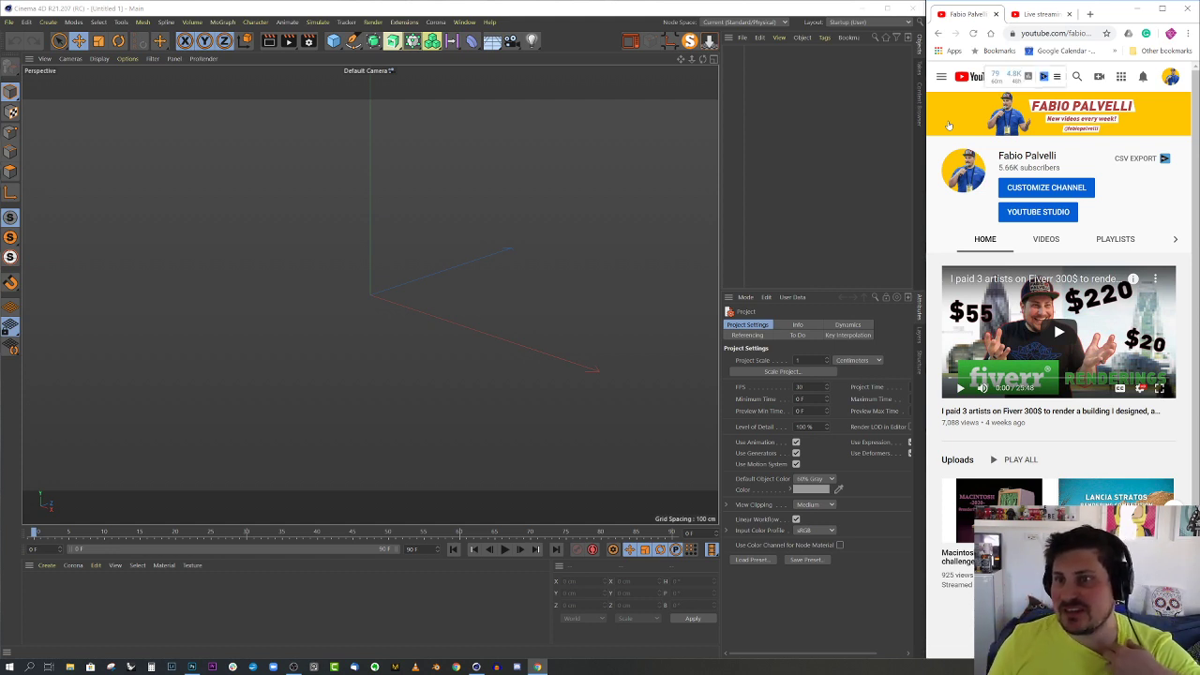
- Open the channel's live stream page with its chat in the browser, and widen the 3D viewport in Cinema 4D
left_click(1043, 14)
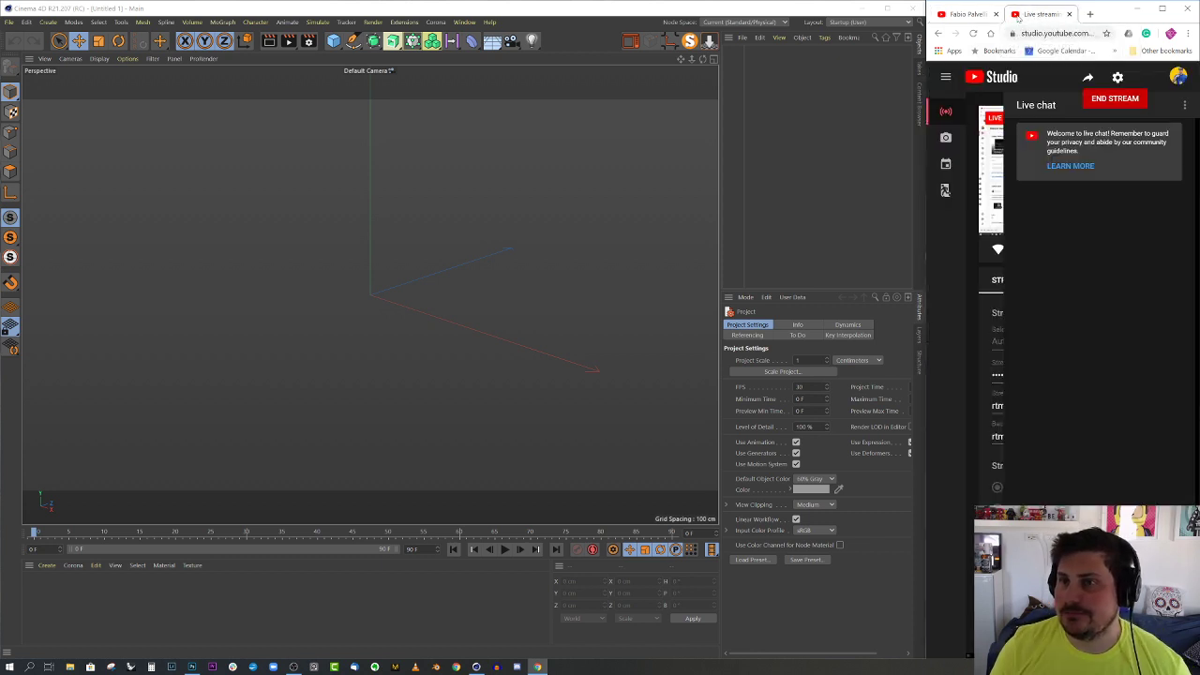
left_click(970, 15)
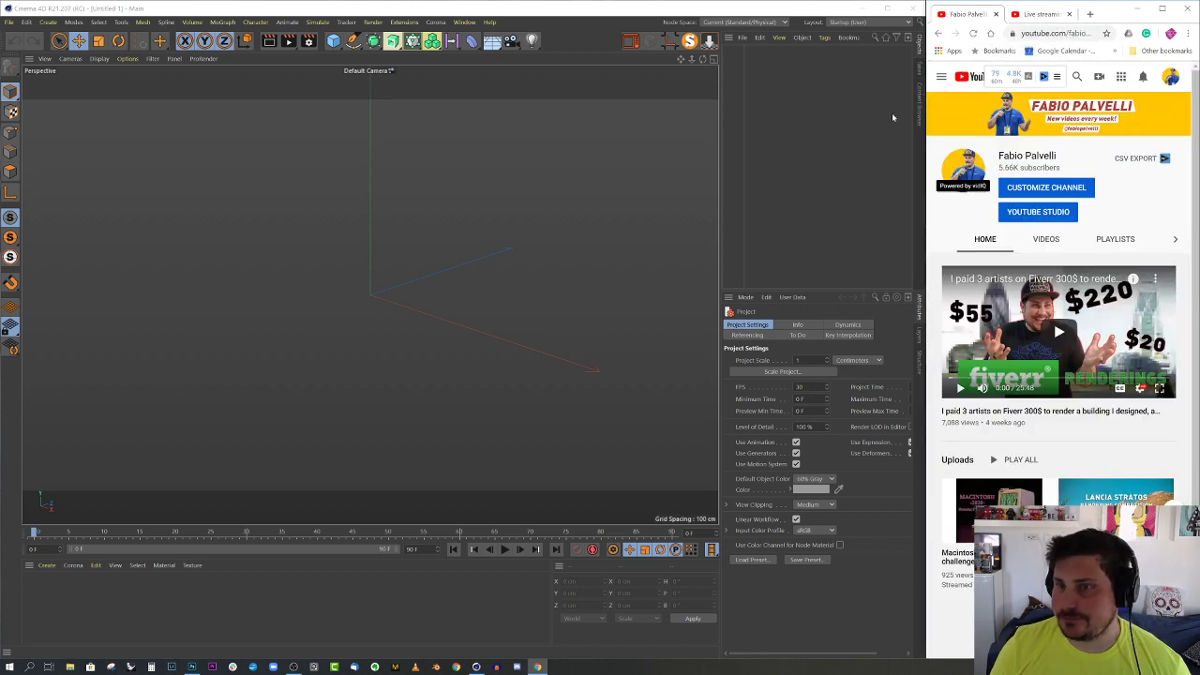
left_click(975, 34)
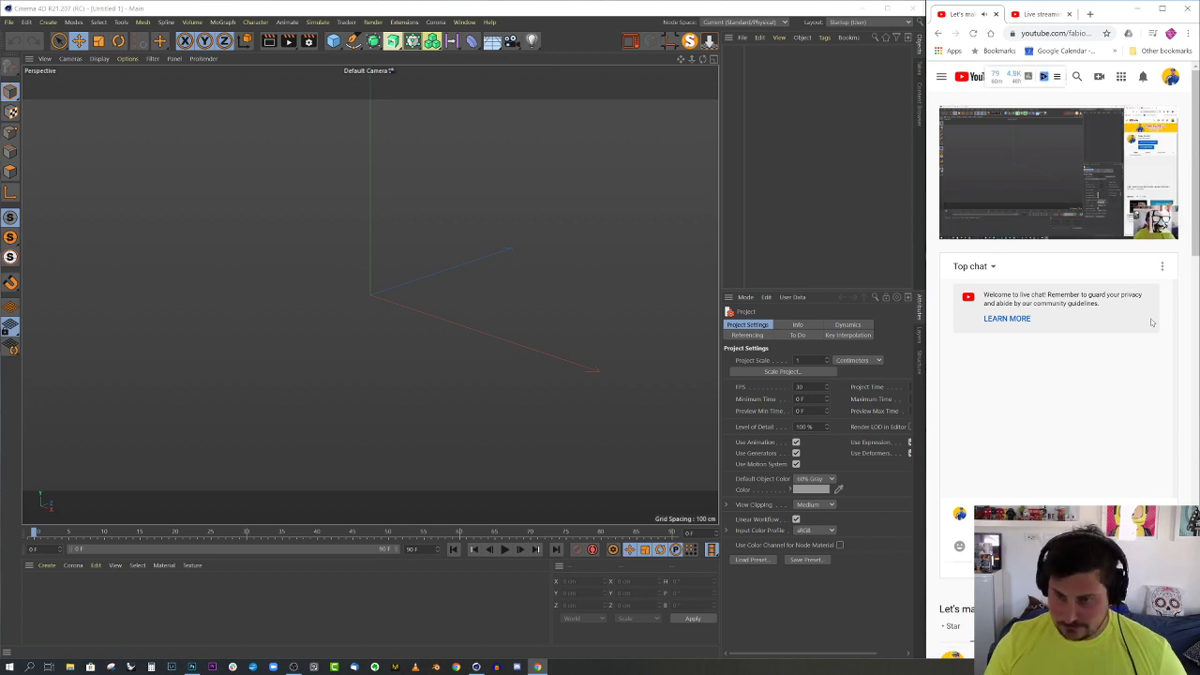
mouse_move(1000, 232)
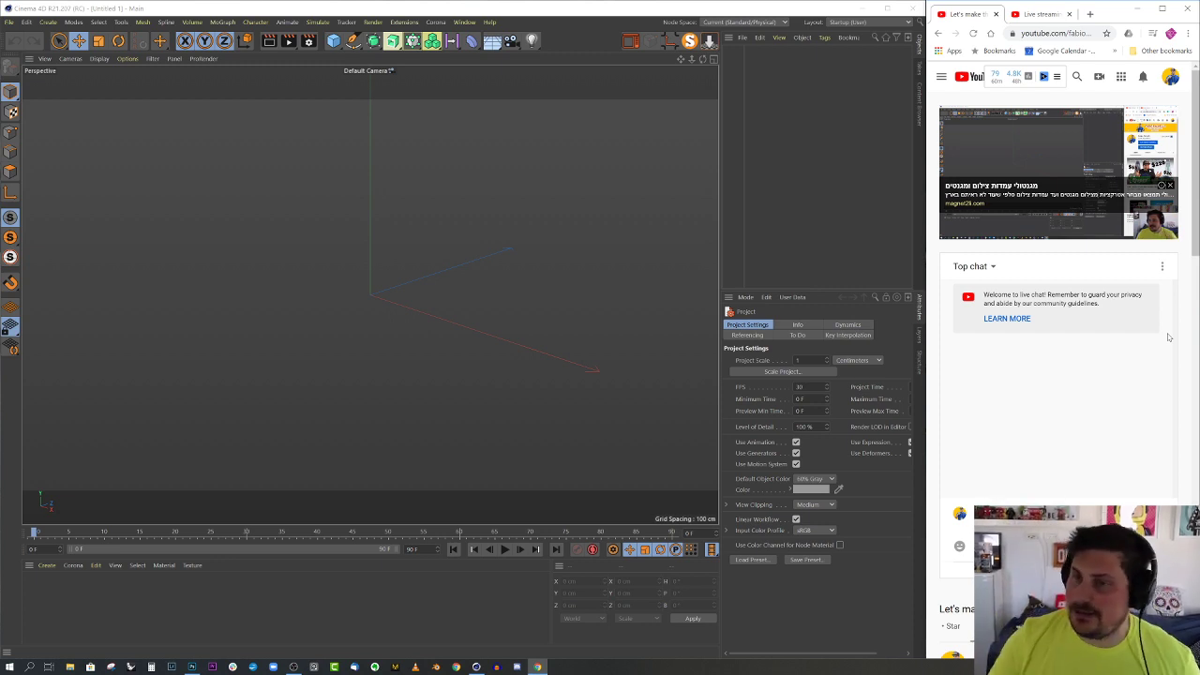
left_click(1170, 185)
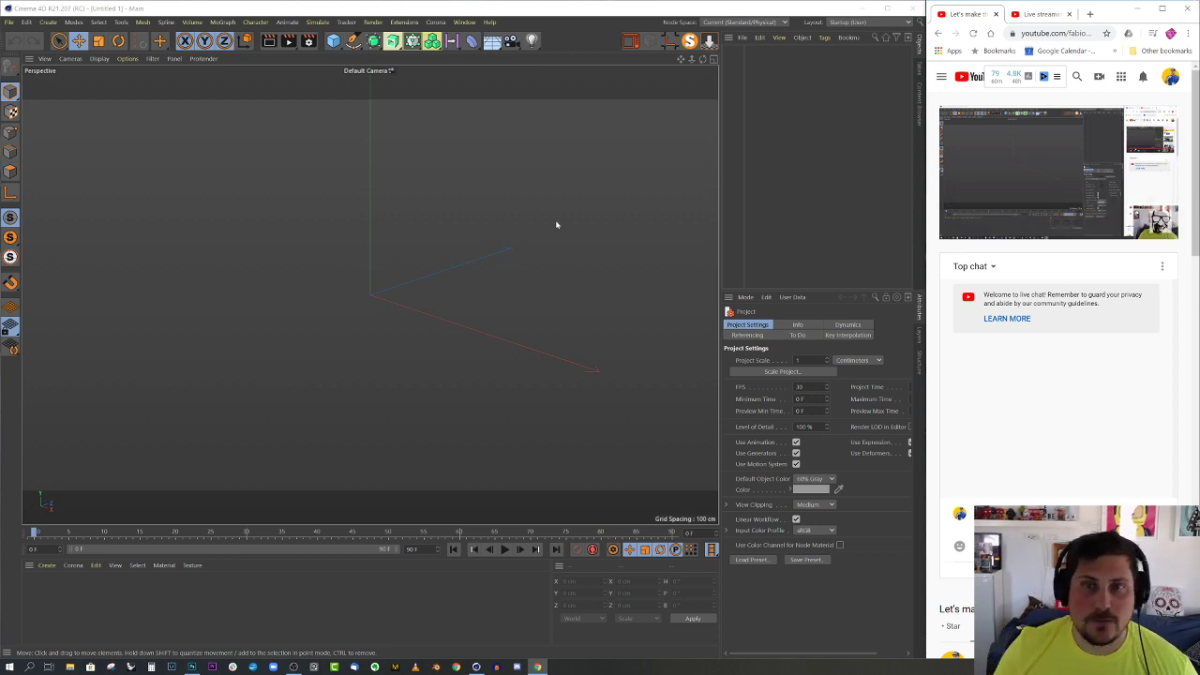
left_click_drag(719, 167, 773, 169)
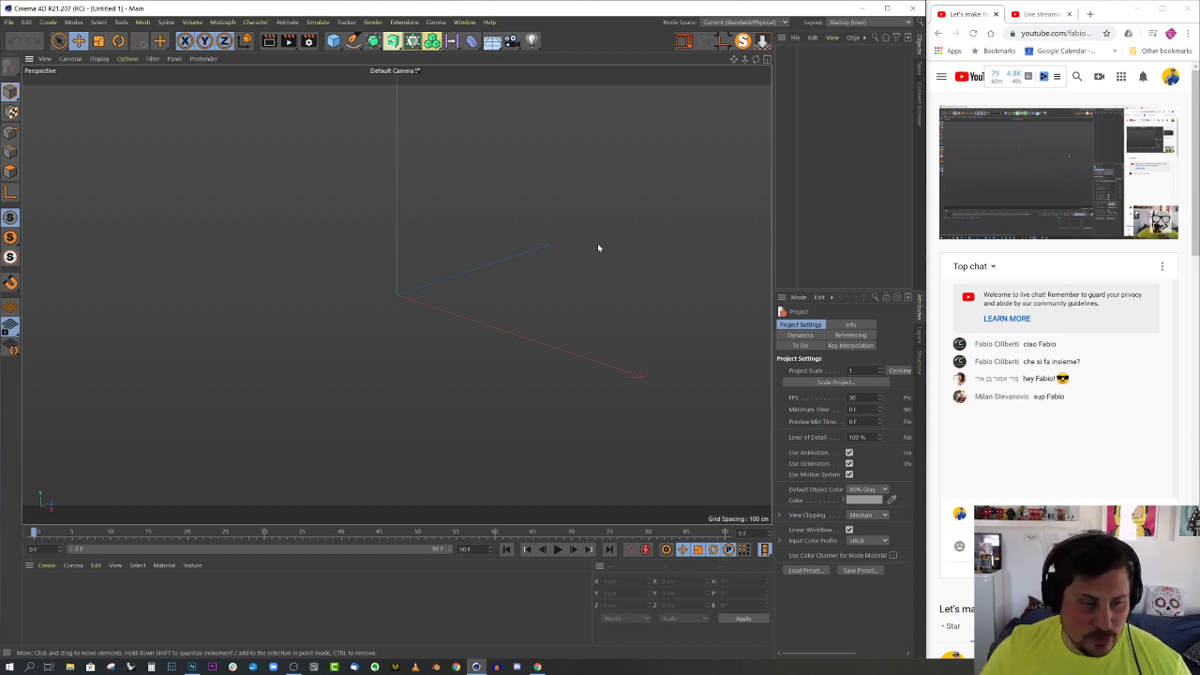
- Switch to Photoshop, open thecontrolroom.psd to examine the finished image, and close it again
left_click(197, 667)
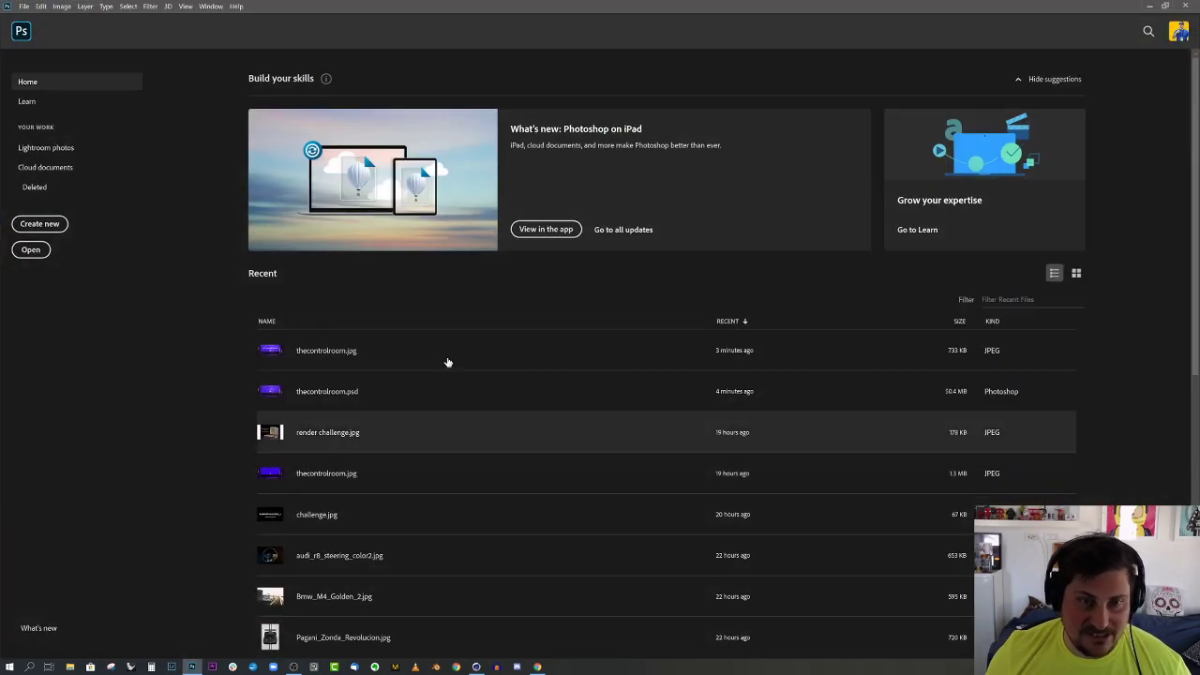
left_click(319, 399)
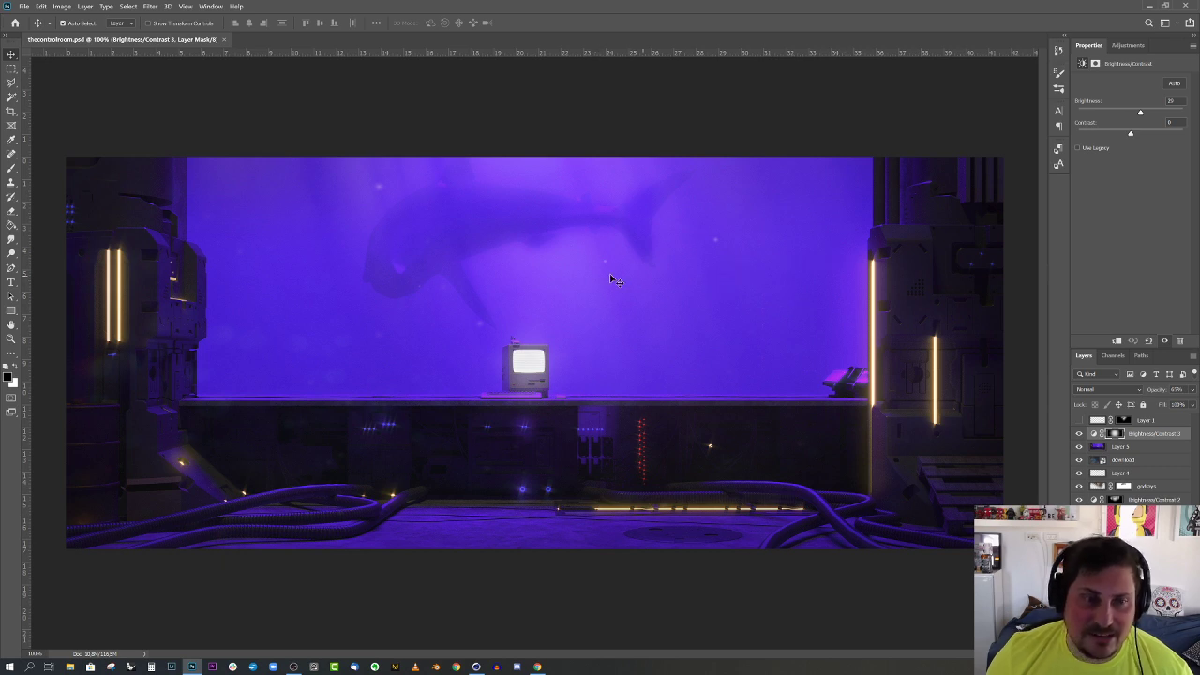
left_click(223, 39)
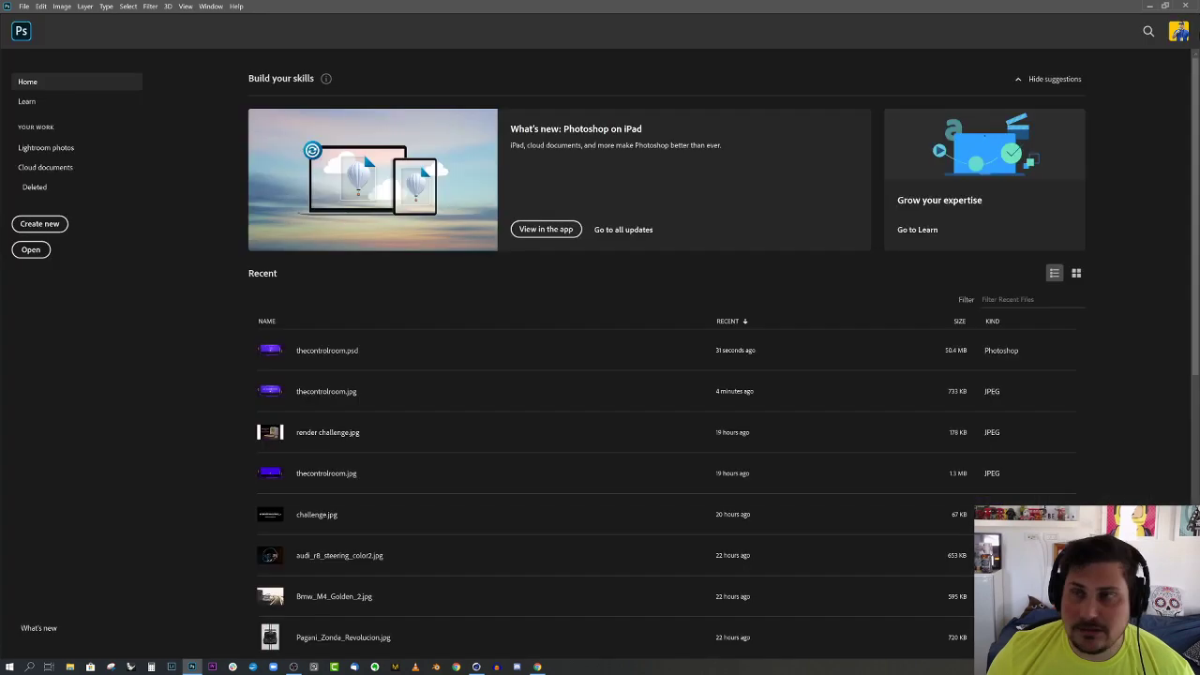
left_click(1149, 6)
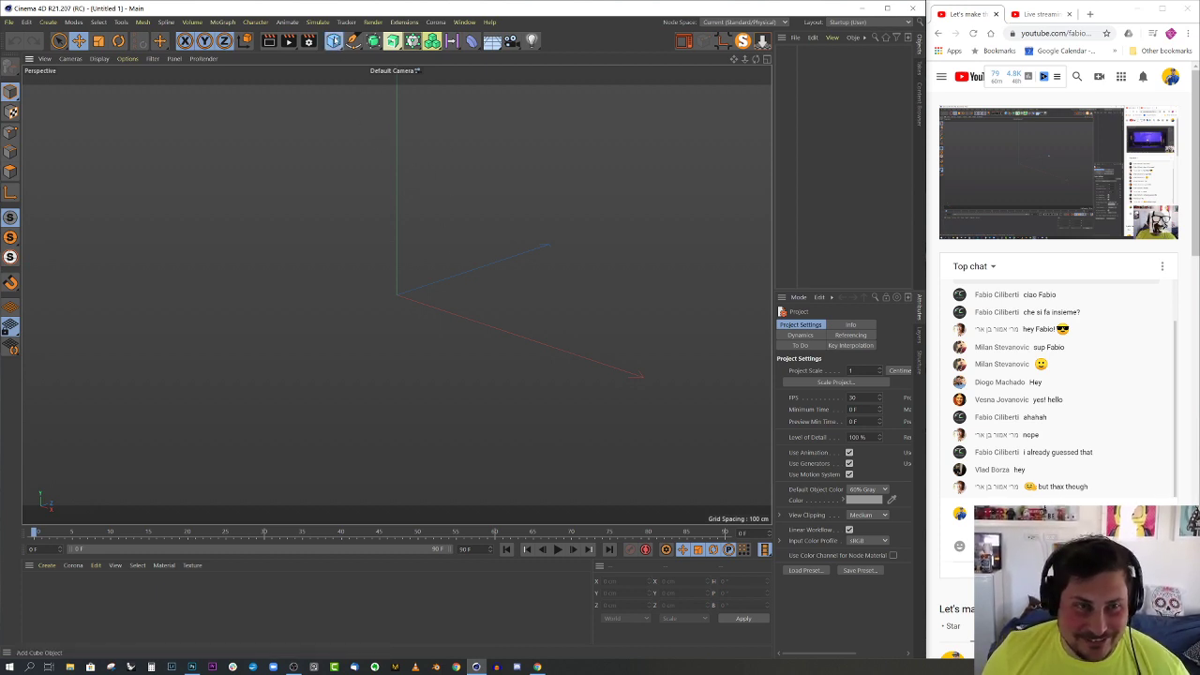
- Add a plane in Cinema 4D and set its width and height segments to 1
left_click(334, 41)
left_click(439, 83)
scroll(381, 316, "down", 5)
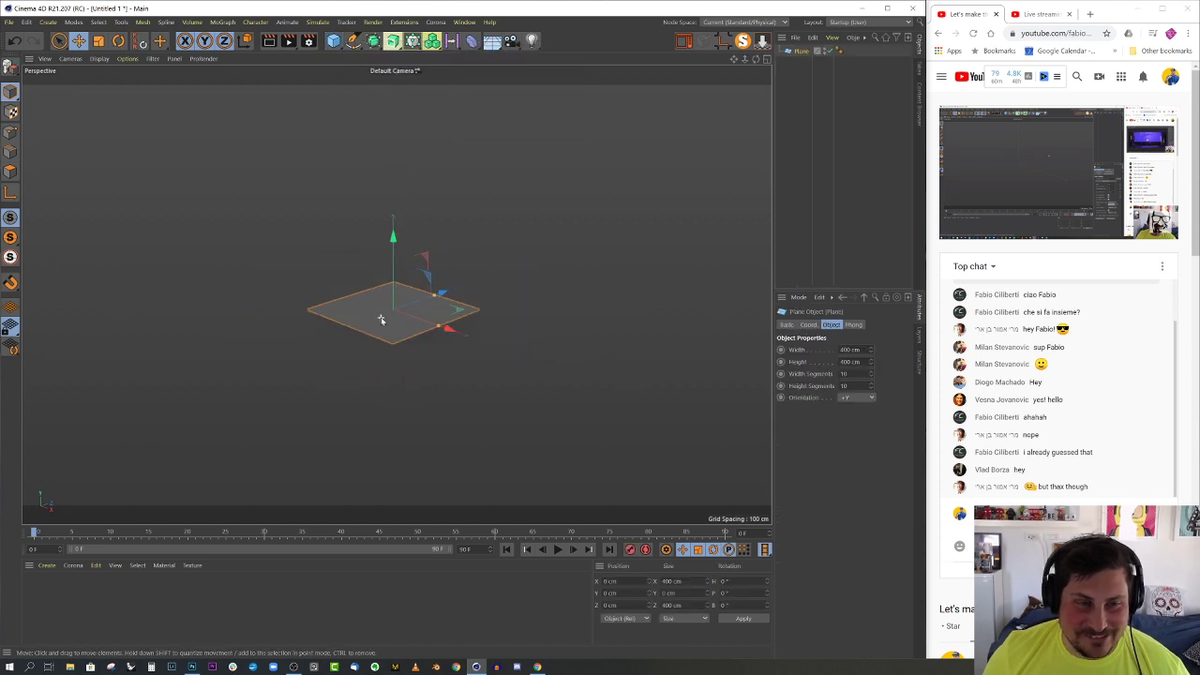
scroll(421, 316, "up", 5)
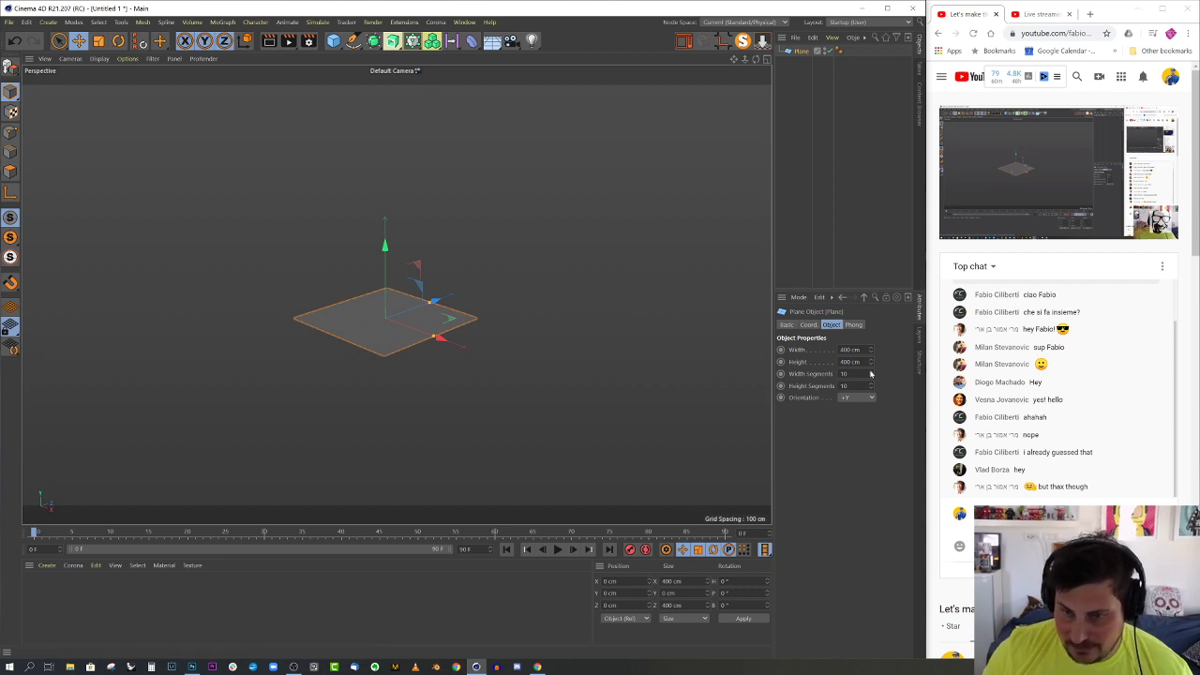
left_click_drag(434, 318, 449, 344, "alt")
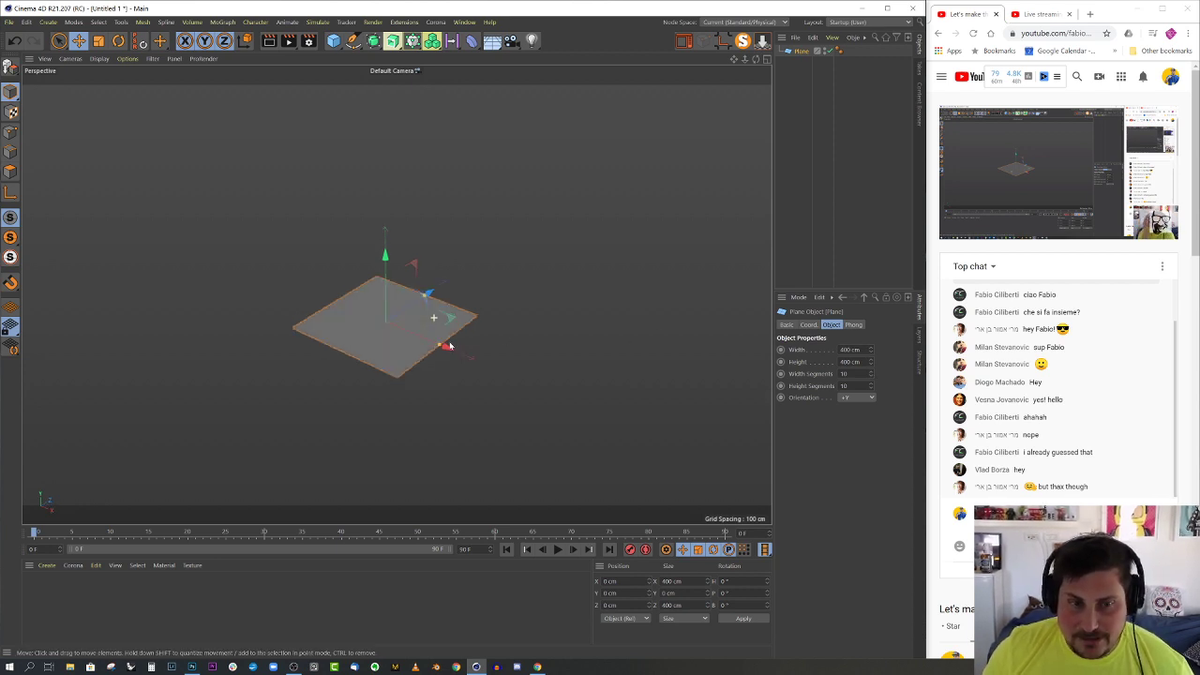
left_click_drag(856, 374, 829, 375)
type("1")
key("Tab")
type("1")
key("Return")
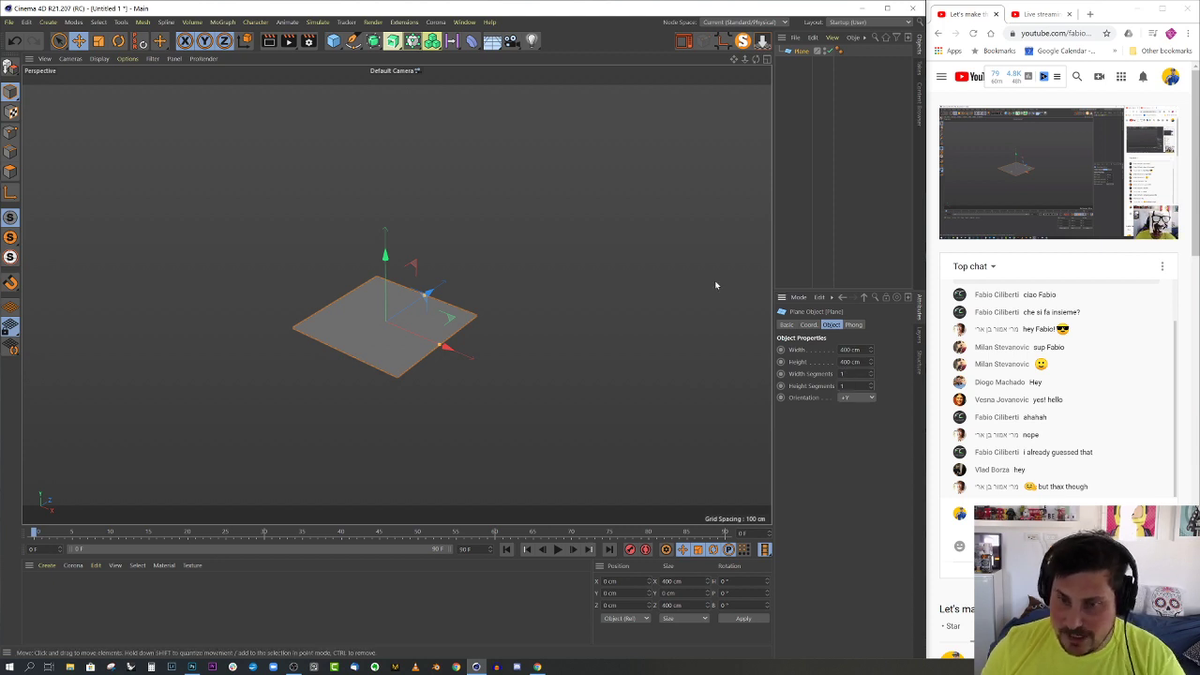
- Scale the plane up into a long rectangular floor of about 3019 cm by 5407 cm
scroll(531, 213, "down", 3)
key("t")
mouse_move(340, 340)
left_mouse_down()
mouse_move(375, 339)
mouse_move(323, 336)
left_mouse_up()
scroll(359, 291, "down", 3)
left_click_drag(453, 308, 384, 324, "alt")
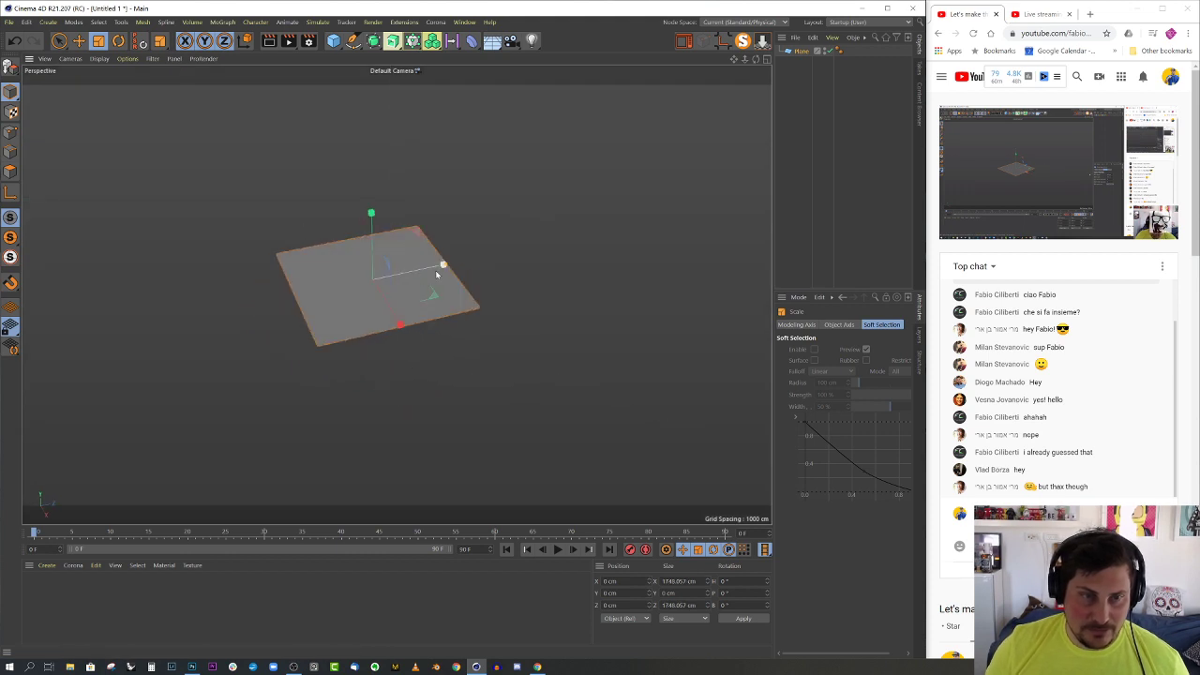
left_click_drag(449, 266, 372, 310)
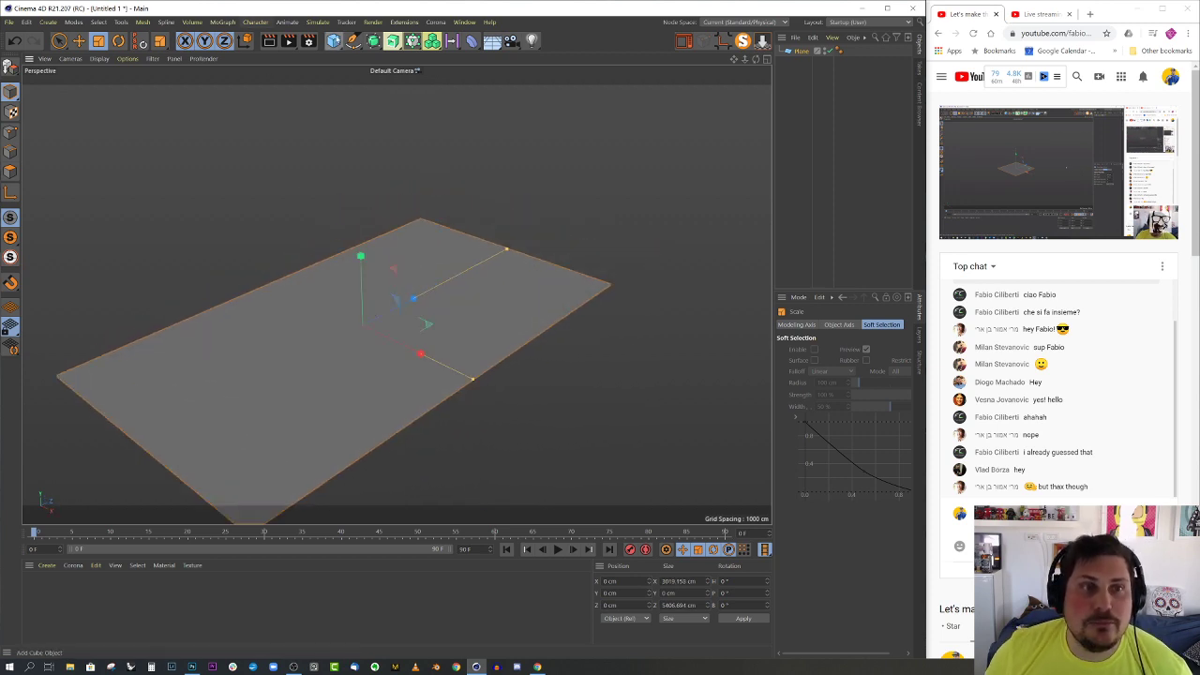
- Add a cube as a column 200 cm square and about 1917 cm tall, and place a copy at about X 877 cm
left_click(333, 40)
left_click_drag(562, 300, 280, 323, "alt")
key("e")
scroll(280, 327, "up", 3)
left_click_drag(353, 323, 598, 334)
mouse_move(522, 345)
left_mouse_down("alt")
mouse_move(497, 346)
mouse_move(500, 313)
mouse_move(535, 369)
mouse_move(511, 356)
left_mouse_up("alt")
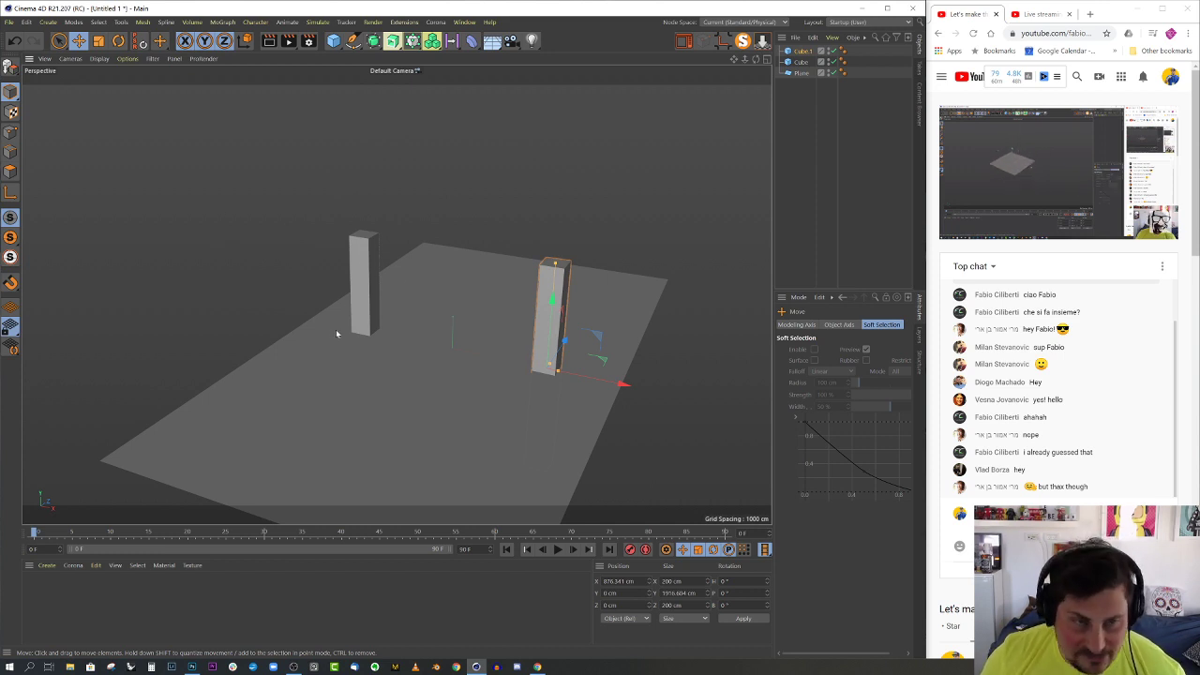
- Select both columns and drop their lowest points to floor level
left_click_drag(345, 247, 311, 218, "alt")
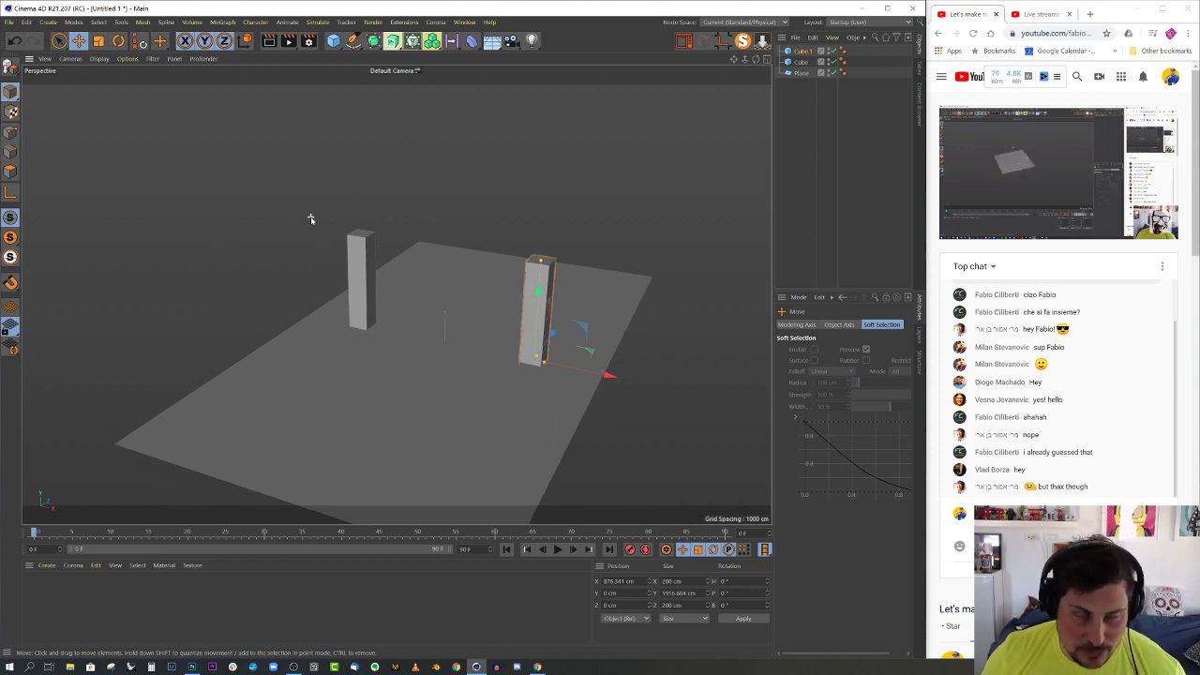
left_click(374, 239, "shift")
left_click_drag(374, 239, 384, 282, "alt")
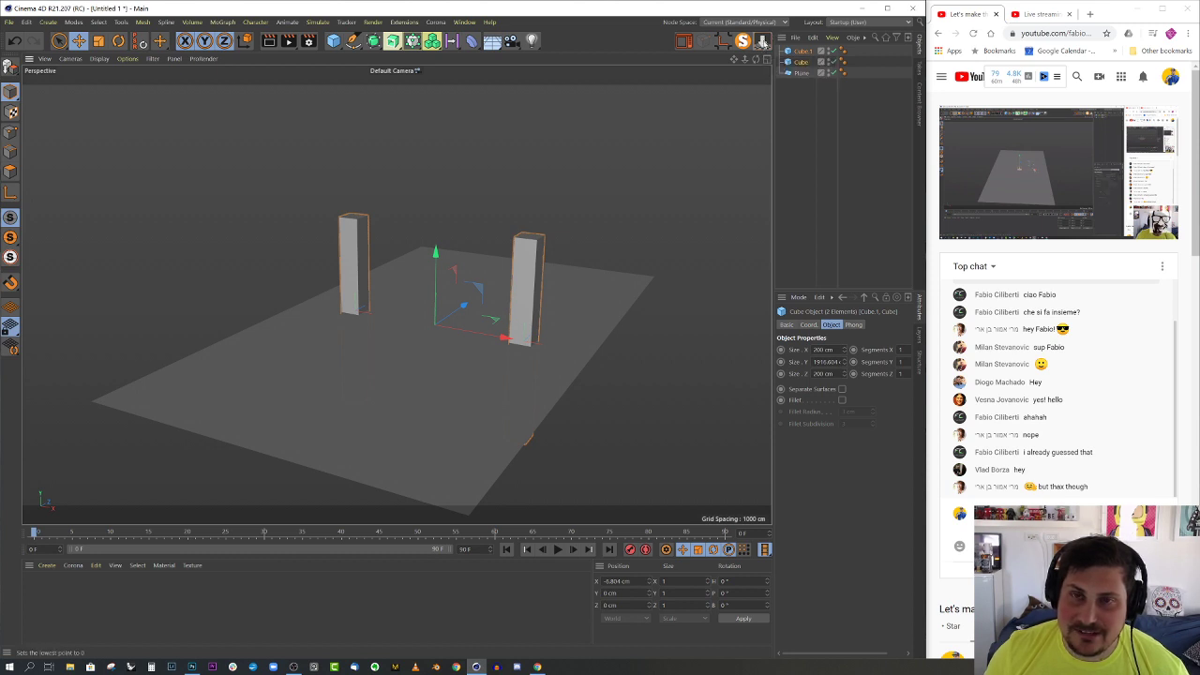
left_click(762, 41)
- Widen the floor plane to about 4521 cm and shift it along Z to about -1977 cm
left_click_drag(479, 262, 447, 335, "alt")
left_click(447, 335)
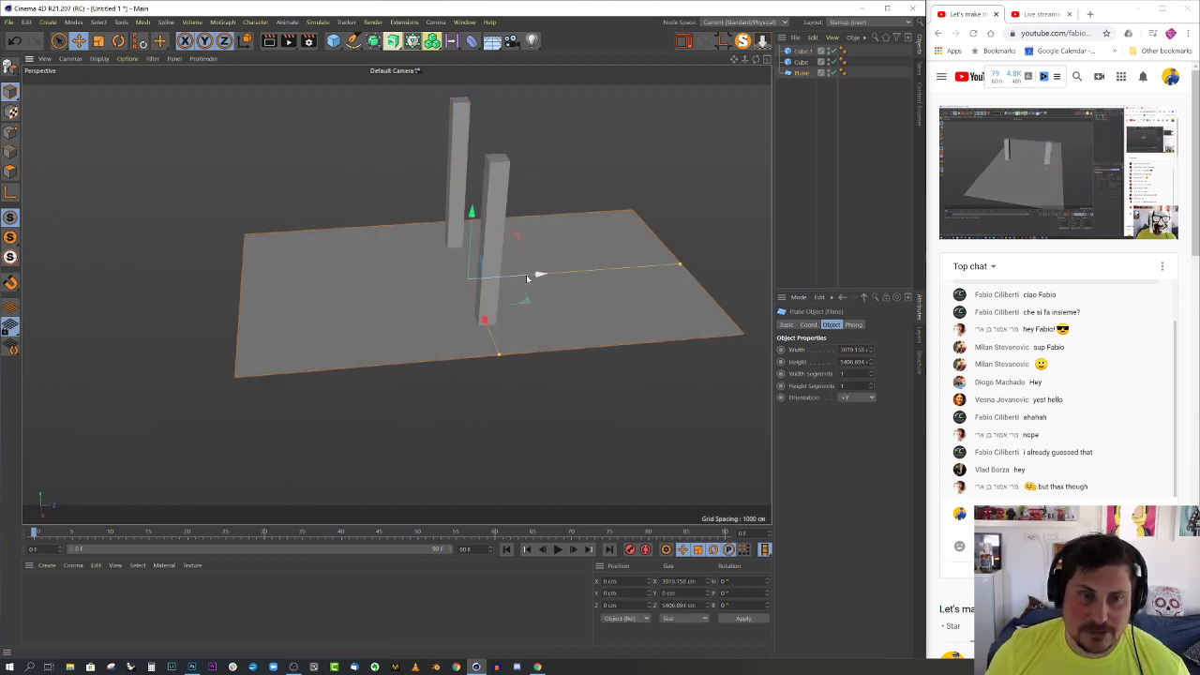
left_click_drag(528, 278, 548, 352)
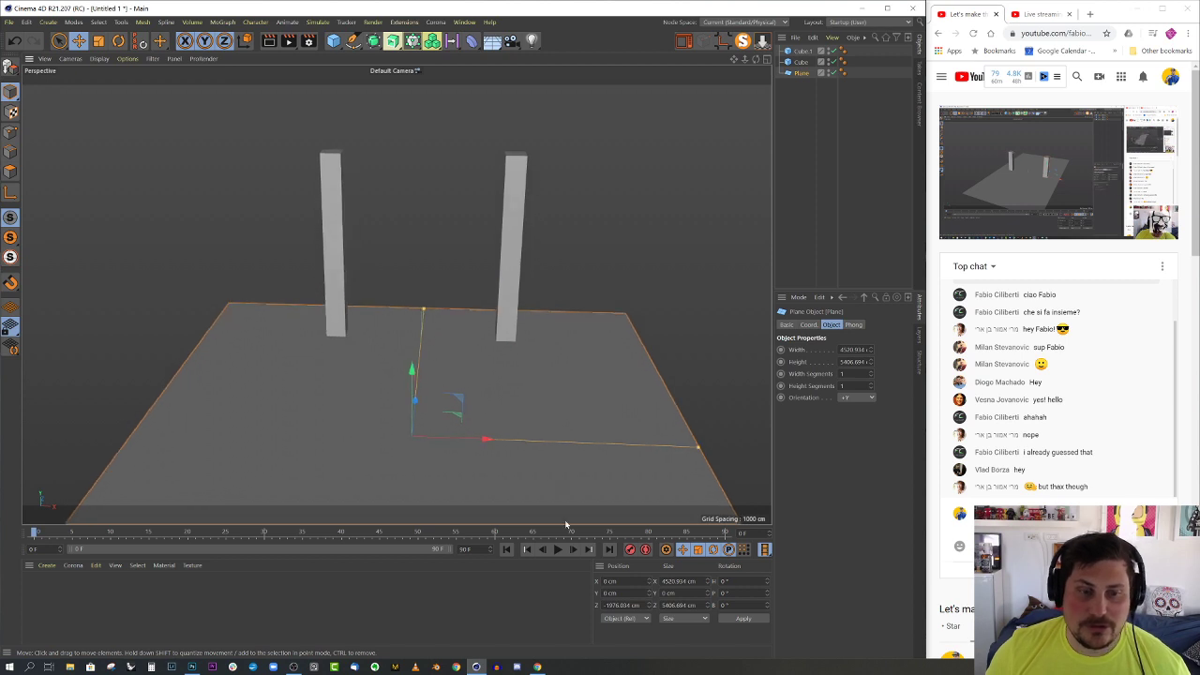
left_click_drag(567, 525, 566, 544)
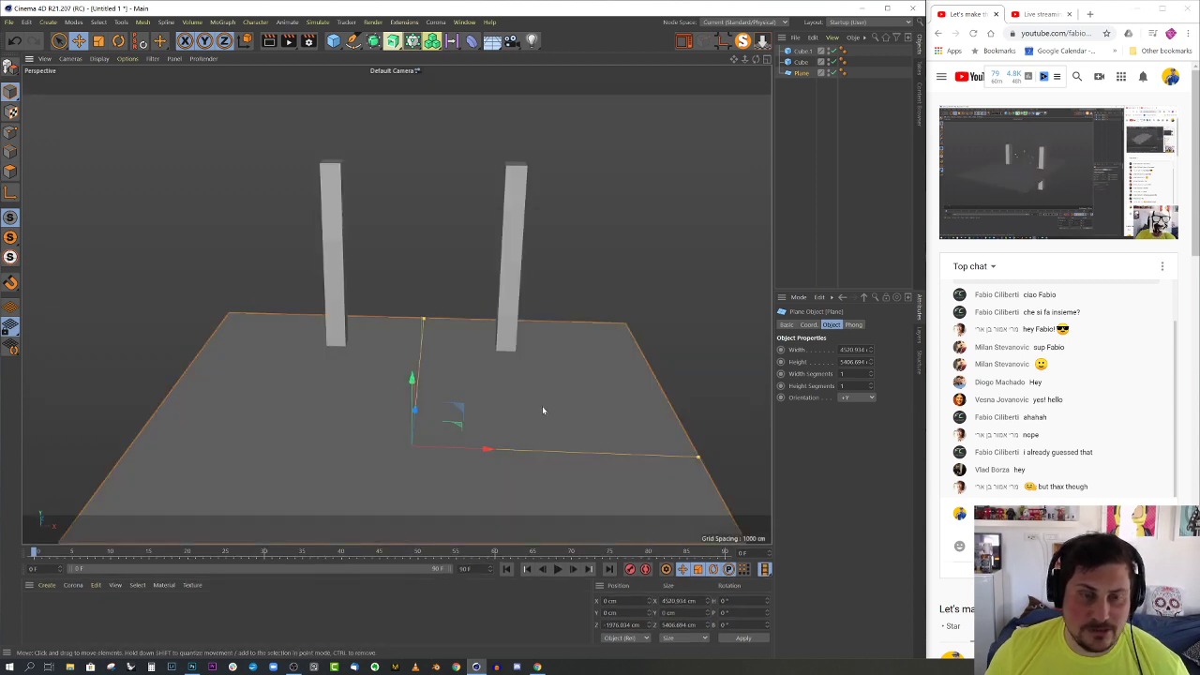
- Set the right column's X position to 1000 cm and the left column's X position to -1000 cm
left_click(516, 291)
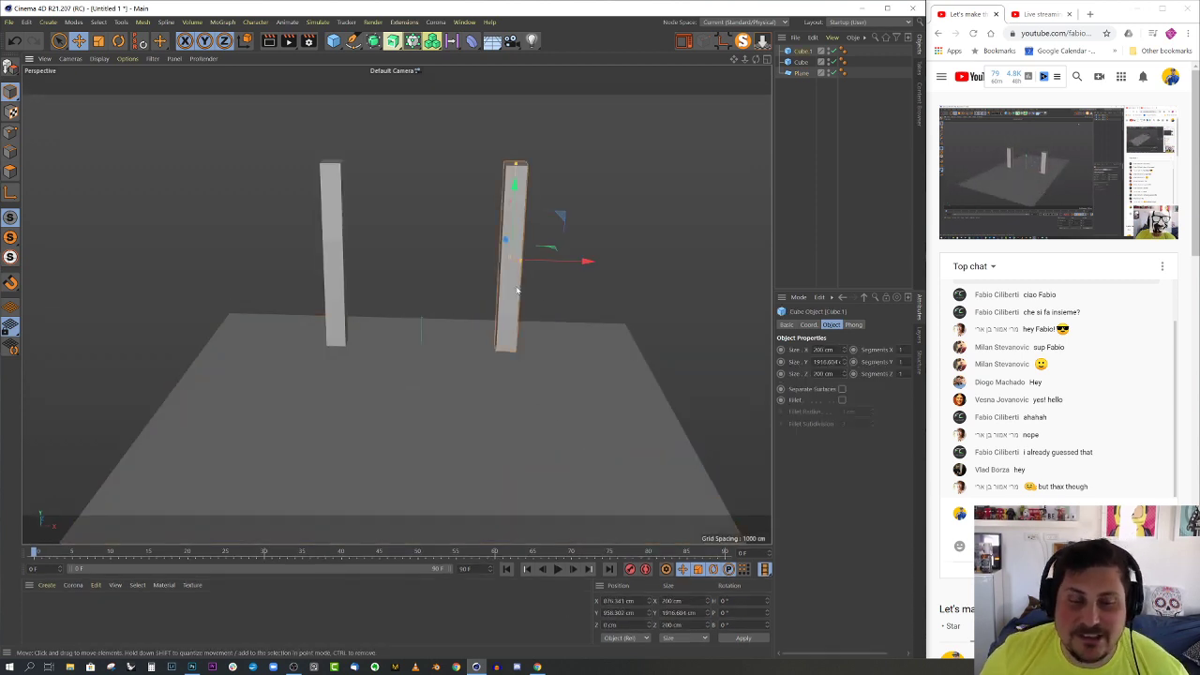
left_click_drag(515, 291, 488, 307, "alt")
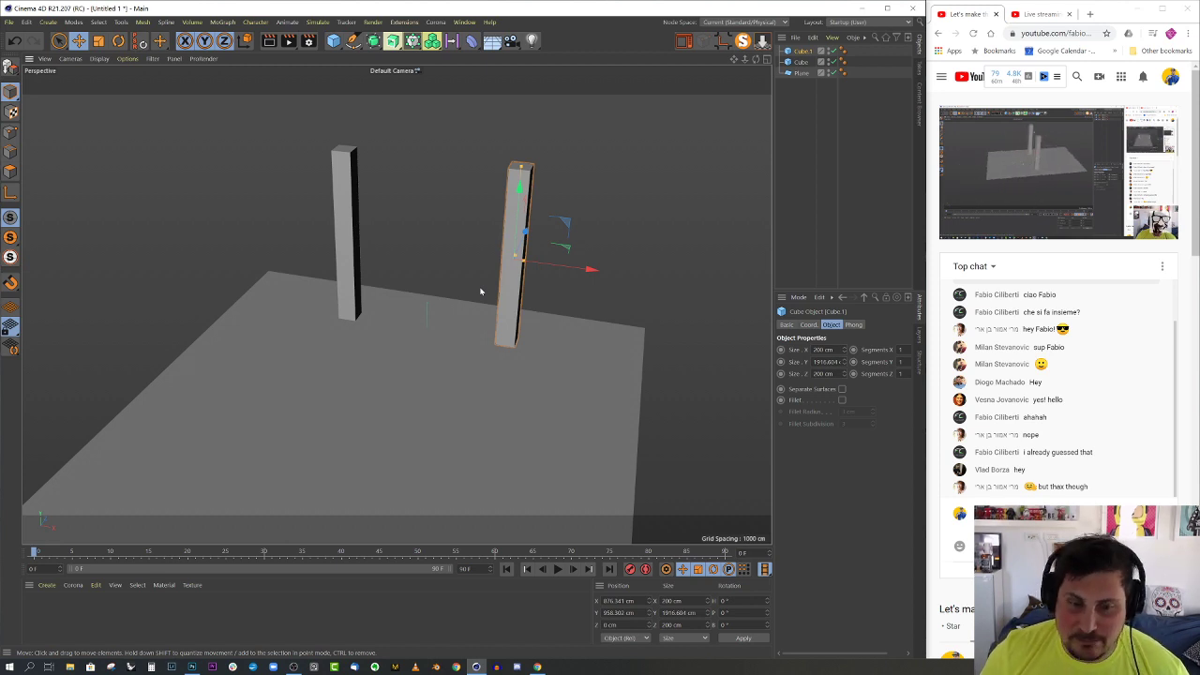
mouse_move(493, 292)
left_mouse_down("alt")
mouse_move(524, 300)
mouse_move(508, 294)
left_mouse_up("alt")
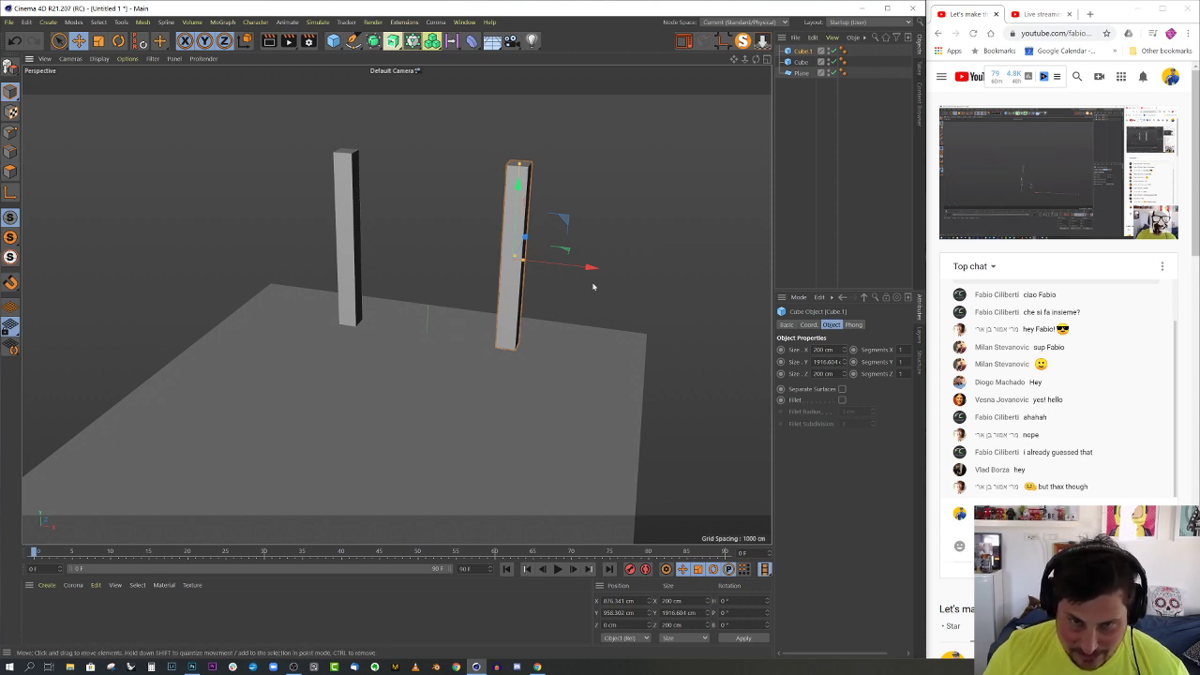
left_click_drag(588, 268, 603, 268)
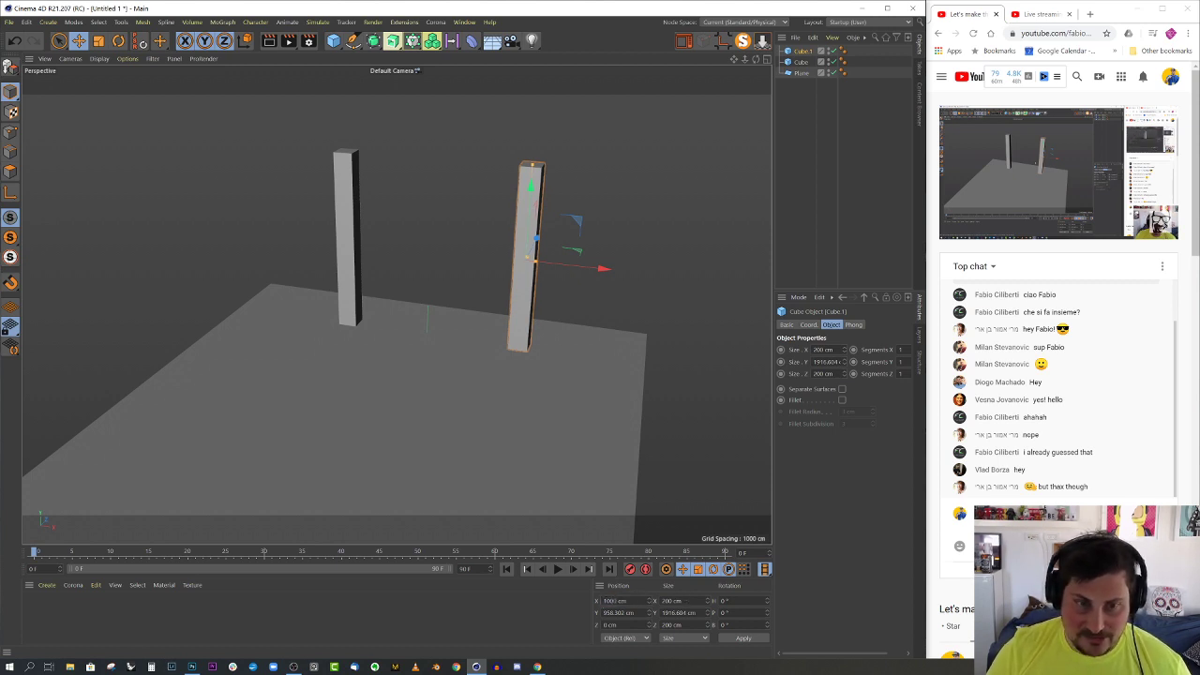
left_click(349, 267)
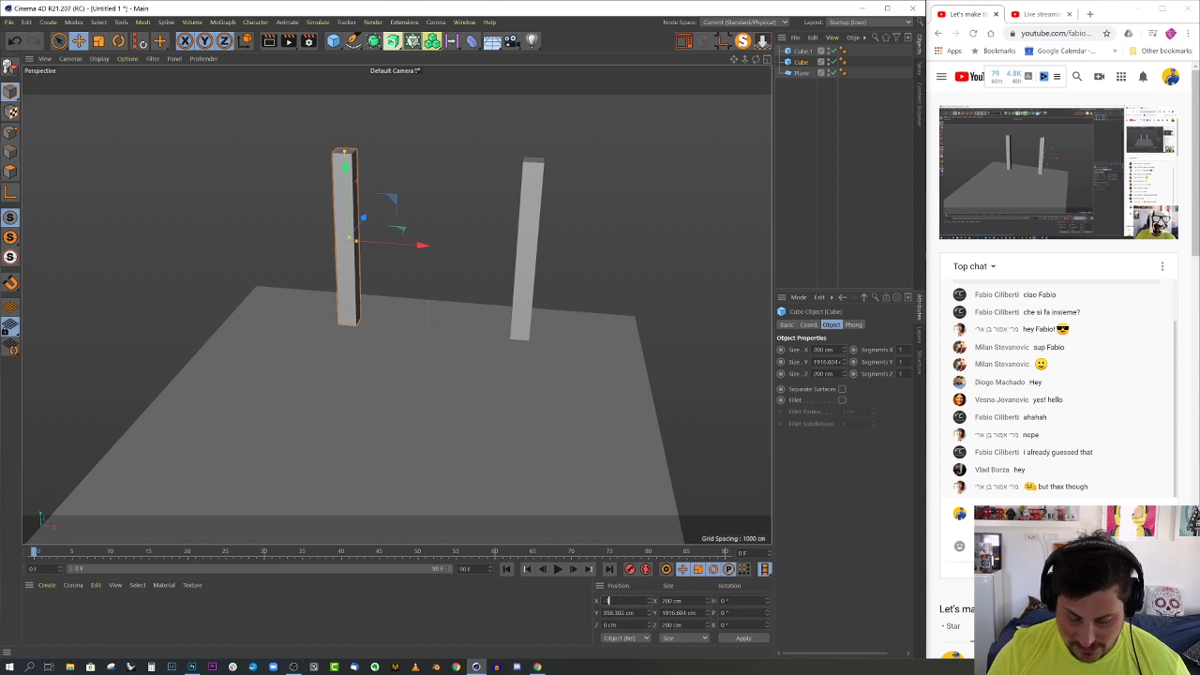
key("Return")
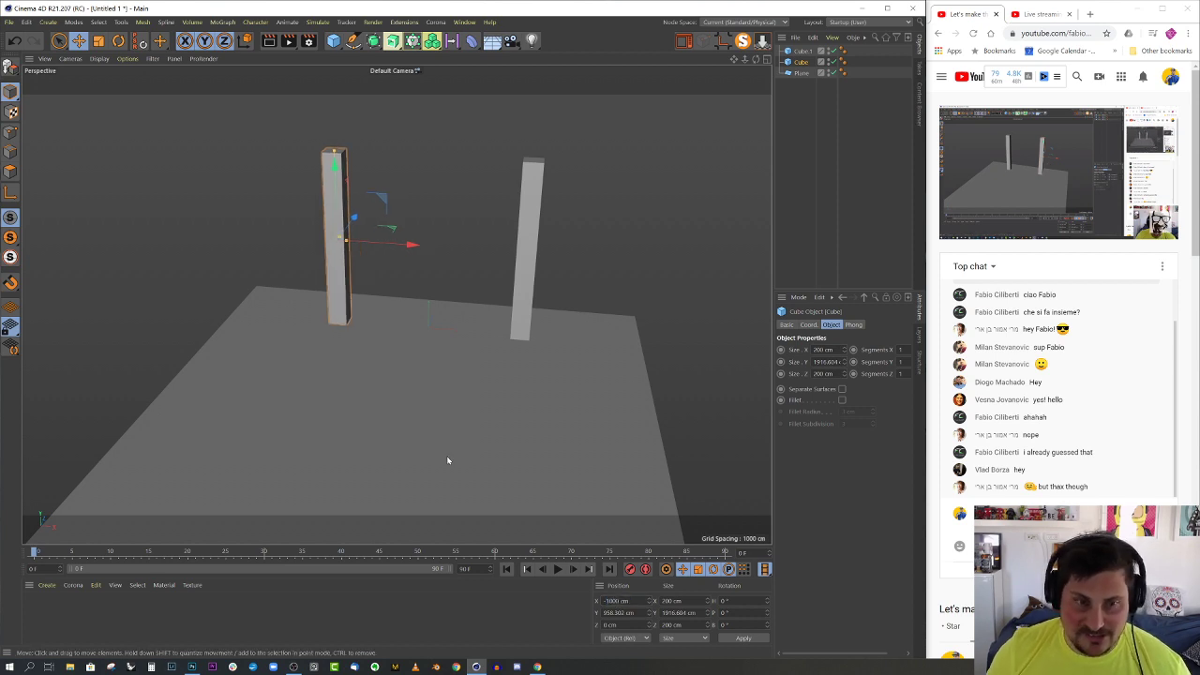
- Set the height of both columns to 2000 cm and drop their bases back onto the floor
left_click_drag(434, 344, 380, 308, "alt")
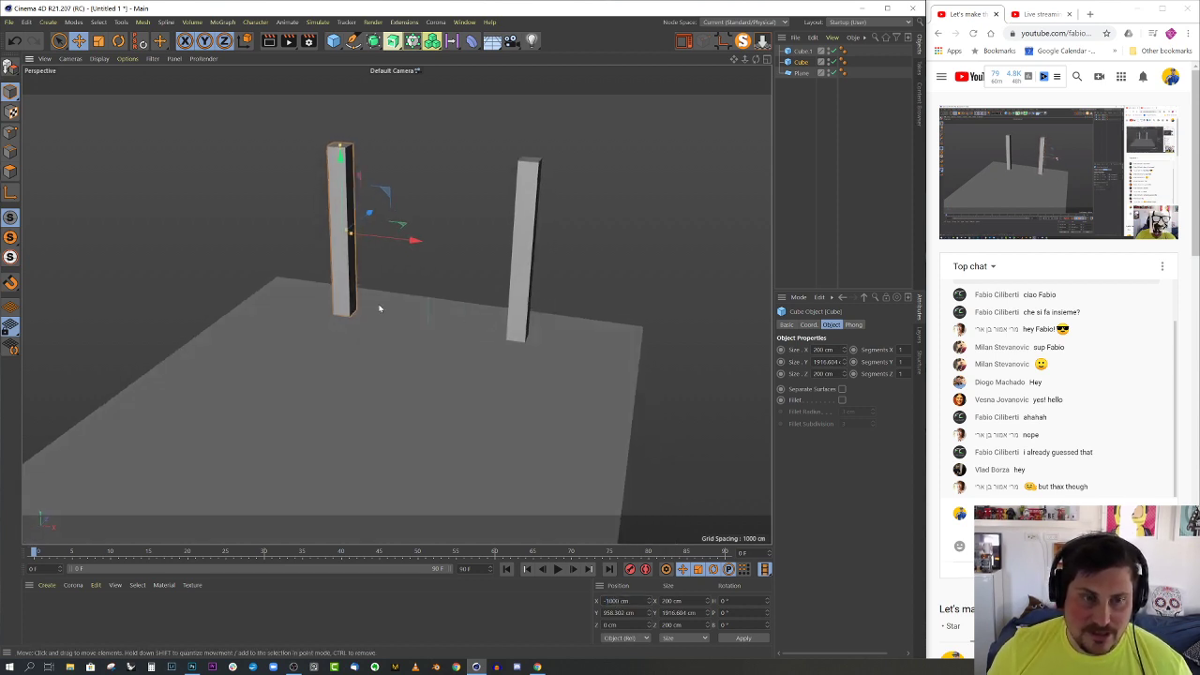
left_click_drag(449, 320, 428, 348, "alt")
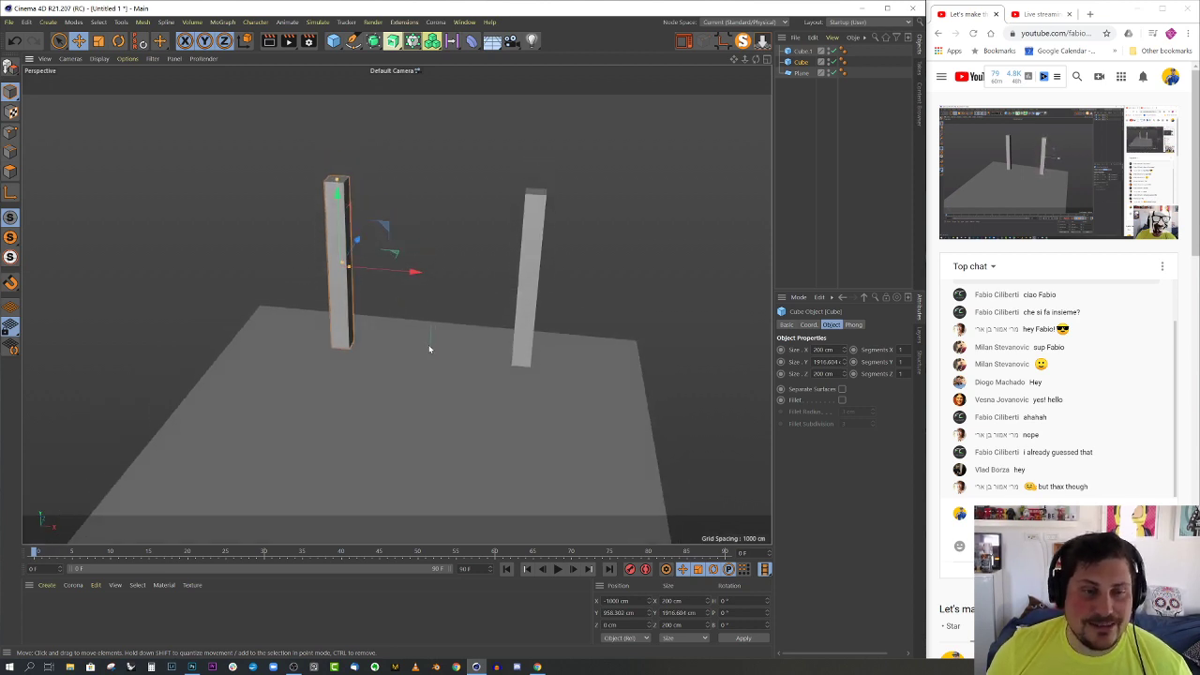
left_click_drag(340, 288, 328, 281, "alt")
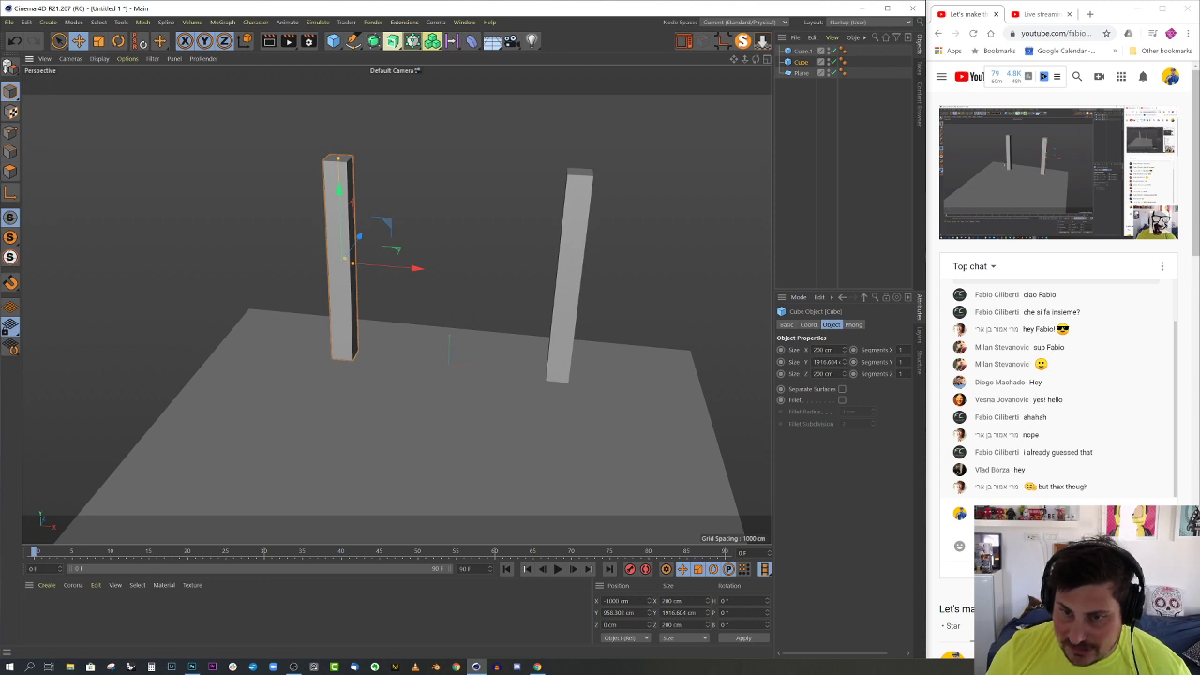
left_click(571, 293, "shift")
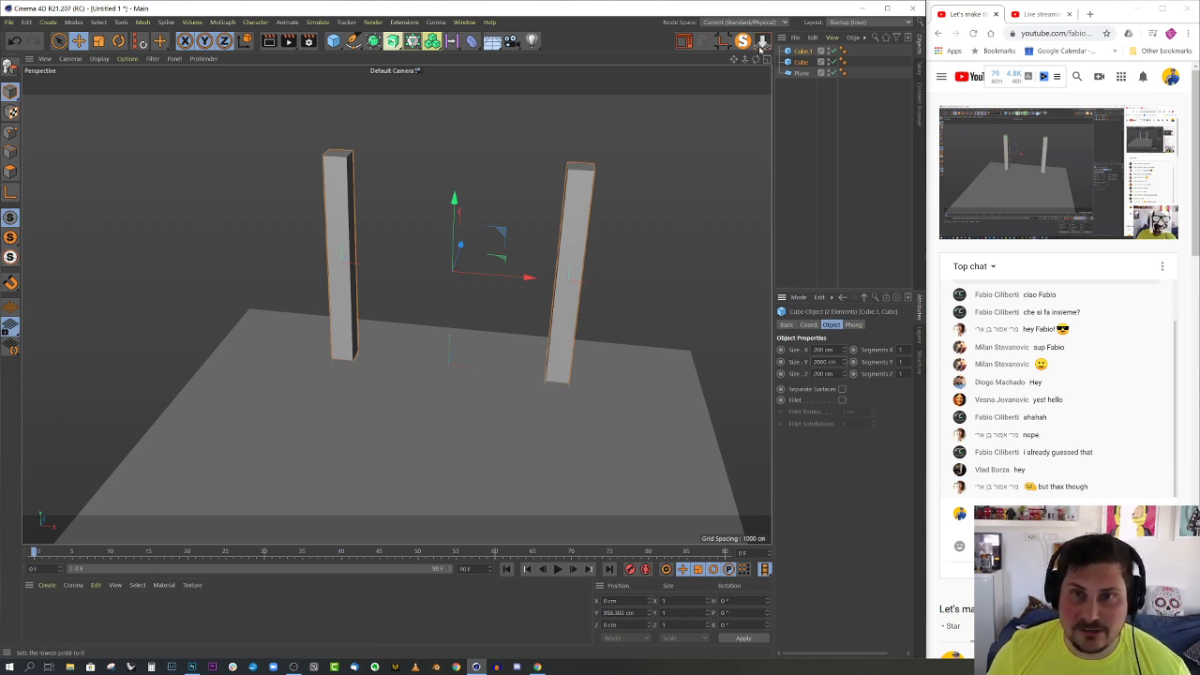
- Set the left column's X position to -500 cm
left_click_drag(549, 268, 546, 246, "alt")
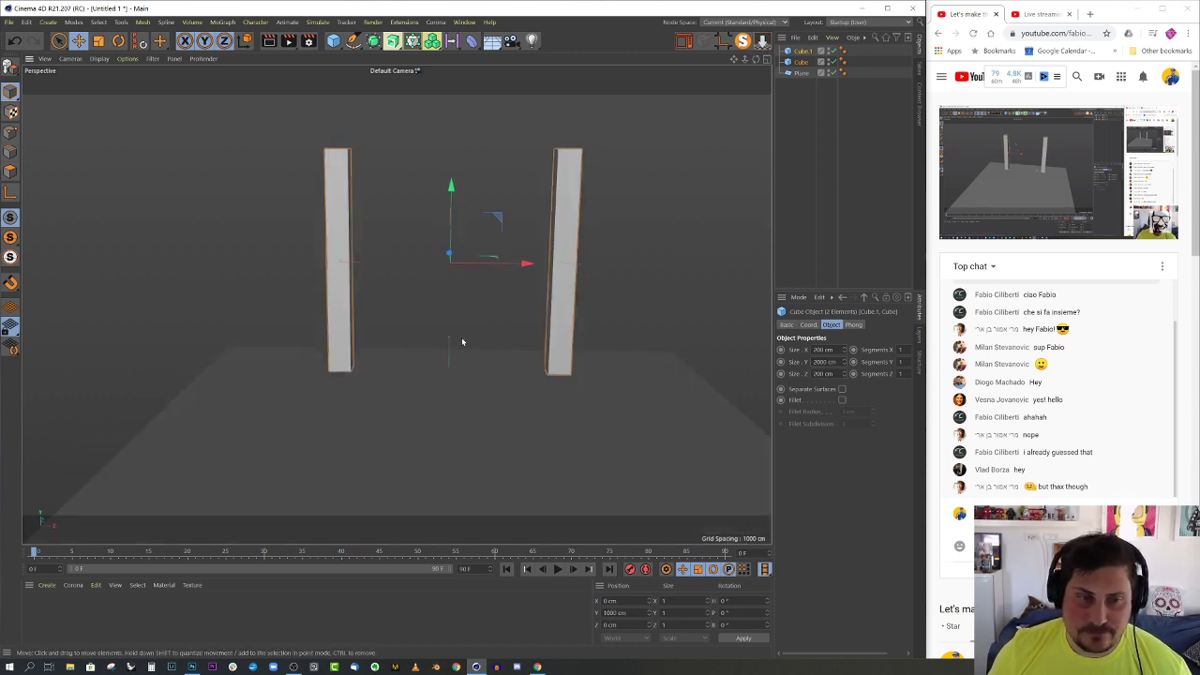
right_click_drag(461, 341, 563, 345, "alt")
left_click_drag(562, 345, 559, 329, "alt")
middle_click_drag(510, 295, 512, 399, "alt")
left_click(243, 256)
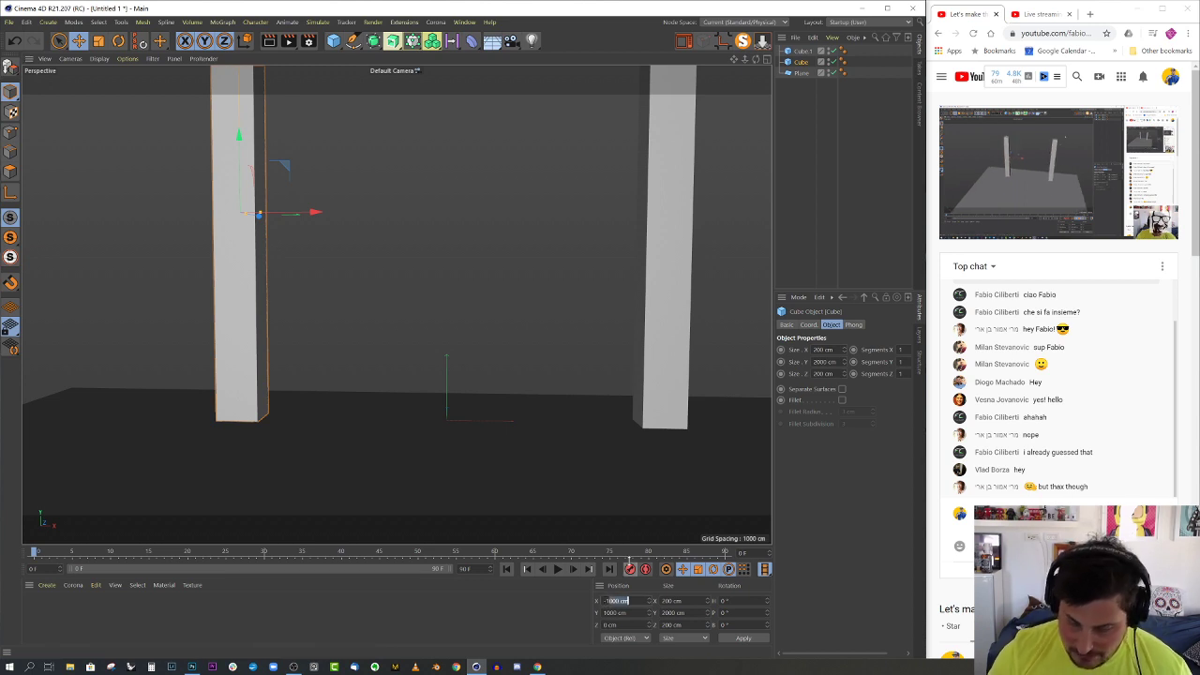
type("-500")
key("Return")
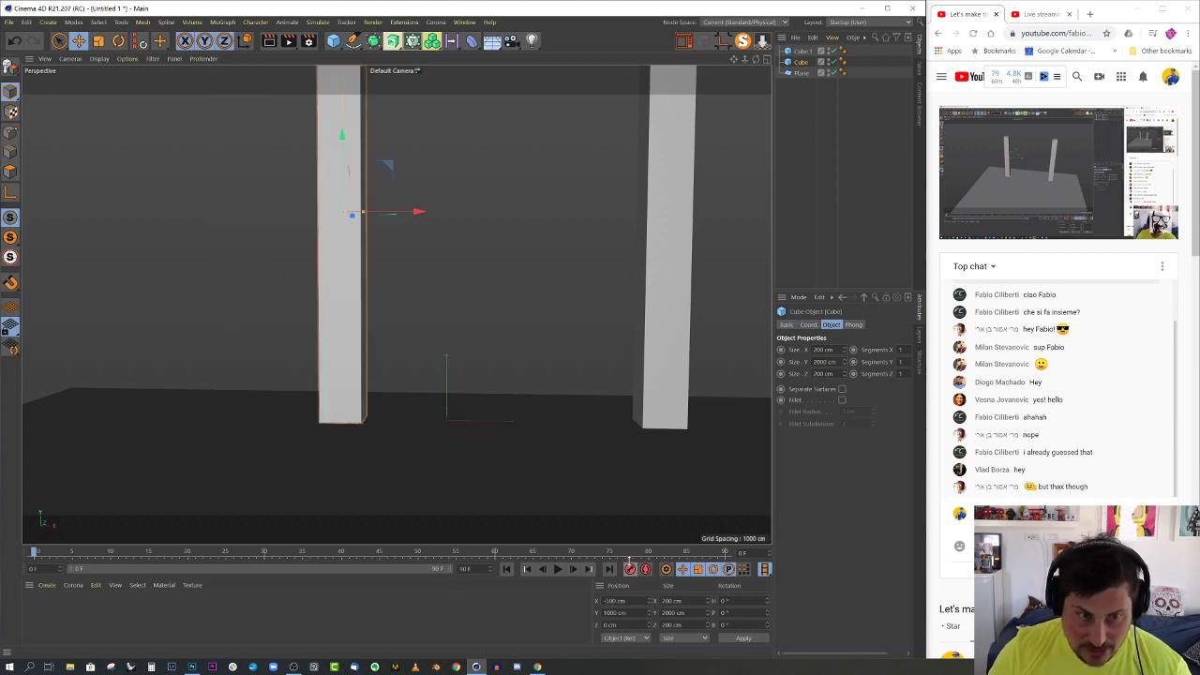
- Set the right column's X position to 500 cm
left_click(680, 394)
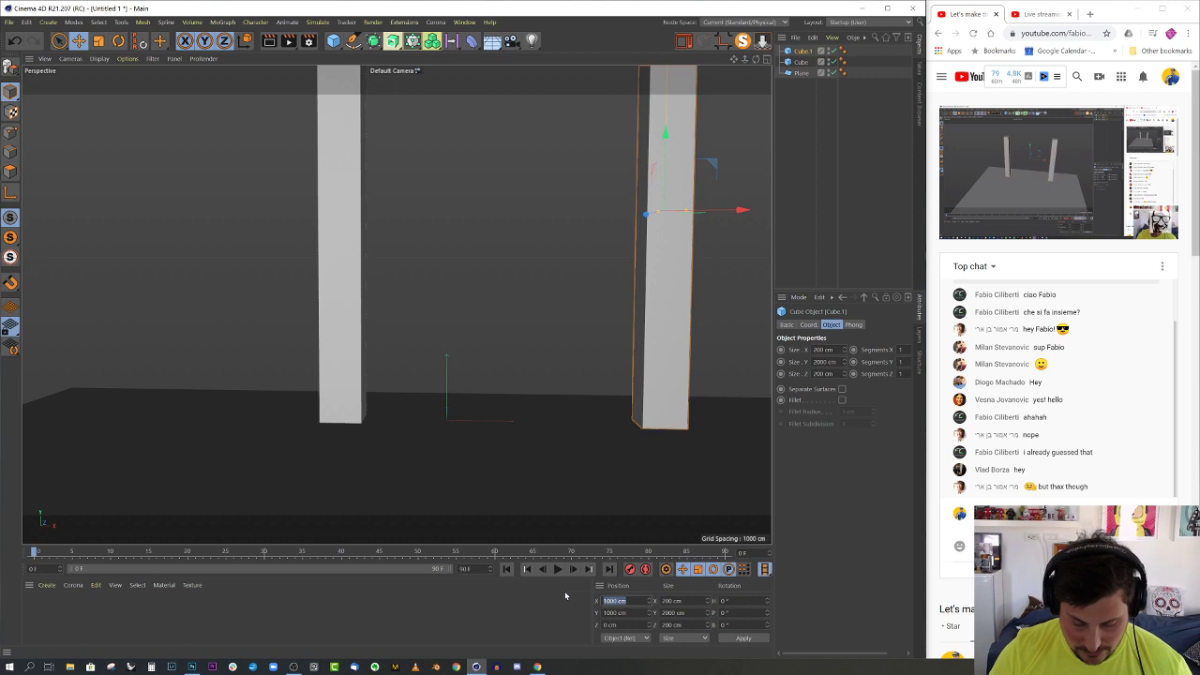
type("500")
key("Return")
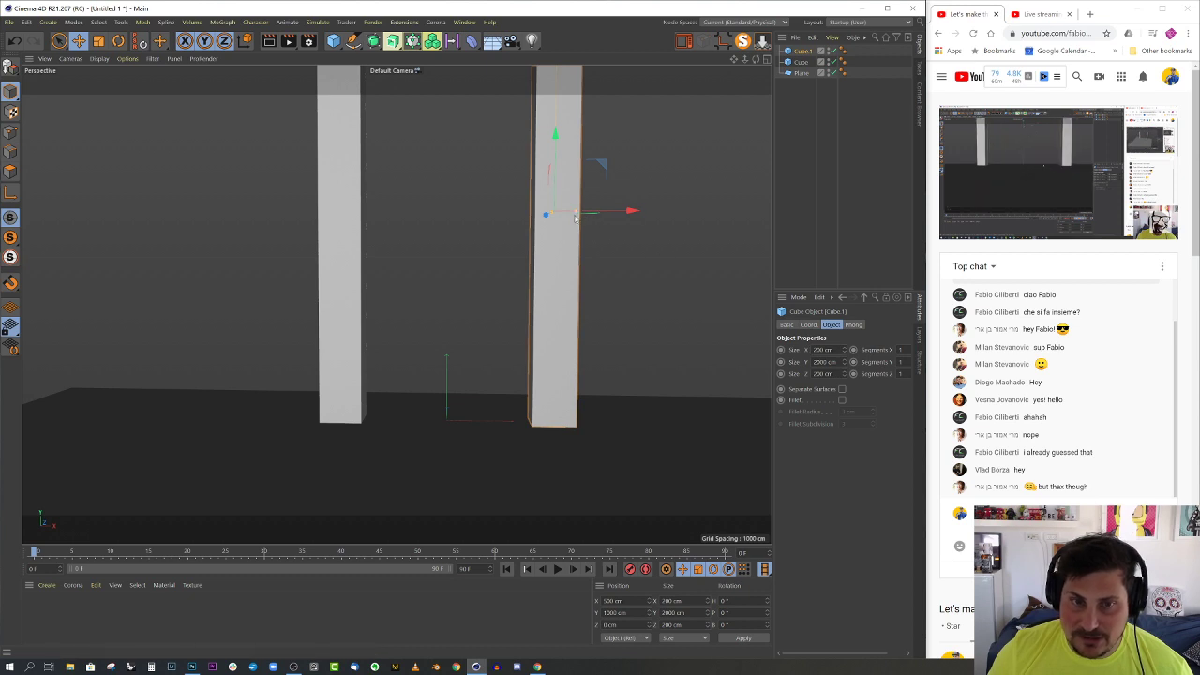
- Narrow both columns by setting their X size to 100 cm
left_click_drag(576, 217, 566, 214)
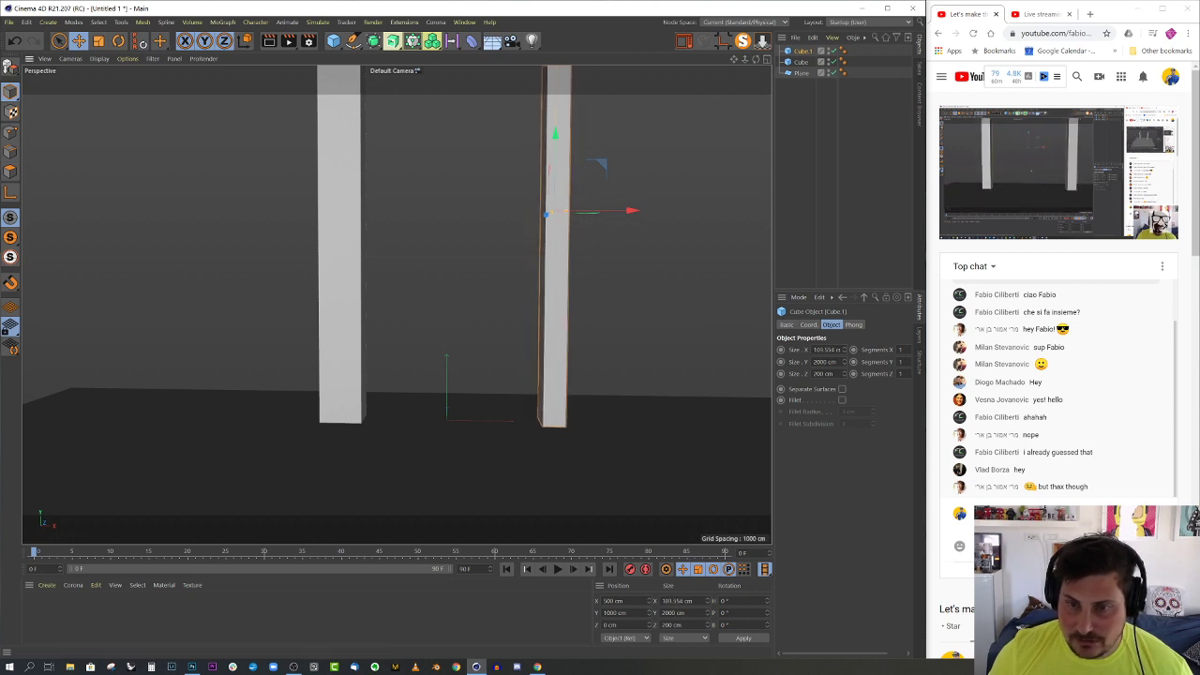
type("100")
key("Return")
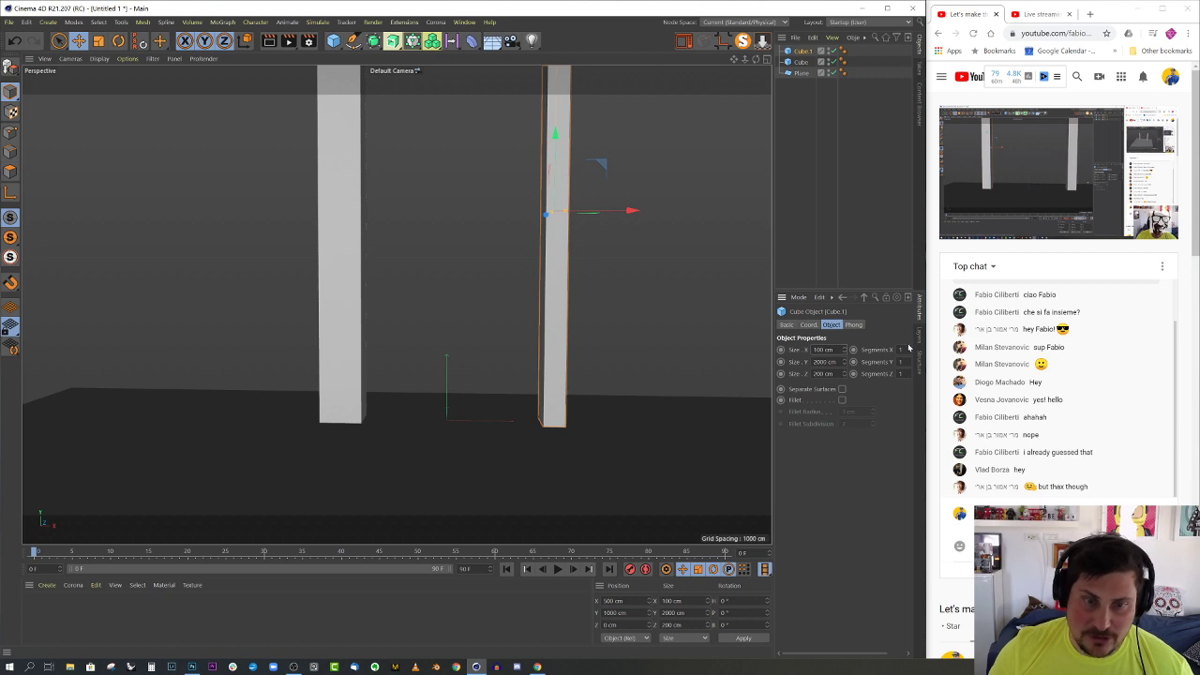
left_click(348, 279)
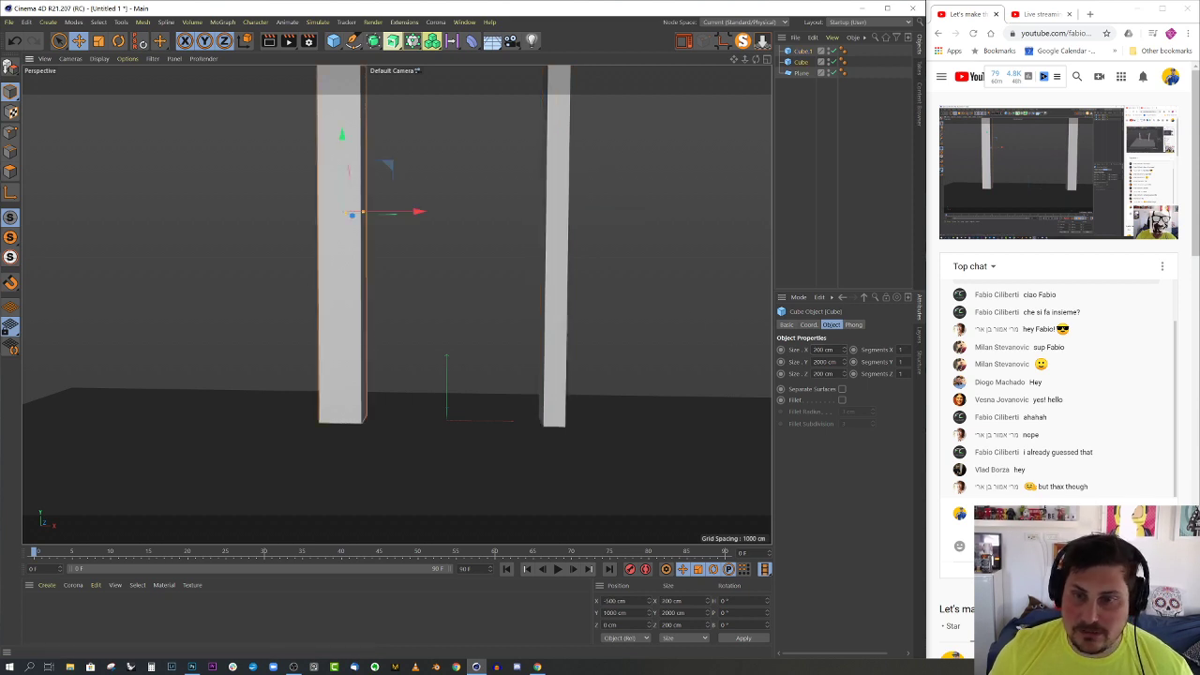
left_click(841, 345)
type("100")
key("Return")
- Add a cube as a shelf spanning the two columns, 940 cm wide, 6 cm thick and 200 cm deep, about 149 cm up
left_click_drag(600, 263, 496, 354, "alt")
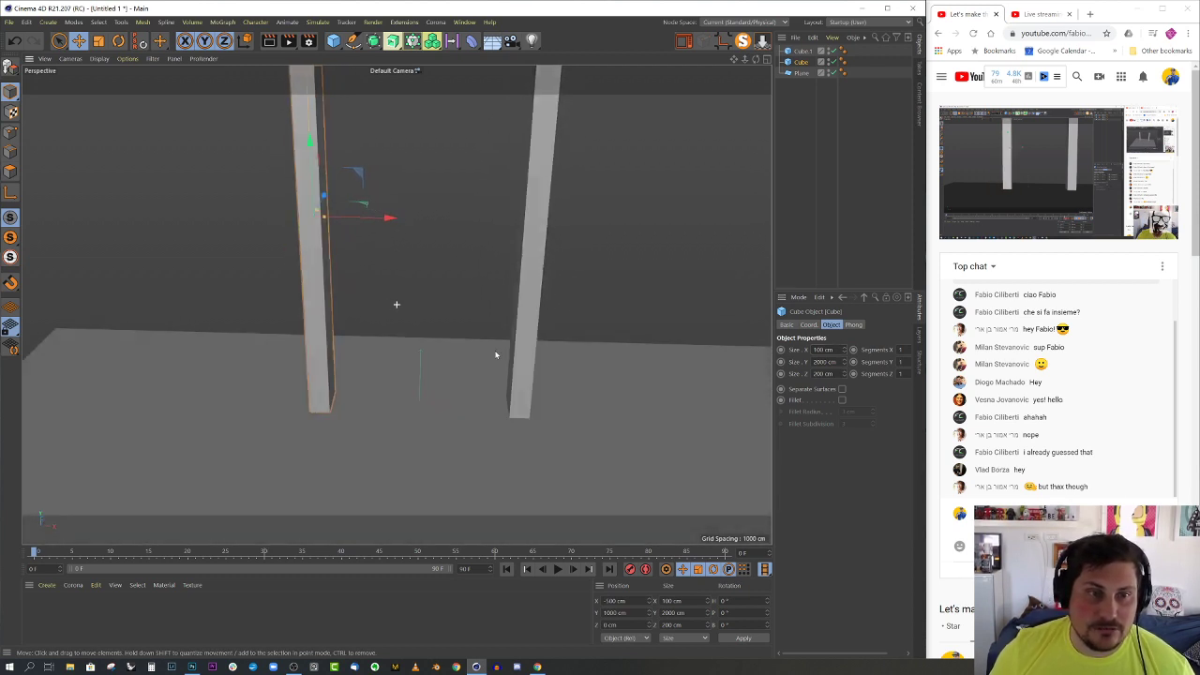
left_click(332, 40)
left_click_drag(421, 370, 401, 381, "alt")
scroll(405, 380, "up", 3)
left_click_drag(453, 337, 444, 370)
scroll(444, 370, "up", 2)
scroll(445, 371, "up", 3)
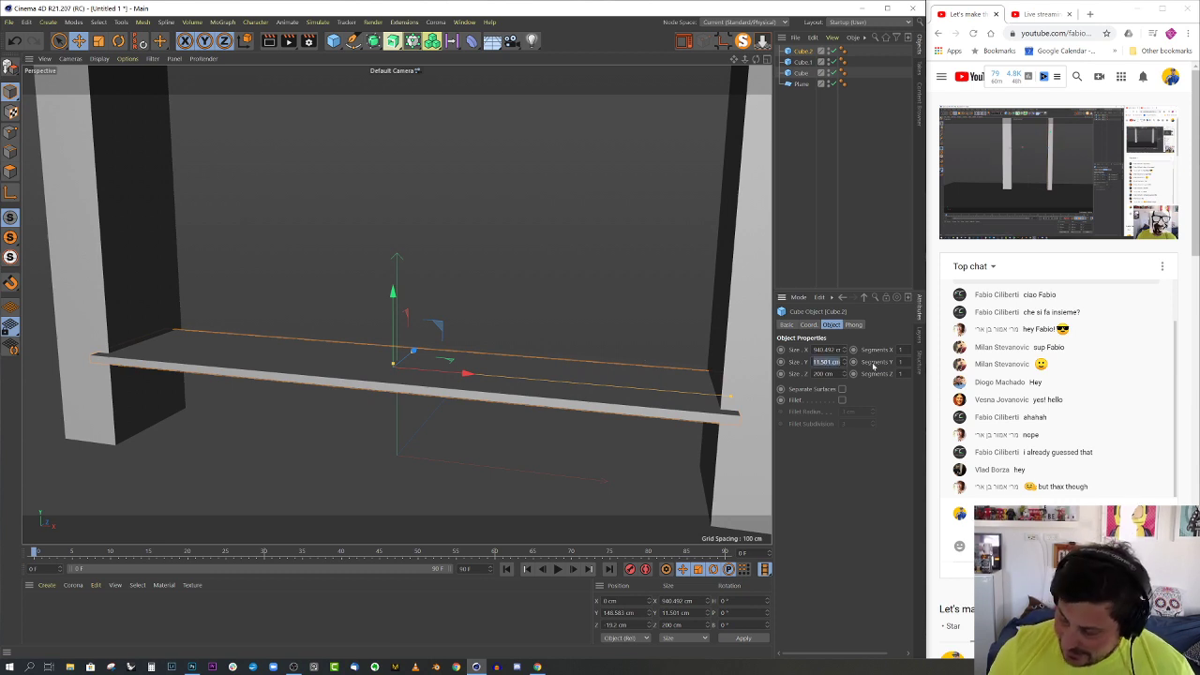
key("Return")
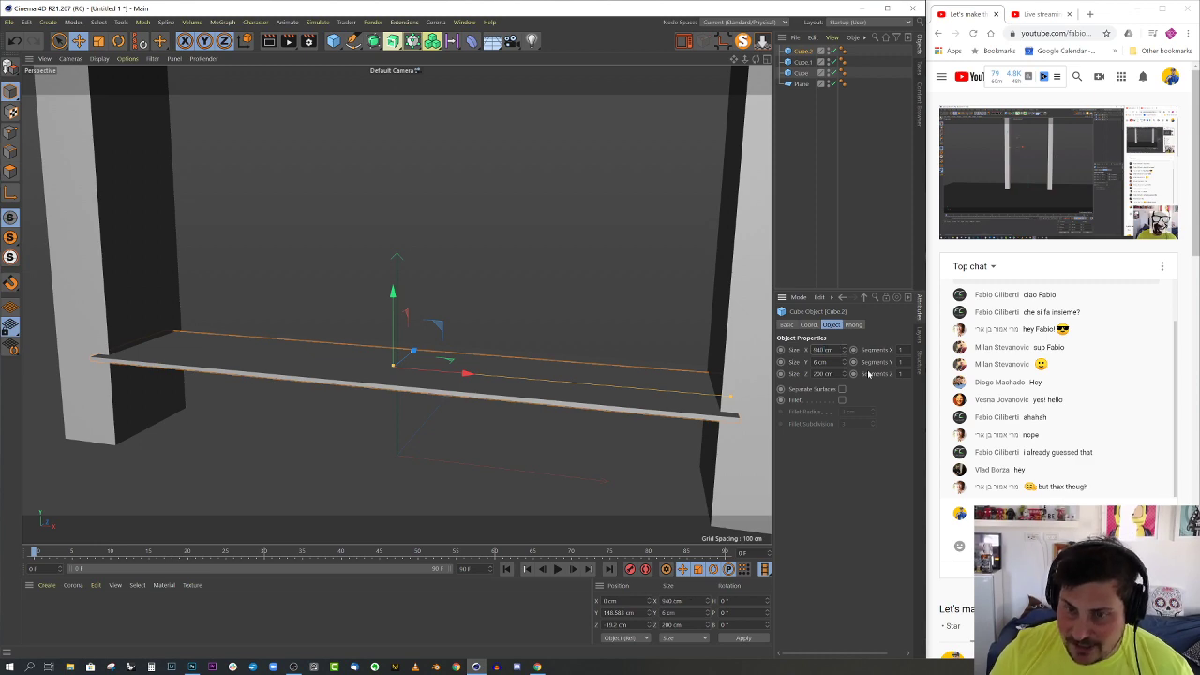
- Make the floor plane editable and pull its edge near the columns in until the plane is about 4781 cm long
left_click_drag(517, 359, 425, 314, "alt")
left_click(454, 345)
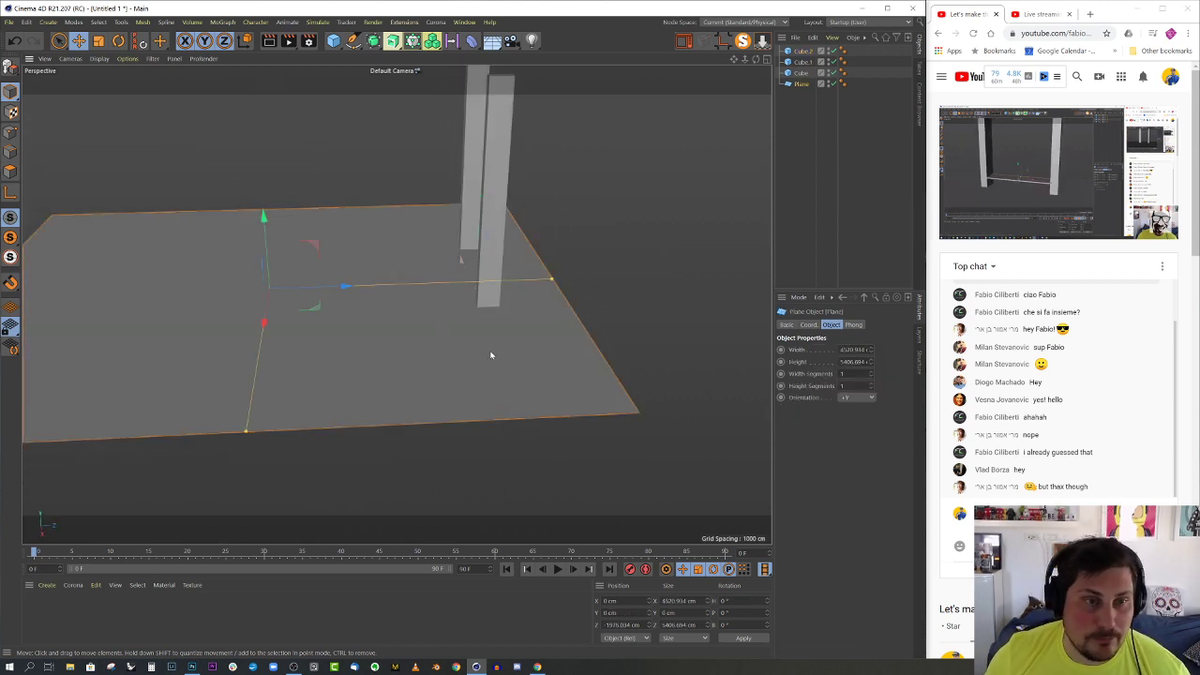
key("c")
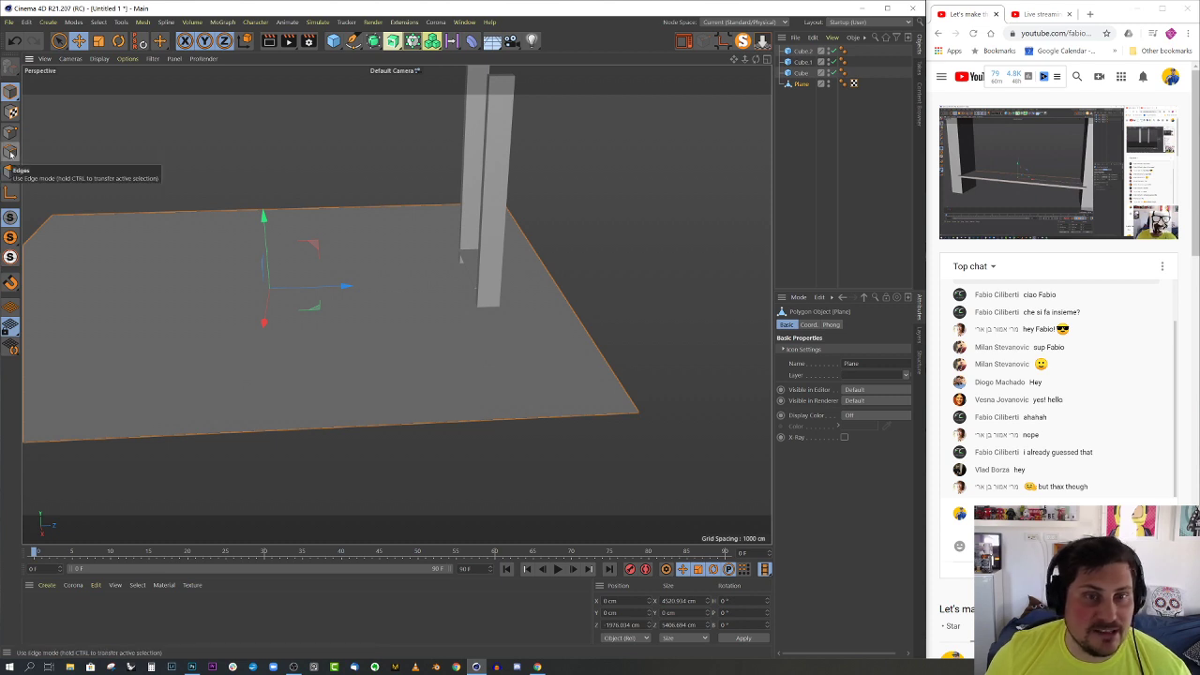
left_click(11, 151)
left_click(552, 282)
left_click_drag(563, 282, 540, 295, "alt")
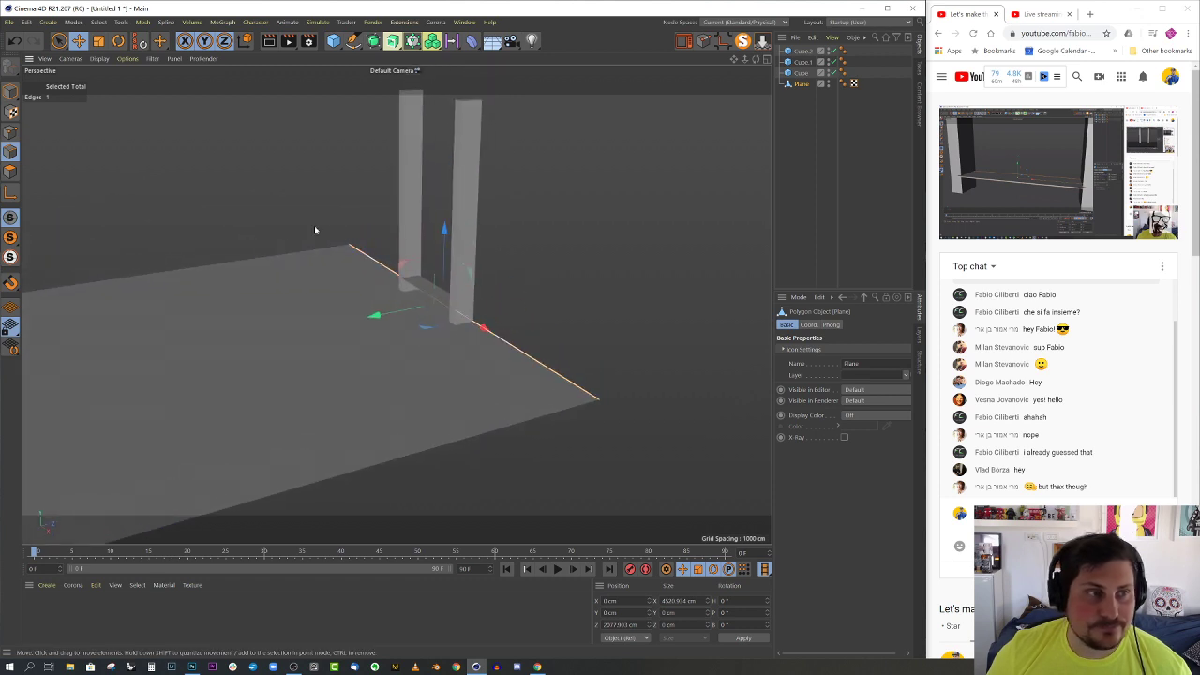
left_click(12, 93)
- Add a 2 cm thick cube behind the columns as a wall about 4040 cm wide and 2735 cm high, standing on the floor
scroll(450, 265, "down", 2)
middle_click_drag(436, 250, 422, 316, "alt")
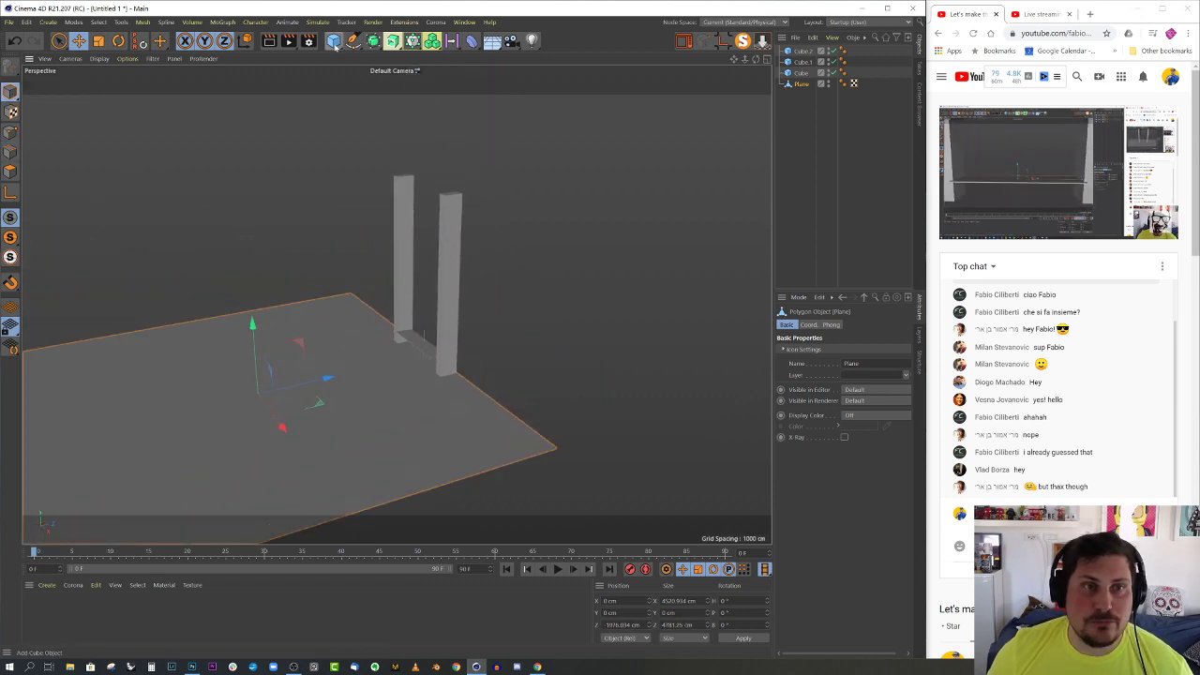
left_click(334, 44)
left_click_drag(441, 225, 474, 403, "alt")
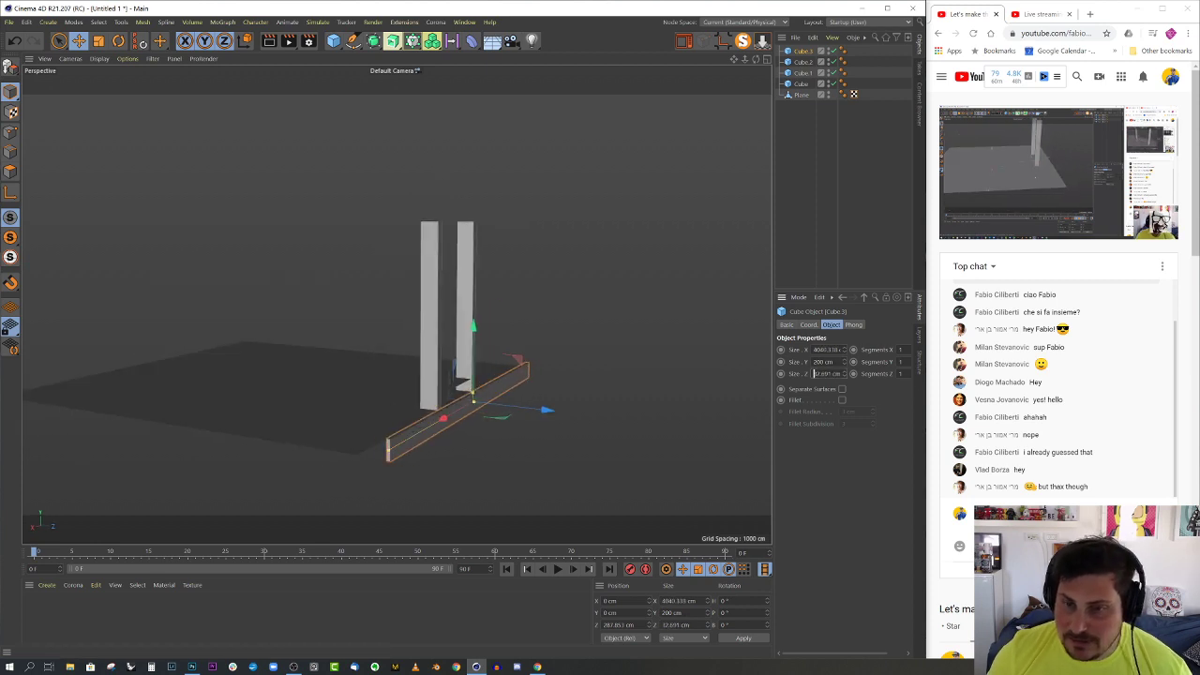
type("2")
key("Return")
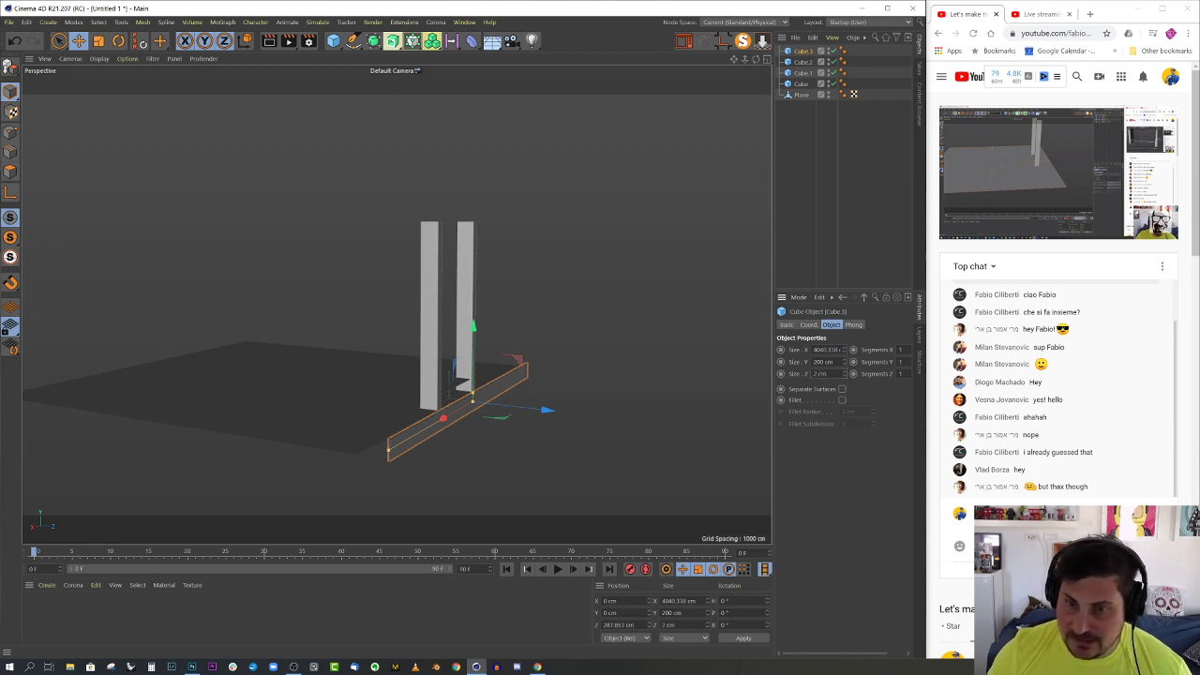
left_click_drag(471, 394, 514, 327)
left_click(762, 45)
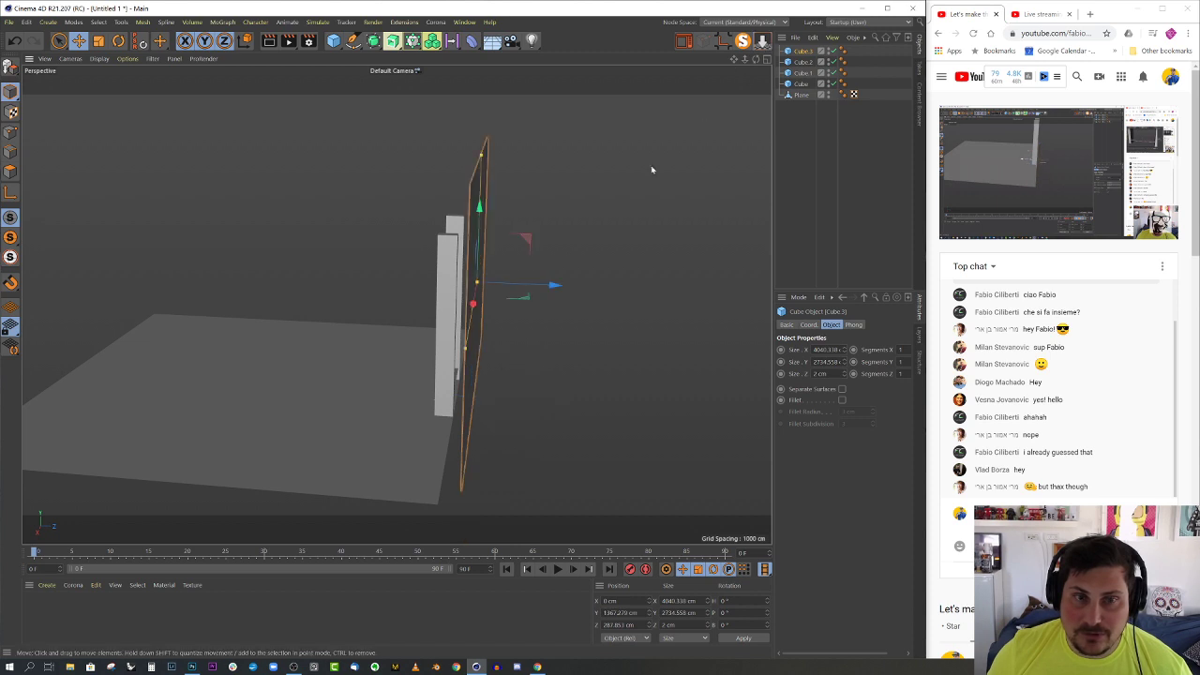
- In the top view, move the wall flush against the back of the columns, to a Z position of about 102 cm
middle_click(530, 249)
middle_click(623, 171)
scroll(567, 234, "down", 9)
middle_click_drag(563, 239, 538, 300, "alt")
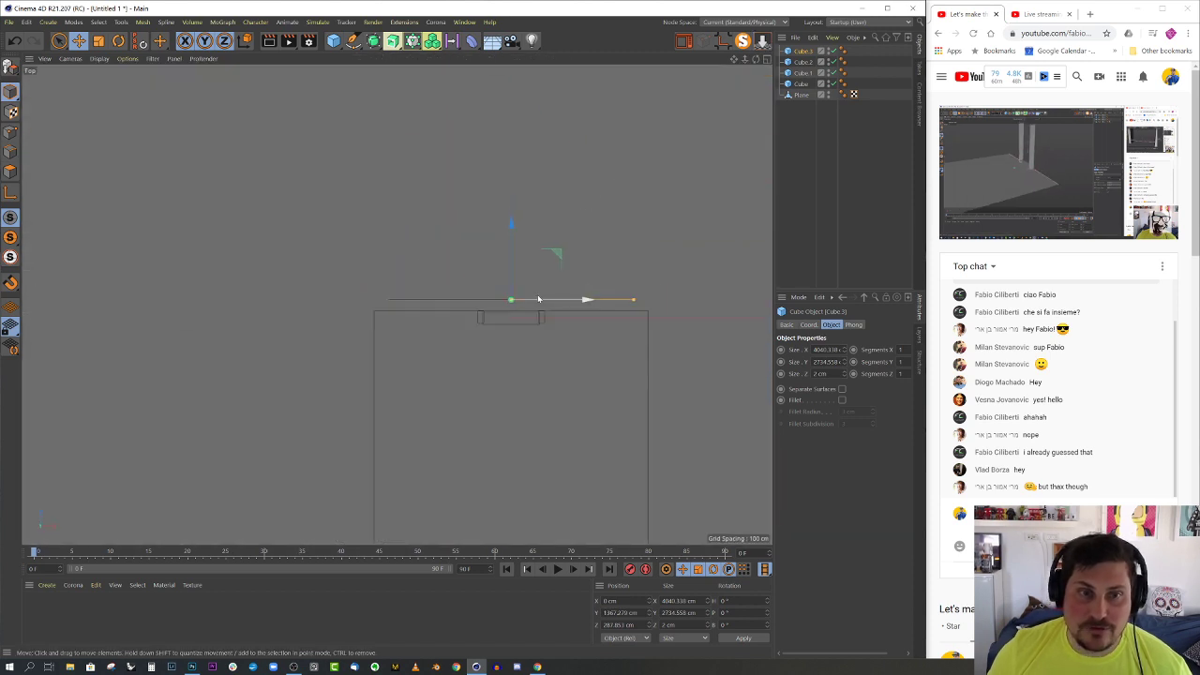
scroll(534, 298, "up", 3)
scroll(456, 319, "up", 6)
left_click_drag(550, 226, 581, 343)
scroll(540, 381, "up", 6)
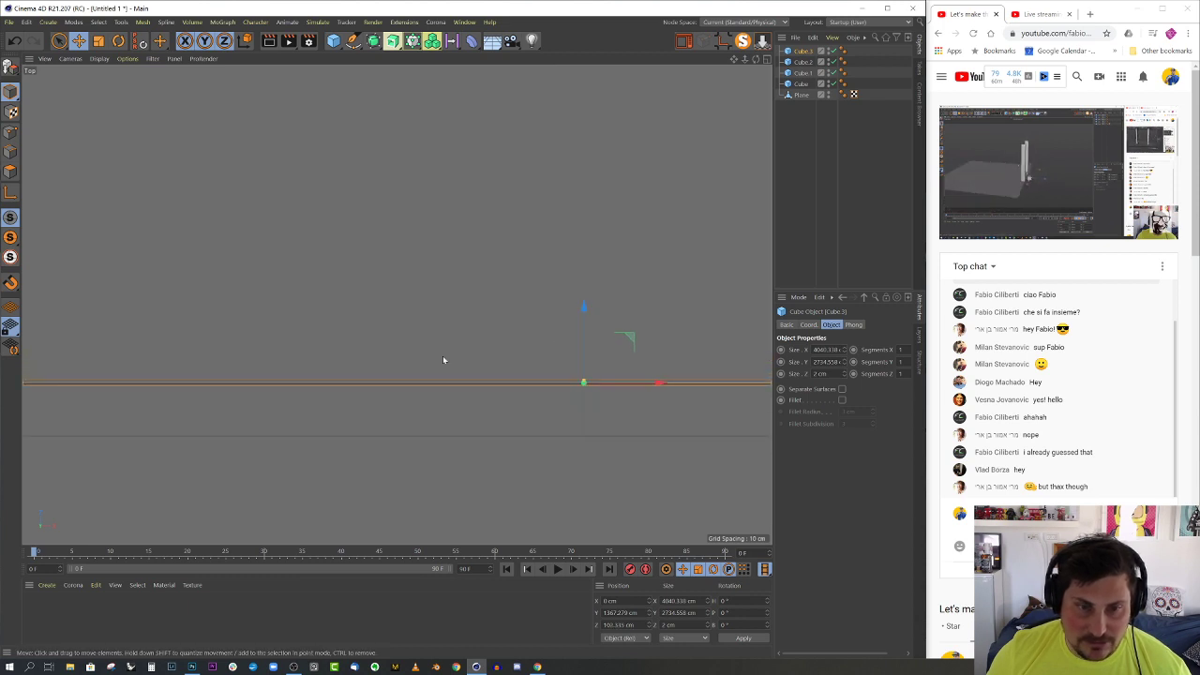
scroll(409, 378, "down", 6)
- Try to duplicate the wall and stretch the copy into a huge block about 9408 by 6317 by 13614 cm
middle_click(519, 299)
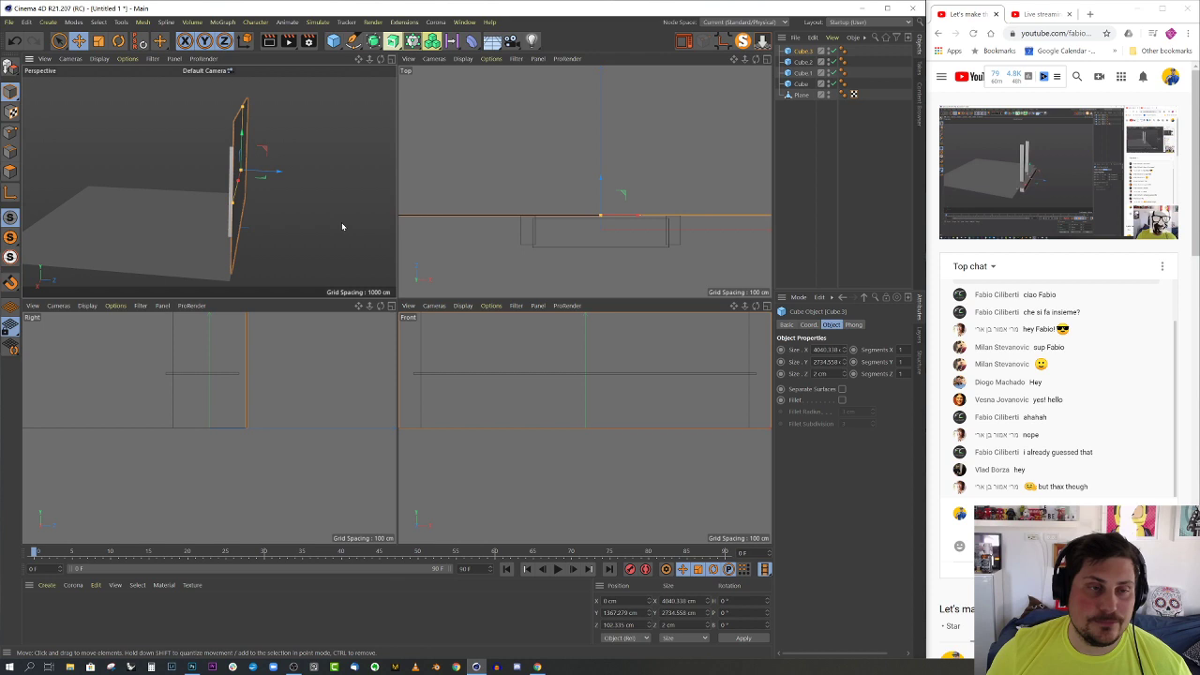
middle_click(341, 223)
left_click_drag(327, 228, 499, 273, "alt")
left_click_drag(488, 262, 356, 300)
left_click_drag(372, 235, 435, 261)
left_click_drag(437, 202, 544, 240)
middle_click(544, 241)
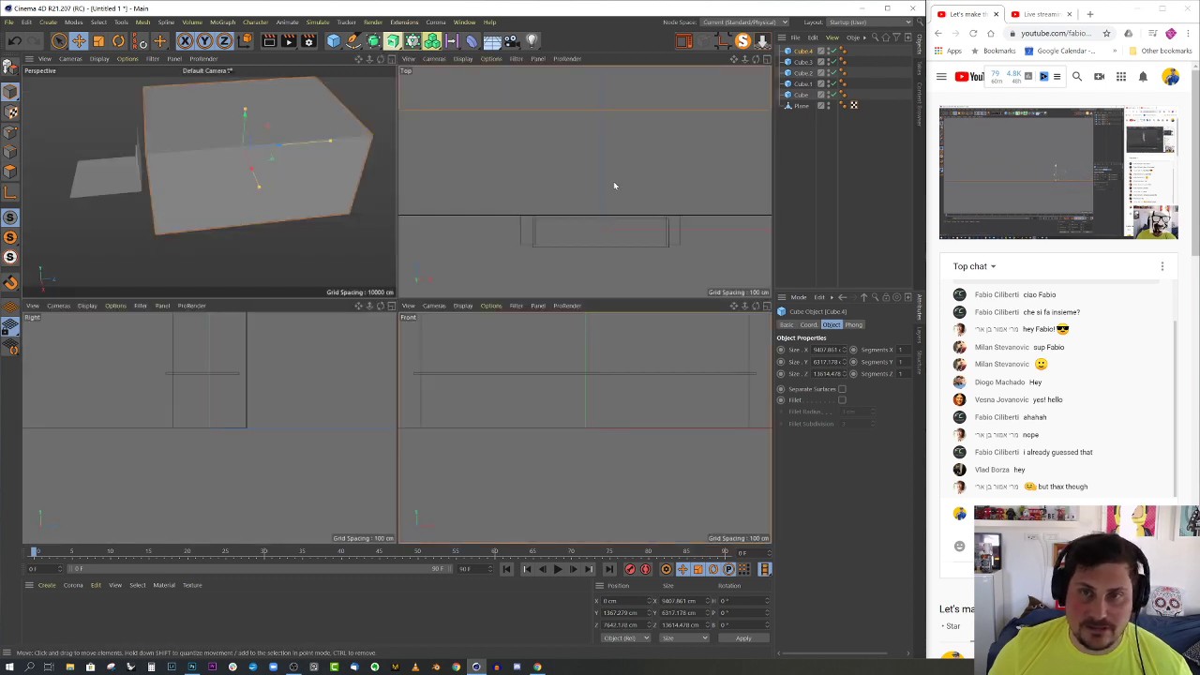
middle_click(612, 180)
scroll(554, 216, "up", 3)
scroll(495, 348, "down", 6)
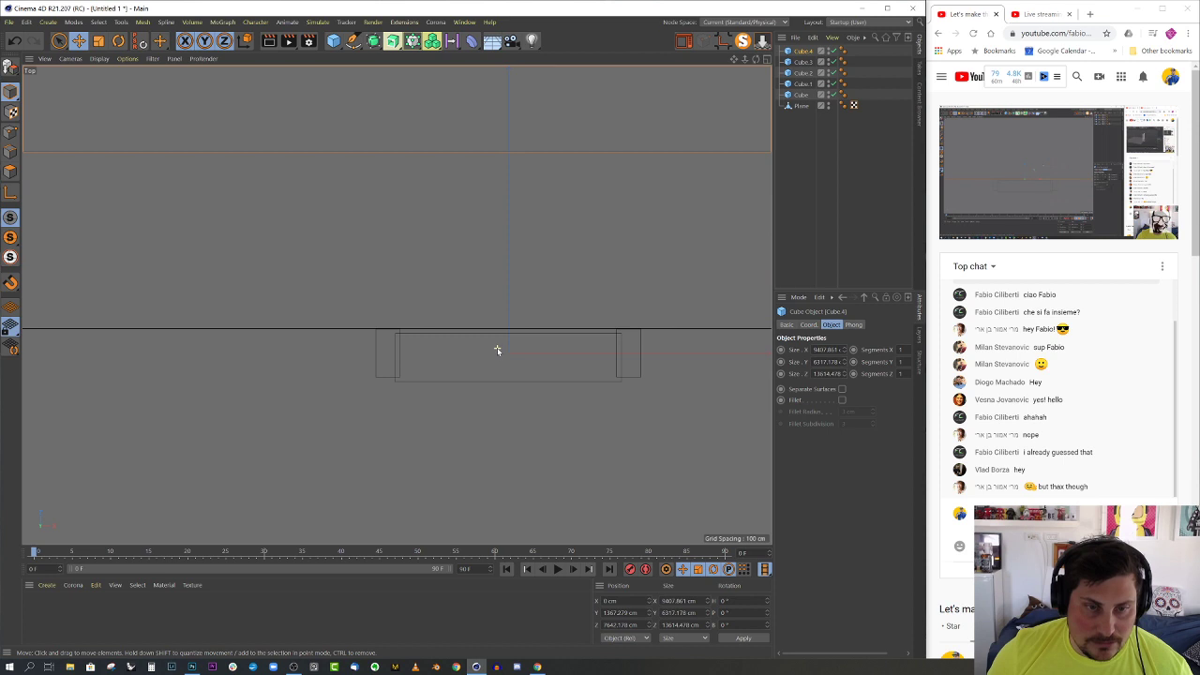
scroll(465, 246, "up", 2)
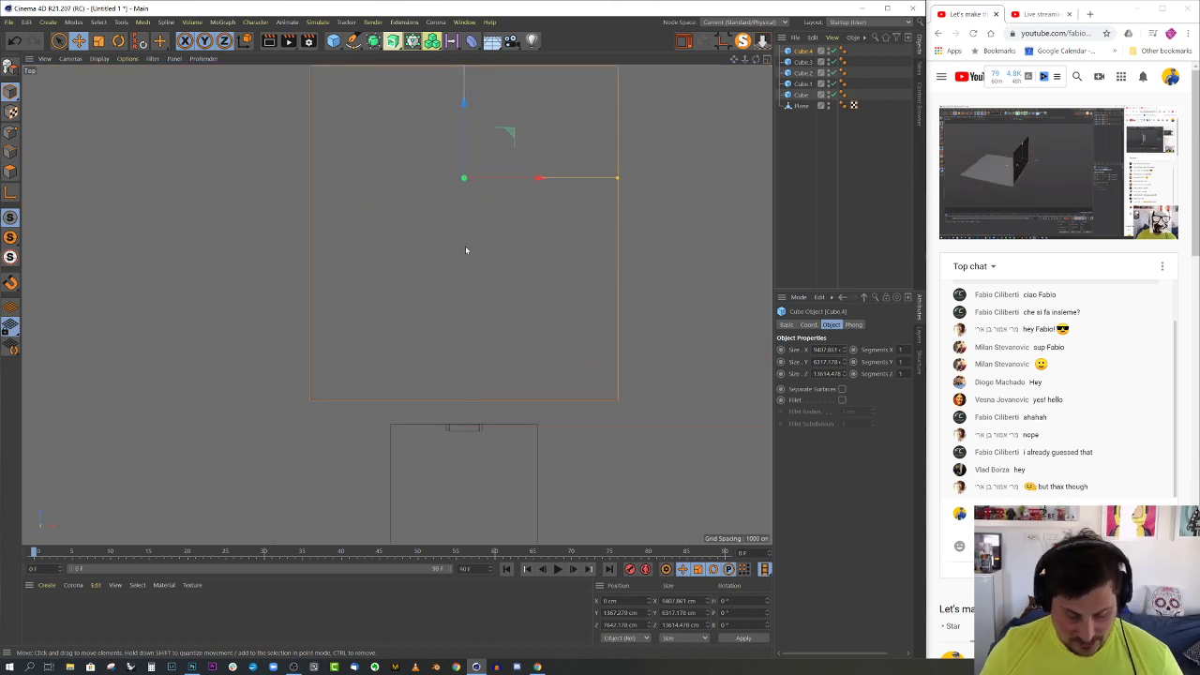
- Undo the block's resizing and moves back to before the wall was duplicated
key("ctrl+z")
key("ctrl+z")
key("ctrl+z")
key("ctrl+z")
key("ctrl+z")
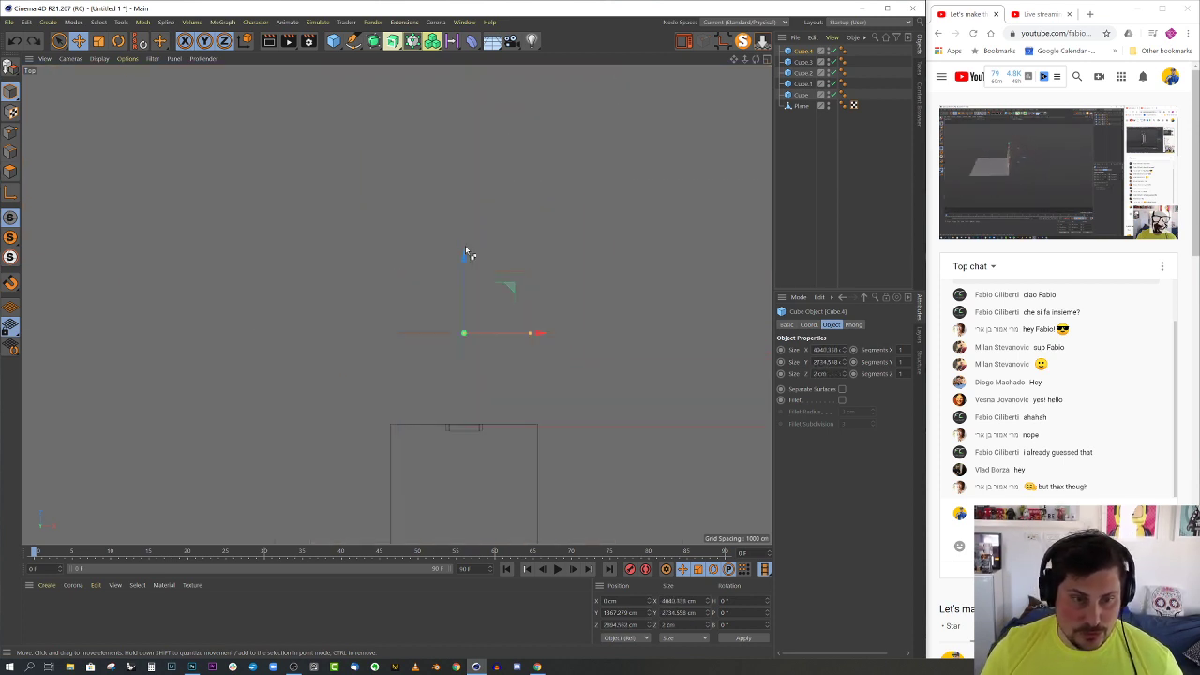
scroll(451, 458, "up", 2)
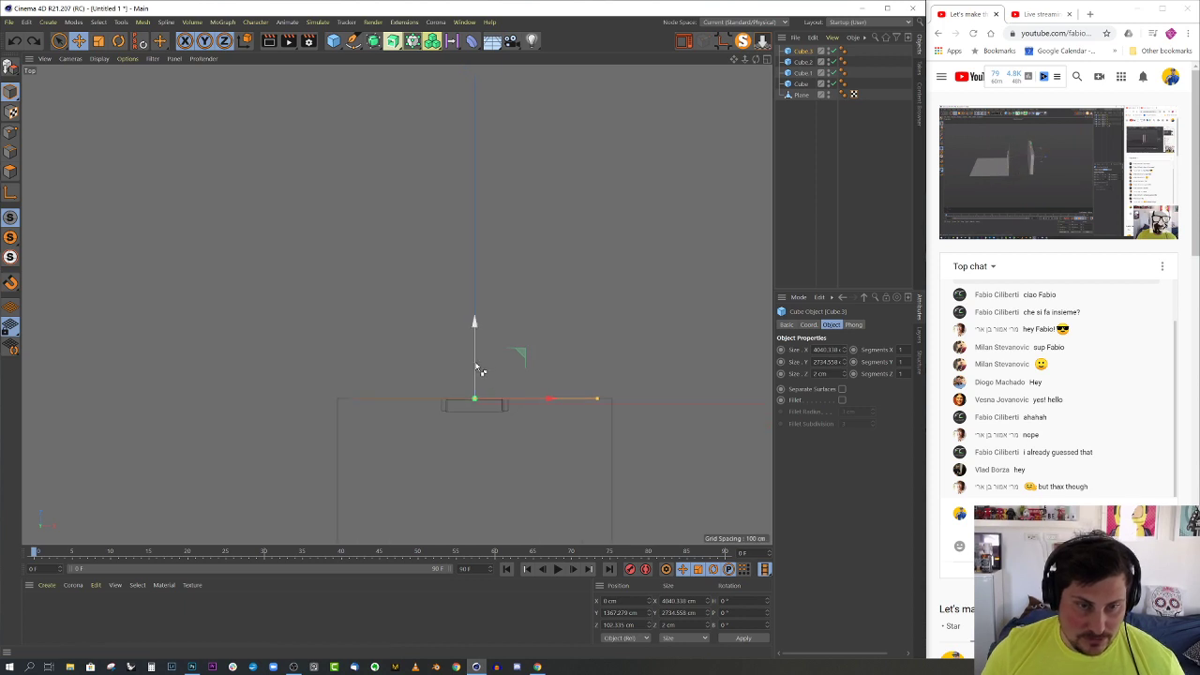
- Duplicate the wall backwards along Z, placing the copy at about 2418 cm
left_click_drag(476, 368, 507, 228, "ctrl")
scroll(489, 404, "up", 8)
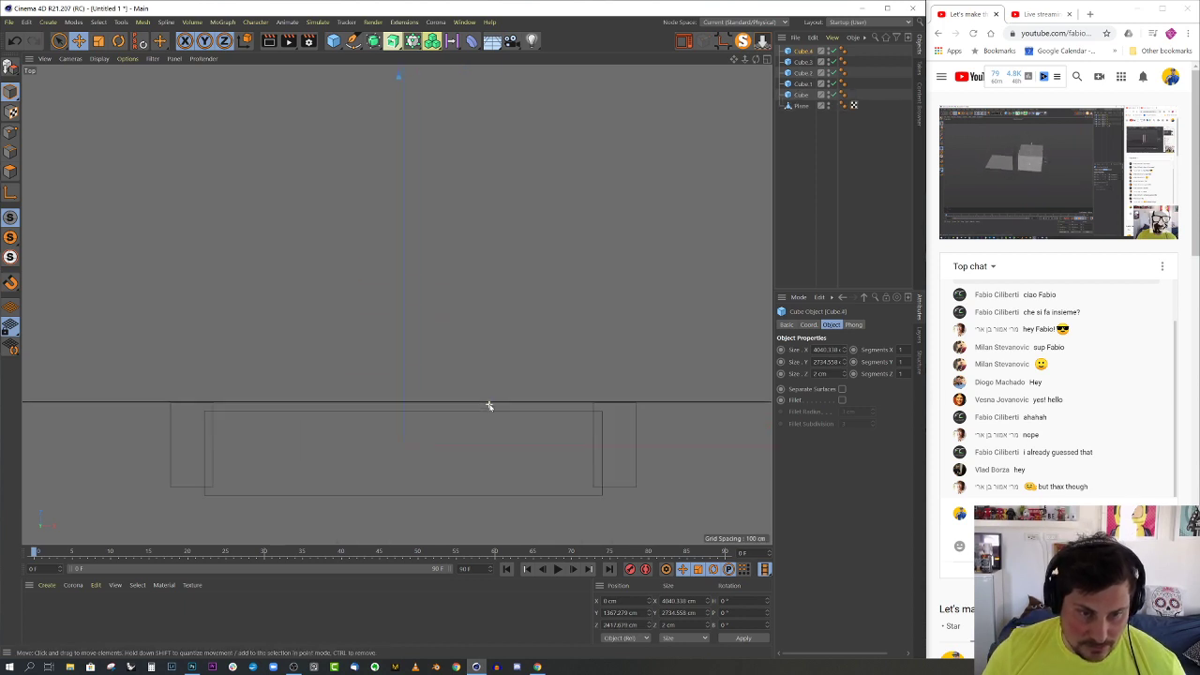
scroll(487, 407, "up", 3)
scroll(460, 431, "down", 8)
scroll(488, 326, "up", 2)
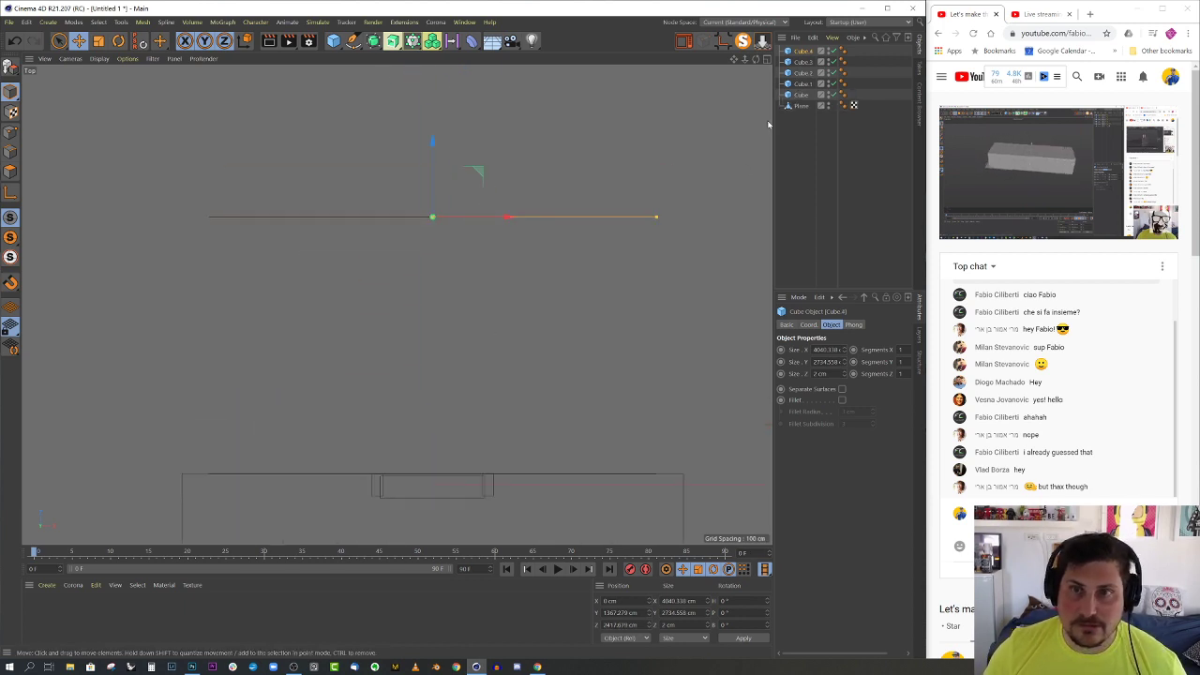
left_click(803, 63)
left_click(803, 85)
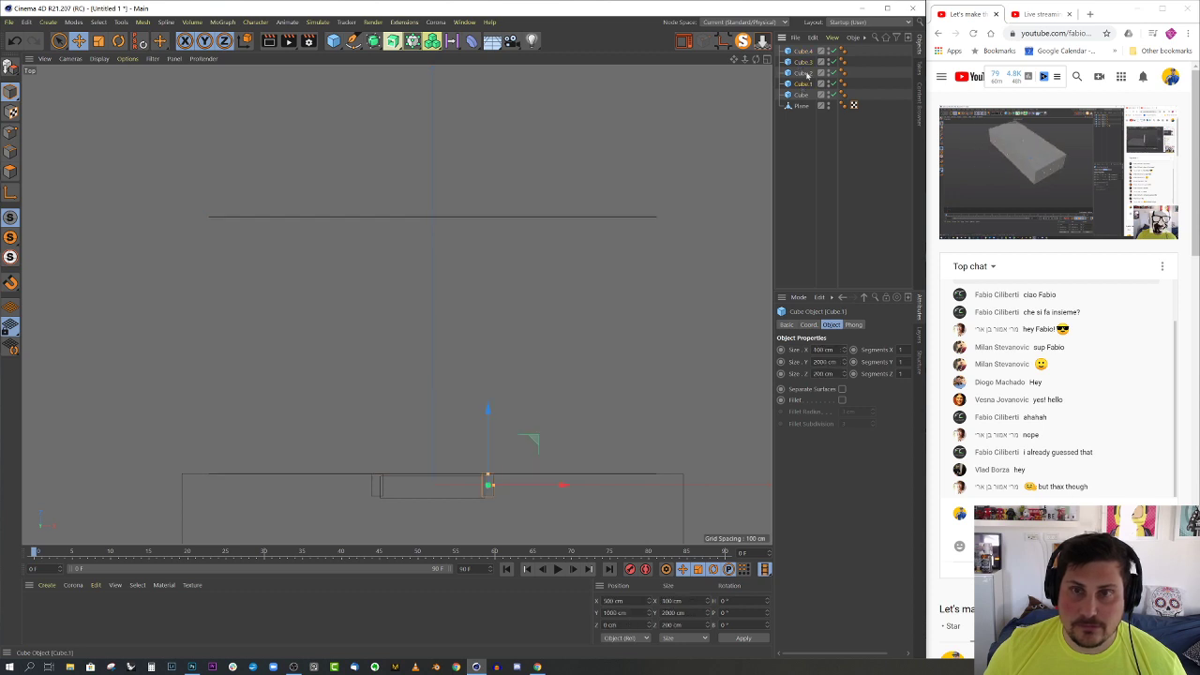
left_click(803, 73)
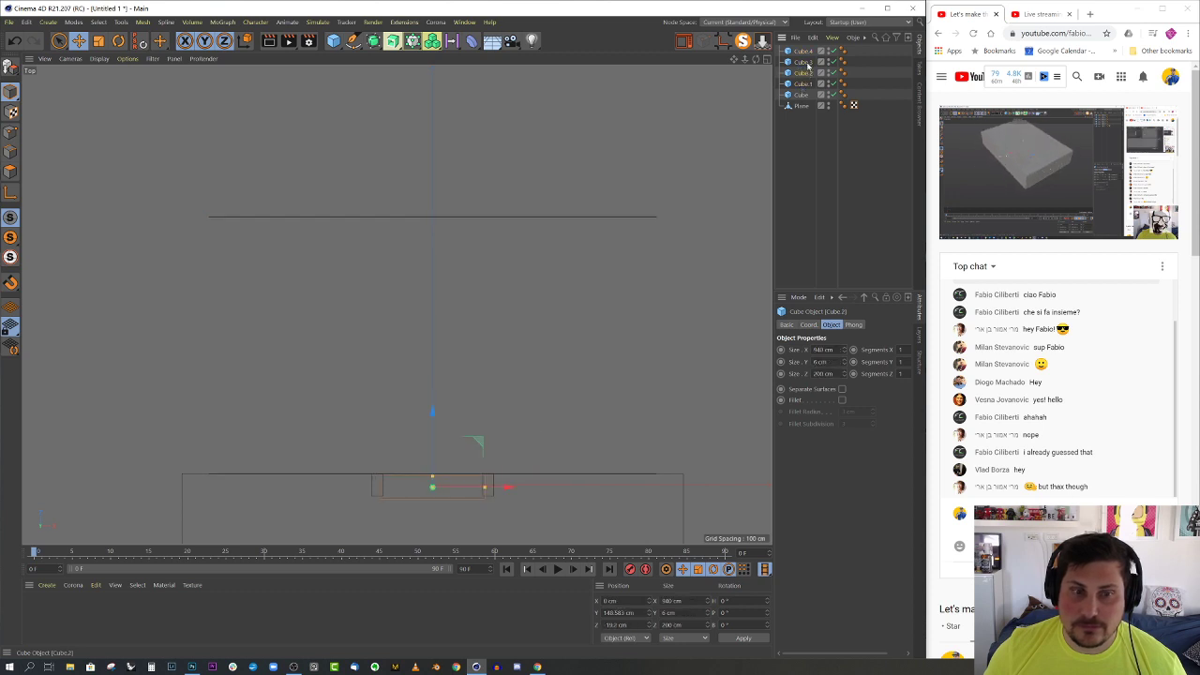
- Set the wall copy's Z size to 1000 cm and stretch it into a block about 7650 cm wide and 9463 cm deep
left_click(553, 217)
scroll(455, 278, "down", 2)
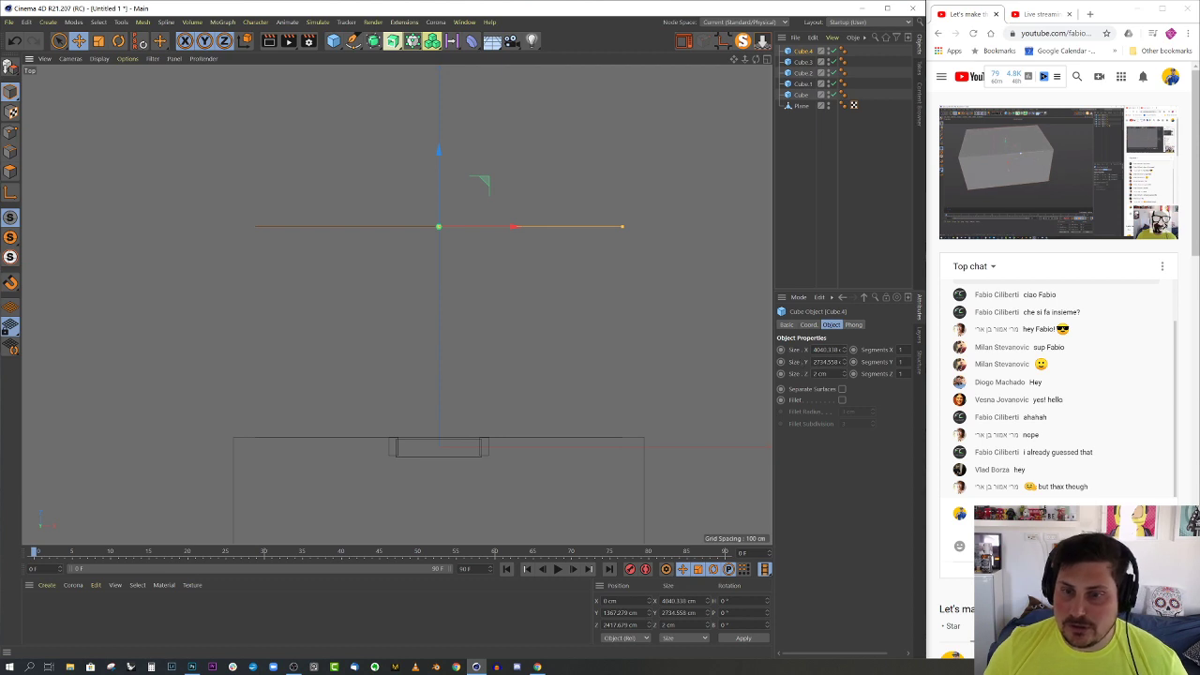
double_click(820, 373)
type("1000")
key("Return")
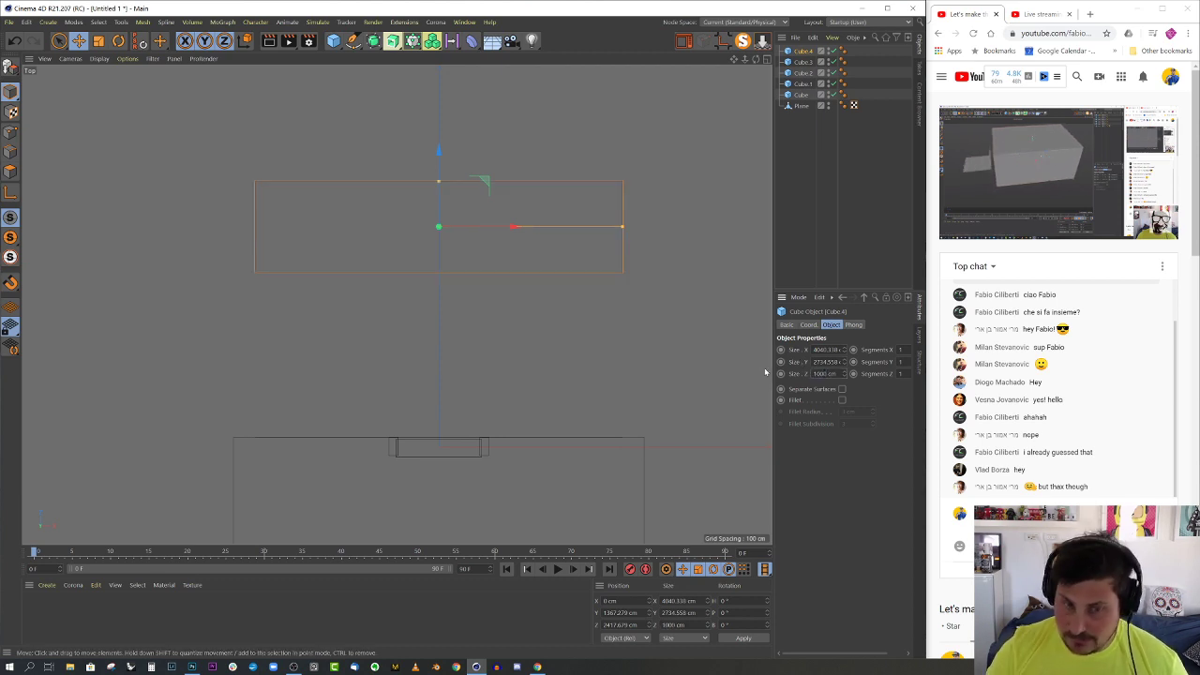
scroll(243, 328, "down", 4)
scroll(371, 335, "up", 2)
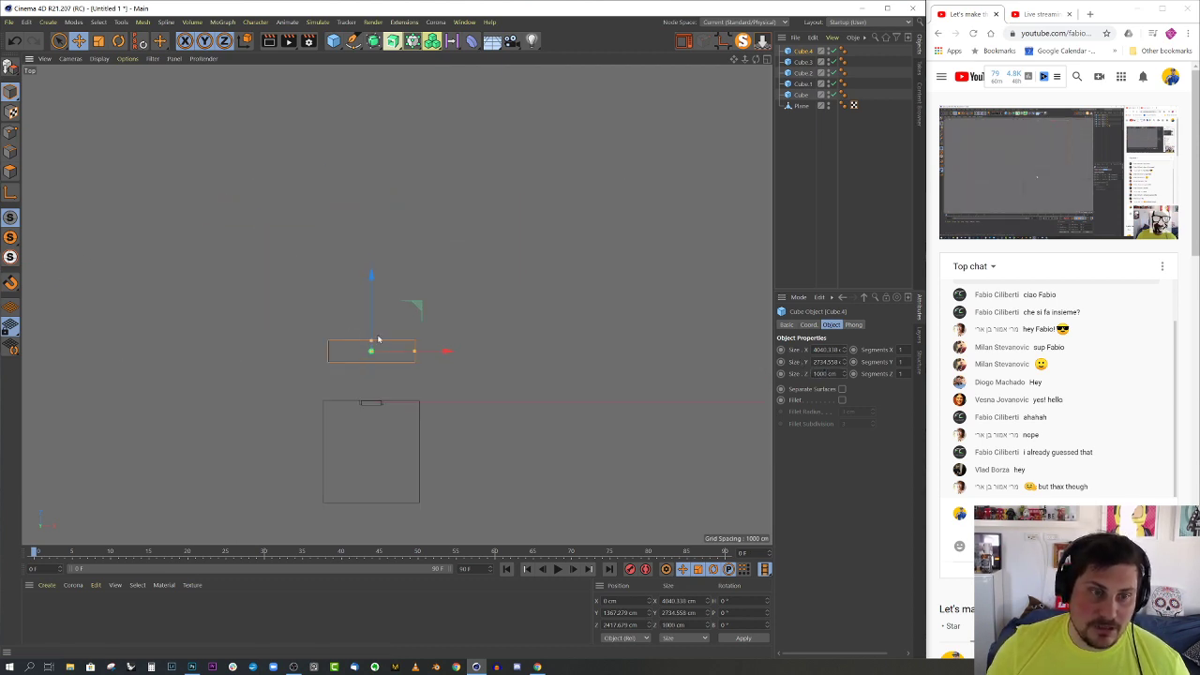
left_click_drag(371, 336, 404, 253)
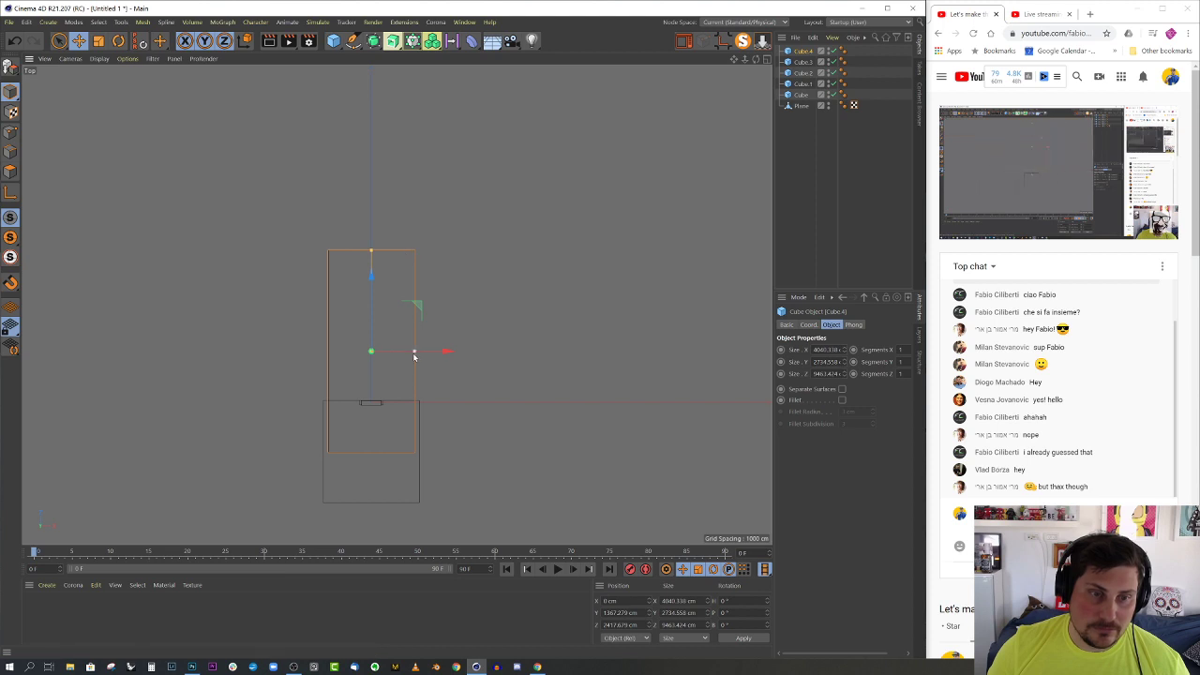
left_click_drag(413, 356, 454, 352)
- Move the large block along Z to about 4844 cm so its front face sits just behind the wall
left_click_drag(385, 310, 384, 254)
scroll(363, 399, "up", 8)
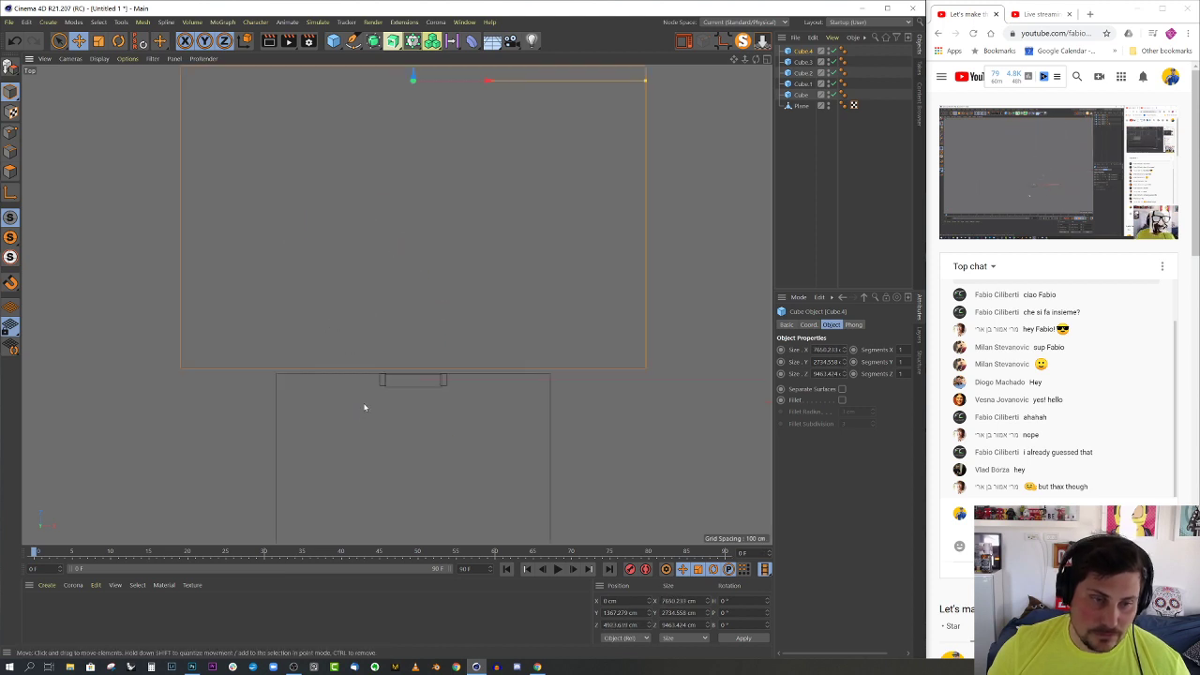
scroll(362, 400, "up", 5)
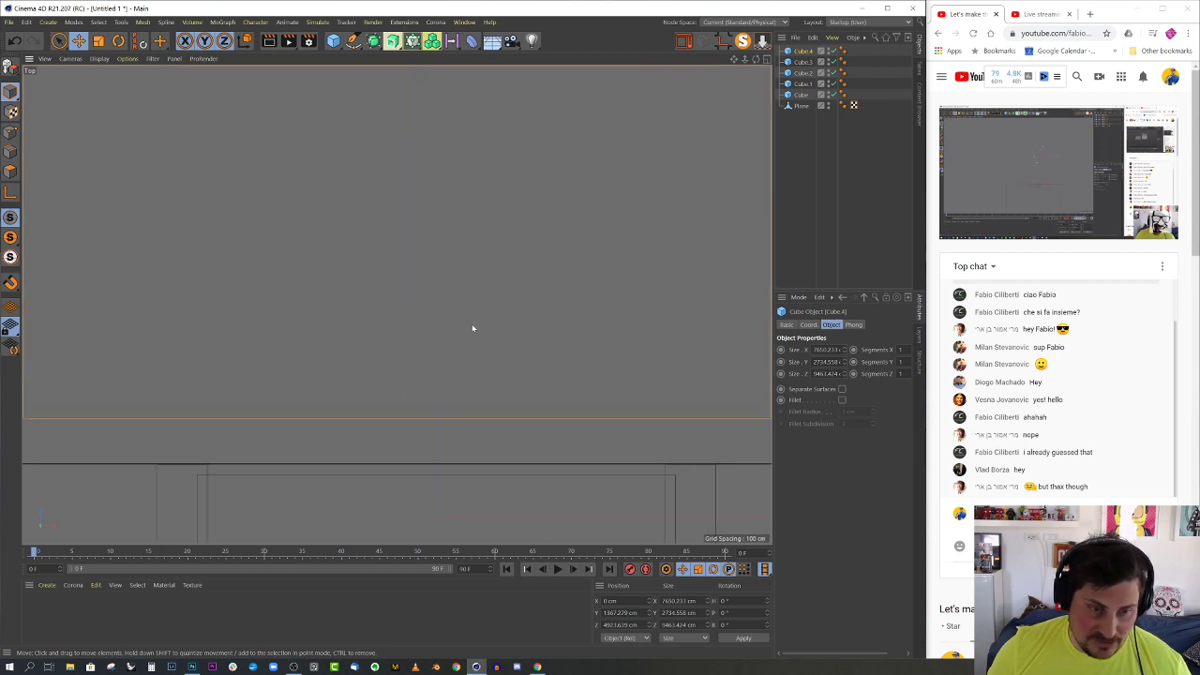
left_click_drag(473, 300, 467, 334)
type("0")
key("Return")
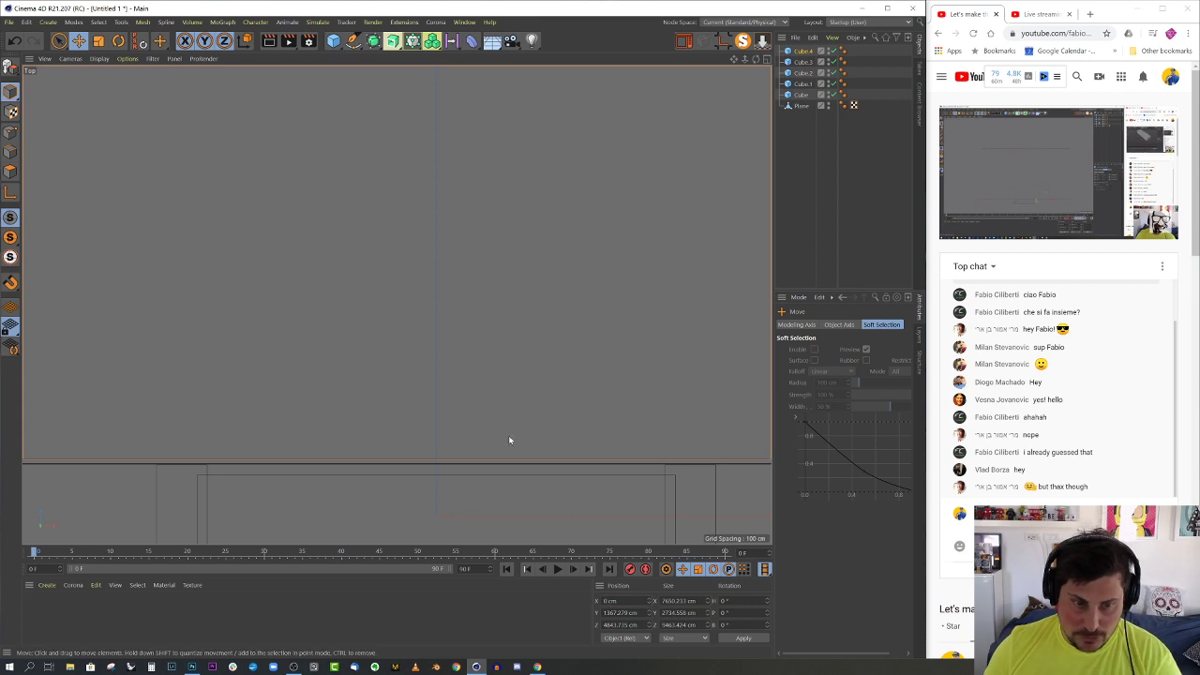
scroll(482, 382, "down", 6)
middle_click(481, 382)
middle_click(288, 230)
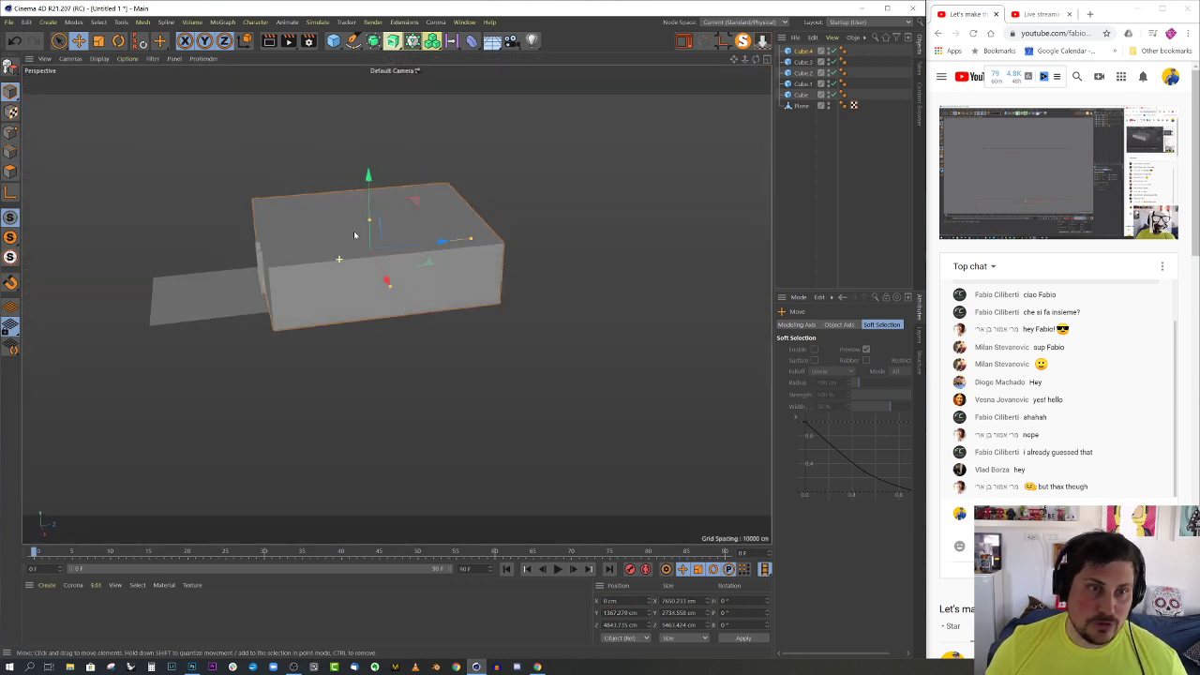
- Stretch the large block vertically to a height of about 7778 cm
left_click_drag(289, 231, 329, 322, "alt")
left_click_drag(354, 247, 364, 201)
key("ctrl+z")
left_click_drag(356, 255, 338, 297)
middle_click_drag(338, 297, 363, 283, "alt")
left_click_drag(364, 283, 397, 300, "alt")
middle_click_drag(397, 300, 455, 319, "alt")
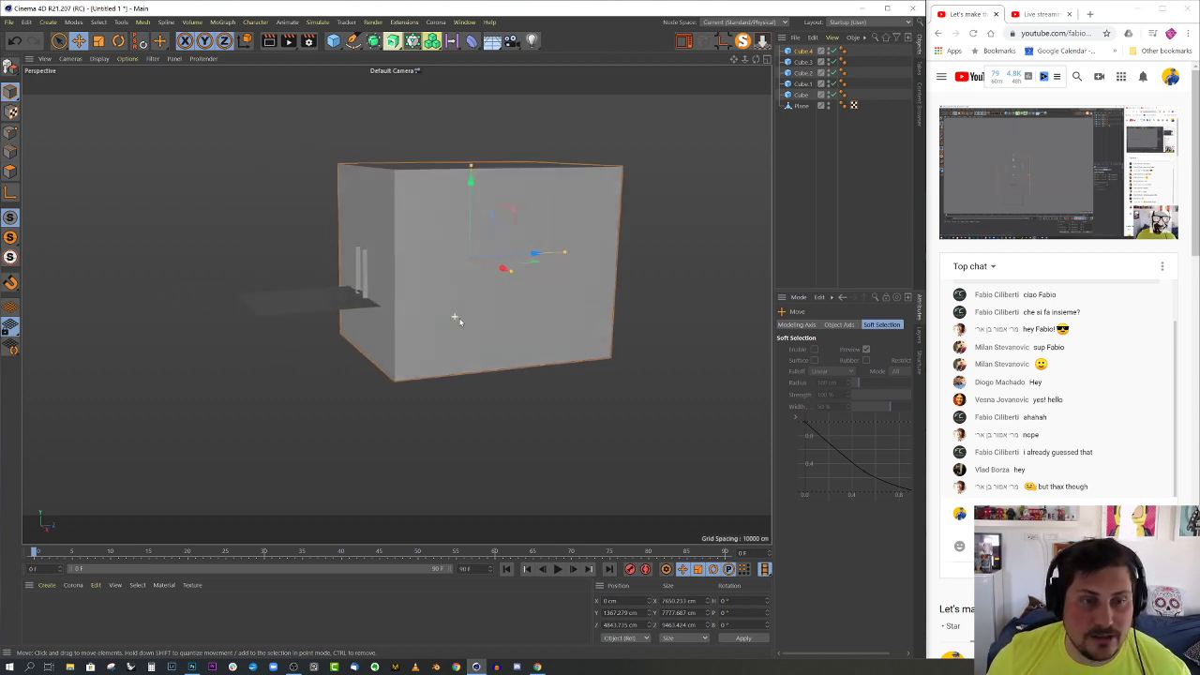
- Duplicate the floor plane and place the copy beneath the large block, at about Y -2433 cm and Z 3175 cm
left_click(302, 311)
left_click_drag(303, 313, 650, 495, "alt")
key("t")
left_click_drag(650, 494, 482, 415, "alt")
key("e")
left_click_drag(409, 347, 555, 358)
left_click_drag(460, 395, 547, 396, "alt")
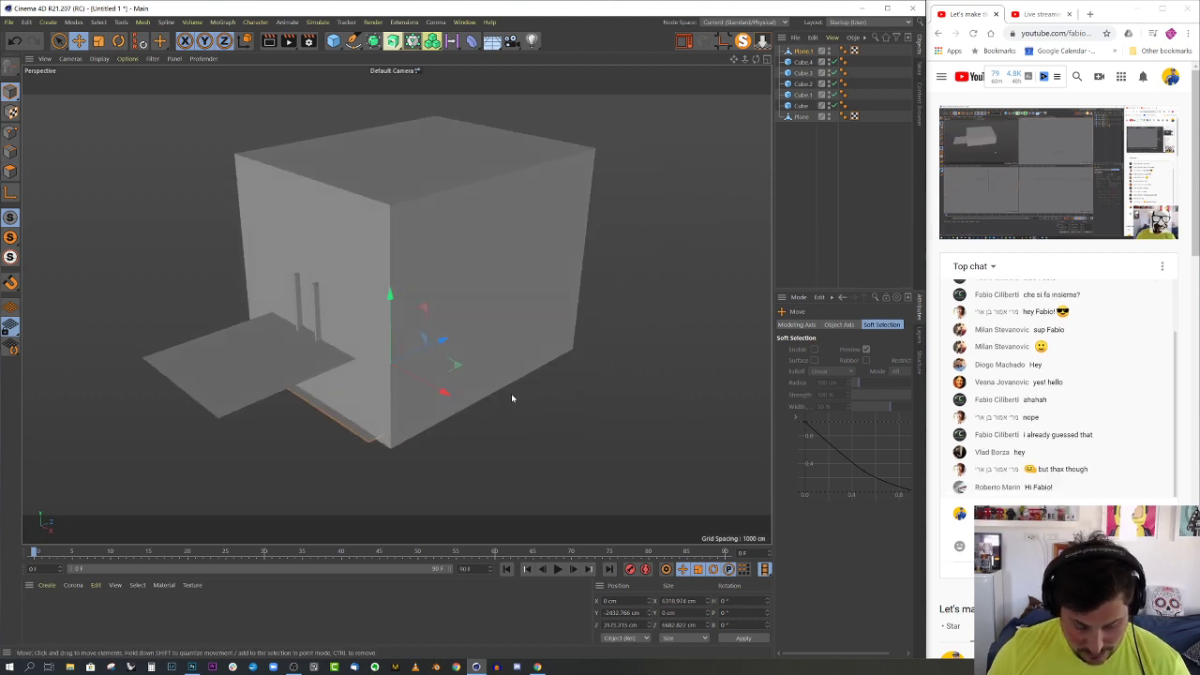
- Widen the lower floor copy along X to about 8012 cm
key("t")
left_click_drag(444, 396, 450, 396)
left_click_drag(450, 397, 350, 378, "alt")
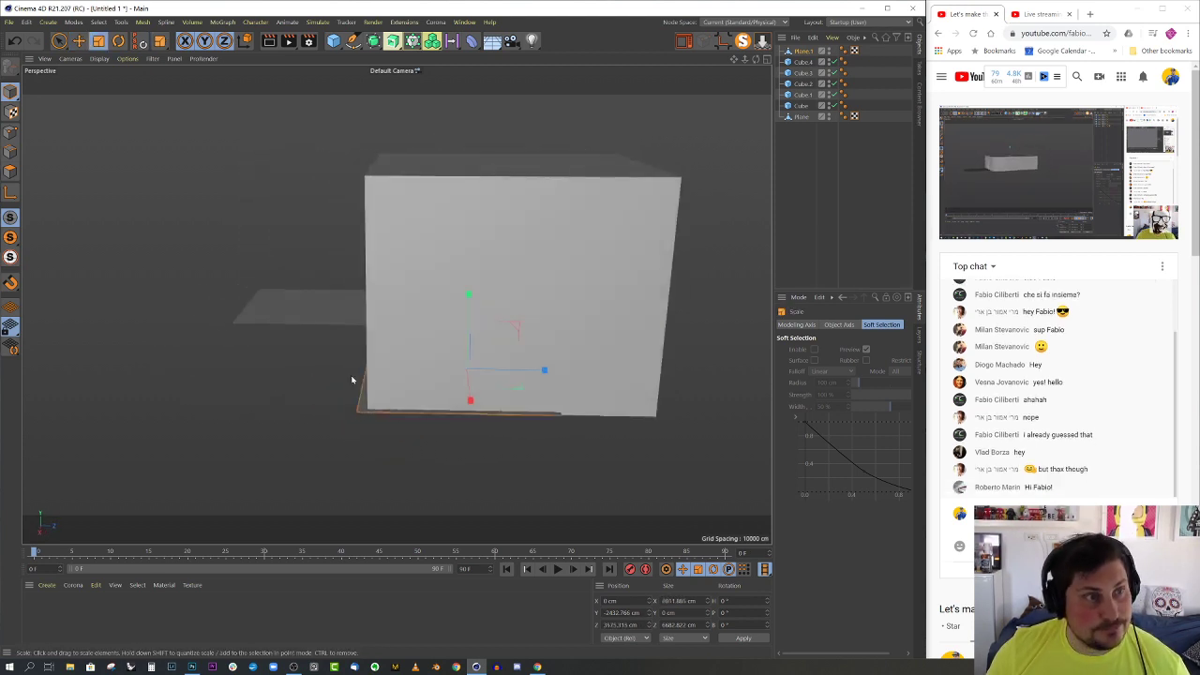
- Raise the lower plane's far edge to about Y 980 cm and shift it along Z to about 6131 cm
left_click_drag(635, 379, 691, 339, "alt")
key("e")
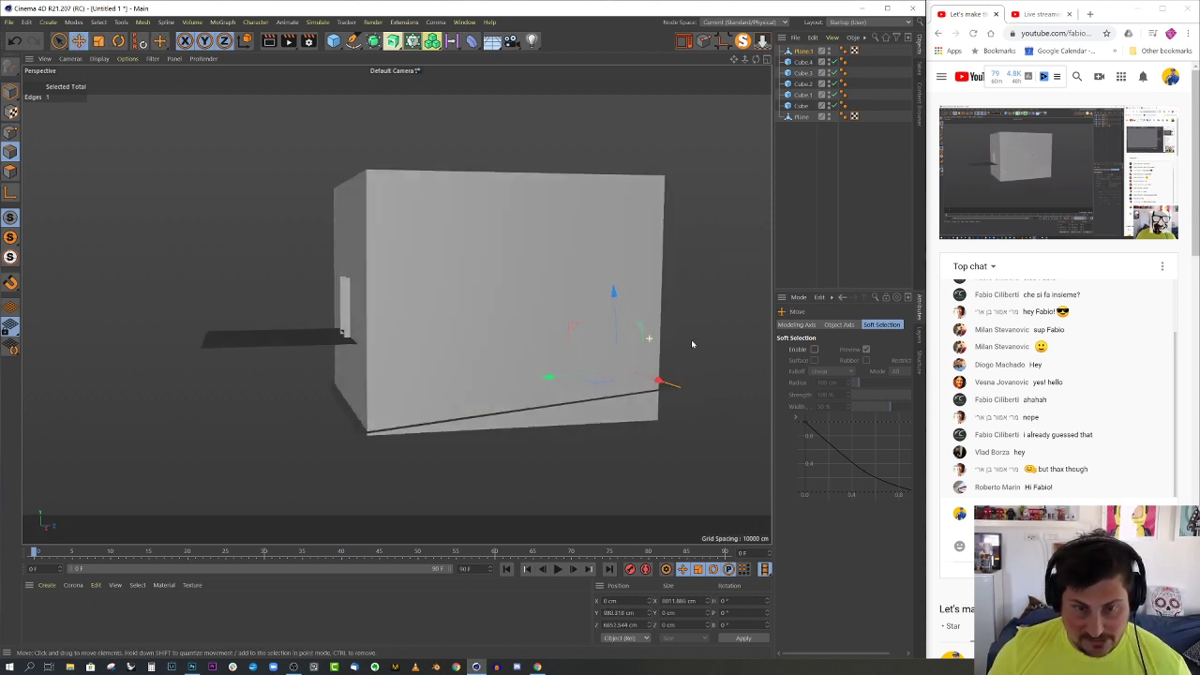
key("w")
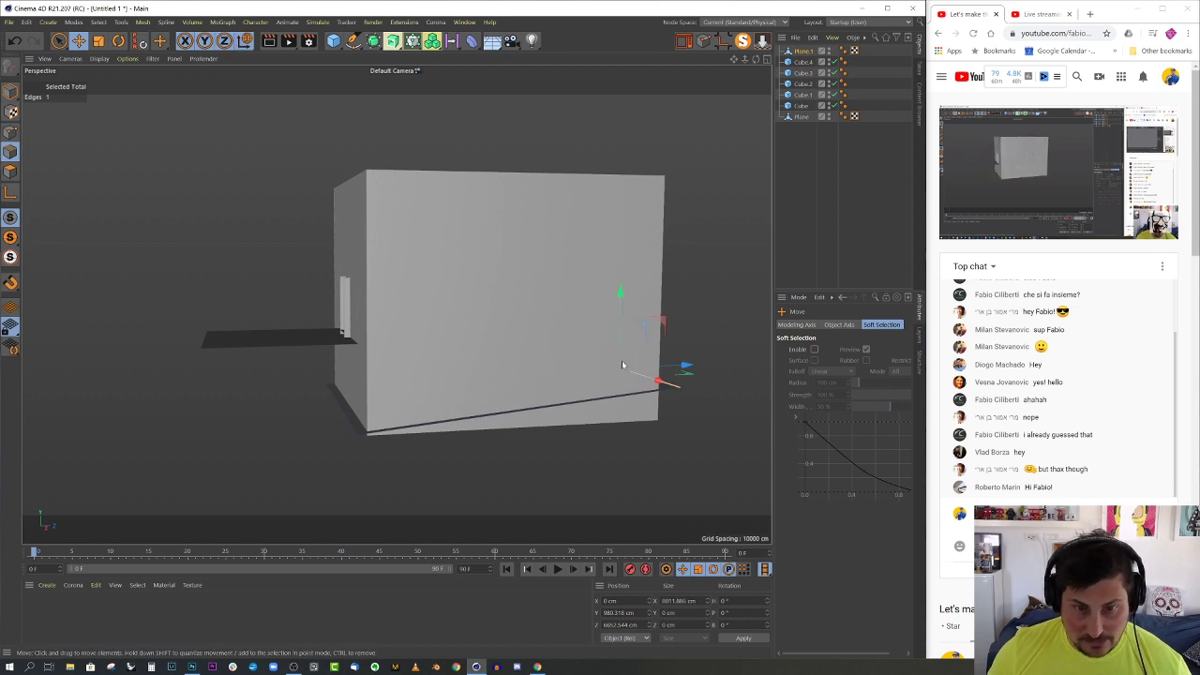
left_click_drag(658, 367, 645, 368)
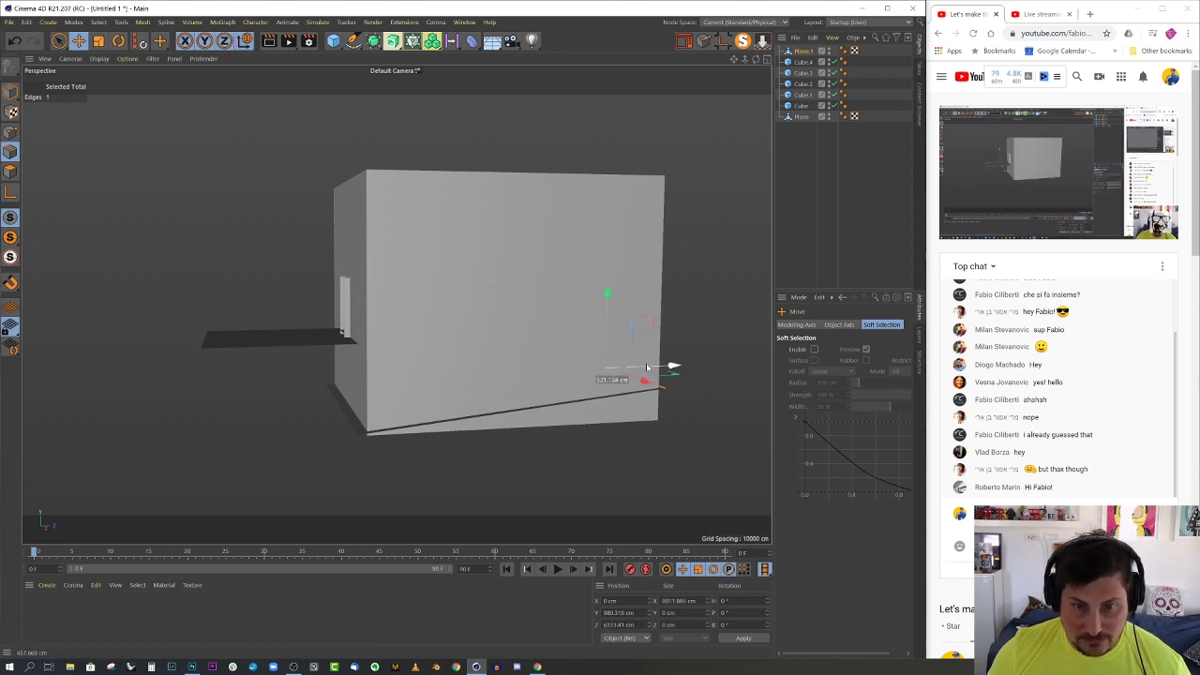
- Set the scene's renderer to Corona in the render settings
left_click_drag(383, 309, 475, 422, "alt")
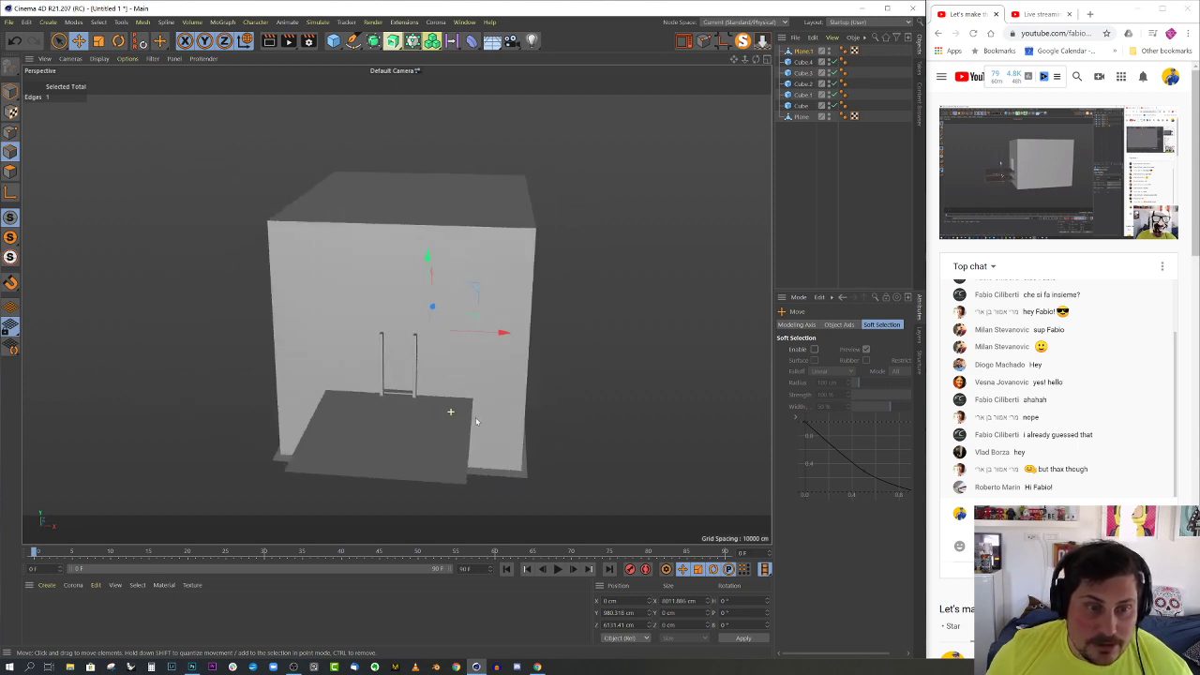
left_click(308, 41)
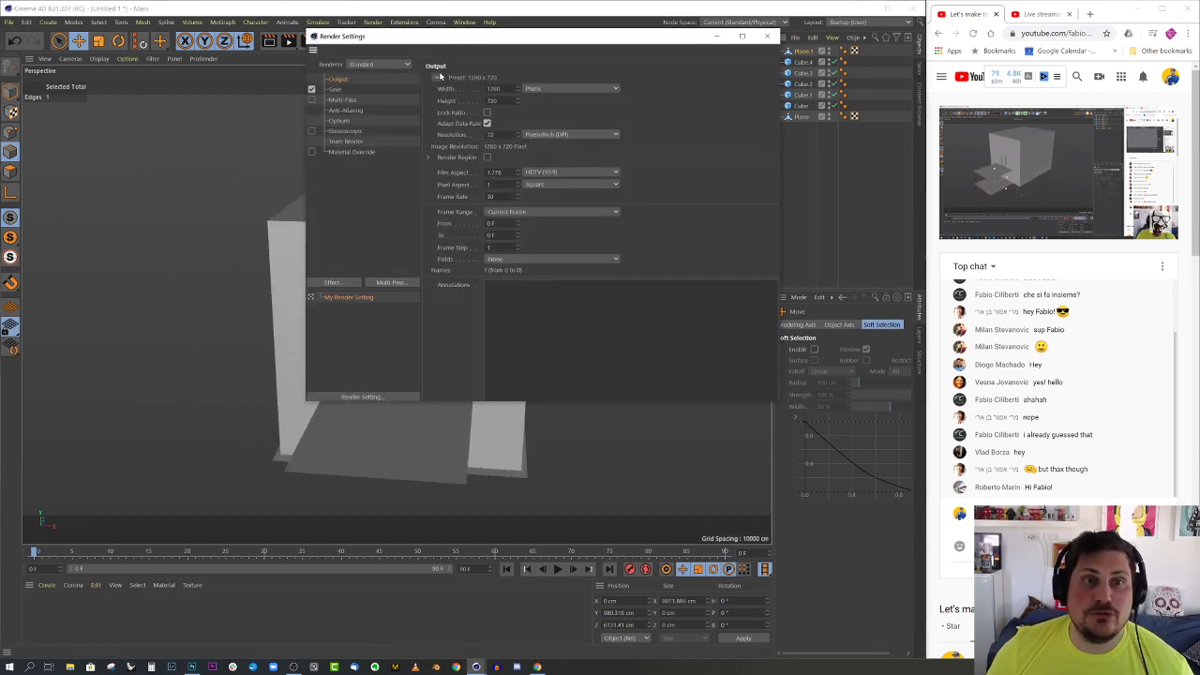
left_click(375, 65)
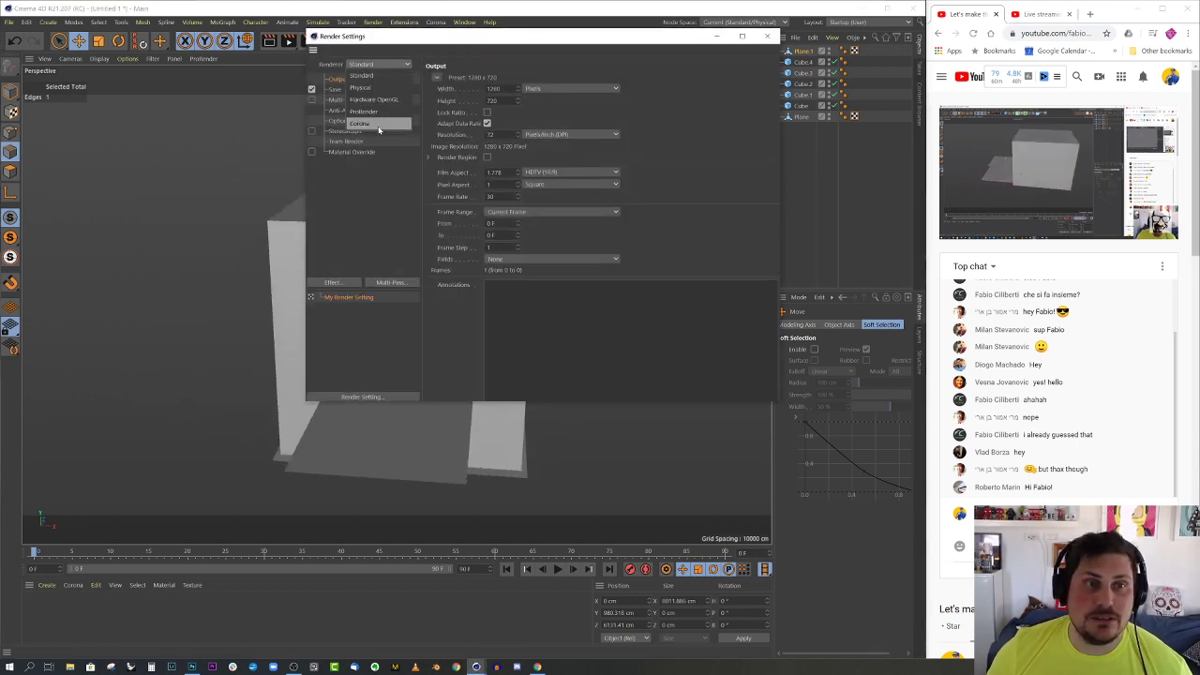
left_click(379, 125)
left_click(770, 38)
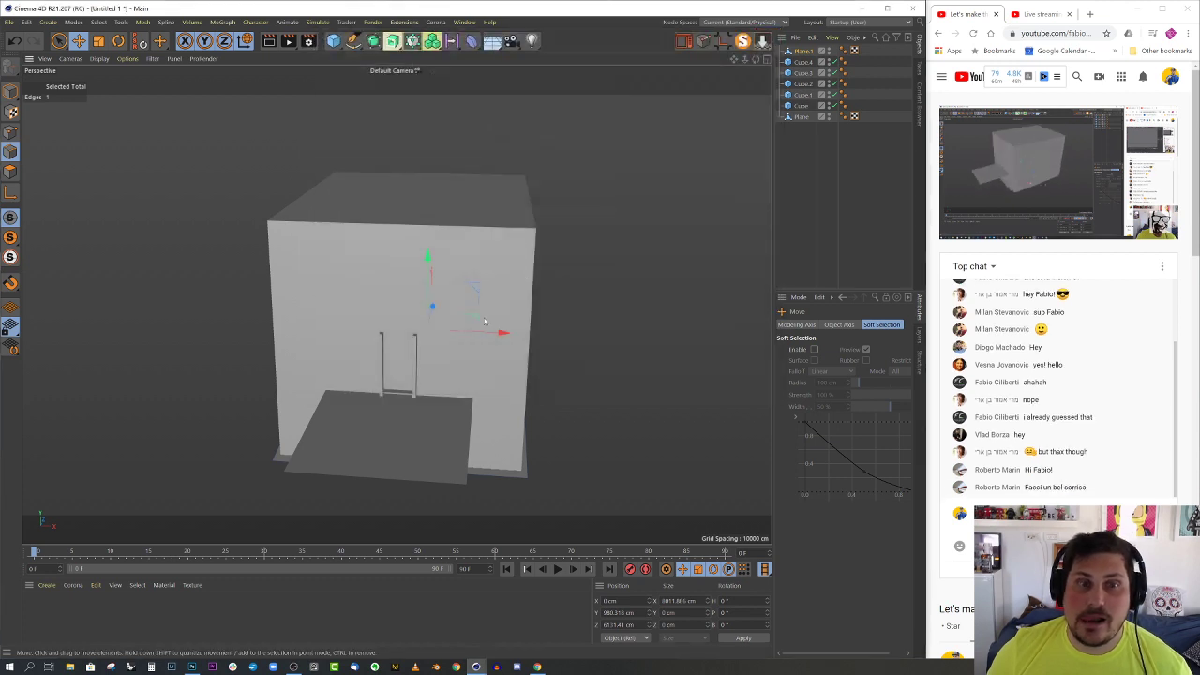
- Frame the columns and shelf straight on from near floor level and create a Corona Camera from that view
scroll(547, 351, "up", 6)
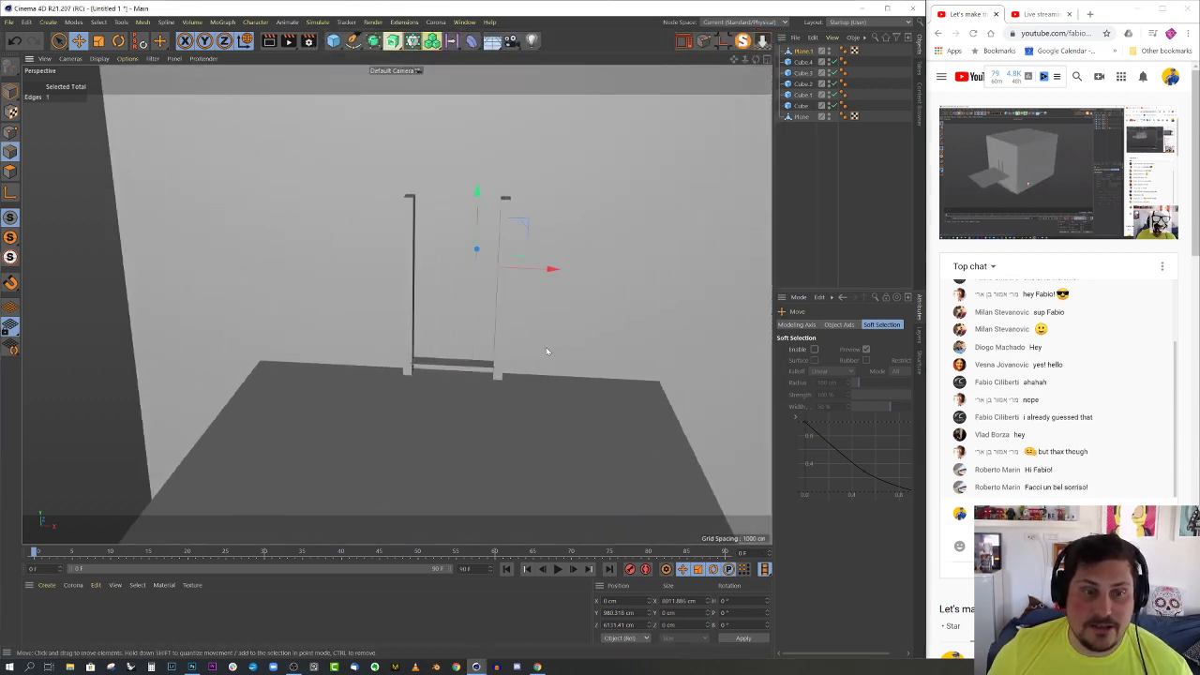
left_click_drag(547, 351, 542, 298, "alt")
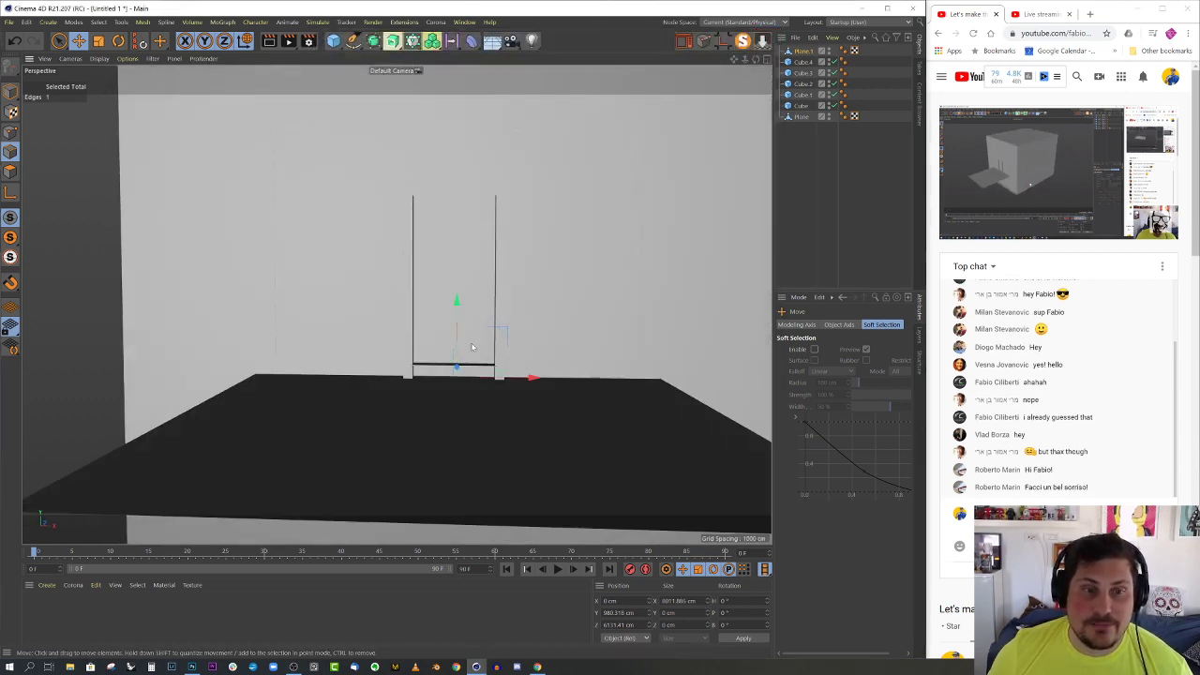
middle_click_drag(419, 387, 428, 464, "alt")
scroll(436, 465, "up", 4)
left_click_drag(528, 431, 519, 423, "alt")
right_click_drag(472, 431, 546, 421, "alt")
left_click_drag(547, 421, 543, 416, "alt")
middle_click_drag(523, 421, 512, 414, "alt")
right_click_drag(512, 414, 544, 414, "alt")
middle_click_drag(544, 414, 515, 396, "alt")
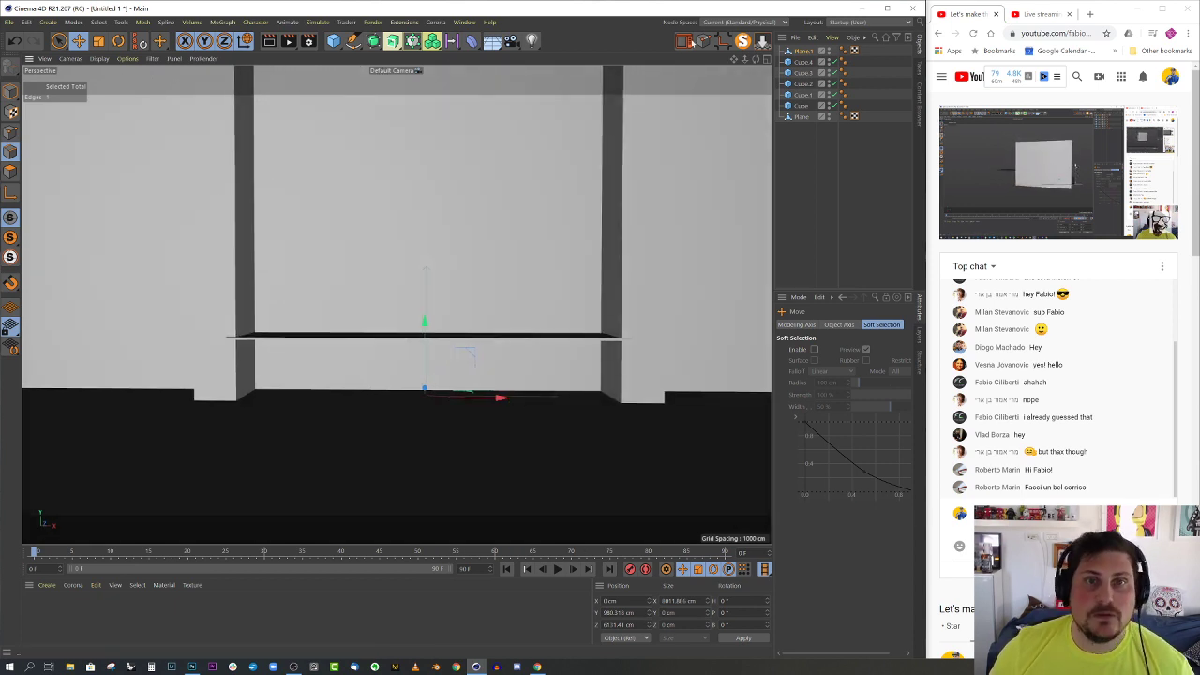
left_click(436, 22)
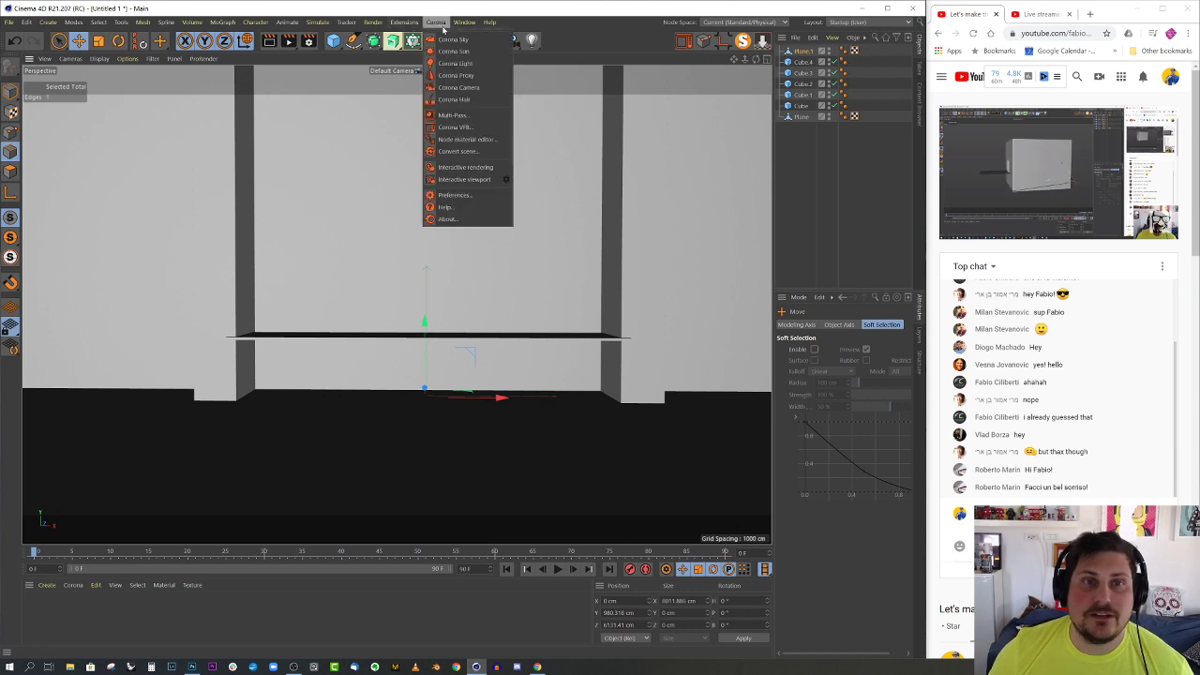
left_click(458, 88)
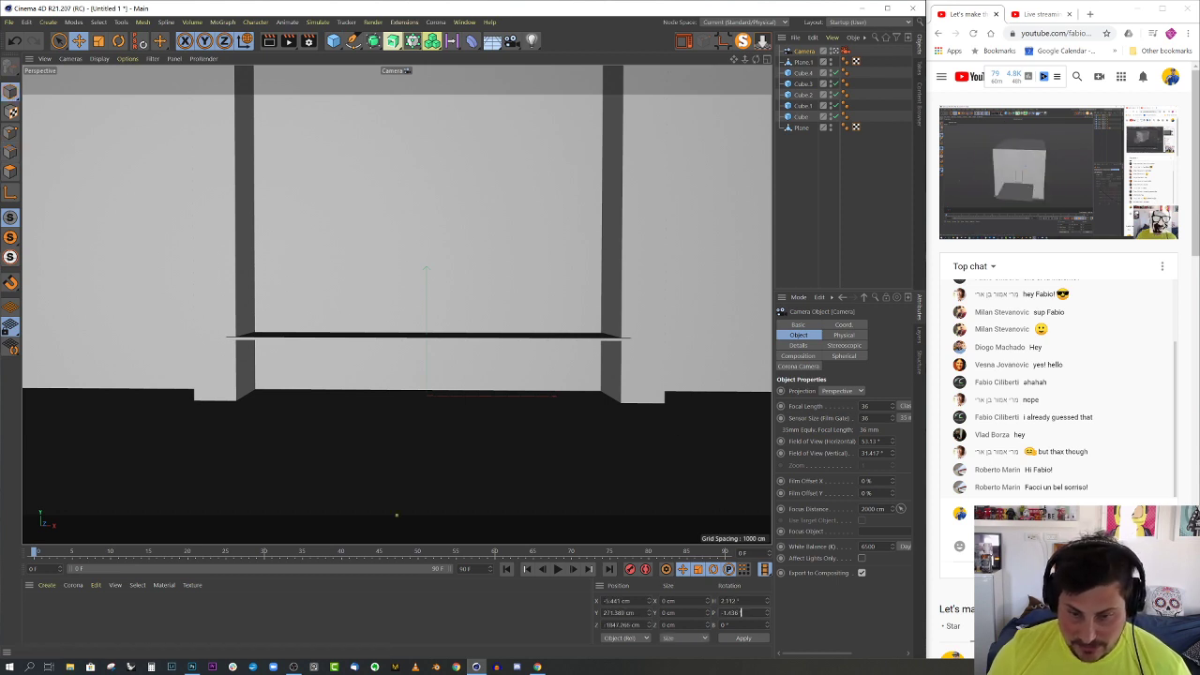
- Zero the camera's heading and pitch rotation and set its X position to 0 cm
key("BackSpace")
key("BackSpace")
key("BackSpace")
key("BackSpace")
key("BackSpace")
key("BackSpace")
type("2.112")
key("Return")
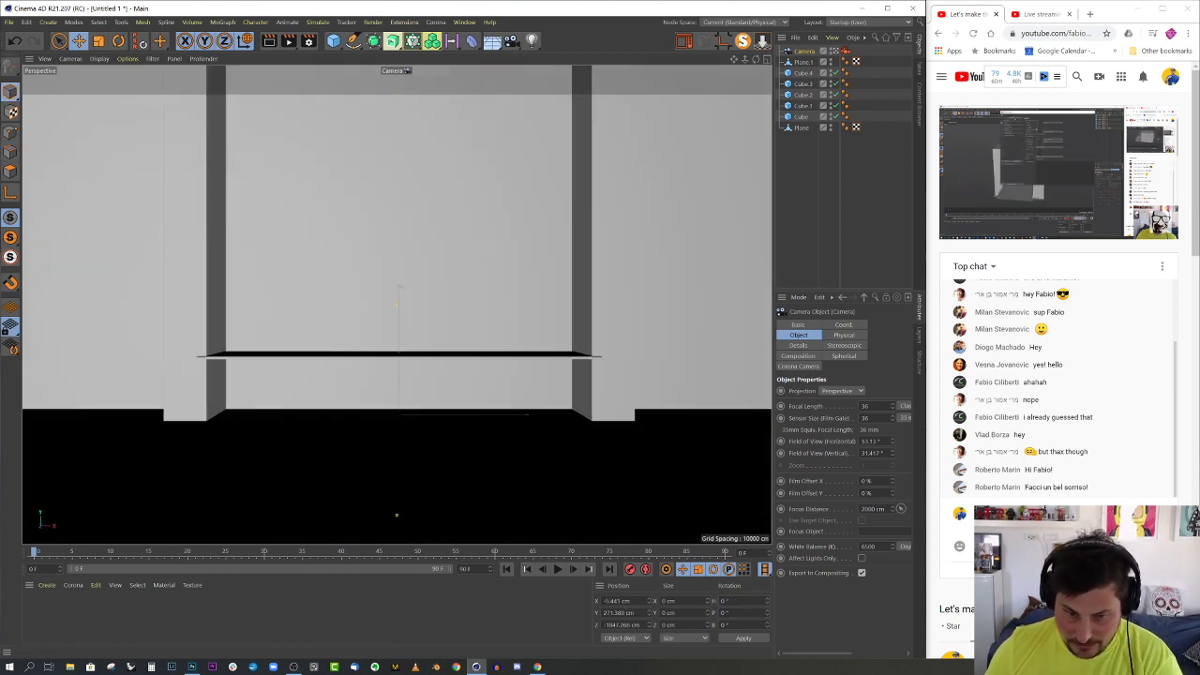
type("0")
key("Return")
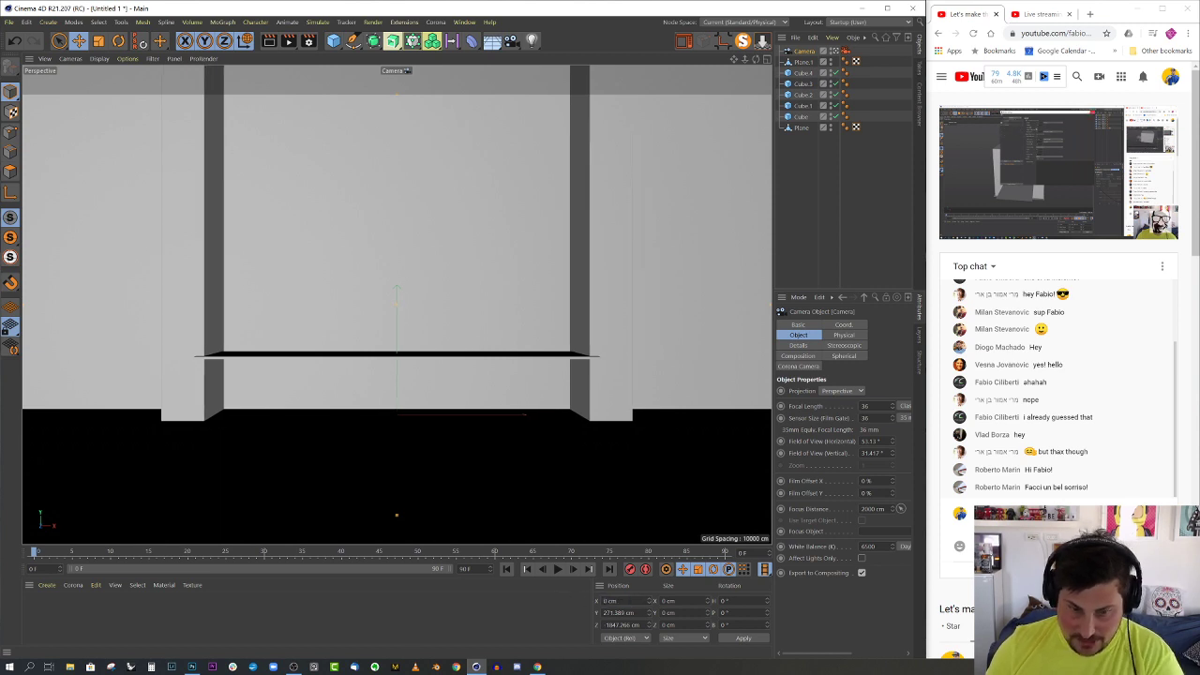
- Set the camera's Y position to 150 cm
key("Tab")
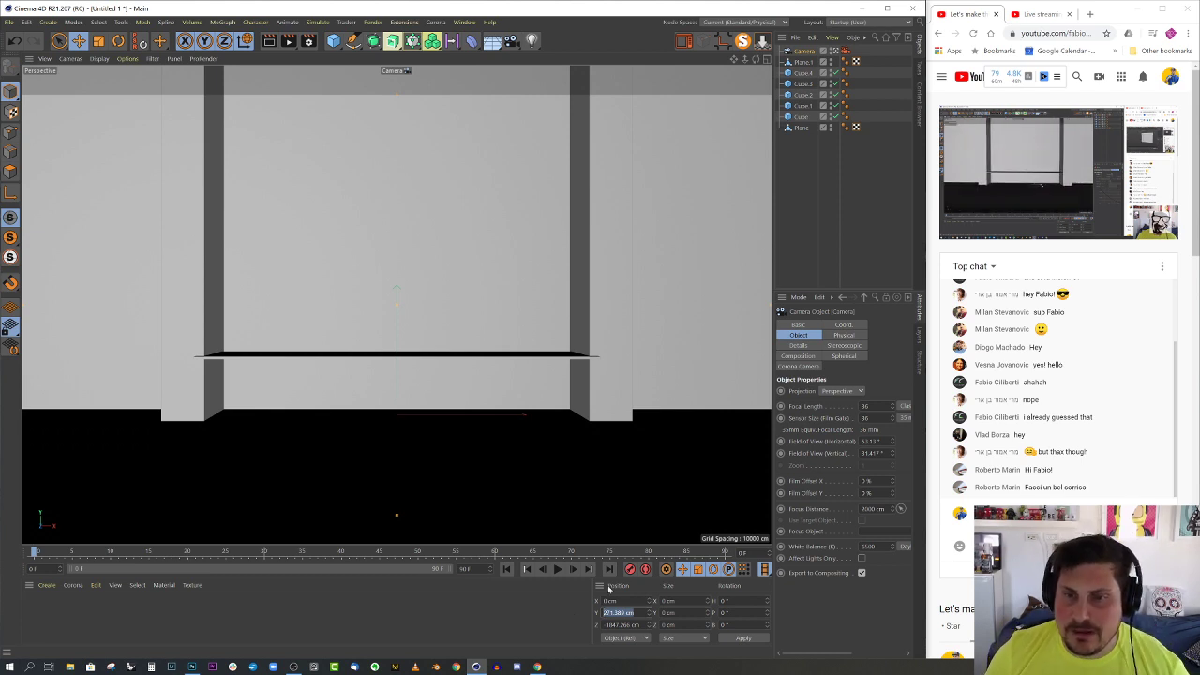
left_click(808, 55)
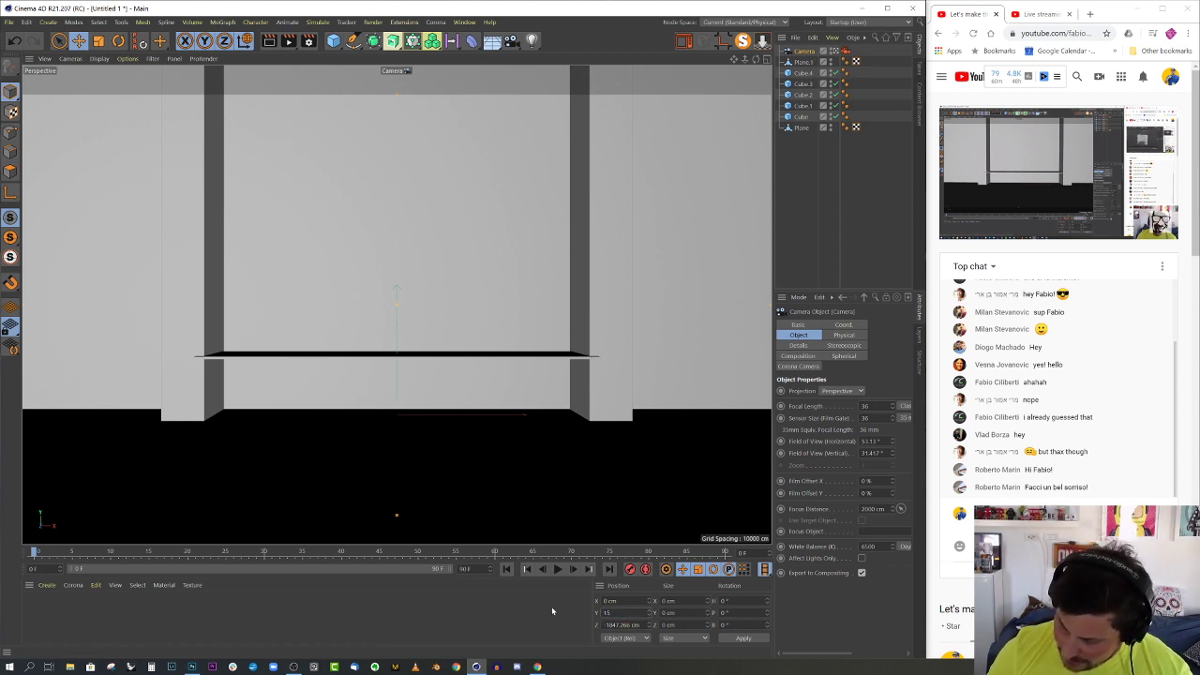
type("150")
key("Return")
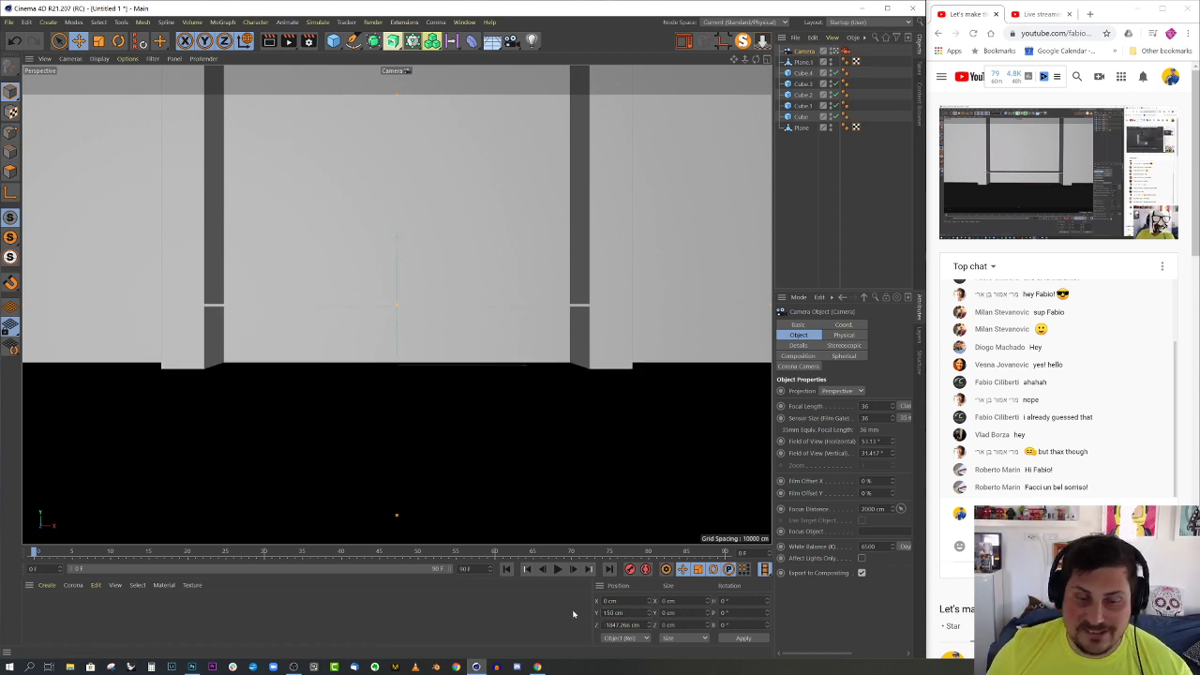
- Set the Y position of the shelf between the columns to 100 cm
left_click(520, 305)
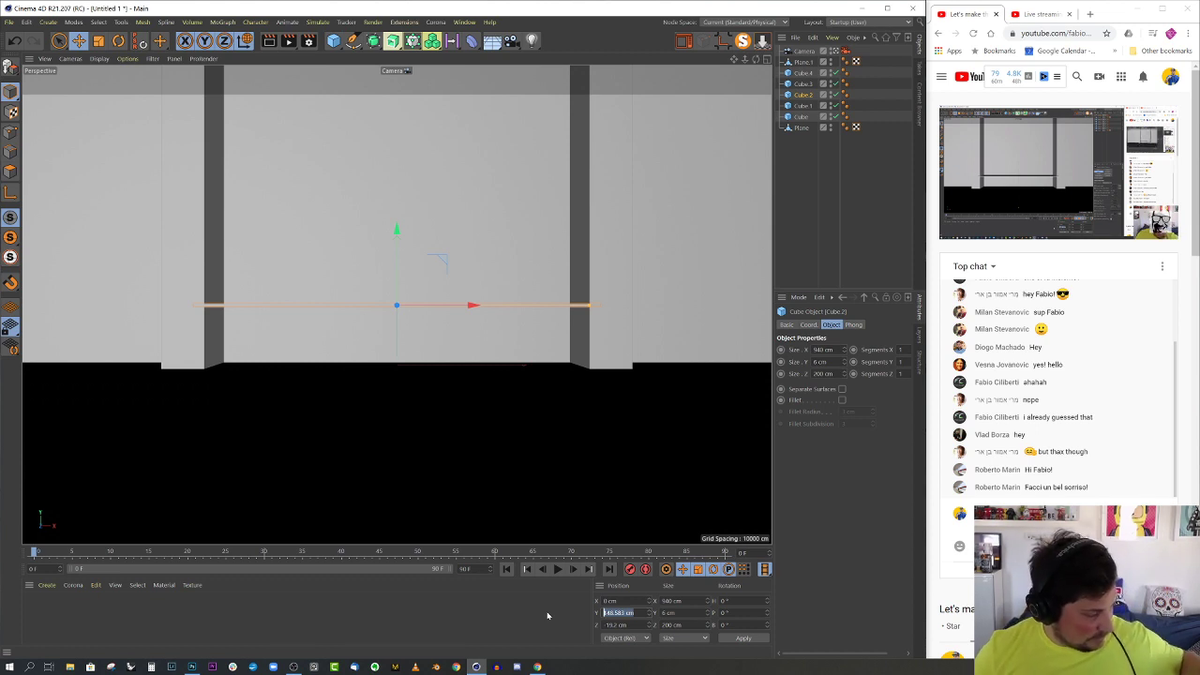
type("00")
key("Return")
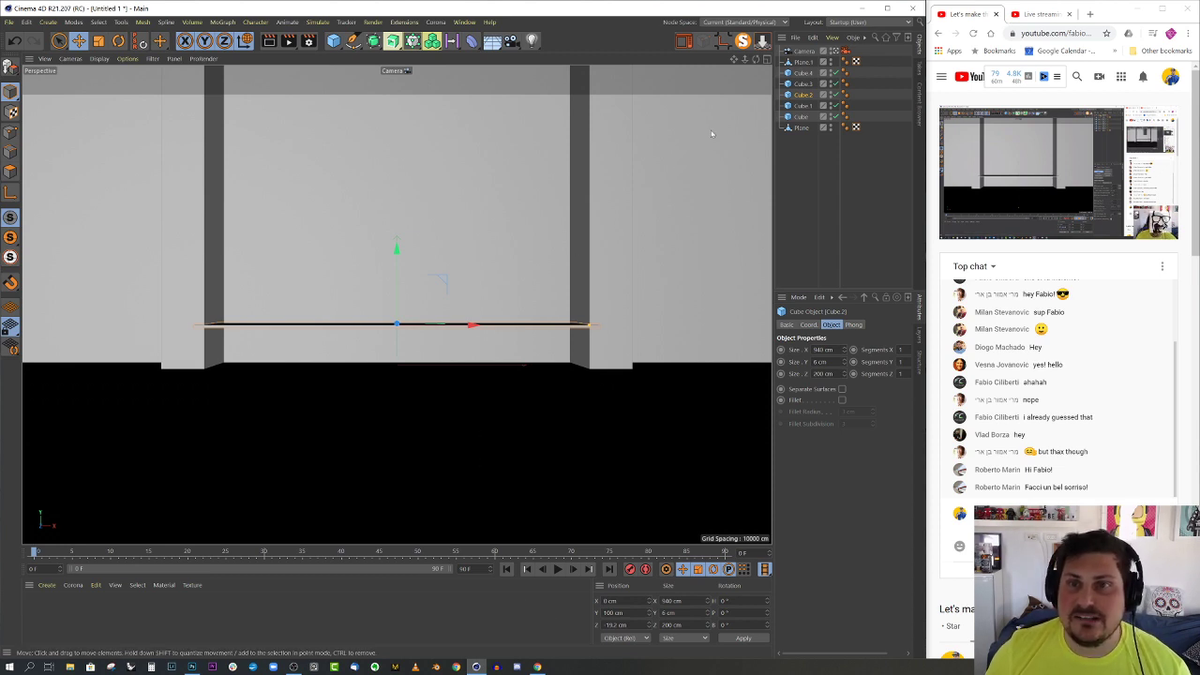
- Set the camera's focal length to 50 mm
left_click(804, 52)
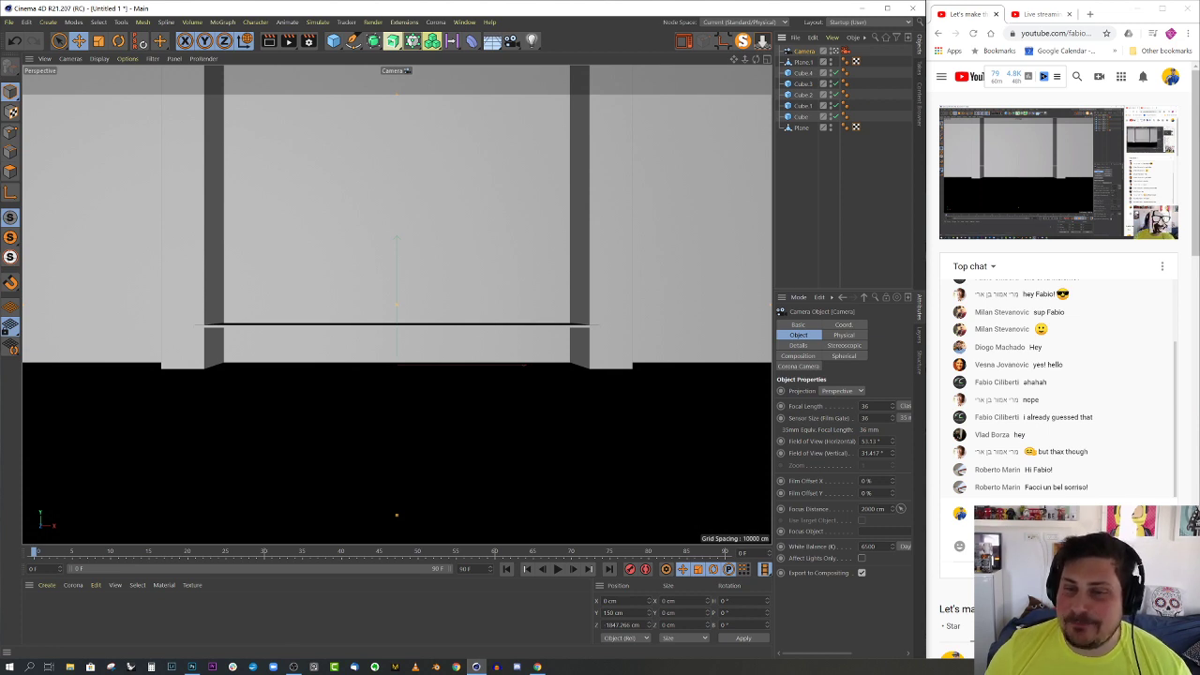
type("50")
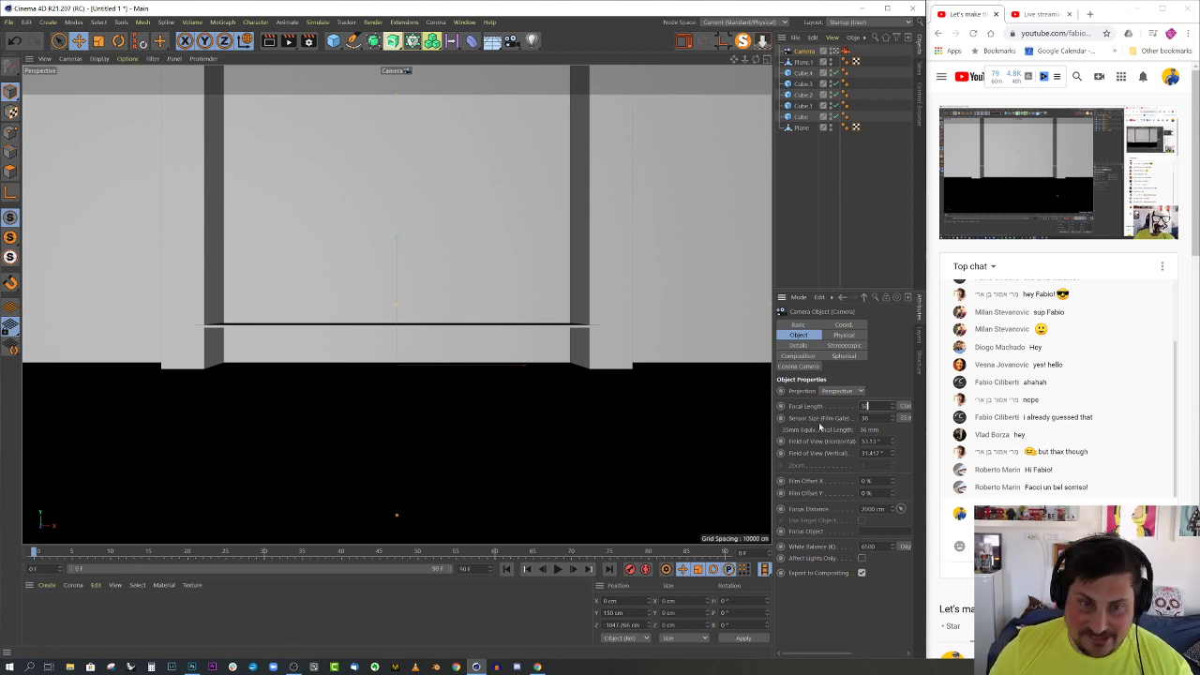
key("Return")
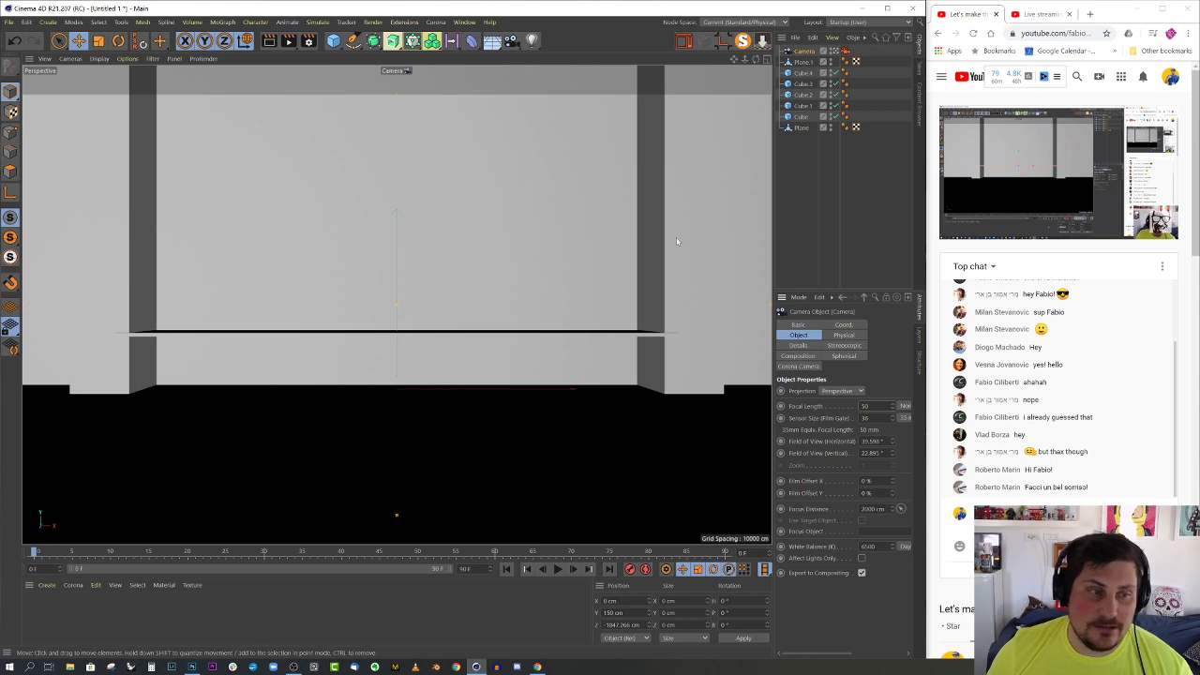
- Move the camera closer to the columns in the top view, to about Z -1581 cm
middle_click(577, 257)
middle_click(573, 201)
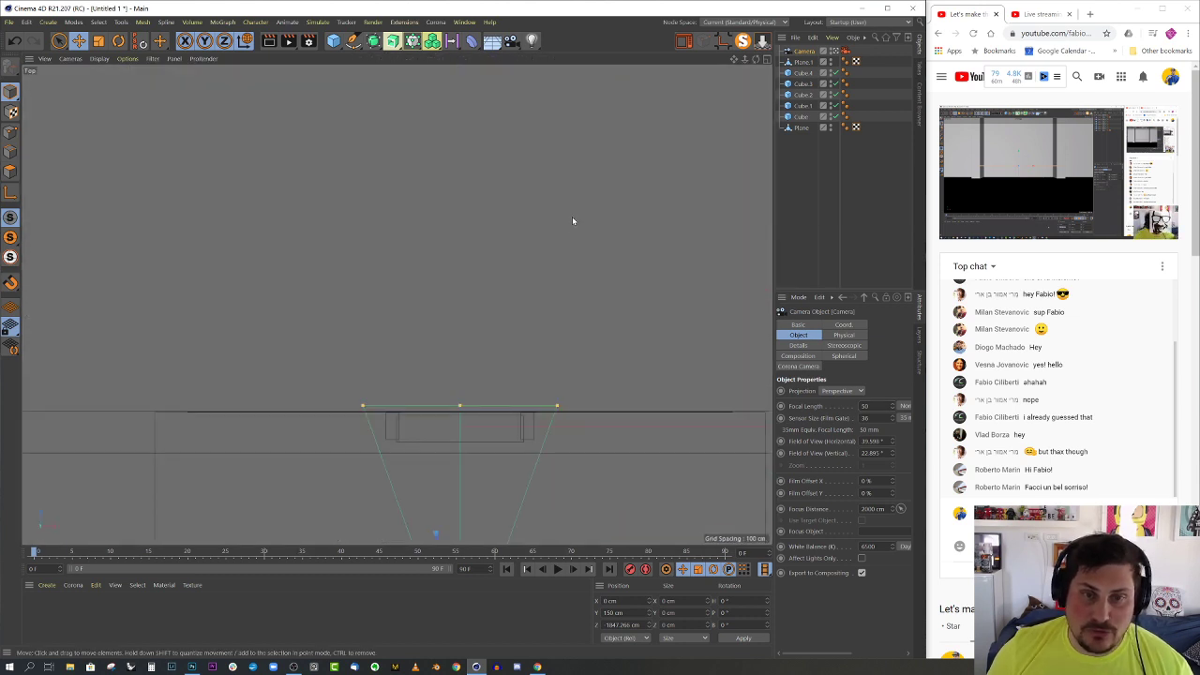
scroll(504, 398, "up", 4)
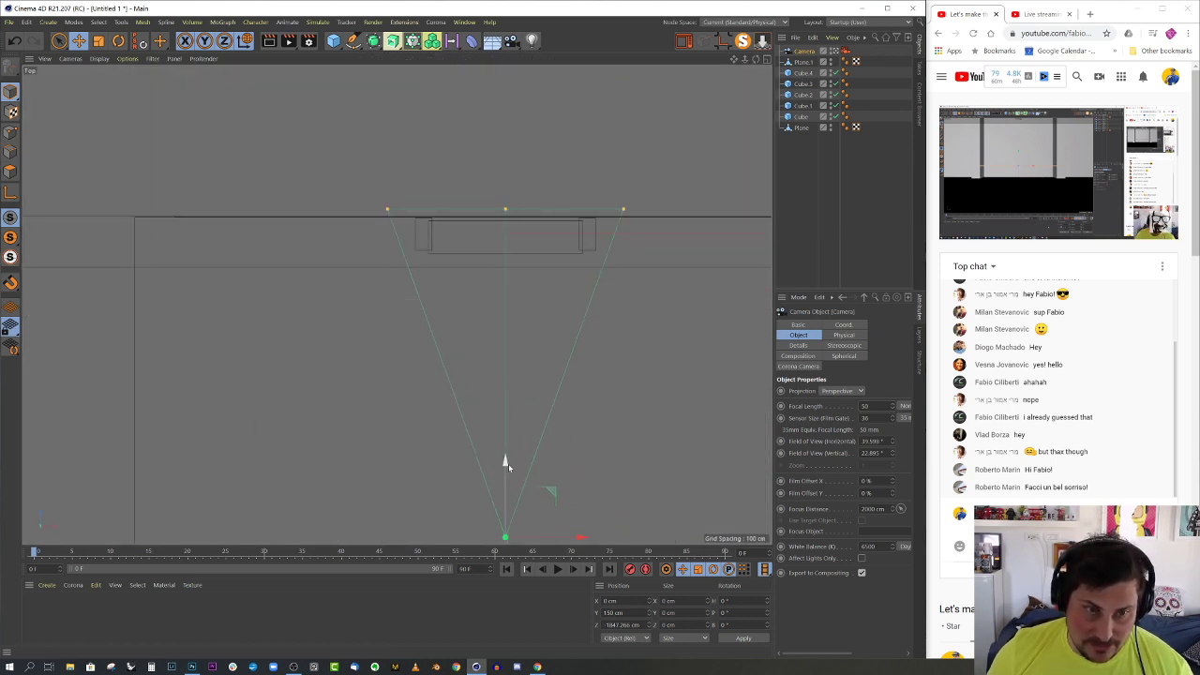
left_click_drag(508, 463, 543, 425)
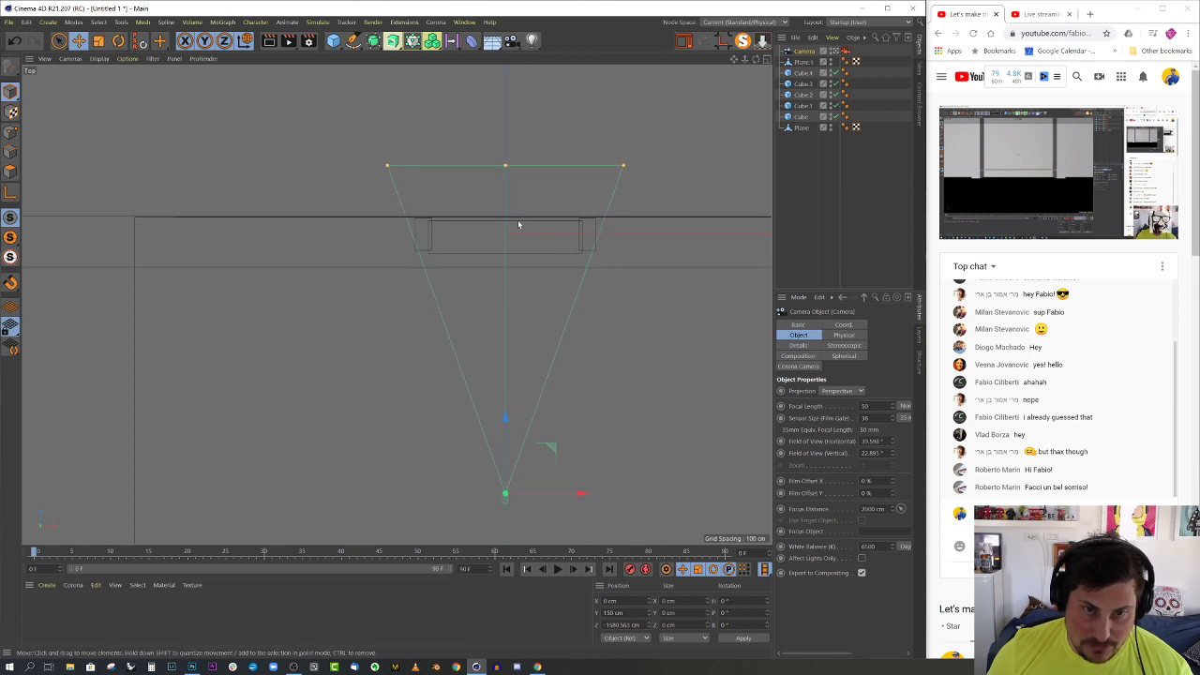
- Pull the camera's focus plane back onto the columns, at a focus distance of about 1569 cm
scroll(504, 261, "up", 2)
left_click_drag(506, 120, 505, 147)
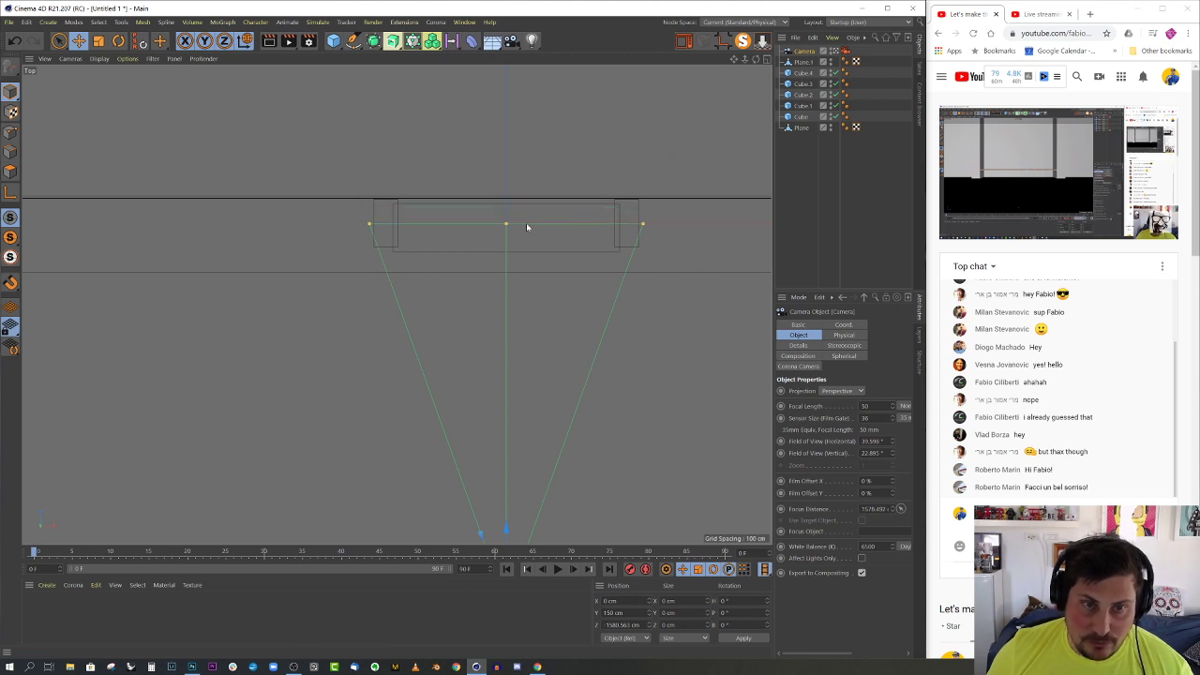
left_click_drag(526, 226, 515, 230)
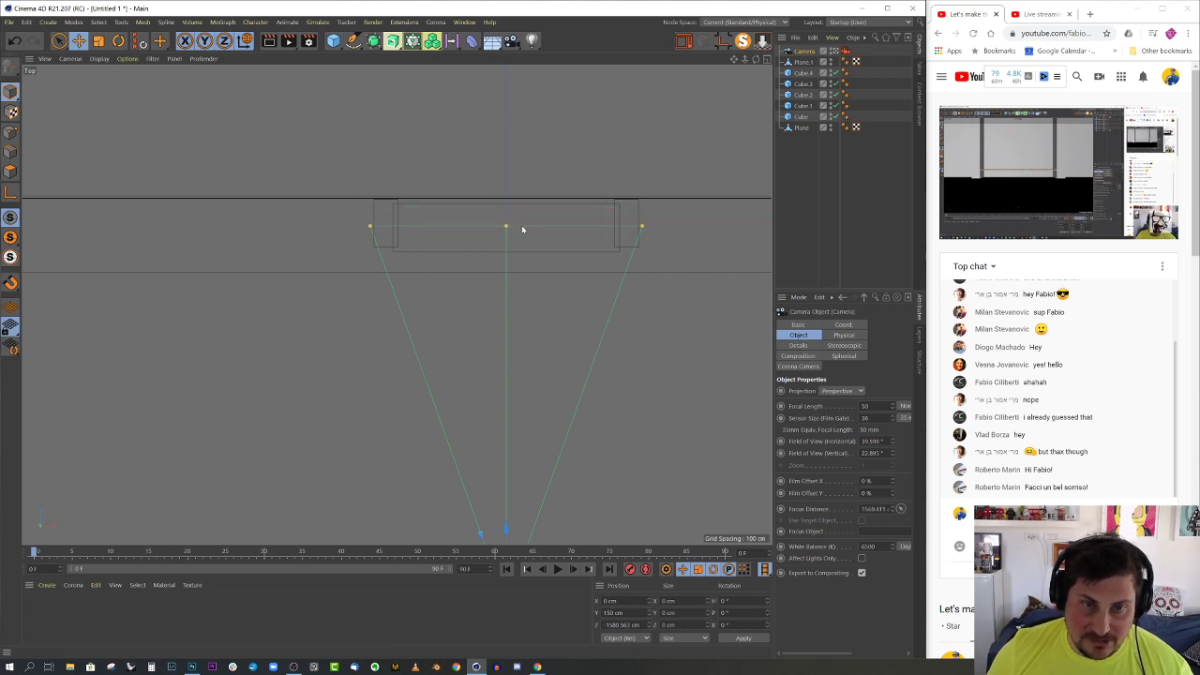
- Return to the camera's perspective view and lock the camera with a Protection tag
middle_click(465, 261)
middle_click(287, 236)
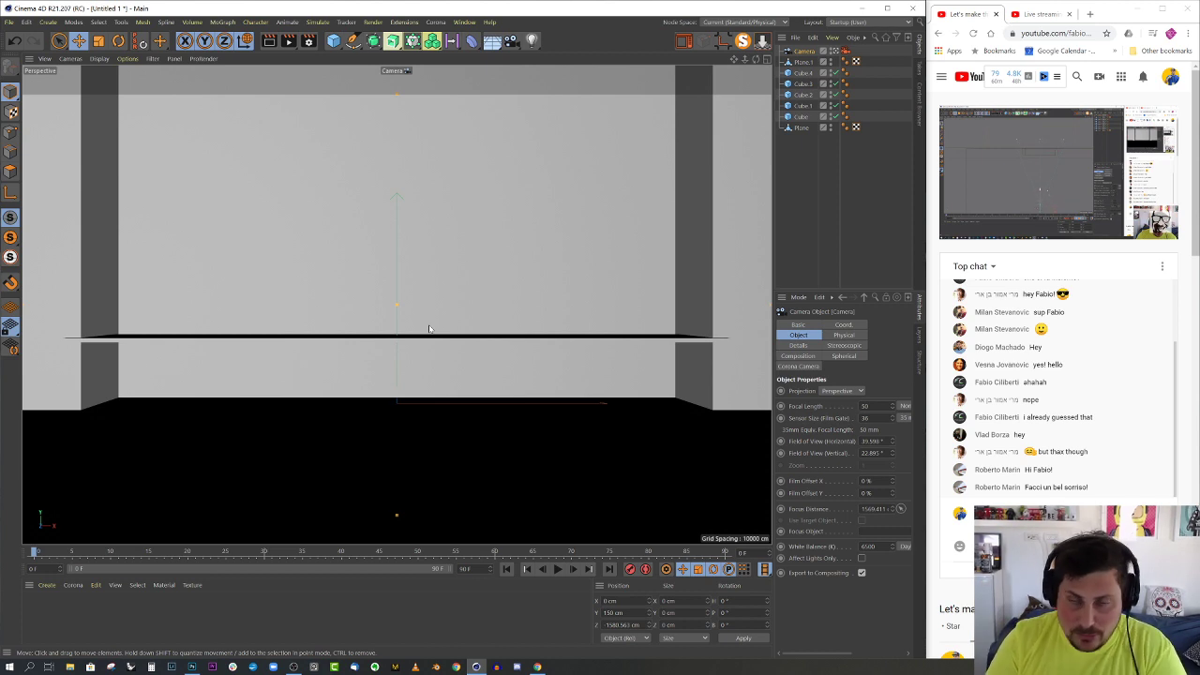
right_click(807, 57)
mouse_move(872, 192)
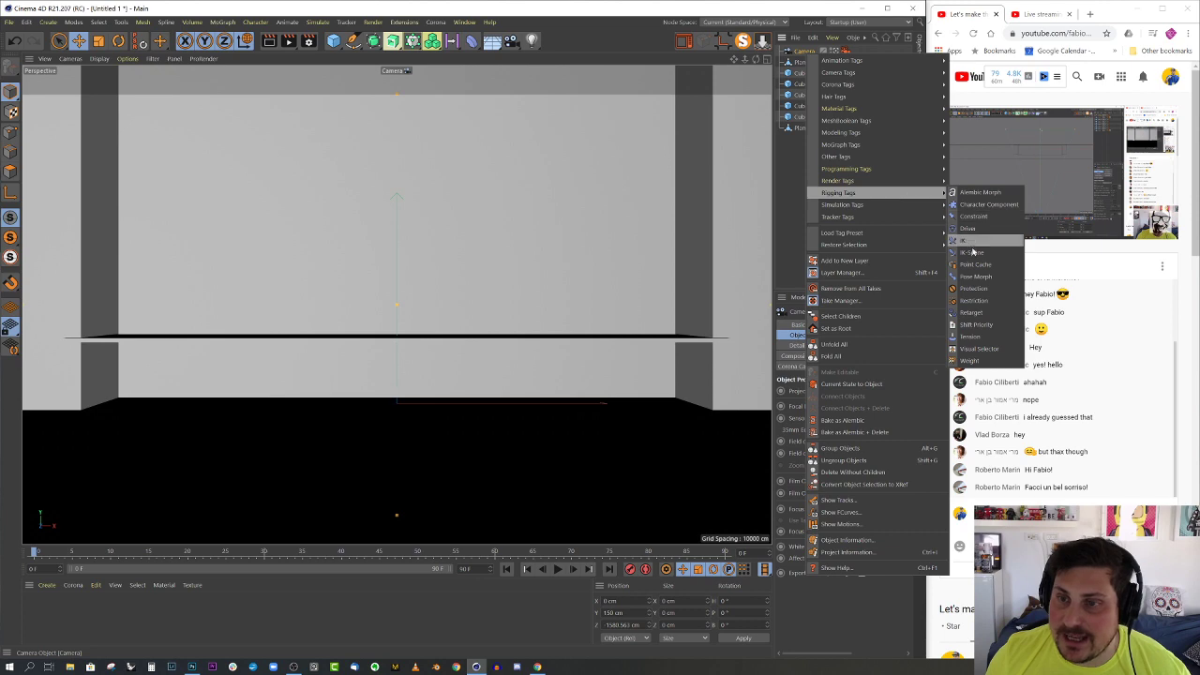
left_click(969, 289)
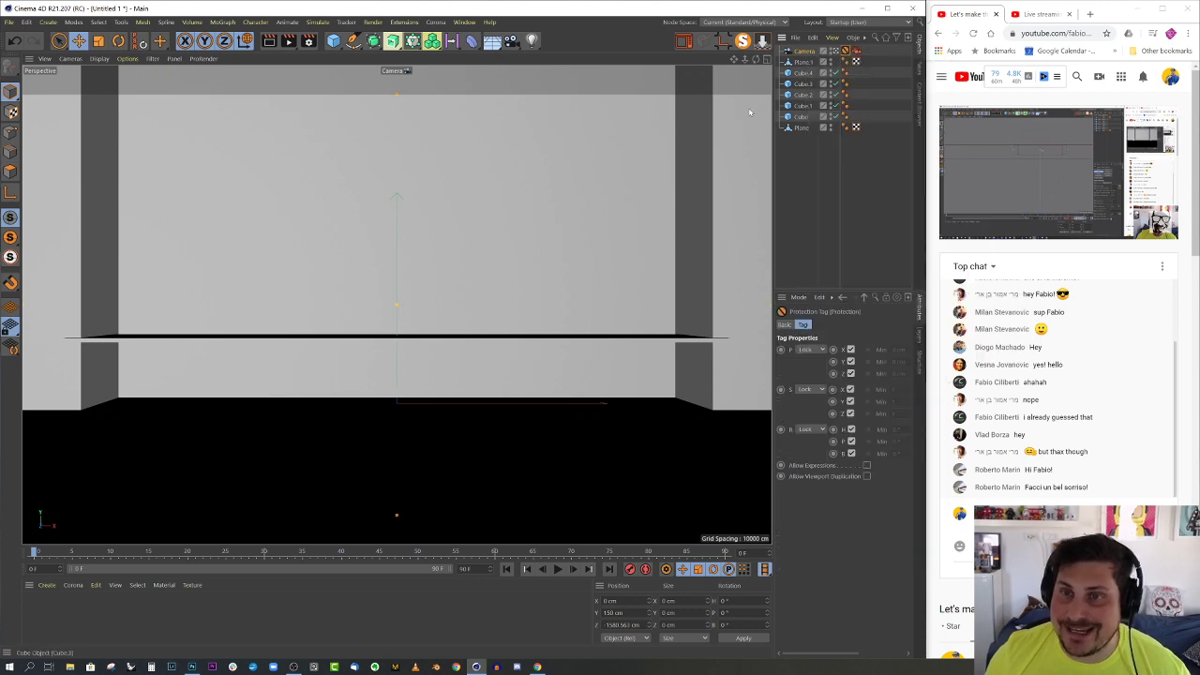
- Leave the camera view for the default camera and hide the camera object in the viewport
left_click(843, 50)
mouse_move(525, 324)
left_mouse_down("alt")
mouse_move(339, 366)
mouse_move(338, 348)
mouse_move(527, 318)
left_mouse_up("alt")
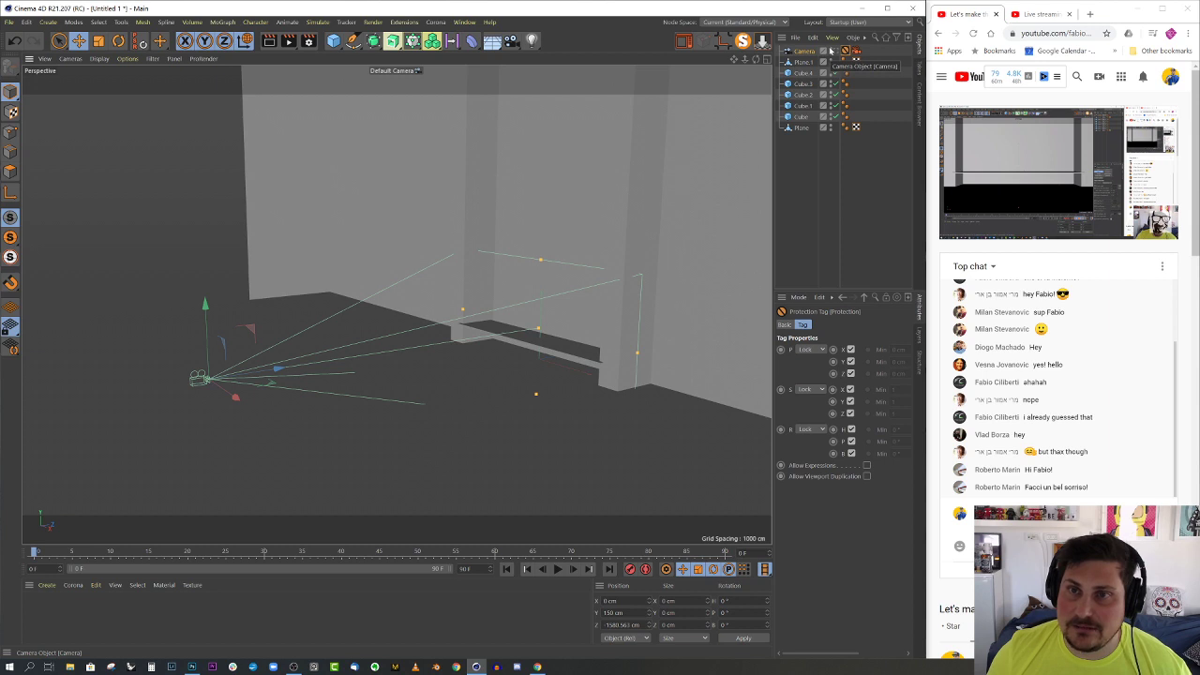
double_click(830, 50)
left_click_drag(454, 223, 483, 235, "alt")
middle_click_drag(484, 234, 379, 301, "alt")
right_click_drag(379, 301, 286, 380, "alt")
left_click_drag(286, 381, 367, 333, "alt")
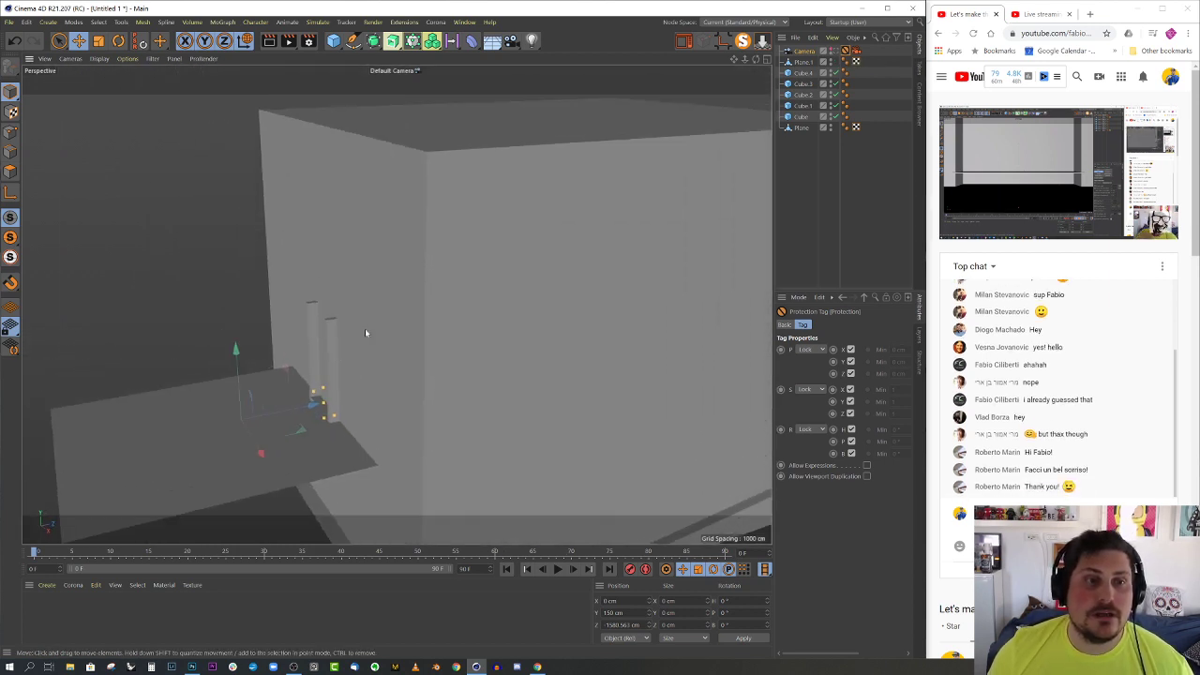
- Add a Corona area light to the scene and set the viewport display to Quick Shading (Lines)
right_click_drag(367, 332, 319, 339, "alt")
left_click_drag(319, 339, 354, 326, "alt")
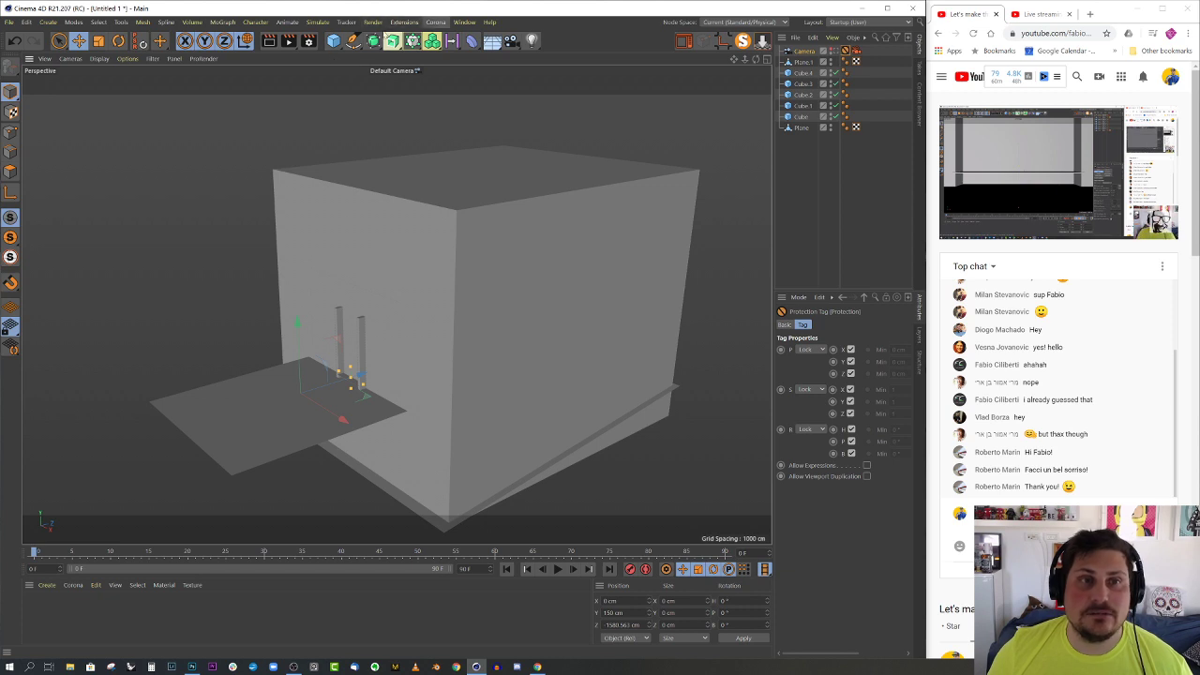
left_click(437, 22)
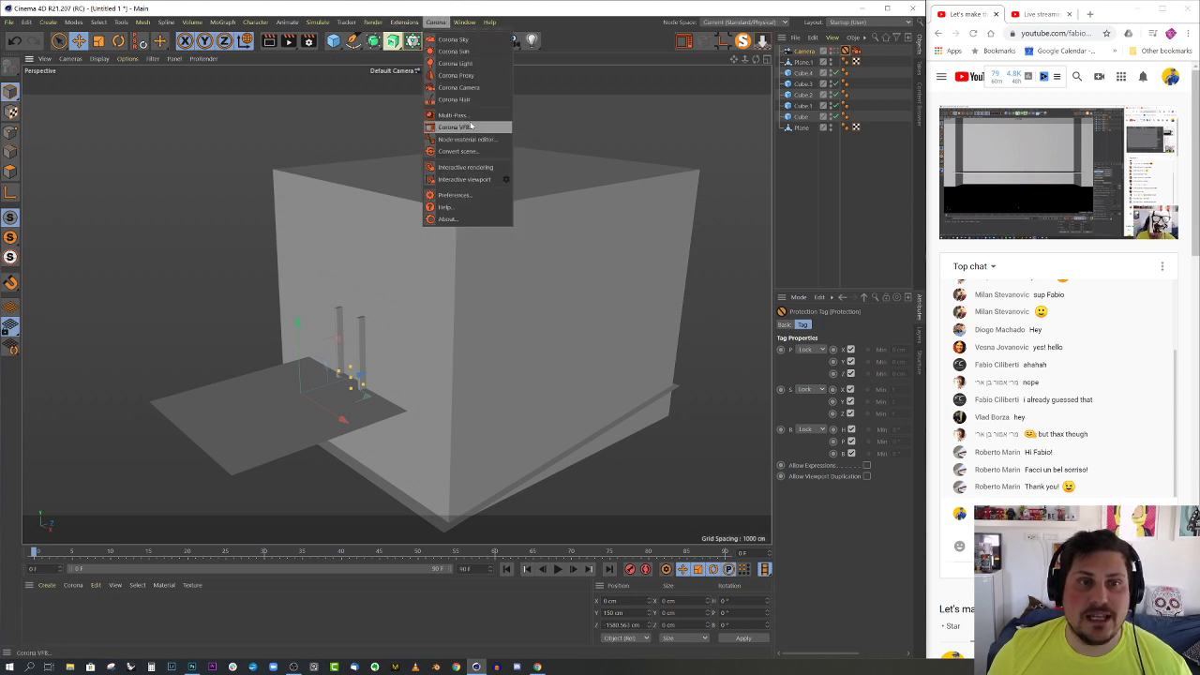
left_click(456, 62)
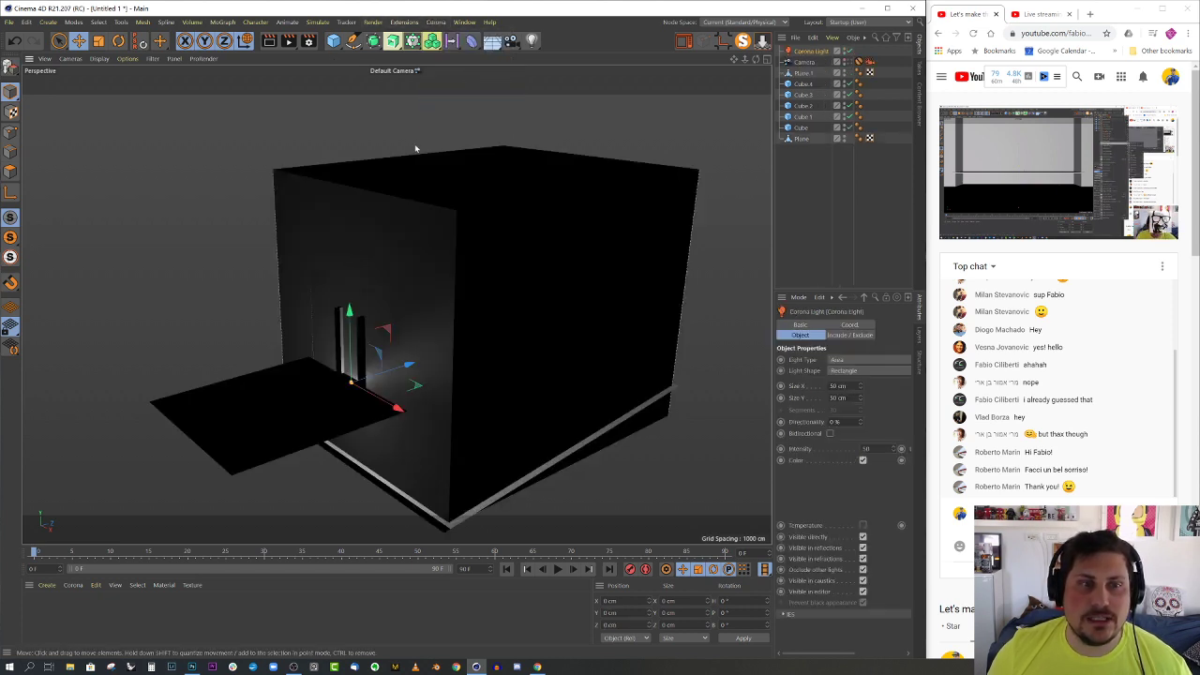
left_click(100, 60)
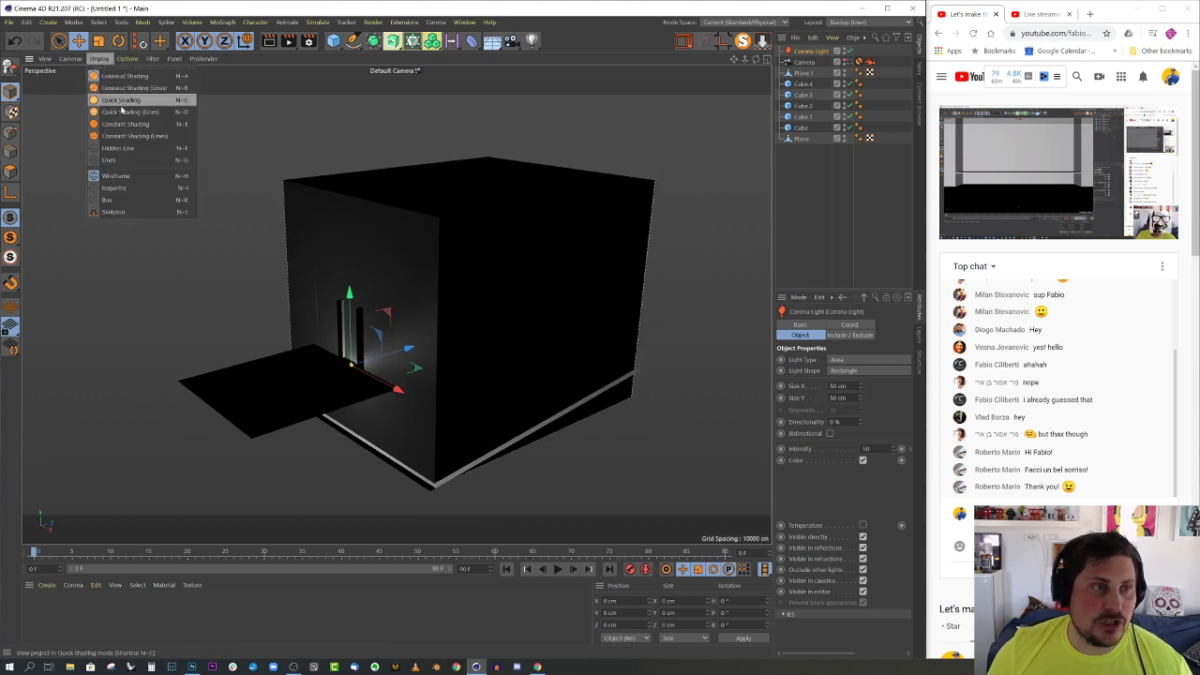
left_click(126, 104)
- Raise the Corona light to about Y 5555 cm and rotate its pitch to -90°
left_click_drag(342, 287, 381, 134)
key("r")
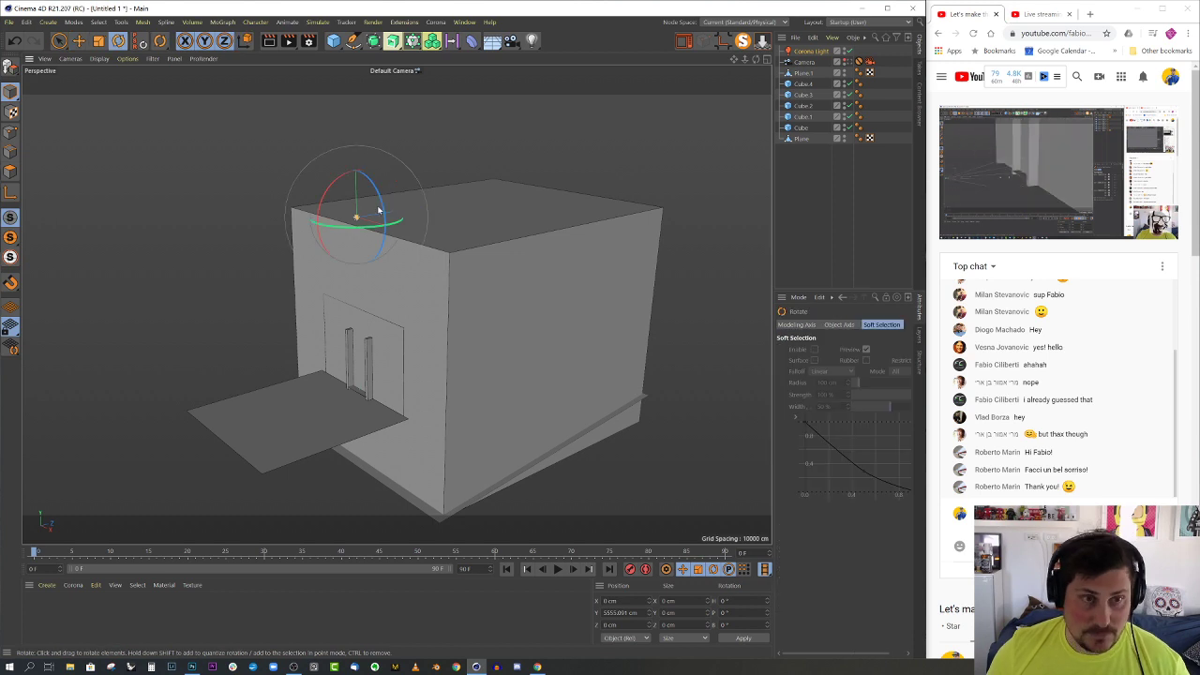
left_click_drag(379, 220, 750, 199, "alt")
key("t")
key("ctrl+z")
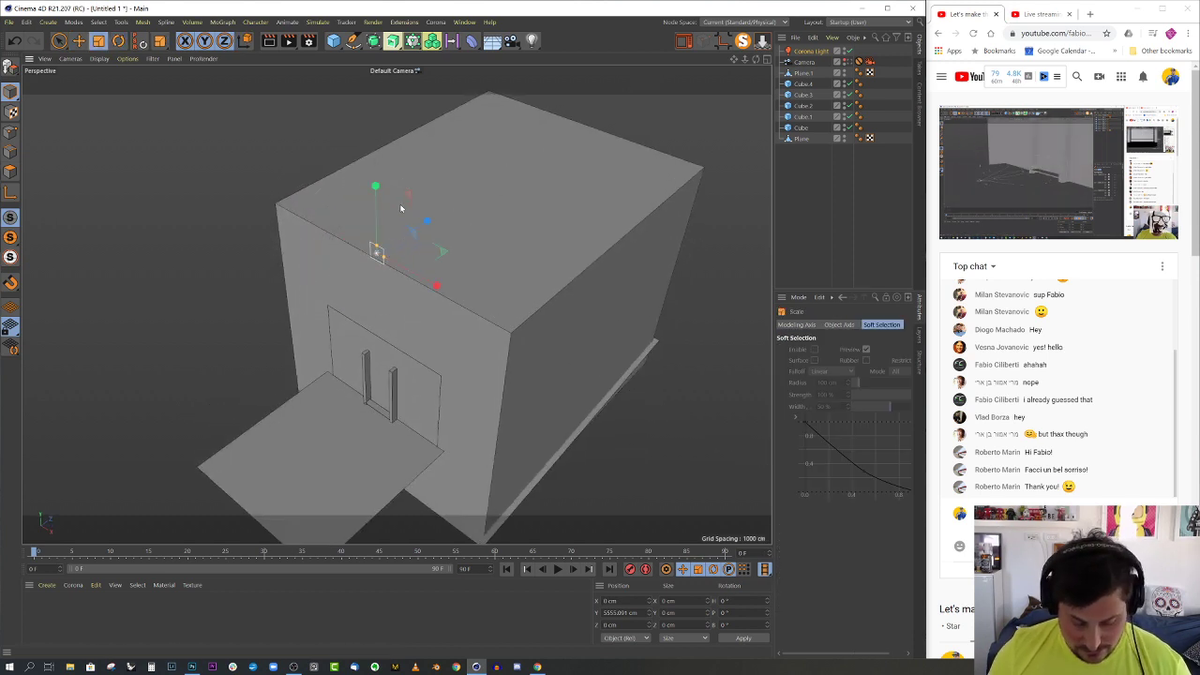
key("r")
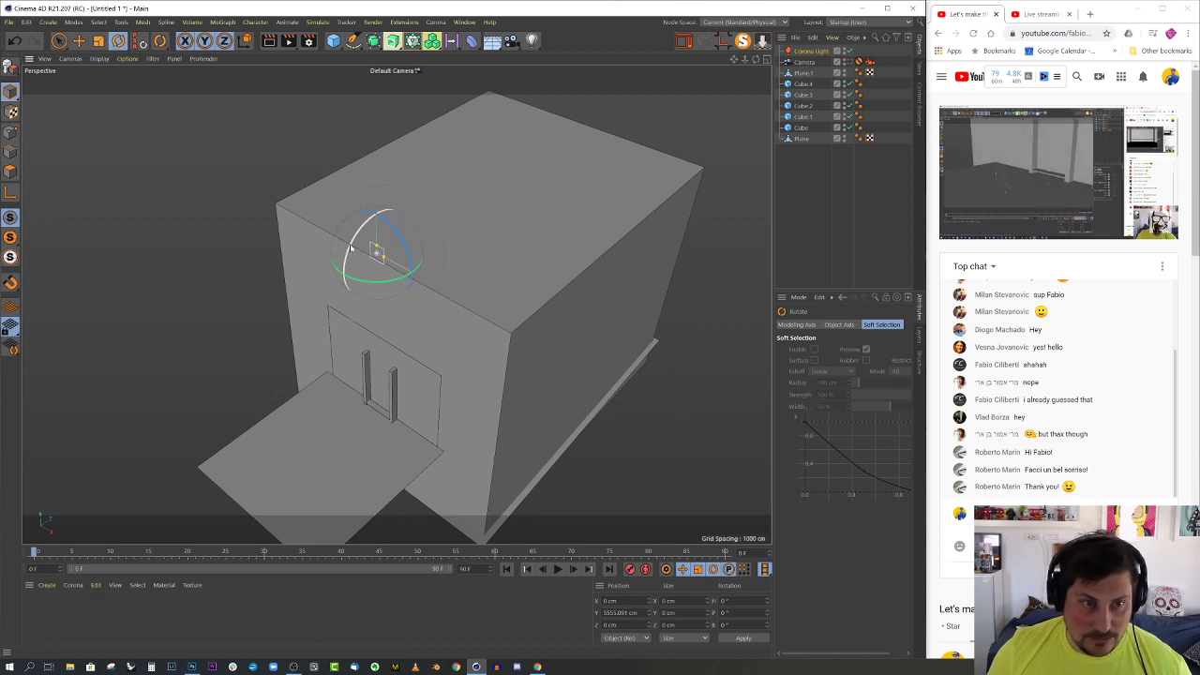
left_click_drag(359, 252, 396, 214)
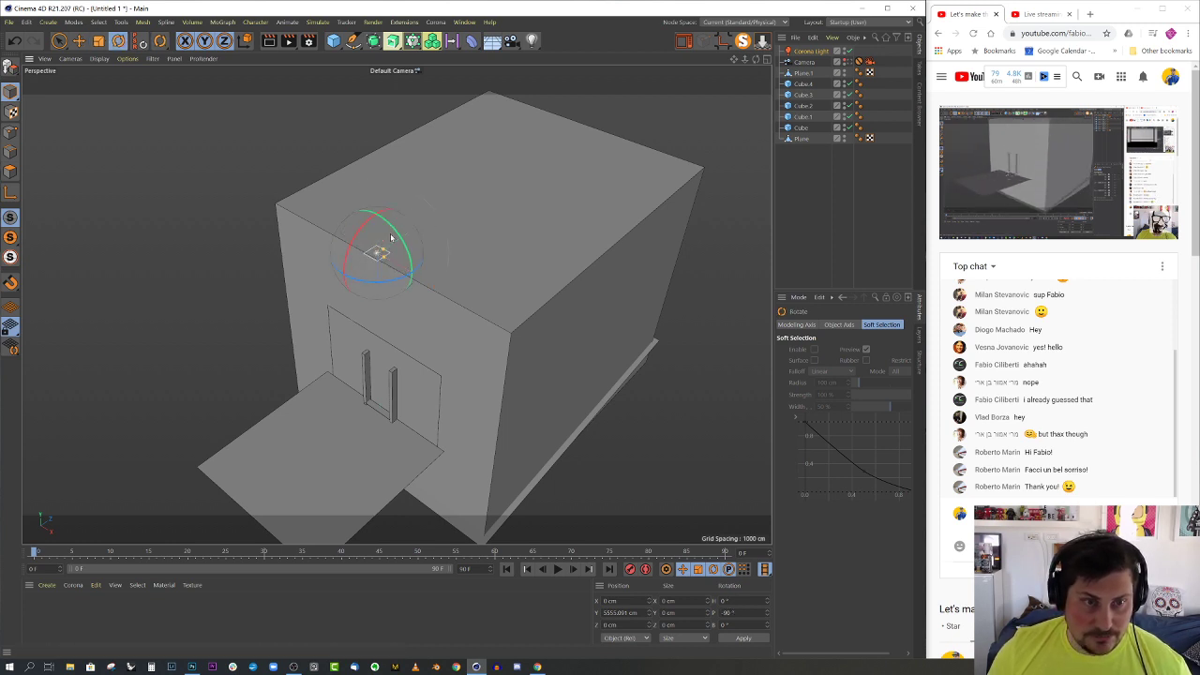
- Enlarge the light and position it above the large block, at about Y 5828 cm and Z 4565 cm
left_click_drag(373, 256, 469, 272, "alt")
key("e")
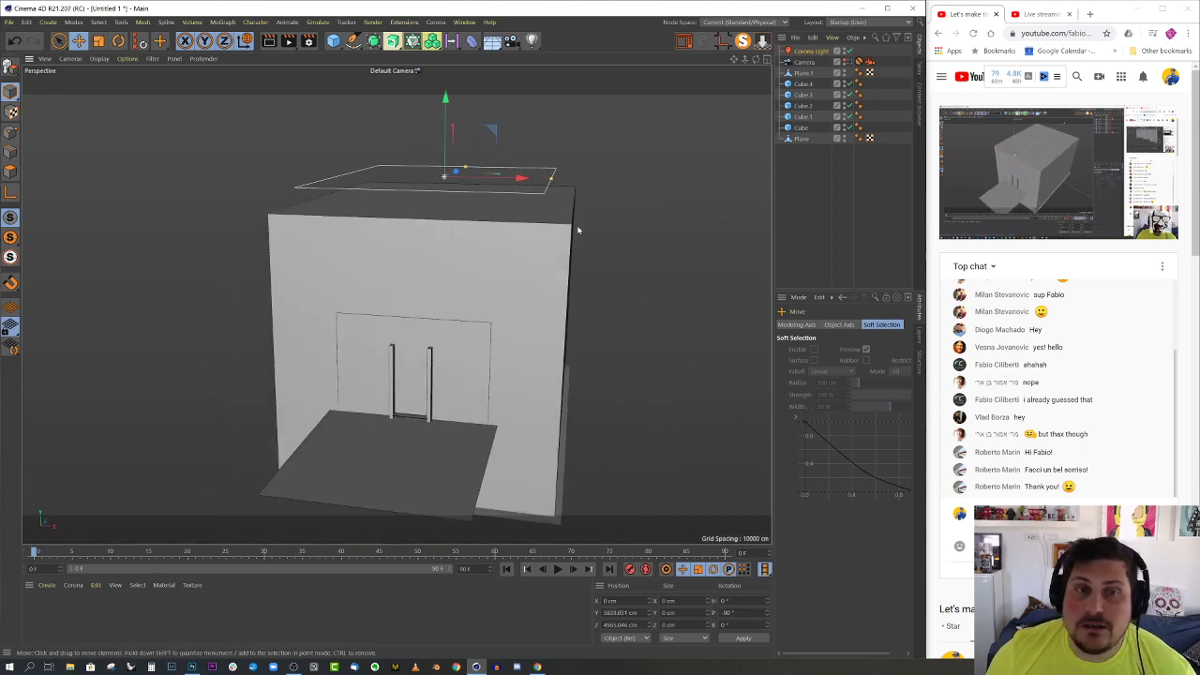
left_click_drag(575, 233, 526, 243, "alt")
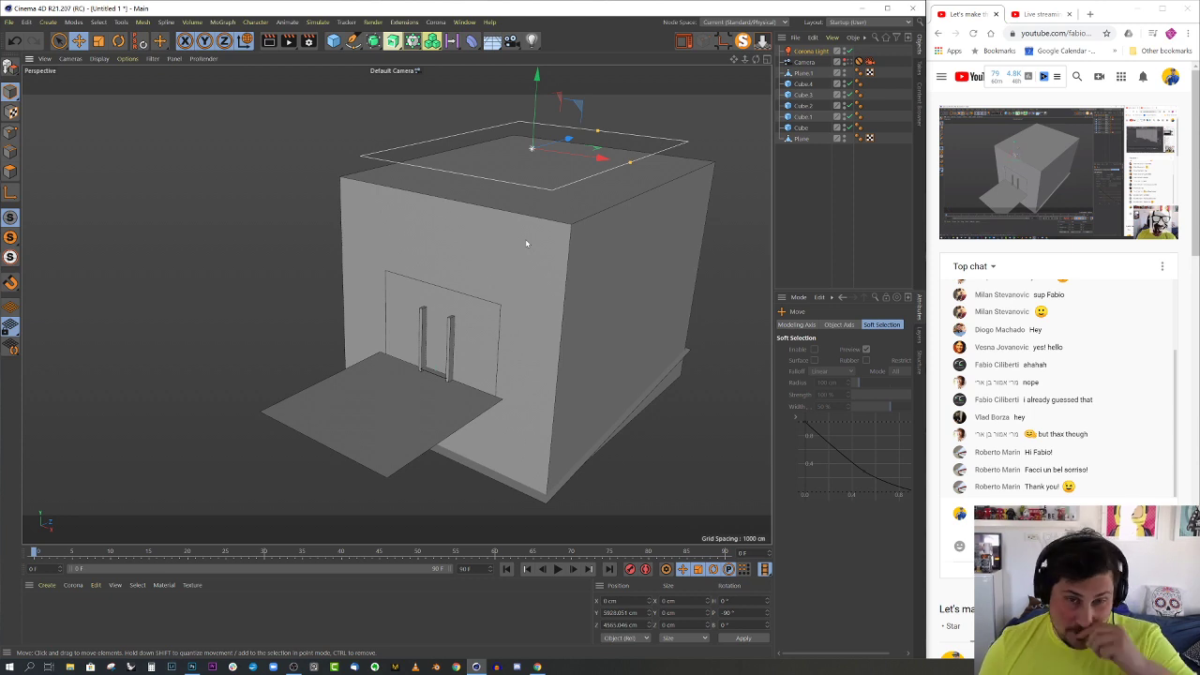
- Add a cube enclosing the floor area in front of the large block, about 3875 × 5046 × 6327 cm
left_click(528, 242)
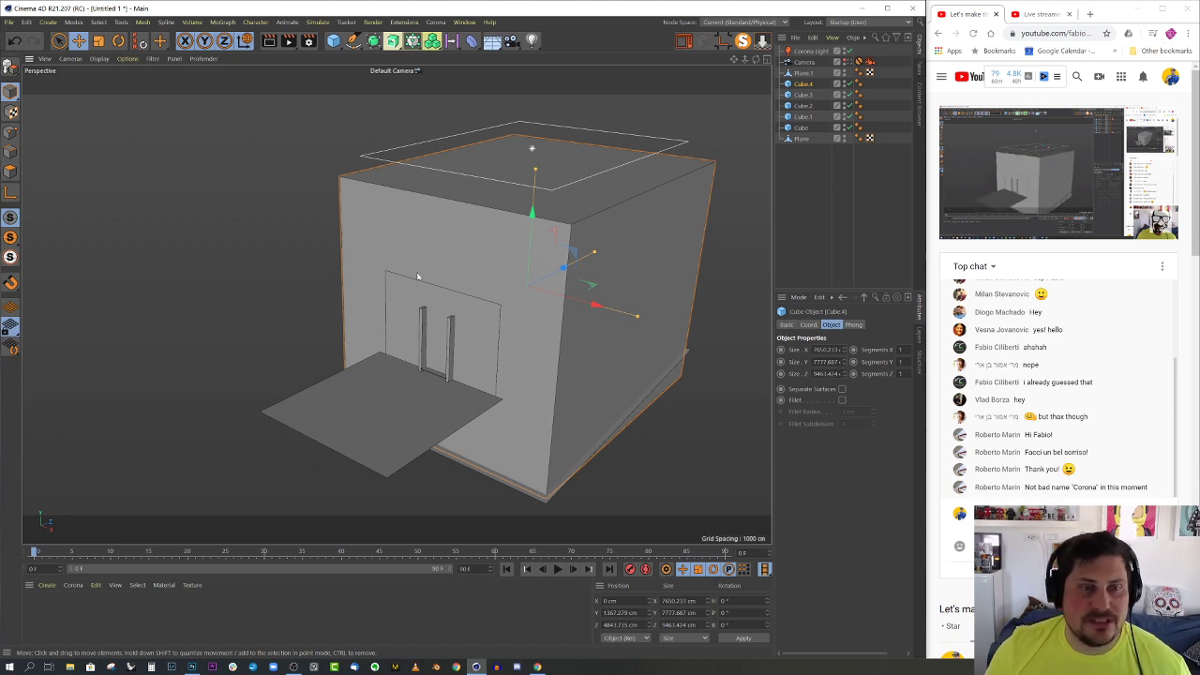
left_click_drag(422, 283, 326, 390, "alt")
right_click_drag(327, 394, 371, 393, "alt")
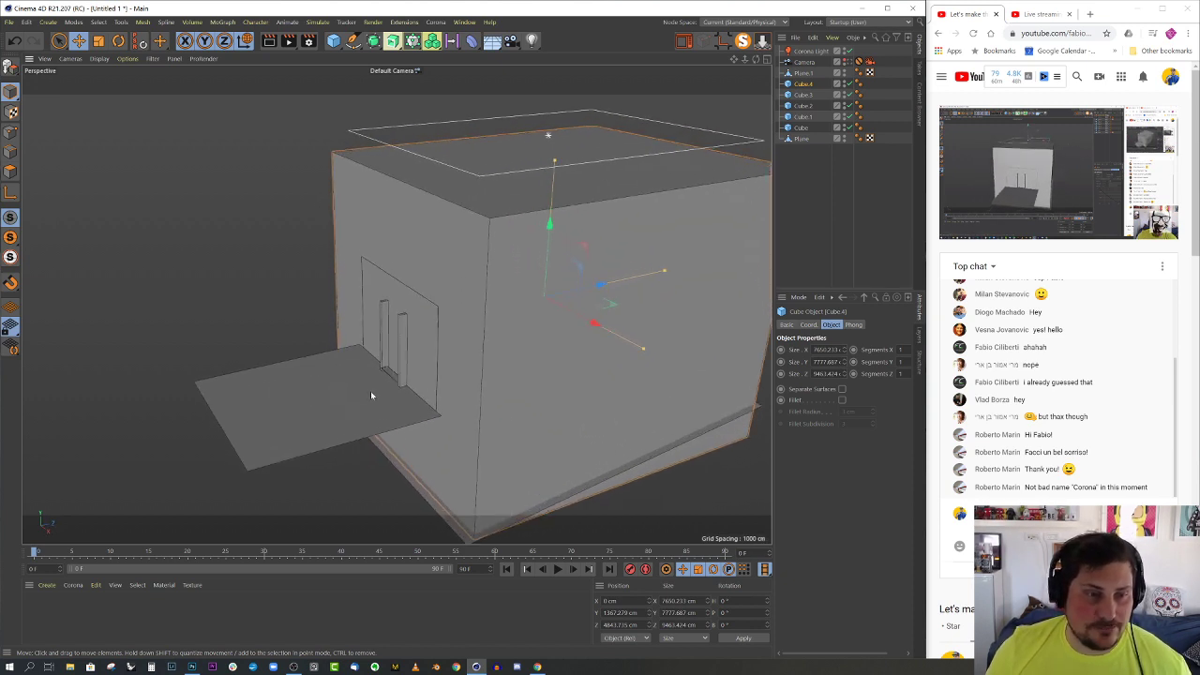
middle_click_drag(372, 394, 471, 330, "alt")
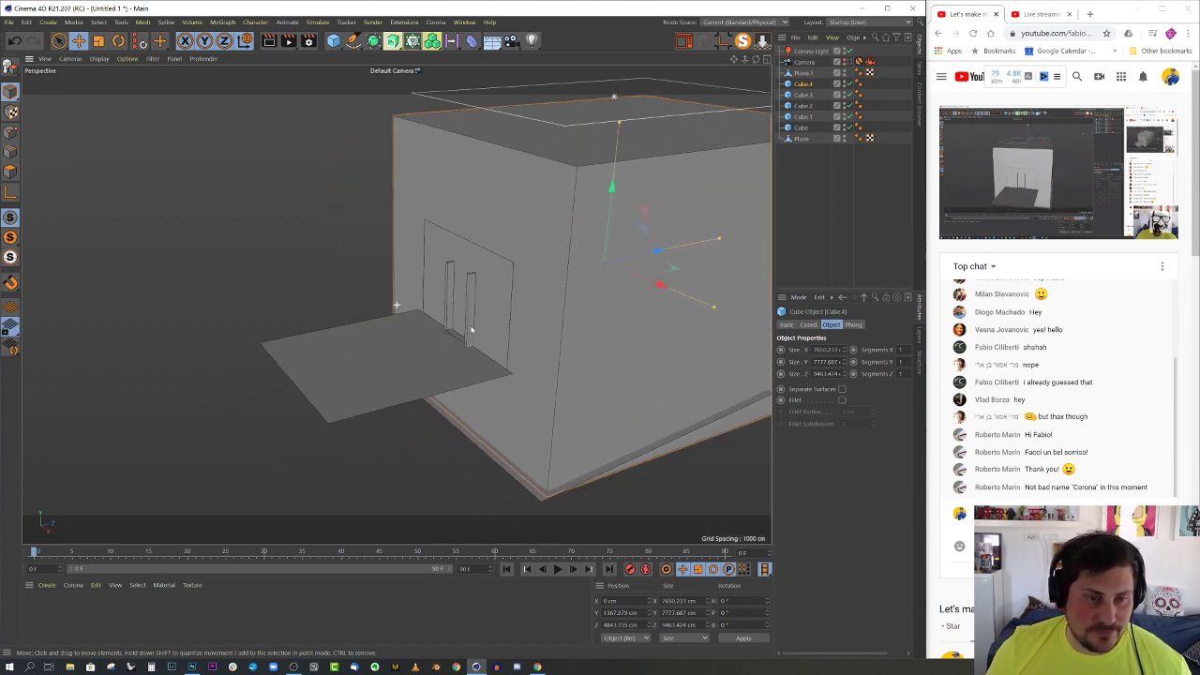
left_click(333, 41)
left_click_drag(403, 188, 259, 391, "alt")
scroll(403, 370, "up", 3)
left_click_drag(482, 344, 560, 343)
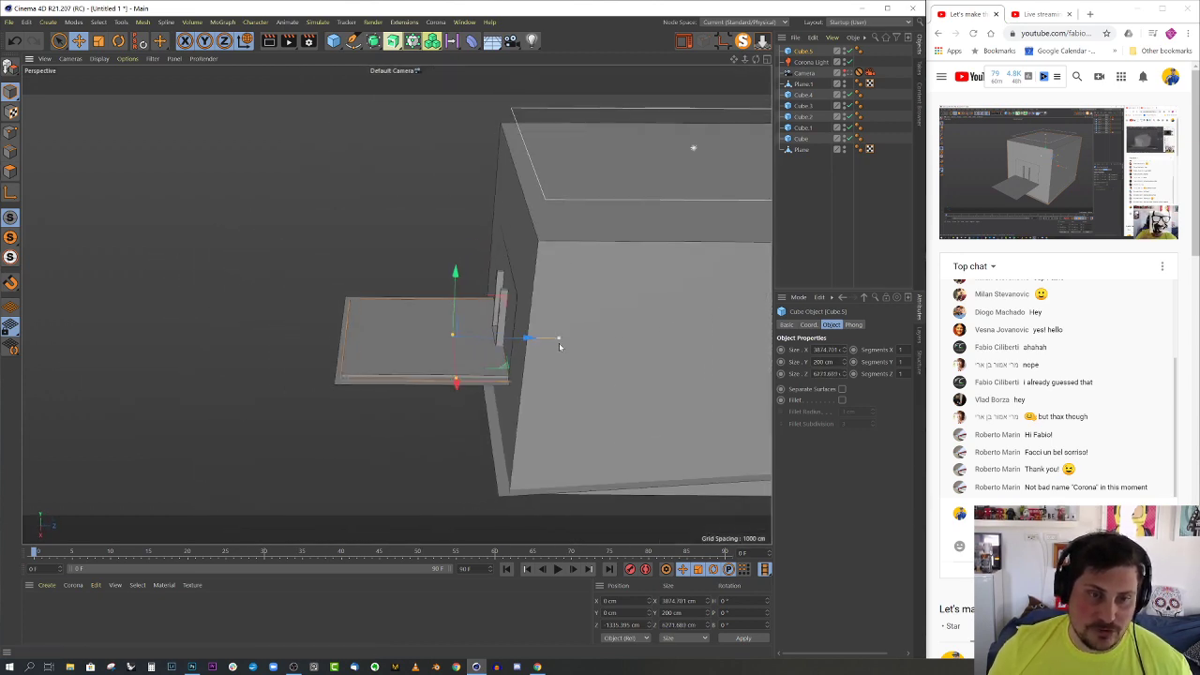
left_click_drag(444, 346, 480, 294, "alt")
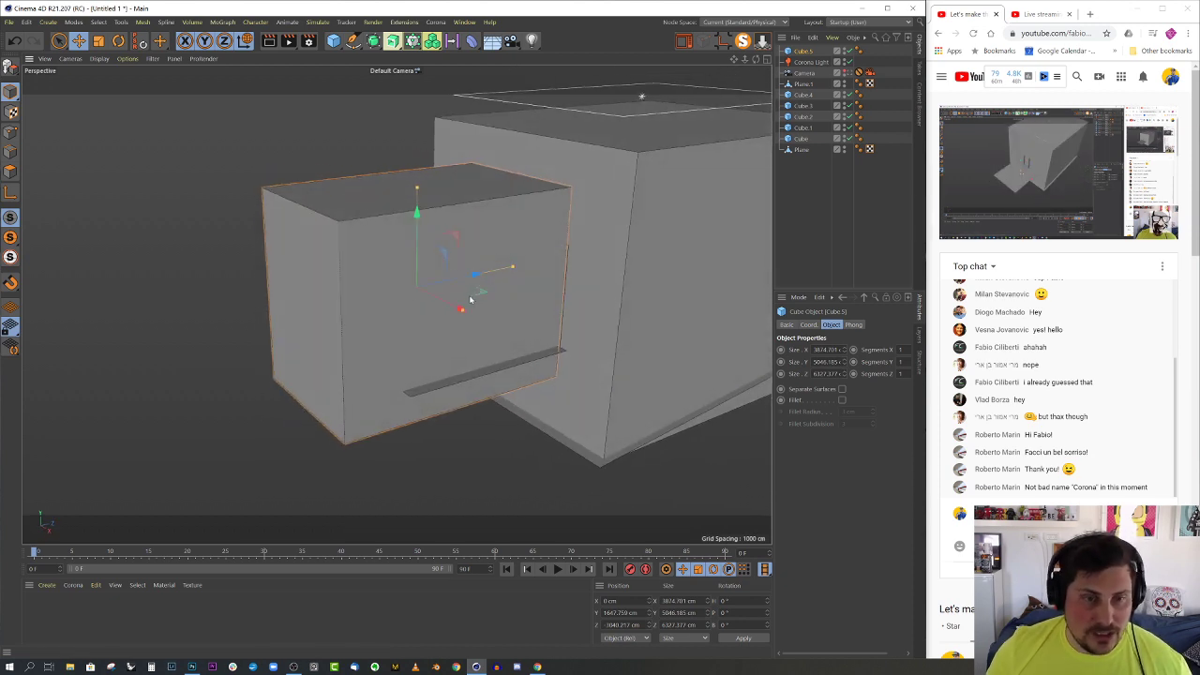
- Make the new cube editable and delete its bottom polygon
key("c")
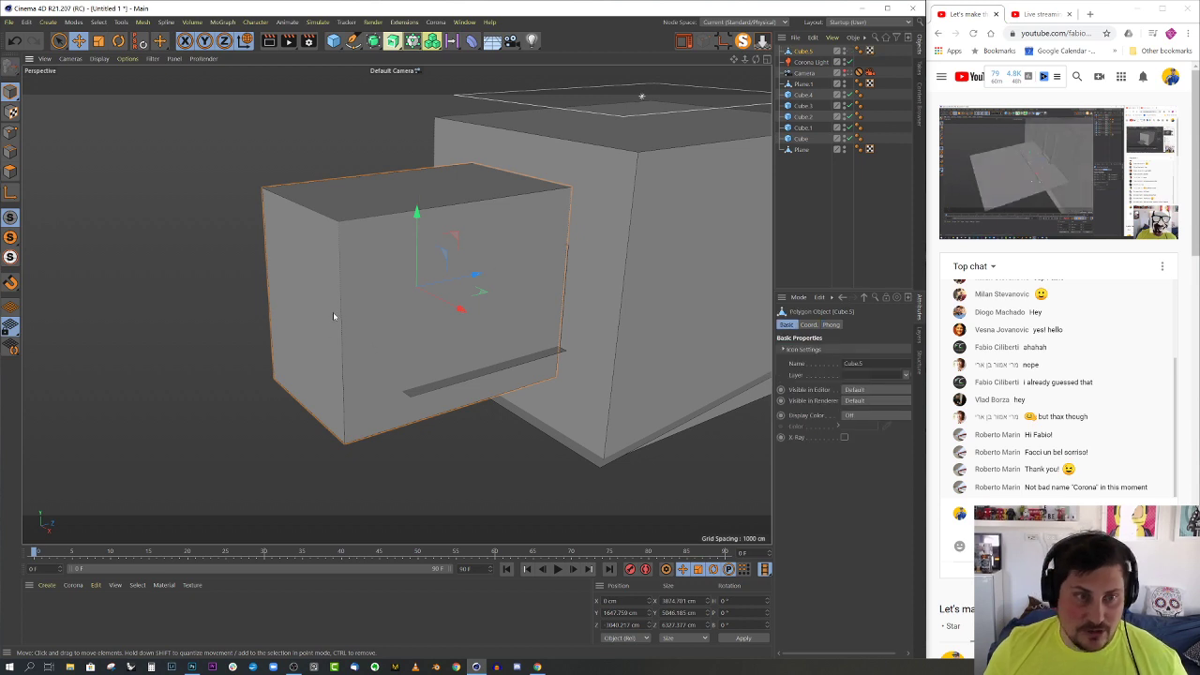
left_click_drag(389, 394, 395, 271, "alt")
left_click(10, 172)
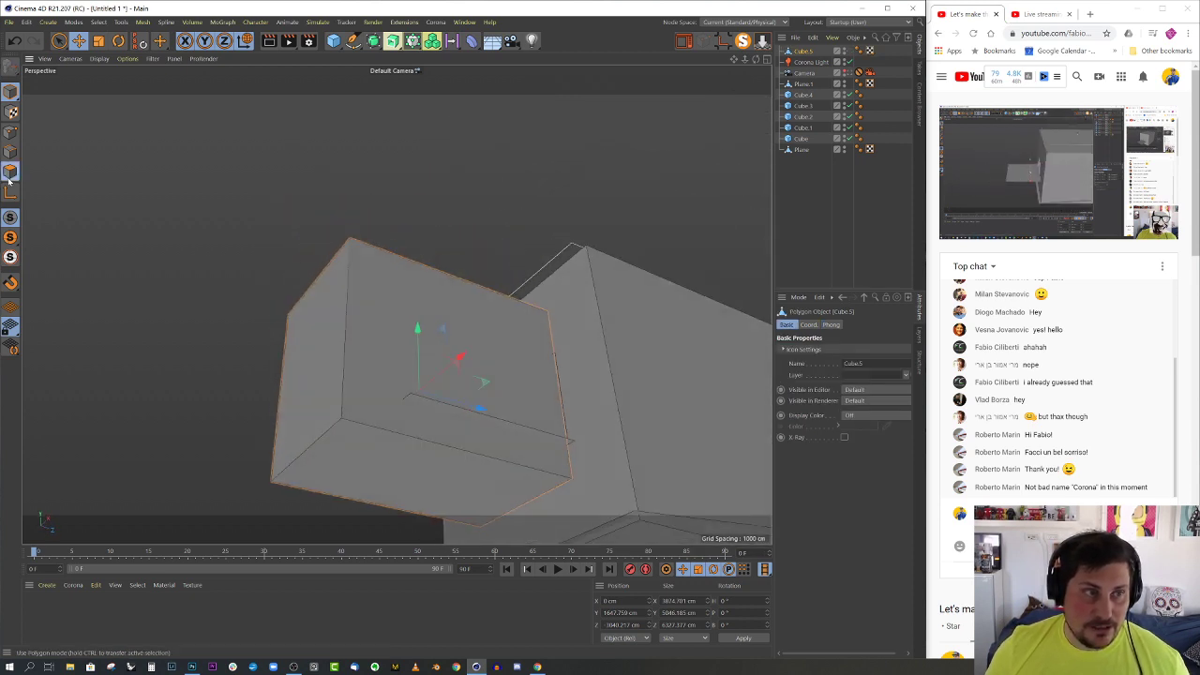
left_click(398, 458)
key("Delete")
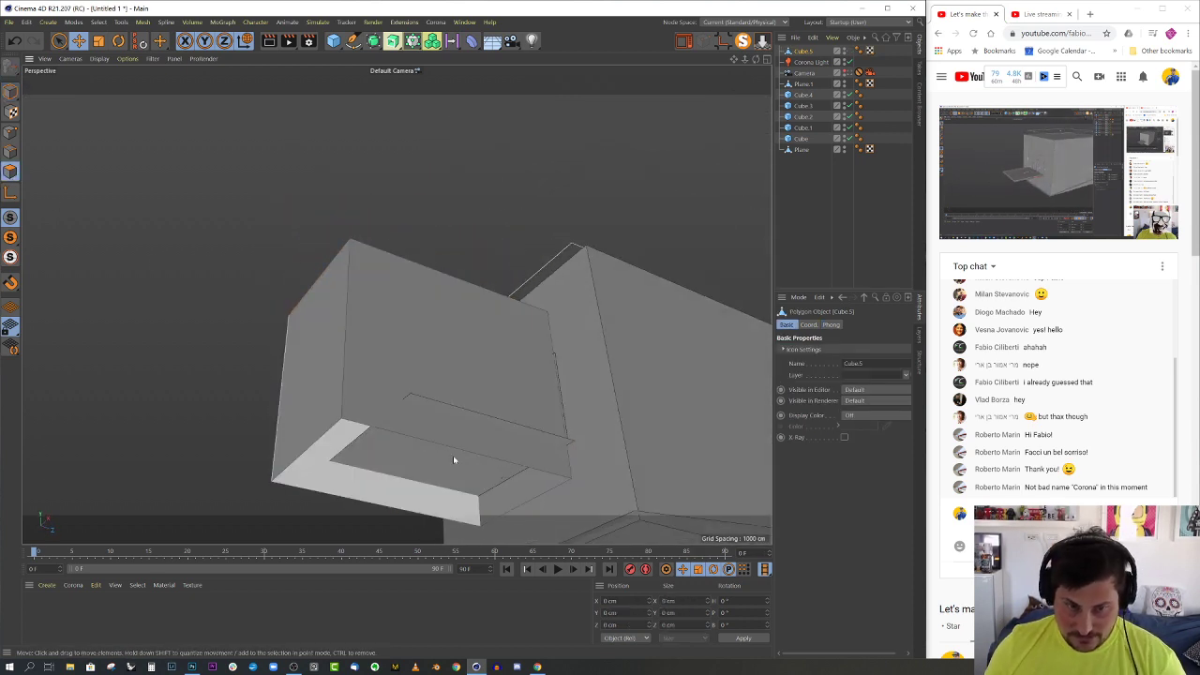
- Delete the enclosing cube's end polygon that faces the large block
left_click_drag(455, 457, 511, 437, "alt")
right_click_drag(388, 431, 586, 371, "alt")
left_click_drag(493, 297, 508, 340, "alt")
left_click(426, 286)
left_click_drag(422, 284, 305, 321, "alt")
key("Delete")
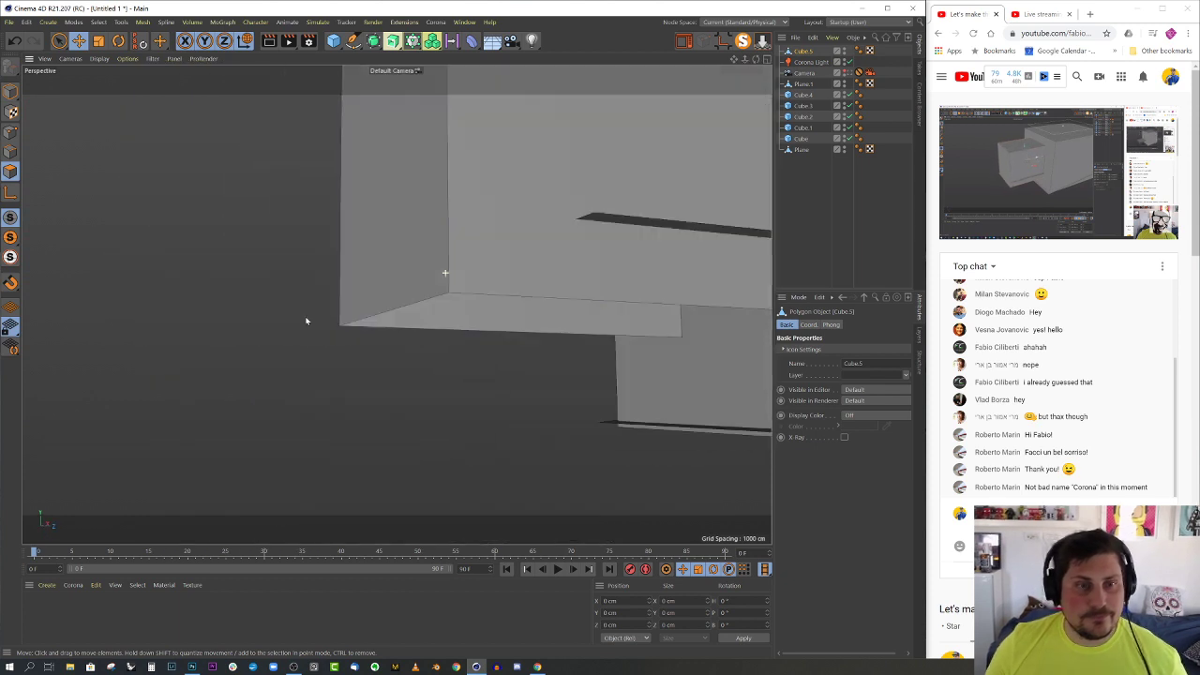
- In the right view, raise the enclosing cube's bottom edges to floor level, at about Y -1689 cm
middle_click(341, 357)
middle_click(282, 407)
scroll(444, 298, "down", 5)
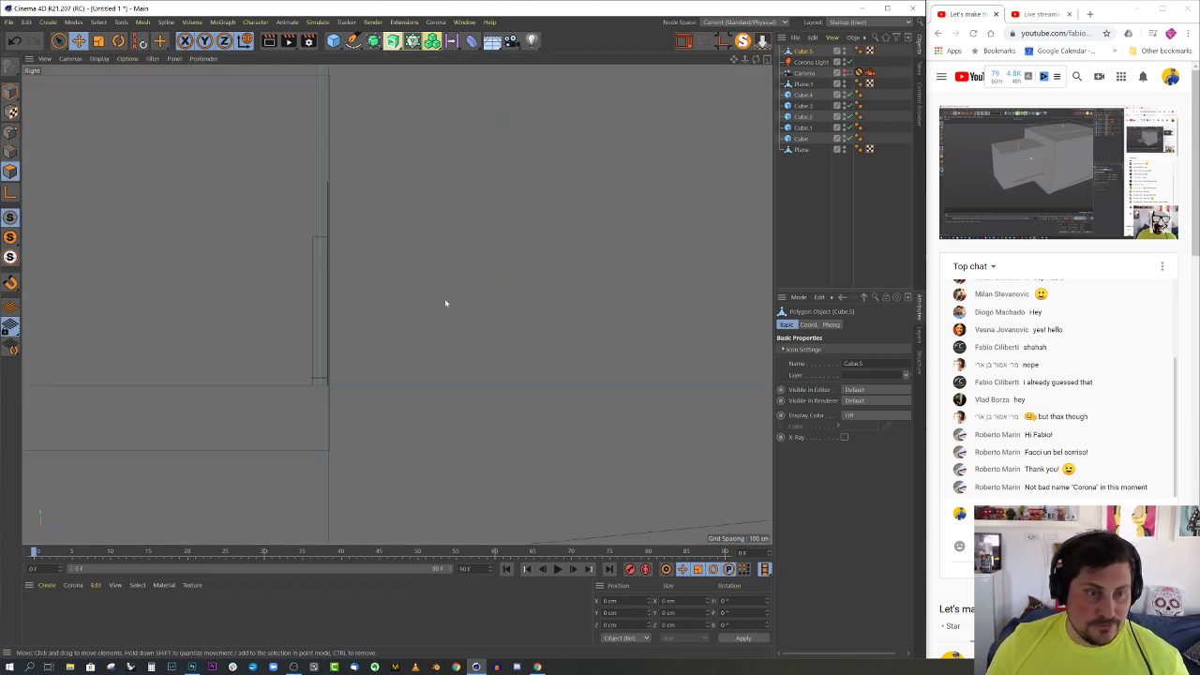
scroll(282, 309, "up", 4)
left_click_drag(58, 40, 98, 68)
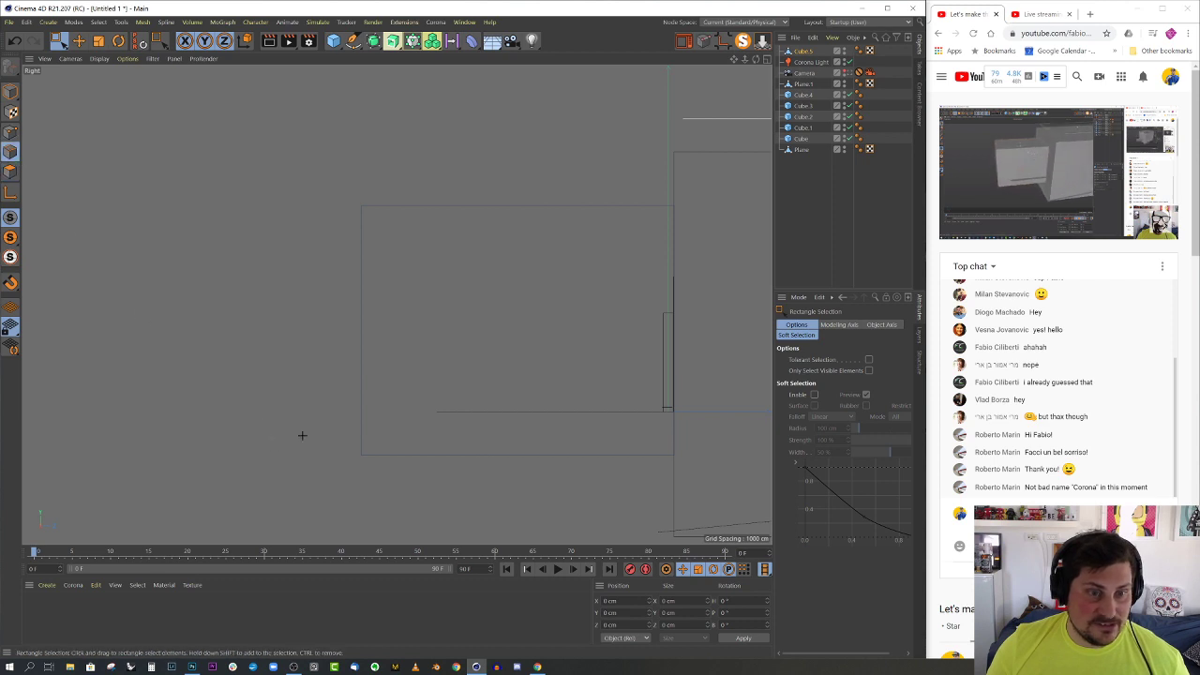
left_click_drag(263, 425, 775, 508)
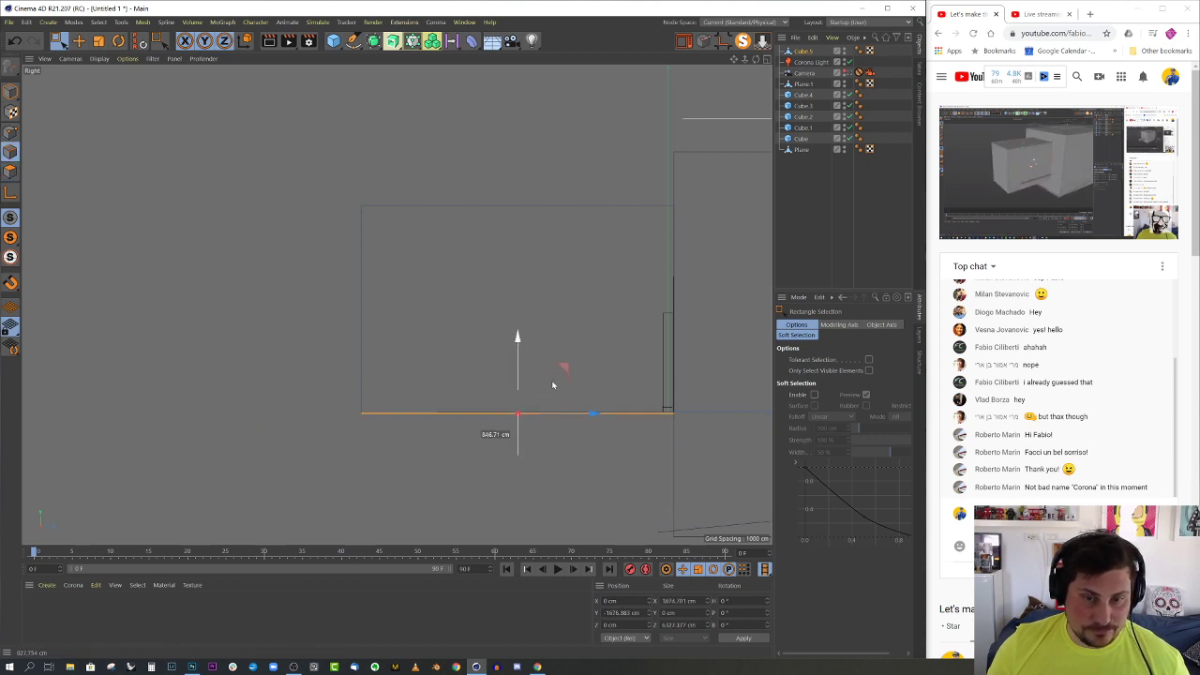
scroll(271, 373, "down", 3)
scroll(321, 350, "up", 3)
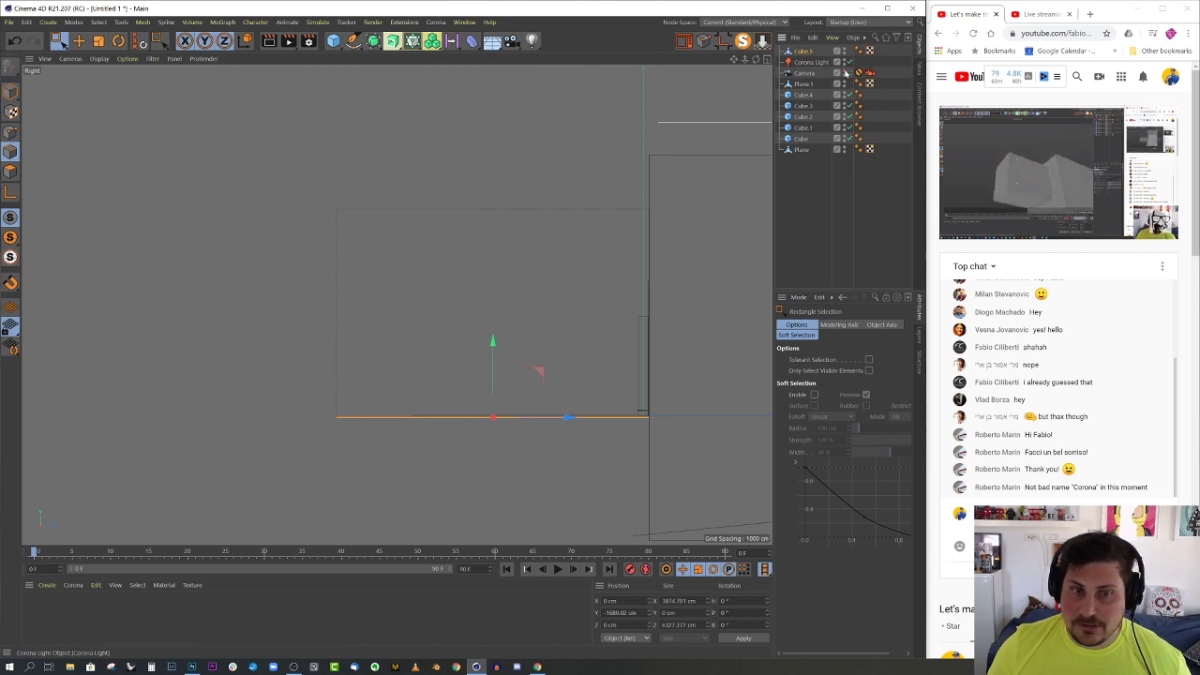
- Pull the enclosing cube's far-end edges toward the columns to about Z -1462 cm and return to the perspective view
left_click_drag(271, 178, 392, 454)
left_click_drag(411, 314, 504, 316)
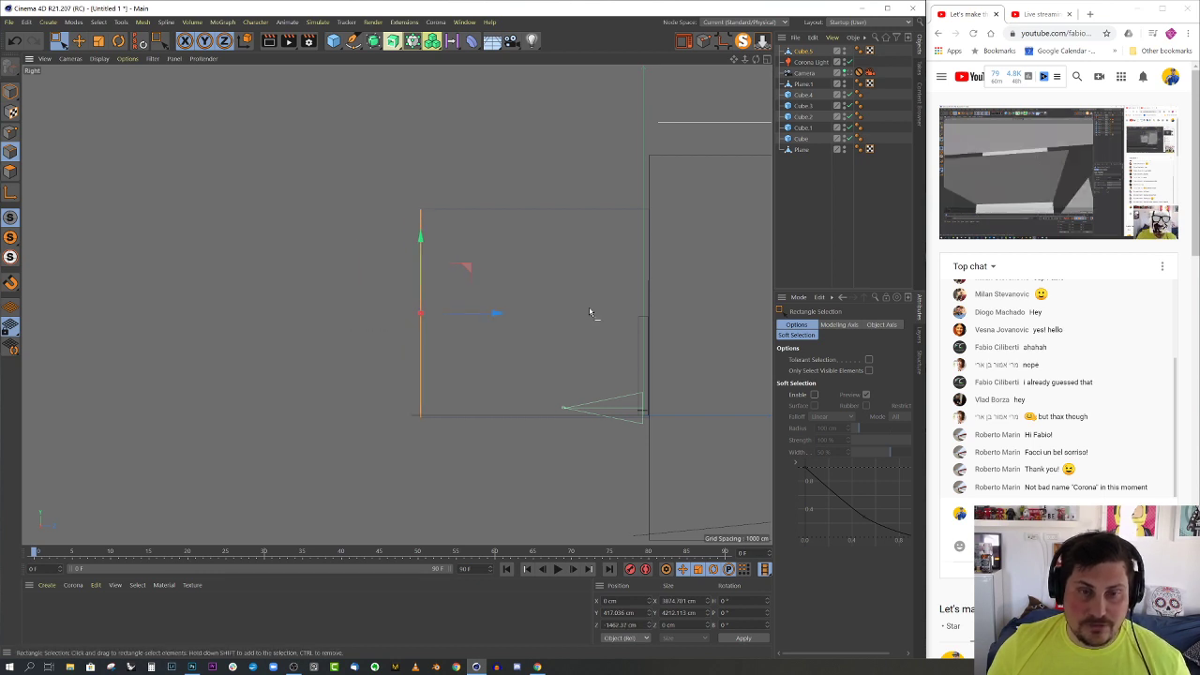
middle_click(590, 309)
middle_click(320, 173)
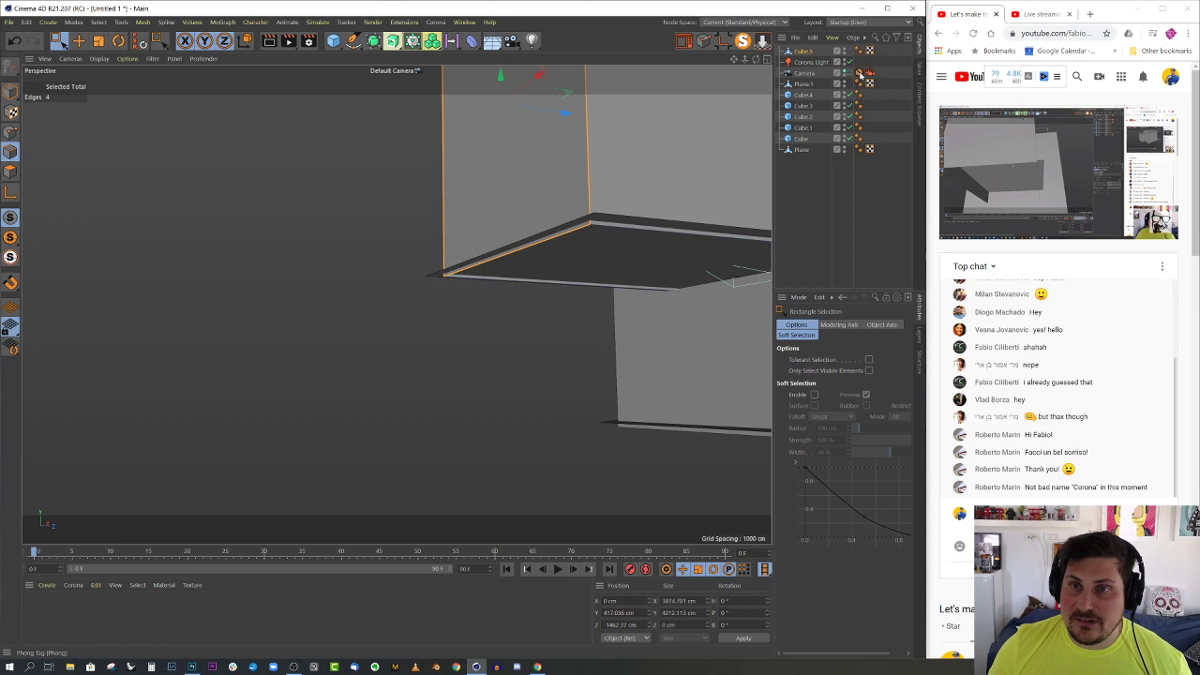
- Check the enclosing cube through the scene camera, return to the default camera and examine it from outside
left_click(849, 74)
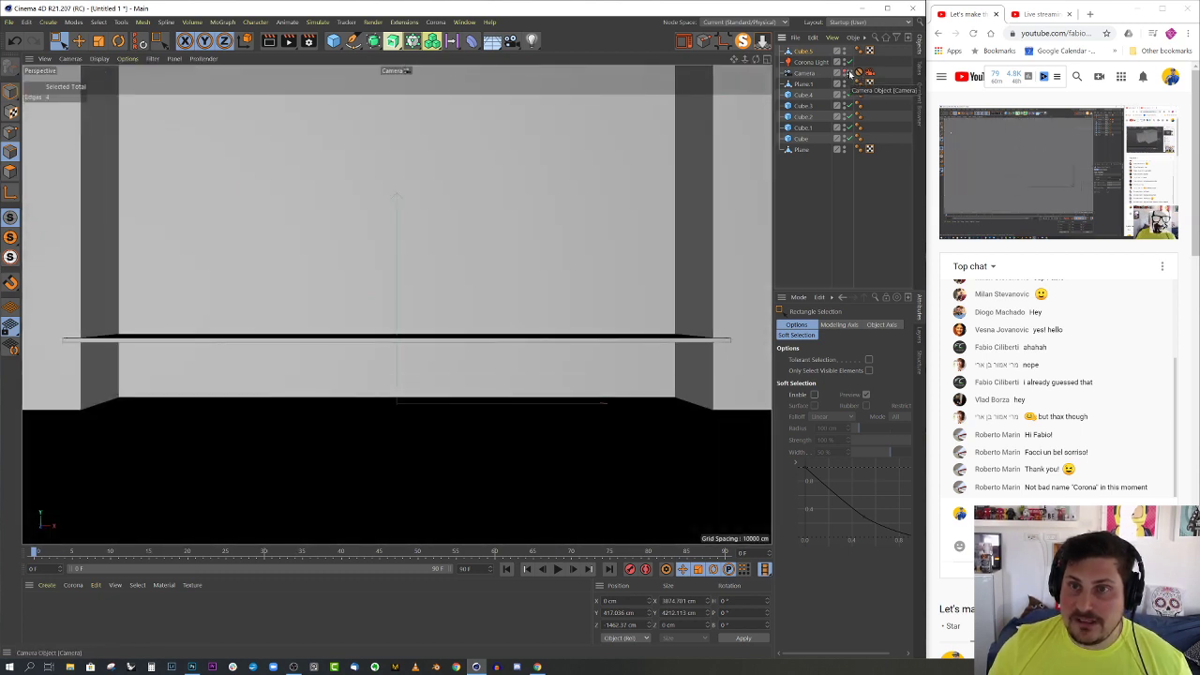
left_click(849, 73)
left_click_drag(531, 222, 540, 268, "alt")
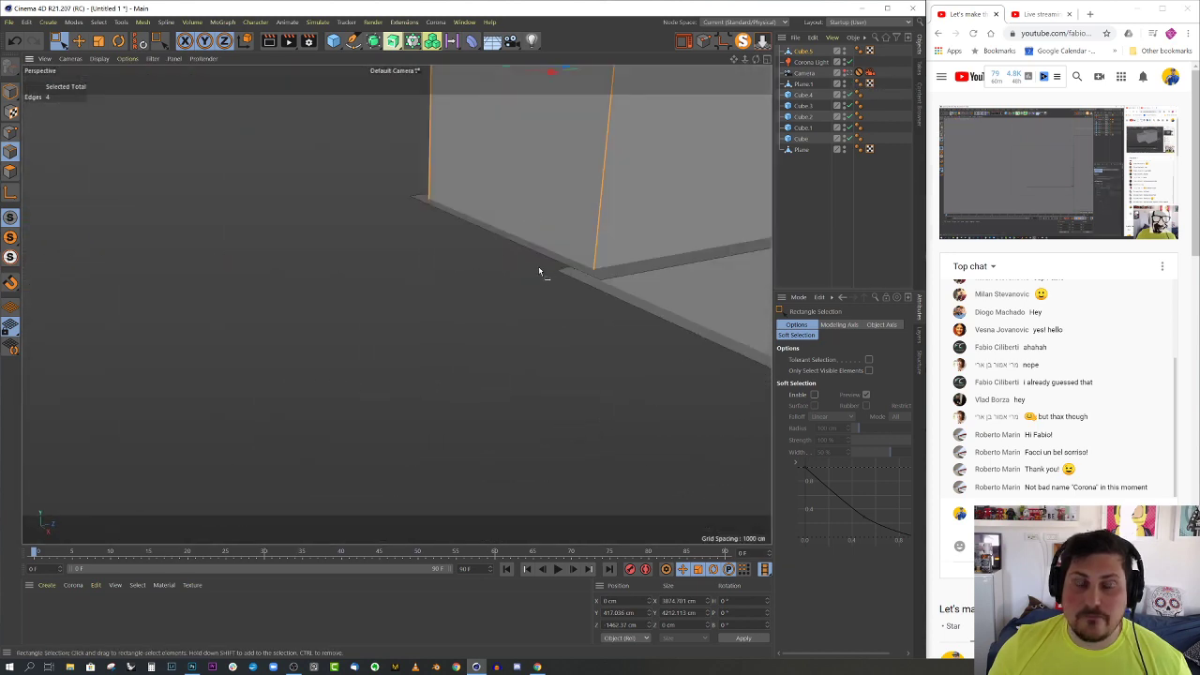
scroll(563, 245, "down", 3)
middle_click_drag(568, 240, 389, 333, "alt")
scroll(389, 334, "up", 2)
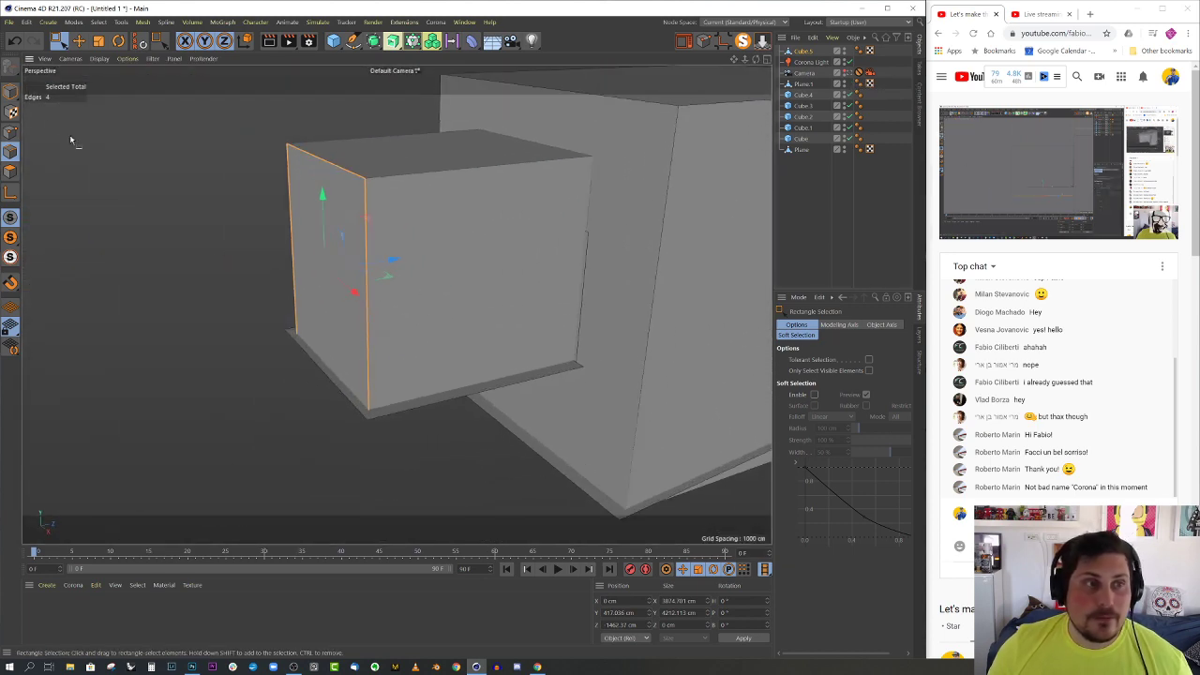
- Return to model mode, hide the enclosing cube and clear the selection
left_click(10, 94)
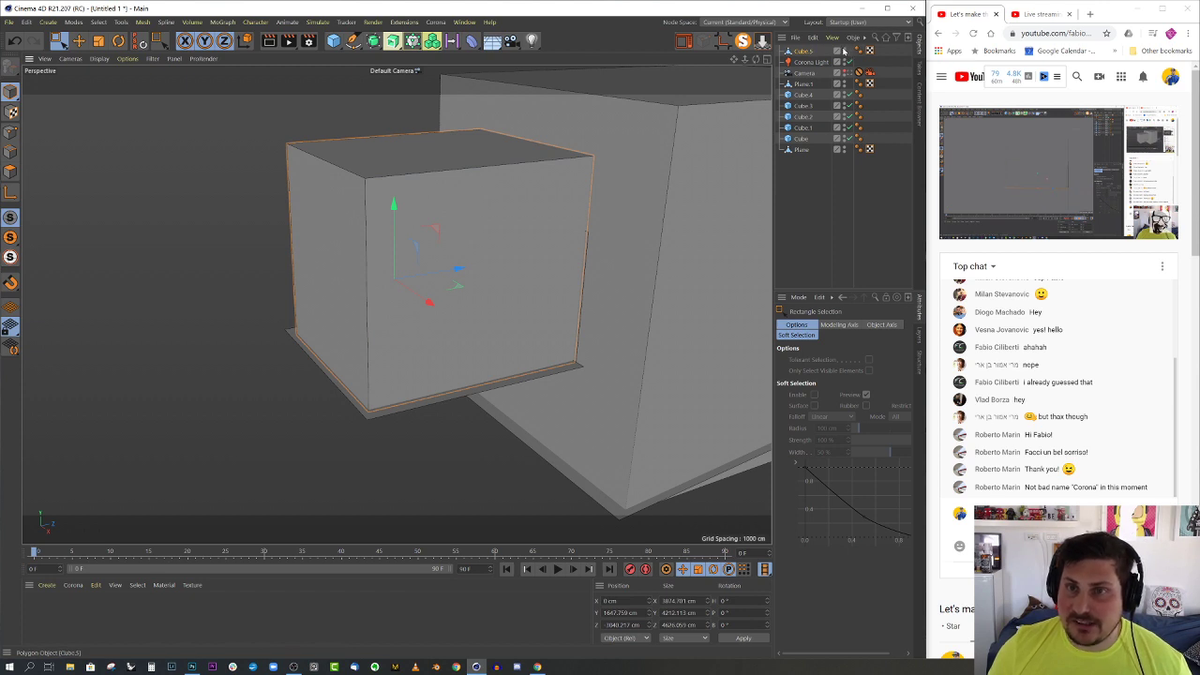
double_click(844, 51, "alt")
left_click_drag(384, 202, 412, 211, "alt")
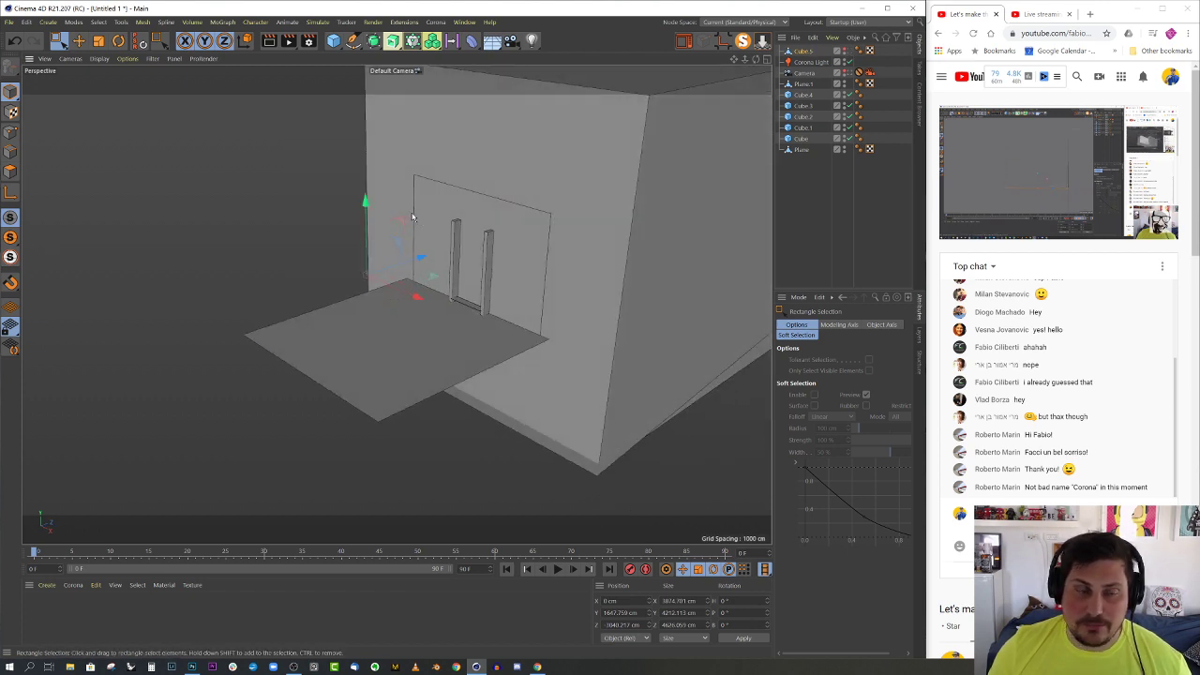
middle_click_drag(412, 211, 377, 219, "alt")
left_click(219, 226)
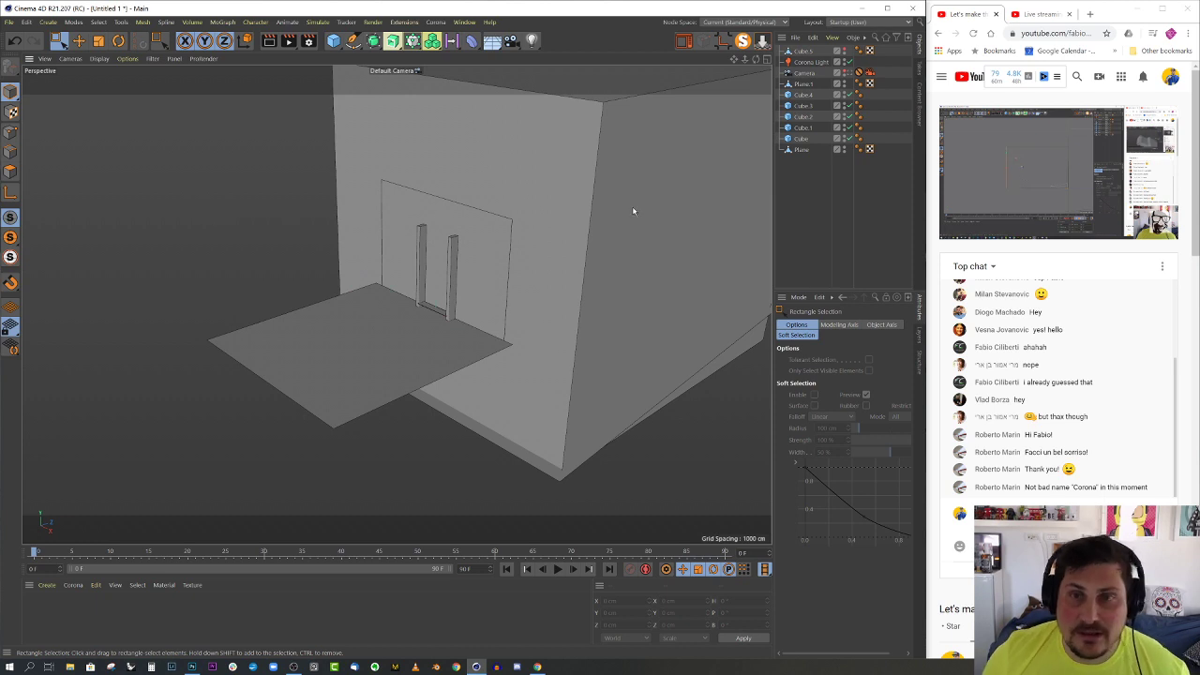
- Look through the scene camera and set the render output's film aspect to Panavision (2.39:1) with Lock Ratio enabled
left_click(849, 74)
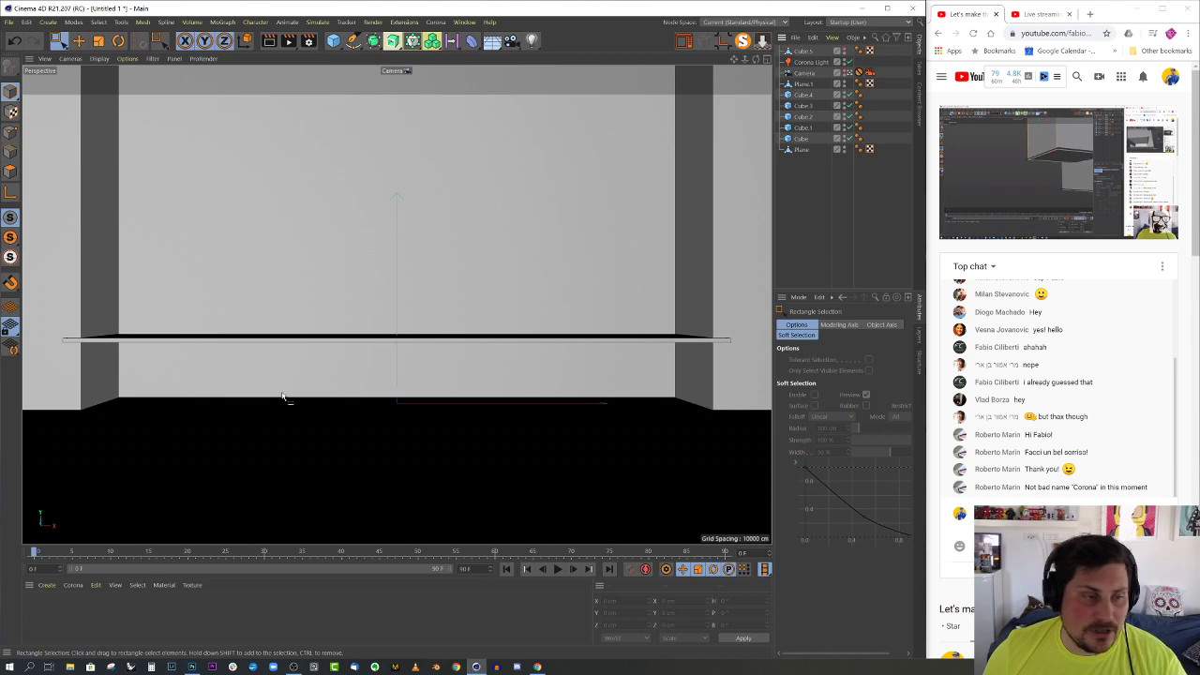
left_click(308, 40)
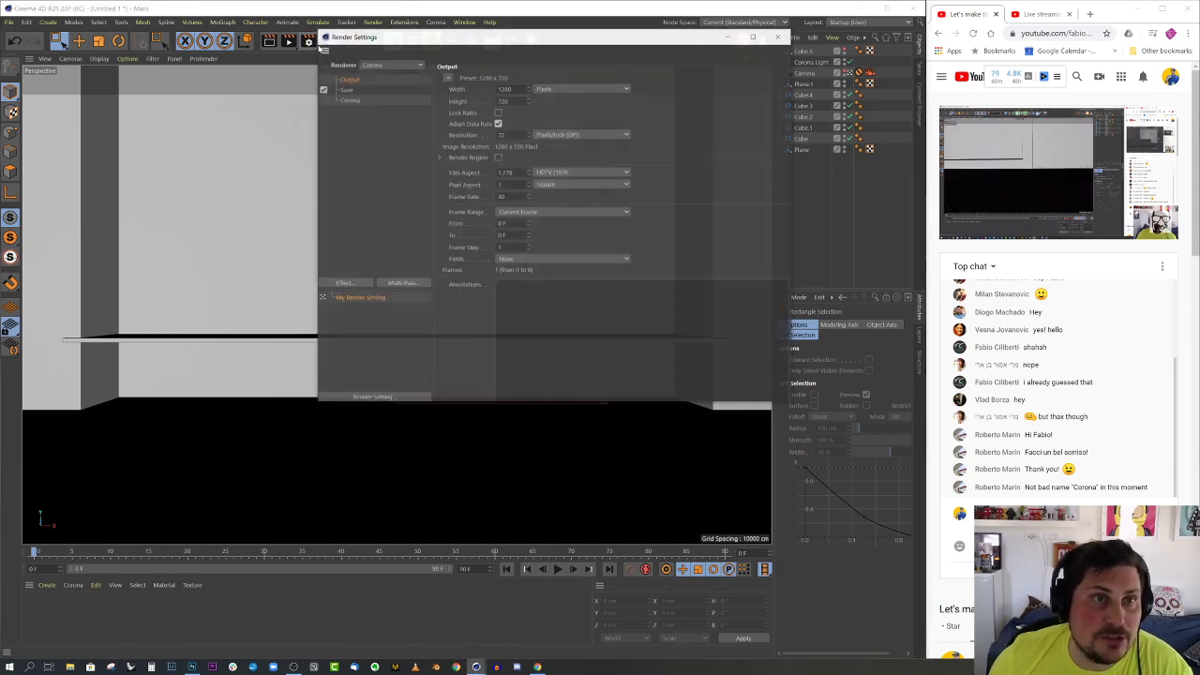
left_click(785, 37)
left_click(308, 40)
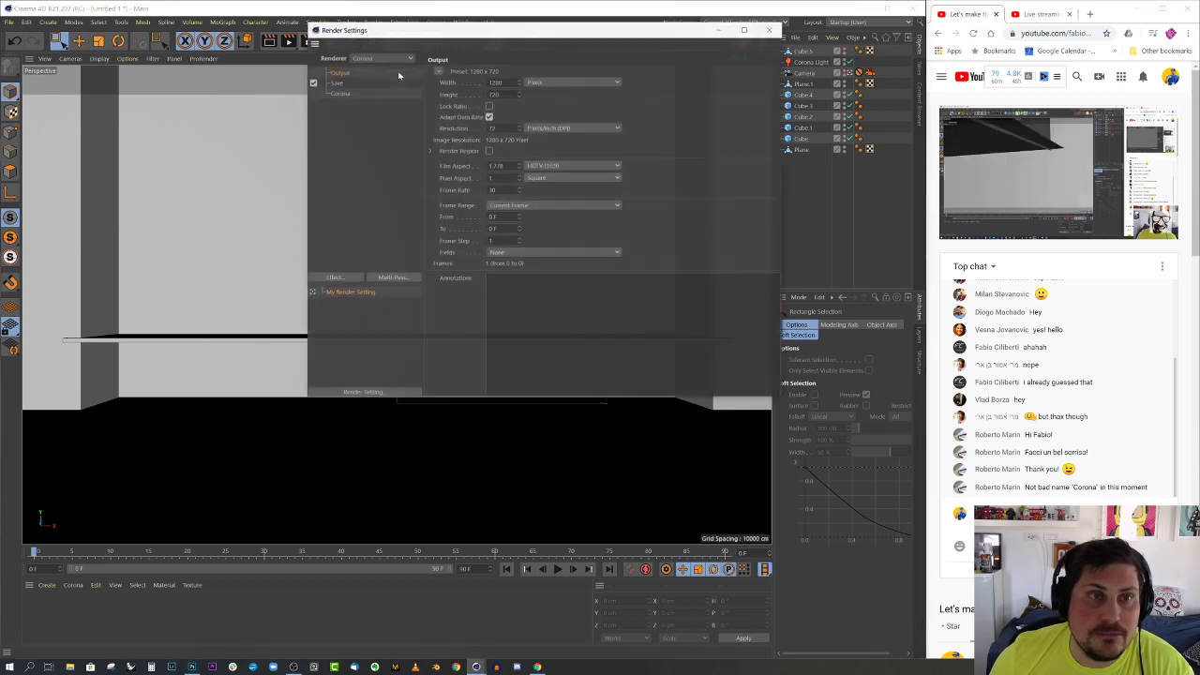
left_click(561, 166)
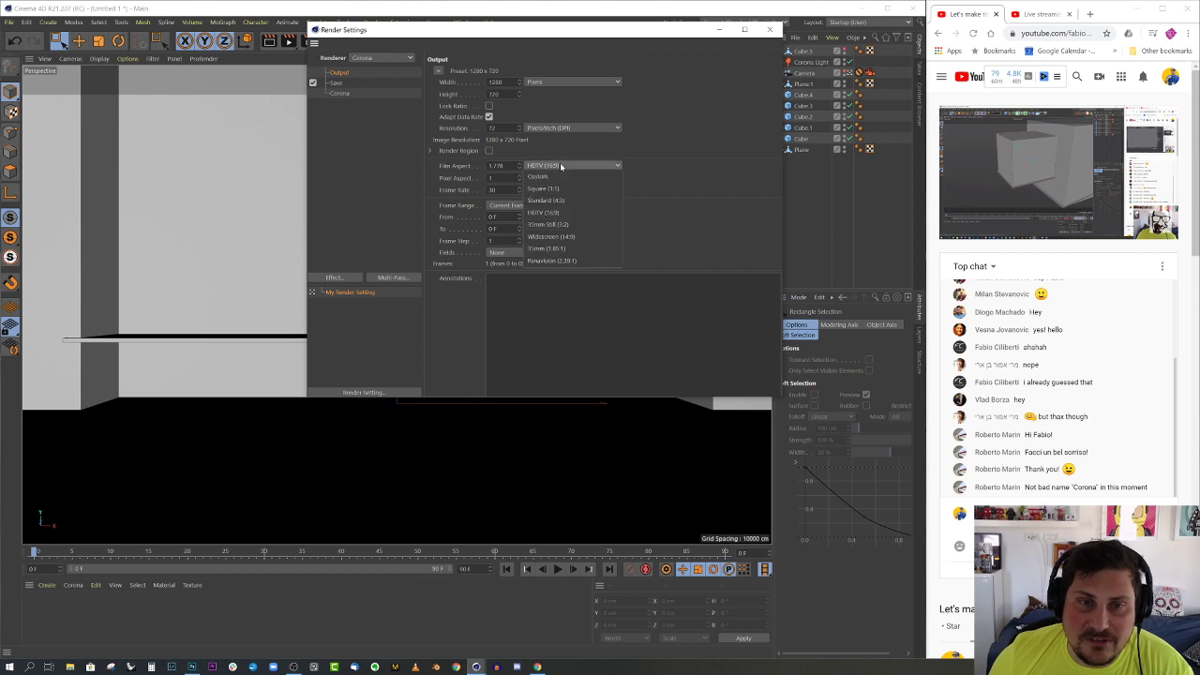
left_click(571, 262)
left_click(489, 106)
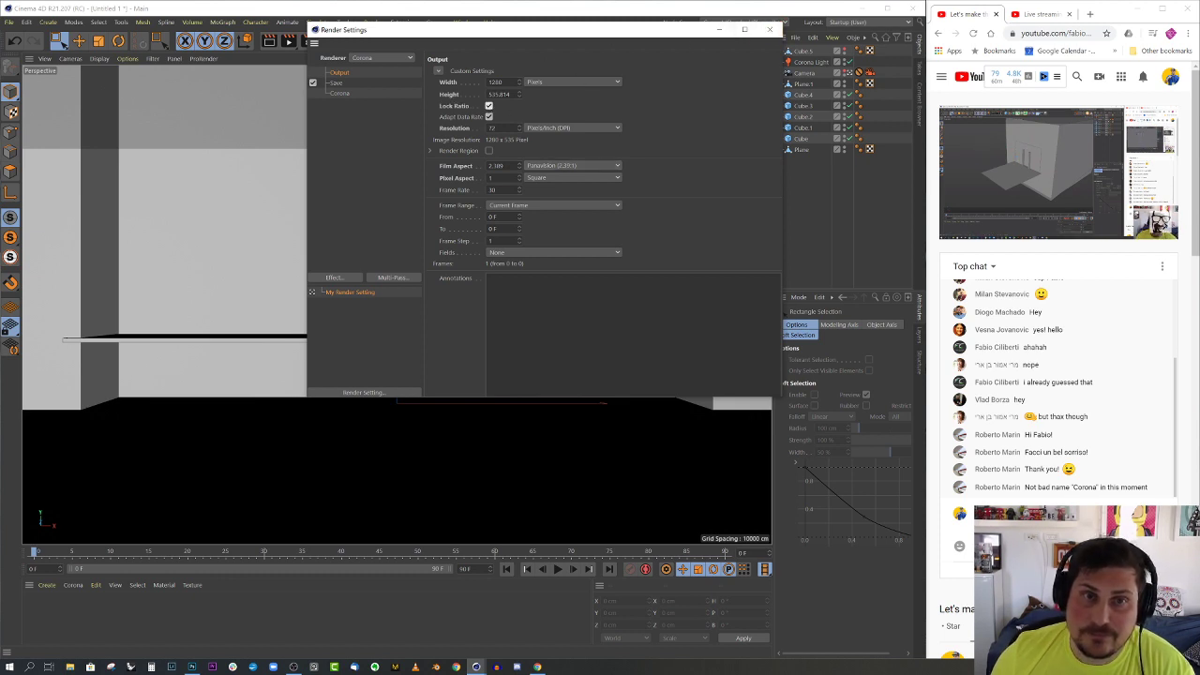
double_click(499, 94)
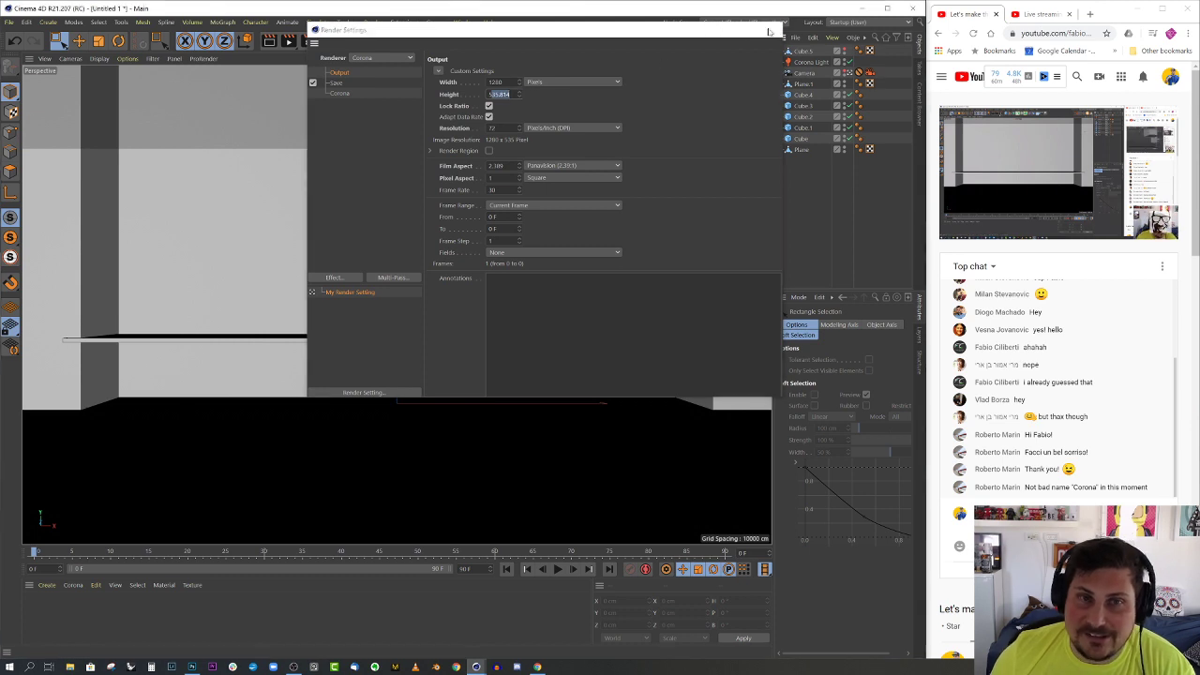
left_click(770, 29)
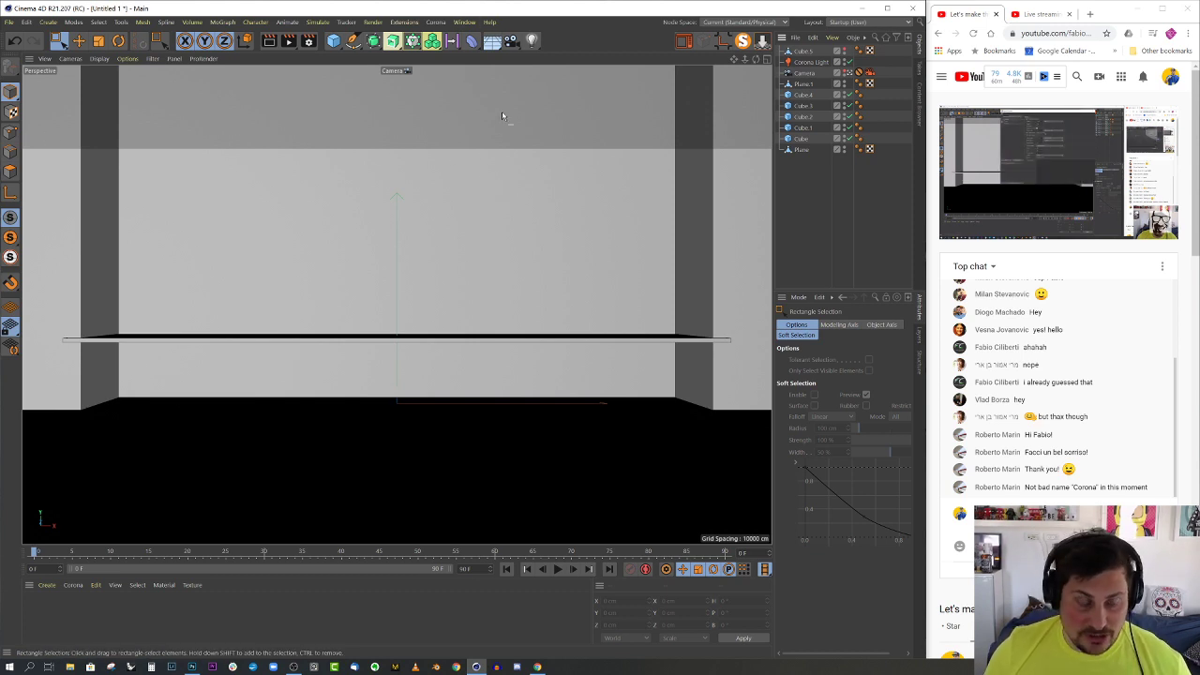
- In the viewport's view settings, change the tinted safe-frame border colour from black to red at full brightness
key("shift+v")
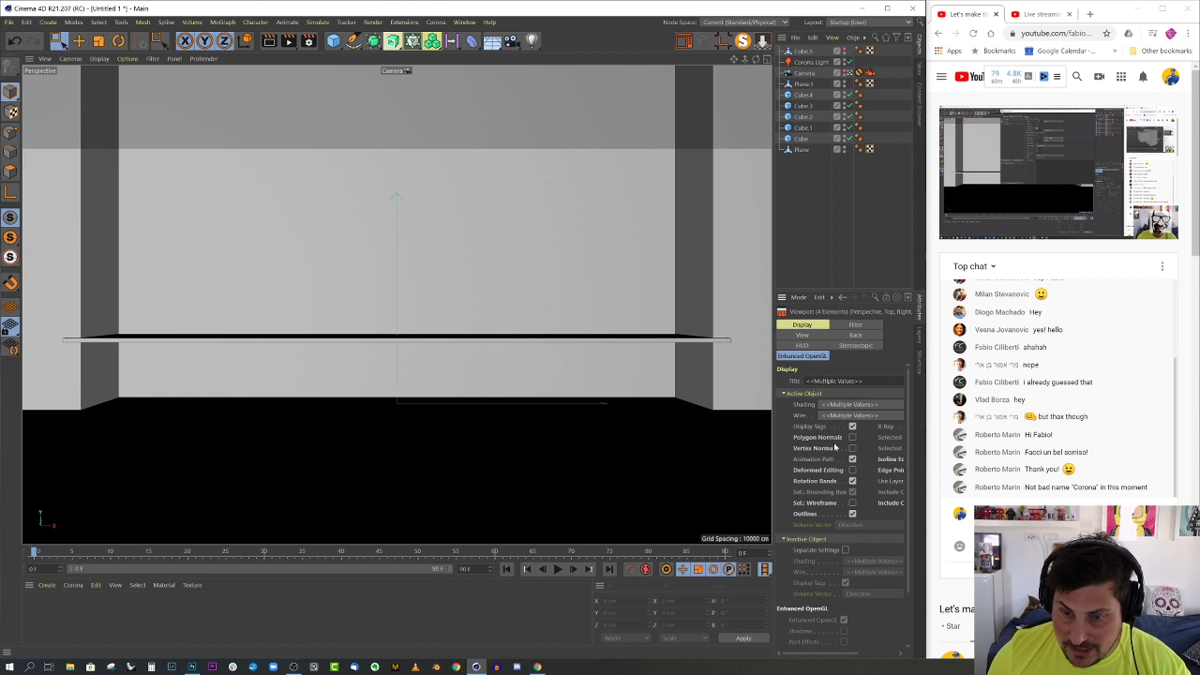
left_click(803, 335)
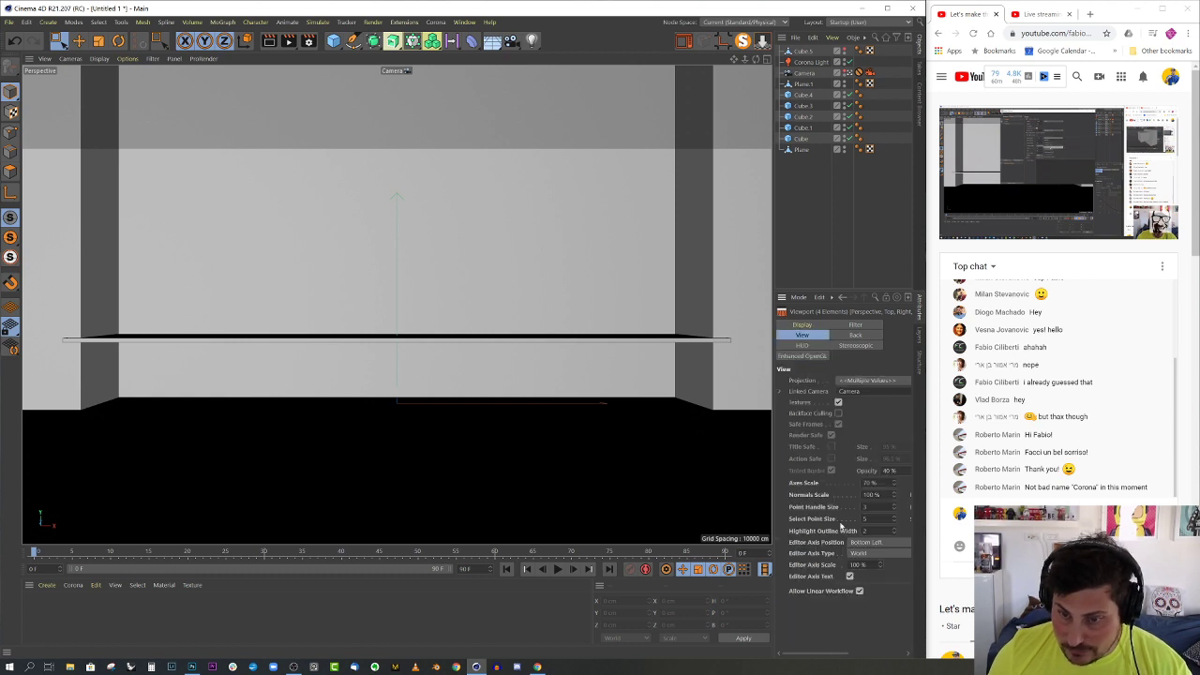
left_click_drag(773, 464, 655, 460)
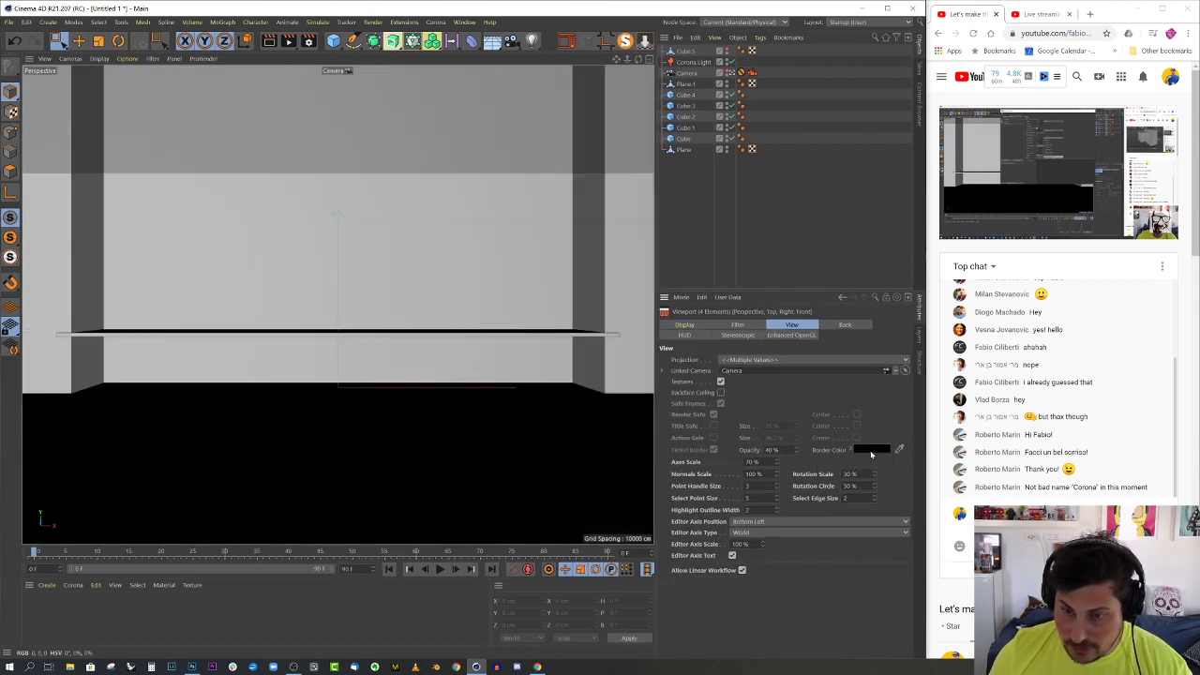
left_click(871, 451)
left_click_drag(875, 460, 1060, 455)
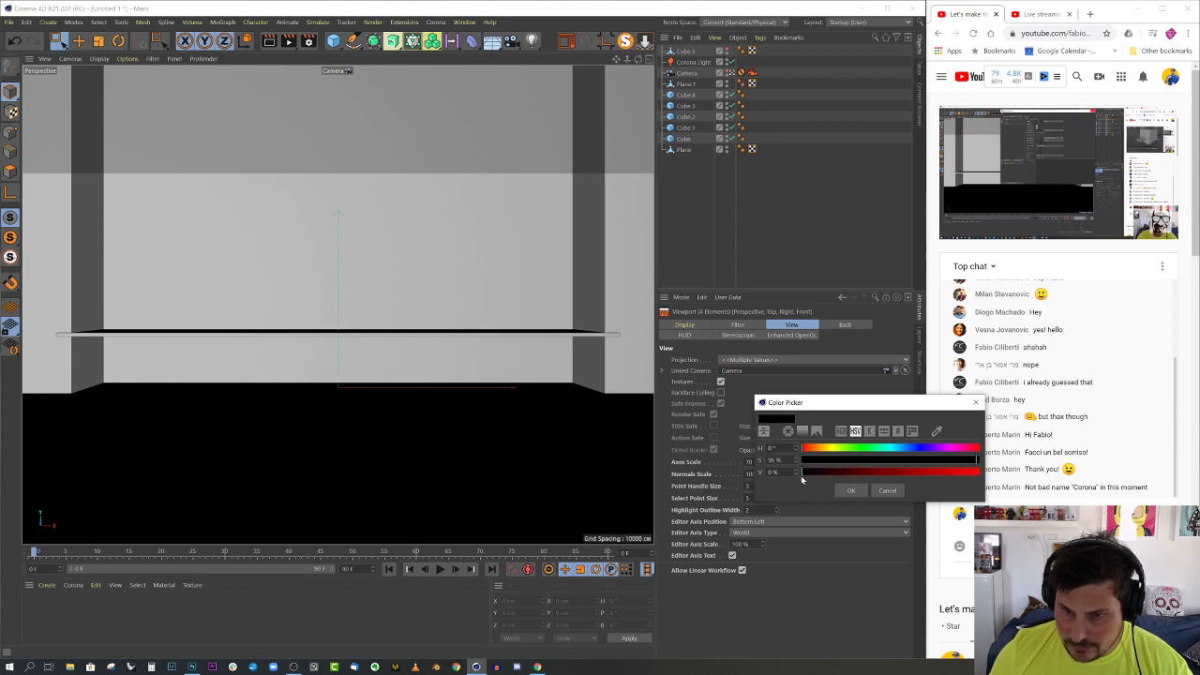
left_click_drag(801, 476, 980, 473)
left_click(851, 490)
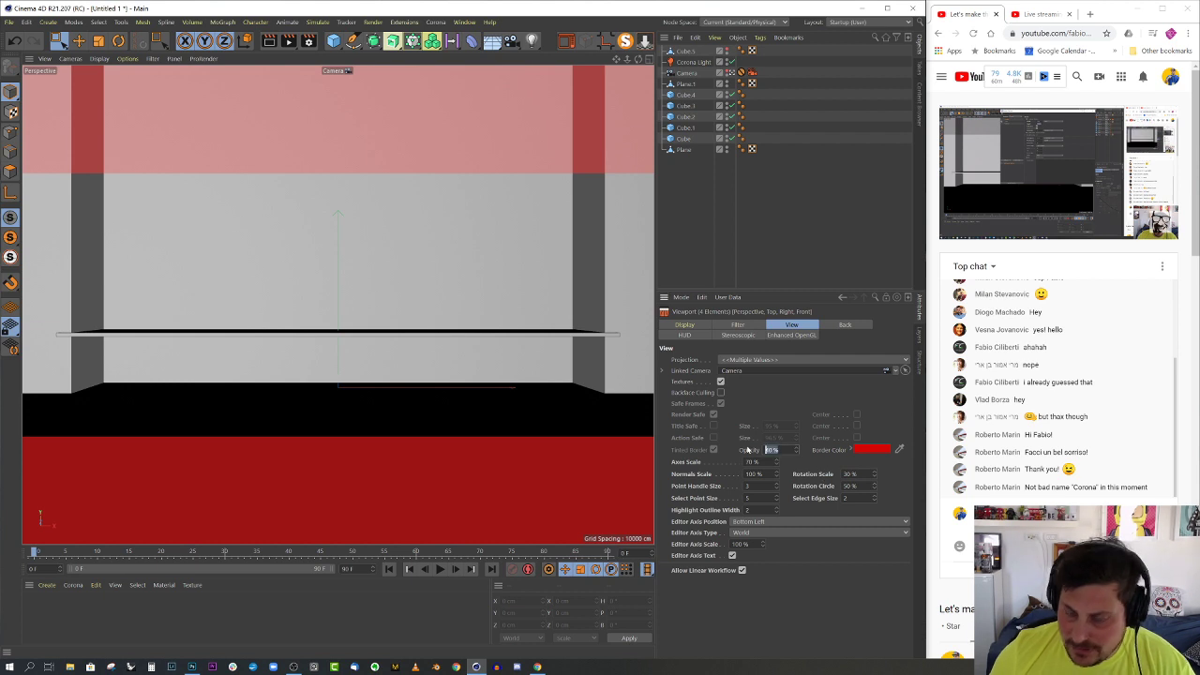
- Set the tinted border's opacity to 10% and check the four-view layout before returning to the camera view
type("10")
key("Return")
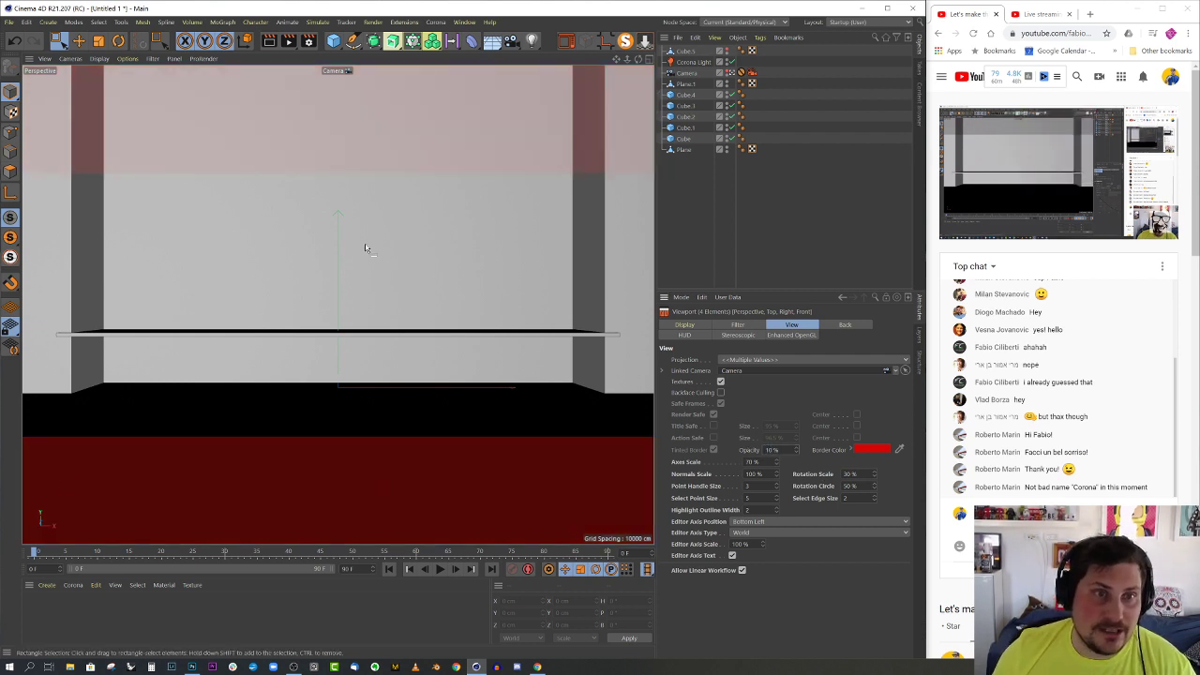
middle_click(553, 258)
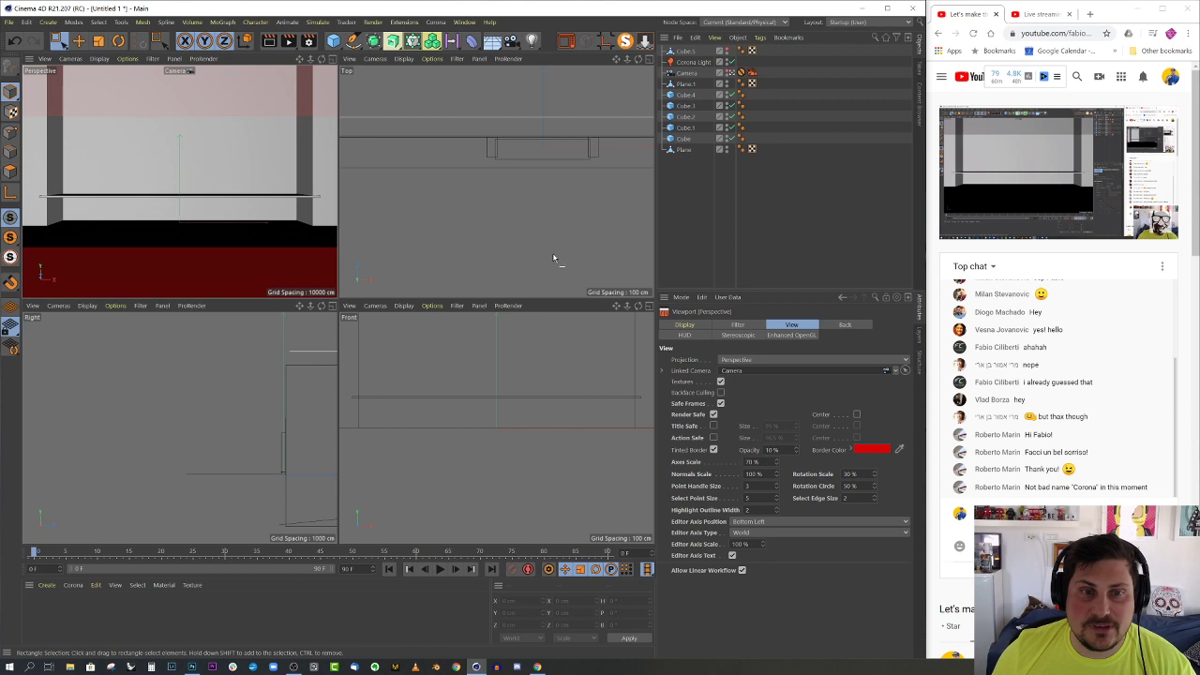
middle_click(311, 190)
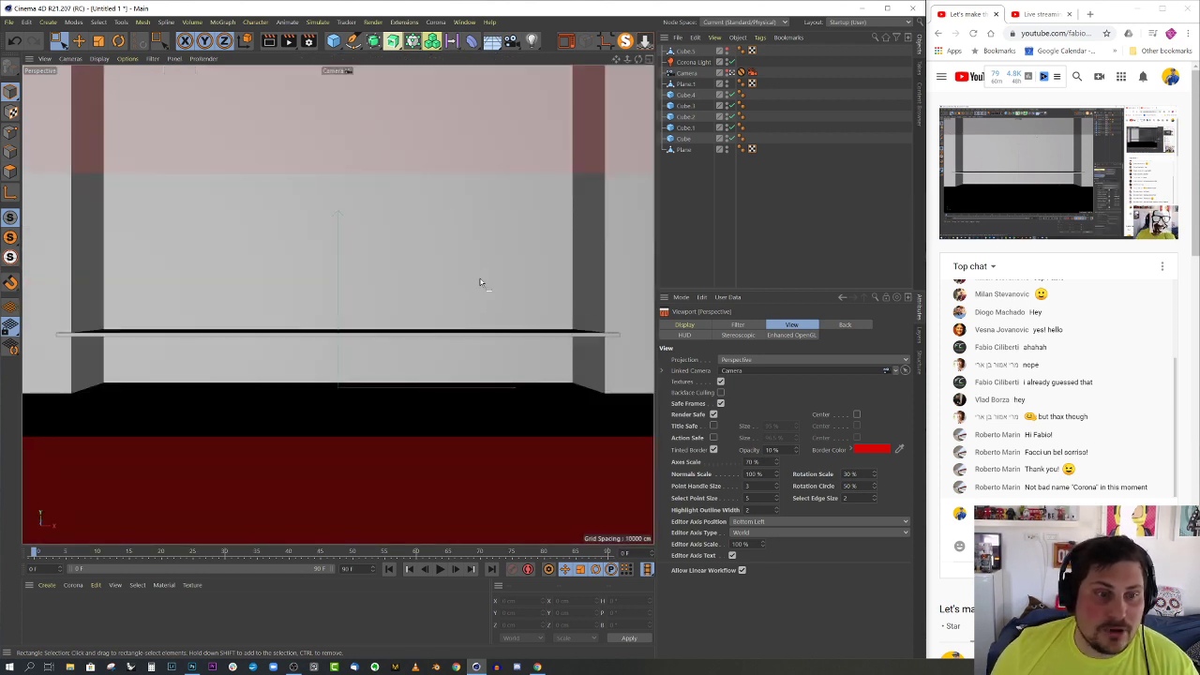
- Set the scene camera's Film Offset Y to -5% and widen the viewport again
left_click(687, 75)
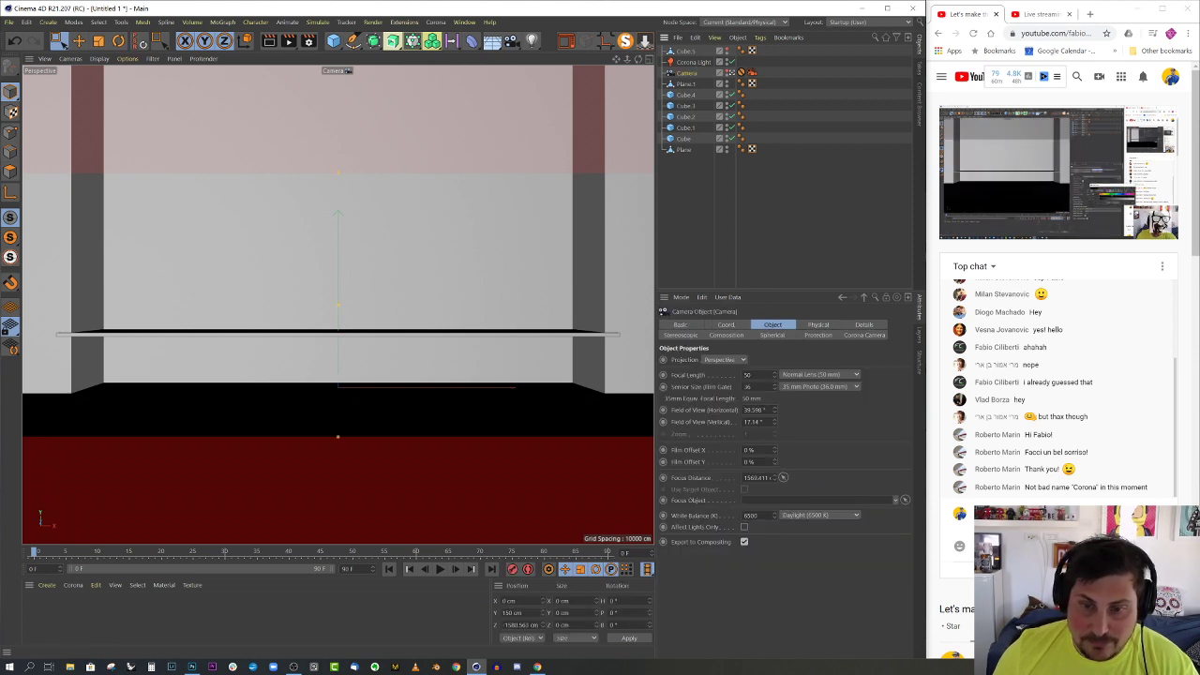
left_click_drag(776, 470, 775, 464)
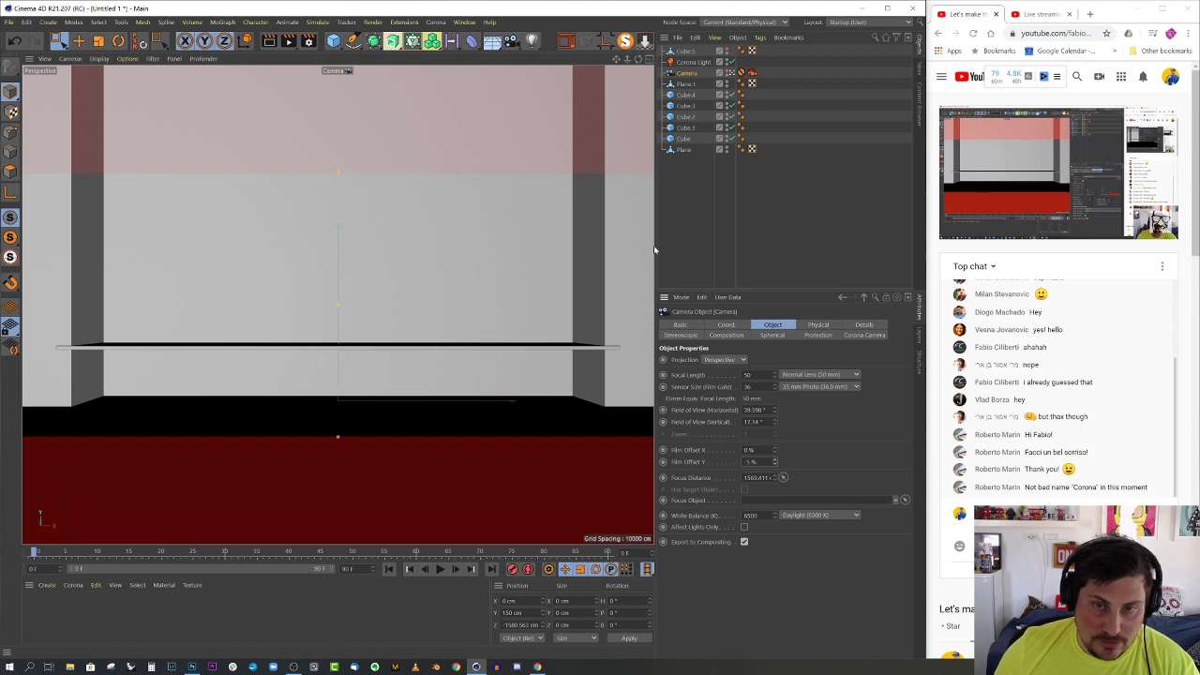
left_click_drag(655, 245, 788, 246)
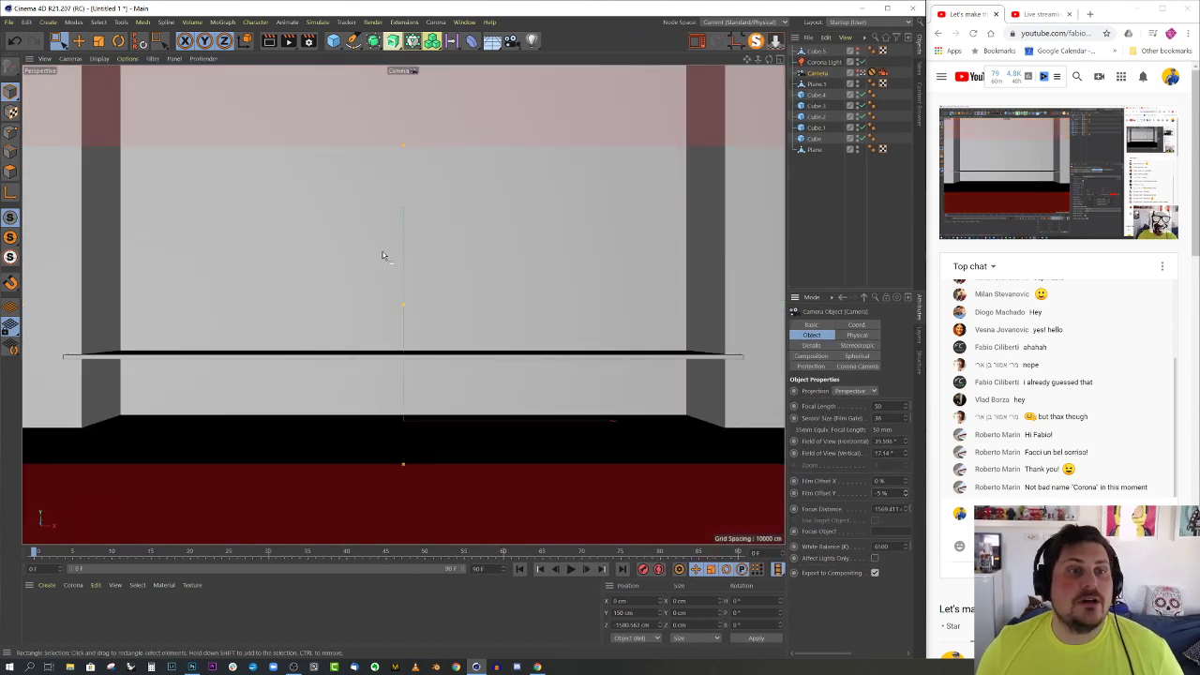
- Create a Corona Volume material and open it in the Material Editor
left_click(75, 585)
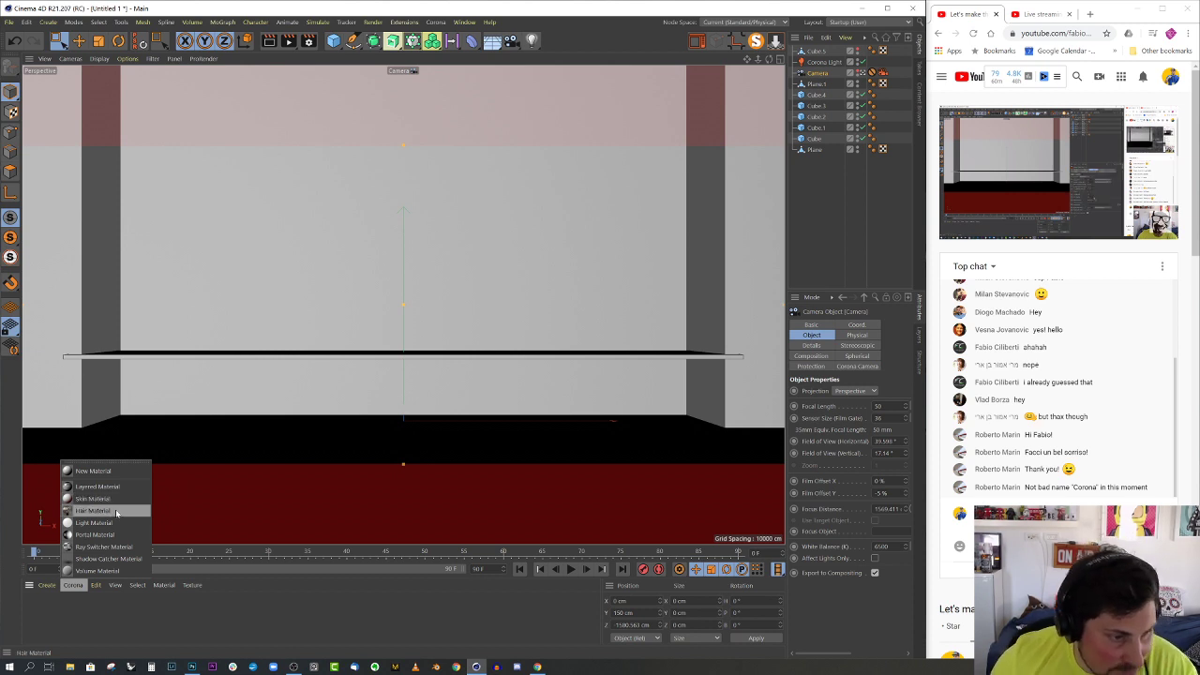
left_click(111, 571)
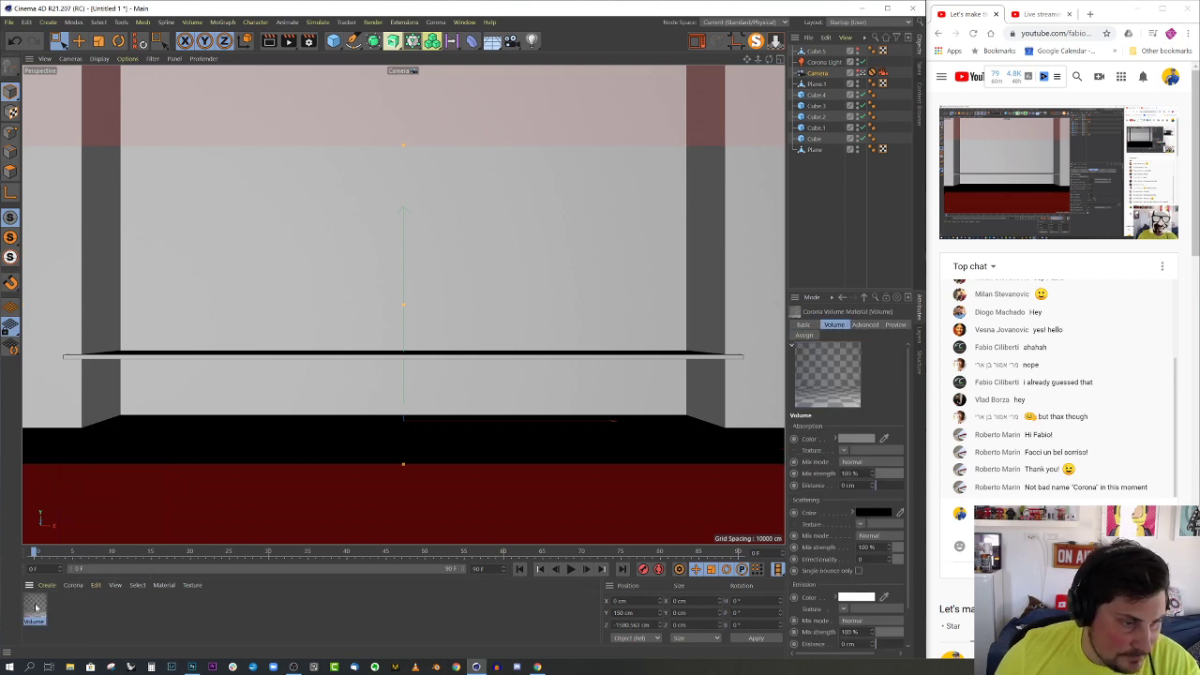
double_click(34, 608)
left_click_drag(342, 80, 382, 127)
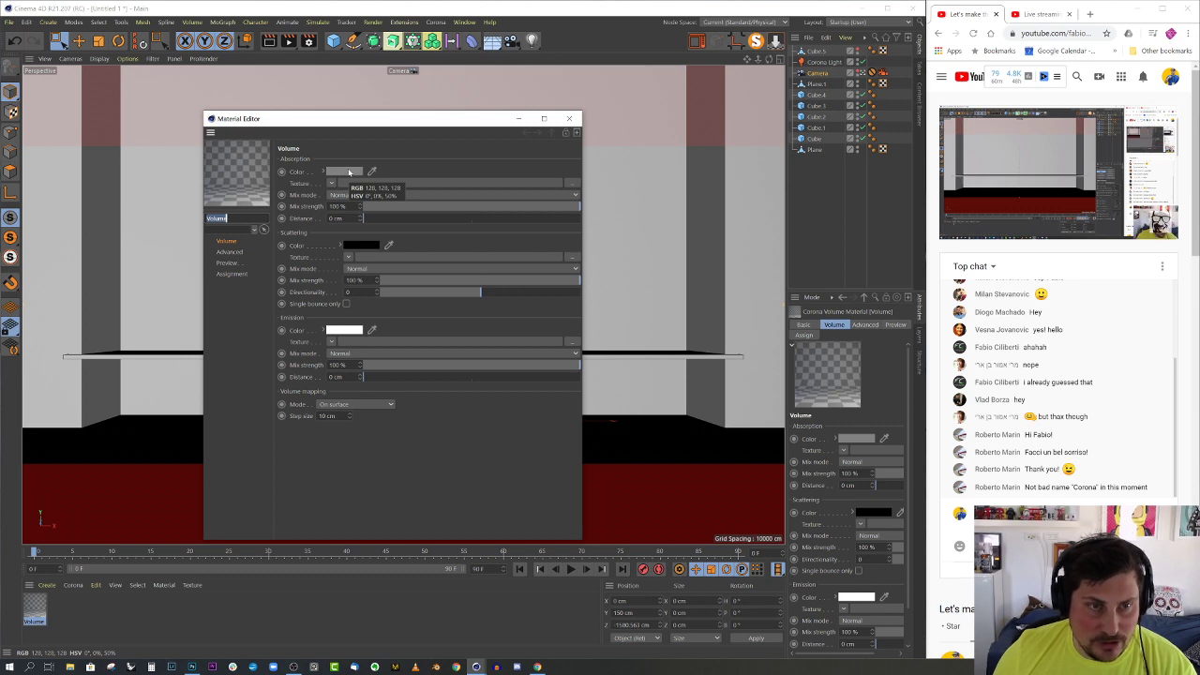
- Set the volume material's absorption colour to a saturated blue and its scattering colour to light blue, hue about 194° at 100% saturation and value
left_click(349, 171)
left_click(397, 168)
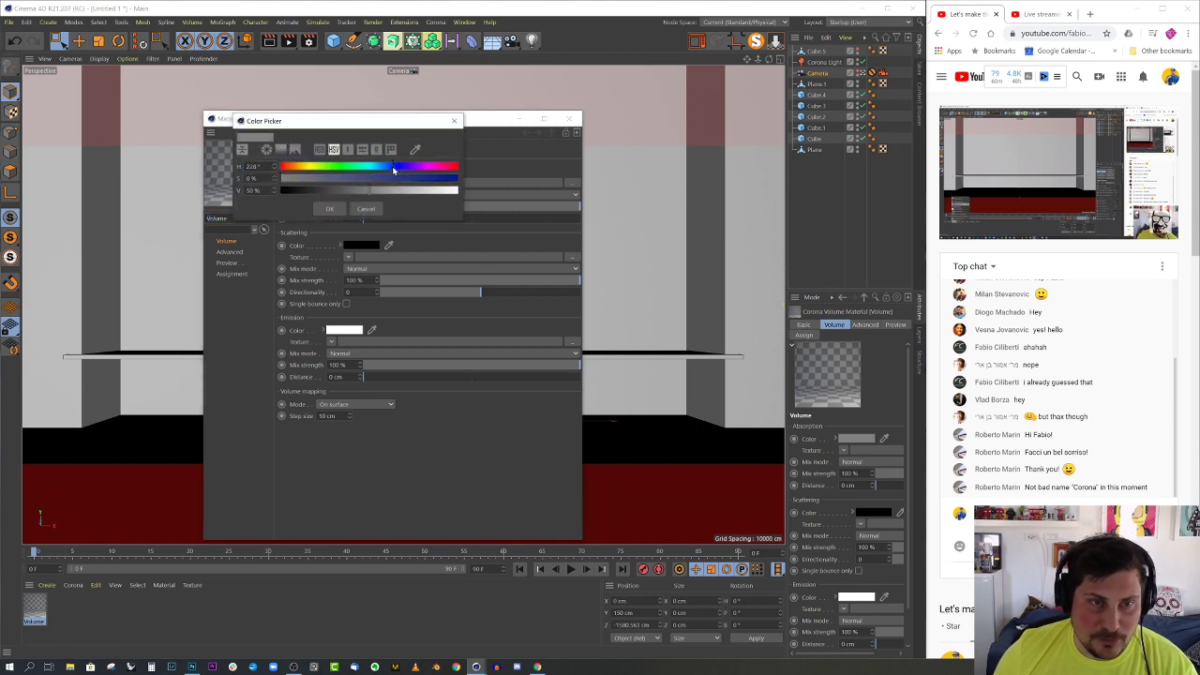
left_click_drag(393, 167, 445, 189)
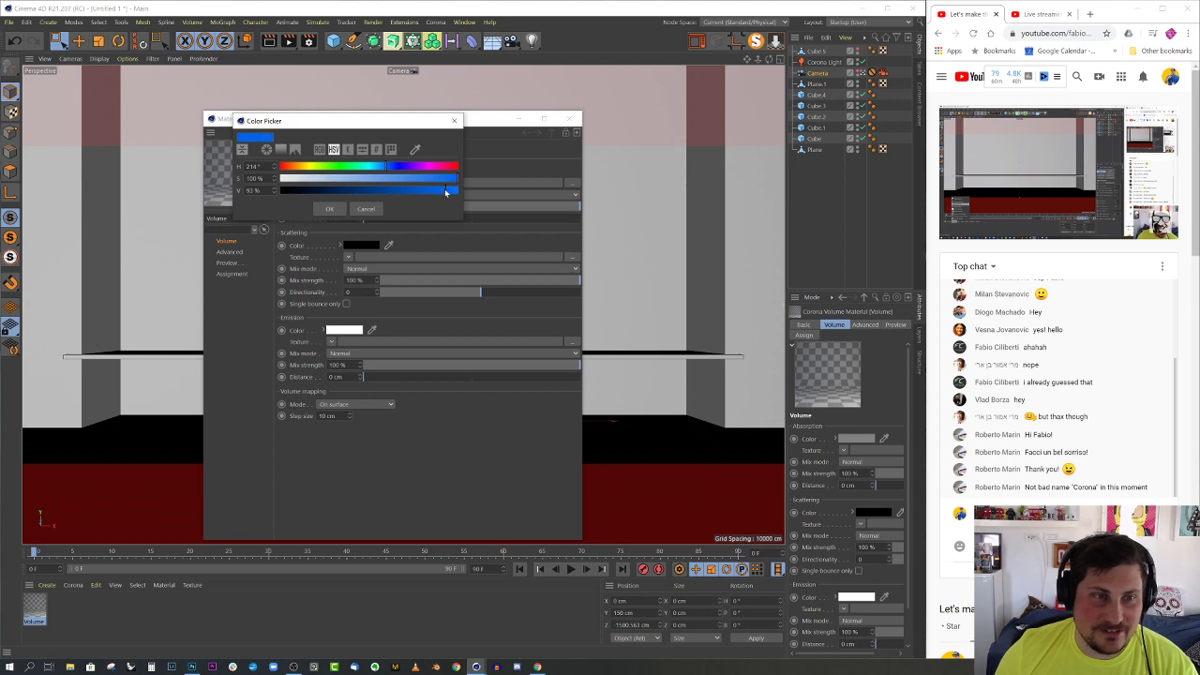
left_click(330, 208)
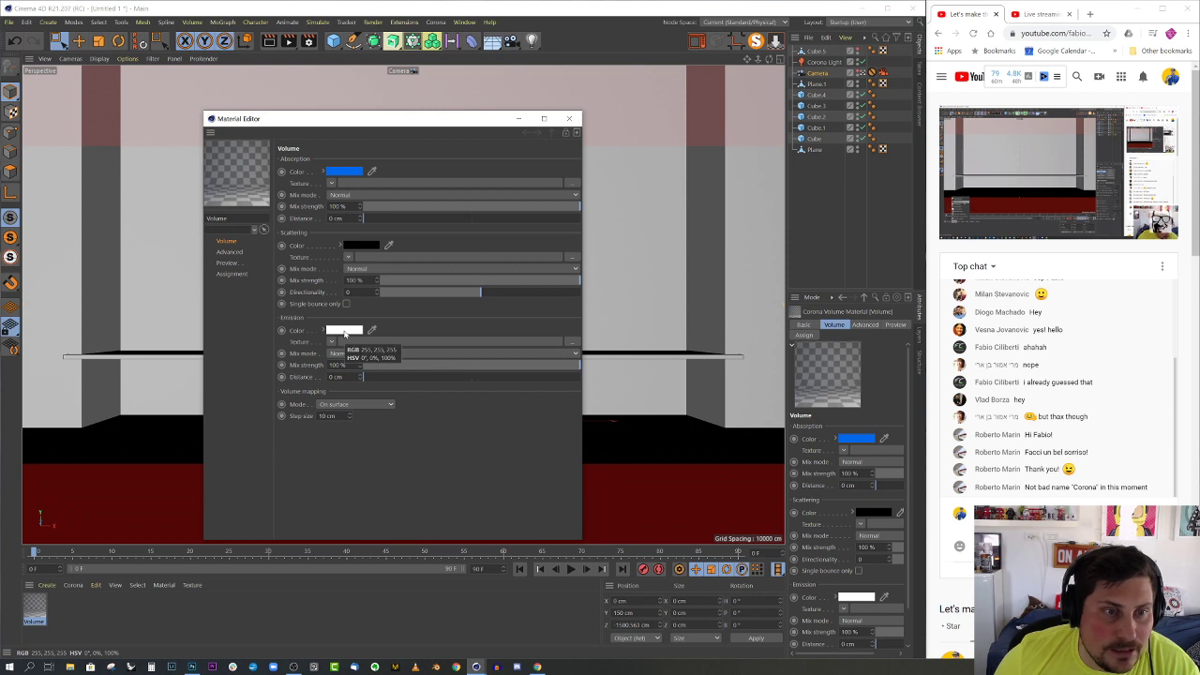
left_click(362, 246)
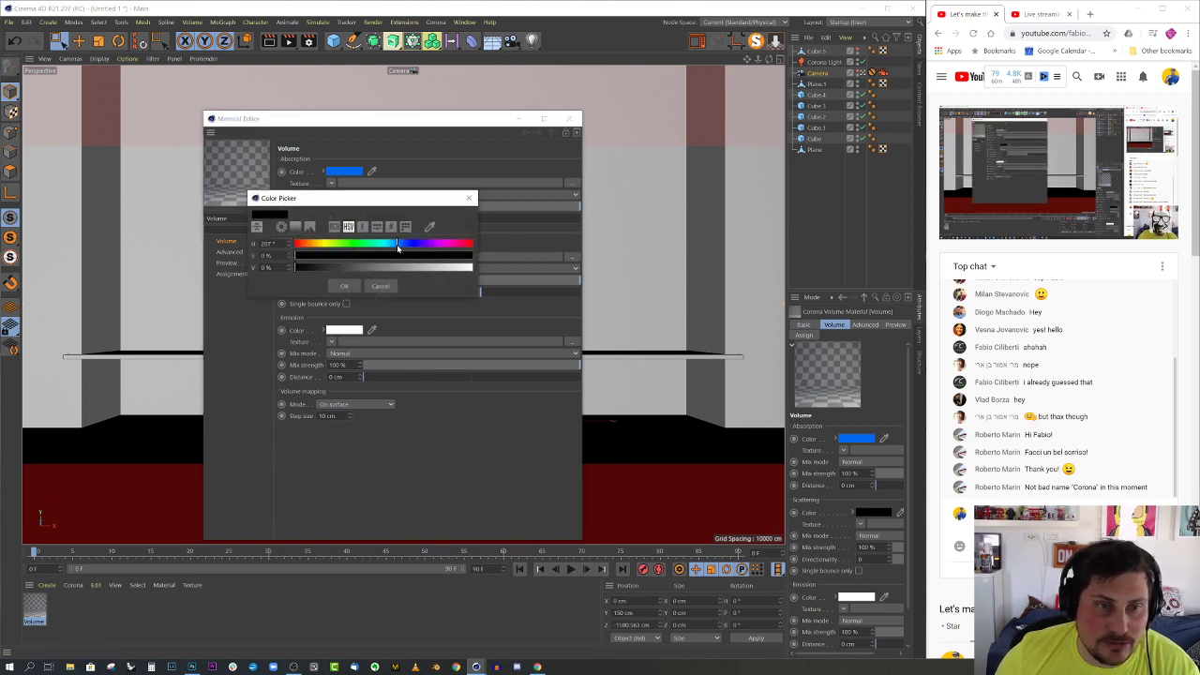
left_click_drag(397, 249, 481, 275)
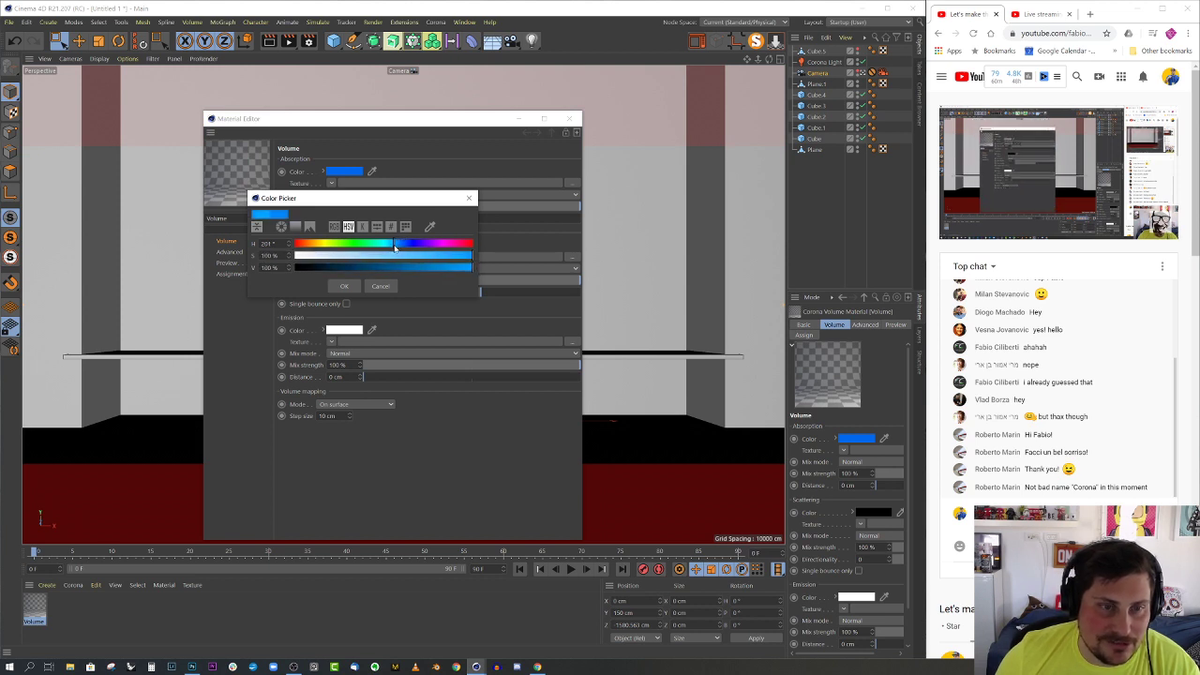
left_click(343, 286)
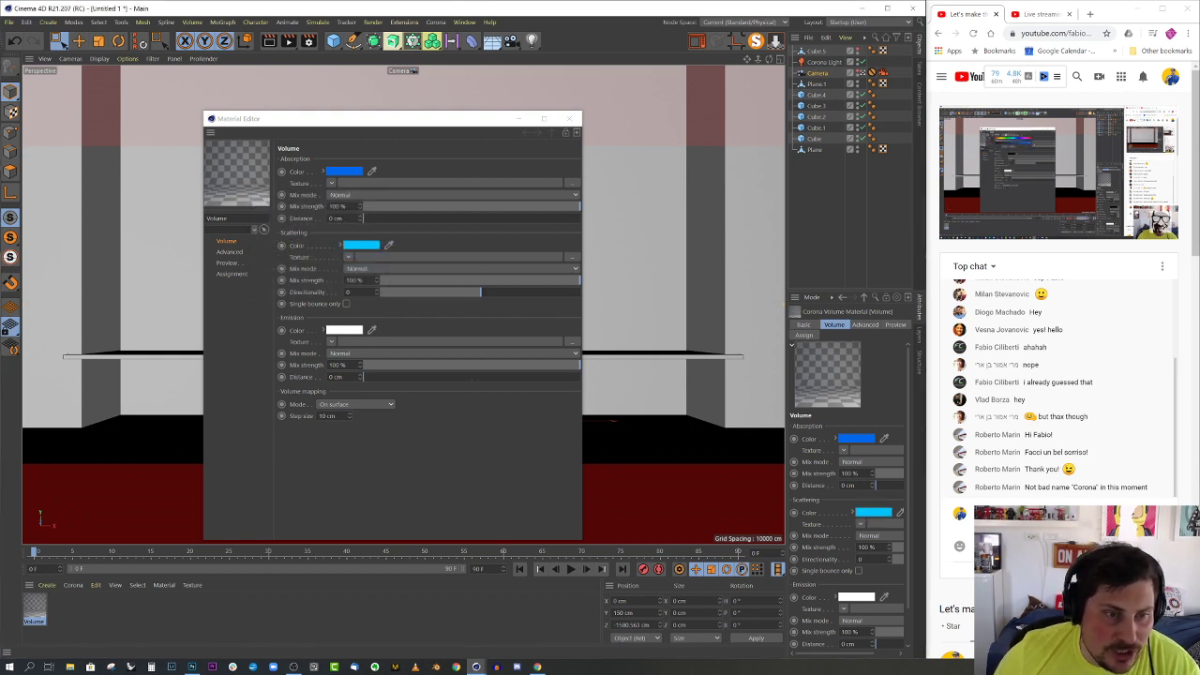
- Set the volume material's emission and absorption distances to 600 cm each and close the Material Editor
left_click(335, 376)
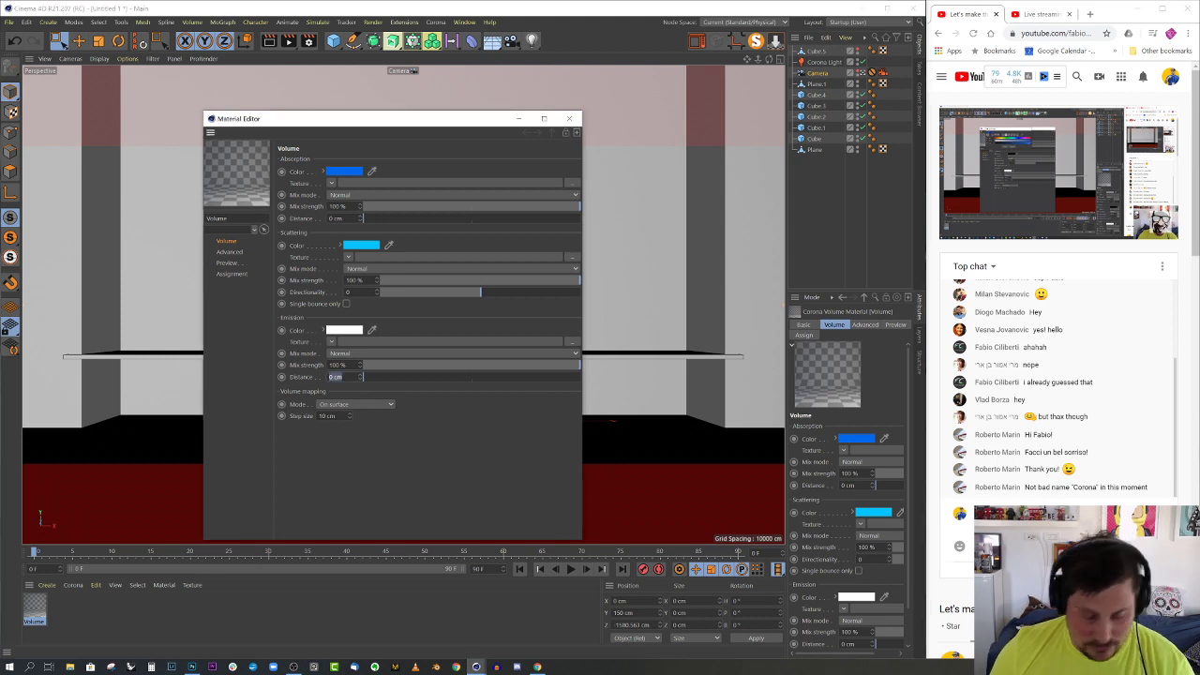
type("600")
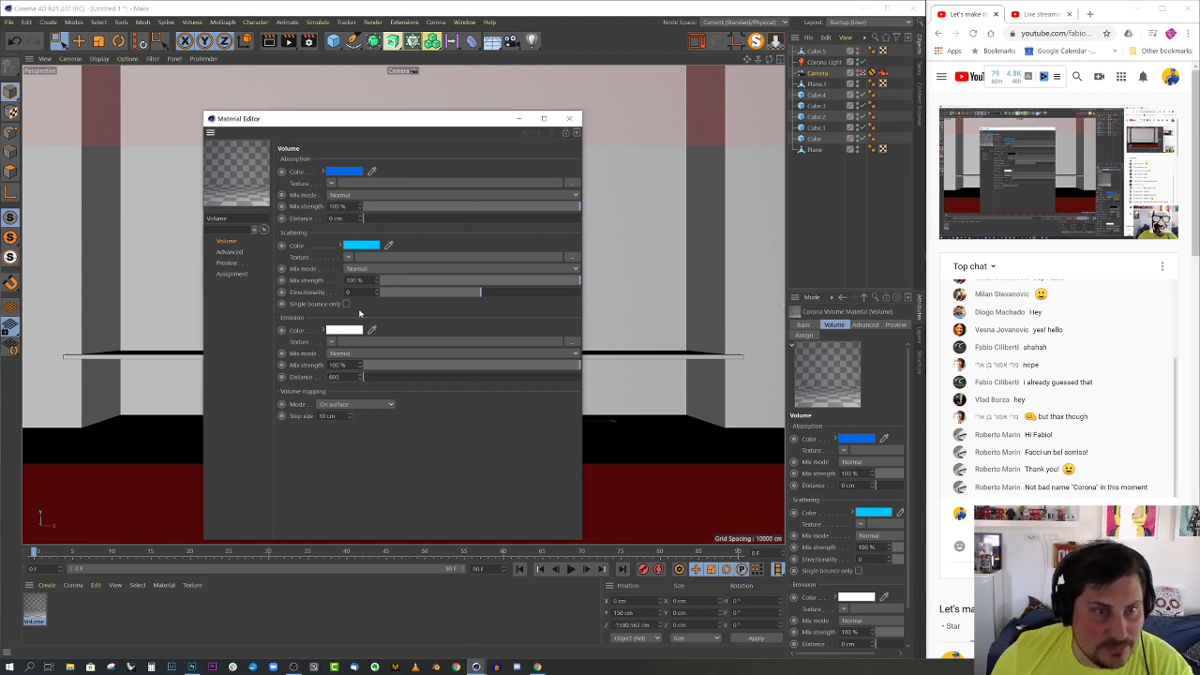
left_click(334, 217)
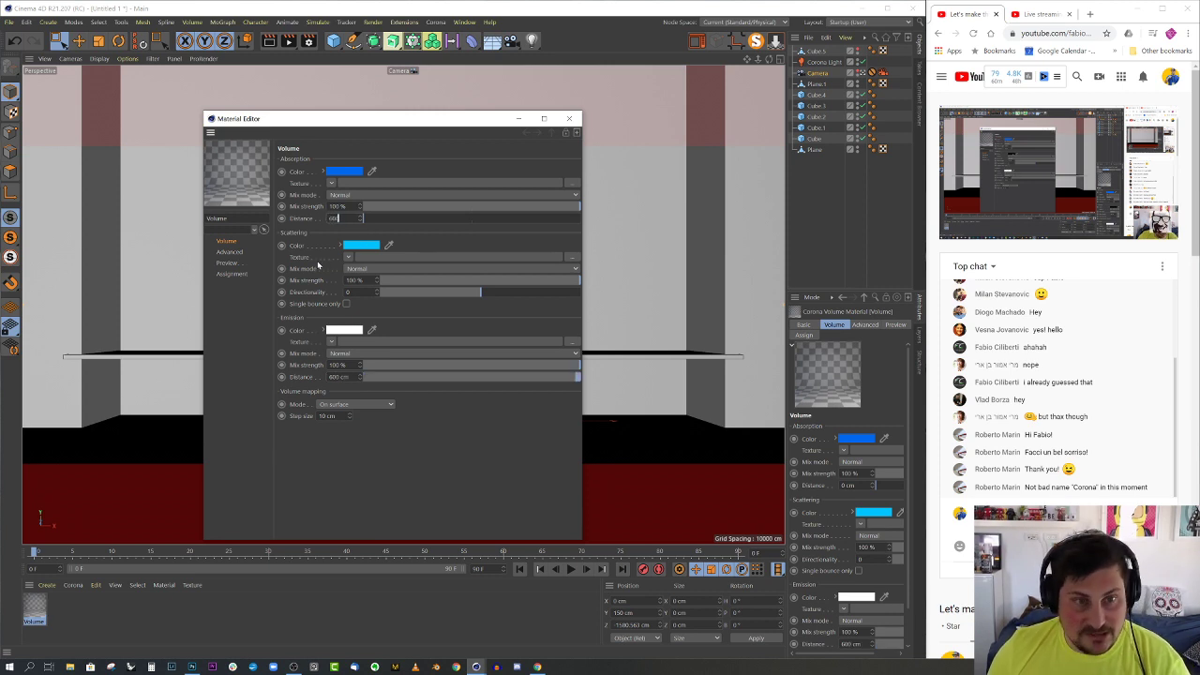
type("600")
key("Return")
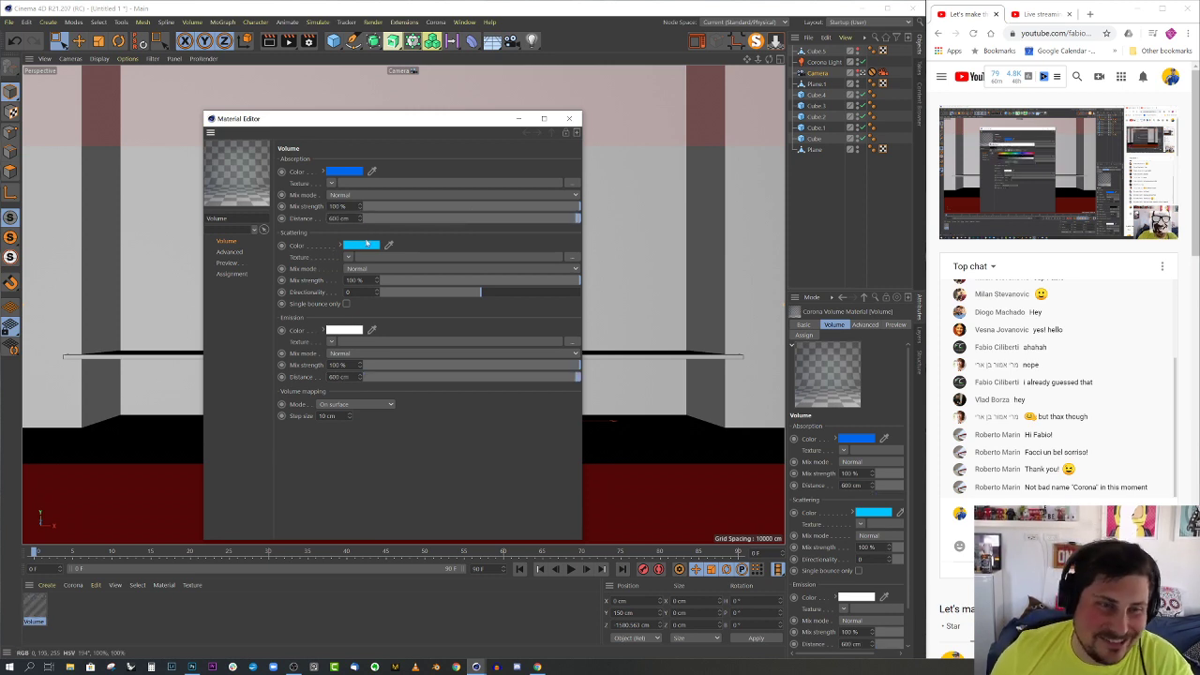
left_click(568, 119)
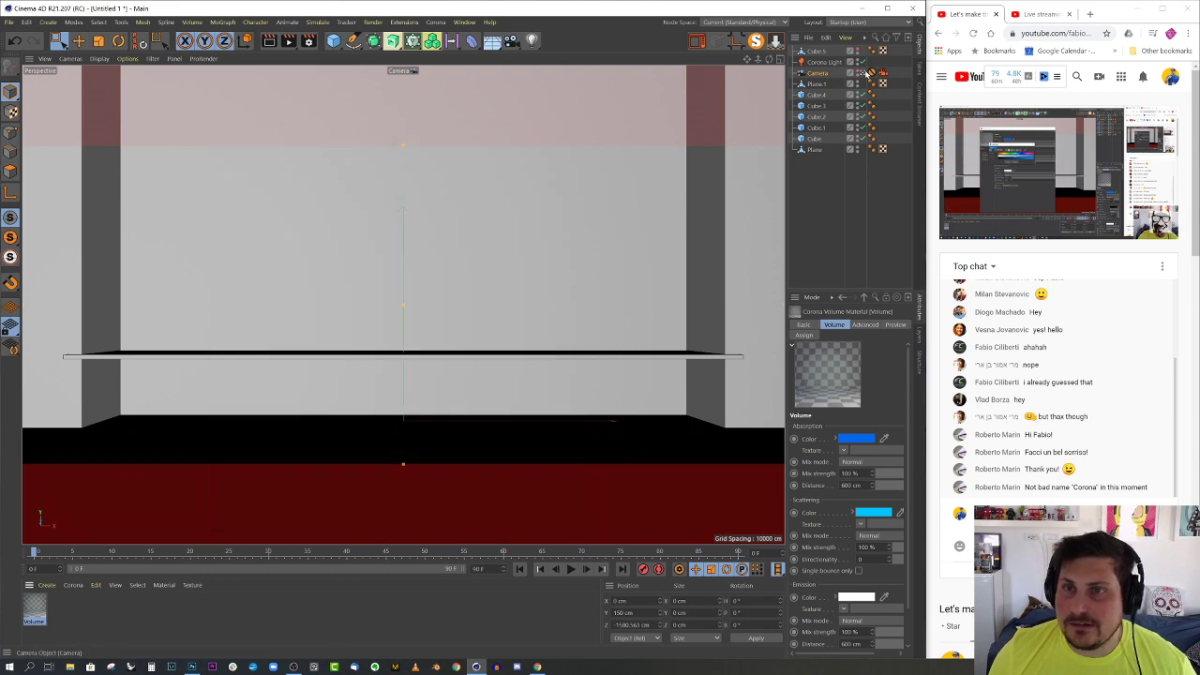
- Leave the scene camera view, add a cube and enlarge it to about 2797 × 2569 × 3537 cm
left_click(864, 73)
left_click_drag(612, 187, 375, 201, "alt")
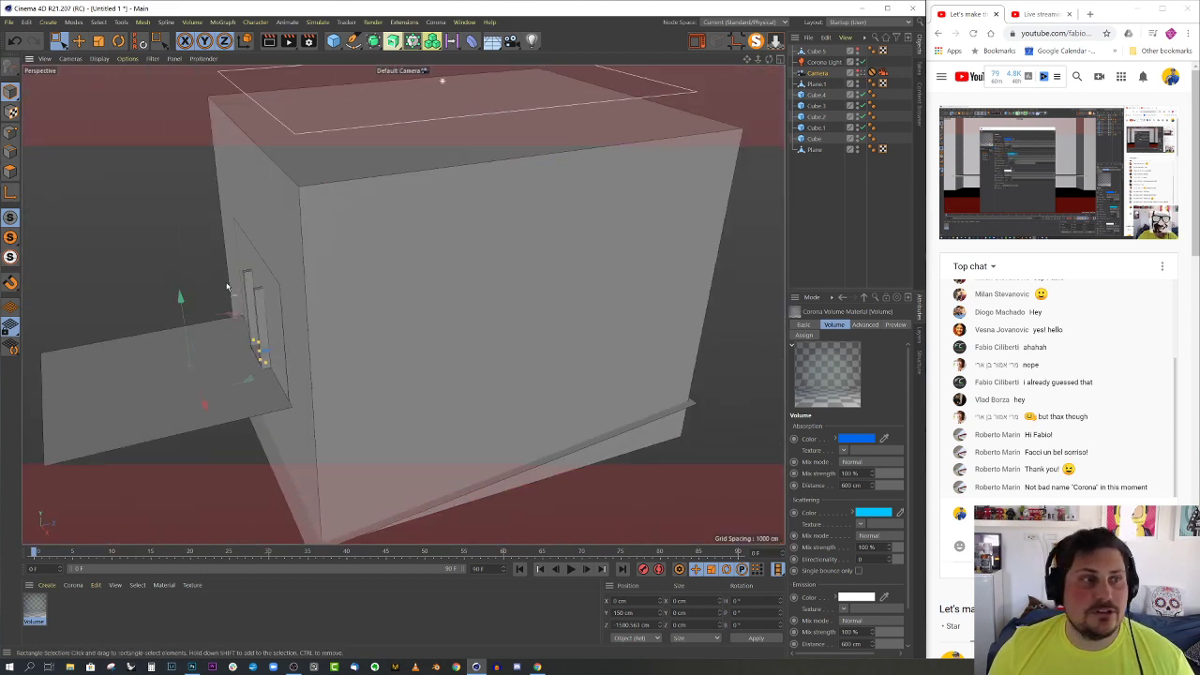
left_click(335, 43)
scroll(285, 240, "down", 2)
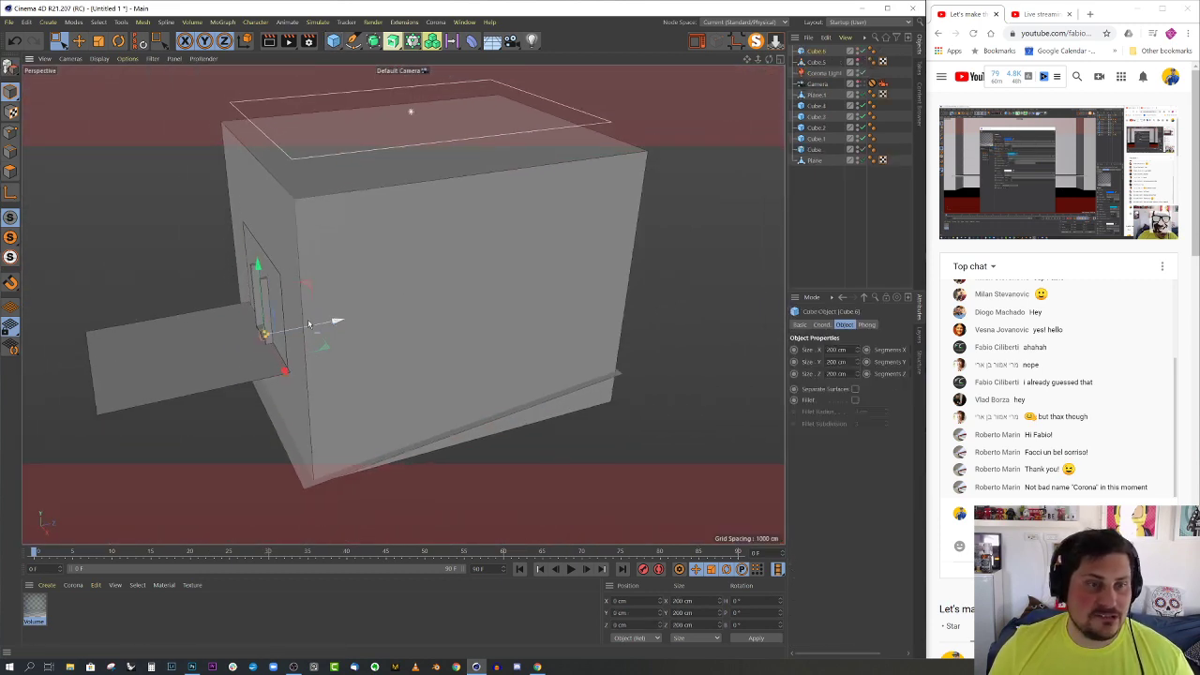
left_click_drag(267, 335, 263, 345)
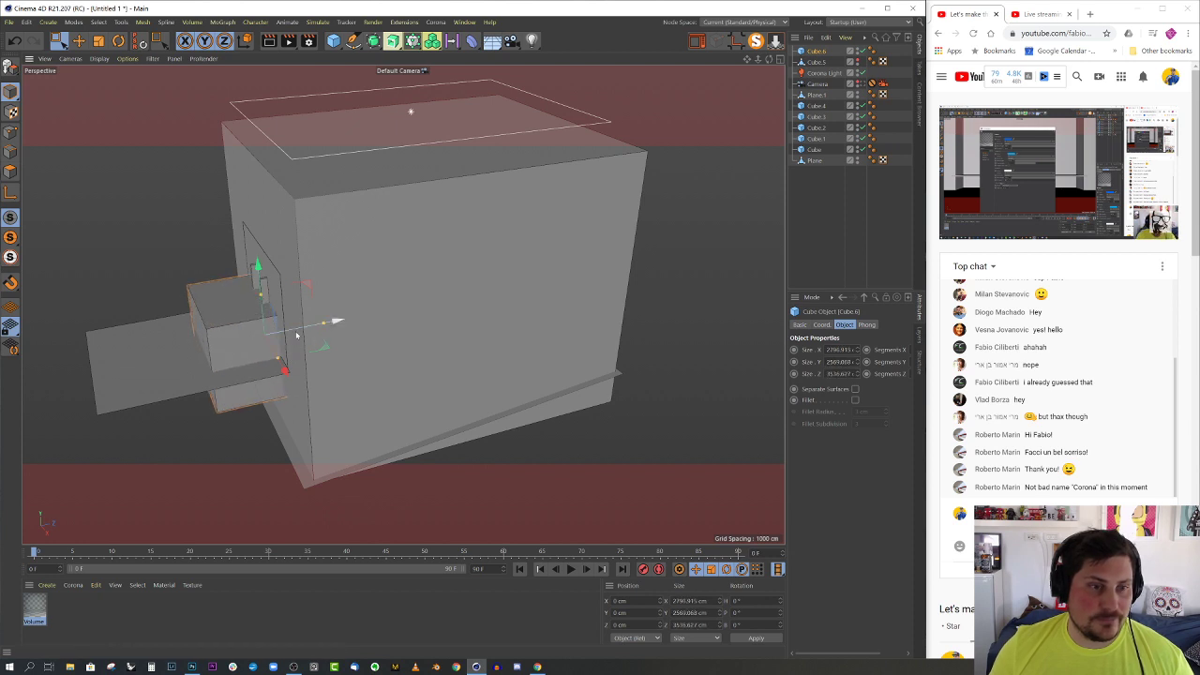
- Move the new cube inside the huge block, to about Y 2348 cm and Z 5948 cm
left_click_drag(328, 323, 441, 321)
middle_click(442, 328)
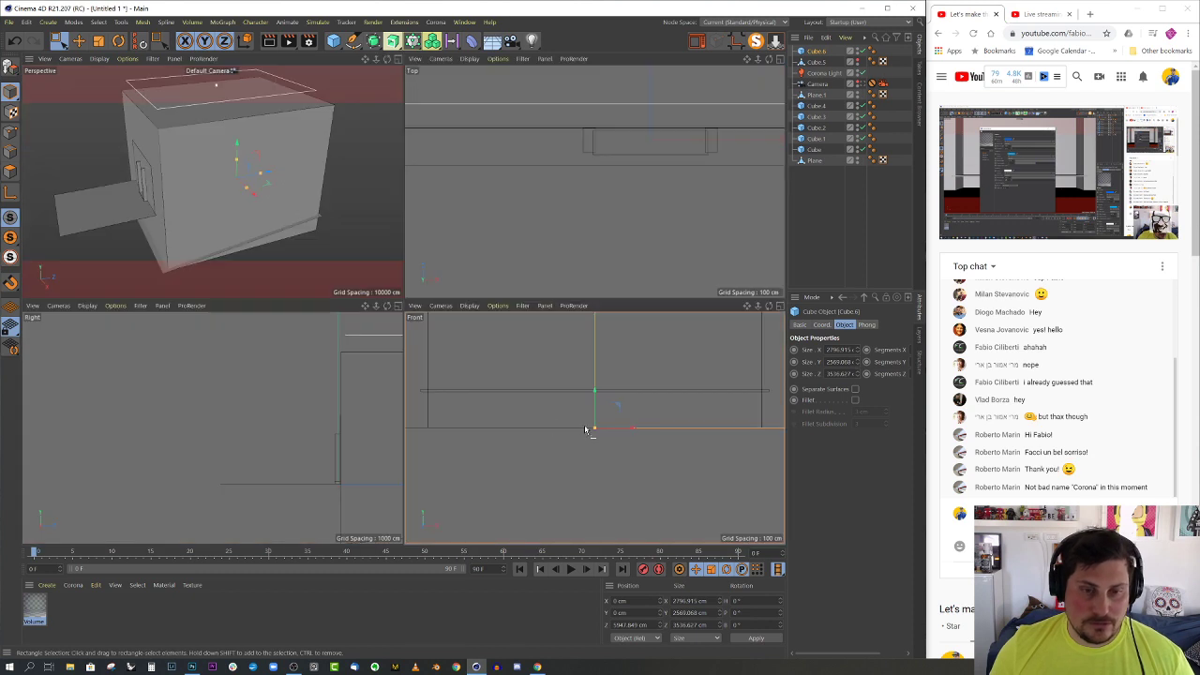
middle_click(589, 431)
scroll(536, 452, "down", 4)
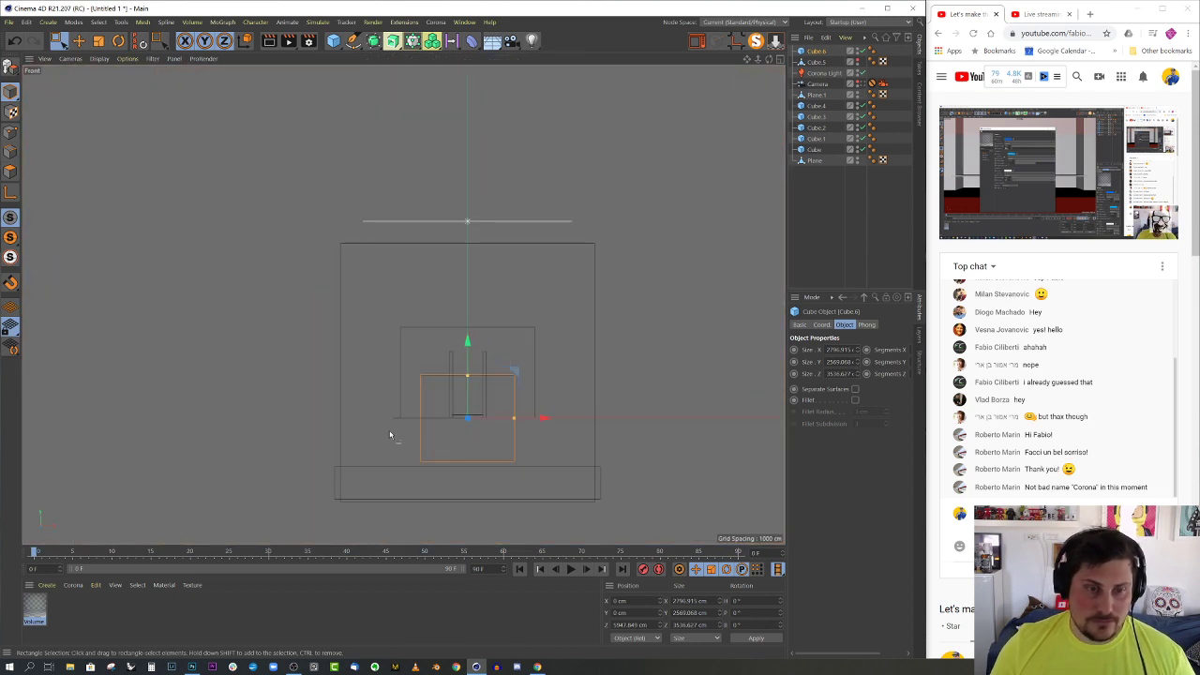
middle_click(390, 434)
middle_click(260, 415)
scroll(278, 396, "up", 4)
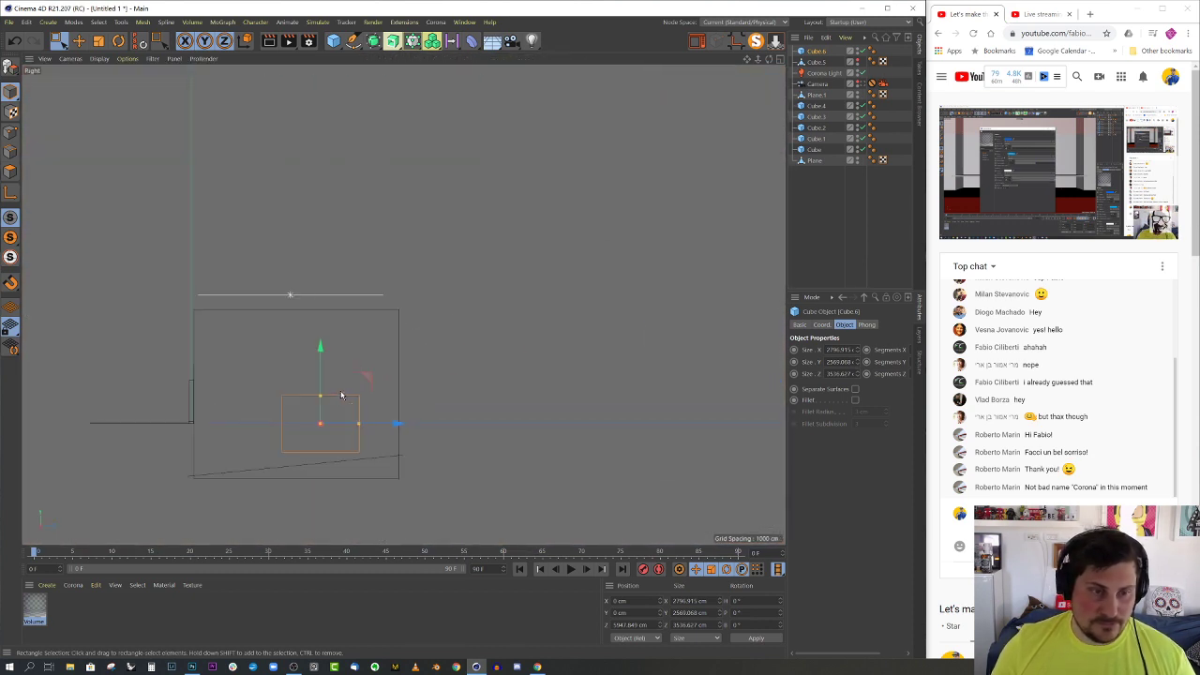
middle_click(225, 328)
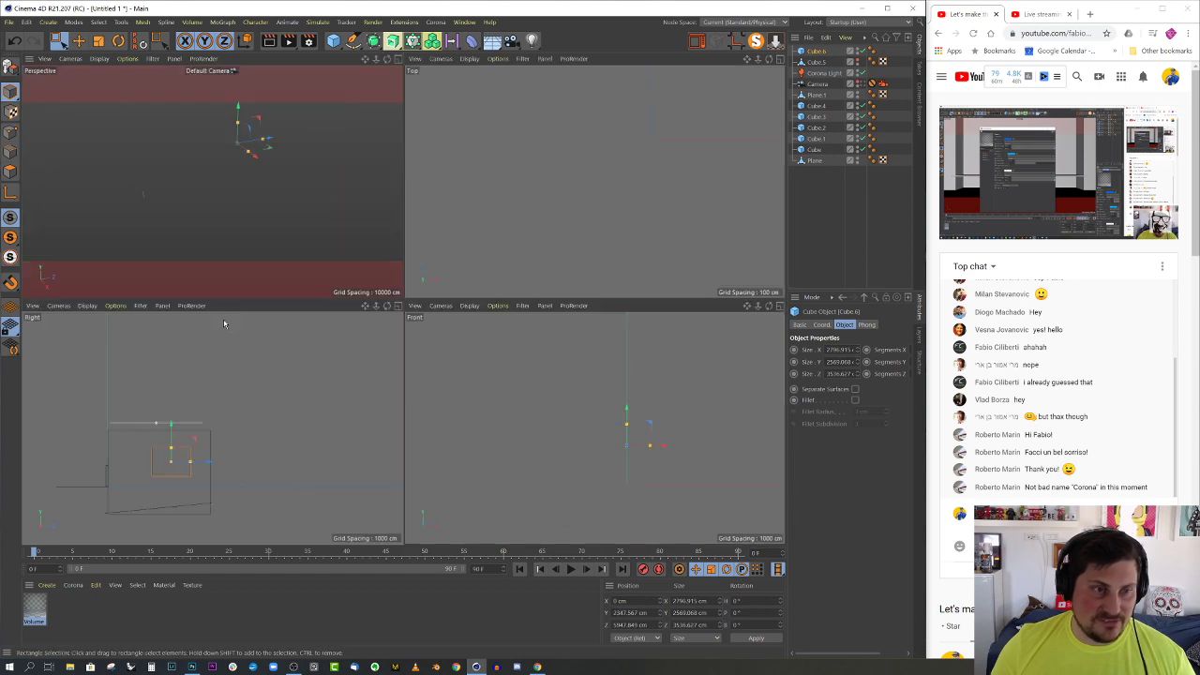
scroll(241, 222, "up", 5)
middle_click(241, 222)
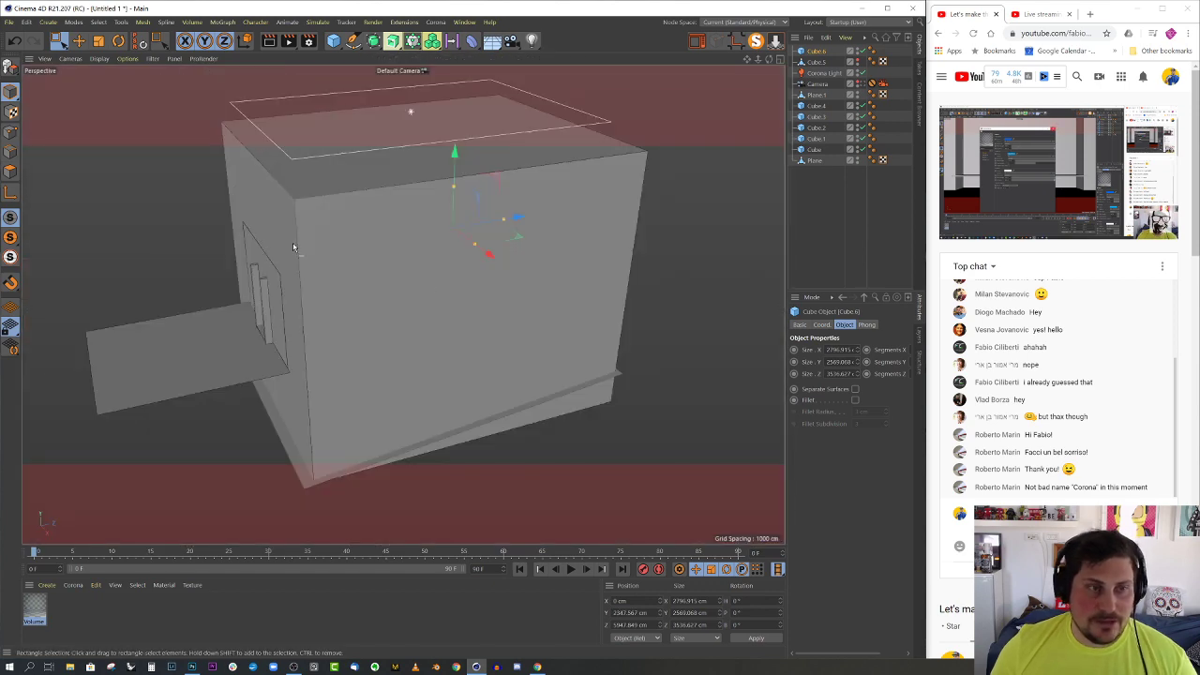
- Look through the scene camera and test-render it in the Corona frame buffer, closing the render window after checking the image
left_click(871, 83)
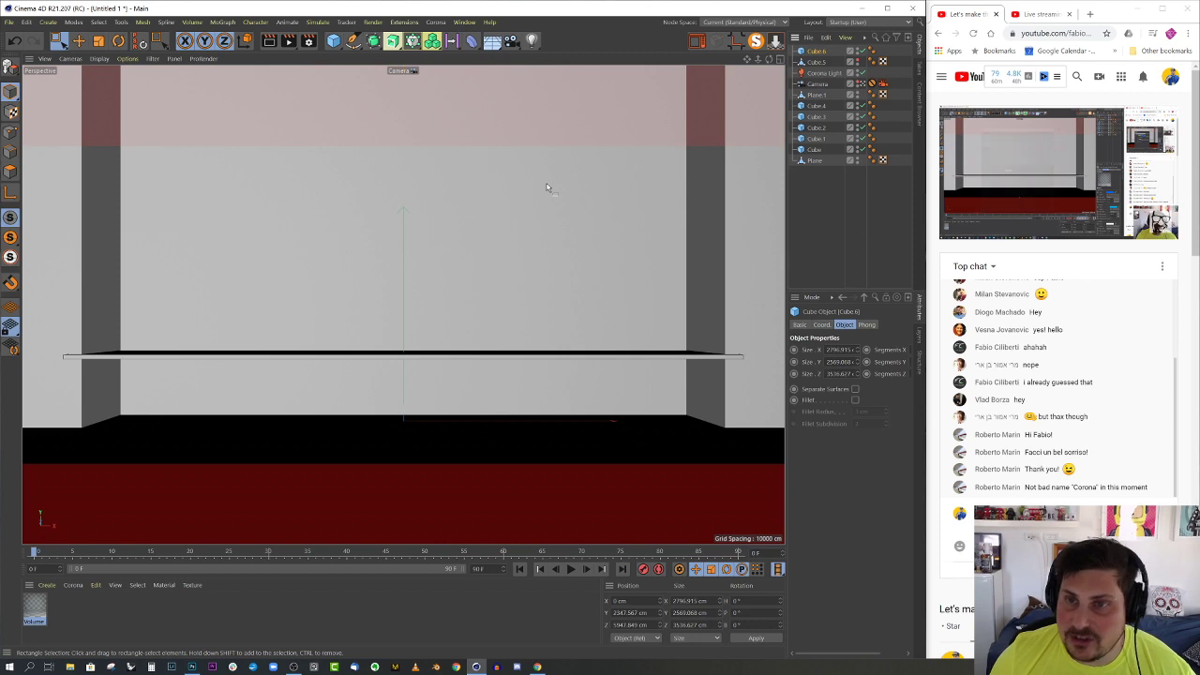
left_click(697, 40)
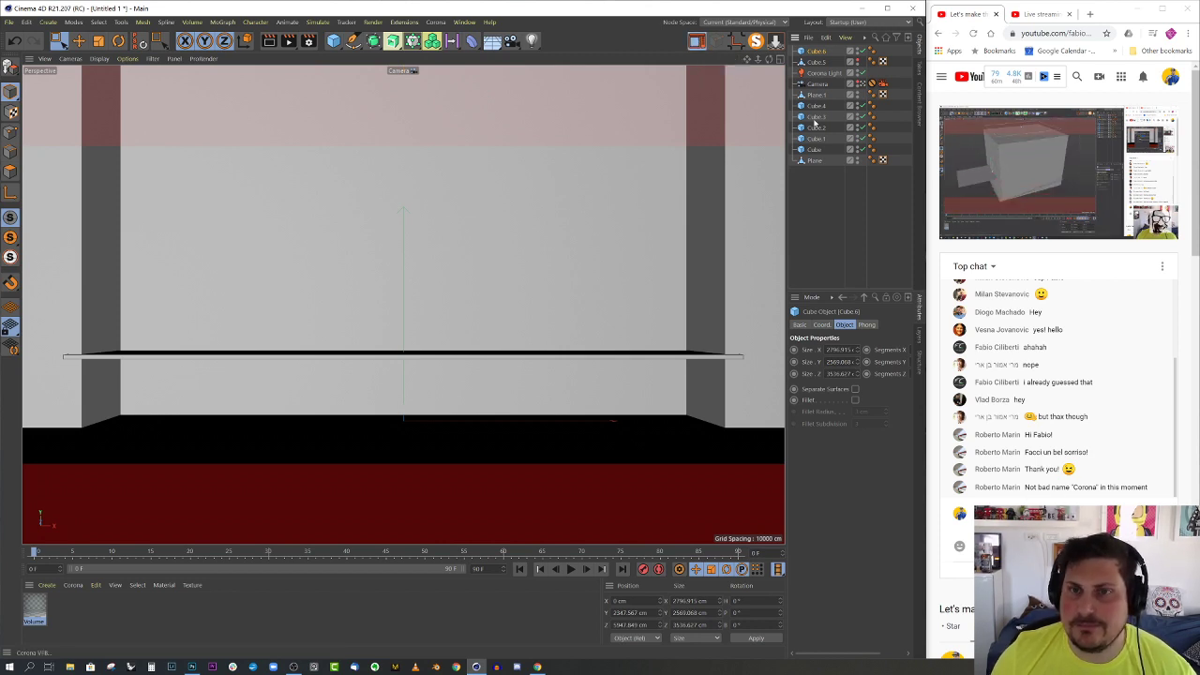
left_click(709, 175)
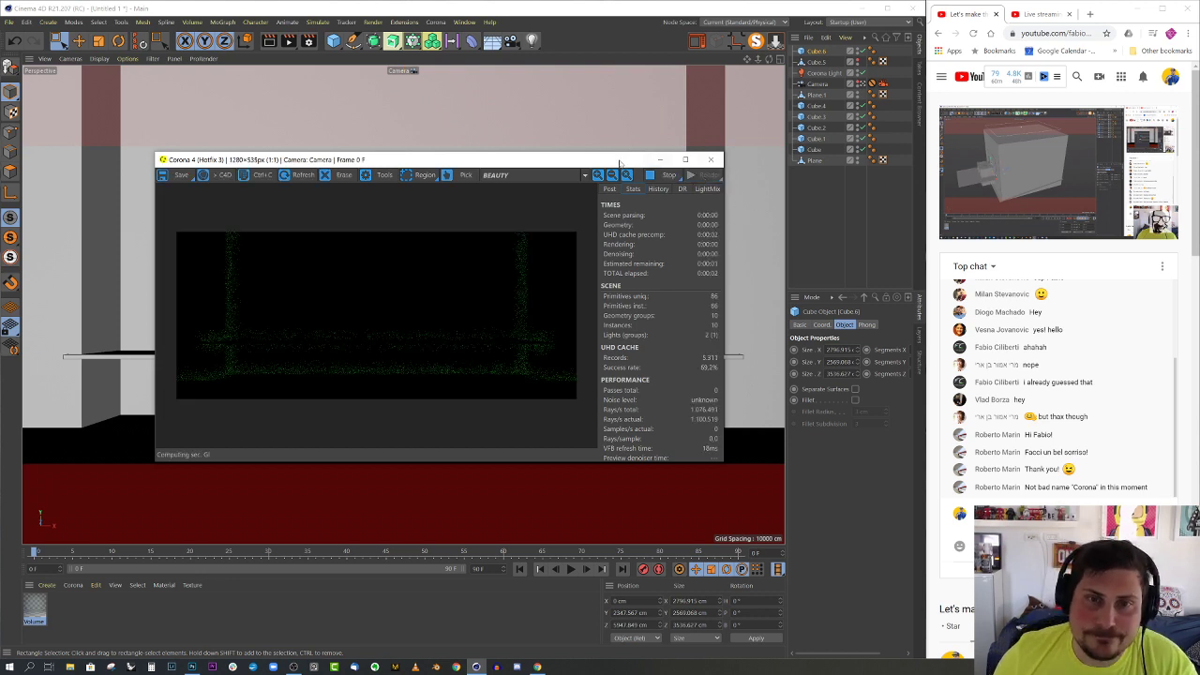
left_click_drag(620, 162, 698, 155)
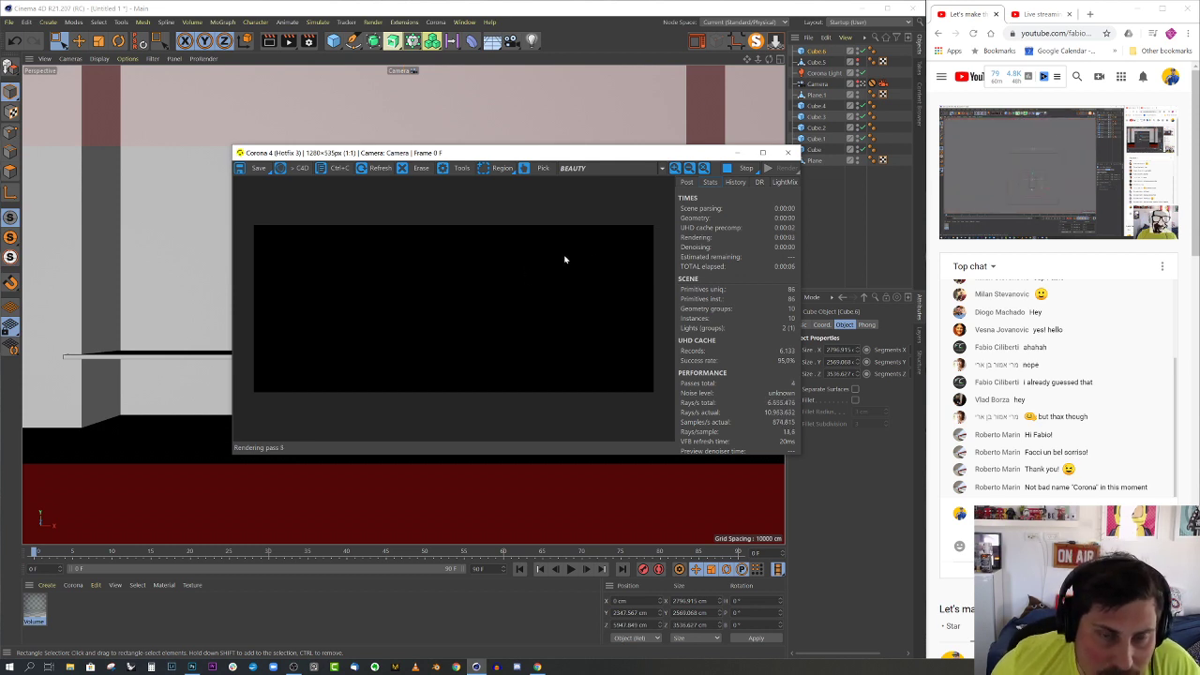
left_click(788, 153)
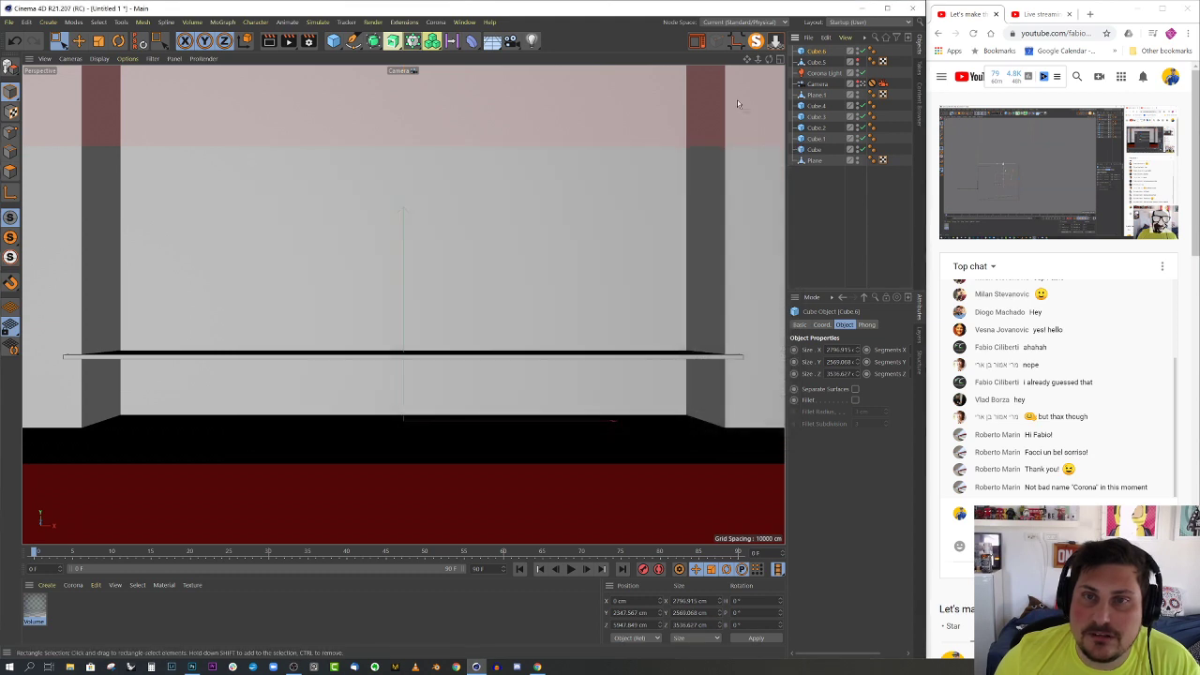
left_click(697, 43)
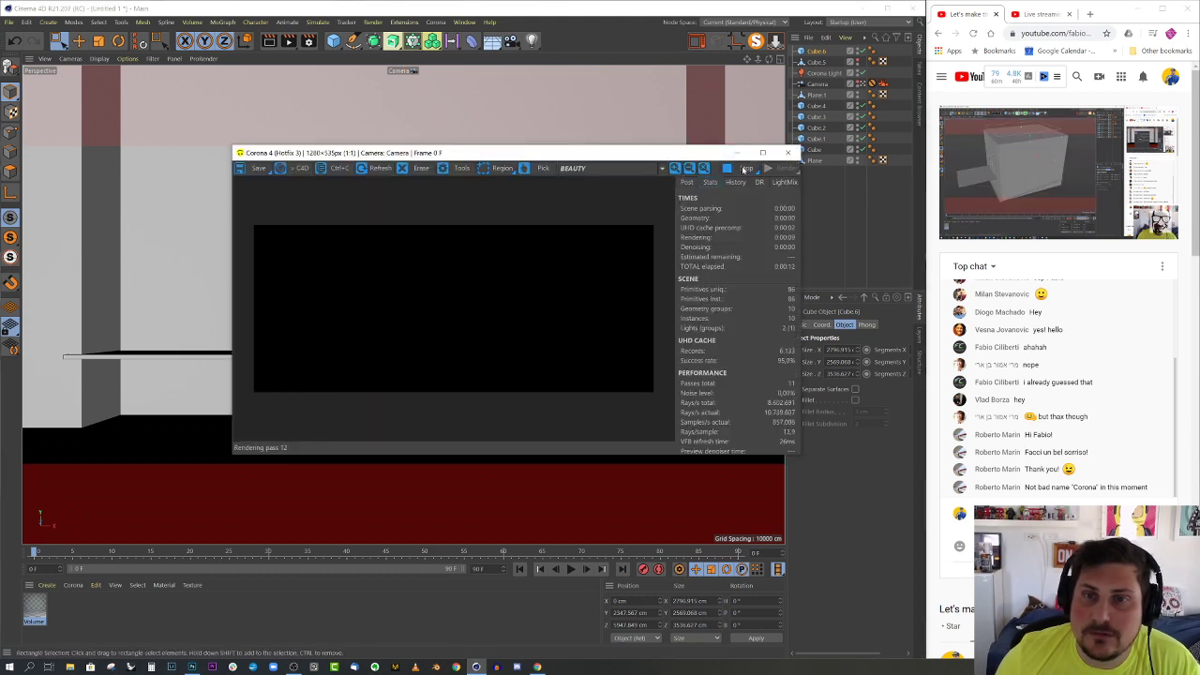
left_click(786, 155)
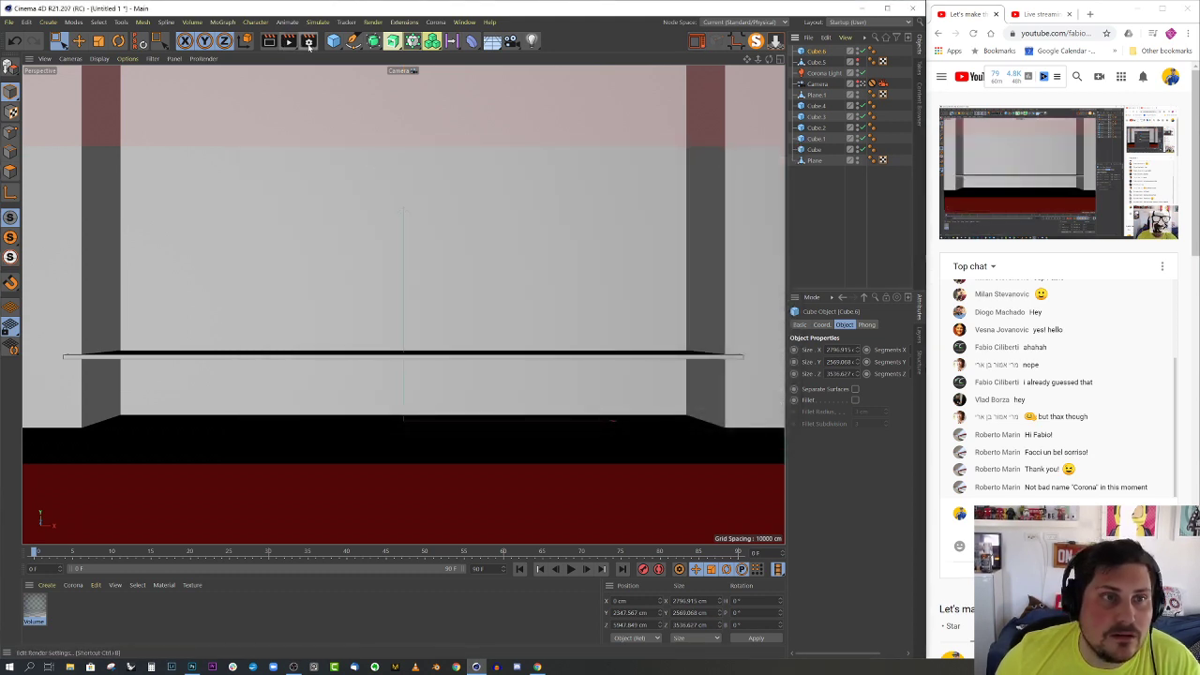
- Set the volume material's absorption and emission distances to 1000 cm each, close the editor and test-render the camera view
double_click(35, 608)
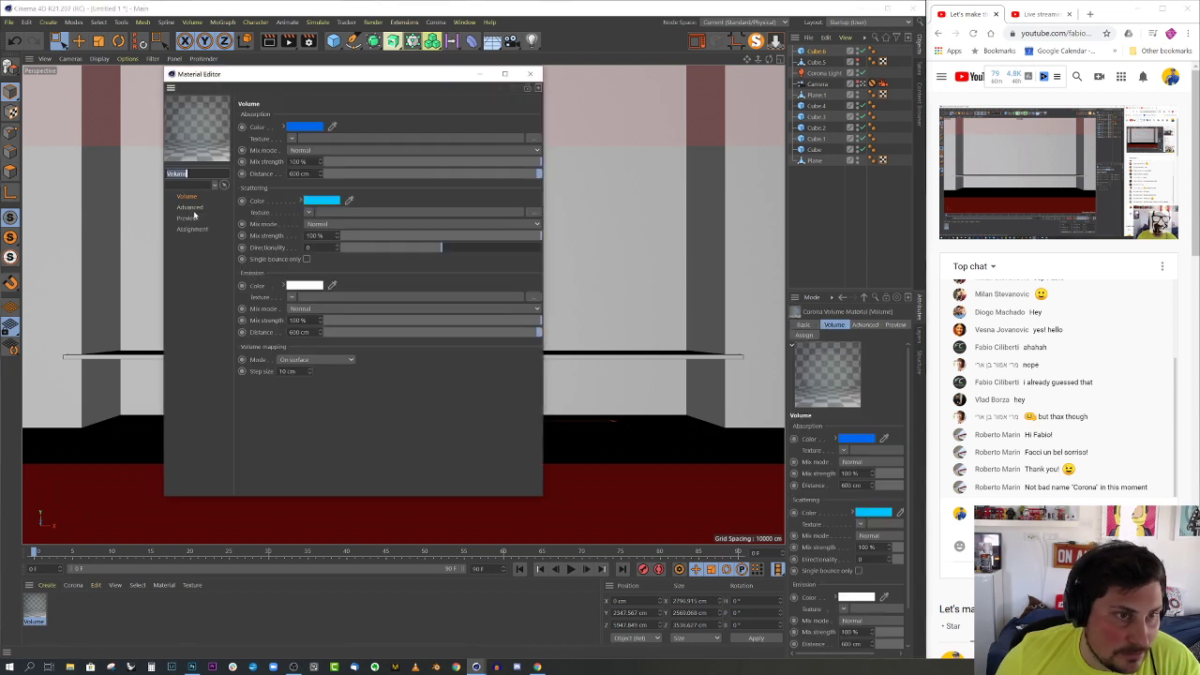
double_click(301, 174)
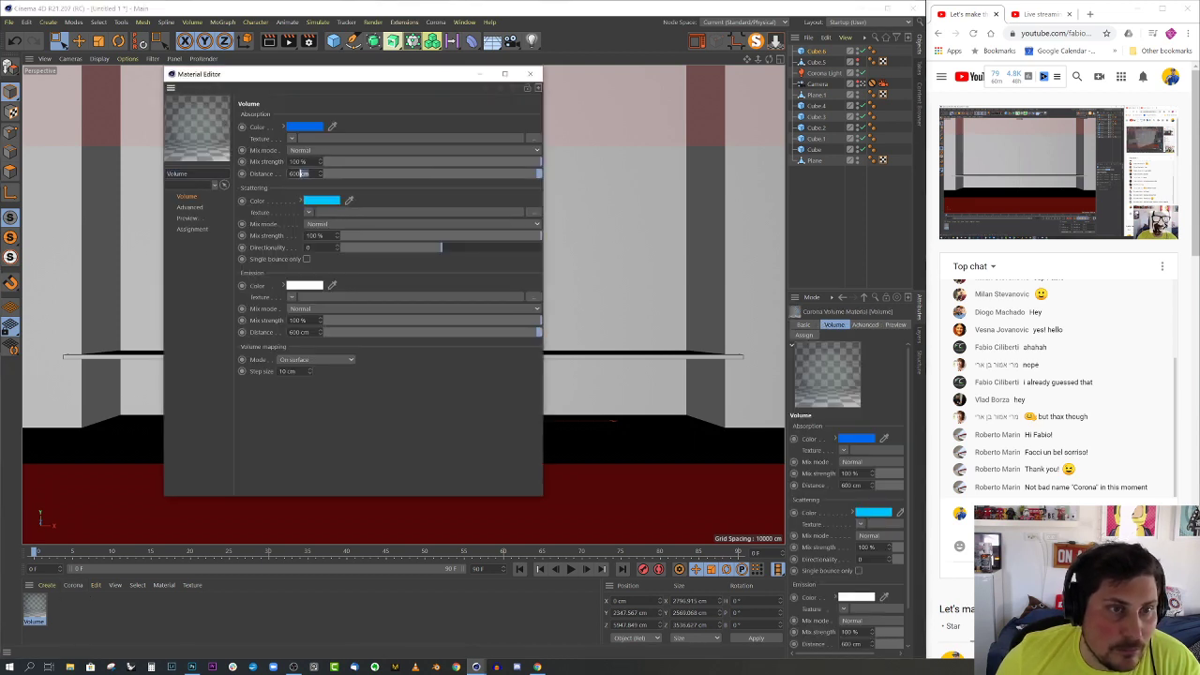
type("60")
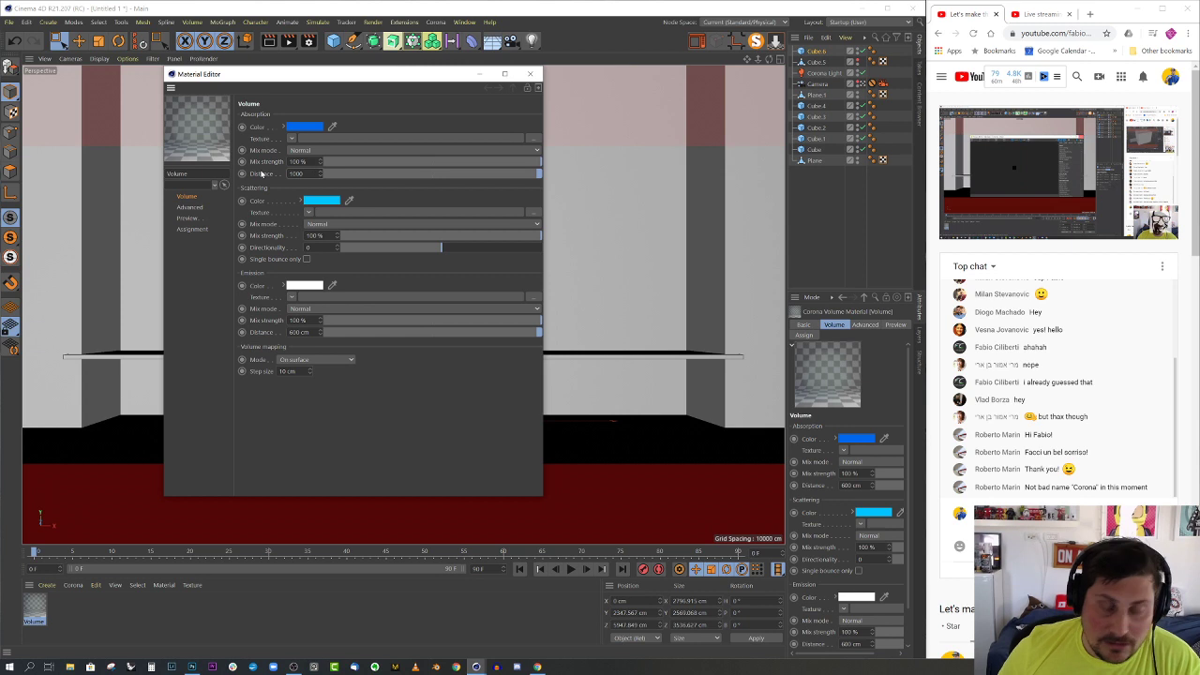
key("Return")
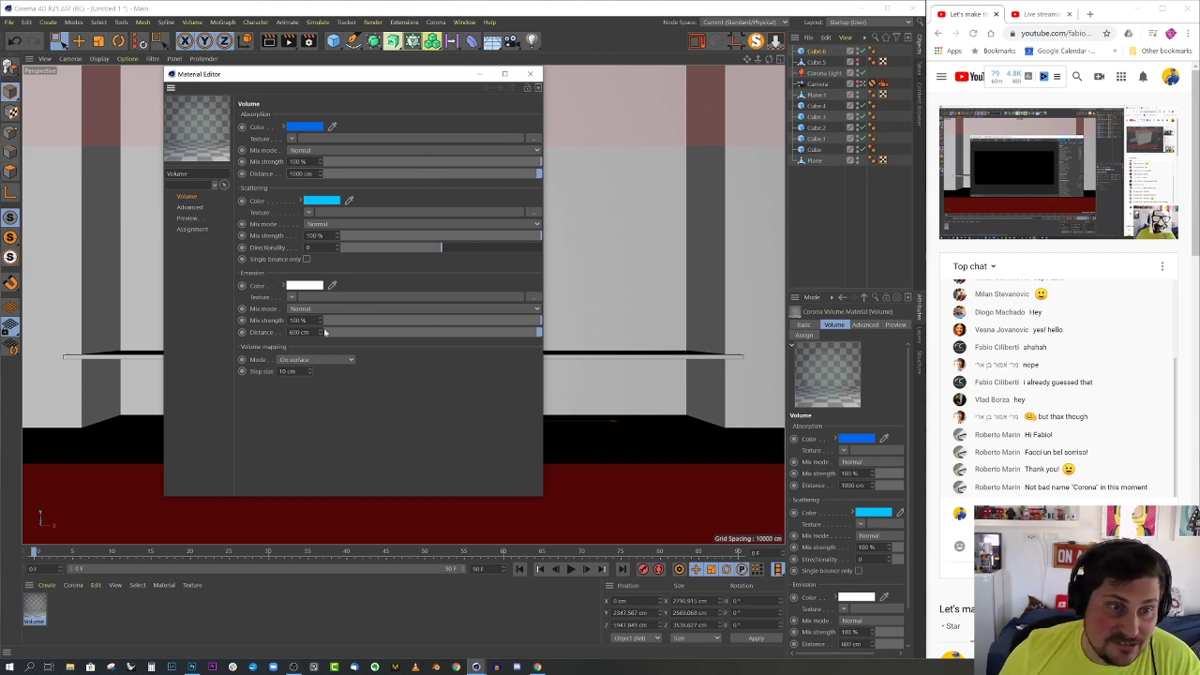
left_click(300, 332)
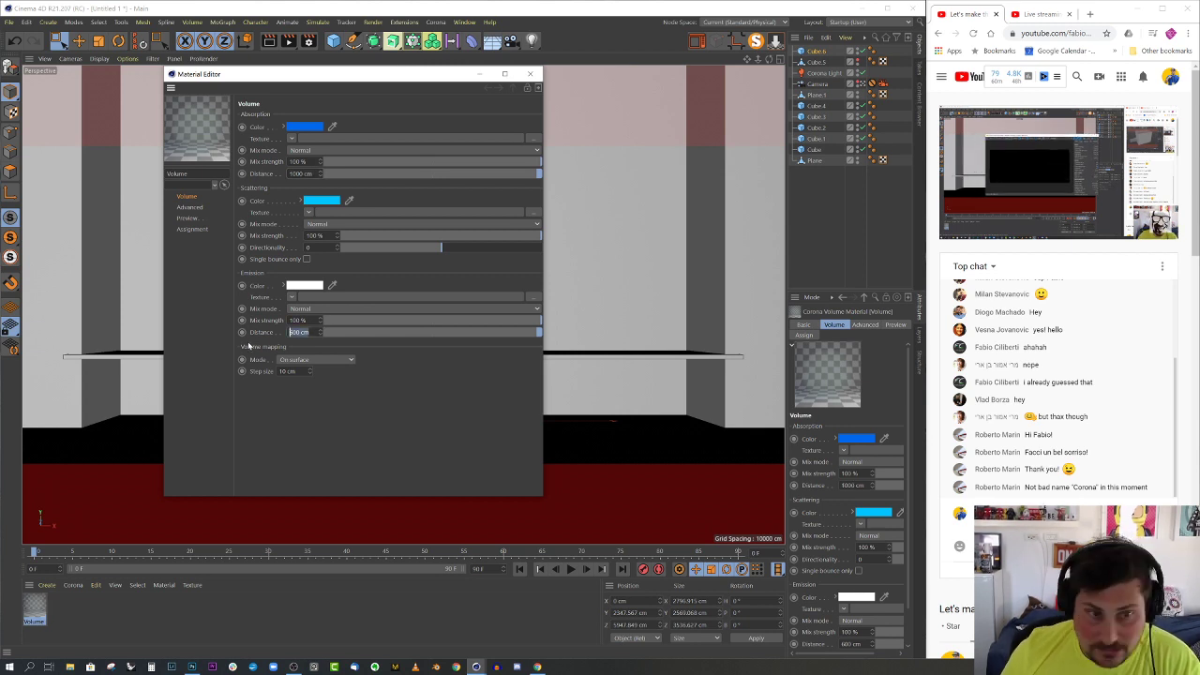
type("1000")
key("Return")
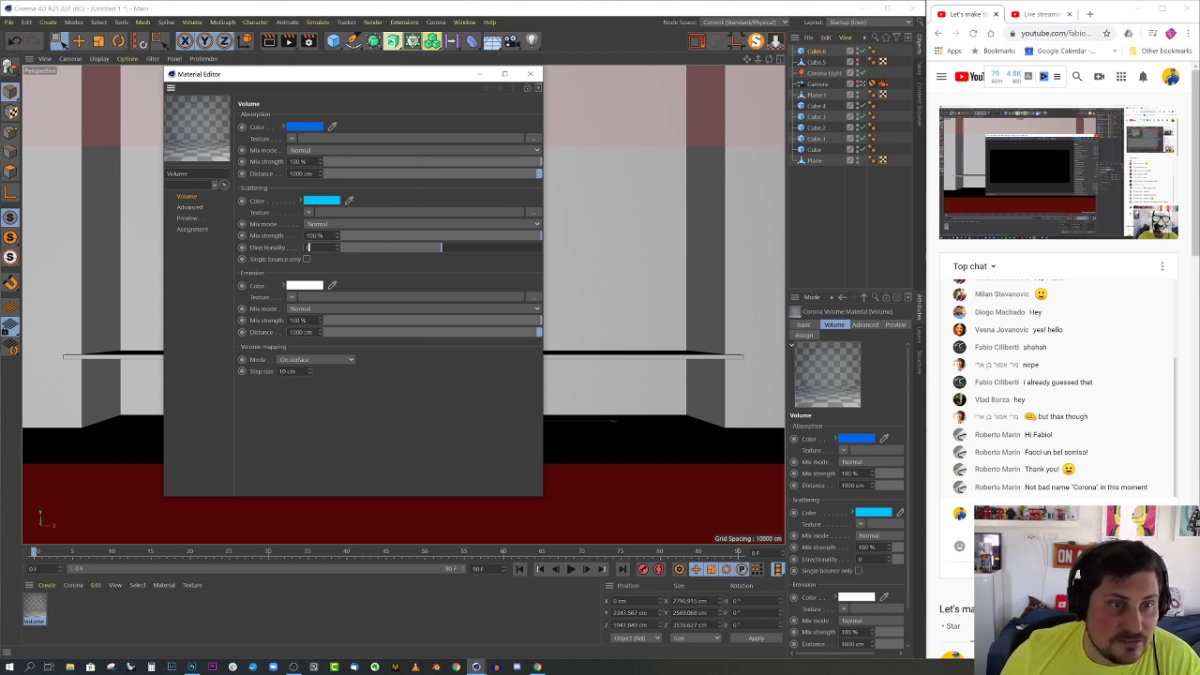
left_click(529, 73)
left_click(696, 42)
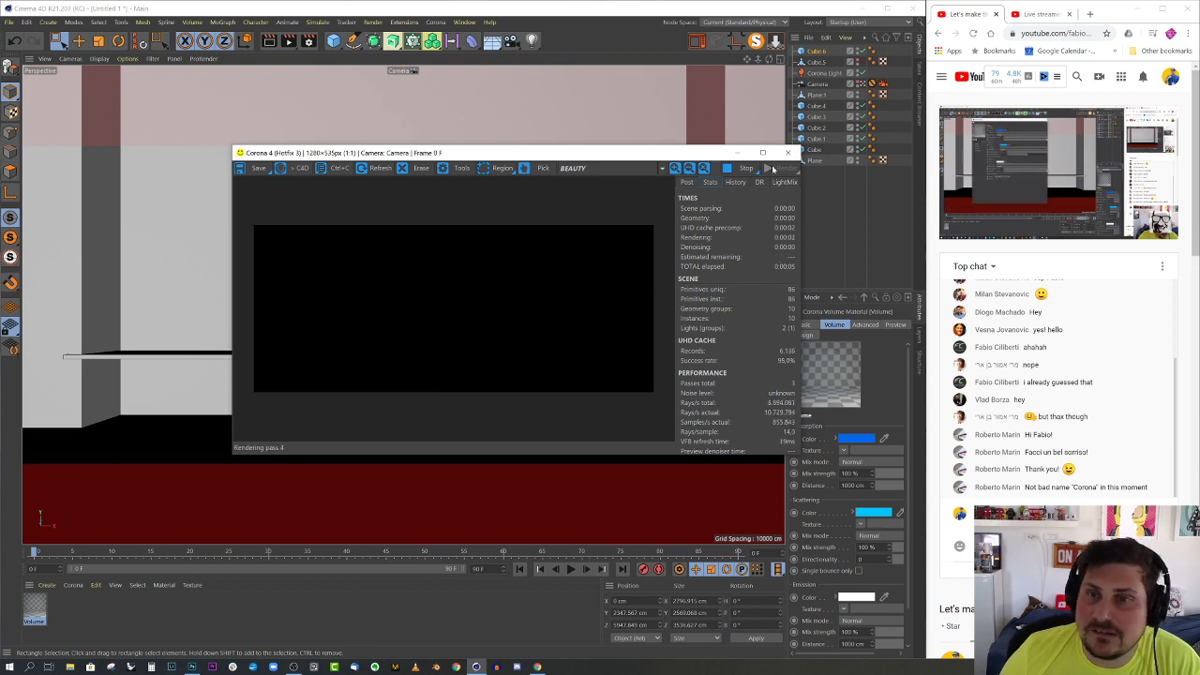
left_click(787, 152)
- Set the Corona Light's intensity to 100 and test-render the camera view again
left_click(819, 73)
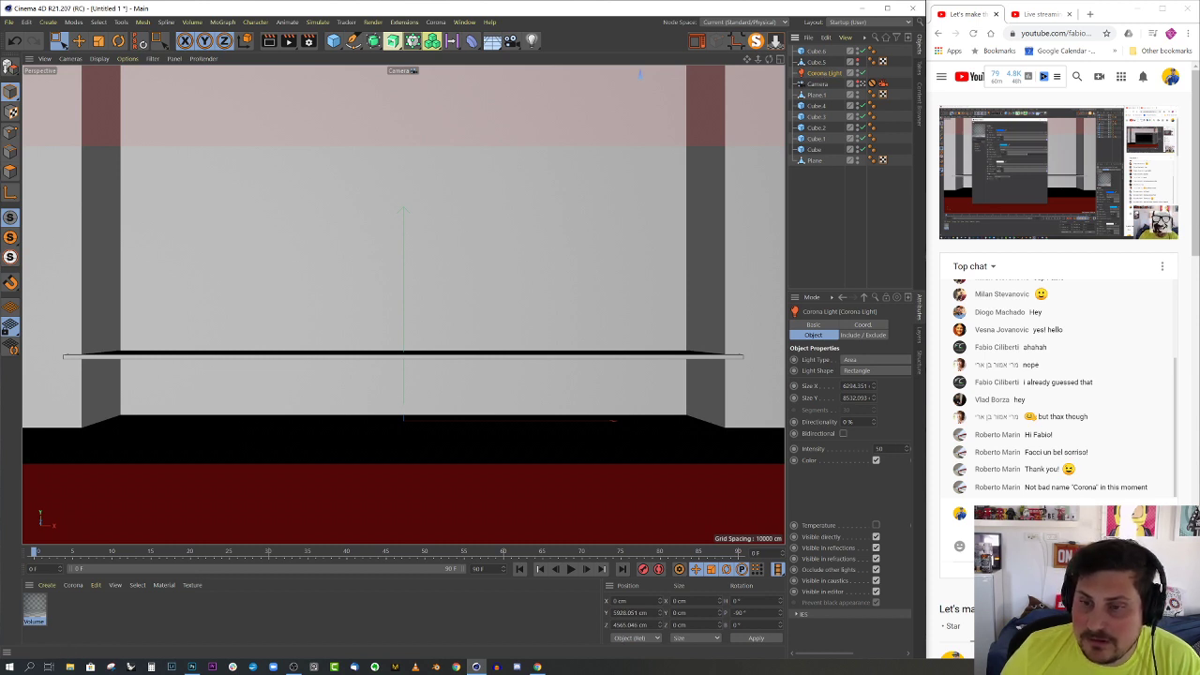
type("0")
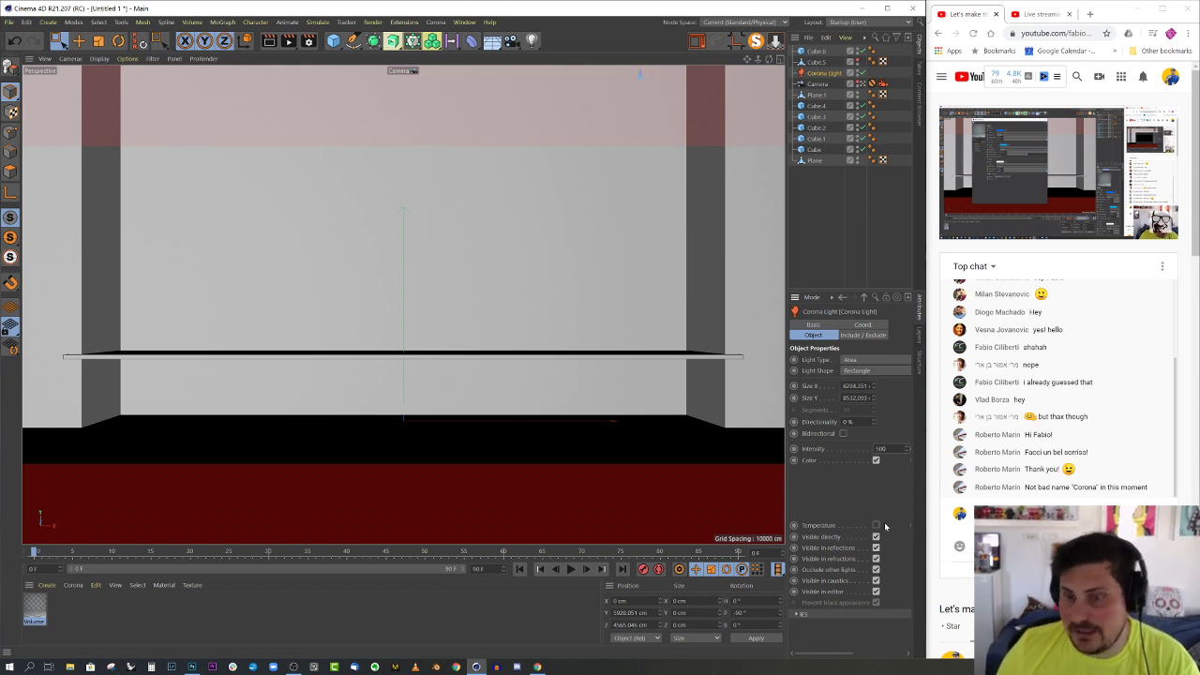
left_click(852, 422)
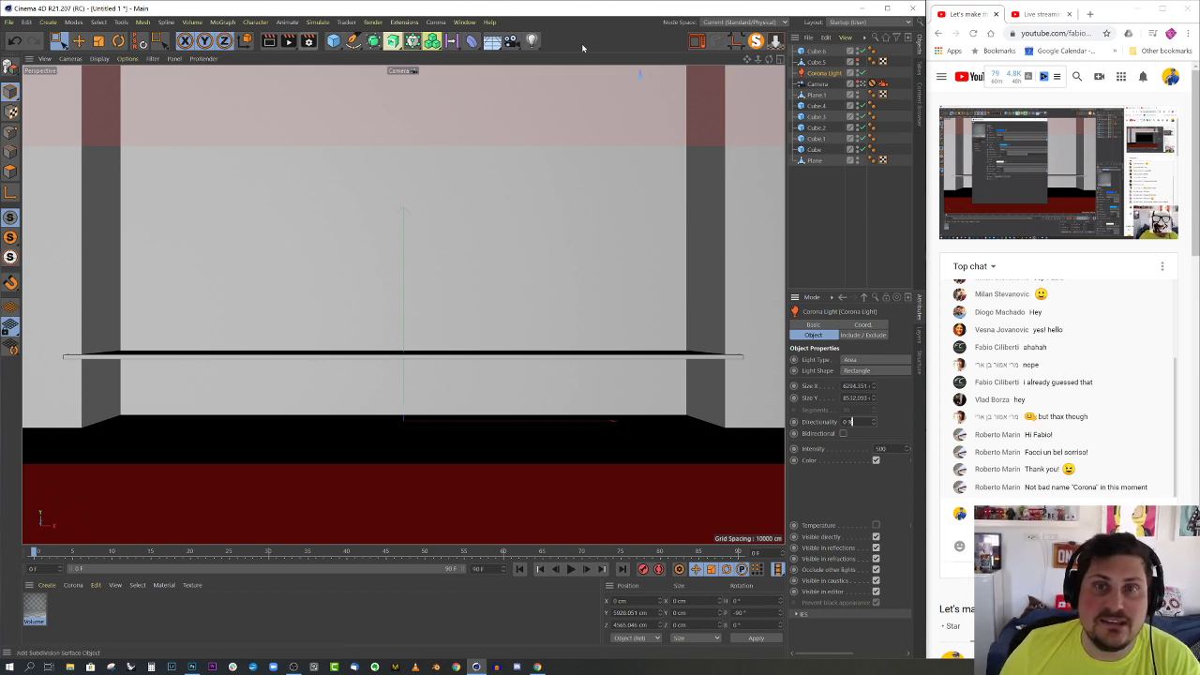
left_click(696, 41)
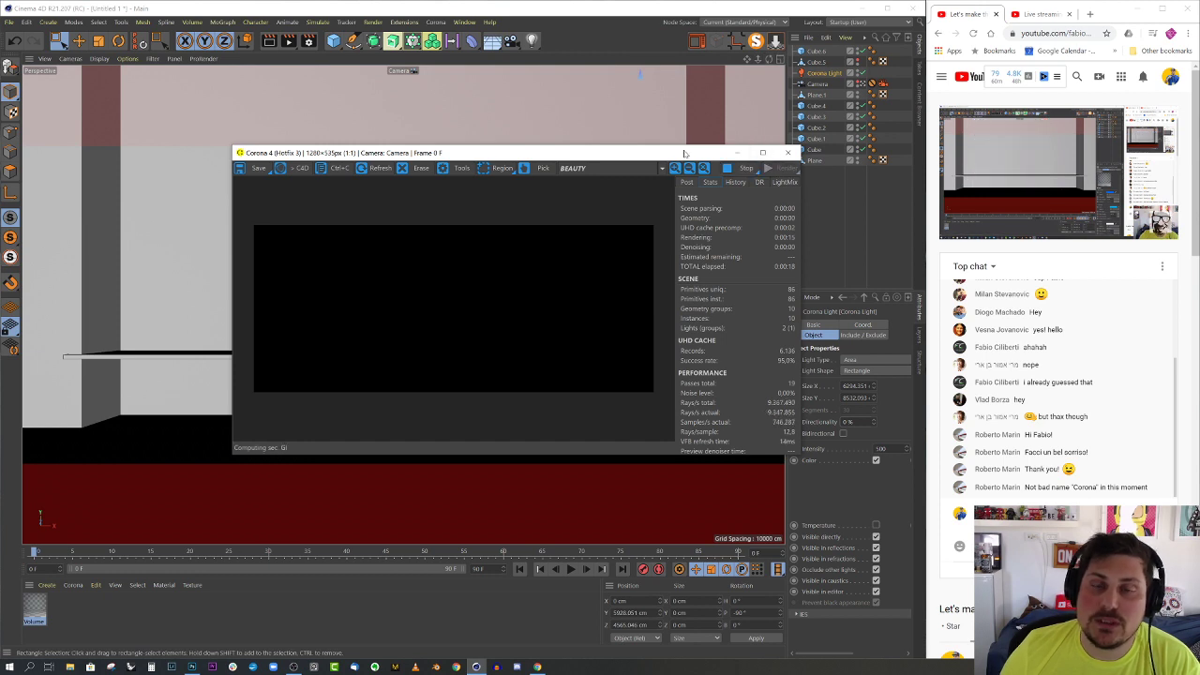
left_click_drag(684, 152, 641, 140)
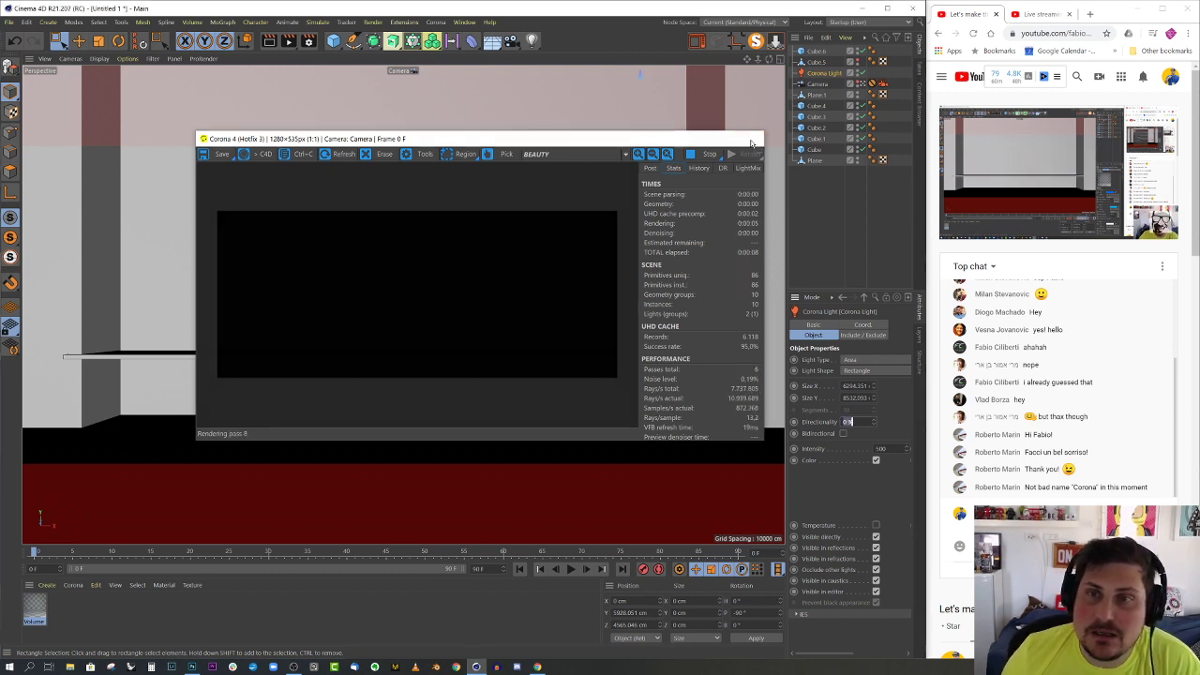
left_click(751, 138)
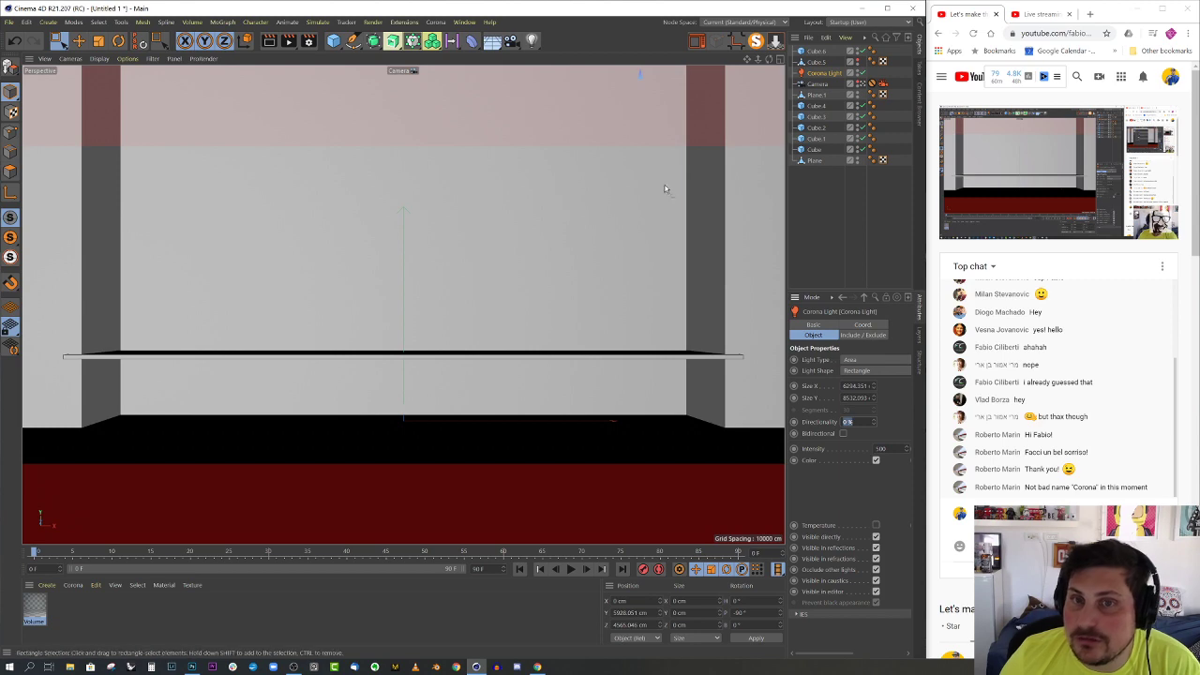
- Leave the scene camera view and apply the blue volume material to the huge block behind the panel
left_click(863, 84)
left_click_drag(574, 287, 470, 293, "alt")
left_click(422, 281)
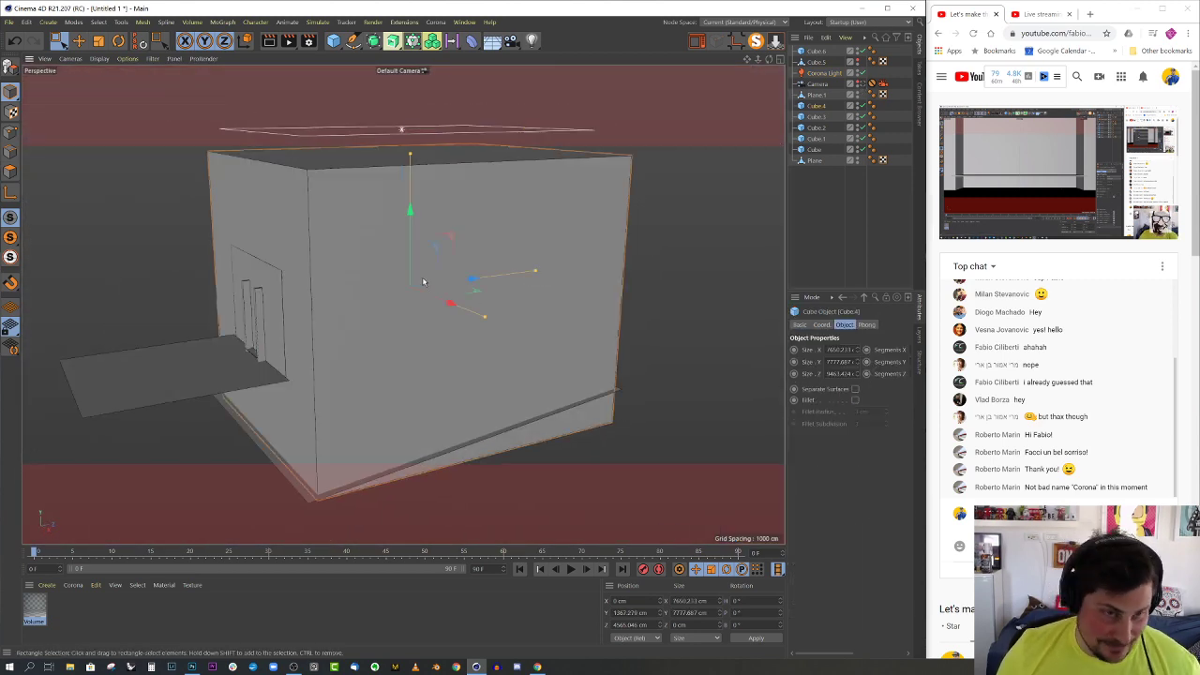
left_click_drag(35, 608, 354, 323)
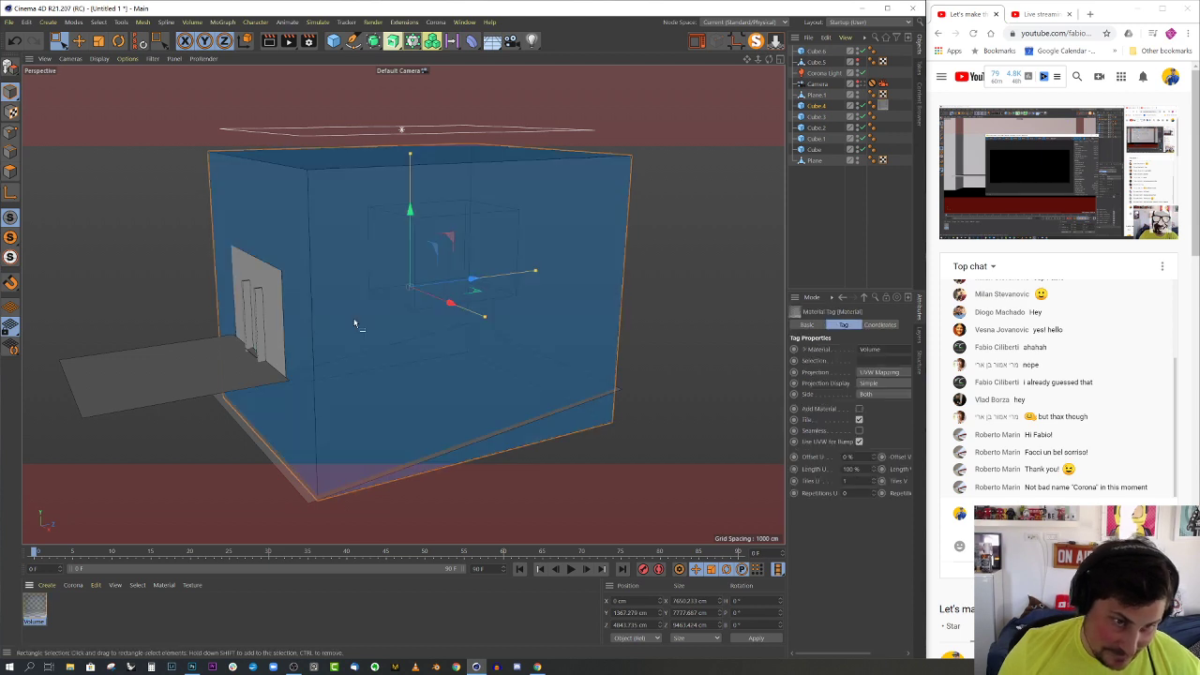
- Create a standard Corona material, open it in the Material Editor and enable its Reflection and Refraction channels
scroll(219, 315, "up", 5)
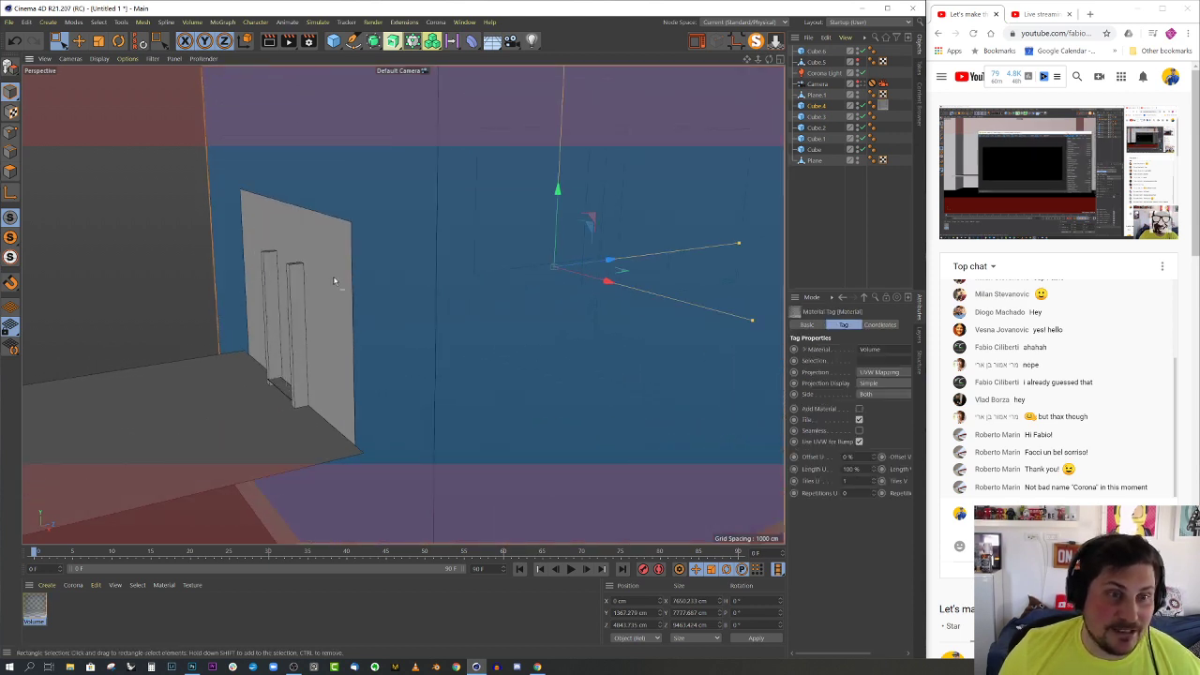
left_click(73, 585)
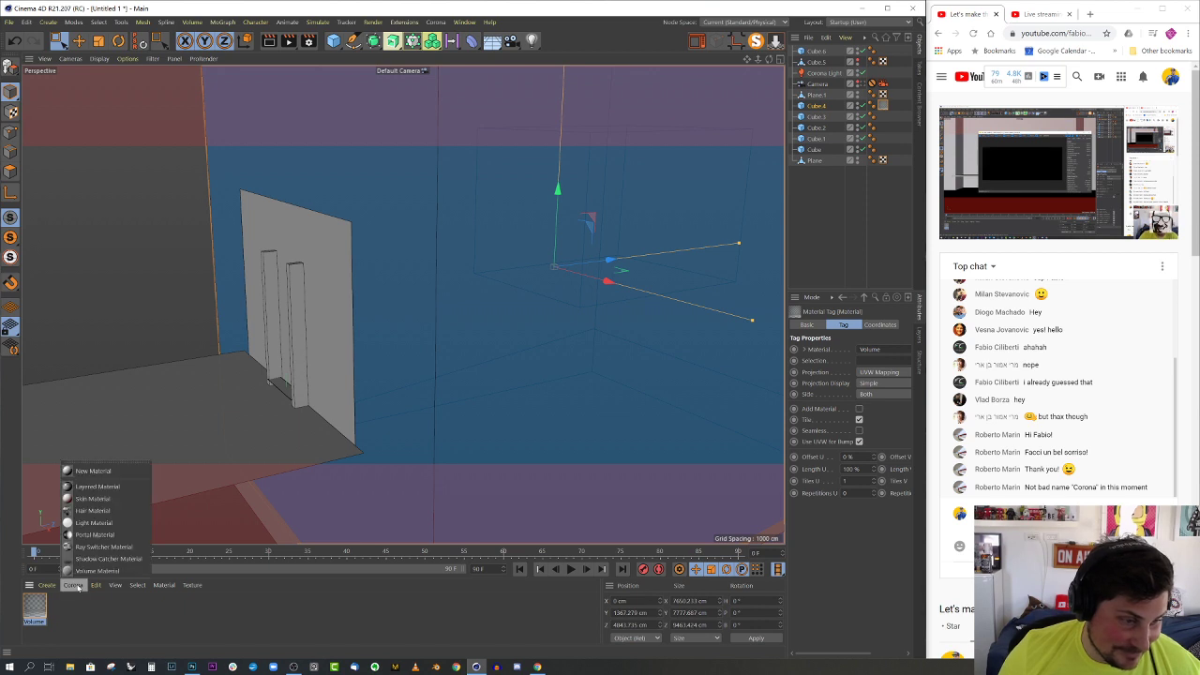
left_click(94, 470)
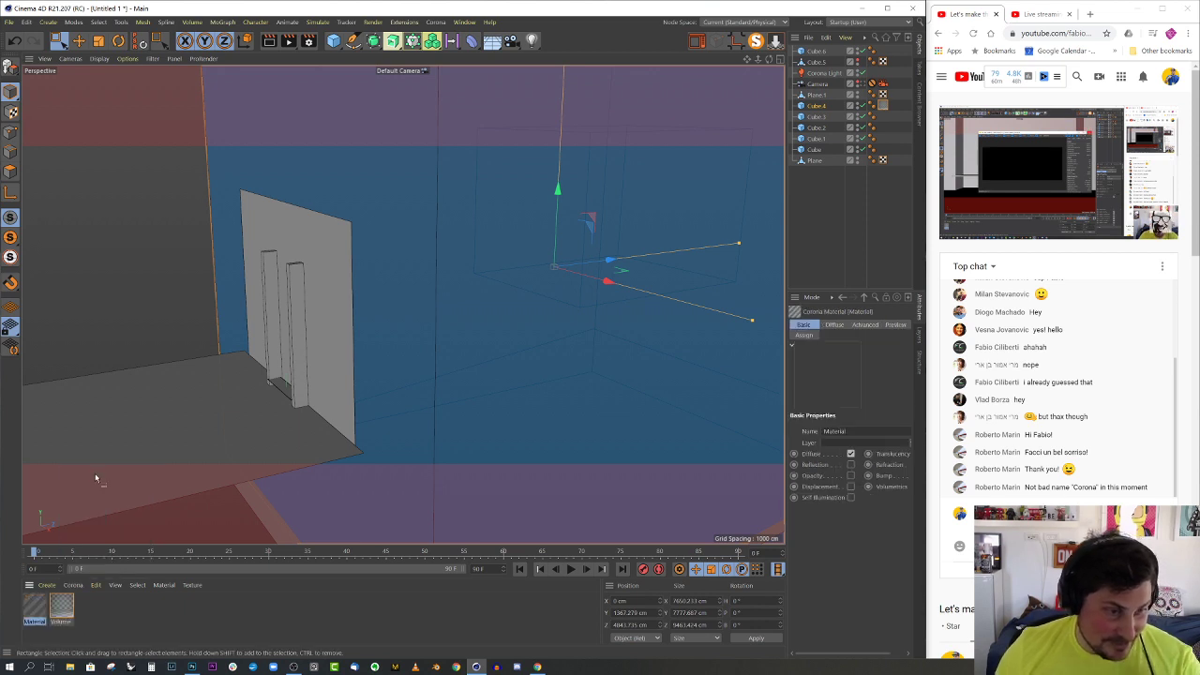
double_click(35, 605)
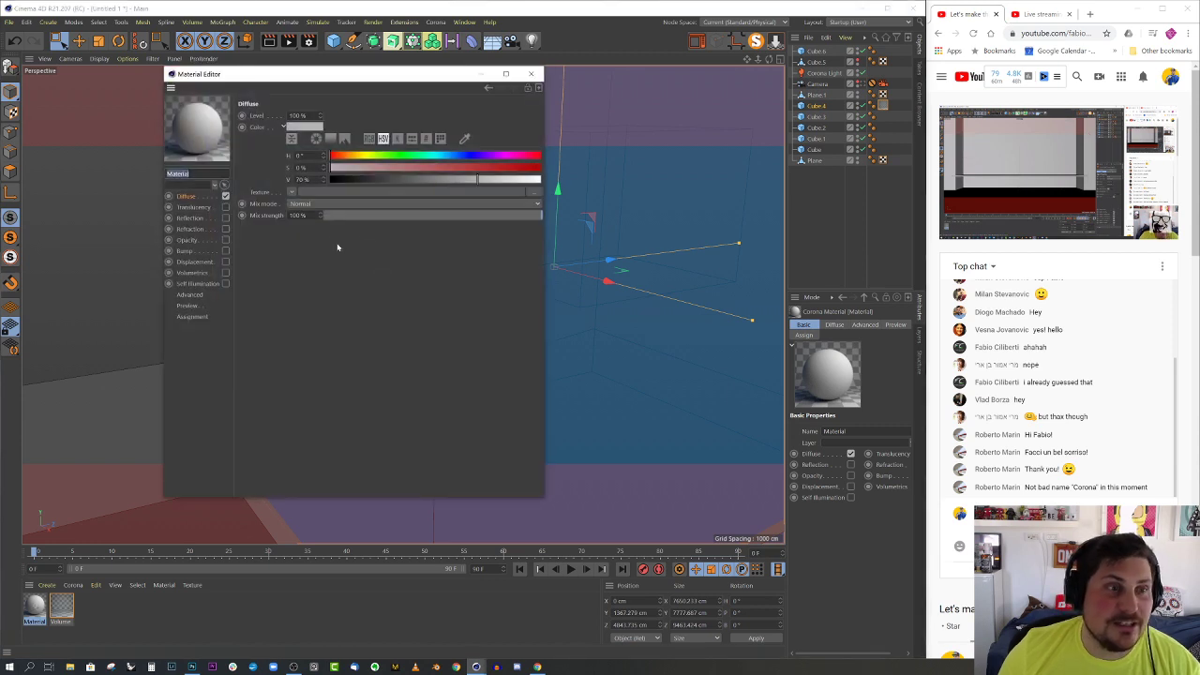
left_click(225, 218)
left_click(226, 230)
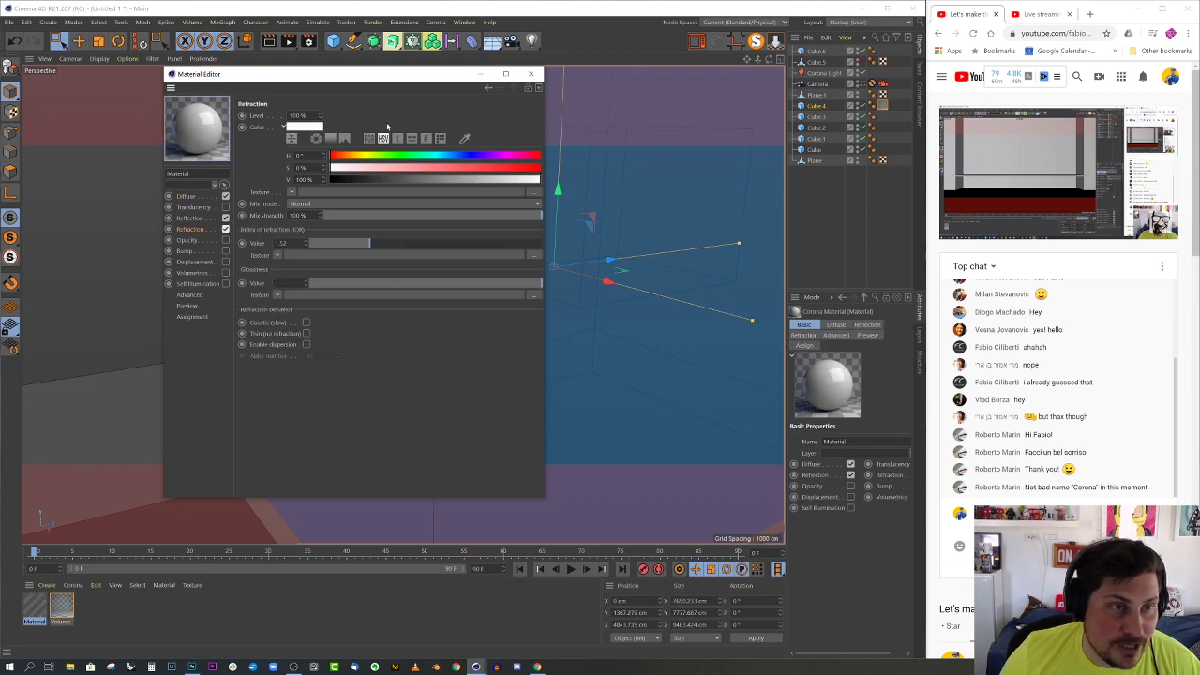
- Close the Material Editor, apply the refractive Corona material to the large panel behind the posts and return to the scene camera view
left_click(530, 74)
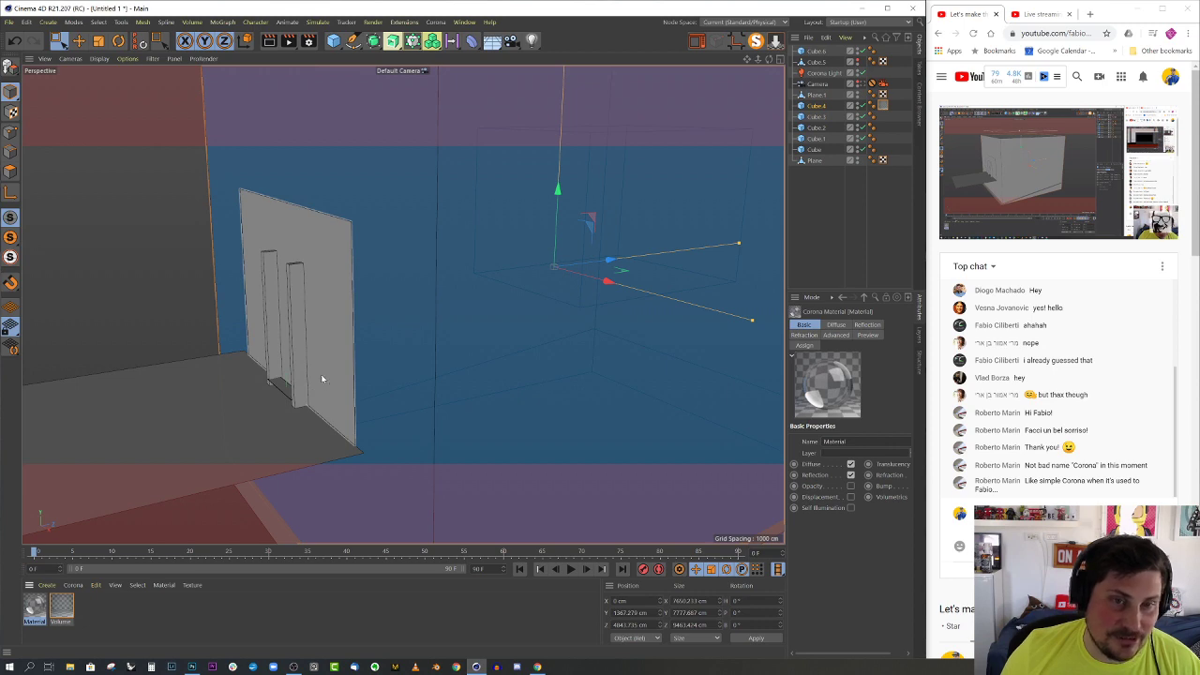
left_click_drag(323, 379, 327, 363)
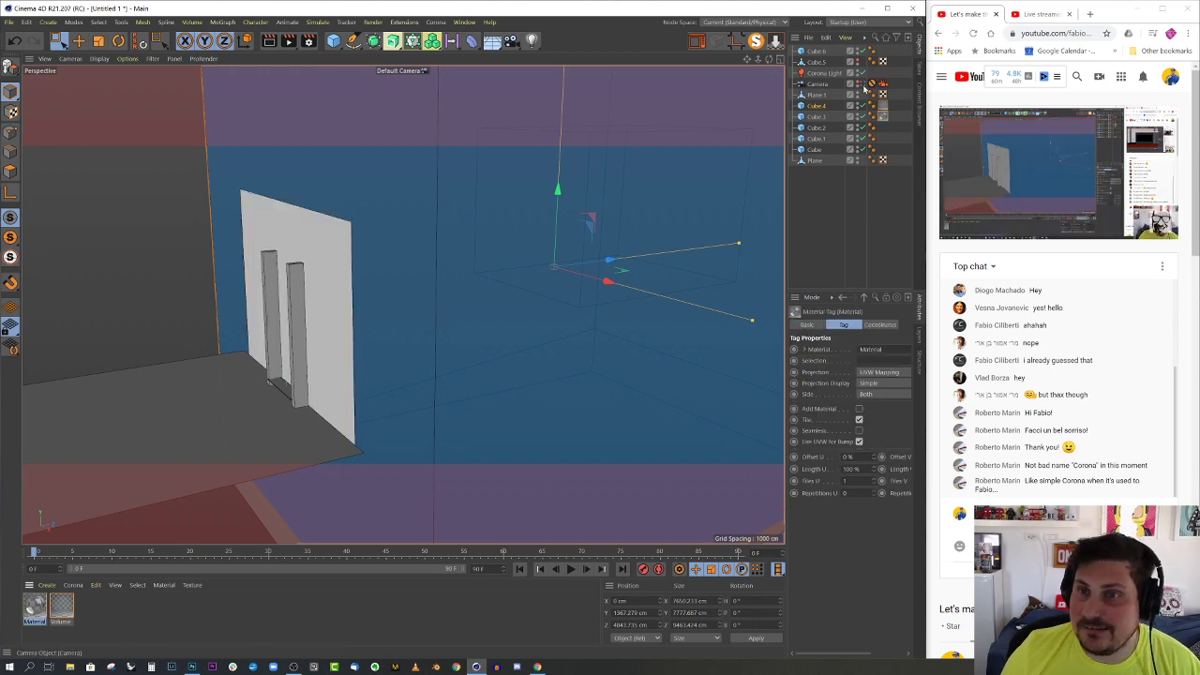
left_click(870, 83)
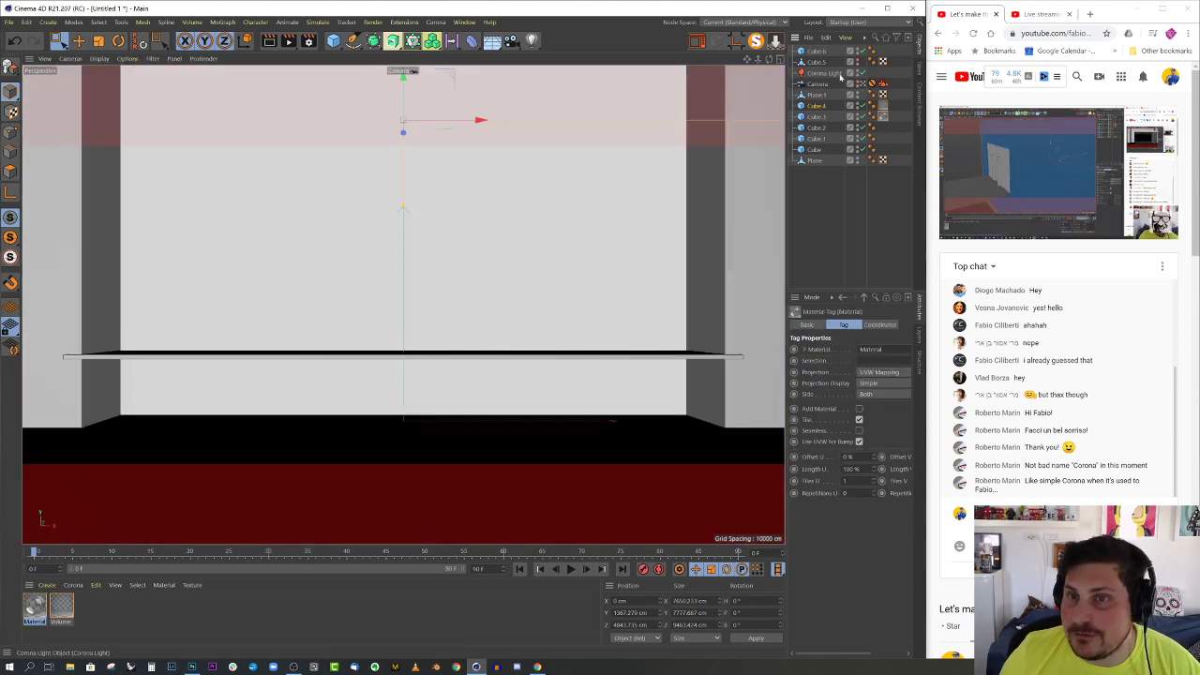
- Set the Corona Light's intensity to 10 and test-render the camera view, closing with a return to the default view
left_click(839, 74)
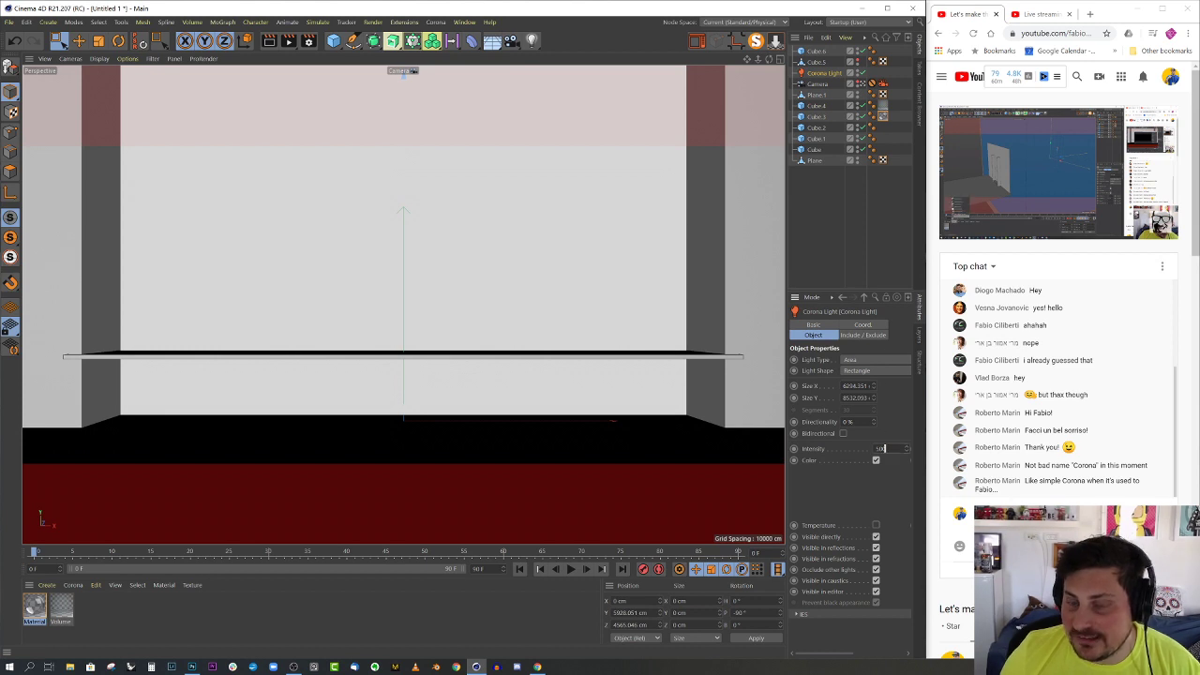
left_click(697, 42)
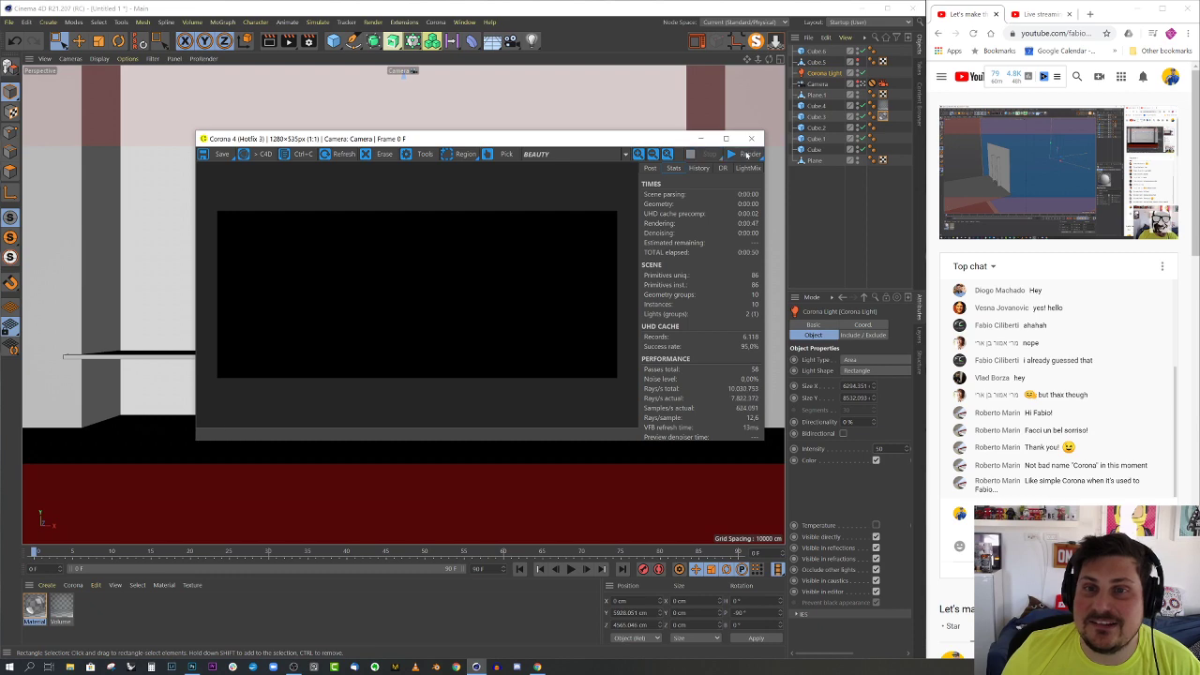
left_click(710, 154)
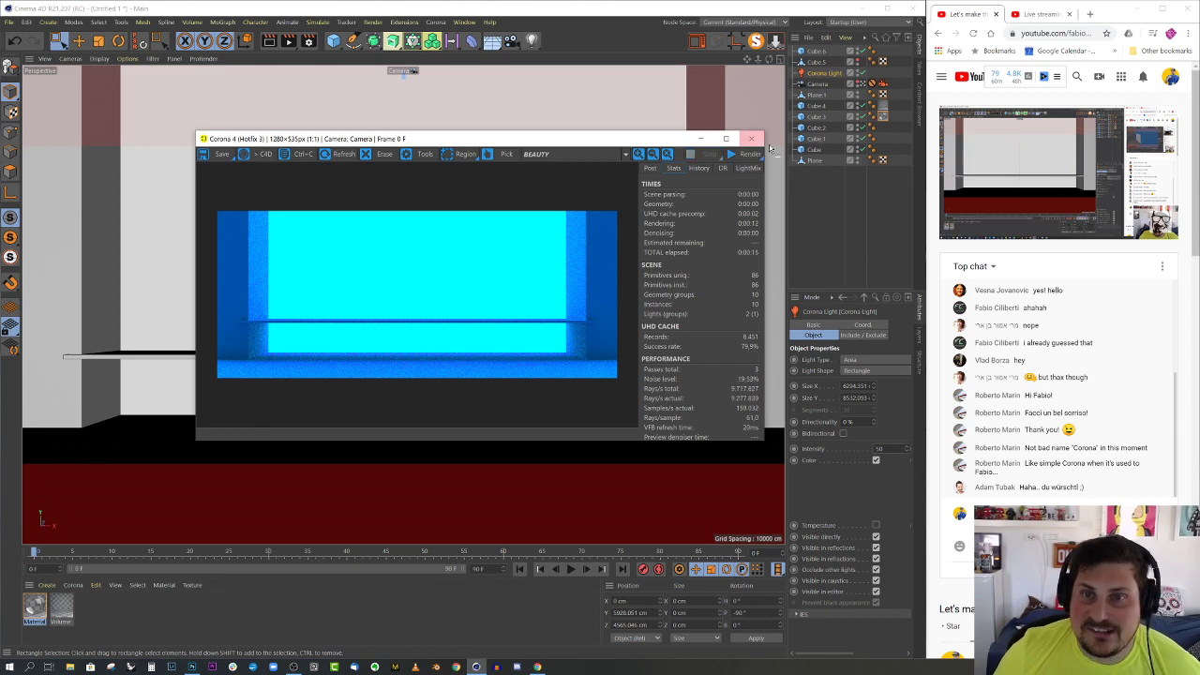
left_click(751, 139)
left_click(862, 85)
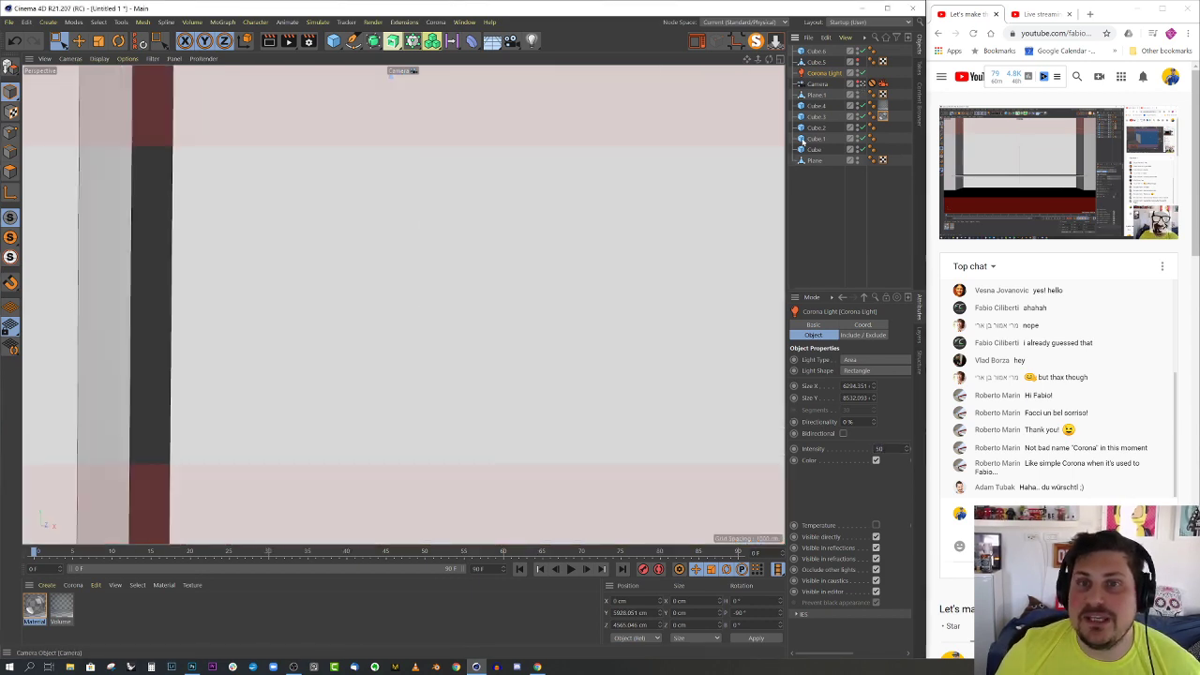
left_click_drag(563, 215, 120, 131, "alt")
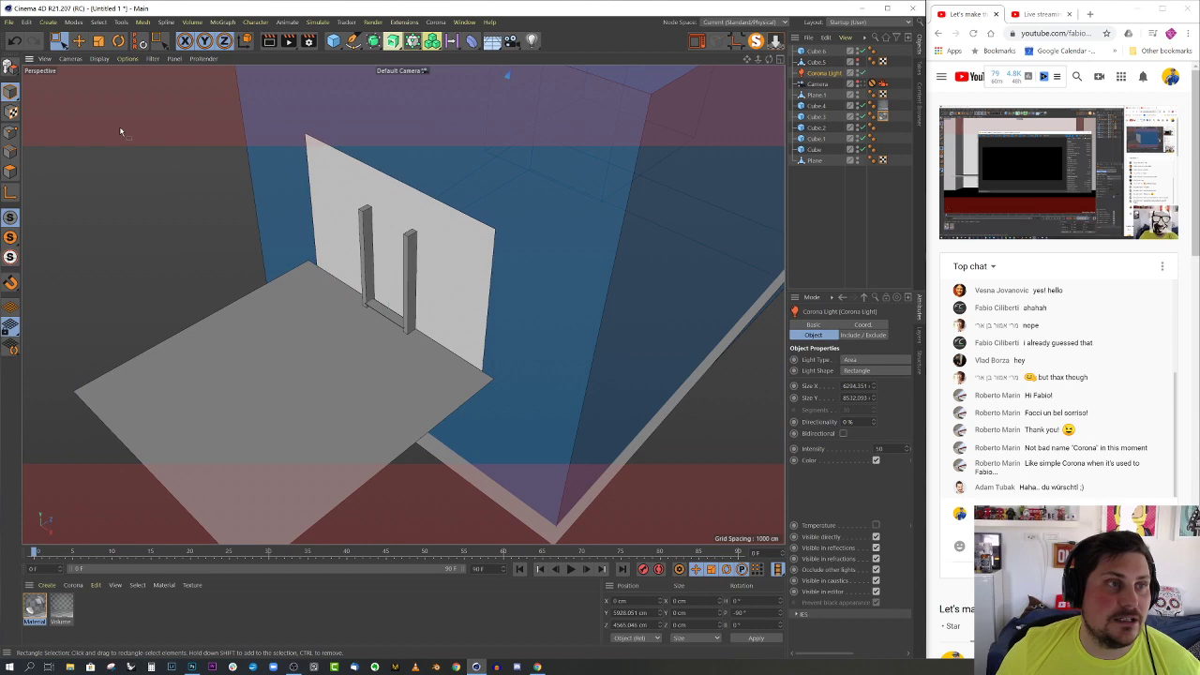
- Open hard_surface_kitbash.c4d from the Hardsurface Kitbash 01 folder inside fabz assets, 3d_models, 10_KITBASH
left_click(14, 21)
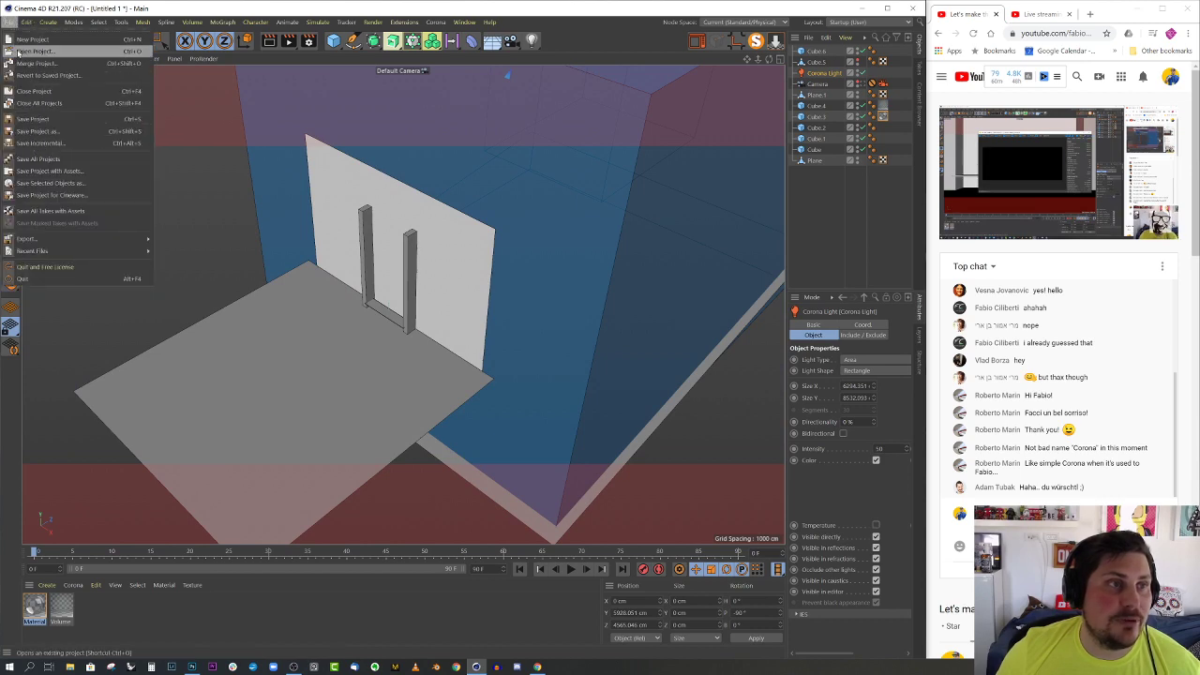
left_click(228, 127)
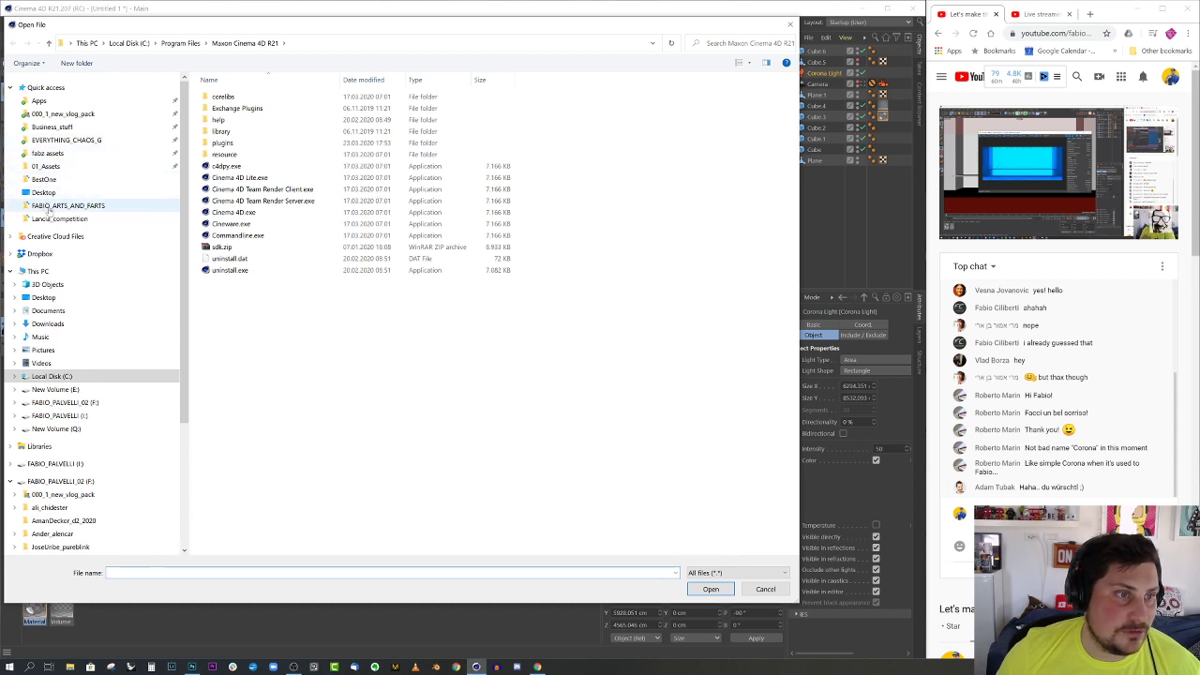
left_click(47, 153)
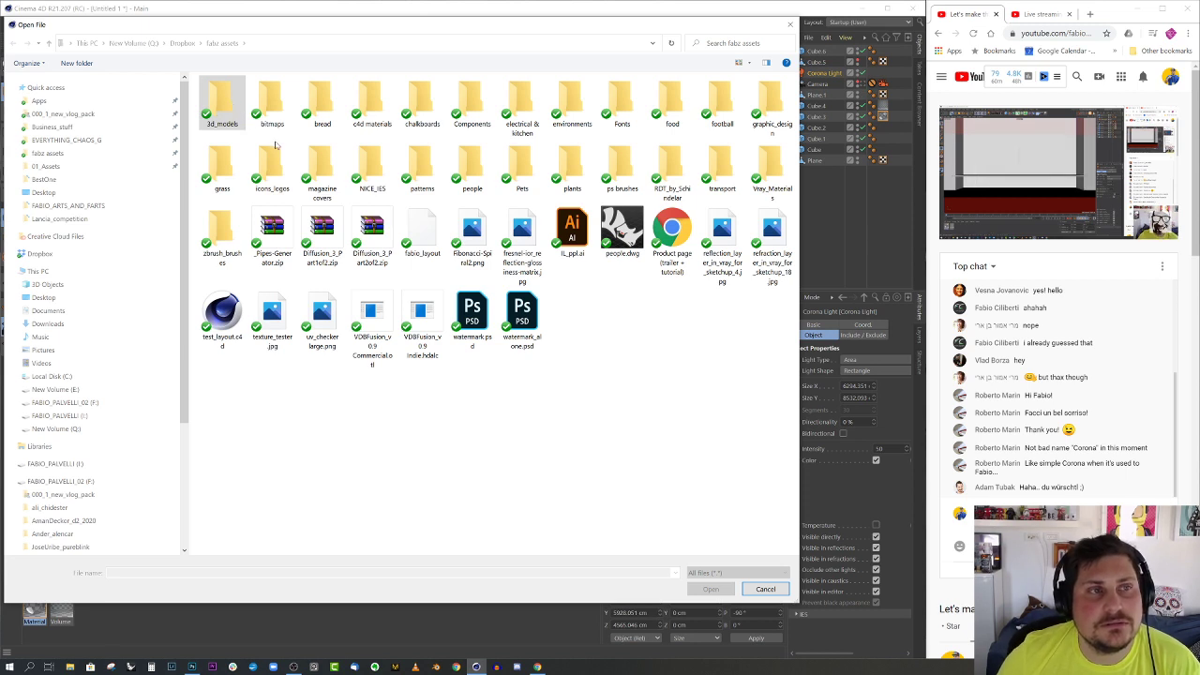
double_click(223, 103)
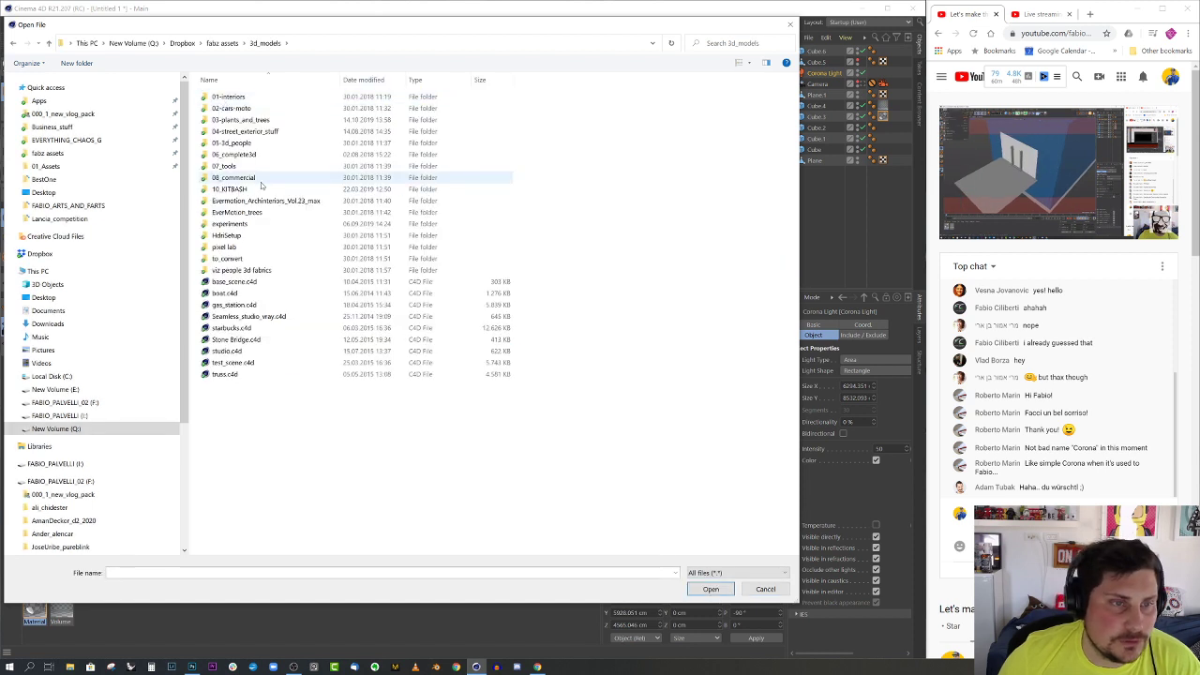
double_click(230, 188)
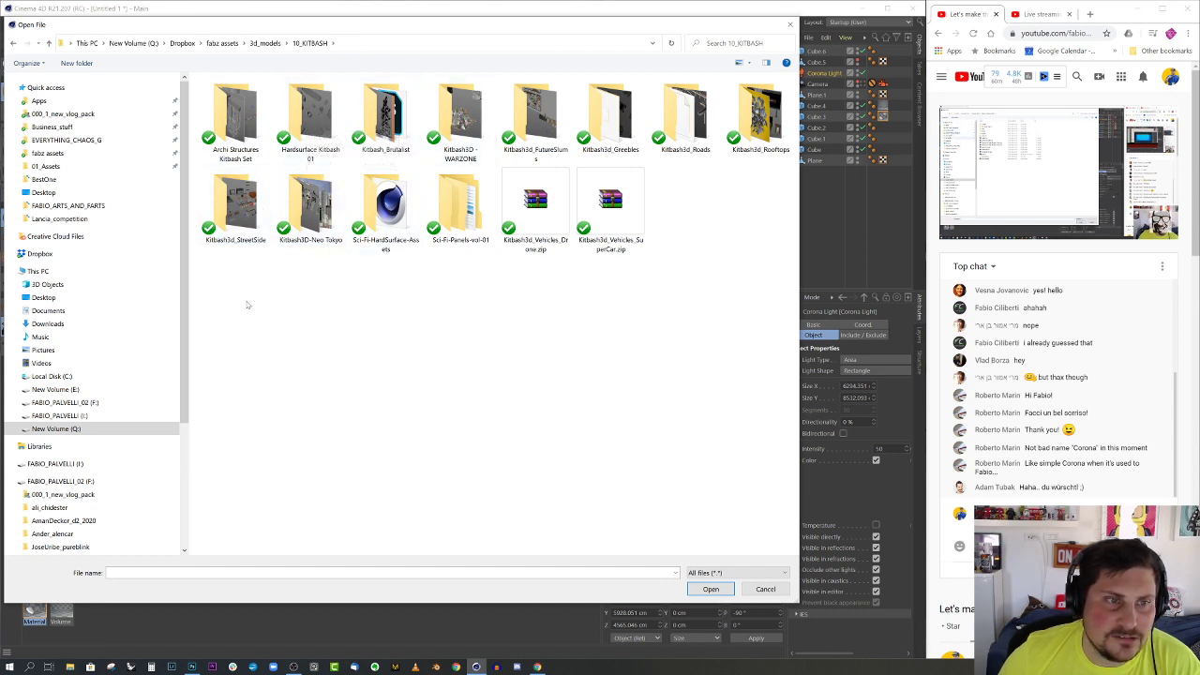
double_click(310, 118)
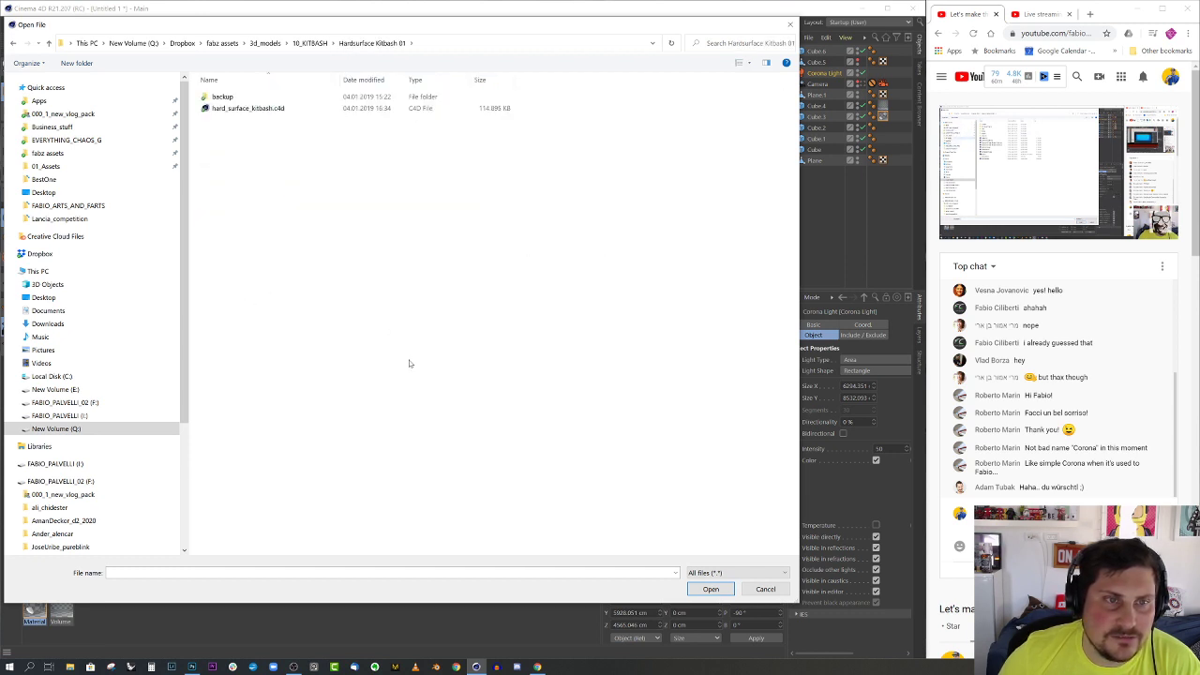
left_click(263, 108)
left_click(710, 588)
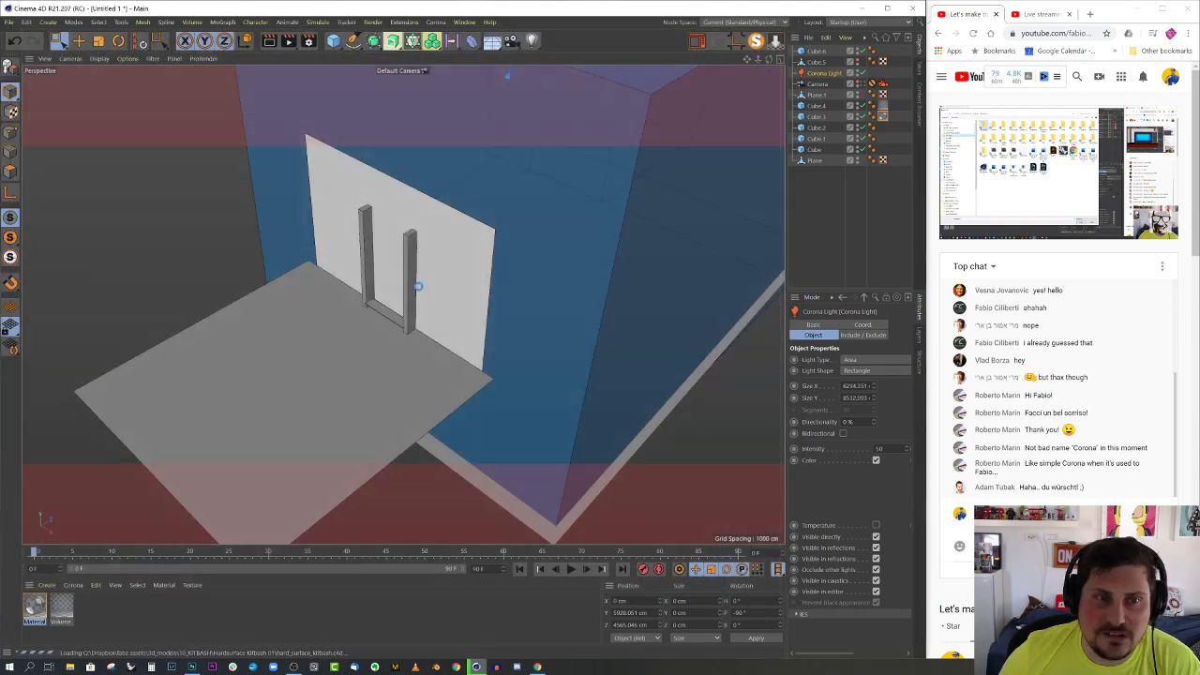
left_click(660, 378)
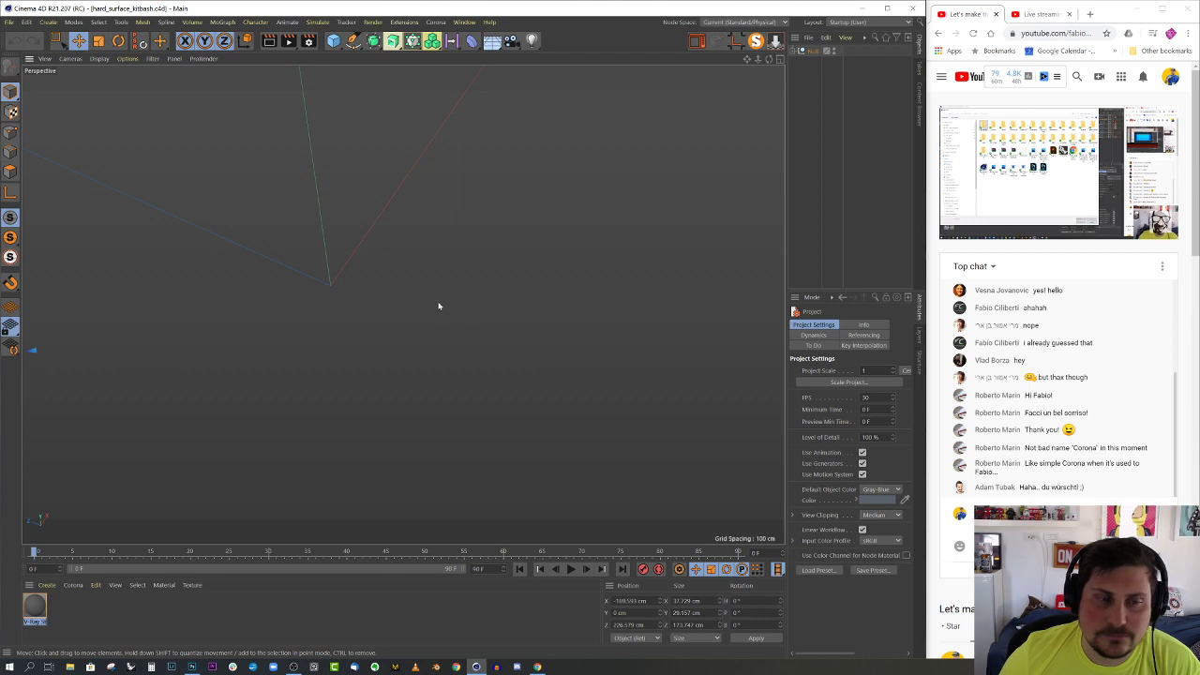
- Inspect the kitbash parts and copy the long arm-shaped piece with the round joint at its end
scroll(490, 225, "down", 6)
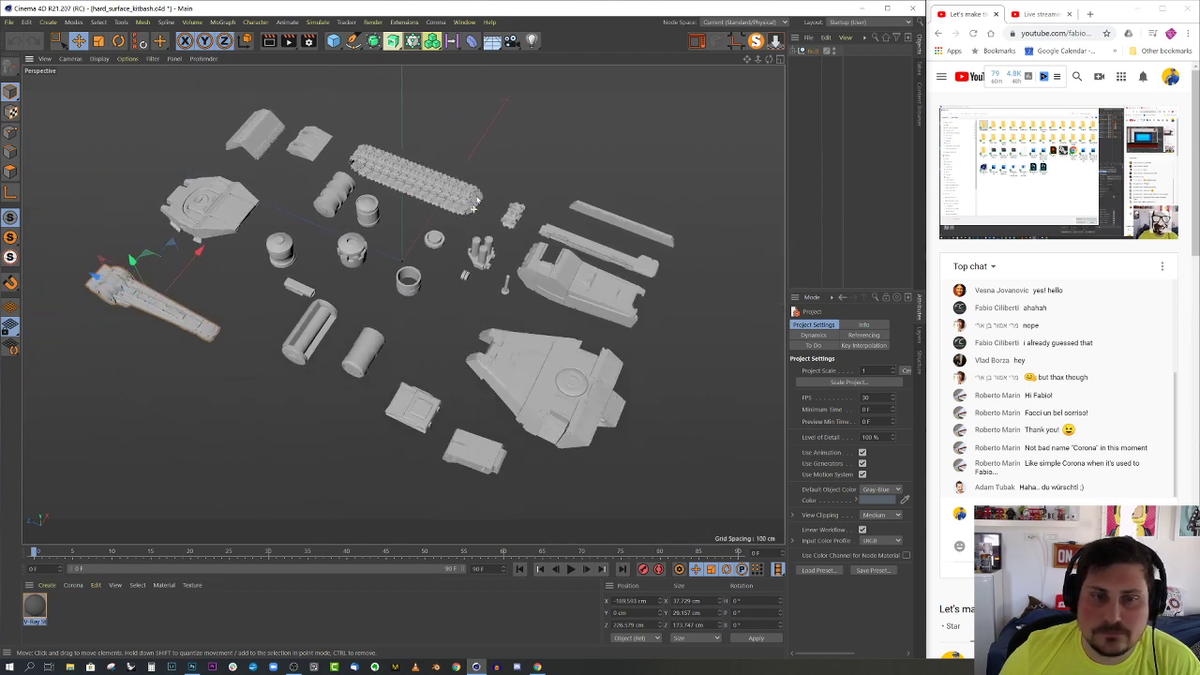
scroll(255, 210, "up", 3)
scroll(255, 210, "down", 3)
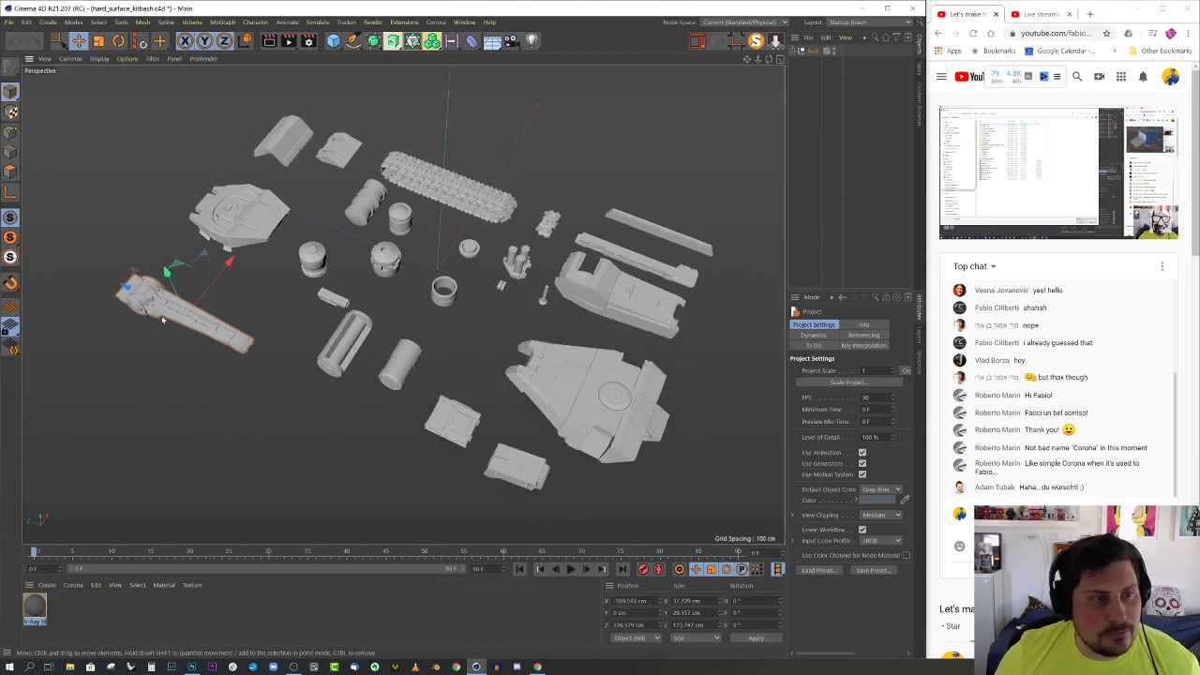
left_click_drag(150, 302, 208, 304, "alt")
right_click_drag(152, 308, 207, 310, "alt")
scroll(324, 342, "down", 4)
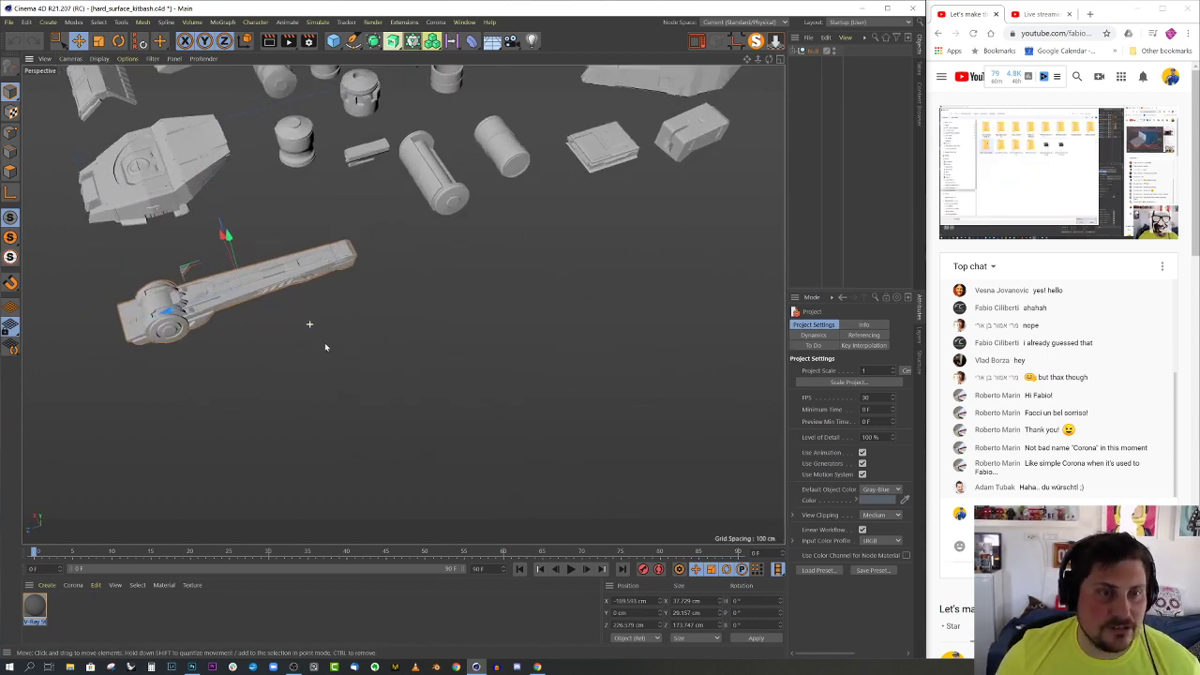
scroll(405, 316, "up", 8)
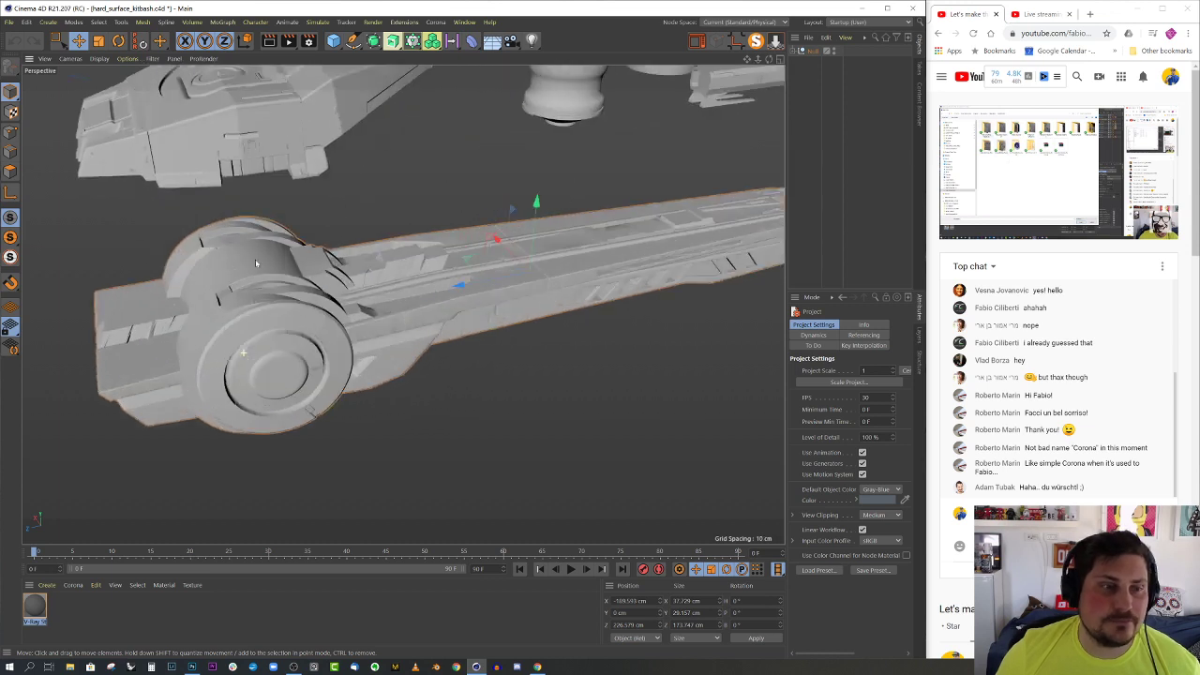
left_click(259, 298)
left_click(28, 22)
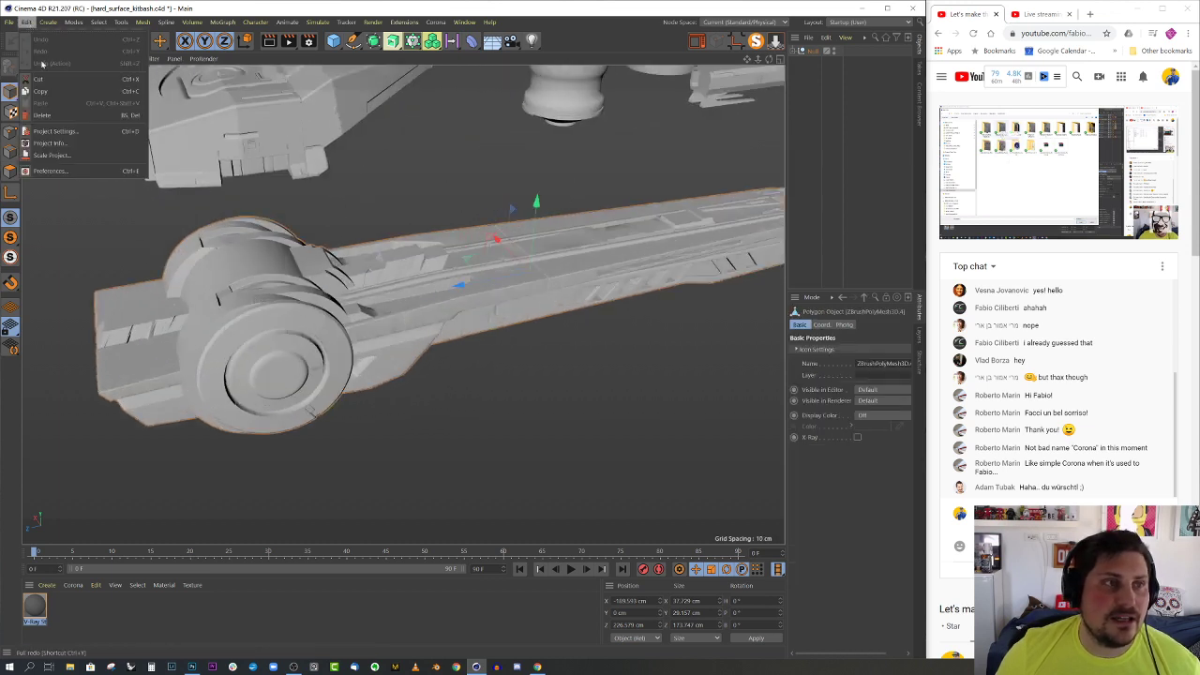
left_click(543, 15)
- Switch back to the Untitled 1 project and paste the copied kitbash arm into the scene
left_click(465, 22)
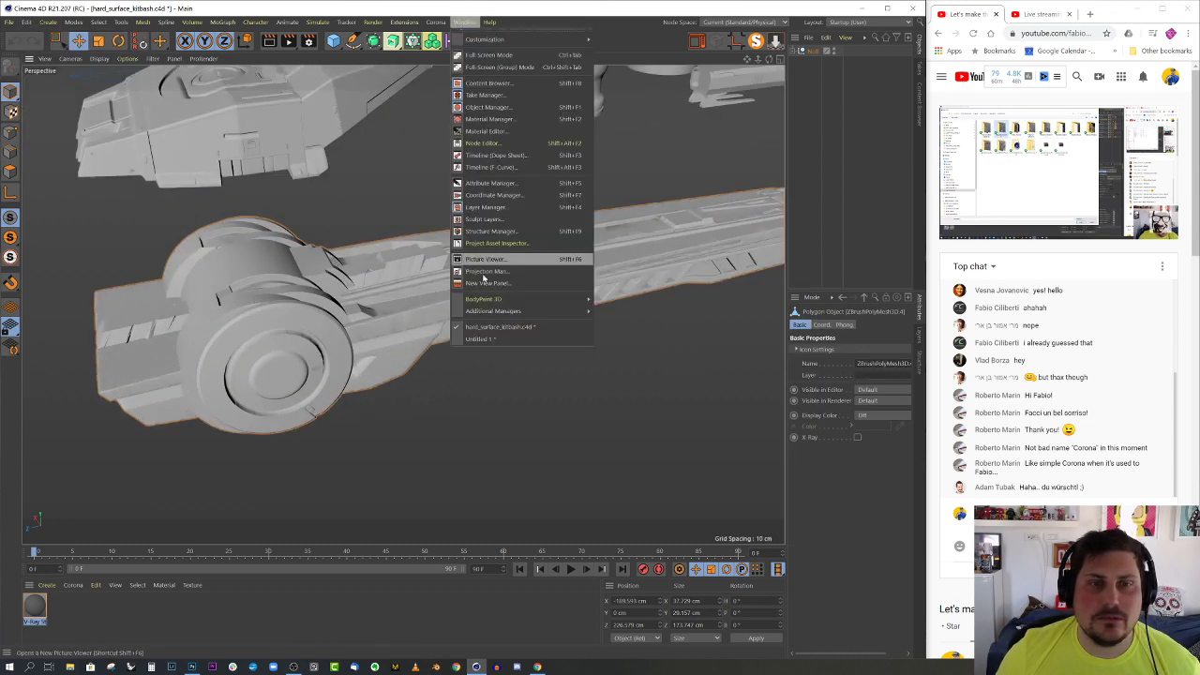
left_click(495, 339)
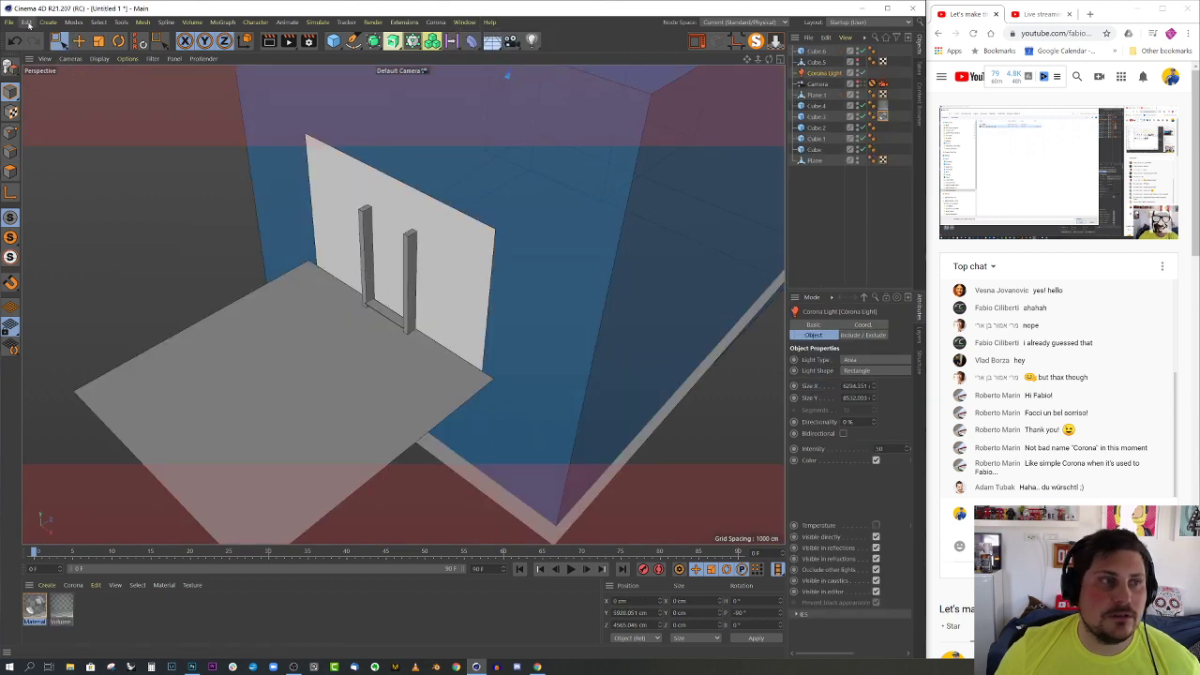
left_click(28, 21)
left_click(42, 102)
- Scale the pasted kitbash arm up uniformly to about 205 × 158 × 944 cm
scroll(388, 303, "down", 3)
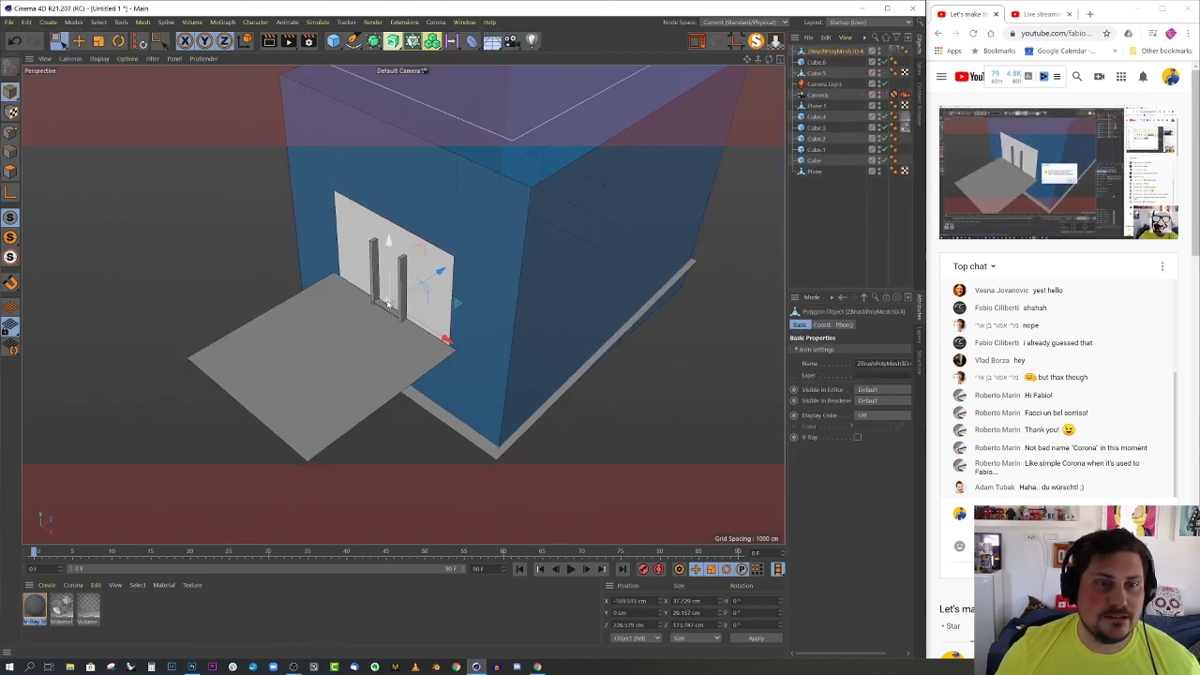
left_click_drag(388, 303, 385, 348, "alt")
key("t")
- Move the kitbash arm out in front of the posts and rotate it upright to H -180° and P -90°
key("e")
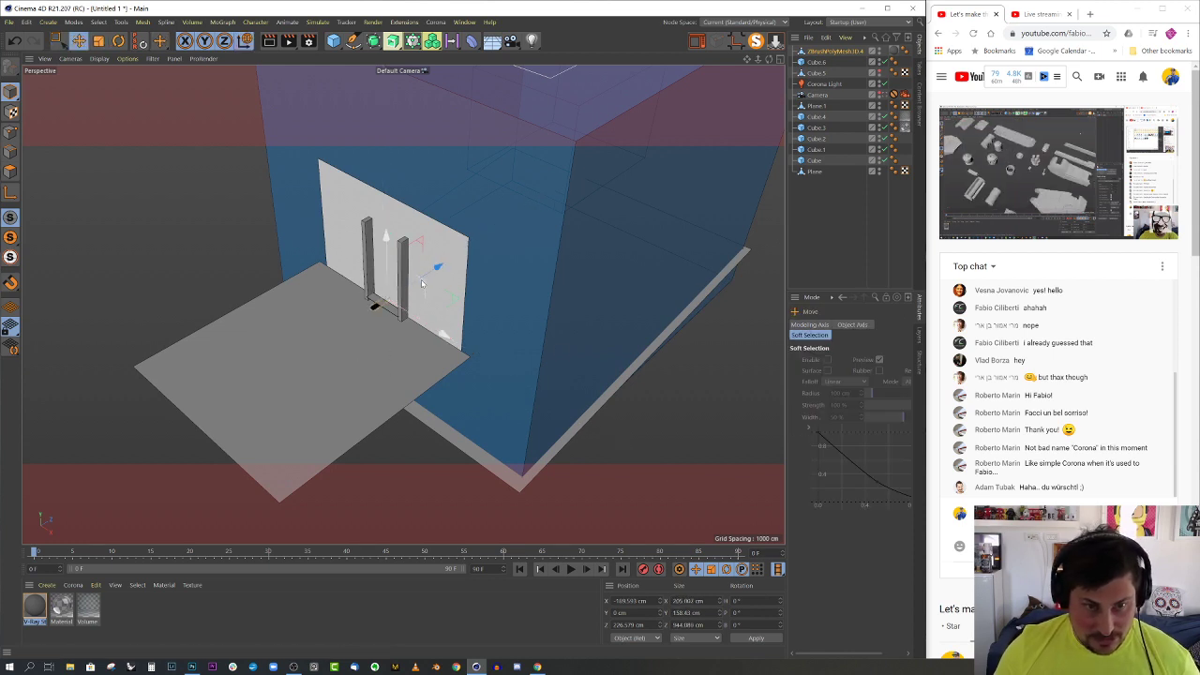
left_click_drag(413, 285, 331, 294)
key("r")
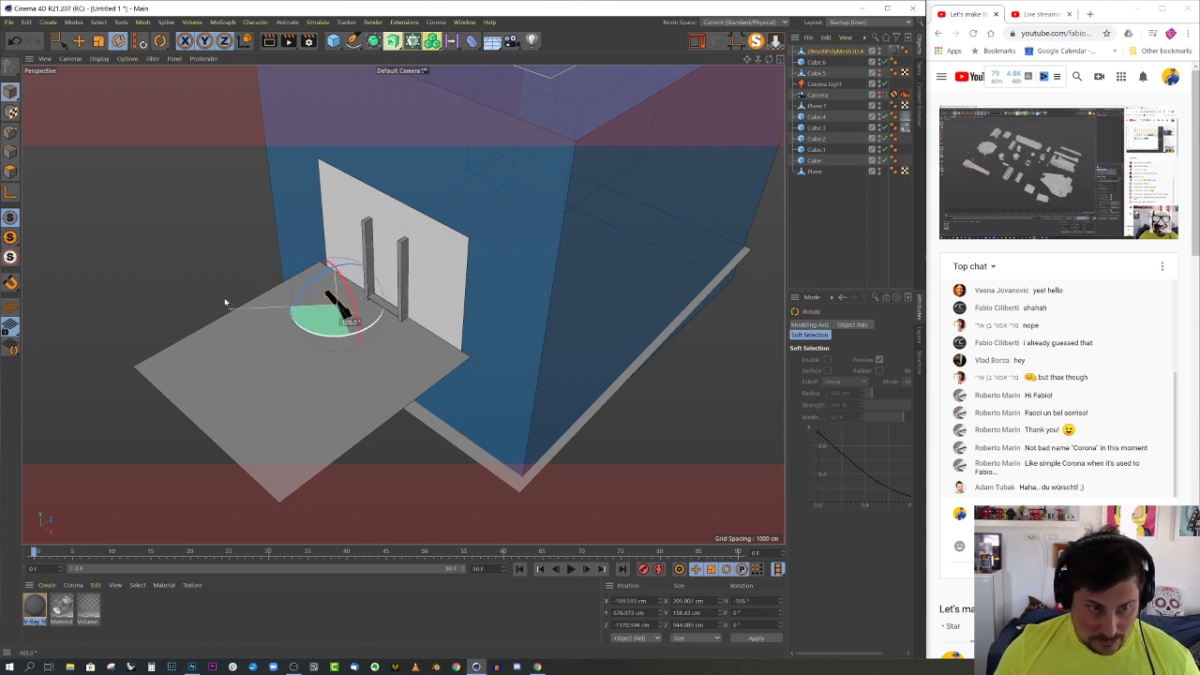
left_click_drag(295, 223, 297, 349)
- Move the kitbash arm in the Top view against the right-hand post, to about X 167 cm and Z -86 cm
key("e")
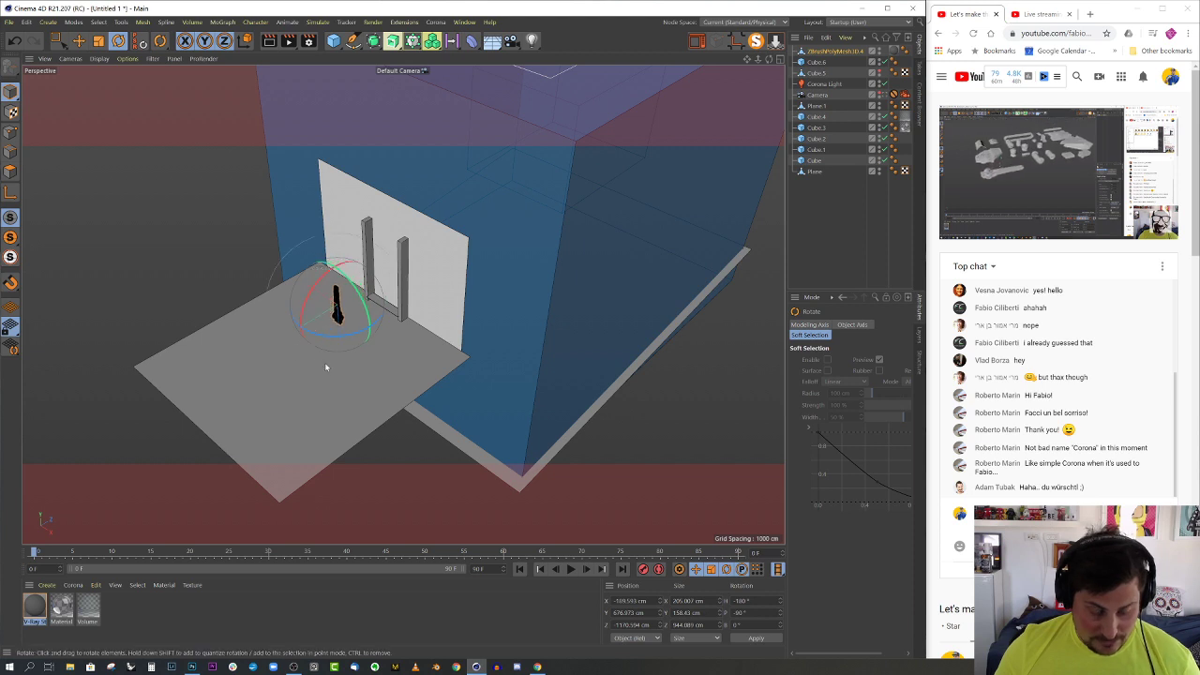
scroll(380, 365, "up", 6)
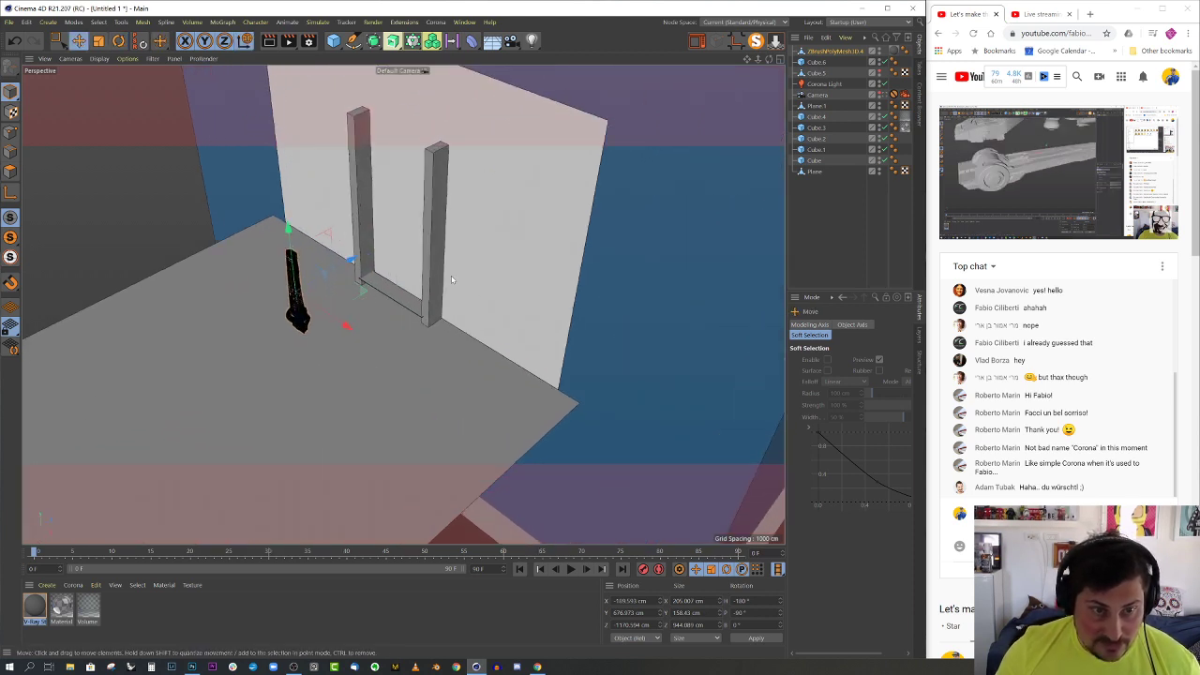
middle_click(450, 279)
middle_click(624, 259)
scroll(524, 222, "up", 8)
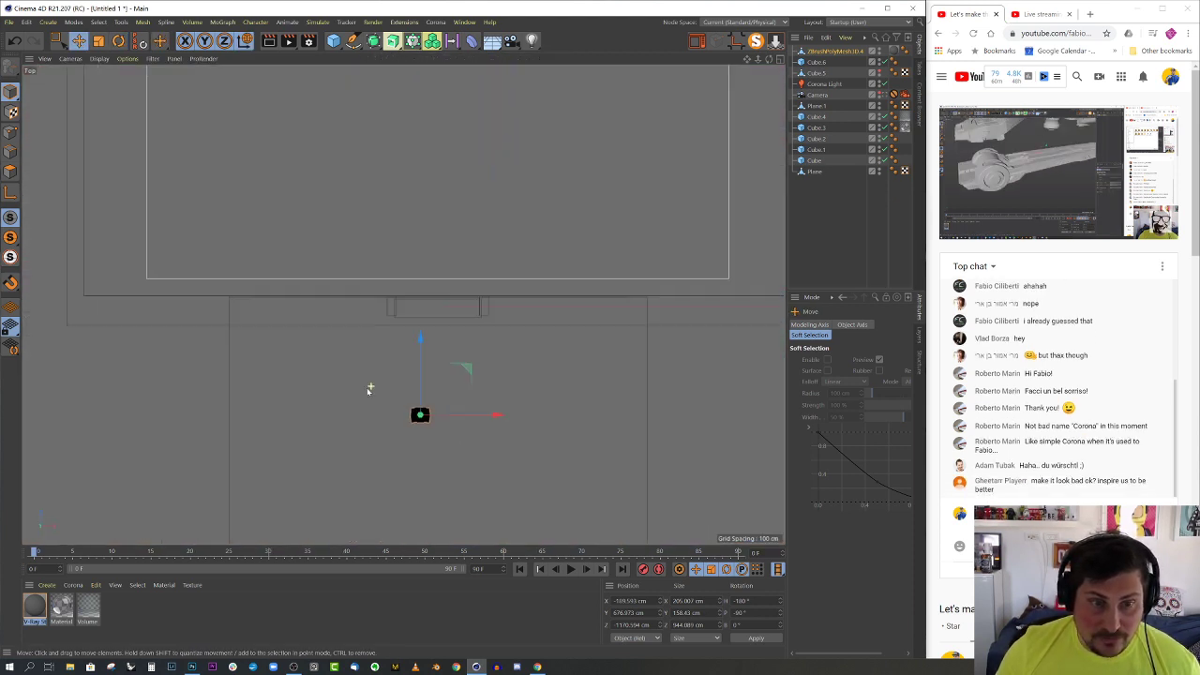
scroll(369, 389, "down", 2)
scroll(437, 380, "up", 3)
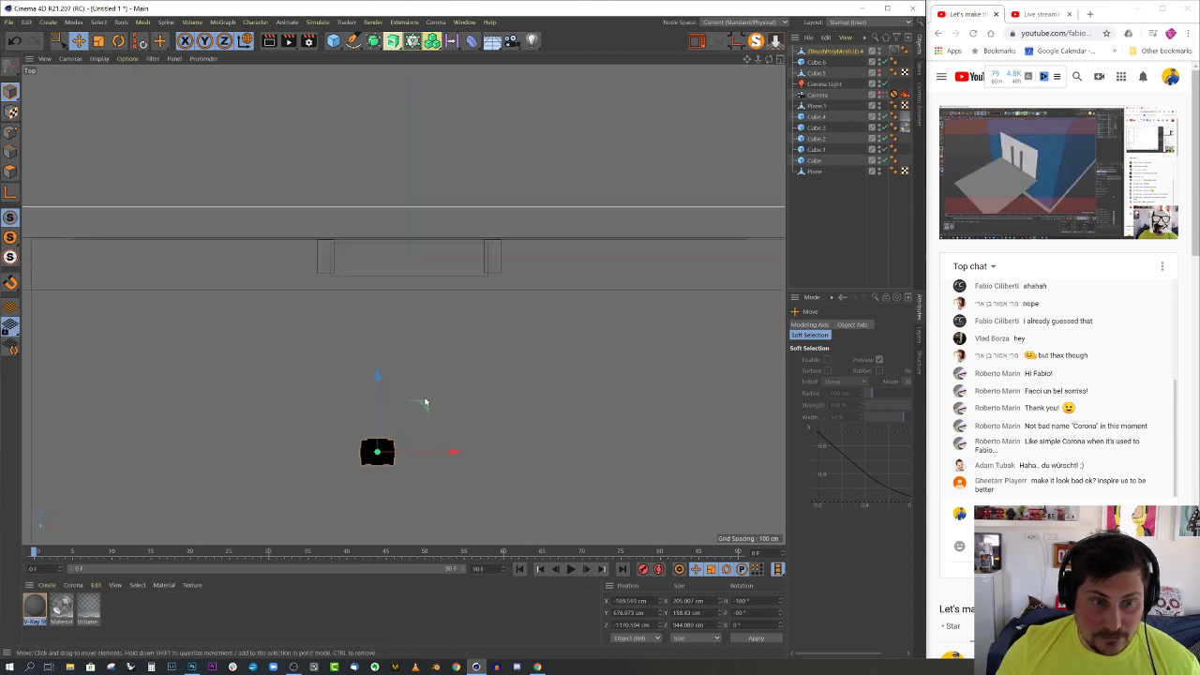
left_click_drag(427, 406, 554, 236)
scroll(503, 253, "up", 7)
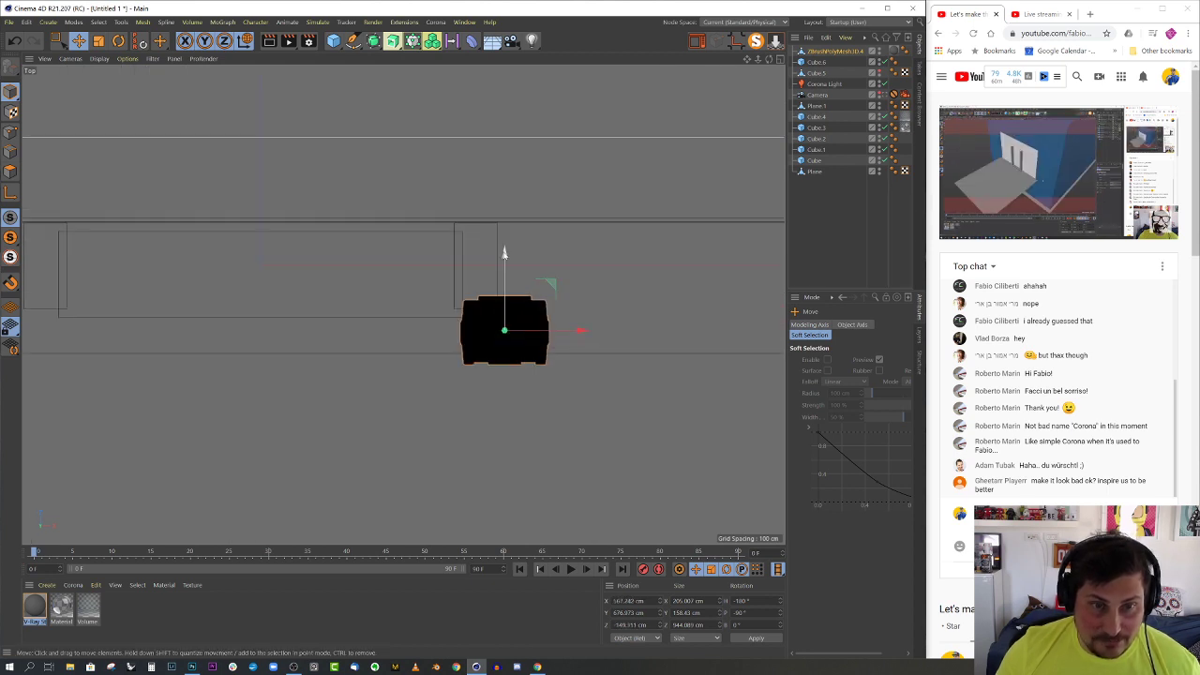
left_click_drag(501, 317, 505, 274)
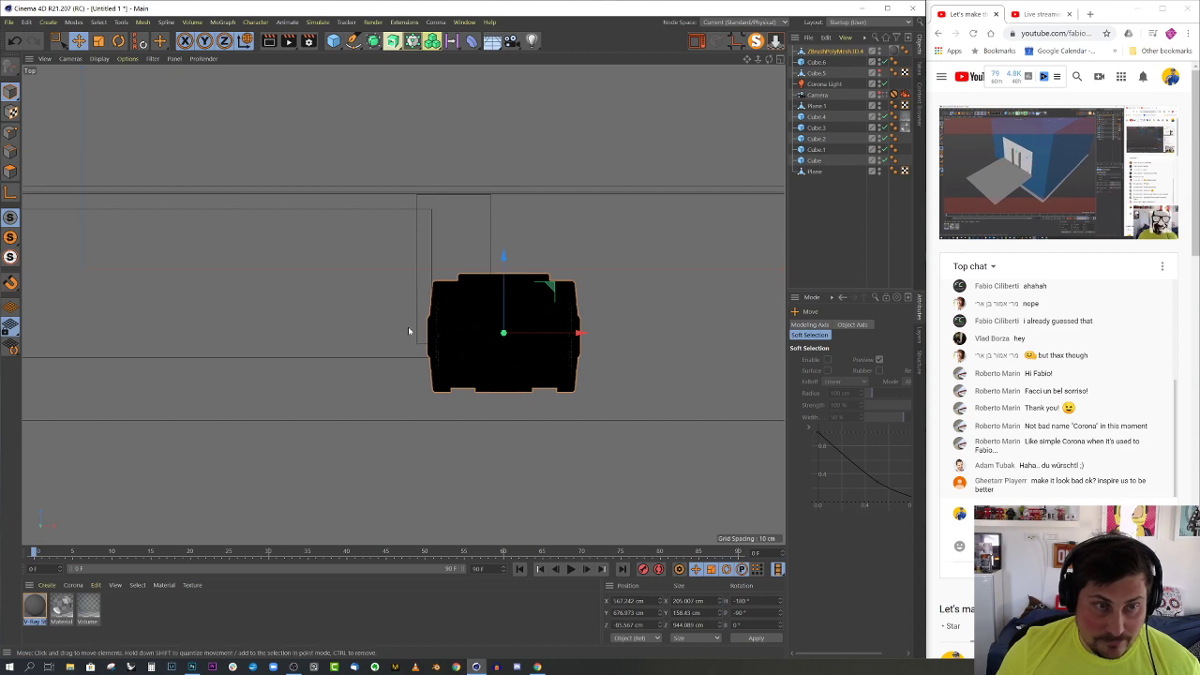
- Lower the kitbash arm in the perspective view to the foot of the right-hand post and shift it slightly forward
middle_click(407, 326)
middle_click(280, 217)
left_click_drag(281, 216, 367, 189, "alt")
scroll(527, 171, "up", 4)
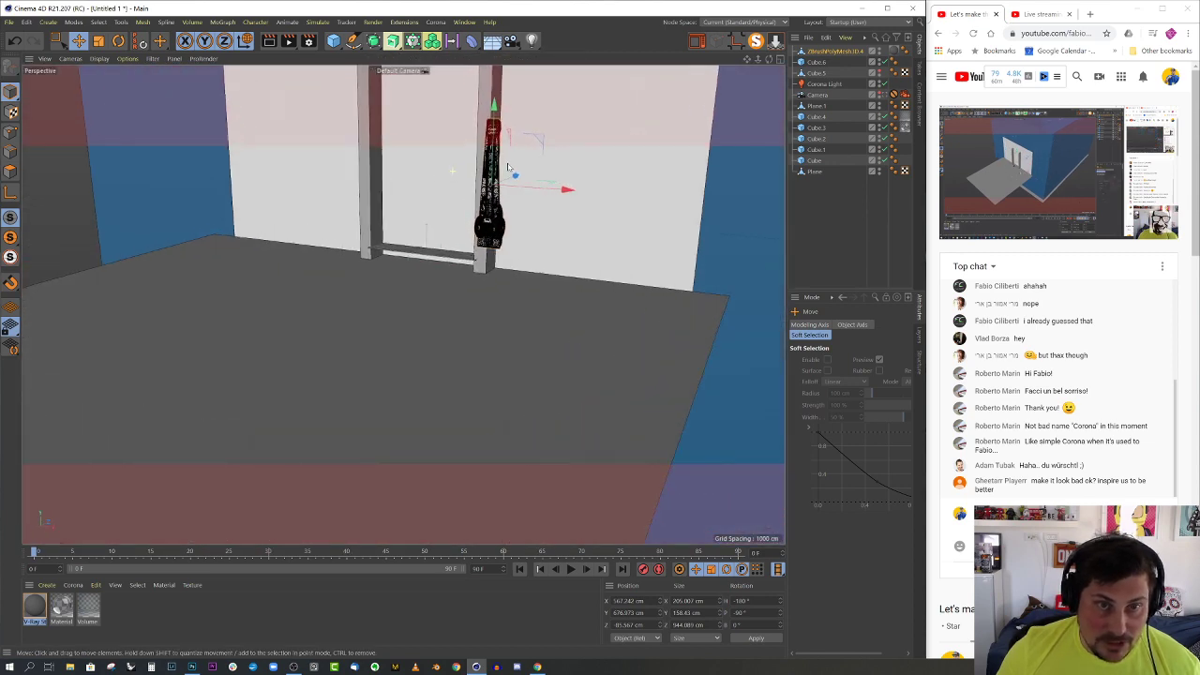
left_click_drag(518, 170, 514, 208)
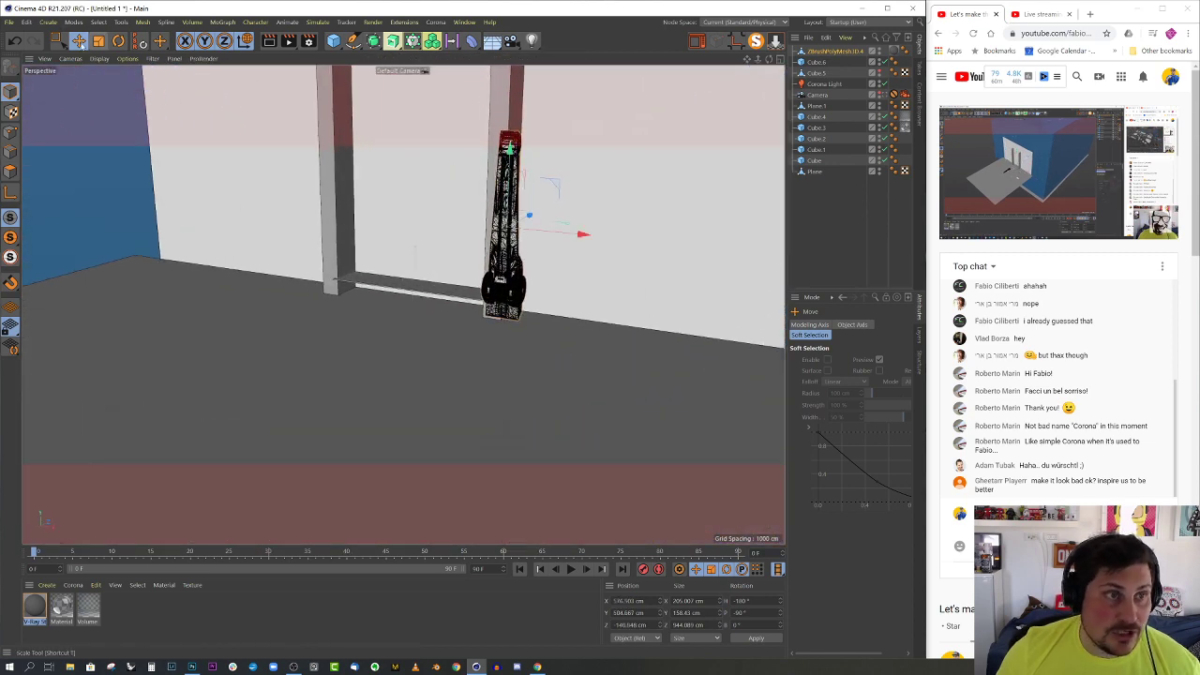
- Change the viewport display to a shaded mode without wireframe lines on the dense kitbash mesh
left_click(99, 58)
left_click(127, 103)
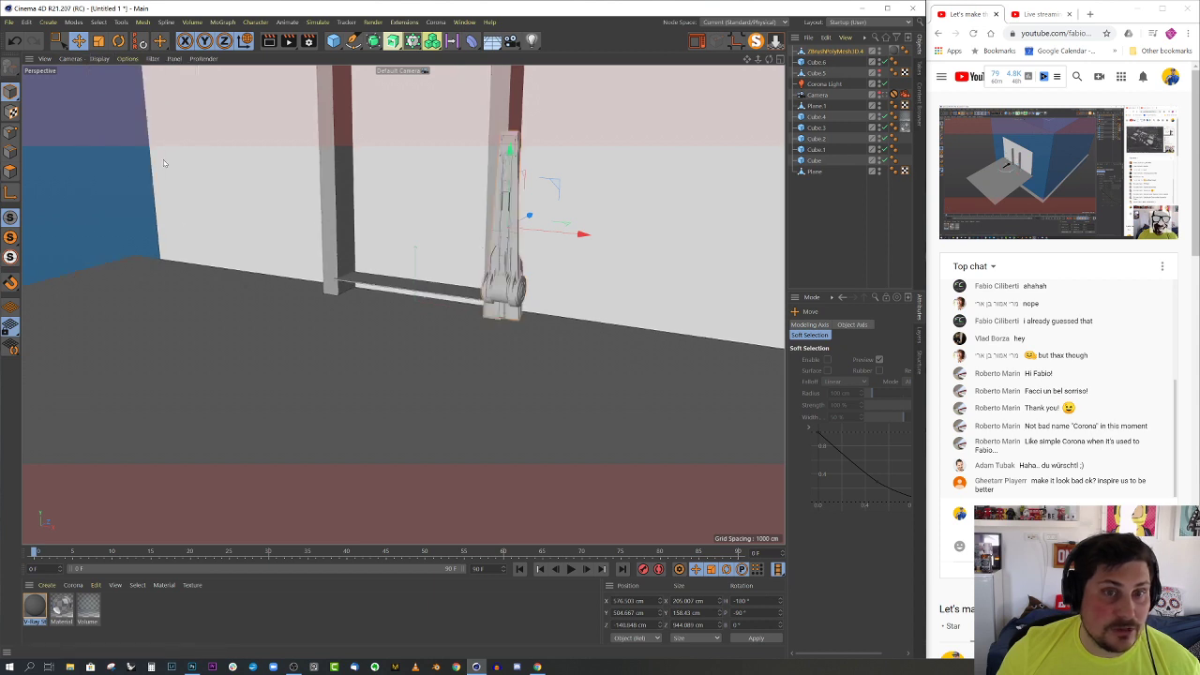
- Lower the kitbash arm against the foot of the right-hand post to about Y 419 cm
scroll(503, 237, "up", 5)
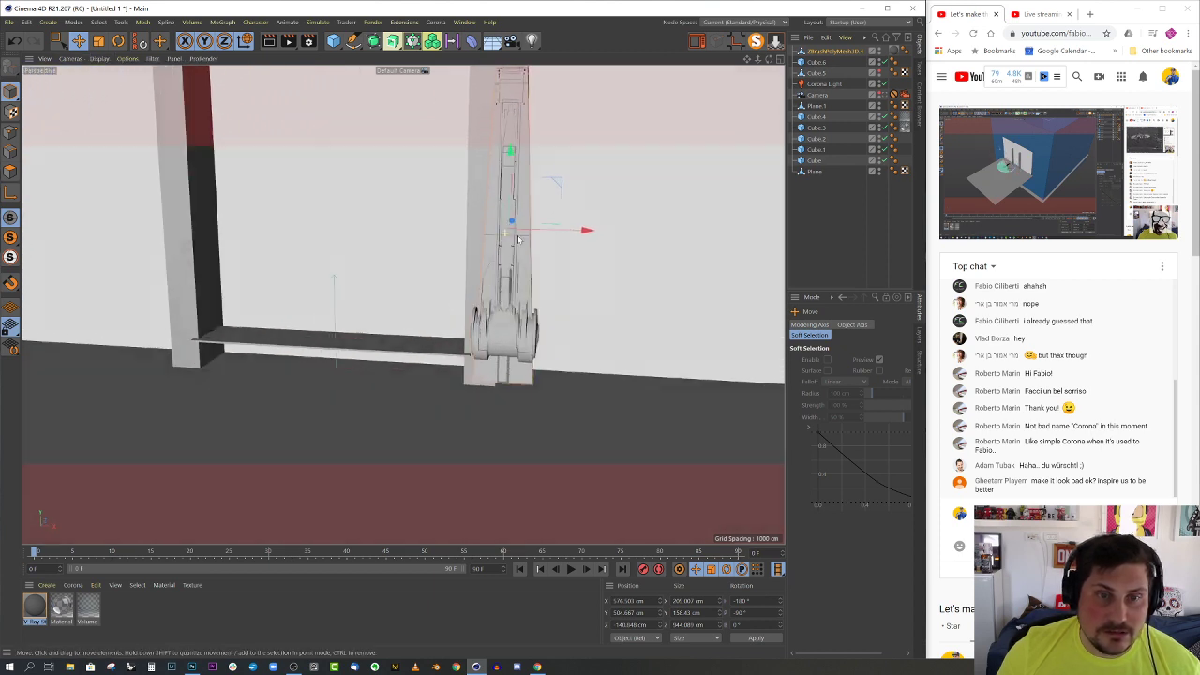
left_click_drag(506, 198, 505, 222)
left_click_drag(487, 273, 255, 430, "alt")
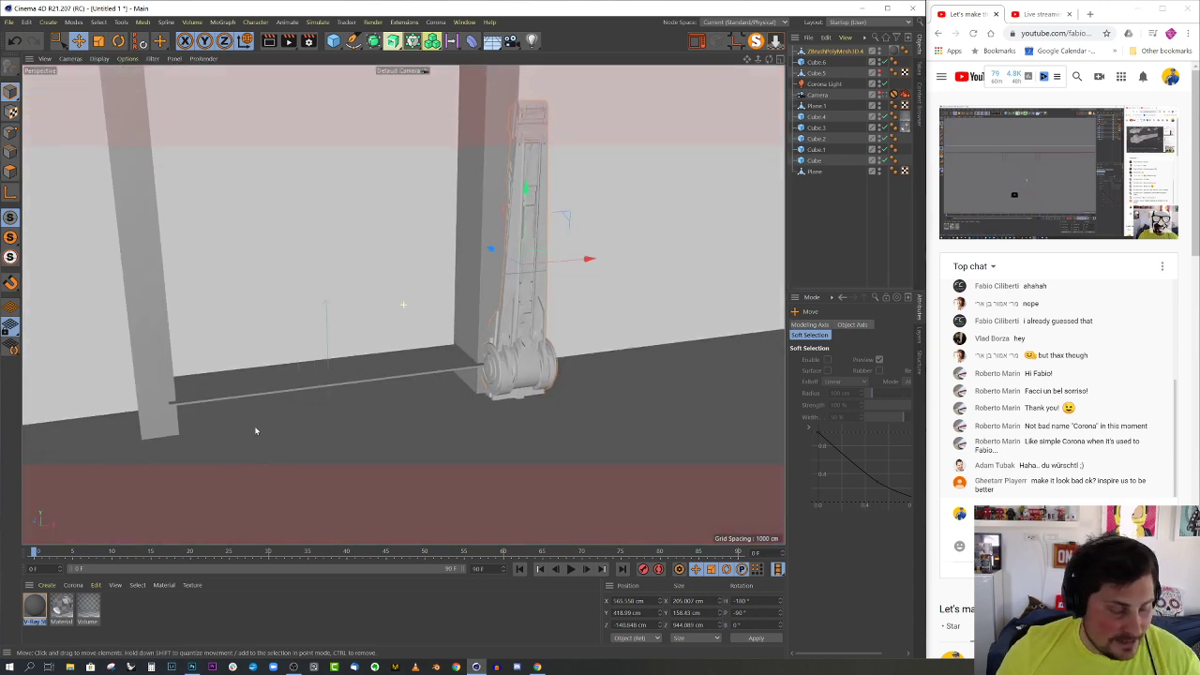
- Create a Corona material with reflection enabled and glossiness 0.75, and use it on the kitbash arm in place of its V-Ray material
left_click(77, 585)
left_click(93, 469)
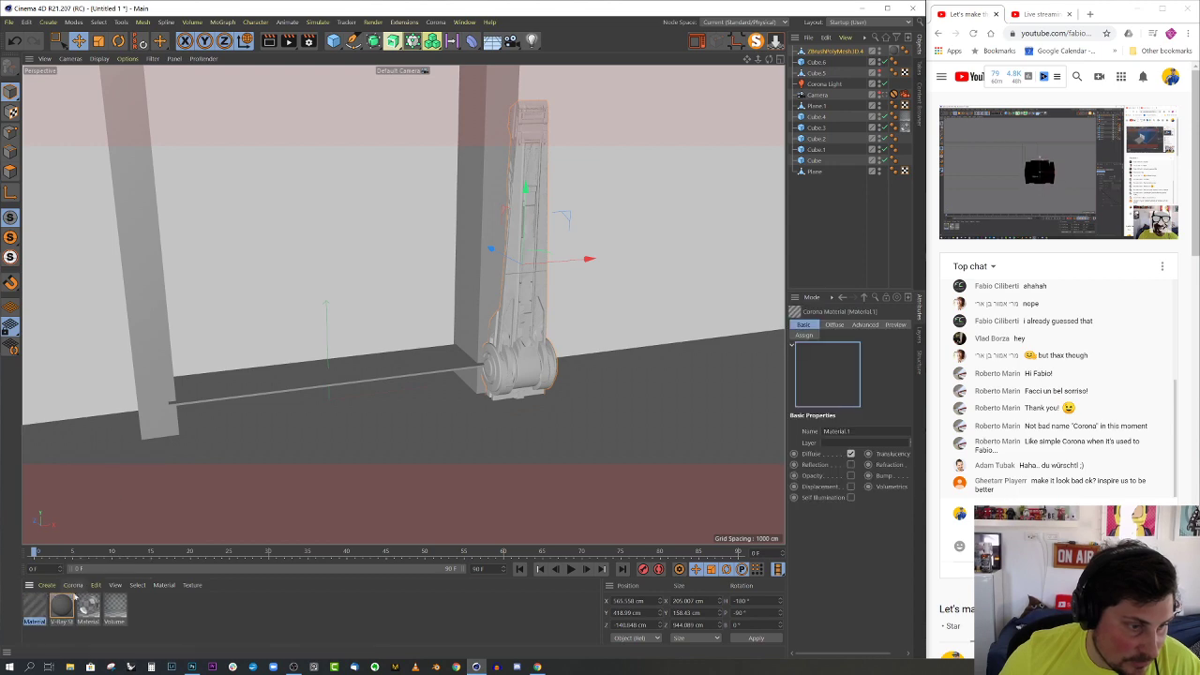
double_click(37, 607)
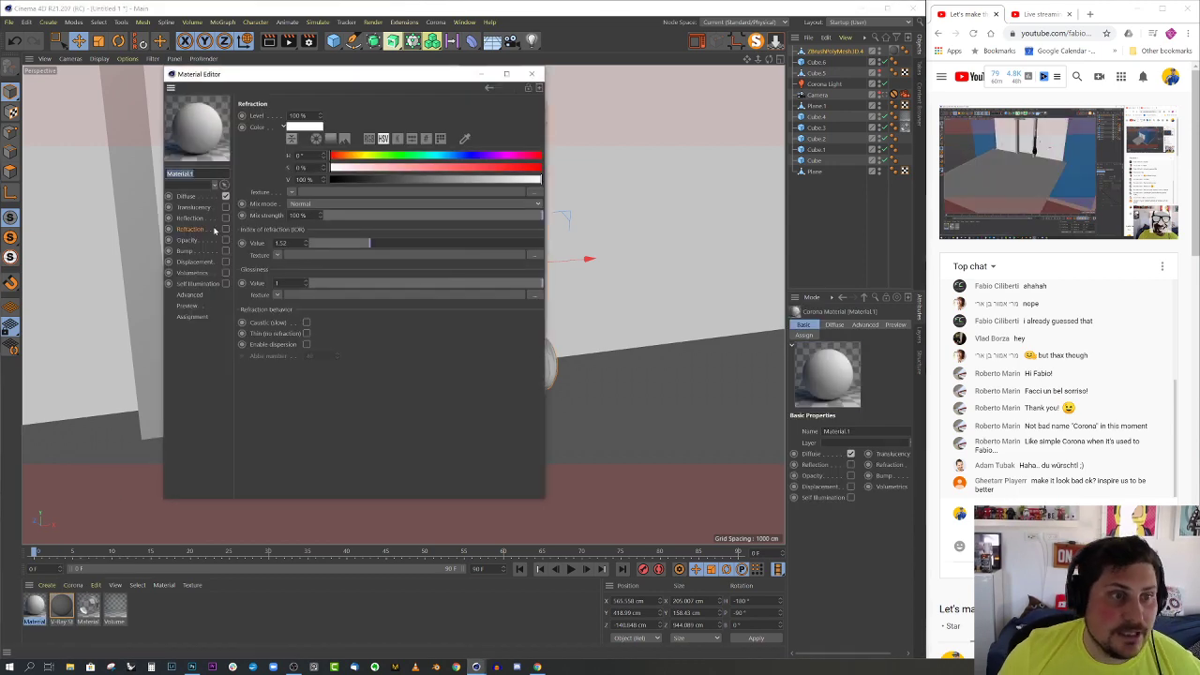
left_click(225, 219)
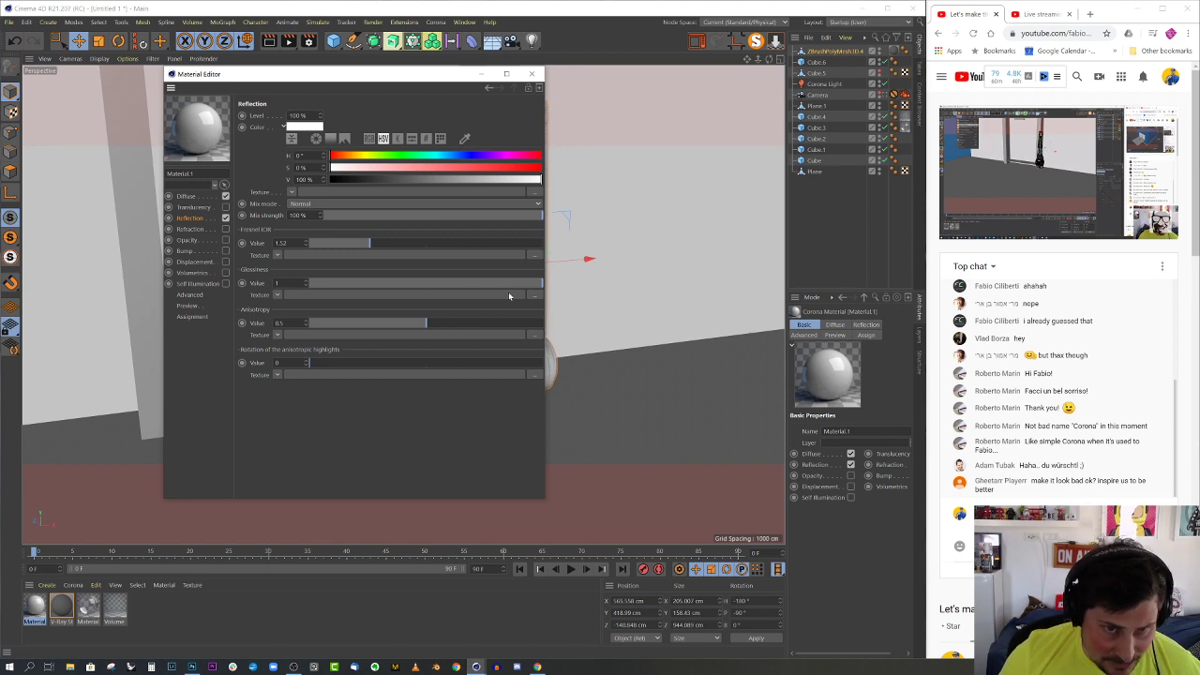
left_click_drag(508, 286, 489, 285)
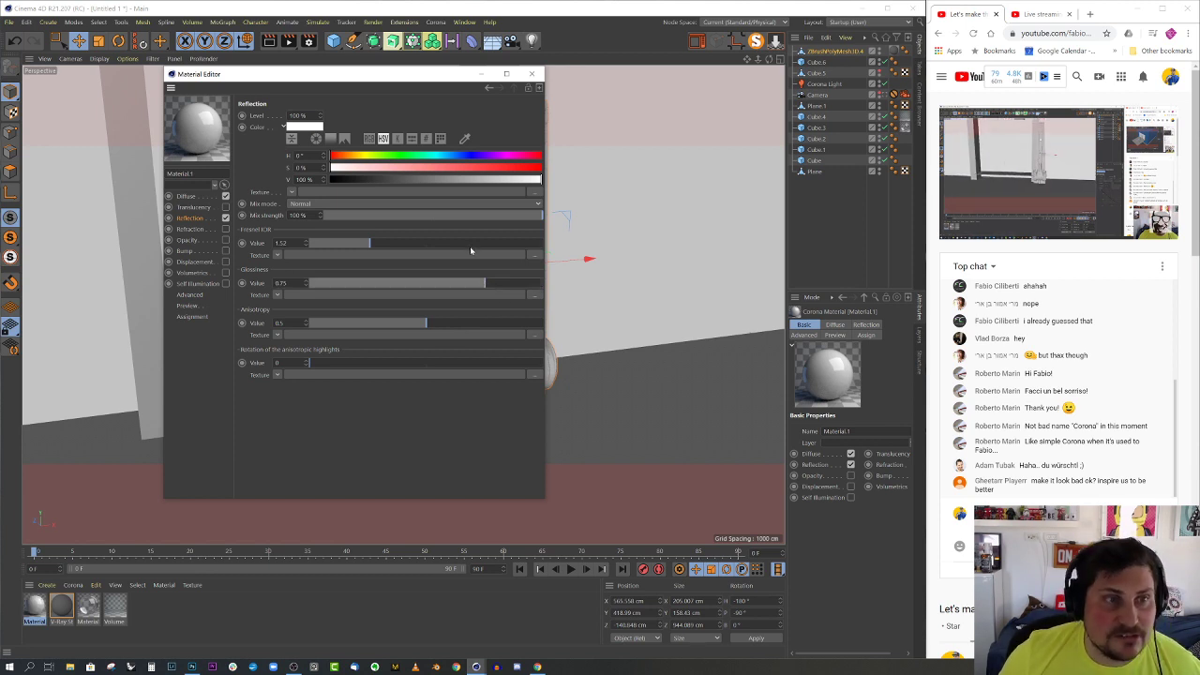
left_click(531, 75)
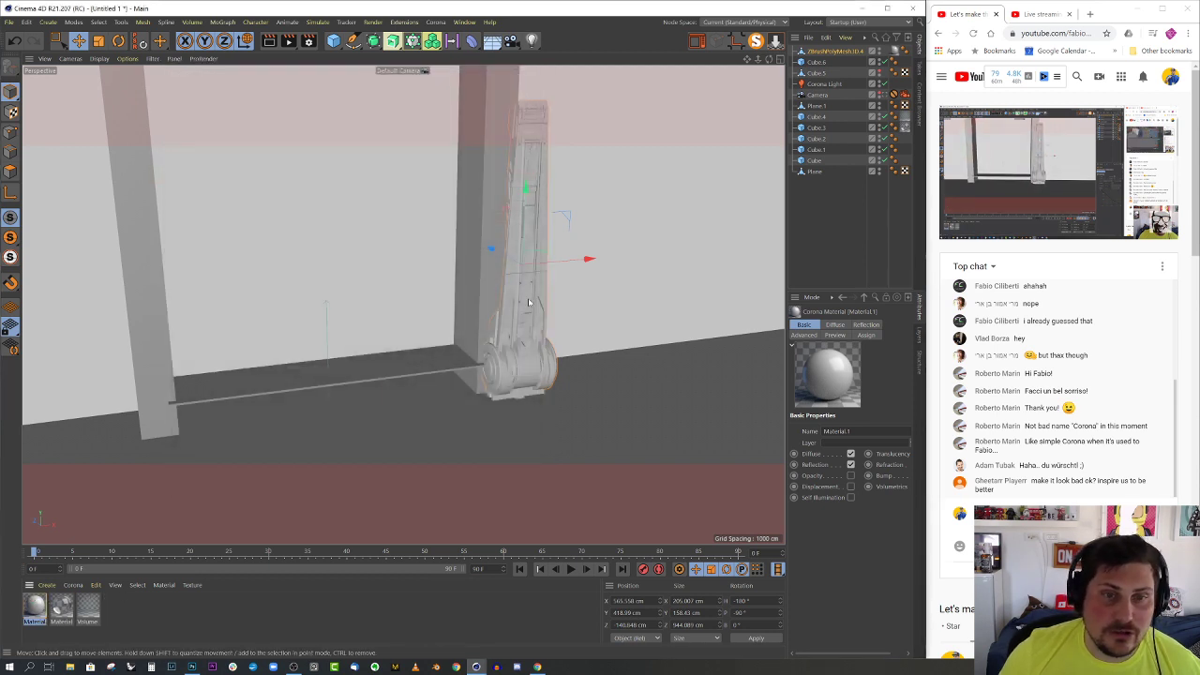
- Examine the kitbash arm's surface shading up close and show its Phong tag properties in a widened side area
scroll(556, 281, "up", 6)
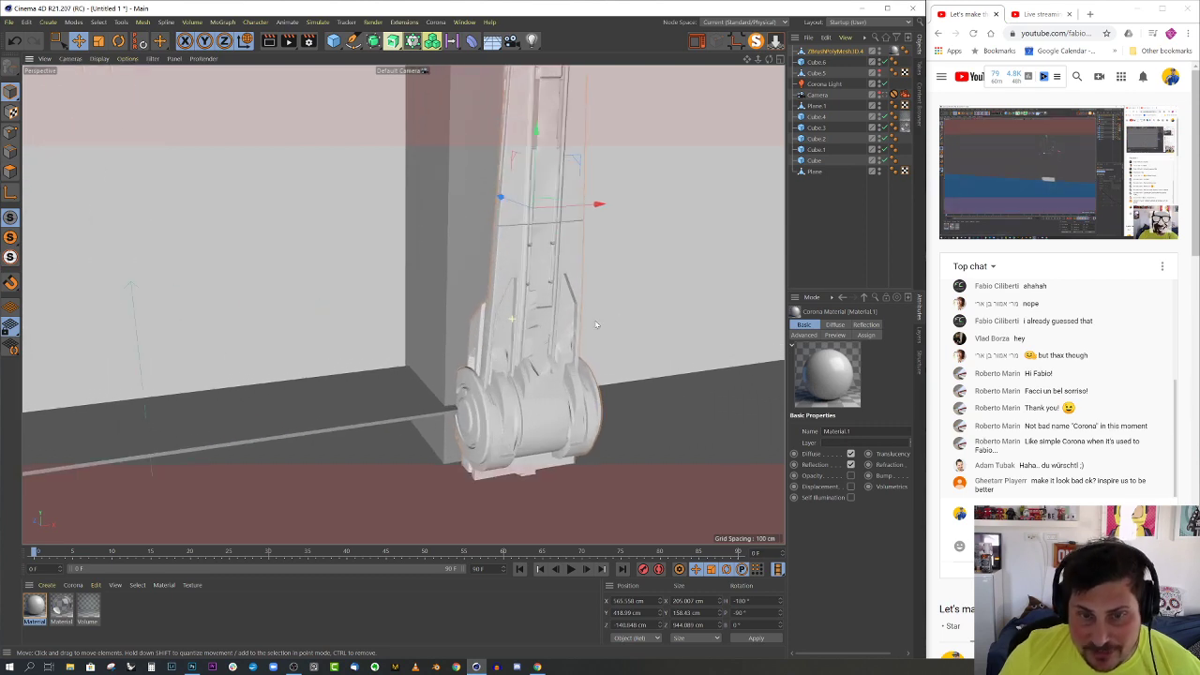
scroll(555, 303, "up", 6)
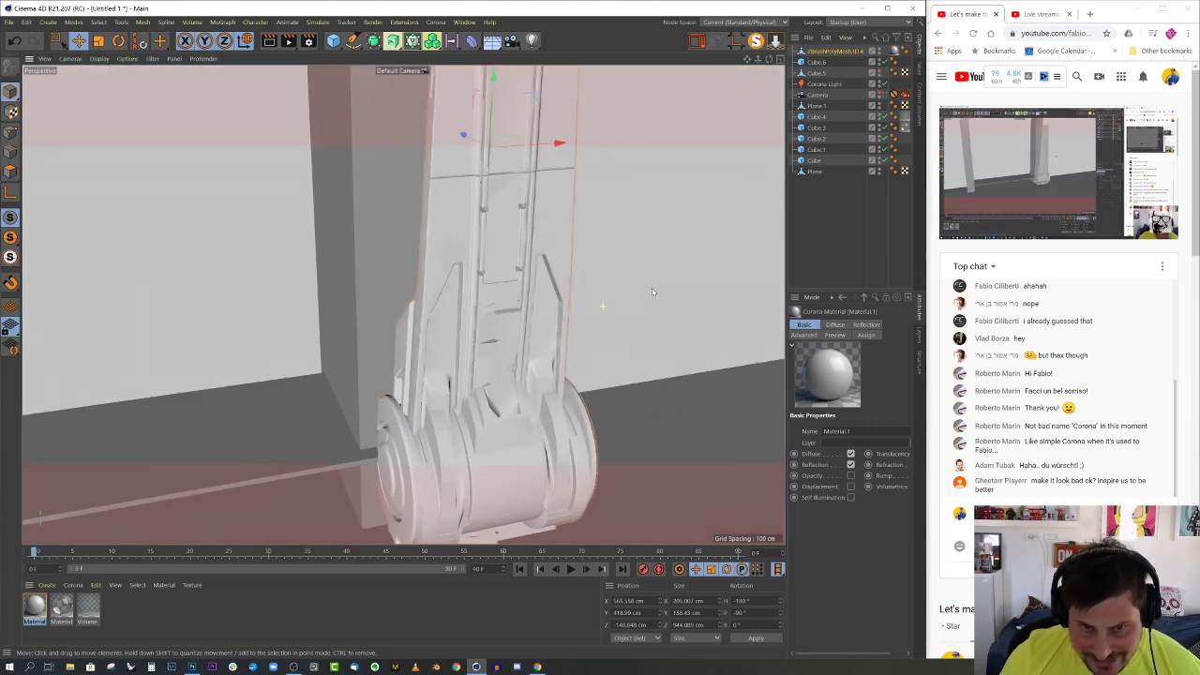
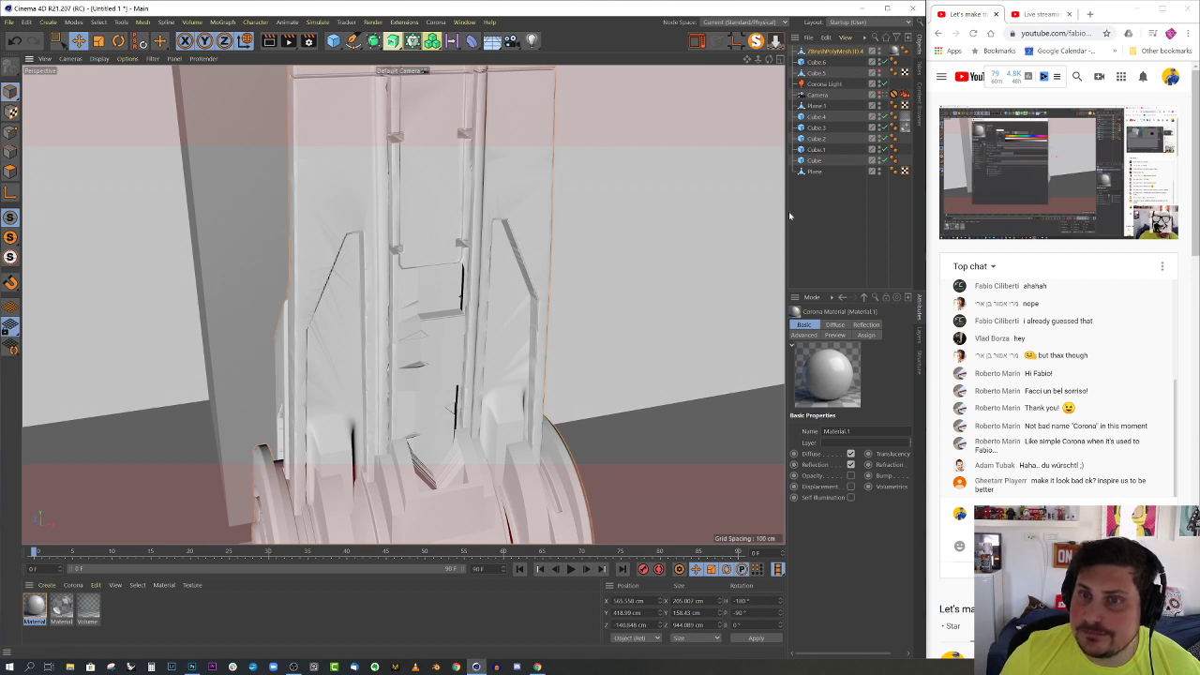
left_click_drag(788, 214, 745, 214)
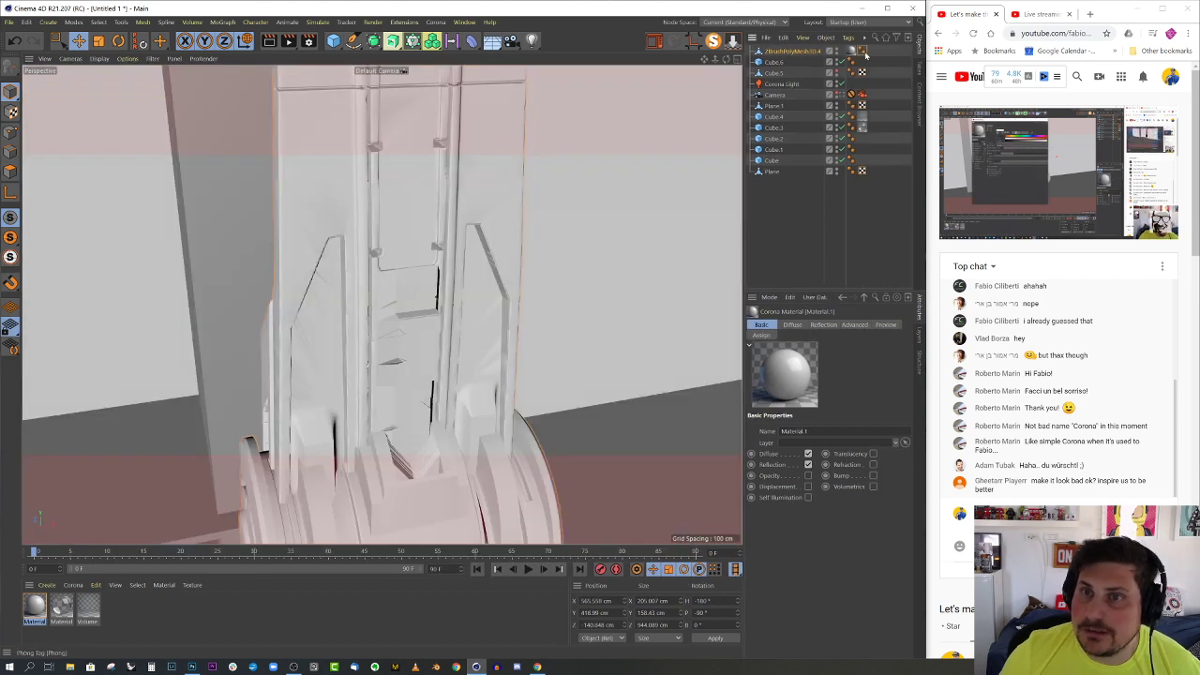
left_click(864, 53)
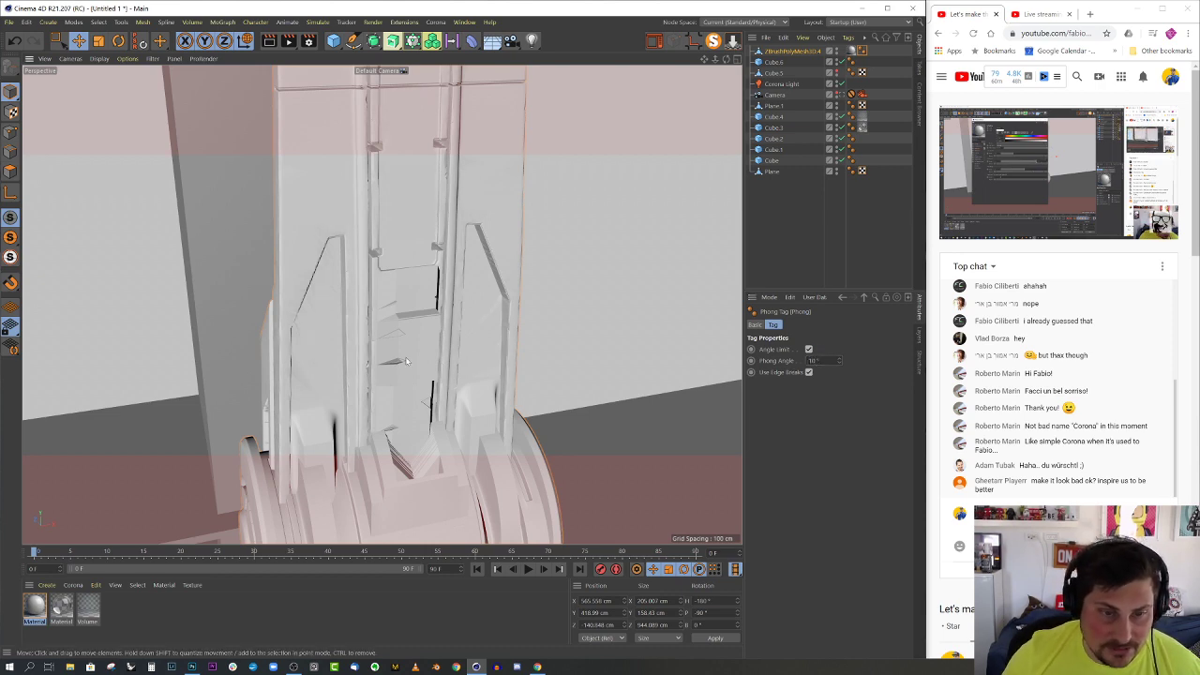
left_click_drag(406, 361, 406, 330, "alt")
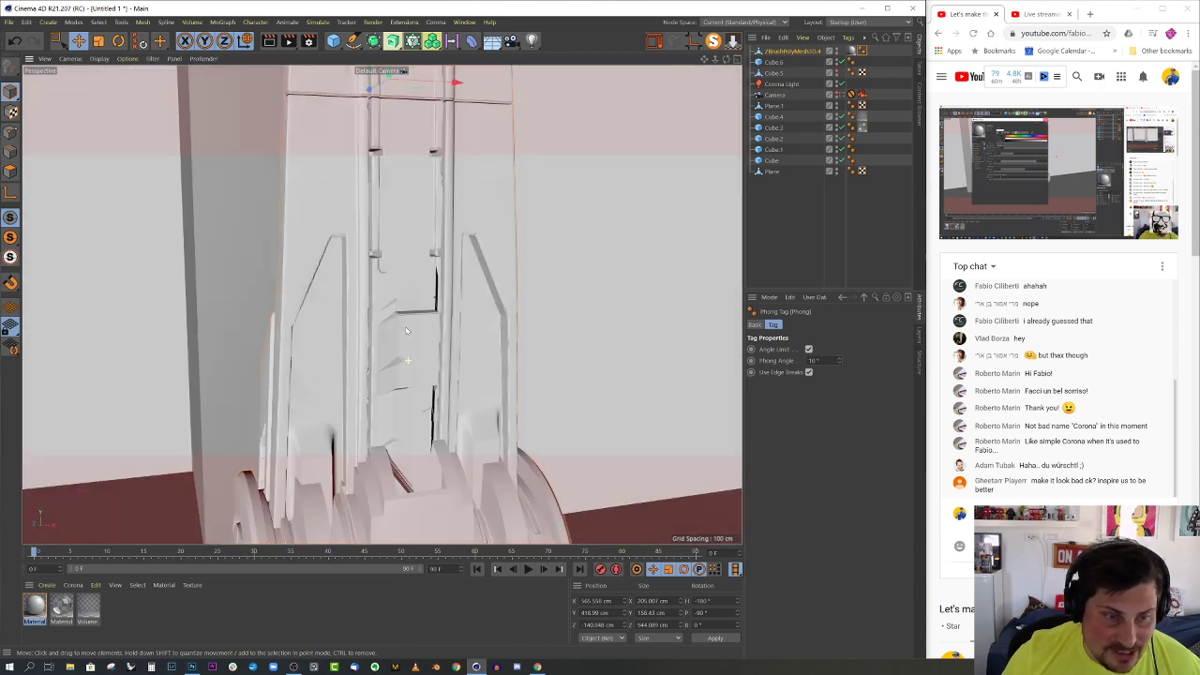
right_click_drag(330, 373, 255, 444, "alt")
left_click_drag(341, 384, 308, 394, "alt")
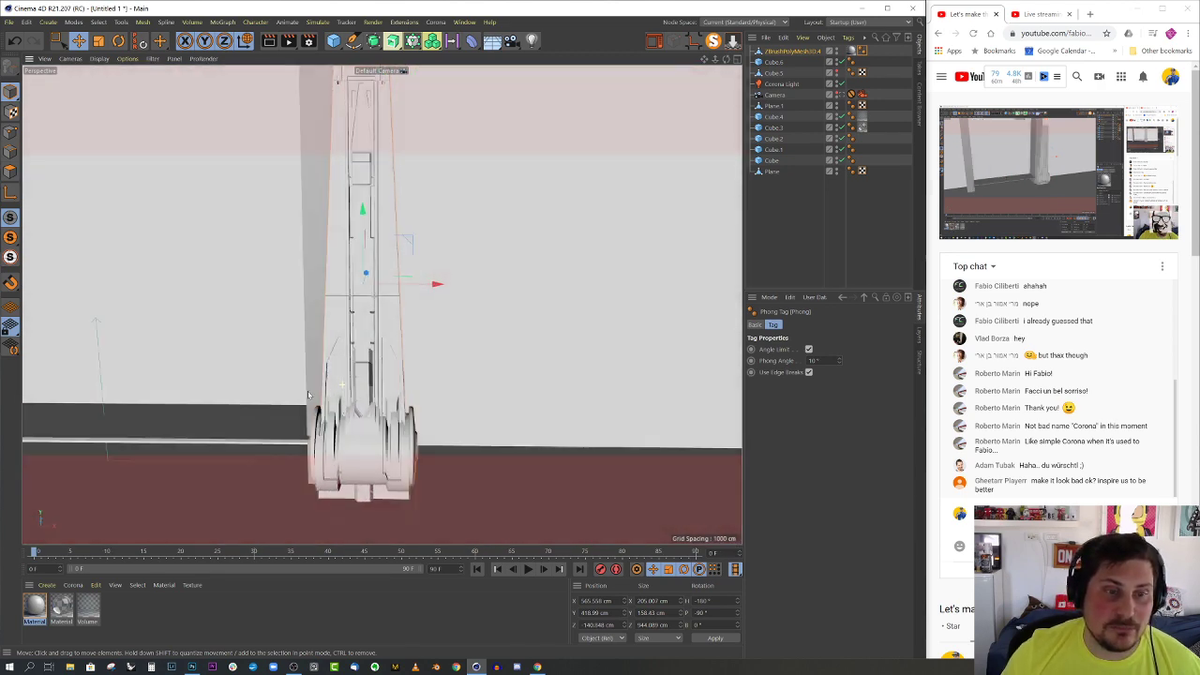
- Look through the scene camera and move the kitbash arm in the Top view to about X 512 cm and Z -123 cm
middle_click_drag(308, 394, 454, 356, "alt")
right_click_drag(454, 356, 383, 390, "alt")
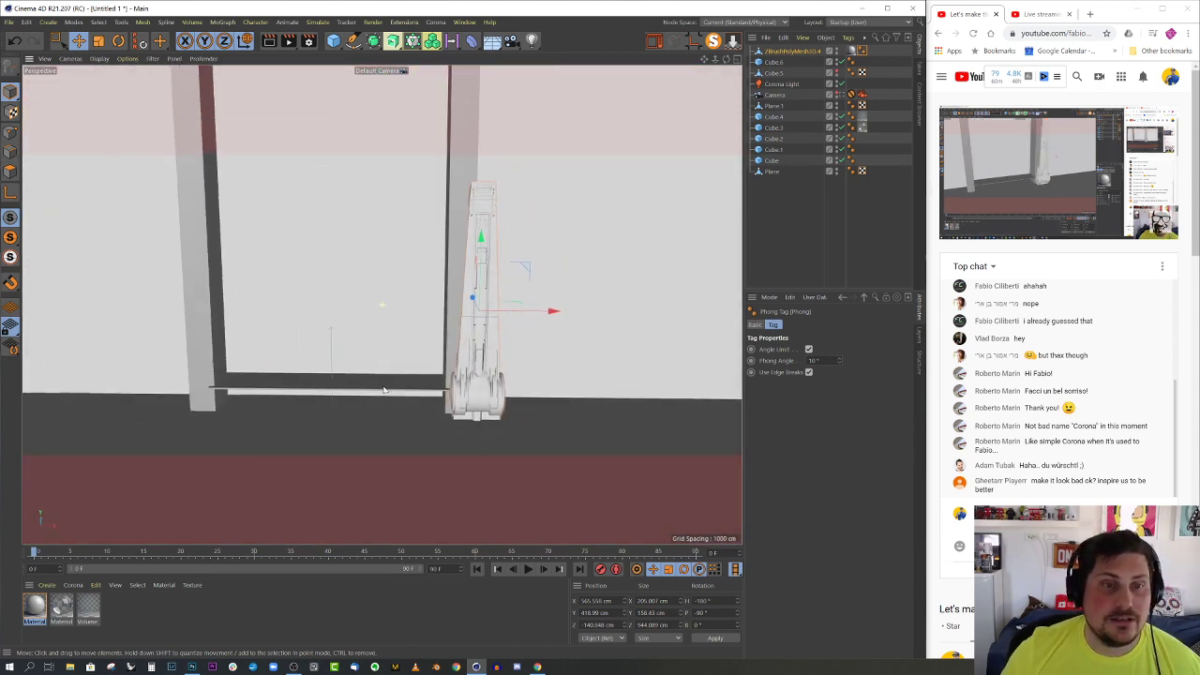
middle_click_drag(384, 390, 437, 399, "alt")
right_click_drag(446, 396, 484, 385, "alt")
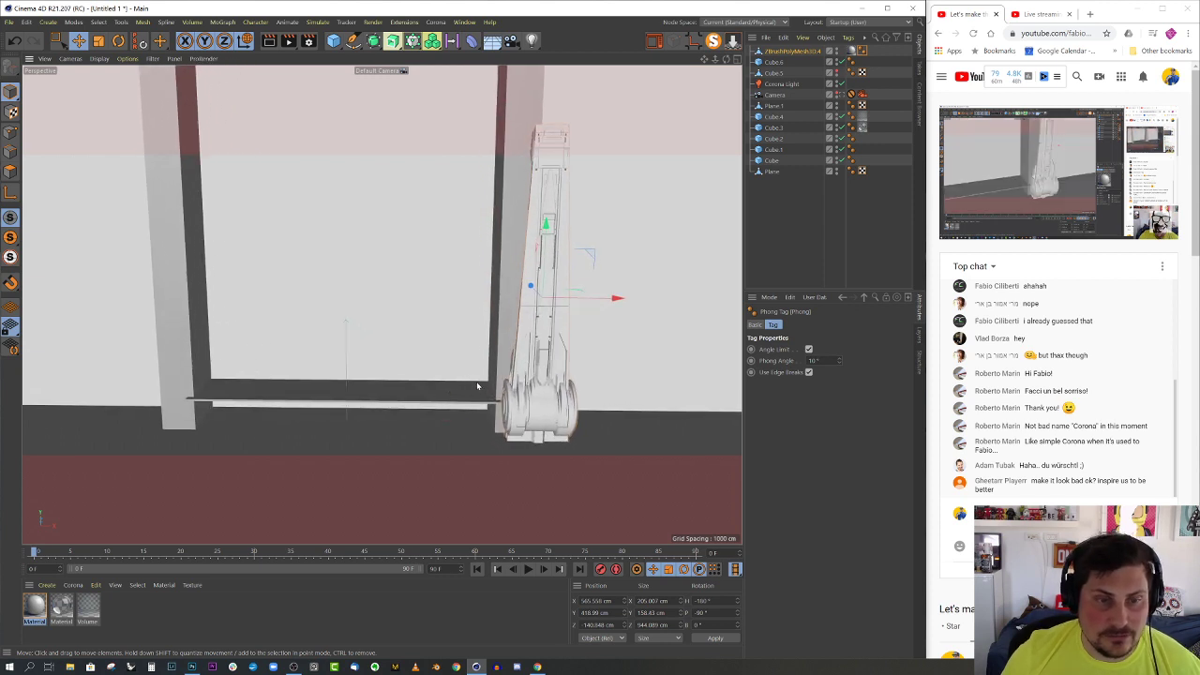
left_click(850, 95)
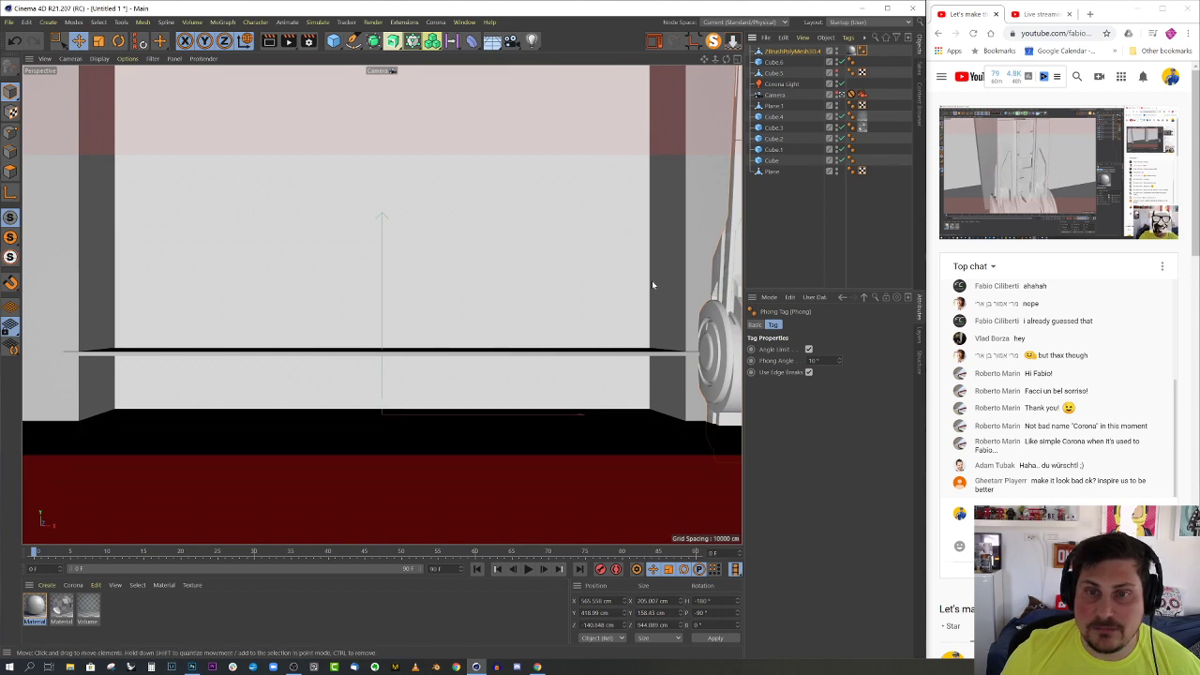
middle_click(723, 119)
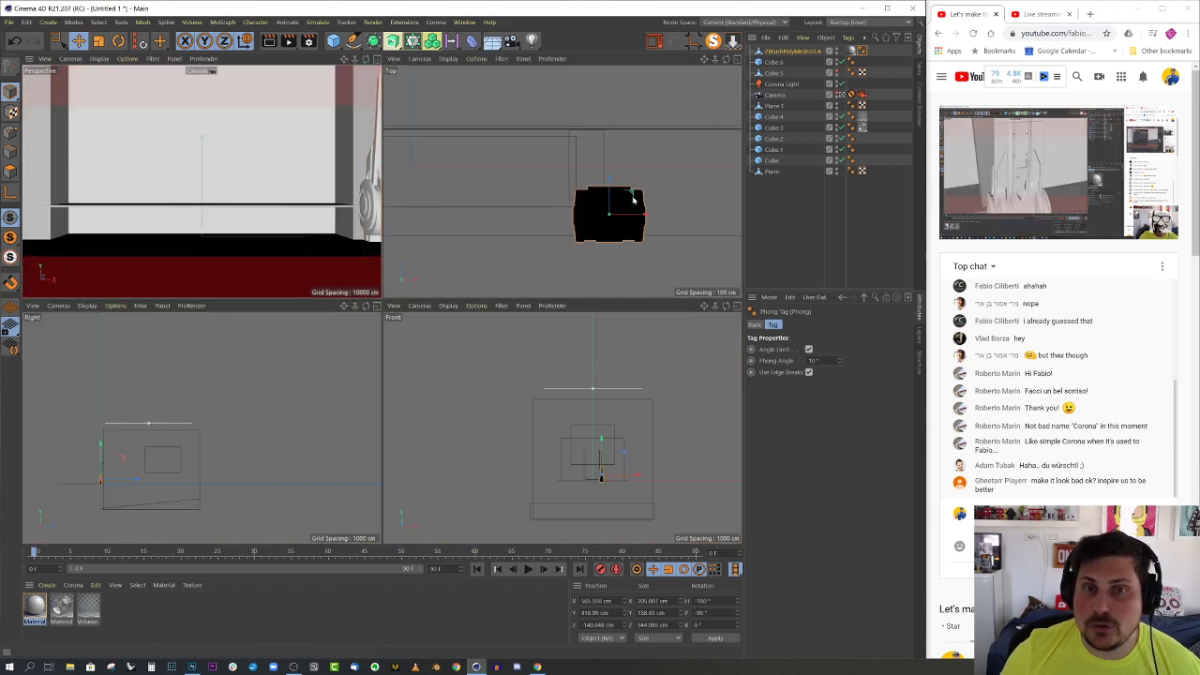
left_click_drag(646, 216, 626, 218)
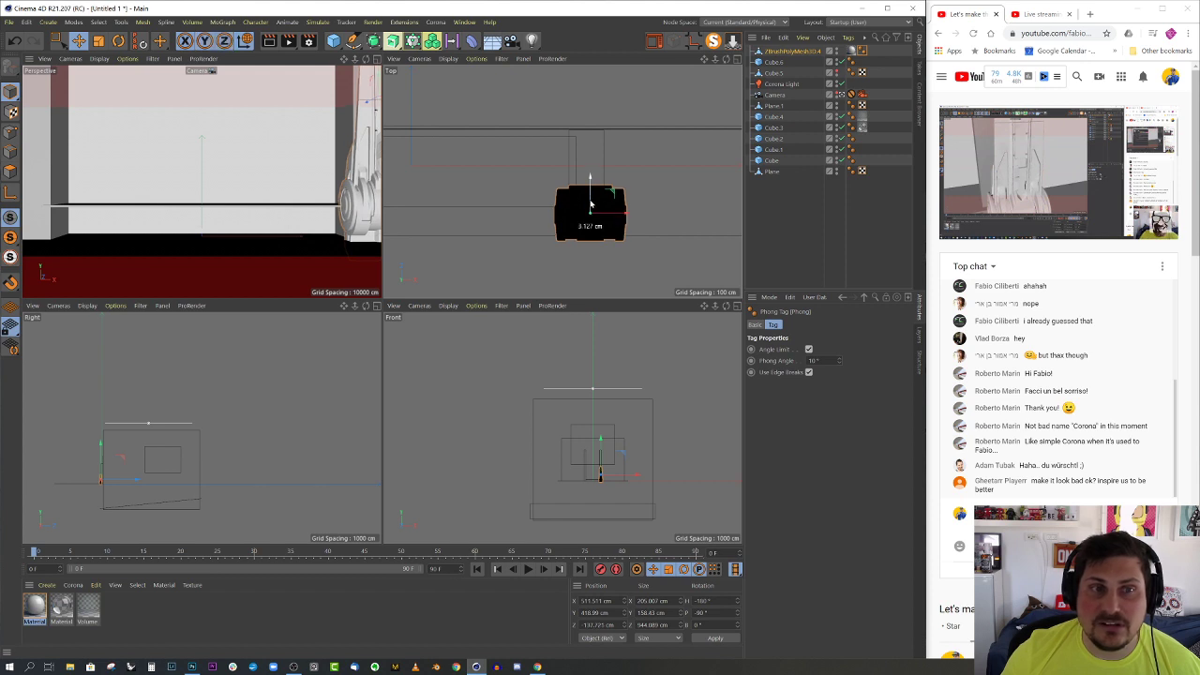
left_click_drag(588, 201, 587, 197)
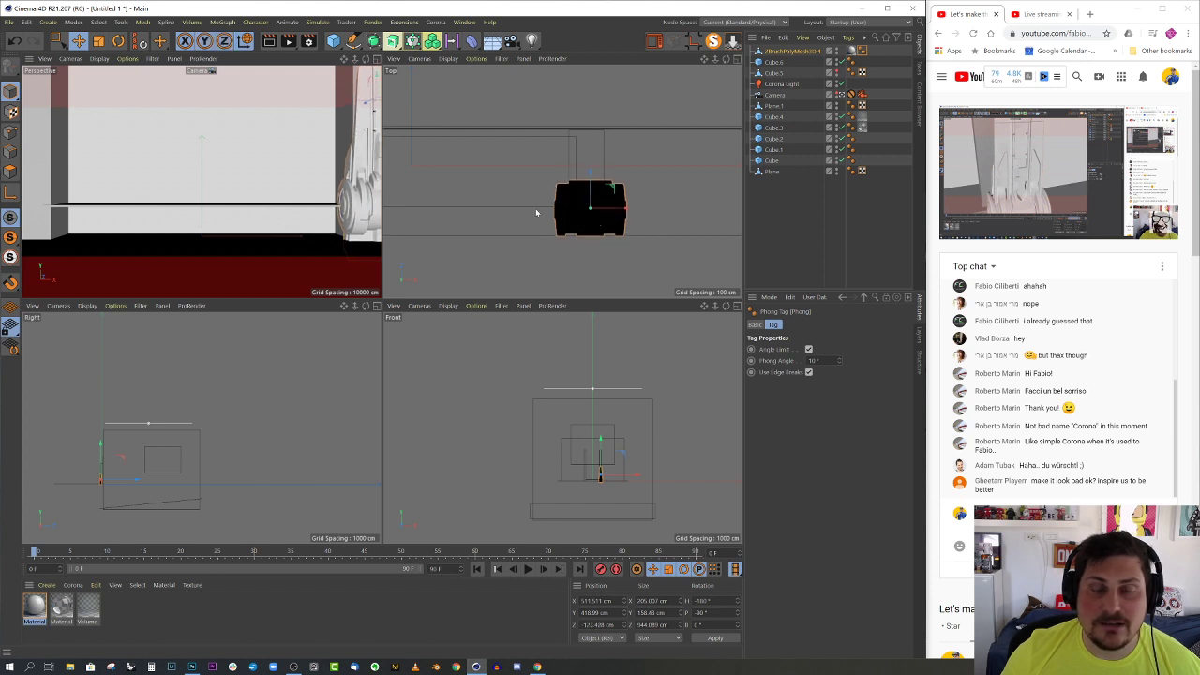
middle_click(480, 203)
middle_click(478, 211)
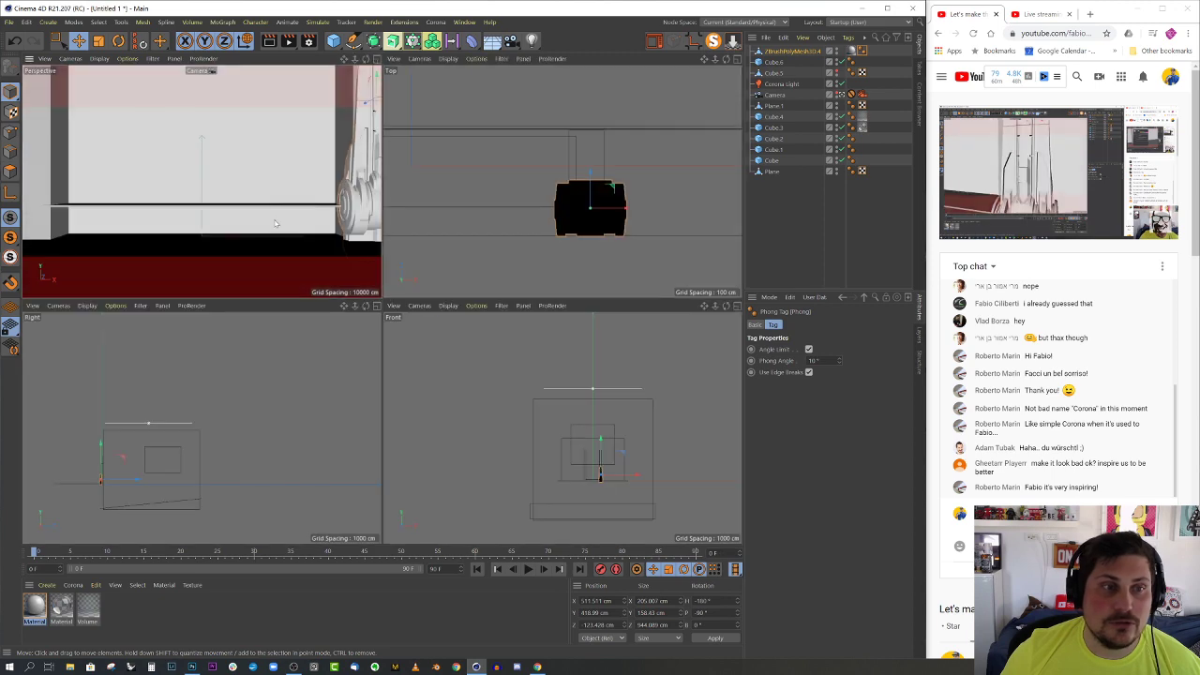
middle_click(274, 223)
- Open SciFi_HardSurface_Assets.c4d from the Sci-Fi-HardSurface-Assets folder in 10_KITBASH and accept the missing-plugin warning
left_click(8, 22)
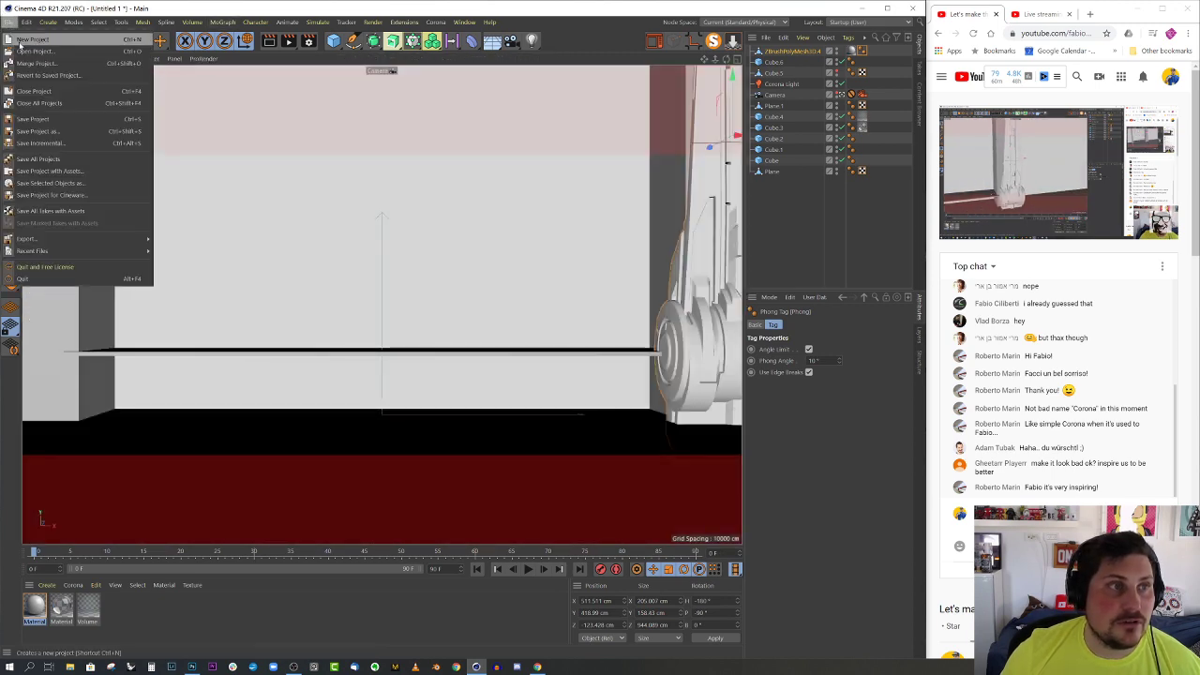
left_click(34, 51)
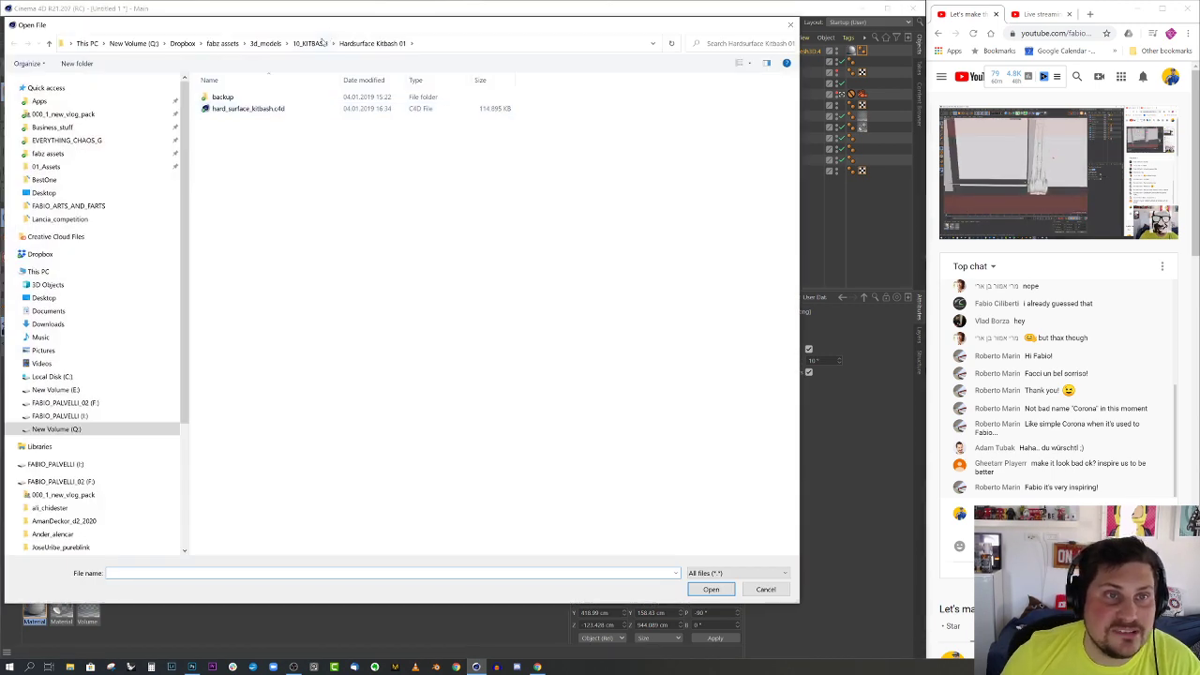
left_click(319, 43)
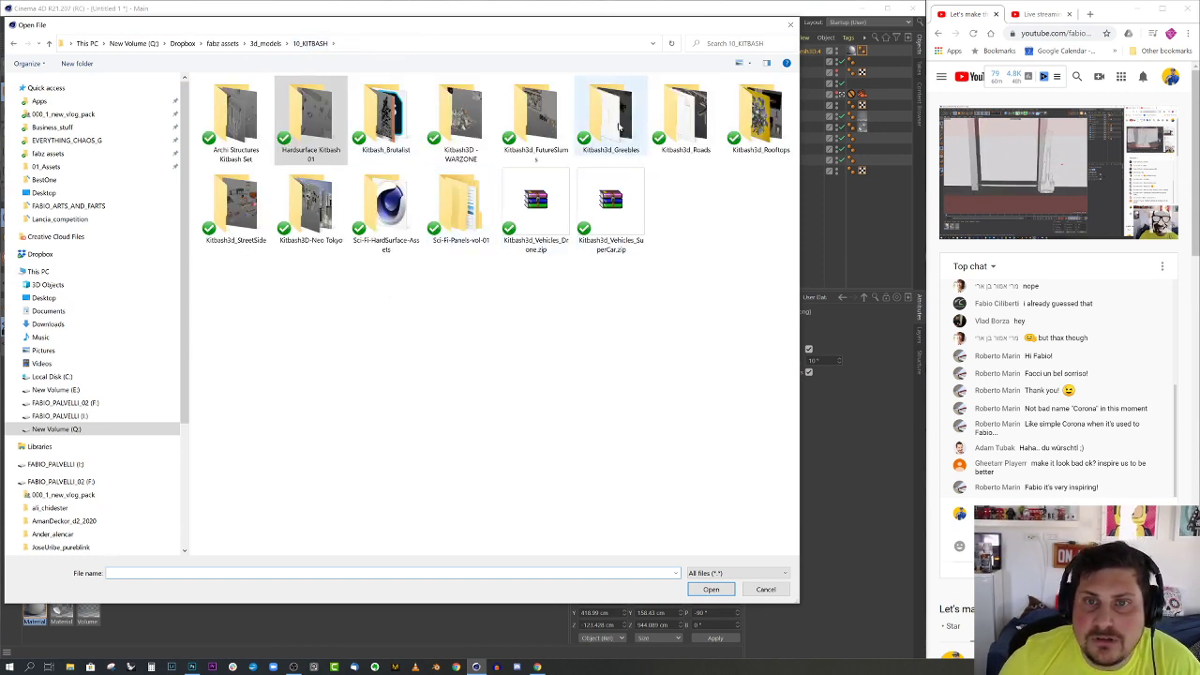
double_click(389, 213)
left_click(367, 158)
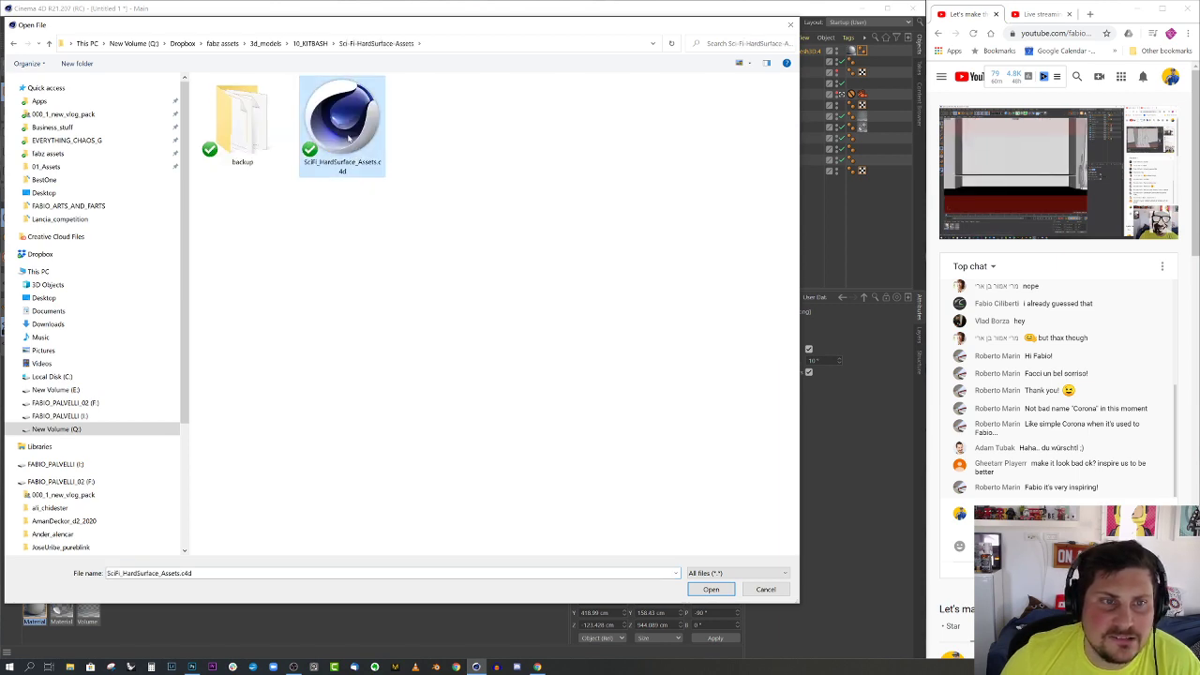
left_click(710, 589)
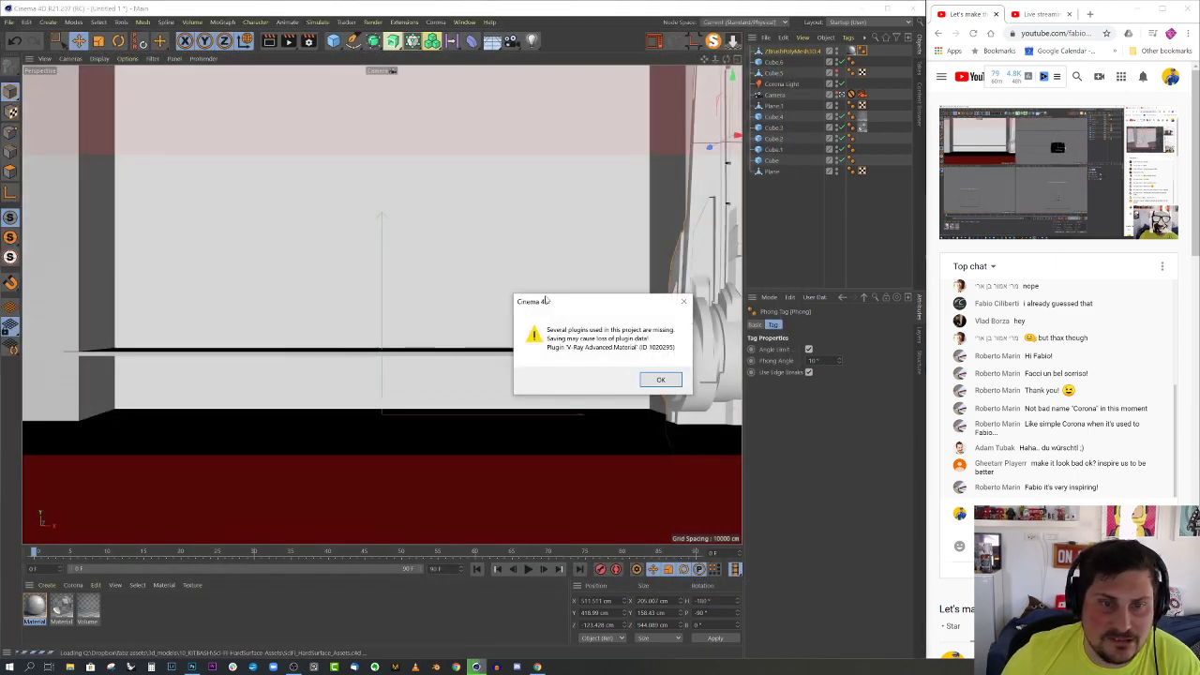
left_click(660, 380)
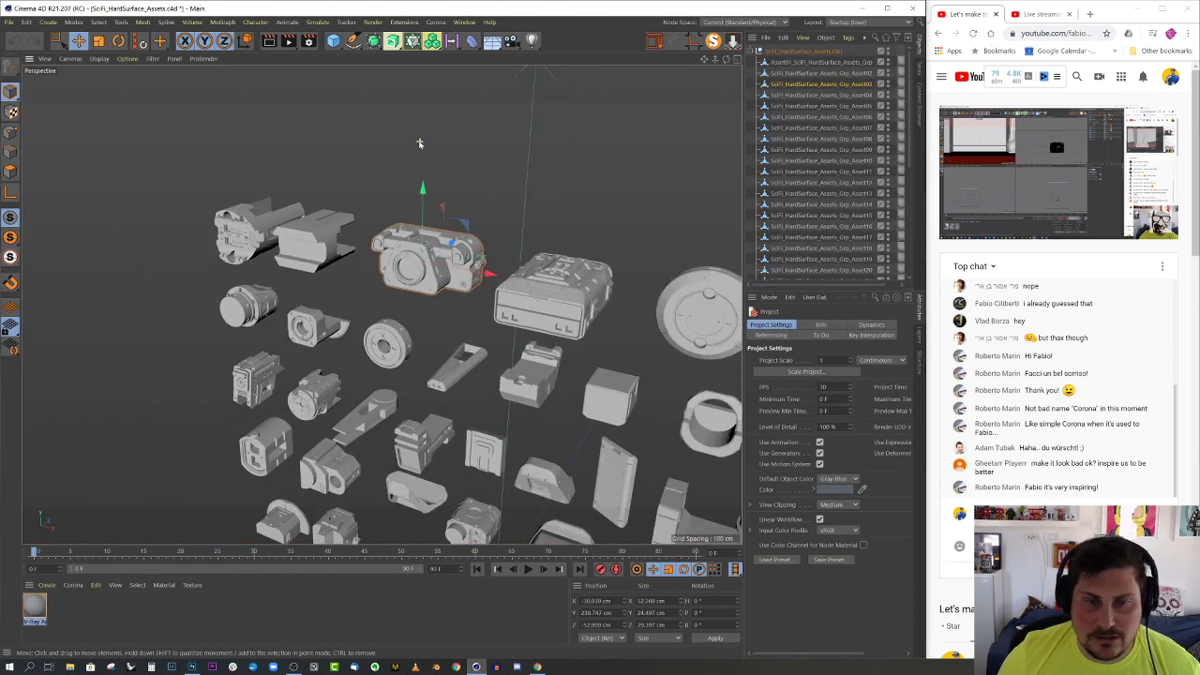
- Select all the sci-fi hard-surface parts in the asset file and copy them
left_click_drag(507, 237, 496, 440, "alt")
scroll(499, 433, "up", 6)
left_click(498, 361)
scroll(429, 321, "down", 10)
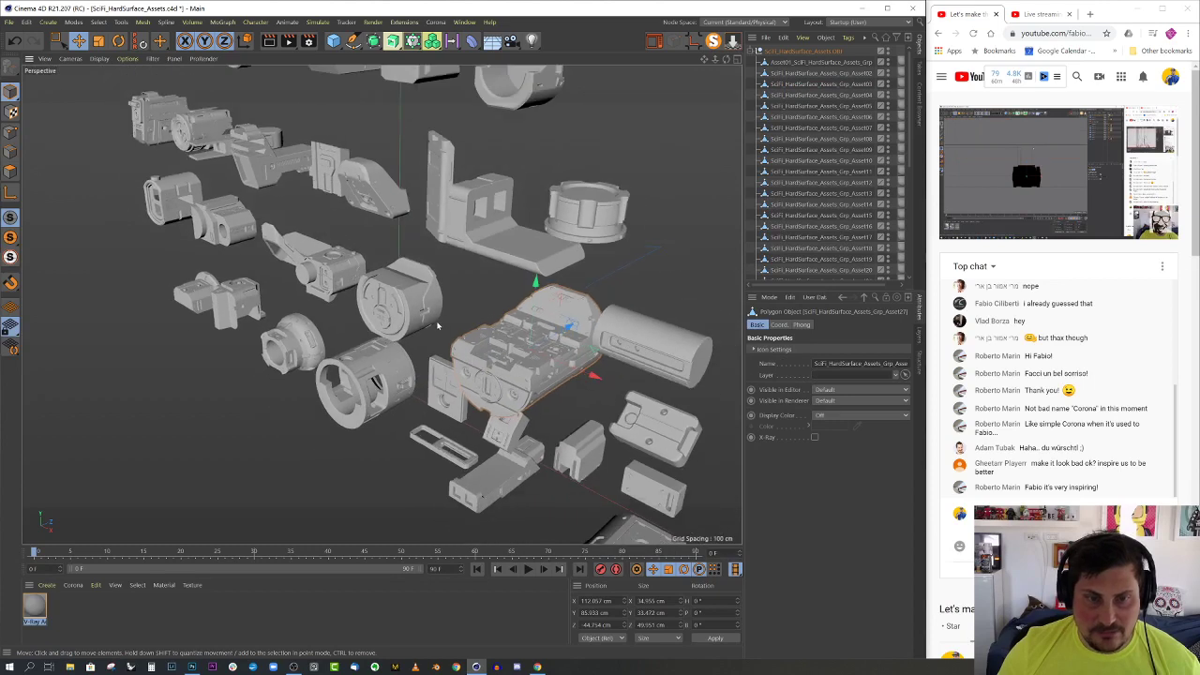
left_click_drag(419, 316, 506, 286, "alt")
scroll(420, 311, "down", 2)
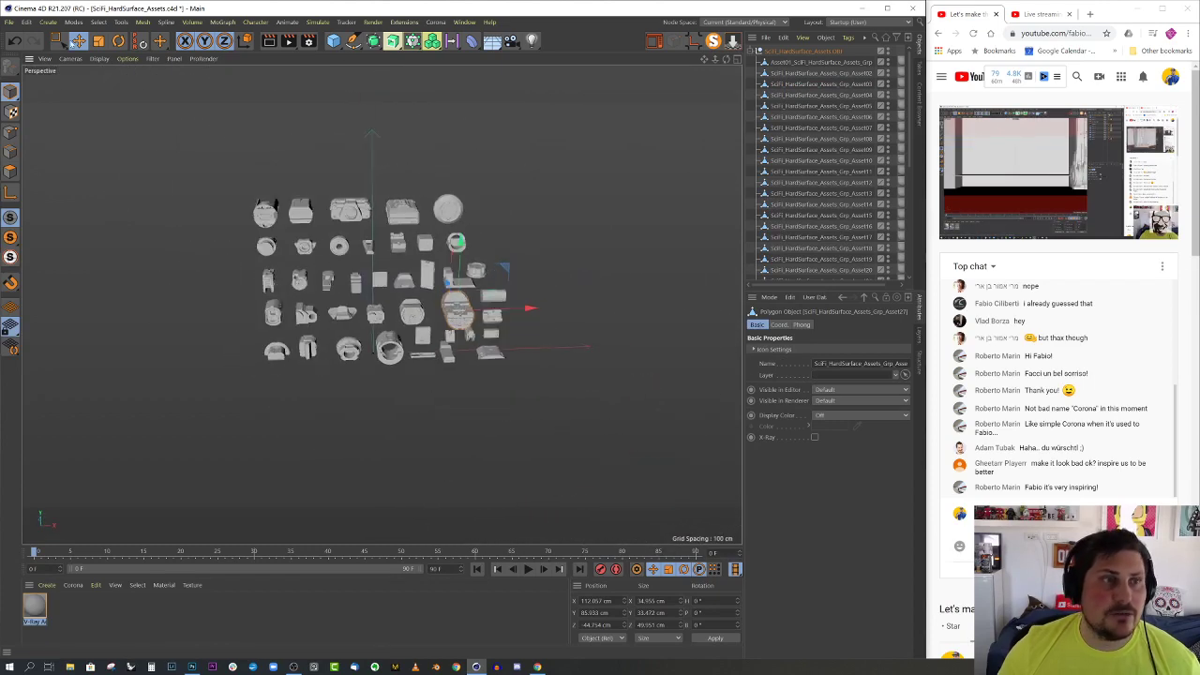
left_click(58, 41)
left_click_drag(148, 122, 620, 411)
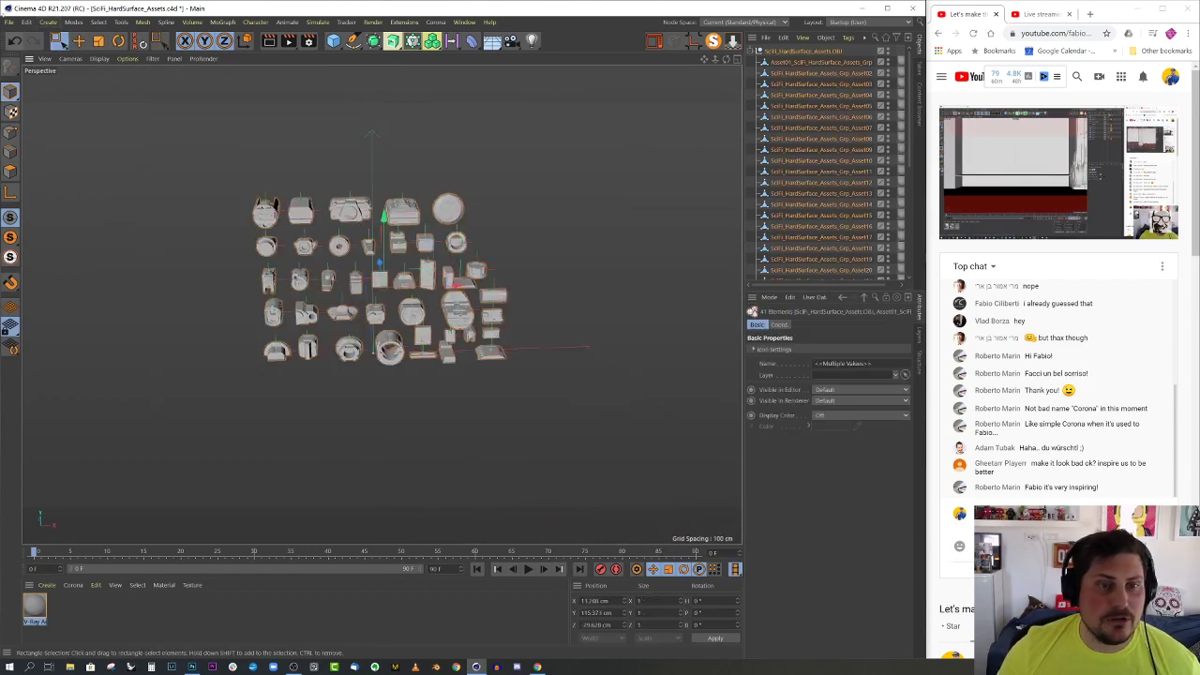
left_click(28, 23)
left_click(50, 91)
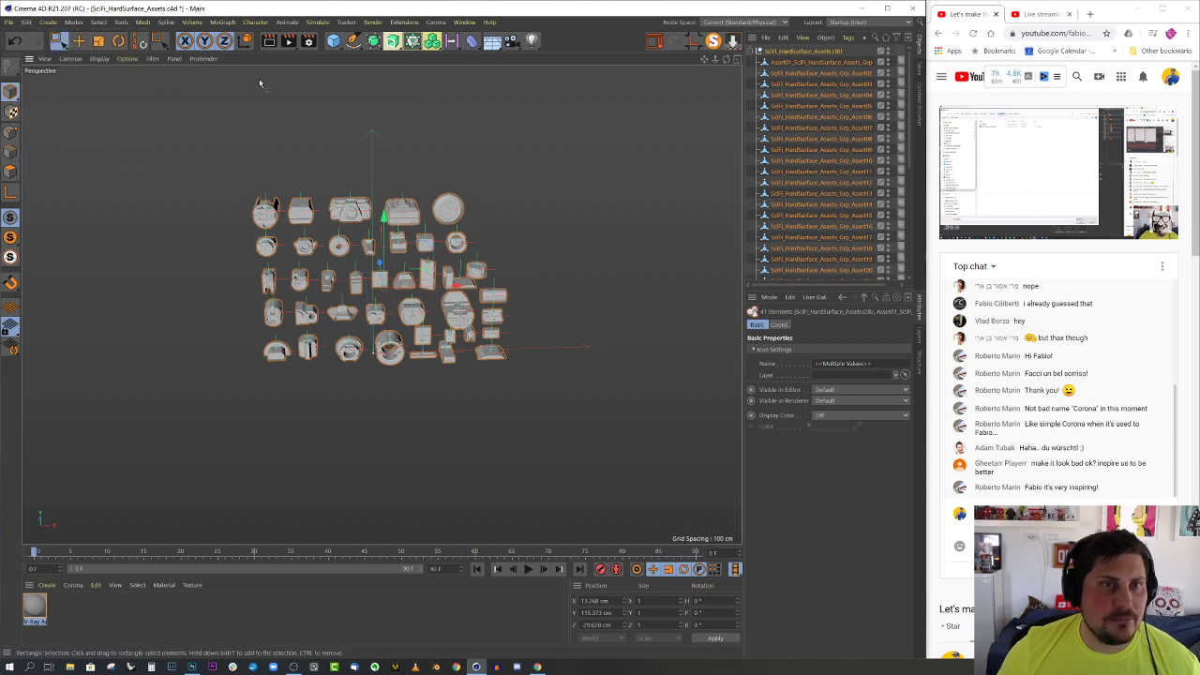
- Switch to the hard_surface_kitbash.c4d project and close it without saving the changes
left_click(465, 23)
left_click(497, 338)
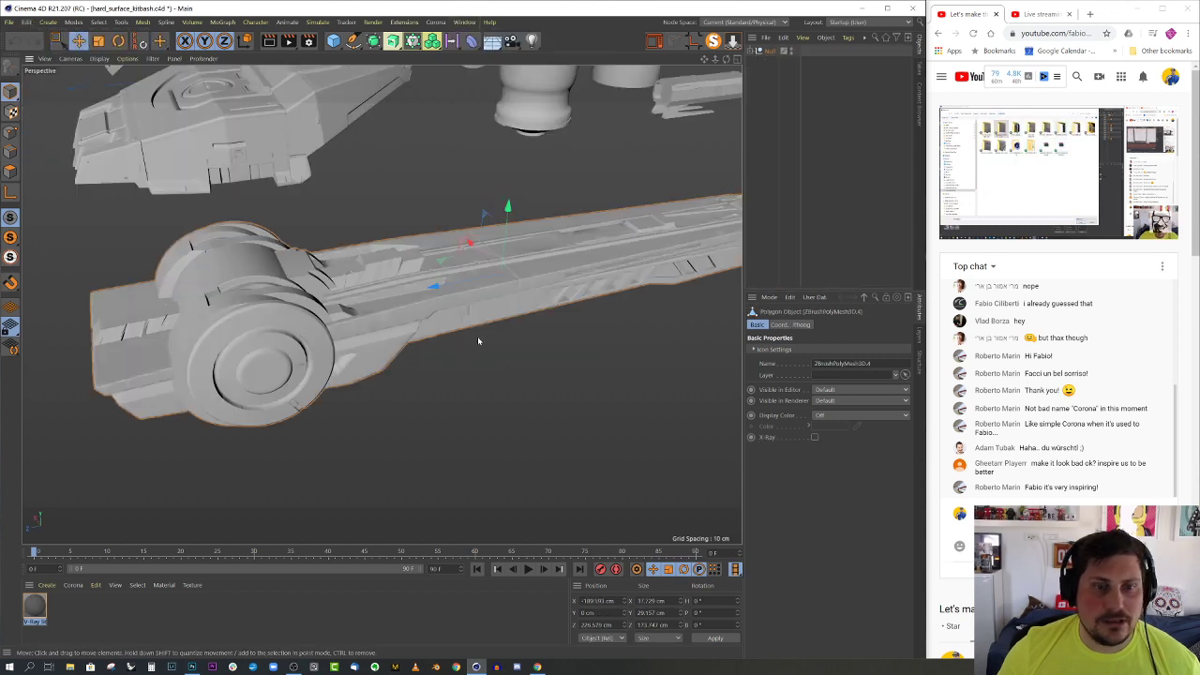
left_click(10, 23)
left_click(38, 93)
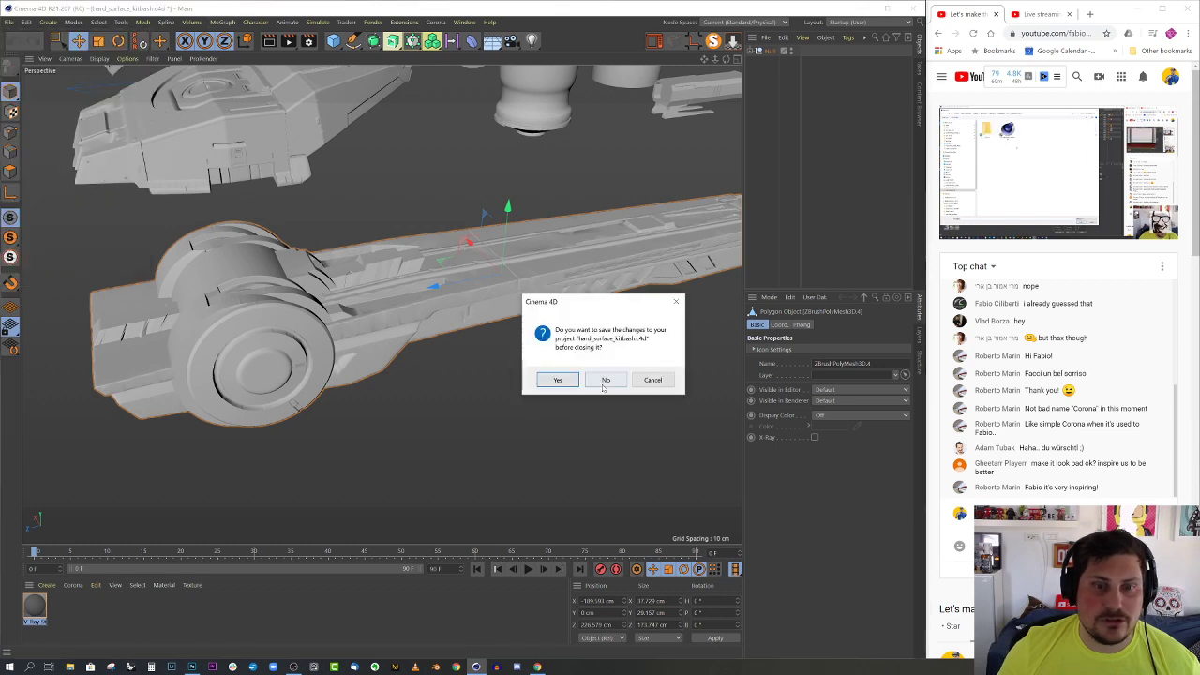
left_click(605, 380)
- Switch to the Untitled 1 project and paste the copied sci-fi hard-surface parts into the scene
left_click(465, 22)
left_click(516, 334)
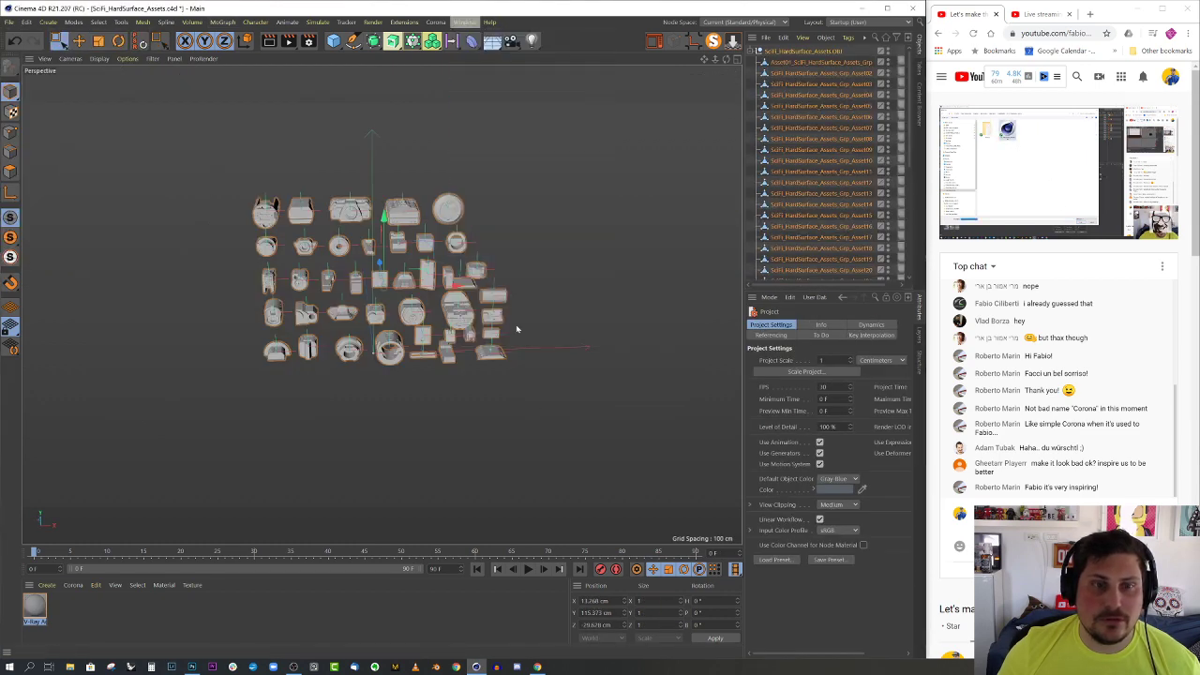
left_click(26, 21)
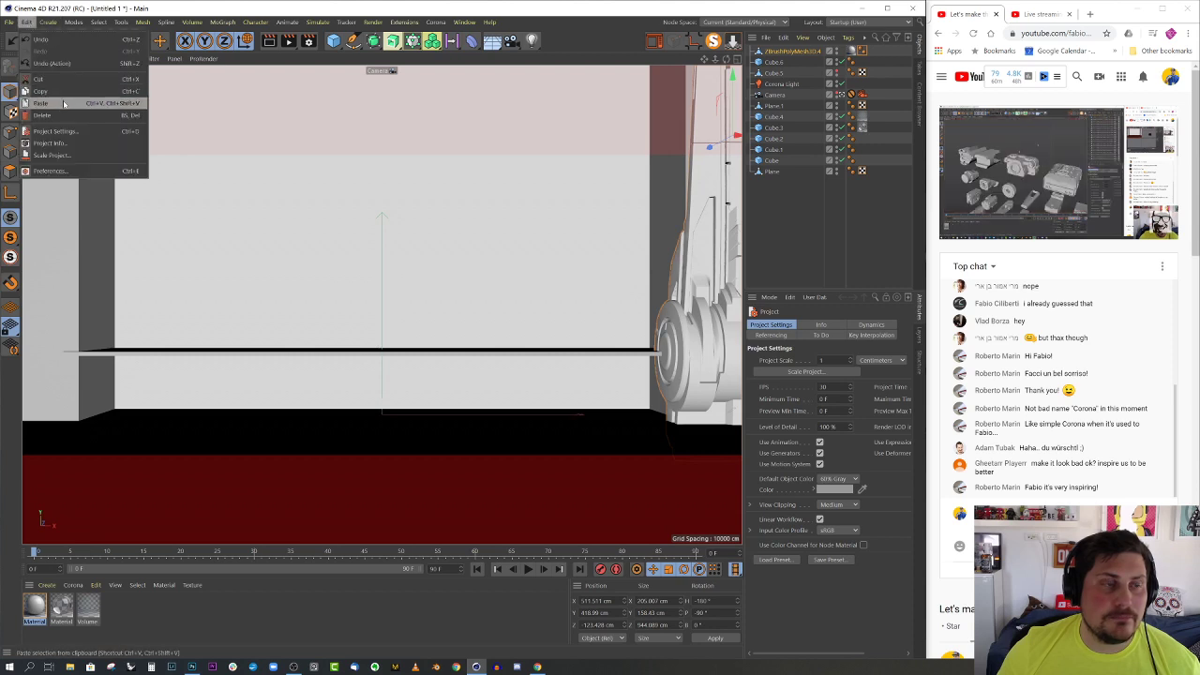
left_click(119, 158)
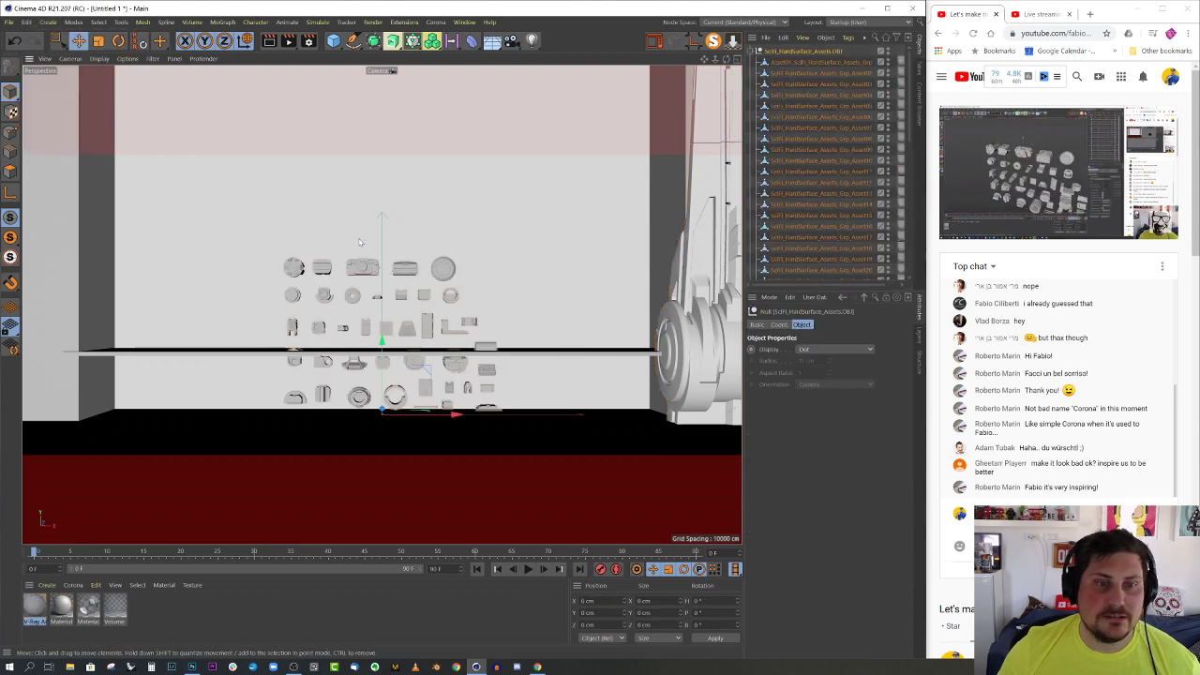
- Collapse the pasted SciFi_HardSurface_Assets group, leave the scene camera and move the group outside the room to about X 5056 cm
left_click(758, 50)
left_click(870, 105)
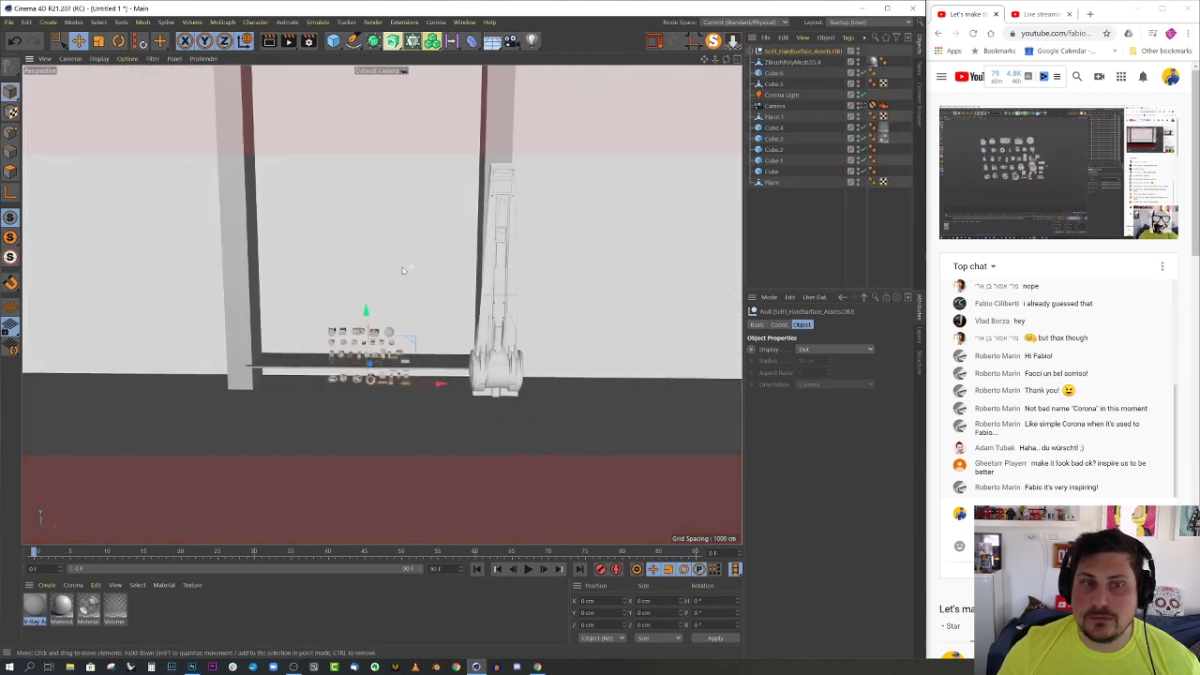
left_click_drag(431, 310, 420, 257, "alt")
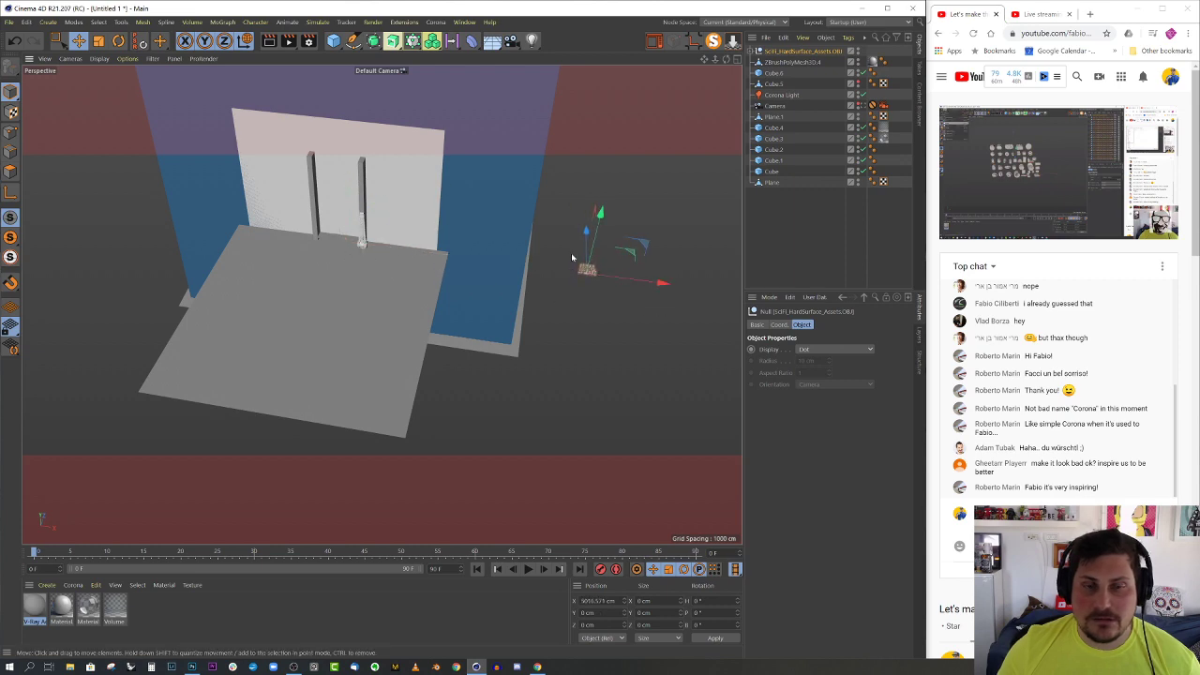
scroll(562, 256, "up", 3)
- Save the project on the Desktop under the file name test
left_click(12, 22)
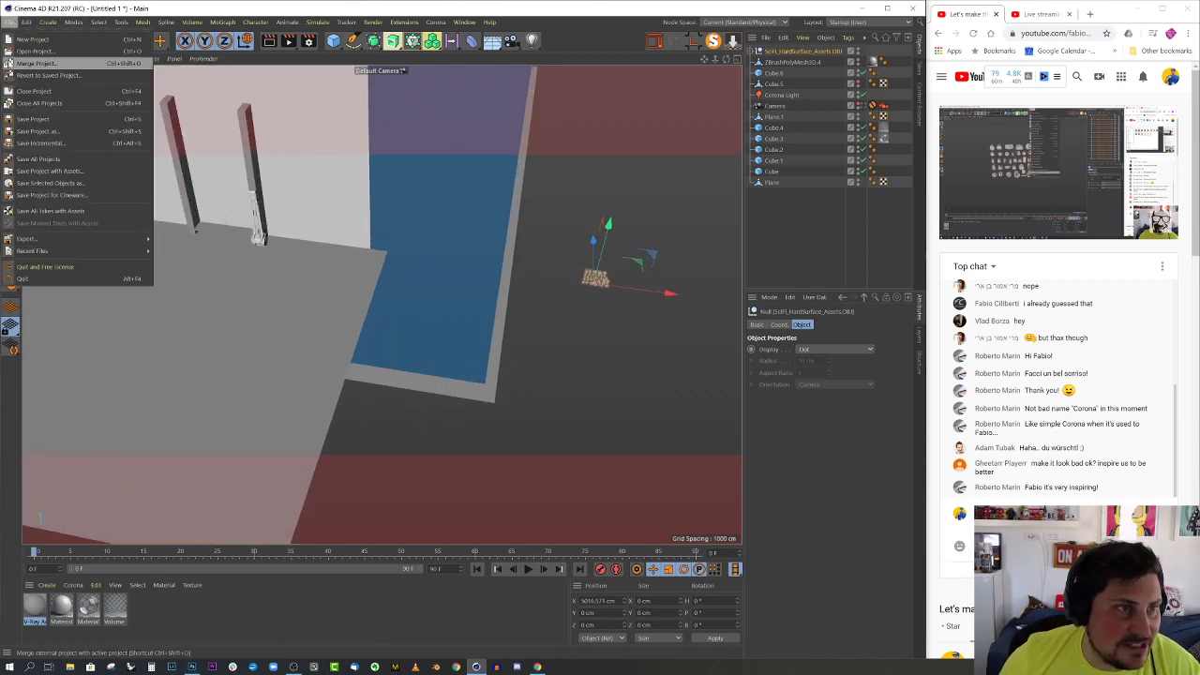
left_click(30, 118)
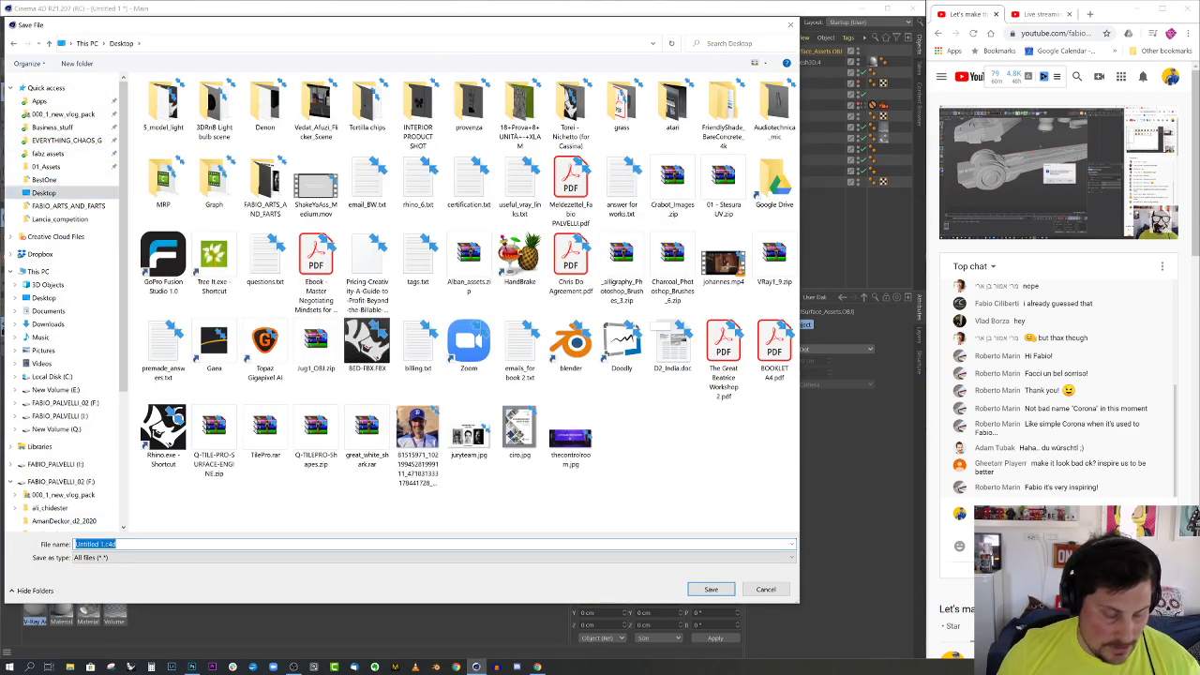
type("test")
key("Return")
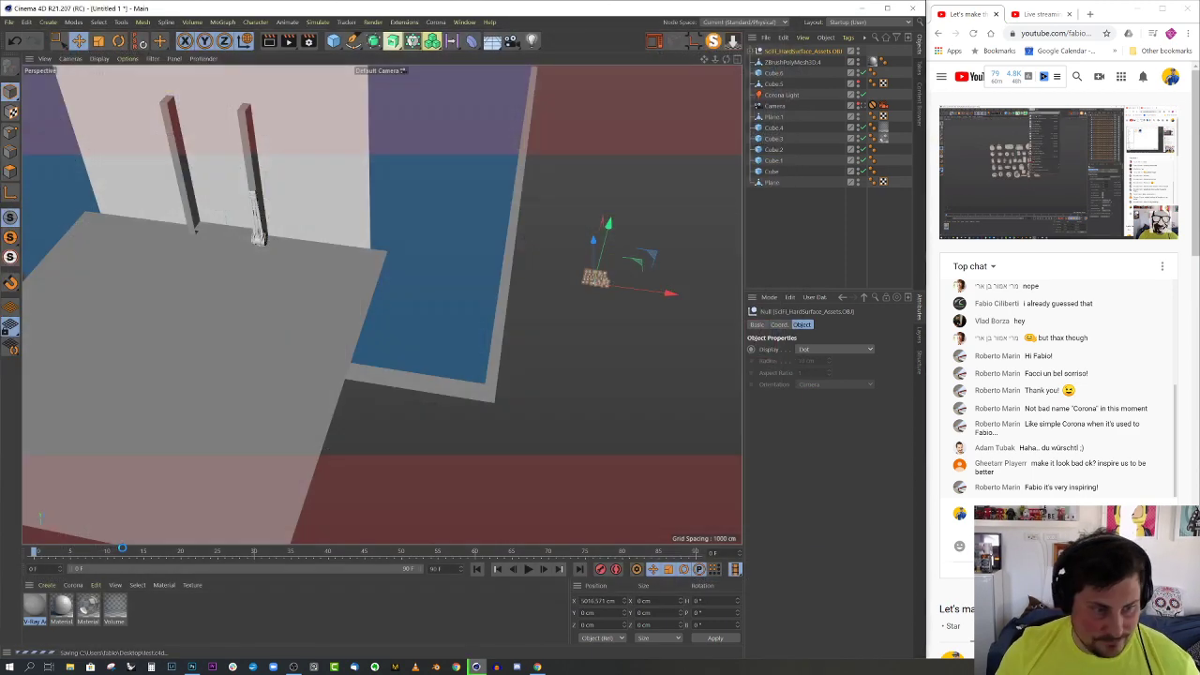
- Duplicate one blocky panel part from the kitbash group and pull the copy out in front of the group
right_click_drag(590, 279, 658, 295, "alt")
left_click_drag(658, 295, 636, 302, "alt")
middle_click_drag(636, 302, 589, 323, "alt")
mouse_move(588, 327)
right_mouse_down("alt")
mouse_move(647, 324)
mouse_move(573, 326)
right_mouse_up("alt")
left_click(602, 321)
left_click_drag(573, 326, 644, 310, "alt")
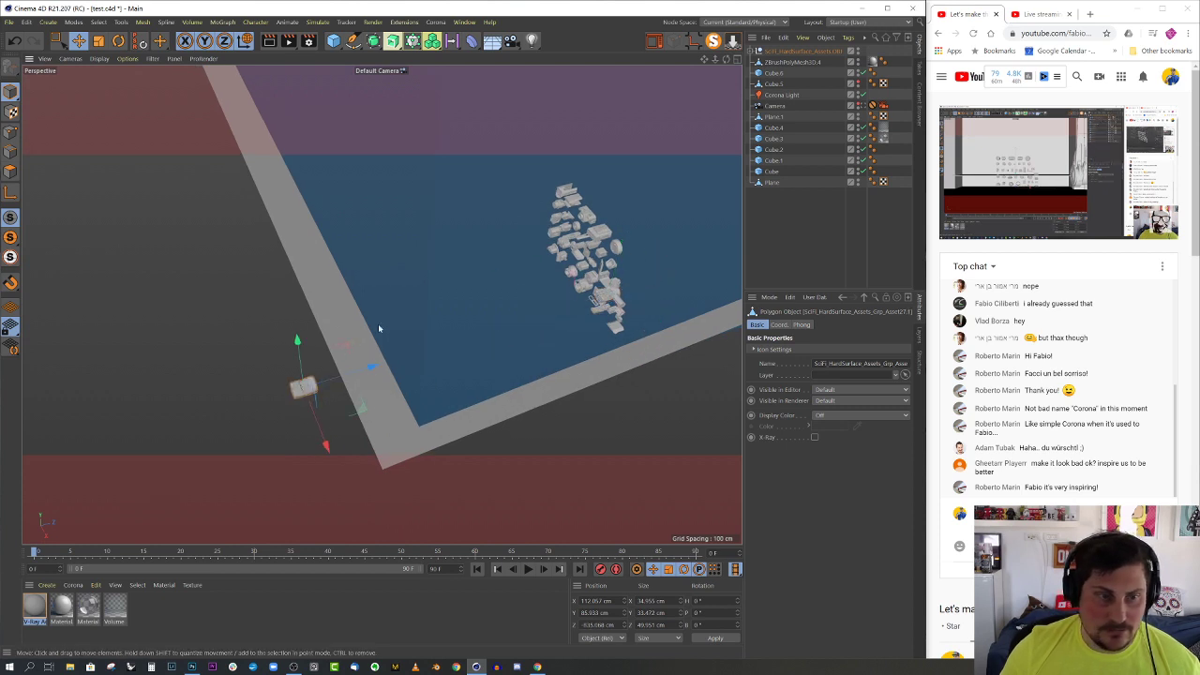
- Move the copied part in the Top view next to the posts, at about X -5419 cm and Z -164 cm
middle_click_drag(379, 328, 544, 208, "alt")
middle_click(545, 208)
middle_click(564, 195)
right_click_drag(683, 190, 412, 305, "alt")
right_click_drag(605, 235, 656, 246, "alt")
left_click_drag(710, 271, 387, 244)
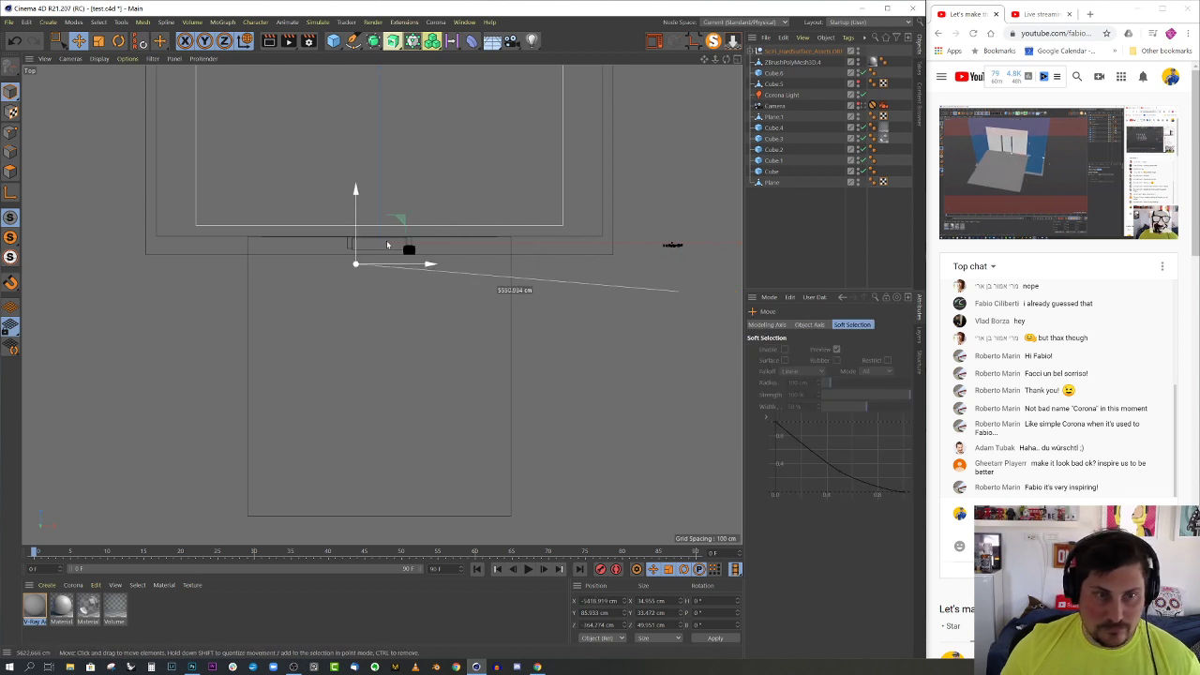
- Scale the copied part up to about 131 × 125 × 187 cm and return to the Perspective view
right_click_drag(319, 263, 355, 244, "alt")
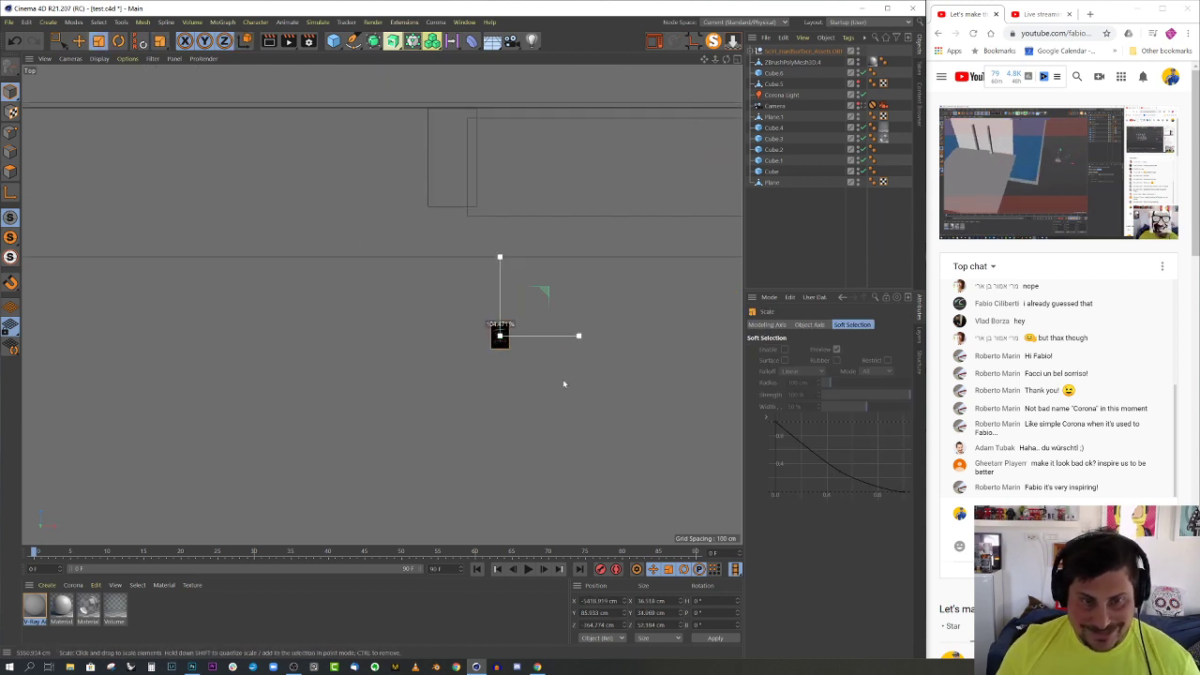
left_click_drag(563, 384, 675, 374)
middle_click(387, 316)
middle_click(239, 191)
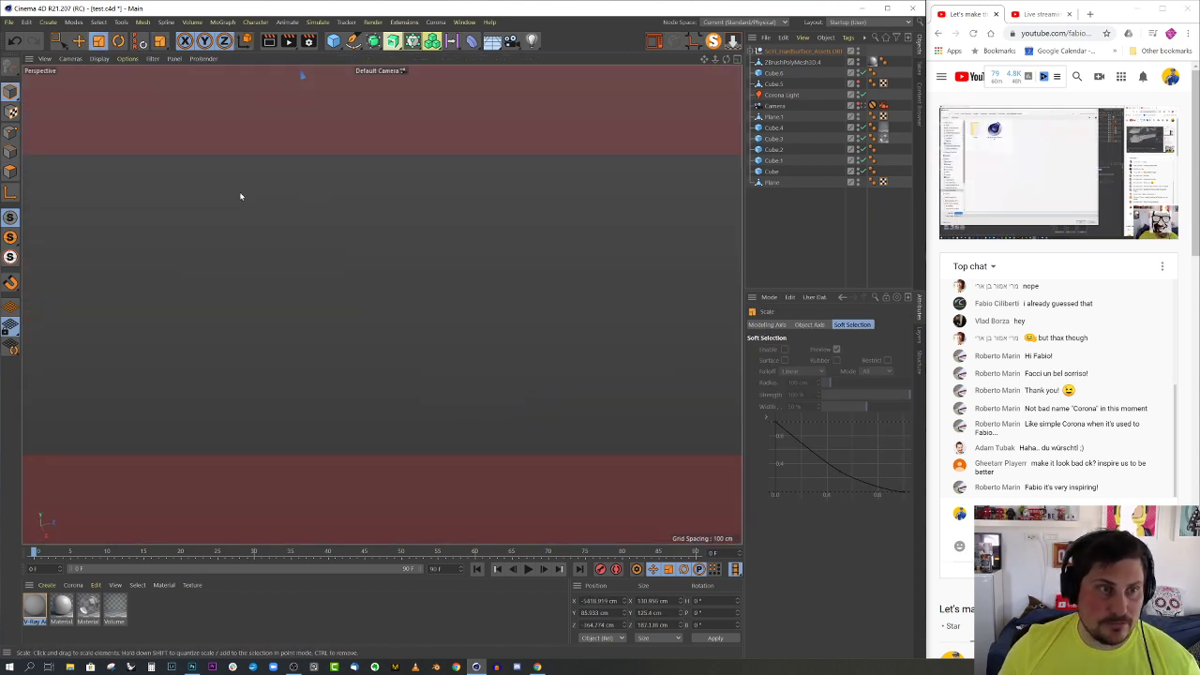
- Frame the copied part in Perspective and rotate it upright to pitch -90° and bank 180°
key("s")
right_click_drag(366, 269, 212, 362, "alt")
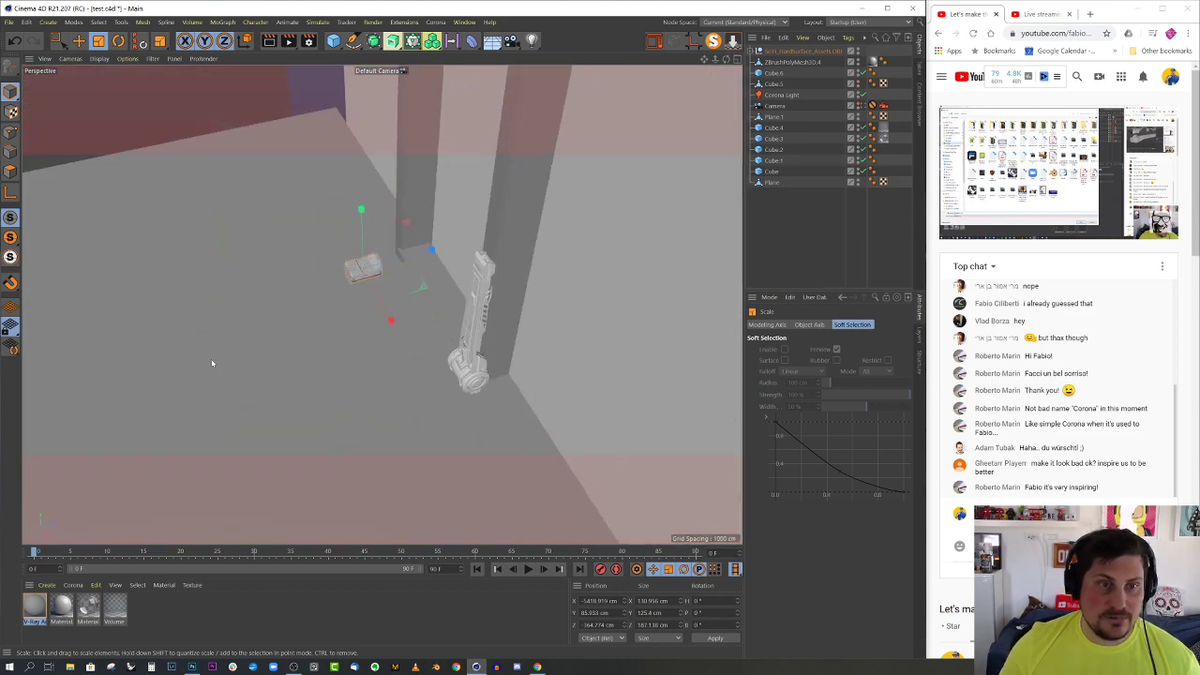
left_click_drag(212, 362, 394, 250, "alt")
right_click_drag(394, 250, 459, 245, "alt")
key("r")
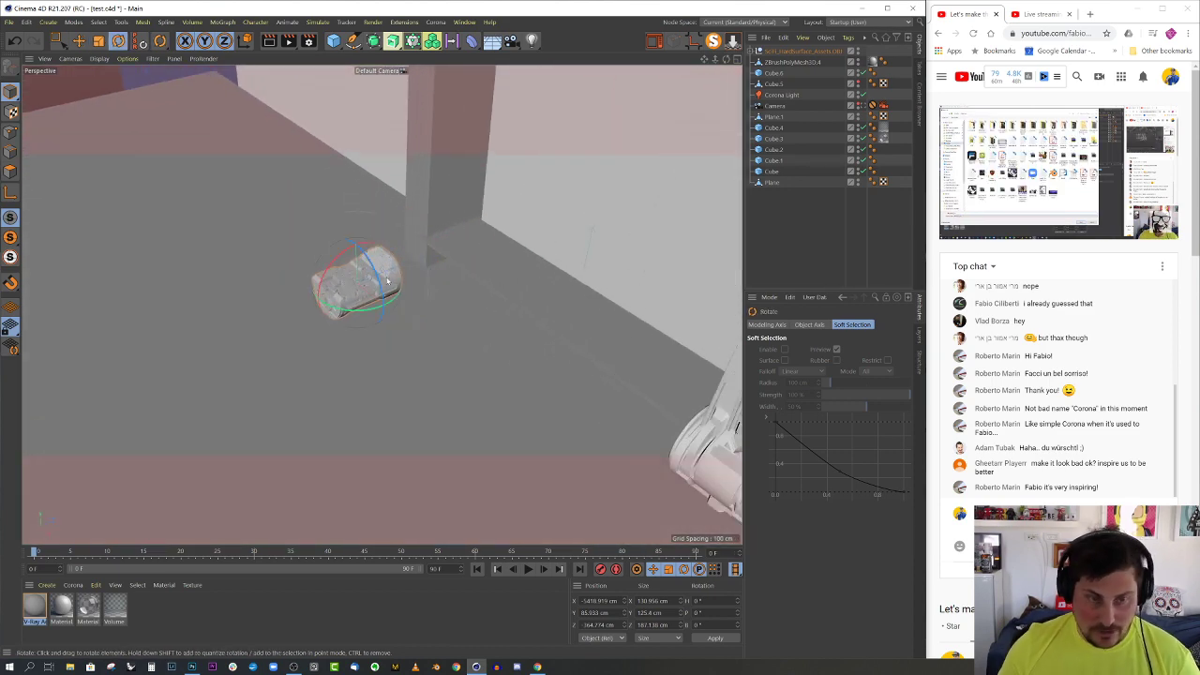
left_click_drag(333, 267, 268, 271)
key("ctrl+z")
left_click_drag(352, 312, 318, 206)
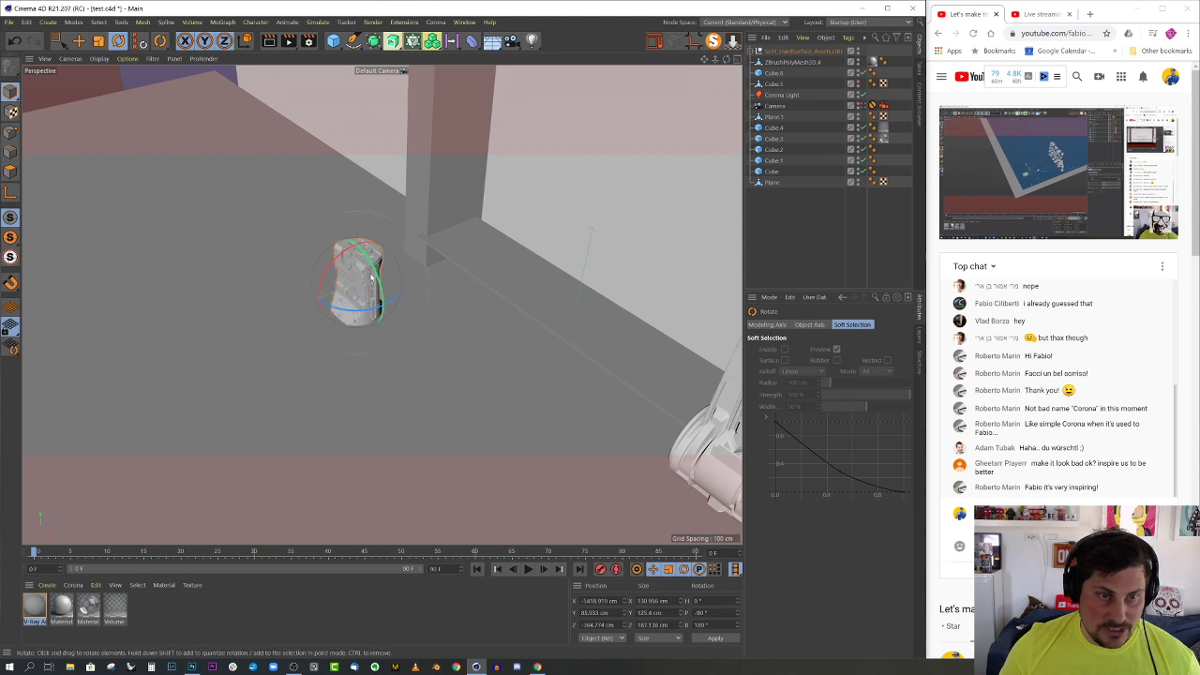
- Move the upright part back against the left post, to about Z -118 cm
left_click_drag(371, 278, 439, 276, "alt")
key("e")
left_click_drag(509, 253, 480, 232, "alt")
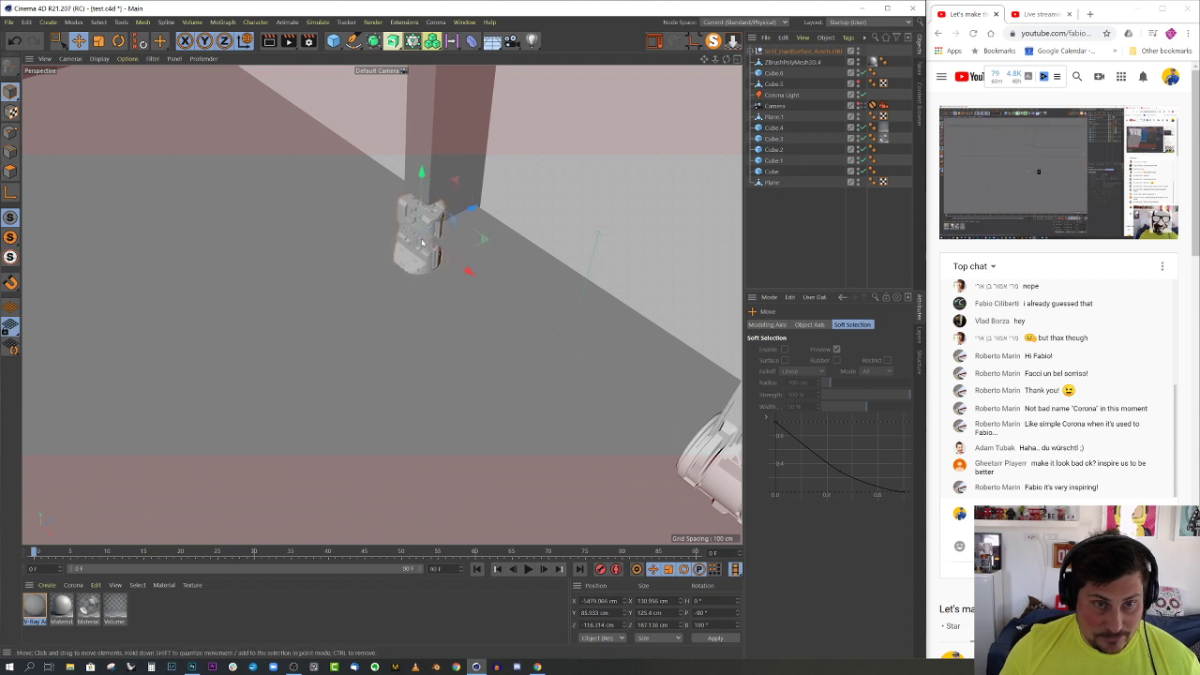
middle_click_drag(421, 243, 397, 300, "alt")
right_click_drag(397, 300, 433, 375, "alt")
left_click_drag(433, 375, 397, 329, "alt")
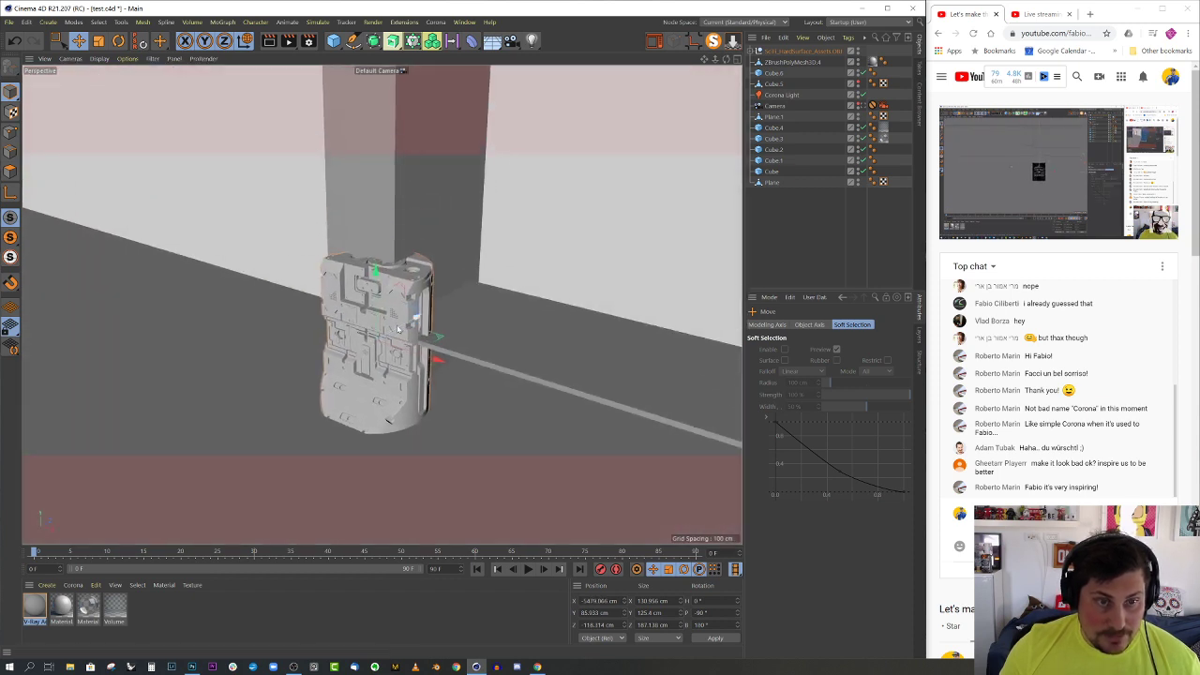
- Duplicate the part upward to about Y 242 cm and flip the copy 180° so it mirrors the lower one
left_click_drag(374, 270, 375, 138, "ctrl")
key("r")
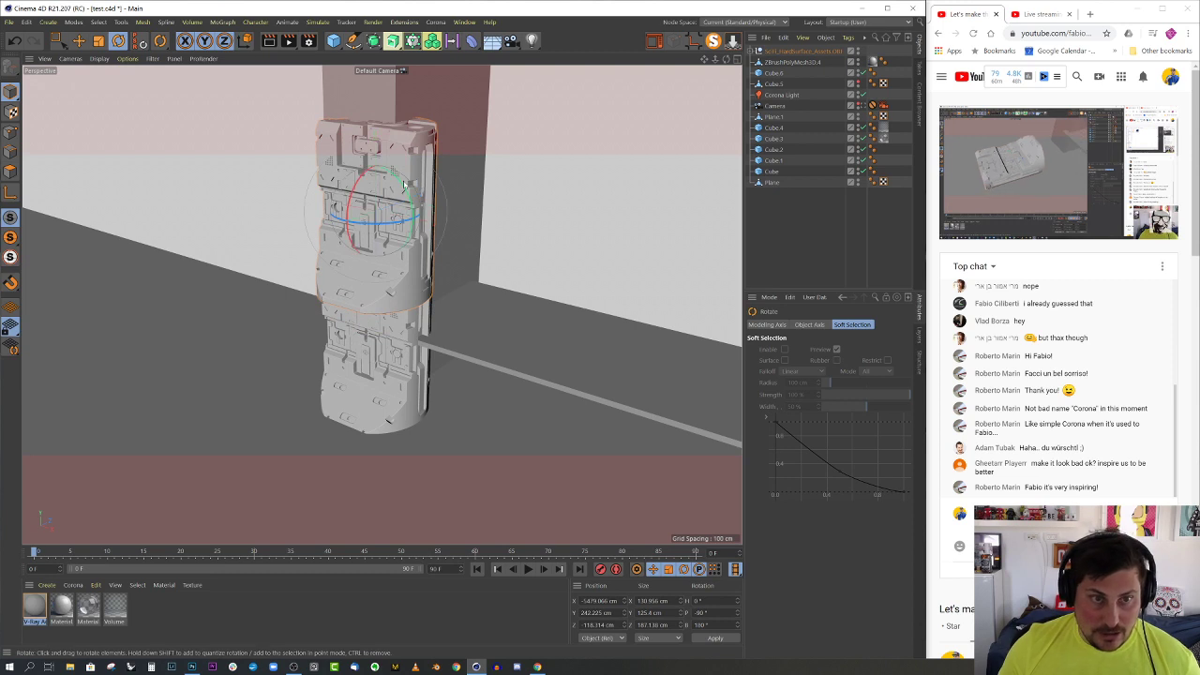
left_click_drag(405, 185, 300, 313)
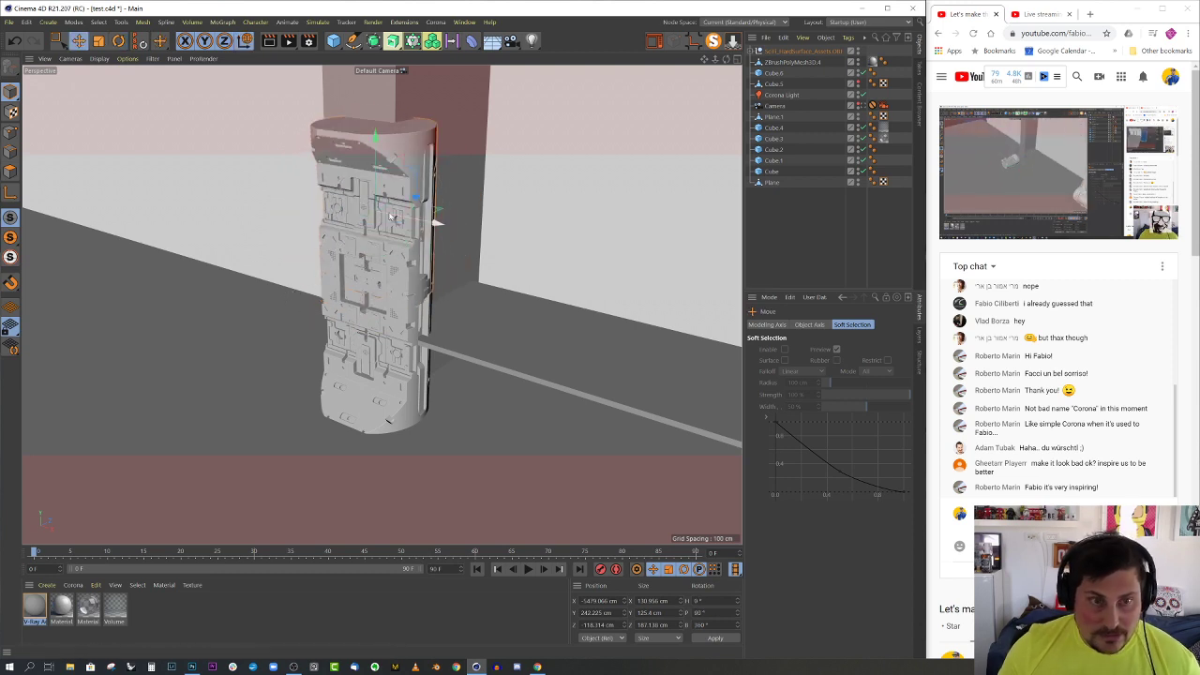
- Select both stacked parts and slide them sideways along X until they line up with the left post
left_click_drag(376, 187, 438, 200)
left_click(410, 286, "shift")
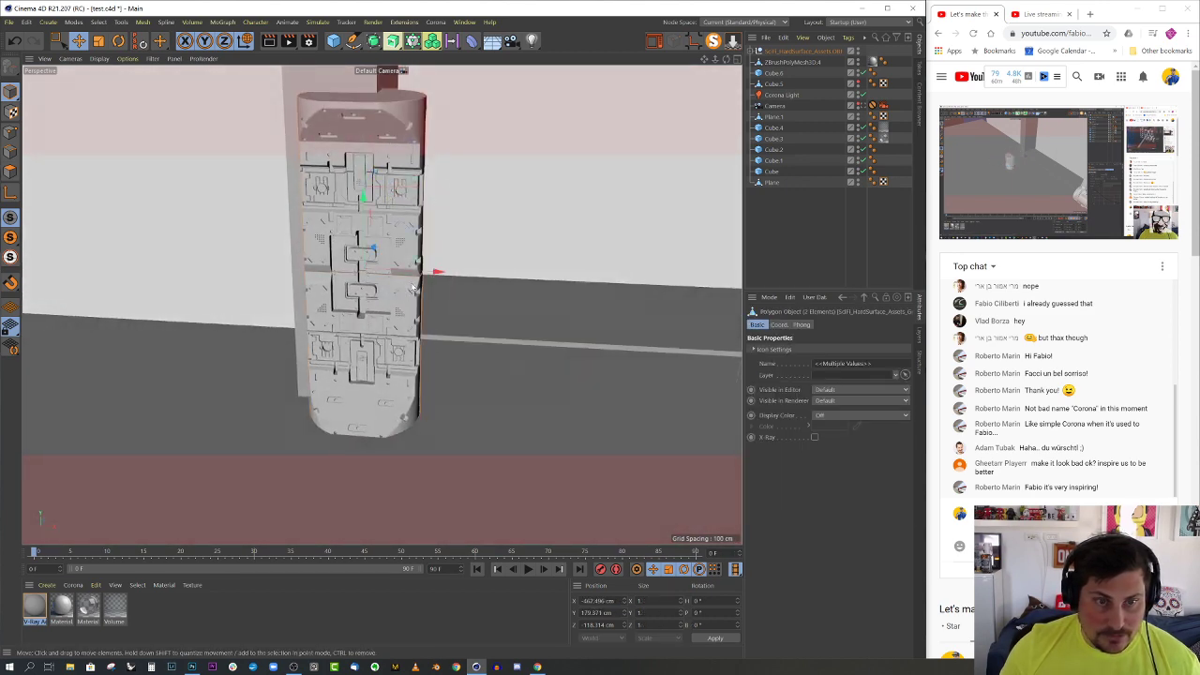
left_click_drag(438, 276, 475, 150)
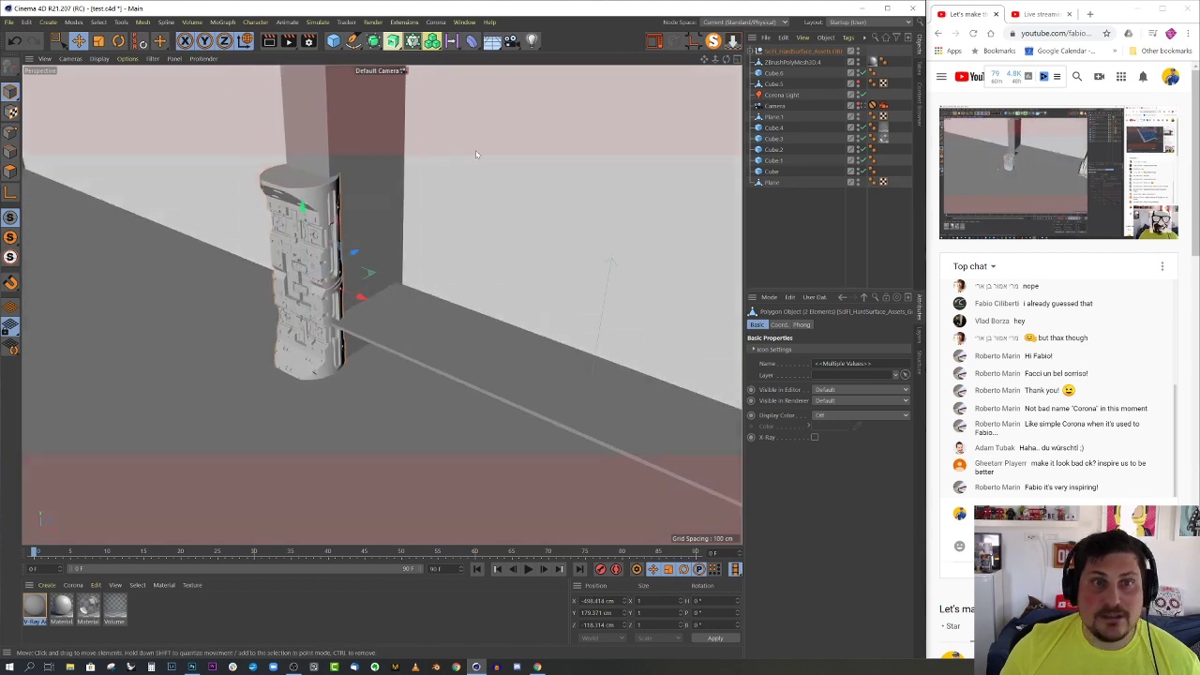
- Pick the ring-shaped part from the kitbash group and move it between the posts, to about X -5248, Y 148 and Z -232 cm
scroll(268, 262, "down", 12)
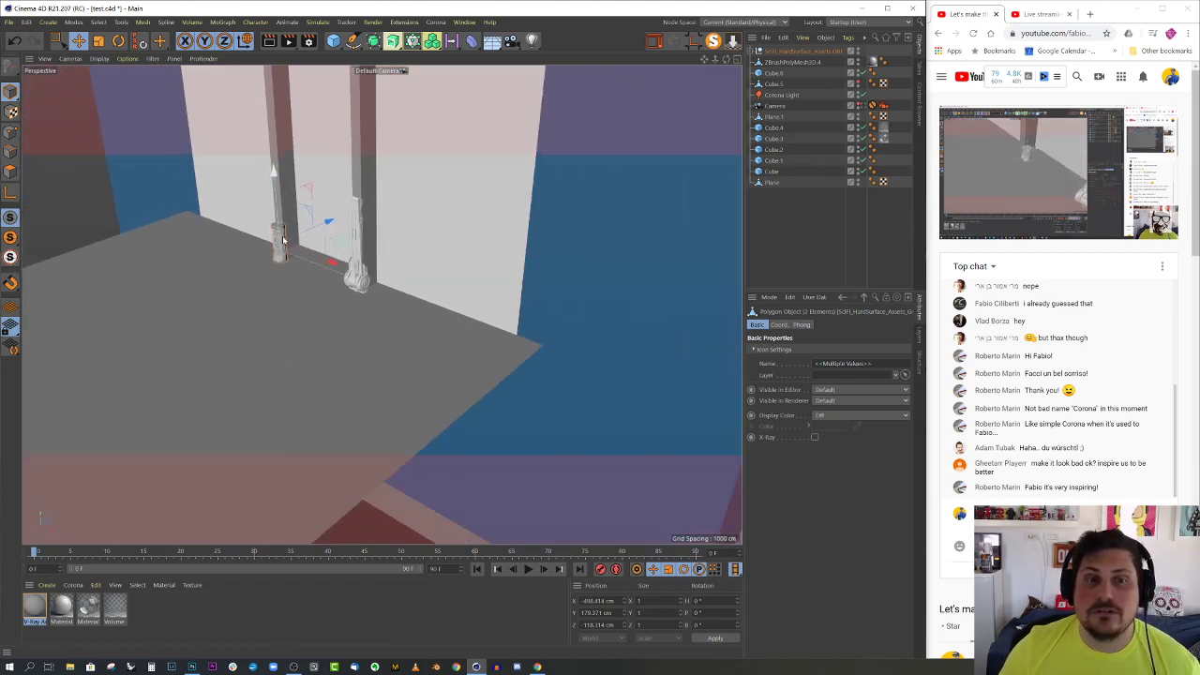
left_click_drag(323, 215, 656, 363, "alt")
right_click_drag(561, 285, 656, 289, "alt")
right_click_drag(521, 301, 664, 309, "alt")
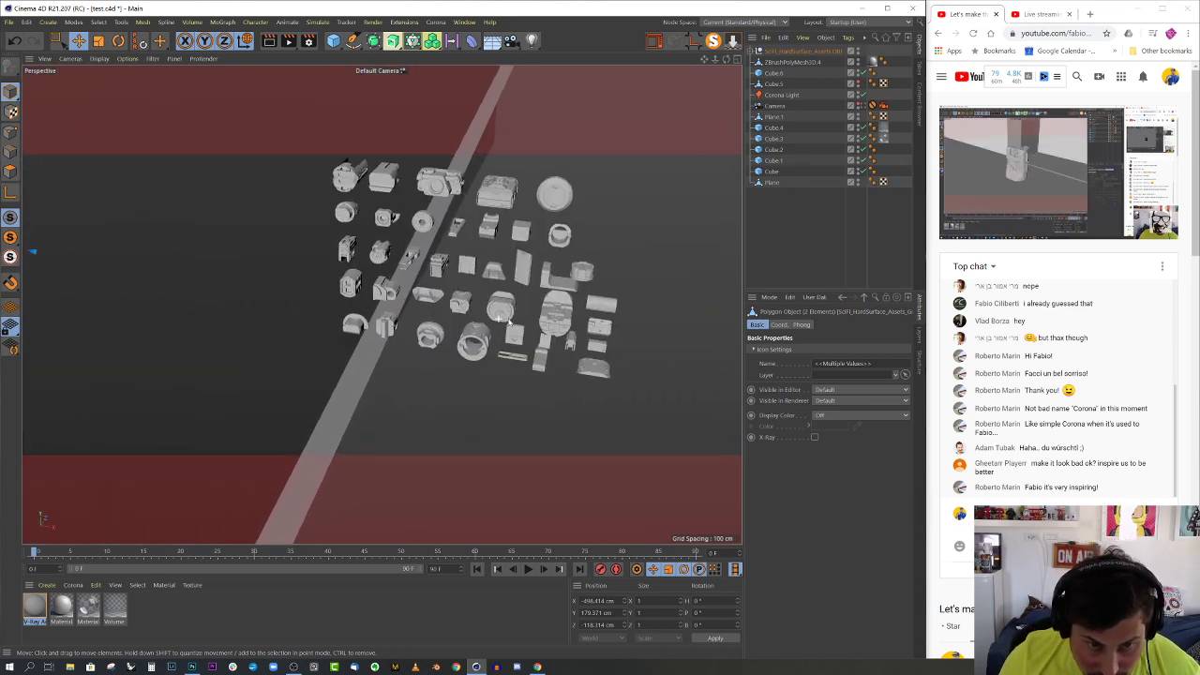
right_click_drag(413, 340, 468, 350, "alt")
mouse_move(467, 350)
left_mouse_down("alt")
mouse_move(503, 249)
mouse_move(444, 332)
mouse_move(467, 360)
left_mouse_up("alt")
right_click_drag(524, 379, 422, 384, "alt")
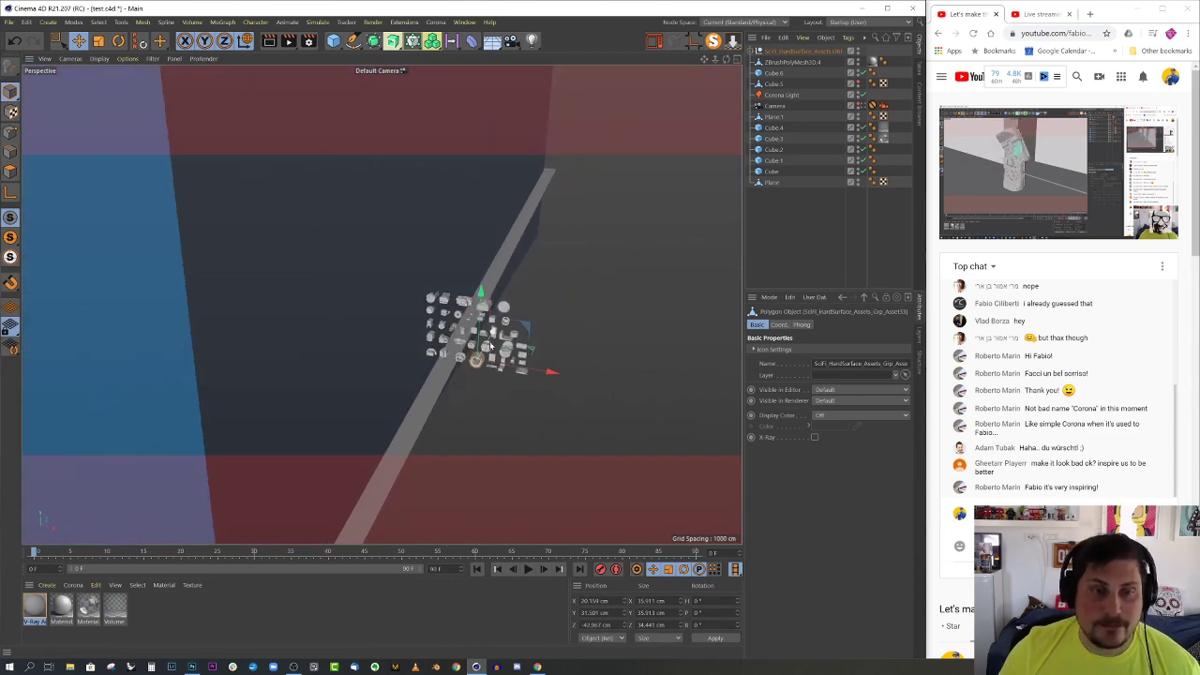
left_click_drag(506, 309, 590, 345, "alt")
key("e")
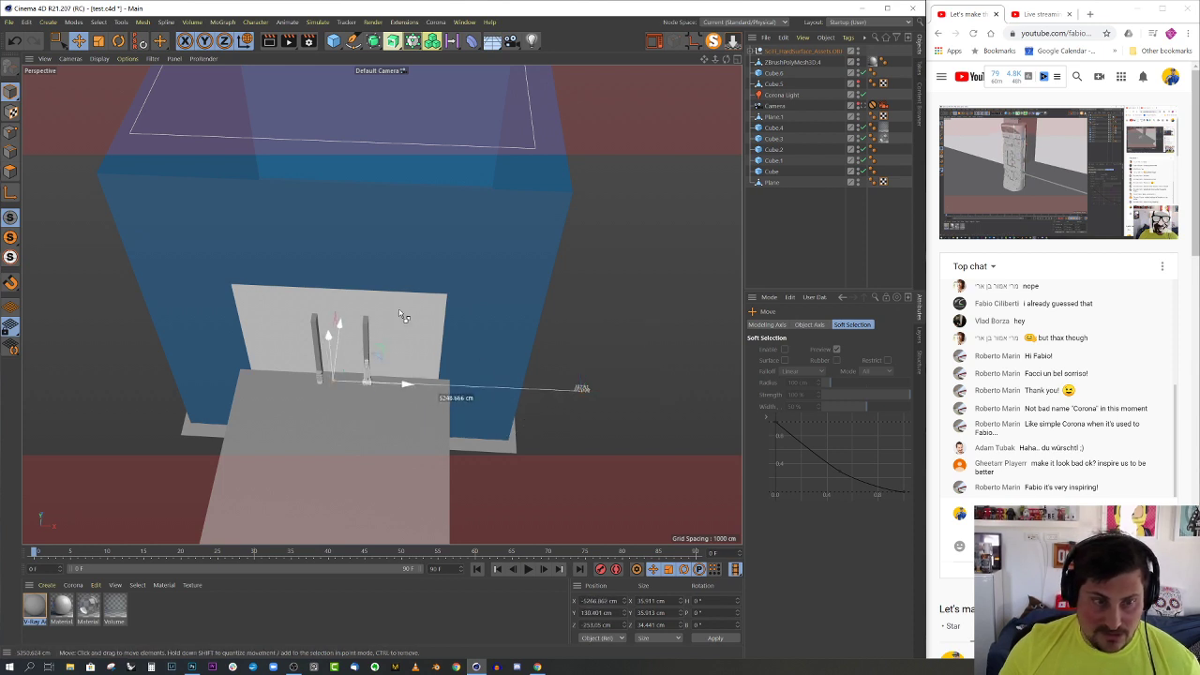
mouse_move(582, 389)
right_mouse_down("alt")
mouse_move(757, 367)
mouse_move(734, 364)
mouse_move(723, 367)
mouse_move(820, 366)
mouse_move(583, 392)
right_mouse_up("alt")
key("ctrl+z")
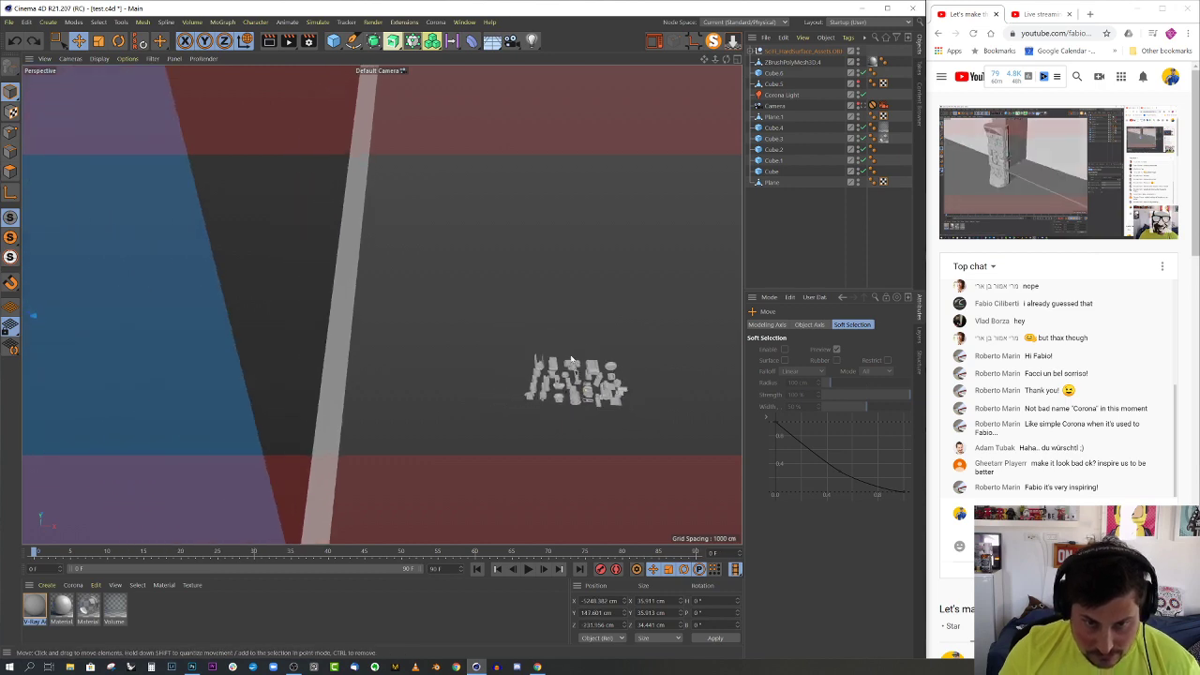
- Stand the ring upright at pitch -90° and bank 130°, enlarged to about 181 × 181 × 173 cm
mouse_move(567, 355)
left_mouse_down("alt")
mouse_move(568, 426)
mouse_move(586, 343)
left_mouse_up("alt")
right_click_drag(588, 334, 352, 394, "alt")
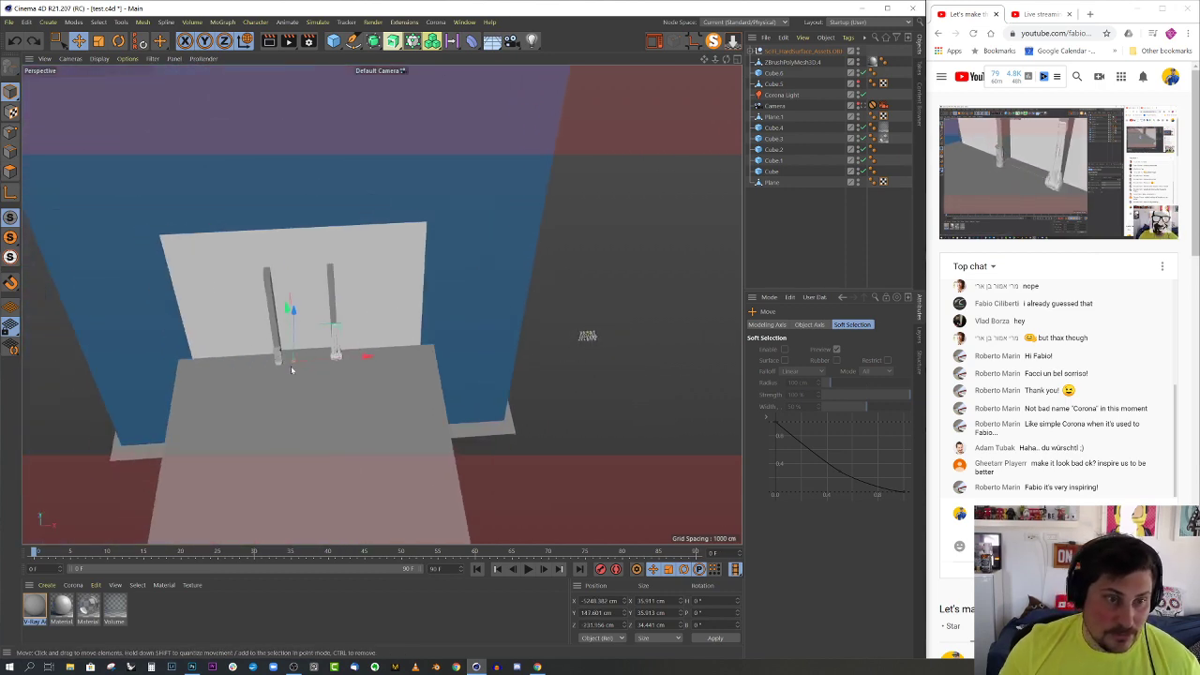
right_click_drag(290, 365, 421, 333, "alt")
left_click_drag(363, 298, 348, 260, "alt")
middle_click_drag(348, 259, 460, 357, "alt")
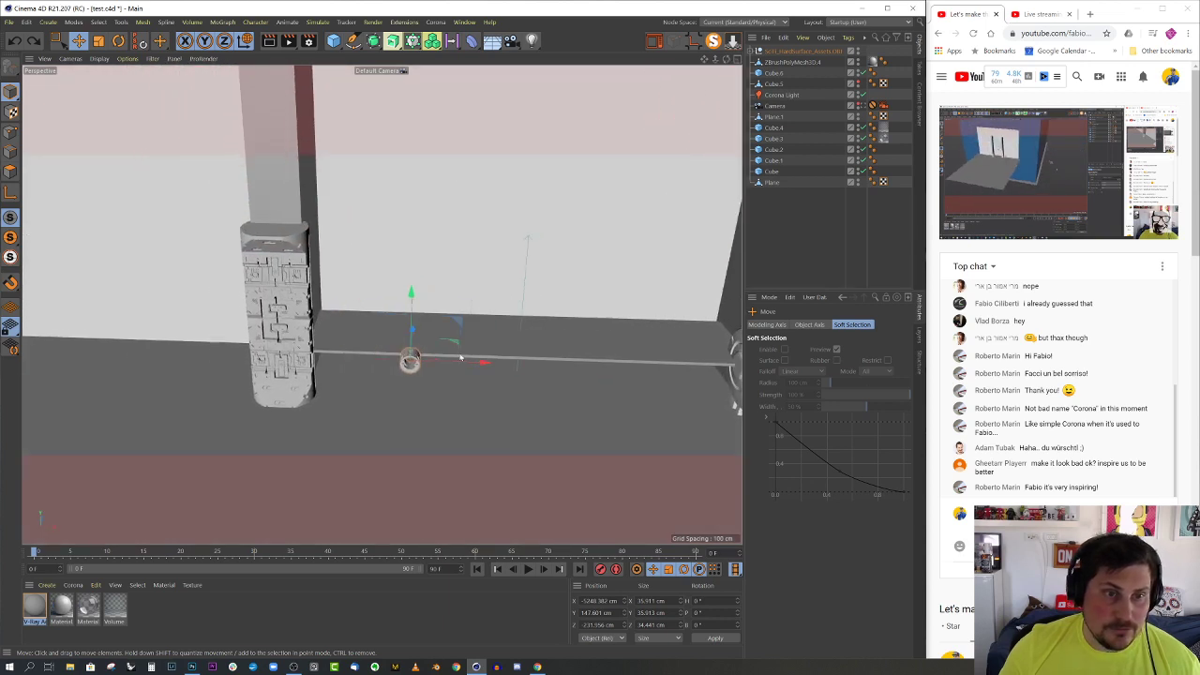
key("r")
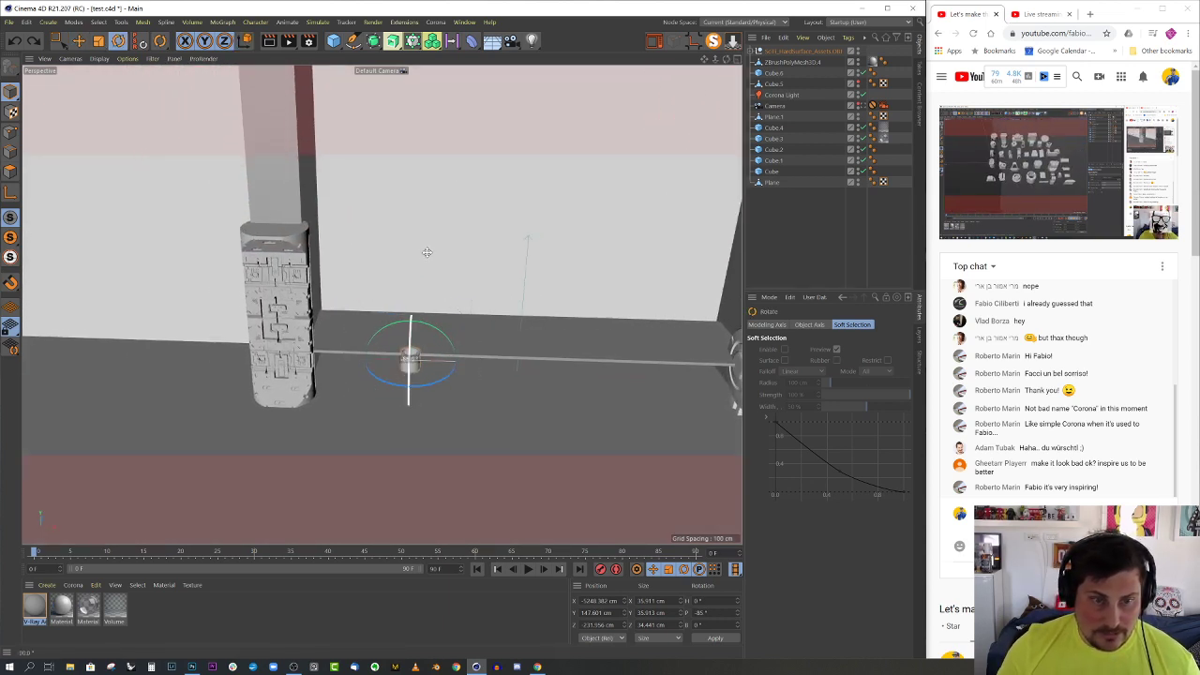
left_click_drag(332, 298, 419, 234)
key("r")
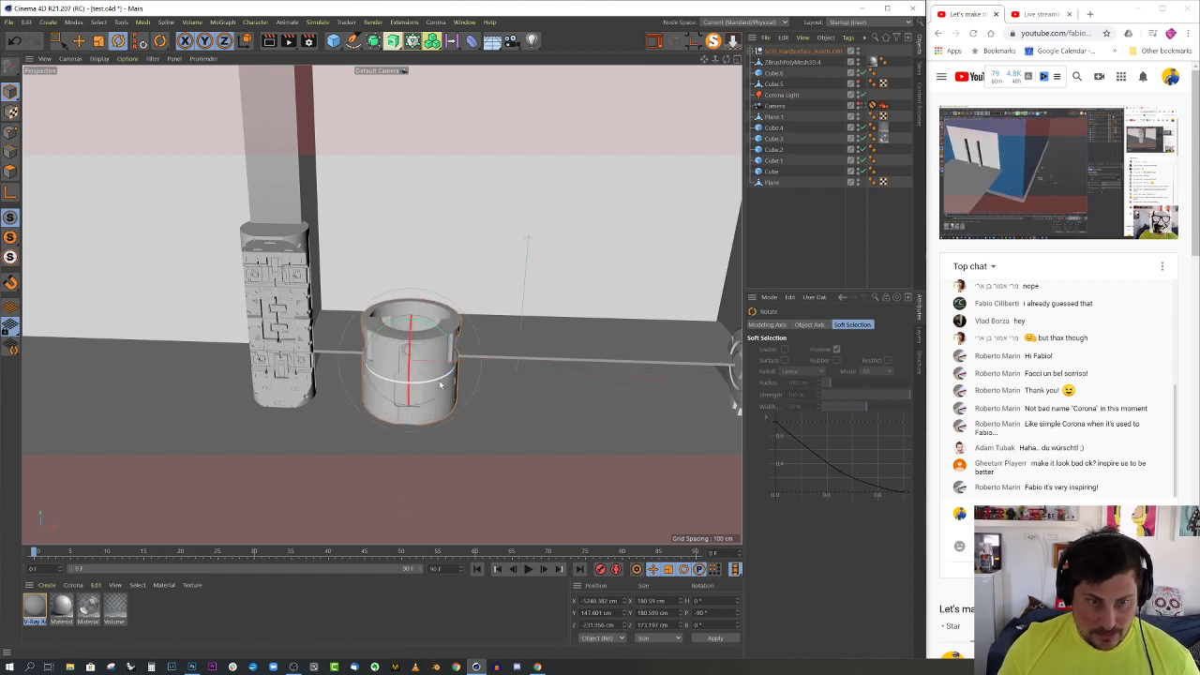
left_click_drag(451, 373, 332, 382)
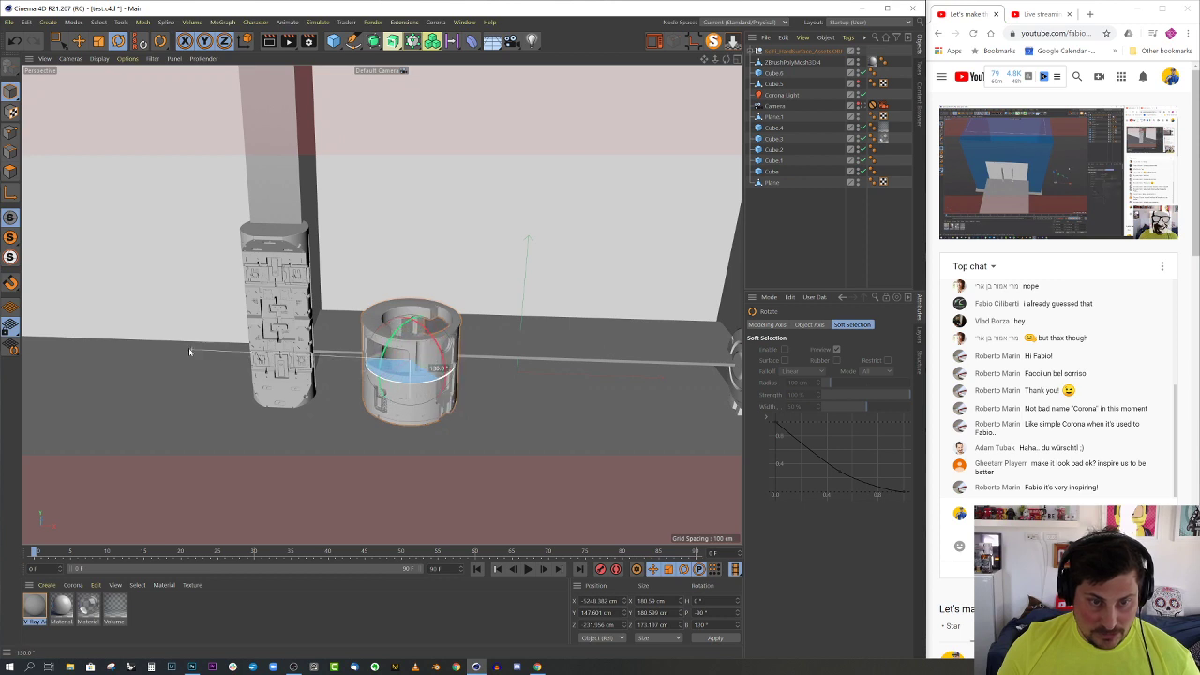
- Move the ring over the stacked post parts in the Top view and shrink it to about 120 × 120 × 115 cm
middle_click(499, 228)
middle_click(549, 165)
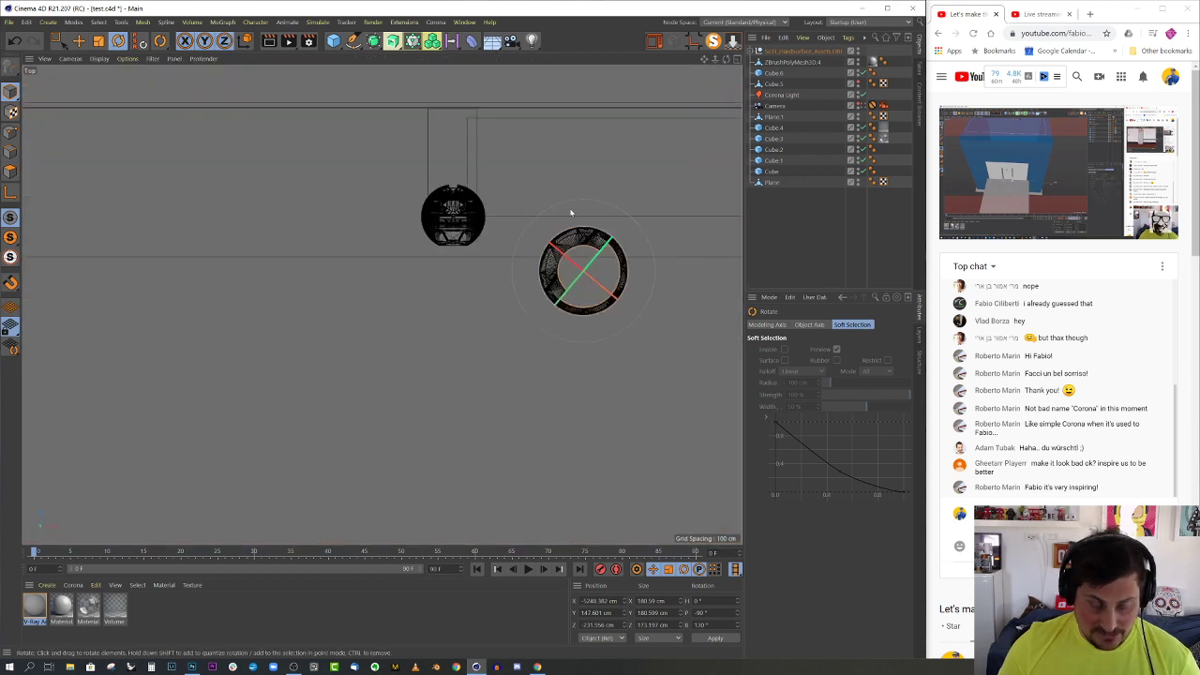
key("e")
left_click_drag(537, 331, 404, 276)
key("t")
left_click_drag(571, 227, 510, 247)
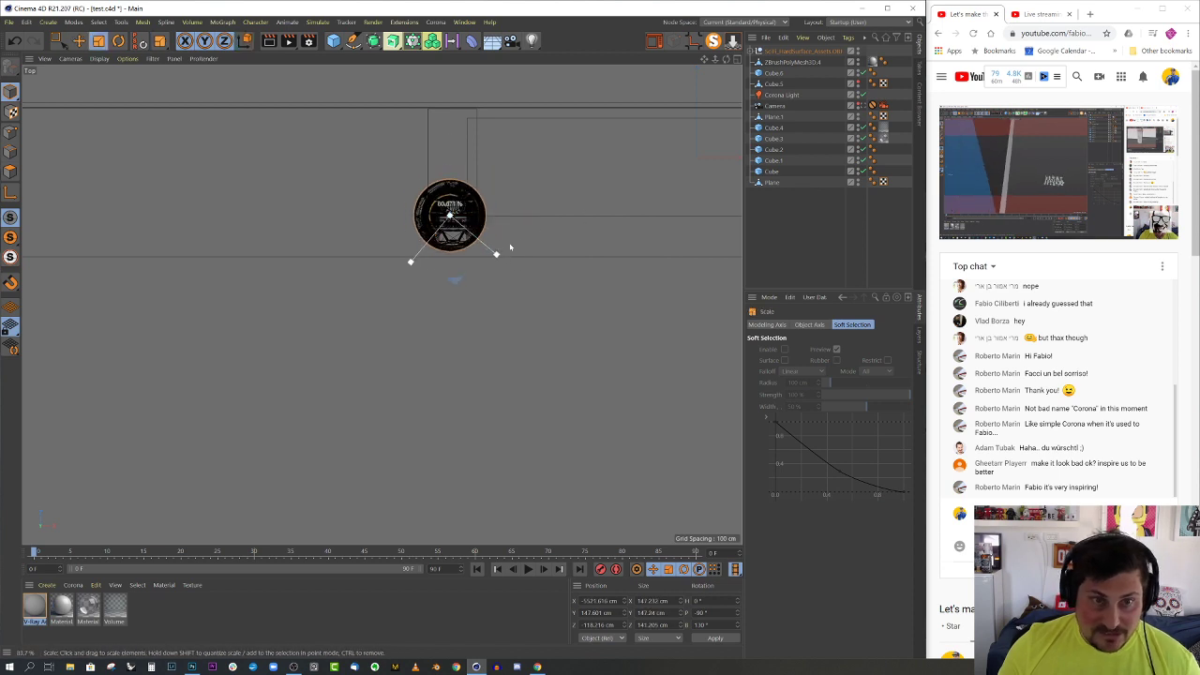
scroll(479, 180, "up", 3)
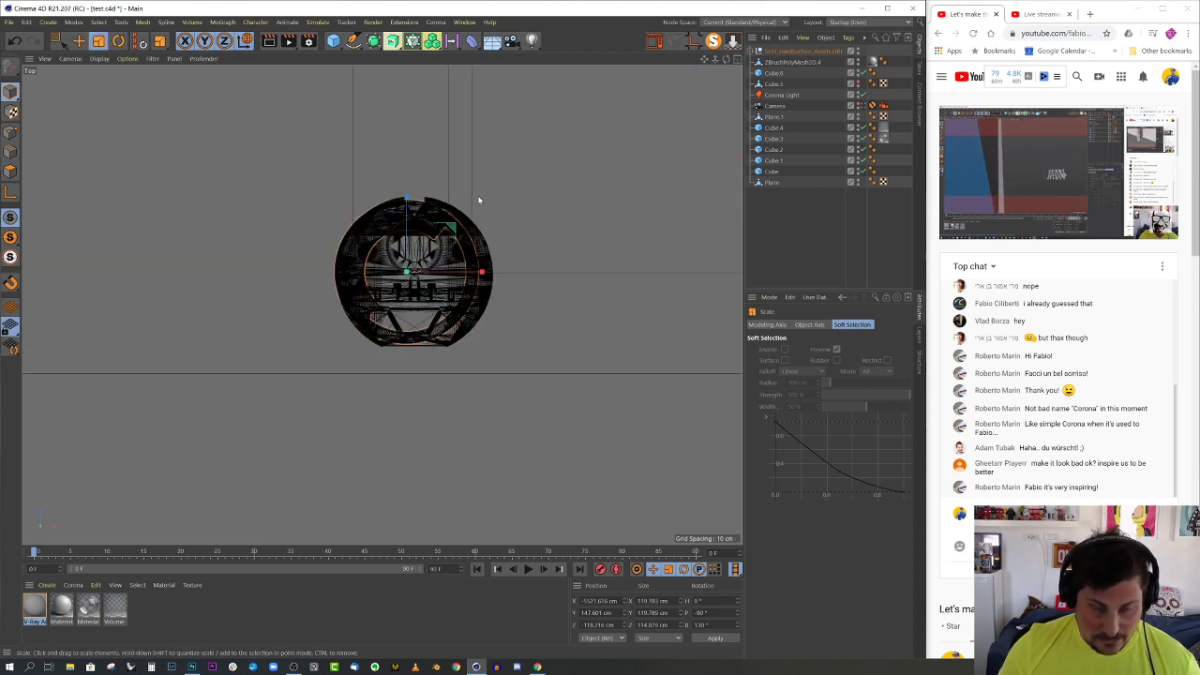
- Centre the ring on the column at about X -5514 cm and raise it in Perspective to about Y 417 cm, above the stacked parts
key("e")
left_click_drag(484, 274, 489, 274)
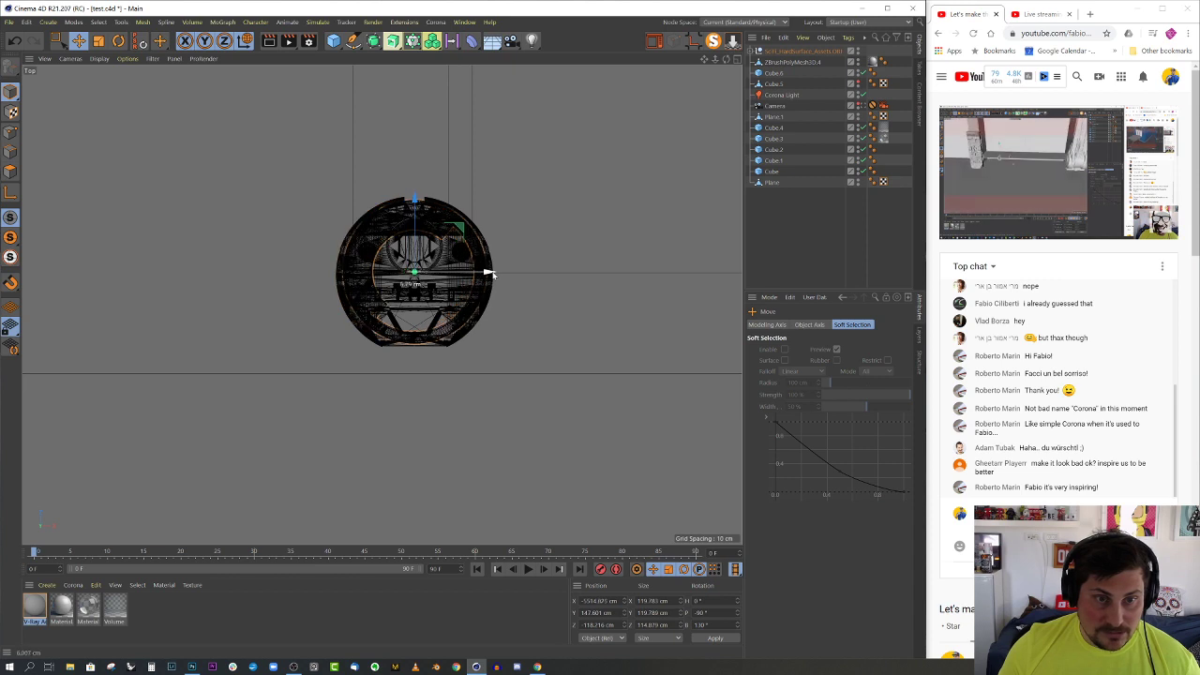
middle_click(342, 321)
middle_click(223, 223)
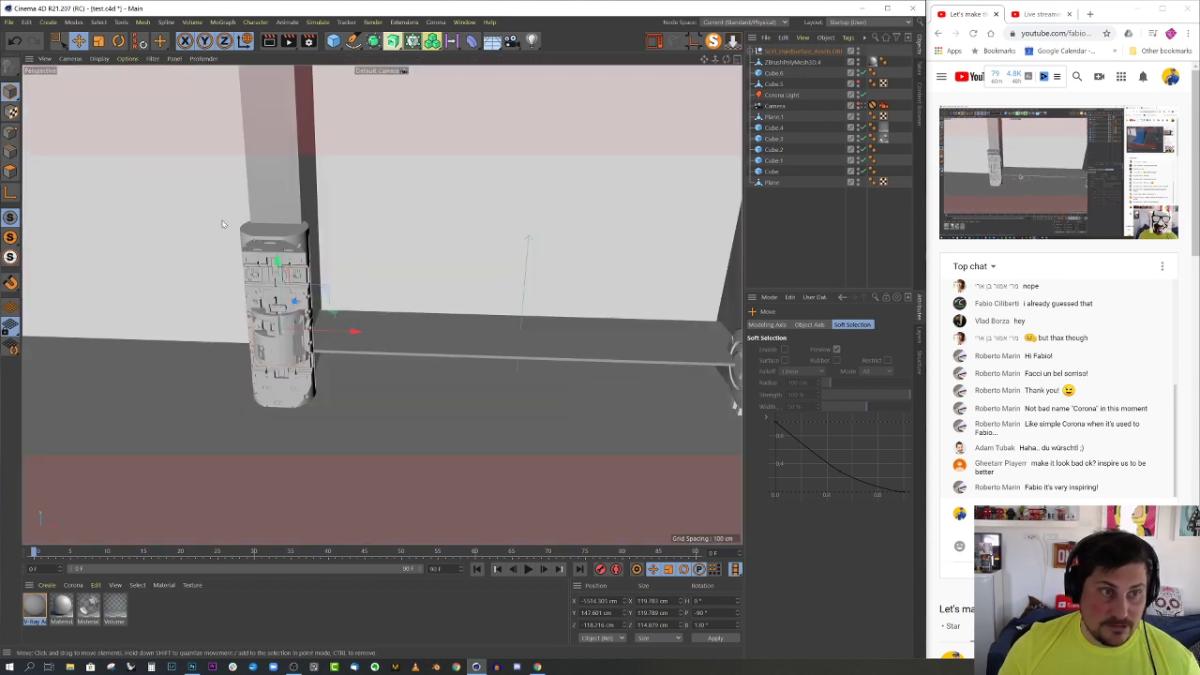
left_click_drag(276, 255, 284, 131)
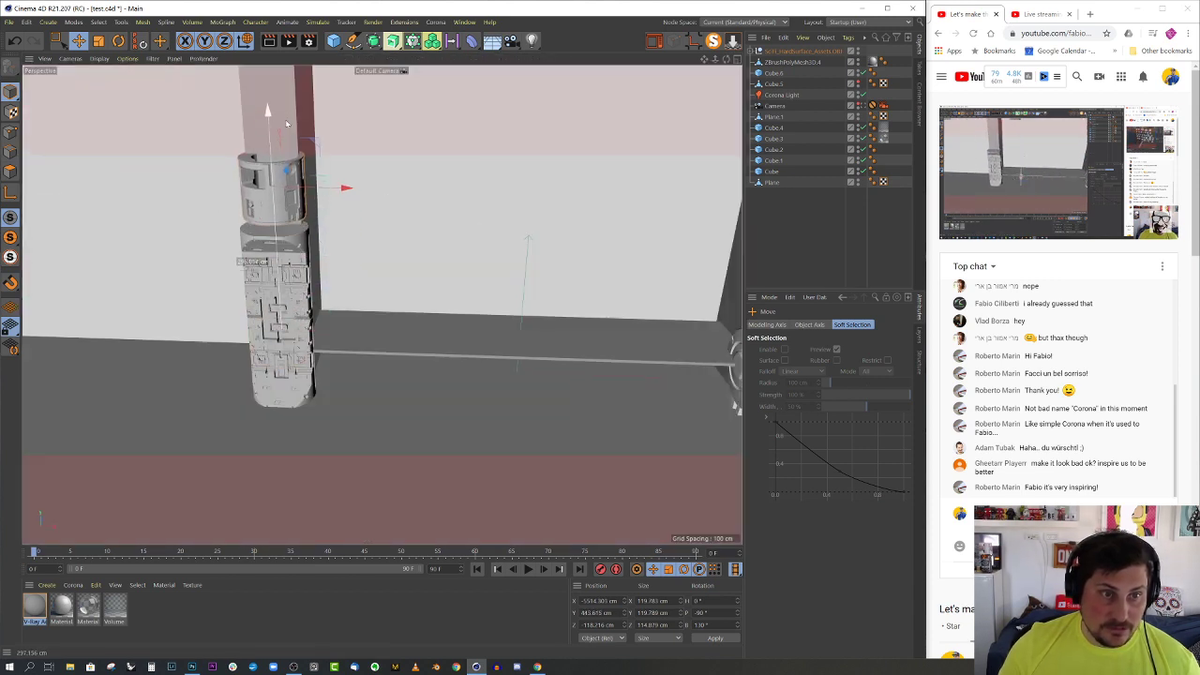
mouse_move(305, 243)
left_mouse_down("alt")
mouse_move(302, 192)
mouse_move(281, 230)
mouse_move(311, 269)
mouse_move(325, 260)
mouse_move(302, 243)
left_mouse_up("alt")
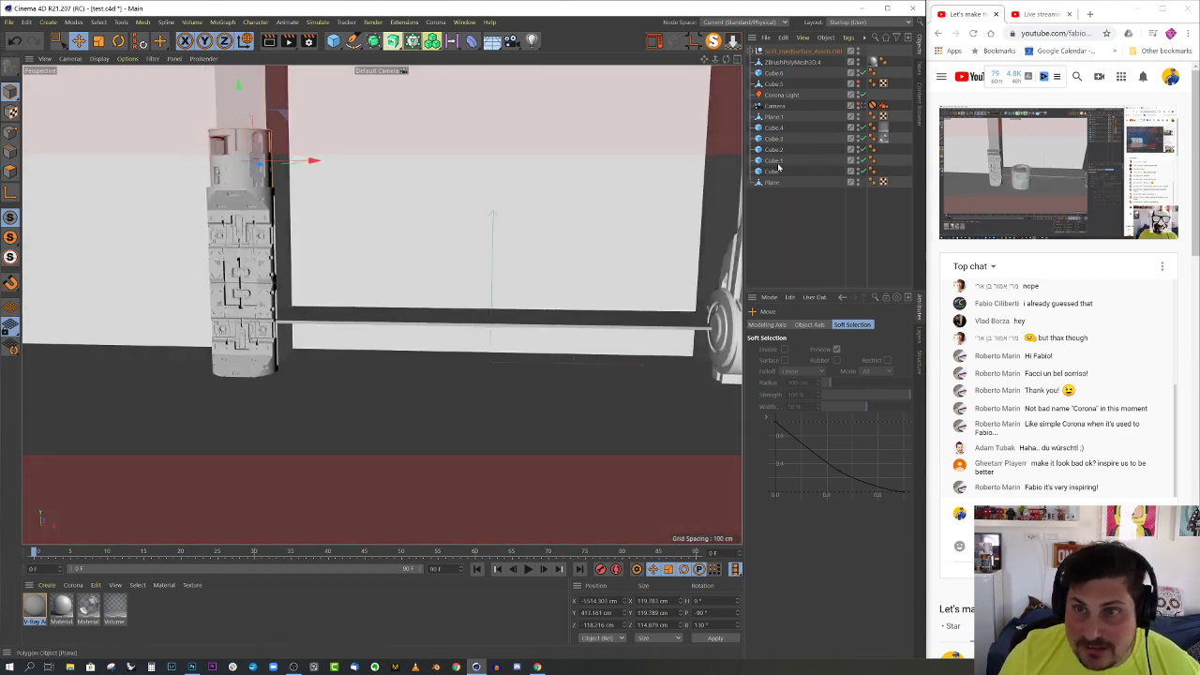
- Check the detailed post through the scene camera and return to a free view of the kitbash group
left_click(871, 106)
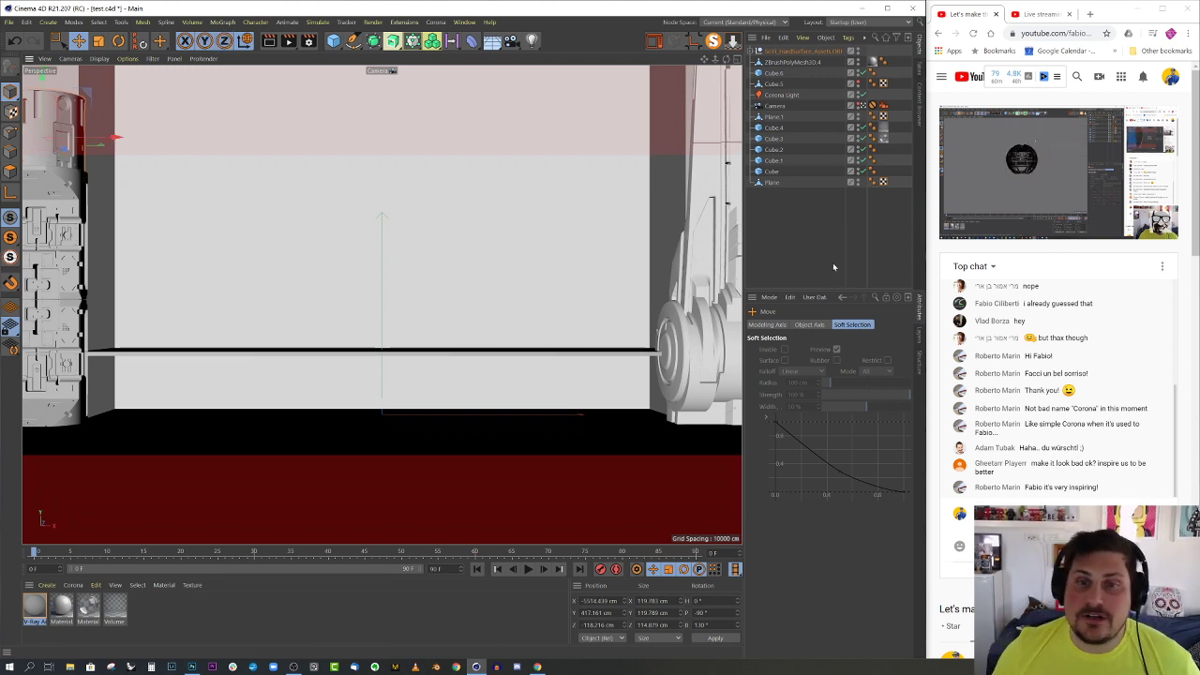
left_click(863, 106)
scroll(600, 253, "down", 5)
left_click_drag(541, 258, 472, 318, "alt")
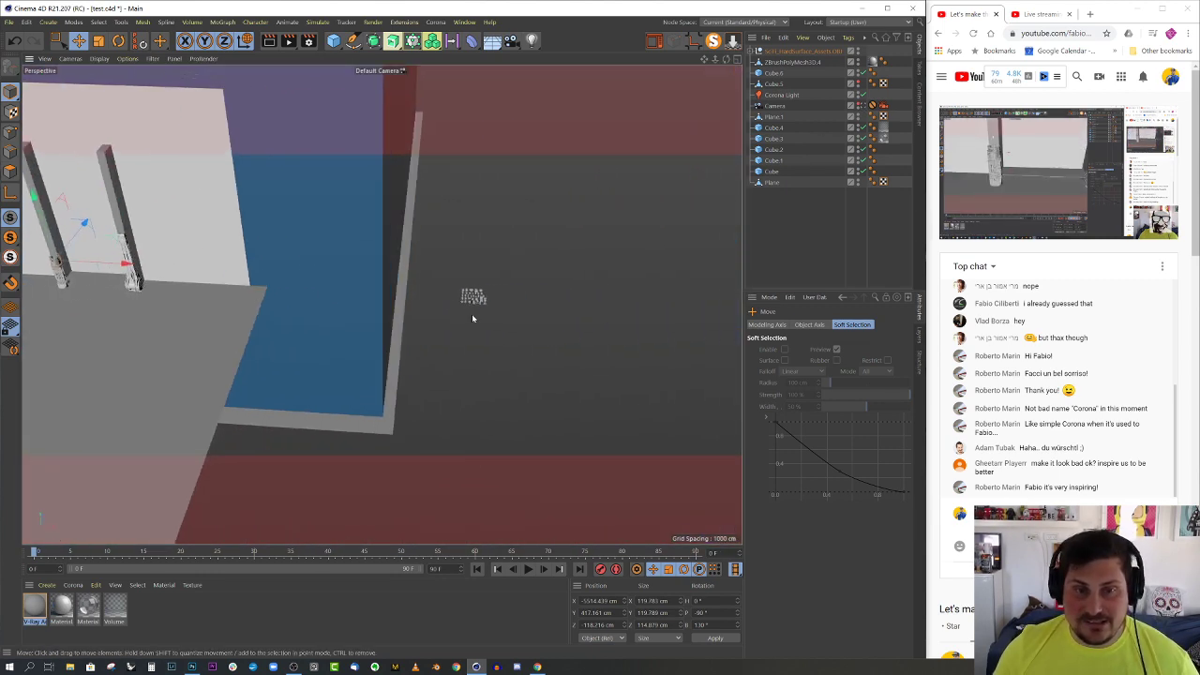
- Move the box-shaped case asset from the sci-fi kit grid to the space between the two columns
scroll(471, 319, "up", 10)
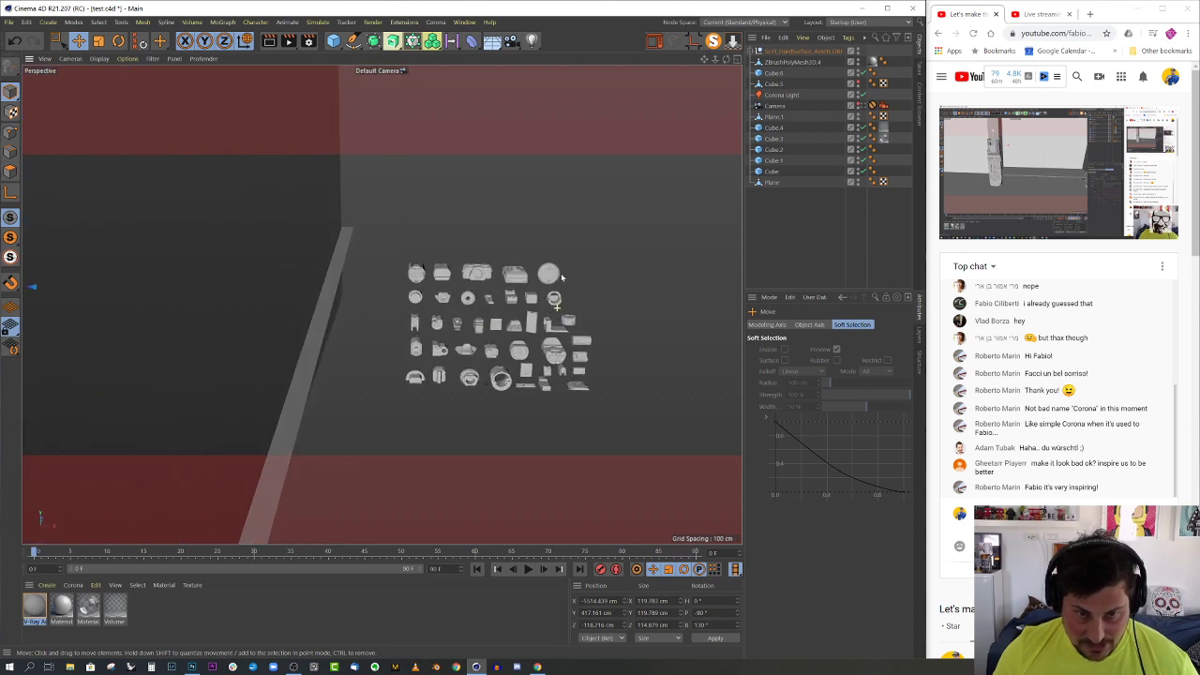
scroll(561, 277, "up", 6)
left_click(514, 290)
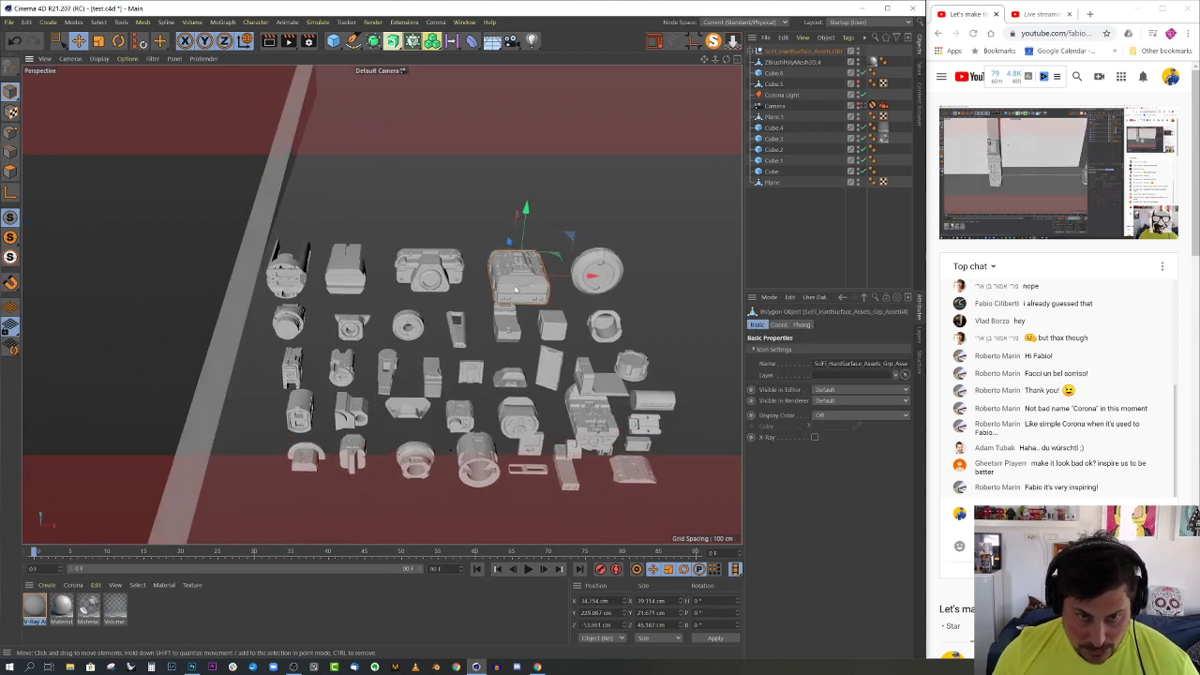
scroll(516, 272, "down", 14)
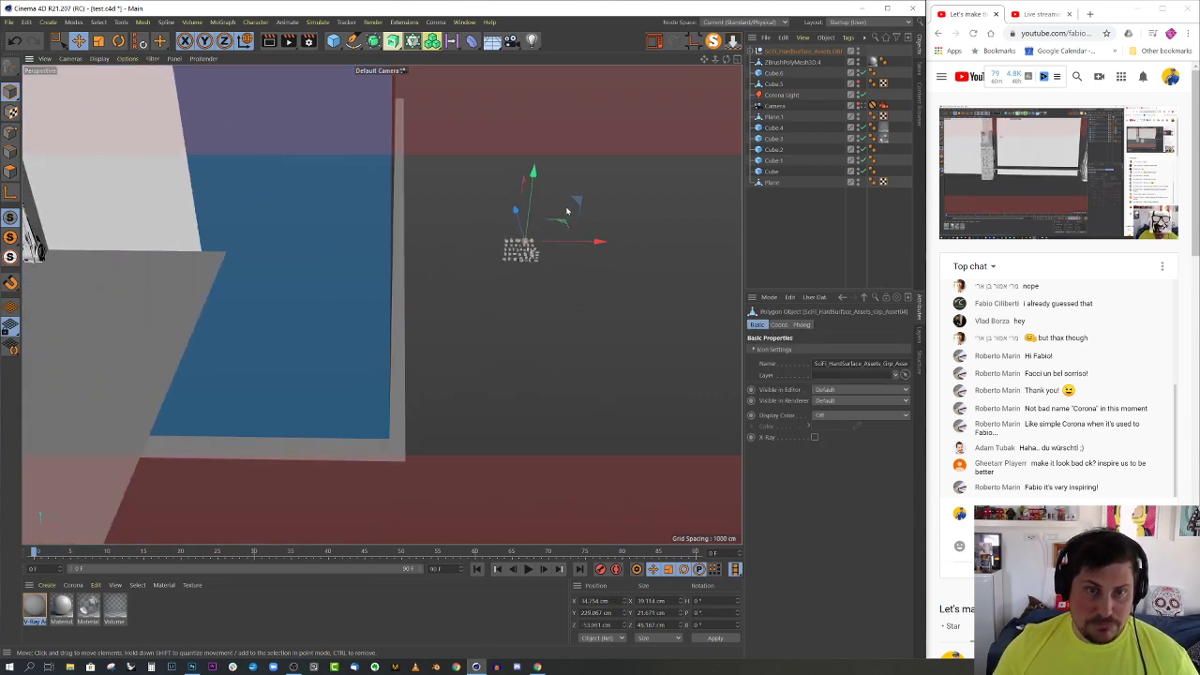
scroll(566, 211, "down", 5)
middle_click(660, 212)
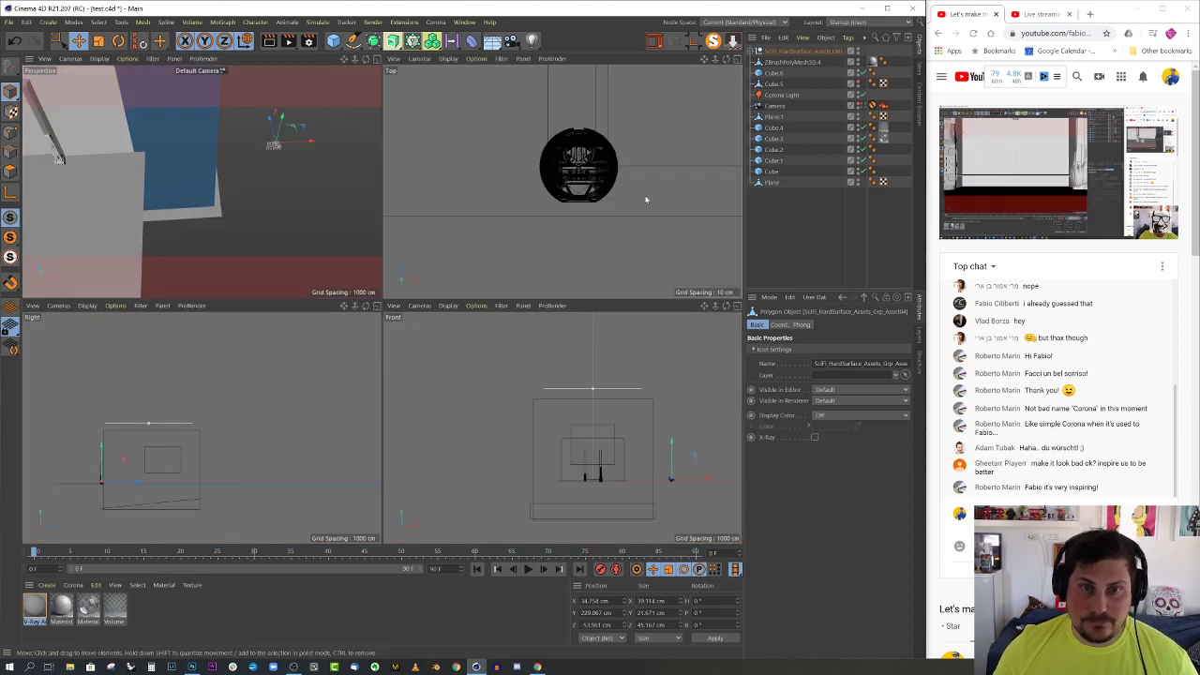
middle_click(645, 199)
scroll(440, 318, "up", 8)
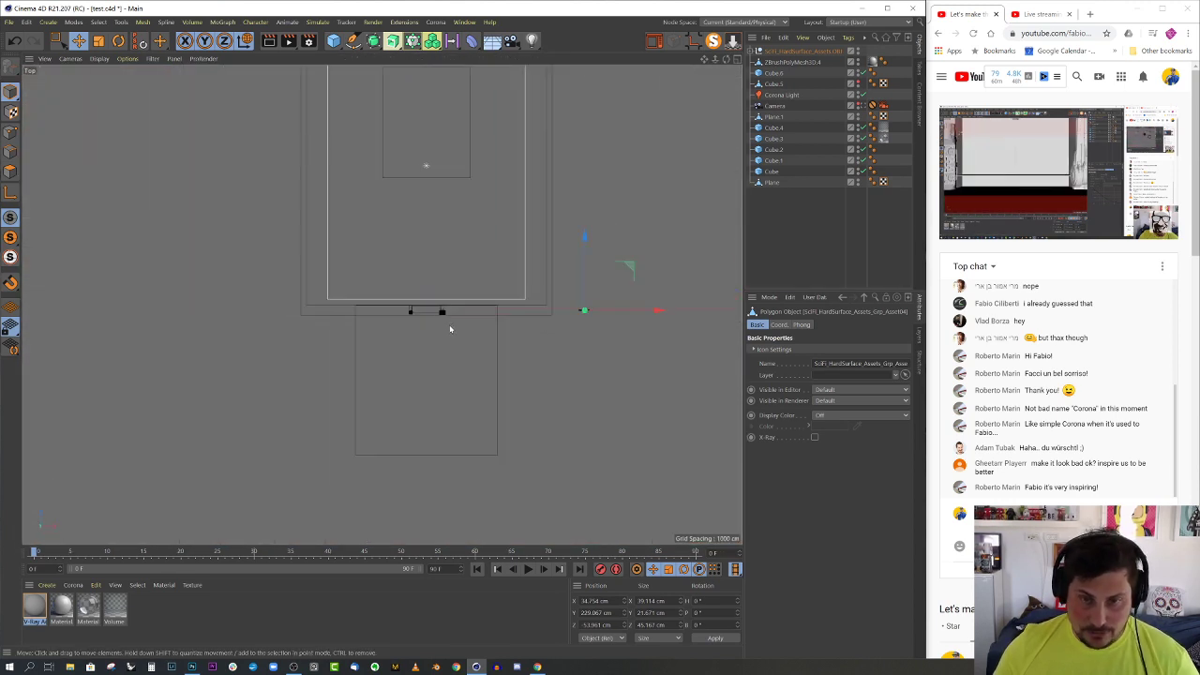
scroll(450, 329, "up", 2)
left_click(650, 350)
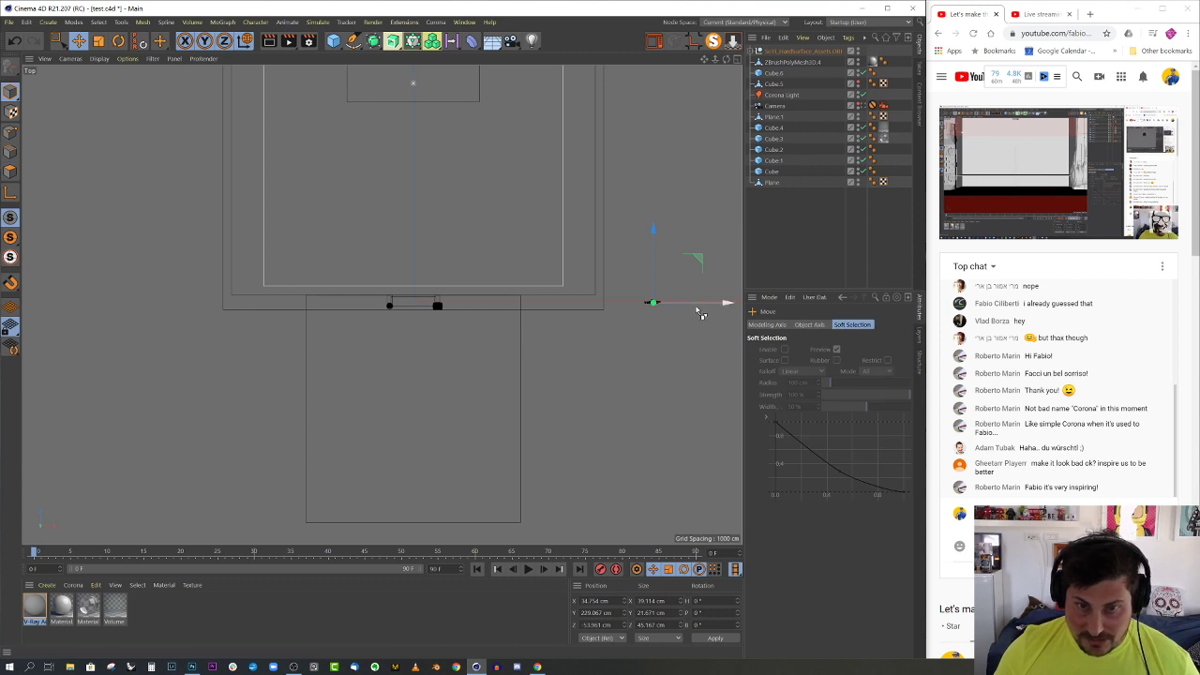
left_click_drag(696, 308, 450, 312)
right_click_drag(406, 305, 508, 309, "alt")
middle_click(477, 309)
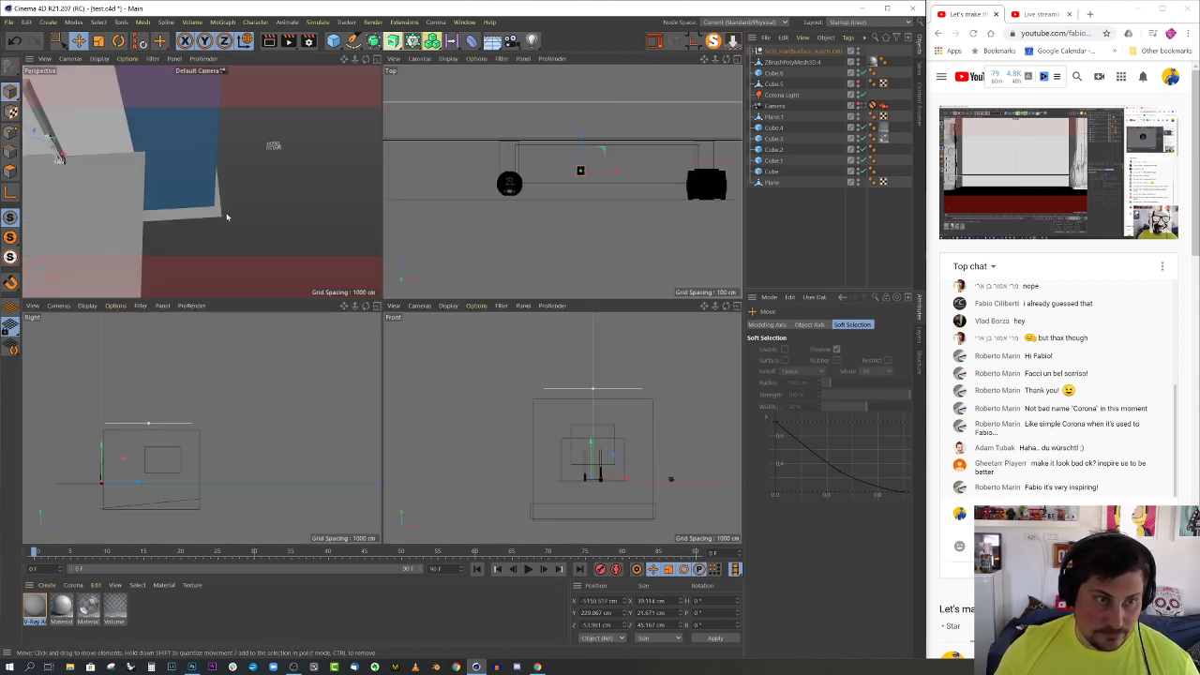
- Lower the case below the horizontal shelf, to a Y position of about 61.8 cm
middle_click(262, 219)
key("s")
left_click_drag(467, 398, 379, 339, "alt")
right_click_drag(403, 339, 159, 450, "alt")
left_click_drag(356, 365, 342, 302, "alt")
right_click_drag(342, 306, 445, 267, "alt")
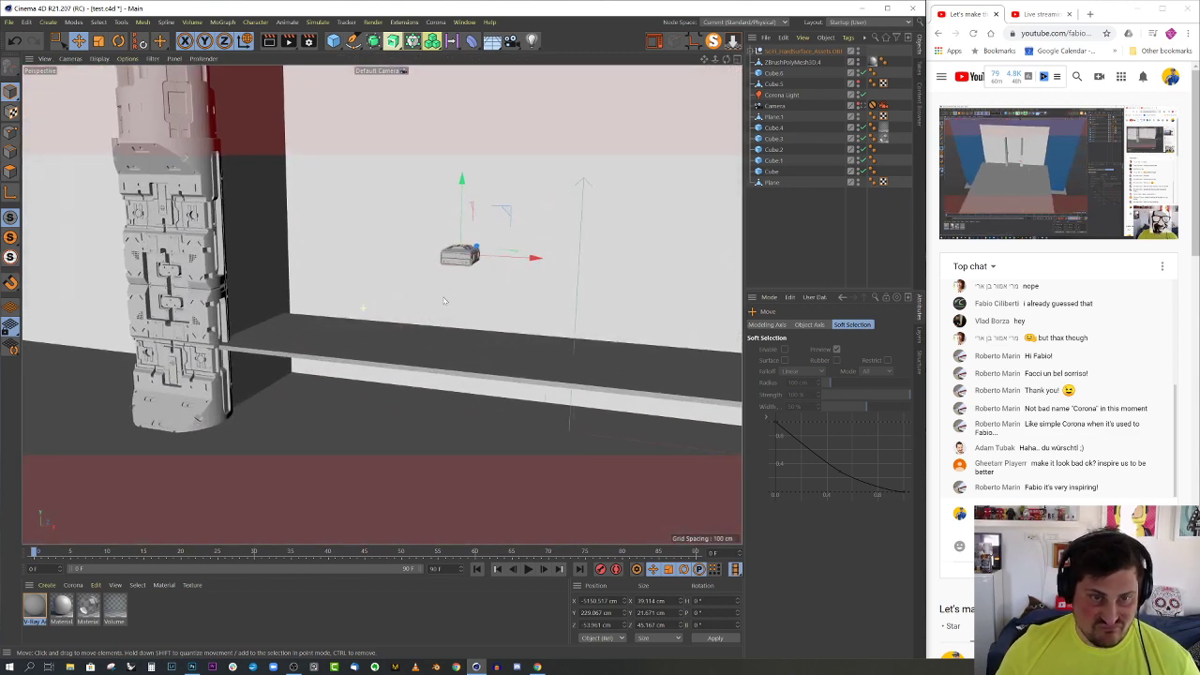
left_click_drag(441, 336, 442, 359)
middle_click_drag(444, 366, 434, 271, "alt")
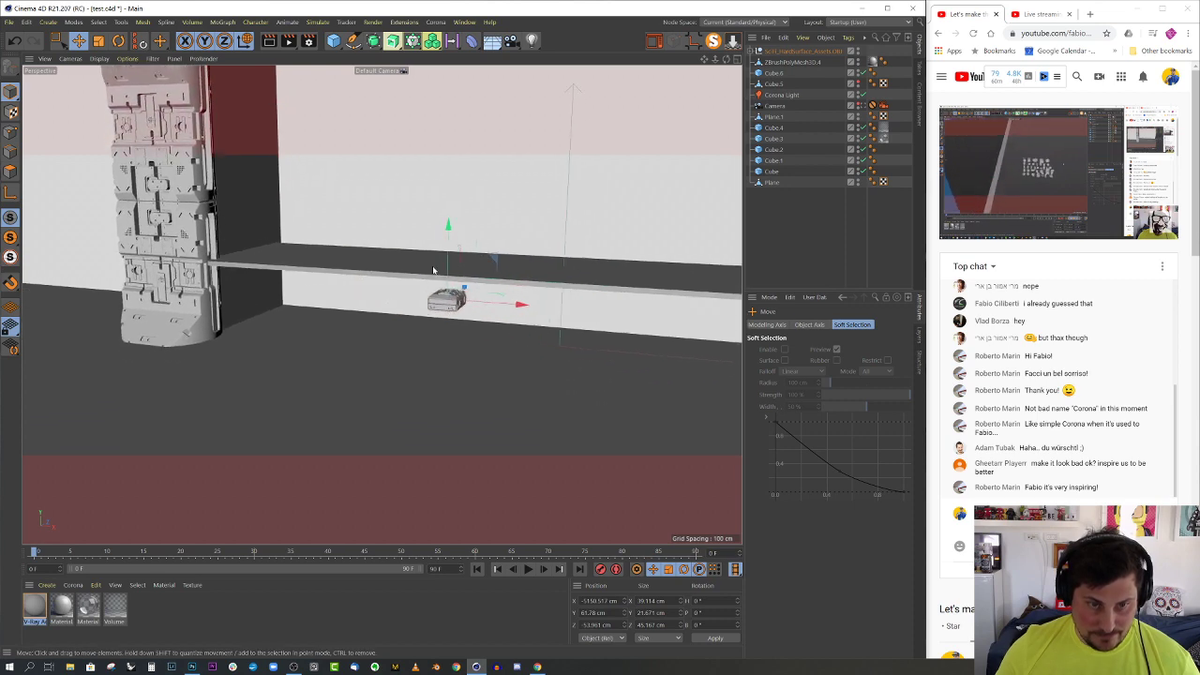
- Scale the case up uniformly to about 62.6 × 34.7 × 72.3 cm
right_click_drag(431, 335, 466, 322, "alt")
middle_click_drag(466, 322, 503, 311, "alt")
left_click_drag(503, 311, 834, 334, "alt")
key("t")
left_click_drag(555, 289, 489, 307, "alt")
- Move the enlarged case beneath the shelf, close beside the left column
key("e")
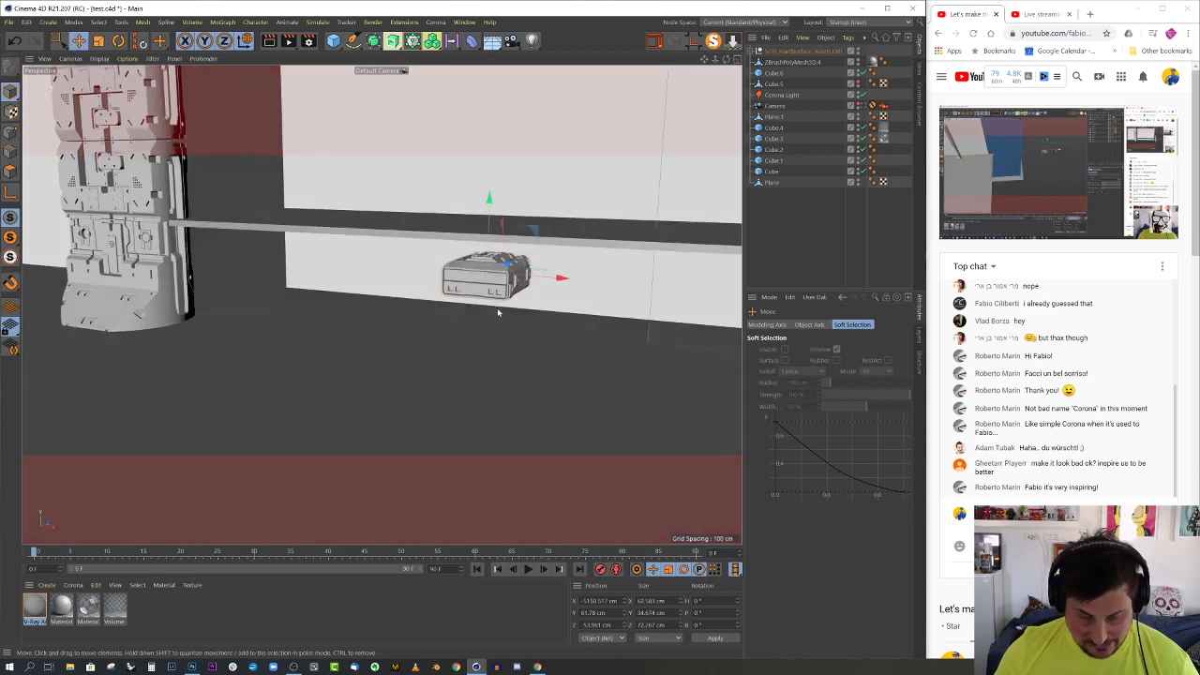
left_click_drag(490, 244, 254, 308)
scroll(146, 314, "up", 2)
middle_click_drag(146, 314, 282, 332, "alt")
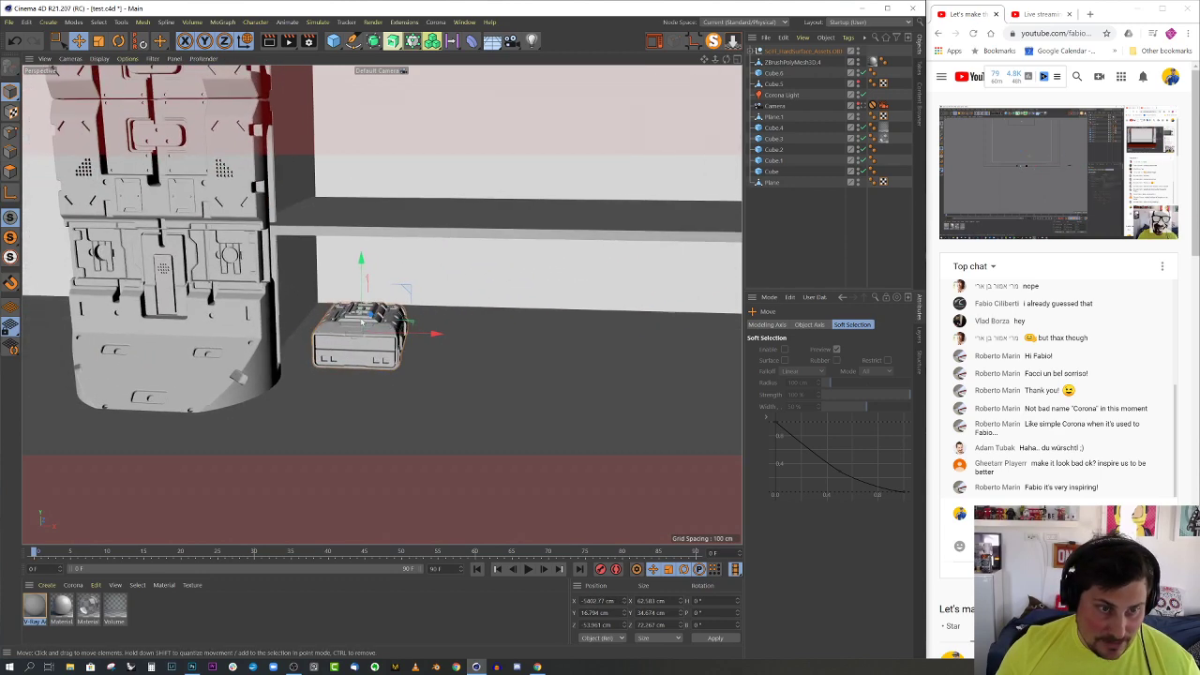
- Tuck the case in behind the left column and duplicate it upward into a stack of three
scroll(323, 335, "up", 2)
left_click_drag(365, 335, 439, 227, "alt")
scroll(434, 285, "up", 3)
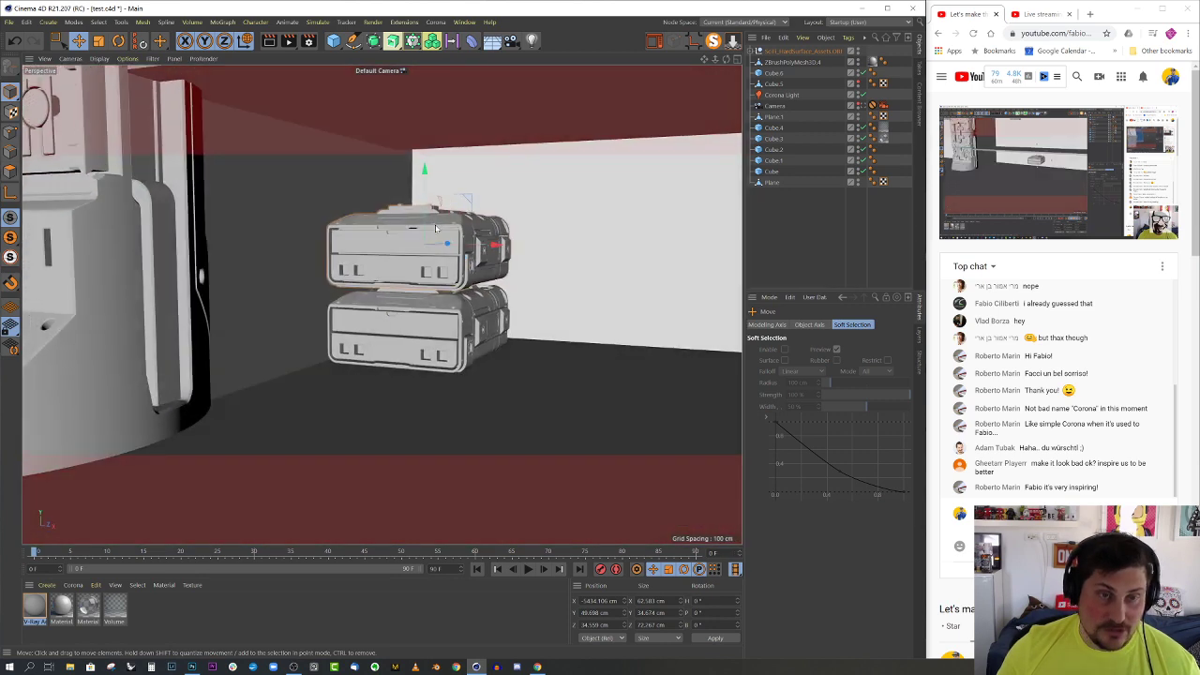
middle_click_drag(438, 227, 438, 256, "alt")
left_click_drag(426, 235, 428, 283)
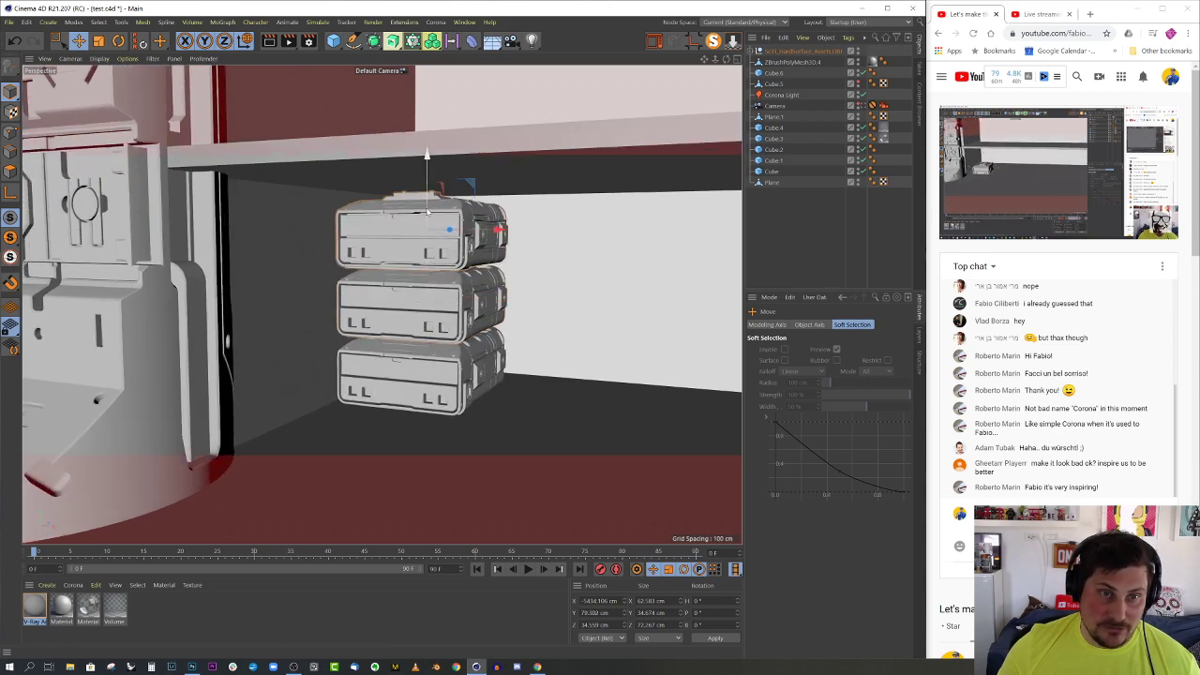
- Duplicate the top case to the right of the stack and turn it on its side, with its lid facing forward
left_click_drag(426, 213, 404, 261, "alt")
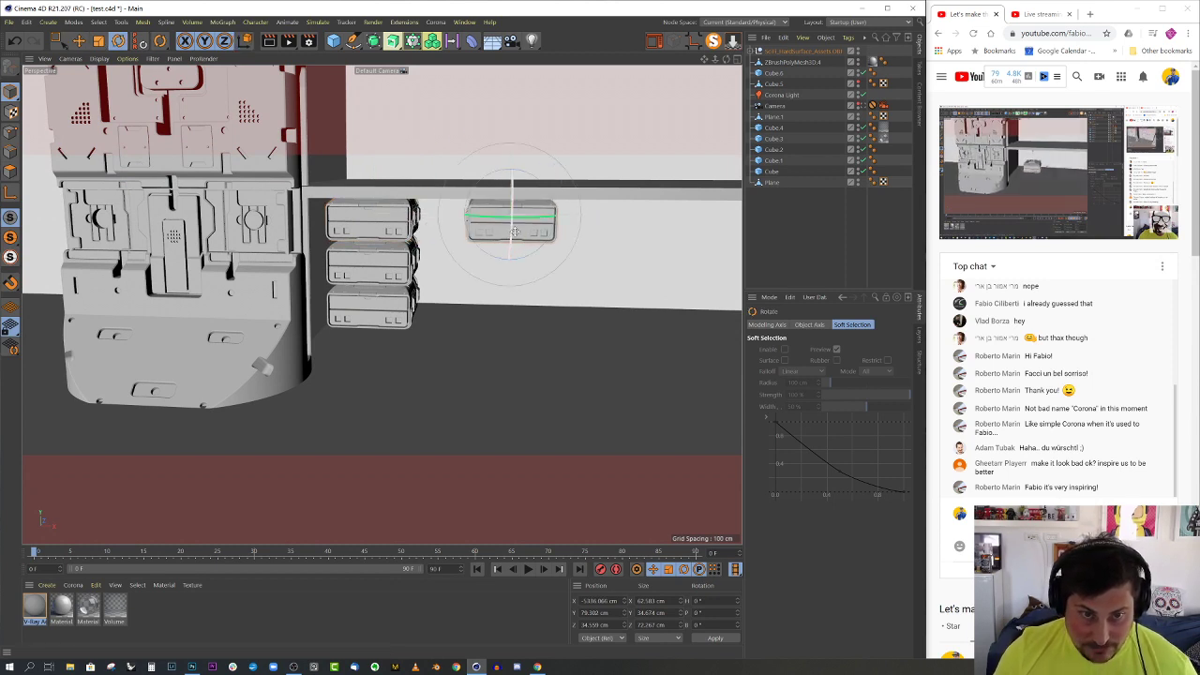
left_click_drag(514, 277, 525, 360)
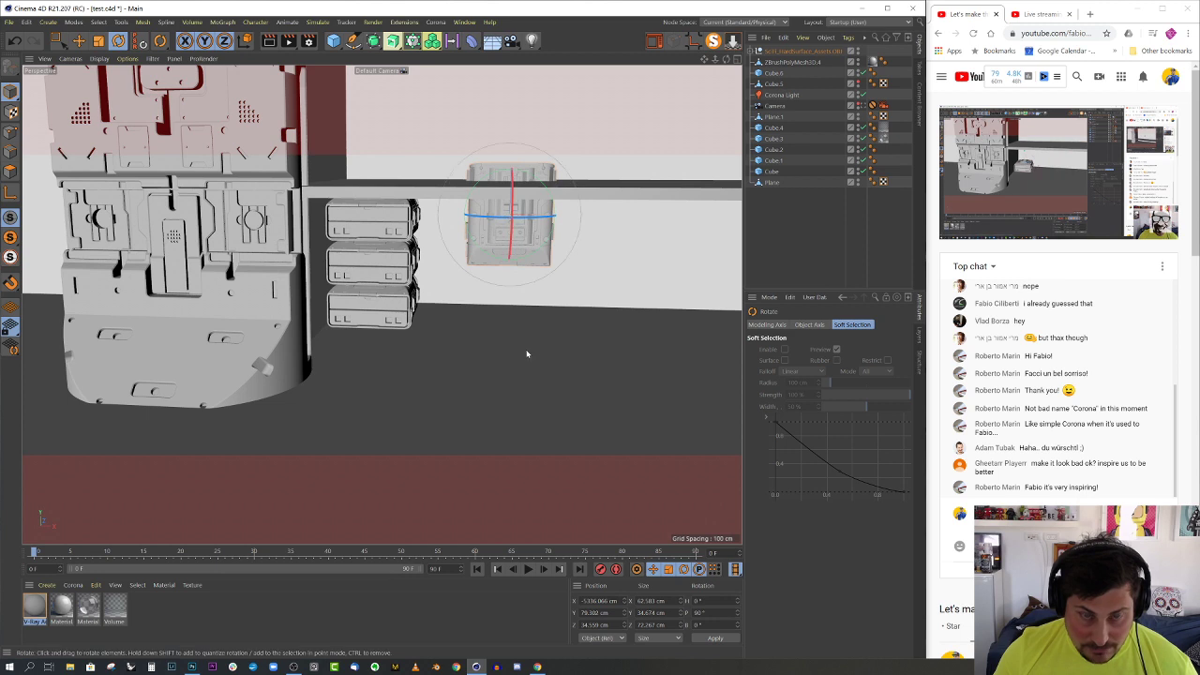
left_click_drag(551, 198, 509, 253)
- Enlarge the turned case to about 97.3 × 53.9 × 112.4 cm and set it against the stack beneath the shelf
key("t")
left_click_drag(477, 366, 628, 286)
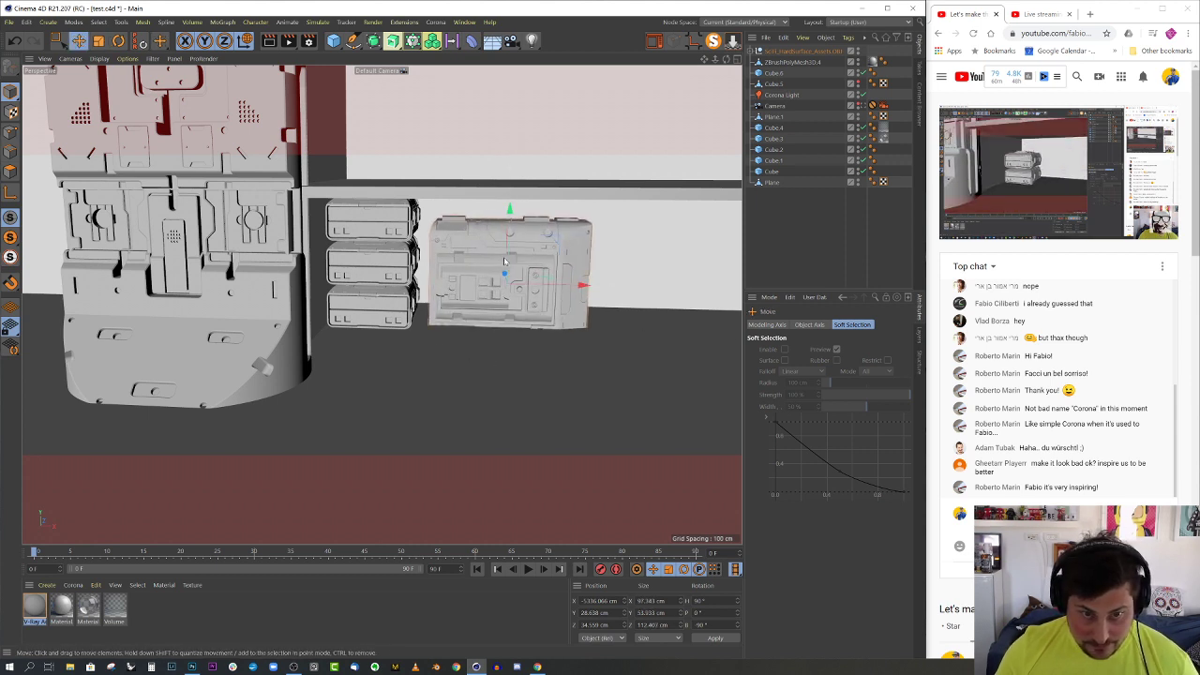
left_click_drag(504, 261, 459, 328)
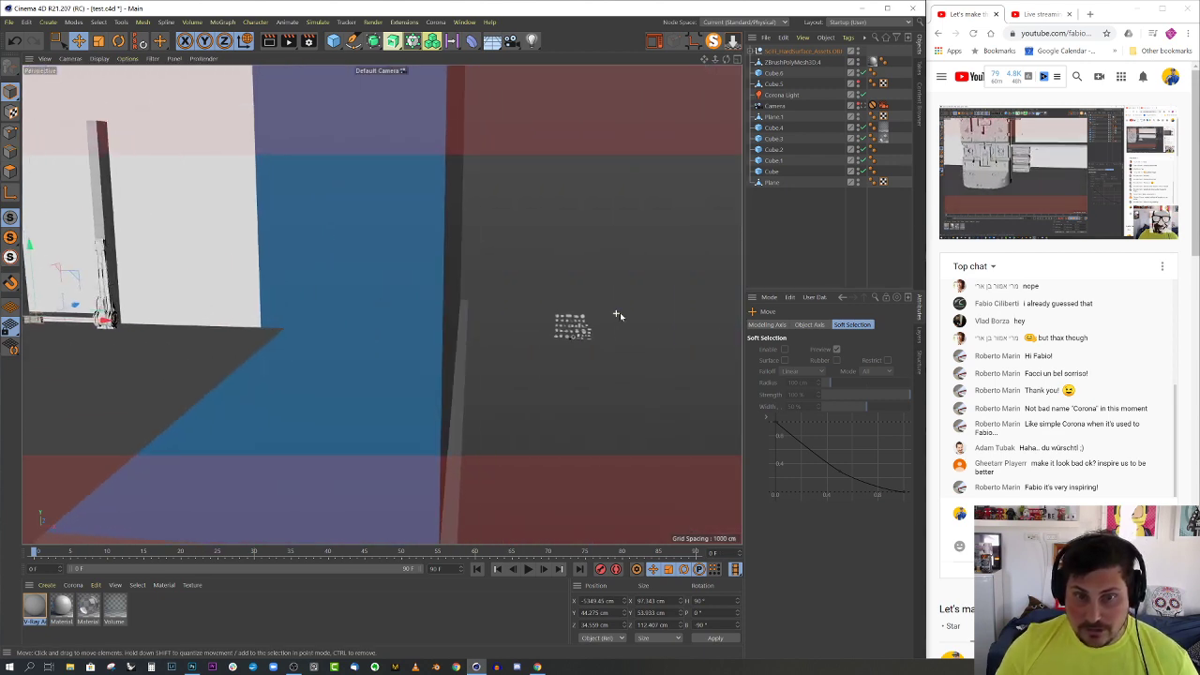
- Move the flat rectangular door panel asset from the kit grid to the right of the large case
right_click_drag(620, 312, 695, 335, "alt")
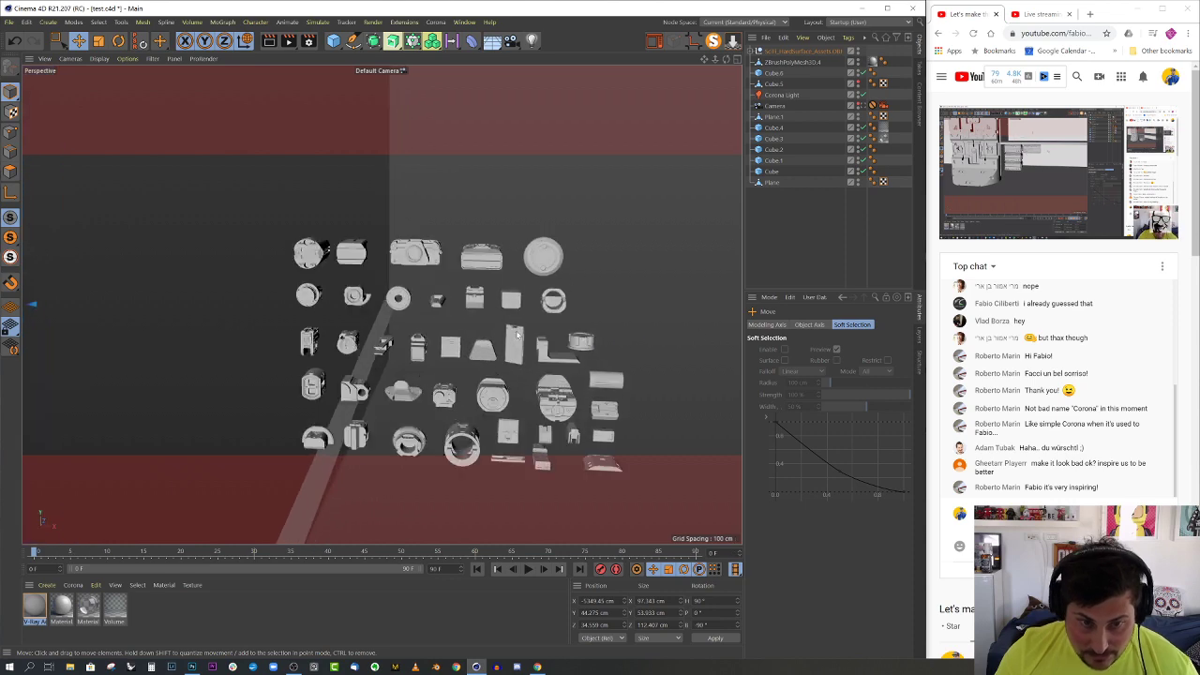
scroll(471, 373, "up", 5)
scroll(561, 379, "down", 2)
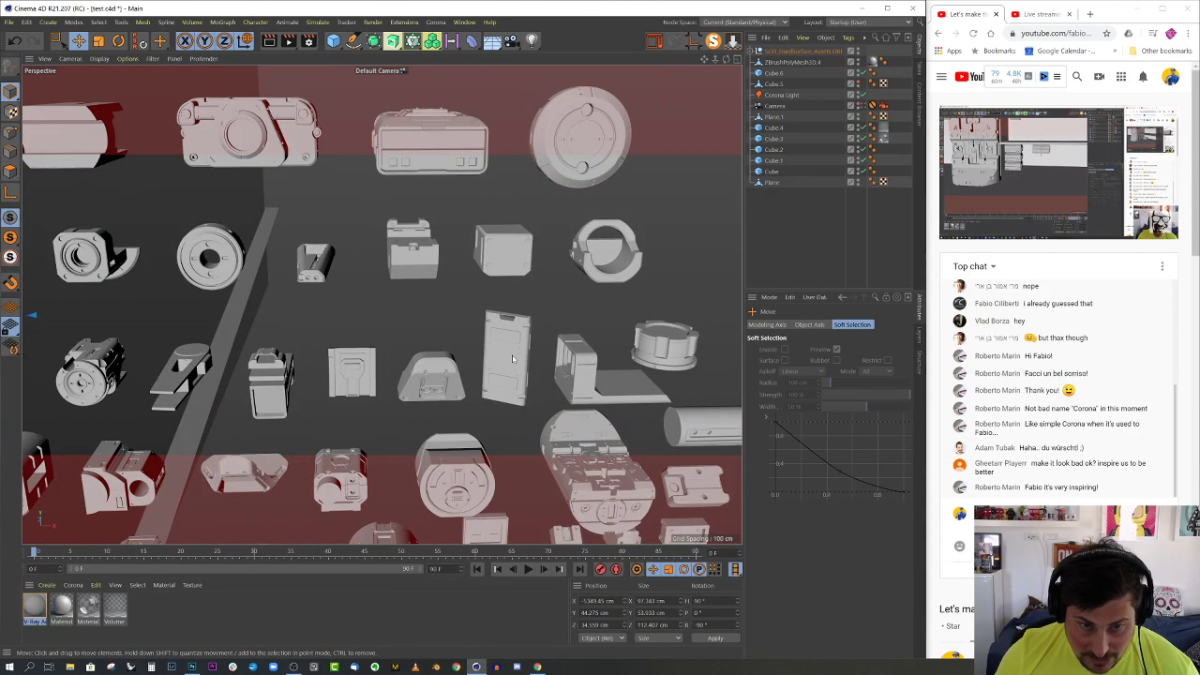
left_click(513, 359)
scroll(512, 359, "down", 4)
middle_click(621, 275)
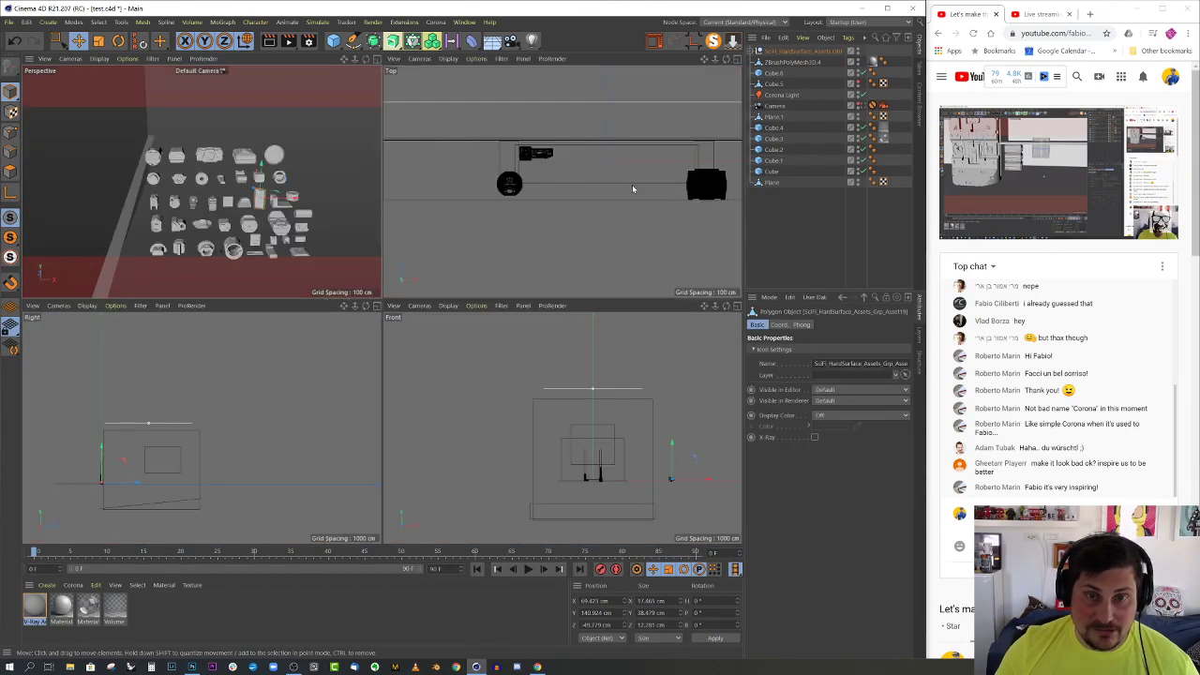
middle_click(600, 196)
scroll(504, 222, "down", 2)
key("e")
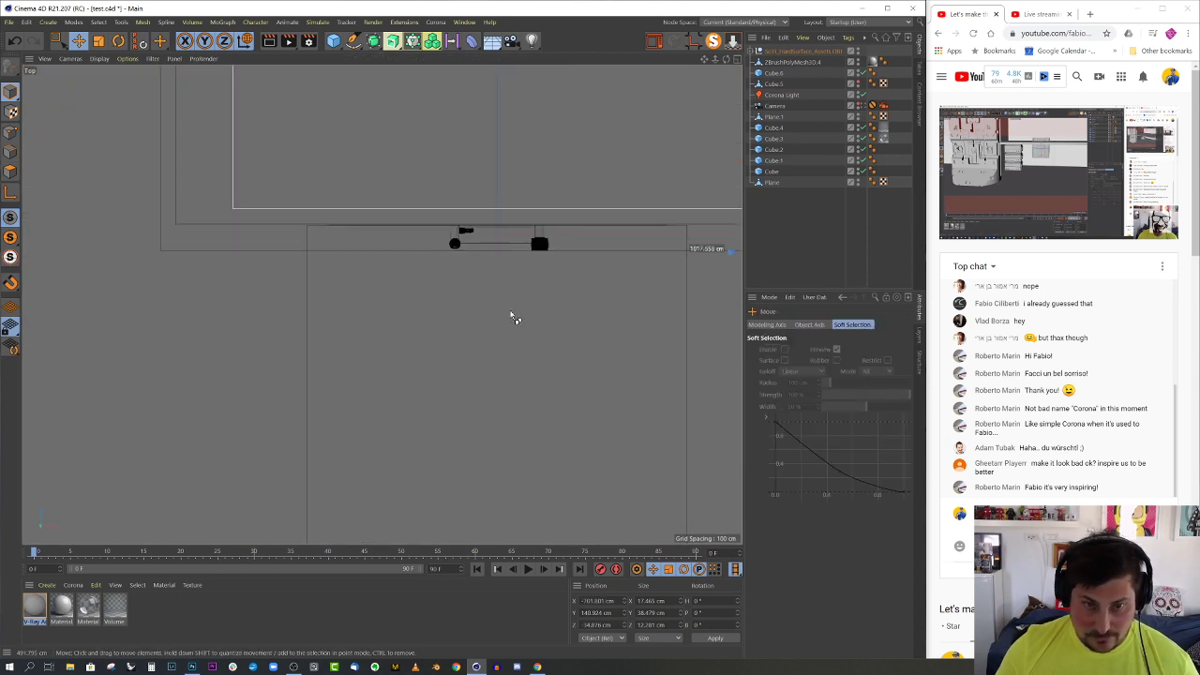
scroll(469, 257, "up", 6)
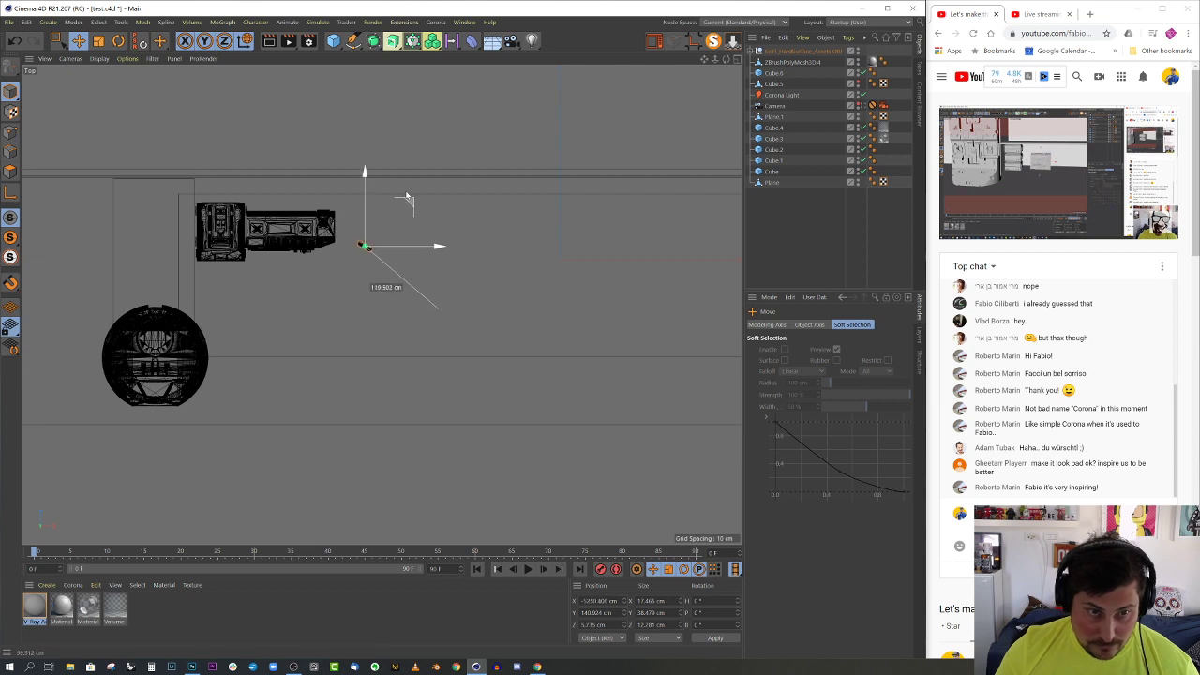
- Rotate the door panel to a 30° heading beside the large case
scroll(378, 232, "up", 3)
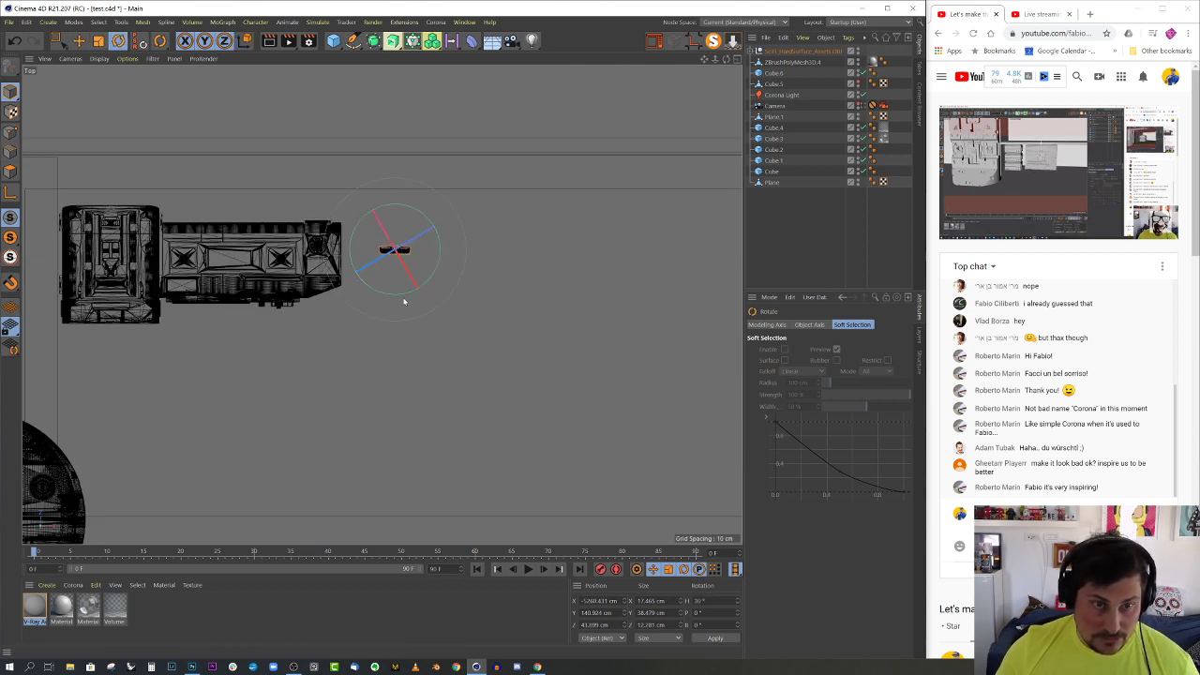
middle_click(404, 301)
middle_click(278, 225)
key("o")
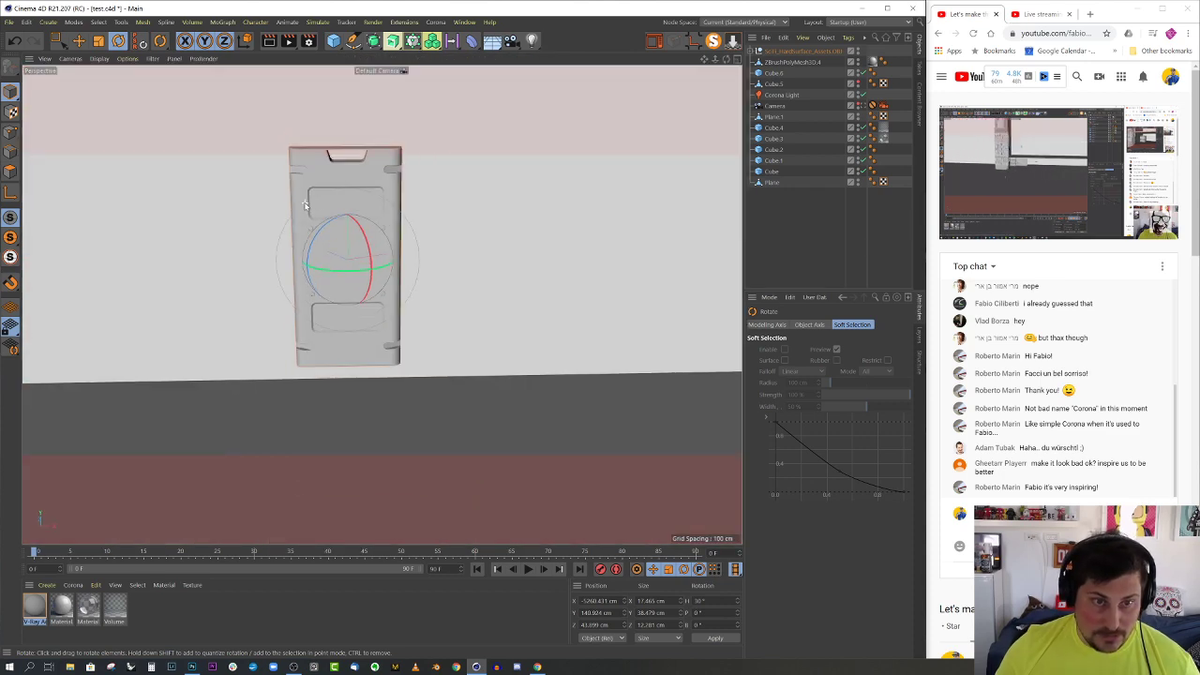
- Scale the door panel up uniformly to about 38.8 × 85.6 × 27.3 cm
scroll(304, 204, "down", 3)
left_click_drag(304, 205, 348, 260, "alt")
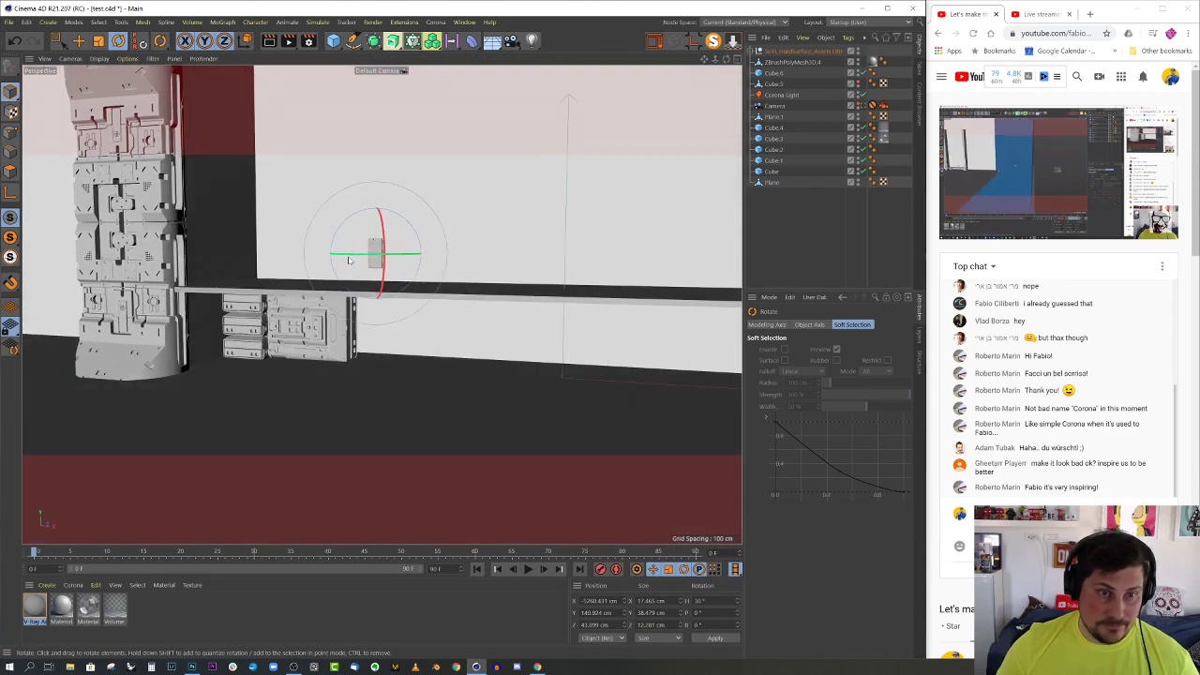
key("t")
left_click_drag(389, 327, 573, 299)
- Lower the door panel beneath the shelf and enlarge it to about 43.2 × 95.1 × 30.4 cm
key("e")
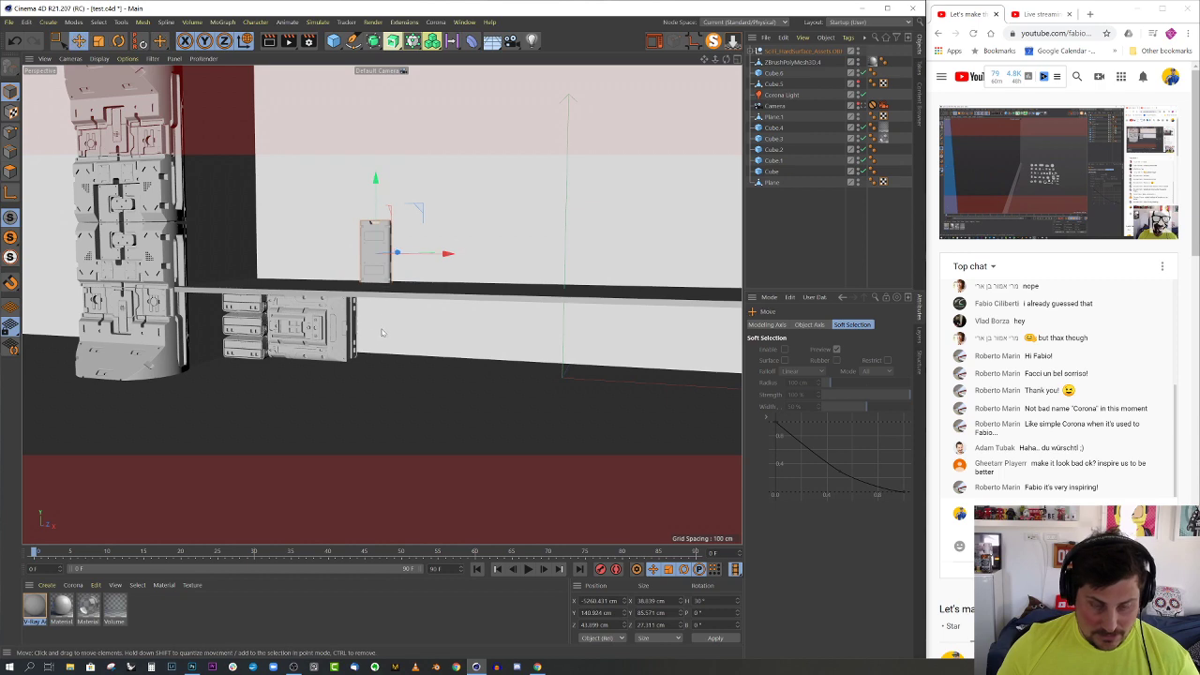
left_click_drag(375, 205, 375, 280)
left_click_drag(375, 340, 571, 312, "alt")
key("t")
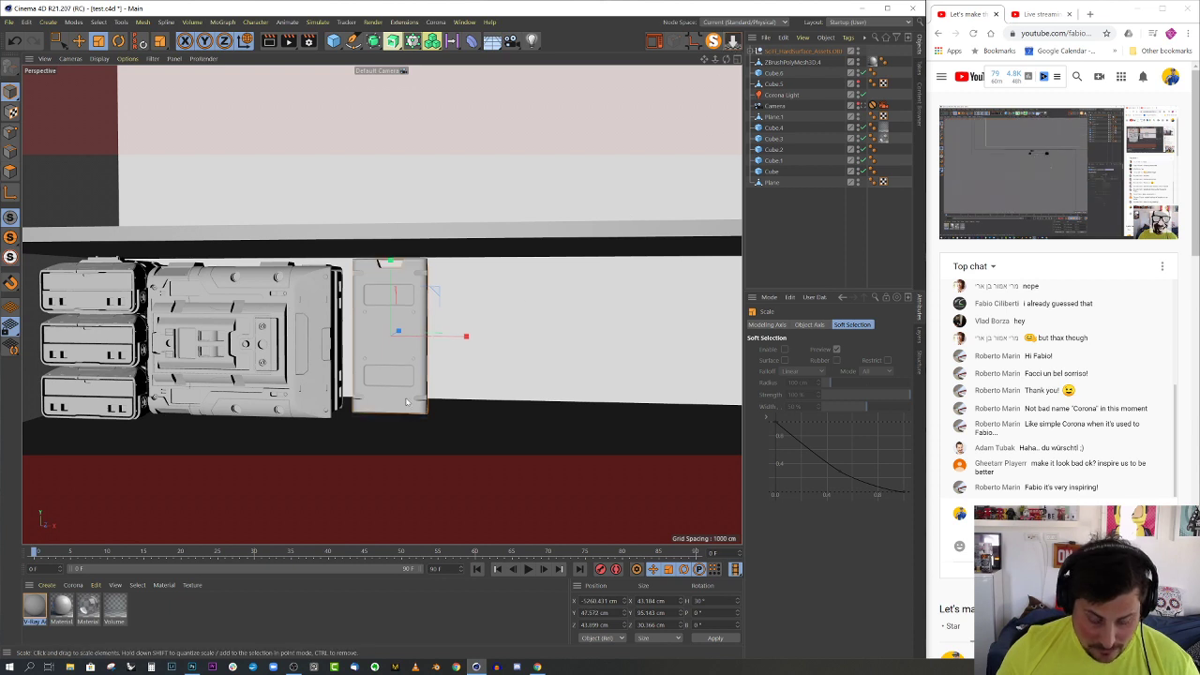
- Set the door panel against the large case and duplicate it to form a side-by-side pair
left_click_drag(471, 338, 532, 332)
right_click_drag(396, 348, 334, 346, "alt")
middle_click_drag(333, 346, 242, 324, "alt")
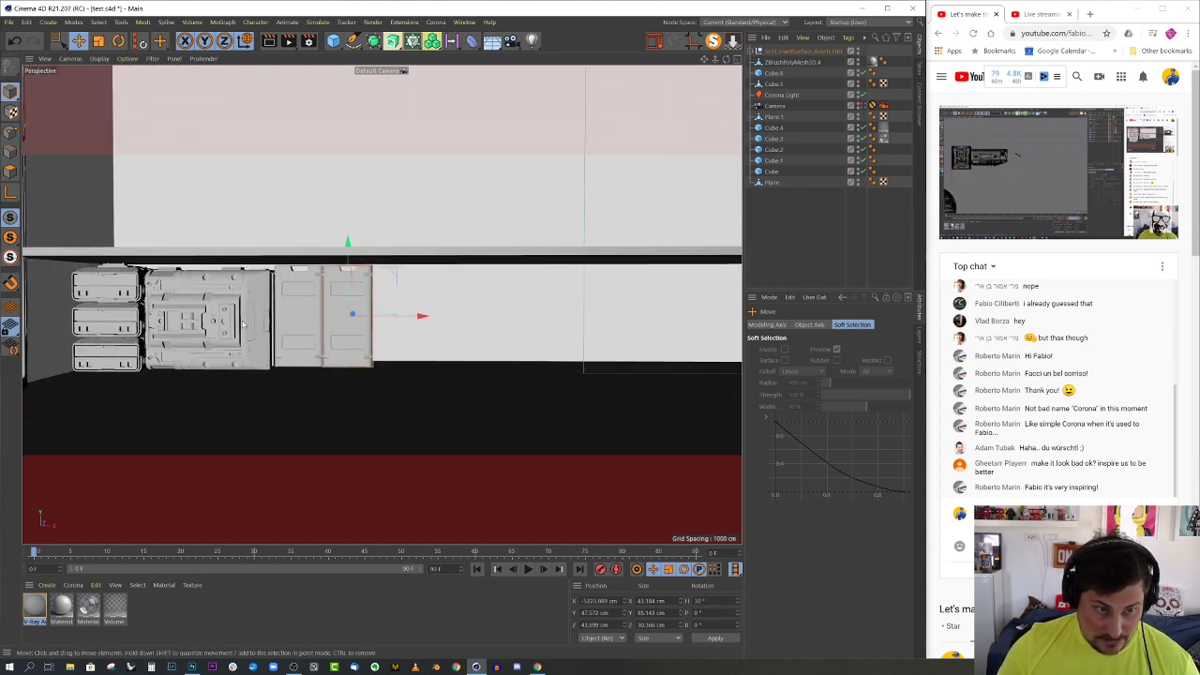
- Add a flipped copy of the large case to the right of the panel pair, lengthened to about 132.2 cm
left_click(262, 327)
left_click_drag(288, 324, 518, 347, "ctrl")
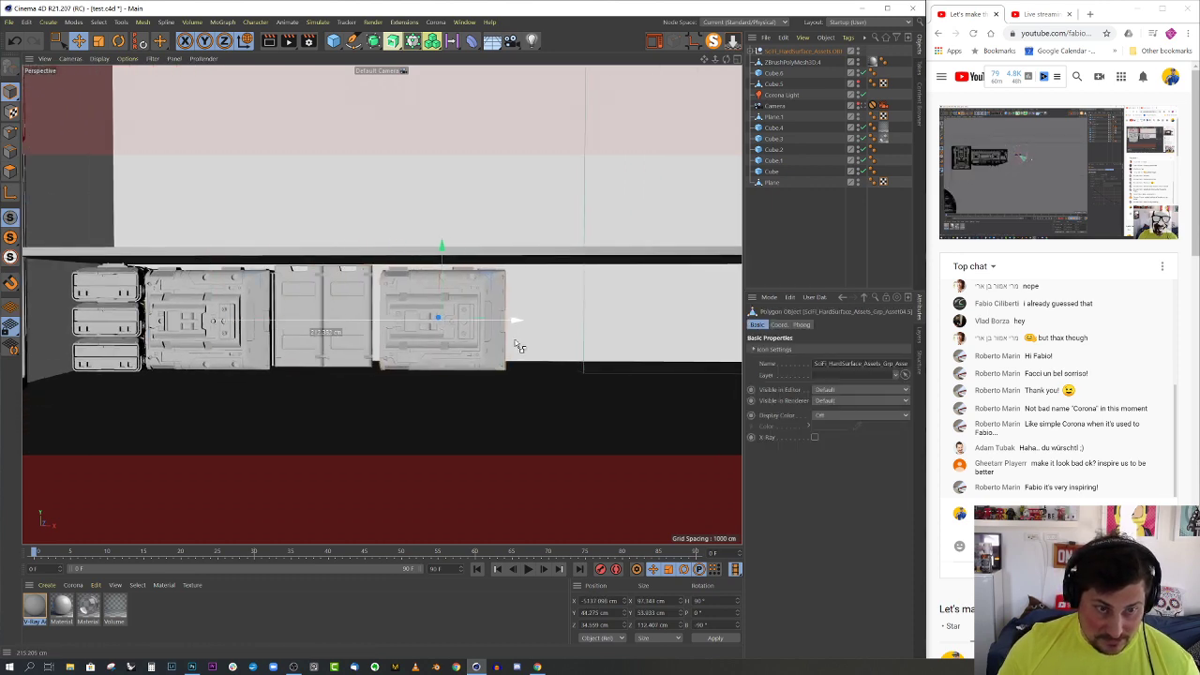
key("r")
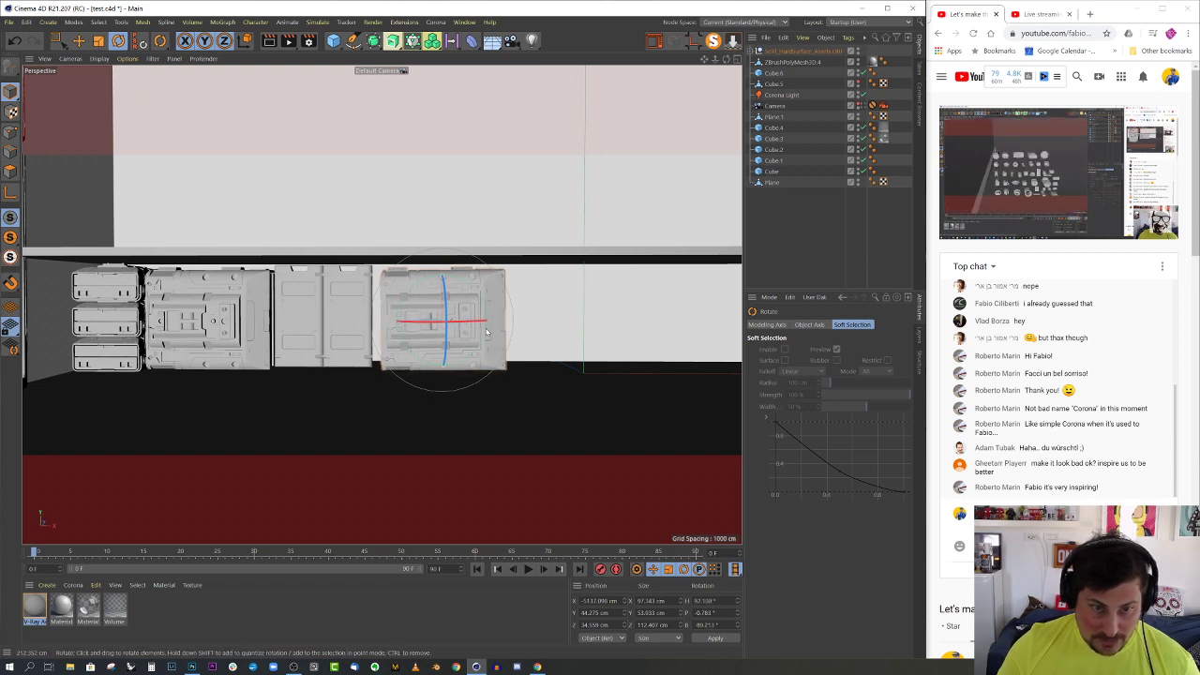
left_click_drag(484, 332, 369, 294)
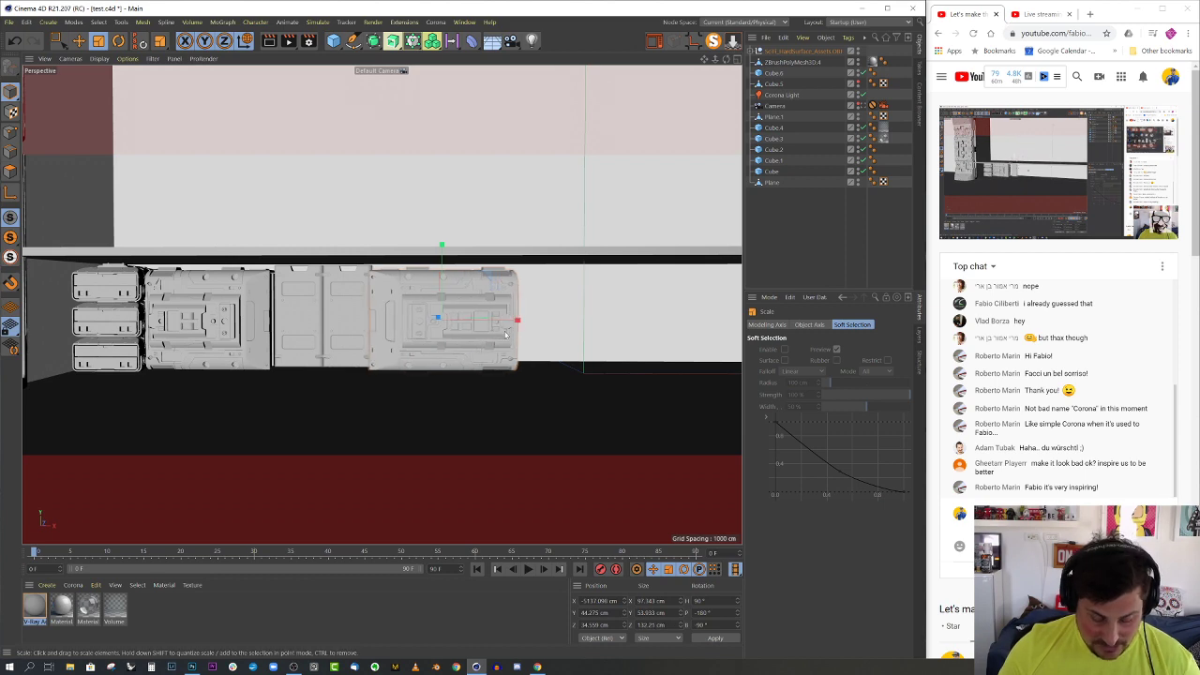
- Shift the flipped case into line against the door panels, at a Z position of about 27.1 cm
key("e")
left_click_drag(505, 335, 460, 322, "alt")
left_click_drag(460, 322, 506, 323, "alt")
middle_click_drag(506, 322, 387, 323, "alt")
left_click_drag(387, 323, 380, 315, "alt")
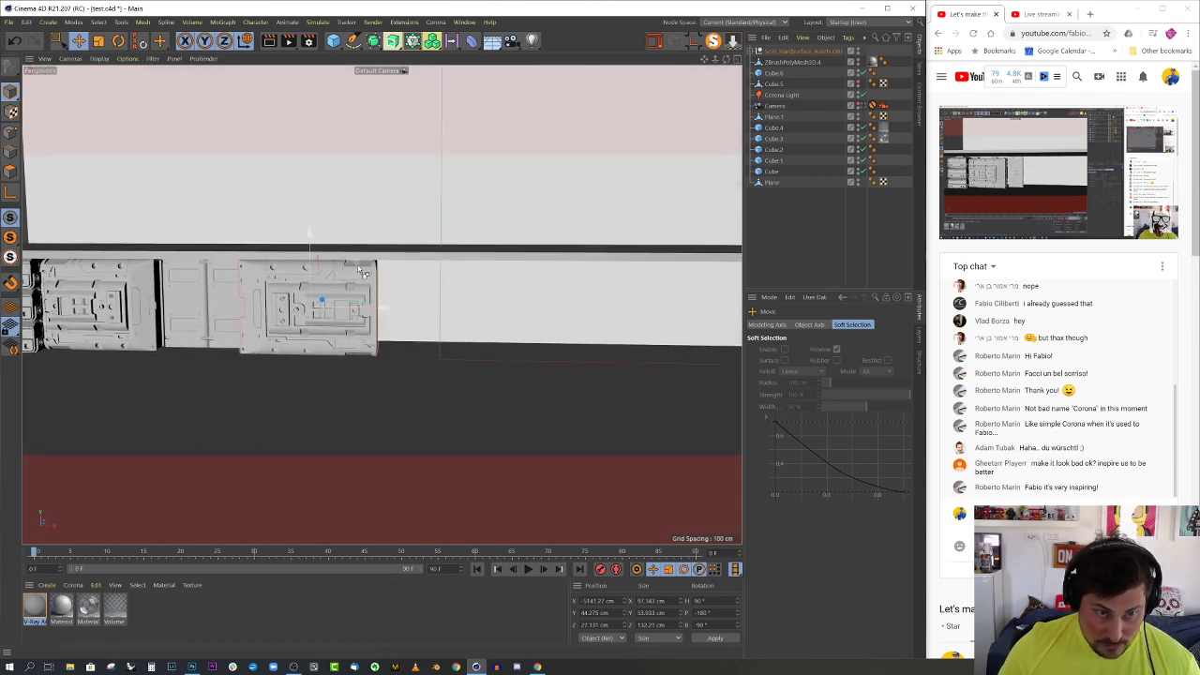
- Add a flat-lying copy of the lengthened case under the shelf, moved up against the flipped case
left_click_drag(475, 298, 541, 286)
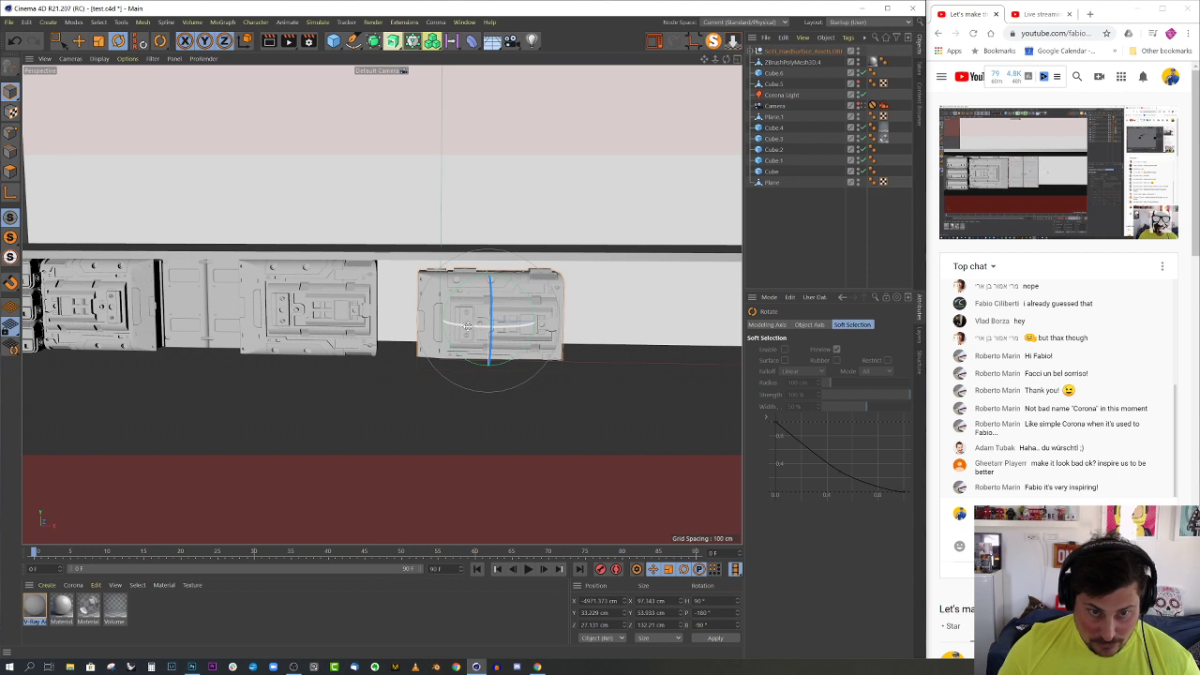
left_click_drag(467, 326, 713, 296)
left_click_drag(490, 291, 500, 410)
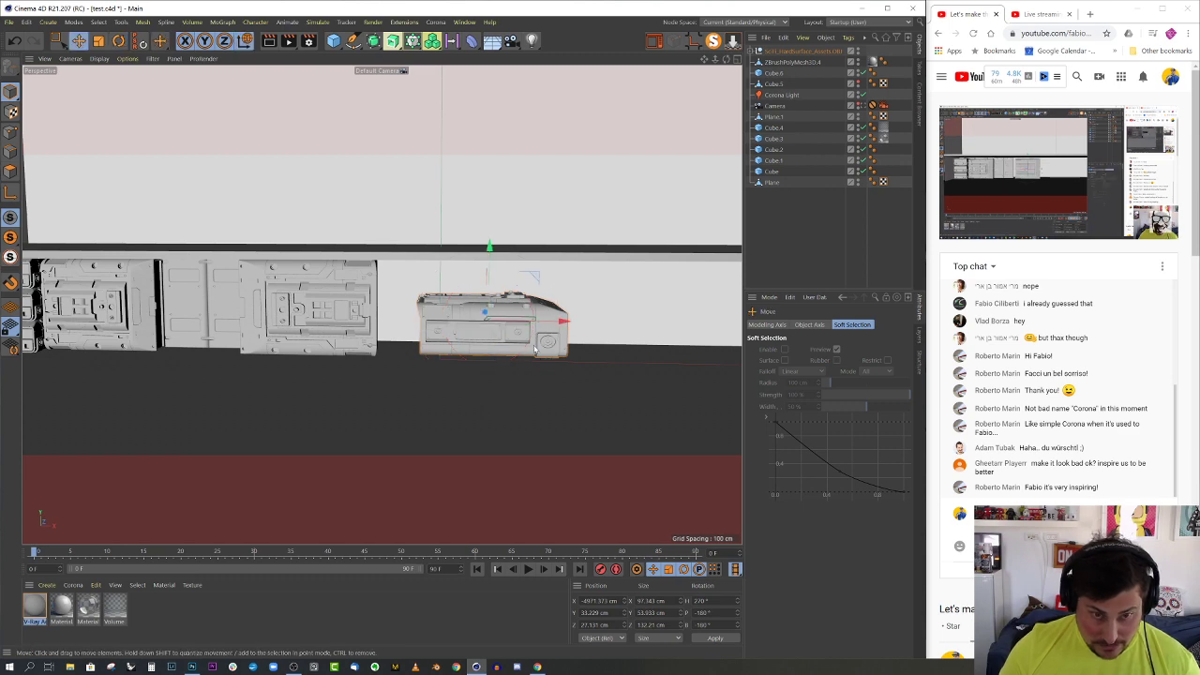
left_click_drag(554, 326, 555, 266)
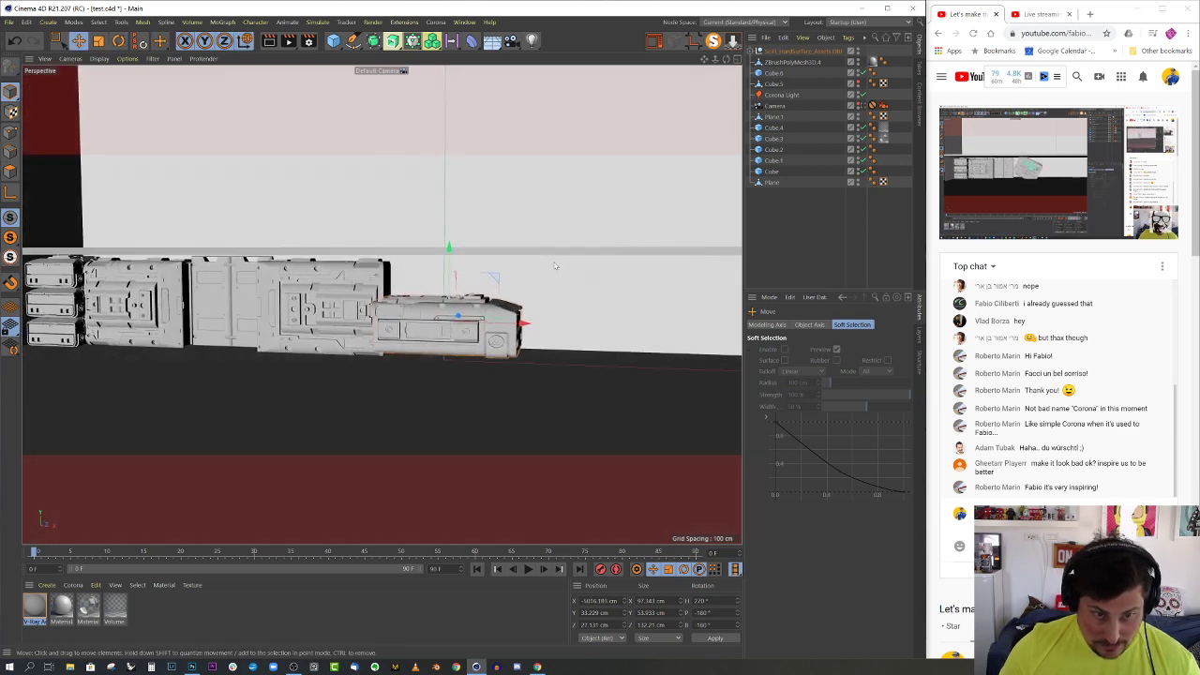
- Stack a copy of the flat-lying case on top of the original under the shelf, at about Y 71.8 cm and Z 14.6 cm
left_click_drag(423, 270, 423, 278)
mouse_move(466, 316)
left_mouse_down("alt")
mouse_move(429, 345)
mouse_move(477, 319)
left_mouse_up("alt")
left_click_drag(469, 342, 325, 335, "alt")
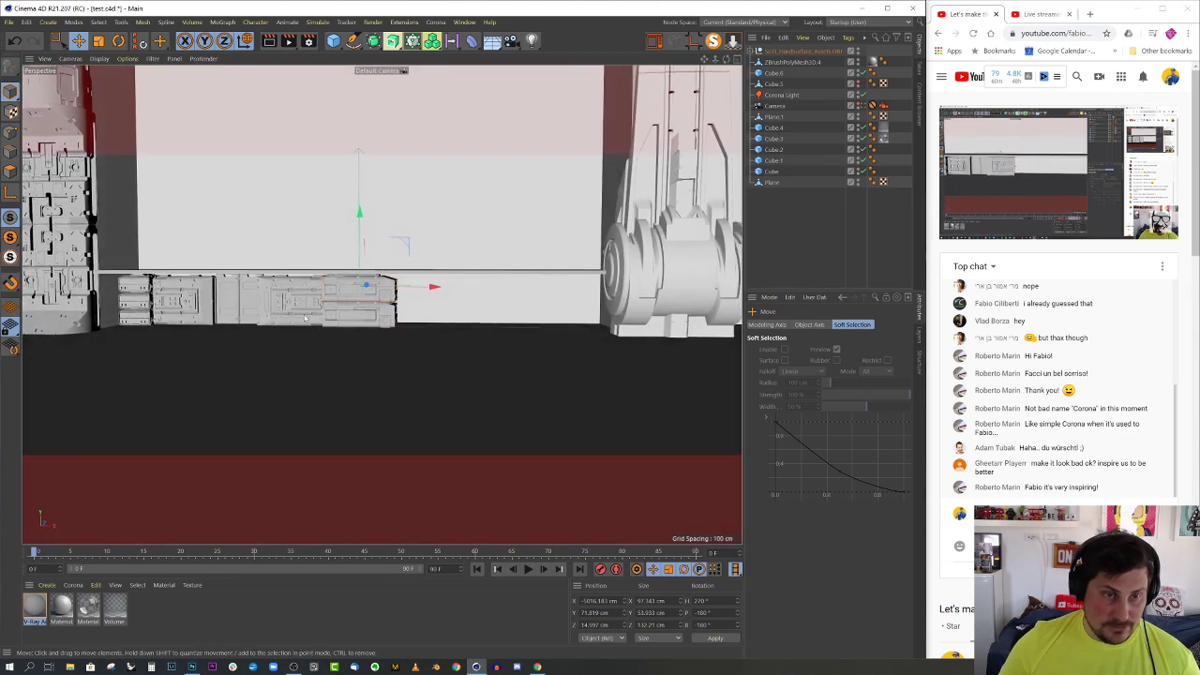
scroll(292, 283, "up", 6)
left_click_drag(294, 283, 397, 324, "alt")
left_click(314, 317)
key("t")
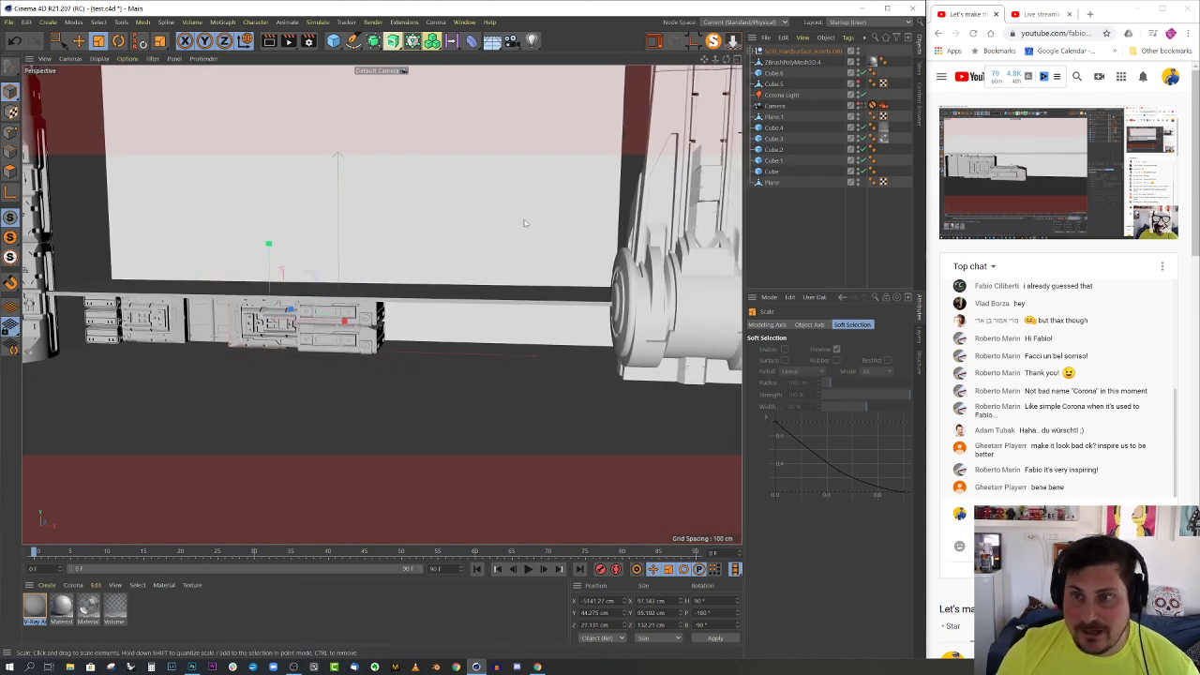
- Bring the small two-legged device from the asset grid outside the room to beside the stacked cases, at about X -4940.5 cm
left_click_drag(524, 223, 371, 268, "alt")
scroll(373, 264, "down", 6)
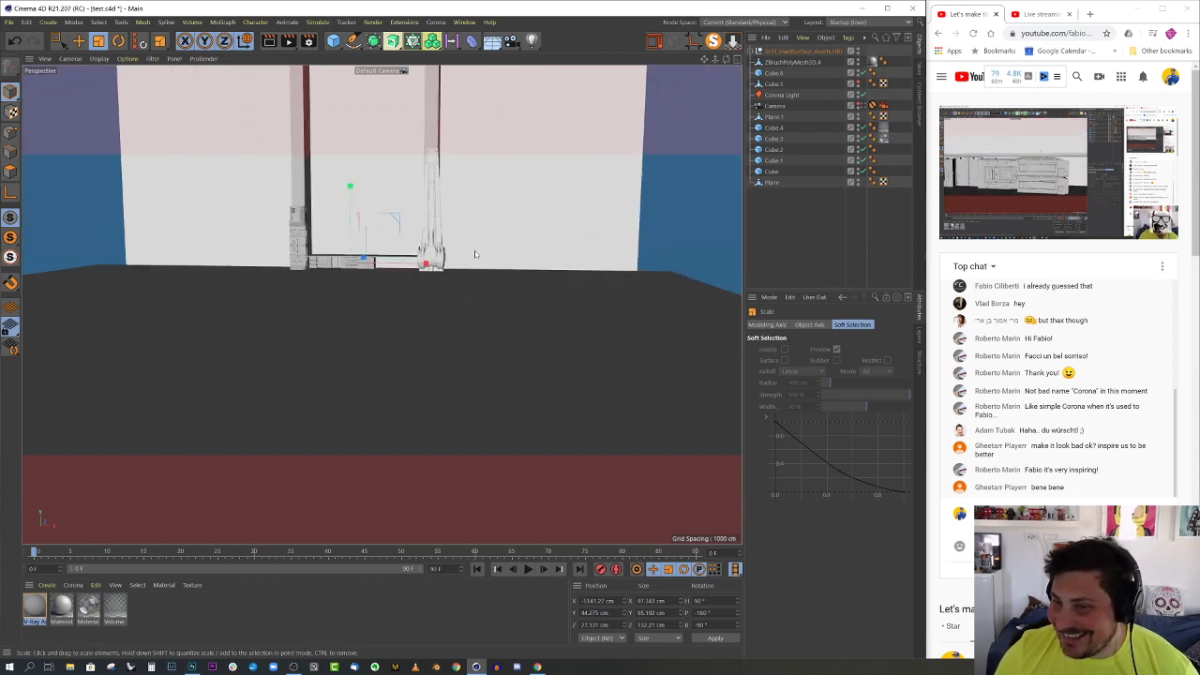
scroll(381, 303, "down", 5)
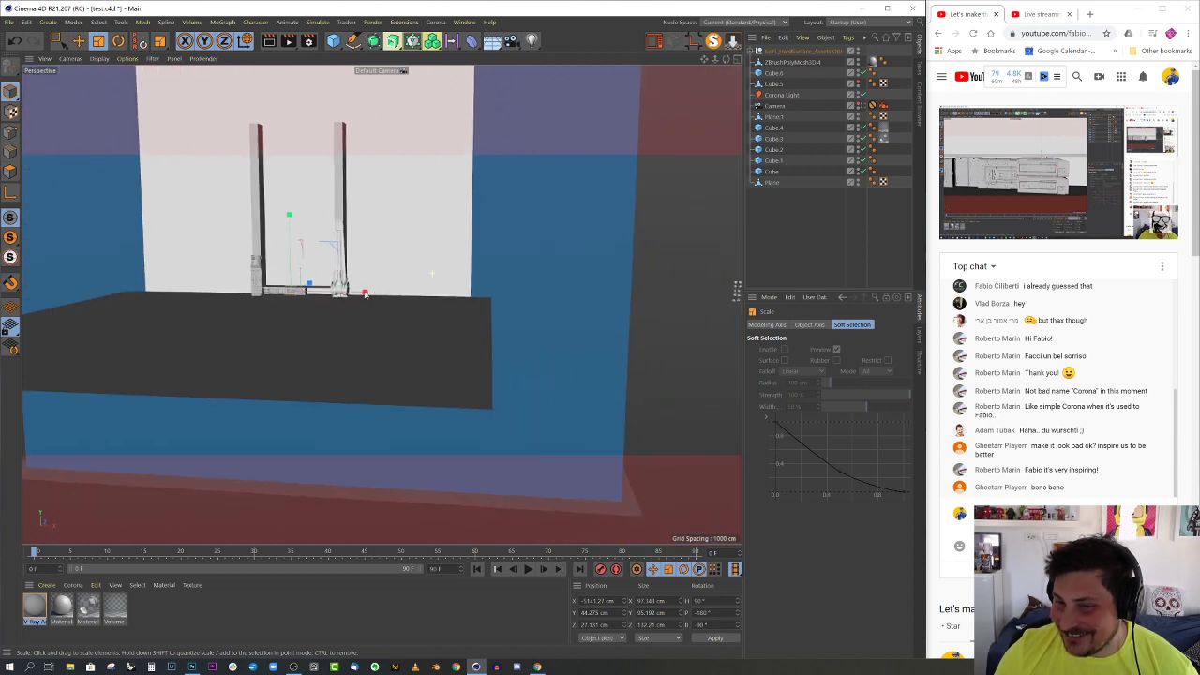
middle_click_drag(474, 291, 408, 294, "alt")
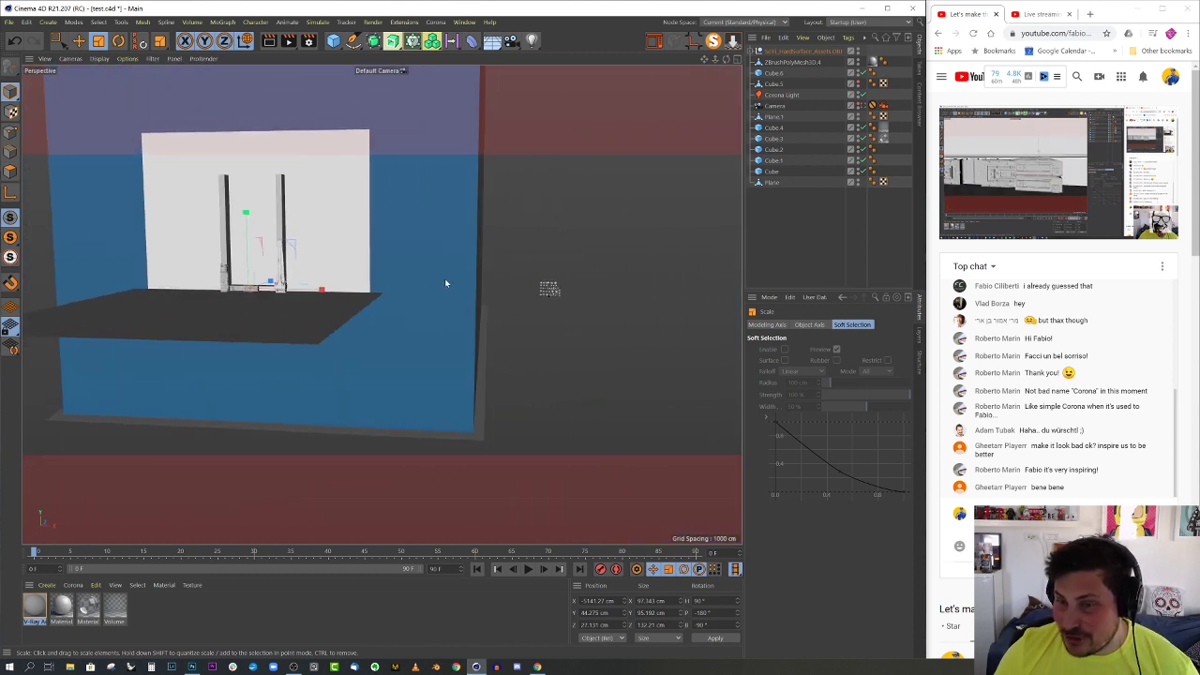
left_click_drag(447, 283, 468, 289, "alt")
right_click_drag(524, 277, 641, 338, "alt")
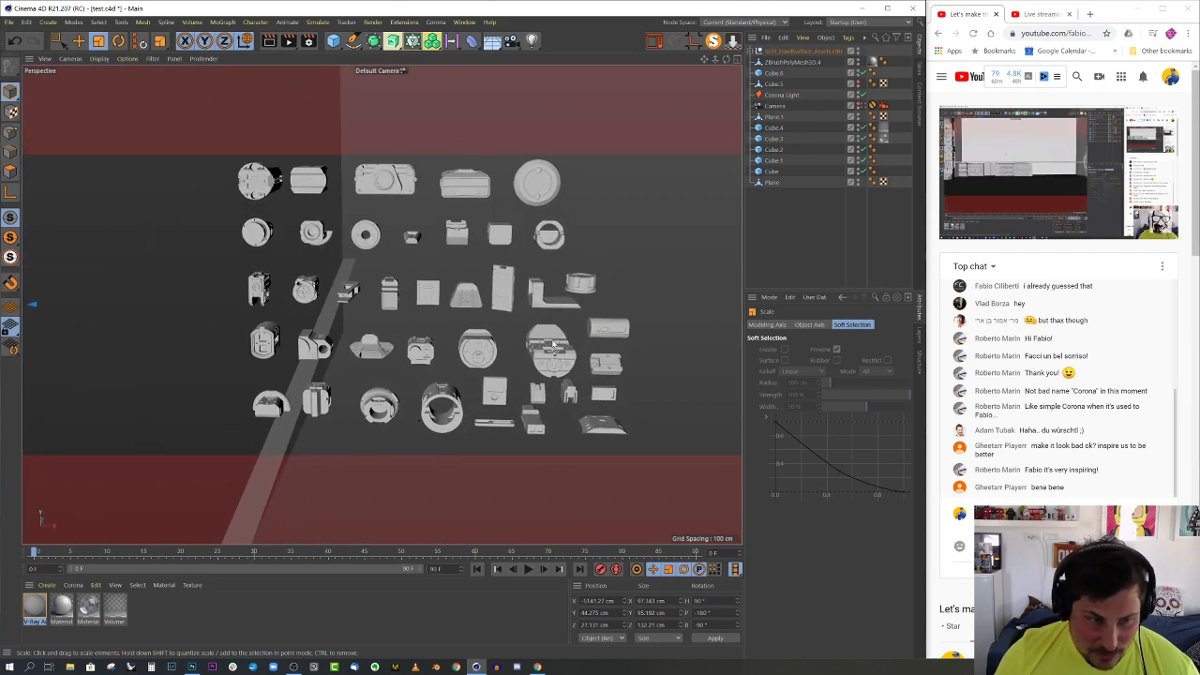
left_click(267, 292)
scroll(267, 292, "down", 6)
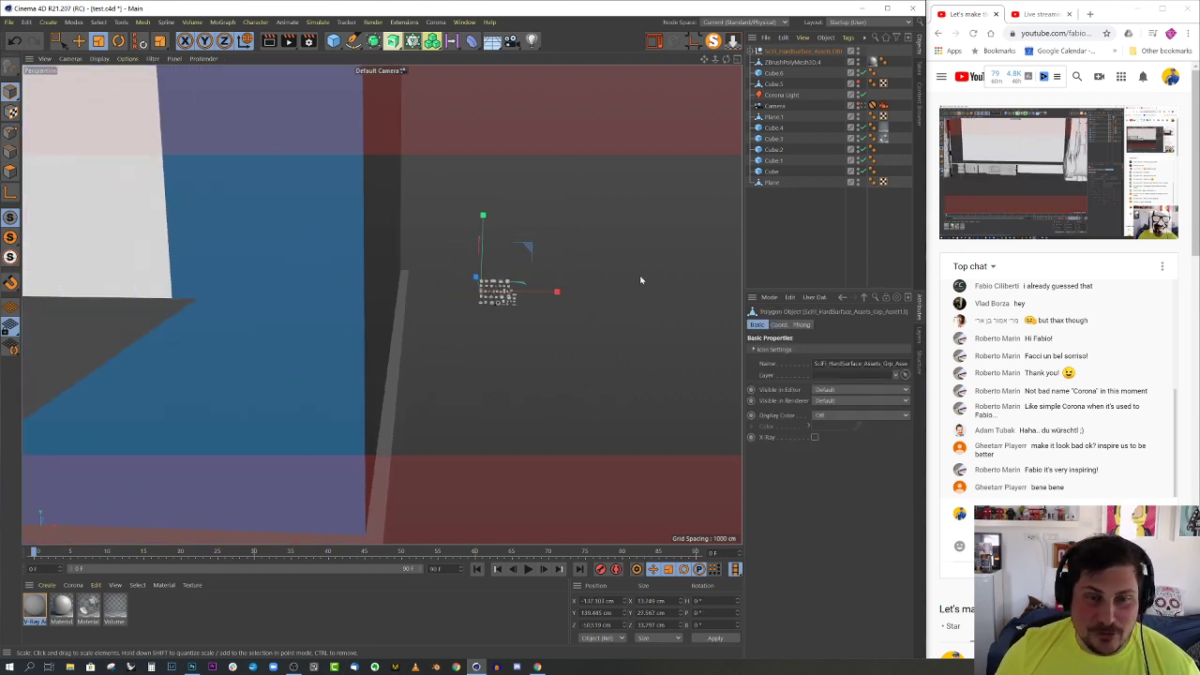
middle_click(641, 280)
middle_click(551, 196)
key("e")
scroll(529, 204, "down", 10)
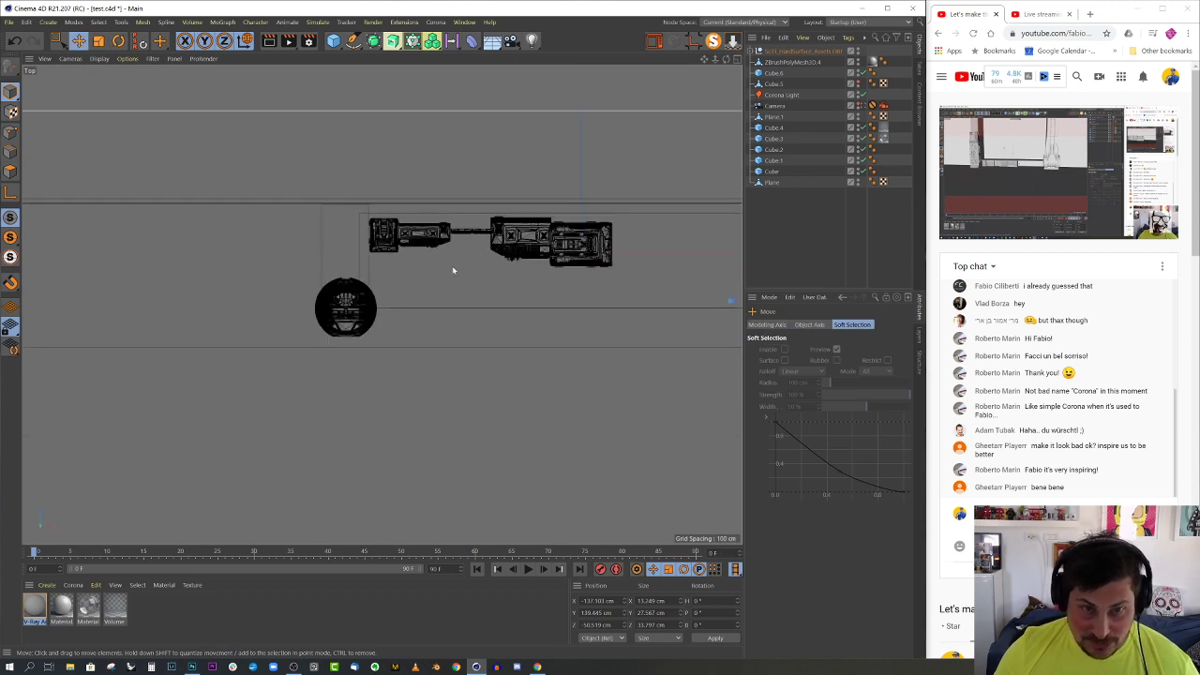
scroll(480, 306, "up", 3)
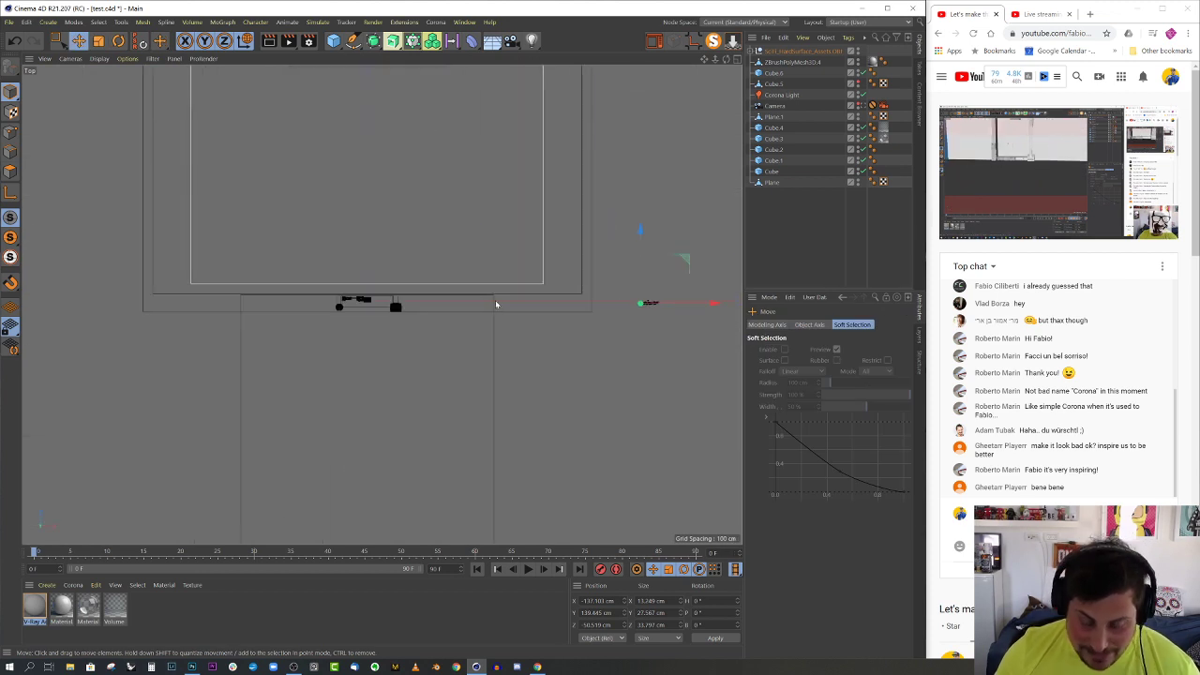
left_click_drag(685, 311, 436, 317)
right_click_drag(372, 306, 544, 297, "alt")
left_click_drag(597, 277, 564, 276)
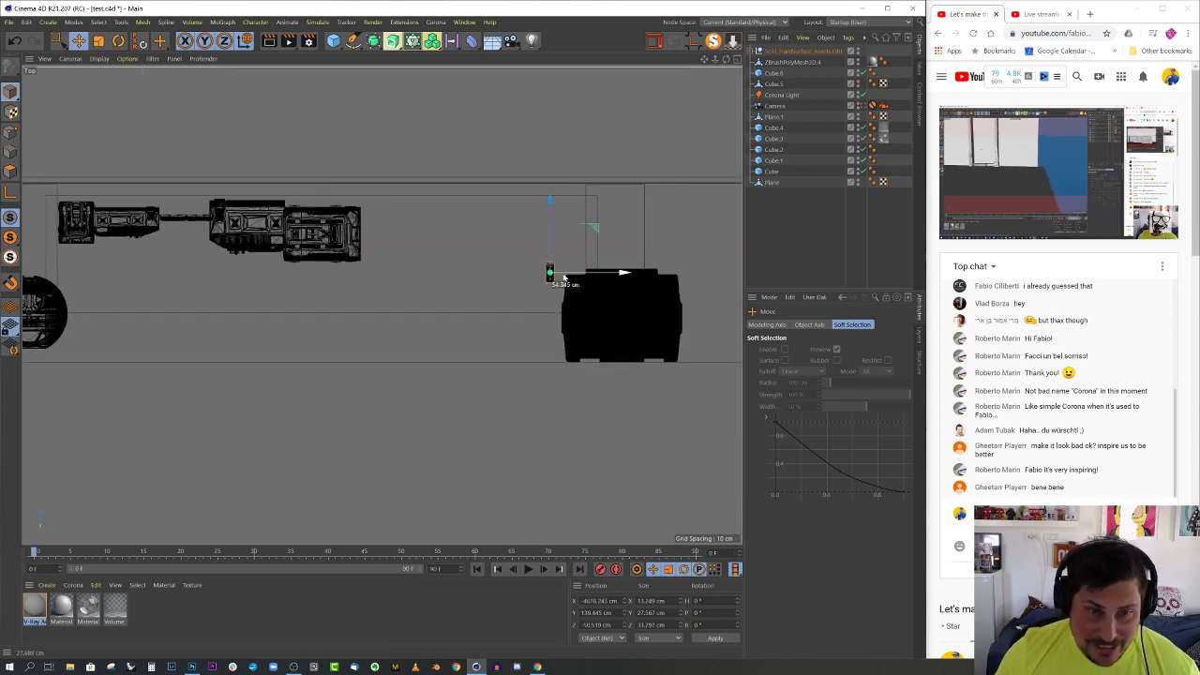
left_click_drag(401, 263, 369, 278)
middle_click(287, 276)
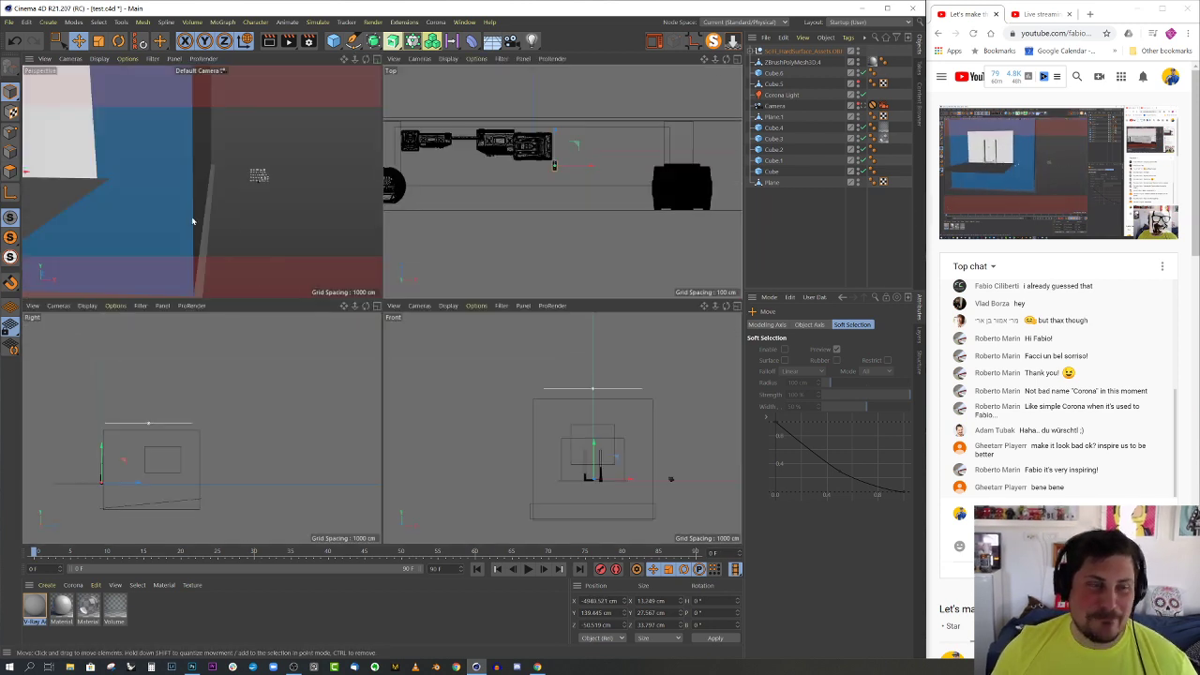
- Lower the two-legged device to the height of the stacked cases and scale it up uniformly to about 265 %
middle_click(191, 221)
key("s")
scroll(374, 280, "down", 8)
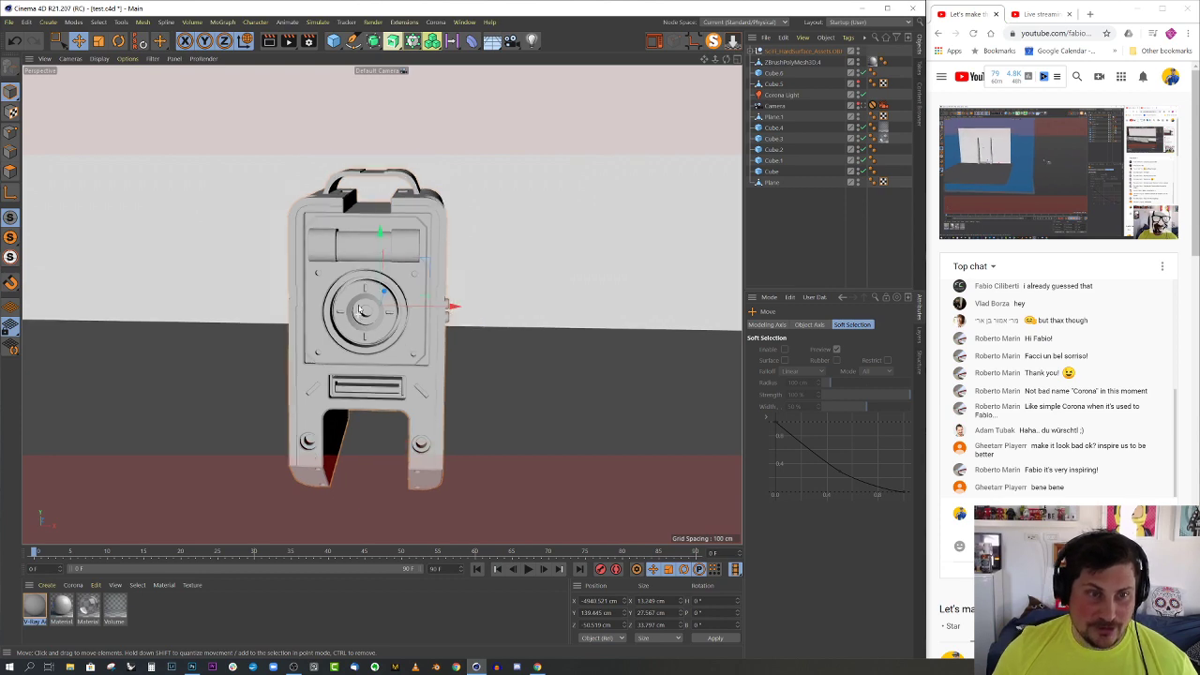
scroll(374, 279, "down", 8)
left_click_drag(380, 318, 350, 291, "alt")
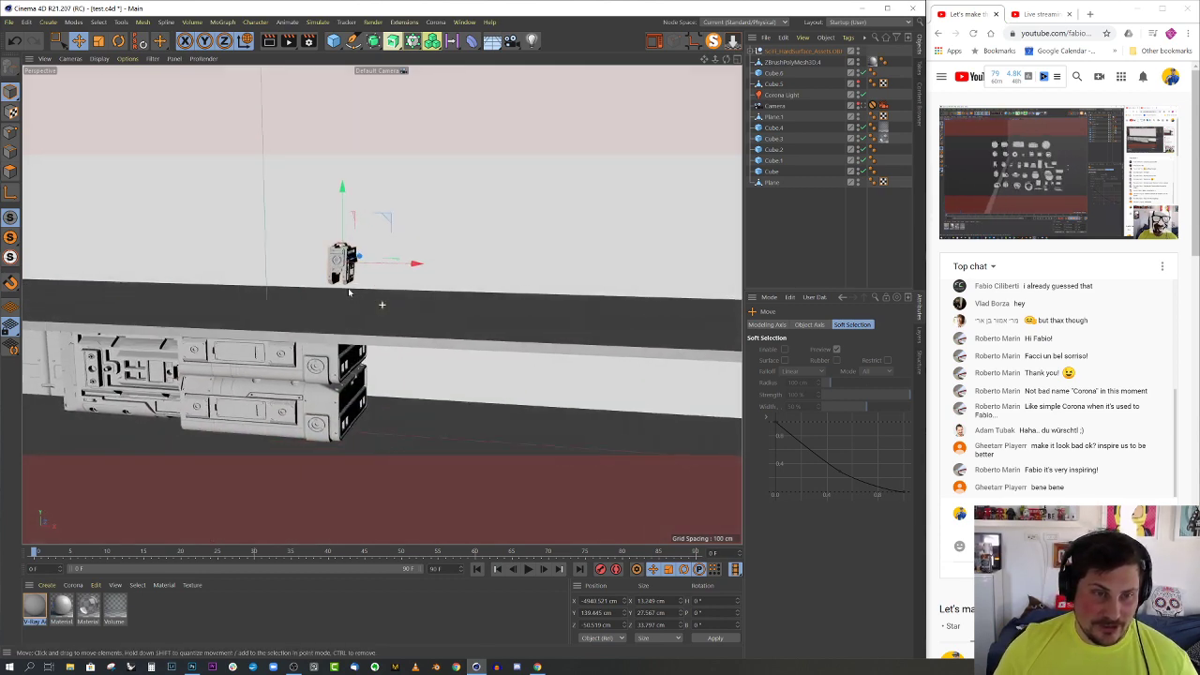
middle_click_drag(349, 292, 322, 236, "alt")
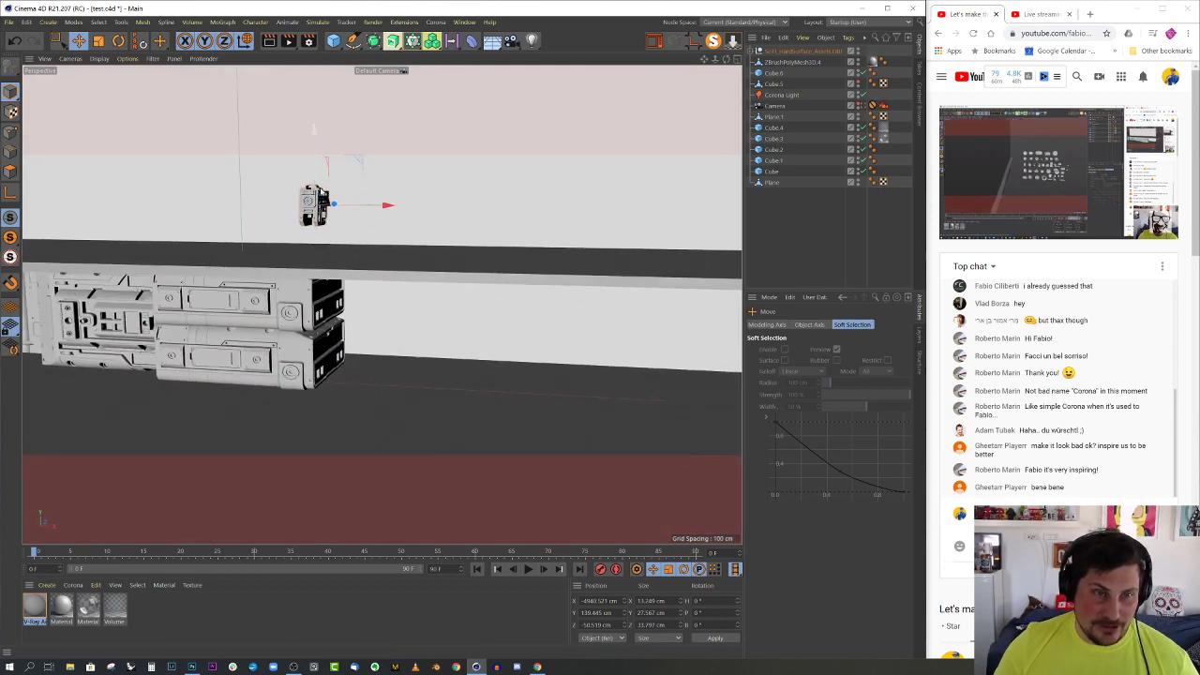
left_click_drag(318, 192, 323, 317)
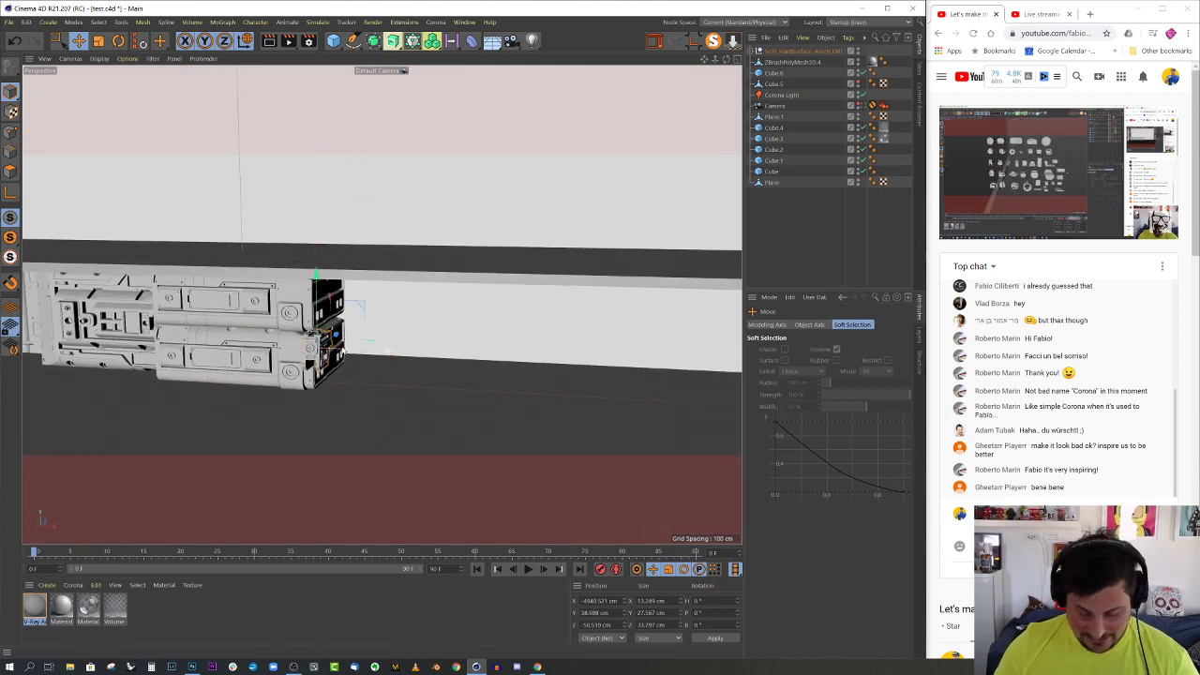
left_click_drag(445, 355, 521, 357)
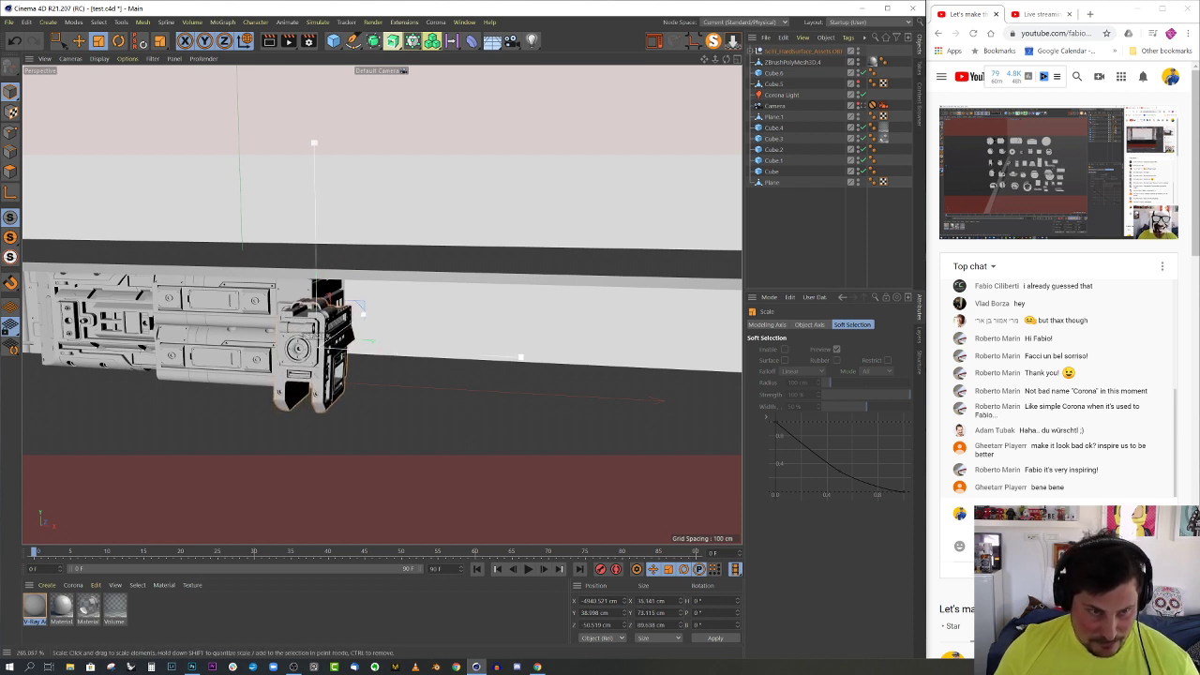
- Stand the two-legged device beside the stacked cases and duplicate it as a side-by-side pair, with the copy at about X -4895.3 cm
left_click_drag(275, 347, 264, 341, "alt")
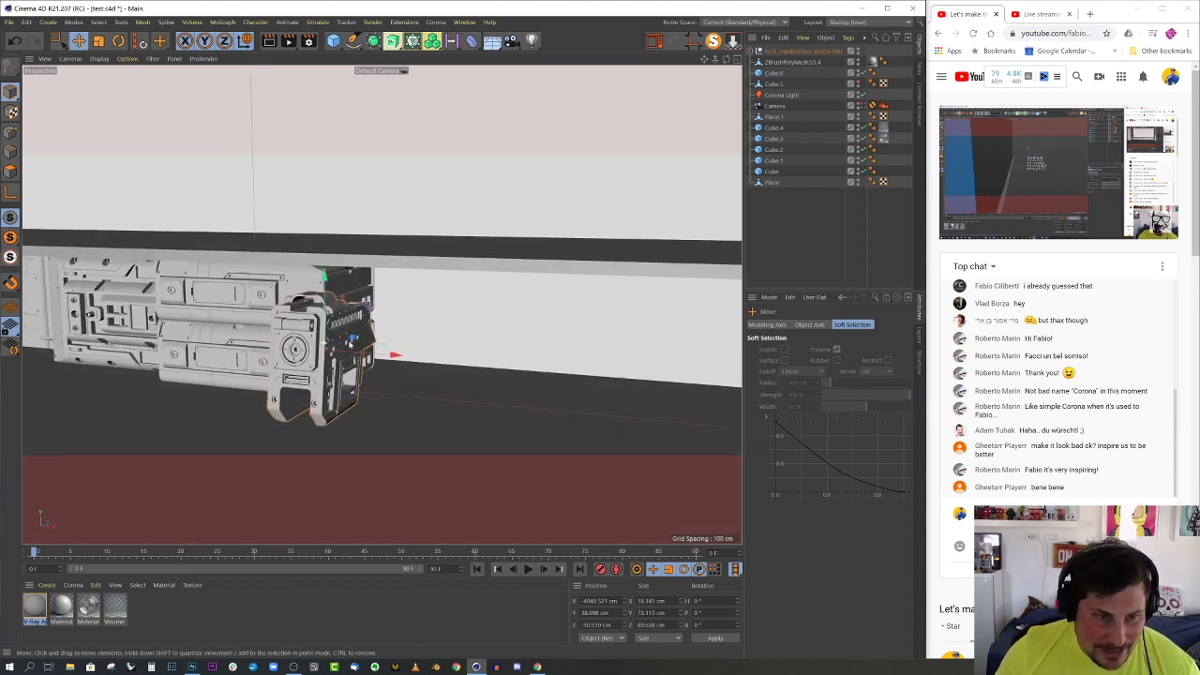
scroll(281, 347, "up", 3)
left_click_drag(344, 350, 386, 367)
middle_click_drag(386, 368, 329, 327, "alt")
left_click_drag(328, 327, 307, 328, "alt")
left_click_drag(377, 293, 366, 298)
left_click_drag(366, 298, 415, 316, "alt")
- Bring the camera-shaped asset from the asset grid outside the room to beside the device pair, at about X -4832 cm
right_click_drag(415, 315, 346, 288, "alt")
left_click_drag(346, 288, 479, 265, "alt")
right_click_drag(479, 265, 571, 260, "alt")
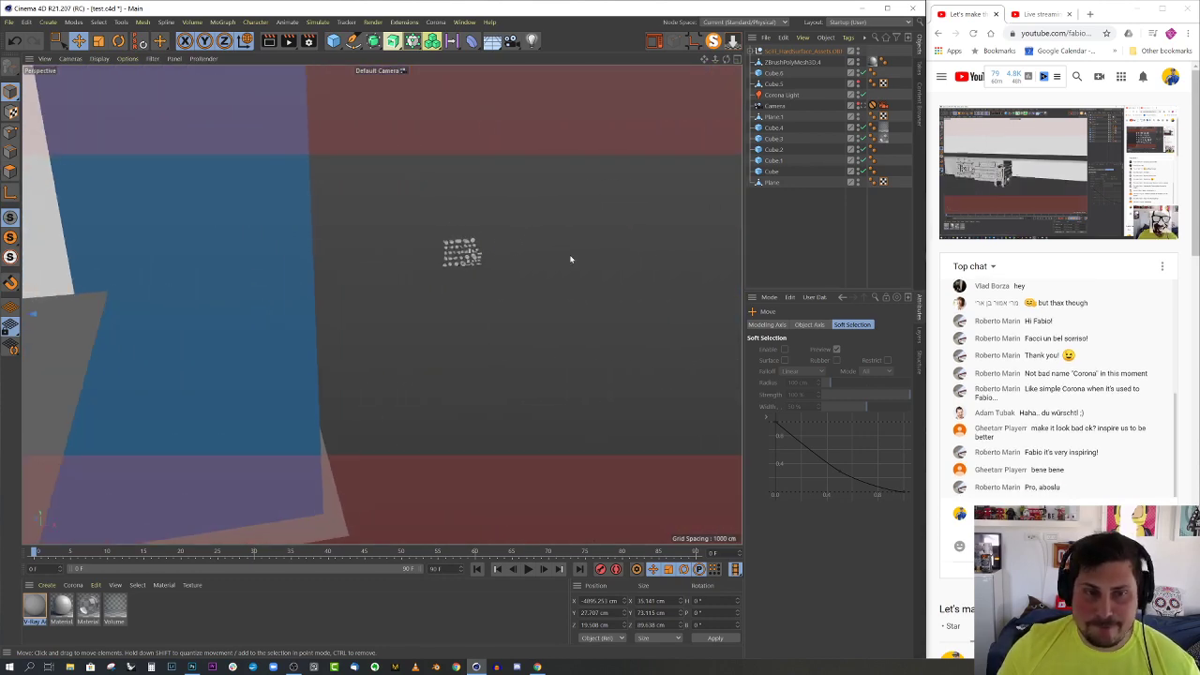
right_click_drag(453, 225, 597, 223, "alt")
right_click_drag(522, 289, 581, 289, "alt")
left_click_drag(507, 366, 383, 261, "alt")
right_click_drag(383, 261, 380, 326, "alt")
left_click(472, 259)
left_click_drag(380, 326, 535, 302, "alt")
middle_click(550, 297)
middle_click(581, 191)
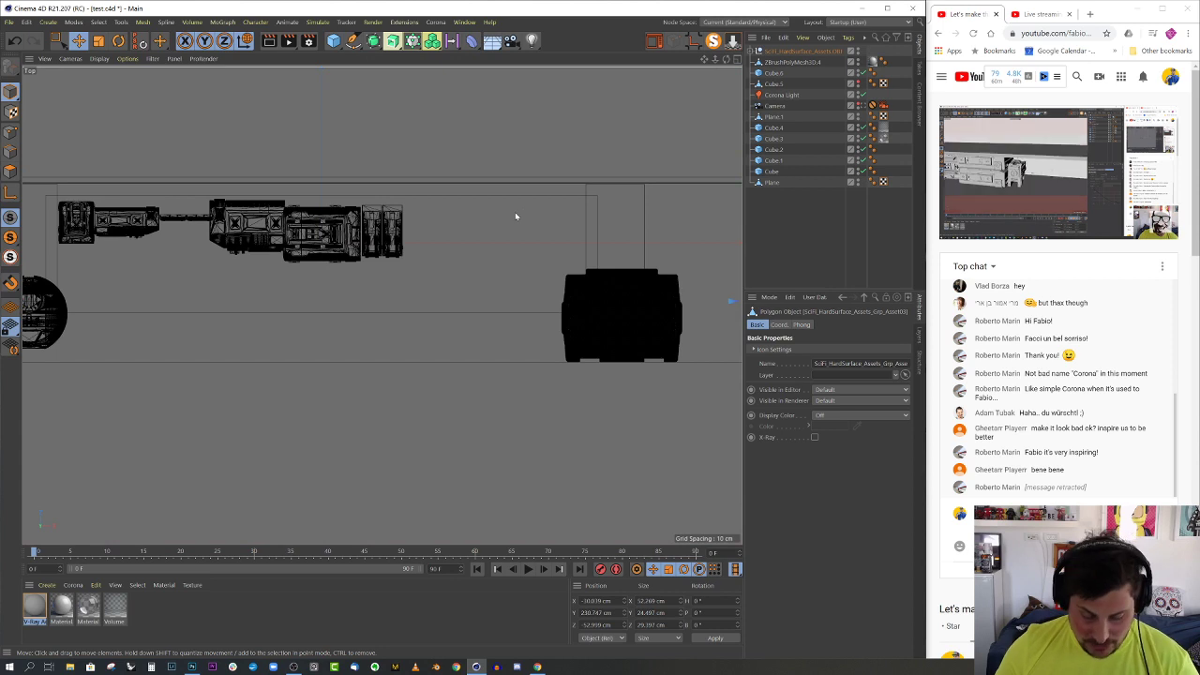
left_click(514, 212)
scroll(514, 211, "down", 6)
right_click_drag(499, 266, 450, 286, "alt")
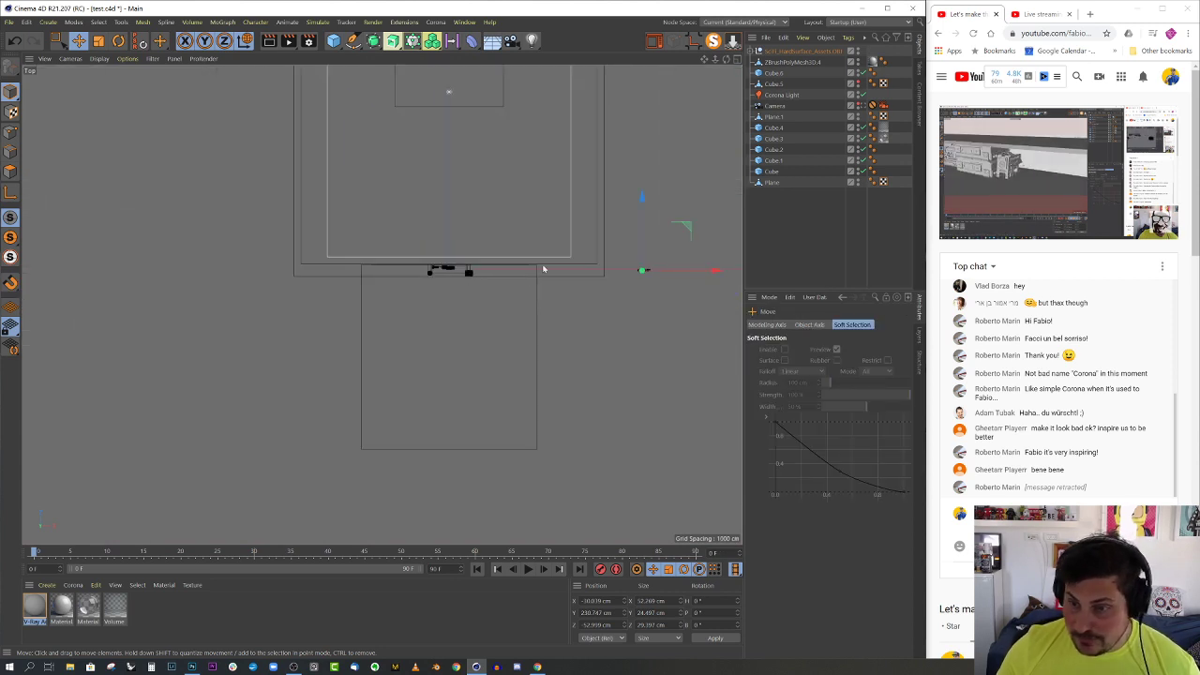
right_click_drag(544, 266, 669, 266, "alt")
left_click_drag(662, 266, 434, 261)
scroll(427, 266, "up", 12)
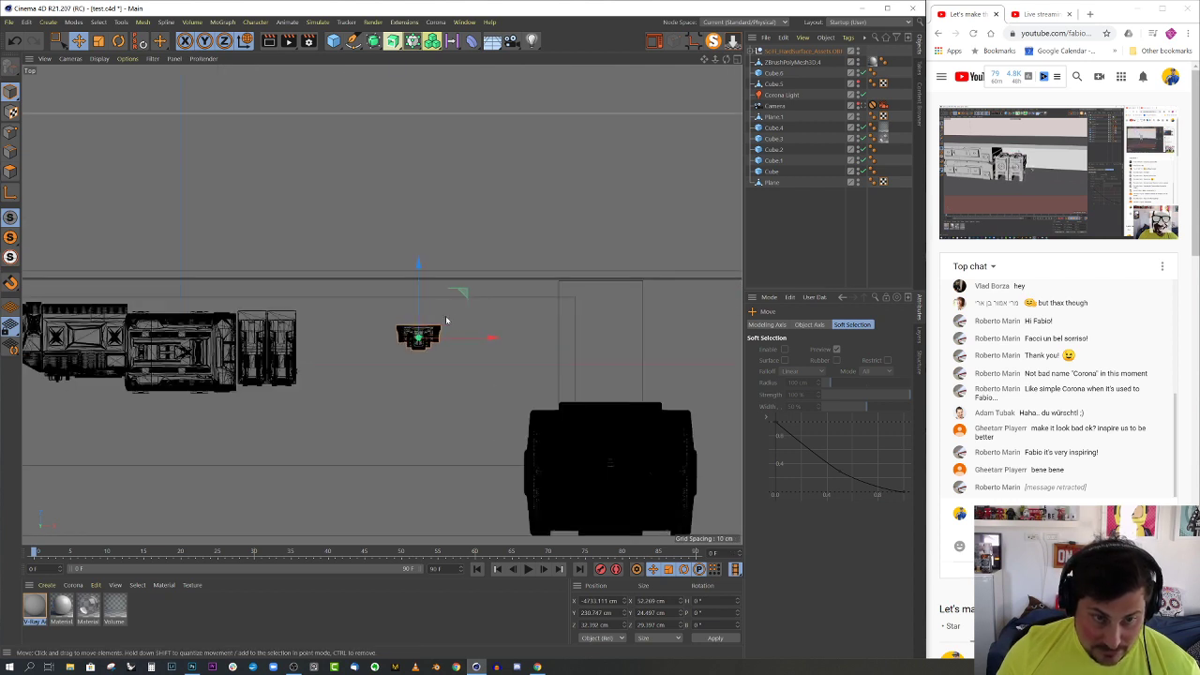
left_click_drag(480, 342, 394, 335)
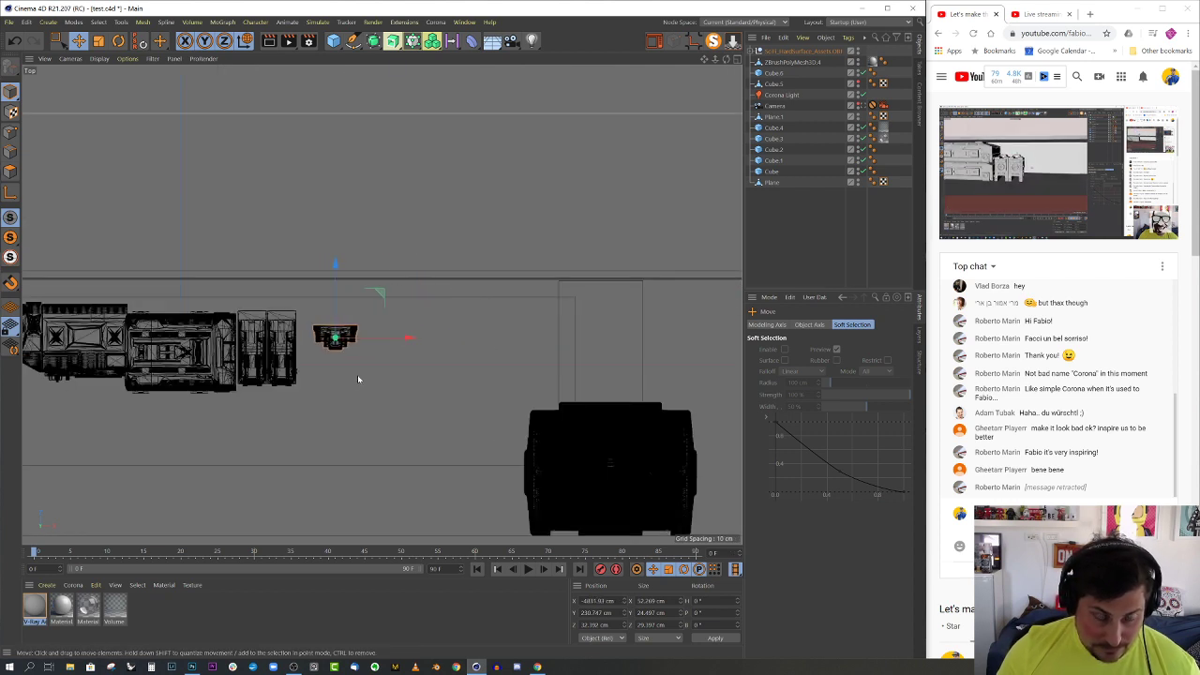
- Lower the camera-shaped asset beneath the shelf and enlarge it so its upper edge sits just under the shelf
middle_click(357, 378)
middle_click(208, 244)
key("s")
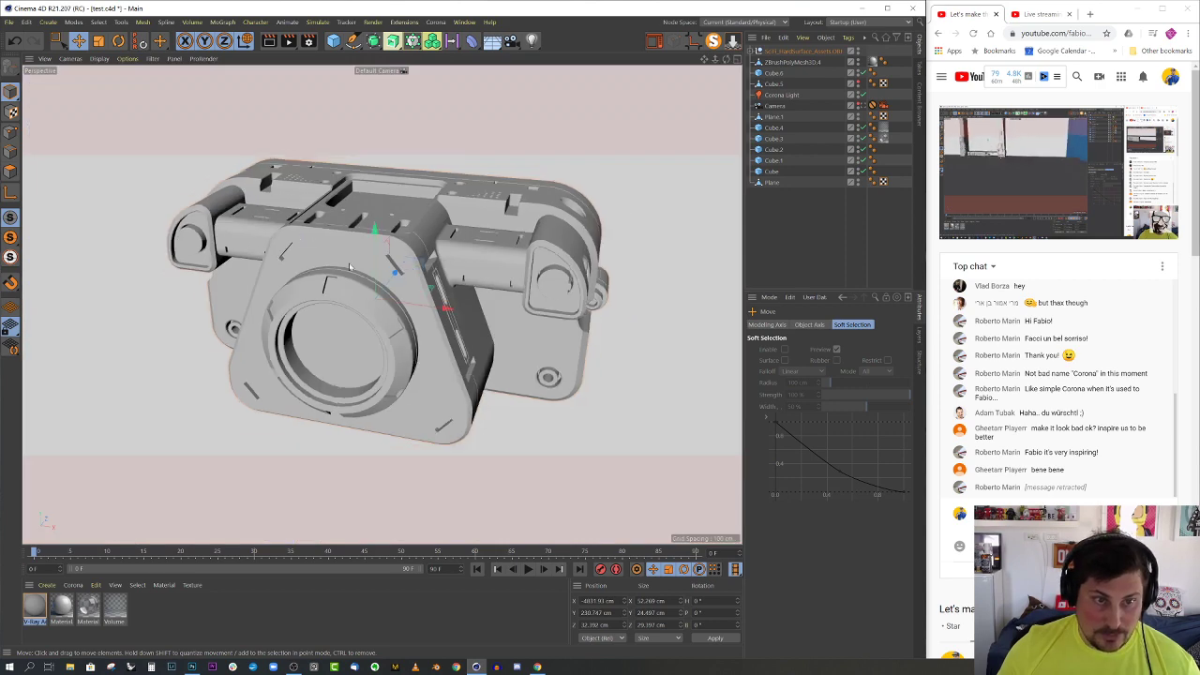
scroll(383, 250, "down", 12)
left_click_drag(382, 250, 373, 339, "alt")
scroll(373, 339, "up", 3)
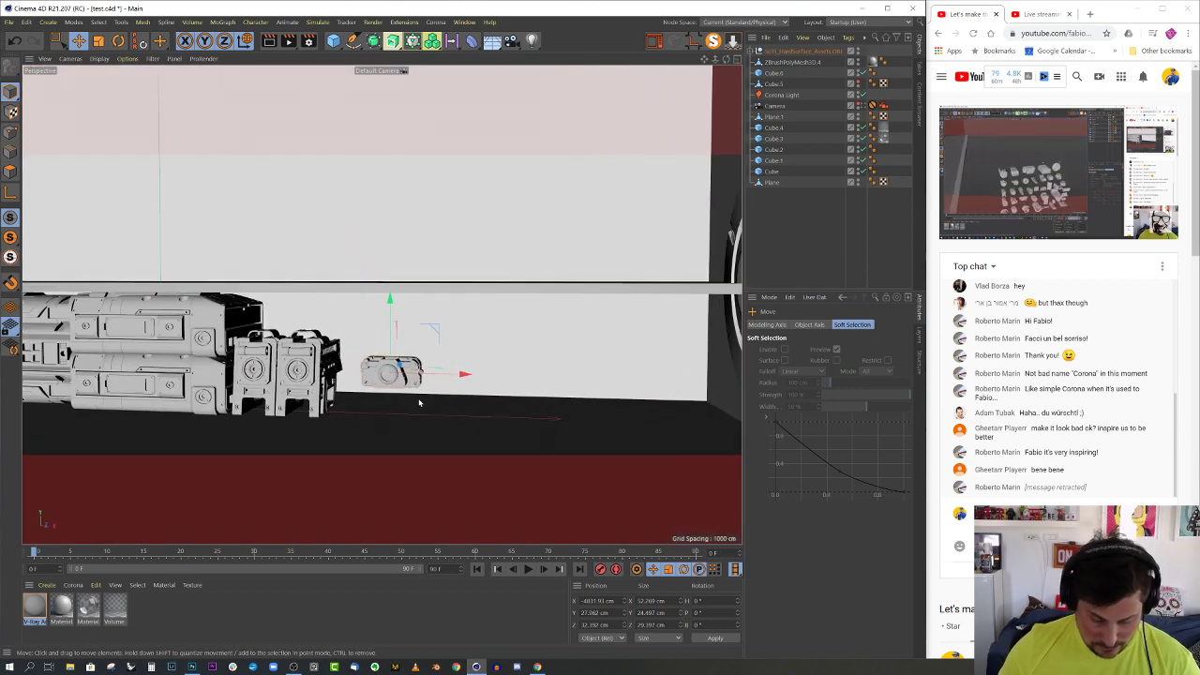
left_click_drag(412, 399, 414, 293)
key("e")
- Add a copy of the two-legged device beneath the camera-shaped asset, at about X -4830 cm
left_click(298, 371)
left_click_drag(298, 371, 482, 366, "alt")
scroll(302, 376, "up", 2)
- Lay the copied device flat with rotation H 90°, P 0°, B -90° and thin it to about 19.3 cm beneath the camera-shaped asset
key("r")
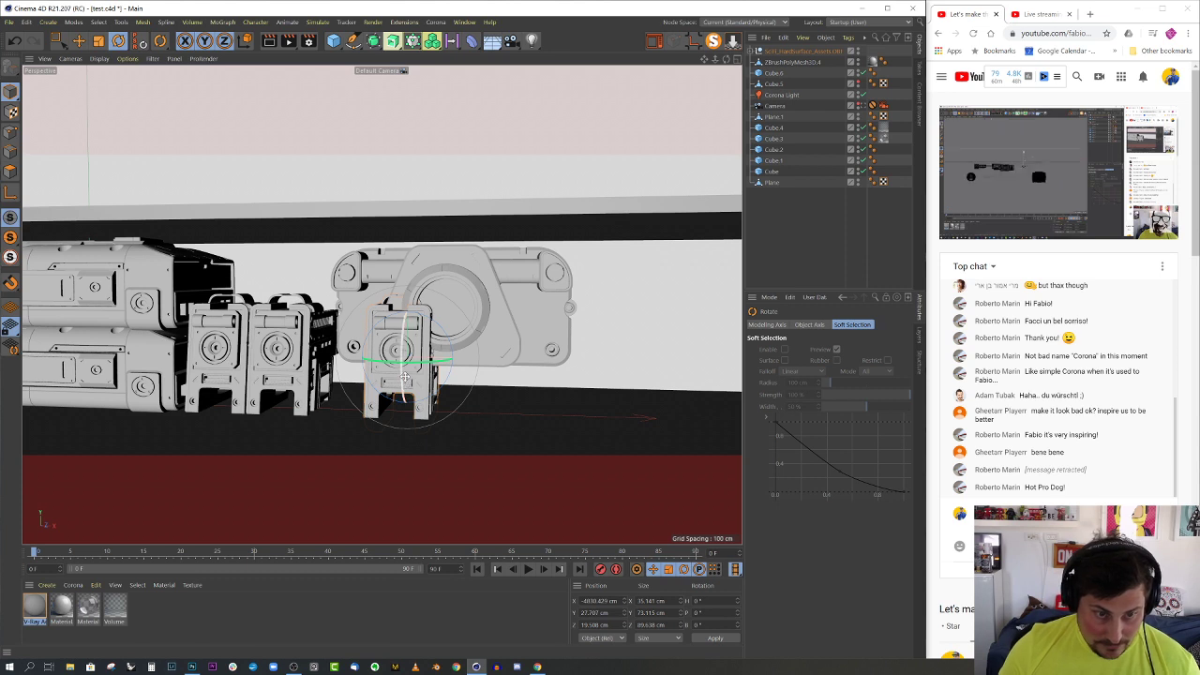
left_click_drag(405, 378, 403, 430)
key("ctrl+z")
left_click_drag(401, 375, 574, 500)
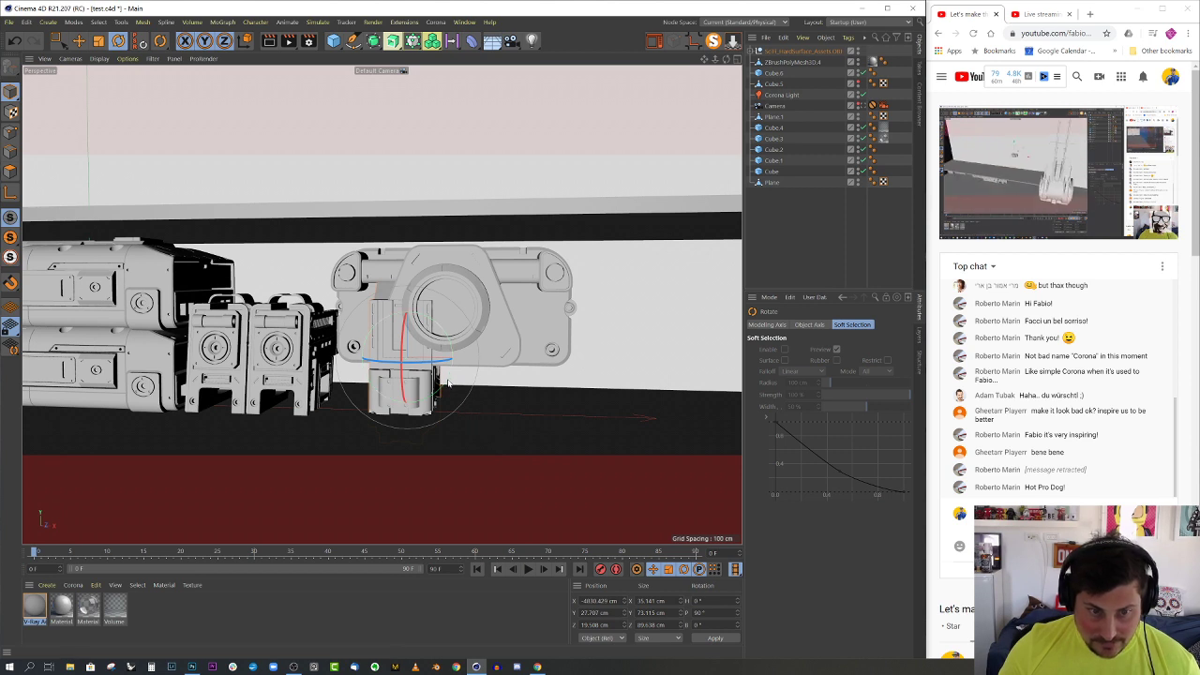
left_click_drag(446, 383, 401, 326)
key("e")
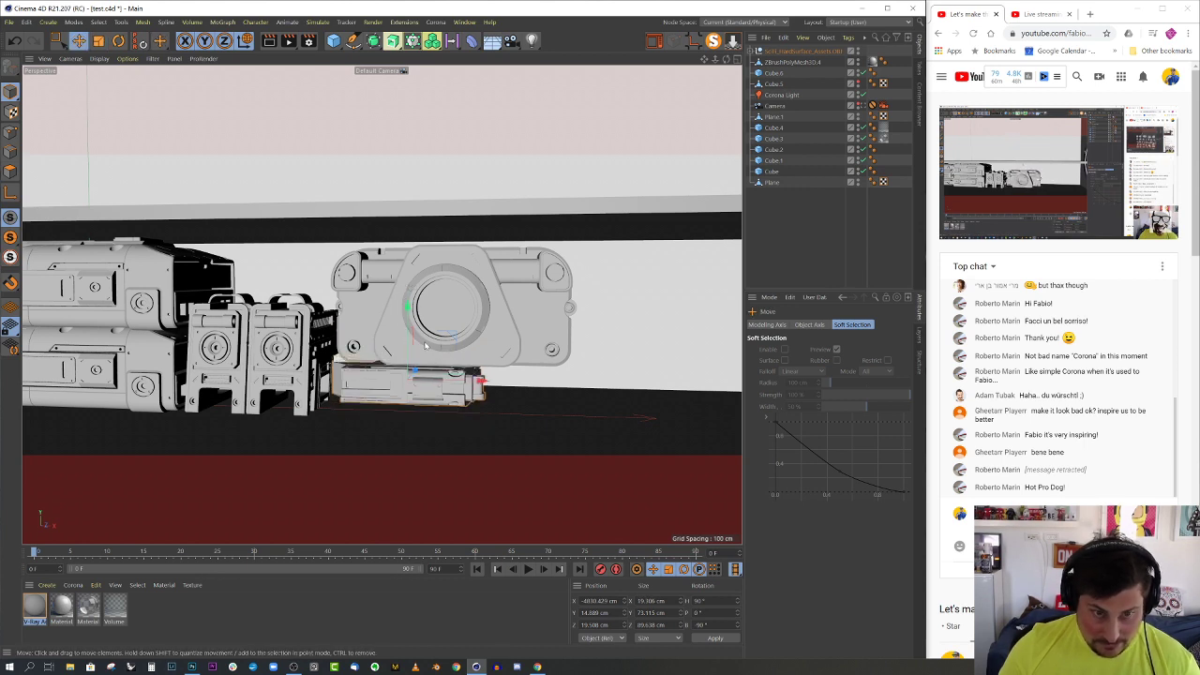
- Duplicate the flat device end to end beneath the camera-shaped asset, with the copy at about X -4758.7 cm
left_click_drag(445, 384, 570, 392, "alt")
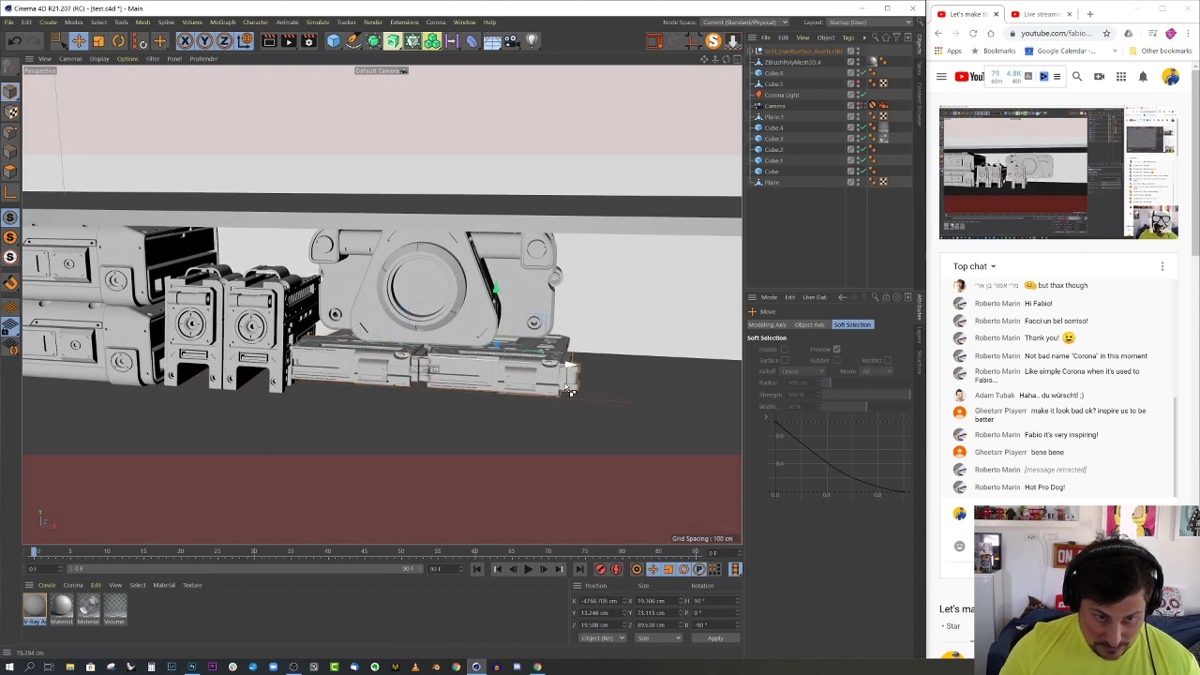
left_click_drag(506, 363, 547, 354, "alt")
right_click_drag(546, 353, 607, 347, "alt")
- Add another copy of the flat device above the upright device pair, at about X -4931.7 cm and Y 73.3 cm
left_click(288, 292)
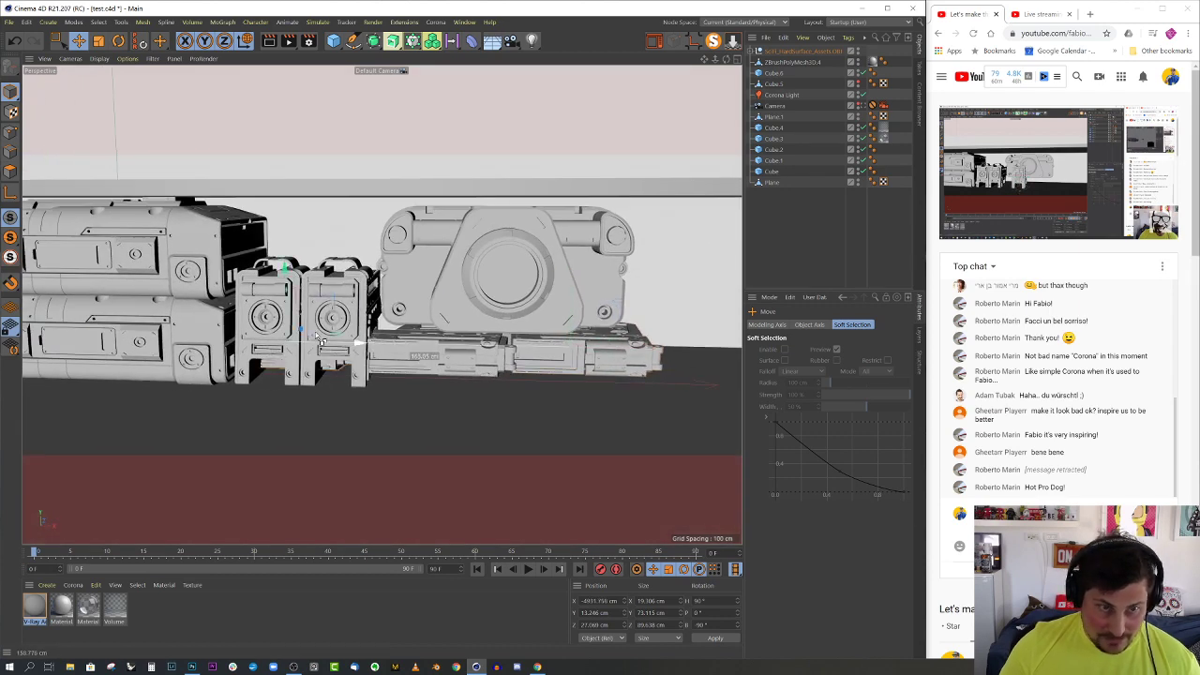
left_click_drag(300, 232, 306, 220)
scroll(305, 220, "up", 4)
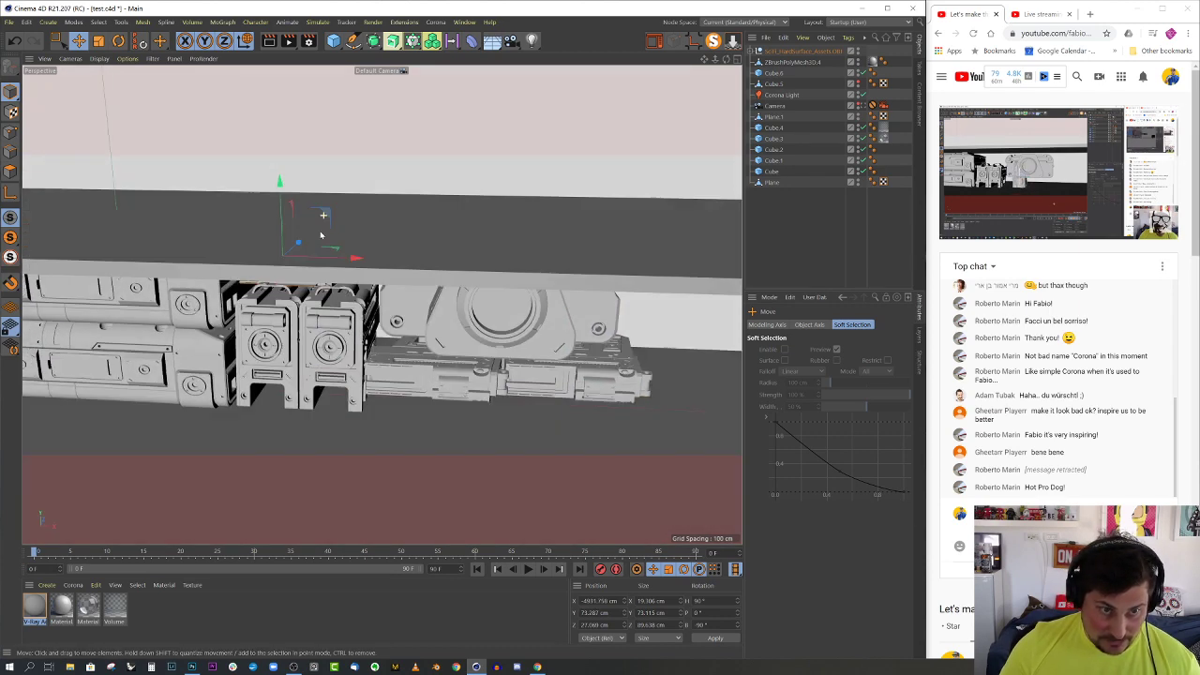
scroll(310, 220, "up", 2)
- Enlarge the flat device above the pair to about 27.5 × 104 × 127.6 cm and shift it to about X -4923.7 cm, Z 55.1 cm
key("t")
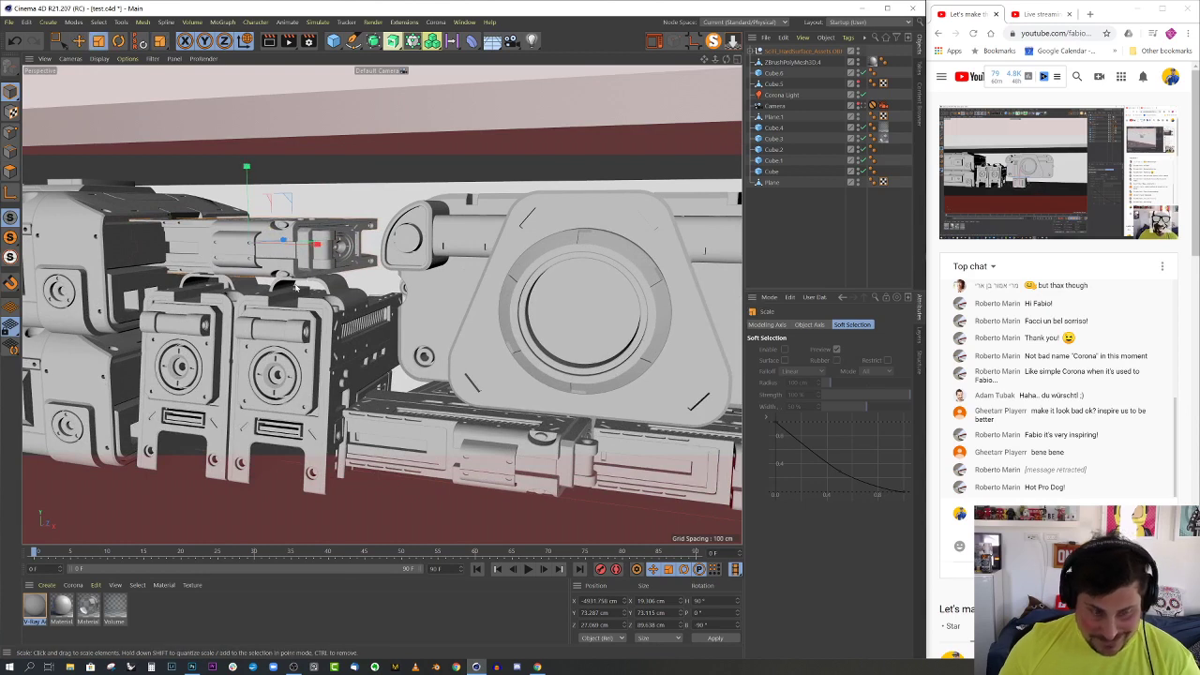
left_click_drag(310, 277, 511, 279)
key("e")
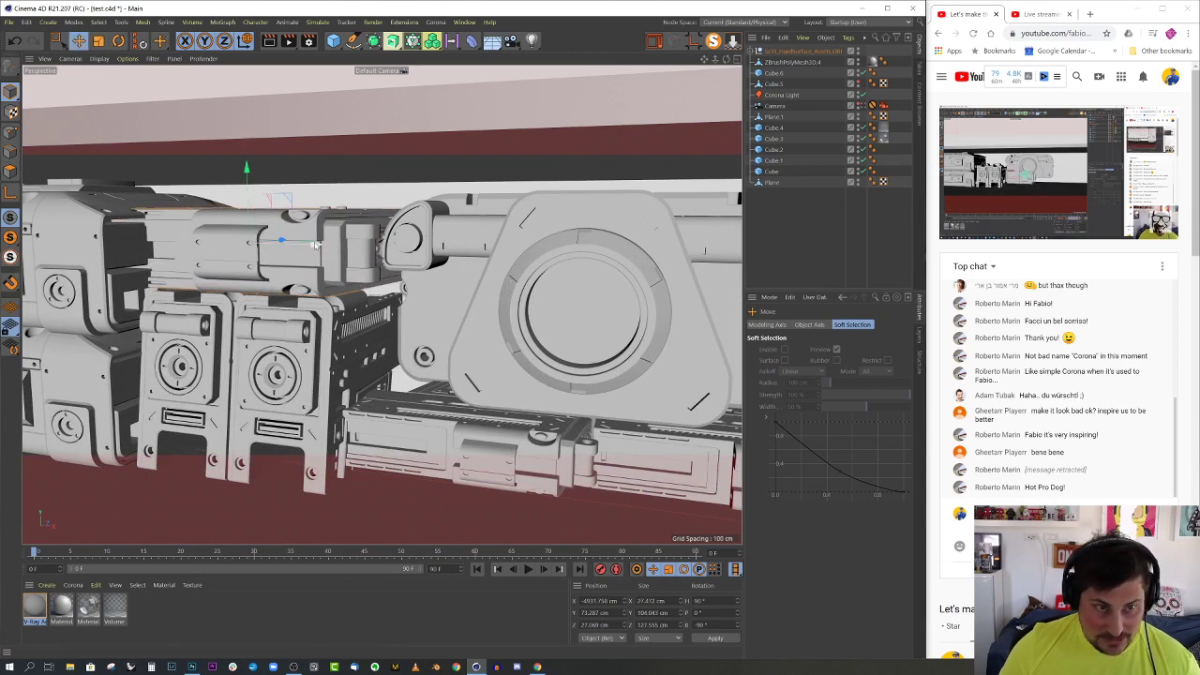
mouse_move(279, 241)
left_mouse_down()
mouse_move(314, 242)
mouse_move(280, 251)
left_mouse_up()
left_click_drag(355, 254, 389, 267, "alt")
scroll(393, 271, "down", 6)
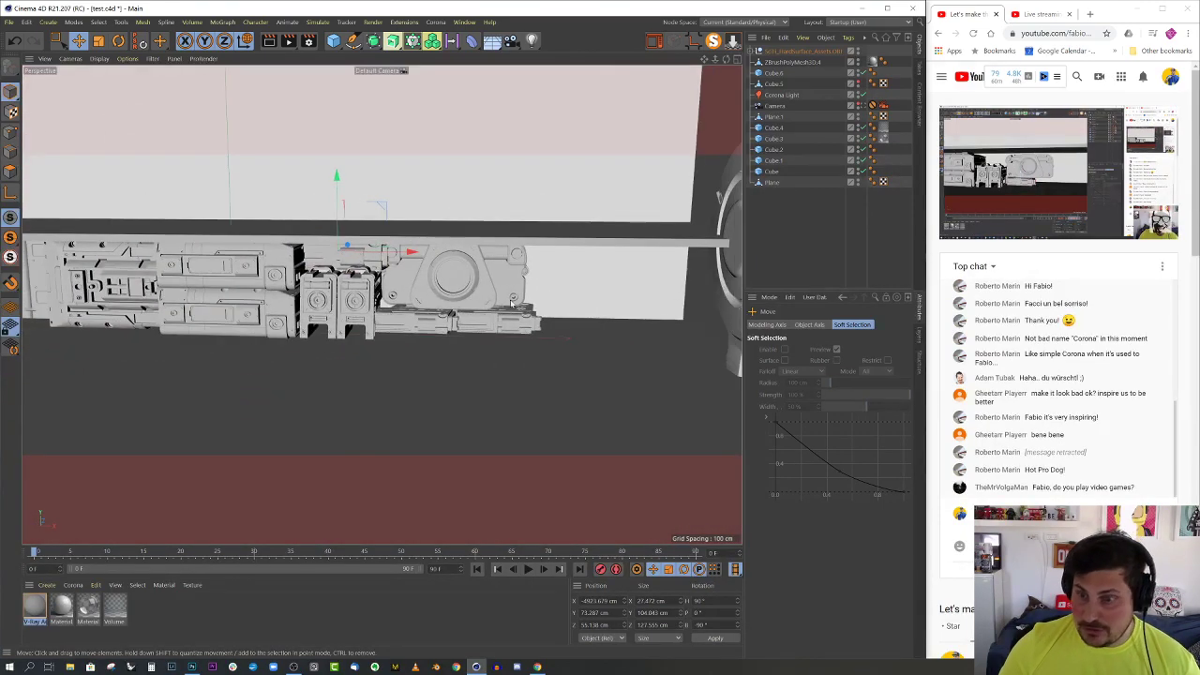
middle_click_drag(501, 300, 367, 296, "alt")
scroll(416, 313, "down", 3)
middle_click_drag(454, 311, 279, 328, "alt")
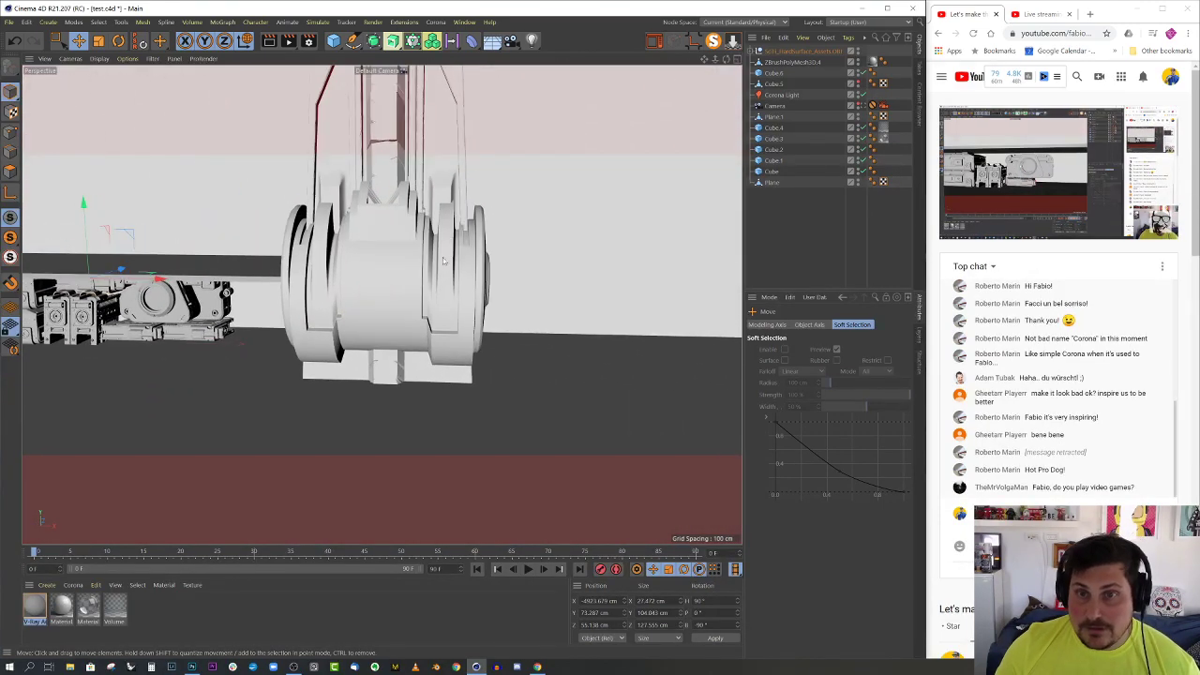
scroll(242, 328, "down", 10)
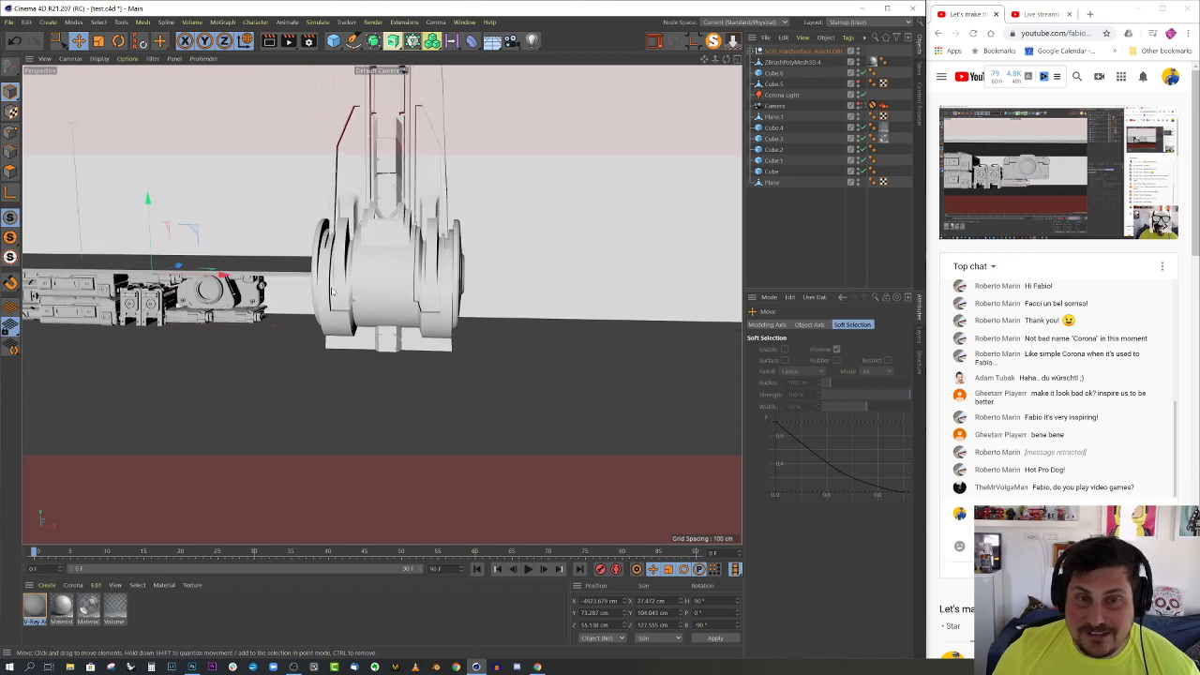
- Duplicate the round panelled asset from the asset grid over to the shelf area, at about X -4650.8 cm and Z 22.1 cm
scroll(378, 290, "up", 15)
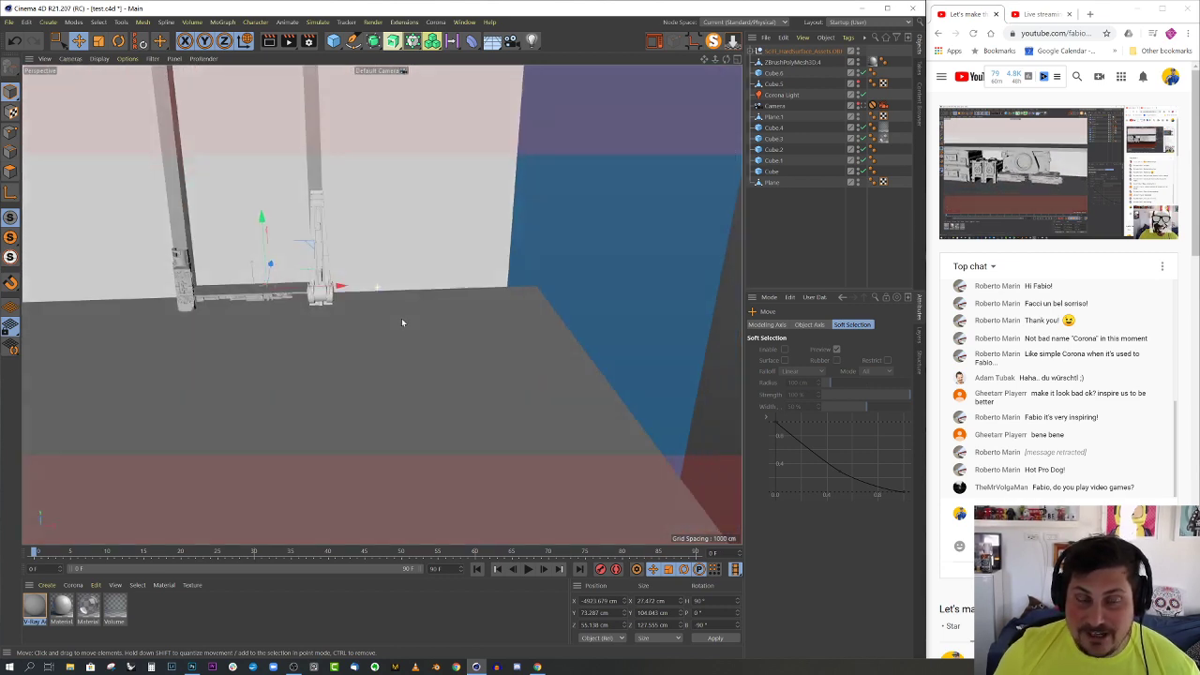
scroll(471, 319, "up", 12)
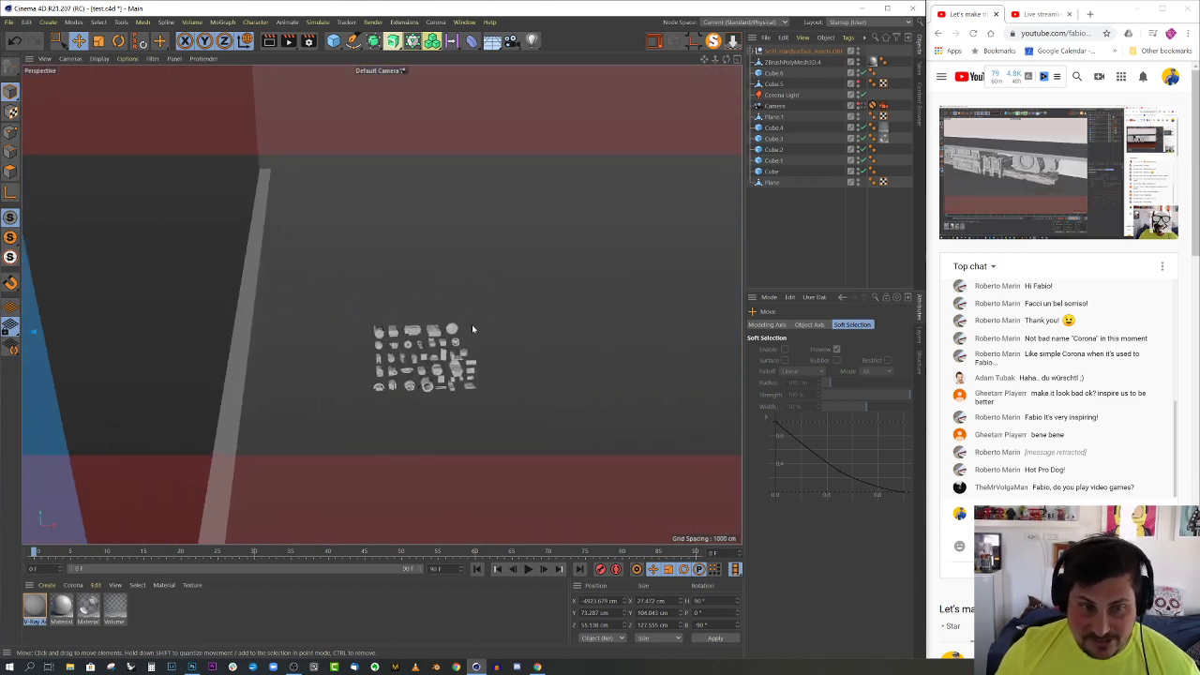
left_click_drag(471, 332, 511, 265)
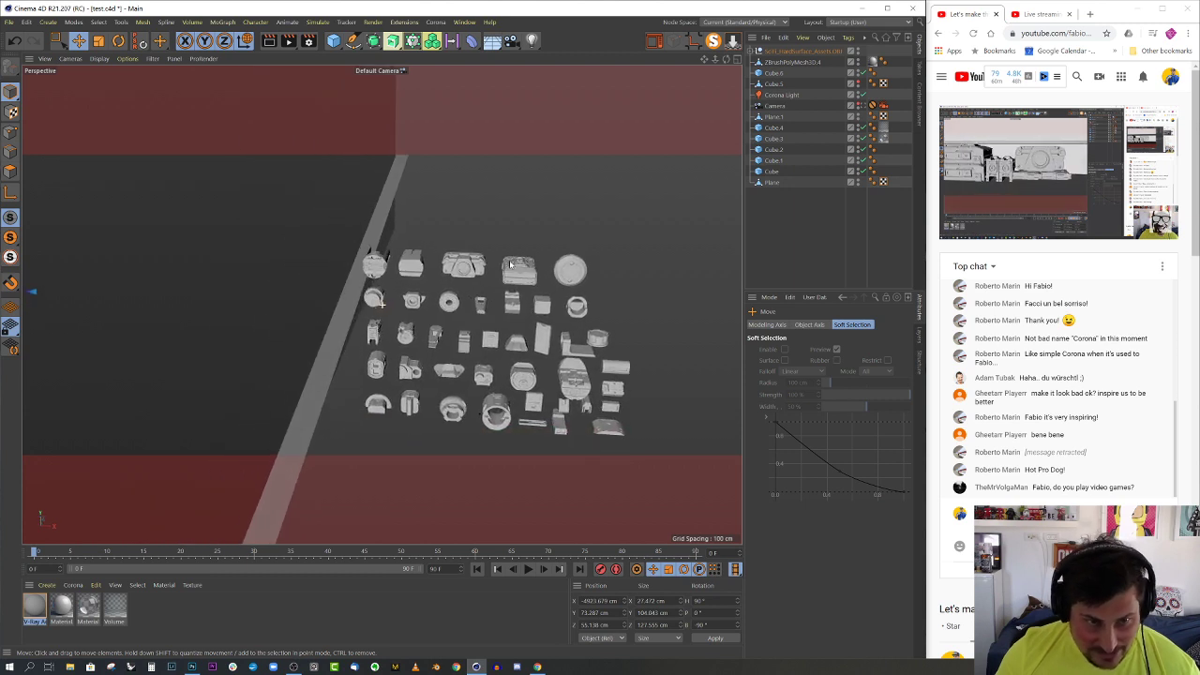
left_click_drag(431, 285, 586, 332, "alt")
middle_click_drag(585, 331, 583, 304, "alt")
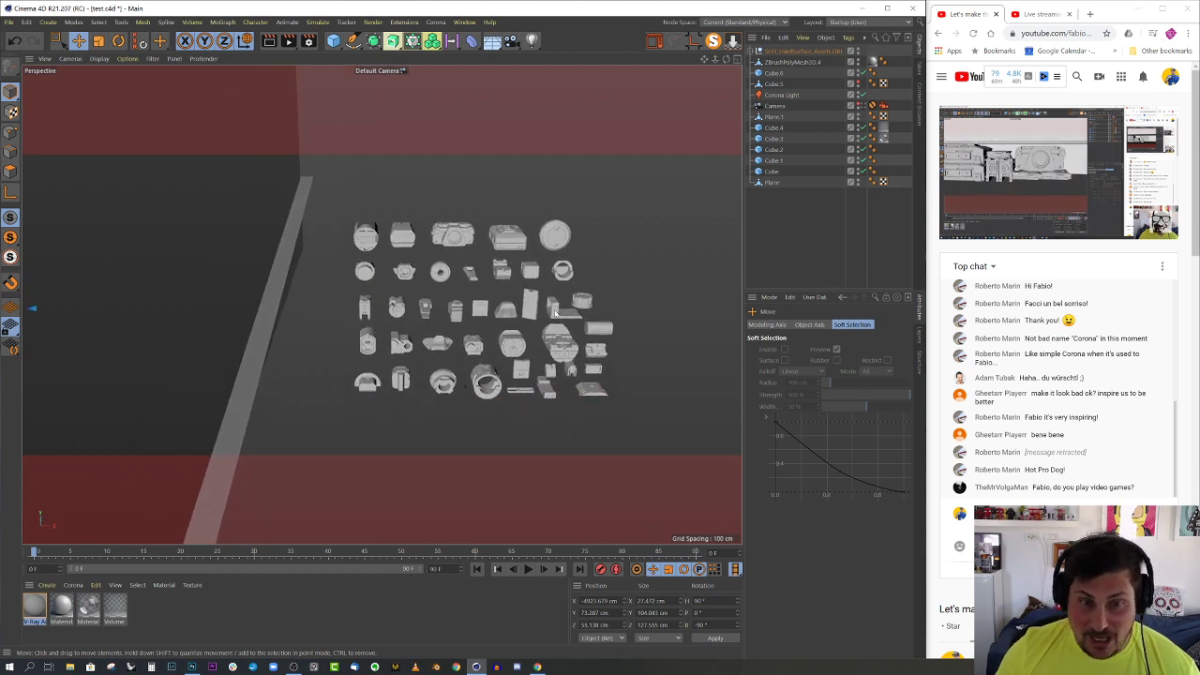
scroll(449, 354, "up", 3)
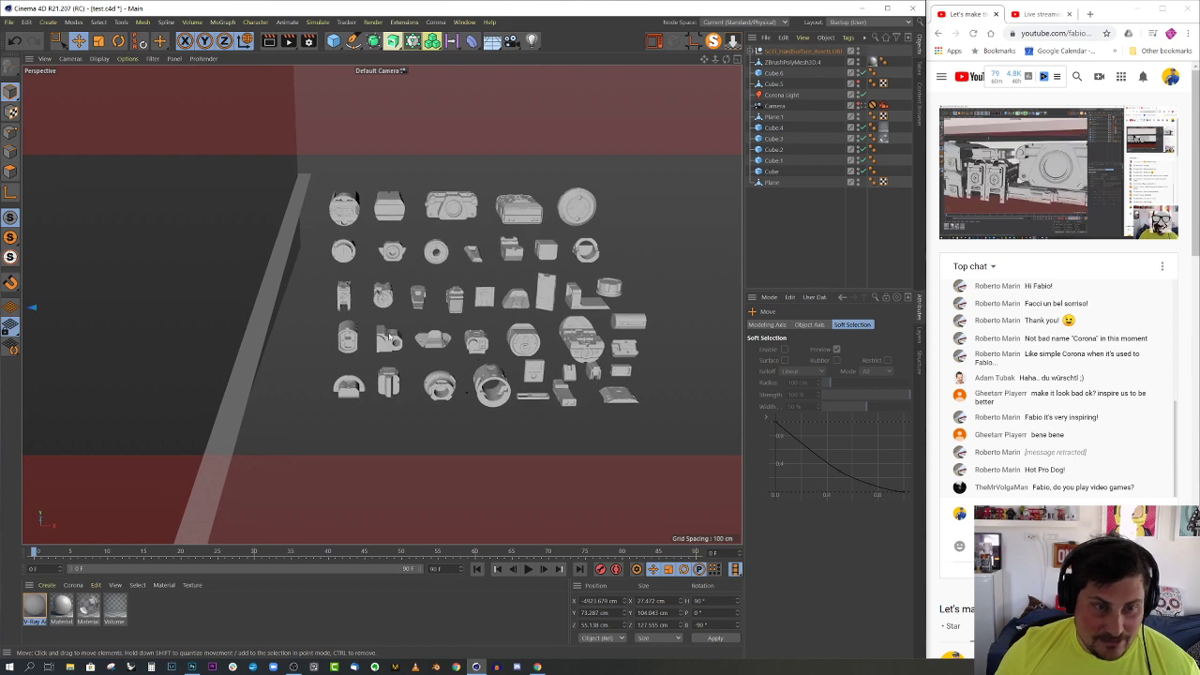
middle_click_drag(393, 333, 472, 340, "alt")
scroll(418, 229, "up", 3)
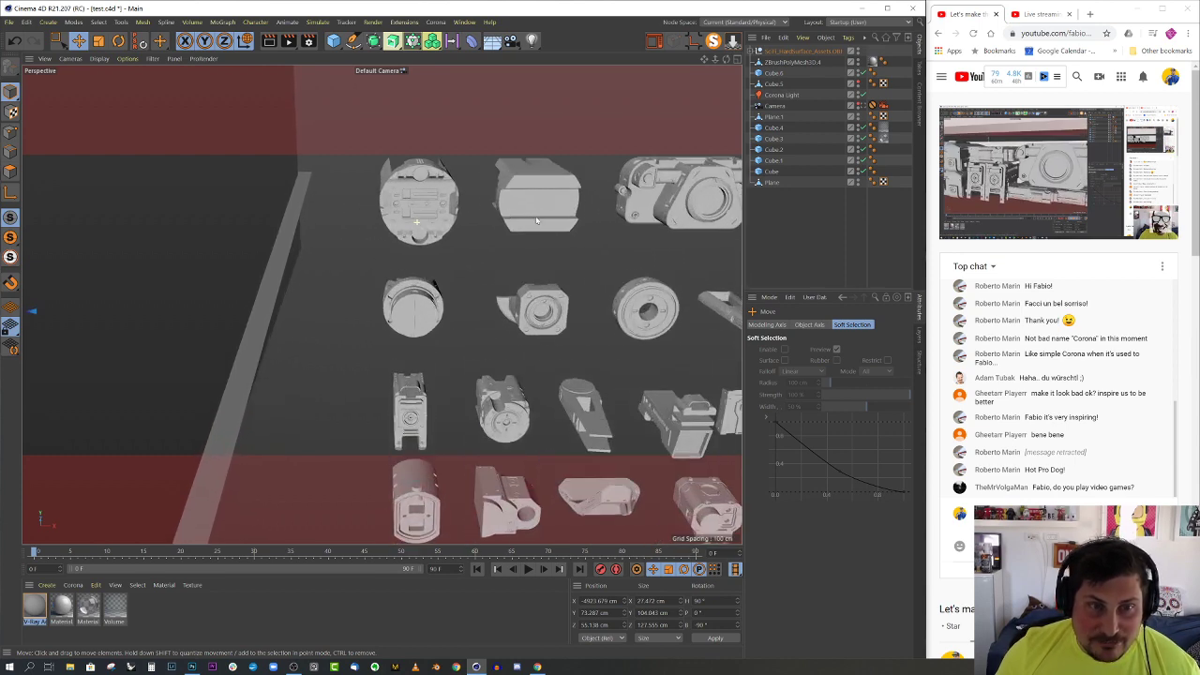
left_click(418, 224)
scroll(448, 237, "down", 5)
key("F5")
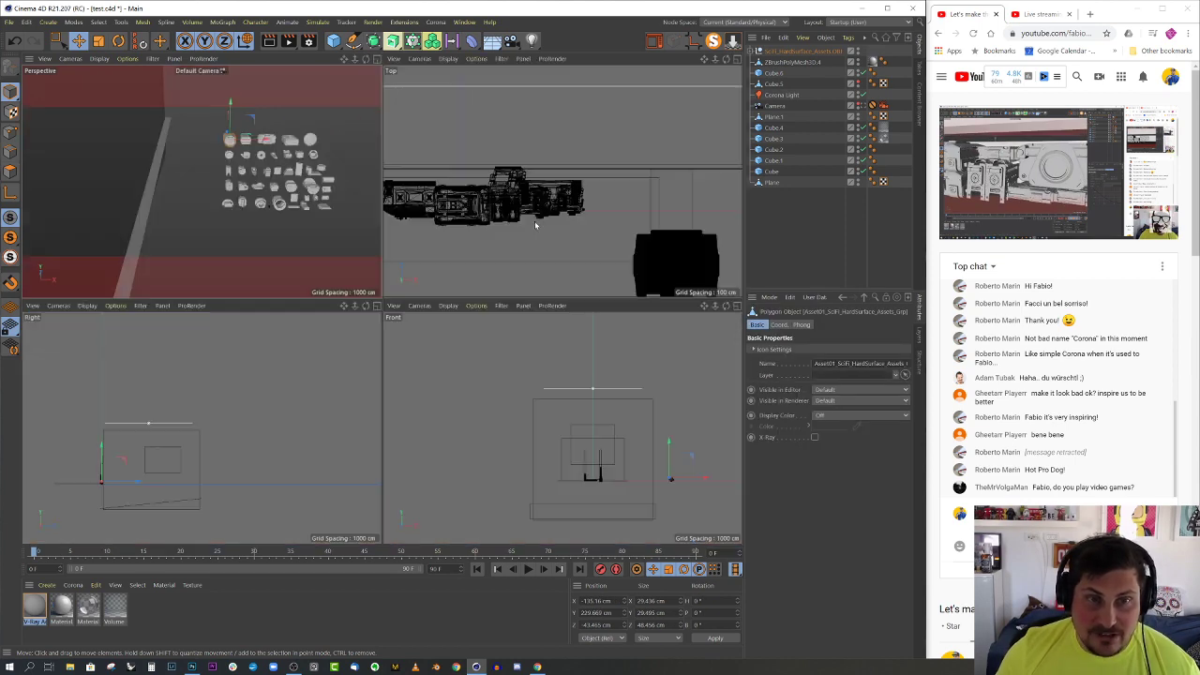
key("F2")
scroll(335, 286, "down", 4)
scroll(336, 294, "down", 5)
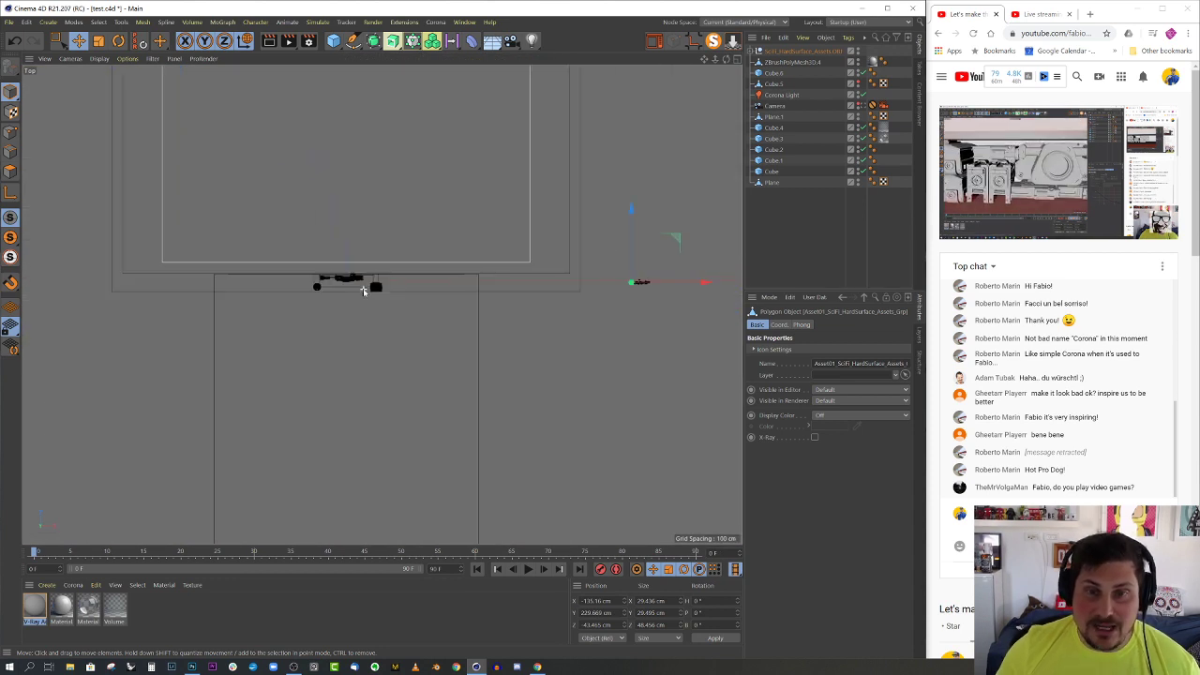
left_click_drag(716, 247, 394, 242, "ctrl")
right_click_drag(350, 254, 509, 259, "alt")
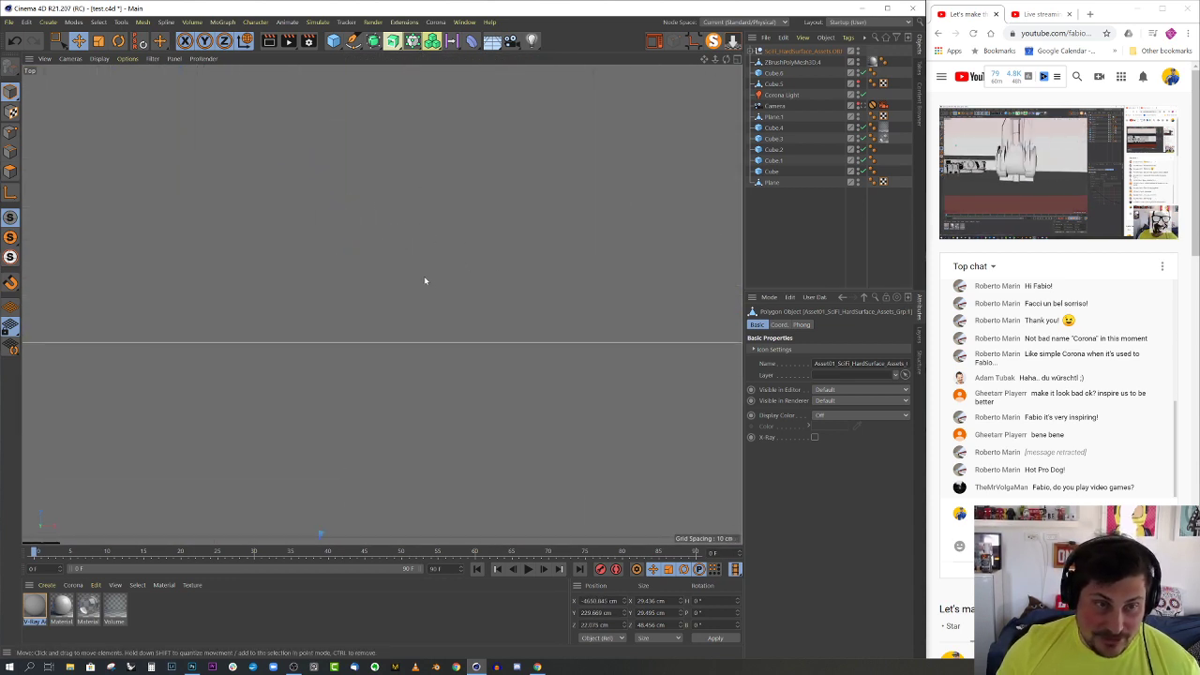
- Scale the copied round asset up uniformly to about 73 × 73.1 × 120.1 cm
key("F5")
key("F1")
key("o")
scroll(364, 208, "down", 12)
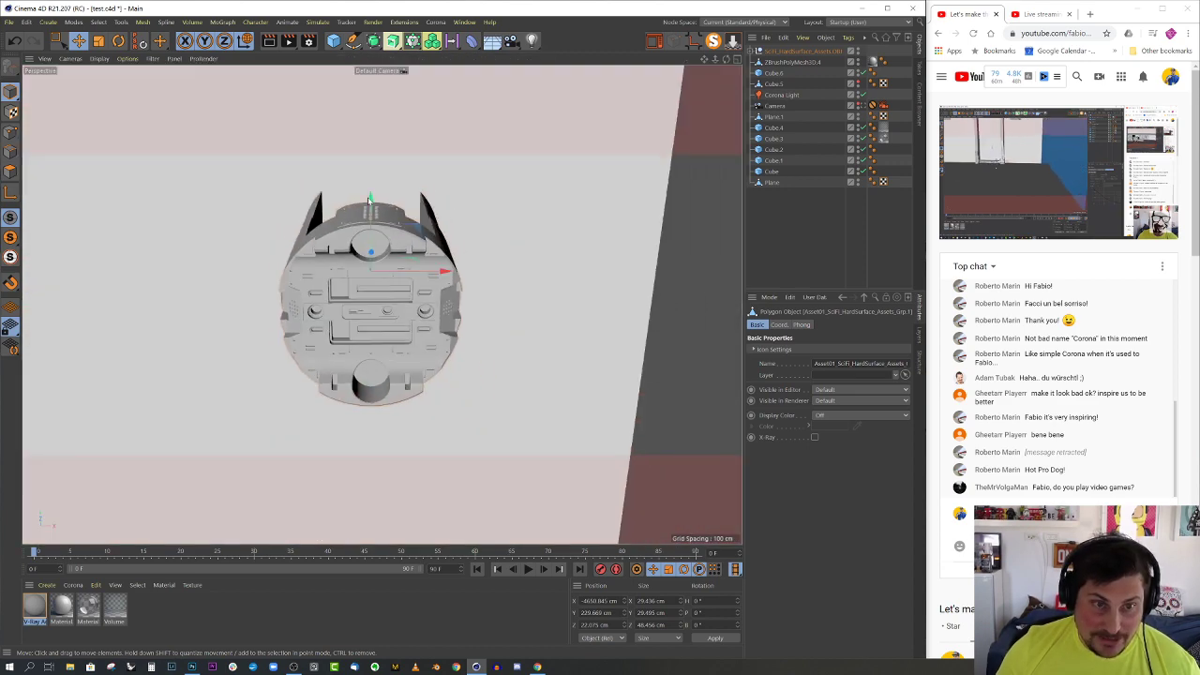
right_click_drag(414, 274, 474, 261, "alt")
left_click_drag(474, 261, 439, 230, "alt")
middle_click_drag(440, 231, 485, 274, "alt")
key("t")
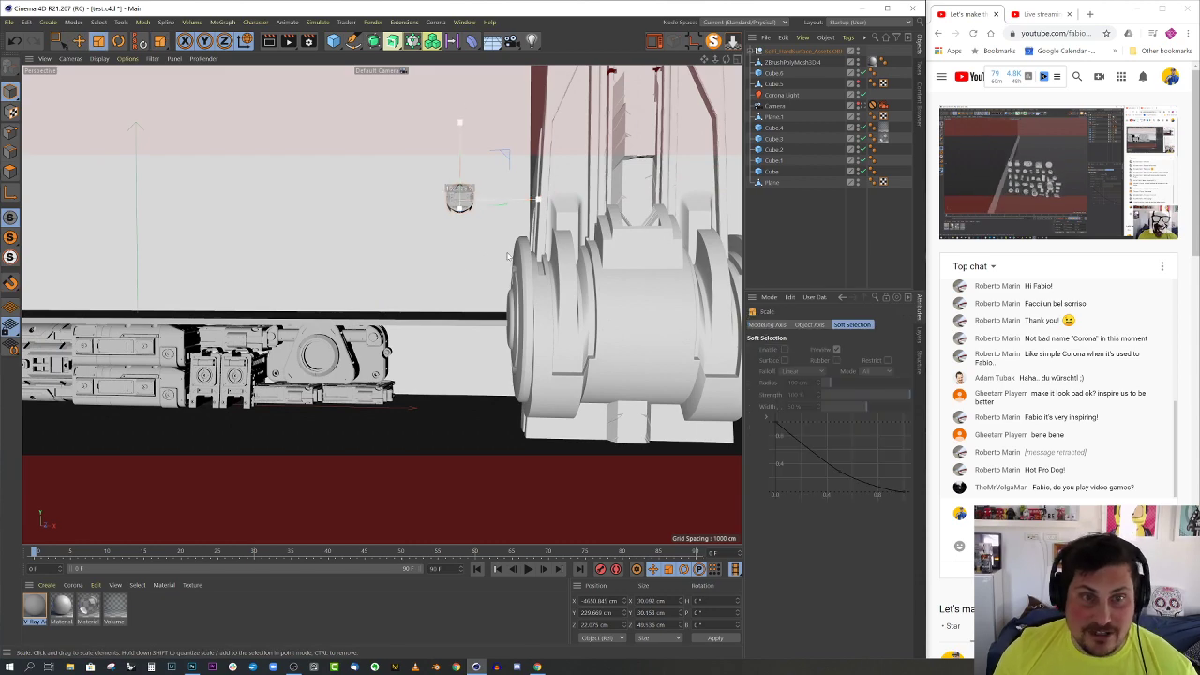
left_click_drag(484, 274, 425, 245)
key("e")
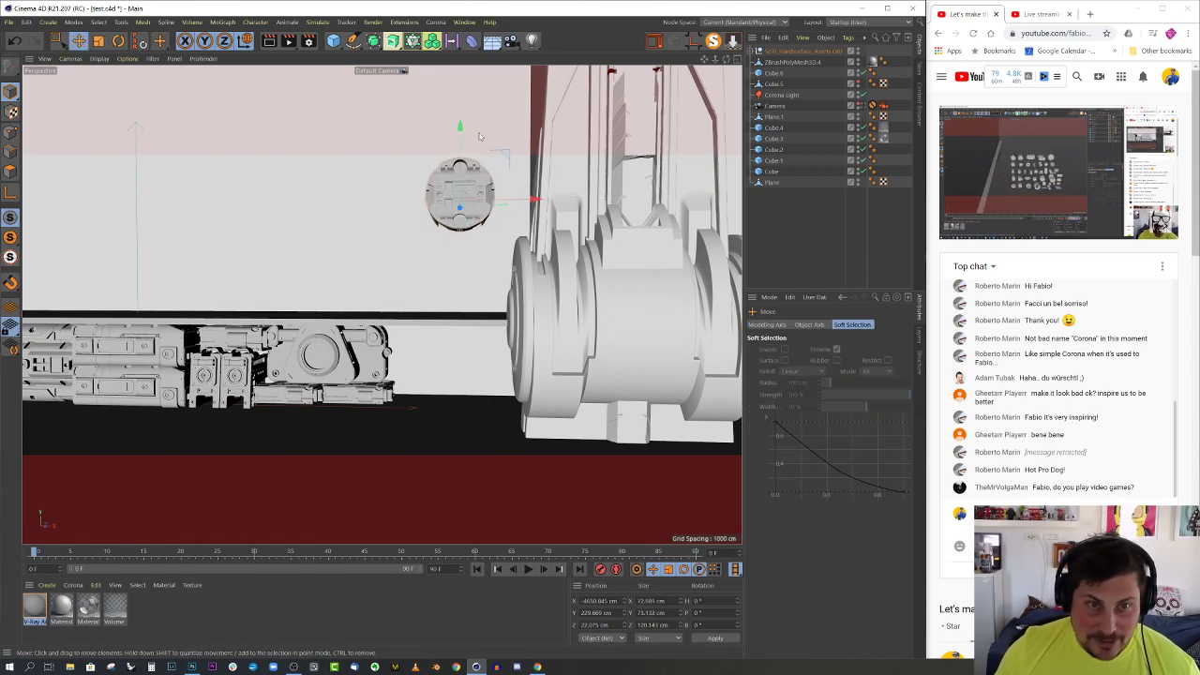
- Position the round asset beneath the shelf beside the camera-shaped asset, at about X -4713.9 cm, Y 31.1 cm, Z 30.1 cm
left_click_drag(463, 137, 463, 305)
scroll(545, 373, "up", 3)
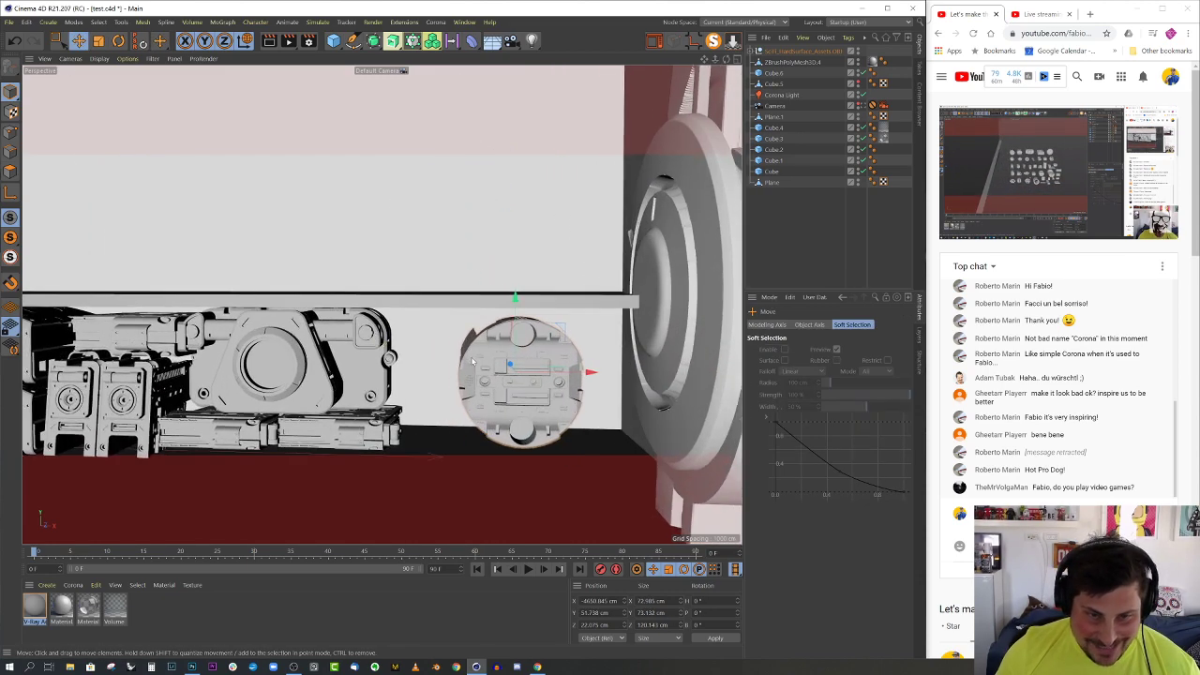
left_click_drag(546, 373, 501, 330)
left_click_drag(481, 256, 480, 269)
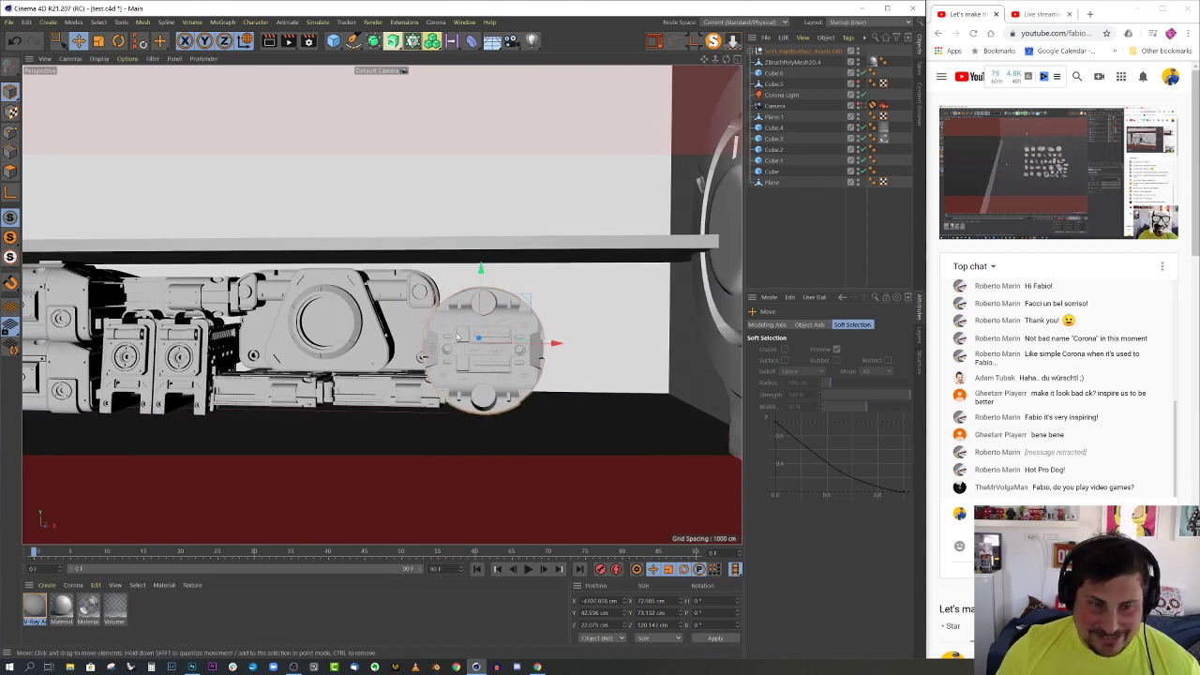
mouse_move(456, 336)
left_mouse_down("alt")
mouse_move(476, 364)
mouse_move(476, 334)
mouse_move(452, 331)
left_mouse_up("alt")
left_click_drag(451, 331, 481, 345, "alt")
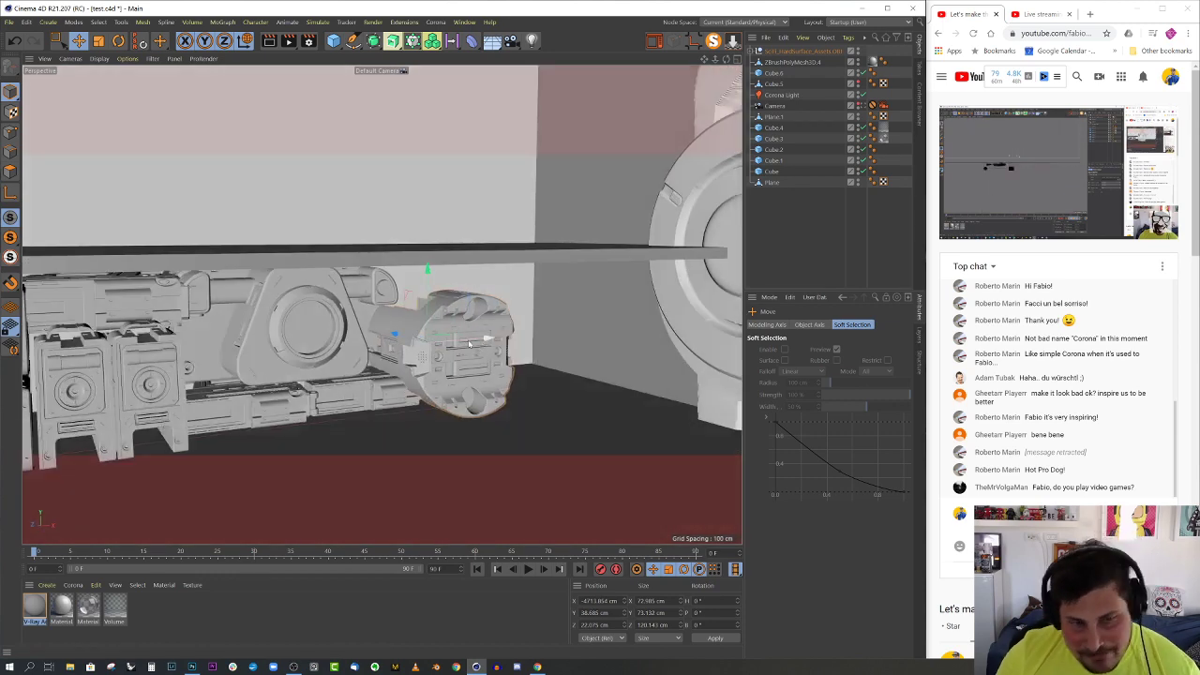
left_click_drag(403, 342, 427, 359)
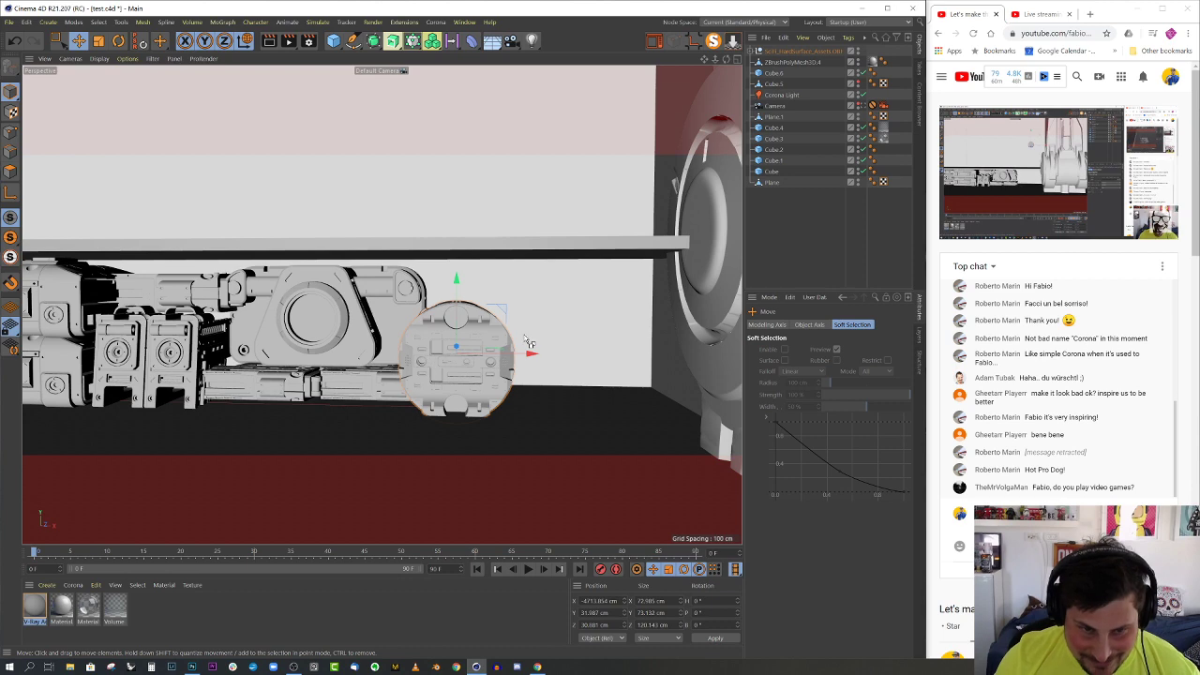
- Duplicate the round asset alongside, then add a copy rotated H 90°, P 0°, B -90° behind the pair at about X -4710.4 cm, Y 66.2 cm
mouse_move(537, 352)
left_mouse_down("ctrl")
mouse_move(614, 360)
mouse_move(654, 381)
mouse_move(507, 341)
mouse_move(515, 353)
left_mouse_up("ctrl")
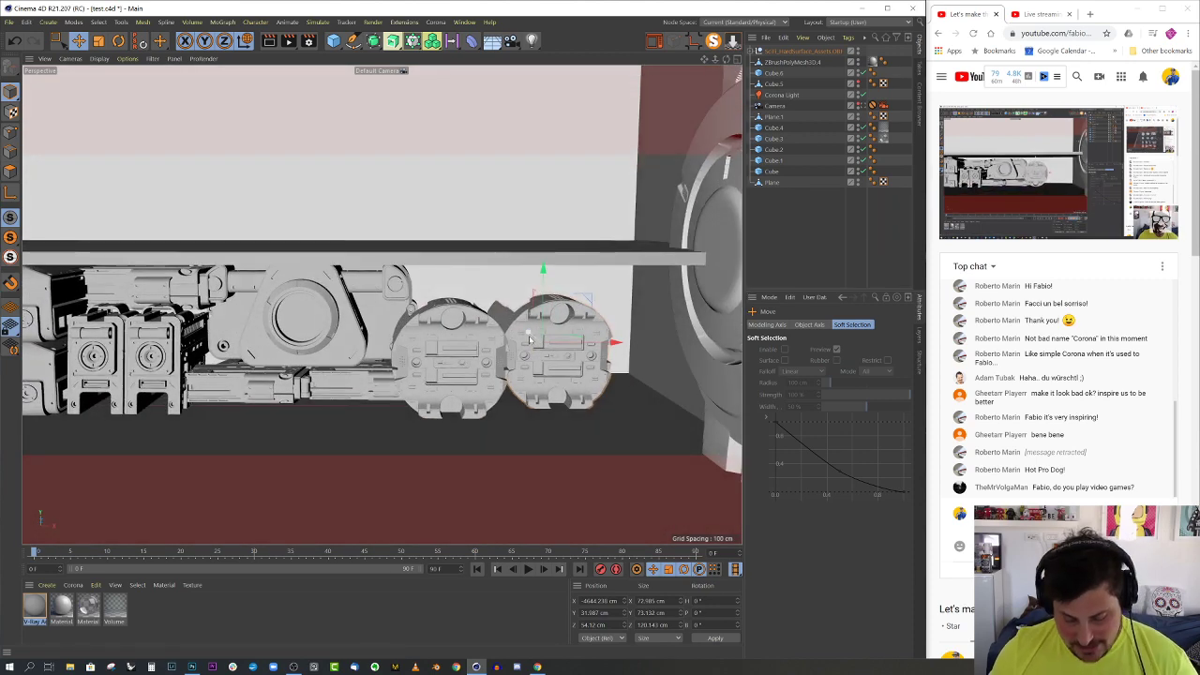
left_click_drag(560, 342, 550, 441)
left_click_drag(570, 312, 556, 278)
key("e")
left_click_drag(611, 322, 447, 297)
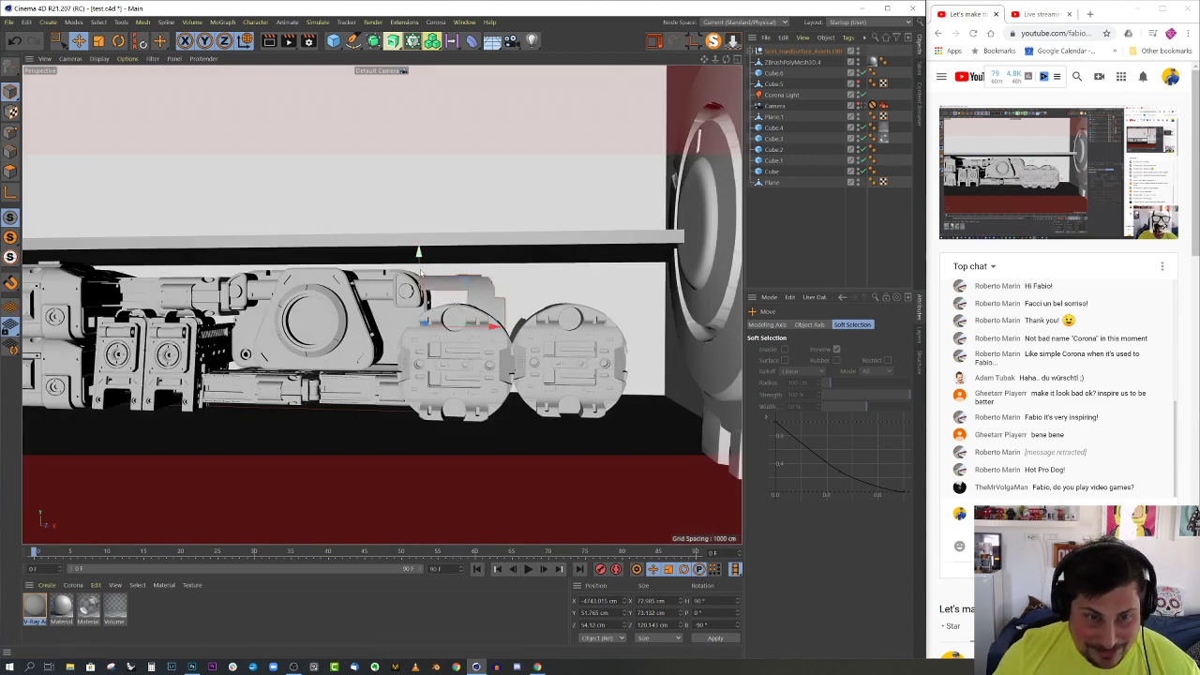
left_click_drag(419, 255, 498, 309)
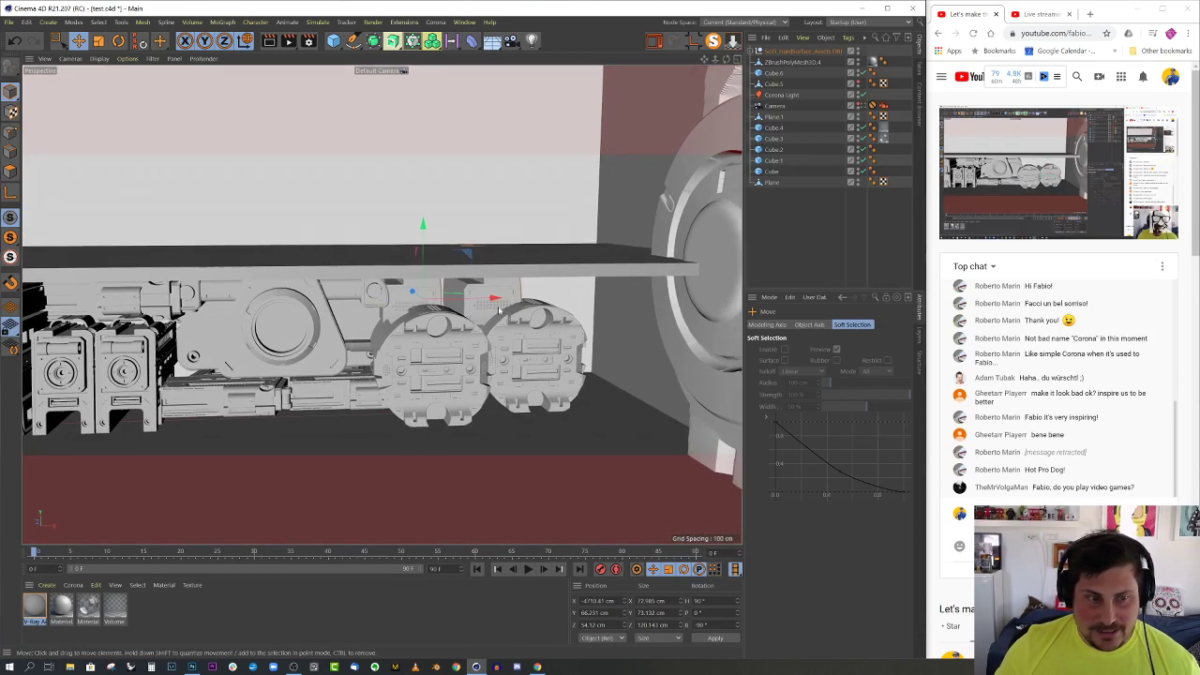
- Duplicate the camera-shaped asset past the round pair, beside the column base, at about X -4588.9 cm, Y 56.4 cm, Z 54 cm
left_click_drag(335, 324, 653, 322)
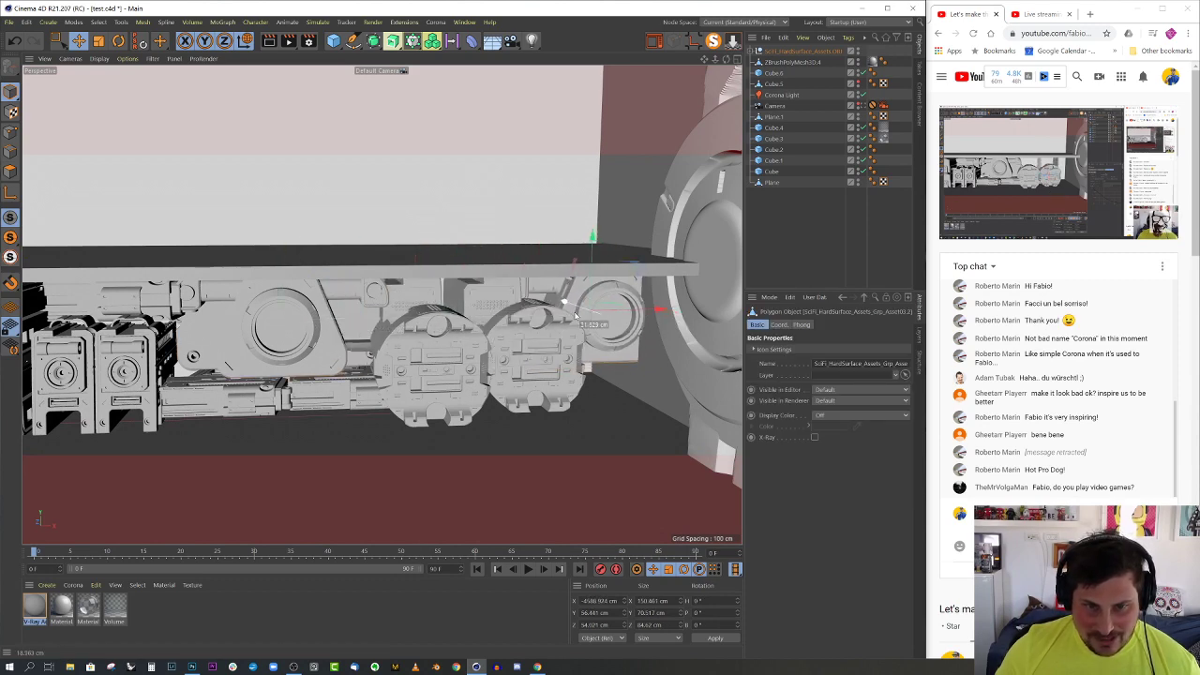
scroll(455, 349, "down", 6)
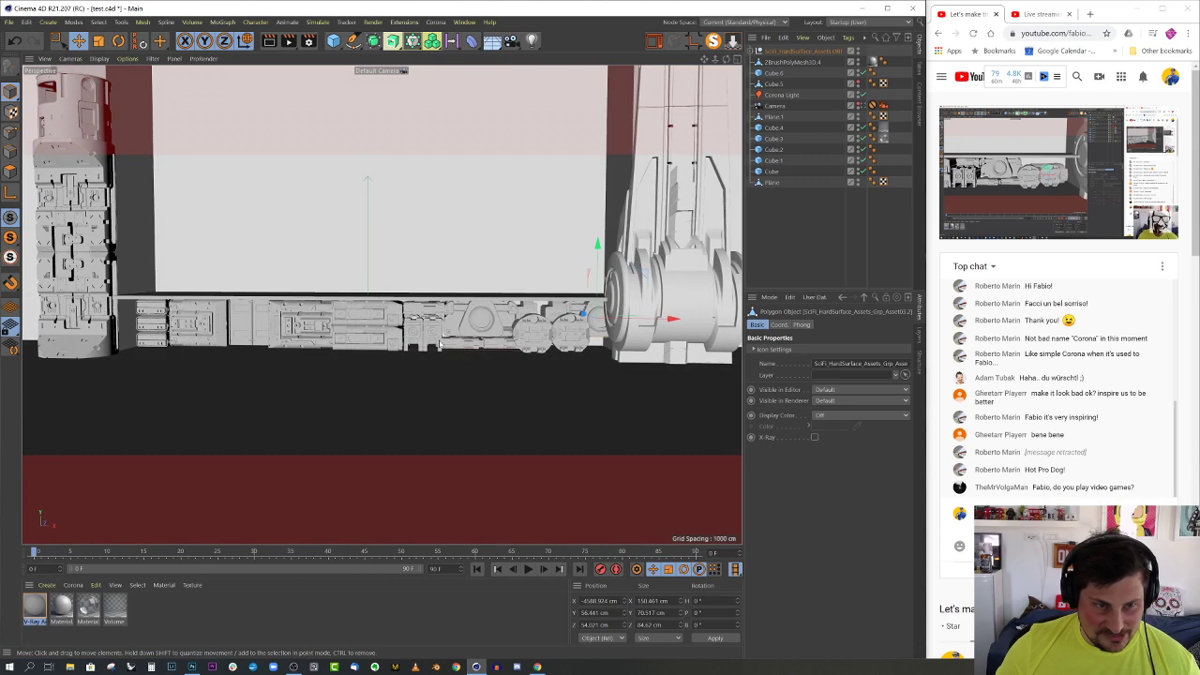
scroll(439, 345, "up", 3)
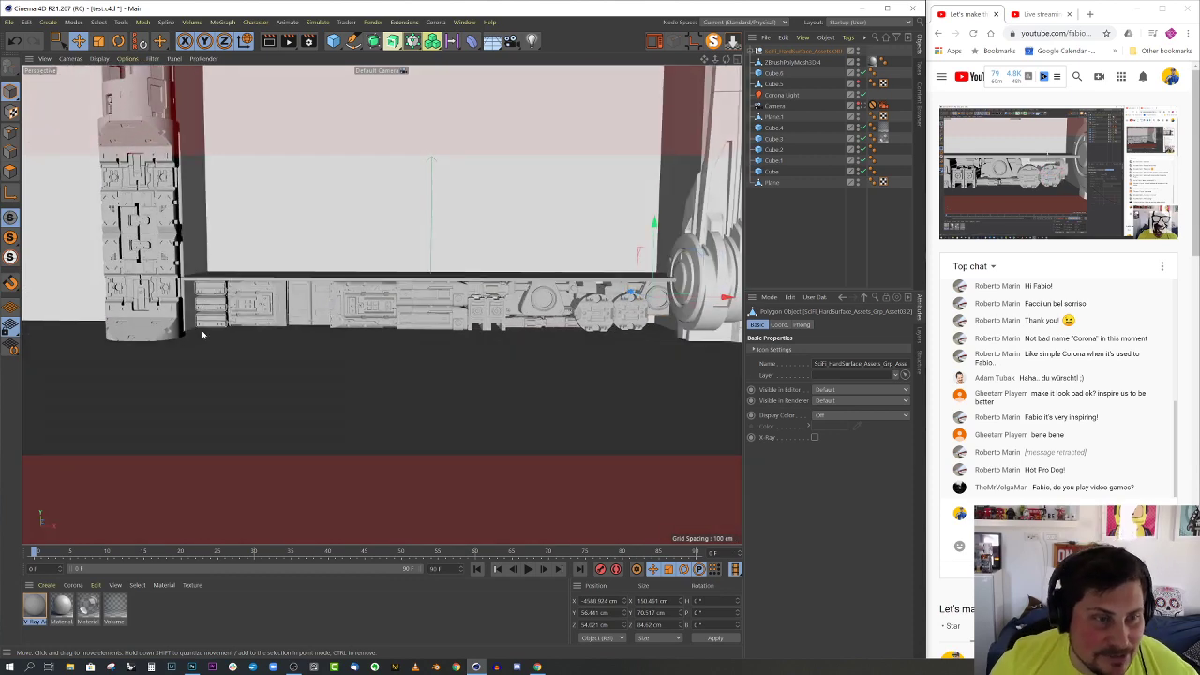
- Select the three stacked assets beside the panelled column and shift them together to about Z -14.1 cm
scroll(203, 335, "up", 3)
left_click(213, 257, "shift")
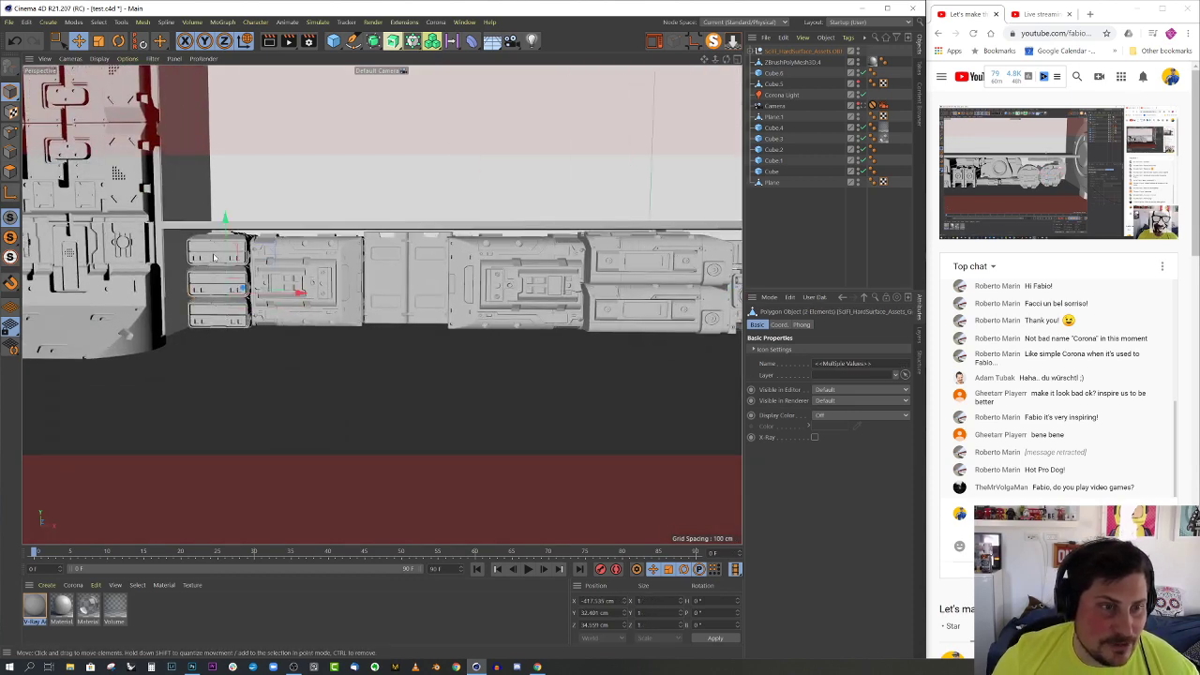
left_click_drag(243, 274, 272, 272)
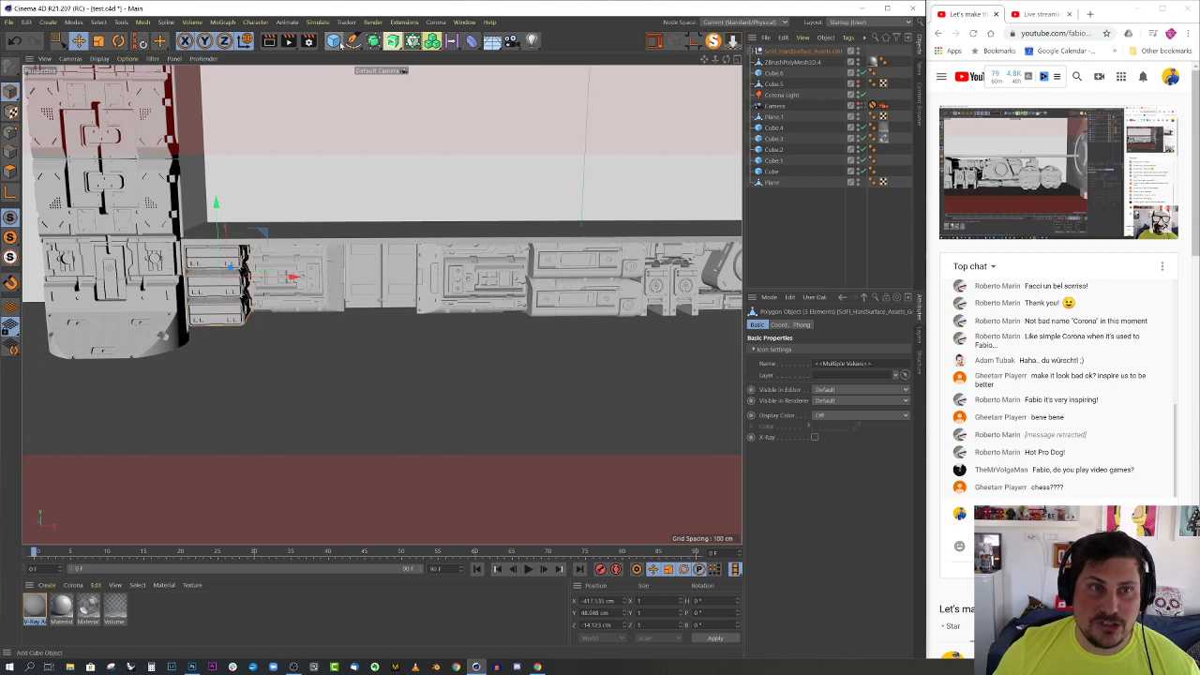
- Add a cube and shape it into a thin upright divider of about 9.32 × 98.15 × 200 cm
left_click(394, 22)
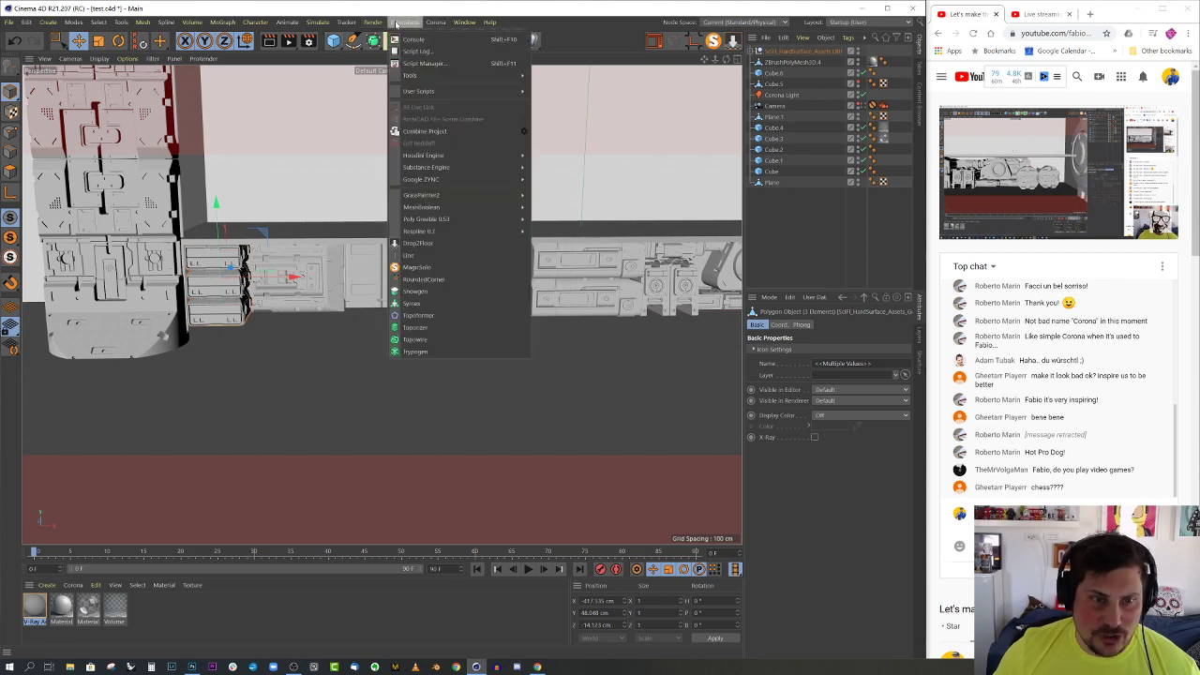
left_click(333, 40)
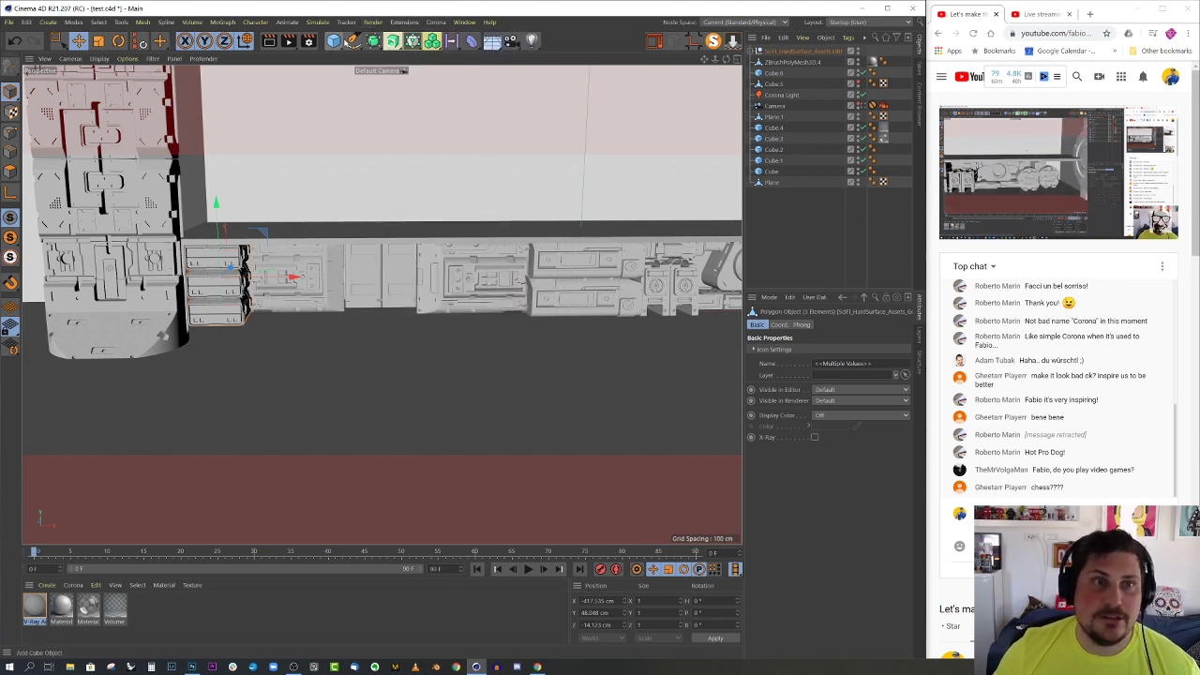
left_click(333, 40)
left_click_drag(328, 235, 494, 283, "alt")
left_click_drag(537, 238, 527, 298)
left_click_drag(505, 226, 565, 335, "alt")
scroll(480, 202, "up", 2)
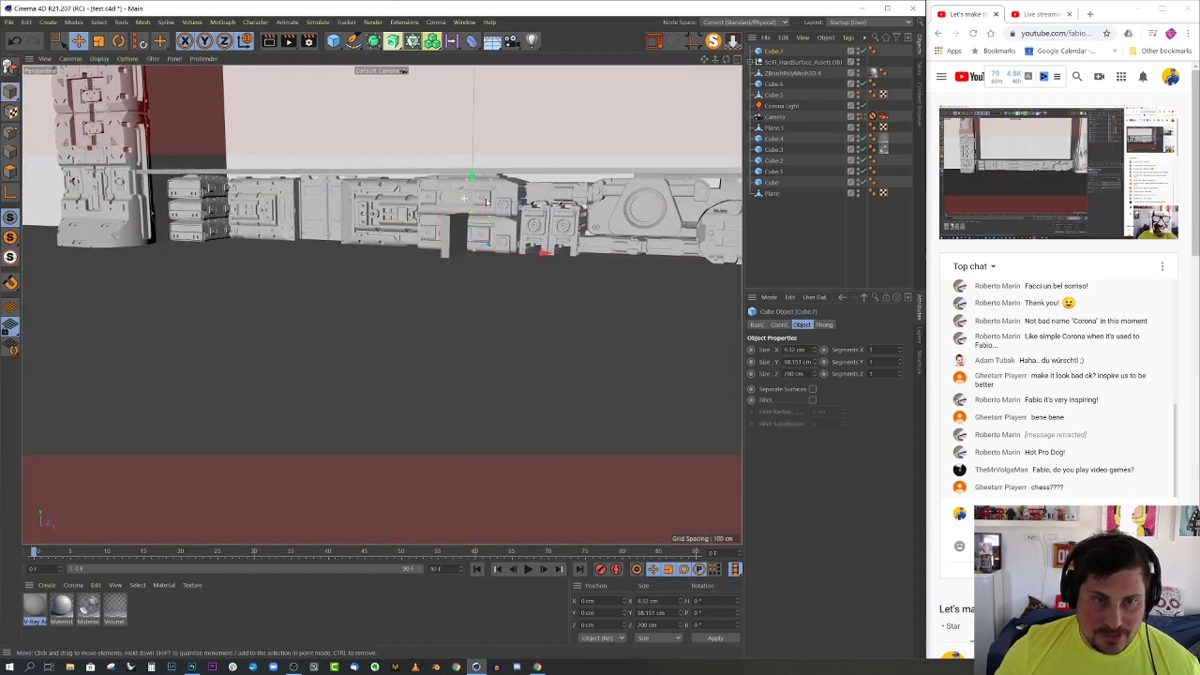
- Raise the divider to Y 43.07 cm beneath the shelf and duplicate it along X to make ten irregularly spaced dividers
left_click_drag(476, 200, 529, 276)
middle_click_drag(529, 276, 404, 271, "alt")
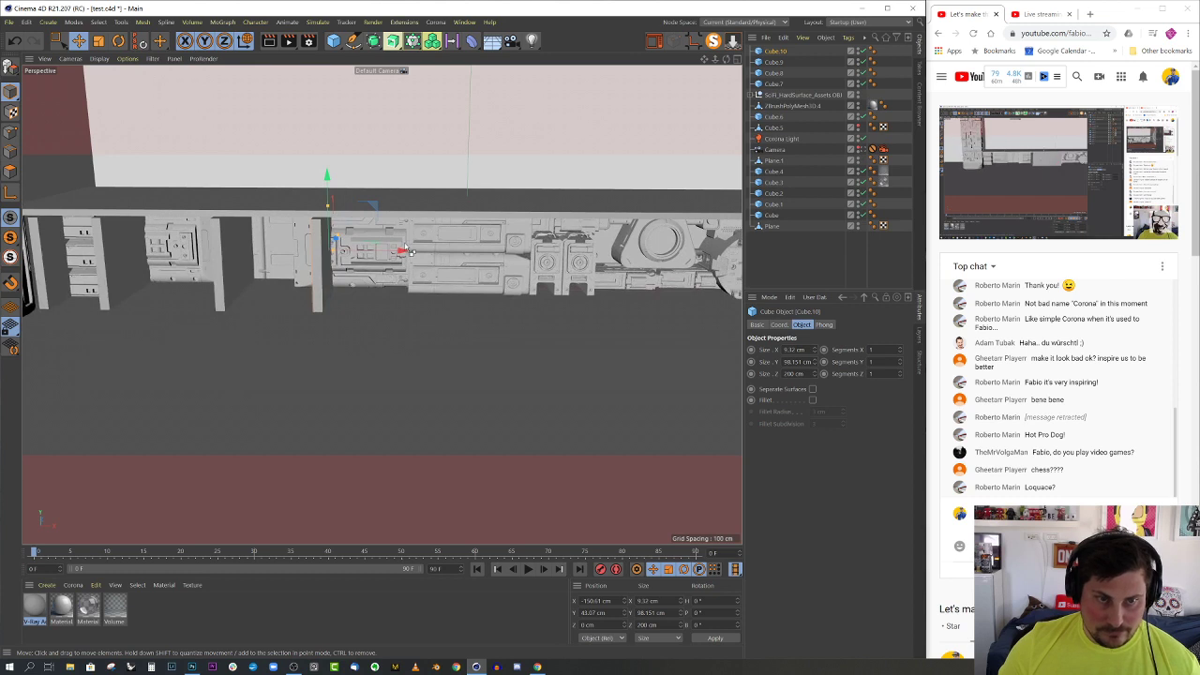
left_click_drag(409, 253, 539, 279, "ctrl")
middle_click_drag(538, 278, 413, 300, "alt")
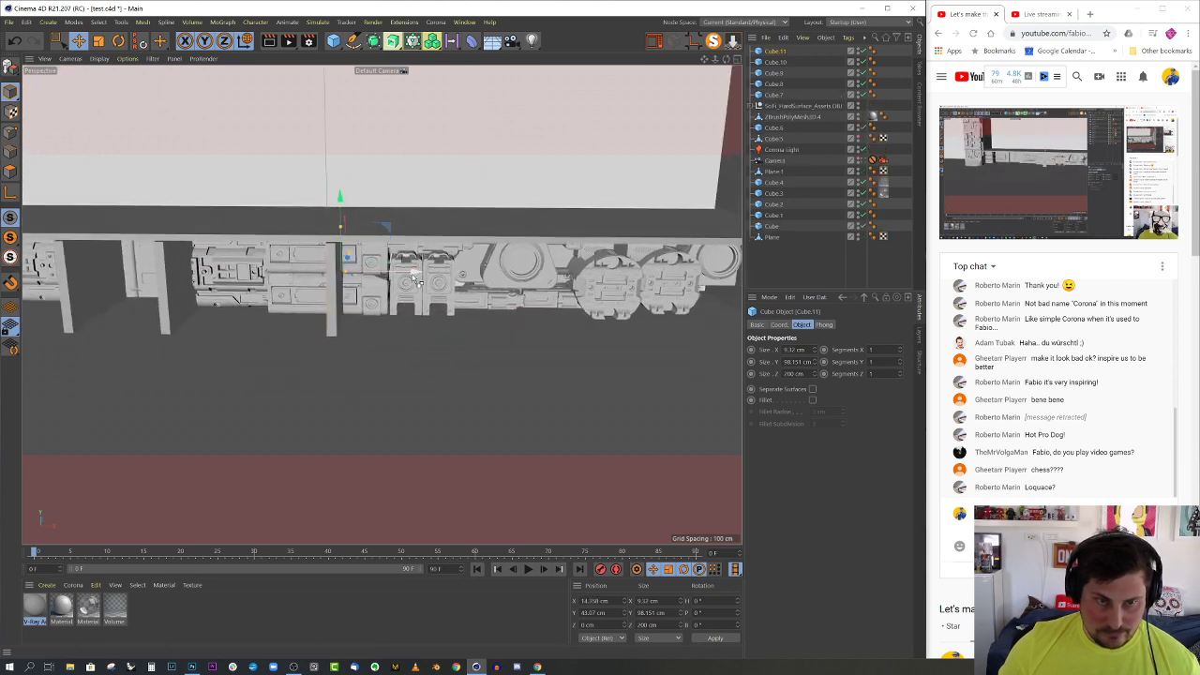
left_click_drag(412, 278, 532, 277, "ctrl")
middle_click_drag(533, 280, 459, 279, "alt")
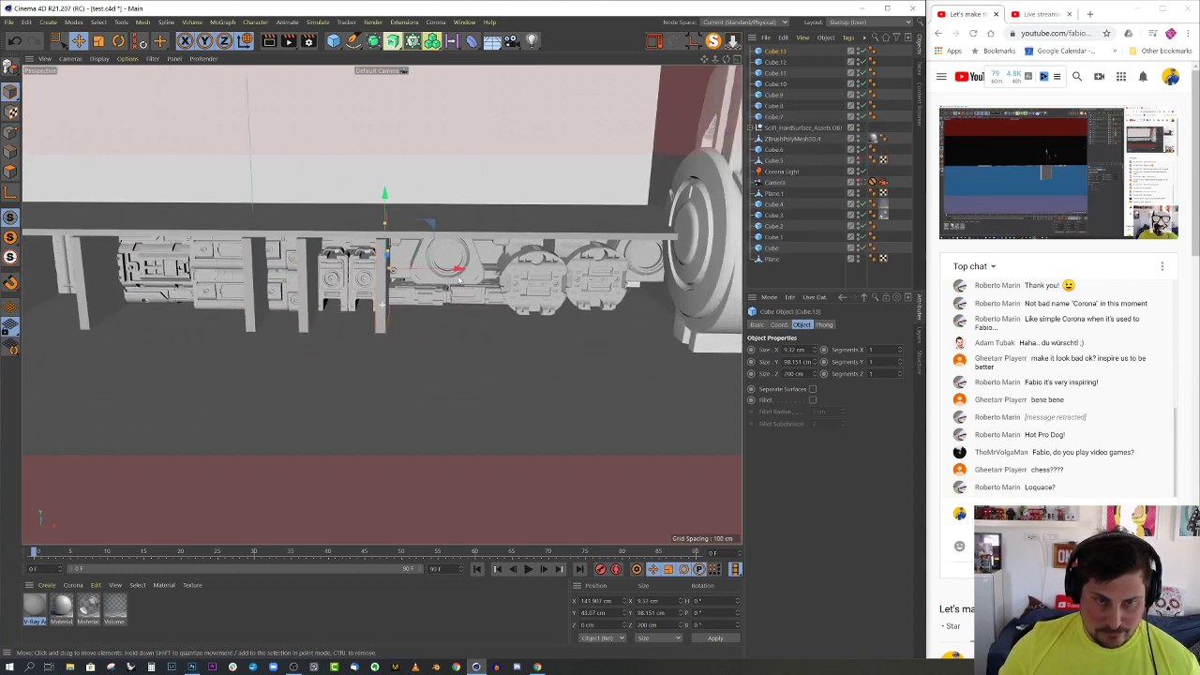
left_click_drag(462, 279, 646, 282, "ctrl")
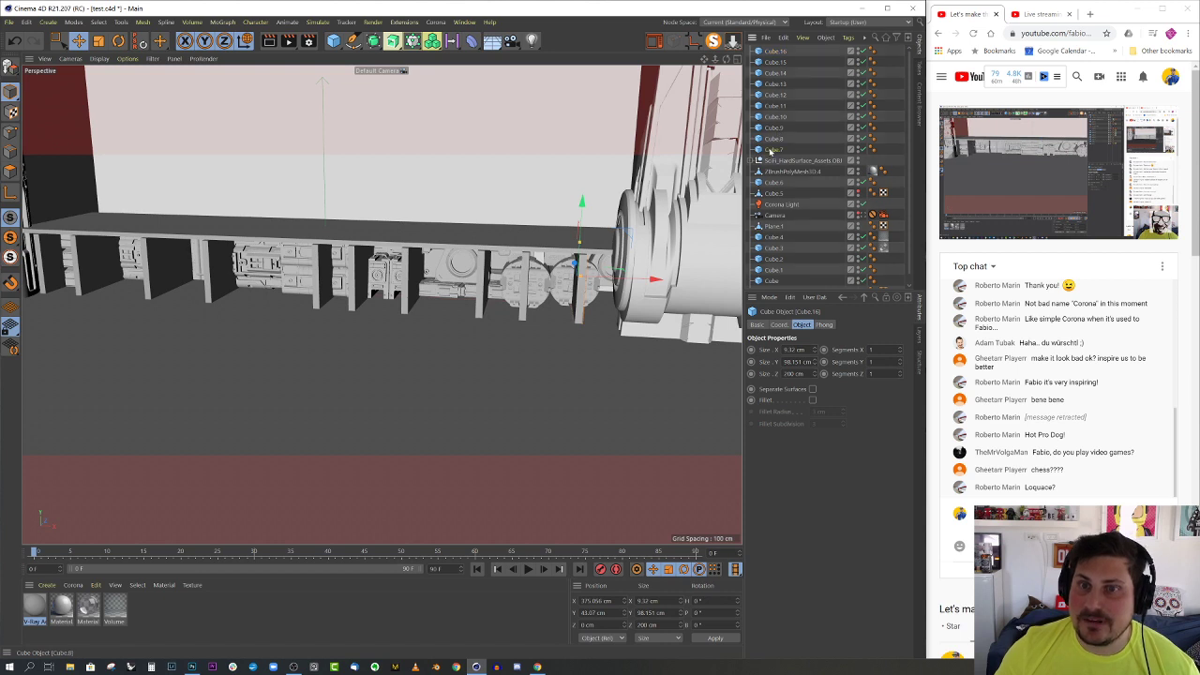
- Try adding a Topowire object to each of the ten selected divider cubes
left_click(774, 52, "shift")
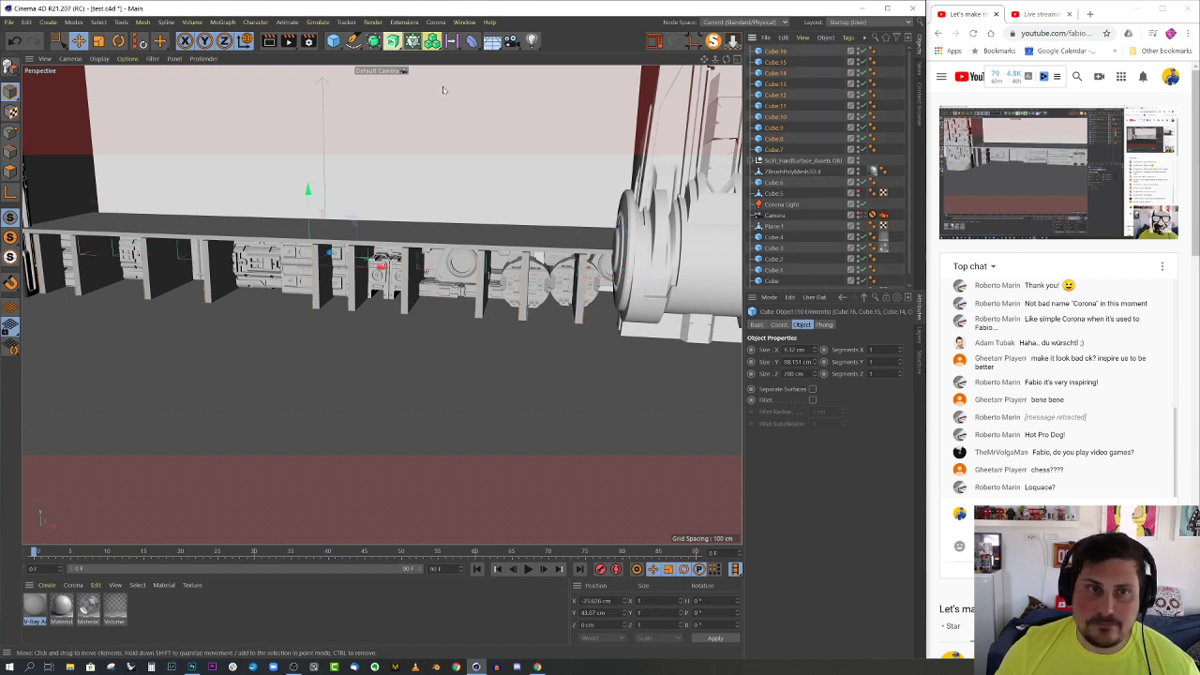
left_click(403, 22)
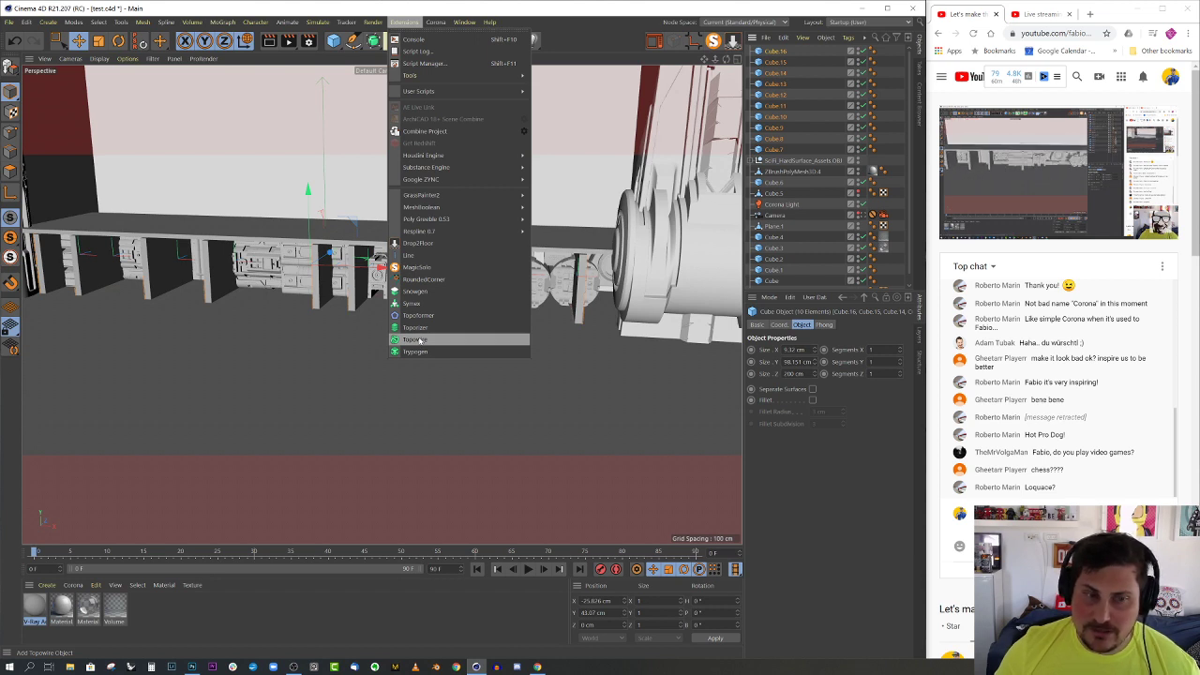
left_click(415, 340)
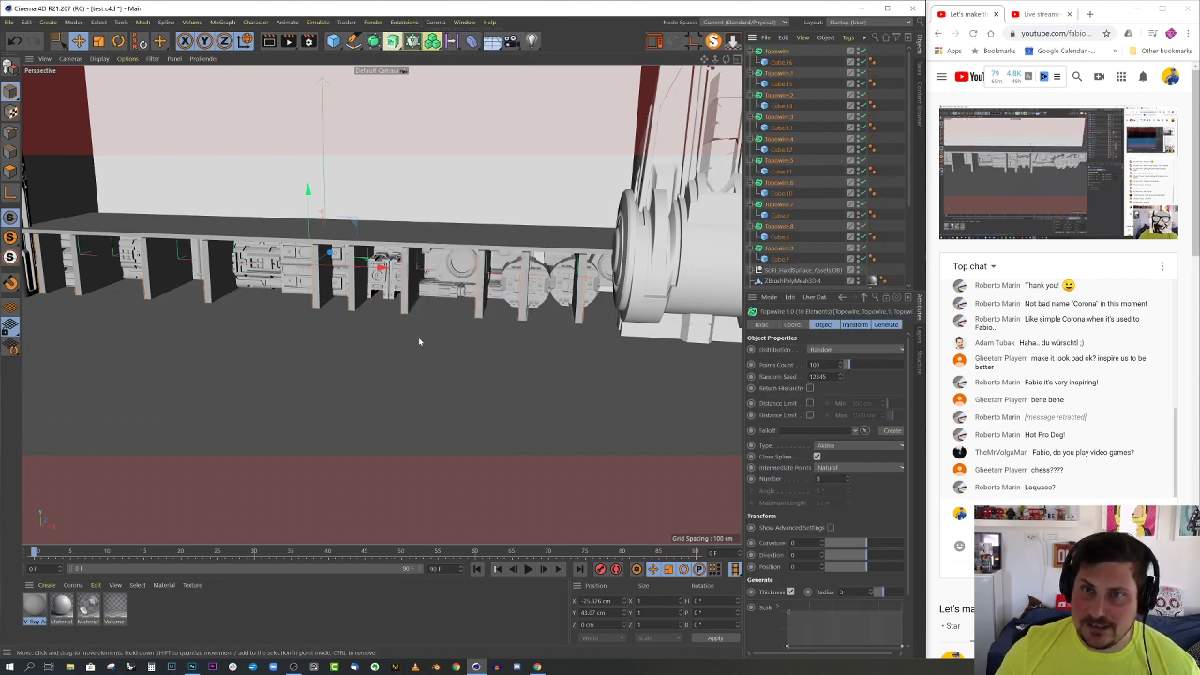
key("ctrl+z")
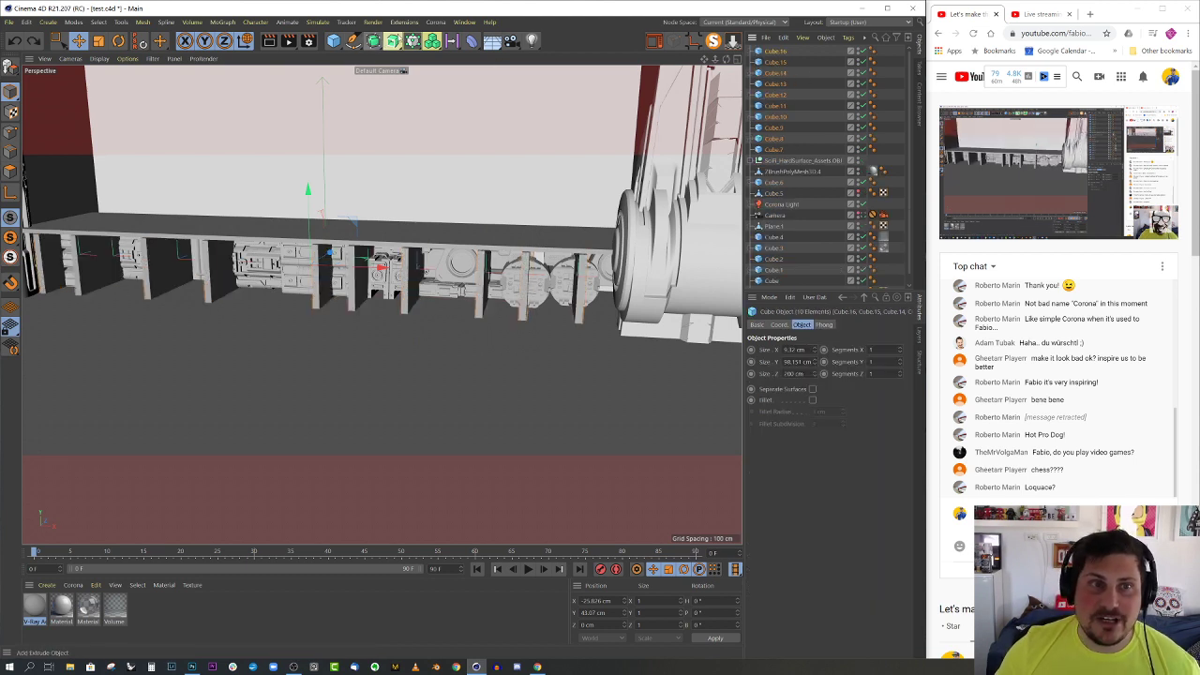
- Add a Topowire object and make the ten divider cubes its children so wires generate between them
left_click(376, 22)
mouse_move(392, 21)
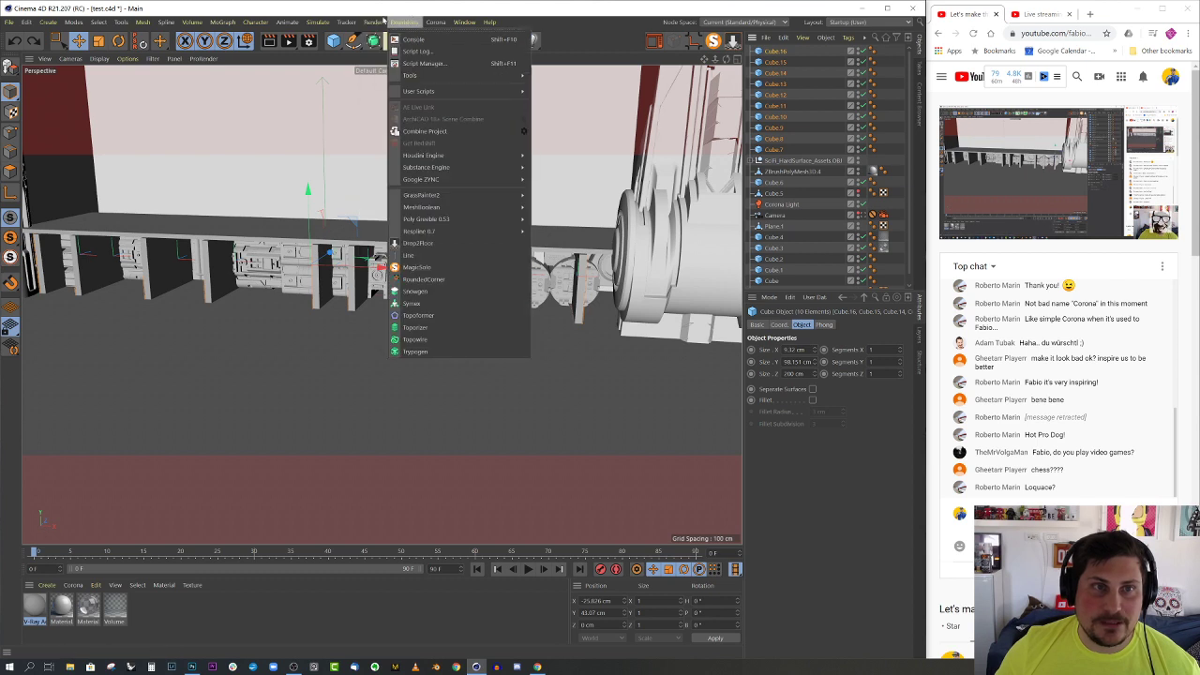
left_click(415, 339)
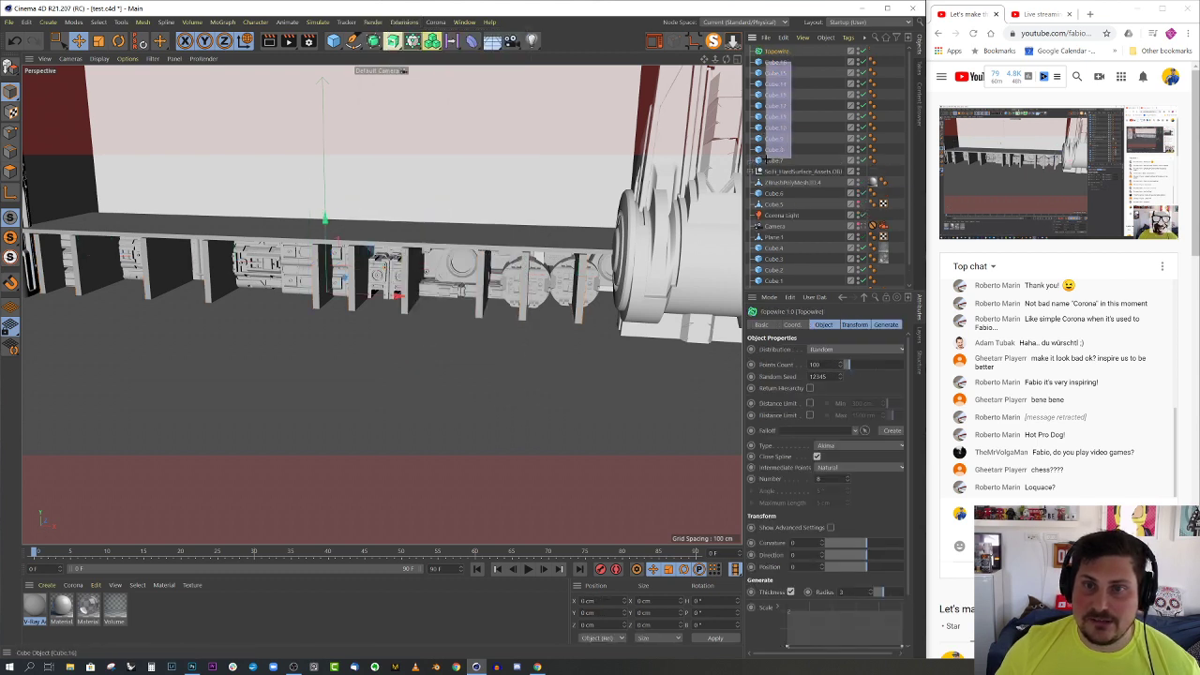
left_click_drag(791, 157, 791, 165)
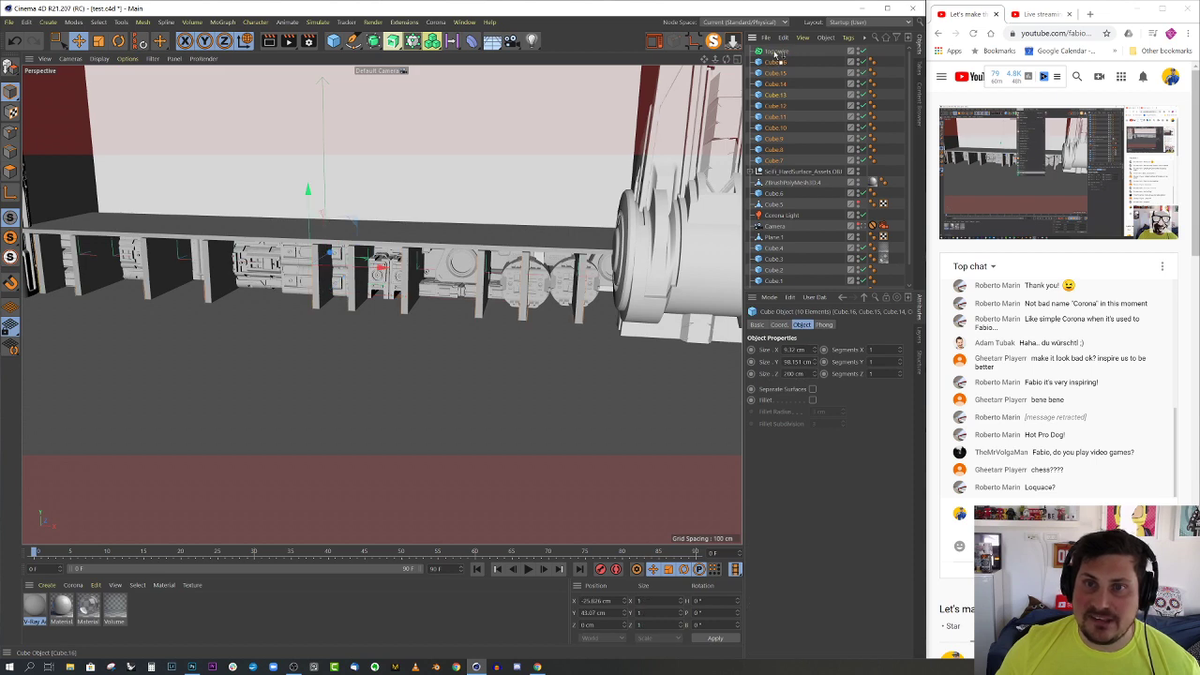
left_click_drag(377, 260, 304, 264, "alt")
scroll(329, 268, "up", 4)
middle_click_drag(511, 284, 393, 265, "alt")
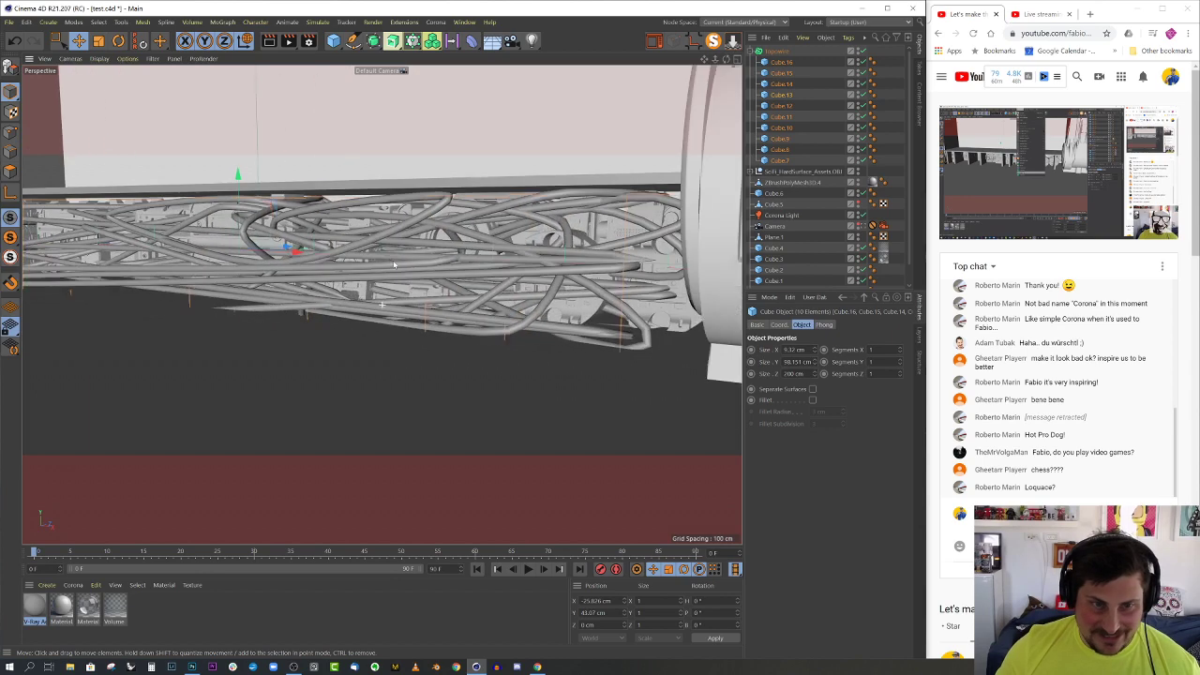
- Set the thickness radius of the Topowire wires to 0.4
left_click(774, 52)
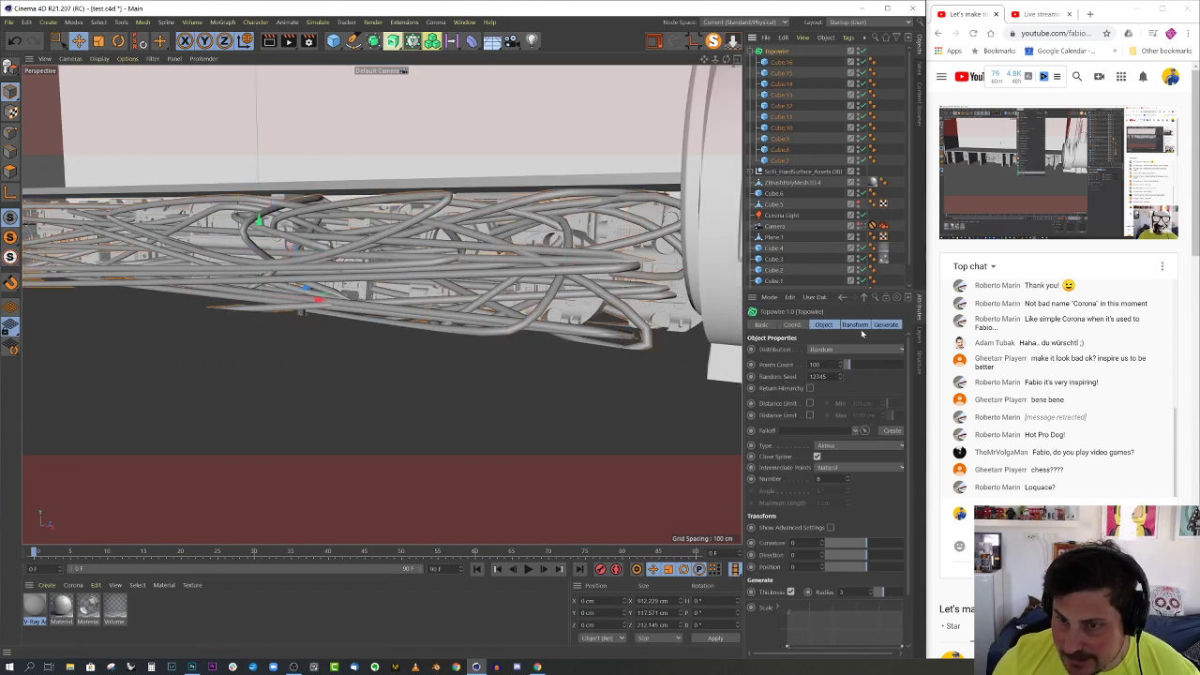
left_click(825, 325)
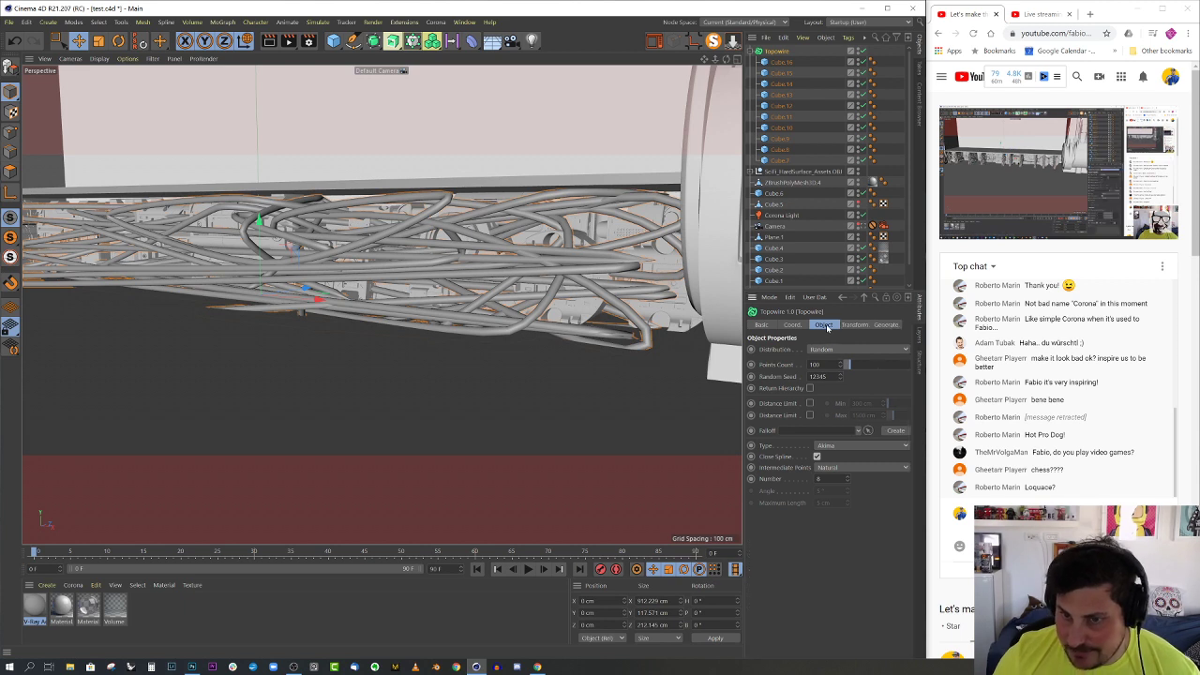
left_click(886, 325)
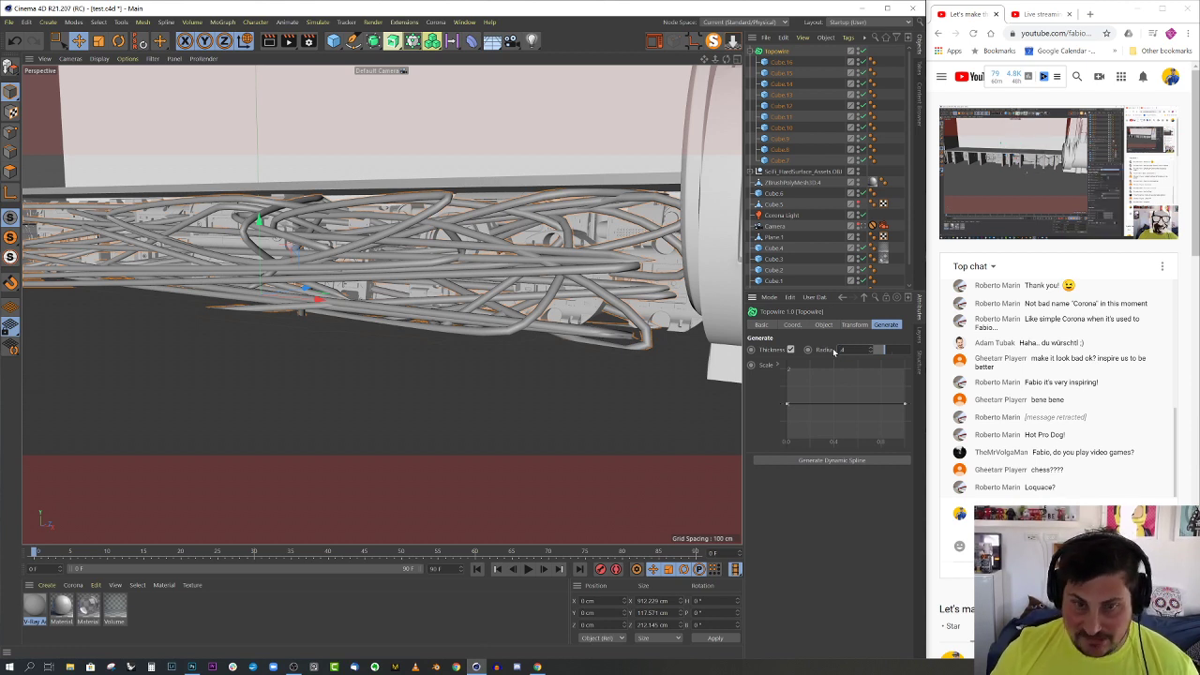
type("0.4")
key("Return")
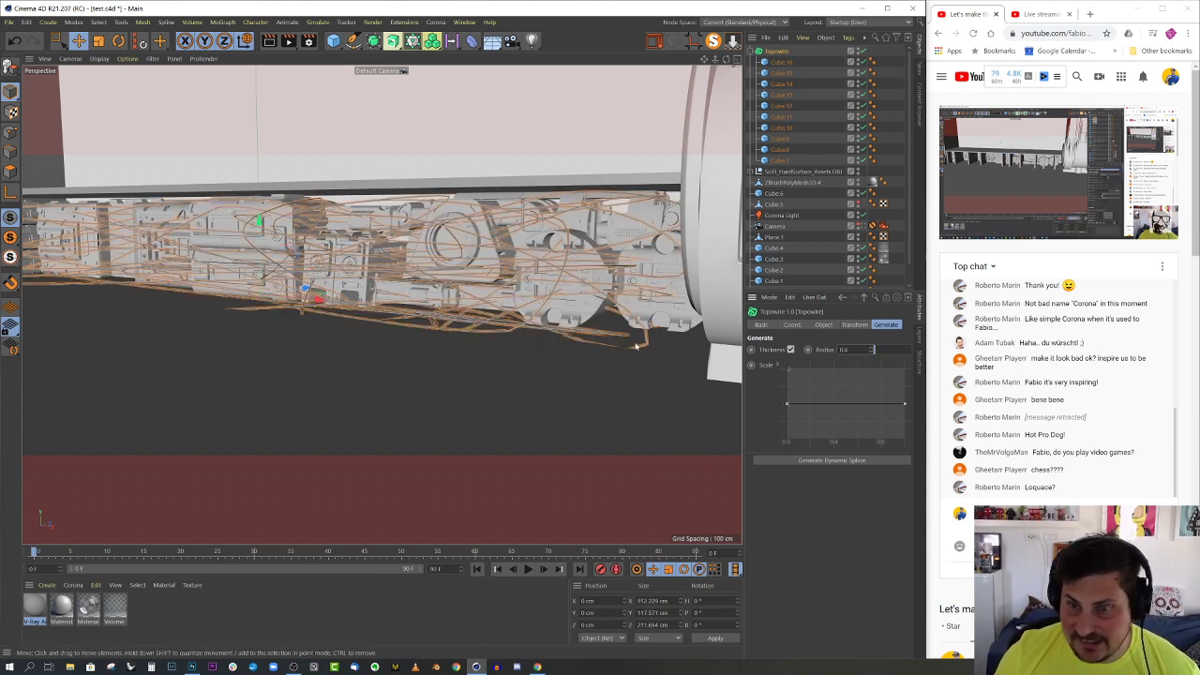
- Set the Topowire transform to curvature -70, direction -25 and position 15
left_click(851, 325)
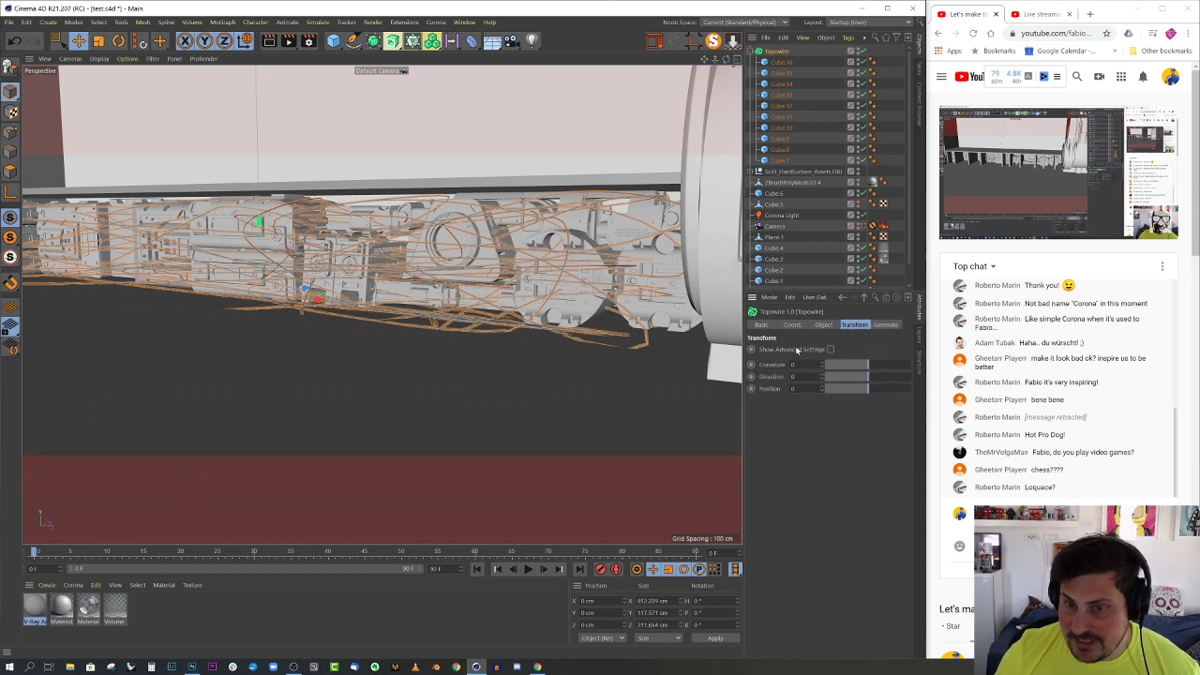
left_click_drag(873, 367, 864, 367)
left_click_drag(863, 366, 864, 367)
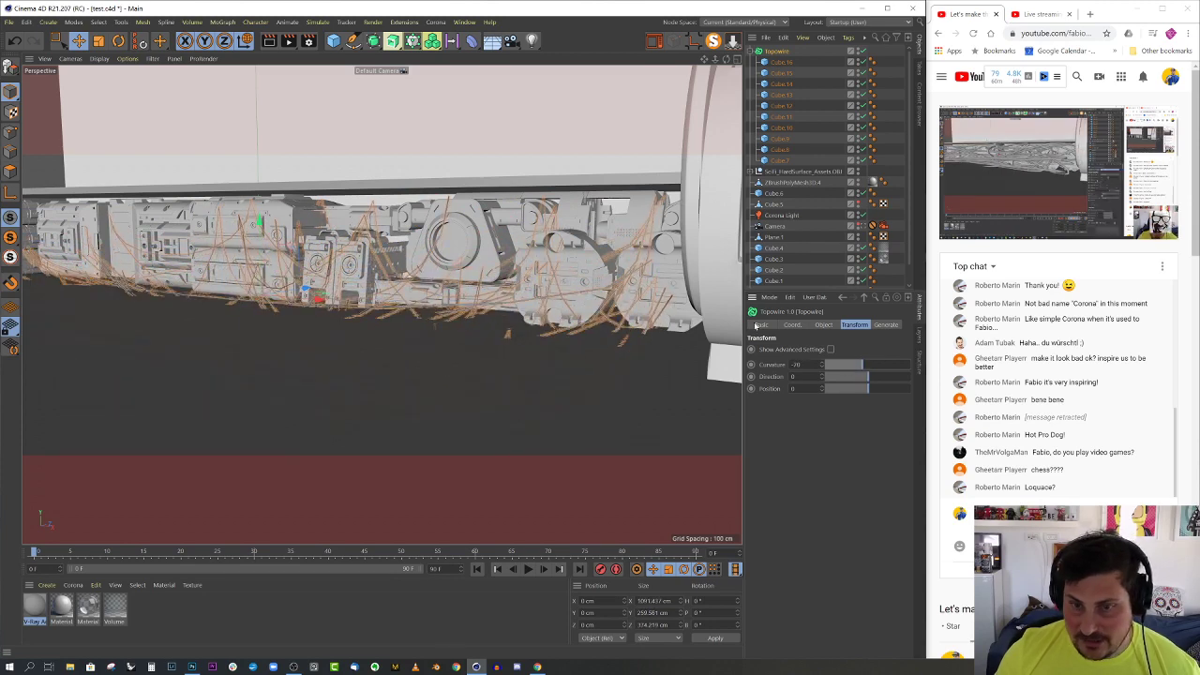
left_click_drag(871, 382, 874, 389)
scroll(570, 321, "down", 2)
left_click_drag(536, 326, 575, 321, "alt")
middle_click_drag(576, 321, 573, 300, "alt")
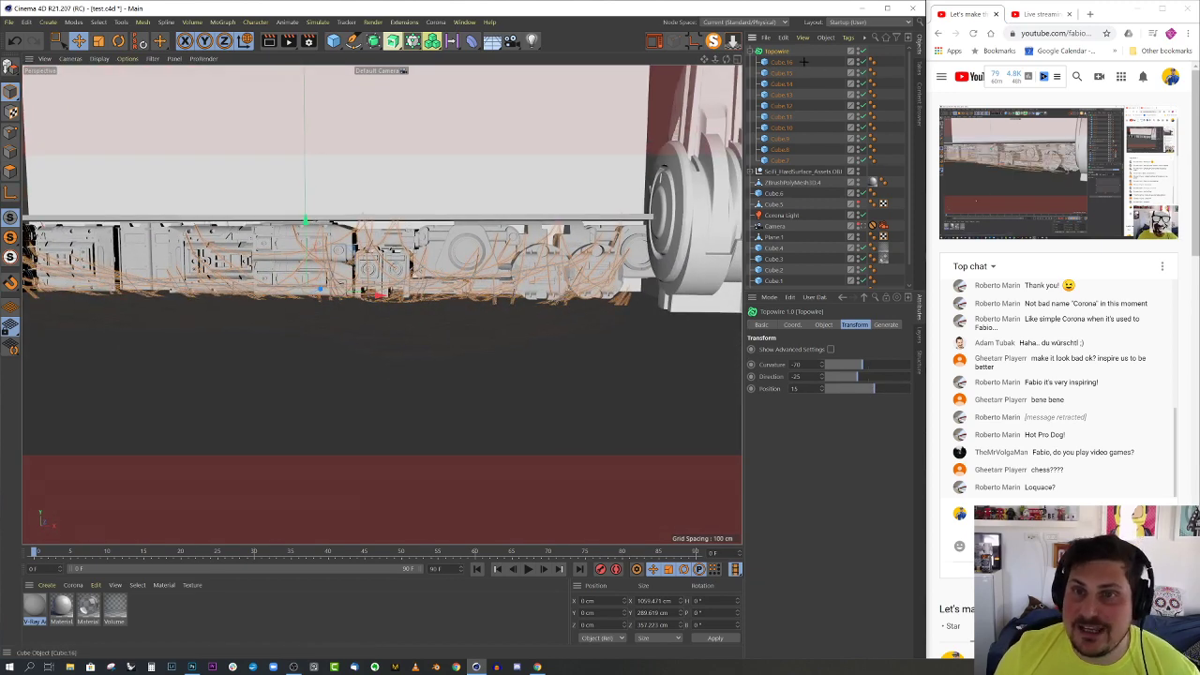
- Set the Z size of all ten divider cubes under the Topowire to 50 cm
left_click_drag(803, 61, 797, 163)
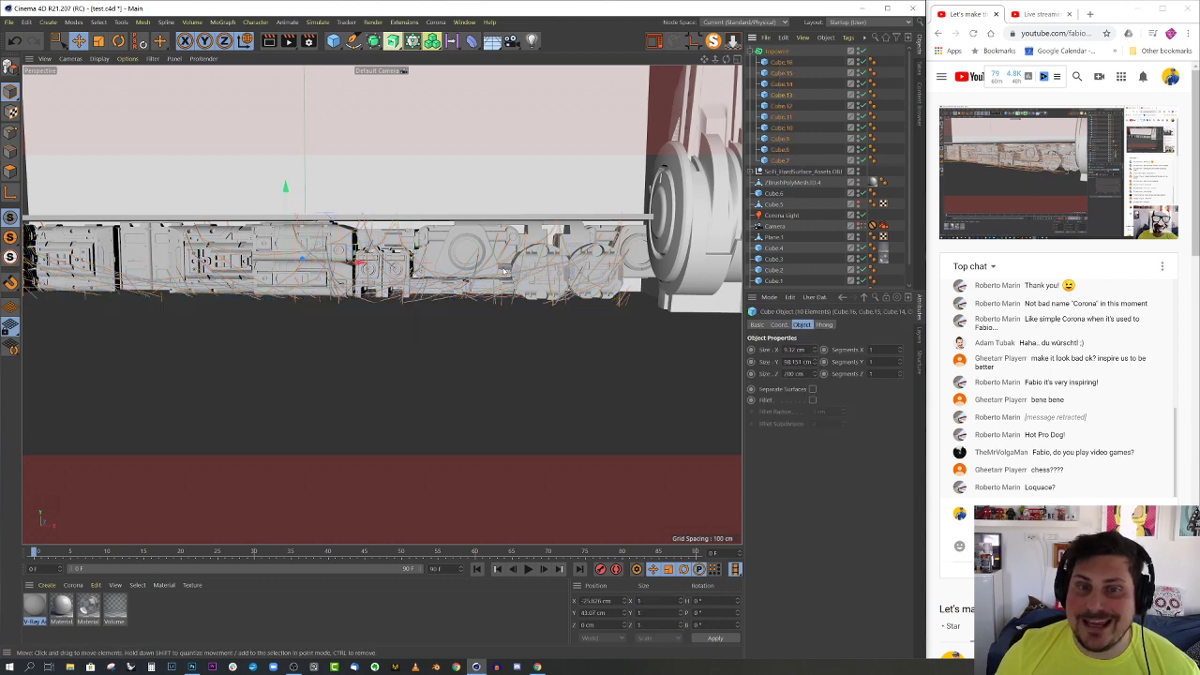
left_click_drag(504, 270, 435, 266, "alt")
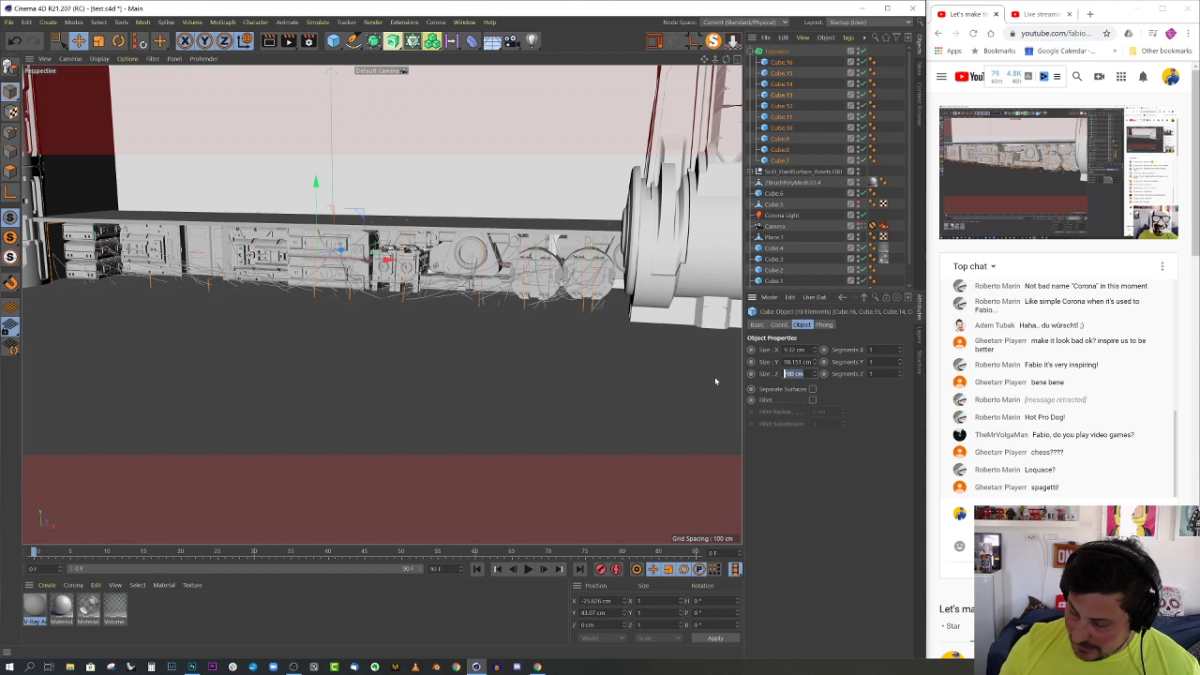
type("50")
key("Return")
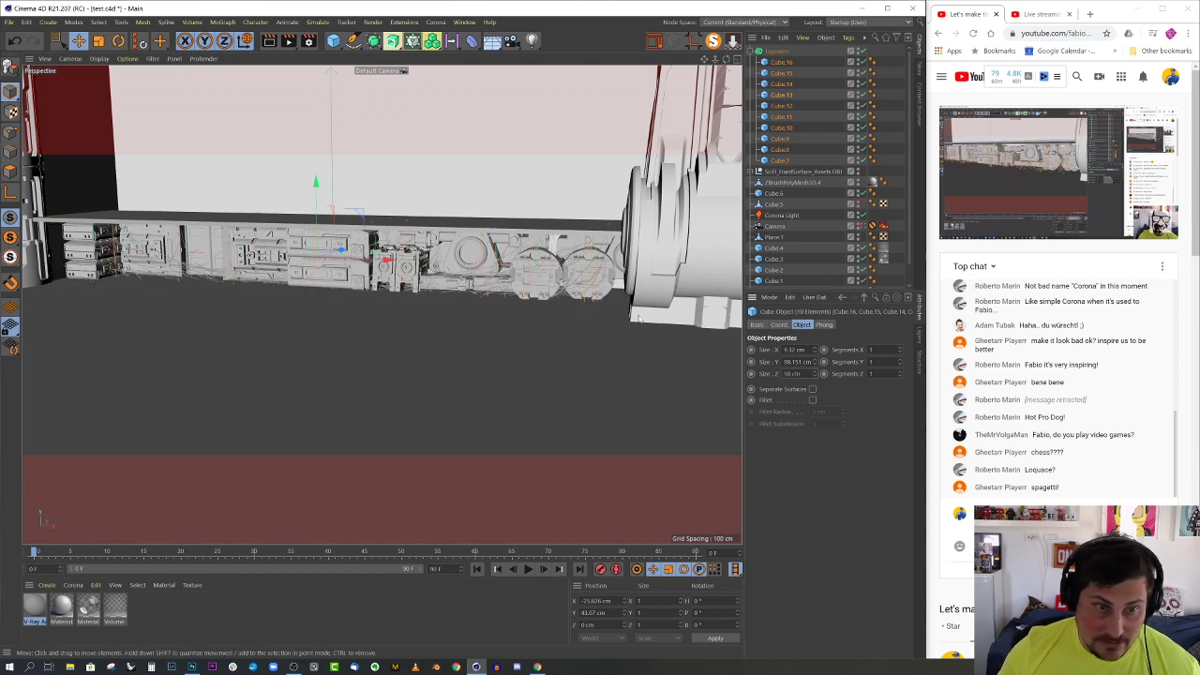
scroll(206, 283, "up", 2)
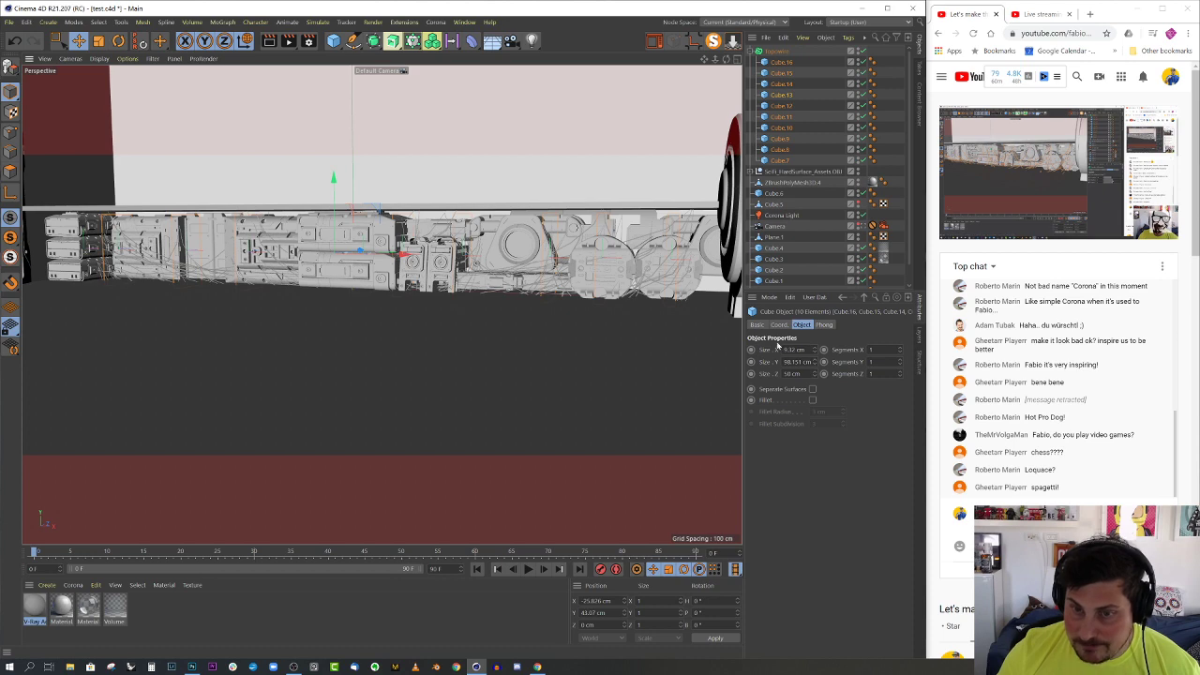
scroll(280, 257, "up", 4)
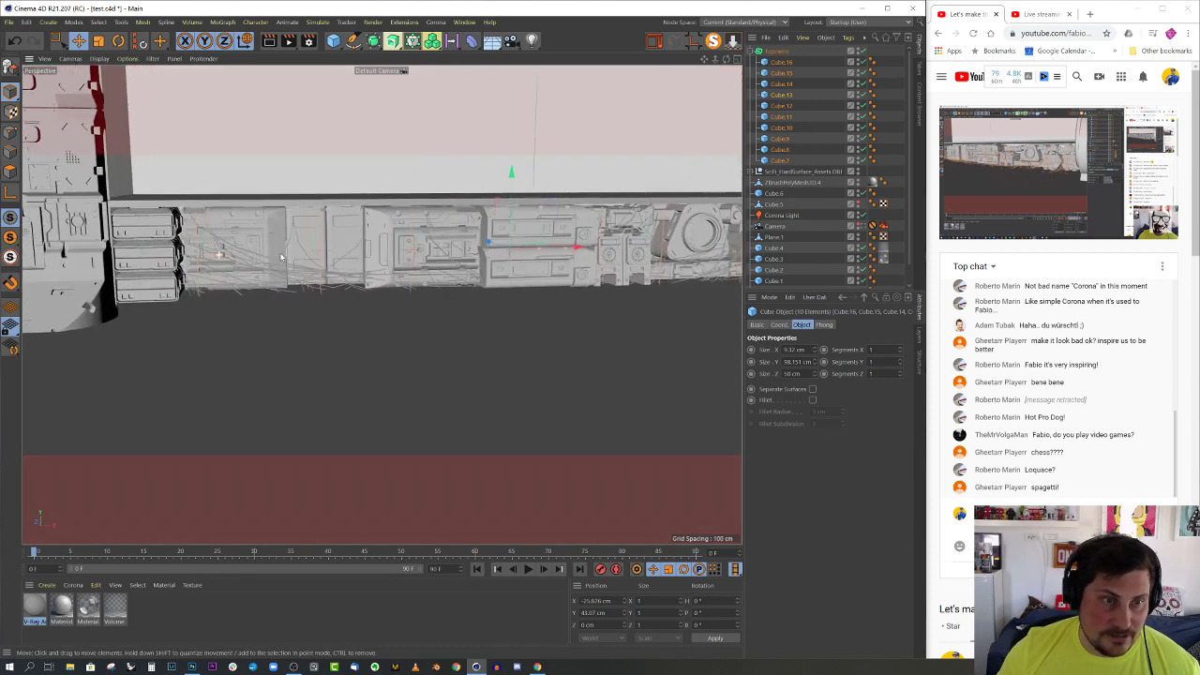
scroll(281, 257, "up", 2)
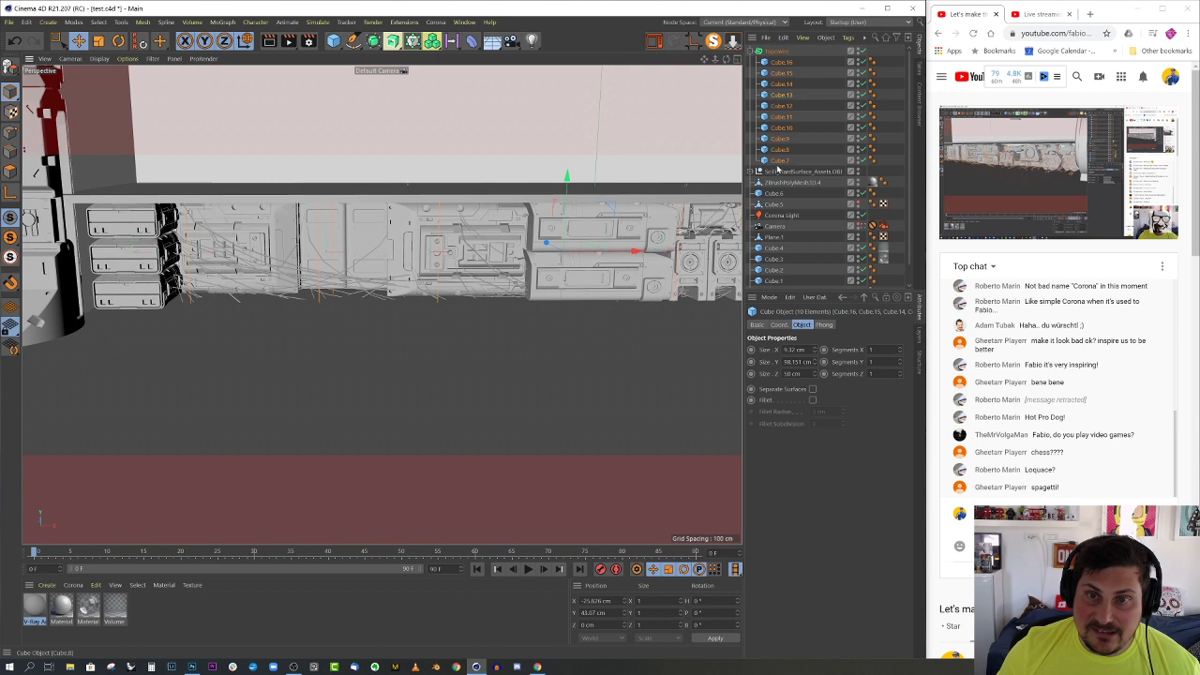
- Enable Return Hierarchy on the Topowire so the divider cubes show together with the wires
left_click(782, 63)
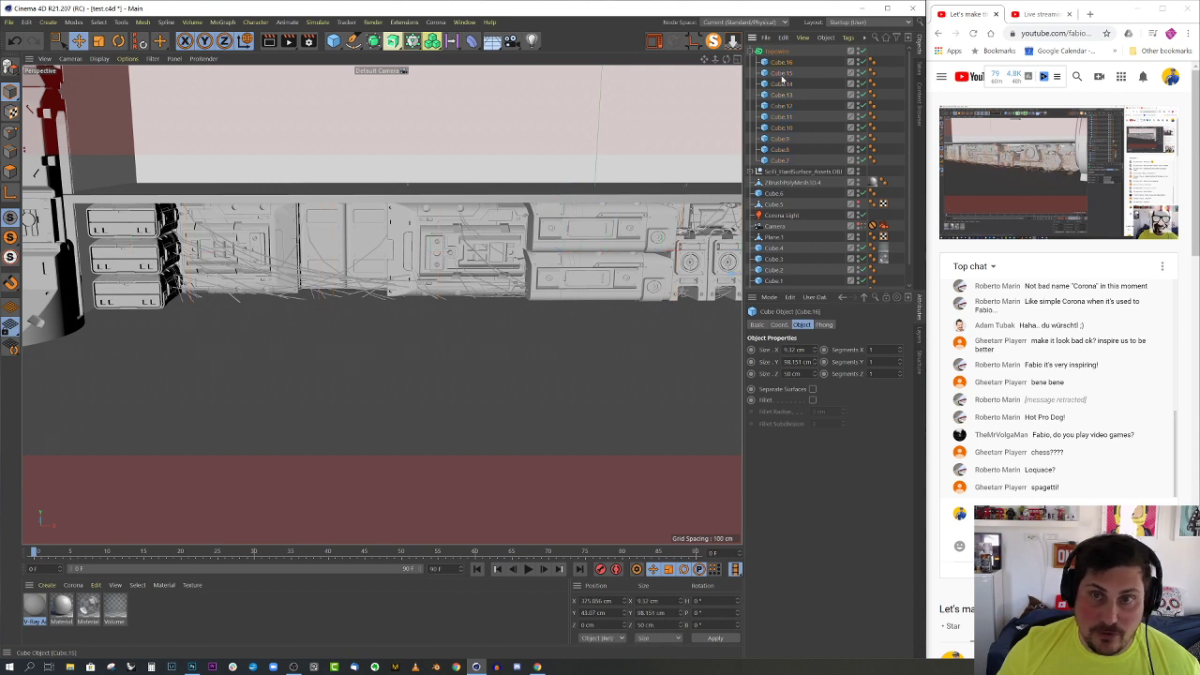
left_click(776, 51)
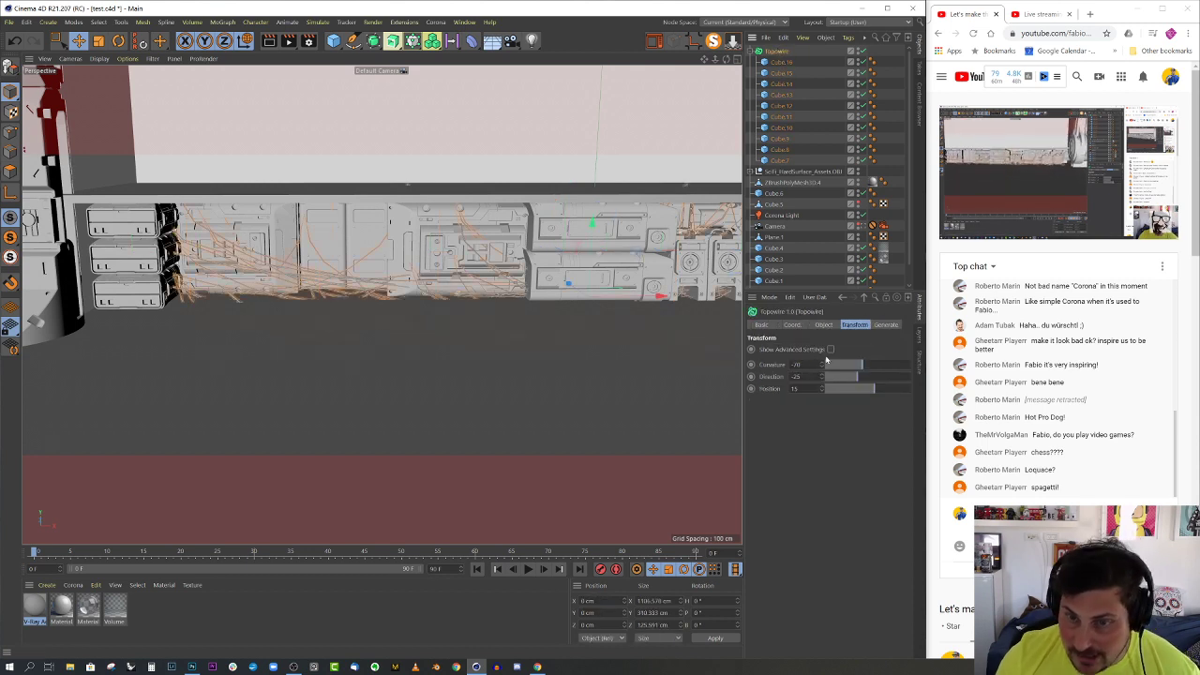
left_click(823, 326)
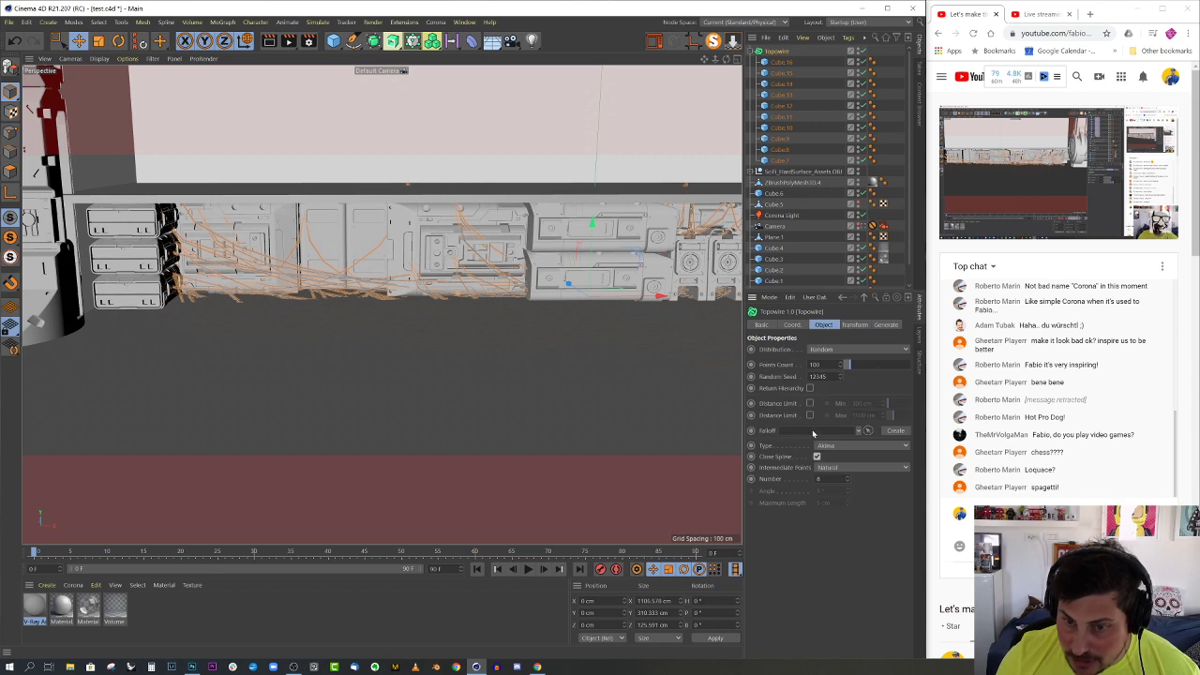
left_click(810, 388)
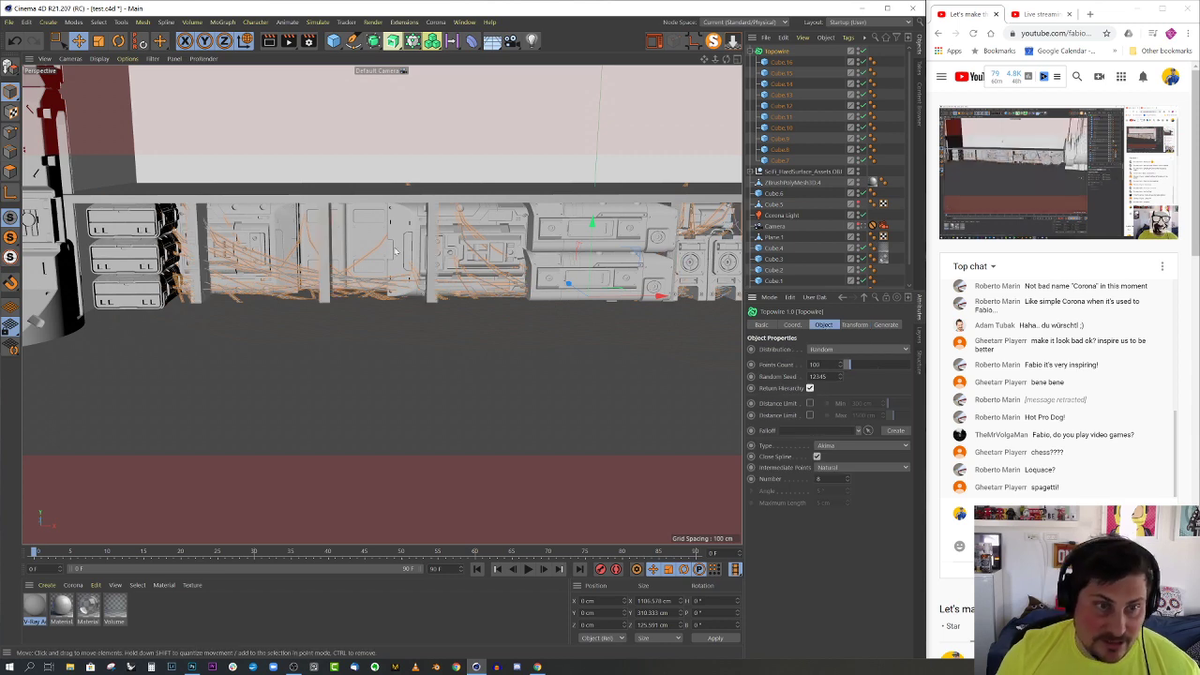
middle_click_drag(324, 260, 376, 261, "alt")
scroll(373, 259, "up", 2)
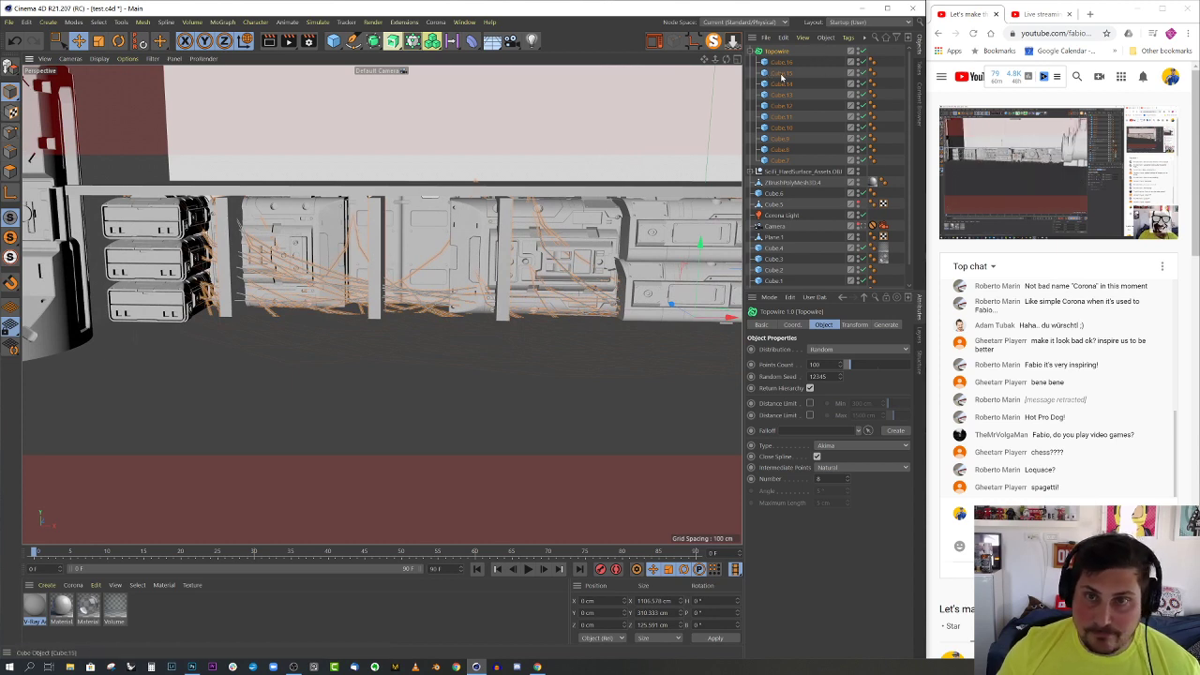
- Examine which divider beneath the shelf each cube in the Topowire hierarchy corresponds to
left_click(780, 73)
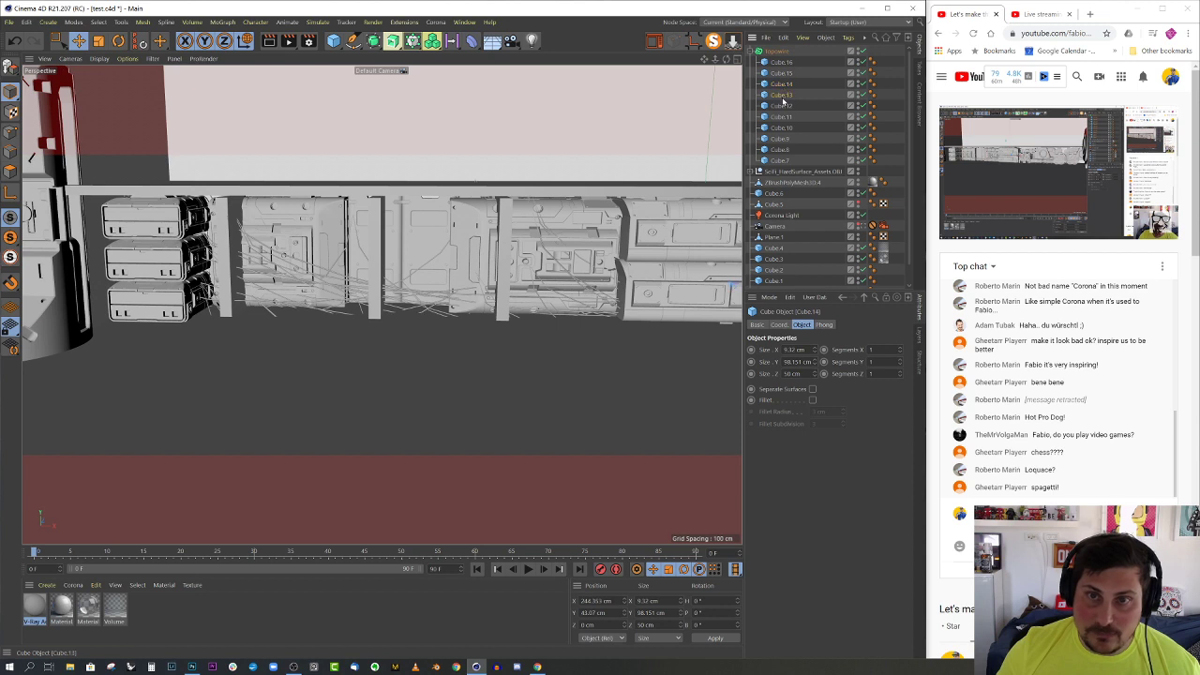
left_click(781, 63)
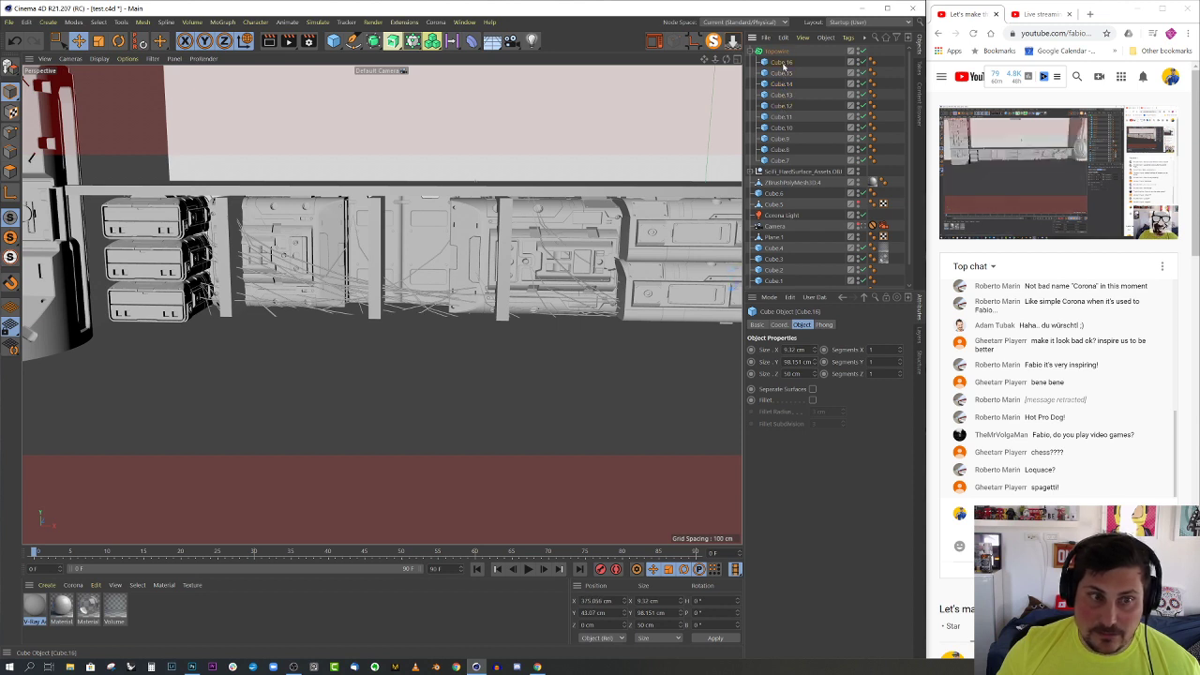
left_click_drag(378, 270, 373, 247, "alt")
right_click_drag(373, 247, 378, 246, "alt")
left_click(378, 246)
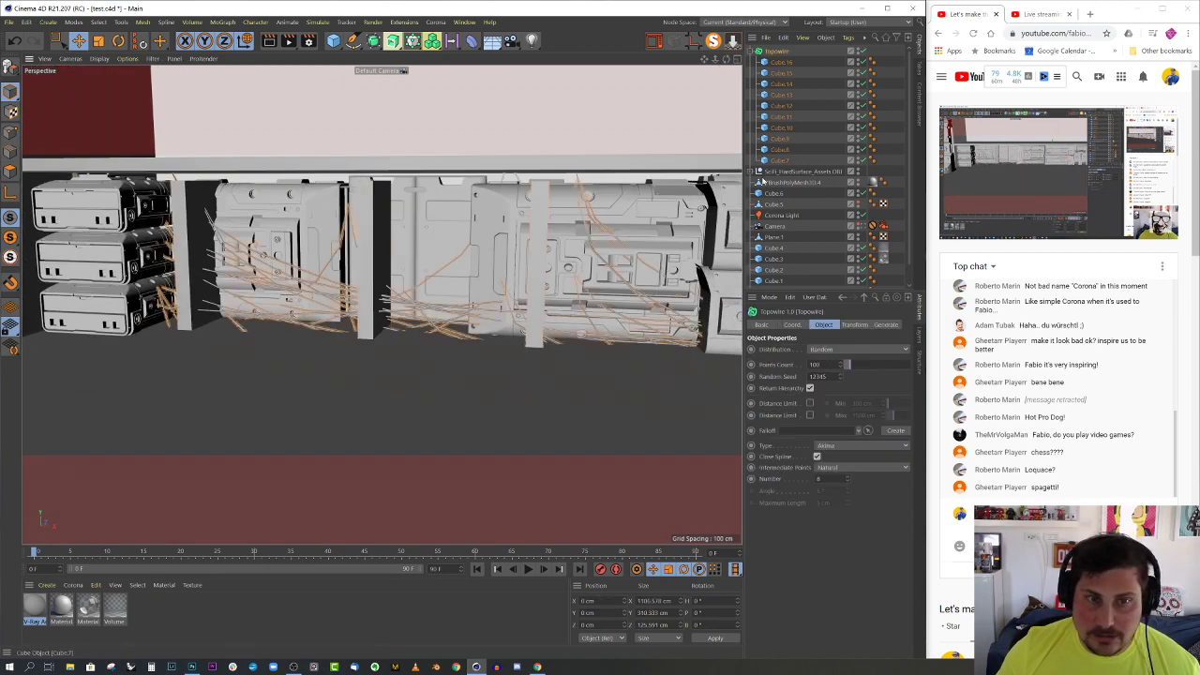
left_click(782, 84)
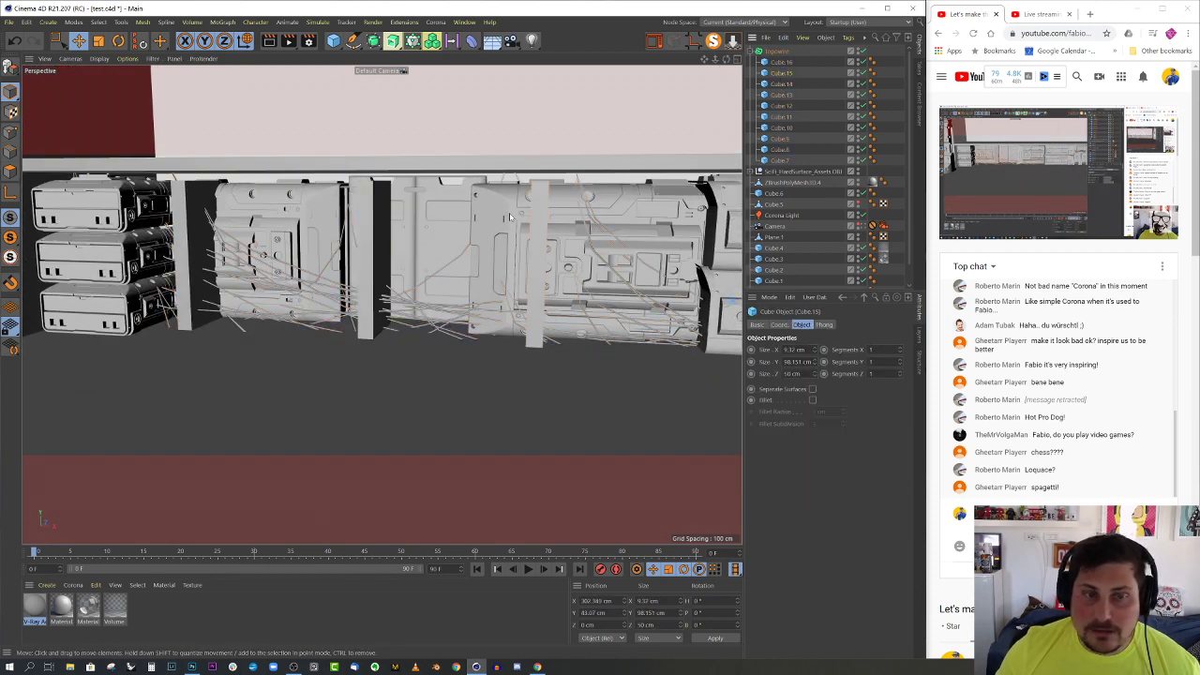
scroll(344, 272, "down", 3)
key("e")
scroll(342, 272, "down", 5)
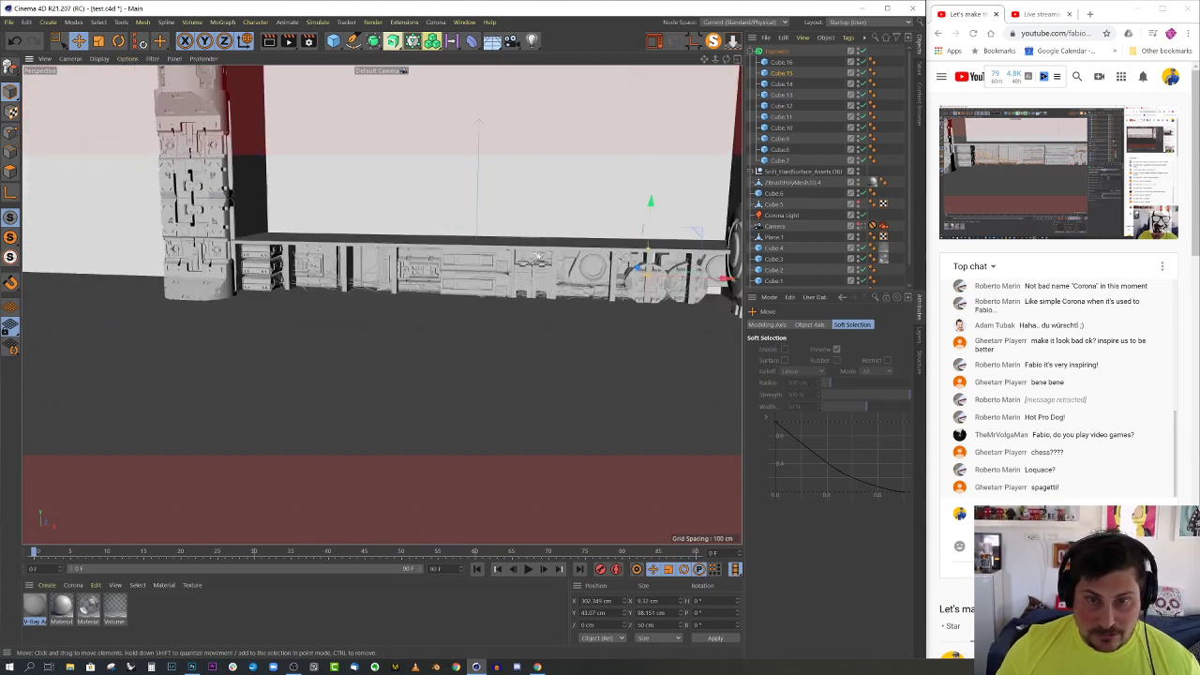
scroll(524, 234, "up", 1)
- Move Cube.9, the third divider from the stacked assets' end, along X to about -279.4 cm
left_click(779, 160)
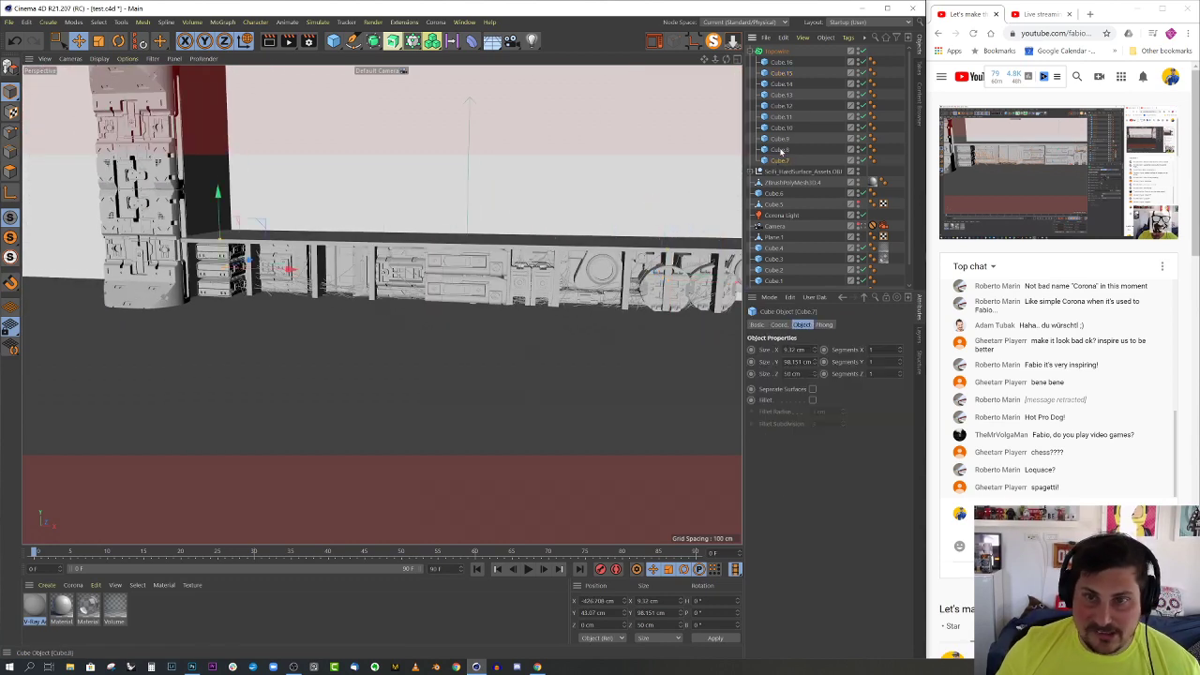
left_click(781, 150)
left_click(781, 138)
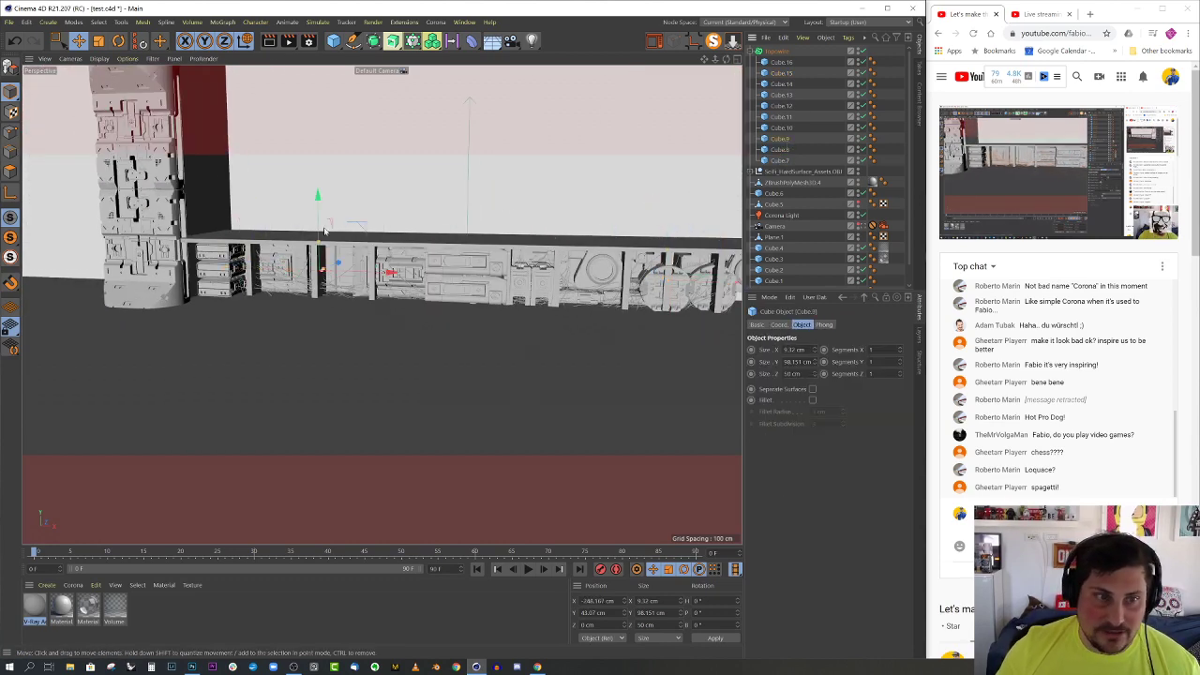
scroll(323, 231, "up", 6)
left_click_drag(319, 296, 311, 319, "alt")
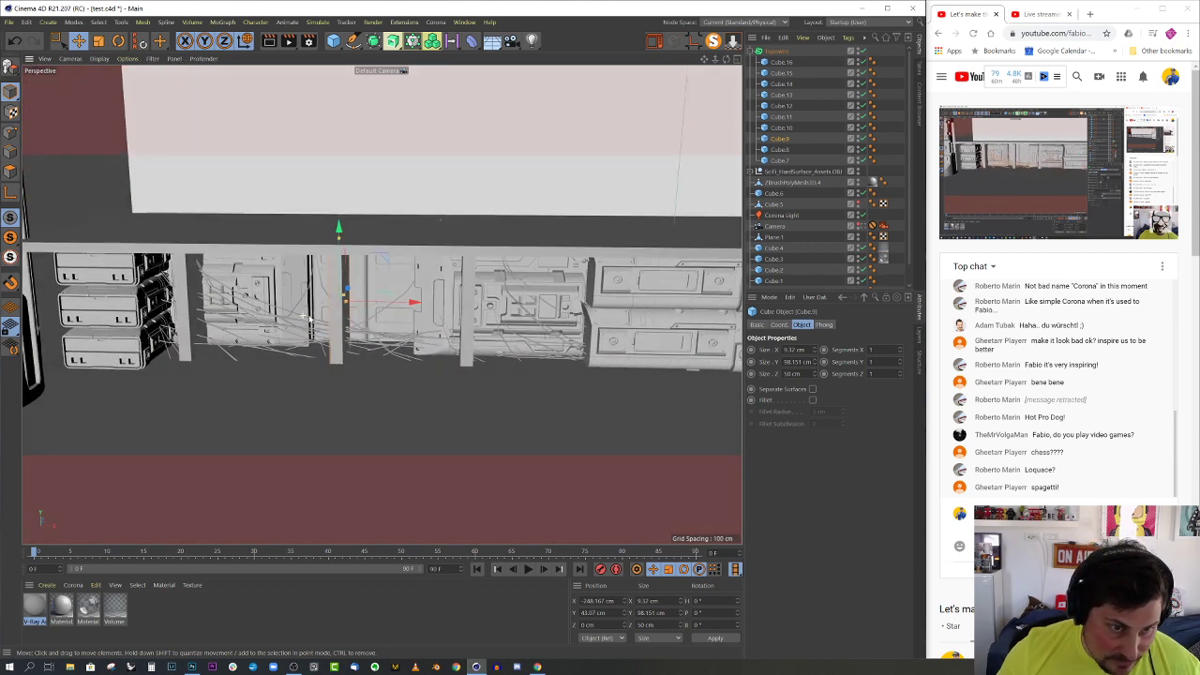
scroll(306, 317, "up", 4)
left_click_drag(406, 303, 328, 295)
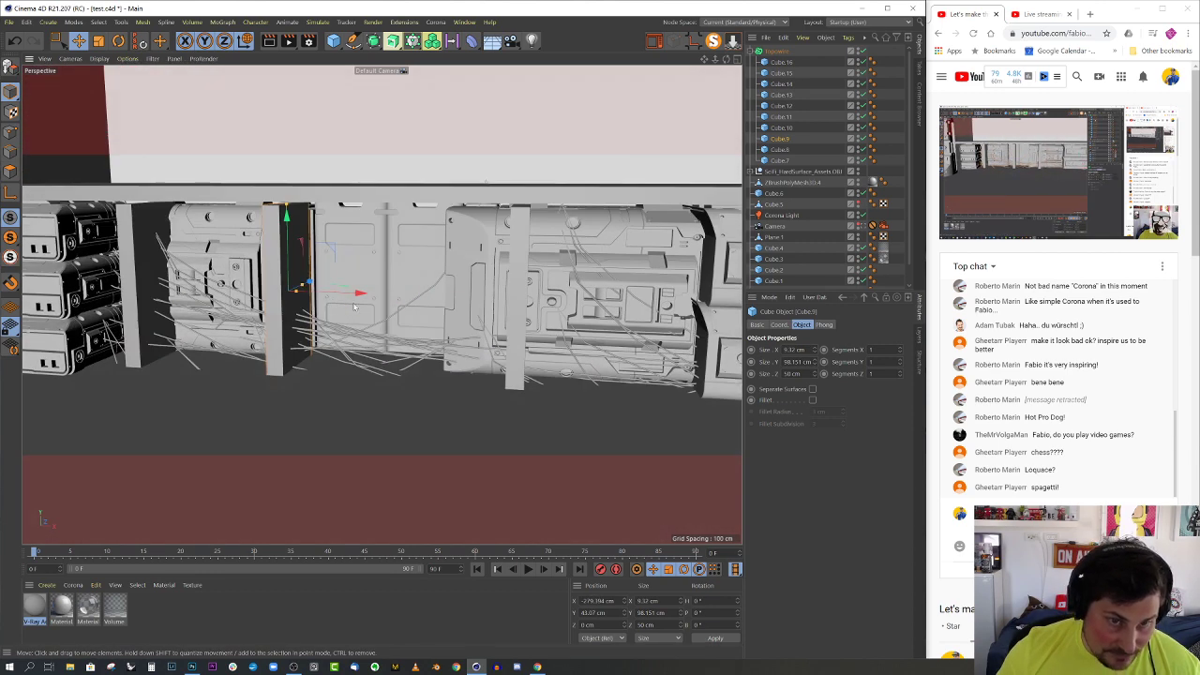
- Move the neighbouring divider Cube.10 along X to about -212.8 cm
left_click(777, 129)
scroll(567, 308, "down", 1)
left_click_drag(567, 298, 404, 299)
middle_click_drag(404, 299, 477, 294, "alt")
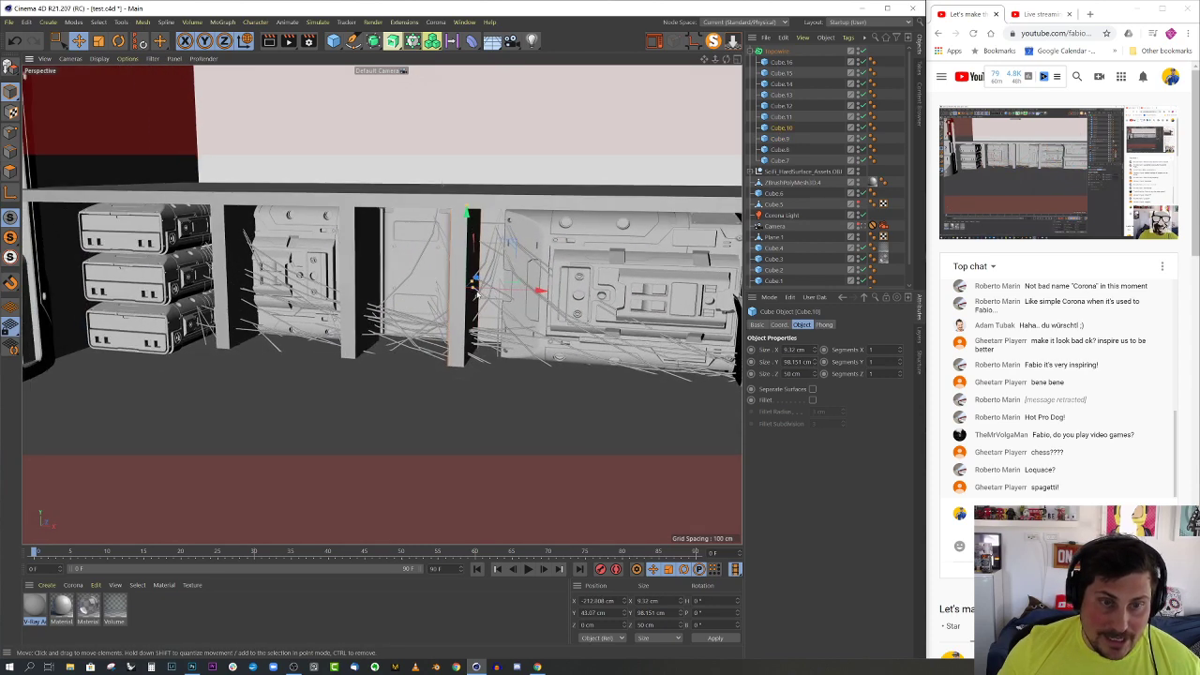
- Add a shallower divider copy about 24 cm deep under the Topowire and place it at about X -313.1, Z 16.1 cm
left_click_drag(477, 294, 368, 260, "alt")
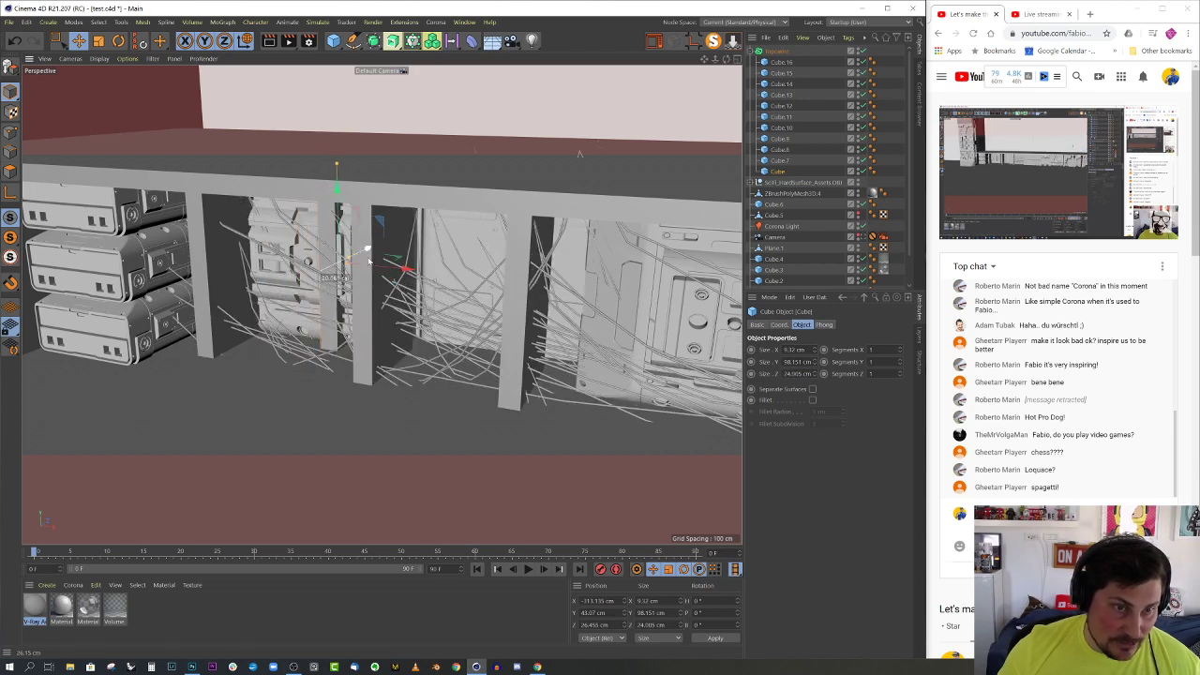
left_click(219, 280)
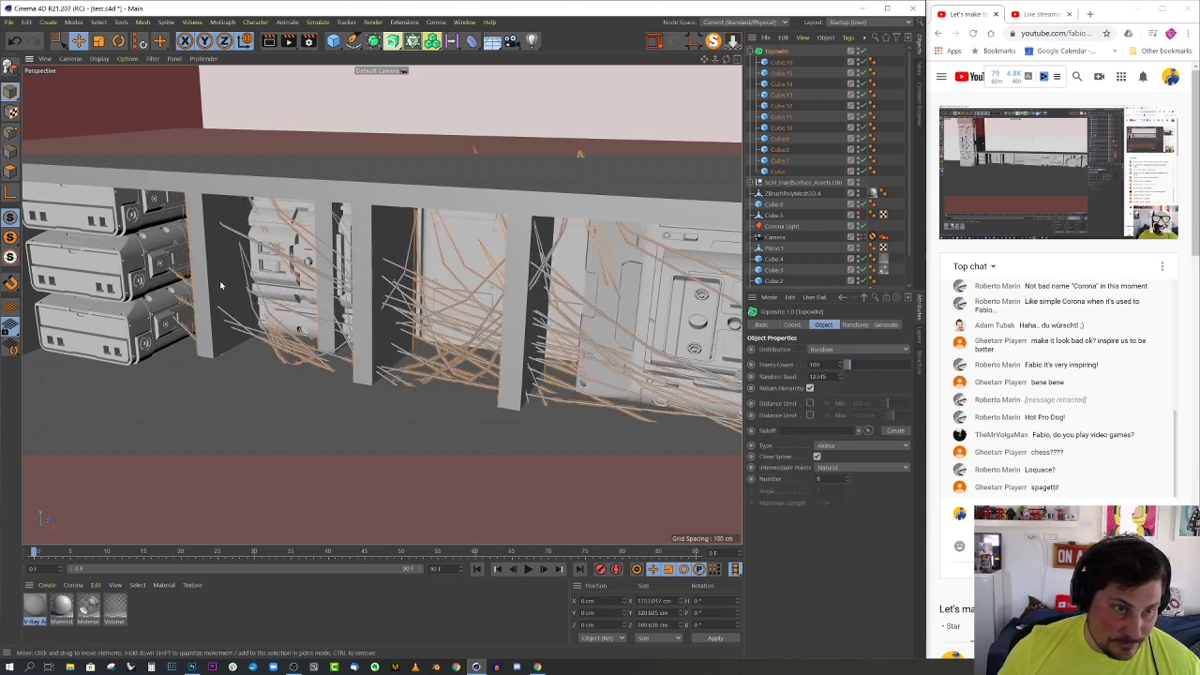
left_click(777, 172)
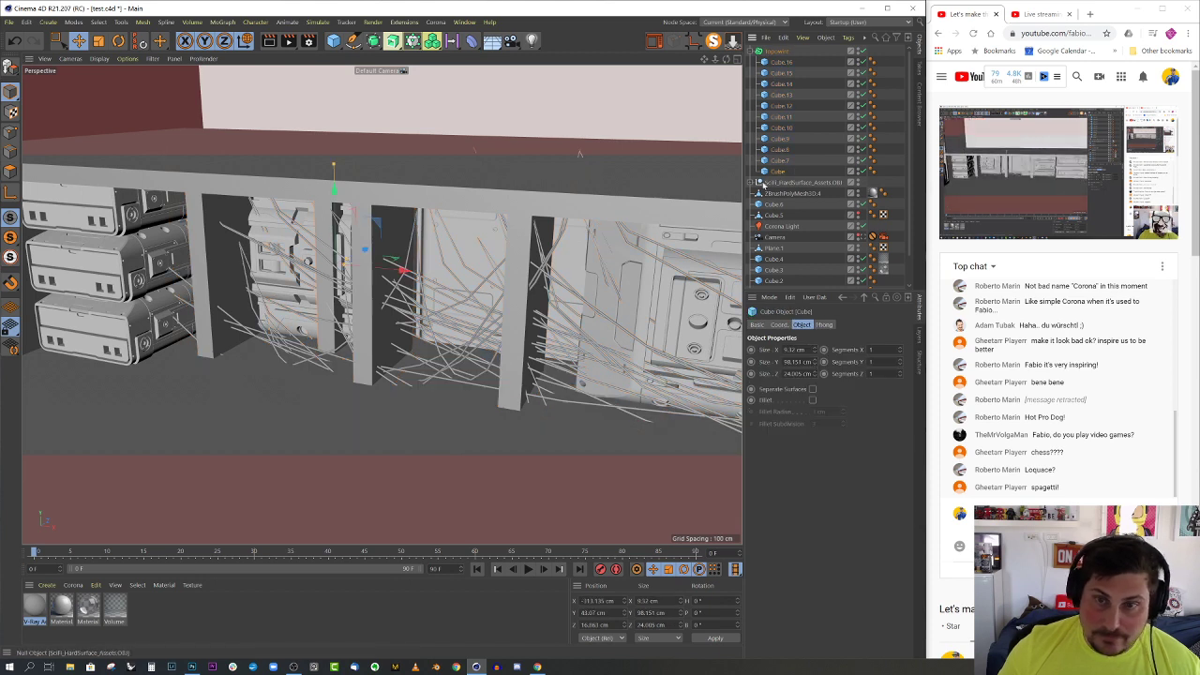
- Shift divider Cube.7 about 7 cm along Z, then make Cube.8 about 26.5 cm deep and place it at about X -390.7, Z -5 cm
left_click(187, 237)
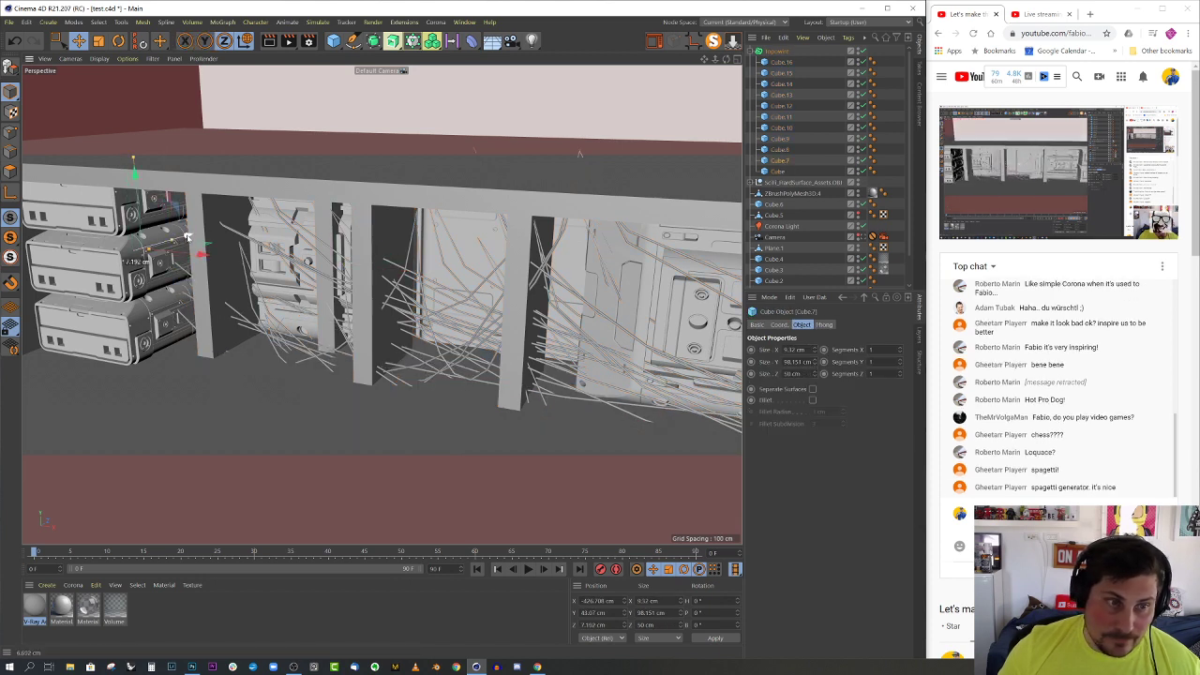
left_click_drag(188, 238, 233, 247)
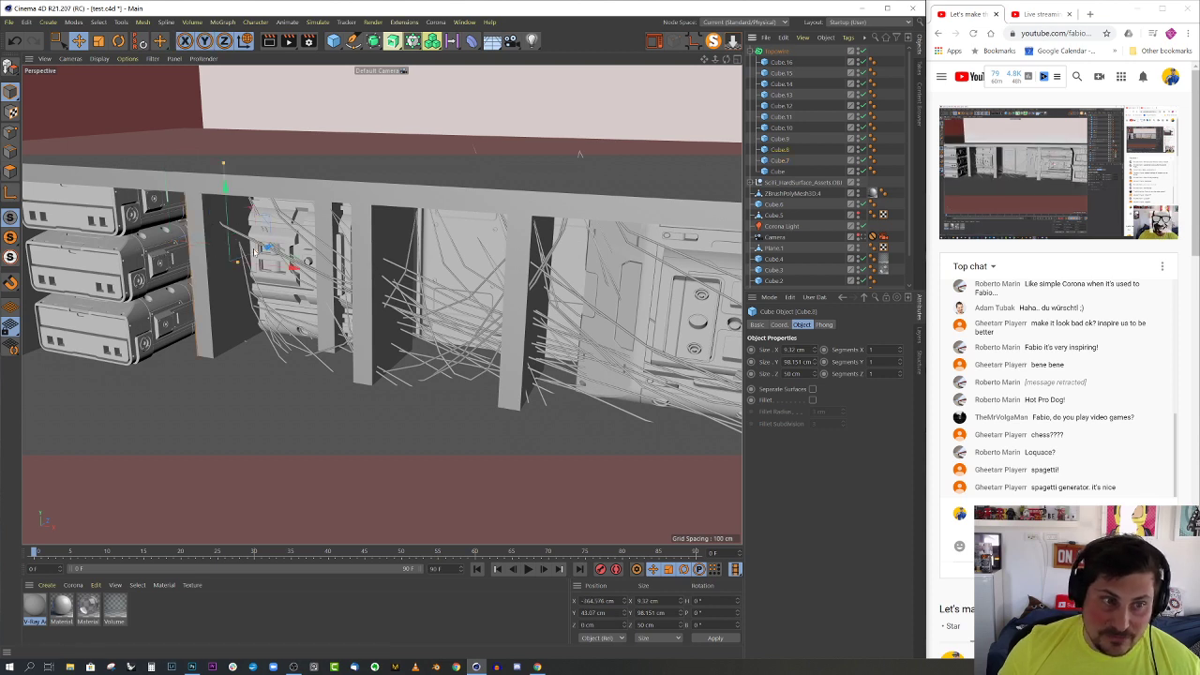
left_click(247, 255)
mouse_move(250, 255)
left_mouse_down()
mouse_move(260, 274)
mouse_move(263, 253)
mouse_move(259, 266)
mouse_move(237, 265)
left_mouse_up()
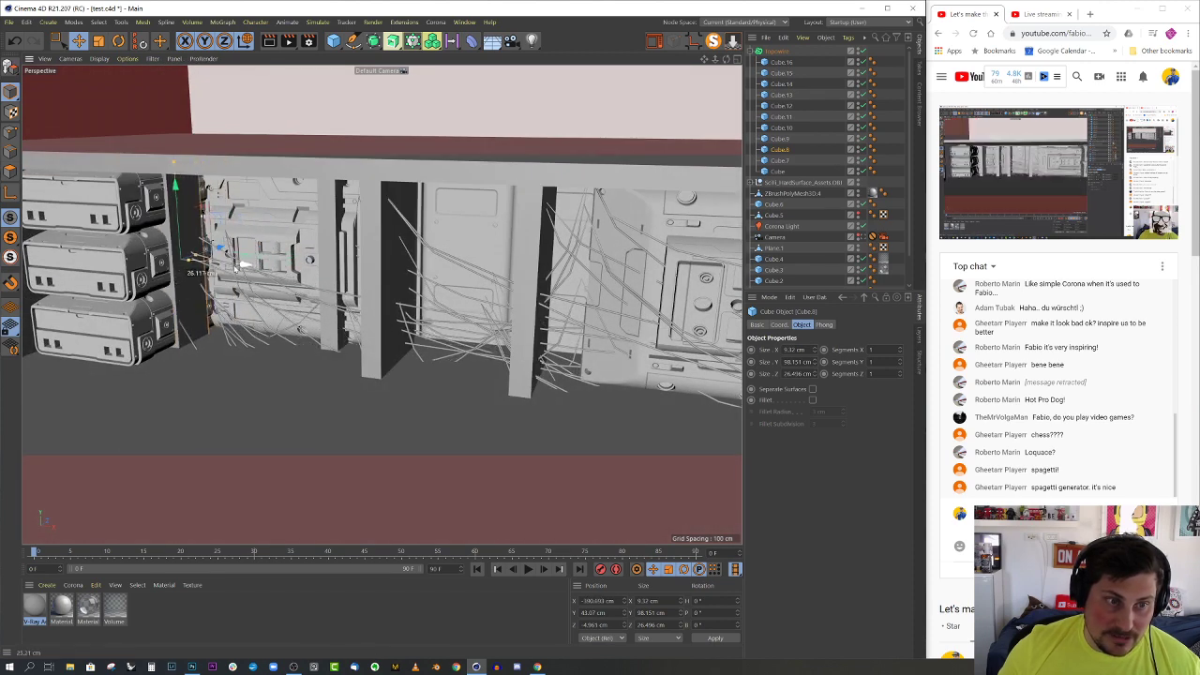
right_click_drag(249, 269, 184, 306, "alt")
left_click_drag(187, 306, 599, 296, "alt")
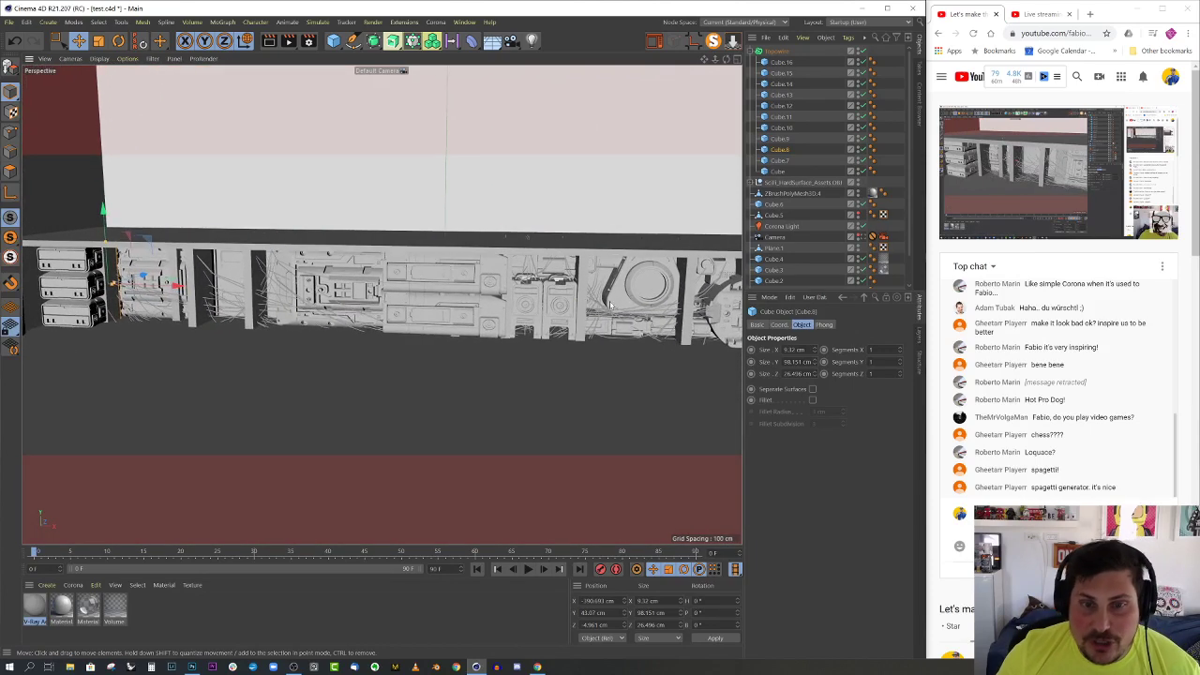
- Turn off Return Hierarchy for the Topowire cables
left_click(776, 51)
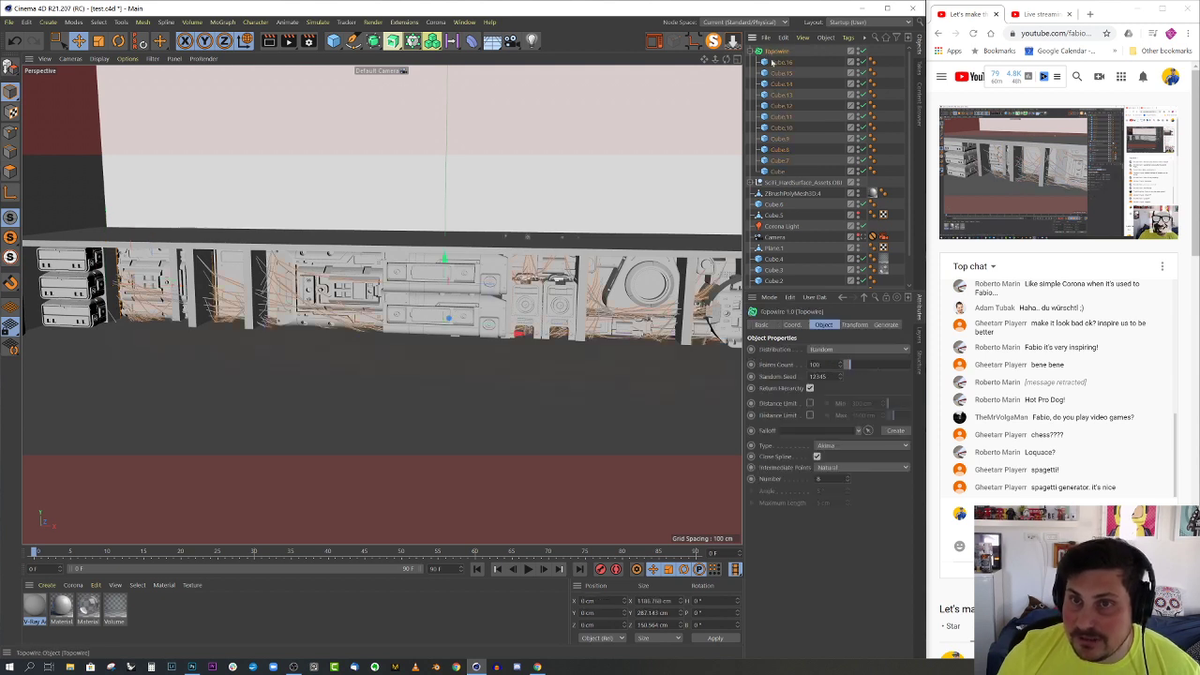
left_click(808, 389)
left_click_drag(390, 269, 571, 309, "alt")
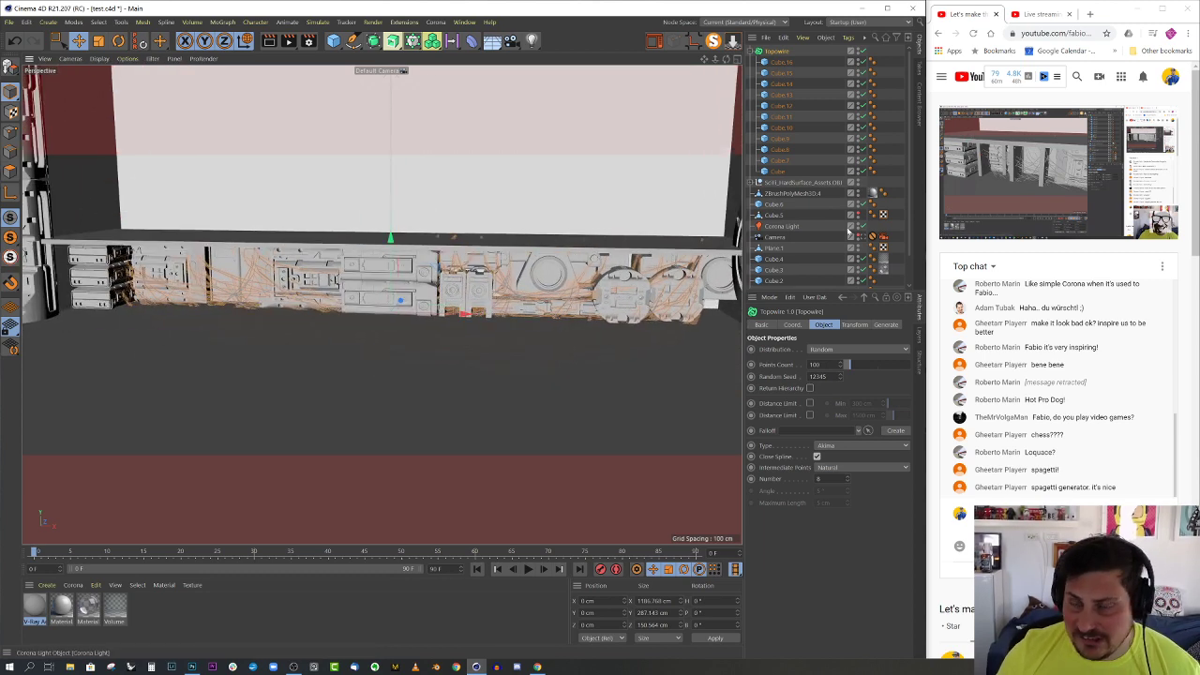
- Test-render the view through the scene camera in the Corona frame buffer, then stop the render and close the buffer
scroll(847, 224, "down", 2)
left_click(870, 205)
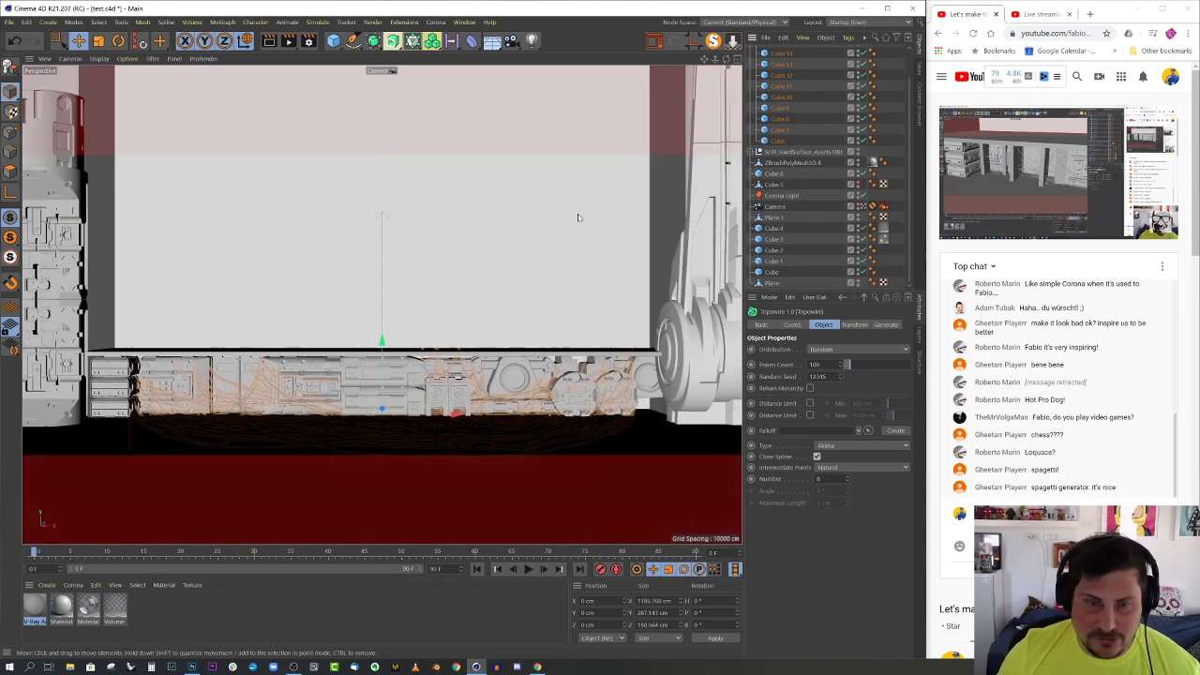
left_click(654, 42)
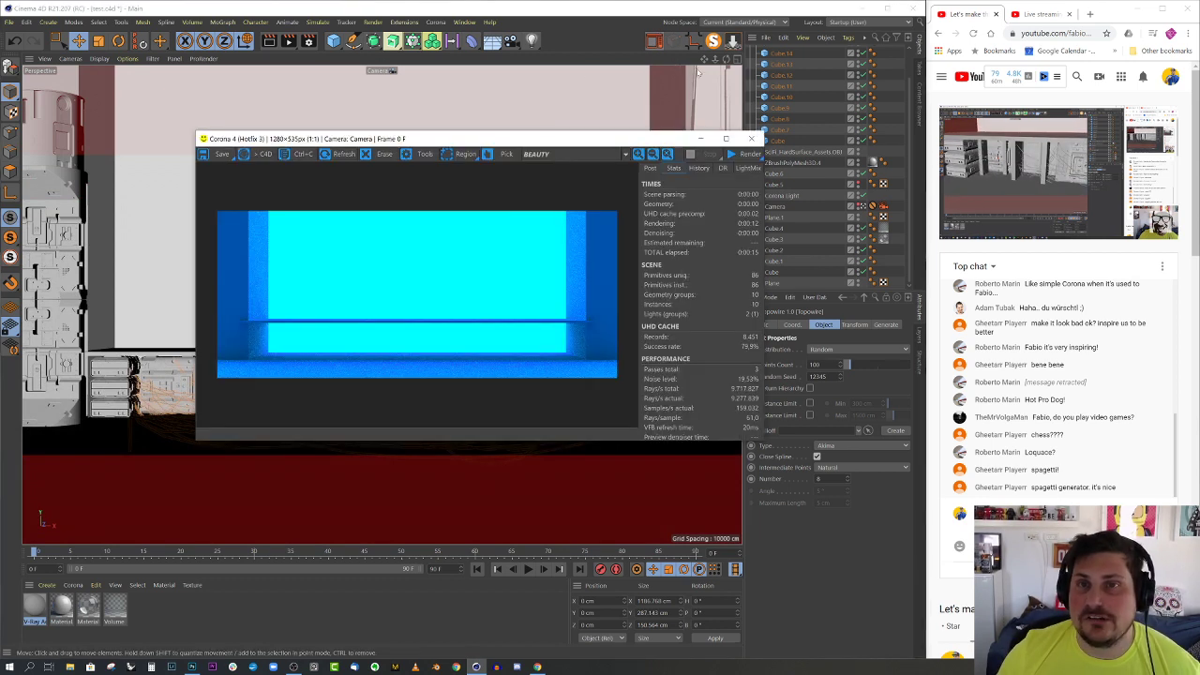
left_click(730, 154)
left_click_drag(667, 142, 641, 129)
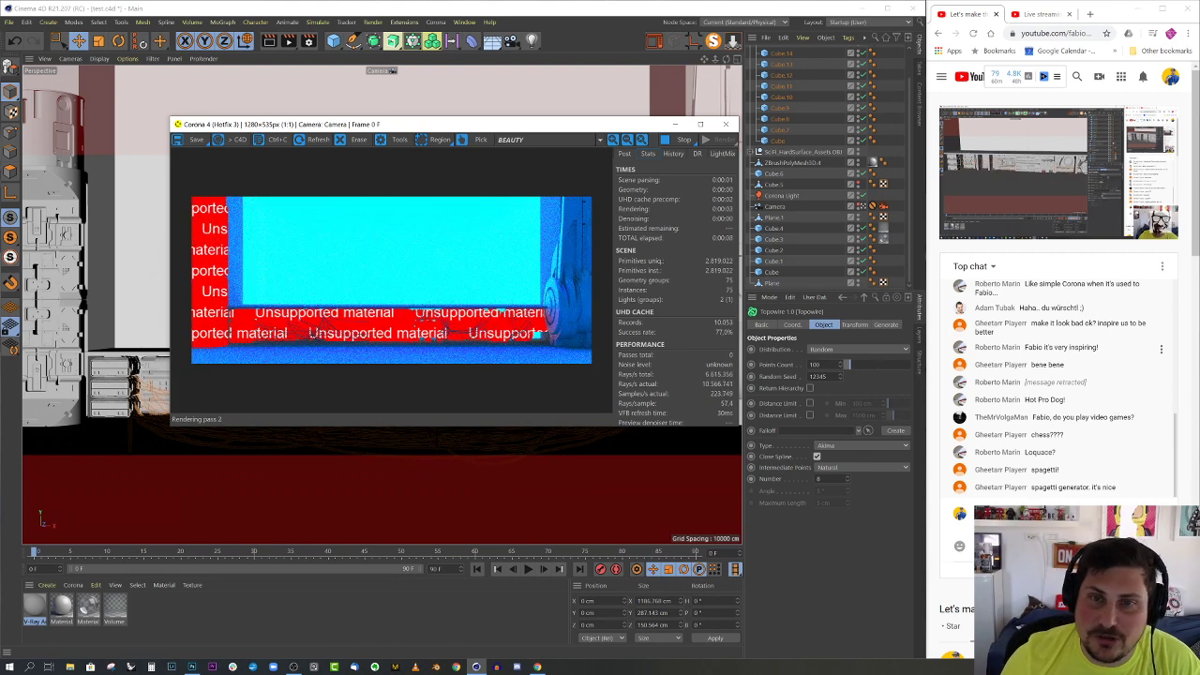
left_click(673, 140)
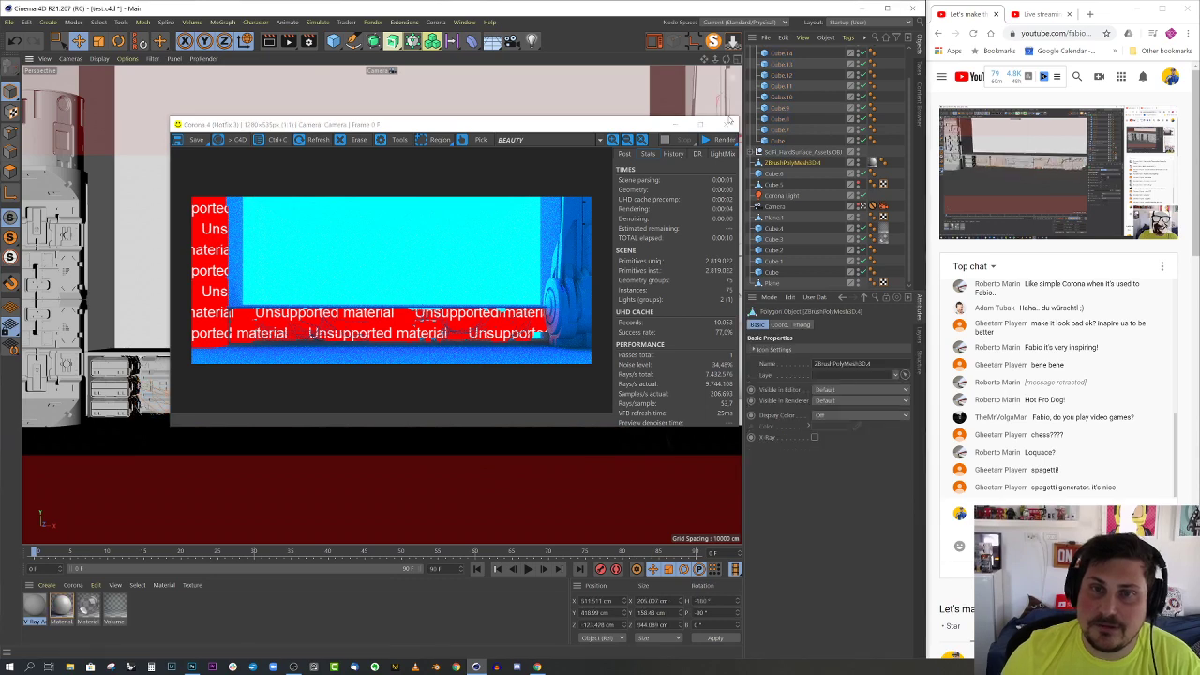
left_click(725, 123)
- Replace the V-Ray material with Corona Material.1, test-render the camera view again, and return to the default camera
left_click(63, 606)
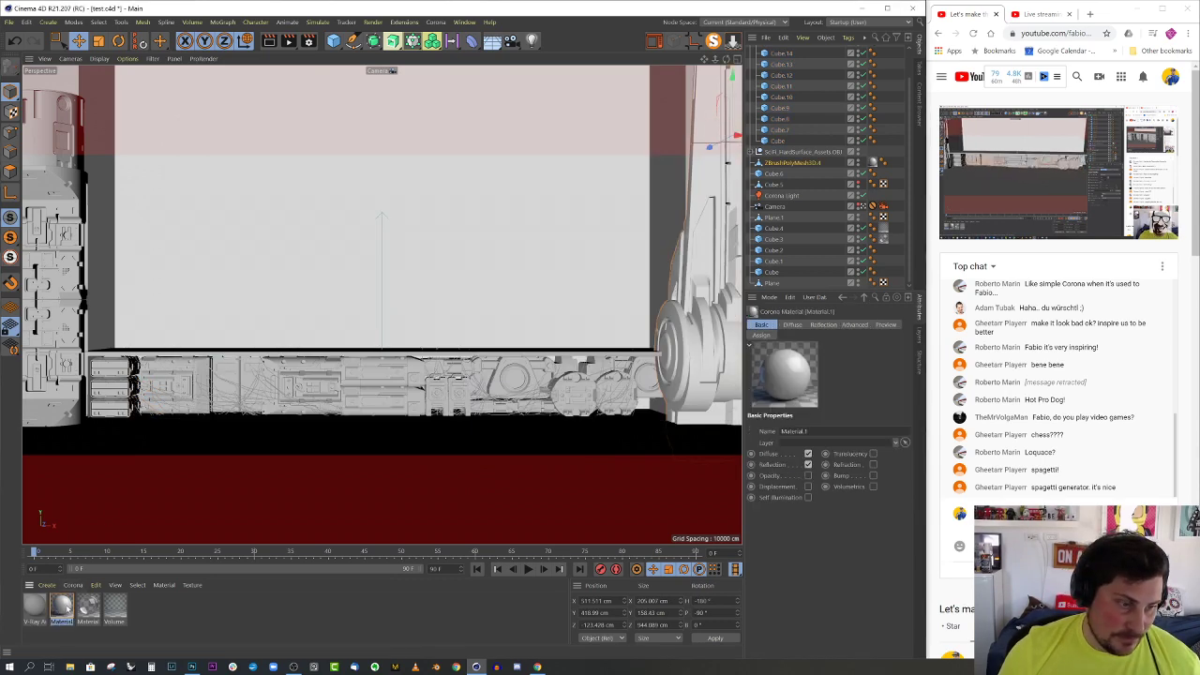
left_click_drag(70, 610, 35, 607, "alt")
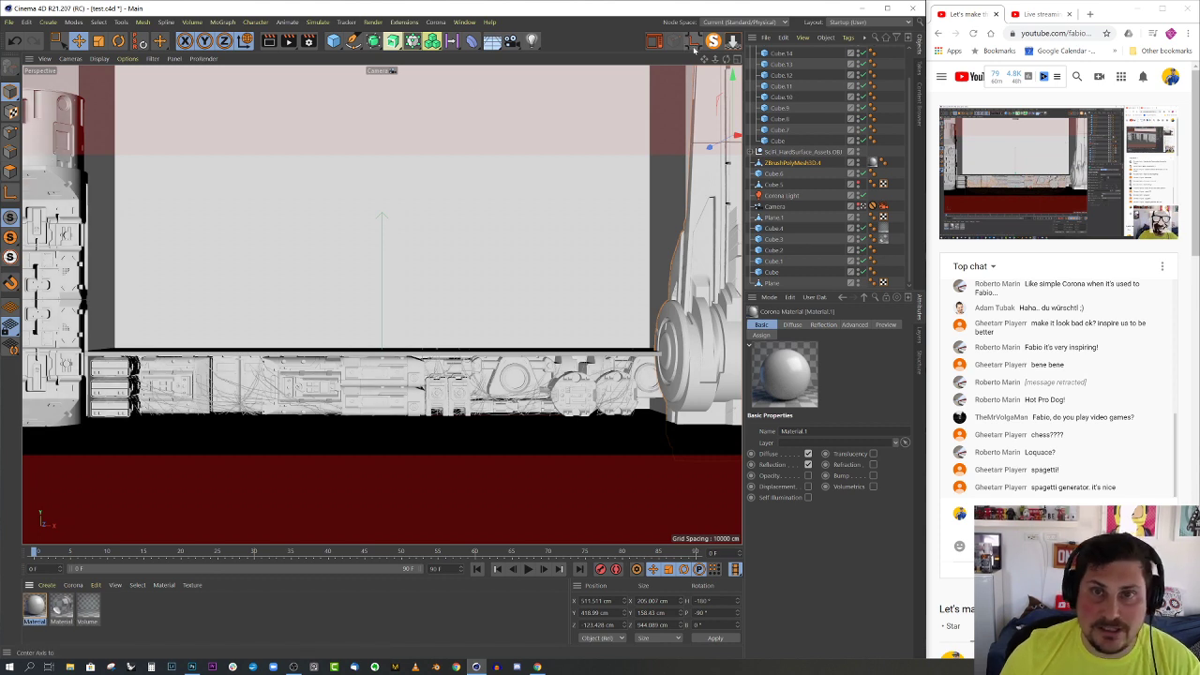
left_click(655, 41)
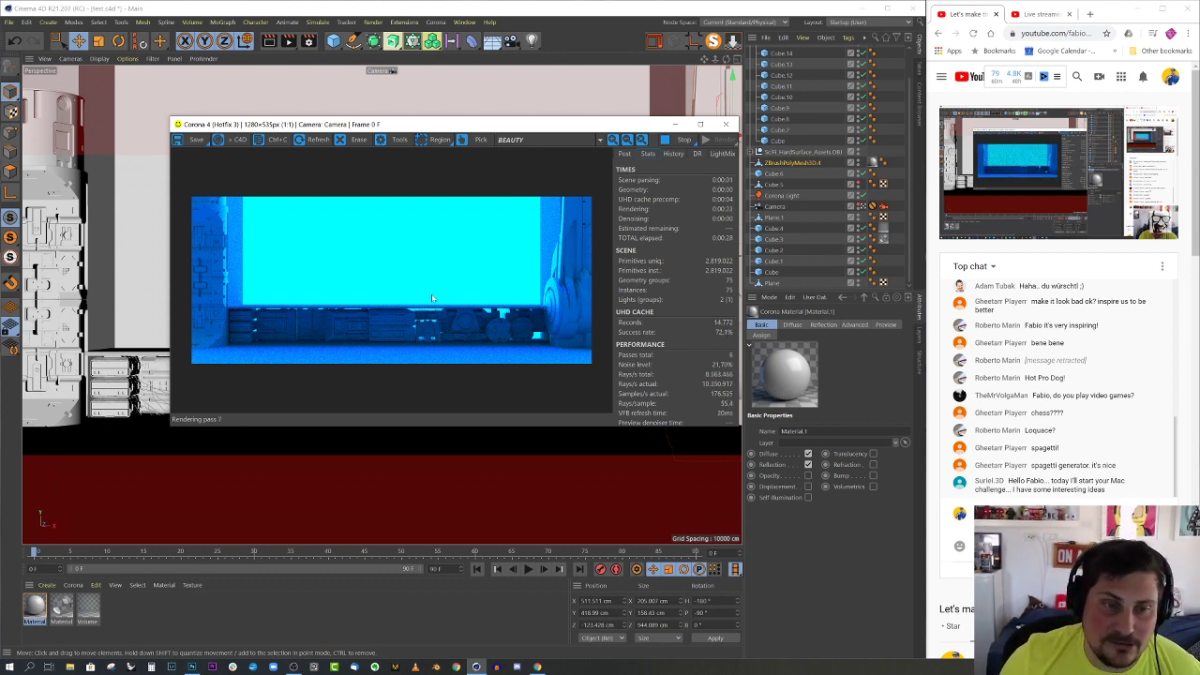
left_click(682, 141)
left_click(725, 124)
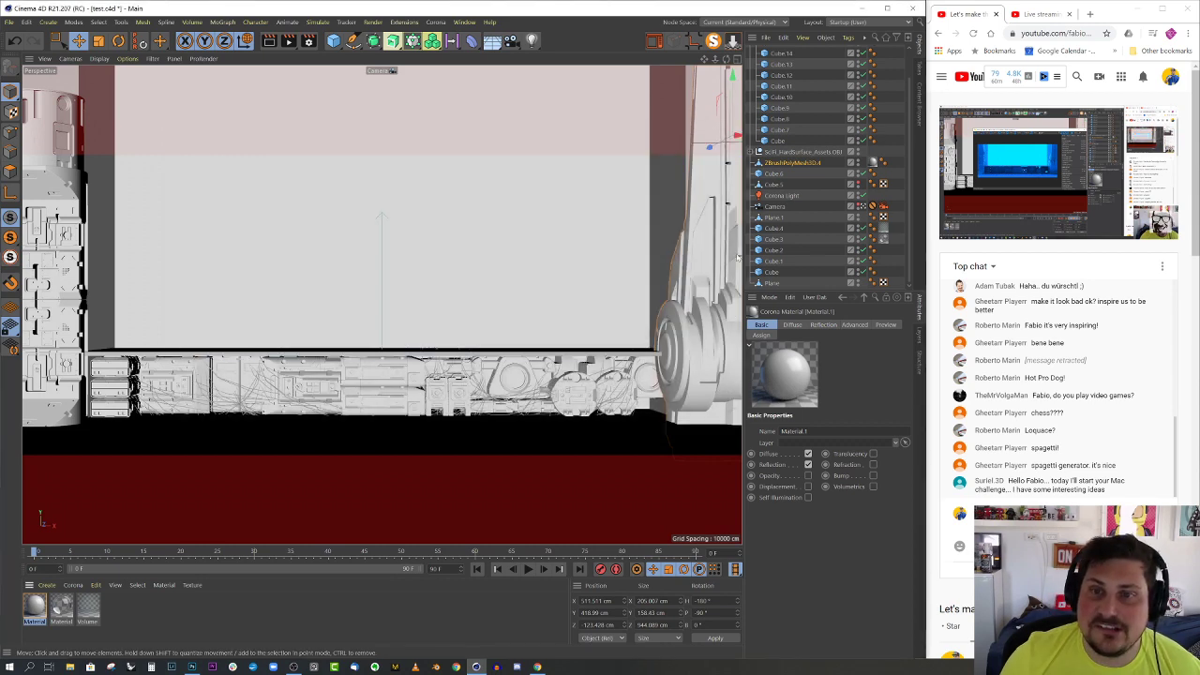
left_click(870, 206)
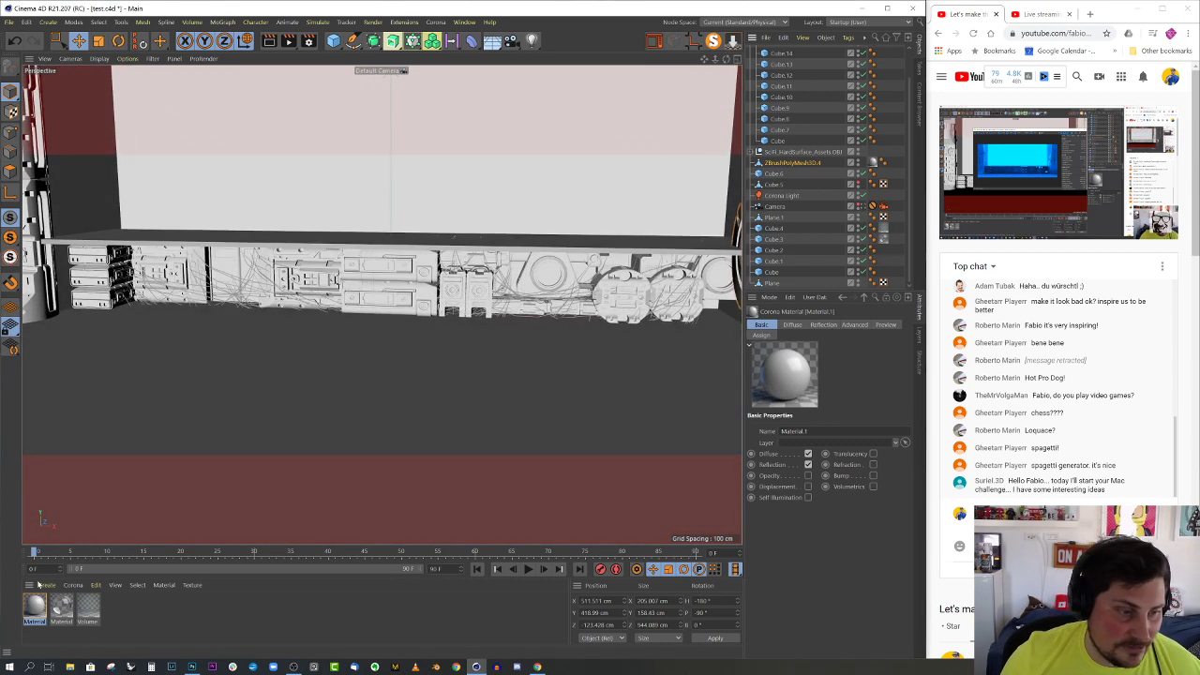
- Create a new Corona material and darken its diffuse color to about 39% brightness
left_click(86, 584)
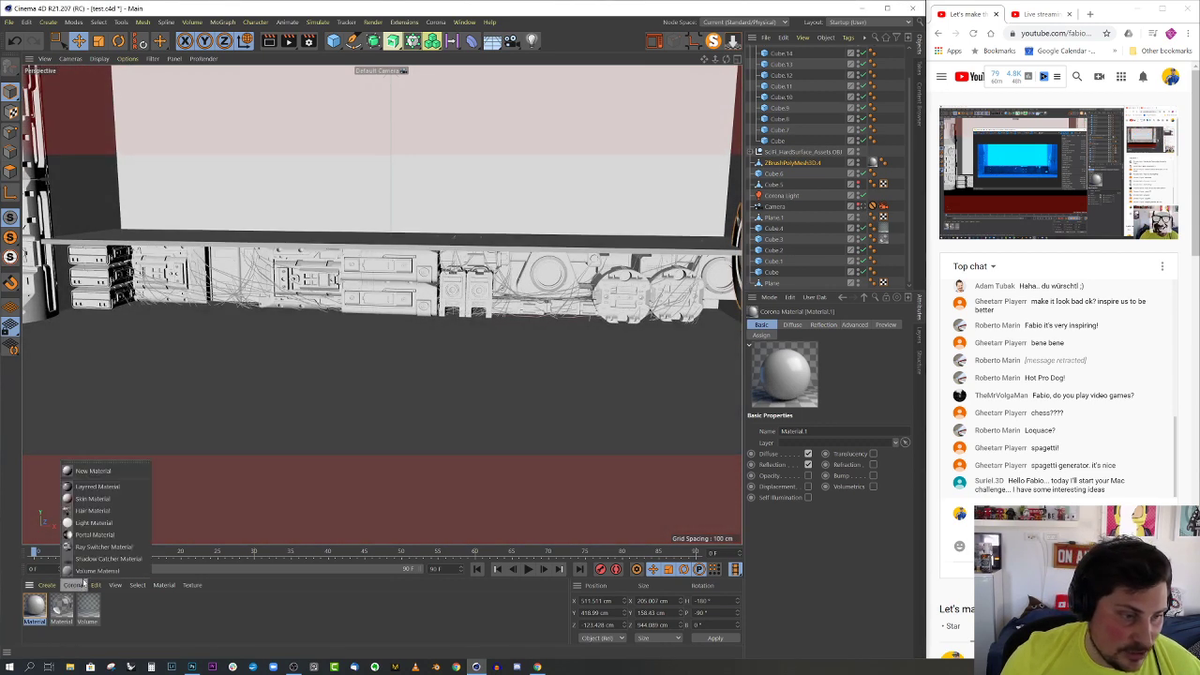
left_click(89, 472)
double_click(43, 606)
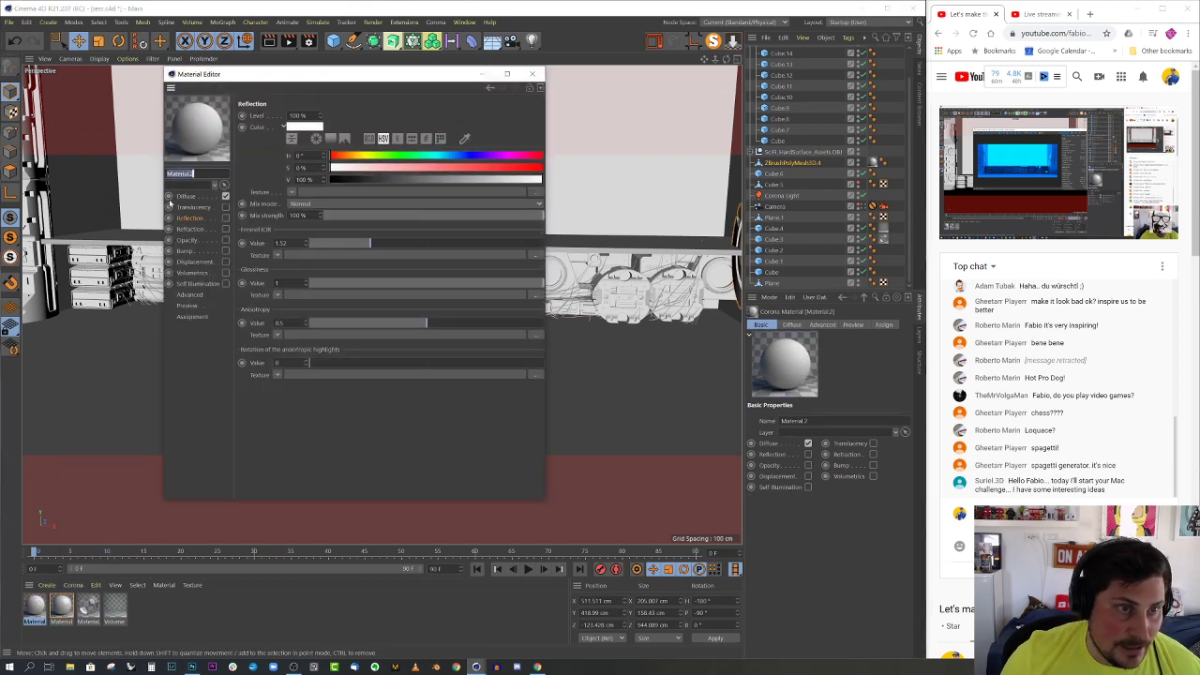
left_click(186, 197)
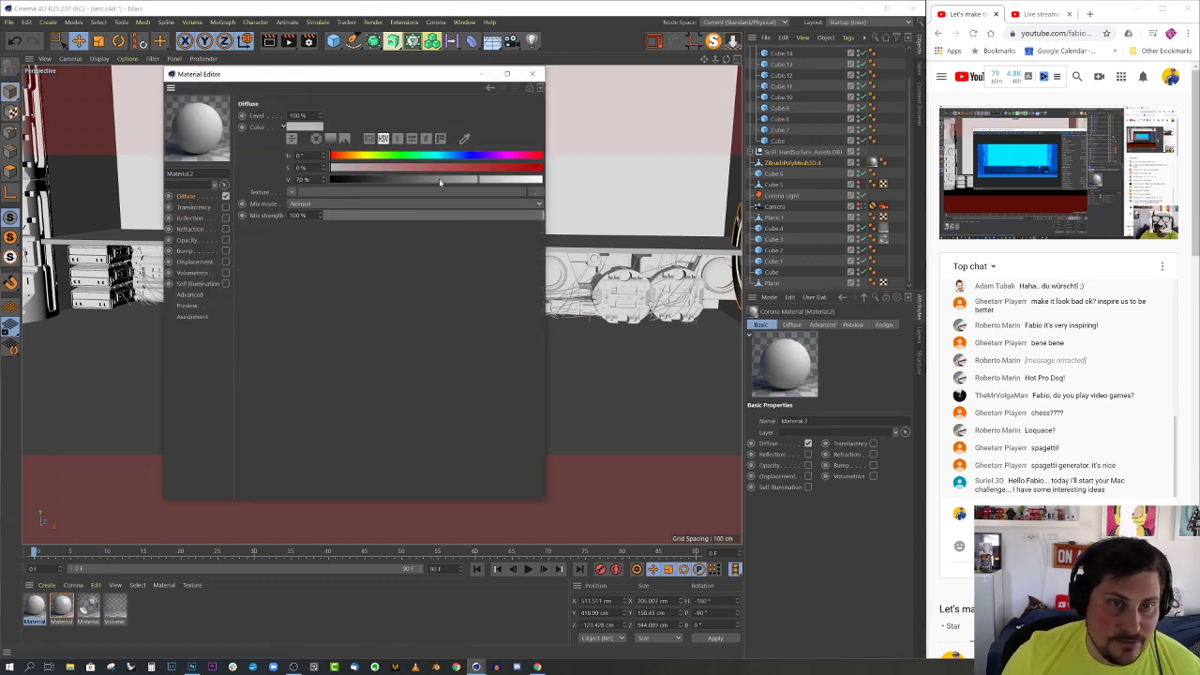
left_click_drag(440, 181, 427, 179)
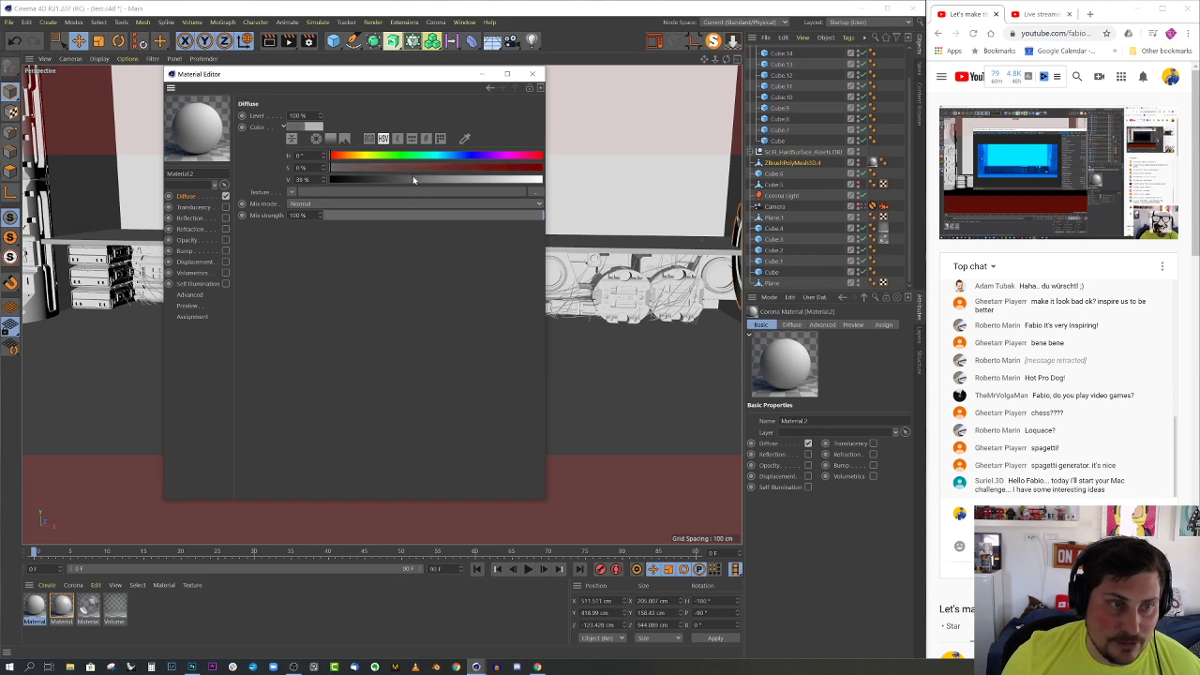
- Enable reflection on the new material with a glossiness of 0.65
left_click(225, 219)
left_click(470, 284)
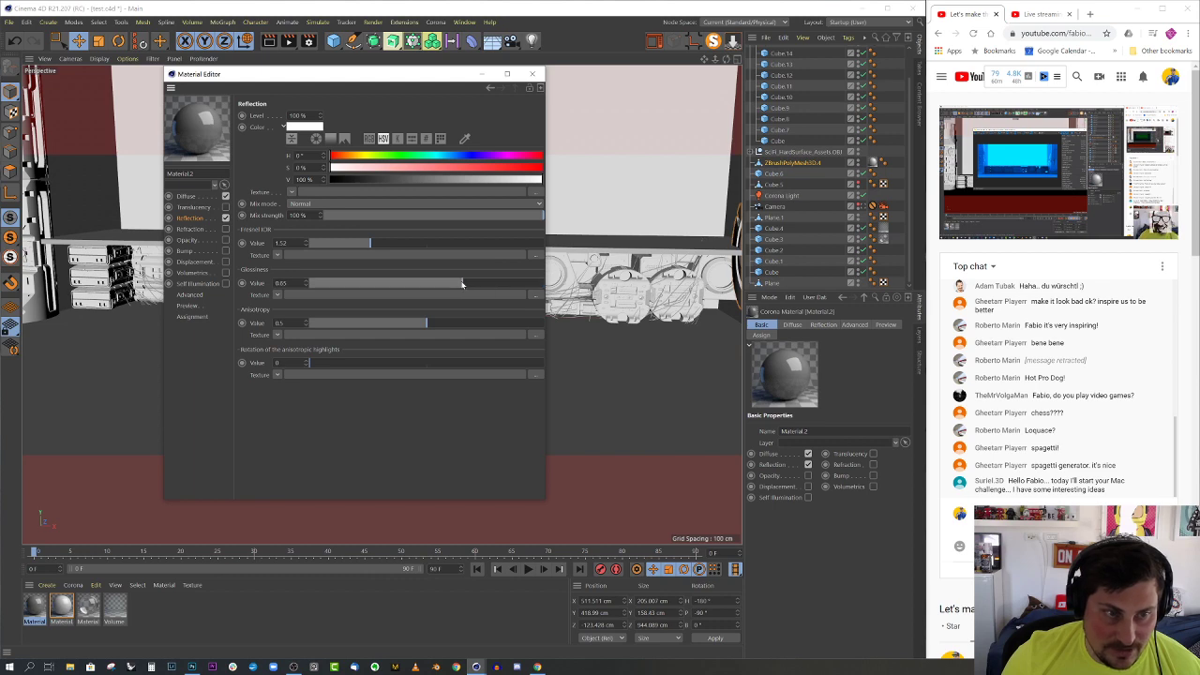
left_click(533, 73)
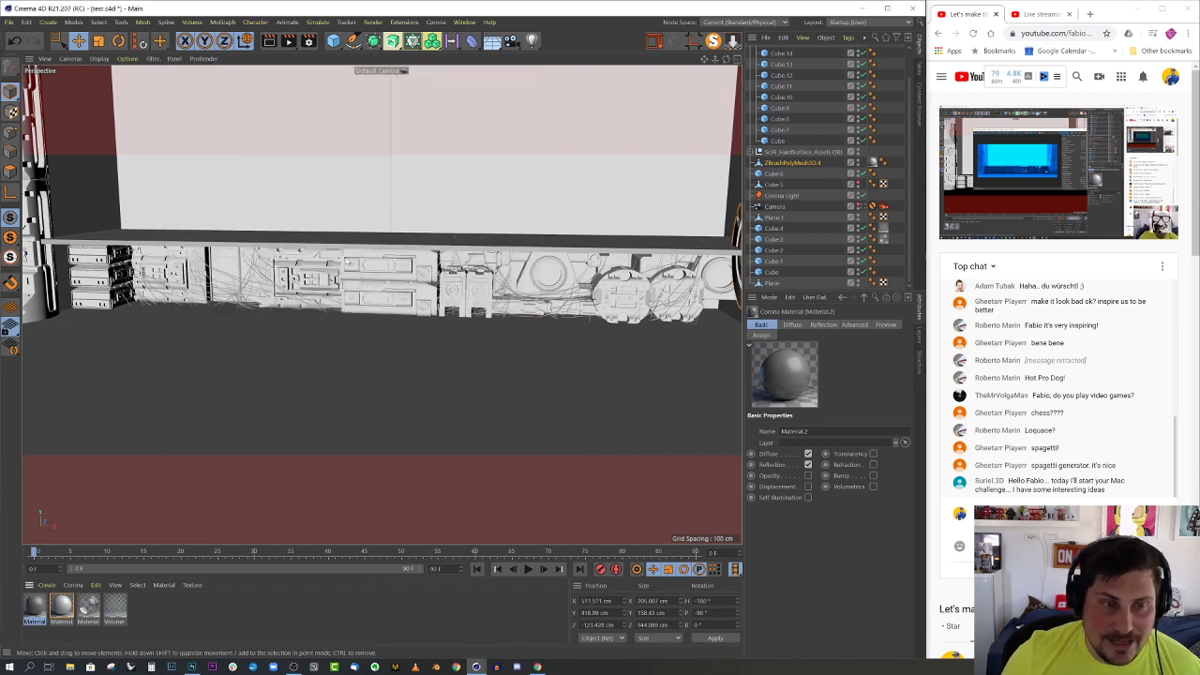
- Examine which room parts the hard-surface assets null, Cube.6, Cube.4 and Cube.3 correspond to in the scene
left_click_drag(363, 263, 383, 296, "alt")
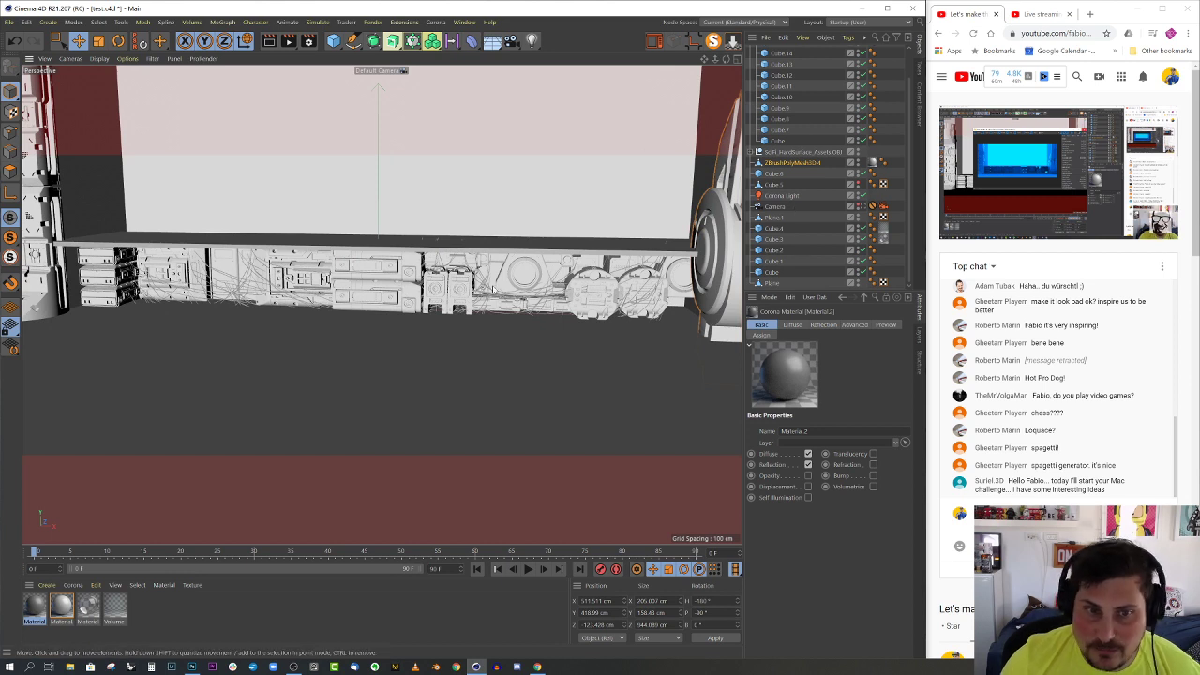
scroll(781, 108, "up", 2)
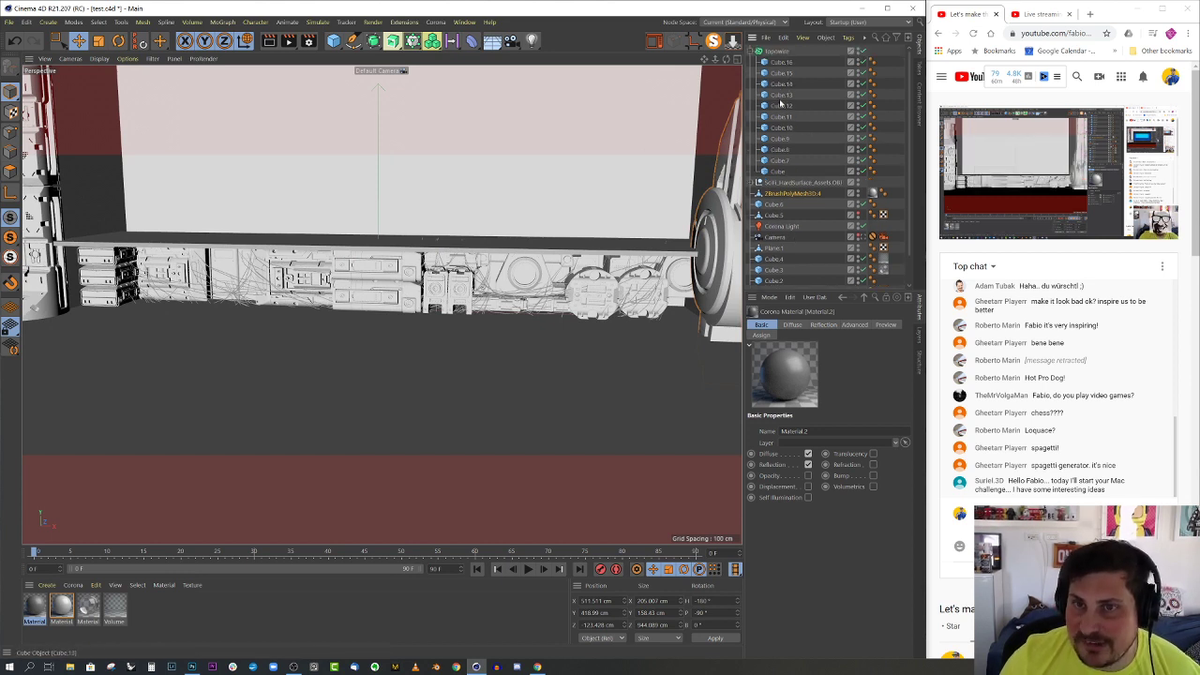
left_click(757, 182)
scroll(796, 175, "down", 2)
scroll(796, 174, "up", 2)
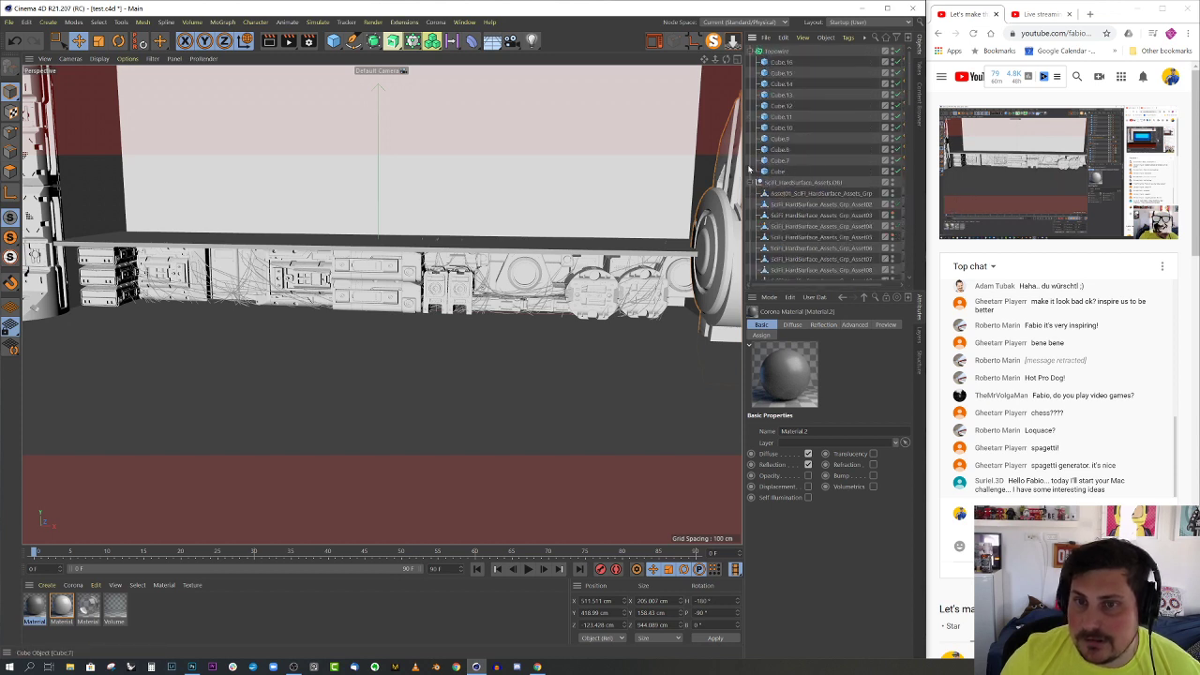
left_click(750, 182)
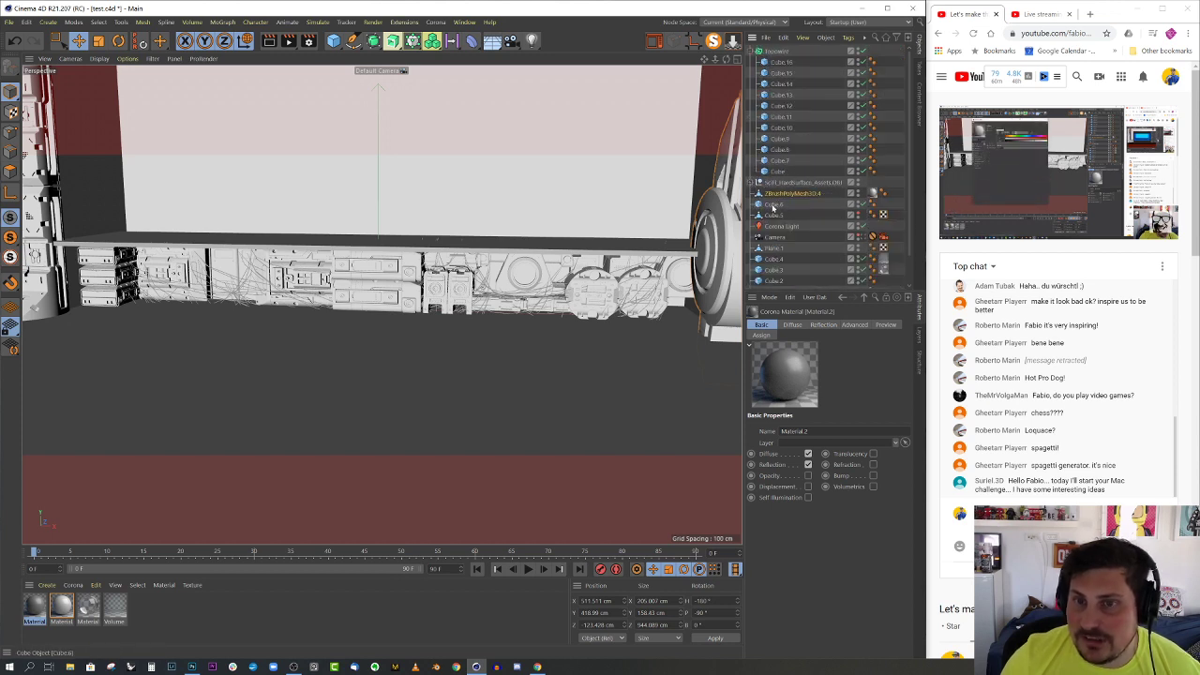
left_click(774, 203)
scroll(449, 262, "down", 3)
scroll(450, 283, "up", 2)
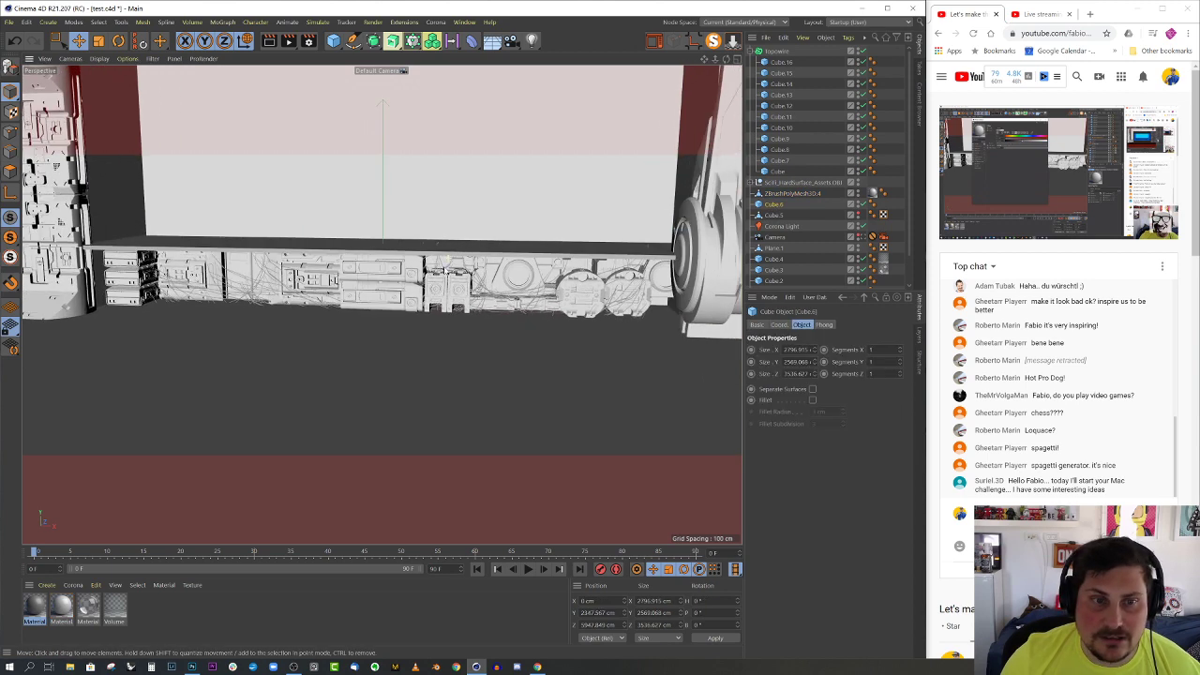
scroll(421, 353, "down", 4)
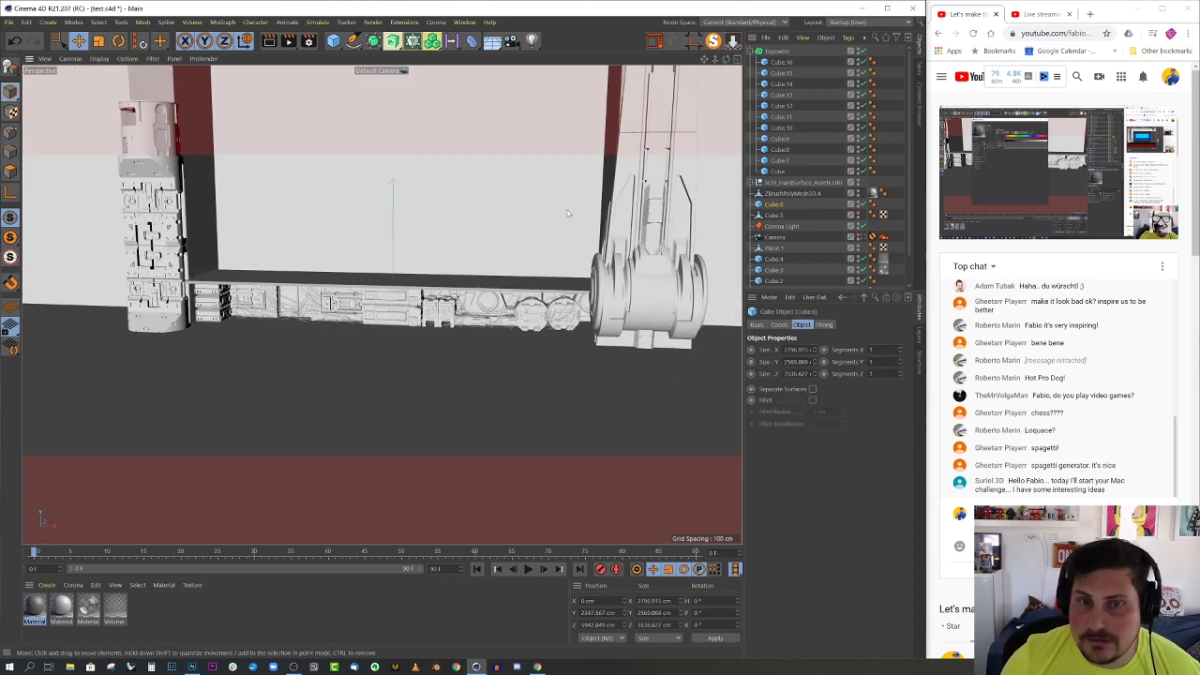
left_click_drag(563, 244, 548, 293, "alt")
left_click(525, 281)
left_click(667, 289, "shift")
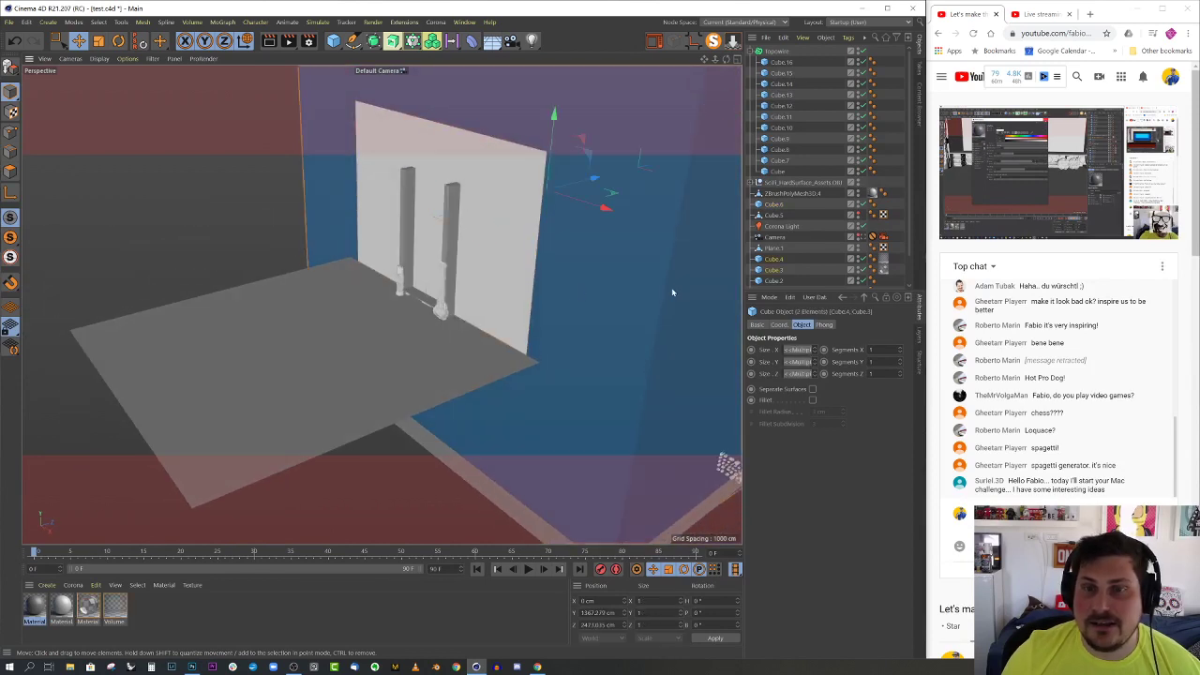
- Move Cube.2 above Cube.6 in the object hierarchy and group everything from Topowire through Cube.5 into a null
left_click(773, 281)
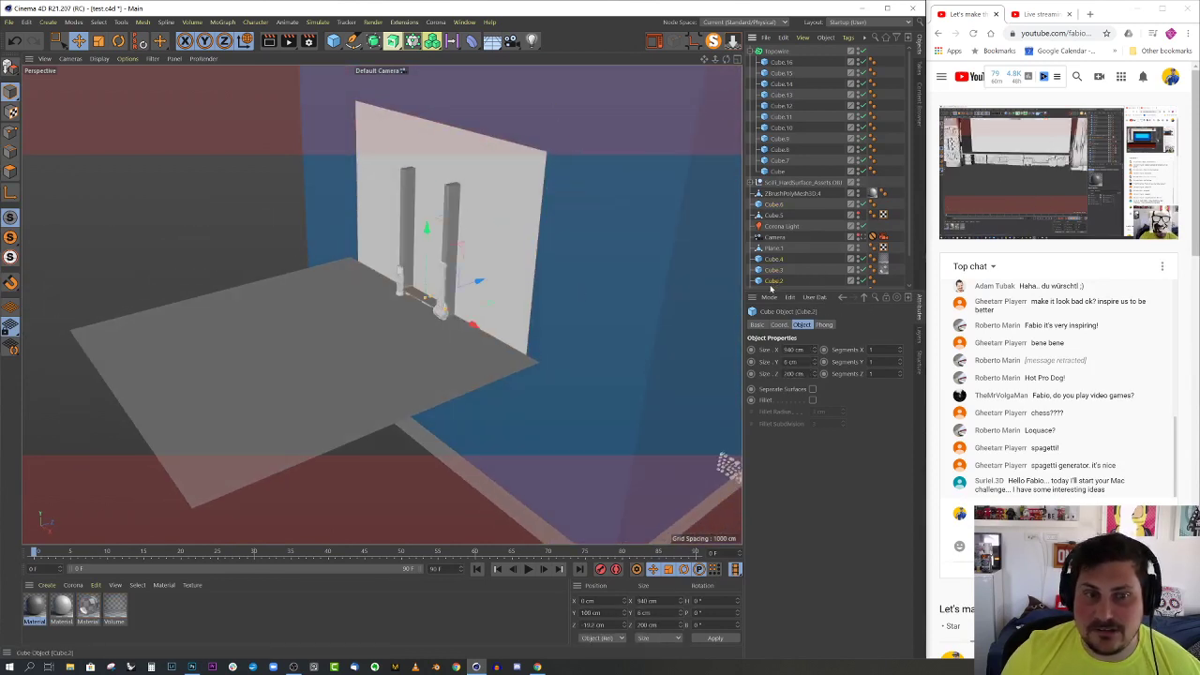
left_click_drag(774, 286, 768, 198)
left_click(783, 226)
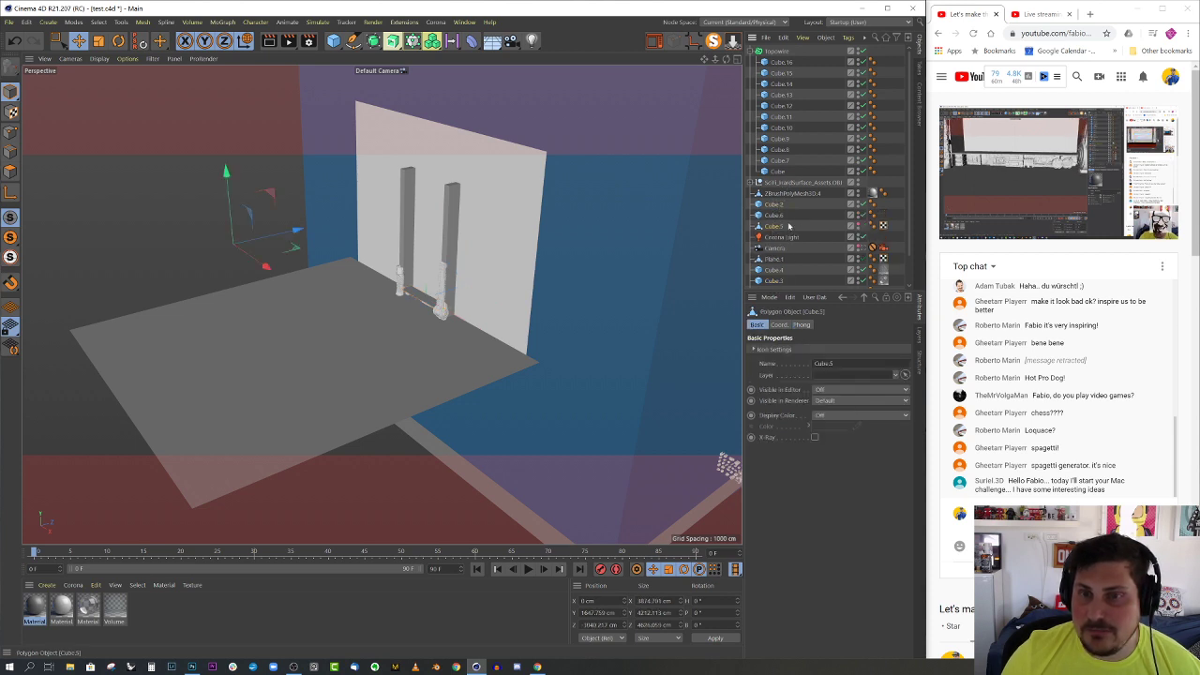
left_click(769, 52)
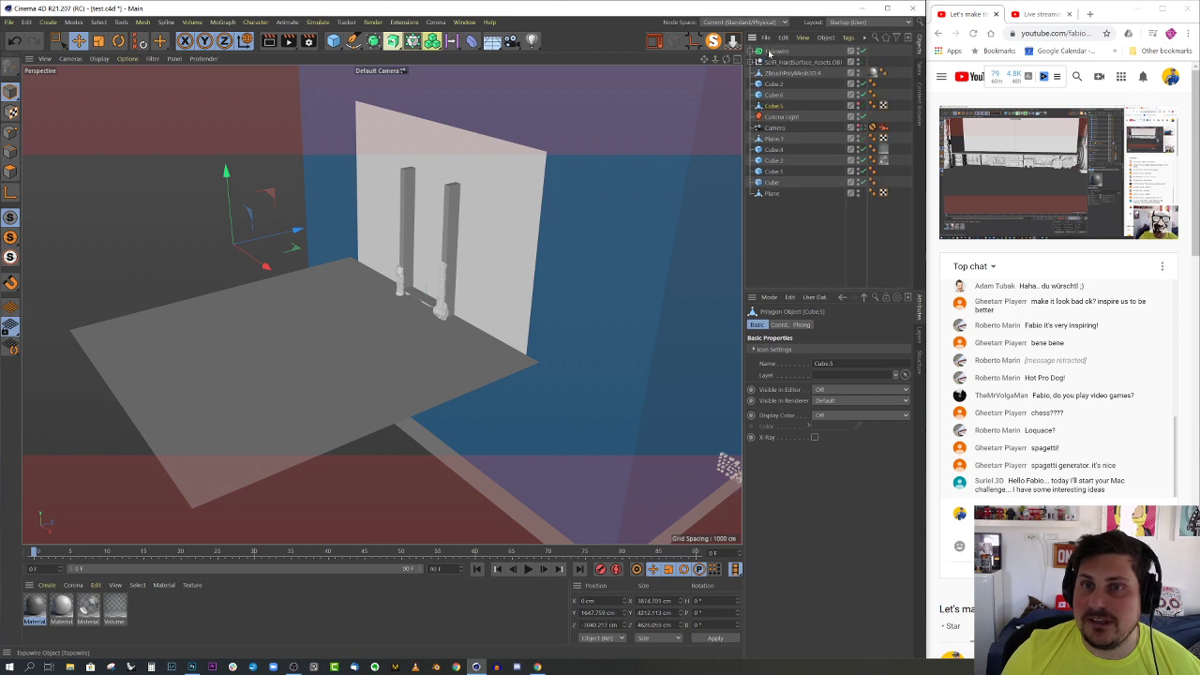
left_click(777, 53, "shift")
key("alt+g")
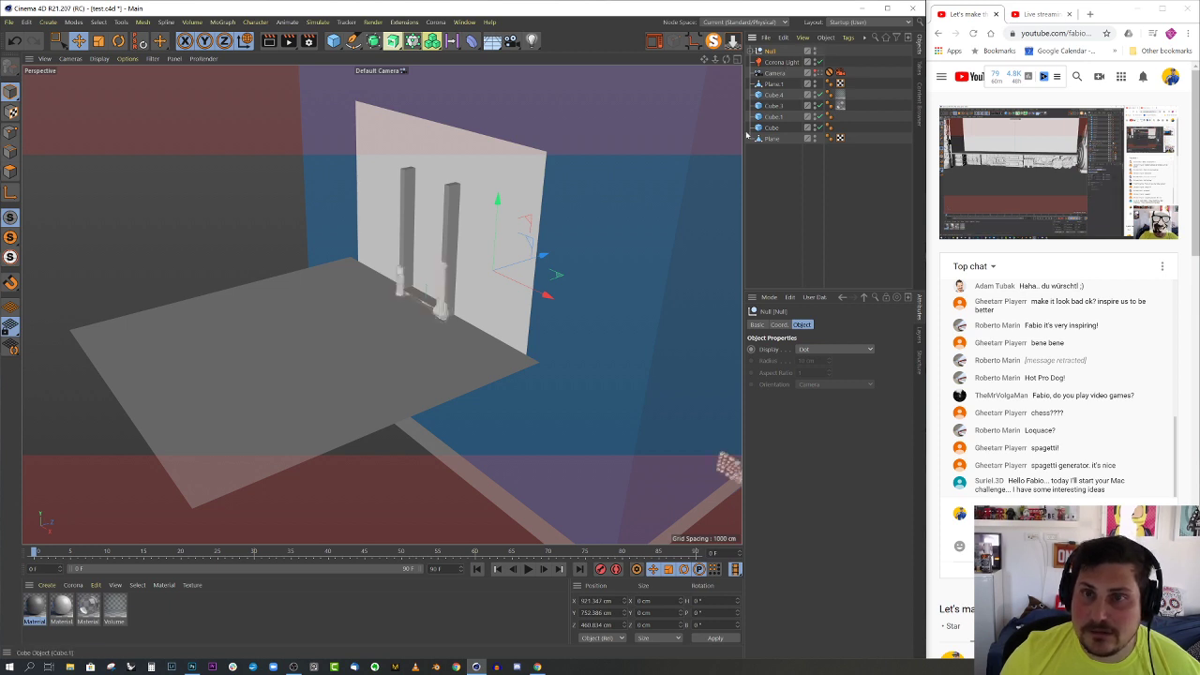
left_click(453, 309)
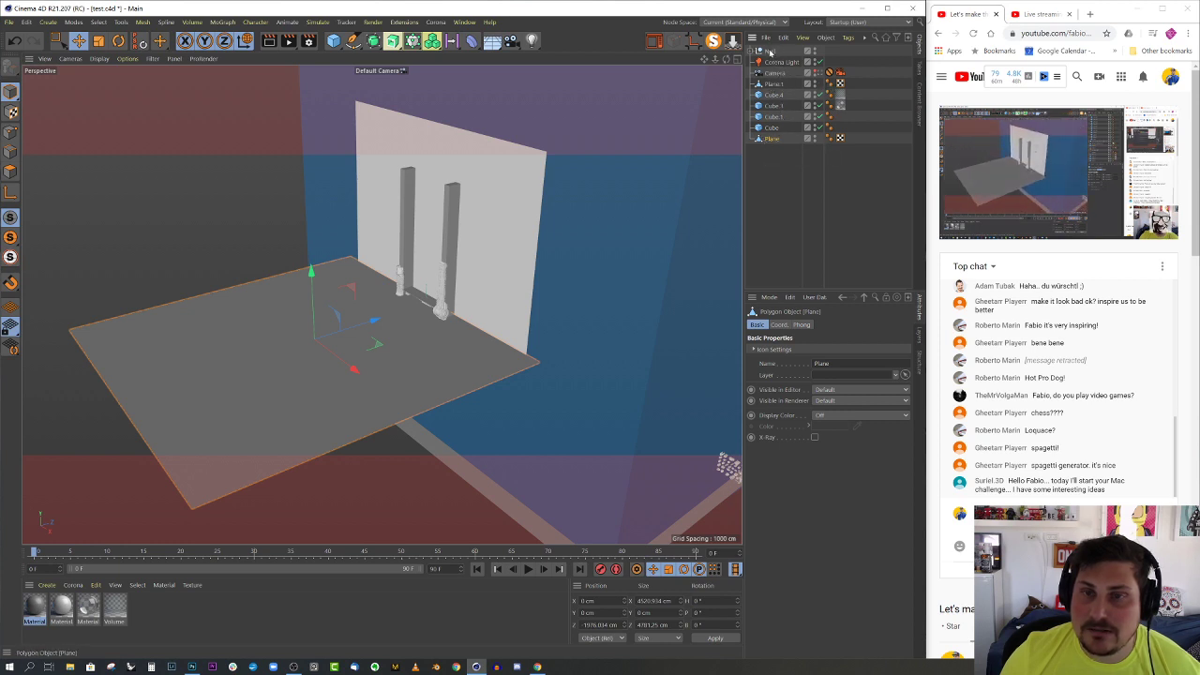
right_click_drag(423, 294, 545, 278, "alt")
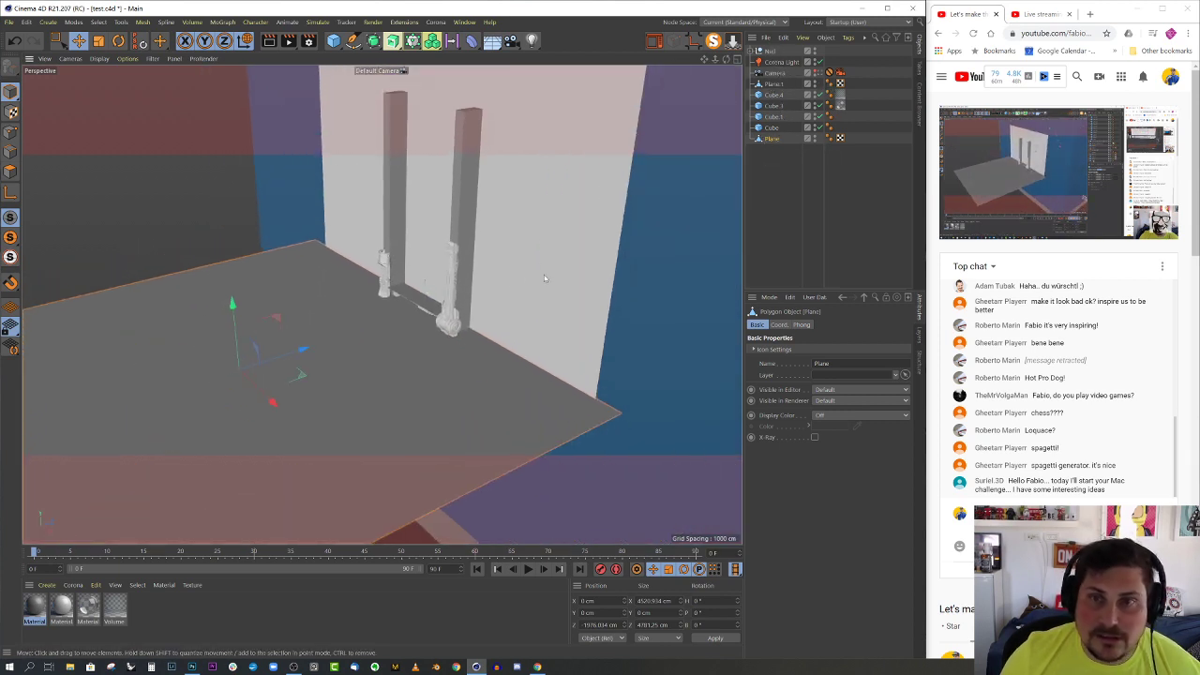
right_click_drag(459, 303, 514, 290, "alt")
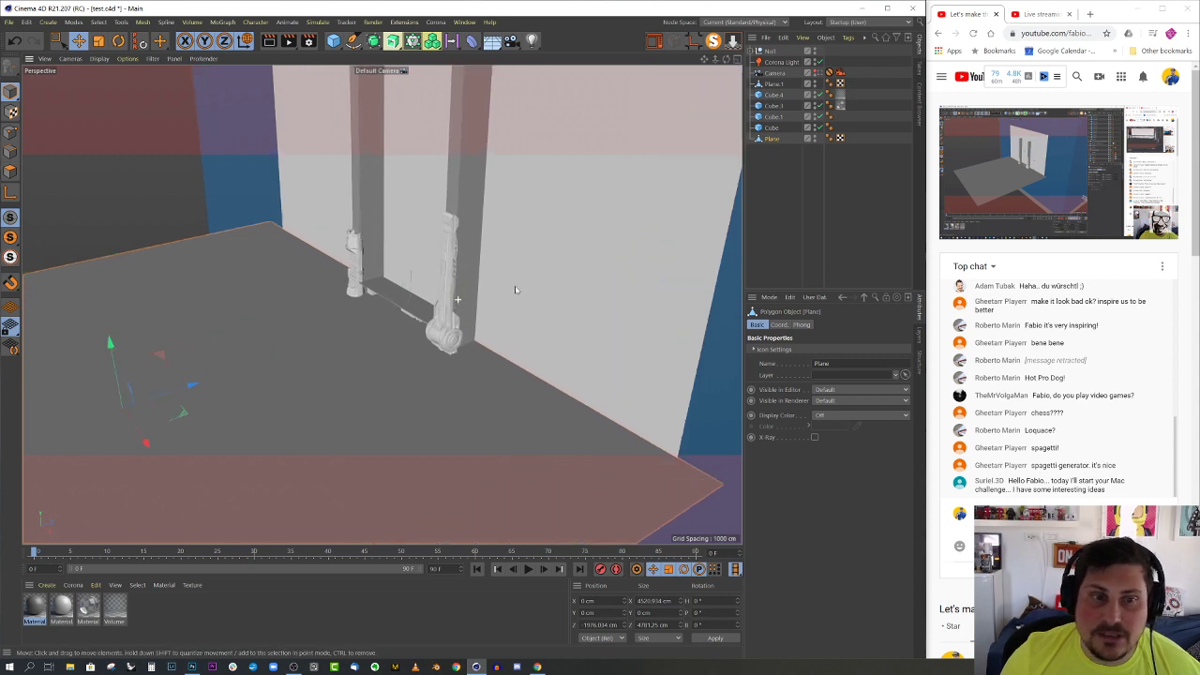
- Hide the grouped null in the viewport and move the two pillars, Cube and Cube.1, into it
left_click(445, 307)
left_click(770, 52)
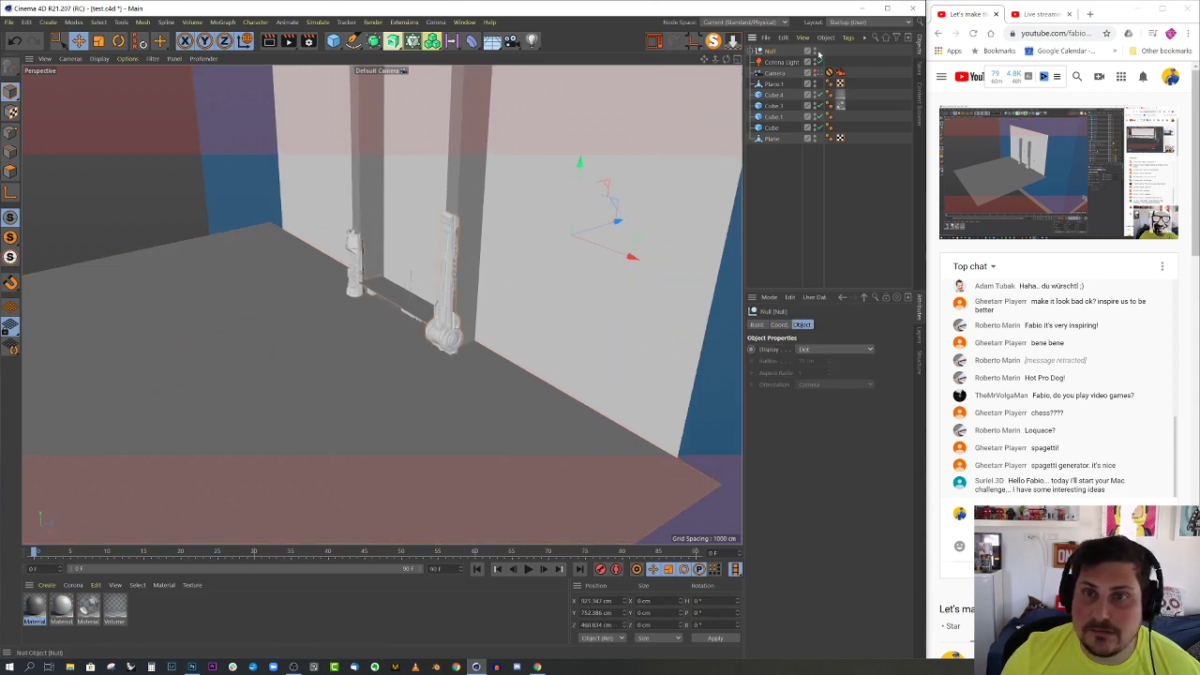
left_click(814, 52)
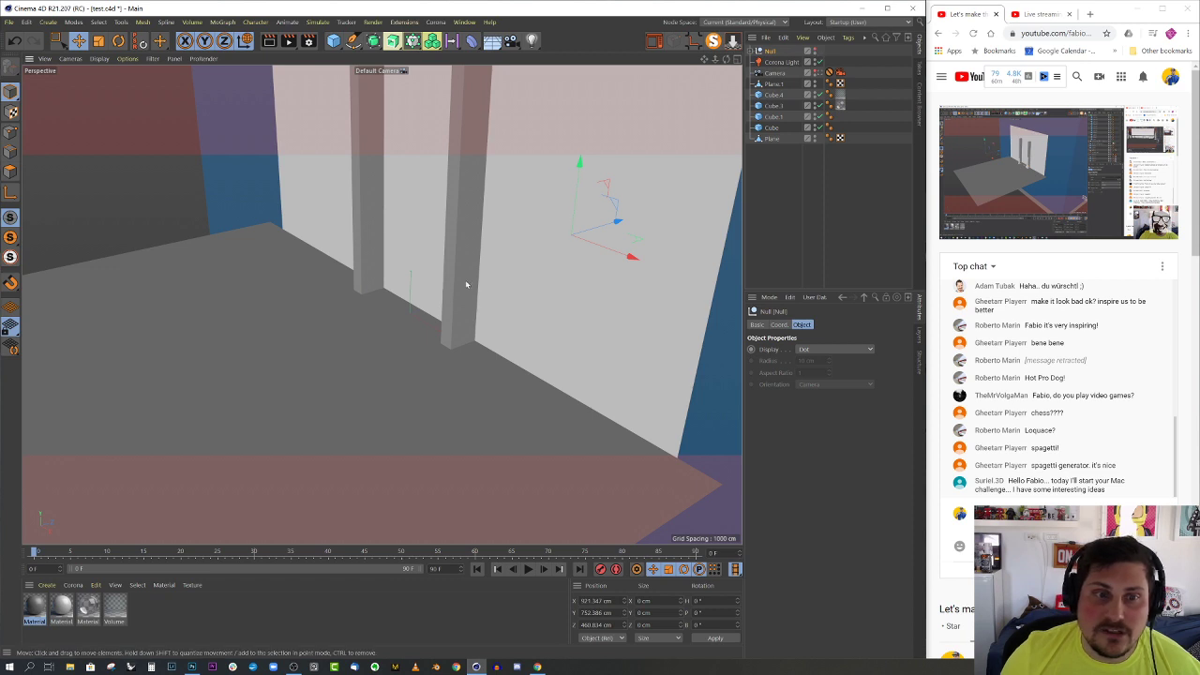
left_click(466, 284)
left_click(375, 270, "shift")
scroll(340, 350, "down", 6)
scroll(411, 222, "up", 2)
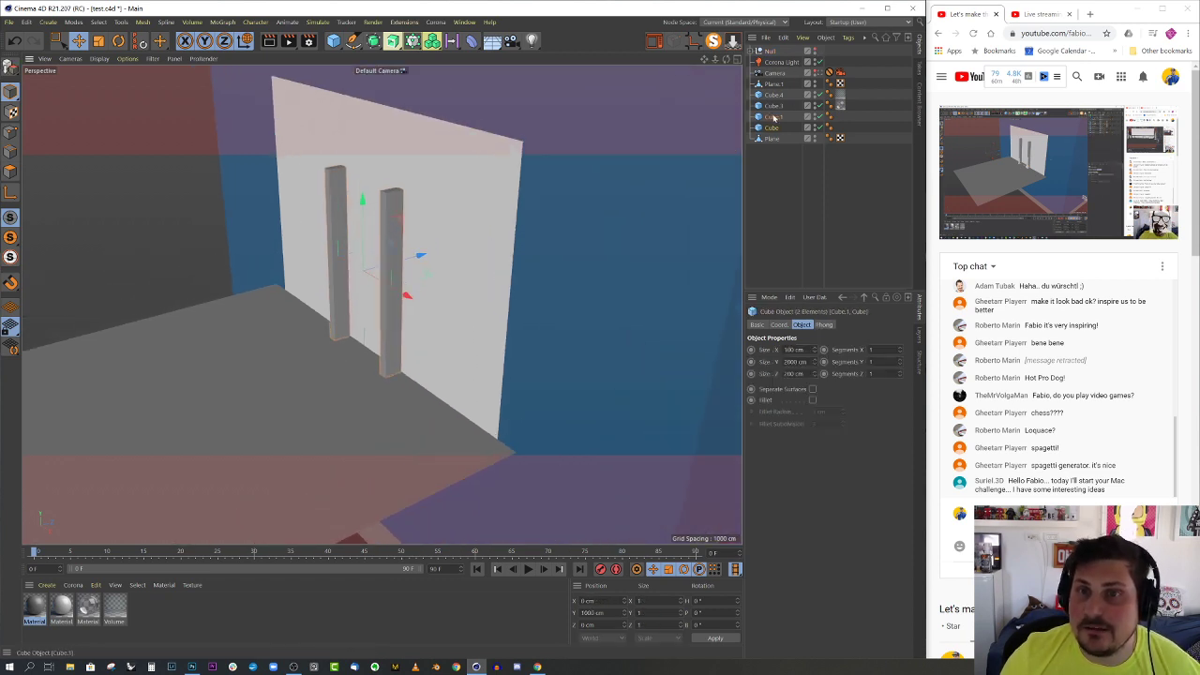
left_click_drag(773, 117, 773, 53)
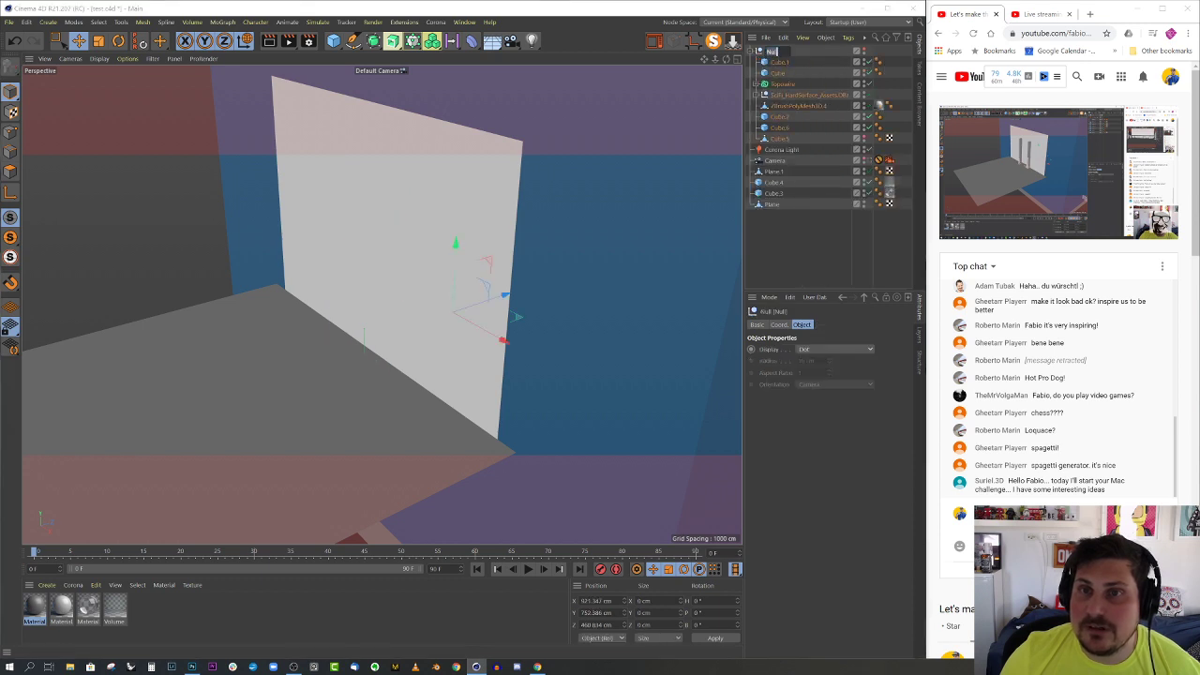
- Rename the null as props and make its contents visible in the viewport again
double_click(773, 52)
type("pillar")
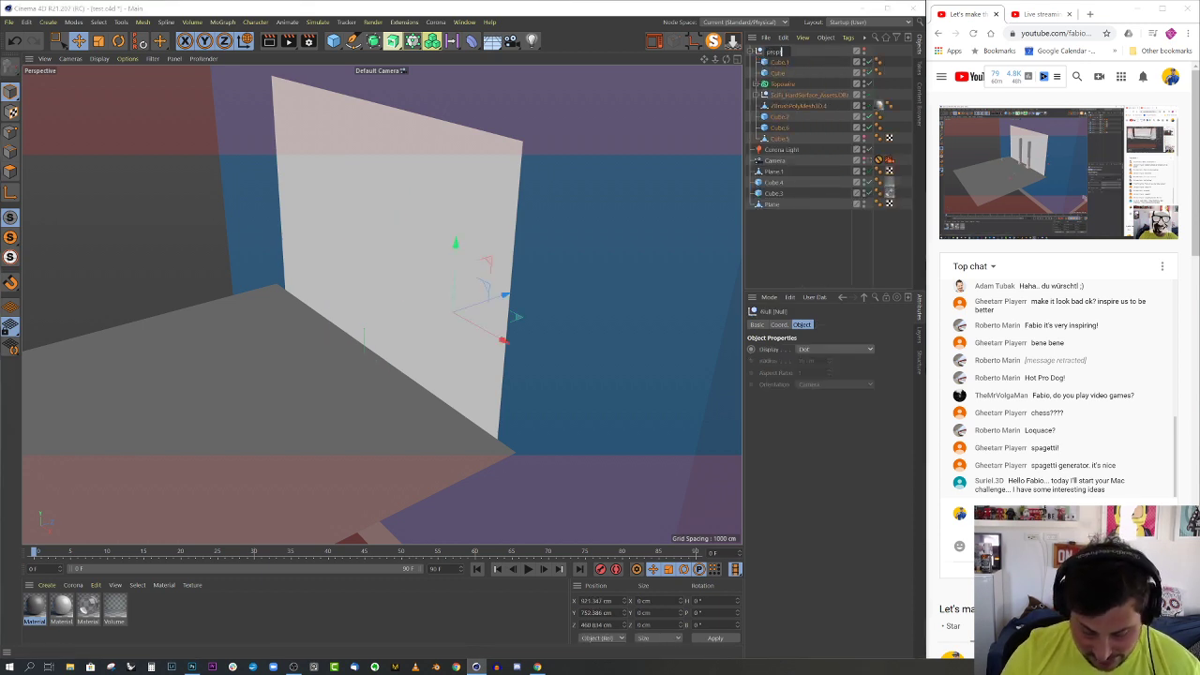
key("Return")
left_click(754, 51)
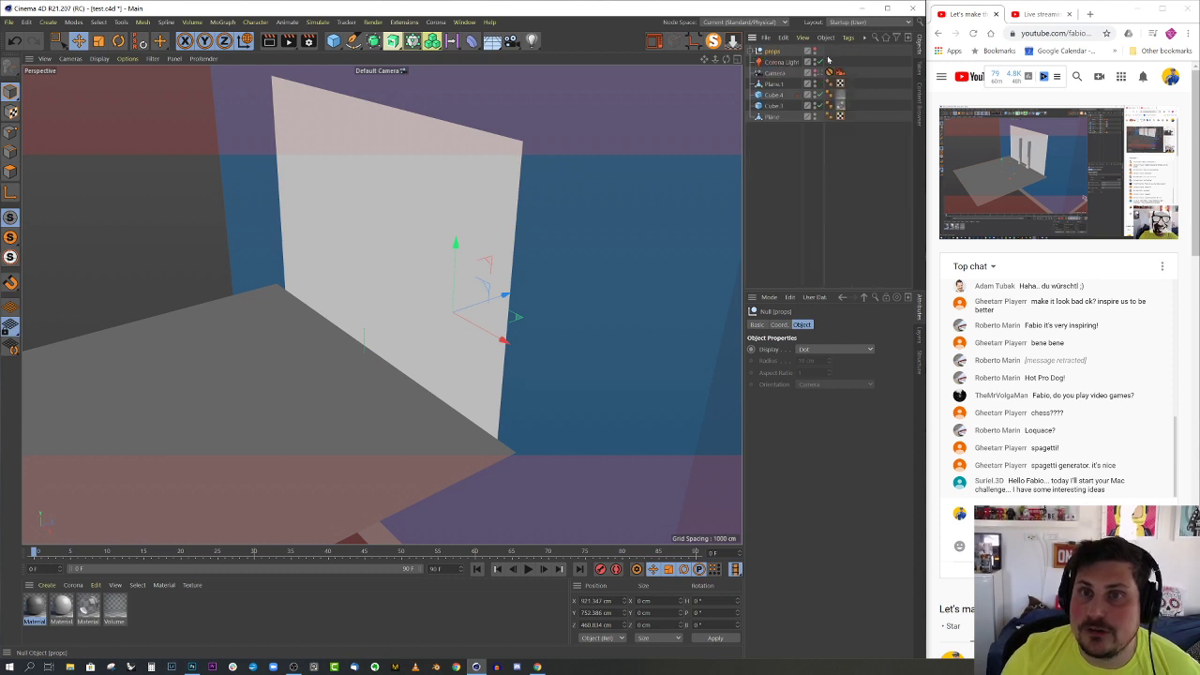
- Rename the tall white wall panel, Cube.3, as glass
left_click(489, 216)
double_click(774, 106)
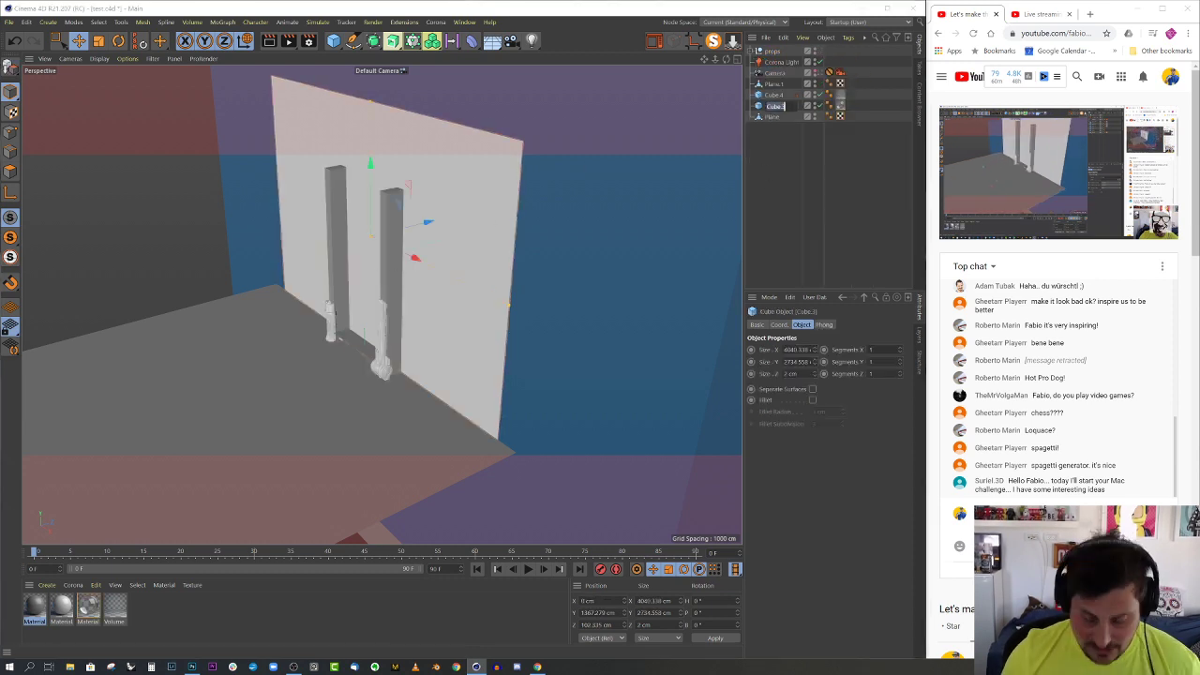
type("glass")
key("Return")
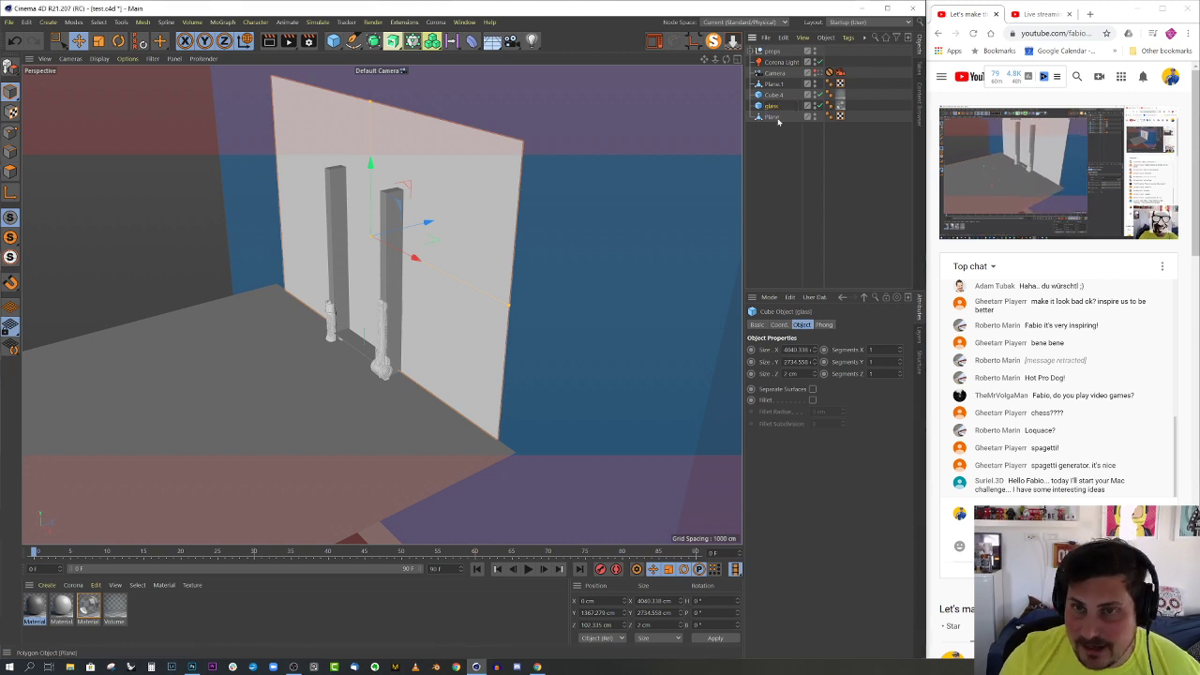
- Rename the tall white wall panel as vrit
double_click(774, 107)
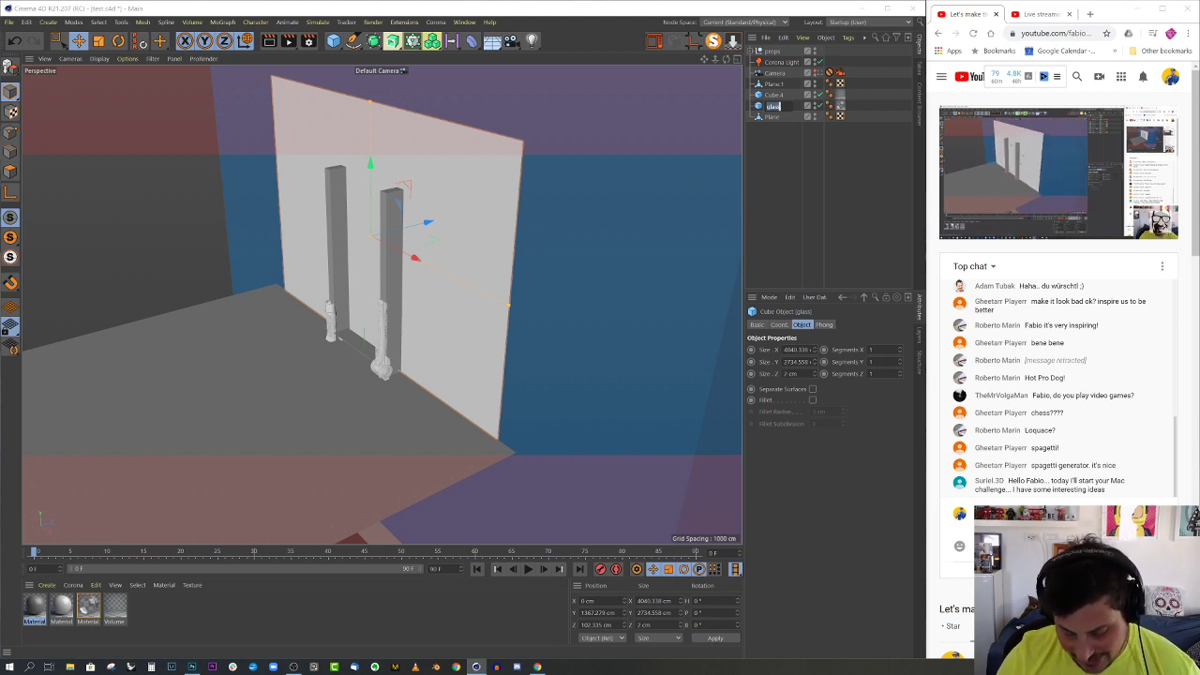
type("v")
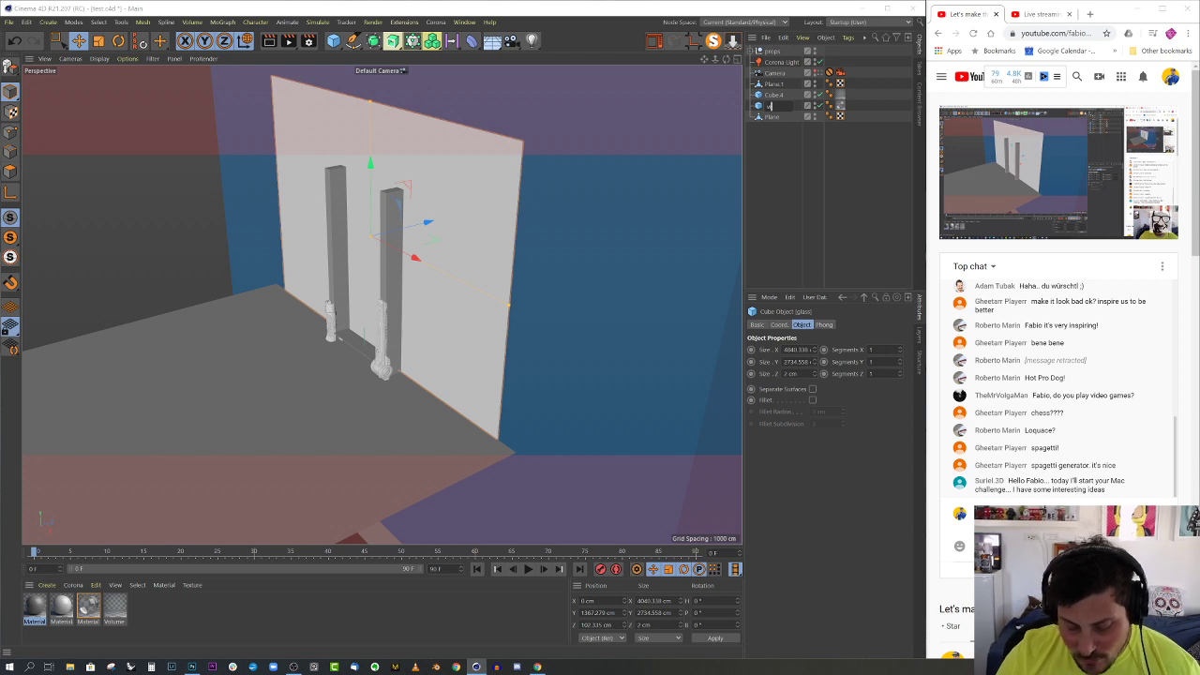
type("rit")
key("Return")
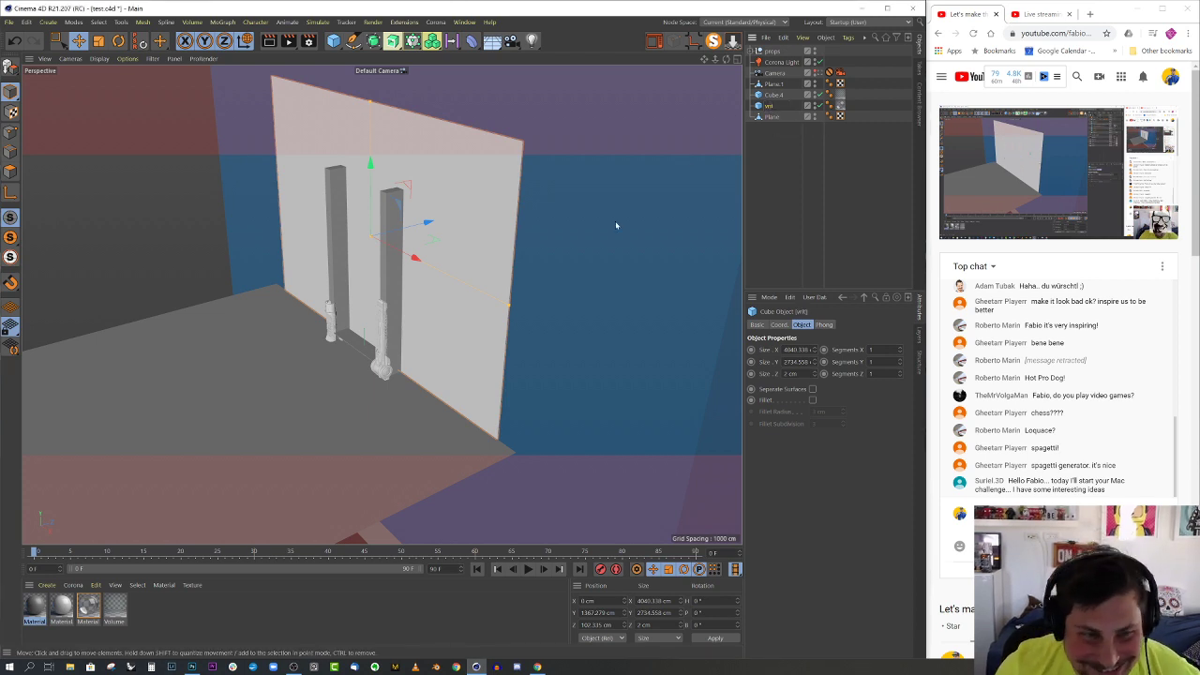
- Rename the large volume cube surrounding the room, Cube.4, as "o mar"
left_click(621, 248)
scroll(622, 249, "down", 2)
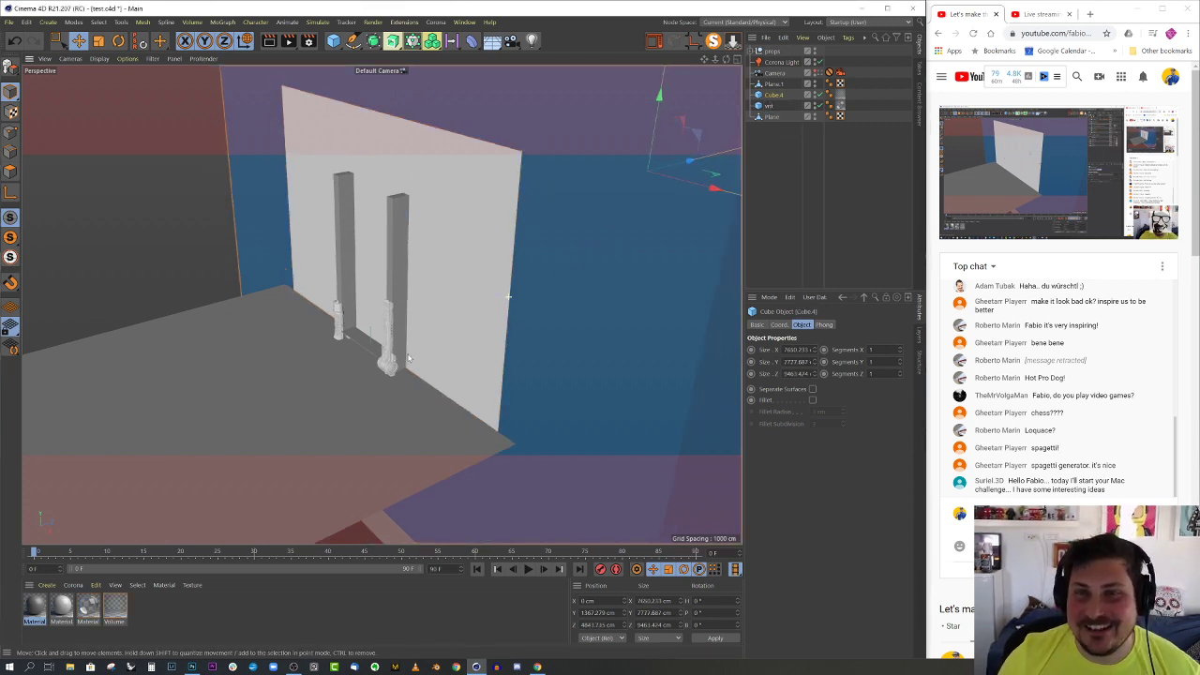
double_click(774, 95)
type("c")
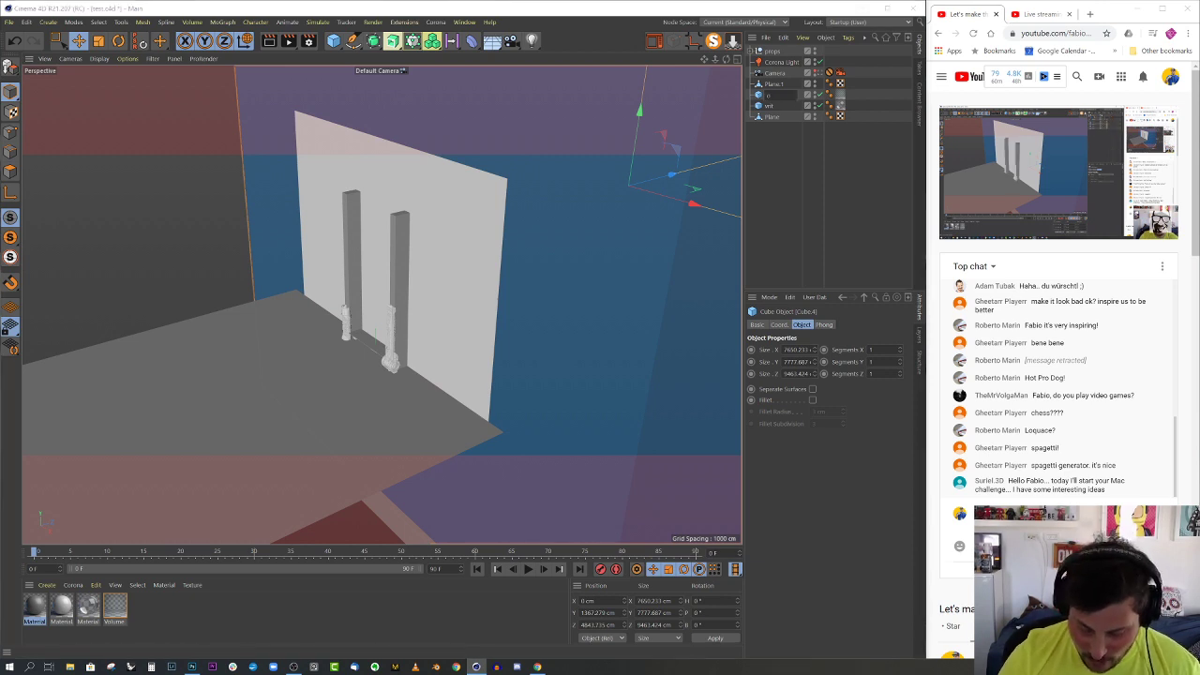
type(" mar")
key("Return")
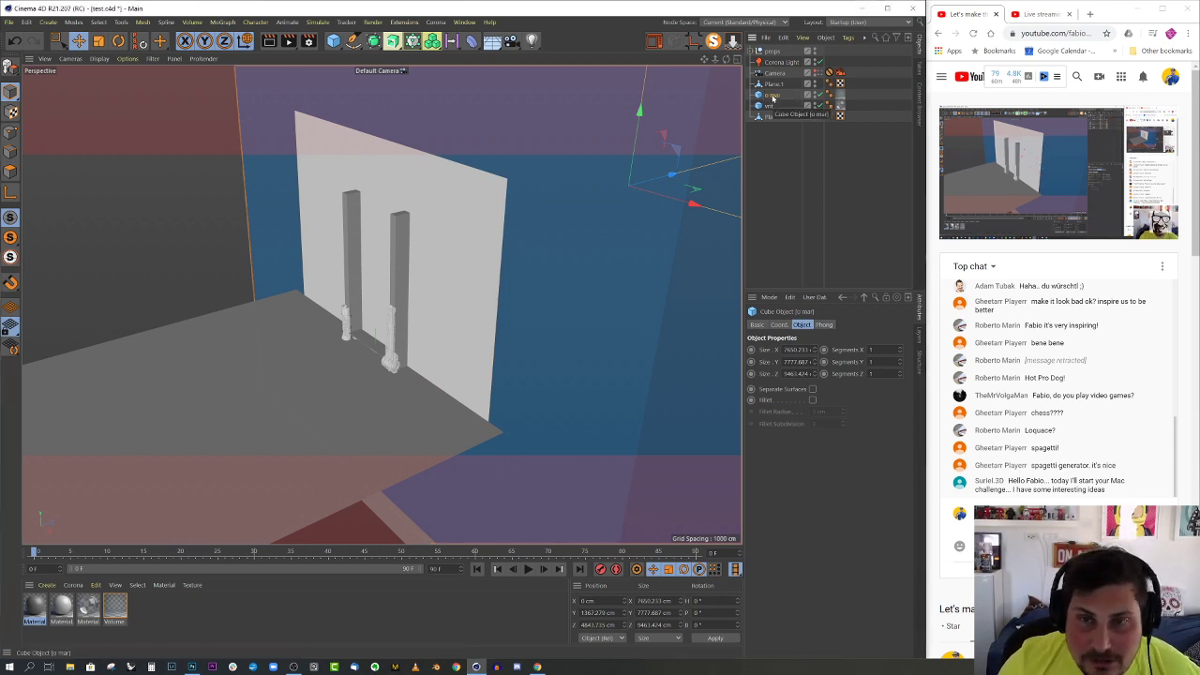
- Rename the floor plane as nderr
left_click(377, 417)
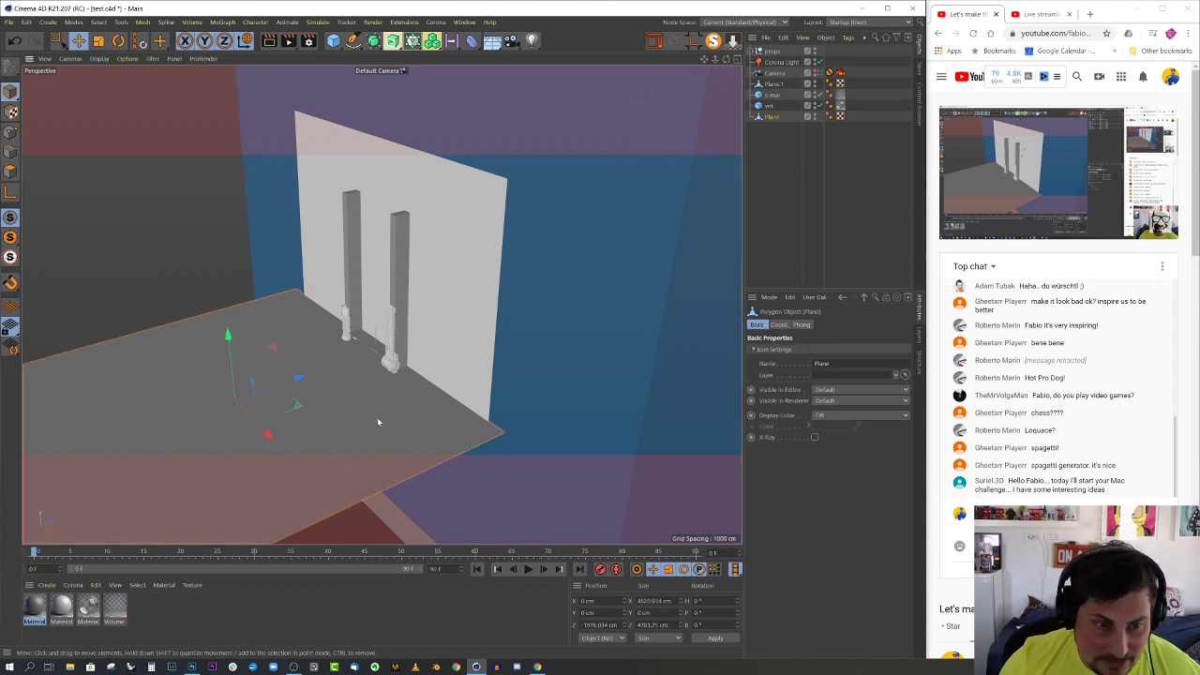
double_click(772, 117)
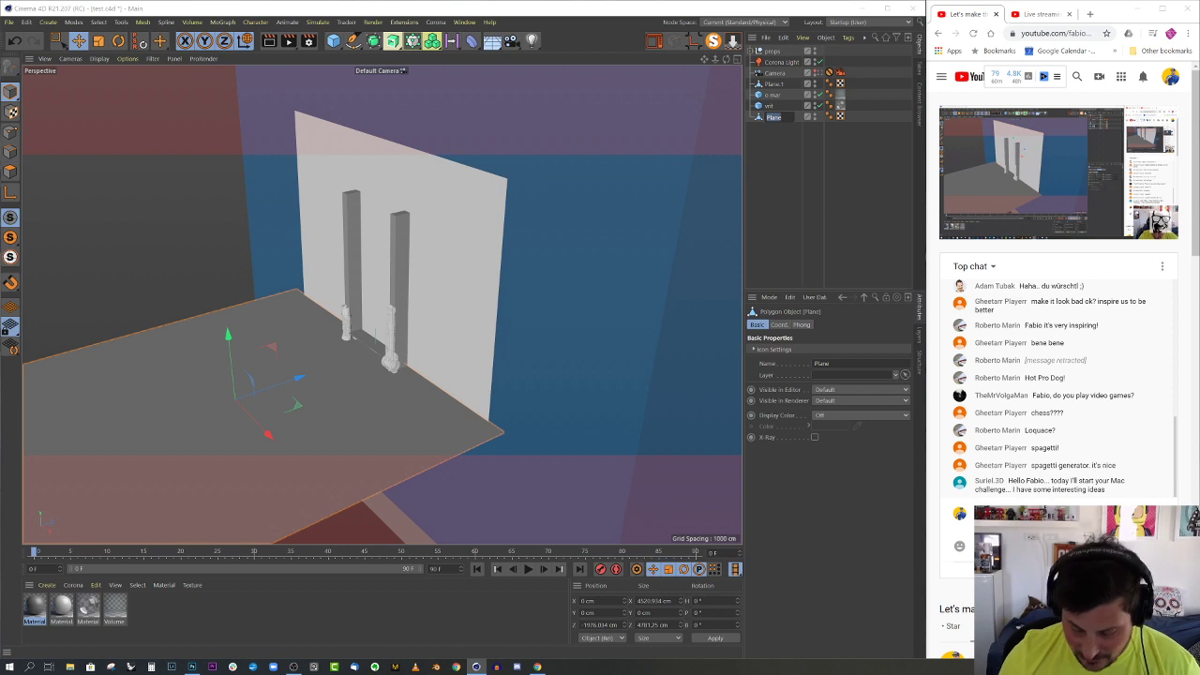
type("nden")
key("Return")
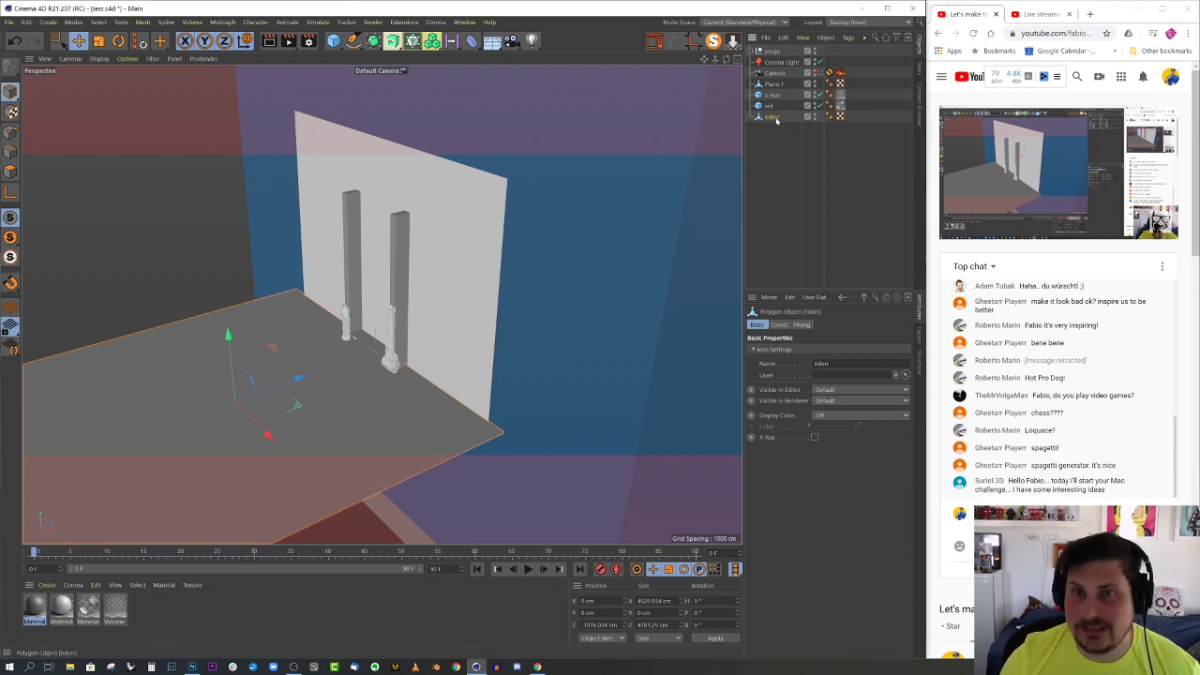
- Create a new Corona material for the floor and name it nderr
scroll(502, 237, "down", 4)
scroll(392, 328, "up", 5)
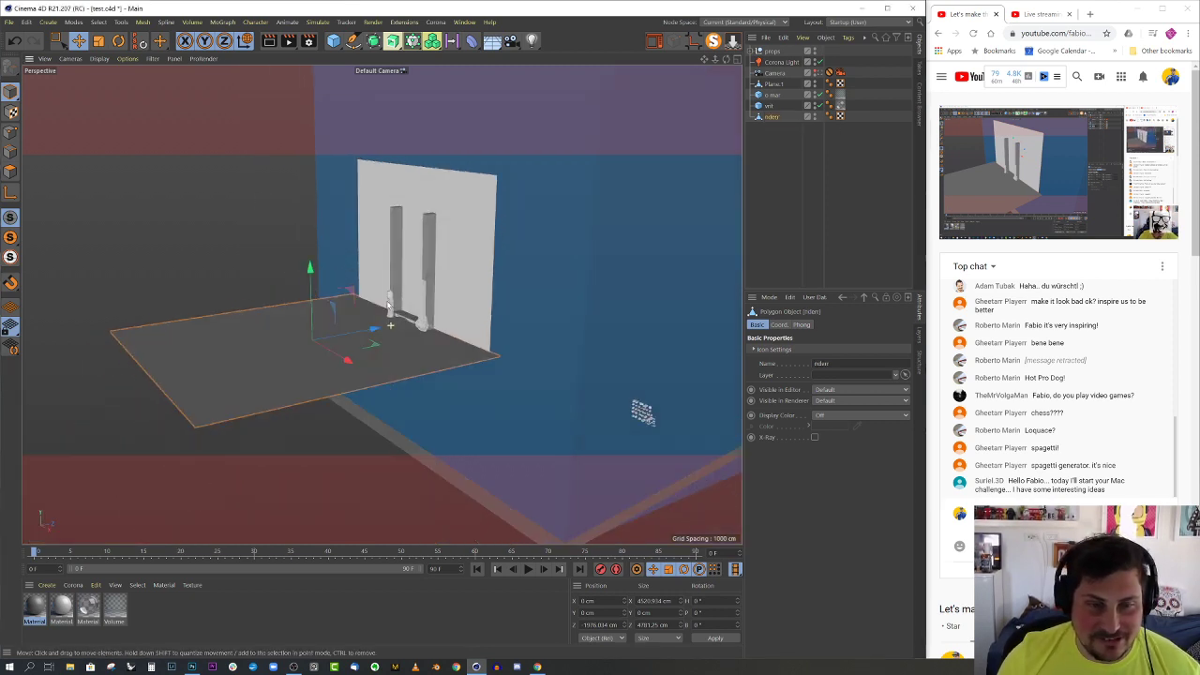
left_click_drag(405, 324, 401, 365, "alt")
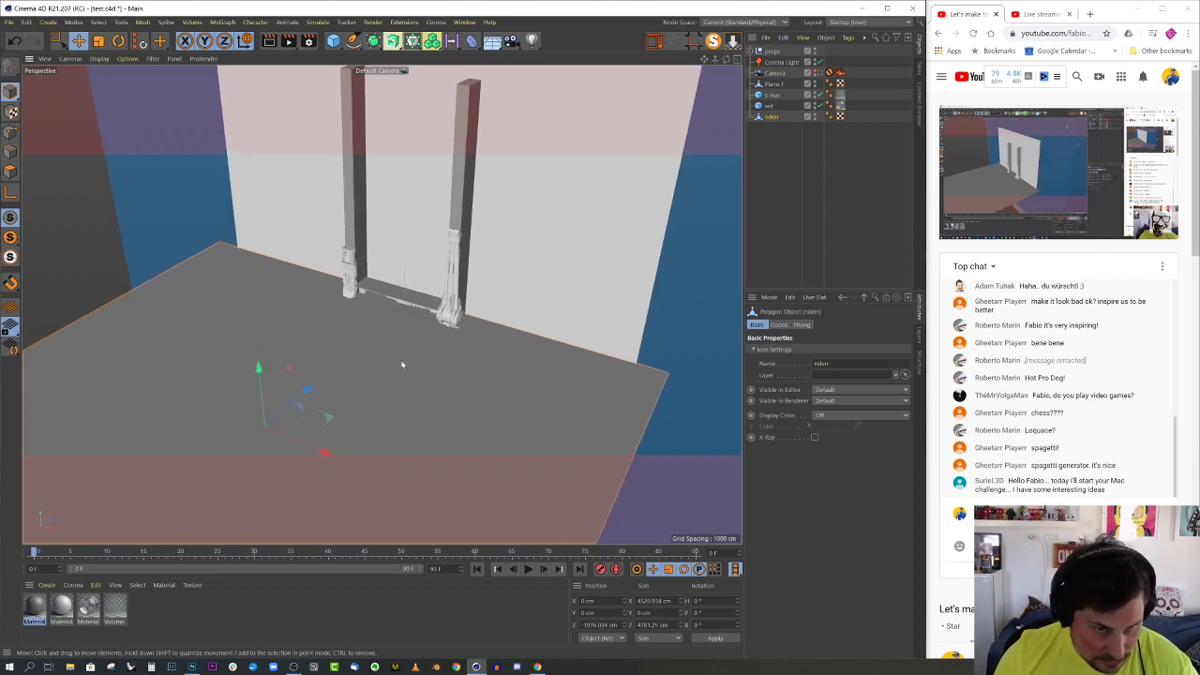
left_click_drag(407, 255, 459, 348, "alt")
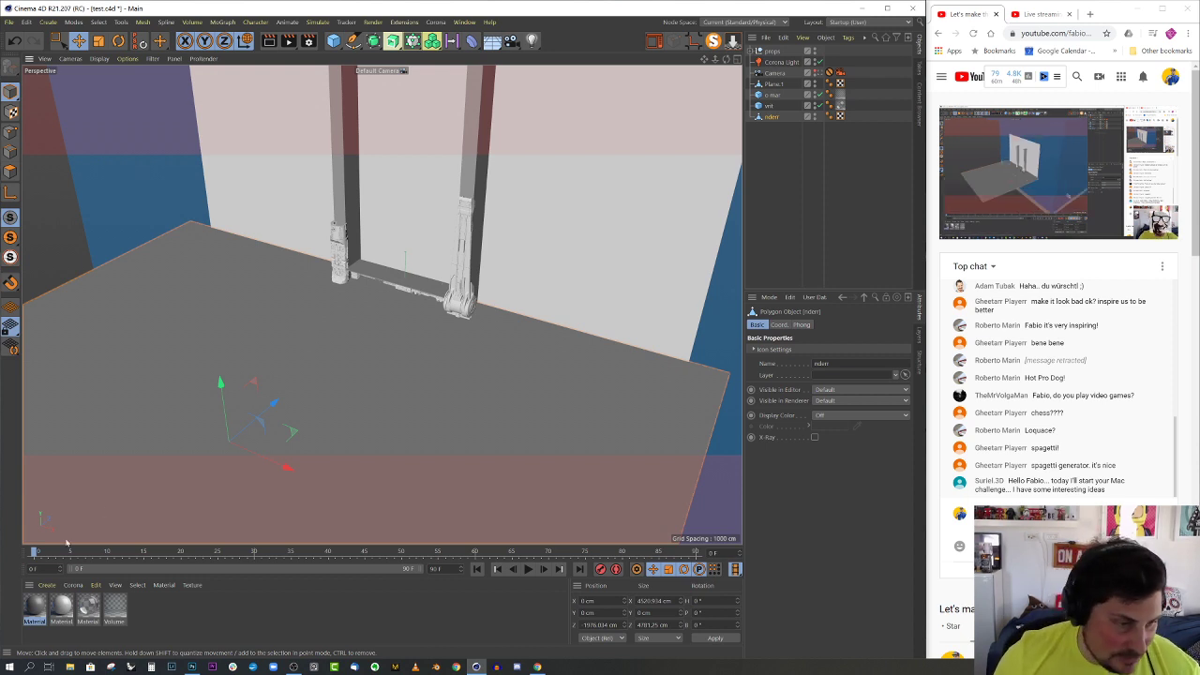
left_click(71, 586)
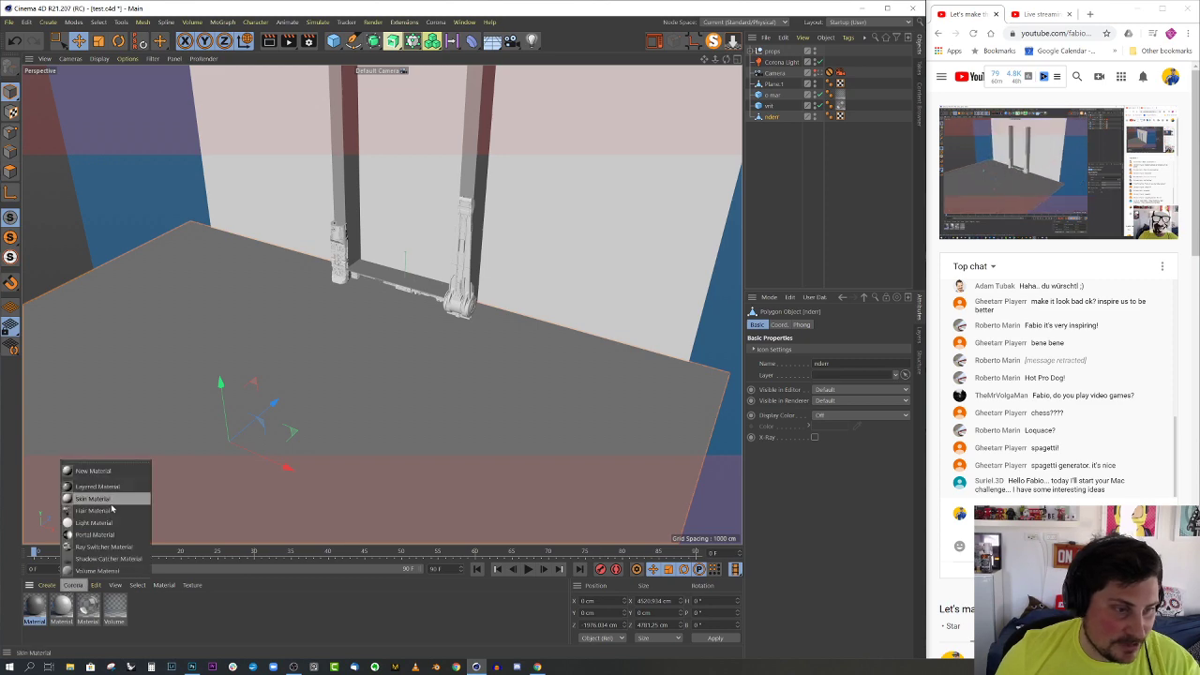
left_click(92, 471)
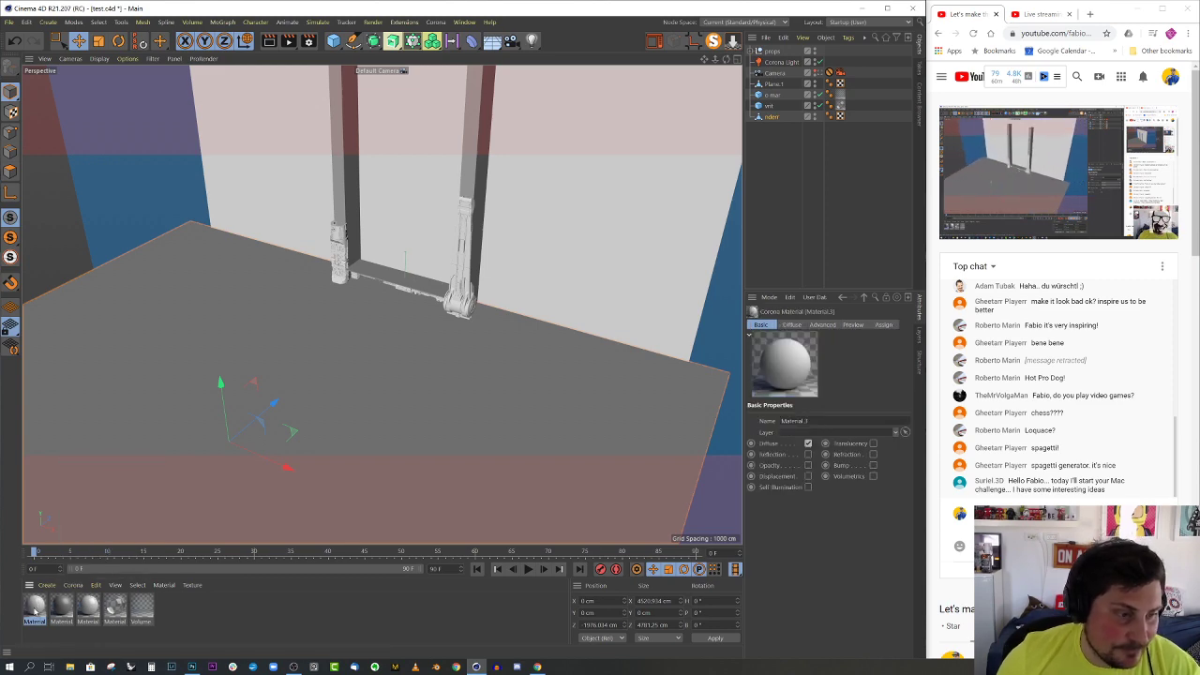
double_click(35, 605)
type("nder")
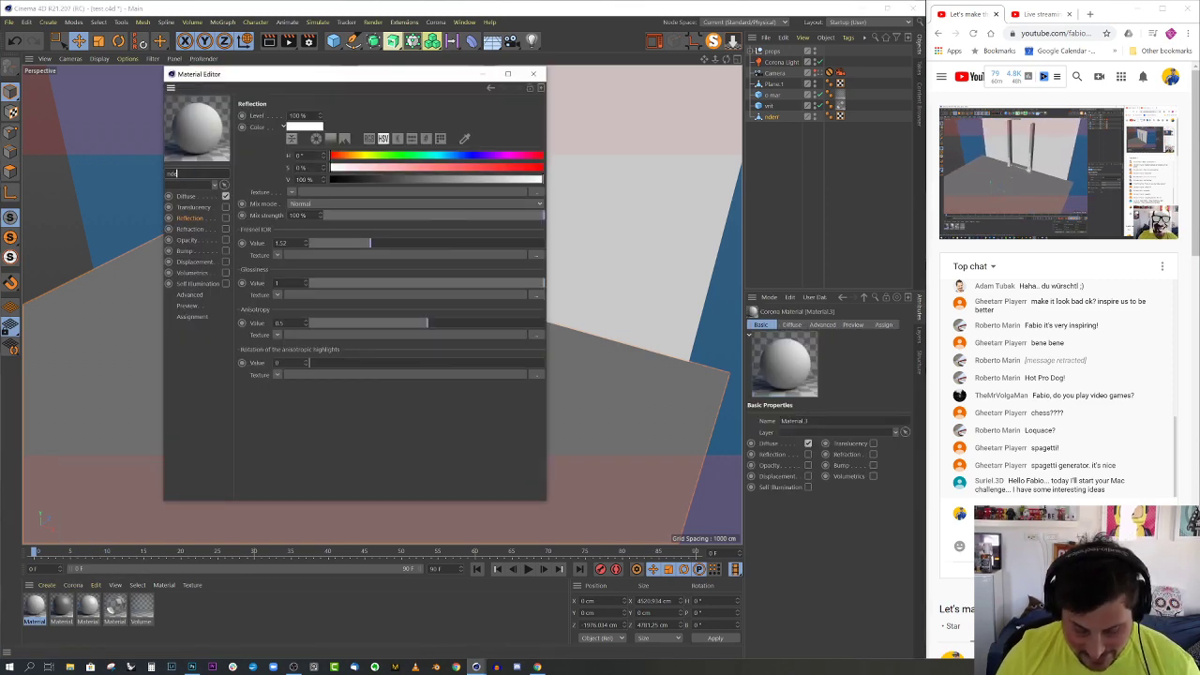
key("Return")
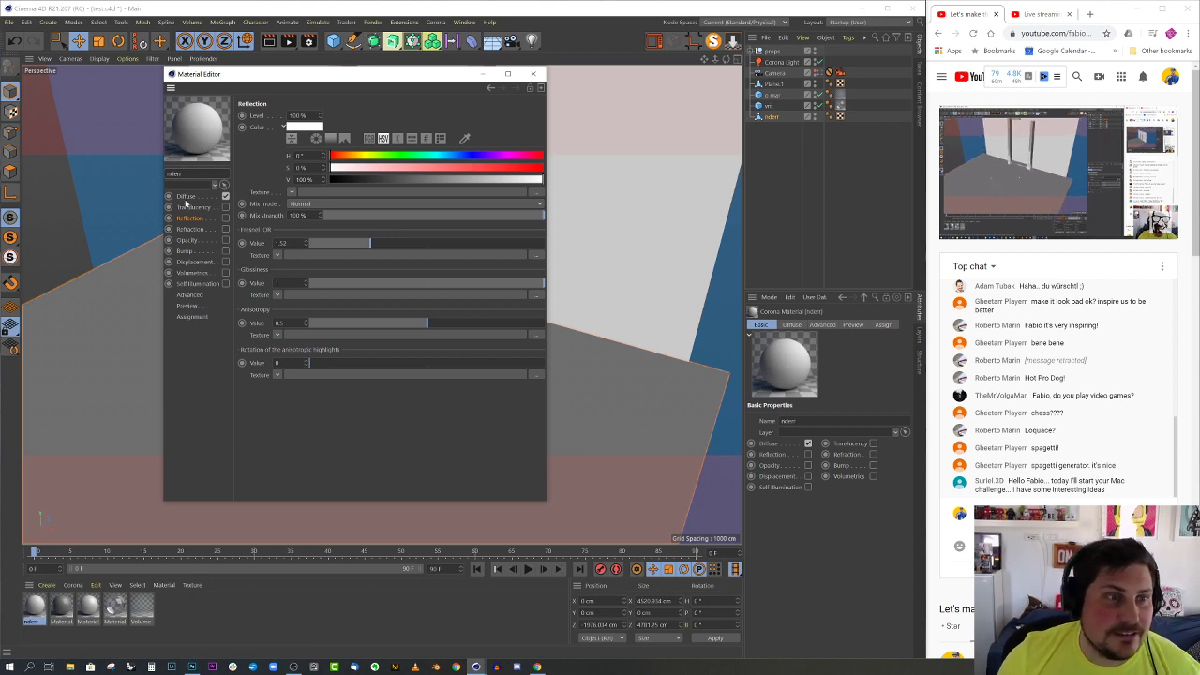
- Load the TPro-SoftPatch plugin shader into the diffuse texture of the nderr material
left_click(186, 198)
left_click(292, 191)
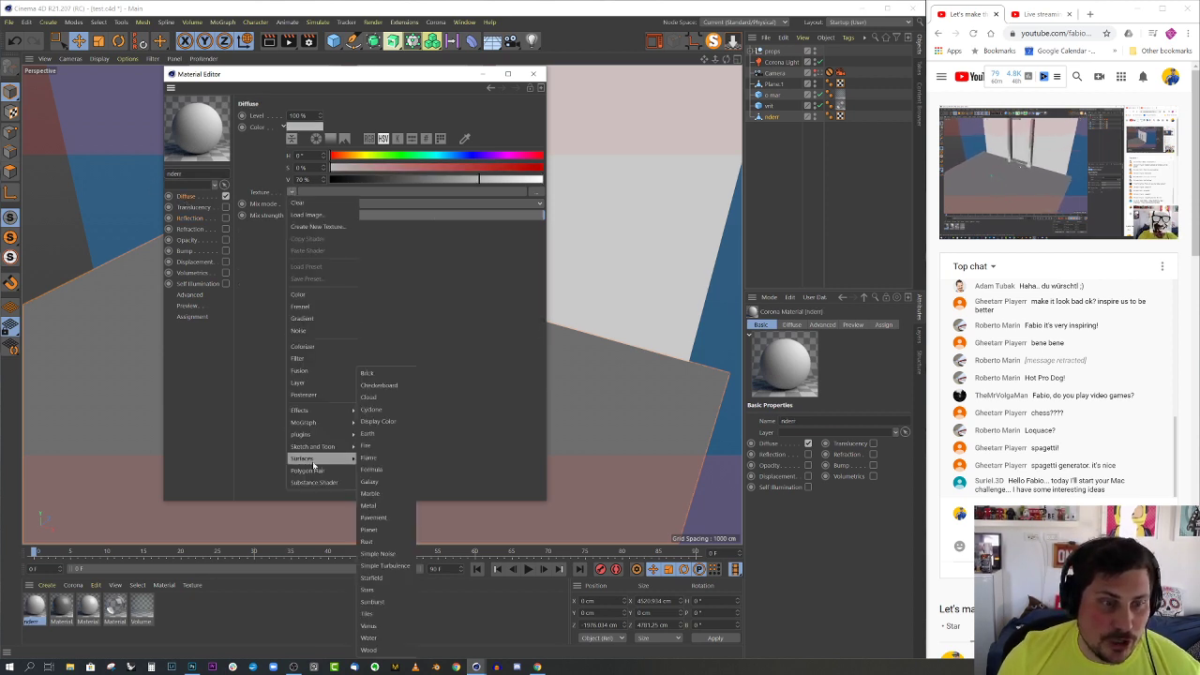
mouse_move(301, 434)
mouse_move(375, 435)
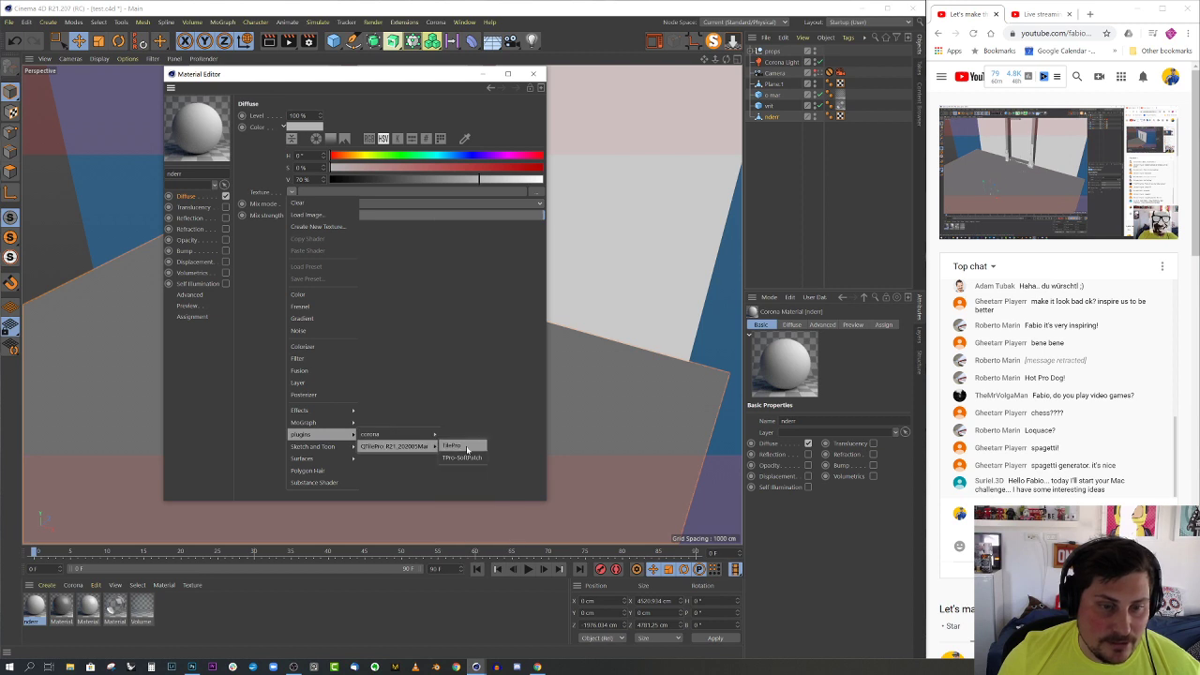
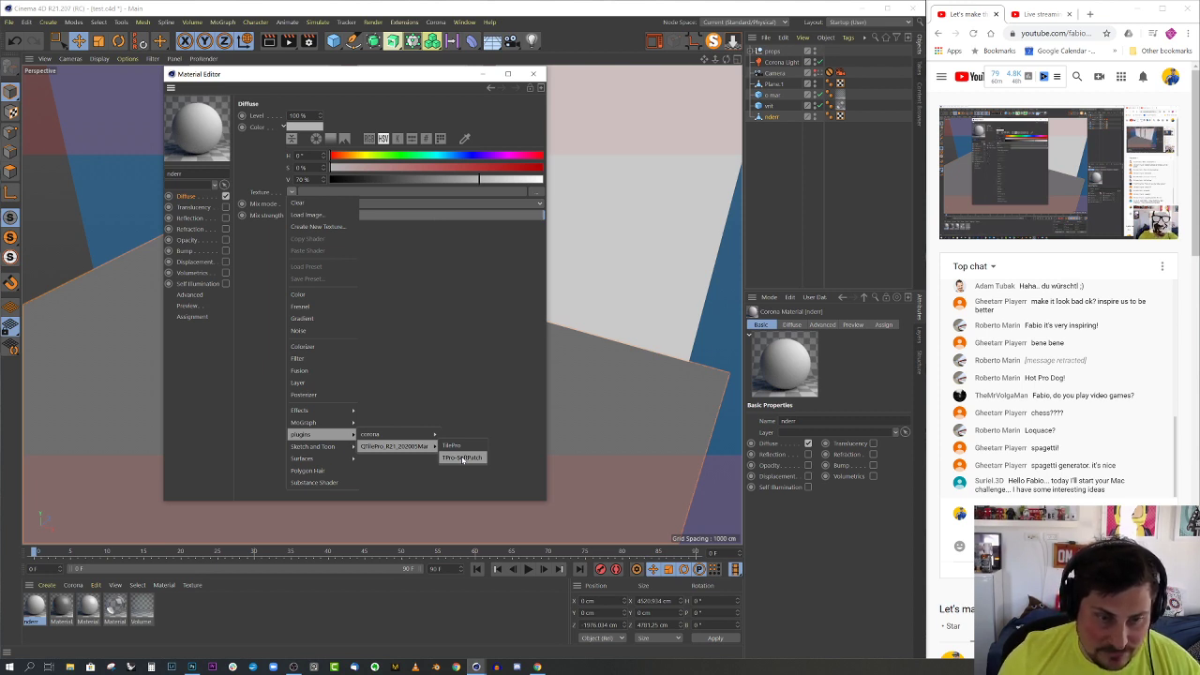
left_click(462, 457)
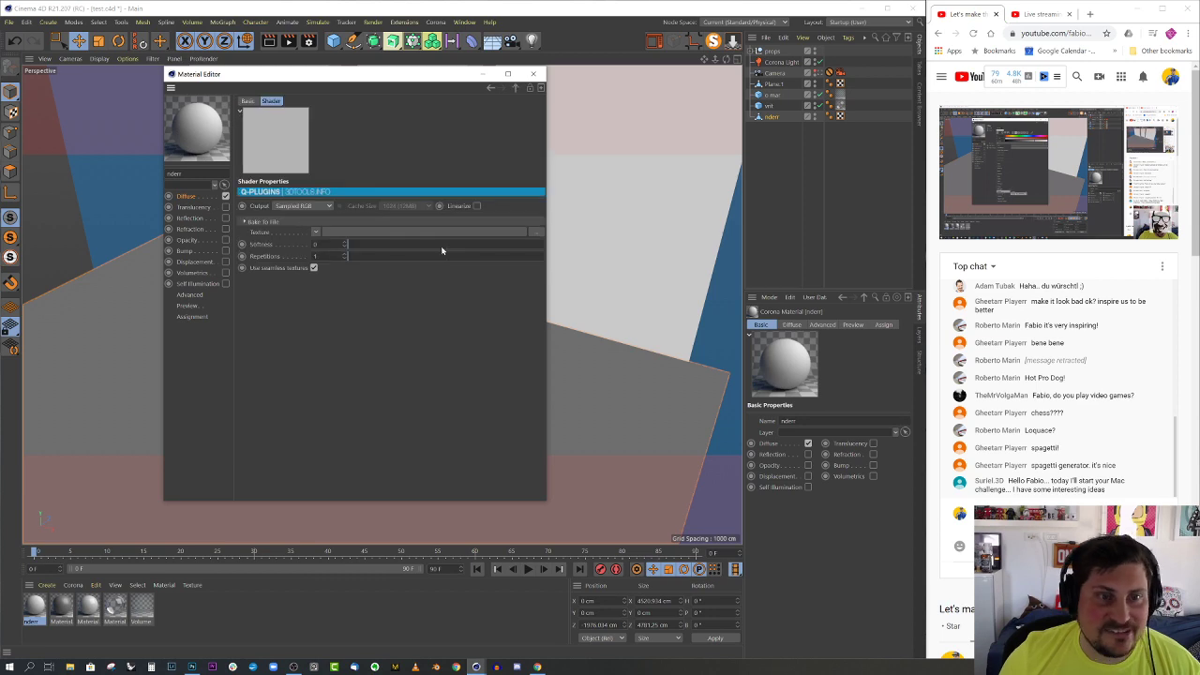
- Load large_grounge_inv.jpg as the SoftPatch shader's texture without copying the image to the project location
left_click(315, 232)
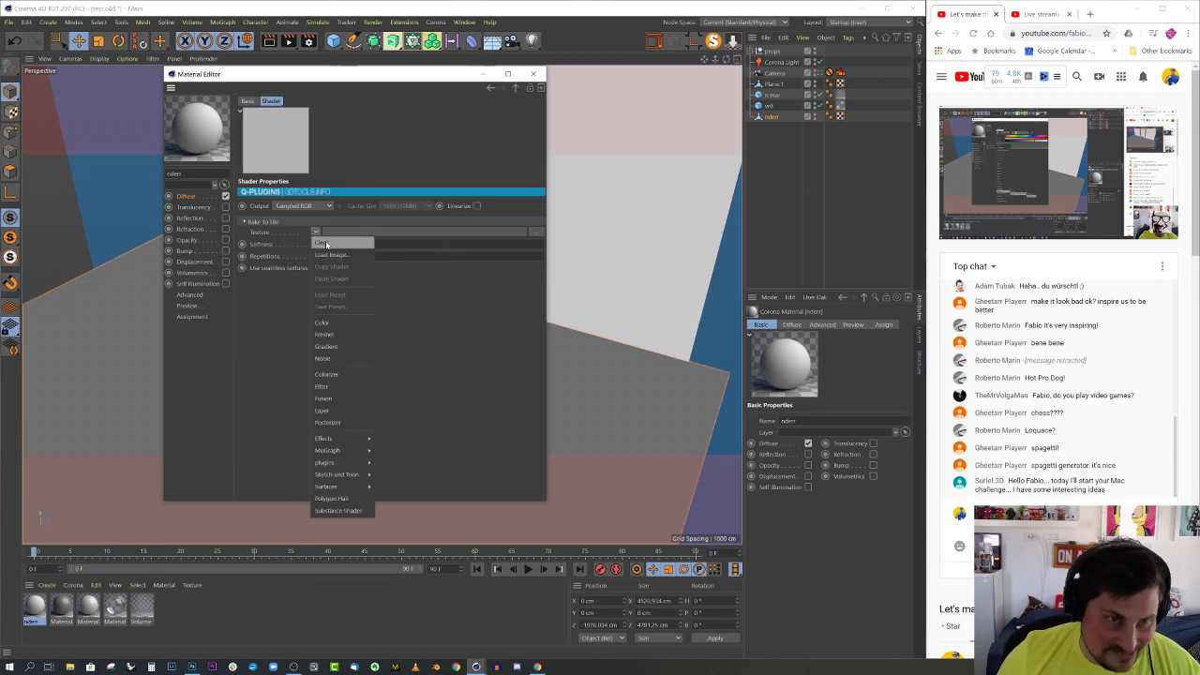
left_click(340, 255)
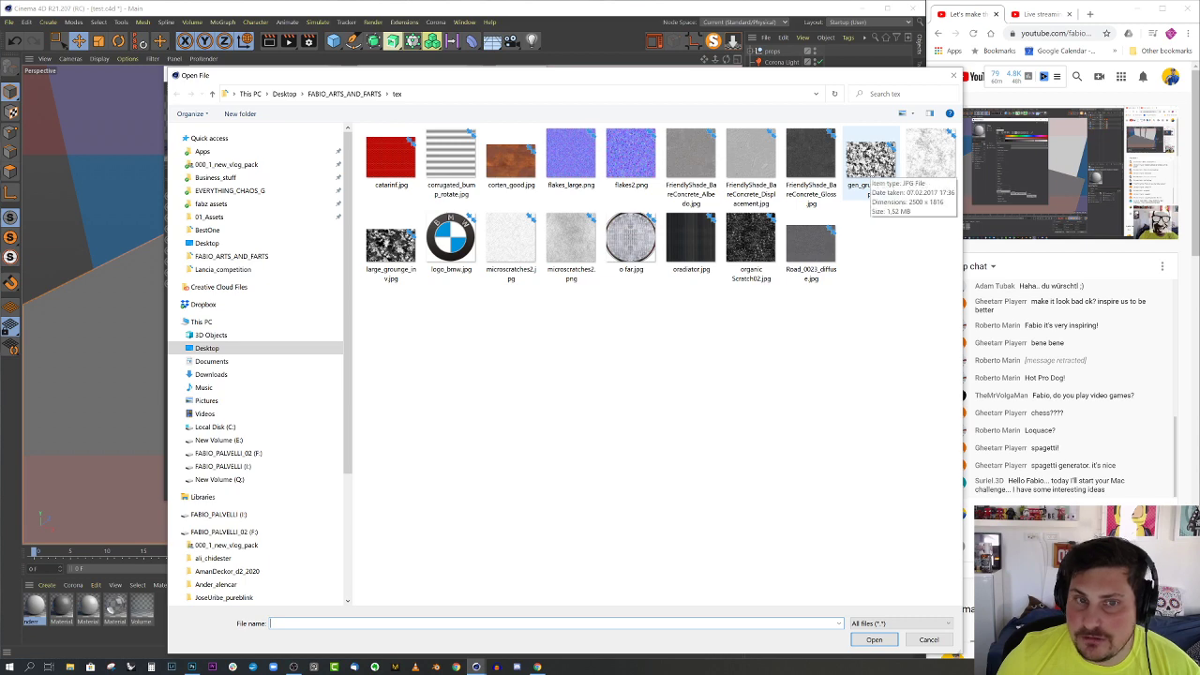
left_click(868, 169)
left_click(390, 246)
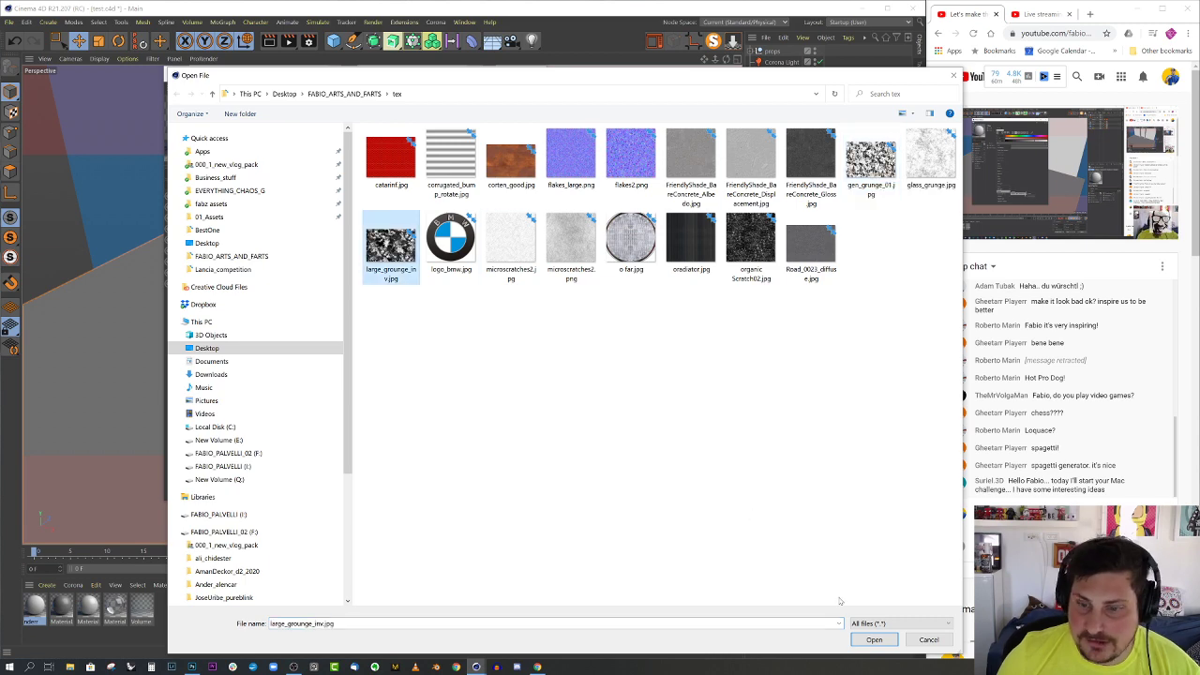
left_click(874, 639)
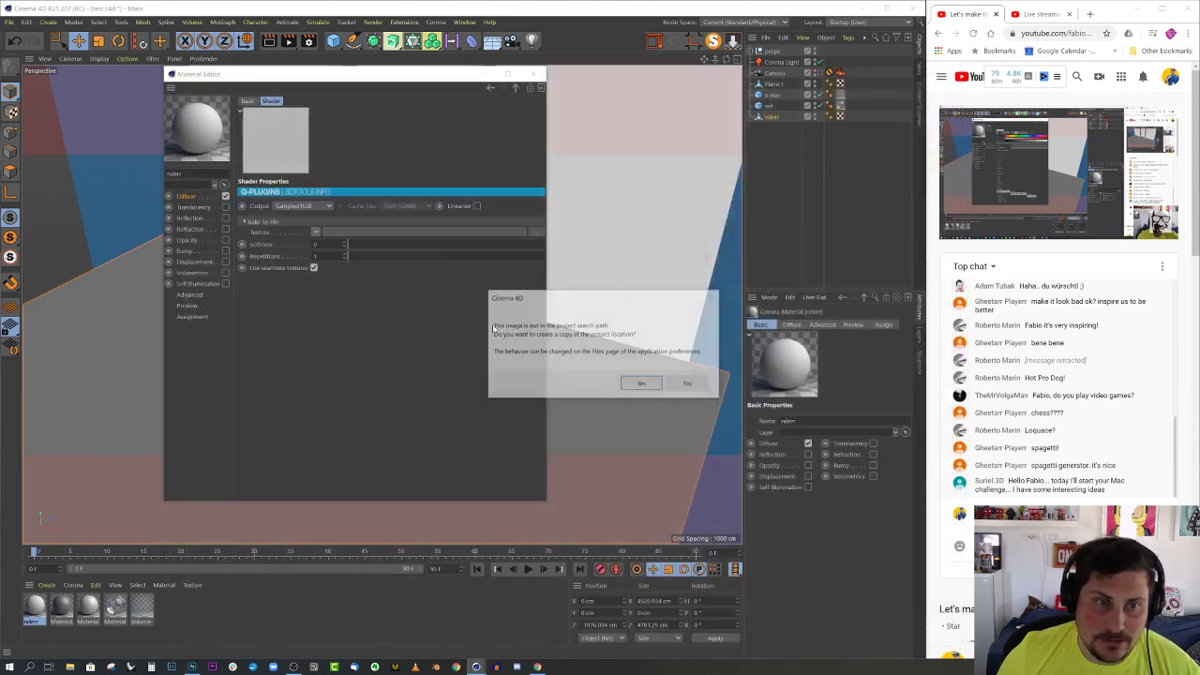
left_click(689, 385)
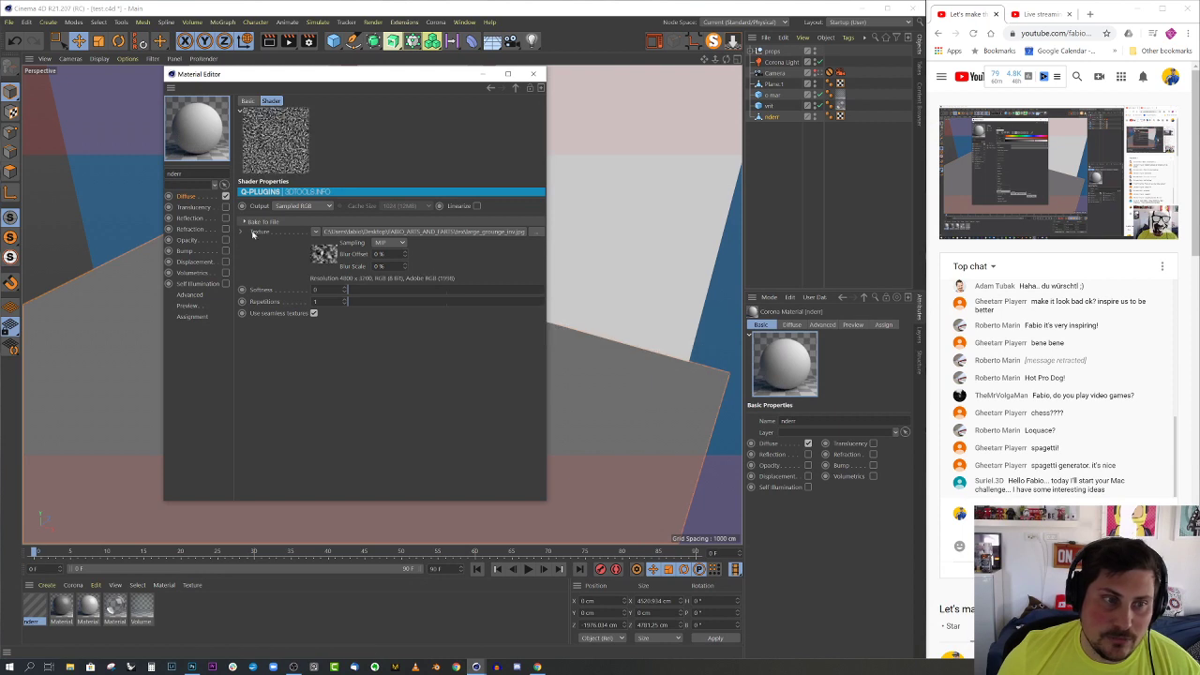
- Set the diffuse mix mode to Multiply and darken the diffuse color to about 29% brightness
left_click(187, 197)
left_click(330, 239)
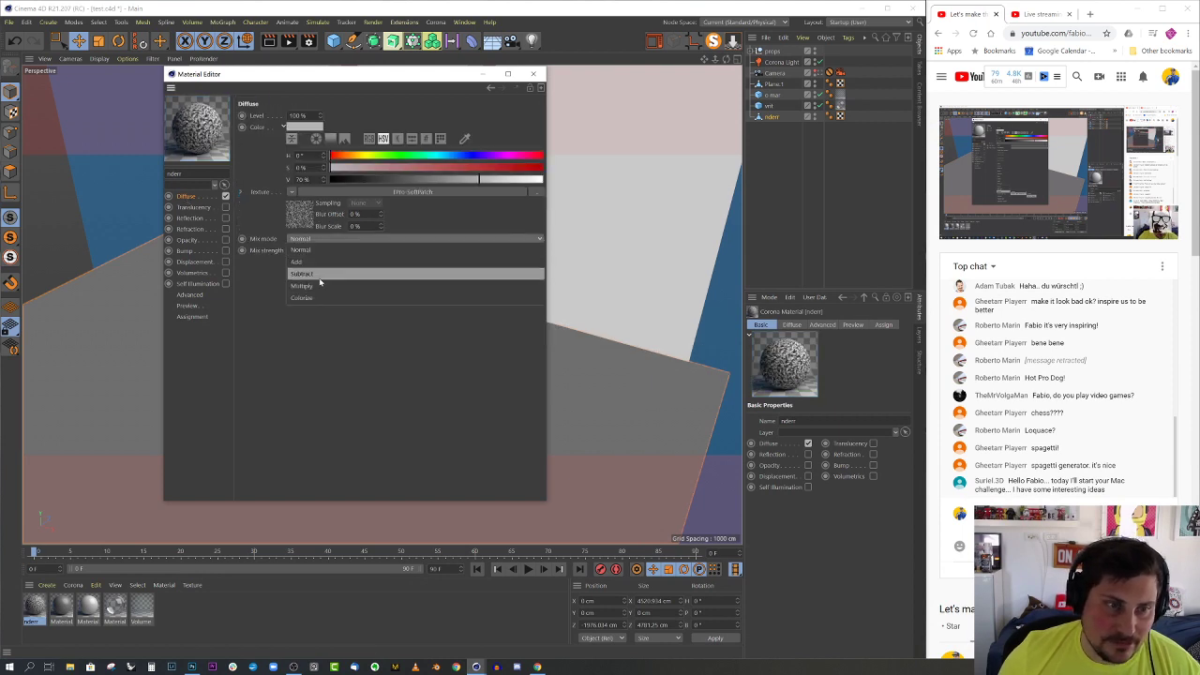
left_click(309, 283)
left_click_drag(411, 179, 384, 180)
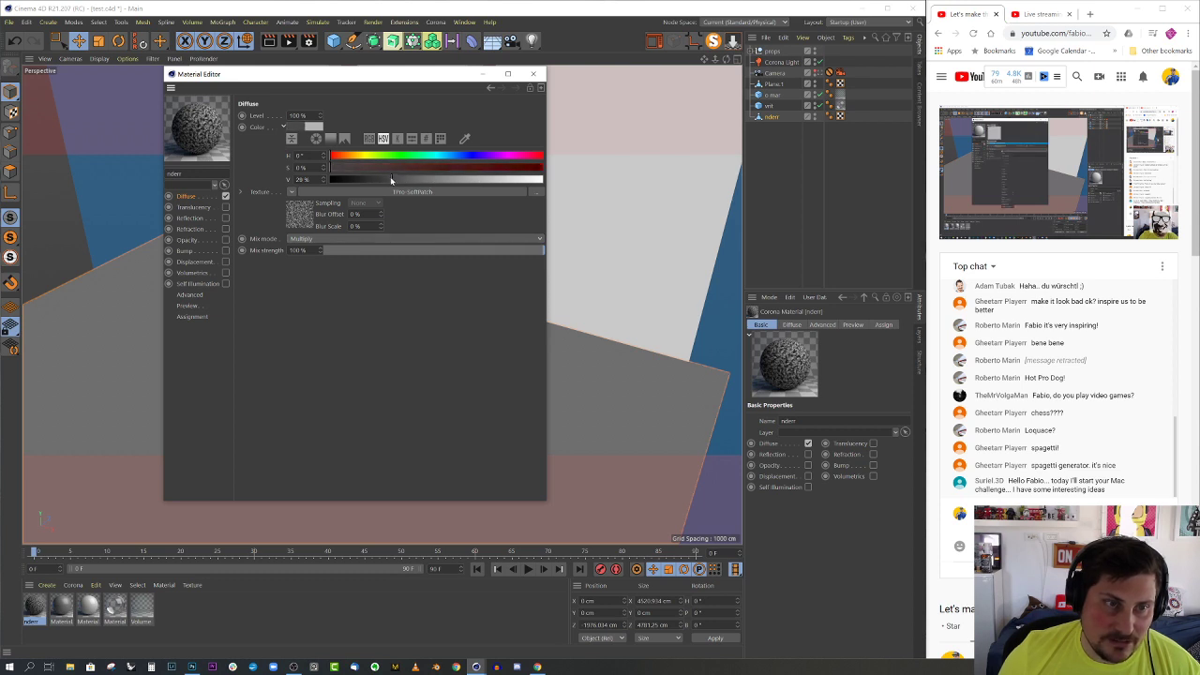
- Set the nderr material's diffuse color brightness to 30% and its diffuse texture mix strength to 25%
left_click_drag(395, 180, 393, 179)
left_click_drag(394, 249, 357, 253)
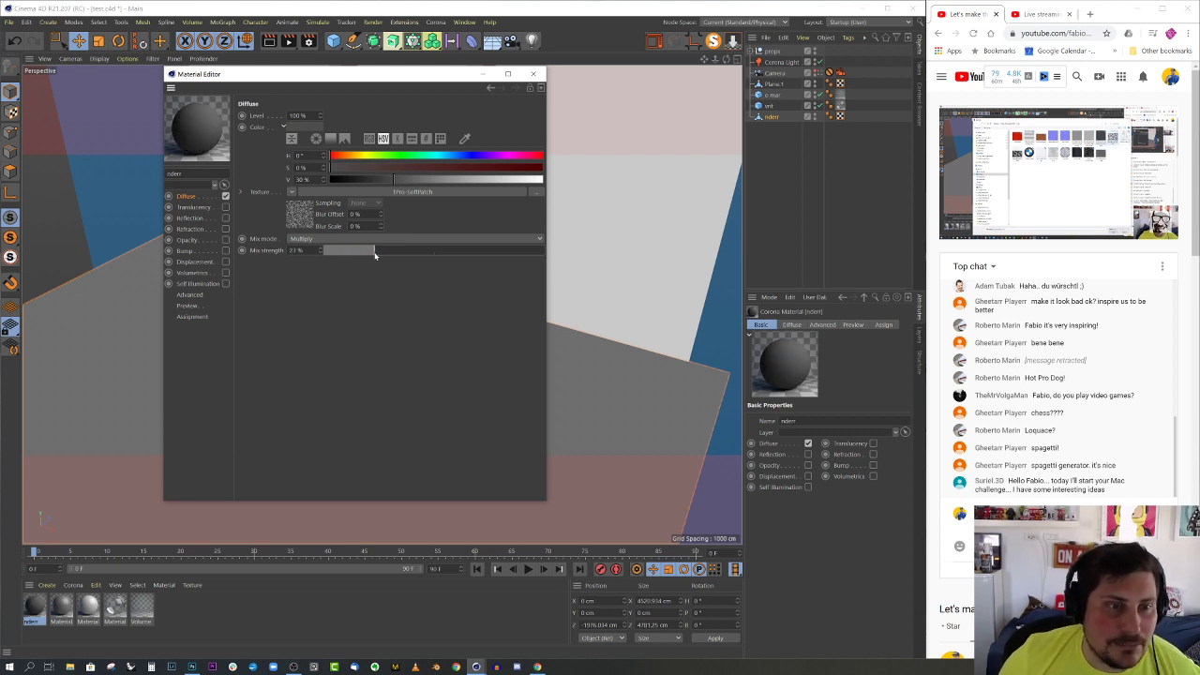
left_click_drag(374, 254, 379, 251)
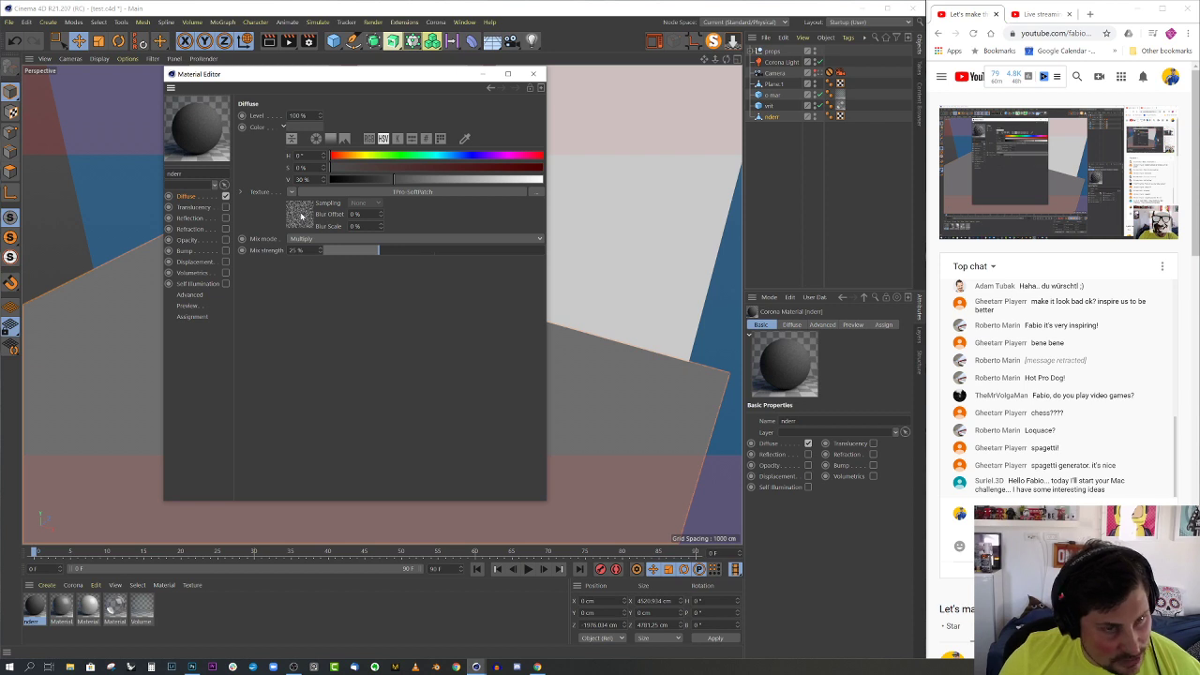
- Enable the nderr material's reflection with the TPro-SoftPatch shader as its texture, at 50% mix strength
left_click(197, 219)
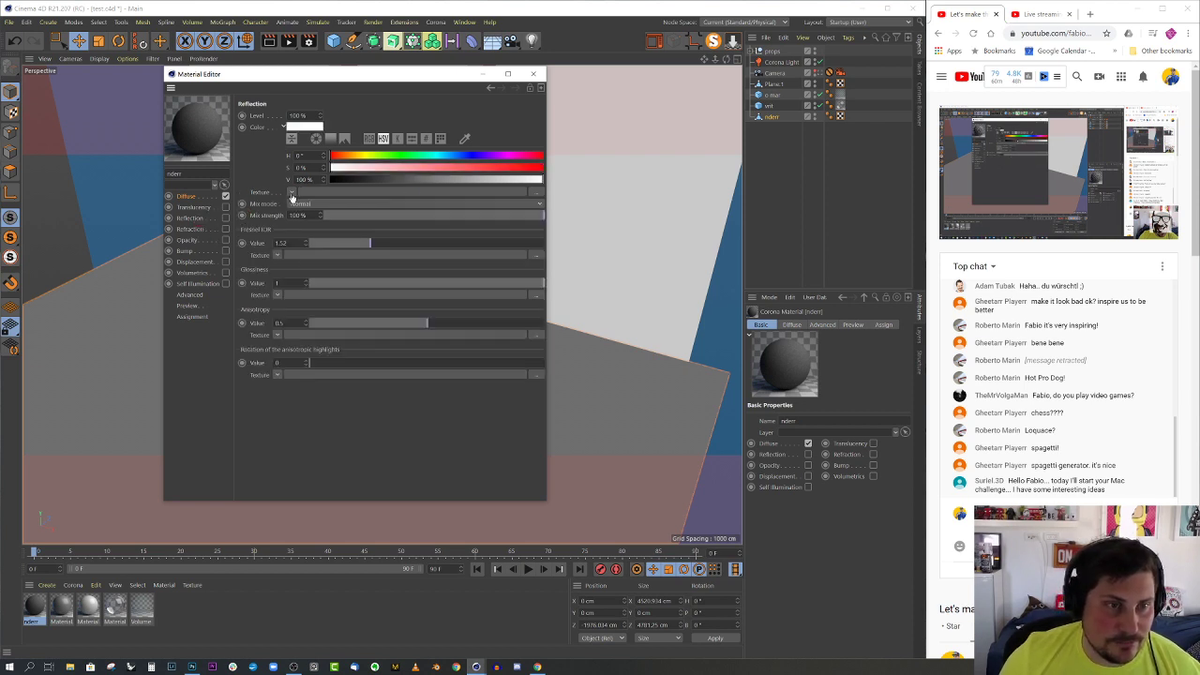
left_click_drag(292, 196, 292, 194)
left_click(225, 218)
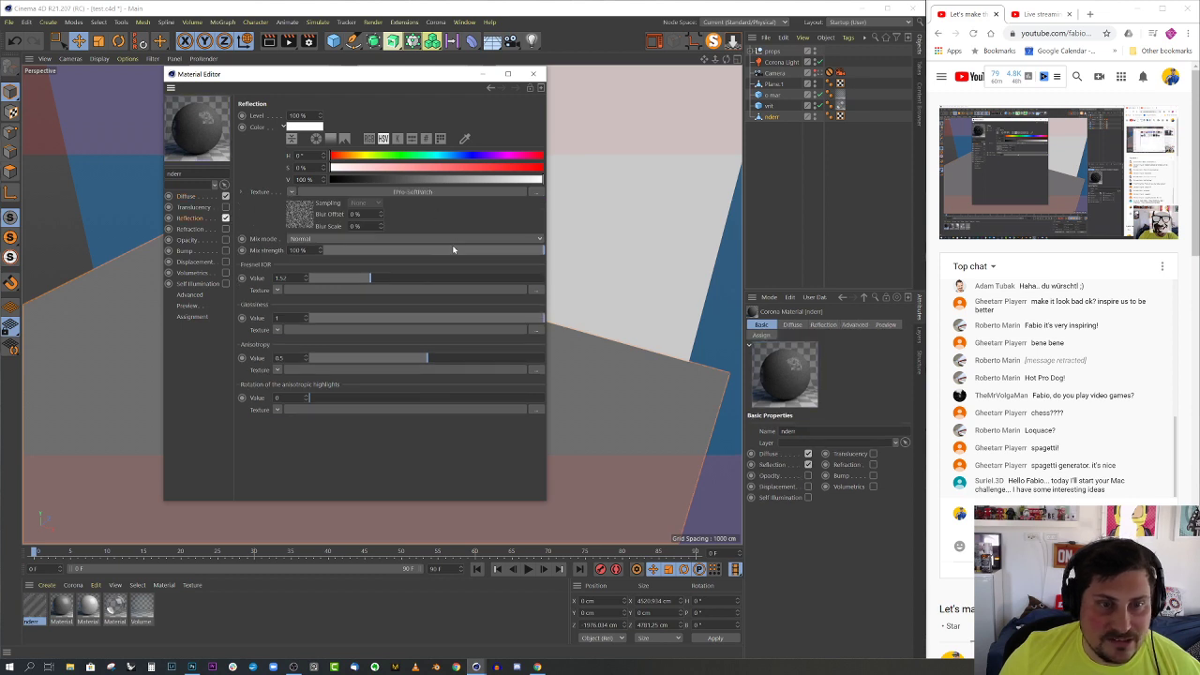
left_click_drag(453, 250, 434, 254)
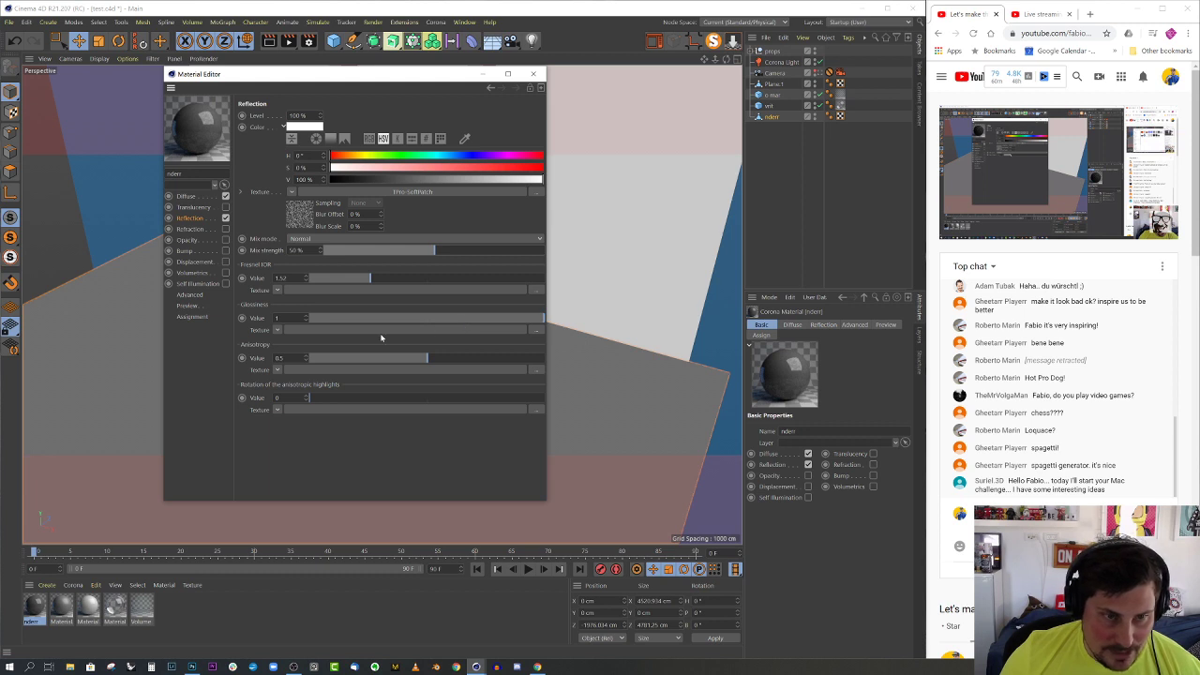
- Load gen_grunge_01.jpg as the reflection glossiness texture without copying the image to the project location
left_click(276, 331)
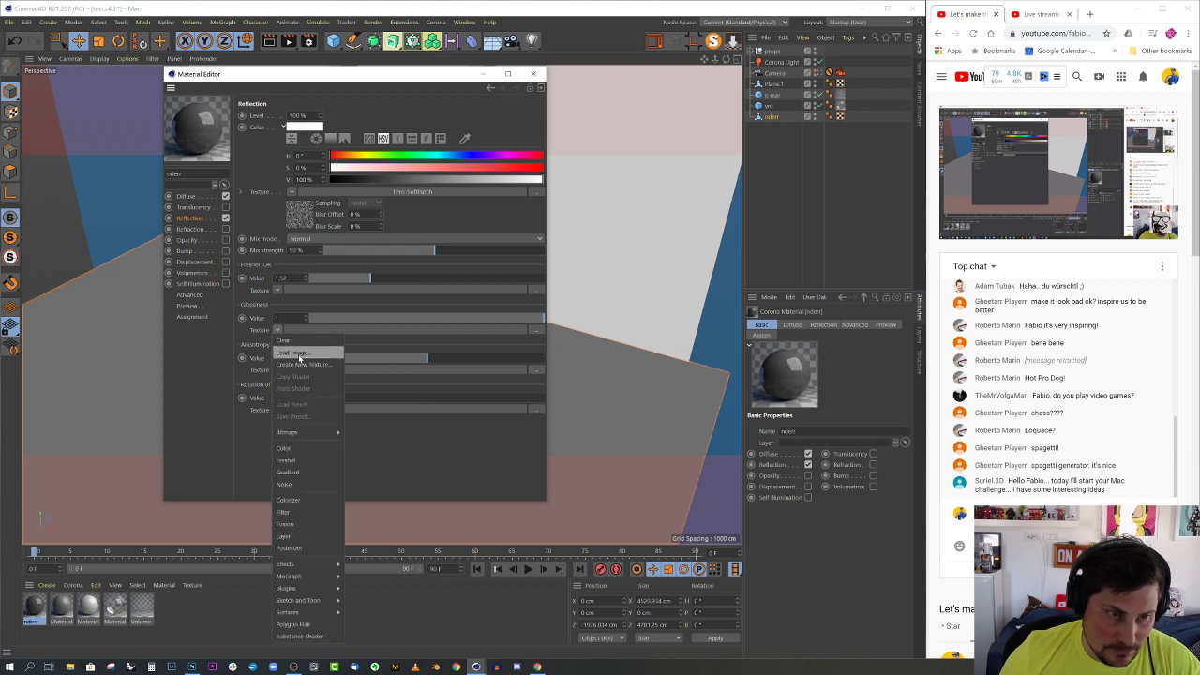
left_click(299, 354)
left_click(870, 164)
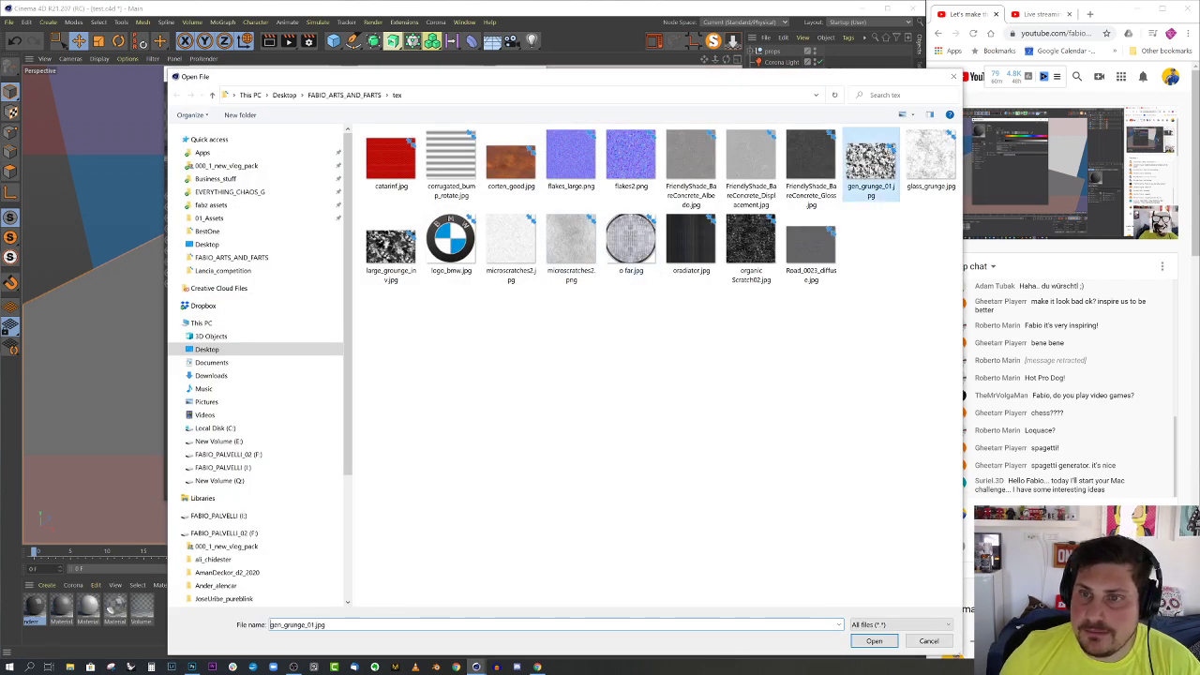
left_click(874, 641)
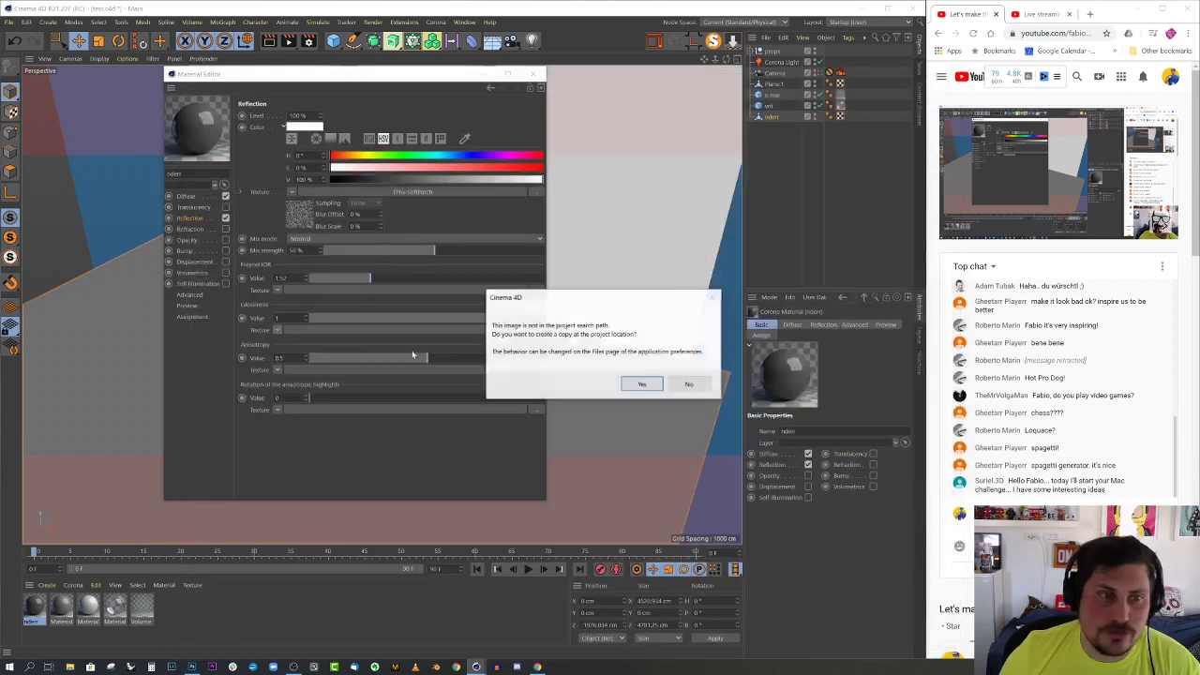
left_click(691, 382)
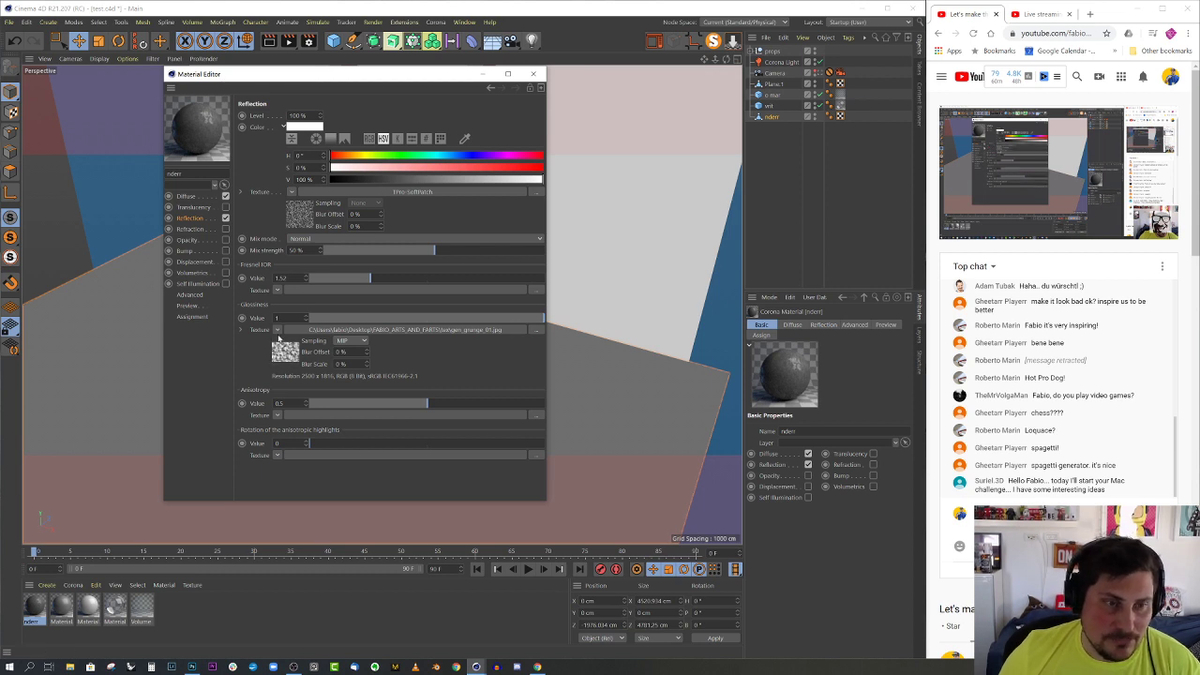
- Wrap the glossiness grunge texture in a Corona Color Mix shader
left_click(278, 331)
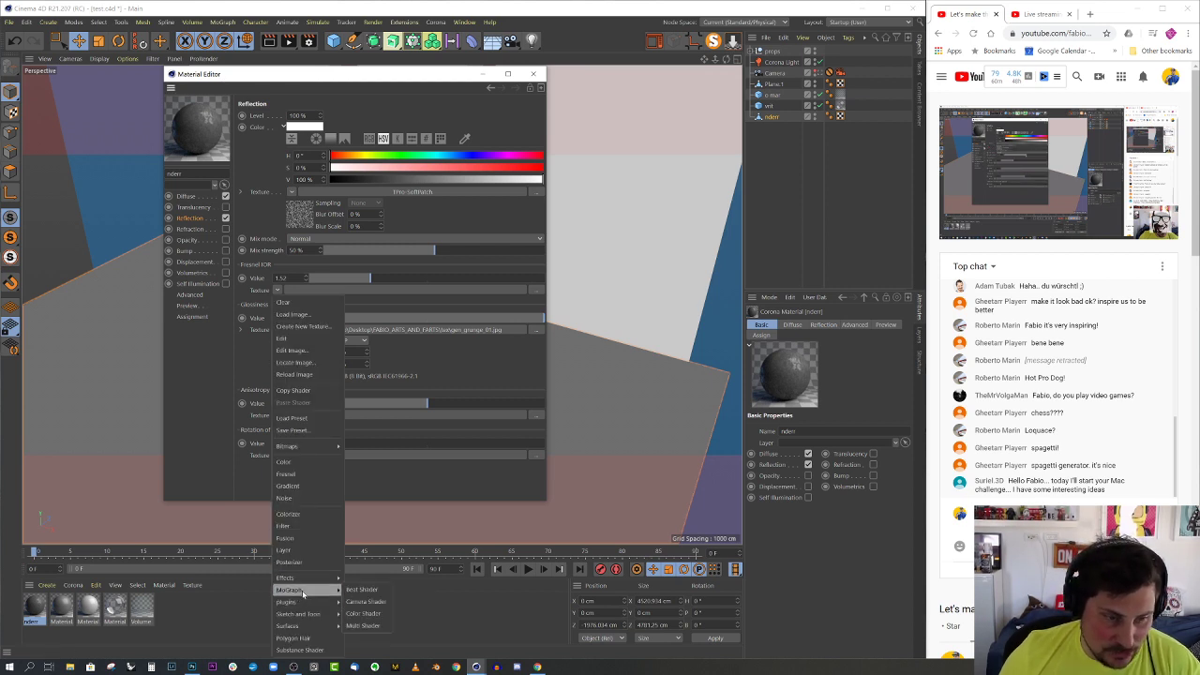
mouse_move(302, 605)
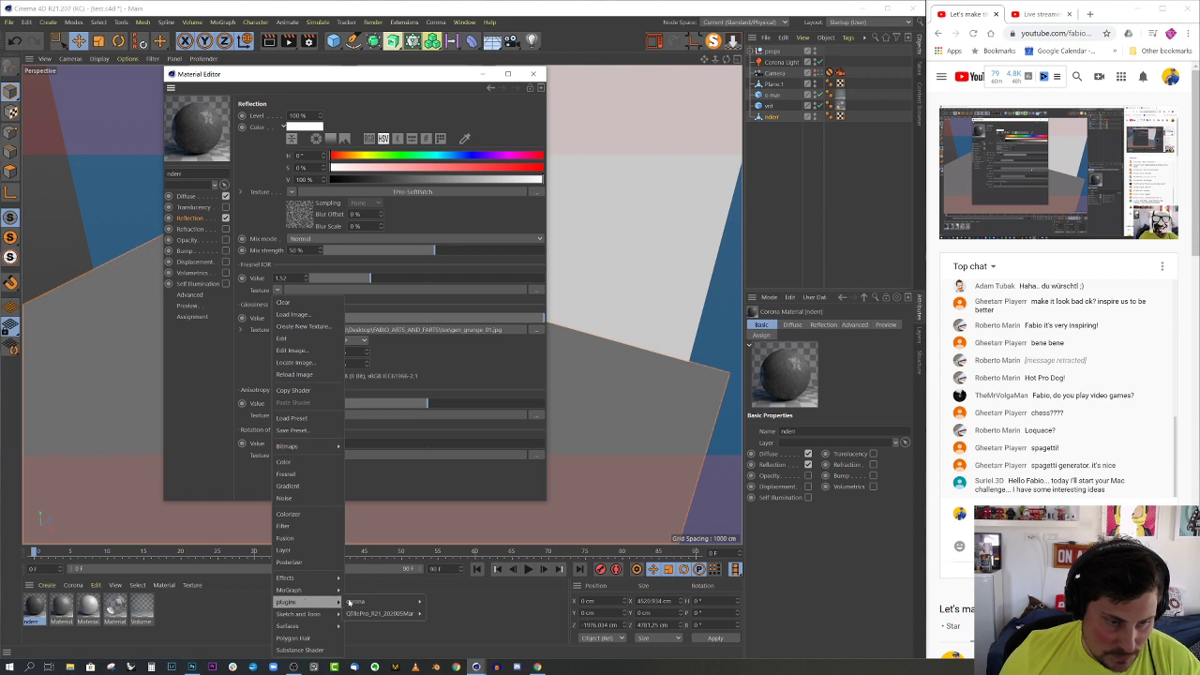
mouse_move(354, 601)
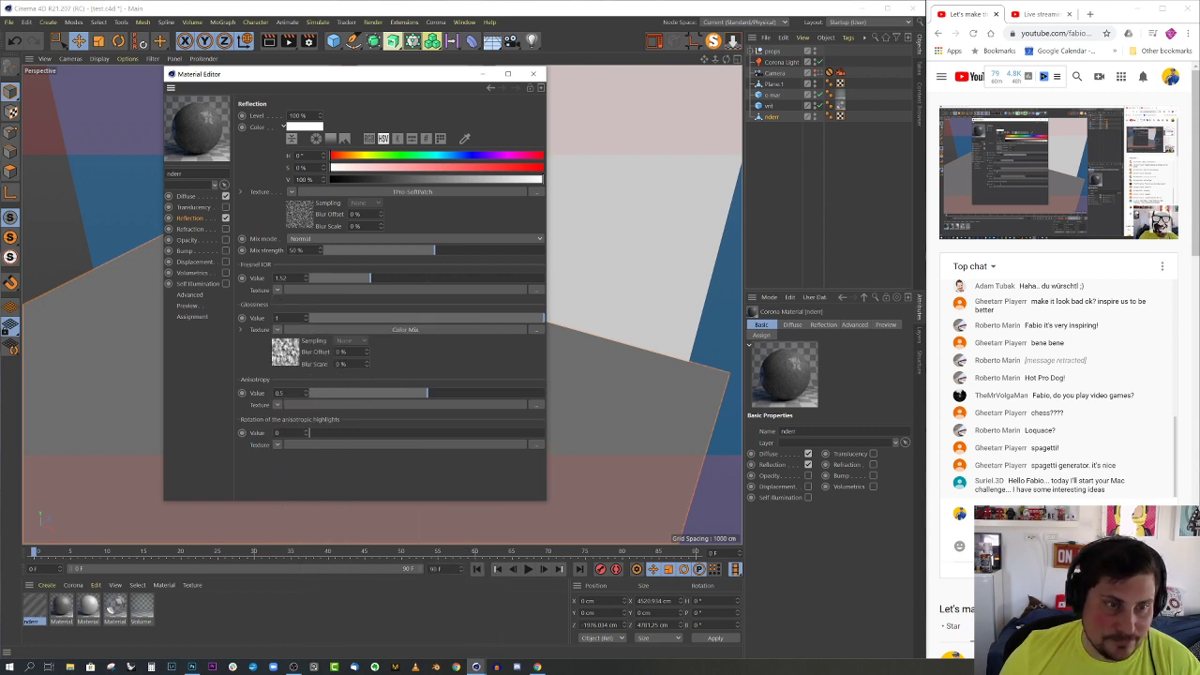
- Set the Color Mix shader's mix strength to 30% and its color to a gray of about 71% brightness, and close the material editor
left_click(290, 353)
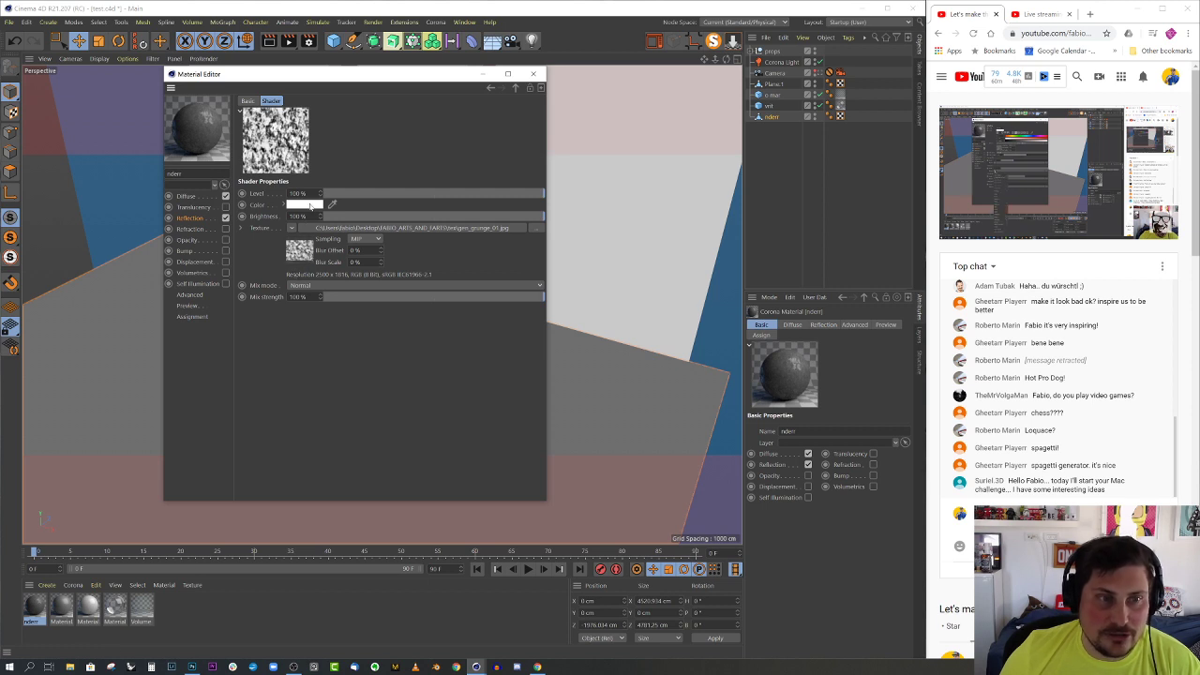
left_click_drag(432, 299, 391, 298)
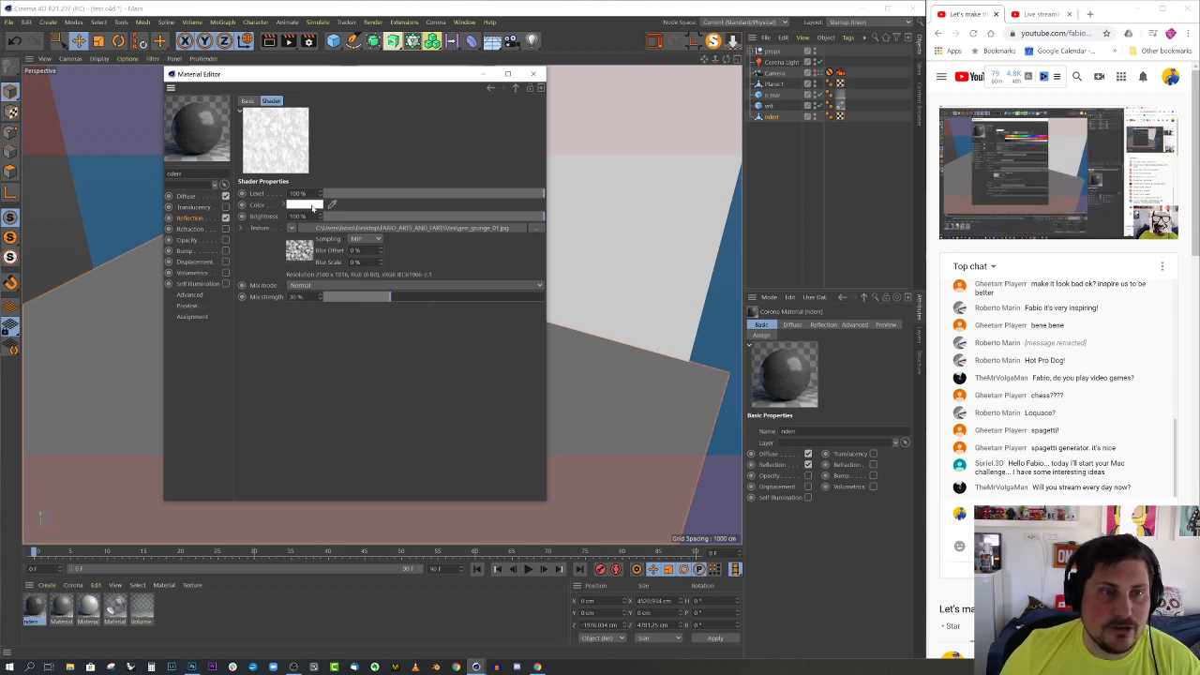
left_click(316, 208)
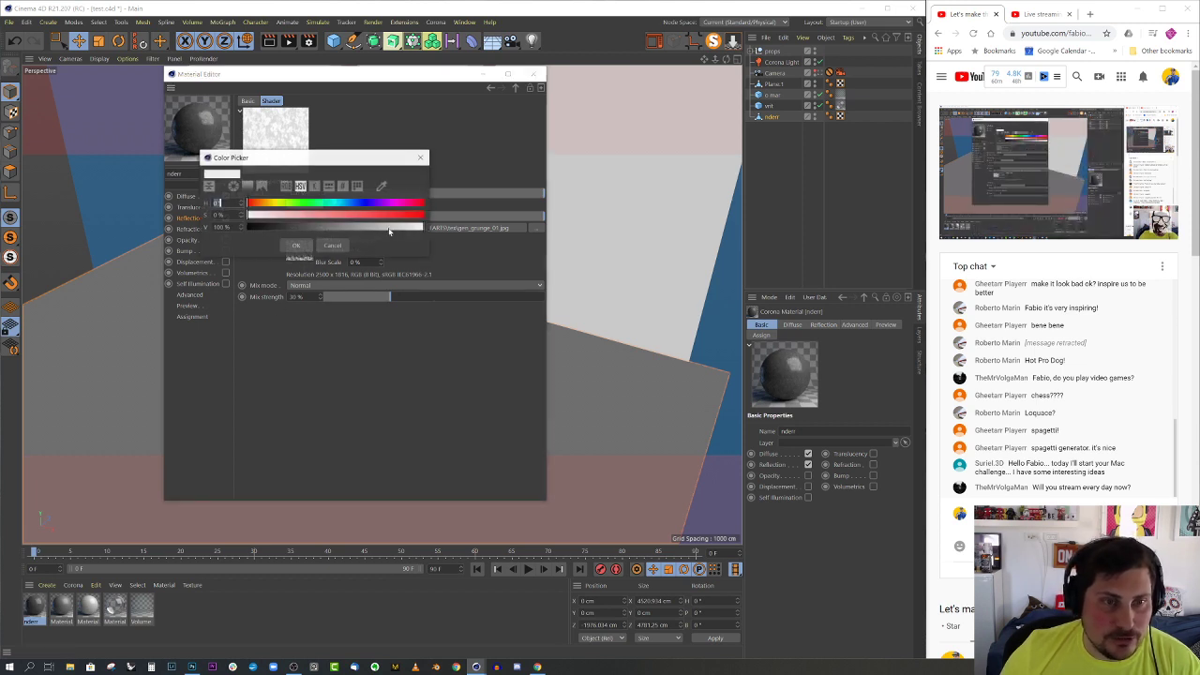
left_click_drag(406, 231, 379, 230)
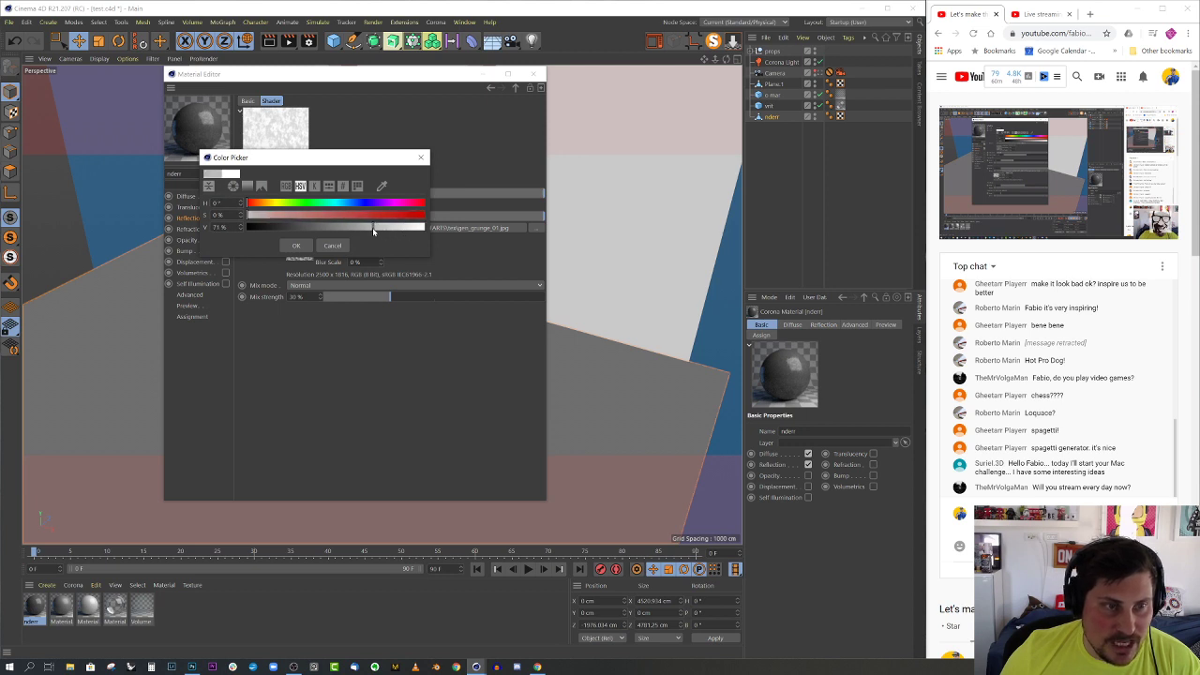
left_click(295, 245)
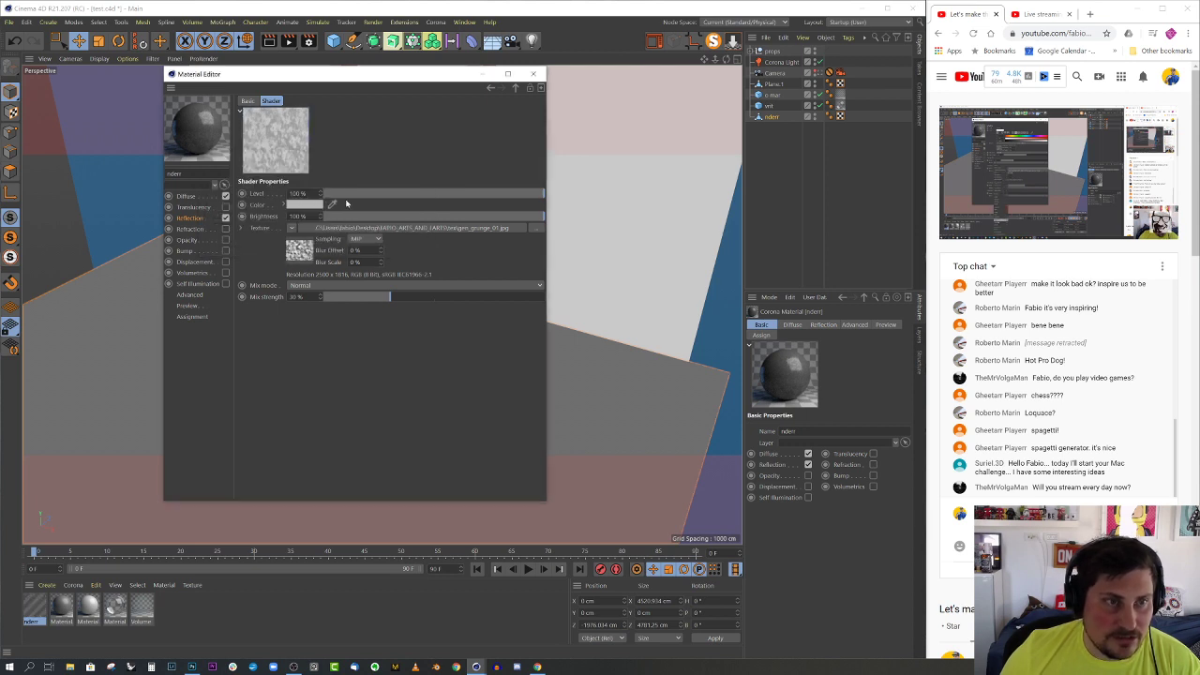
left_click(534, 73)
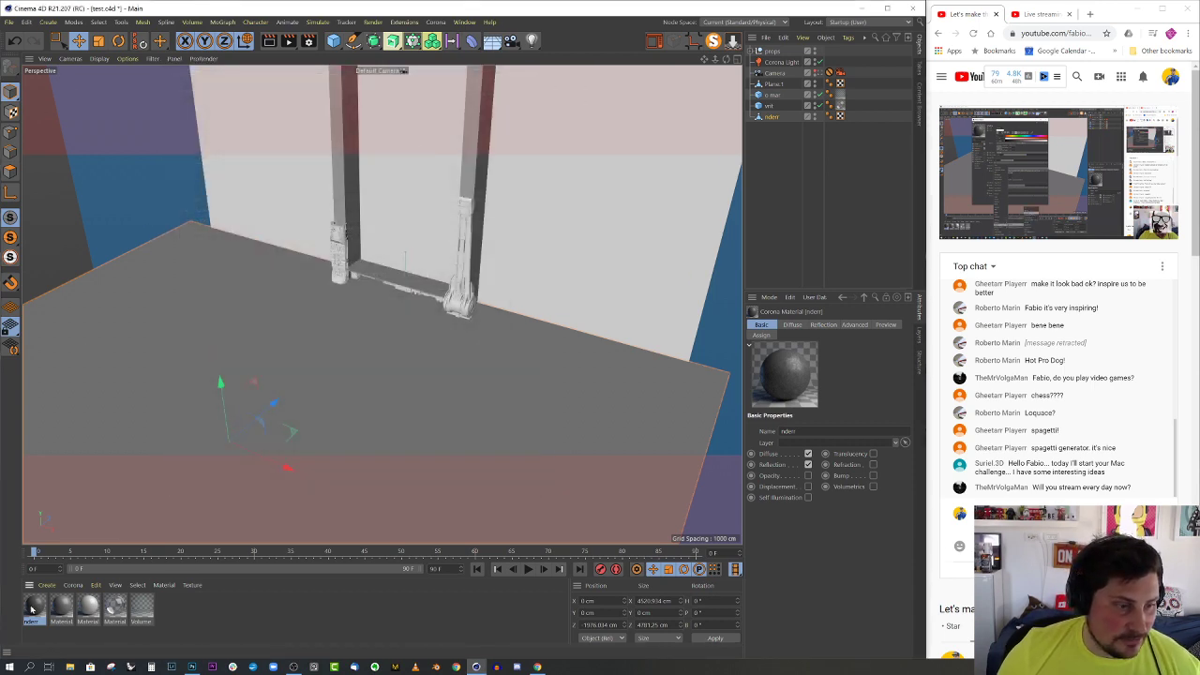
- Apply the nderr material to the floor plane and set its tag's Length U and Length V to 30%
left_click_drag(103, 477, 187, 414)
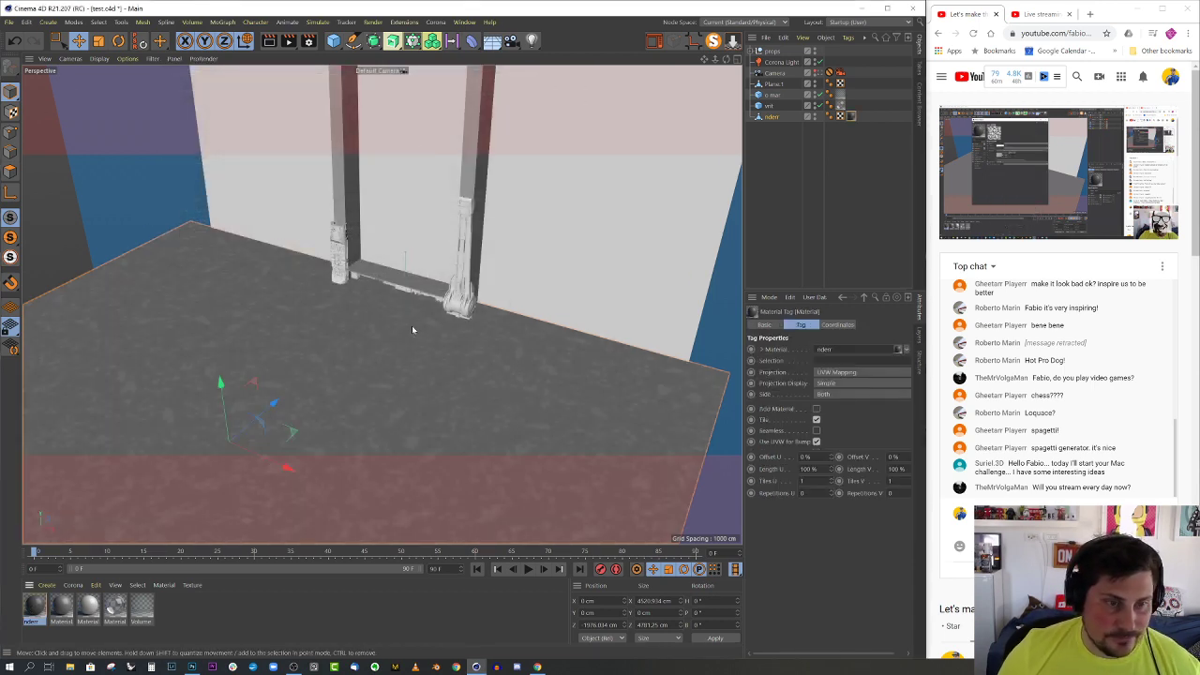
left_click_drag(329, 354, 367, 369, "alt")
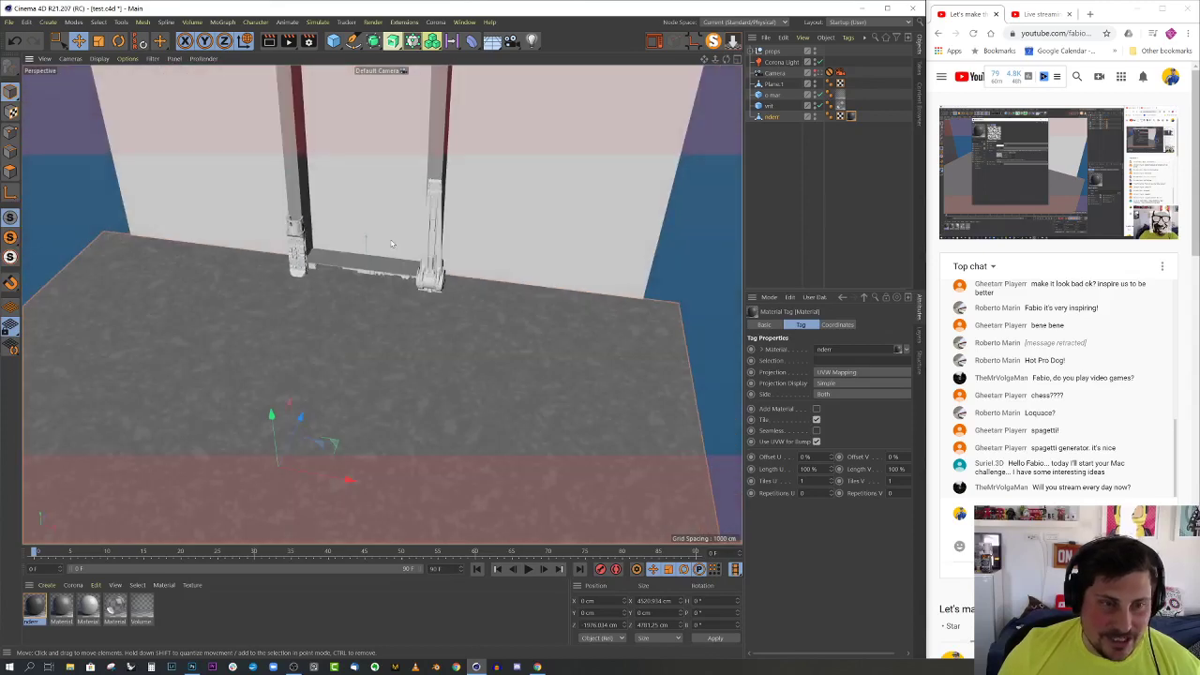
left_click_drag(385, 313, 348, 306, "alt")
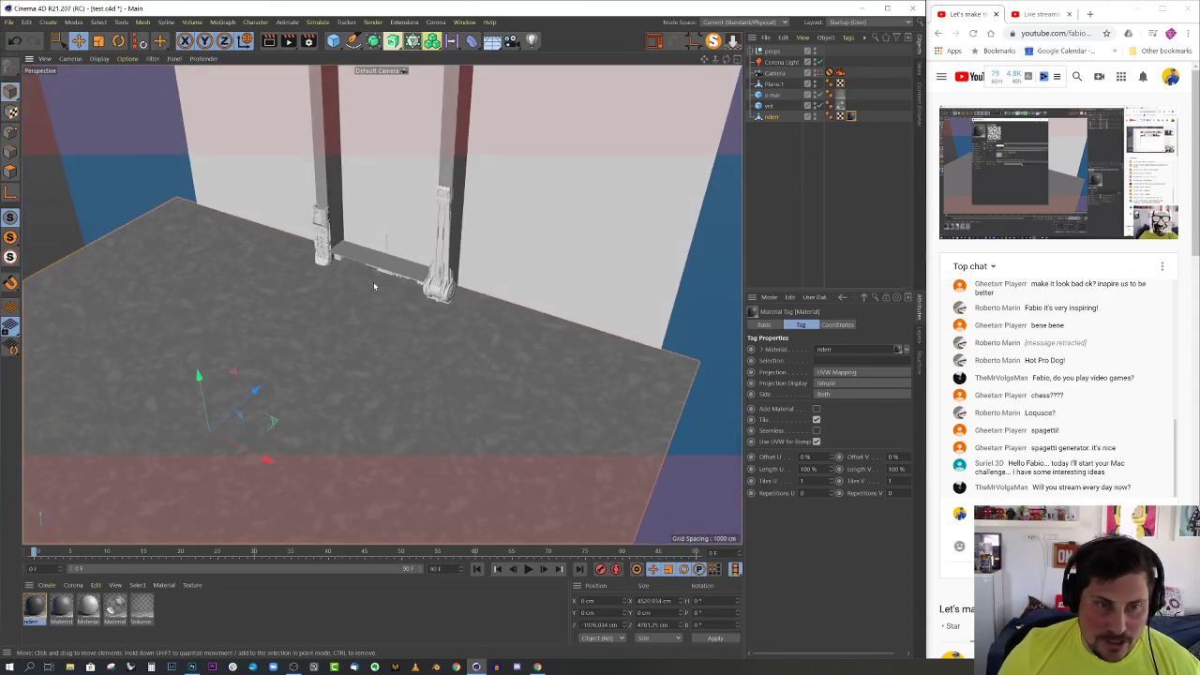
left_click(808, 468)
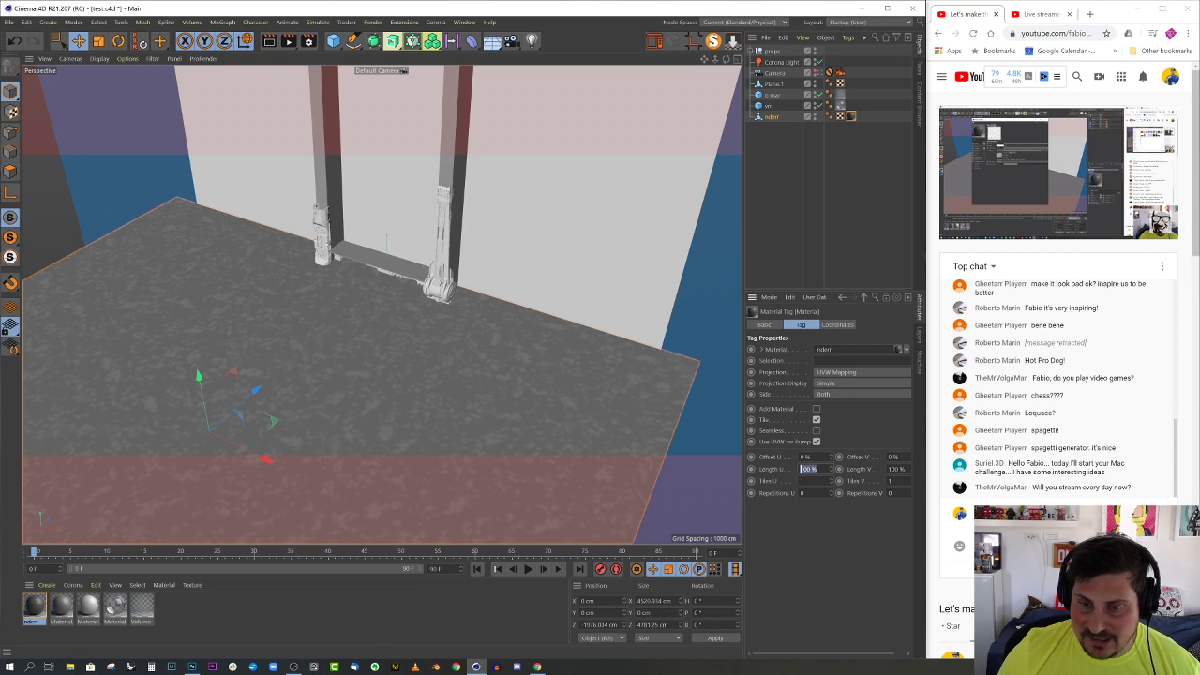
type("30")
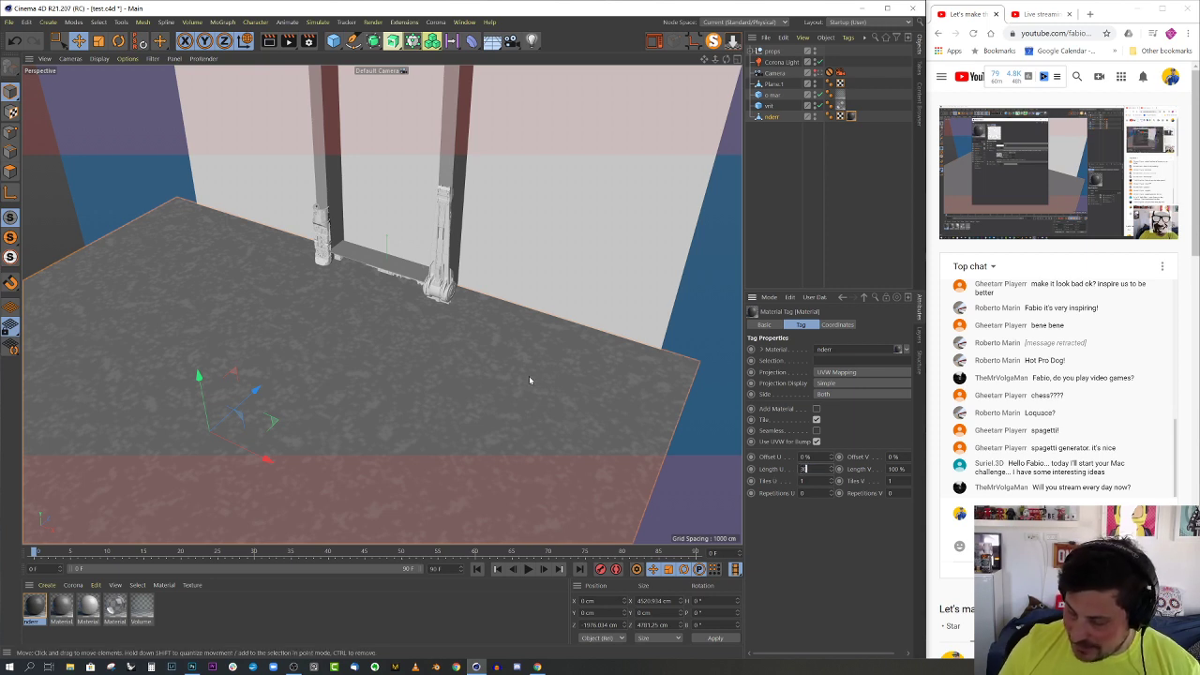
key("Return")
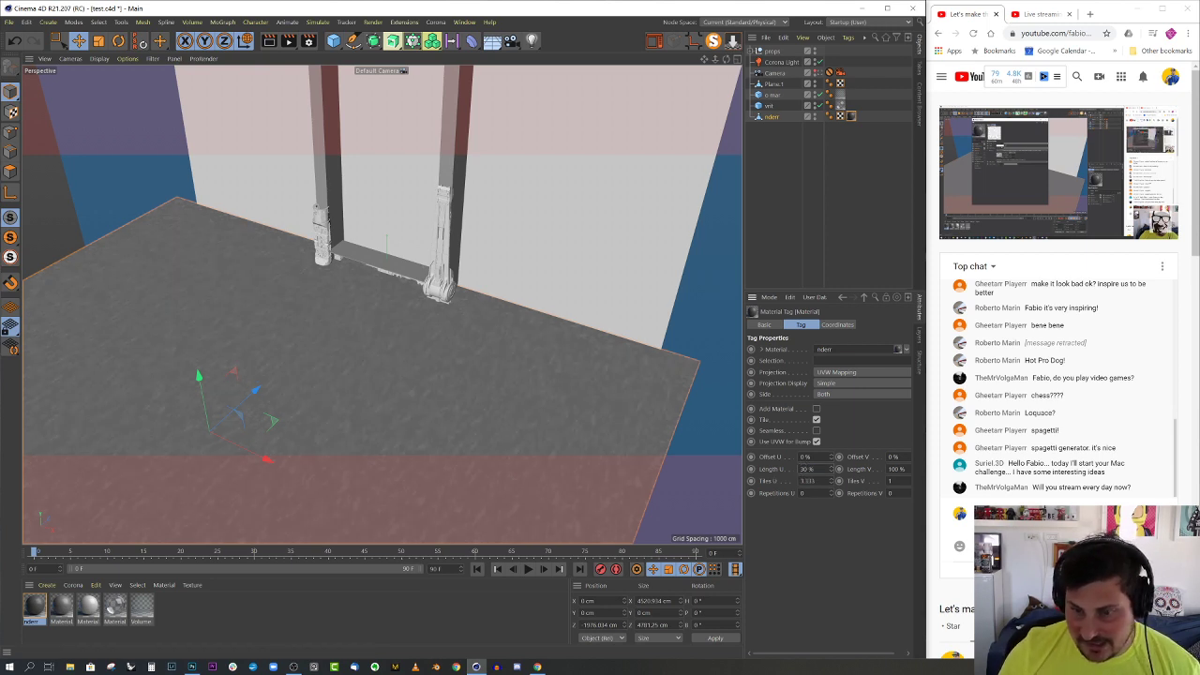
left_click(900, 469)
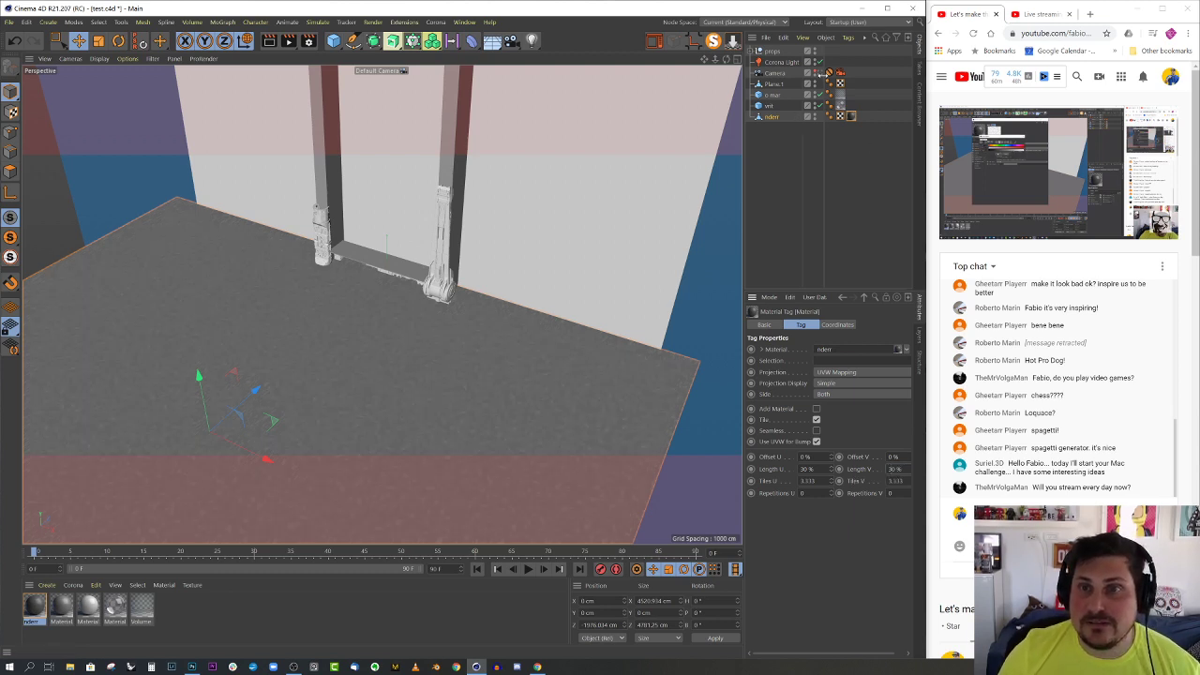
- Apply the nderr material to the two vertical door posts, Cube and Cube.1, and select both of their material tags
left_click(320, 161)
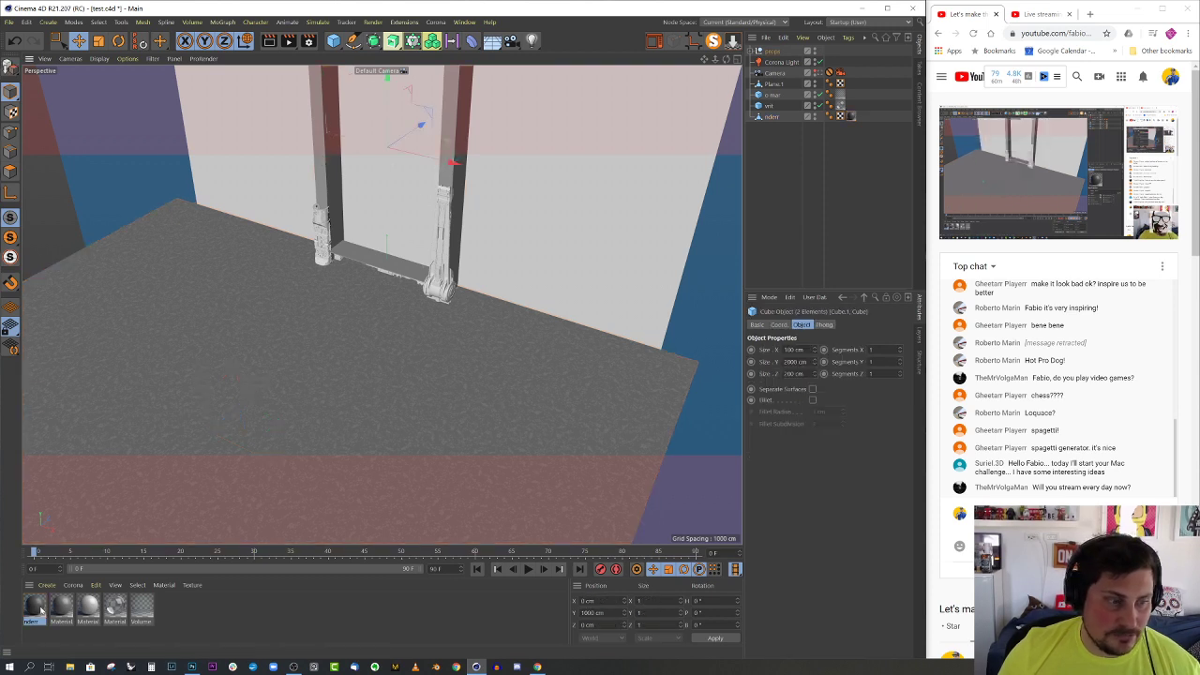
left_click_drag(40, 610, 326, 206)
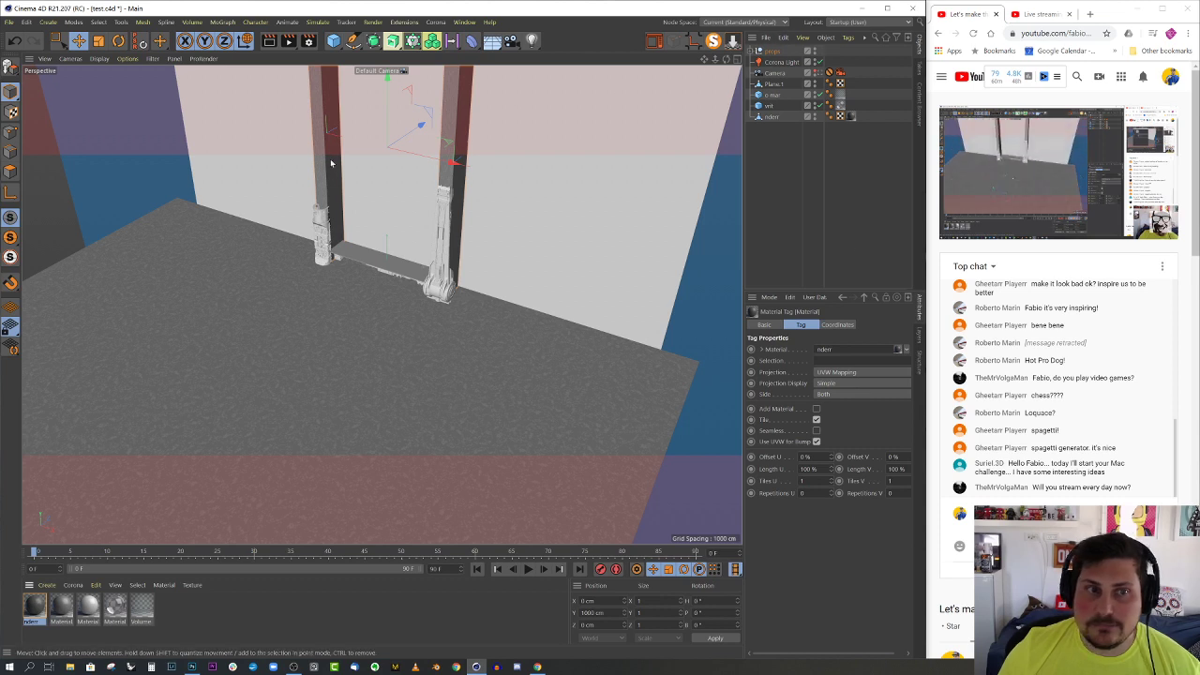
left_click(753, 51)
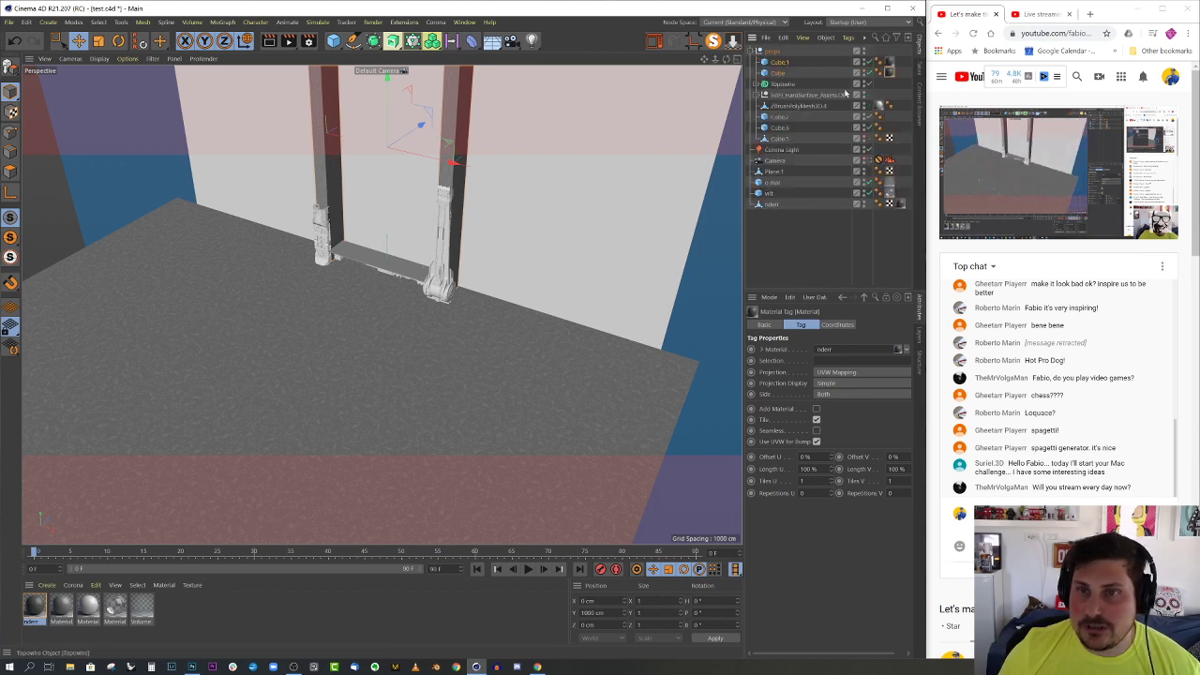
left_click(889, 63, "shift")
- Try a Length U of 30% on the material tags of both door posts
scroll(448, 195, "up", 6)
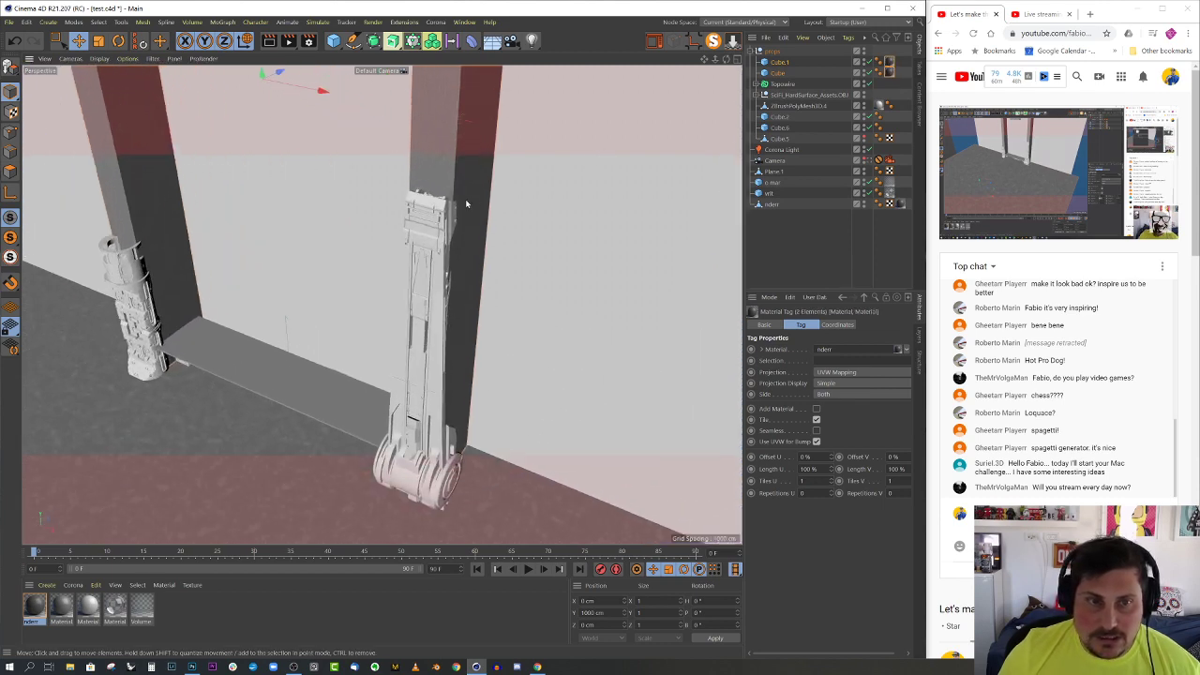
left_click_drag(465, 201, 460, 181, "alt")
middle_click_drag(460, 181, 410, 286, "alt")
scroll(411, 285, "down", 2)
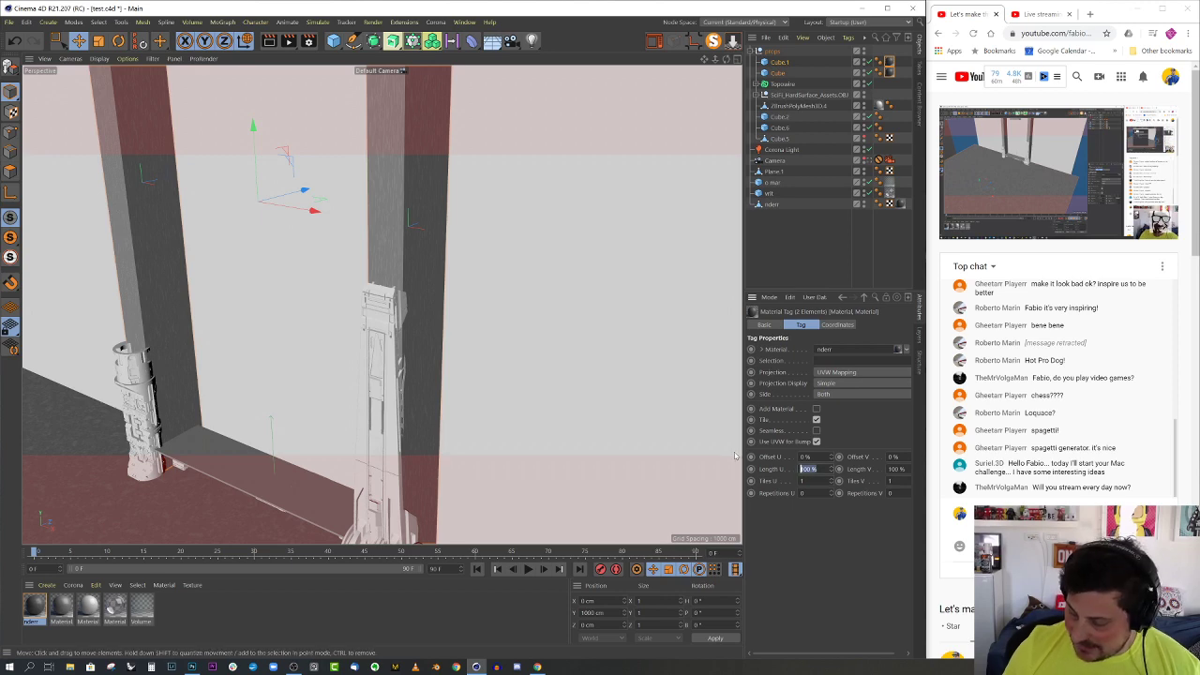
type("0")
key("Return")
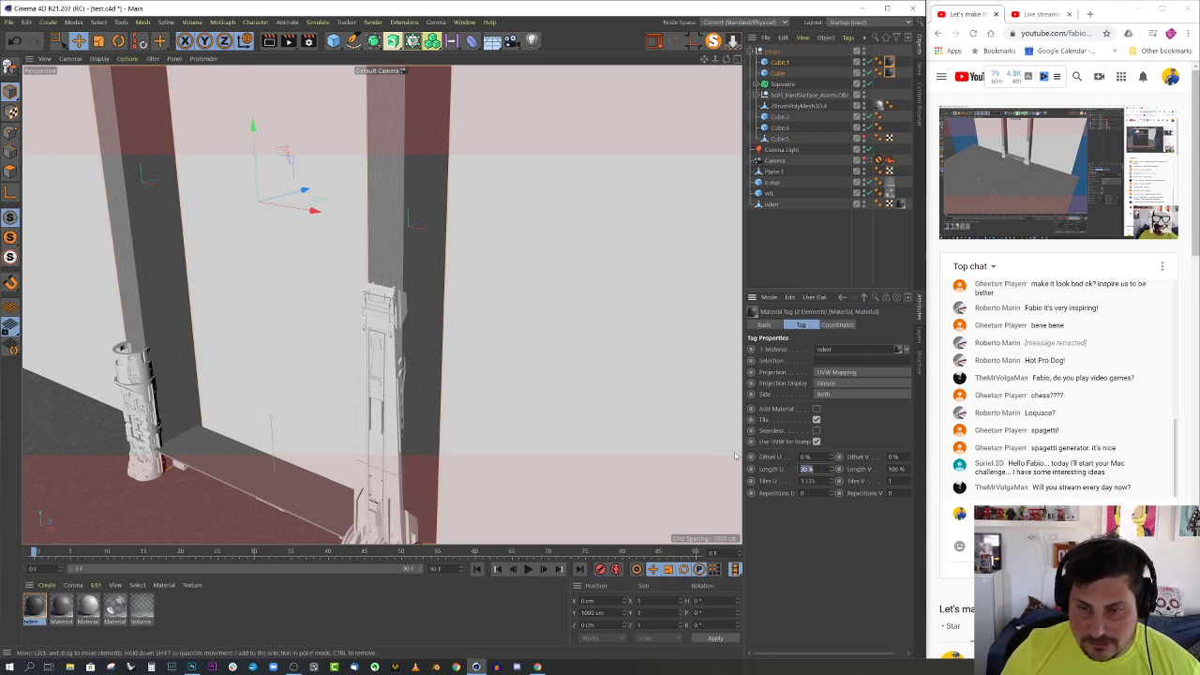
- Set Length U back to 100% and Length V to 30% on both door posts' material tags
scroll(458, 289, "up", 4)
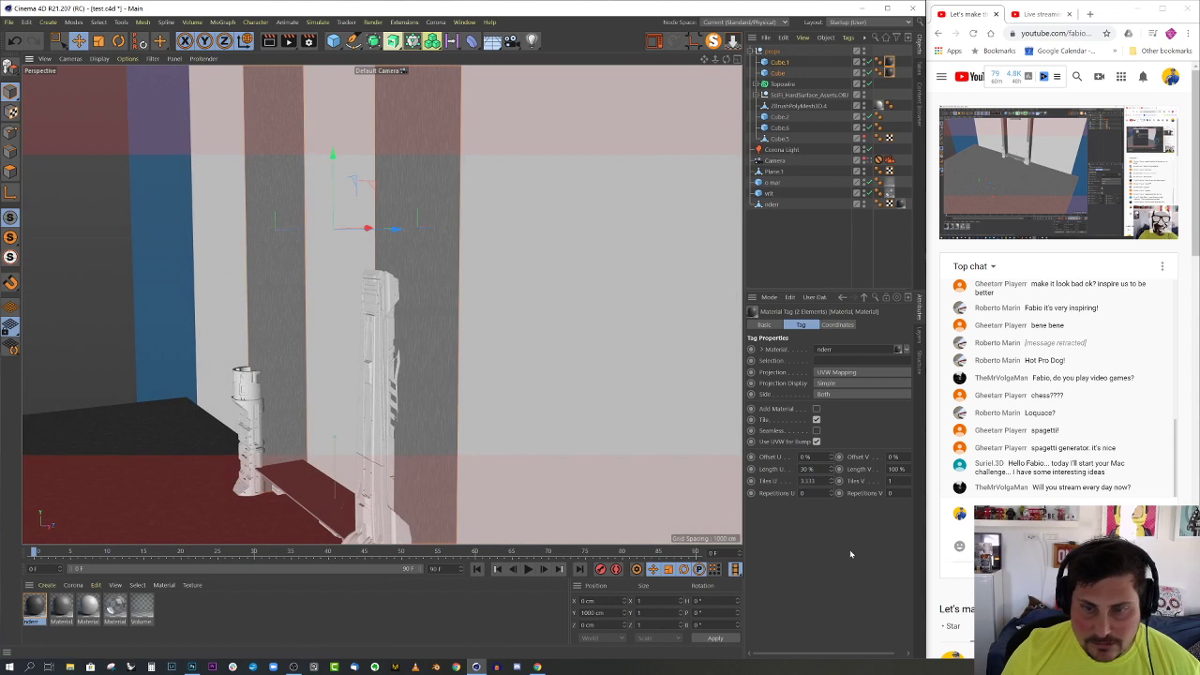
type("10")
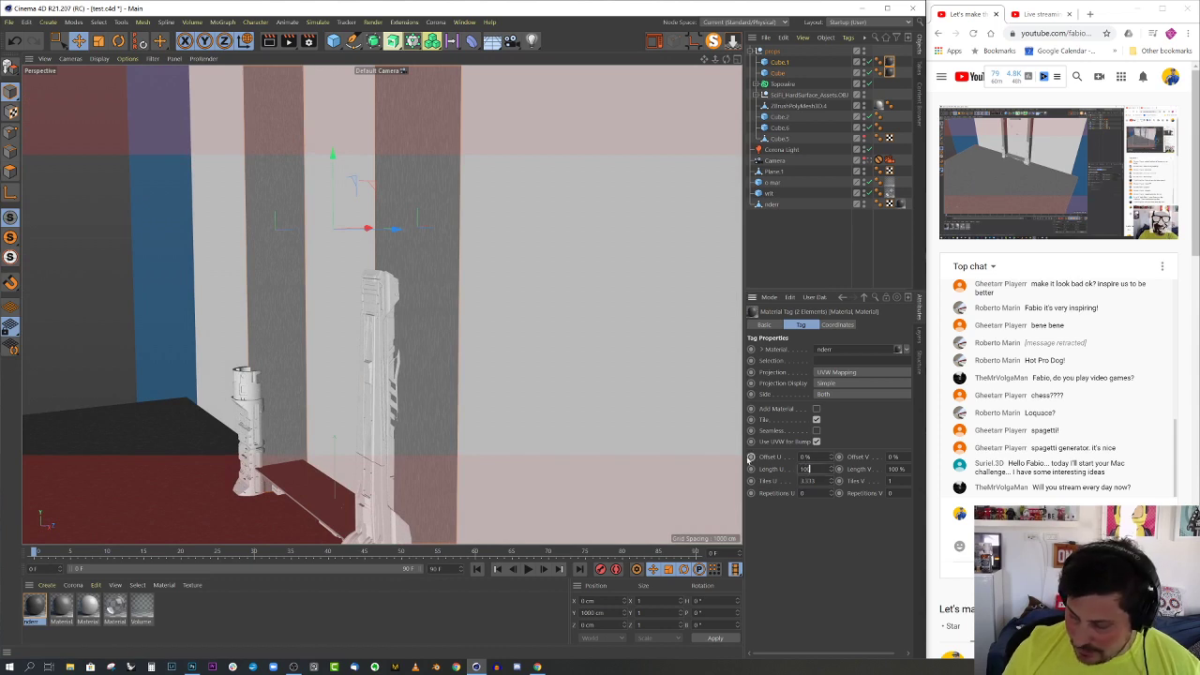
type("0")
key("Return")
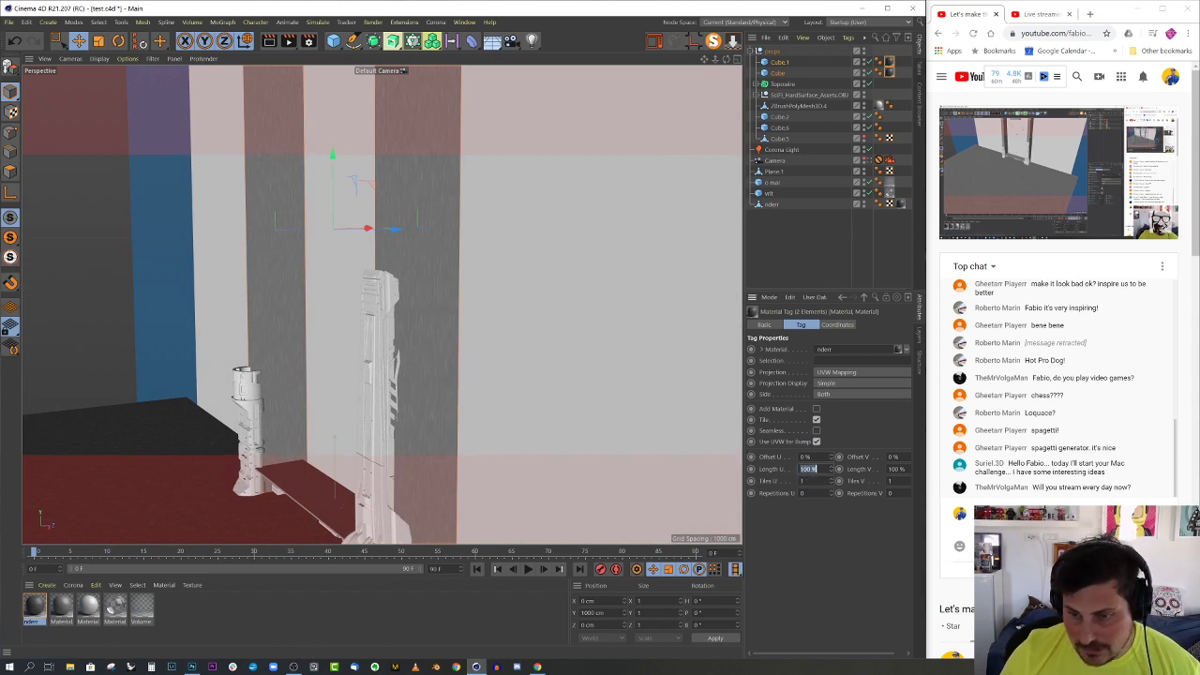
key("Tab")
key("Return")
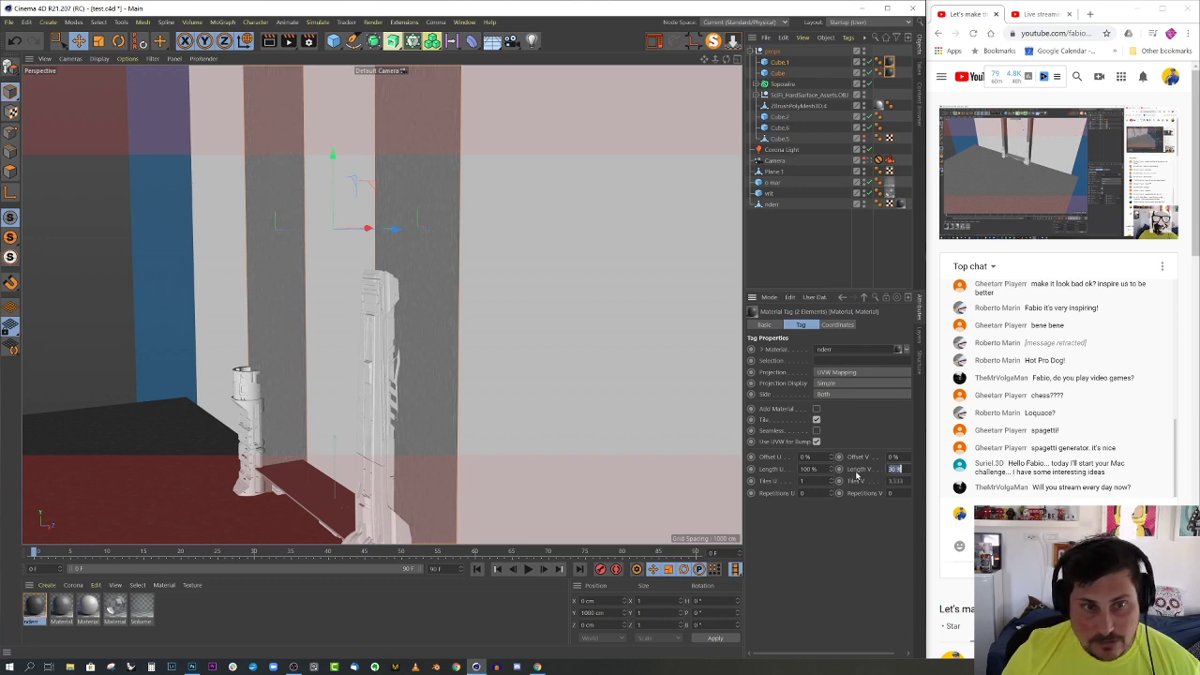
- Set Length V to 20% on both door posts' material tags and return to the scene camera view
mouse_move(468, 296)
left_mouse_down("alt")
mouse_move(546, 289)
mouse_move(466, 292)
left_mouse_up("alt")
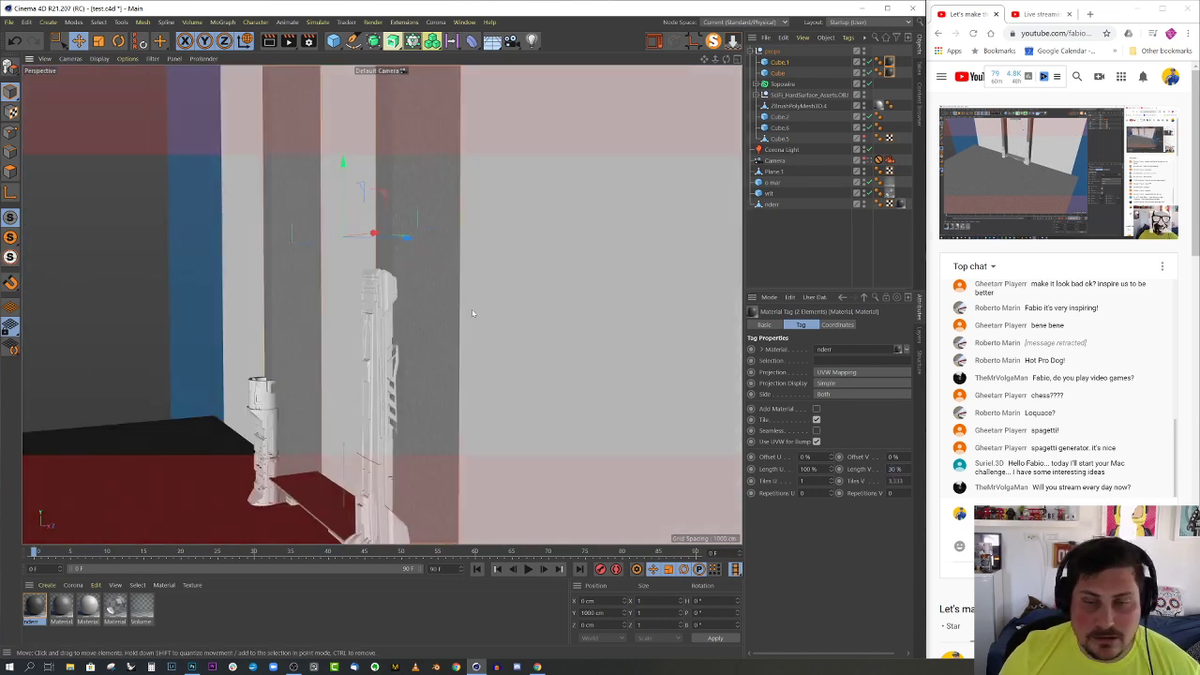
type("2")
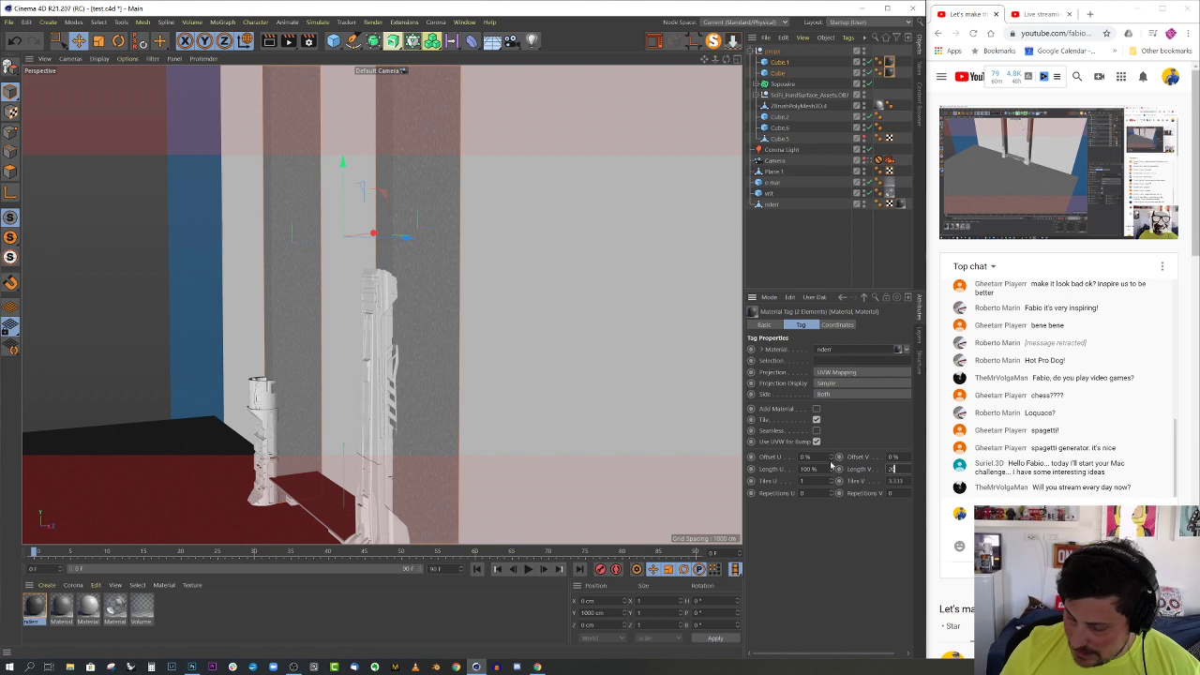
type("0")
key("Return")
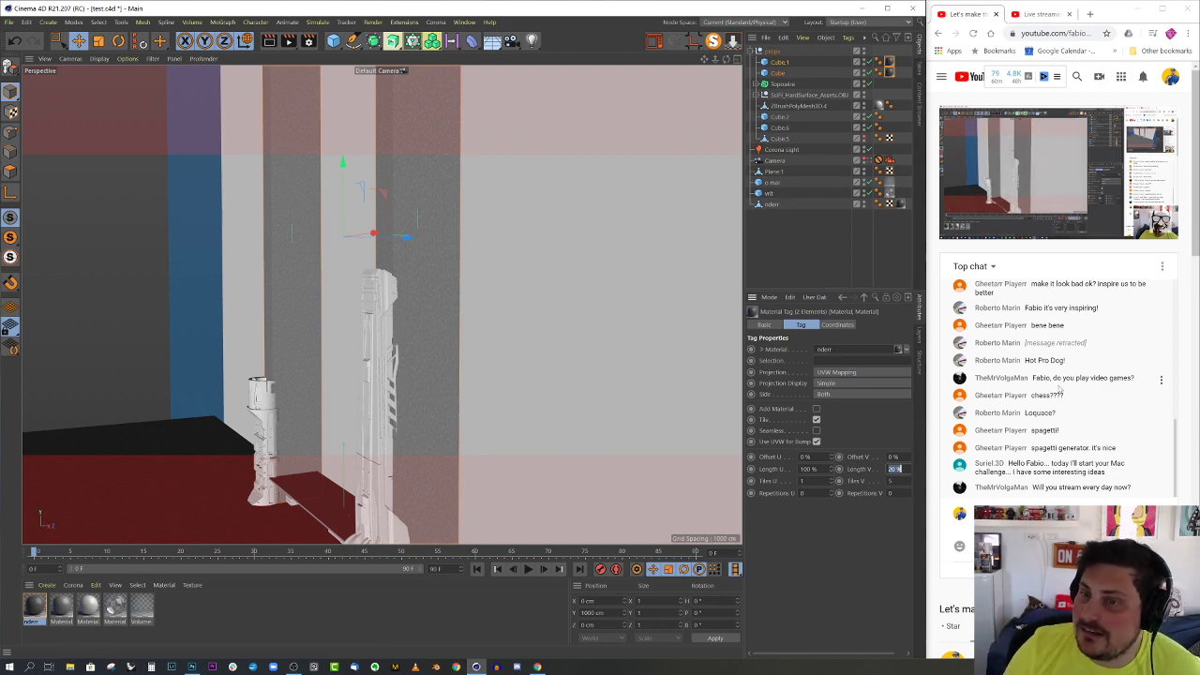
left_click_drag(337, 314, 353, 326, "alt")
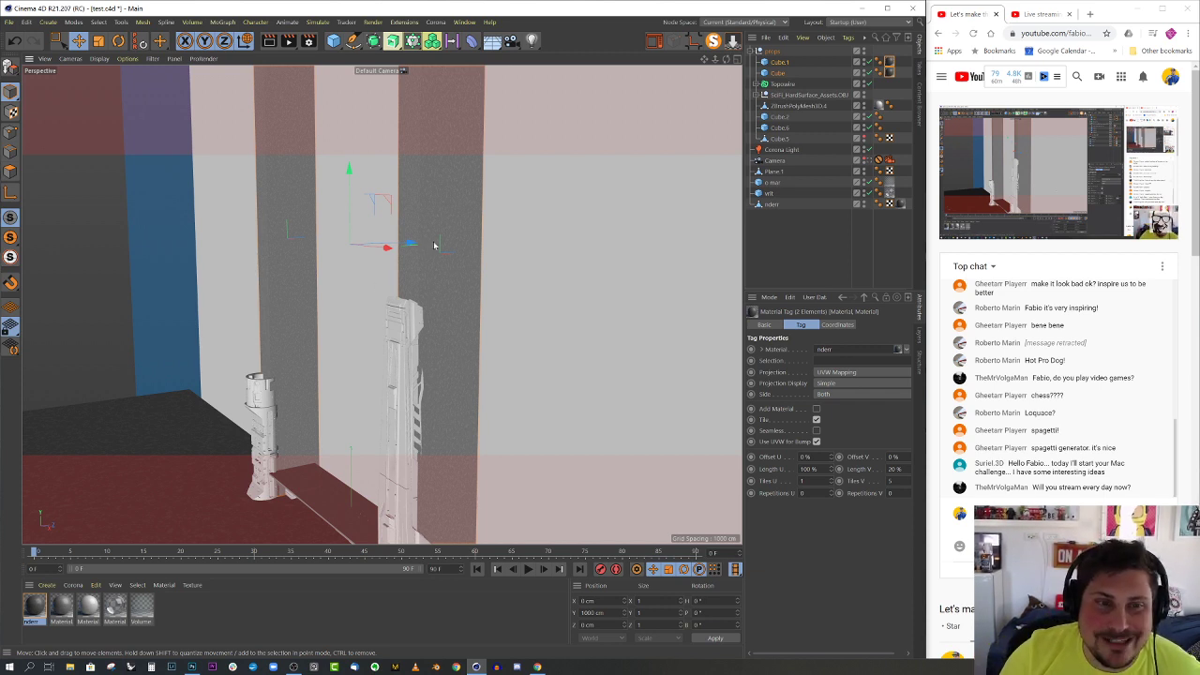
mouse_move(433, 245)
left_mouse_down("alt")
mouse_move(434, 258)
mouse_move(466, 259)
mouse_move(442, 268)
mouse_move(470, 258)
left_mouse_up("alt")
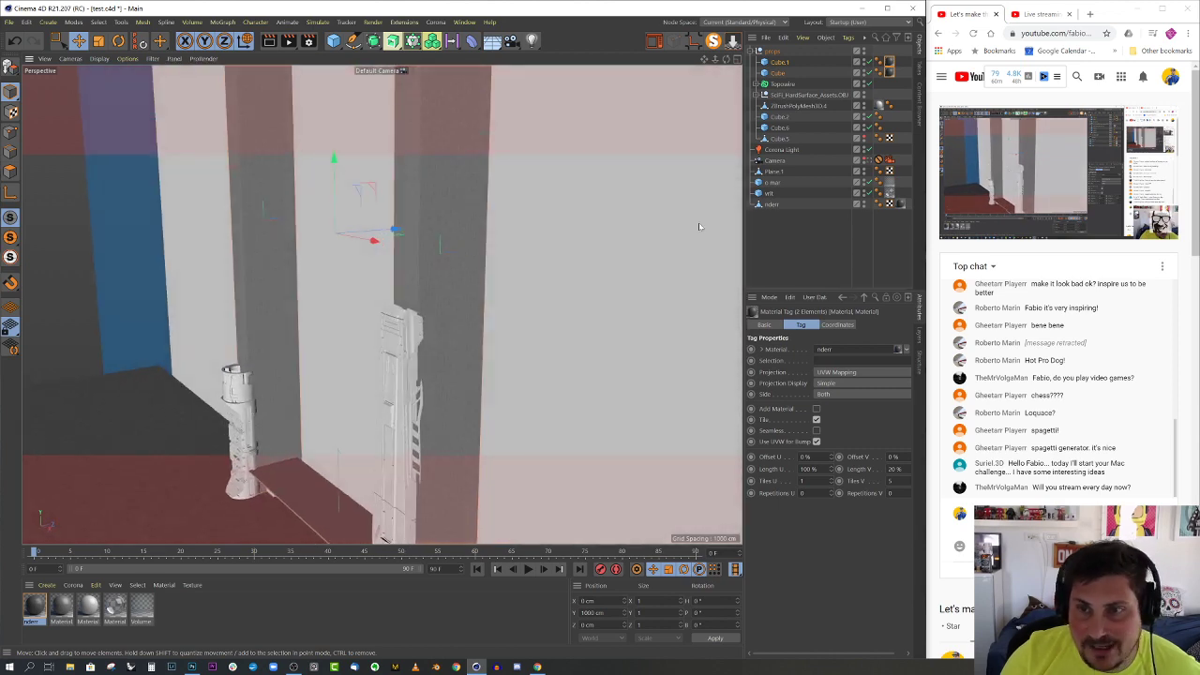
left_click(877, 160)
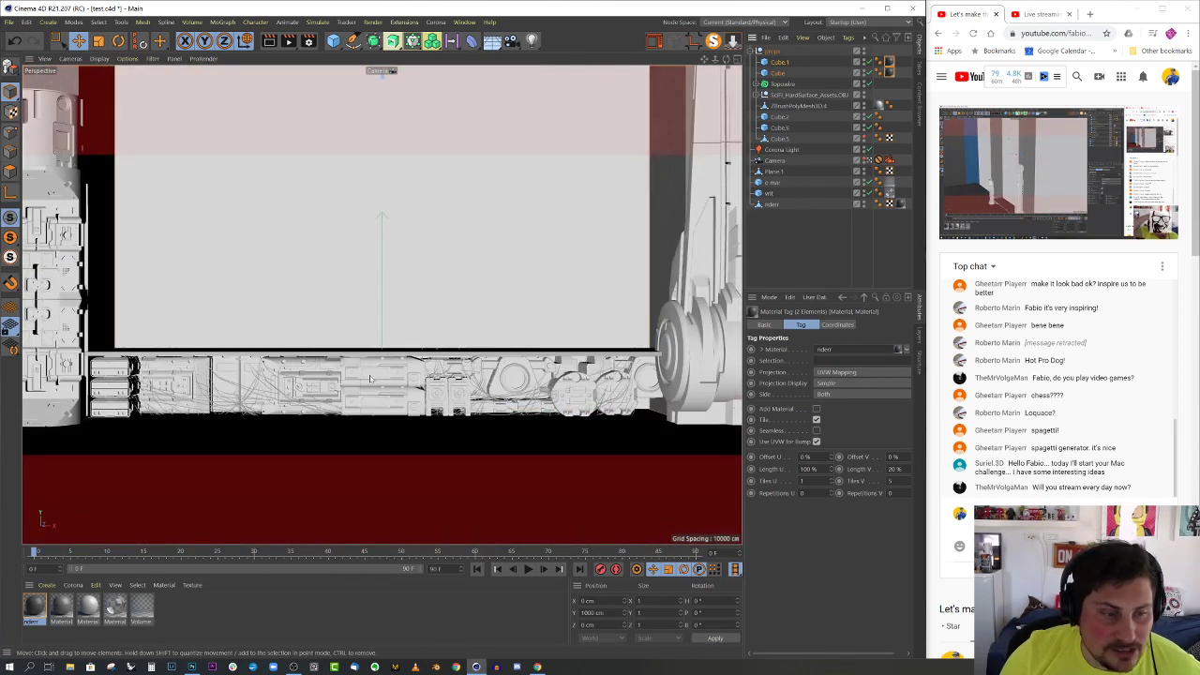
- Rename the dark grey Material.2 as gen and duplicate it as gen2
left_click(62, 608)
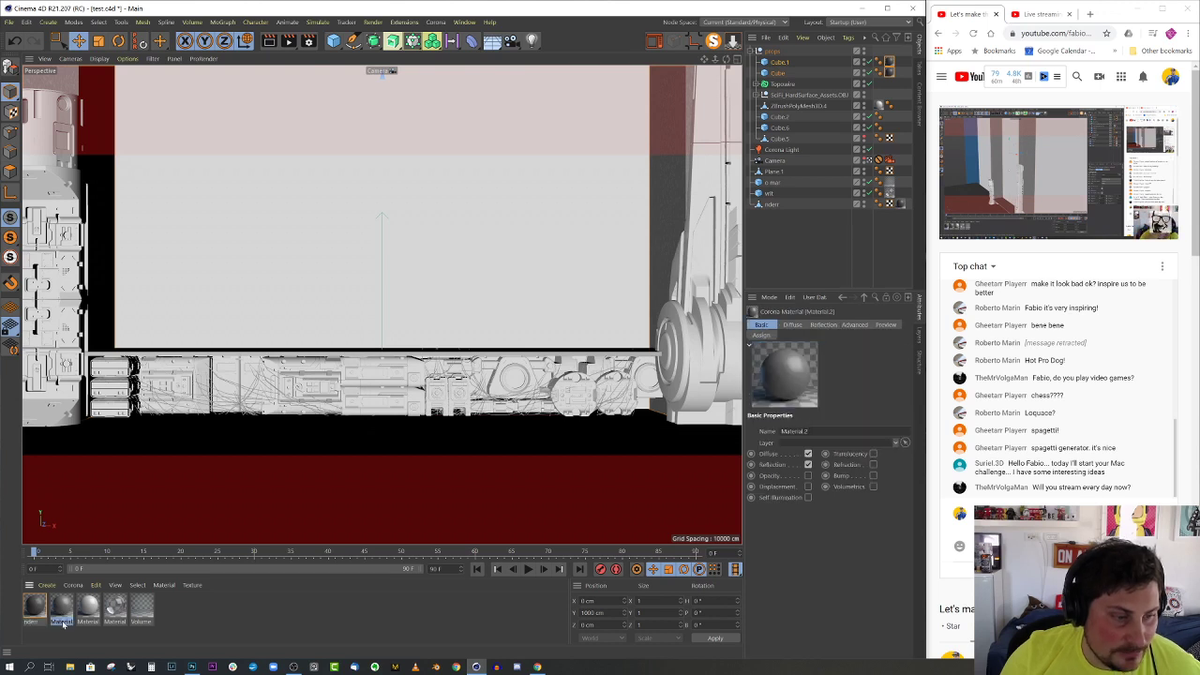
double_click(61, 621)
type("gl")
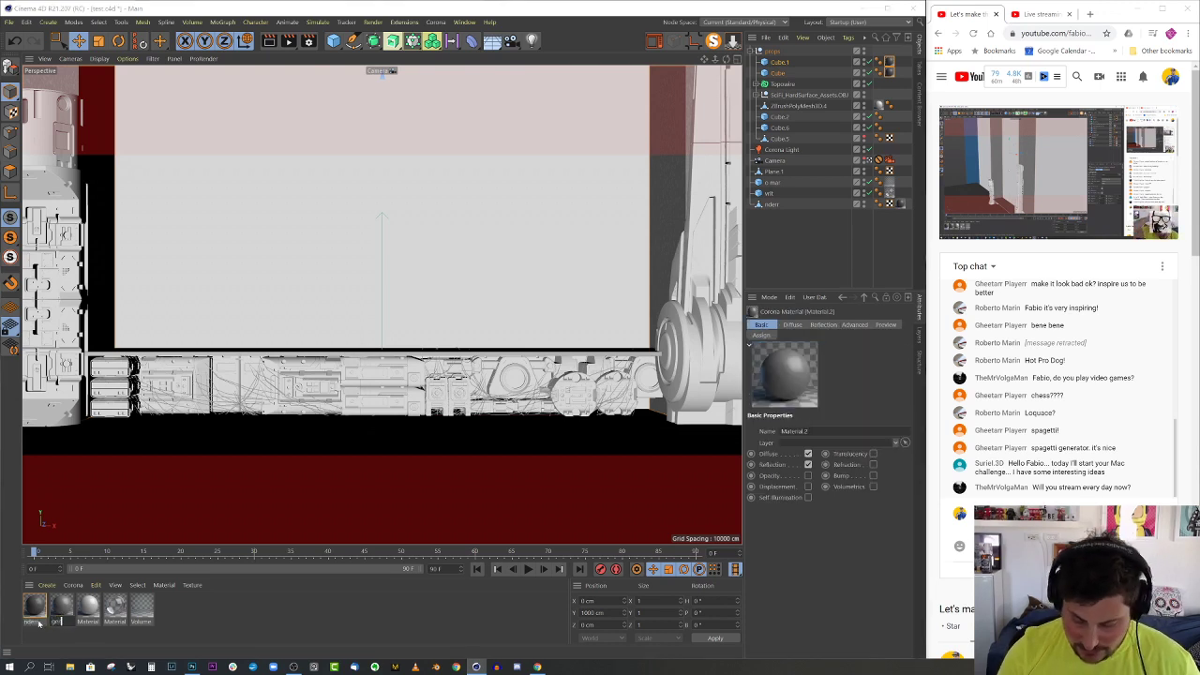
key("Return")
left_click_drag(65, 607, 156, 619, "ctrl")
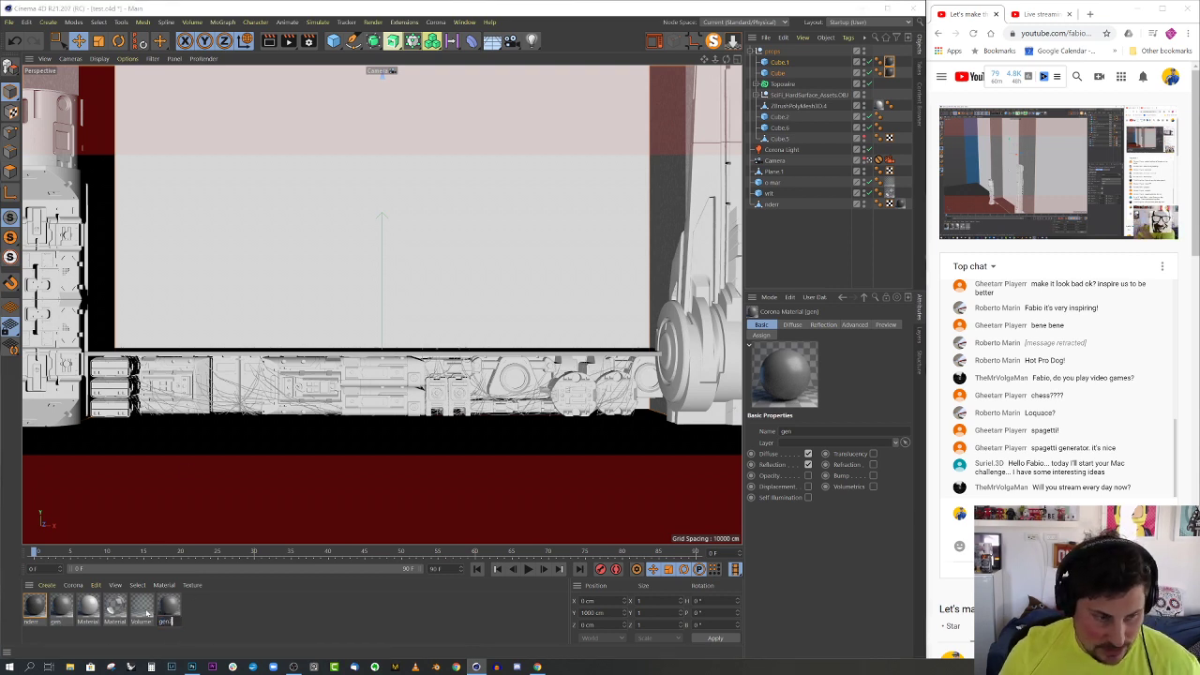
type("2")
key("Return")
- Darken gen2's diffuse colour to about 25% brightness and its reflection colour to about 69%
double_click(171, 606)
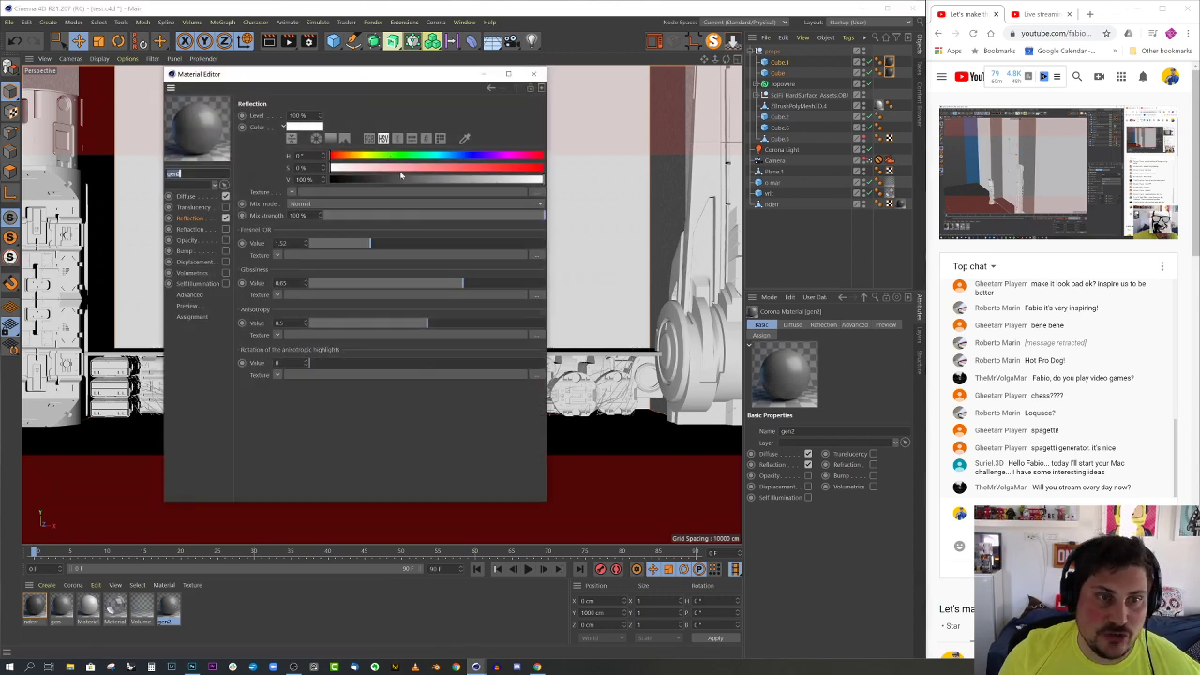
left_click(193, 196)
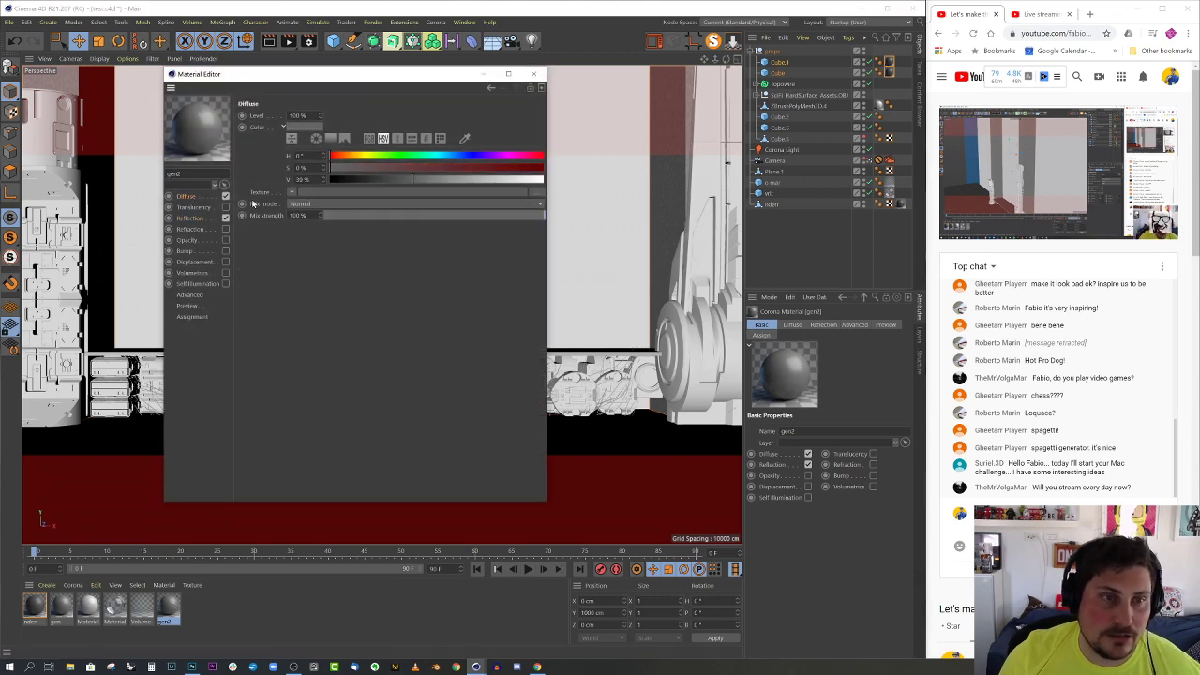
left_click_drag(400, 182, 382, 179)
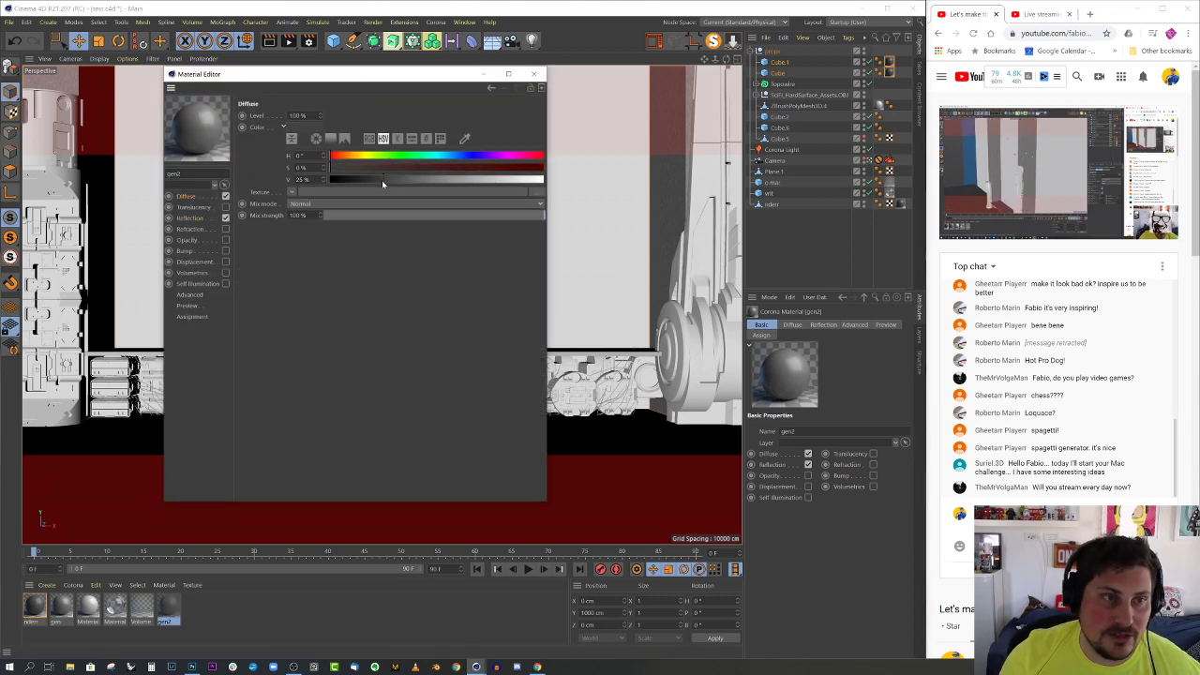
left_click(191, 217)
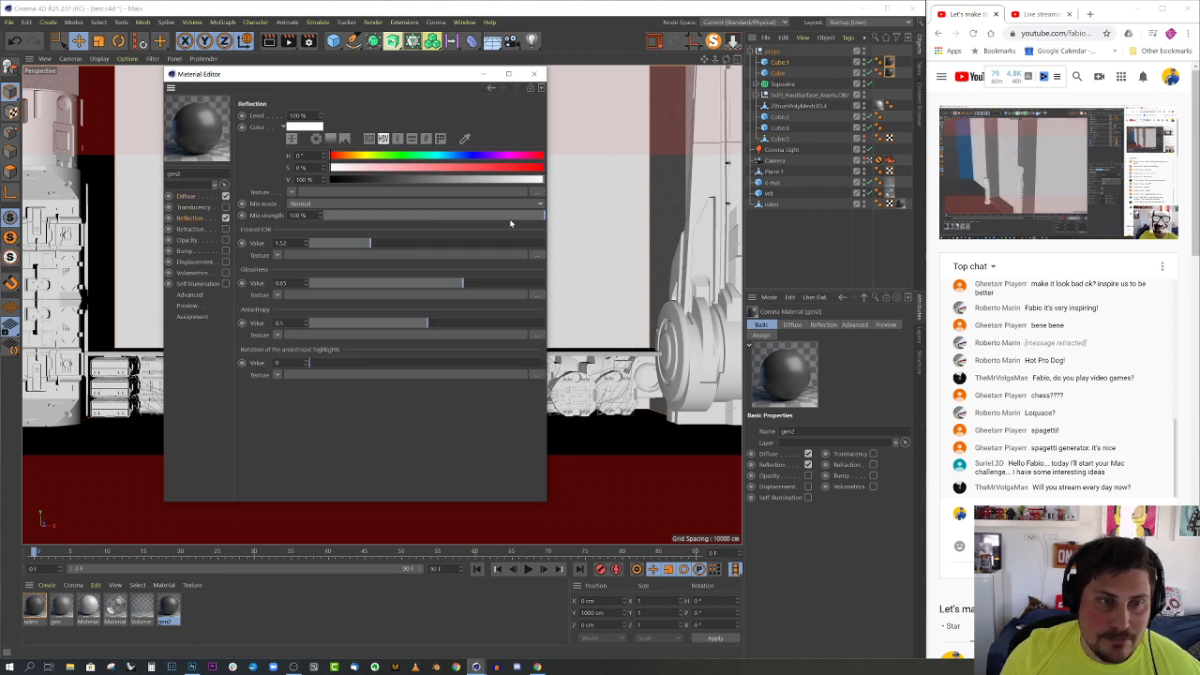
left_click_drag(521, 181, 478, 179)
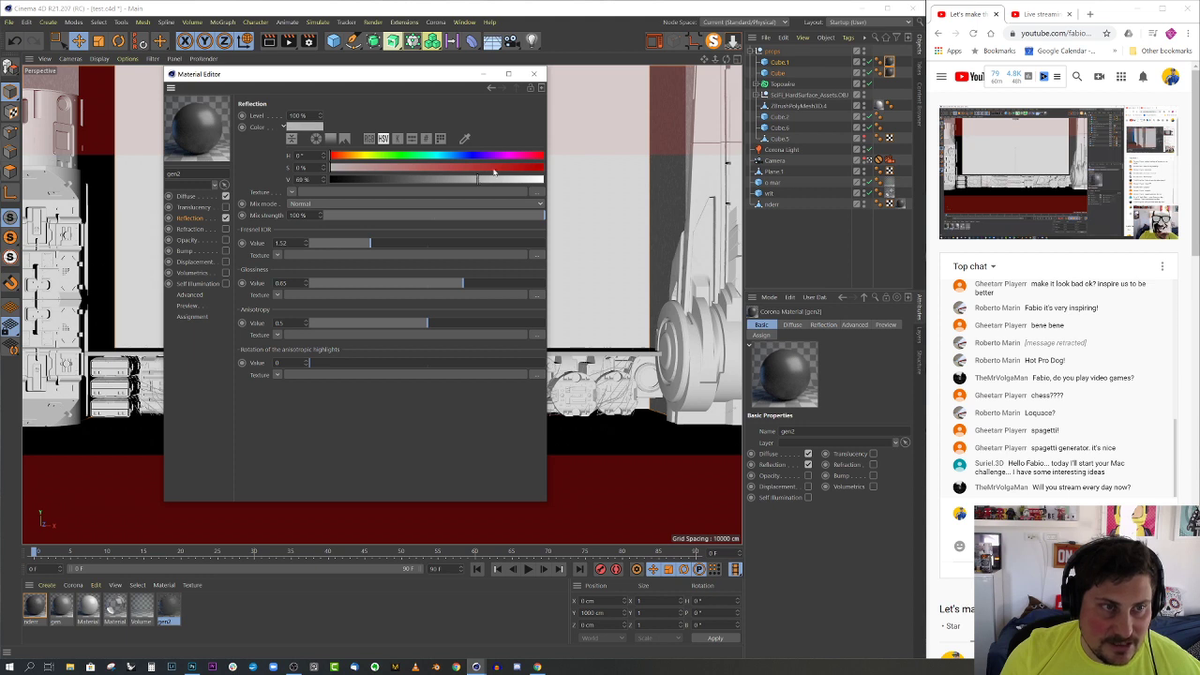
left_click(540, 71)
- Apply gen2 to the props null and replace the white Material with gen2 on the hard-surface assets
left_click(752, 51)
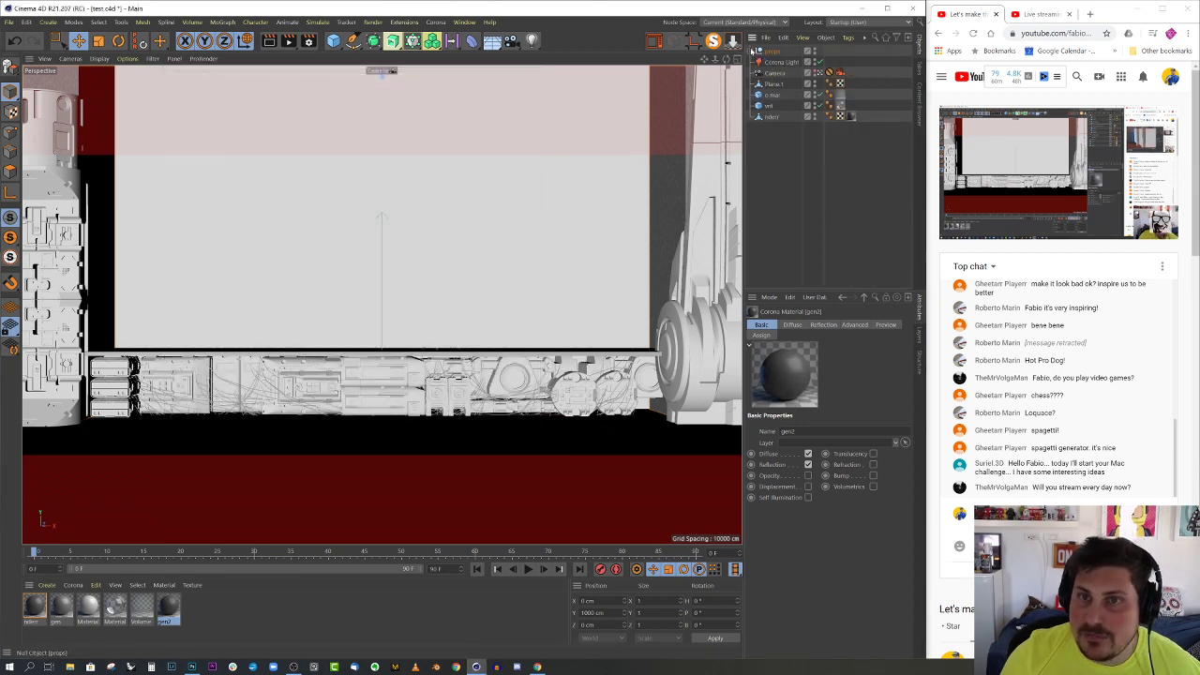
left_click(770, 52)
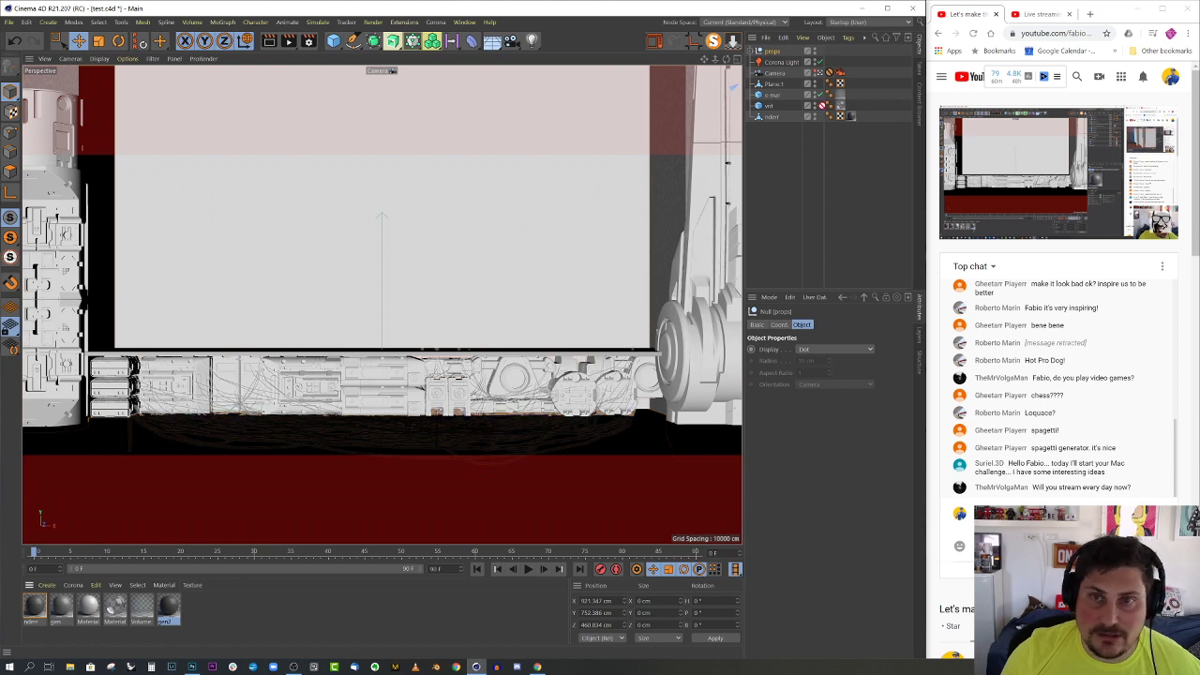
left_click_drag(781, 55, 781, 53)
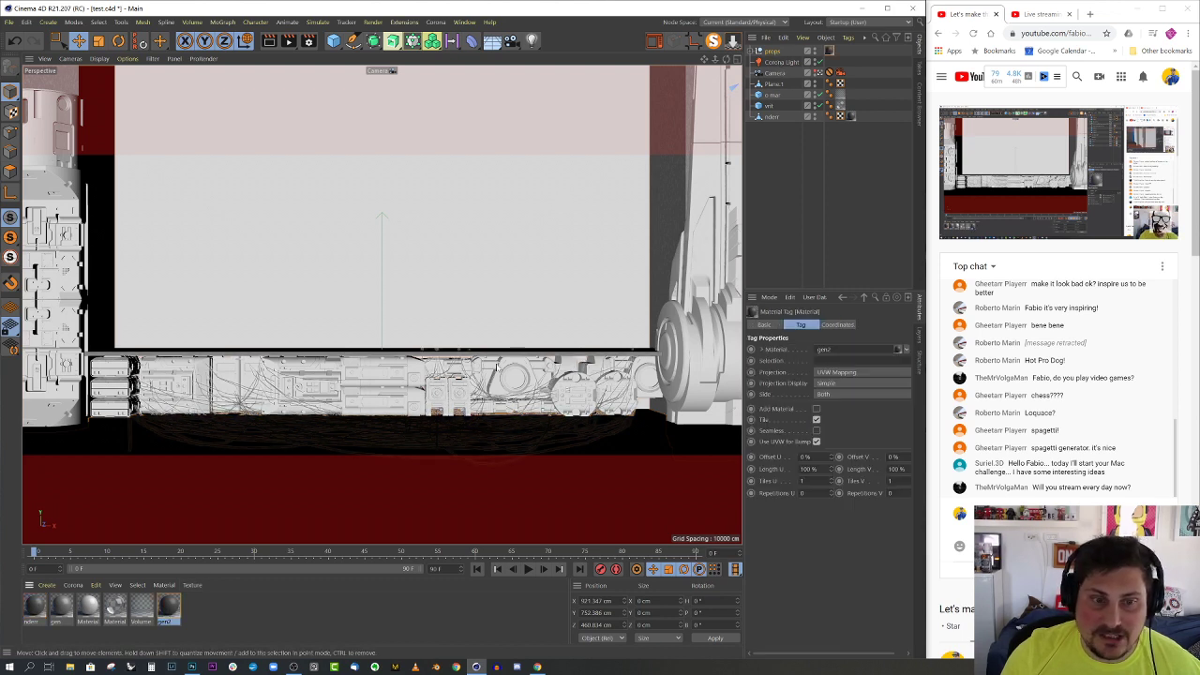
left_click(413, 398)
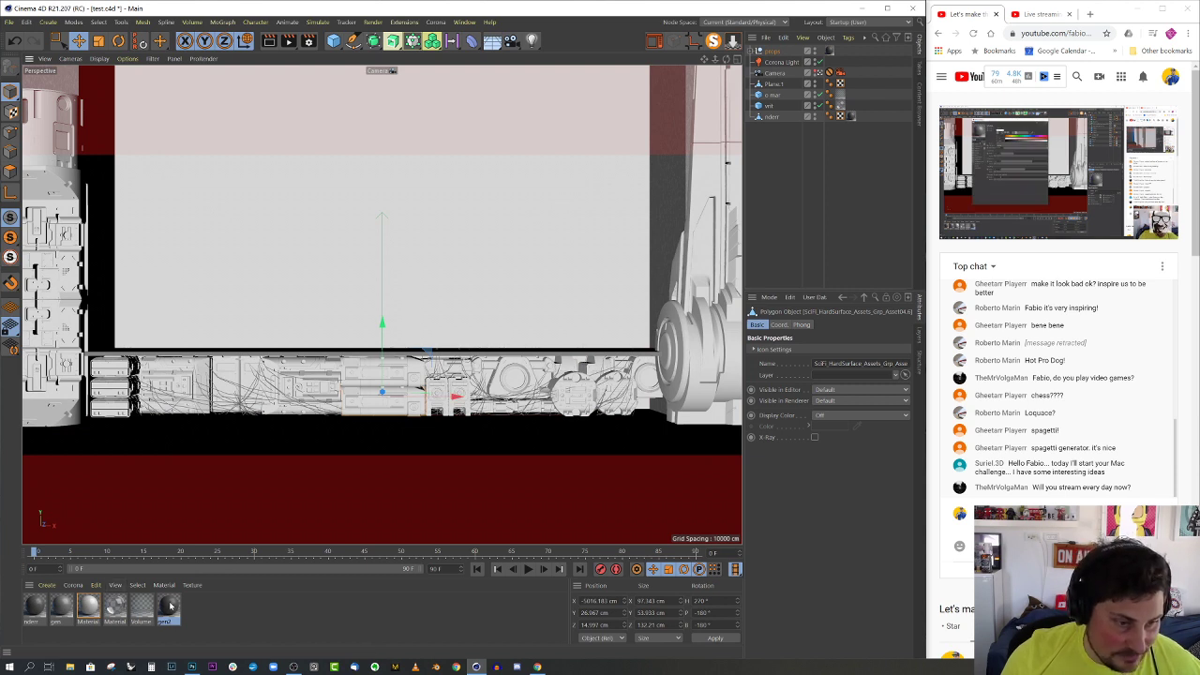
left_click_drag(171, 606, 91, 605, "alt")
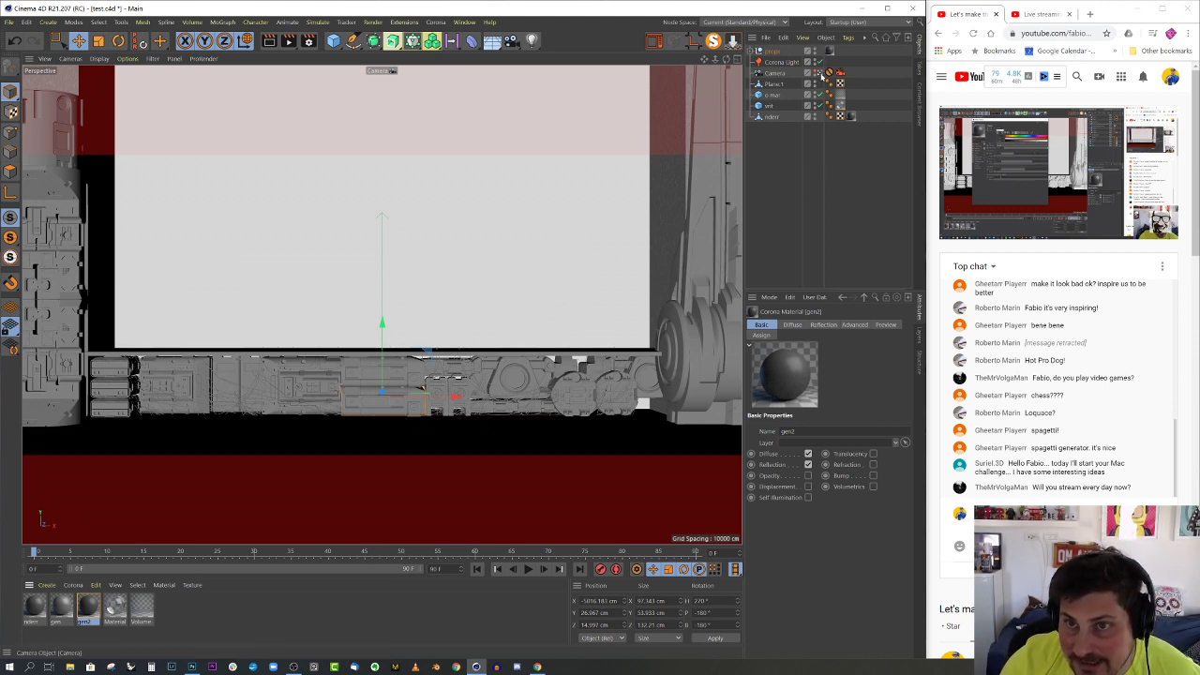
- Leave the scene camera, then duplicate the boxy Asset01 piece beside the large round panel and scale the copy down
left_click(820, 74)
left_click_drag(585, 414, 390, 489, "alt")
middle_click_drag(388, 490, 496, 332, "alt")
left_click_drag(477, 428, 522, 419, "alt")
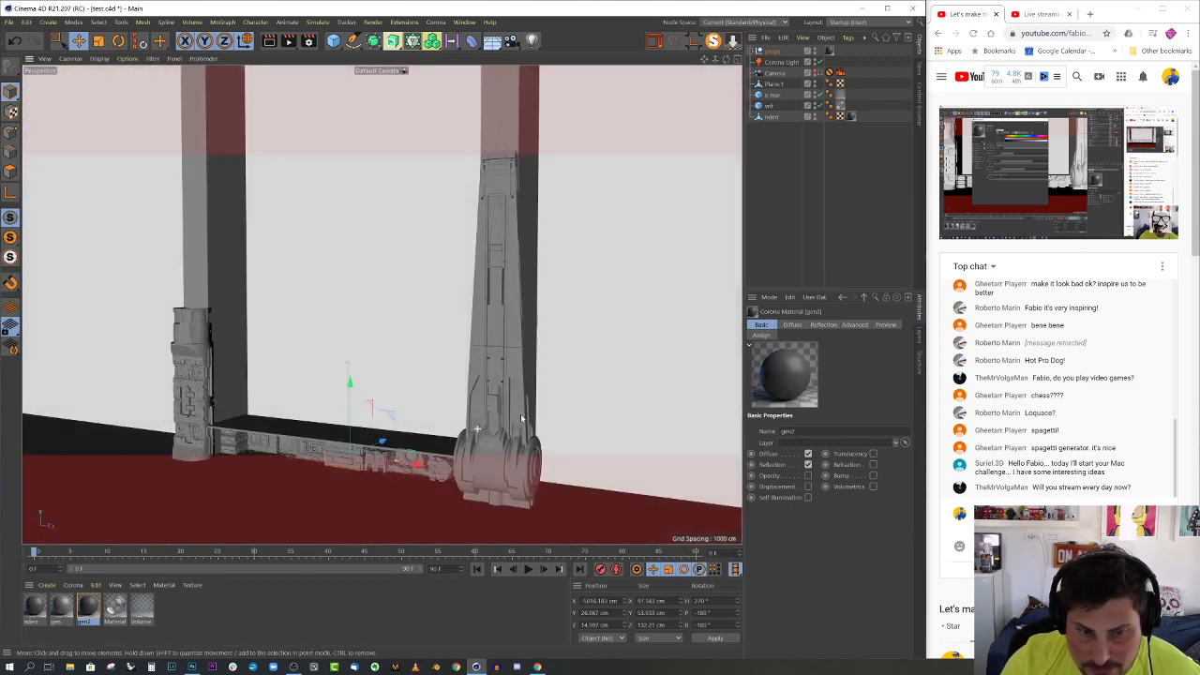
right_click_drag(406, 477, 583, 445, "alt")
left_click_drag(584, 445, 494, 354, "alt")
right_click_drag(495, 353, 559, 295, "alt")
left_click(559, 296)
left_click_drag(557, 306, 516, 308, "alt")
right_click_drag(517, 307, 539, 316, "alt")
mouse_move(539, 317)
left_mouse_down("alt")
mouse_move(480, 292)
mouse_move(471, 271)
mouse_move(532, 309)
left_mouse_up("alt")
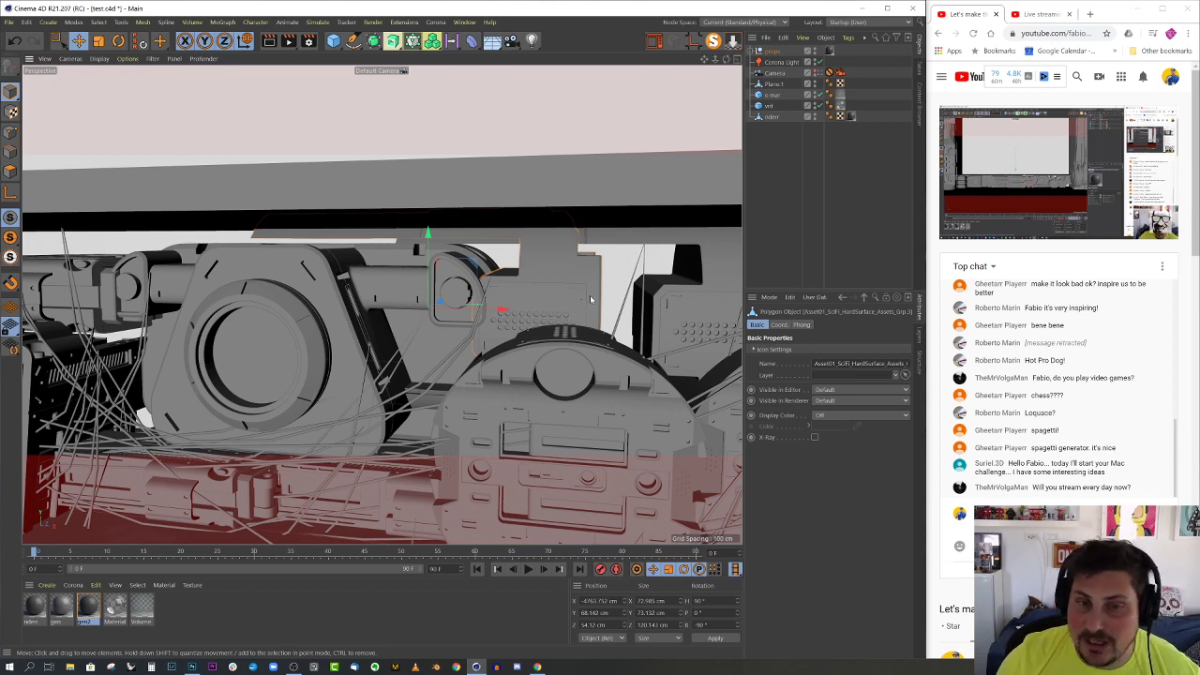
left_click_drag(504, 309, 526, 278, "ctrl")
left_click_drag(570, 363, 627, 358)
key("t")
key("e")
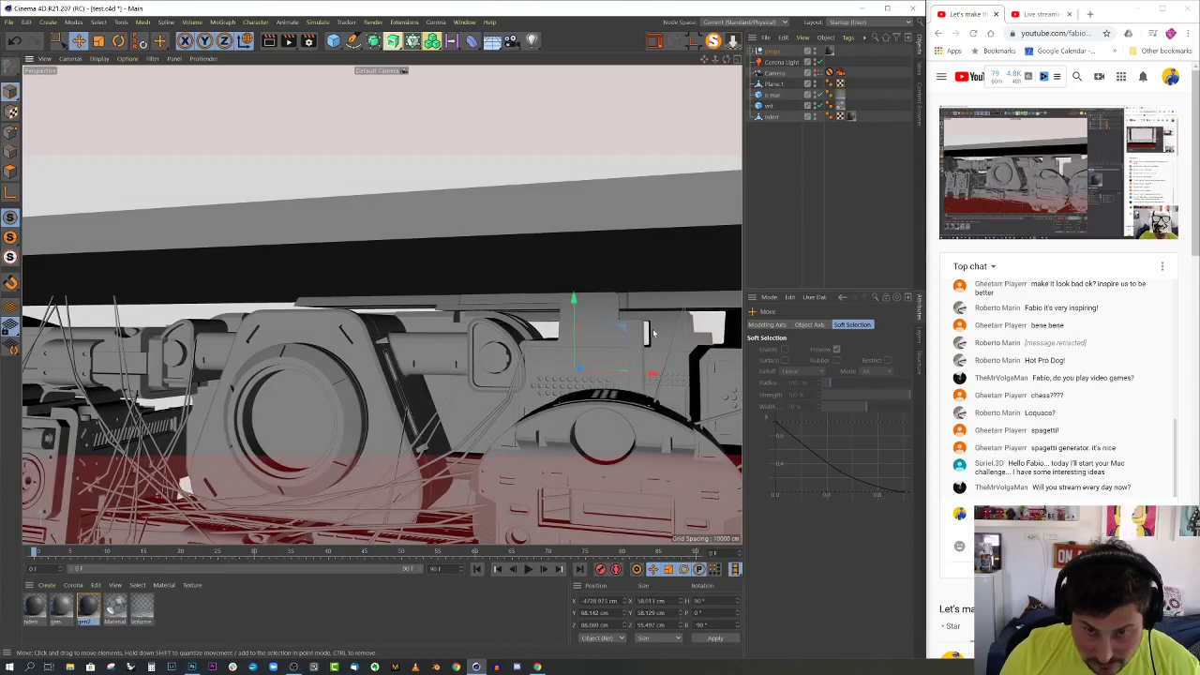
- Raise the small Asset01 copy toward the ledge and narrow it to about 36 cm in X
left_click_drag(575, 325, 580, 295)
key("t")
left_click_drag(611, 349, 470, 360, "alt")
key("e")
scroll(356, 345, "up", 4)
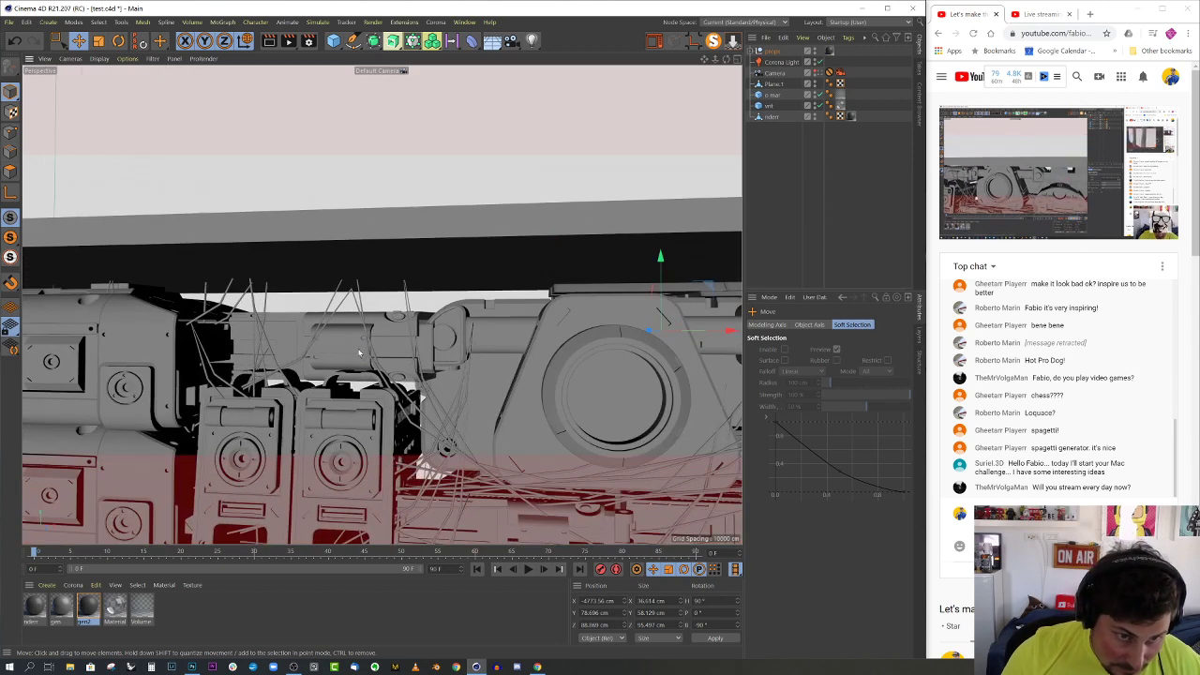
- Reposition the pipe-like asset above the twin vents and place an Asset01 piece at the gap near the strip's end
left_click(355, 338)
left_click_drag(355, 338, 384, 316)
left_click_drag(392, 315, 607, 382, "alt")
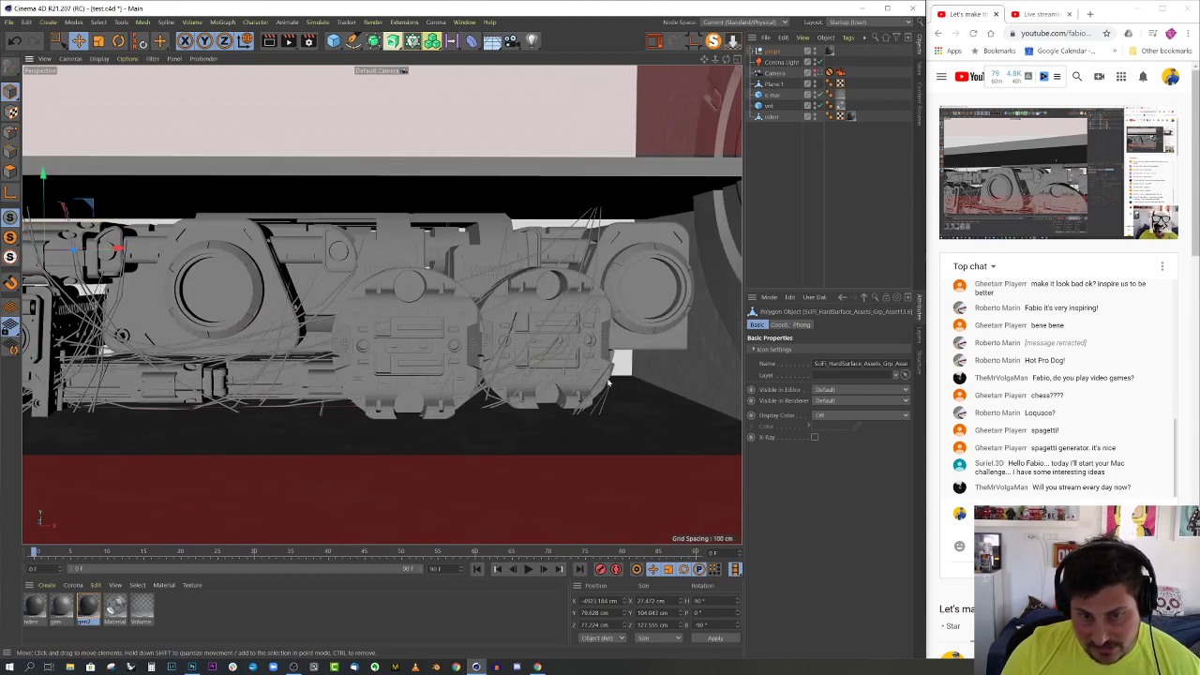
left_click_drag(632, 338, 493, 281)
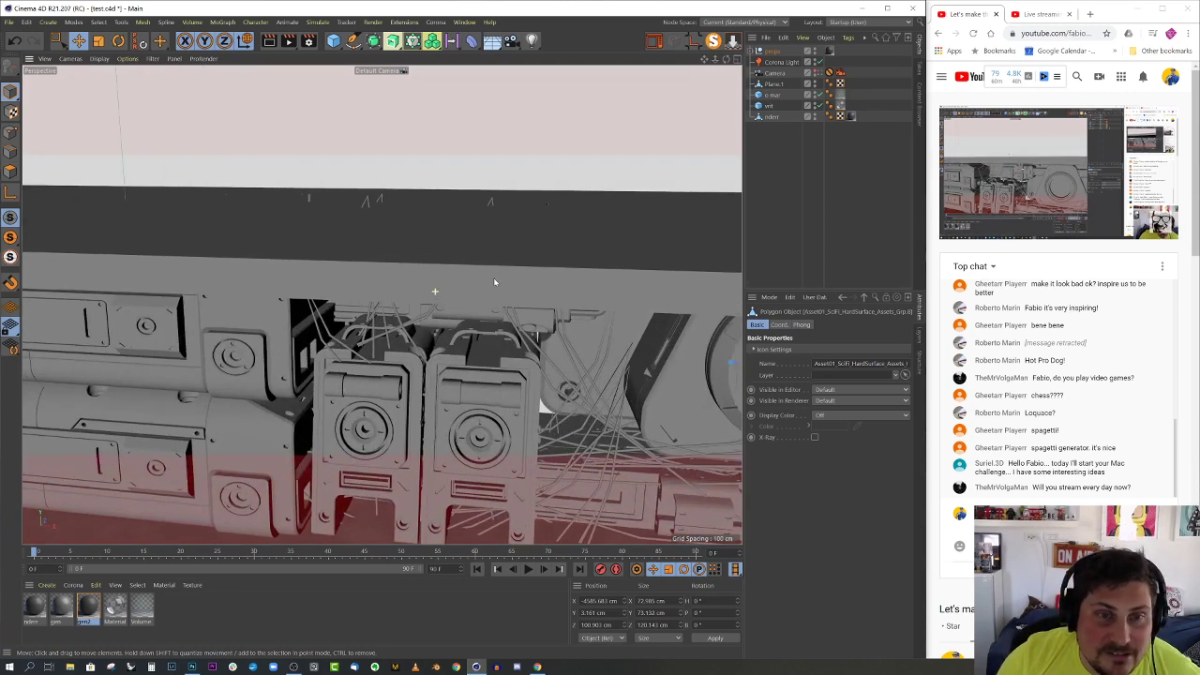
- Set the Topowire cables' Direction to -24 and Position to 10, keeping Curvature at -70
left_click(373, 198)
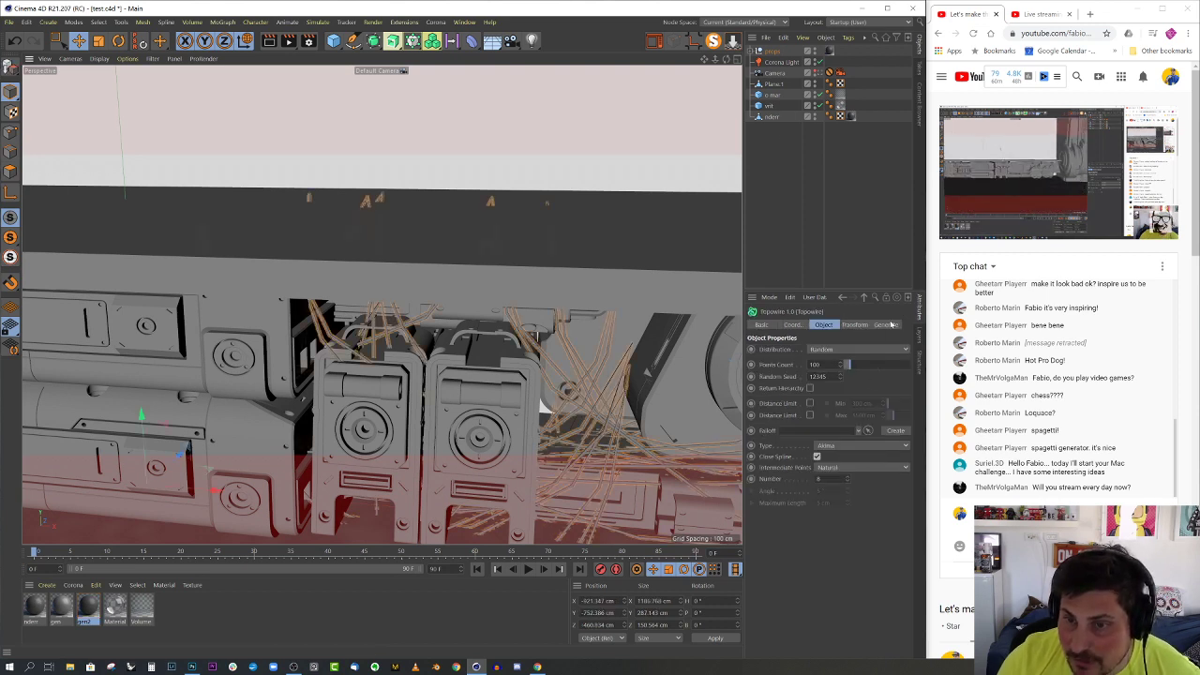
left_click(854, 324)
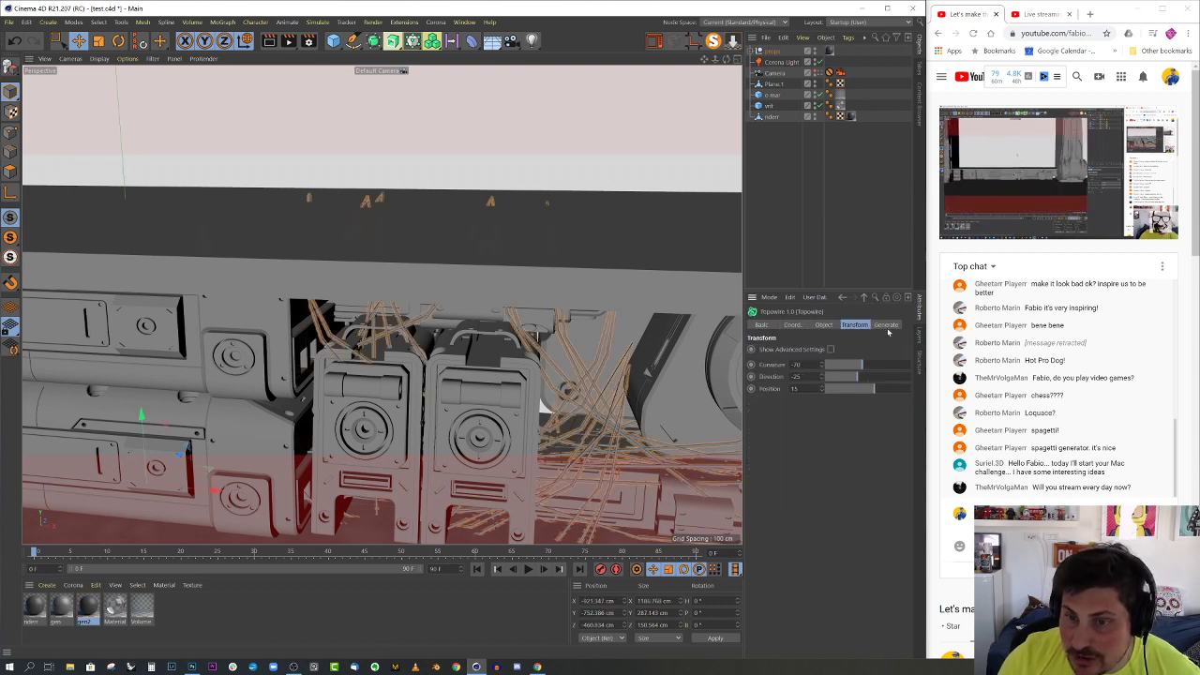
left_click(822, 375)
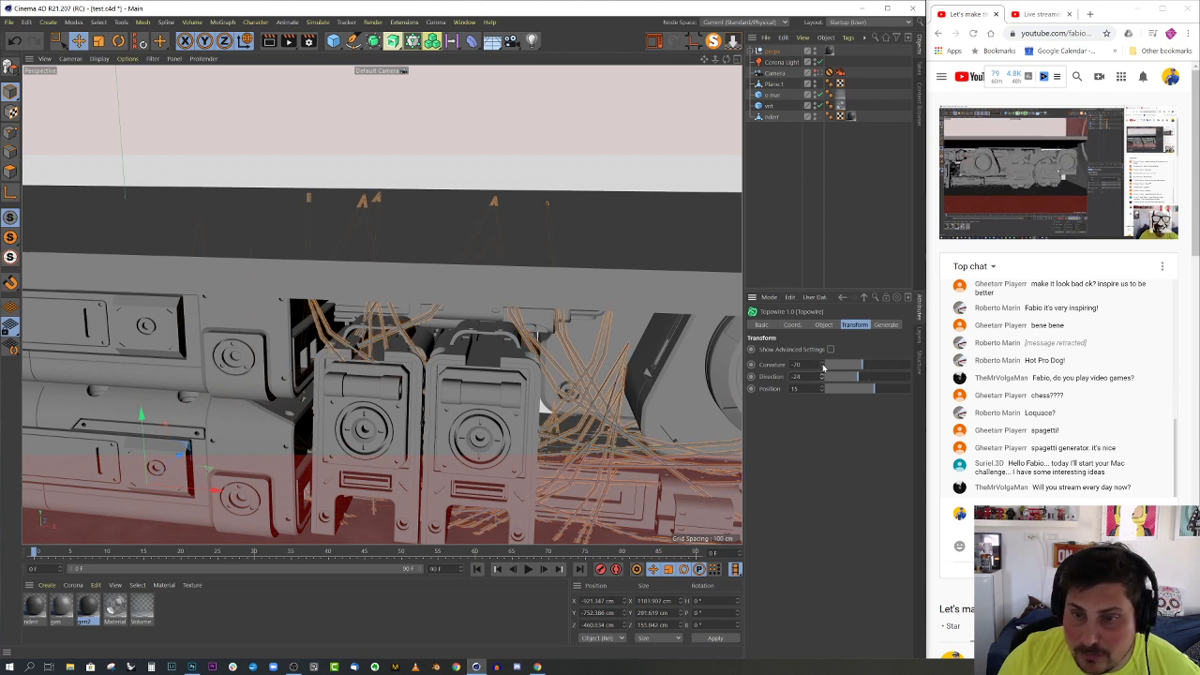
left_click(823, 361)
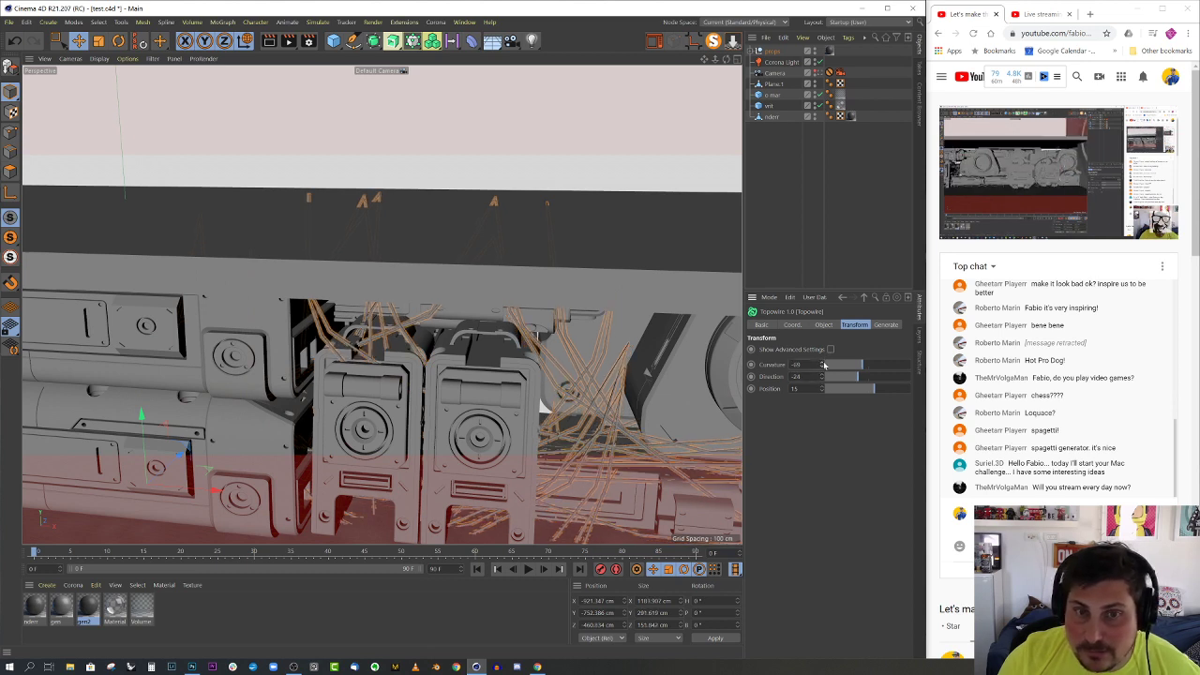
left_click(823, 366)
left_click_drag(821, 390, 821, 395)
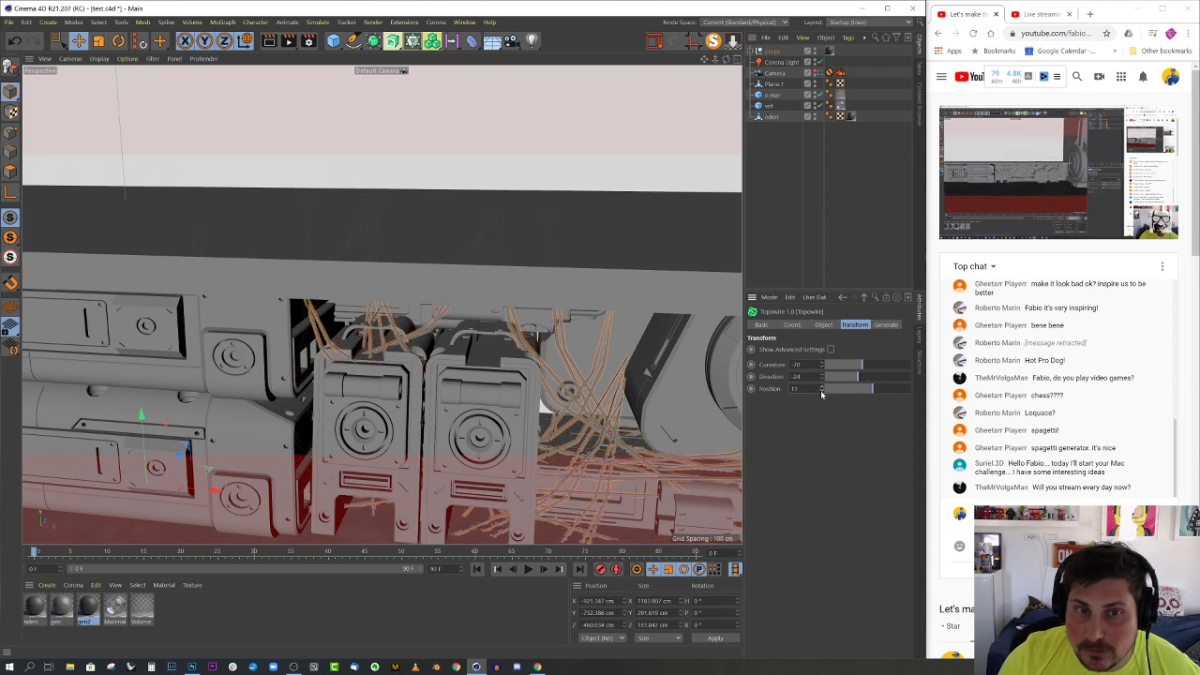
- Return to the scene camera view and start a Corona render of the scene
right_click_drag(574, 263, 441, 324, "alt")
mouse_move(441, 324)
left_mouse_down("alt")
mouse_move(432, 294)
mouse_move(437, 315)
left_mouse_up("alt")
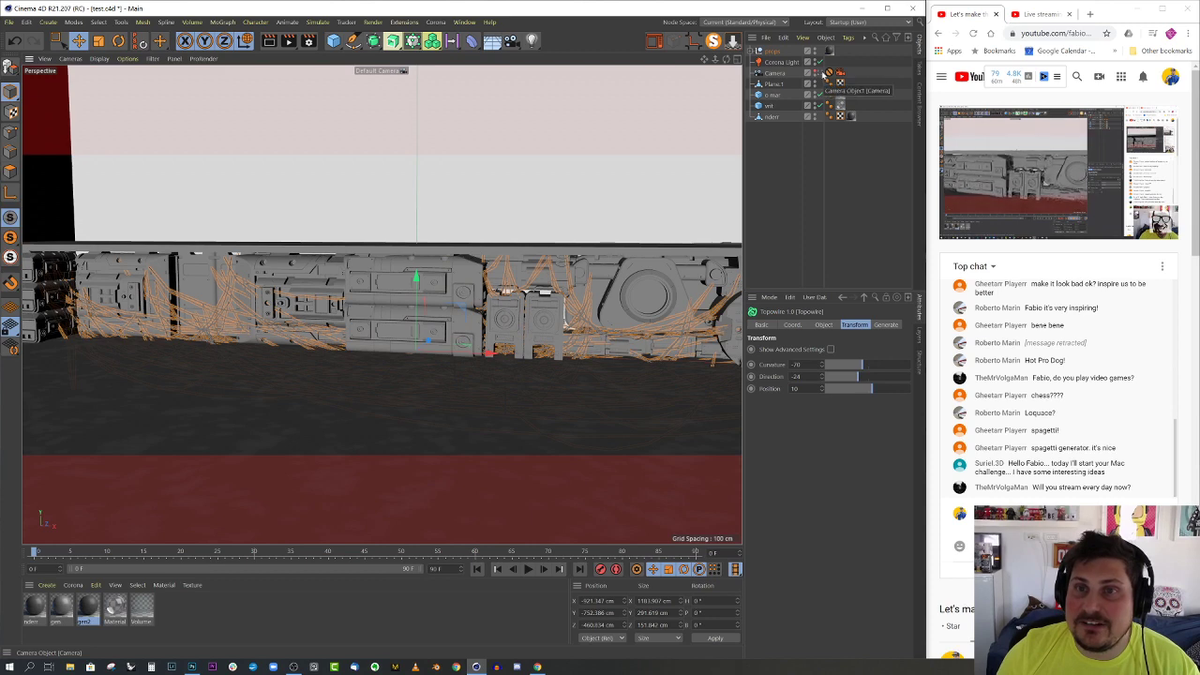
left_click(829, 72)
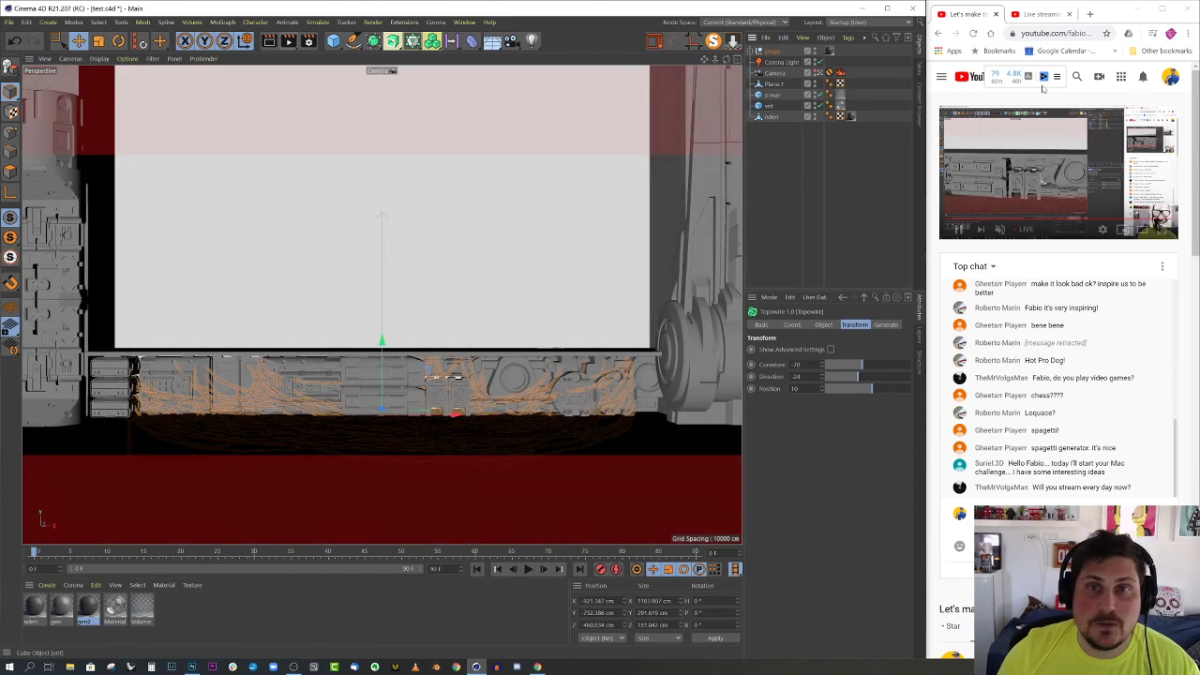
left_click(653, 40)
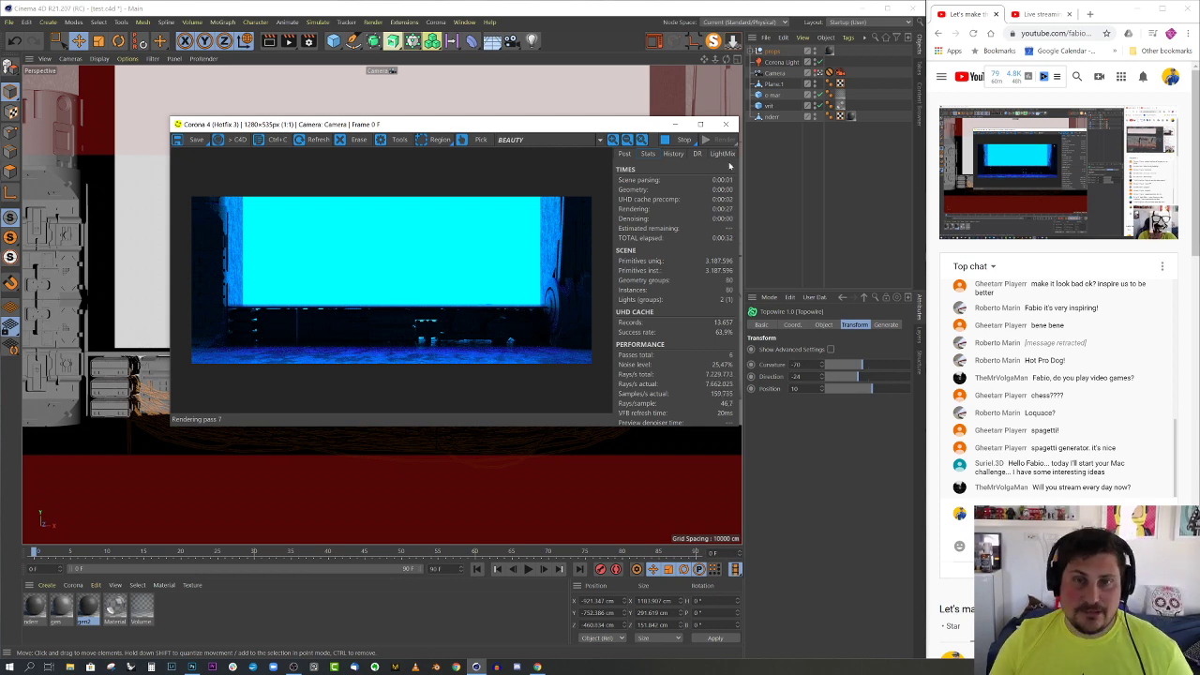
- Set the render output width to 2000 pixels, then close the render settings and the current render
left_click(309, 40)
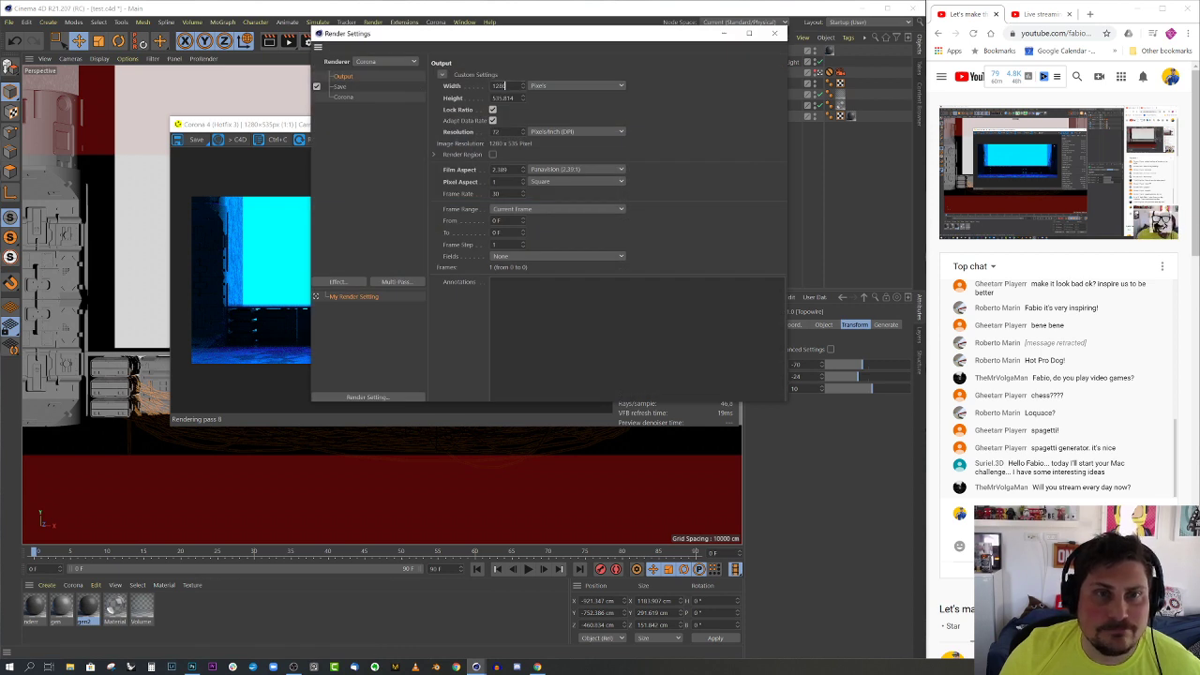
double_click(498, 85)
type("2000")
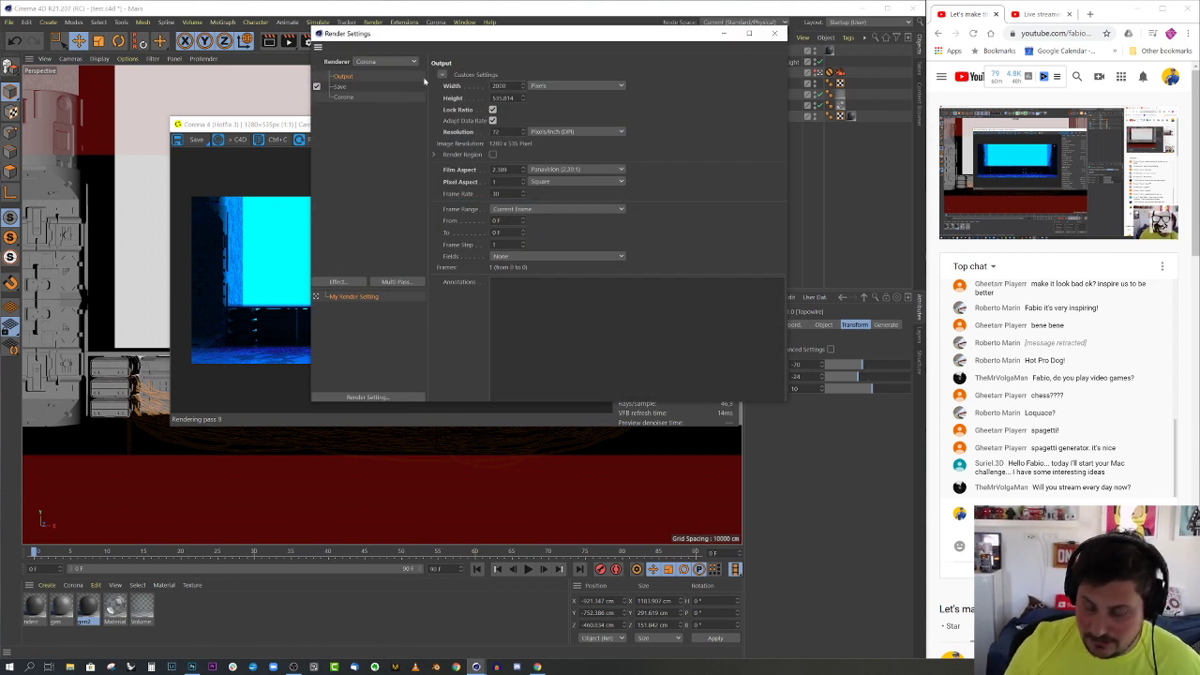
left_click(773, 35)
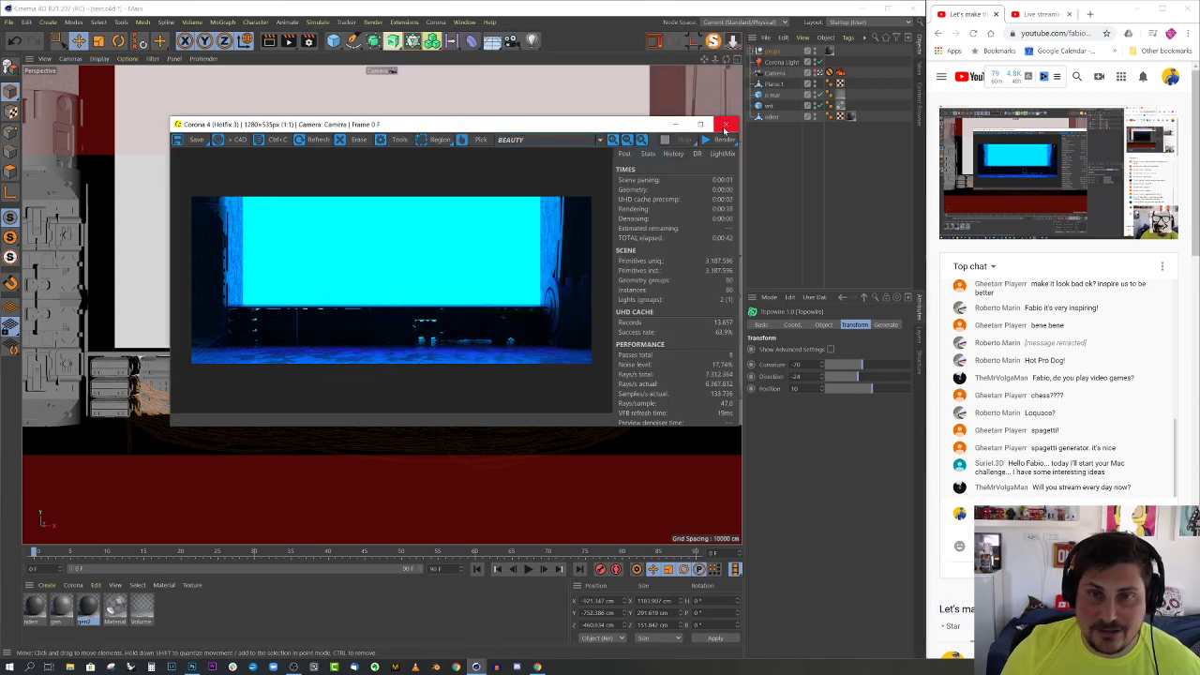
left_click(725, 124)
- Leave the scene camera view and add a Corona Light in front of the kitbashed strip, at about Z -1022 cm and Y 112 cm
left_click(820, 73)
scroll(388, 310, "down", 5)
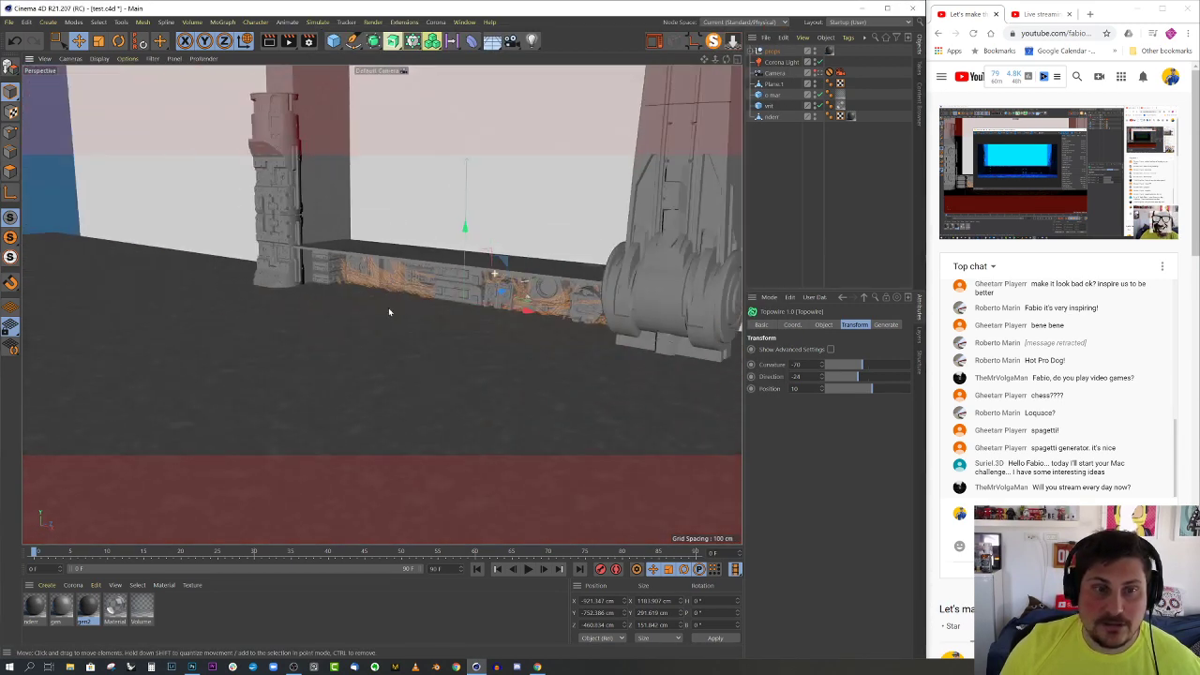
left_click_drag(388, 309, 461, 295, "alt")
middle_click_drag(461, 295, 403, 336, "alt")
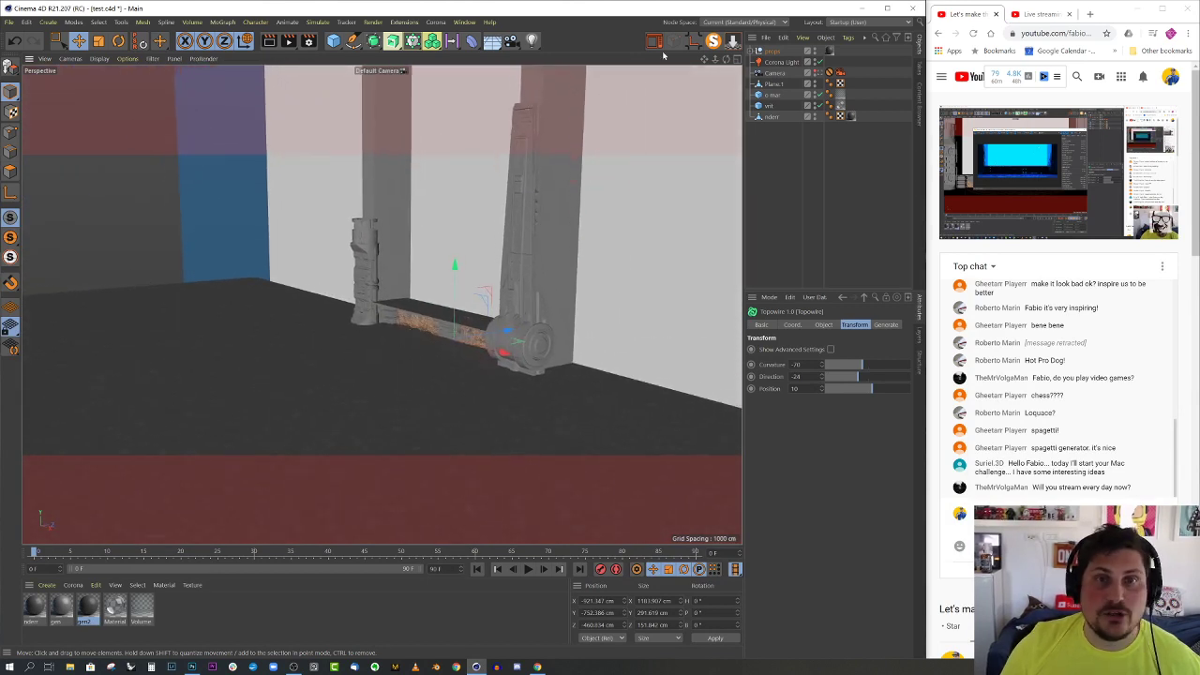
left_click(434, 23)
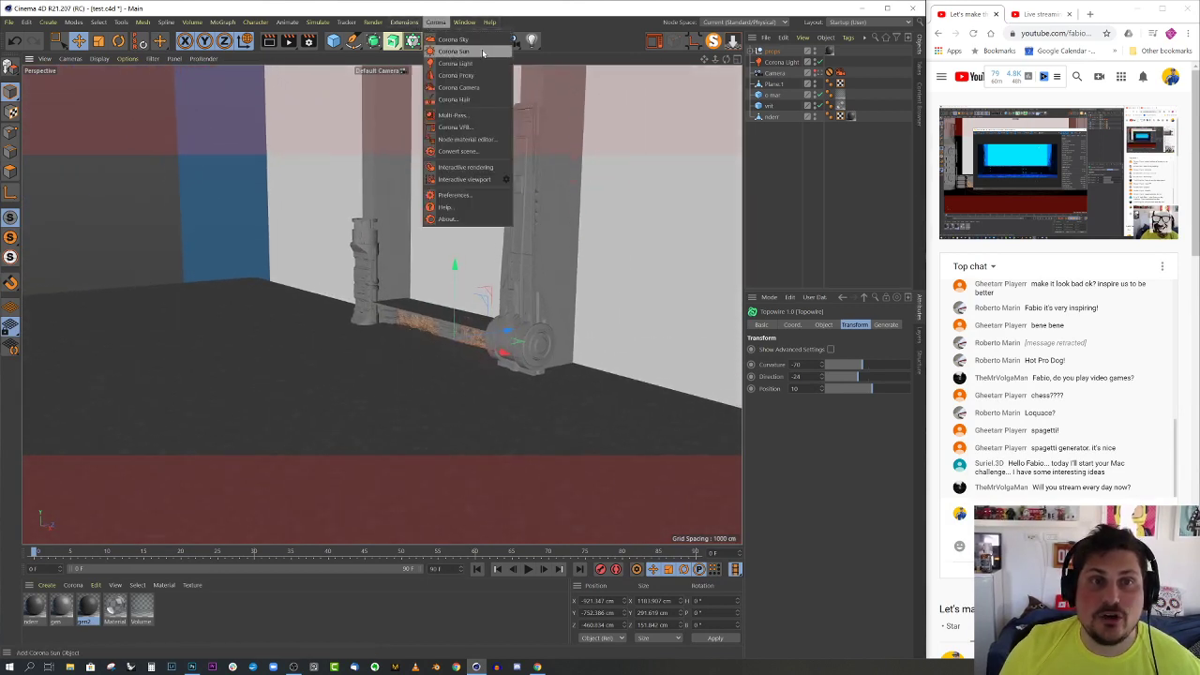
left_click(455, 63)
left_click_drag(440, 318, 424, 331, "alt")
left_click_drag(504, 326, 352, 357)
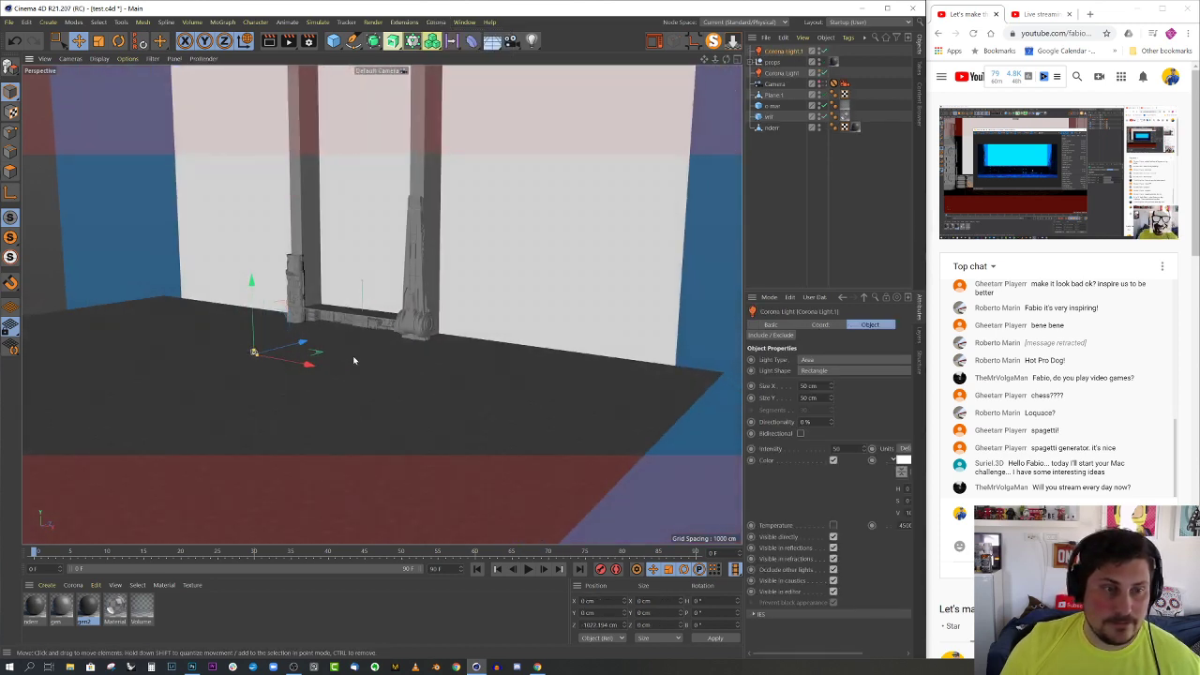
left_click_drag(252, 337, 415, 333)
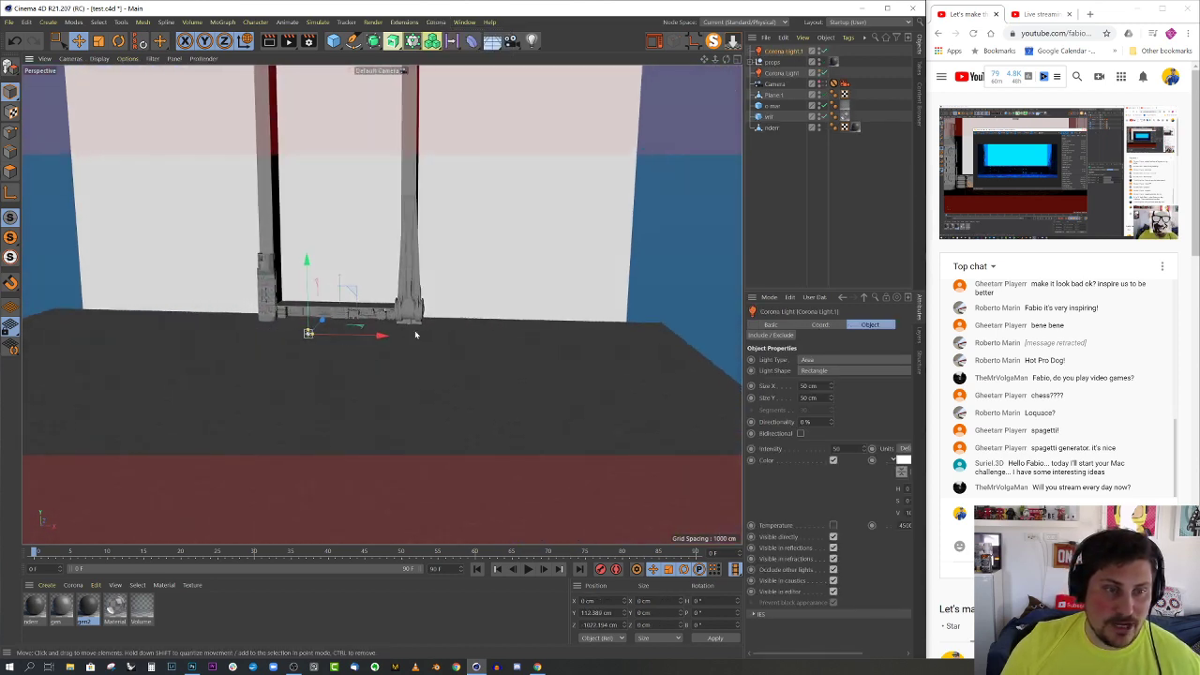
- In the front view, widen the new light to about 730 cm to span the strip and lower it to about Y 45 cm
middle_click(415, 332)
scroll(539, 400, "down", 3)
middle_click(539, 400)
scroll(422, 412, "up", 5)
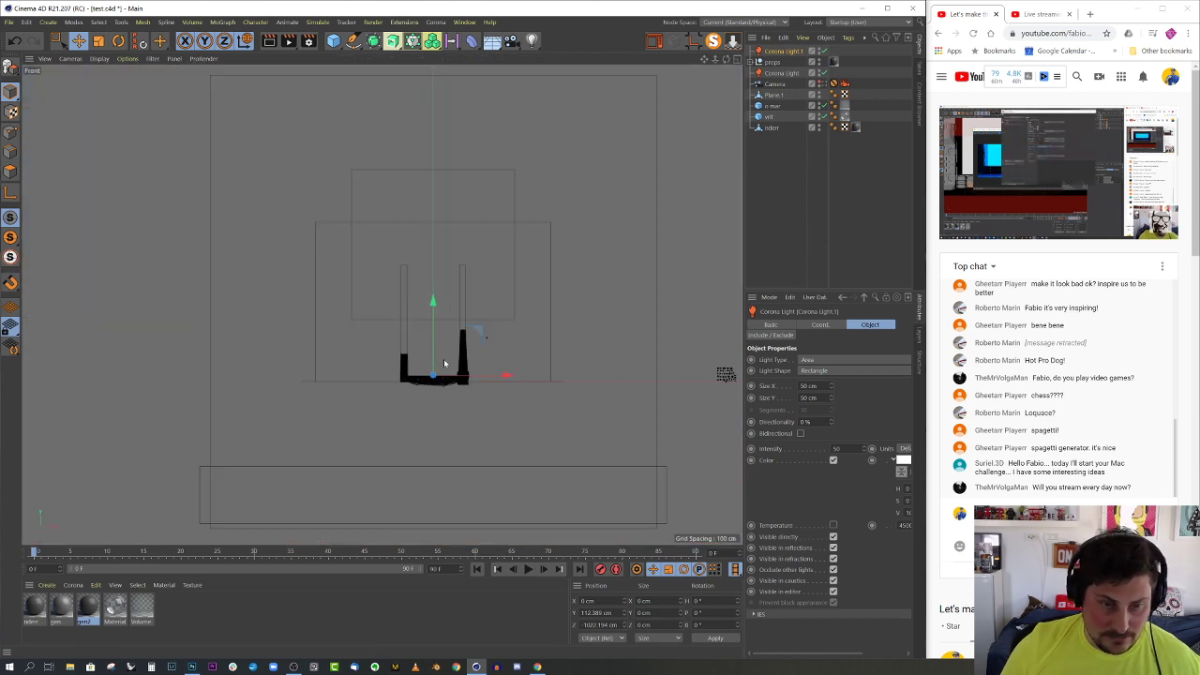
scroll(409, 417, "up", 3)
left_click_drag(459, 365, 596, 382)
left_click_drag(446, 325, 394, 404)
key("ctrl+shift+z")
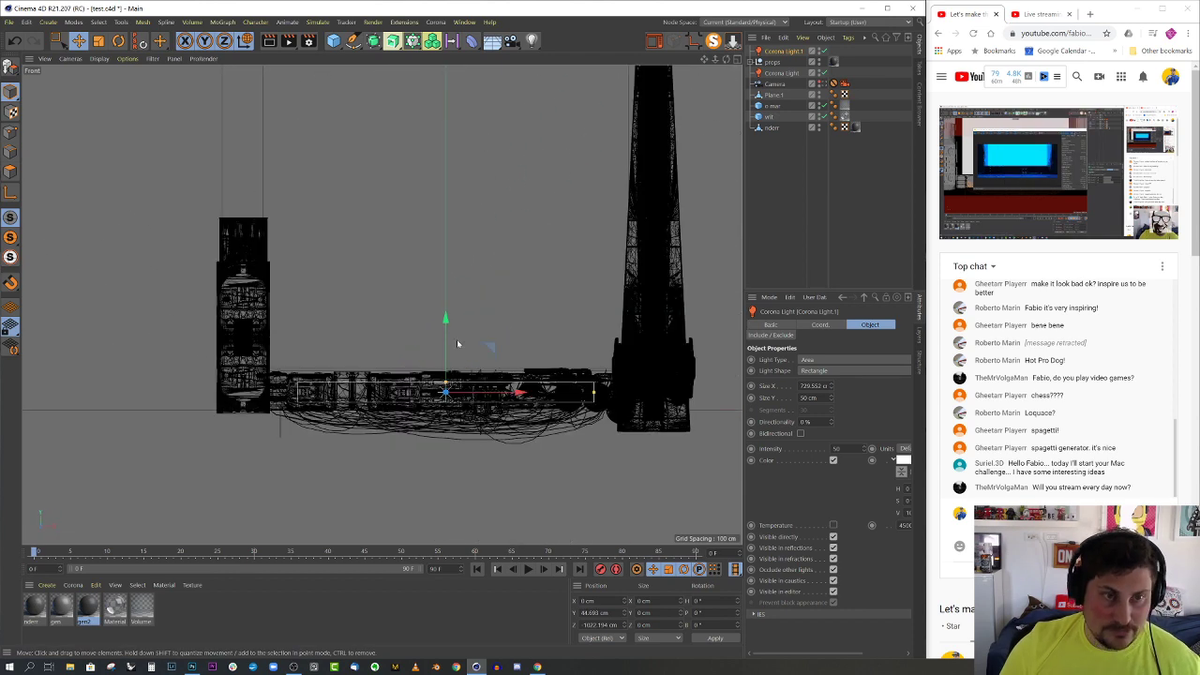
- In the perspective view, move the light away from the wall to about Z -1754 cm and reduce its Size Y to about 24.5 cm
middle_click(458, 343)
middle_click(241, 201)
left_click_drag(250, 217, 164, 293, "alt")
middle_click_drag(164, 294, 284, 260, "alt")
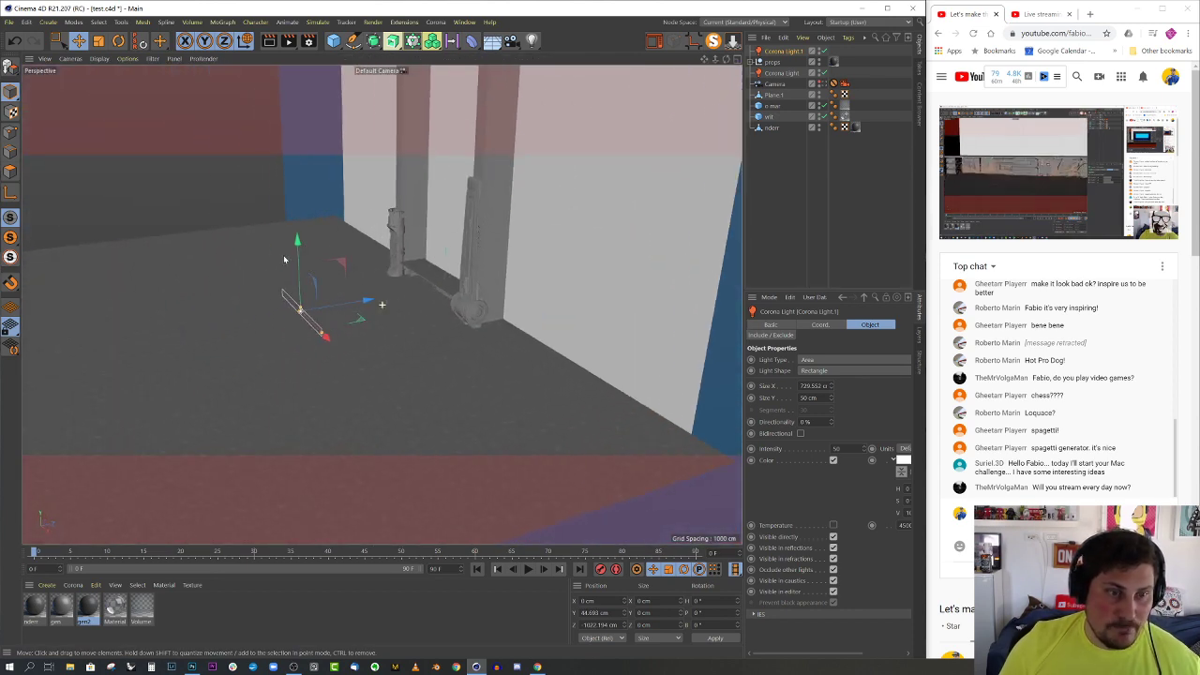
left_click_drag(352, 305, 237, 335)
middle_click_drag(237, 335, 307, 310, "alt")
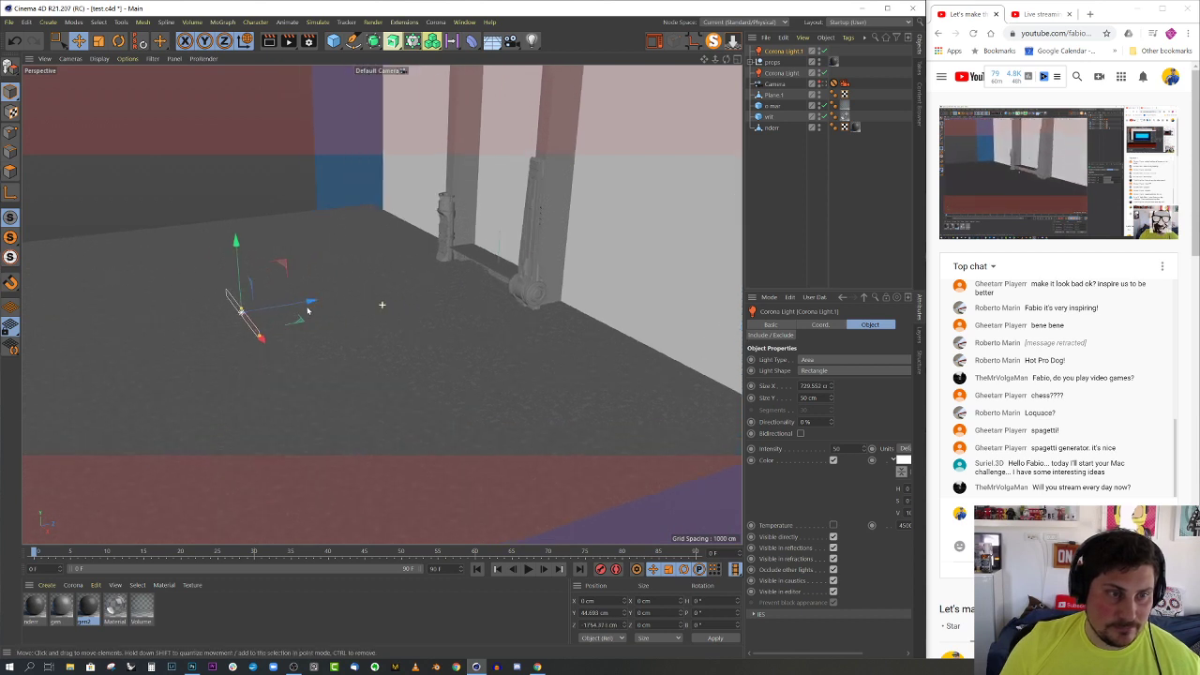
mouse_move(307, 311)
left_mouse_down("alt")
mouse_move(233, 315)
mouse_move(328, 321)
left_mouse_up("alt")
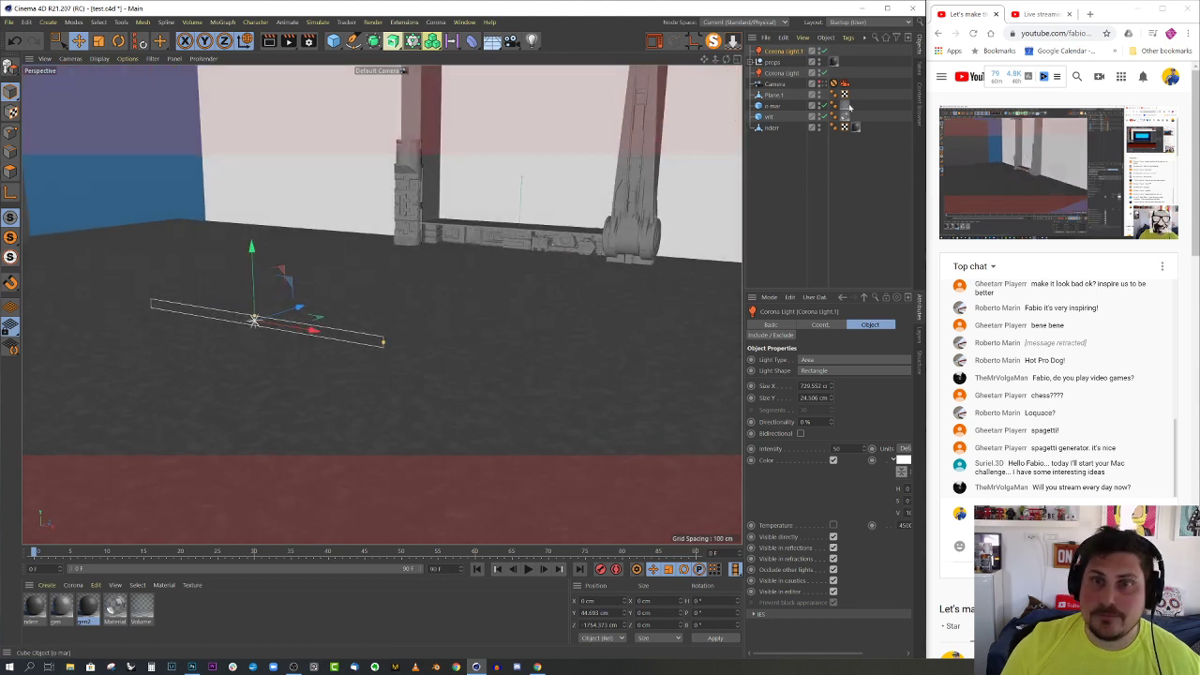
- Rename the new strip light as support and the original large Corona Light as ngopp
double_click(783, 52)
key("BackSpace")
type("support")
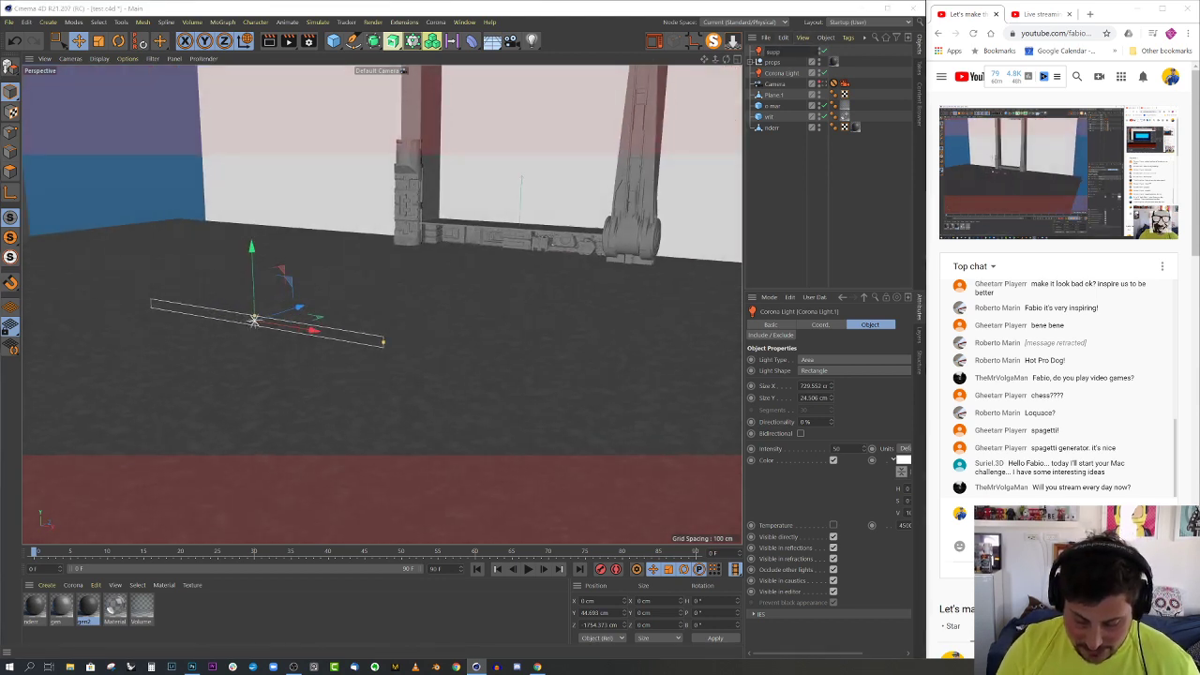
key("Return")
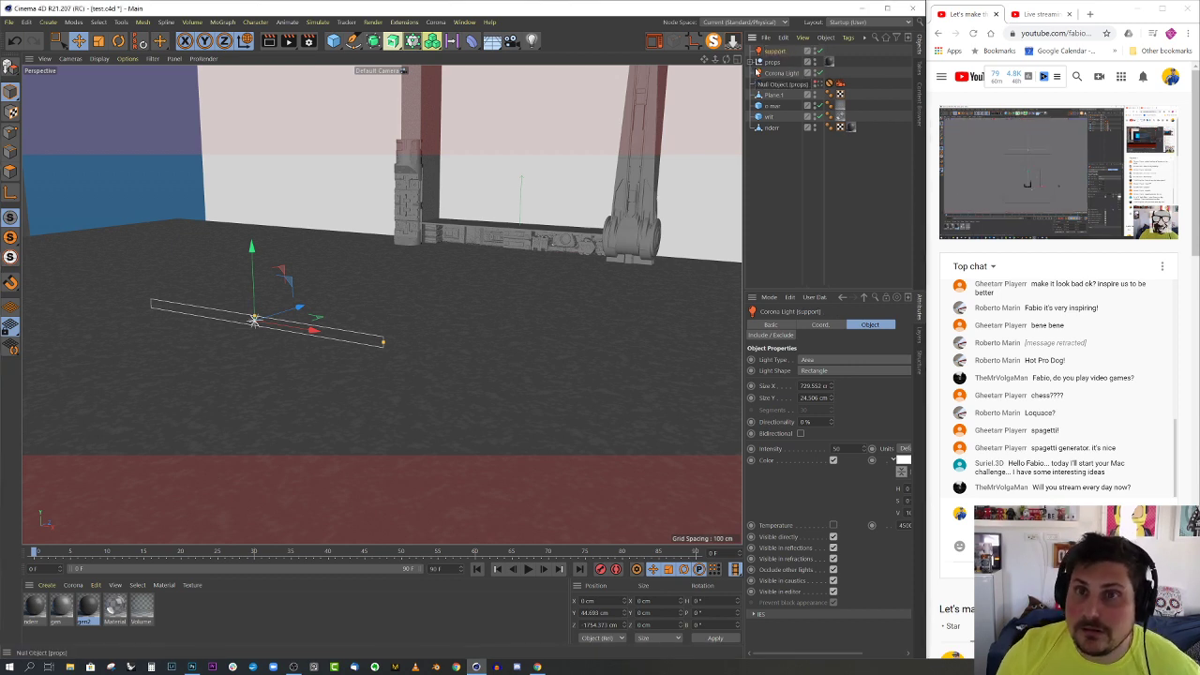
left_click(783, 73)
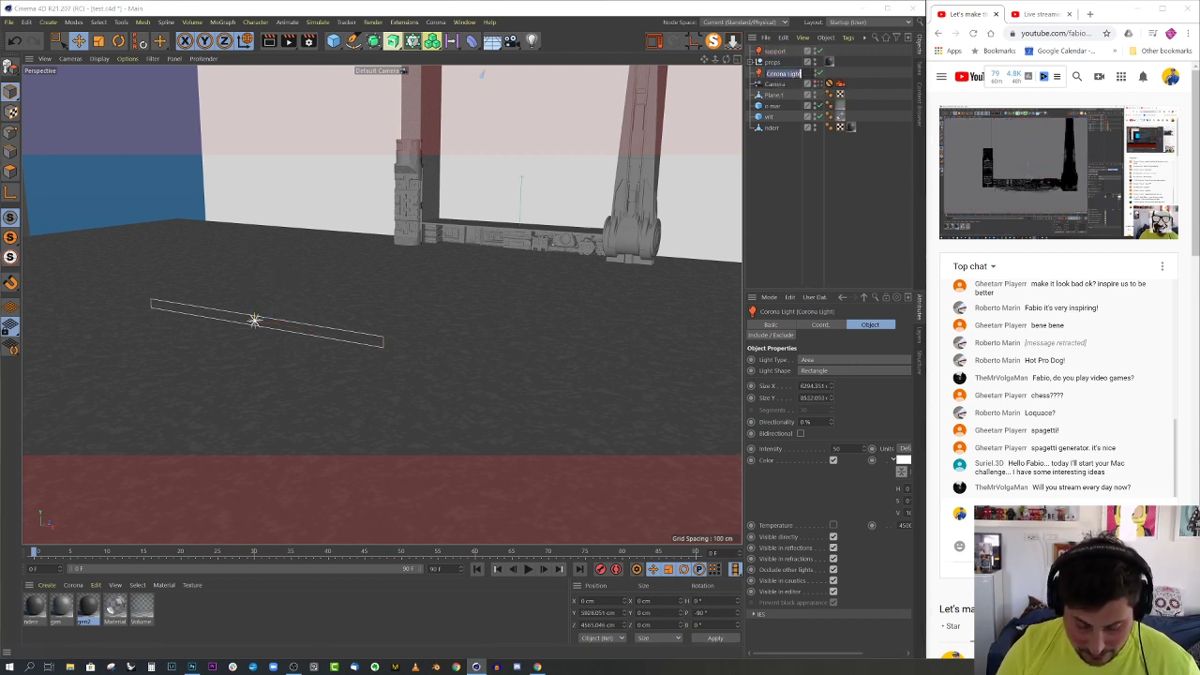
type("lig")
key("Return")
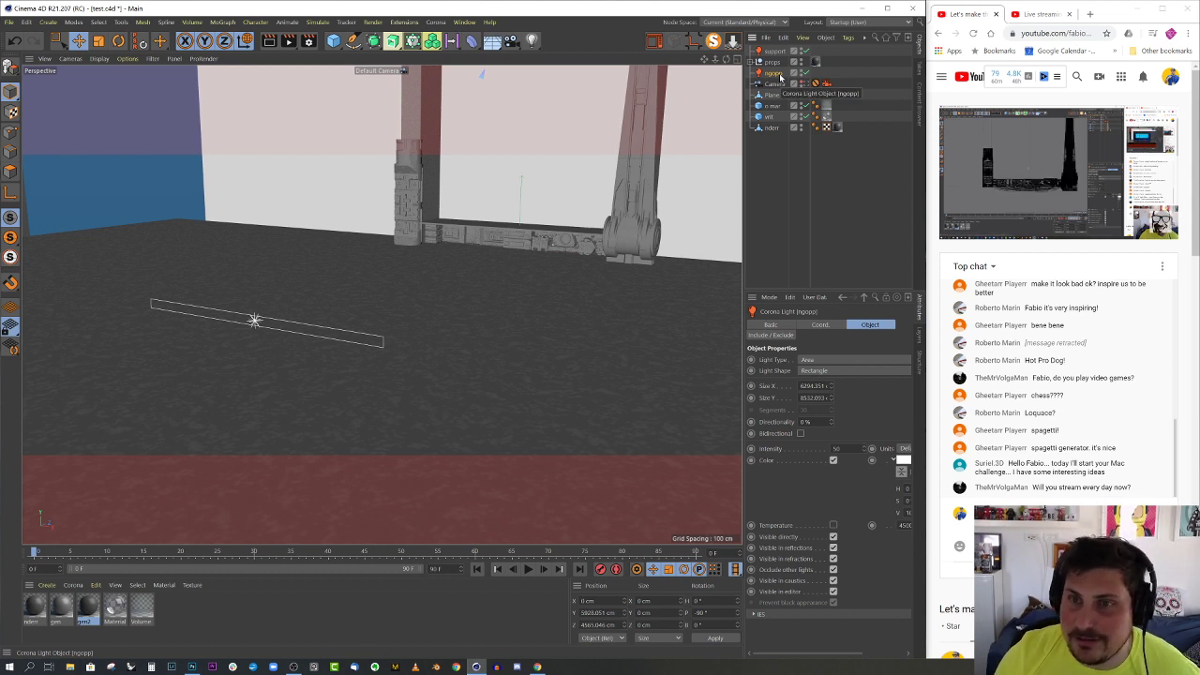
- Set the support light's intensity to 20
left_click(770, 52)
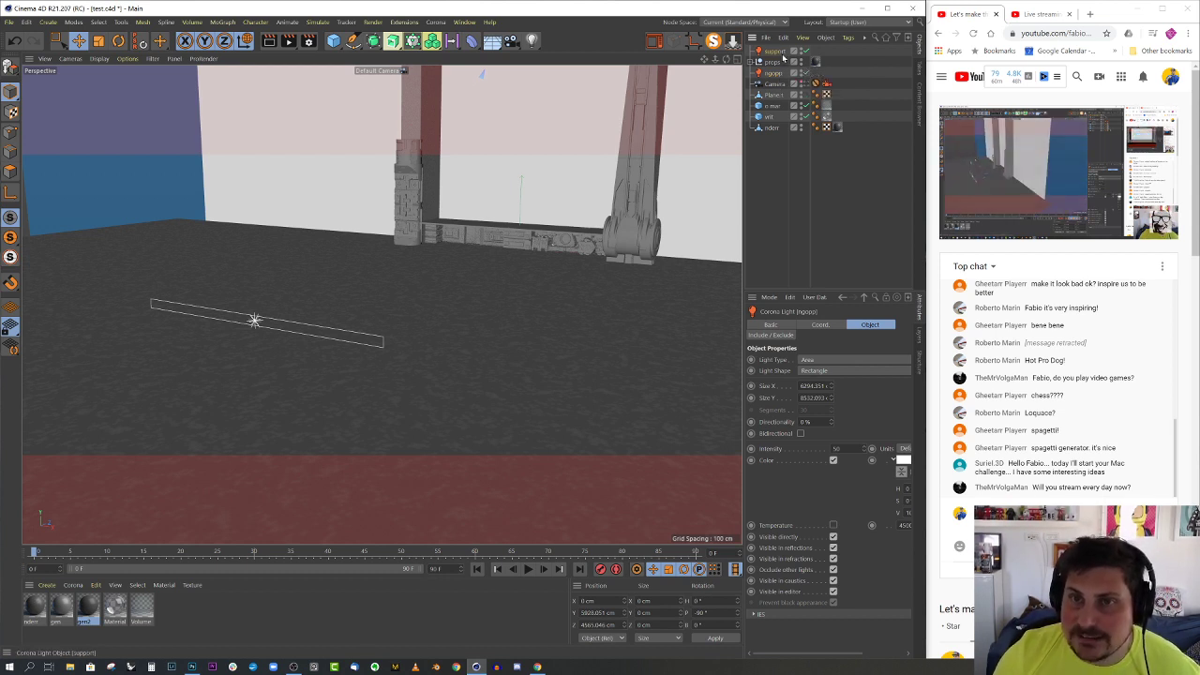
left_click(839, 448)
type("2")
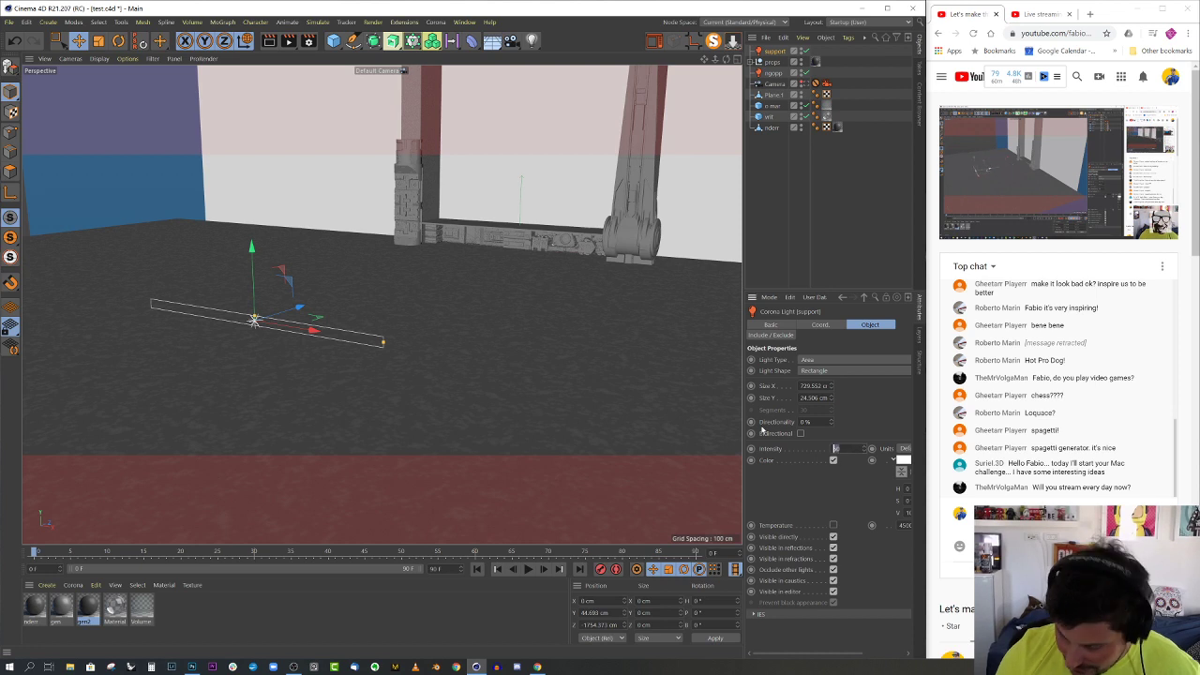
type("0")
key("Return")
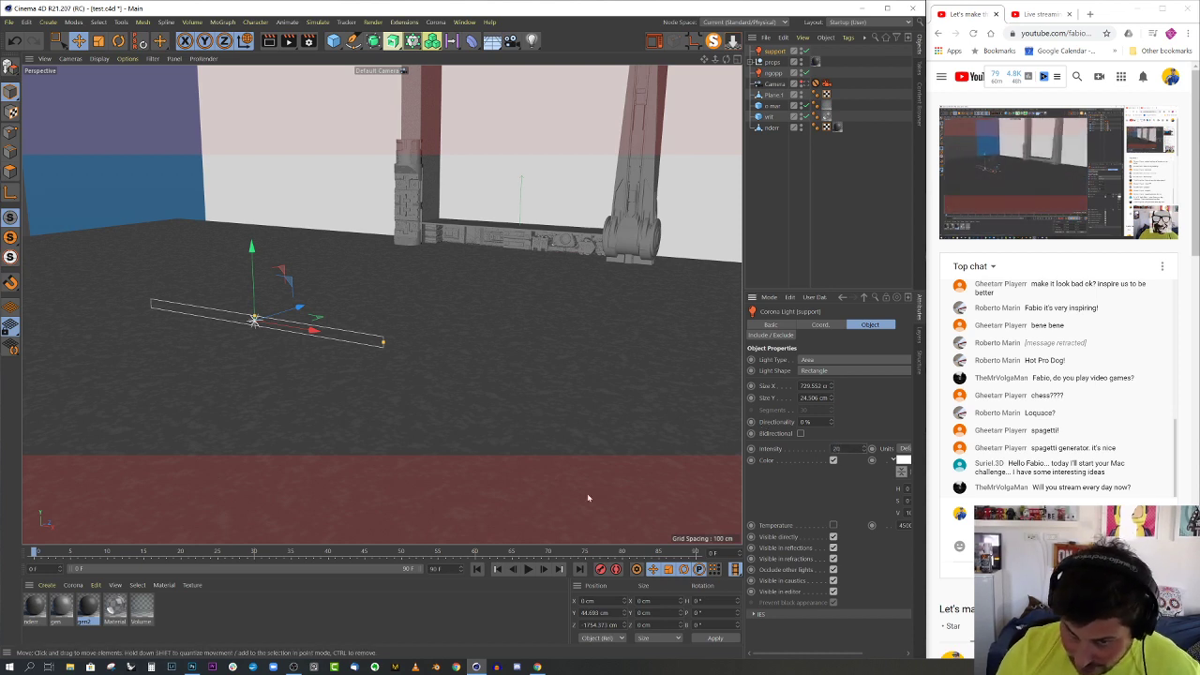
- Tint the support light pale orange, with a hue of about 39° and low saturation
left_click_drag(743, 426, 640, 450)
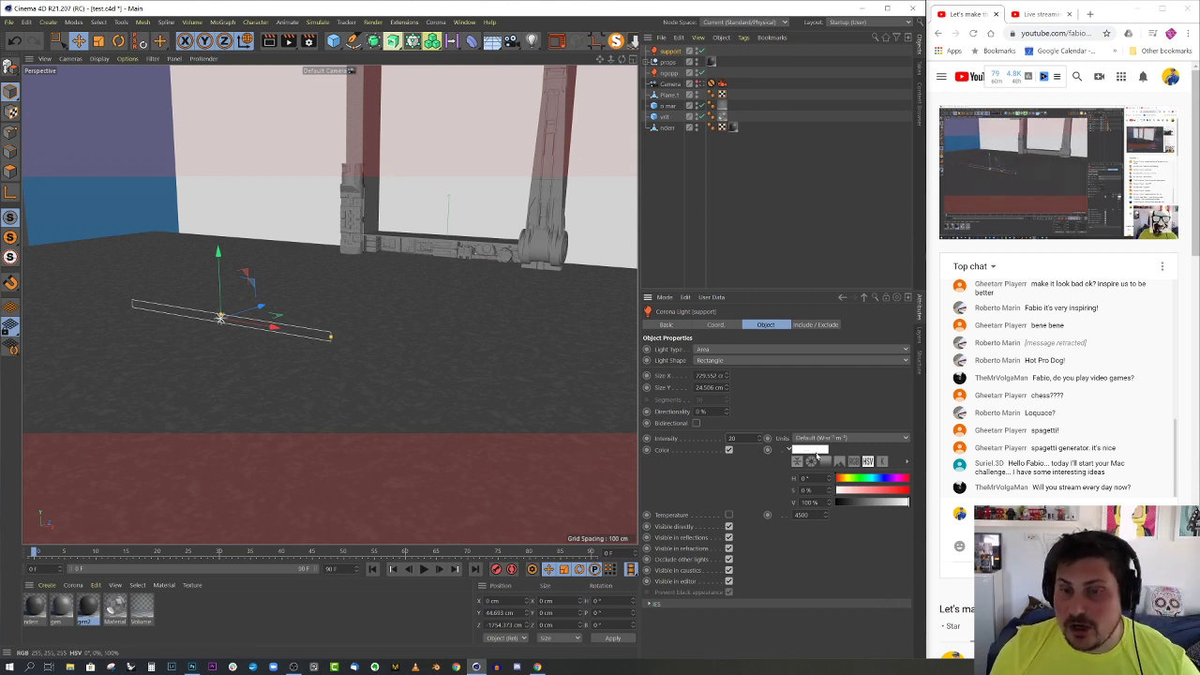
left_click(847, 482)
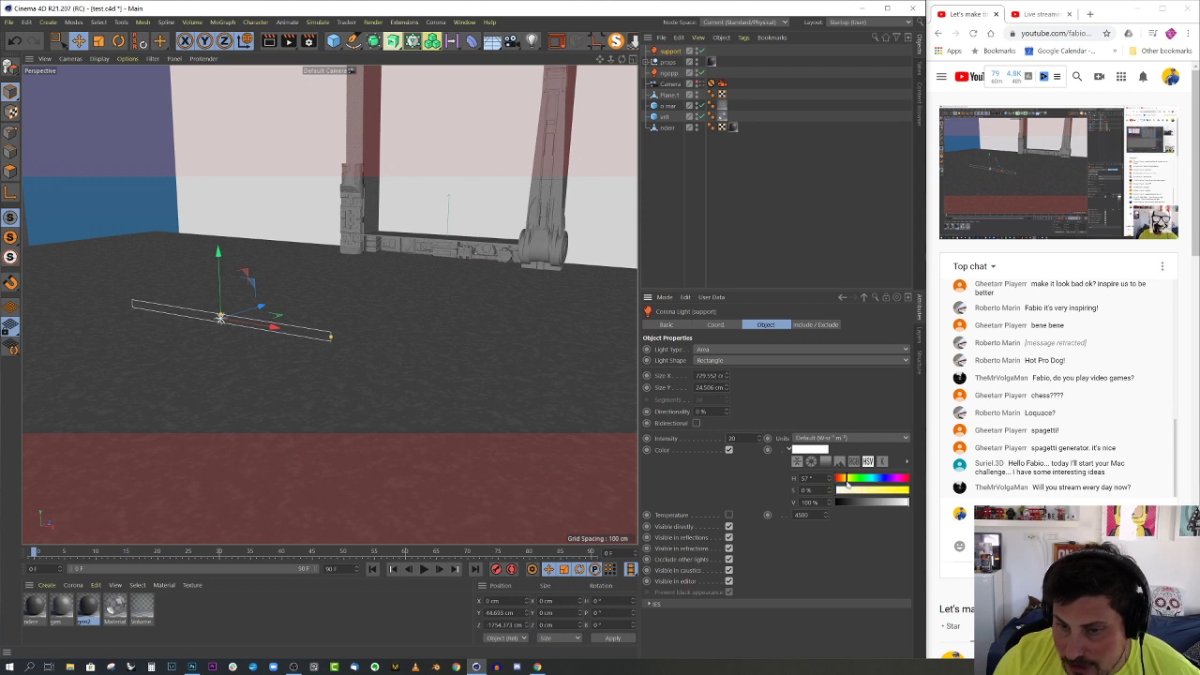
left_click(873, 492)
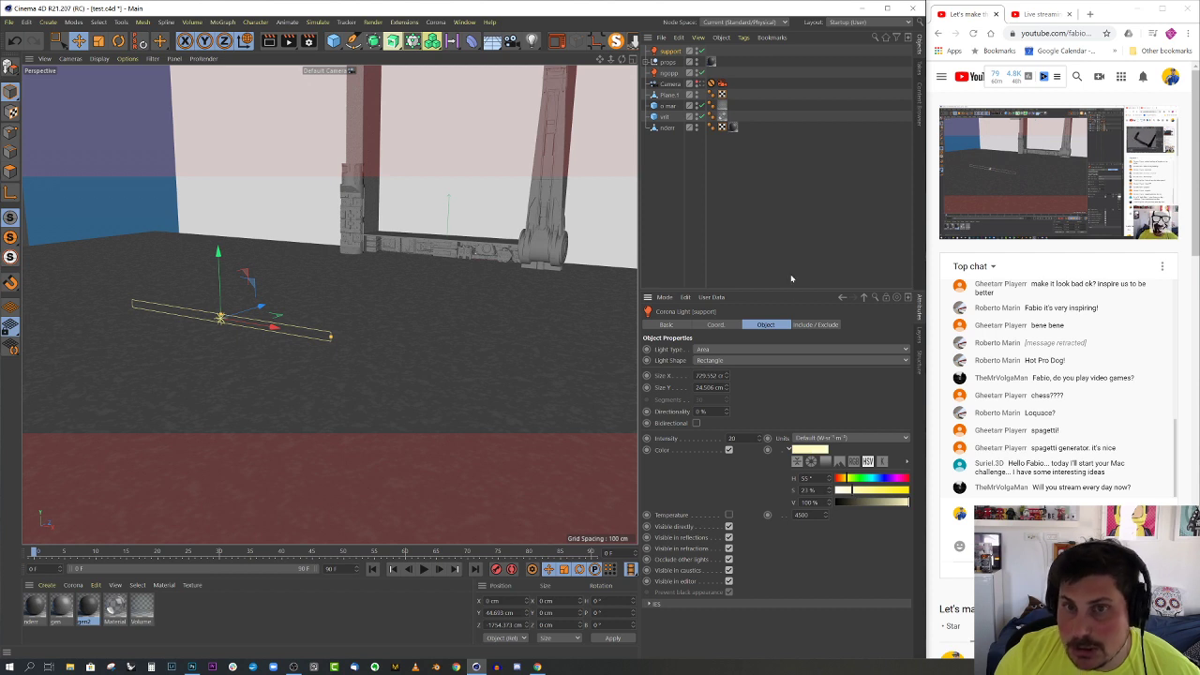
left_click(846, 478)
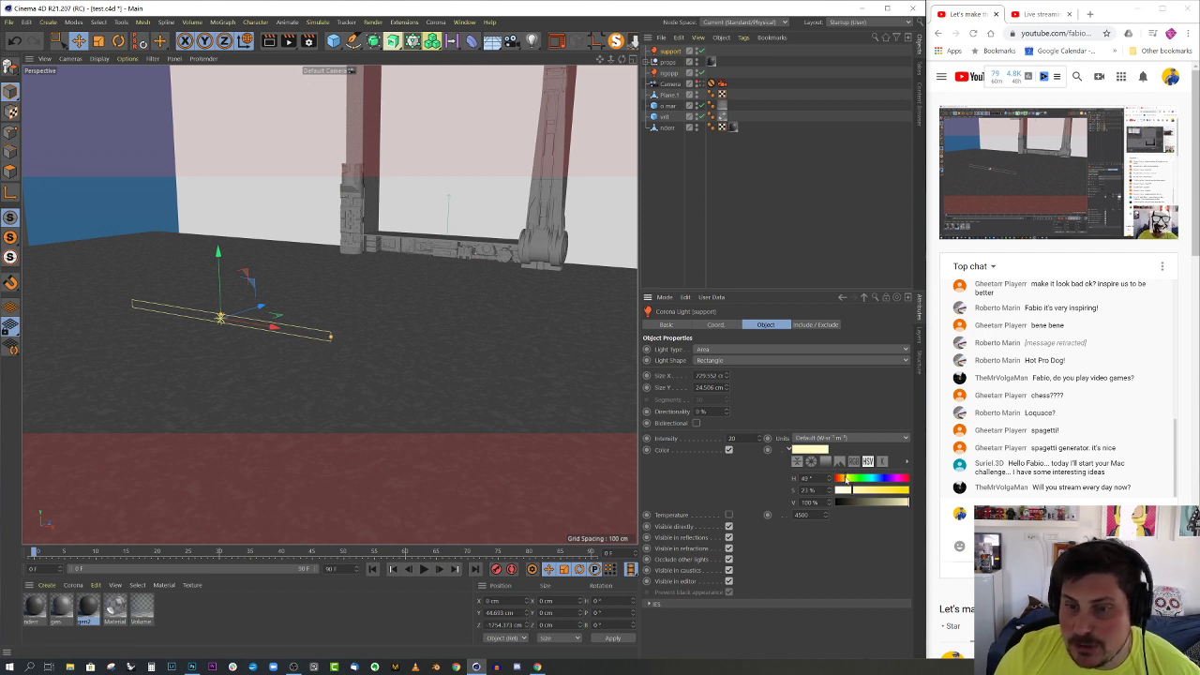
left_click(843, 478)
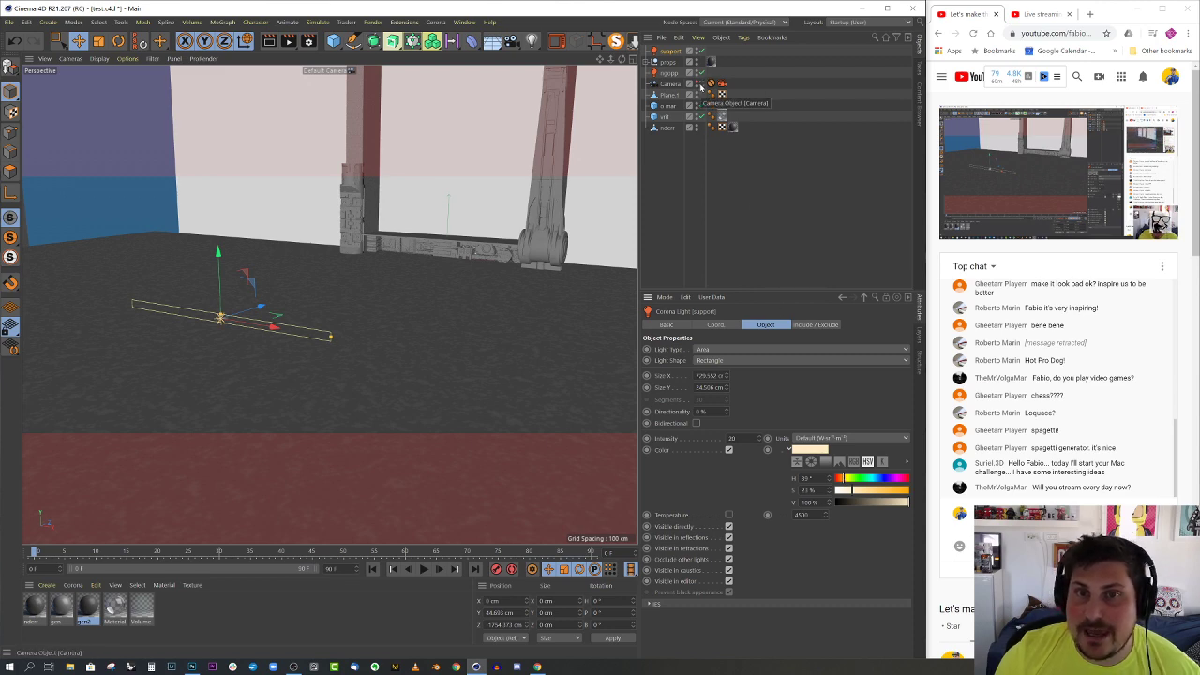
- Look through the scene camera and render the scene in Corona with the support light included
left_click(702, 85)
left_click(702, 85)
left_click(557, 42)
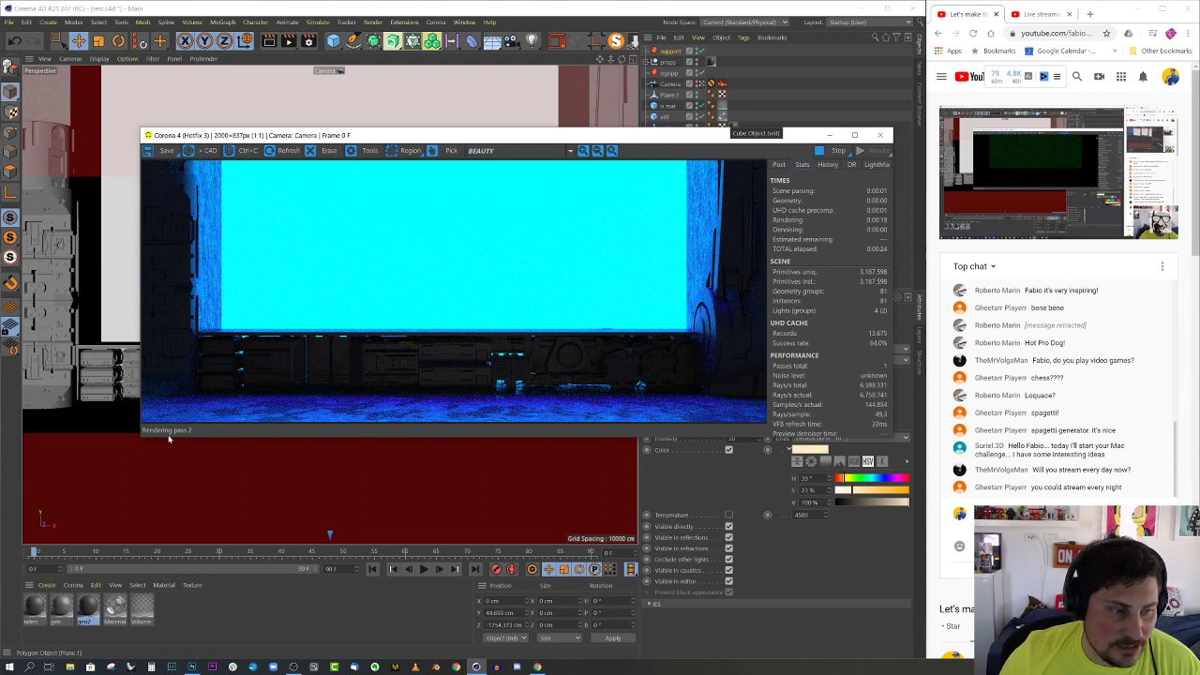
- Set both the emission distance and the absorption distance of the Volume material to 600 cm
double_click(141, 608)
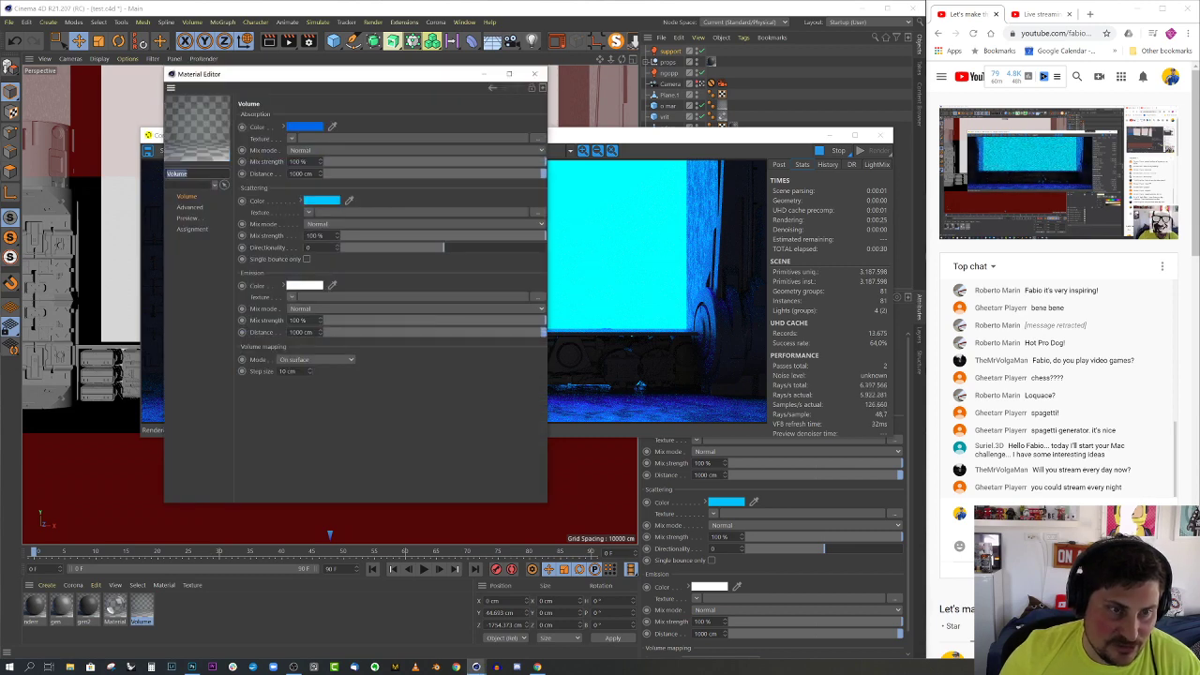
left_click(298, 332)
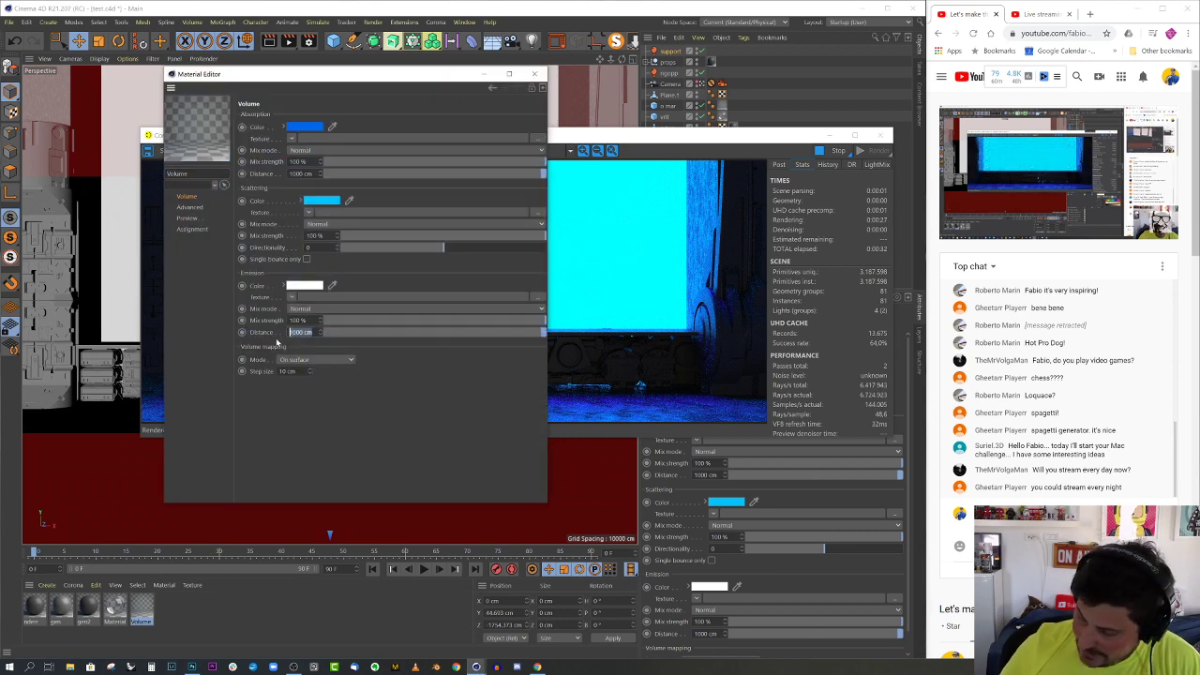
type("600")
key("Return")
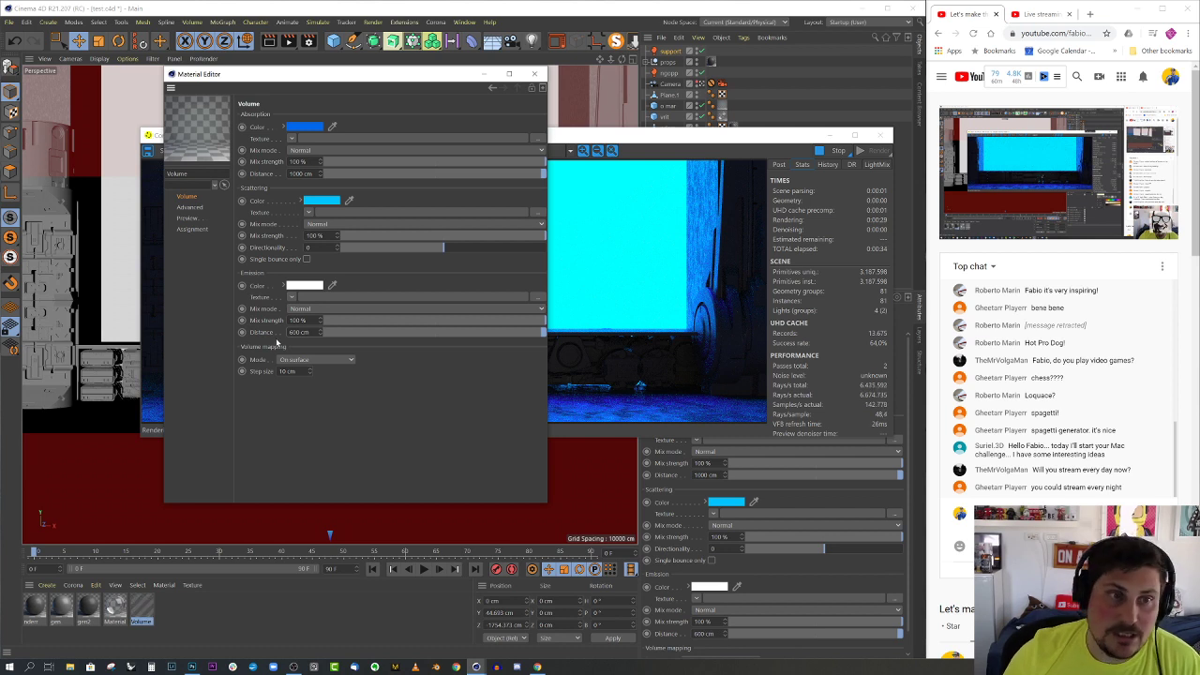
double_click(300, 173)
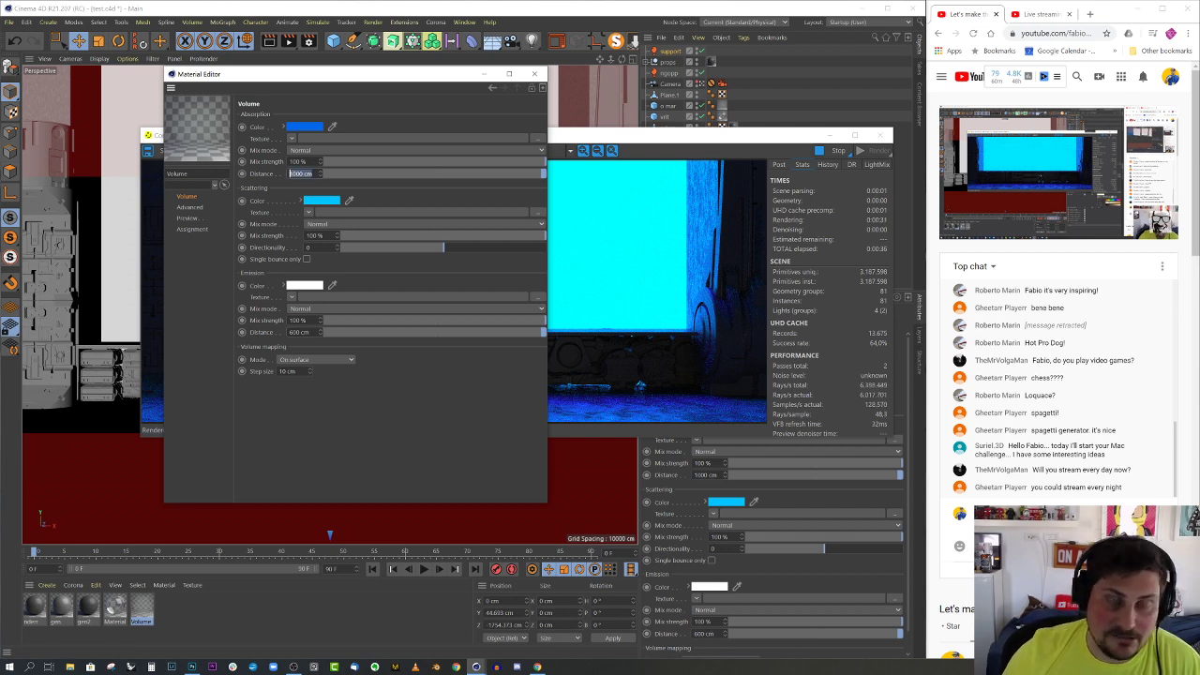
type("600")
key("Return")
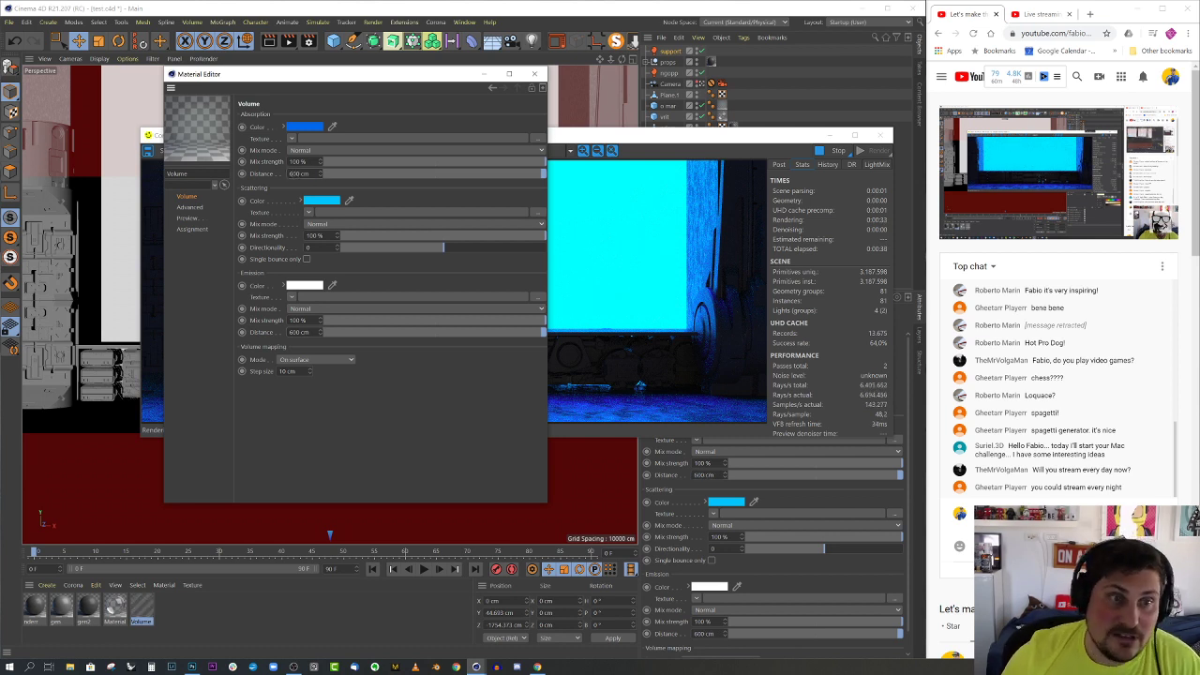
left_click(534, 73)
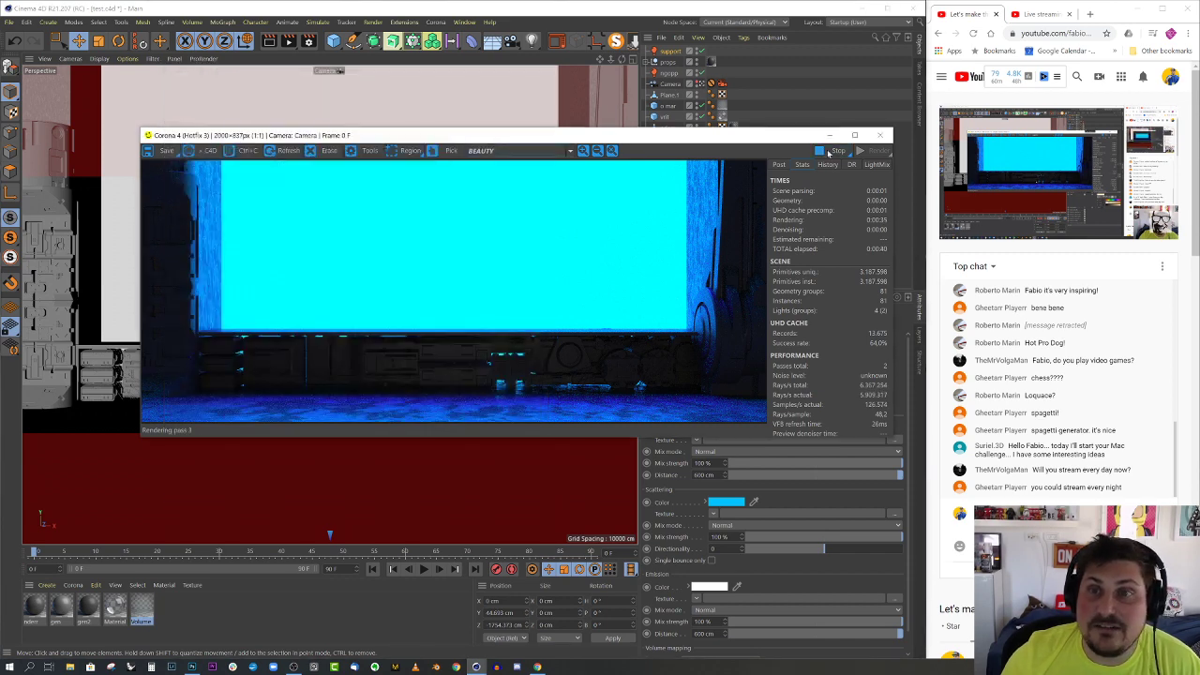
- Re-render the scene to check the edited Volume material, then close the render window
left_click(832, 151)
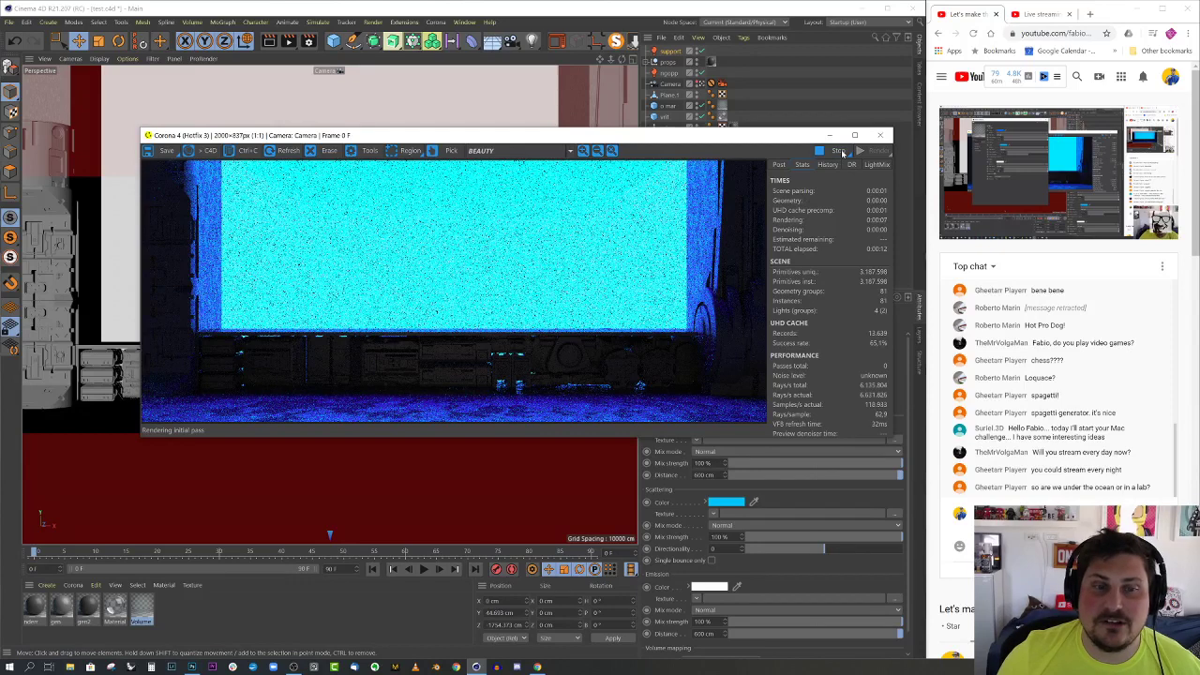
left_click(879, 137)
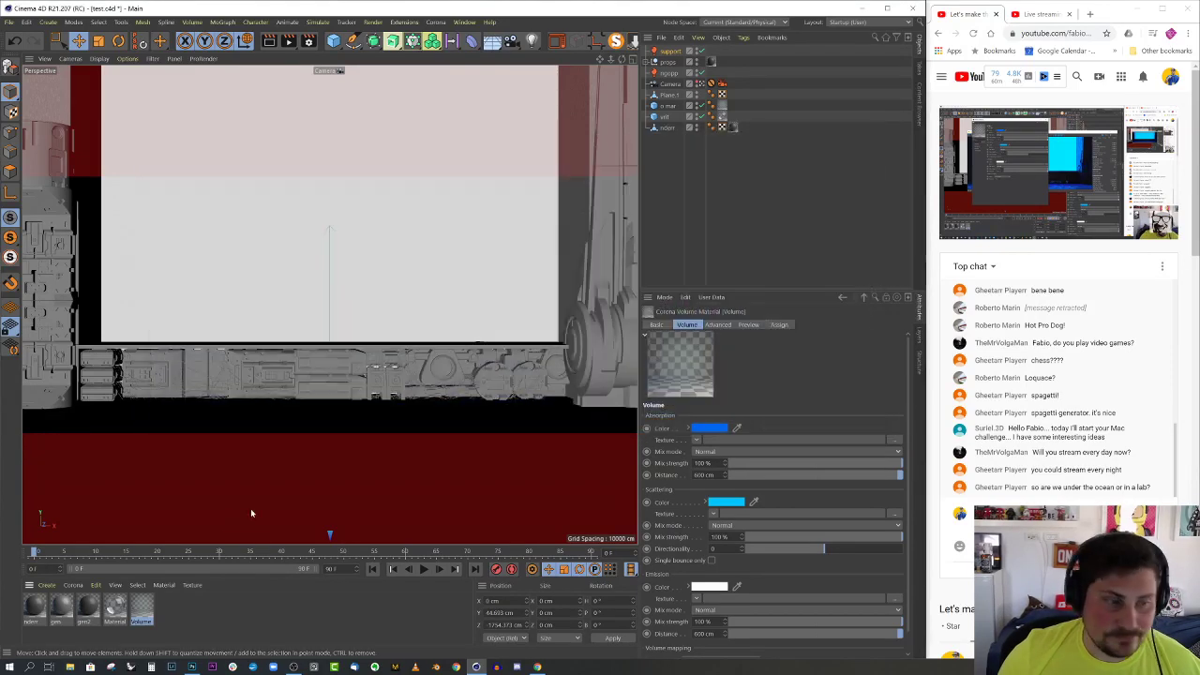
- Shift the Volume material's scattering color from cyan to a deeper blue
double_click(142, 608)
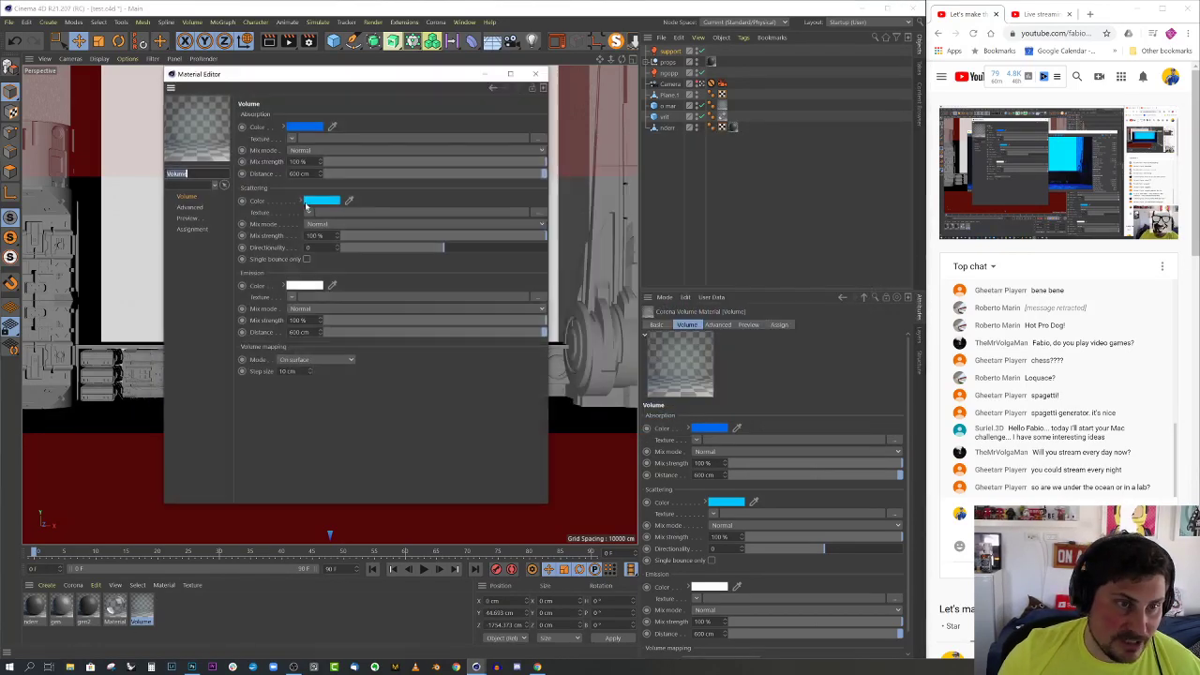
left_click(327, 203)
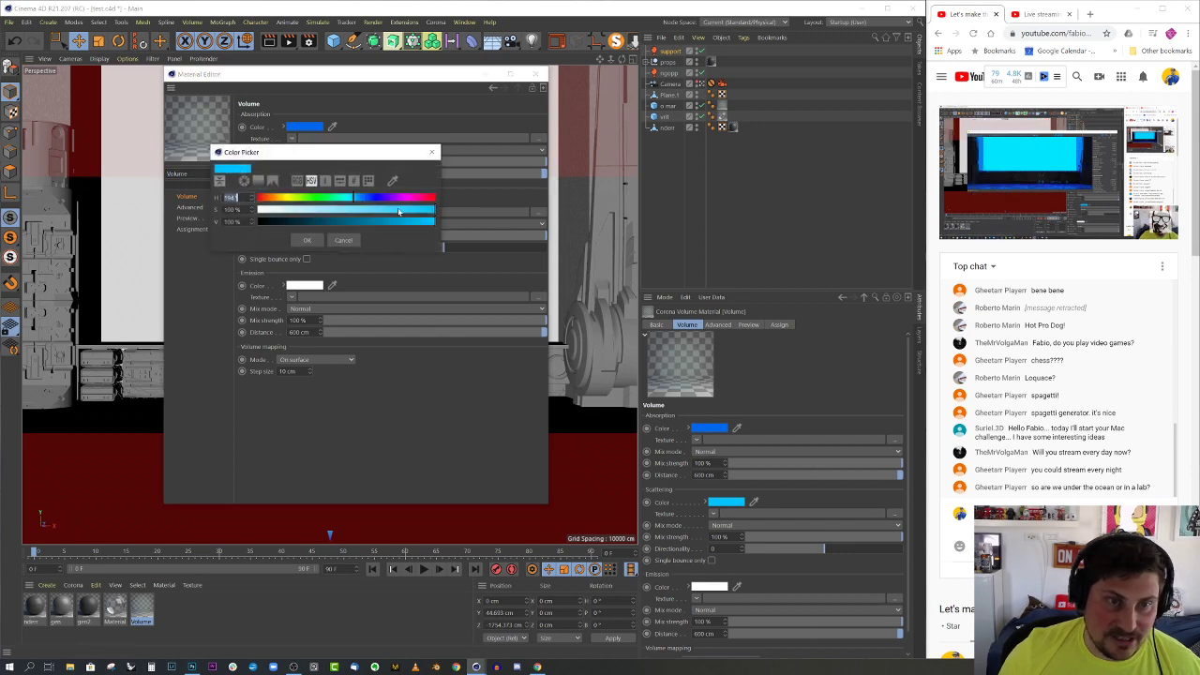
left_click_drag(353, 203, 362, 204)
left_click(307, 240)
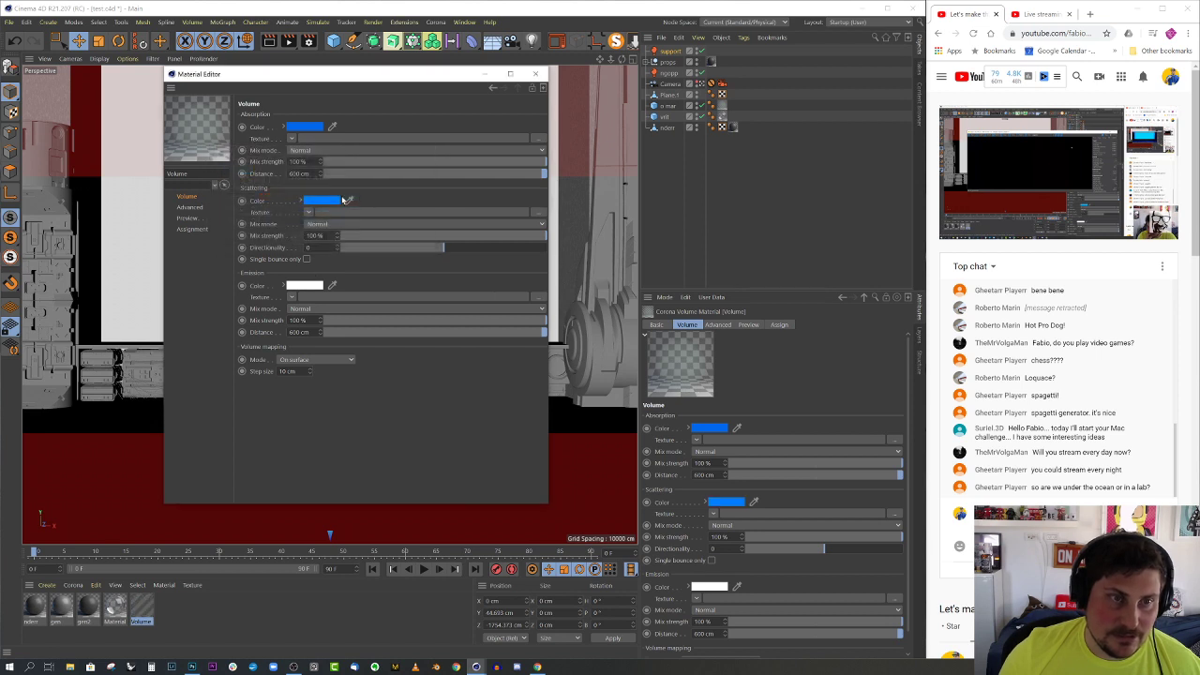
- Darken the Volume material's absorption color to a blue with hue 220° and value 78%, and close the material editor
left_click(305, 127)
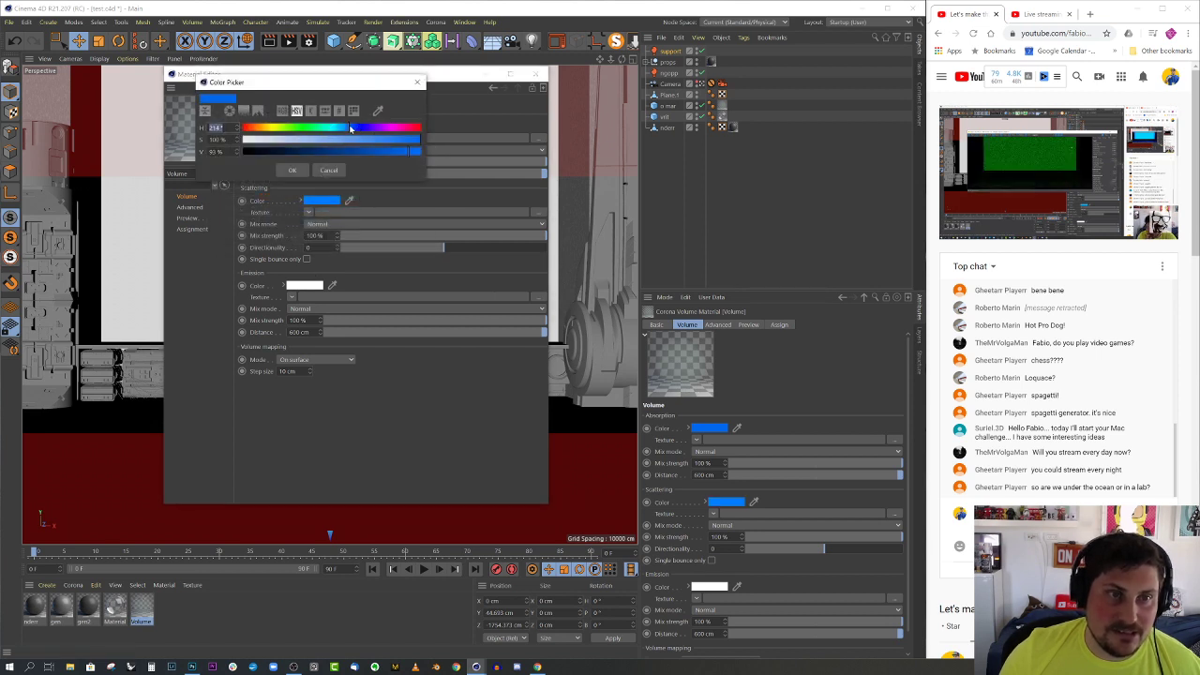
left_click_drag(386, 150, 382, 150)
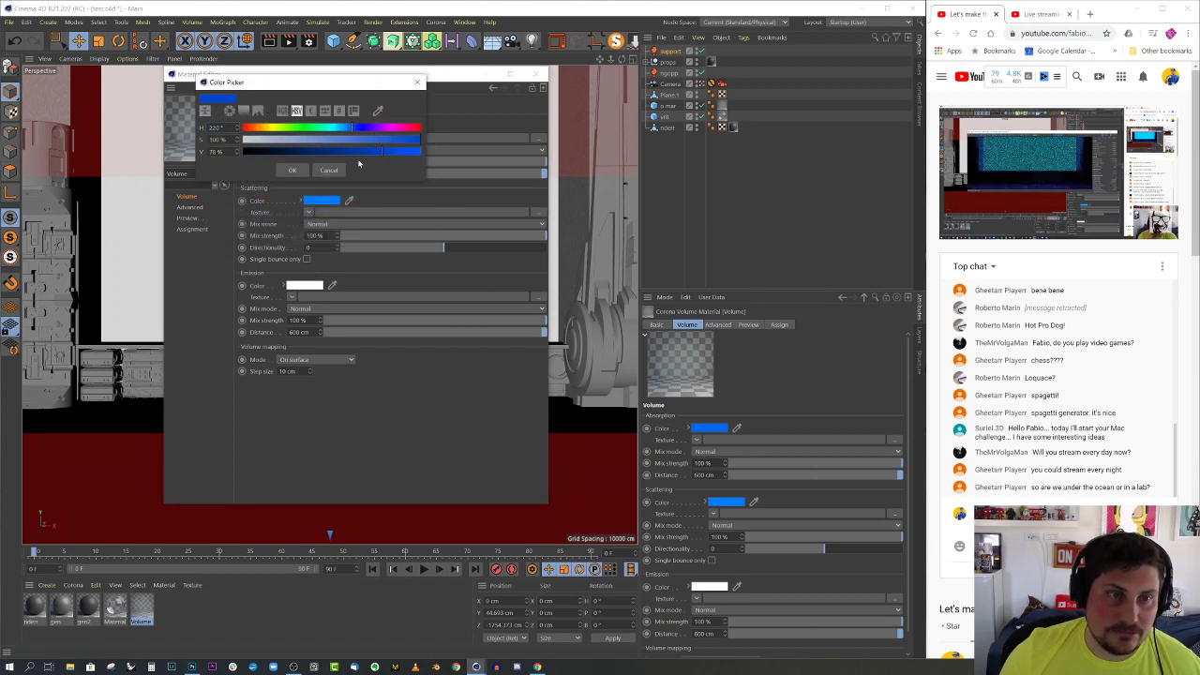
key("Return")
left_click(535, 73)
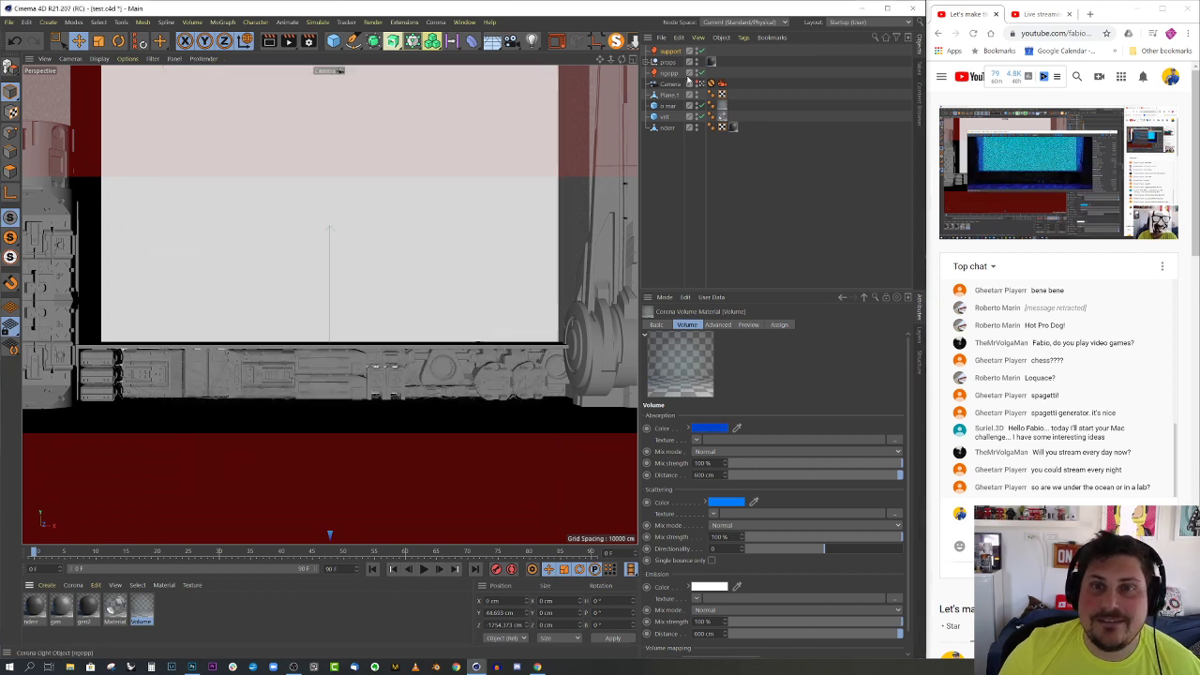
- Open the Shark.c4d project from the arts folder on the desktop
left_click(27, 22)
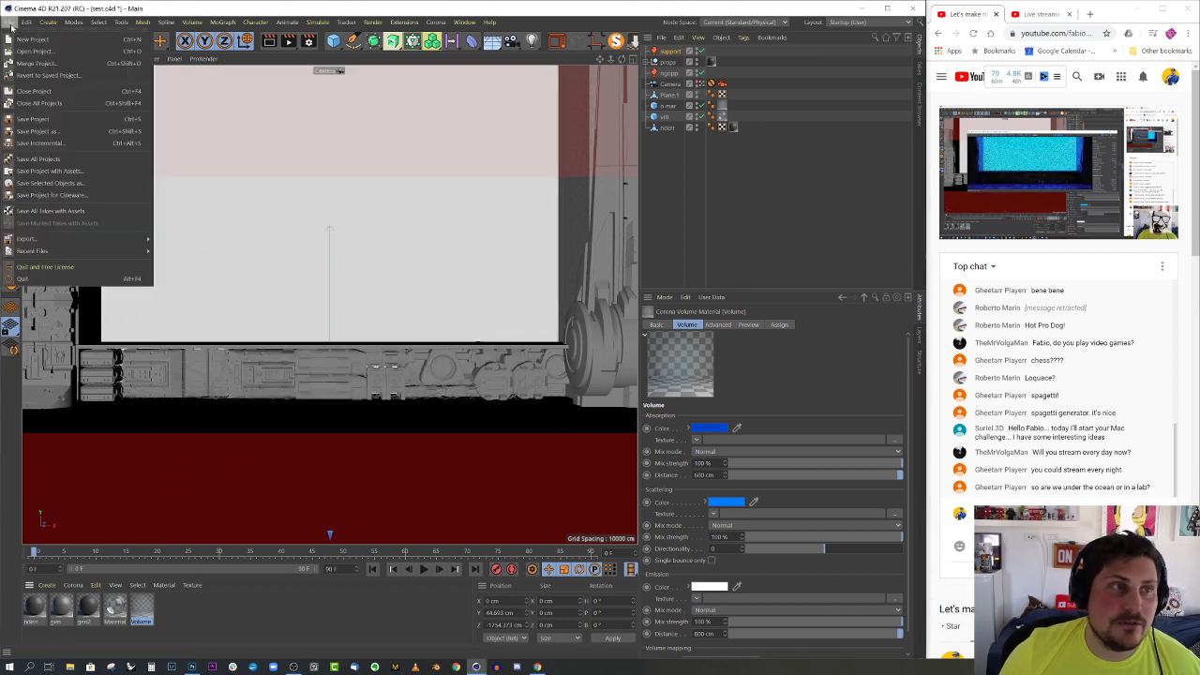
mouse_move(9, 21)
left_click(42, 51)
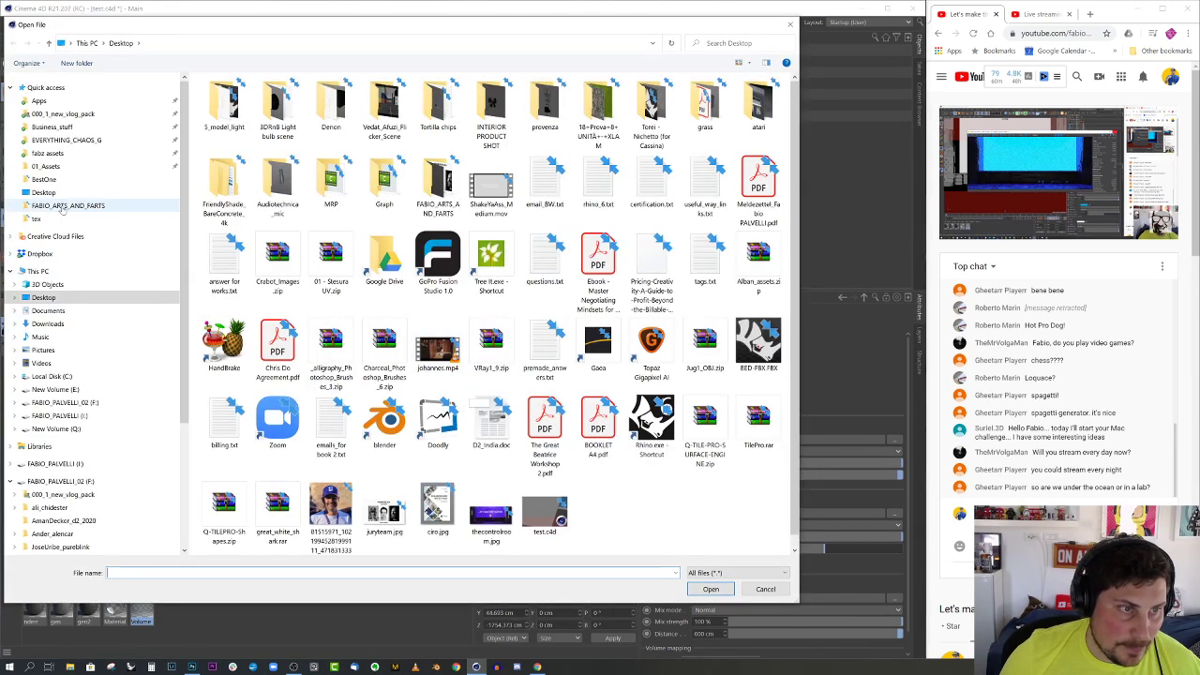
left_click(67, 205)
scroll(528, 442, "down", 10)
left_click(528, 442)
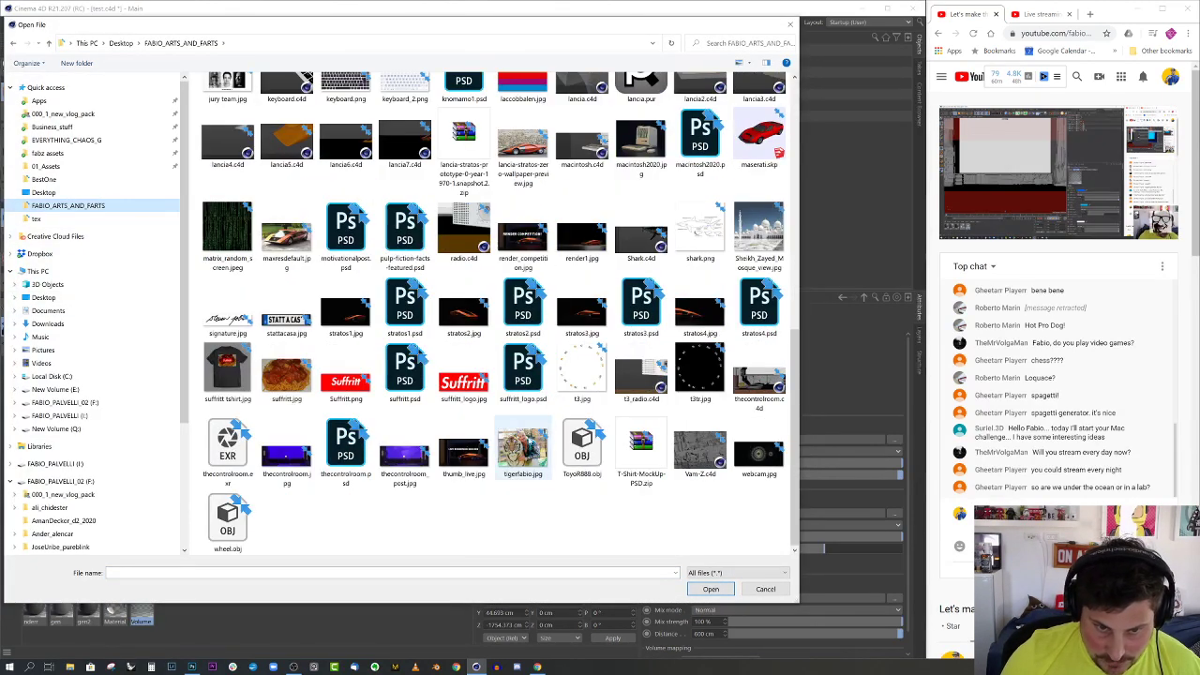
key("s")
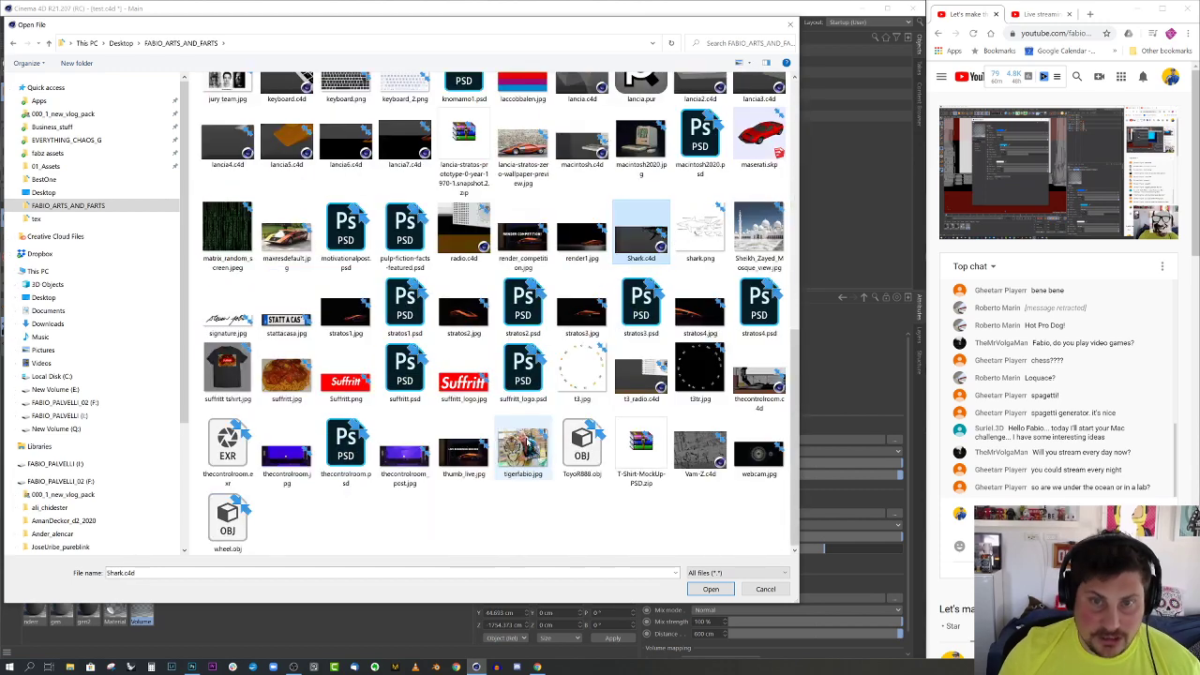
left_click(724, 591)
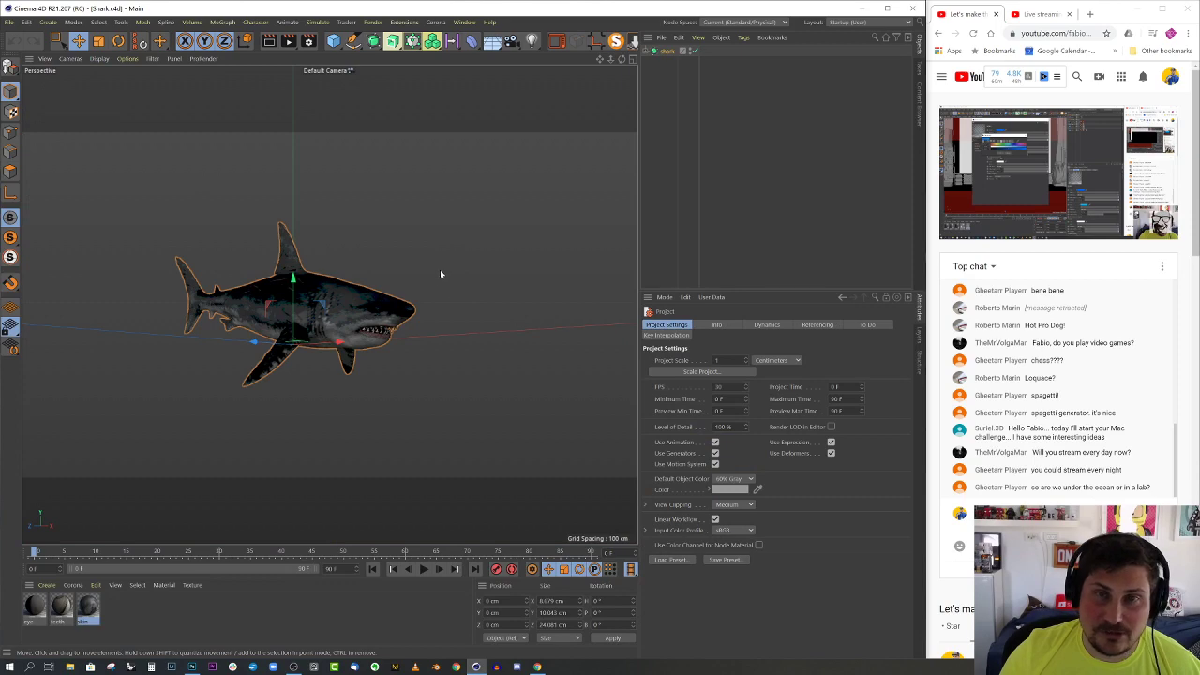
- Copy the shark model from Shark.c4d and paste it into the test.c4d scene
left_click_drag(440, 274, 468, 304, "alt")
scroll(473, 303, "up", 5)
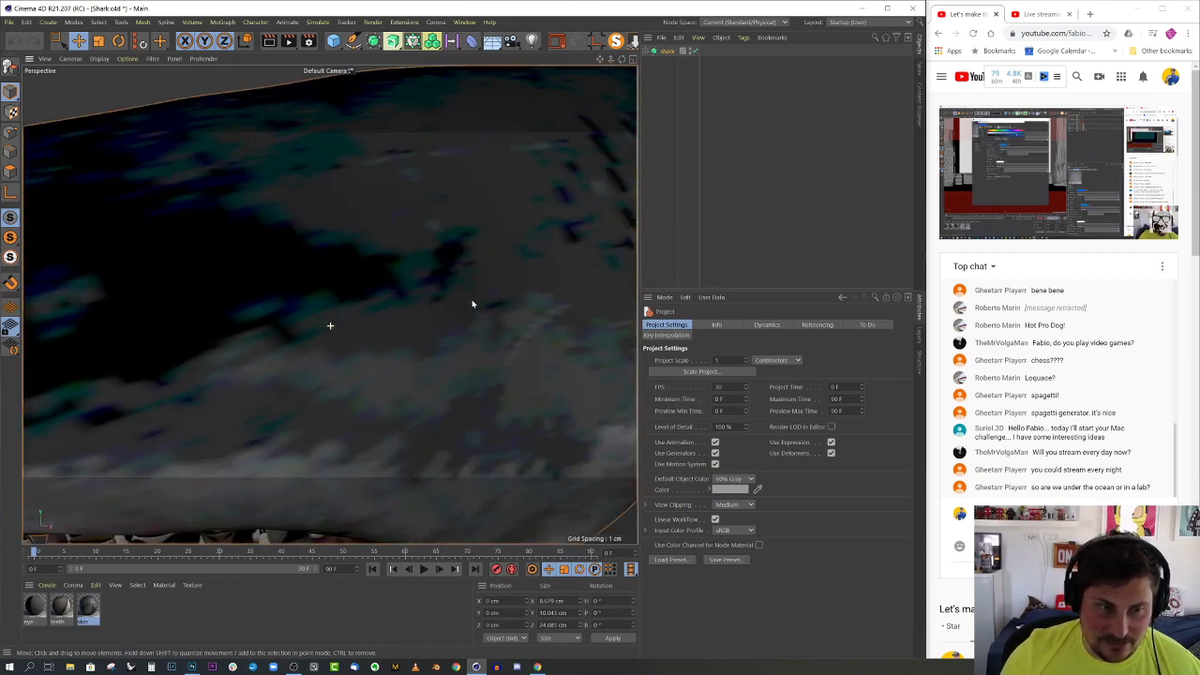
scroll(472, 303, "down", 5)
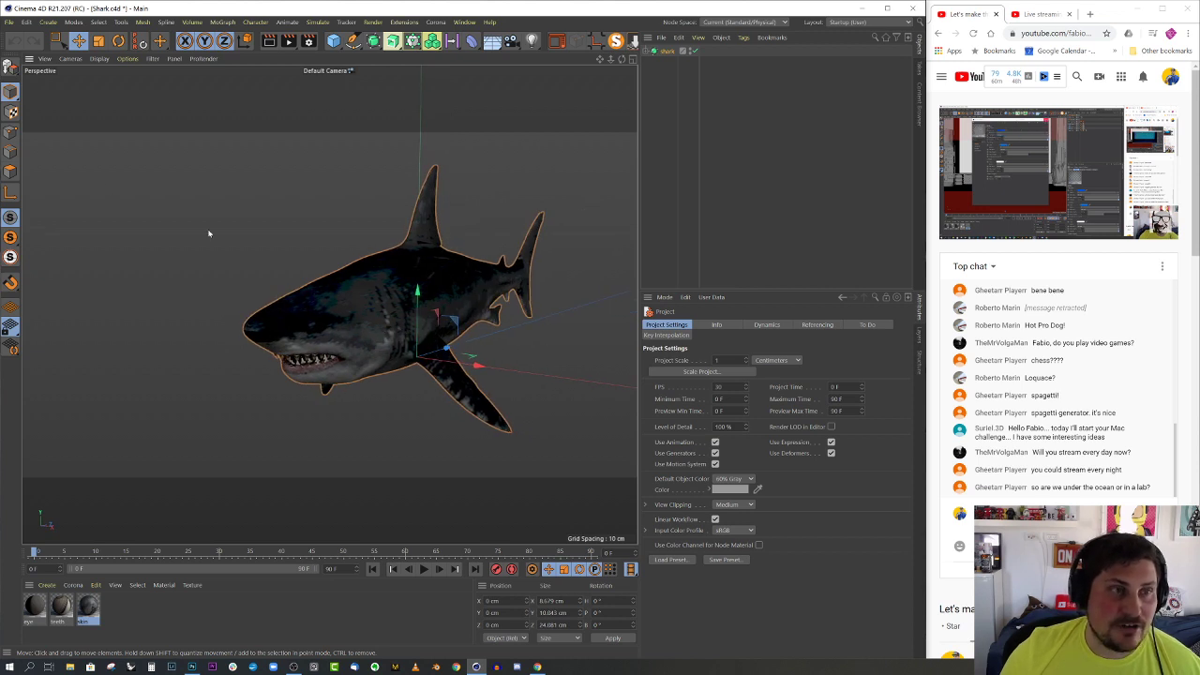
left_click(28, 23)
left_click(41, 91)
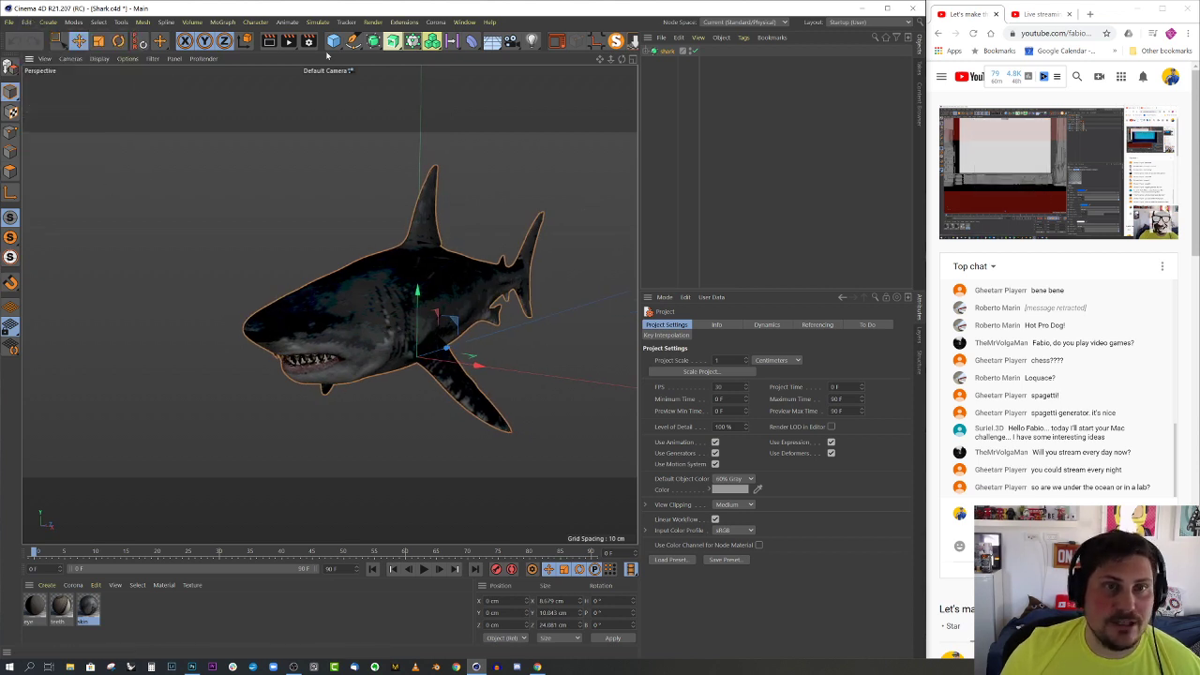
left_click(462, 22)
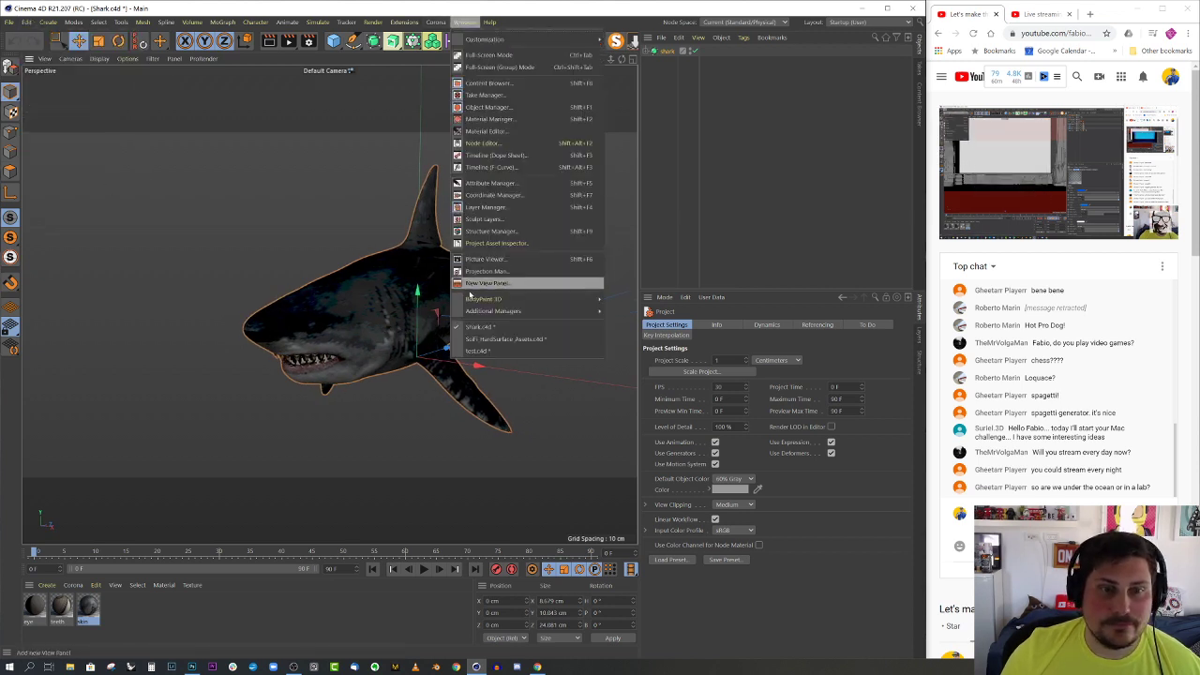
left_click(484, 353)
left_click(27, 23)
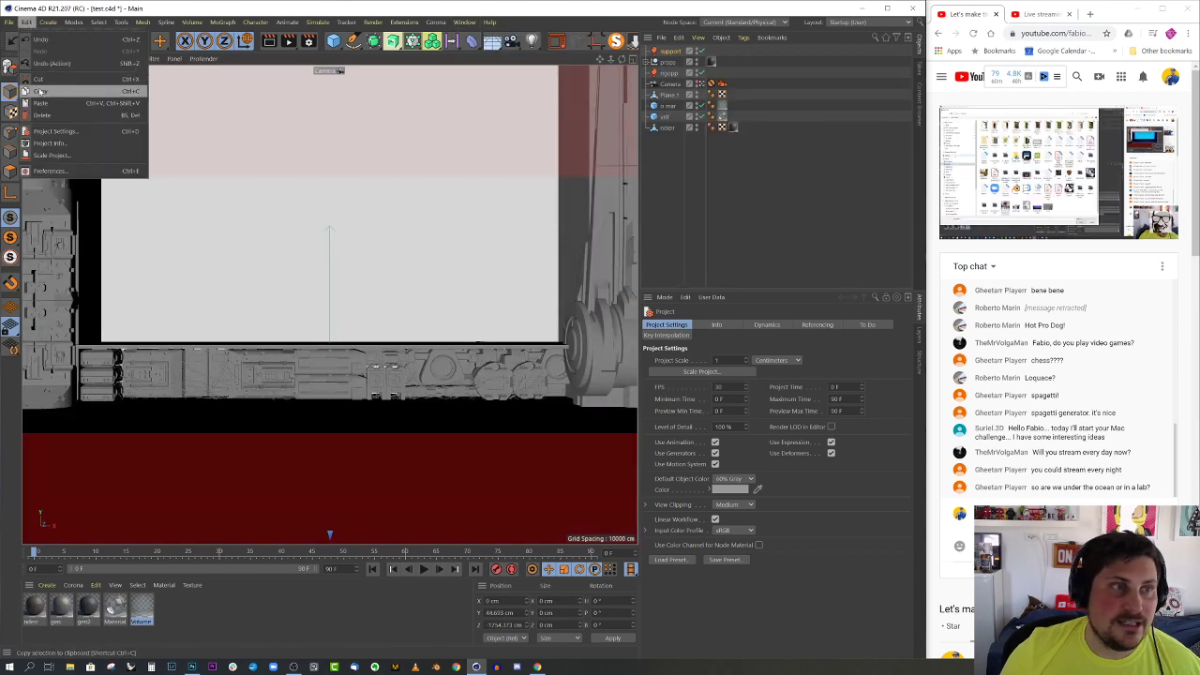
left_click(41, 102)
- Move the shark back behind the window in the top view, to about Z 5524 cm
middle_click(365, 195)
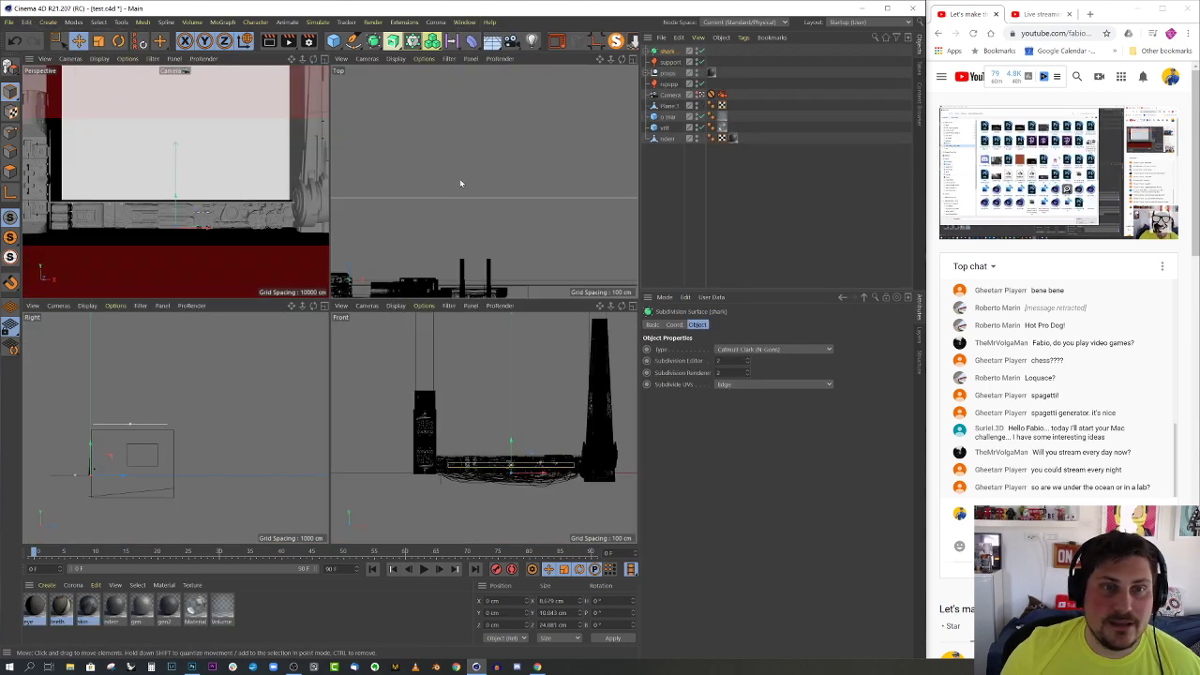
middle_click(459, 183)
scroll(393, 311, "down", 5)
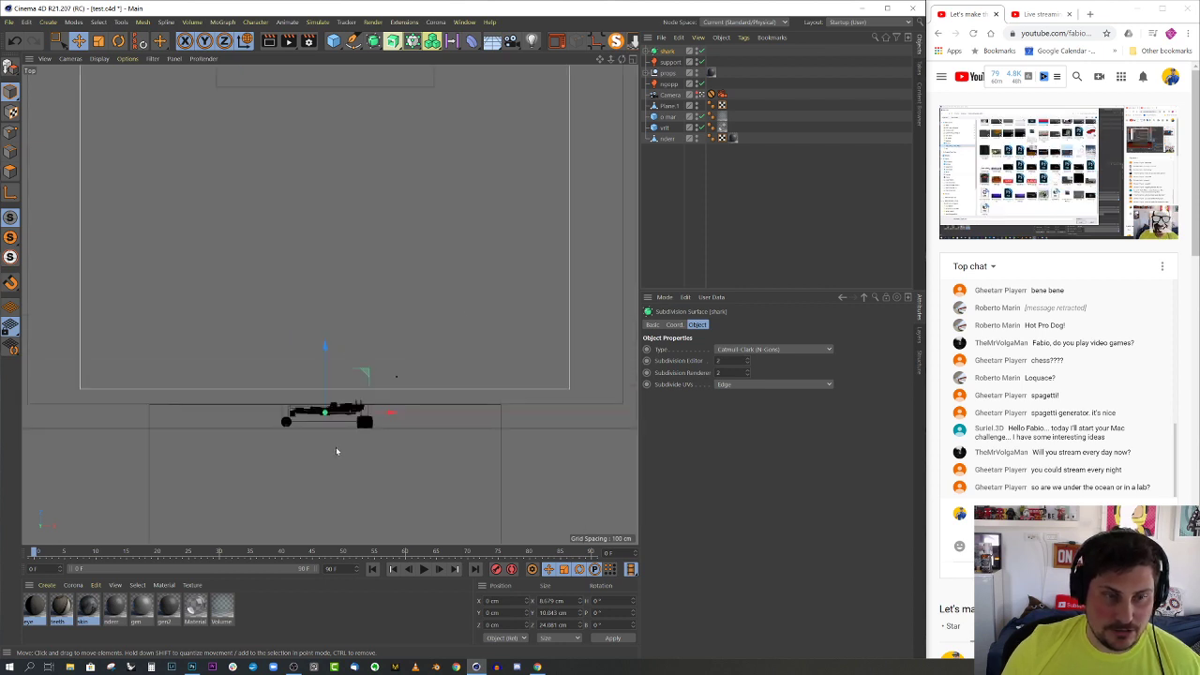
scroll(336, 457, "down", 3)
key("e")
left_click_drag(330, 398, 395, 169)
middle_click(394, 169)
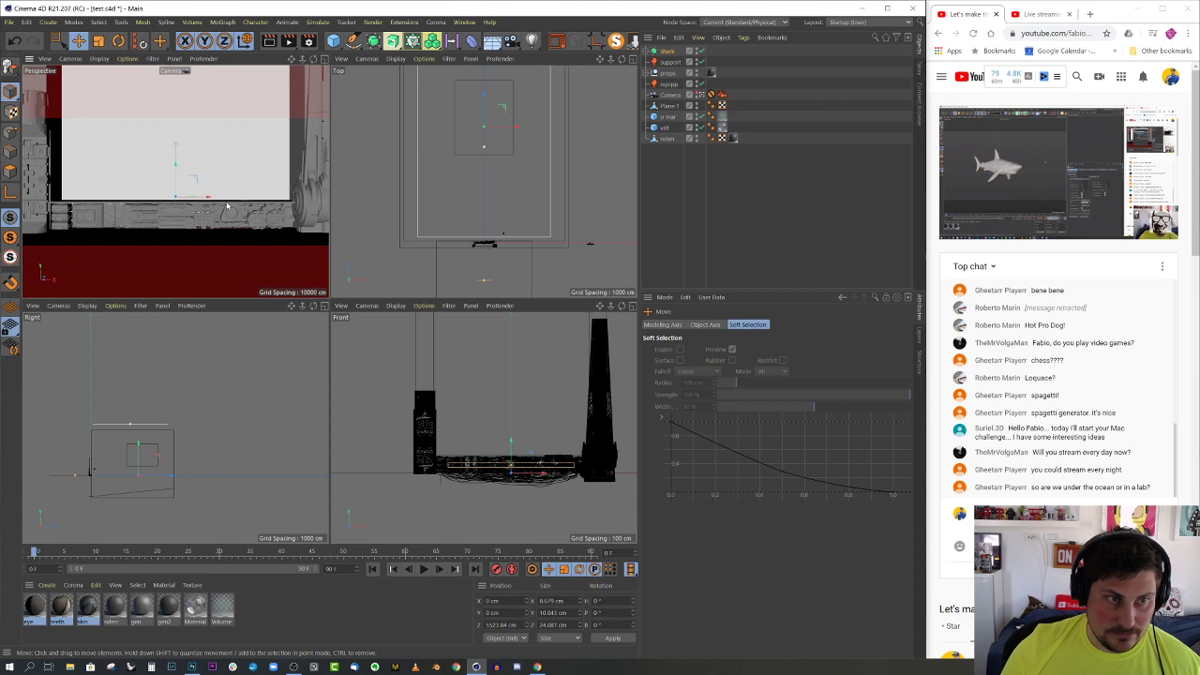
- Raise the shark to about Y 486 cm in the camera view and scale it up to about 163 cm long
middle_click(314, 253)
left_click_drag(329, 271, 358, 243)
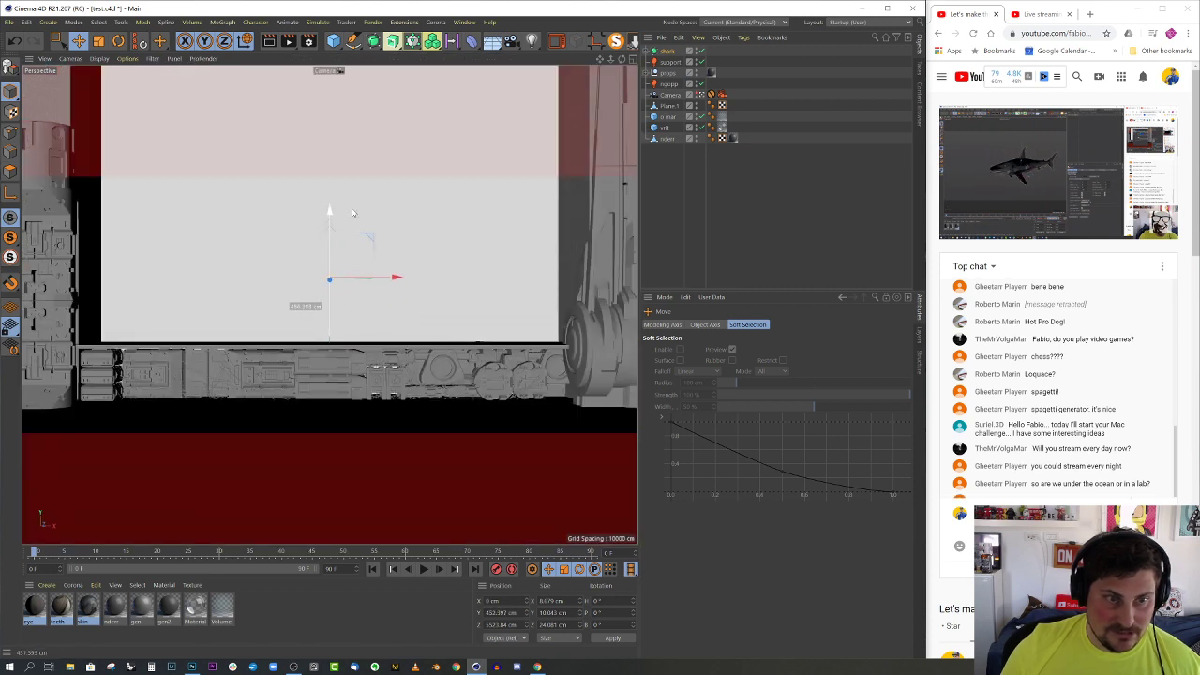
key("t")
left_click_drag(300, 309, 194, 295)
- Hide the thin glass pane and the water volume cube in the viewport
left_click(667, 129)
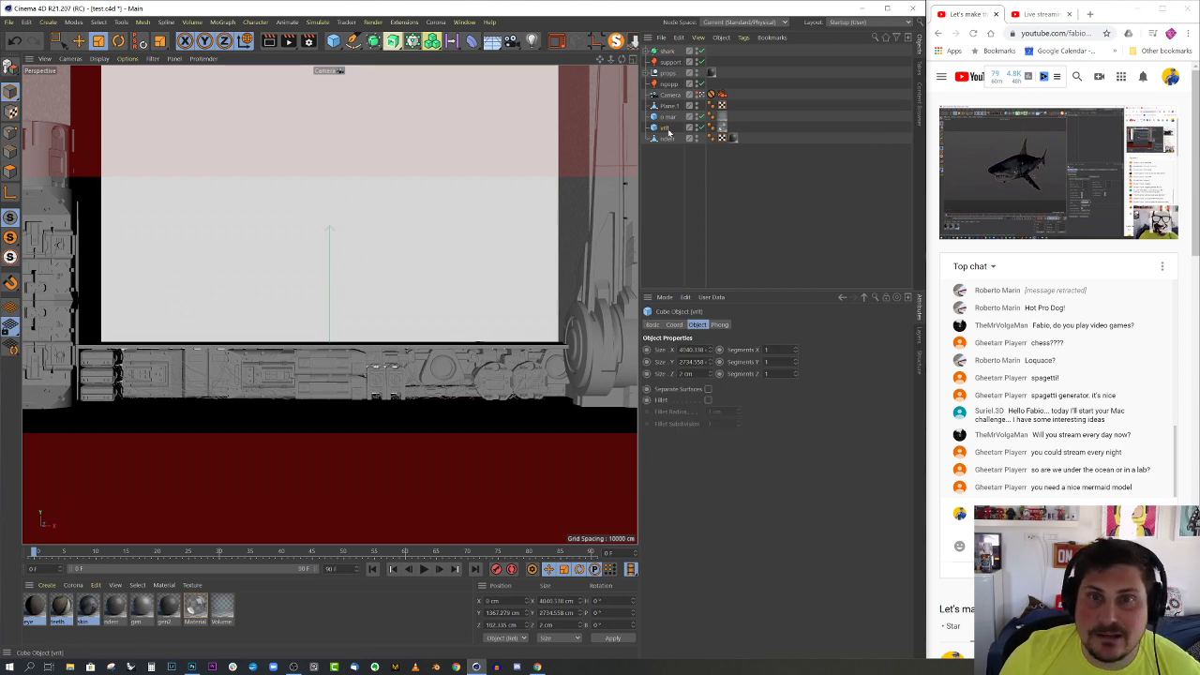
left_click(697, 127)
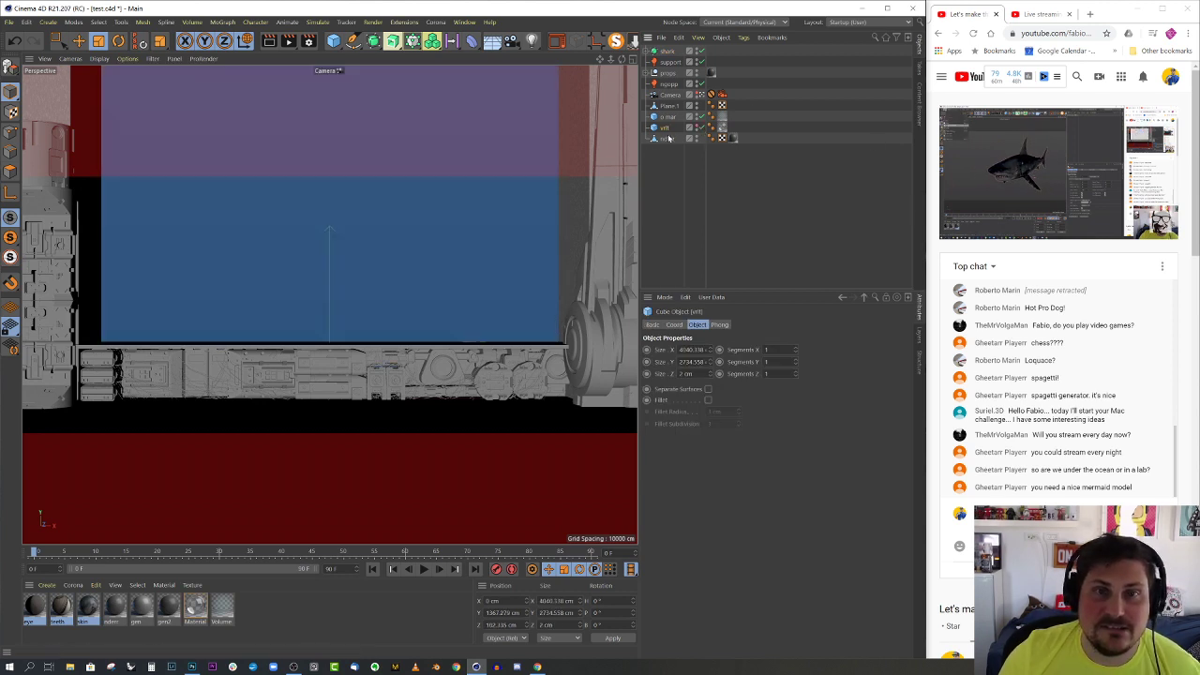
left_click(697, 116)
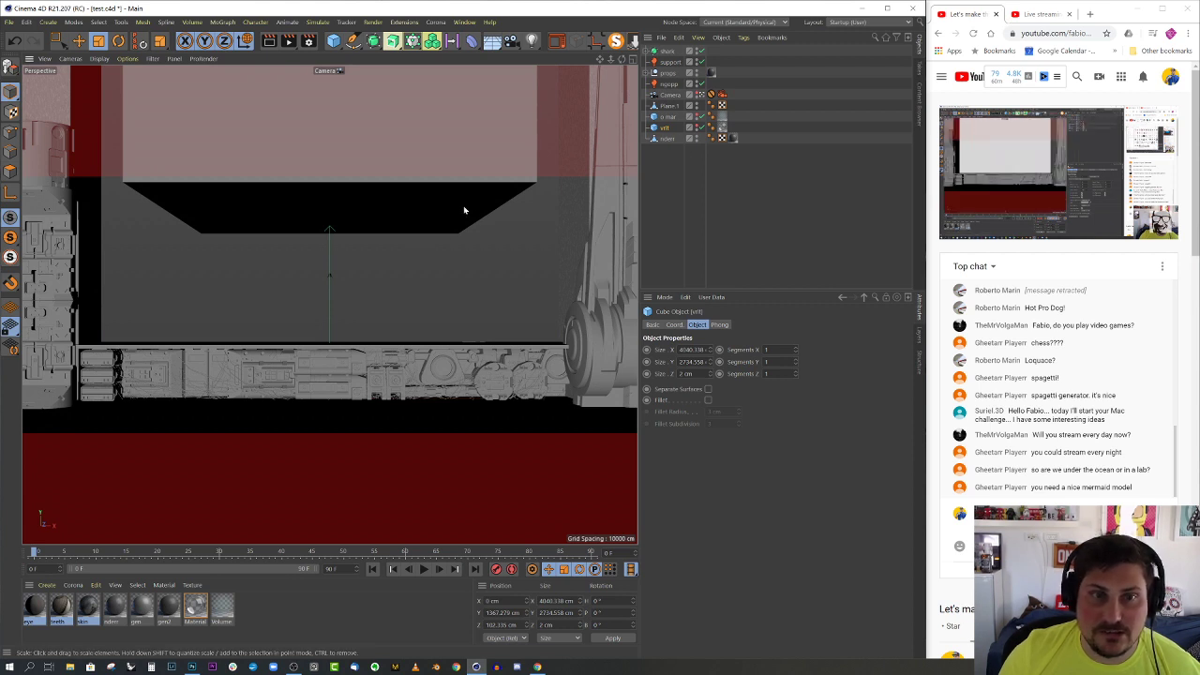
- Delete Cube.6, the large box hanging in the tank area, from the props group
left_click(463, 205)
key("s")
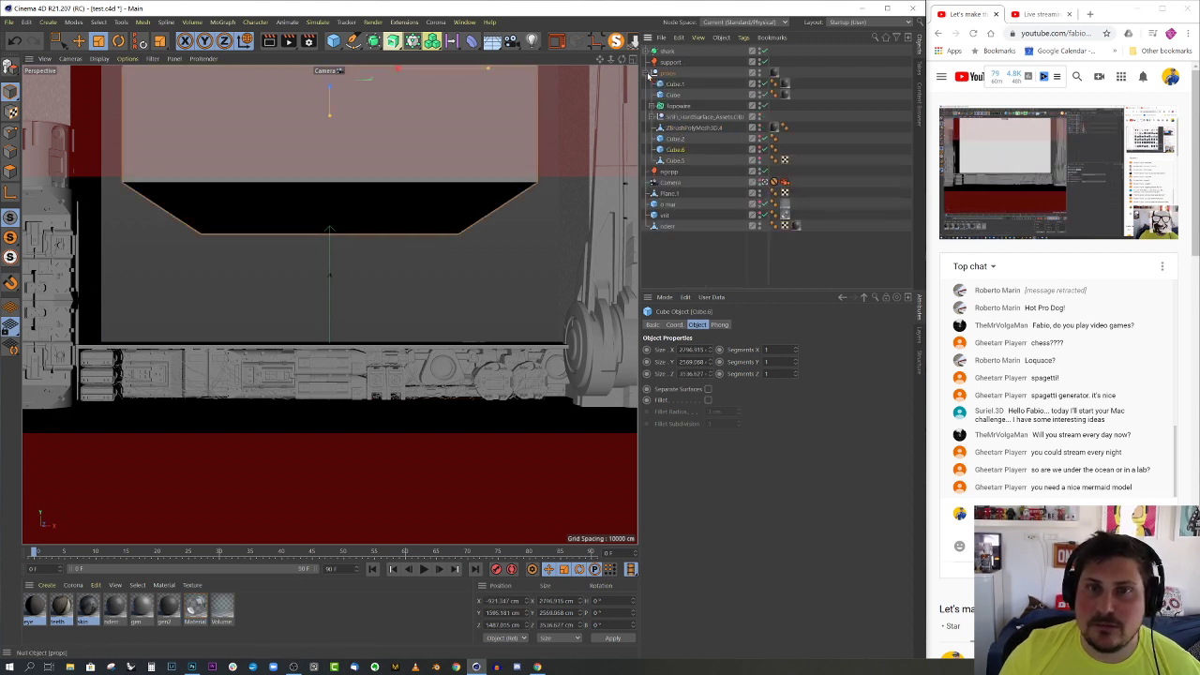
left_click(764, 183)
left_click_drag(528, 193, 506, 209, "alt")
scroll(371, 278, "down", 10)
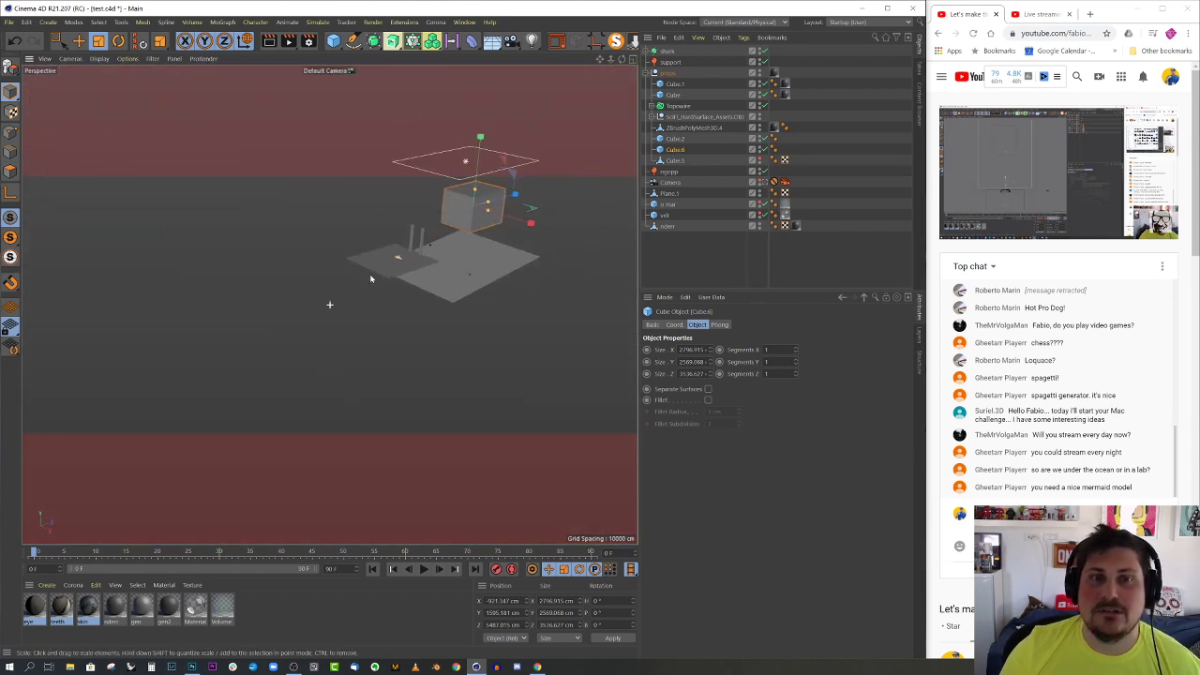
scroll(464, 220, "up", 4)
key("Delete")
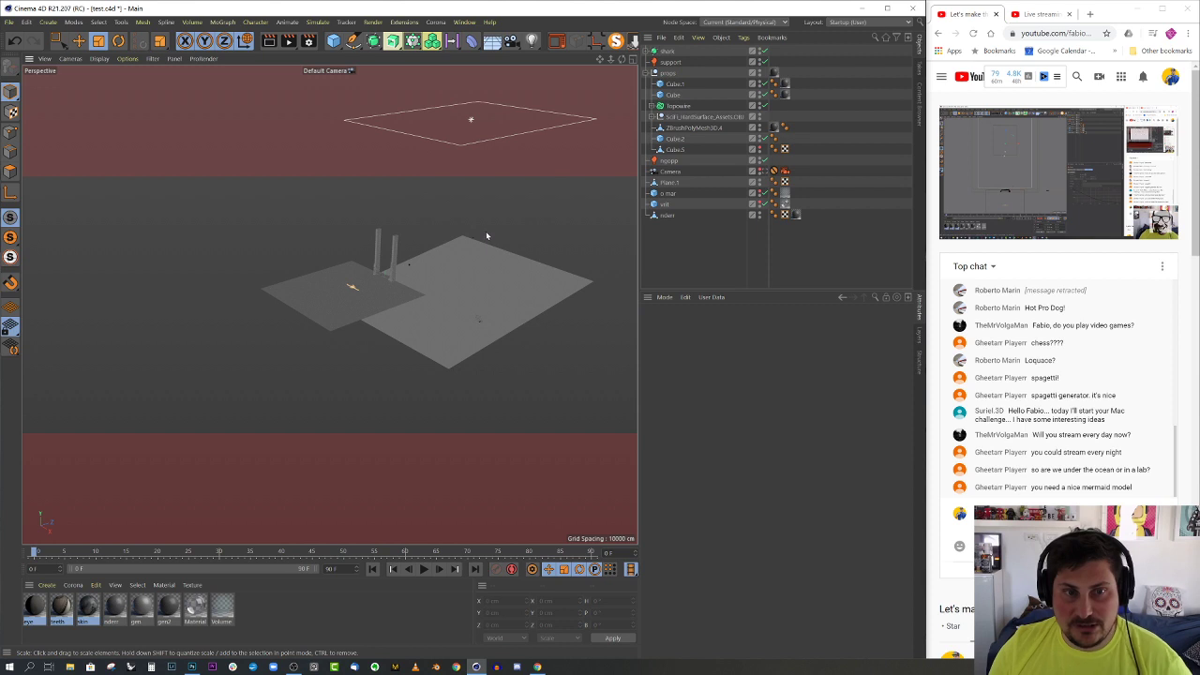
- Scale the shark up to about 1343 cm long in the camera view and rotate its heading to about -64°
left_click(667, 51)
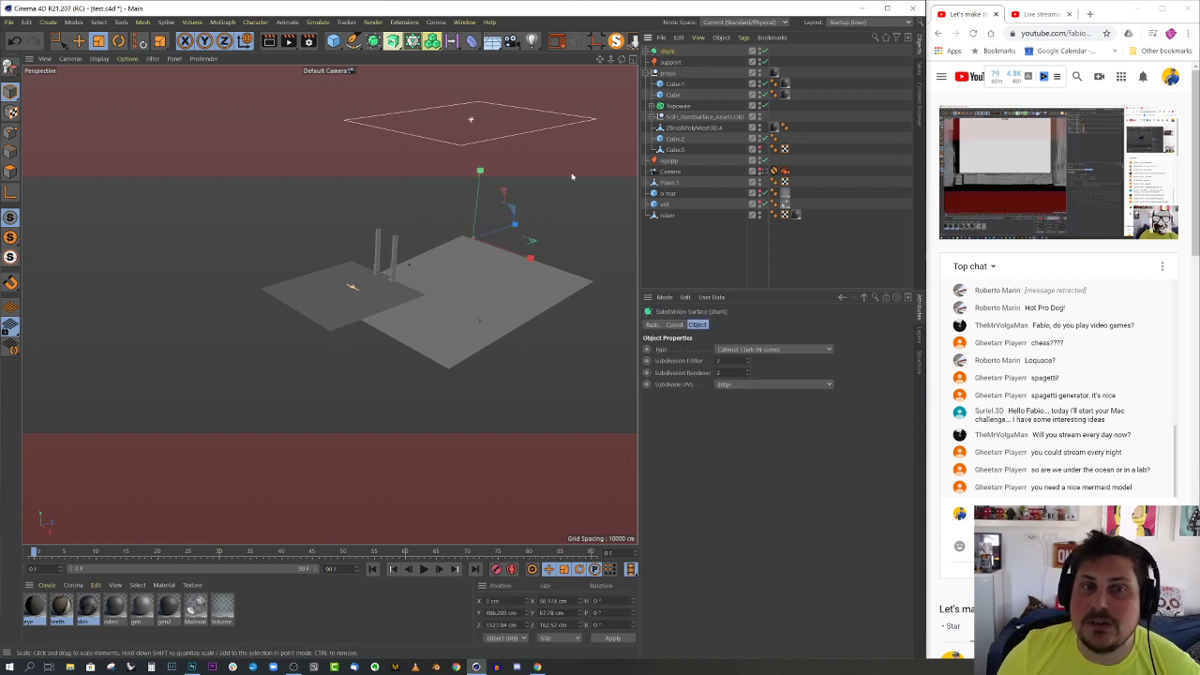
scroll(570, 176, "up", 5)
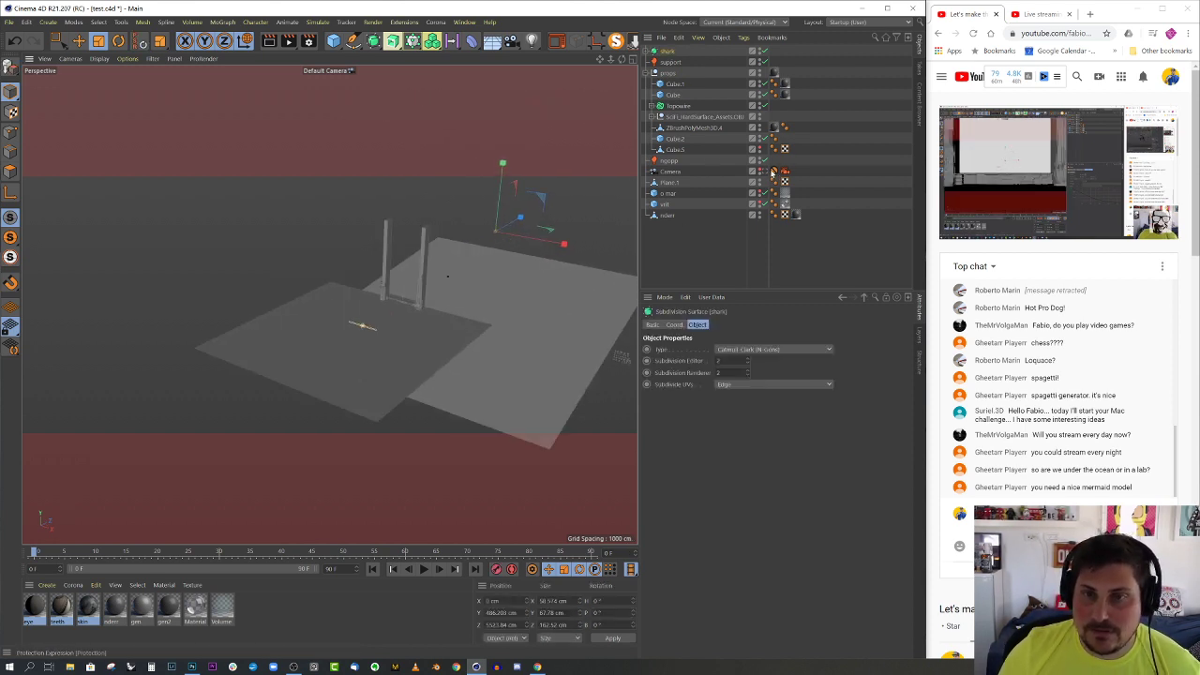
left_click(772, 172)
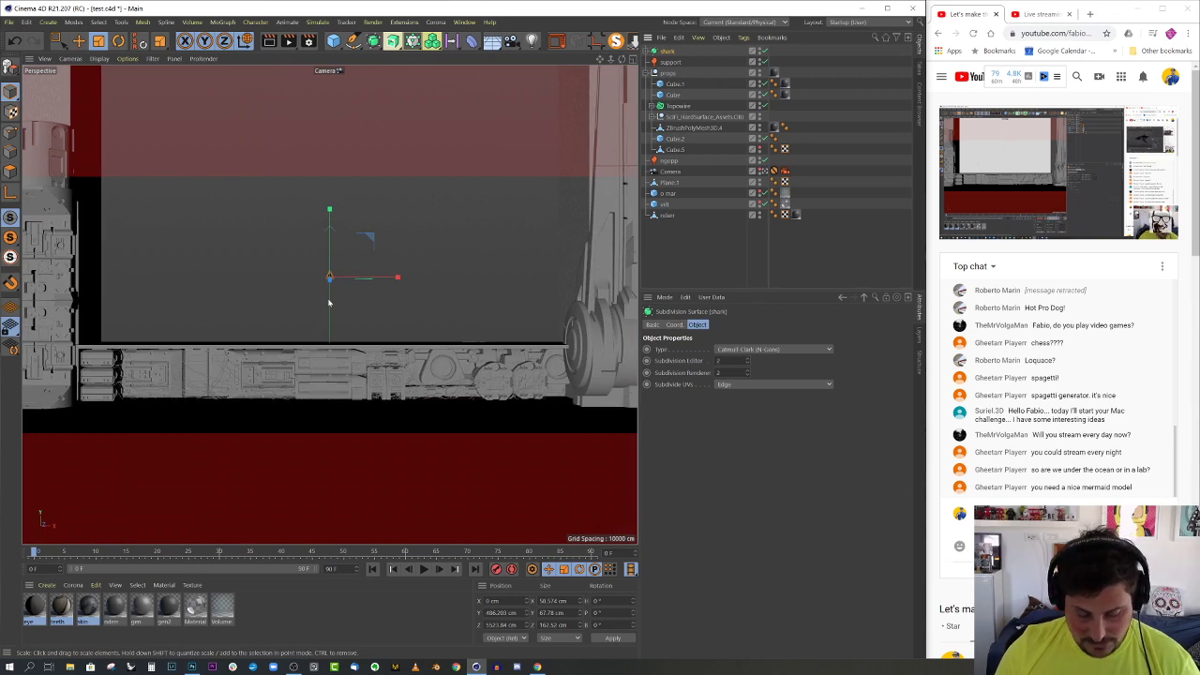
left_click_drag(329, 303, 253, 278)
key("r")
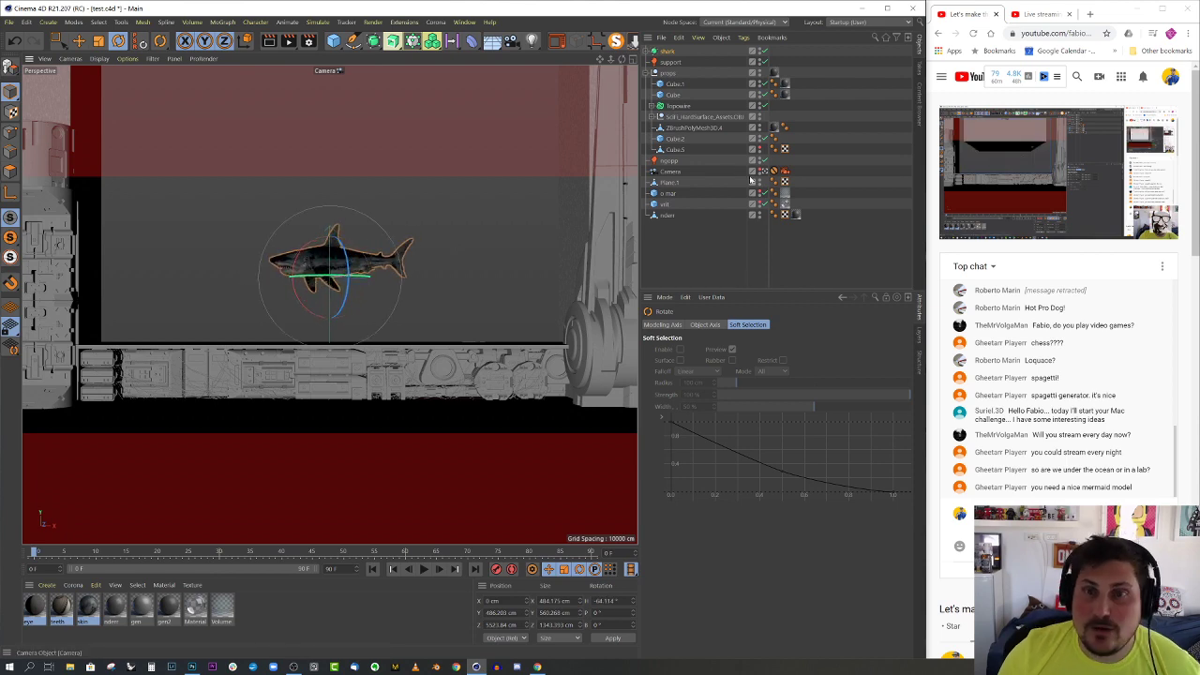
- Leave the scene camera, turn off the shark's Subdivision Surface and examine the mesh around its dorsal fin
left_click(765, 172)
left_click_drag(514, 206, 393, 341, "alt")
scroll(379, 360, "up", 5)
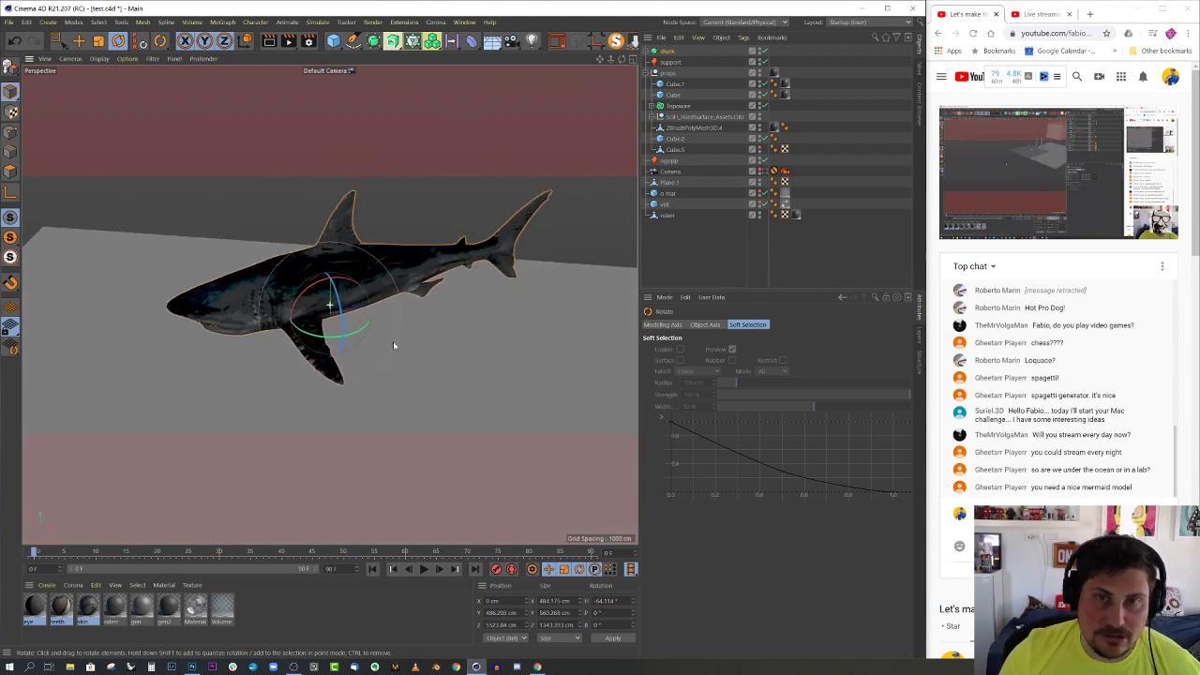
middle_click_drag(393, 341, 348, 386, "alt")
left_click(648, 51)
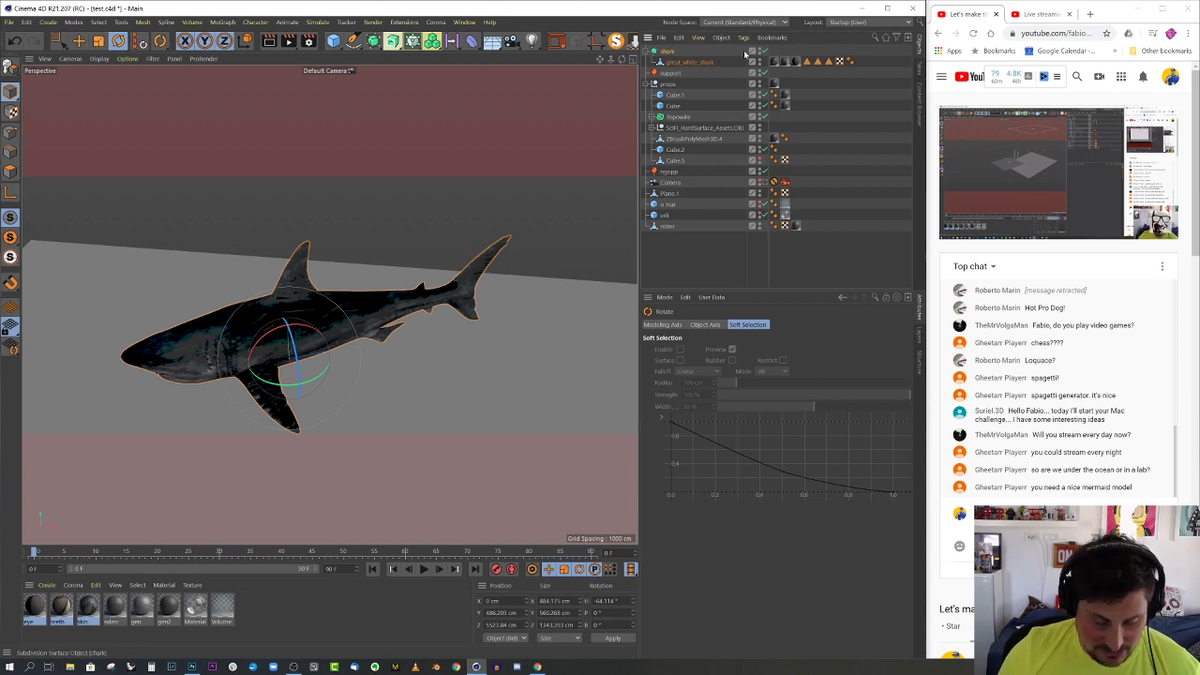
scroll(333, 322, "up", 5)
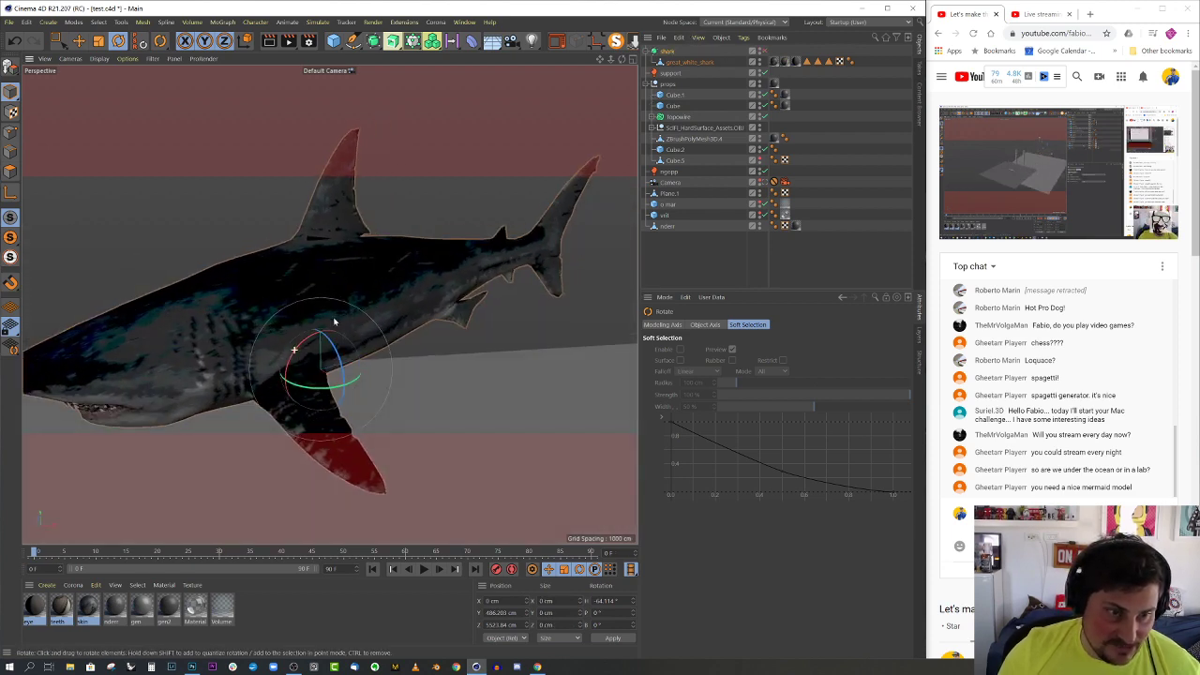
left_click_drag(335, 322, 300, 292, "alt")
scroll(301, 291, "up", 5)
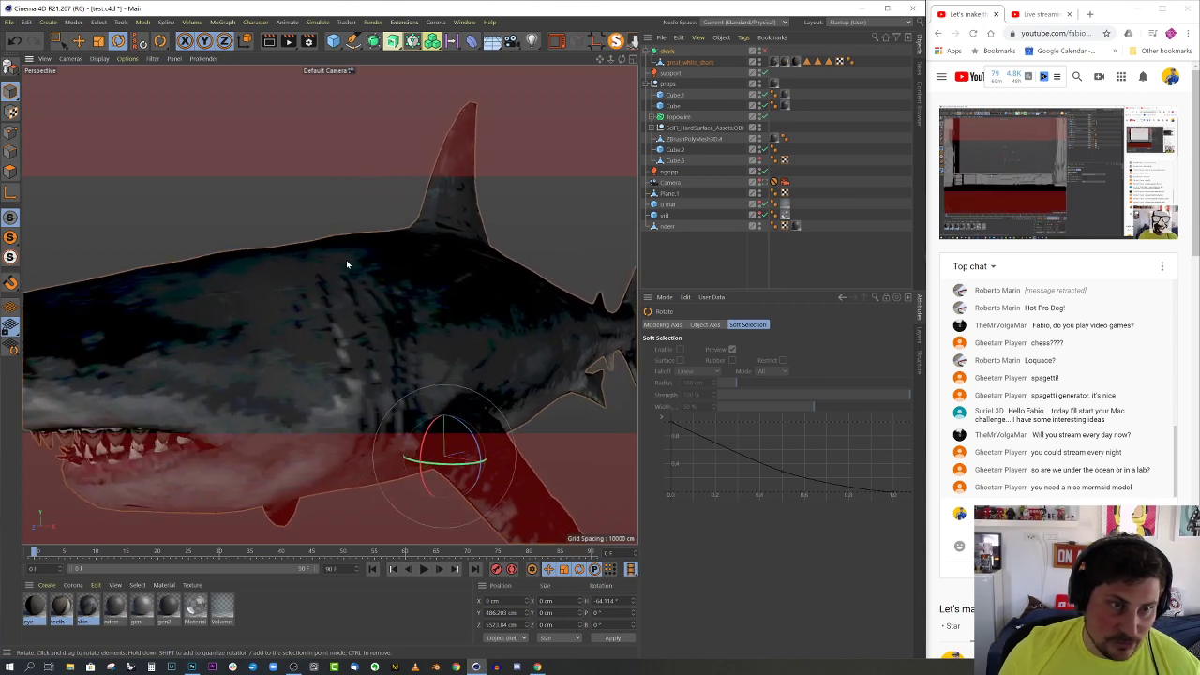
scroll(319, 272, "up", 3)
scroll(413, 234, "up", 5)
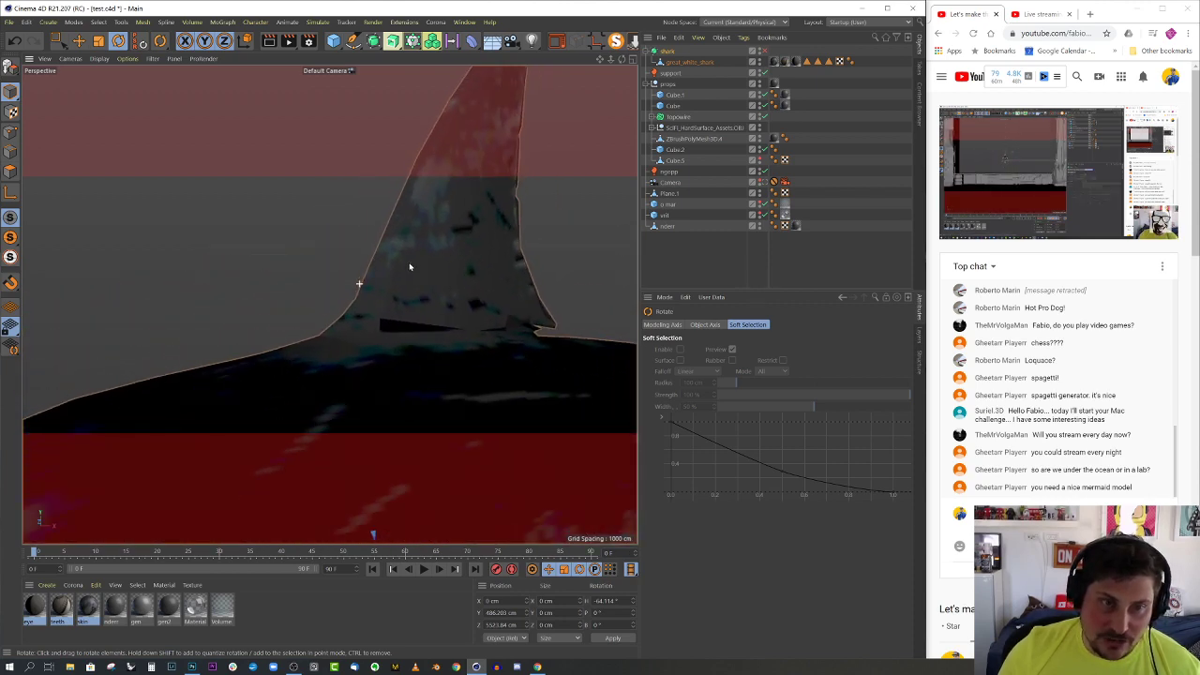
- Add a Bend deformer as a child of great_white_shark and fit it to its parent
scroll(391, 273, "down", 2)
scroll(391, 273, "down", 8)
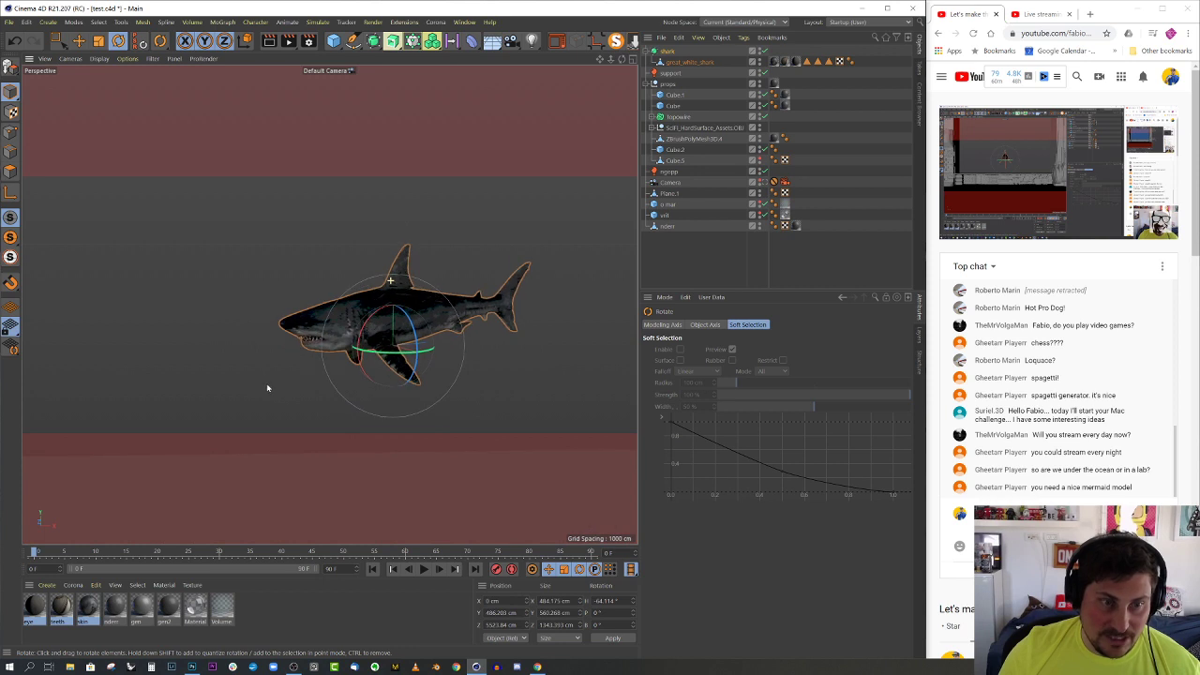
left_click_drag(382, 304, 388, 340, "alt")
left_click(705, 62)
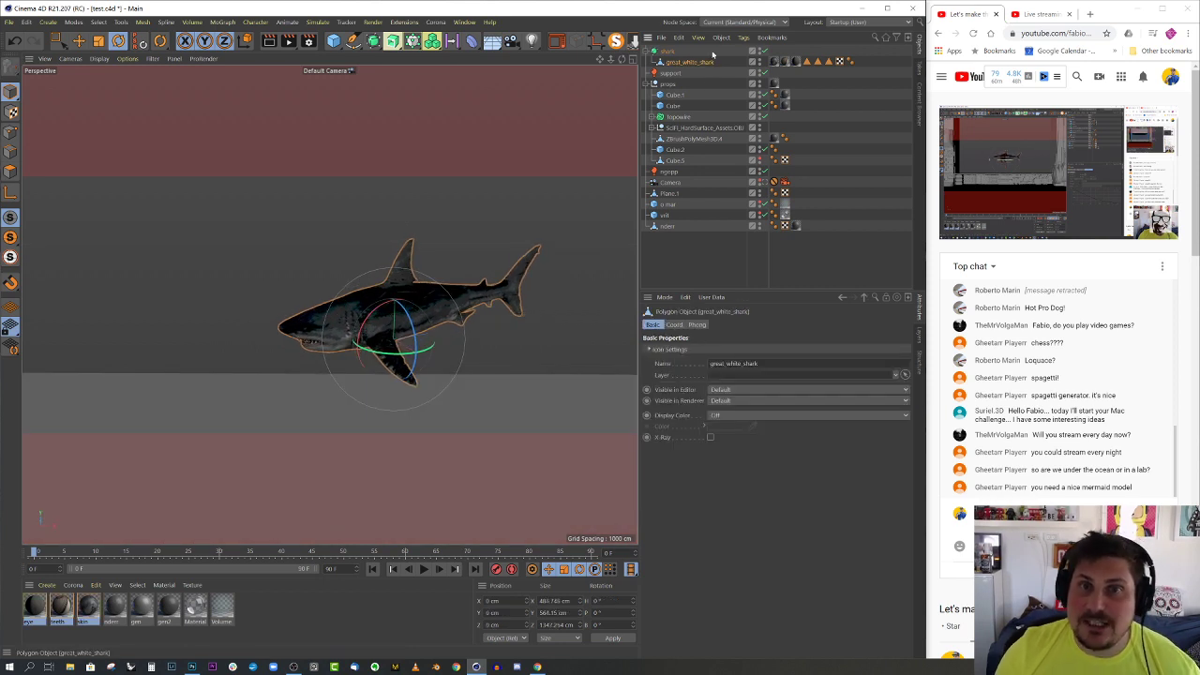
left_click(471, 43)
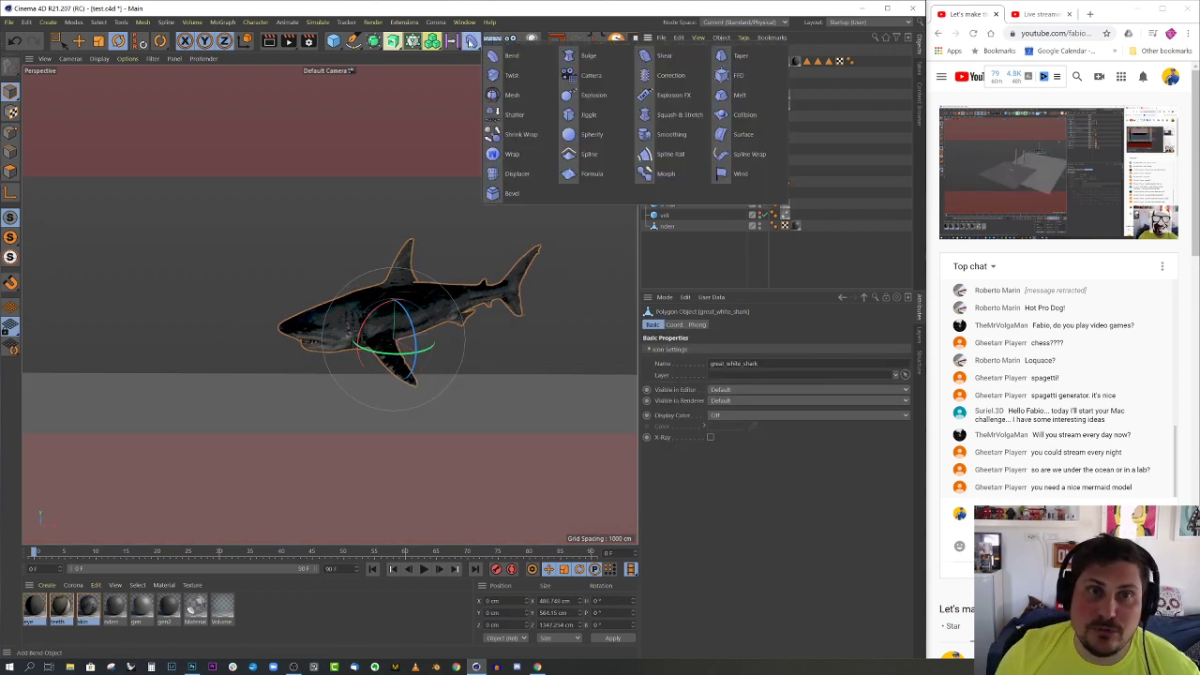
left_click(519, 53)
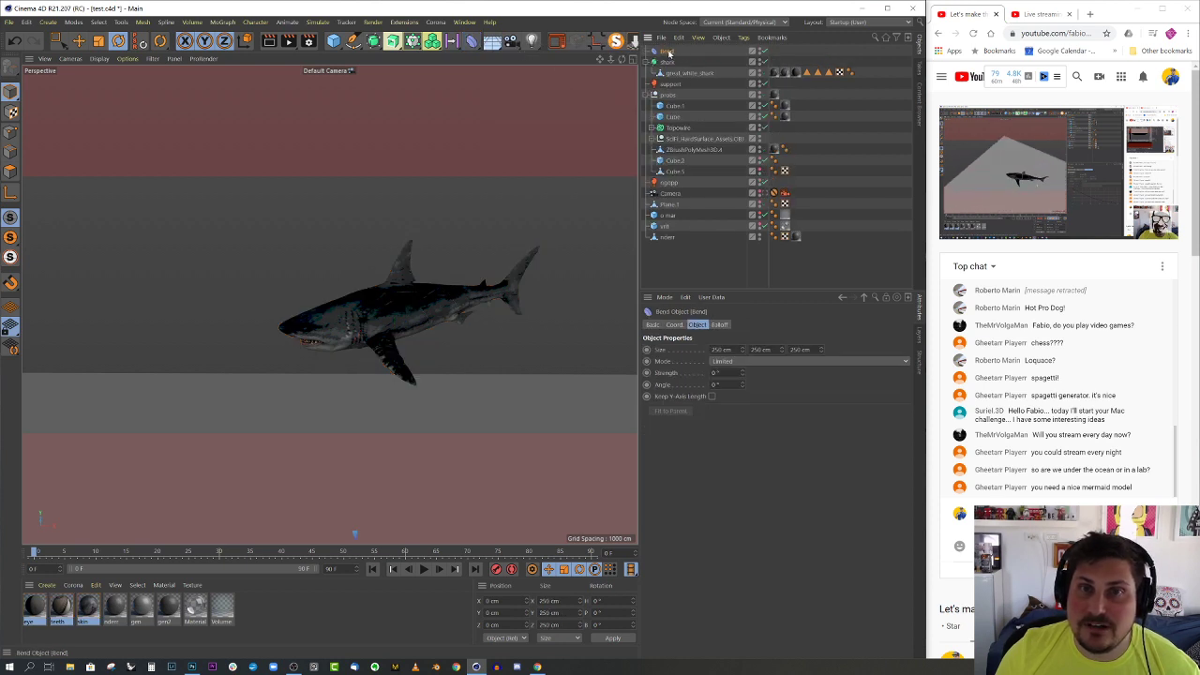
left_click_drag(669, 52, 683, 75)
left_click(671, 411)
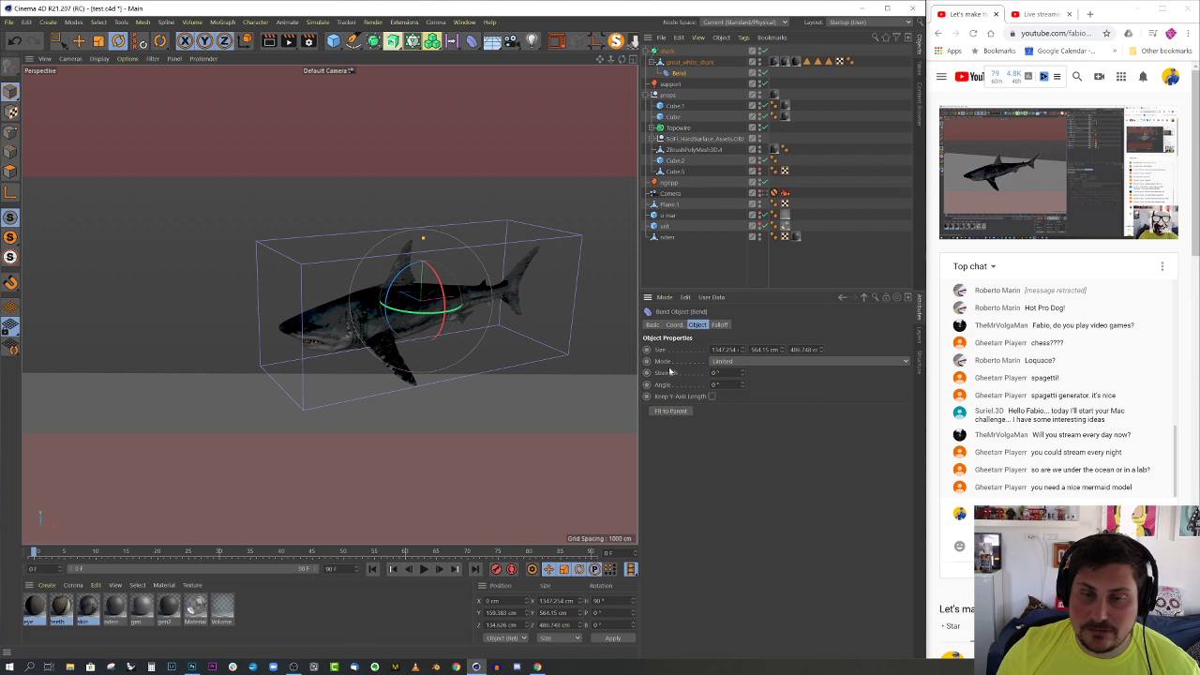
- Set the bend strength to 35° and rotate the deformer to H 0°, P -90°, B 0° so it bends the shark sideways
left_click_drag(742, 373, 806, 373)
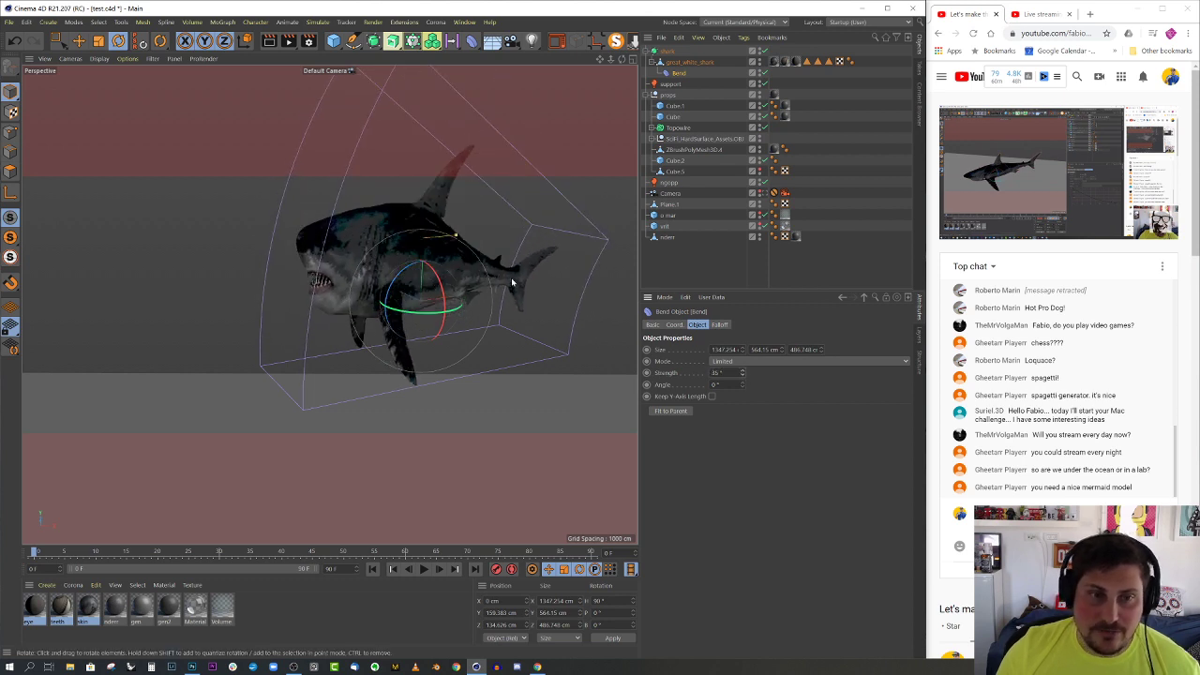
middle_click_drag(515, 277, 468, 328, "alt")
left_click_drag(396, 347, 368, 292)
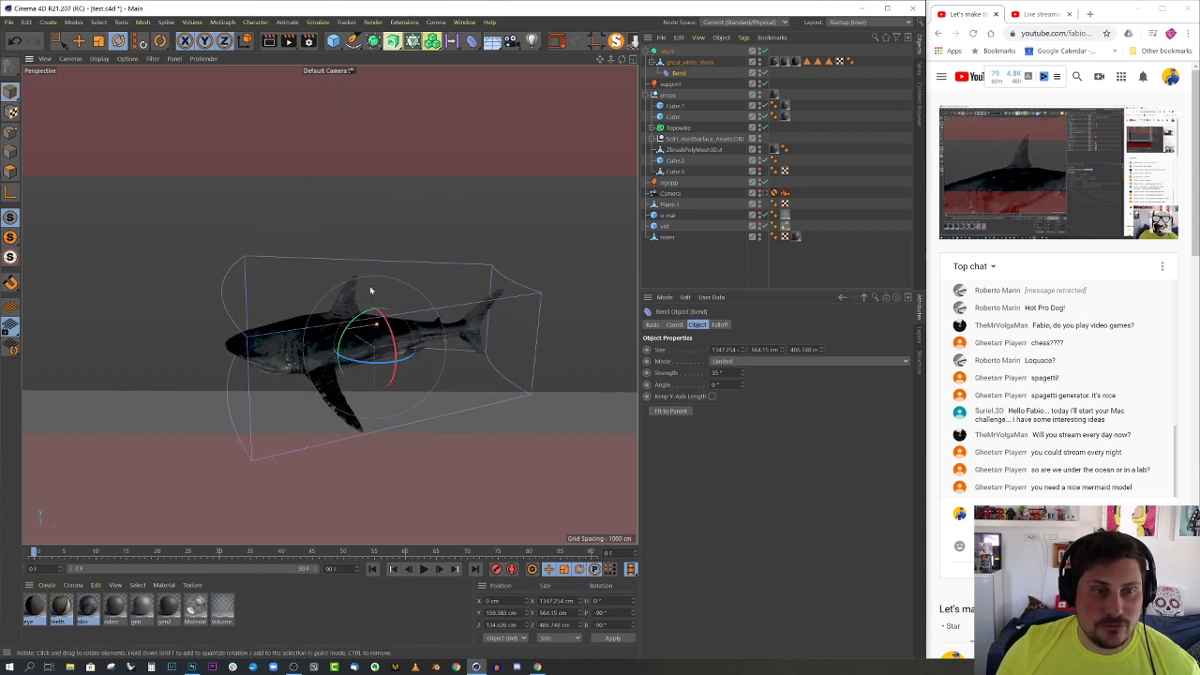
left_click_drag(370, 362, 311, 351)
left_click_drag(348, 270, 407, 346, "alt")
scroll(407, 346, "up", 1)
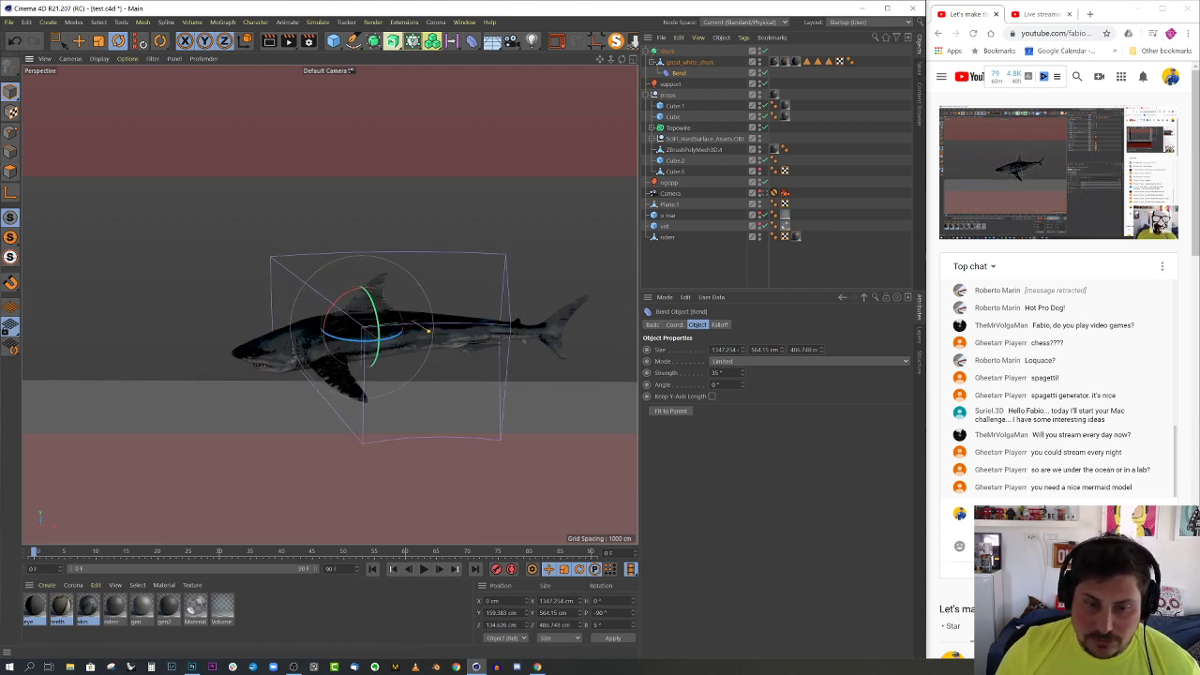
type("0")
key("Return")
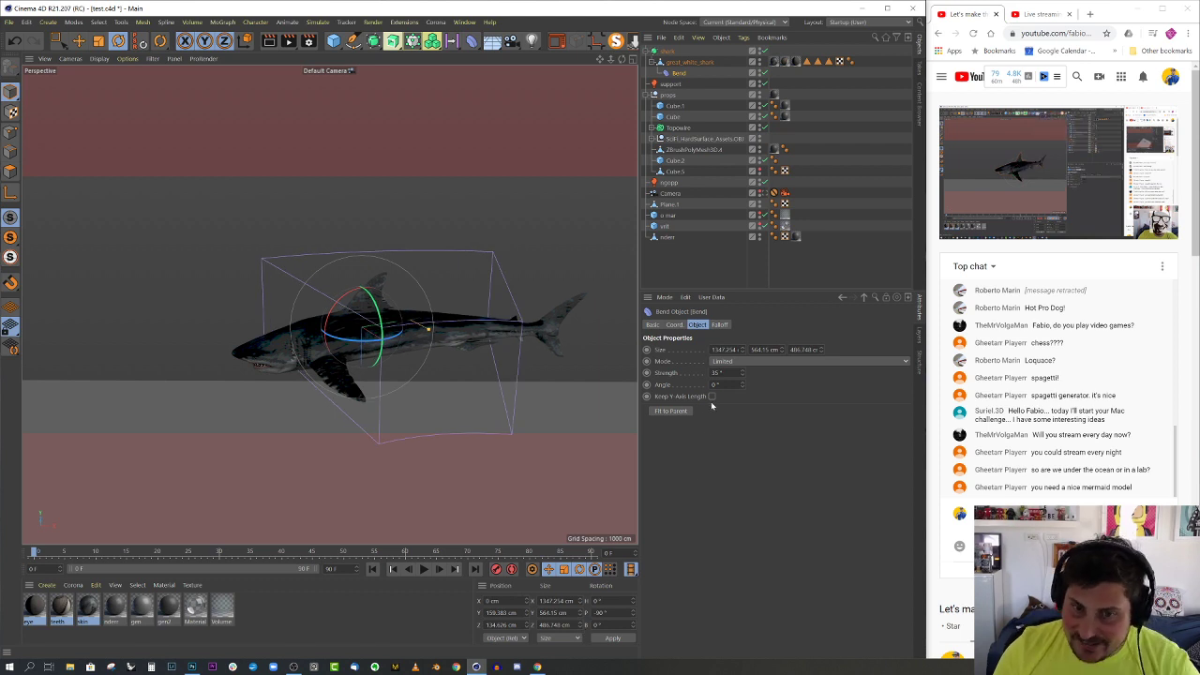
- Enable Keep Y-Axis Length, refit the bend to its parent at 181° strength, and hide its cage in the viewport
left_click(711, 396)
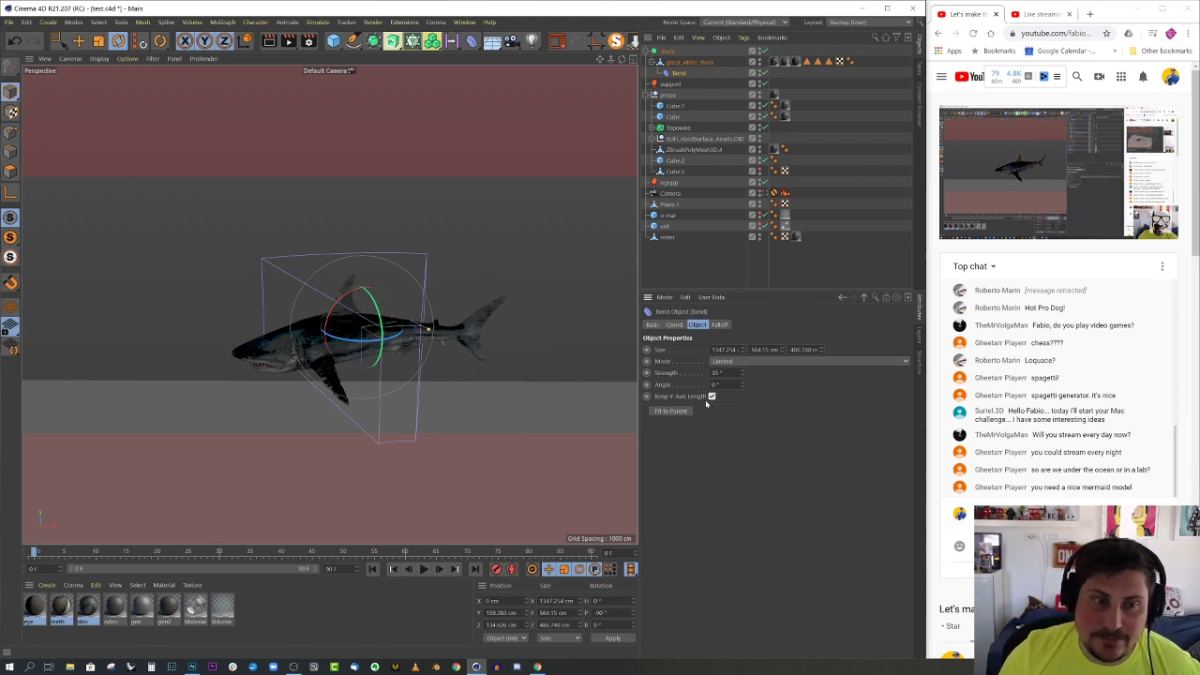
left_click_drag(741, 375, 751, 374)
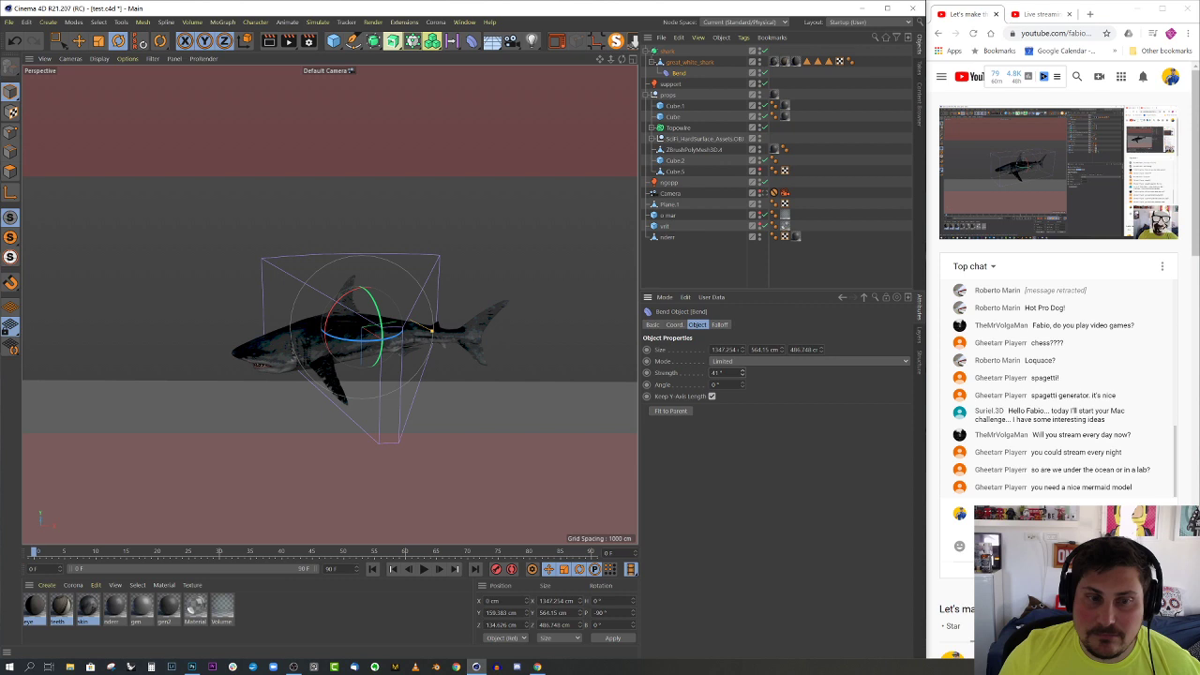
left_click(670, 412)
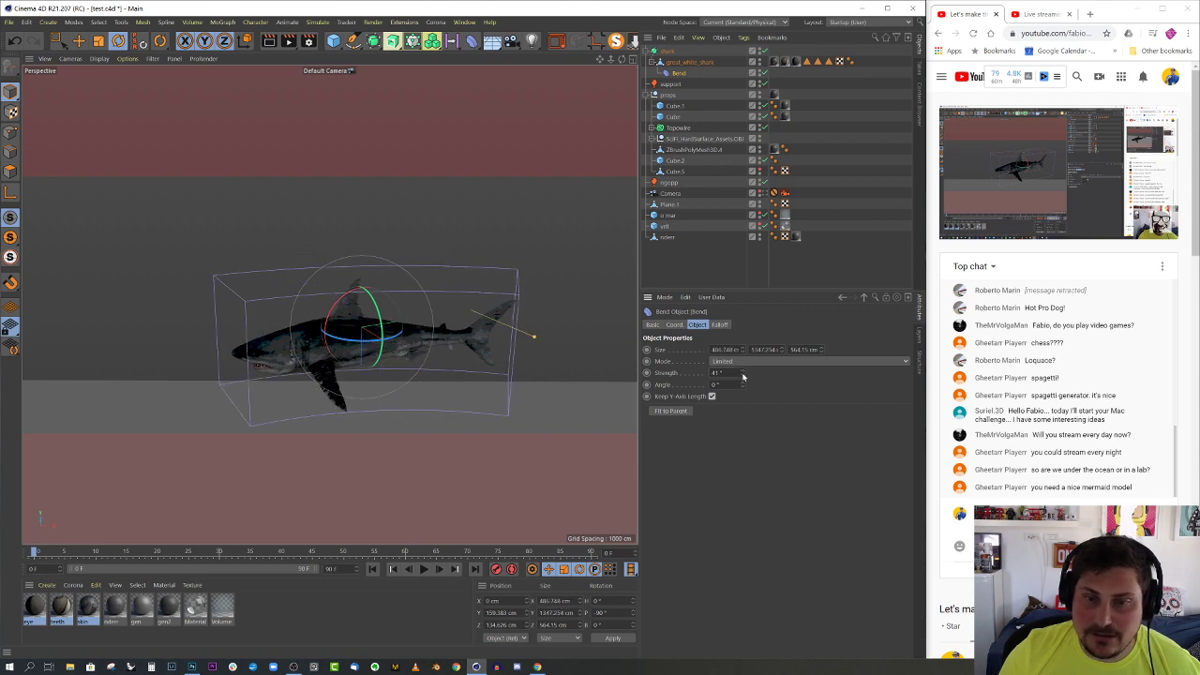
left_click_drag(745, 373, 792, 373)
left_click_drag(601, 398, 578, 217, "alt")
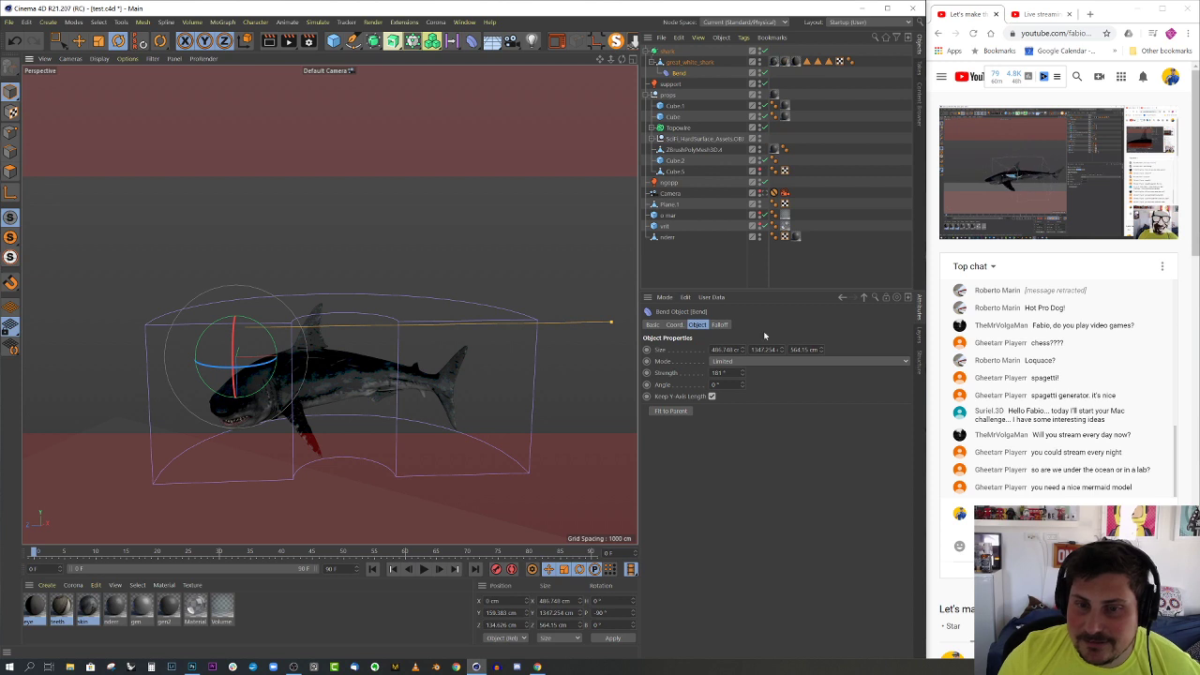
left_click(761, 72)
left_click(645, 52)
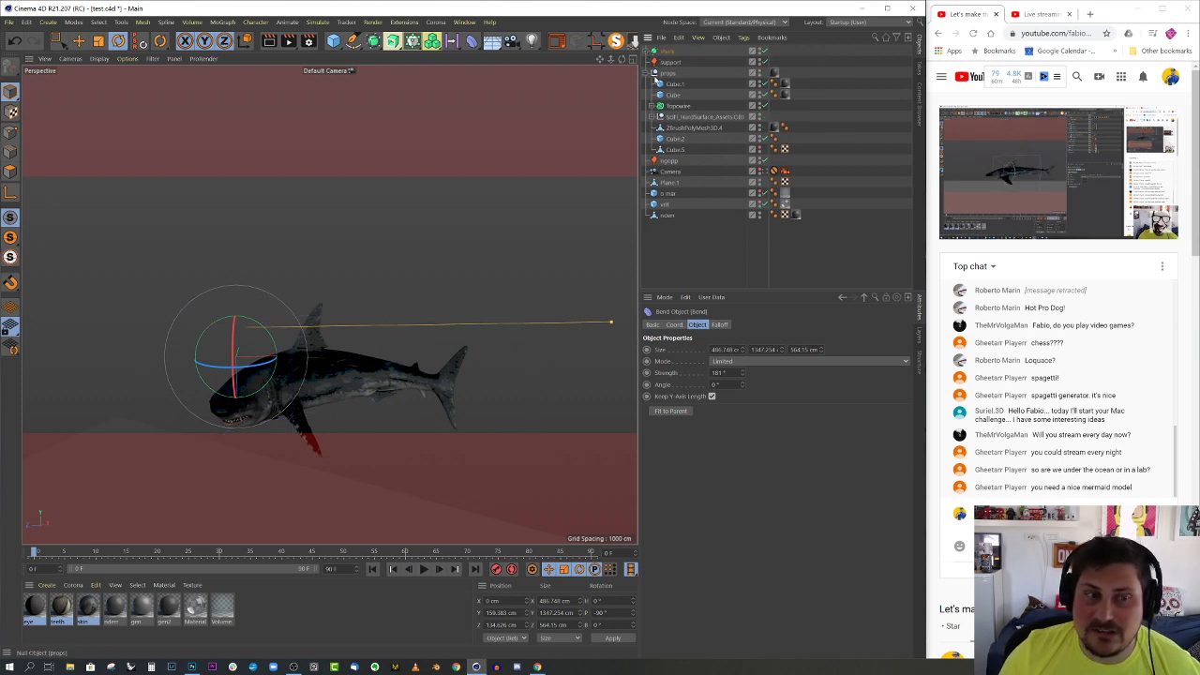
- Look through the scene camera and rotate the shark, turning its heading to about 15° and adjusting its tilt
left_click(664, 52)
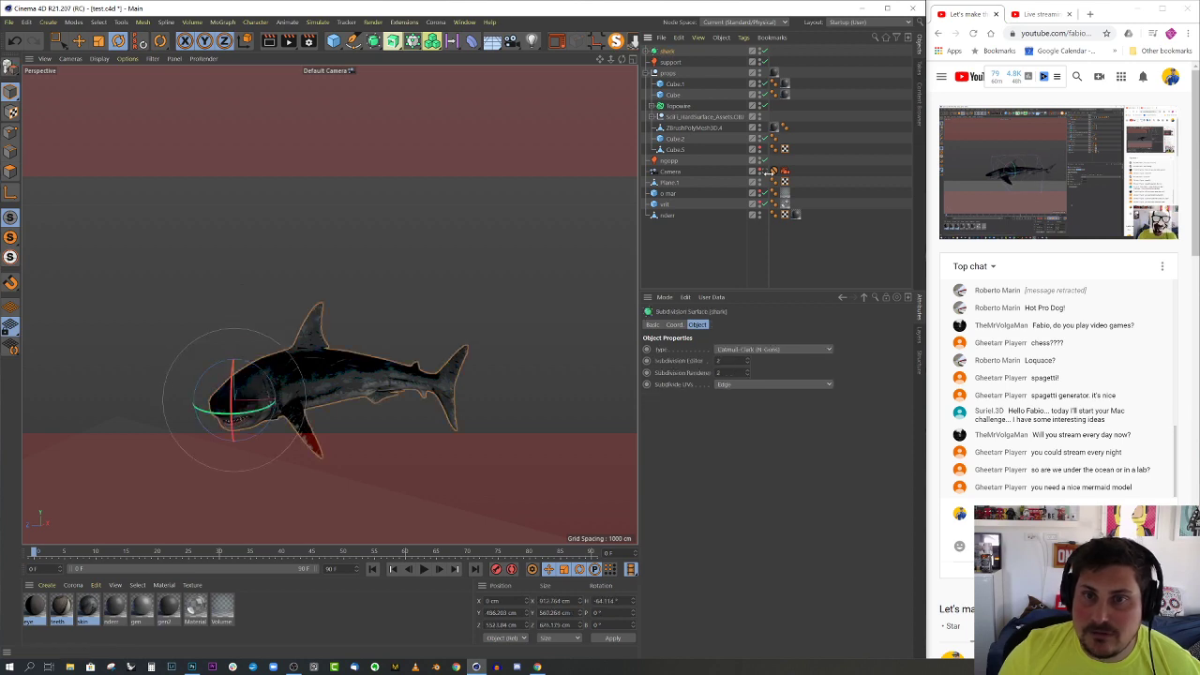
left_click(773, 172)
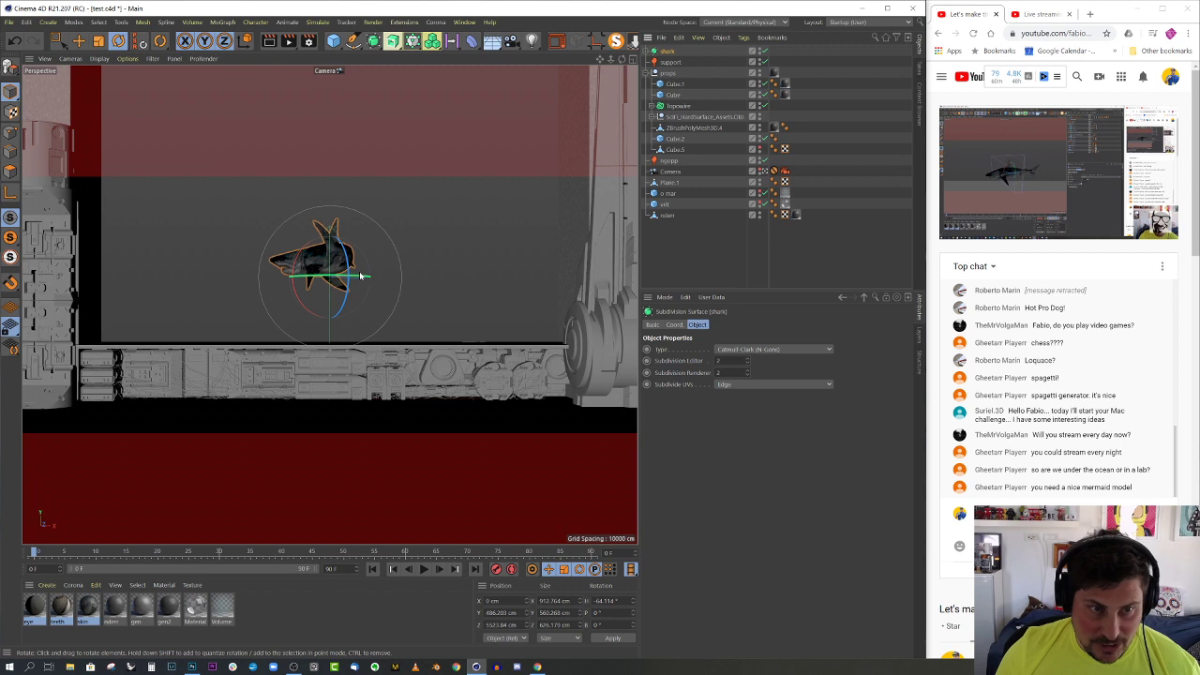
left_click_drag(360, 275, 461, 278)
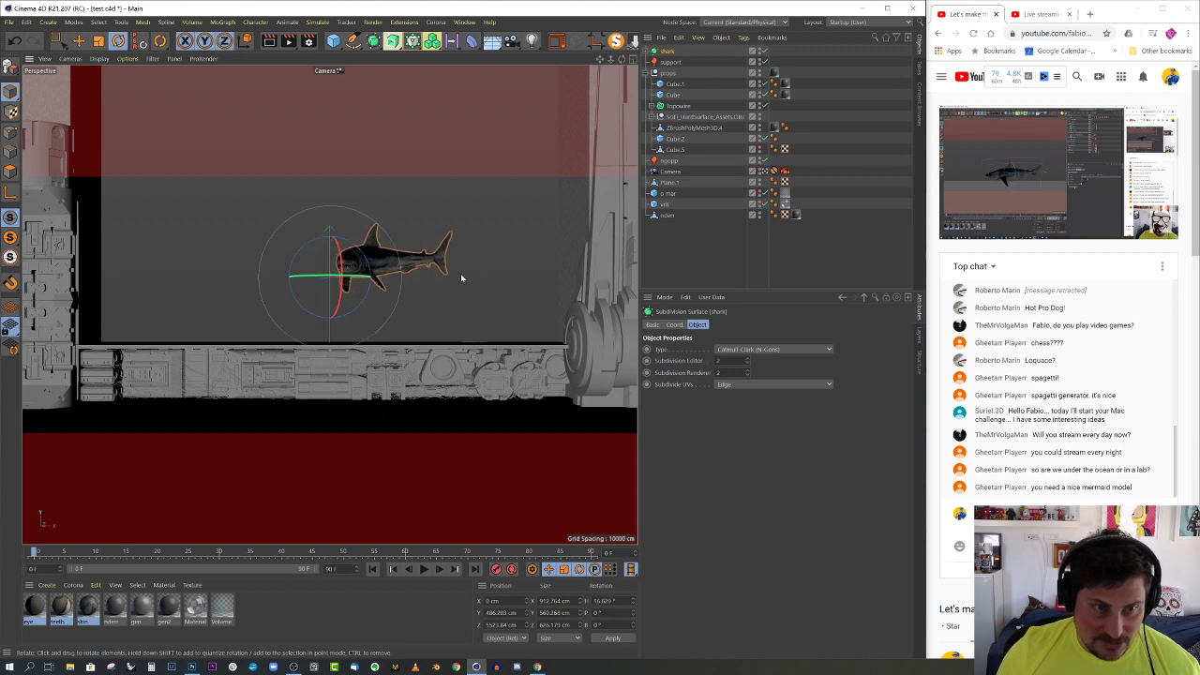
left_click_drag(385, 272, 408, 288)
- Scale the shark to about 1310 cm in X, move it to about X -771 cm, Y 694 cm, and rotate it to about 33°, 28°, 3°
key("e")
left_click_drag(456, 249, 568, 222)
key("t")
key("e")
left_click_drag(446, 217, 414, 207)
key("r")
left_click_drag(284, 293, 279, 308)
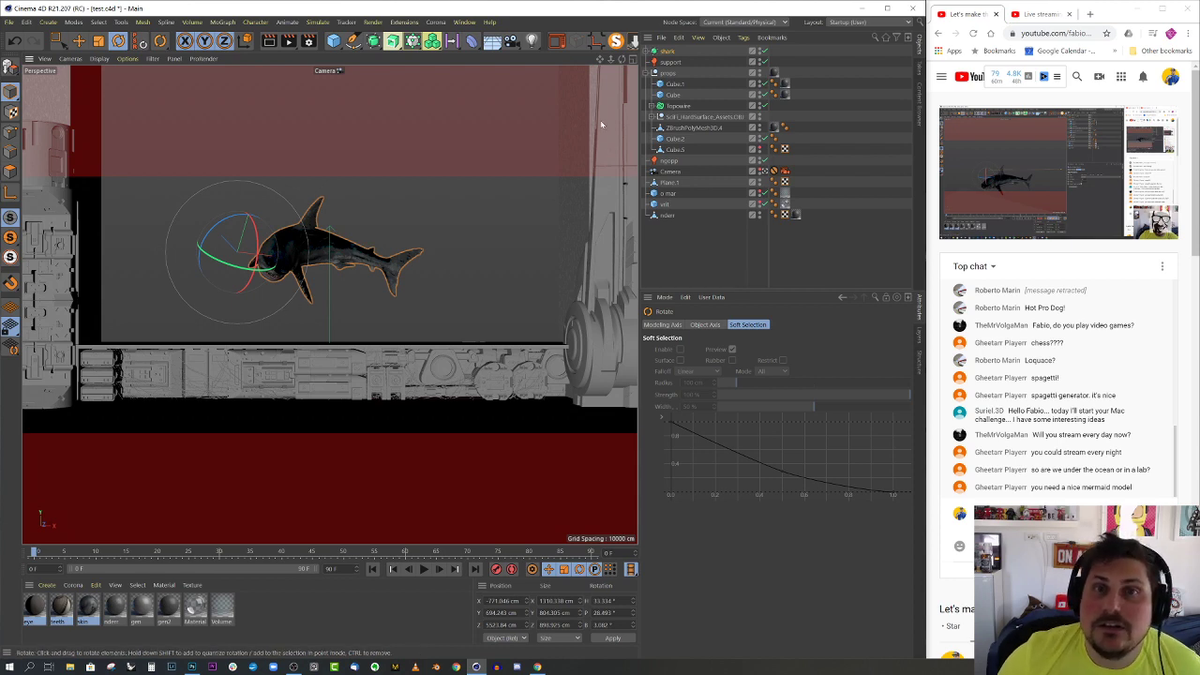
- Run a Corona test render of the repositioned shark in the frame buffer, then stop and close it
left_click(556, 40)
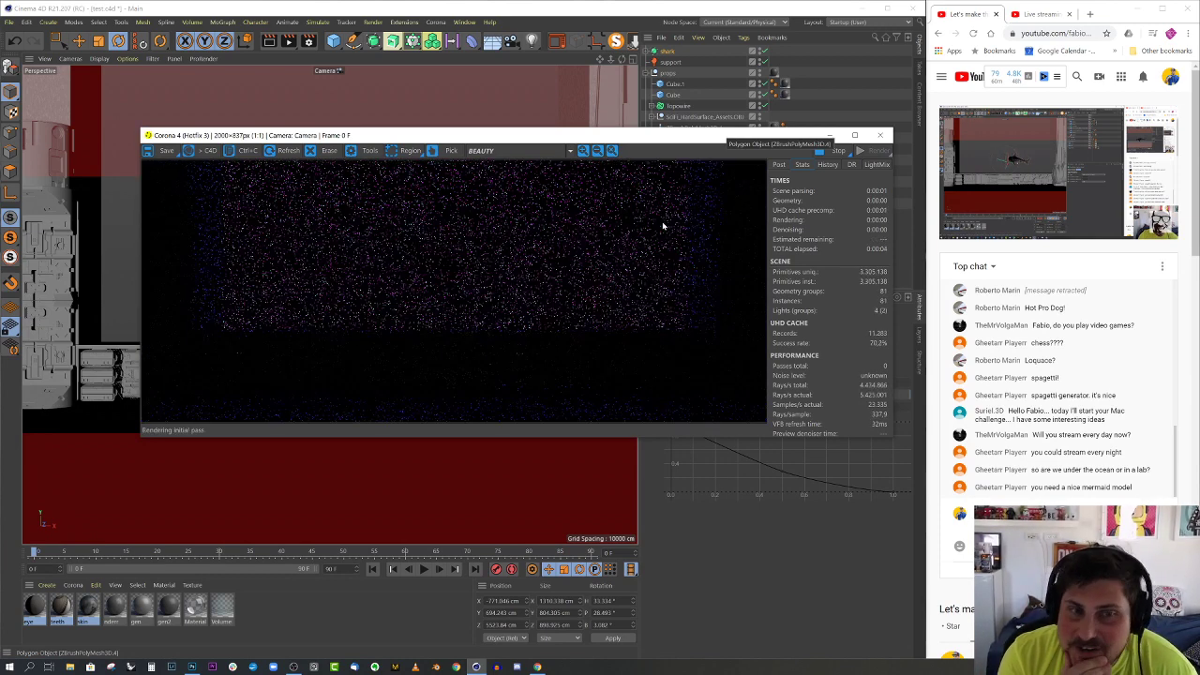
left_click(836, 150)
left_click(881, 136)
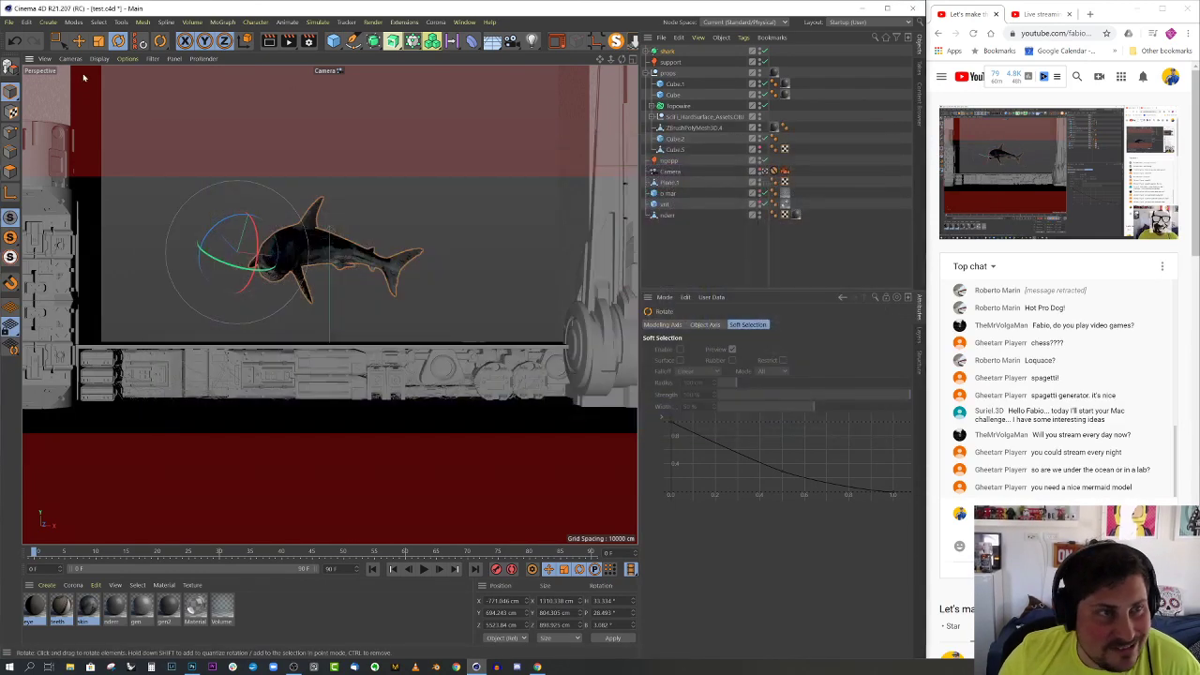
- Open the recent project thecontrolroom.c4d, check the settings of its Volume material and copy that material
left_click(10, 22)
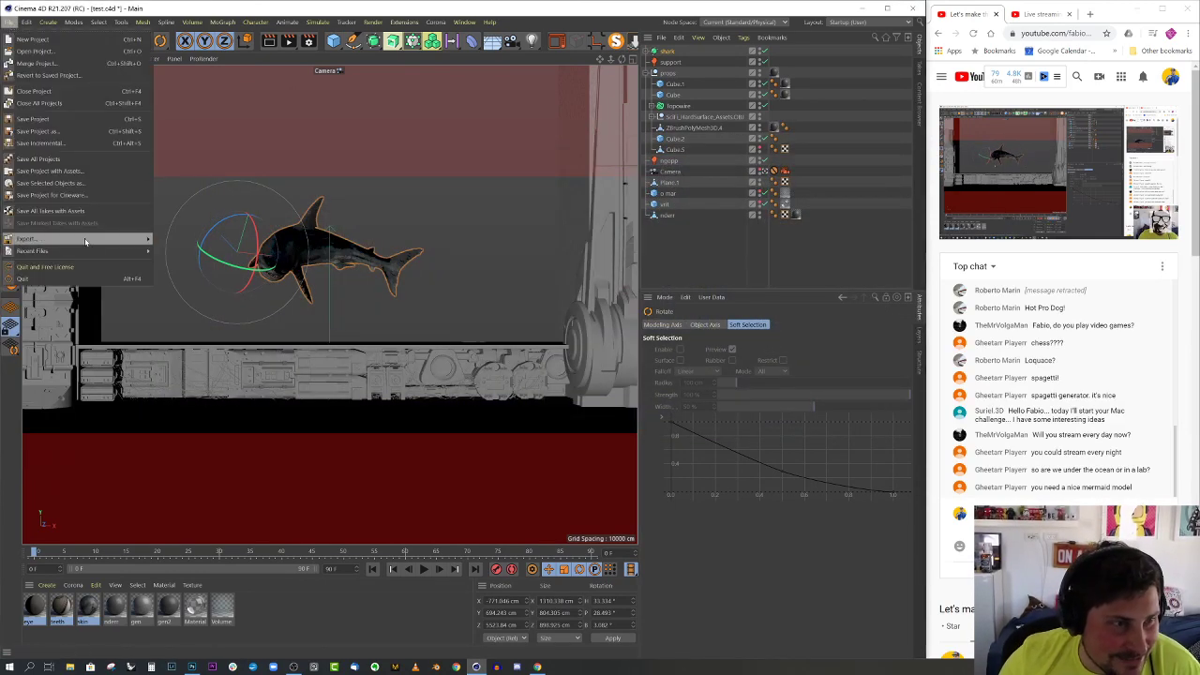
mouse_move(105, 249)
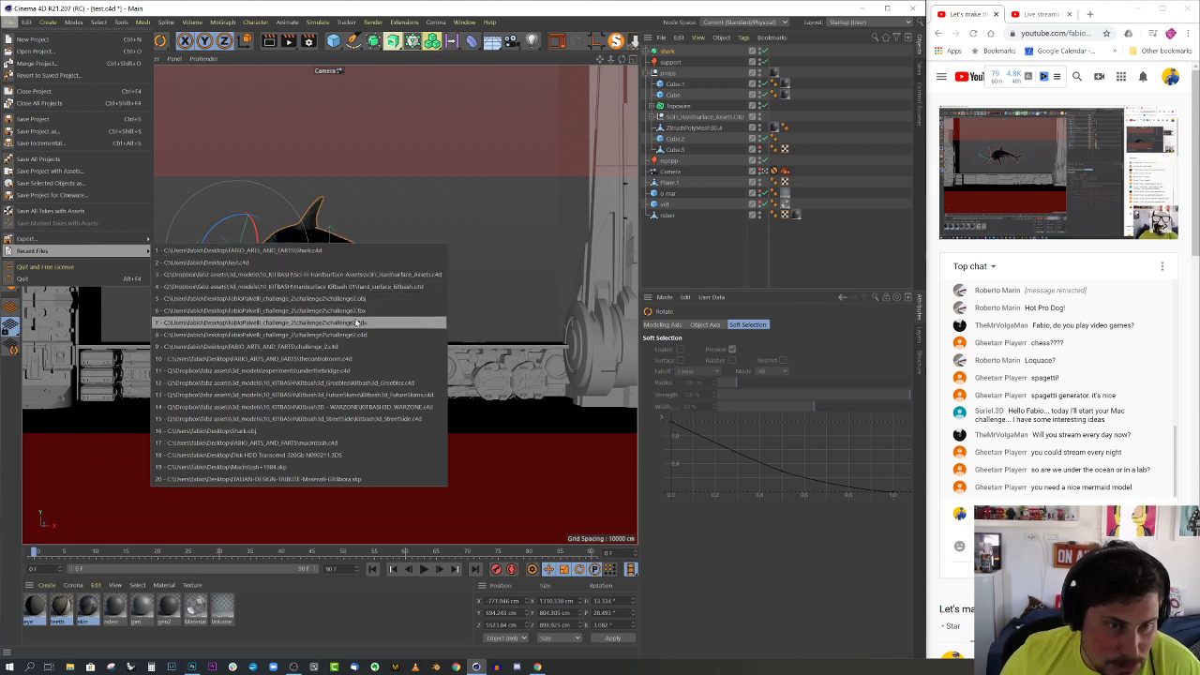
left_click(347, 359)
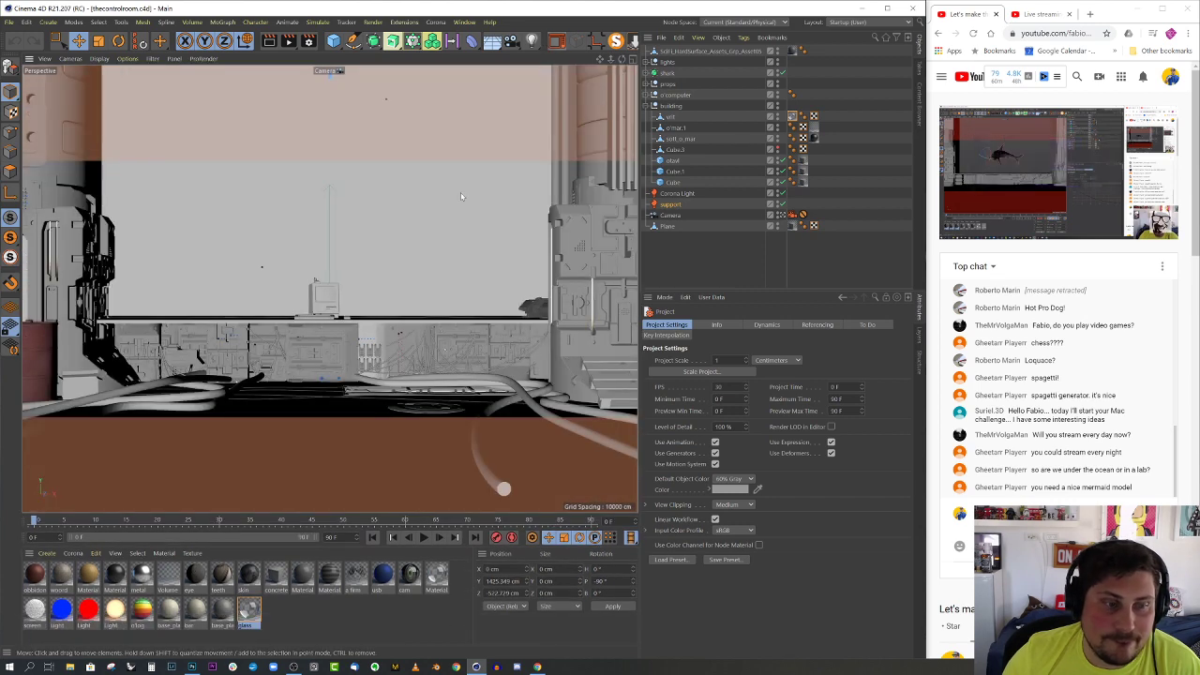
double_click(167, 575)
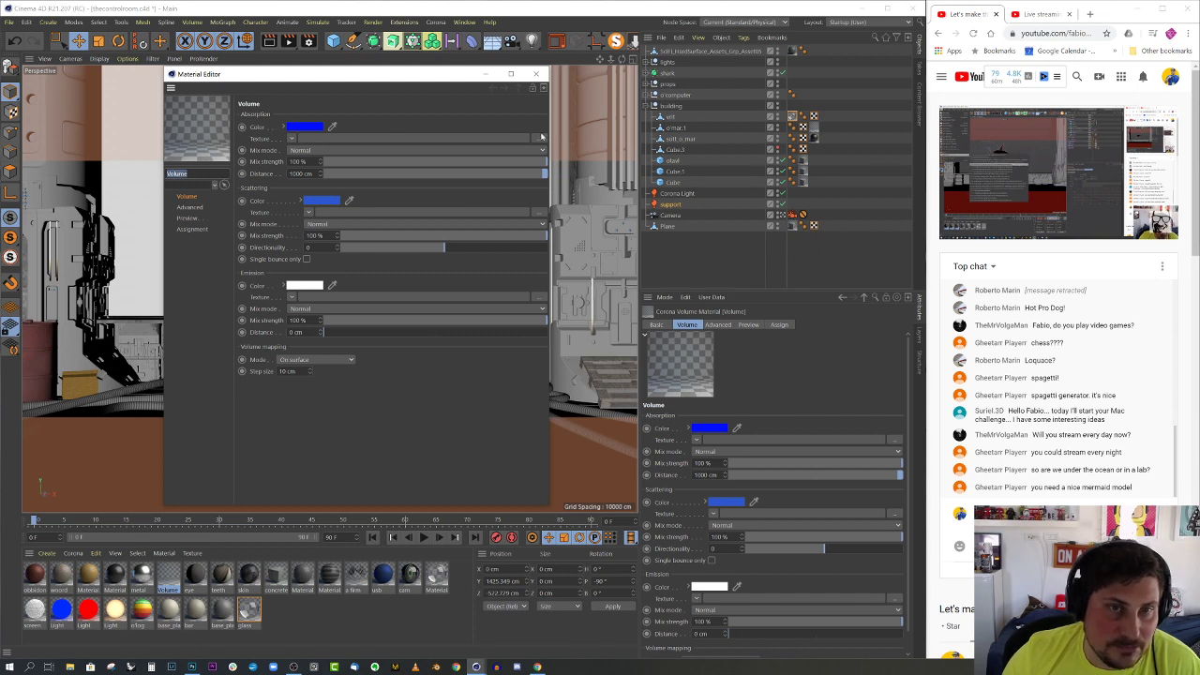
left_click(536, 73)
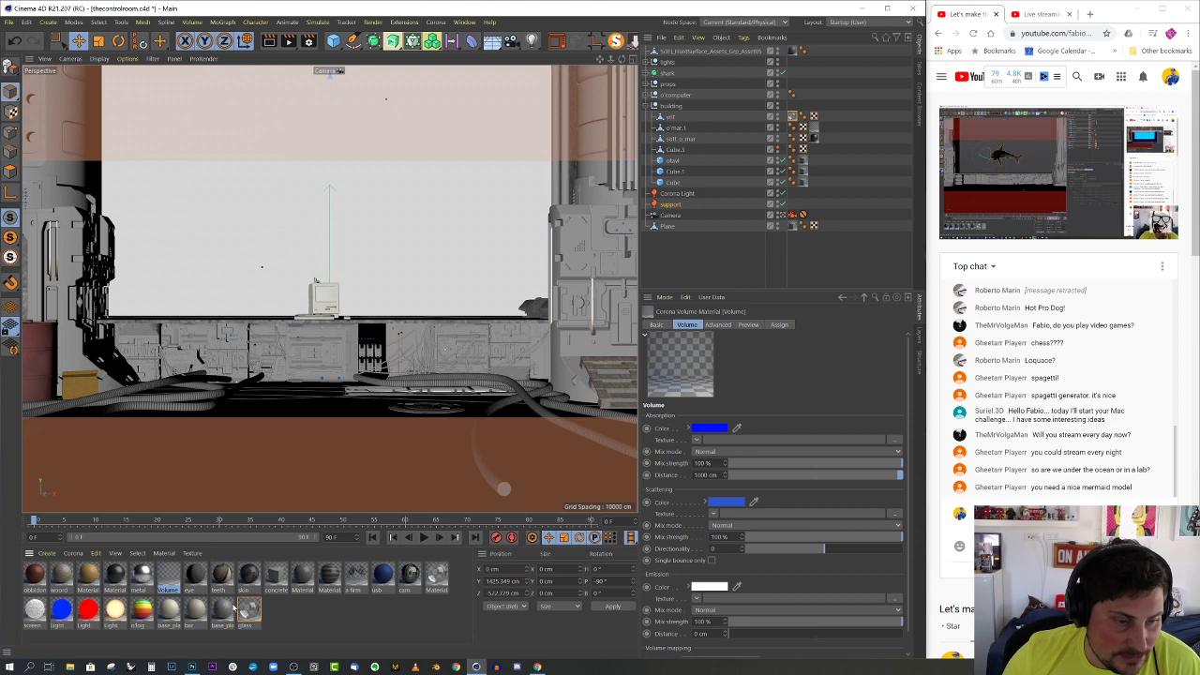
right_click(172, 576)
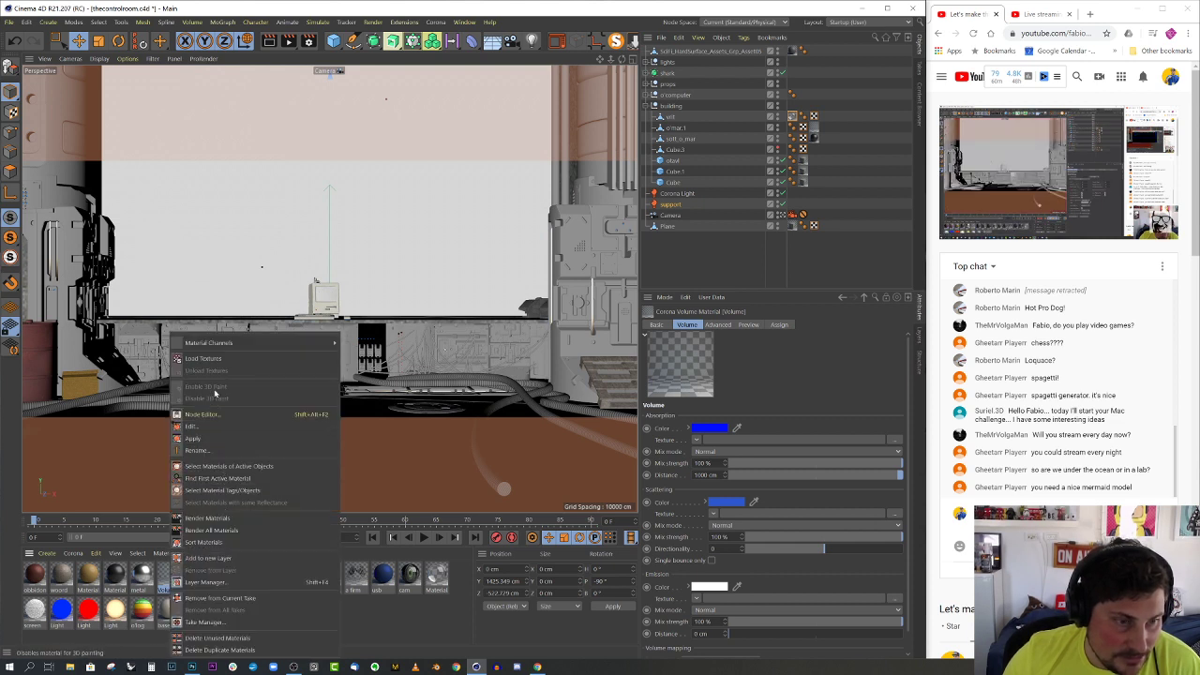
left_click(161, 589)
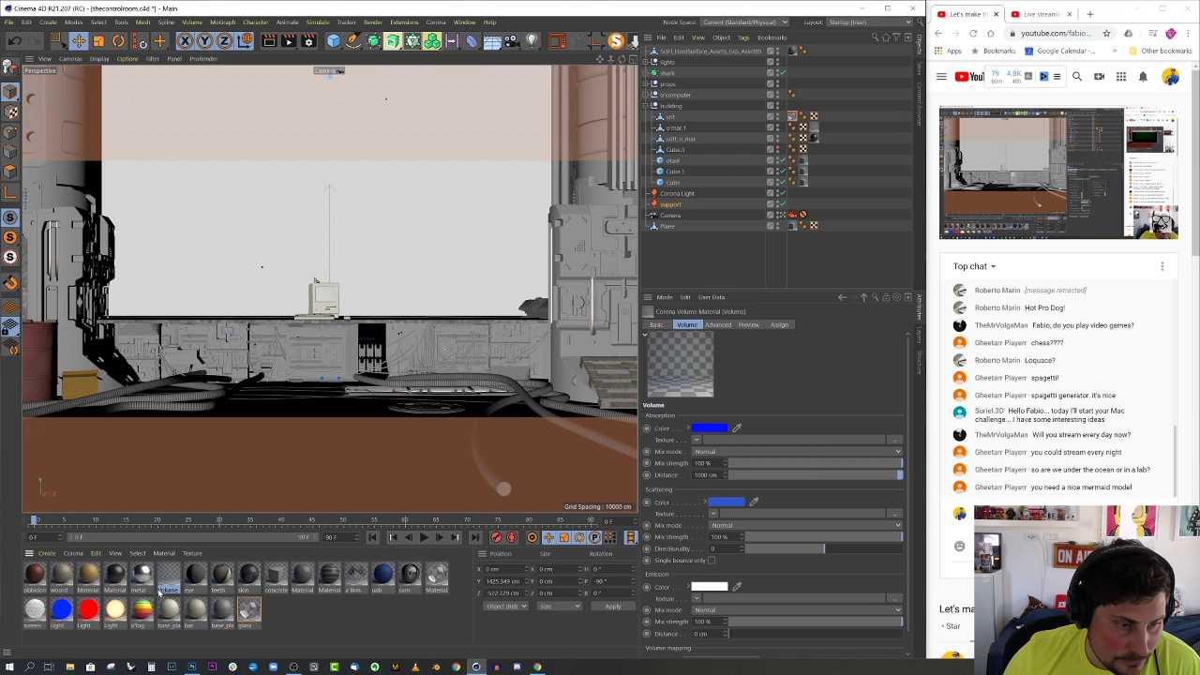
left_click(97, 554)
left_click(120, 436)
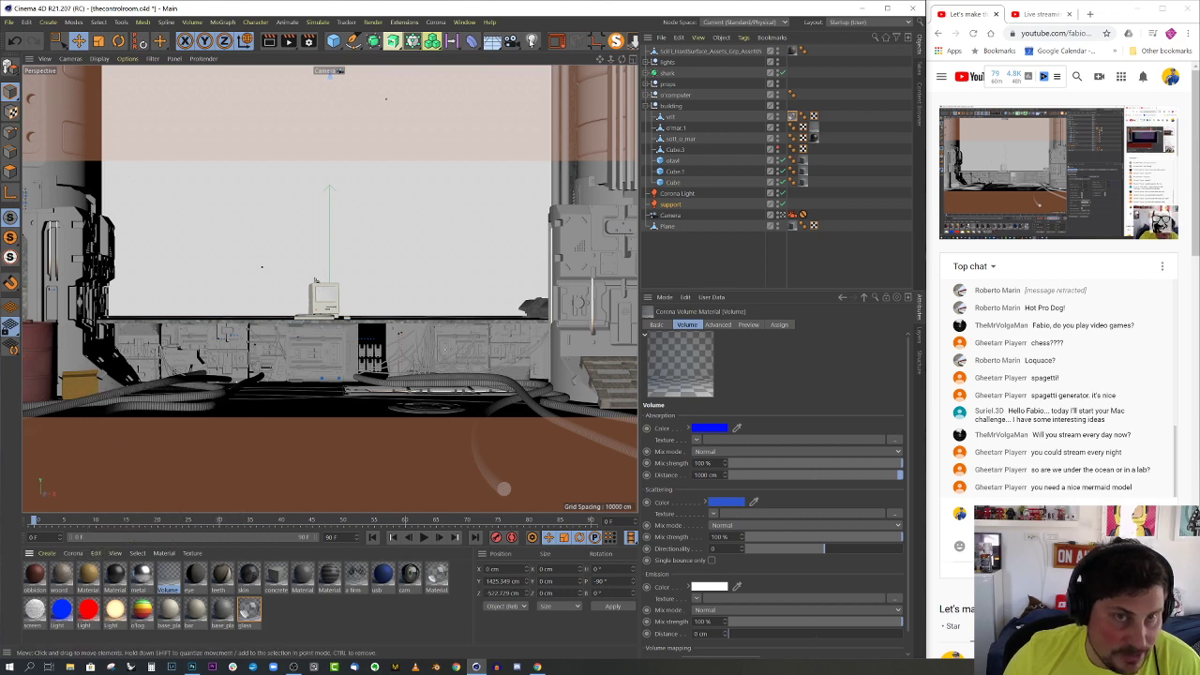
- Switch back to test.c4d, paste the copied Volume material and replace the scene's existing Volume material with it
left_click(464, 22)
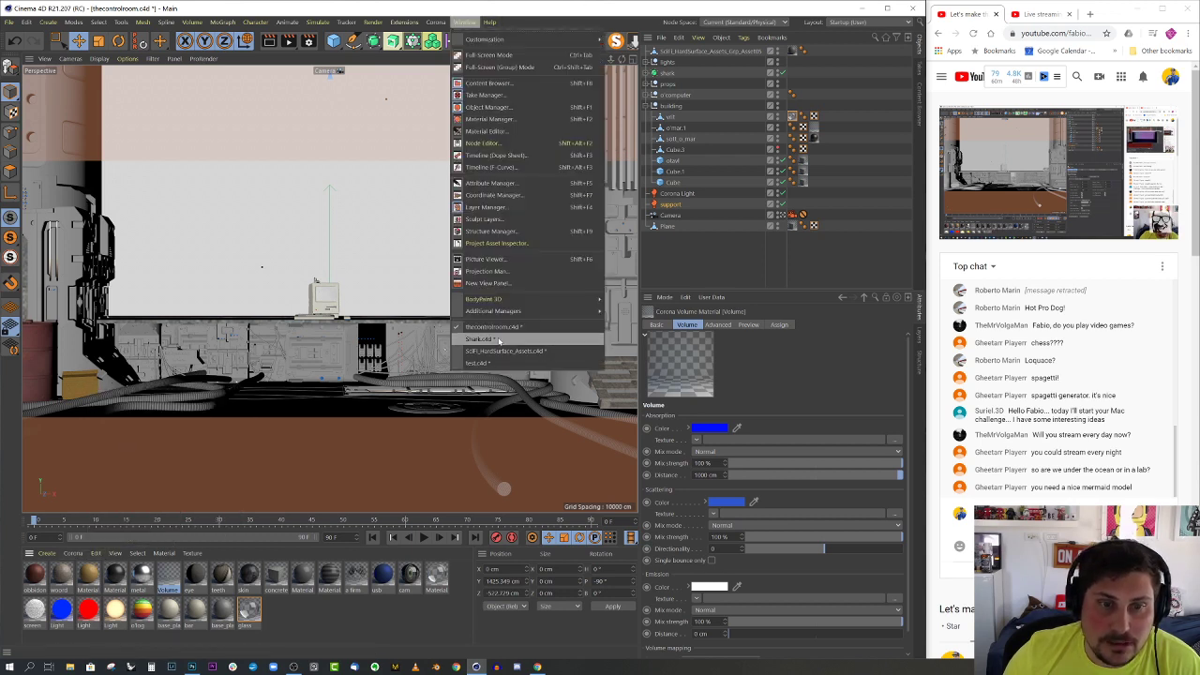
left_click(476, 363)
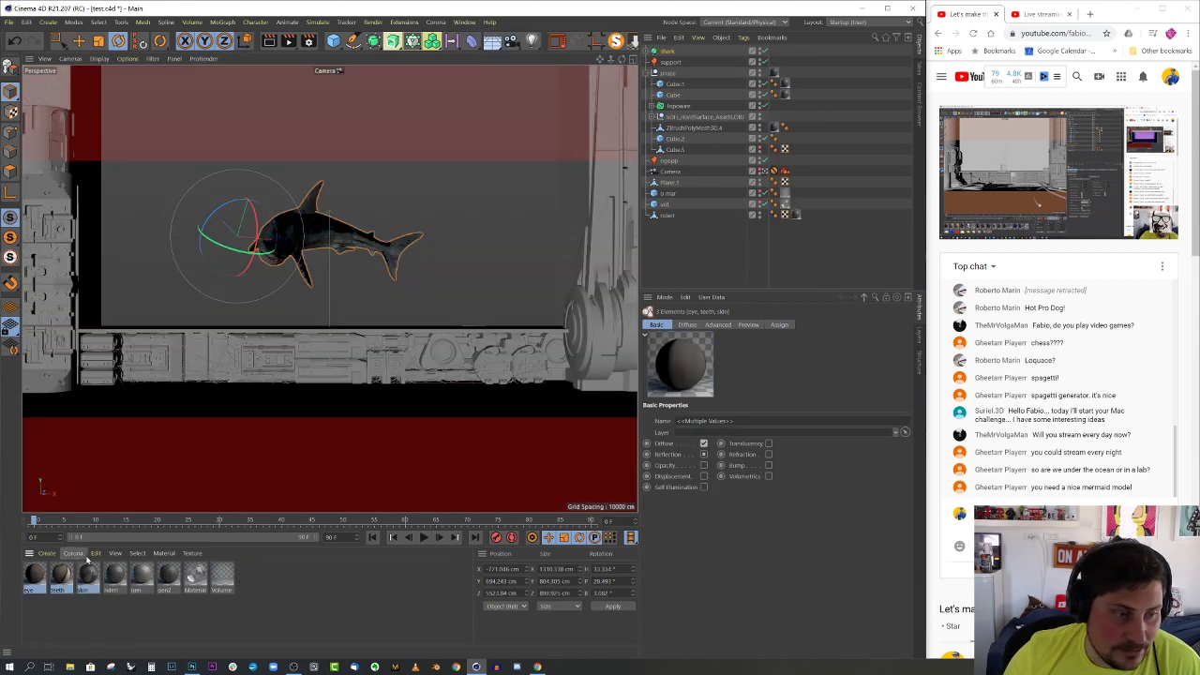
left_click(94, 553)
left_click(120, 446)
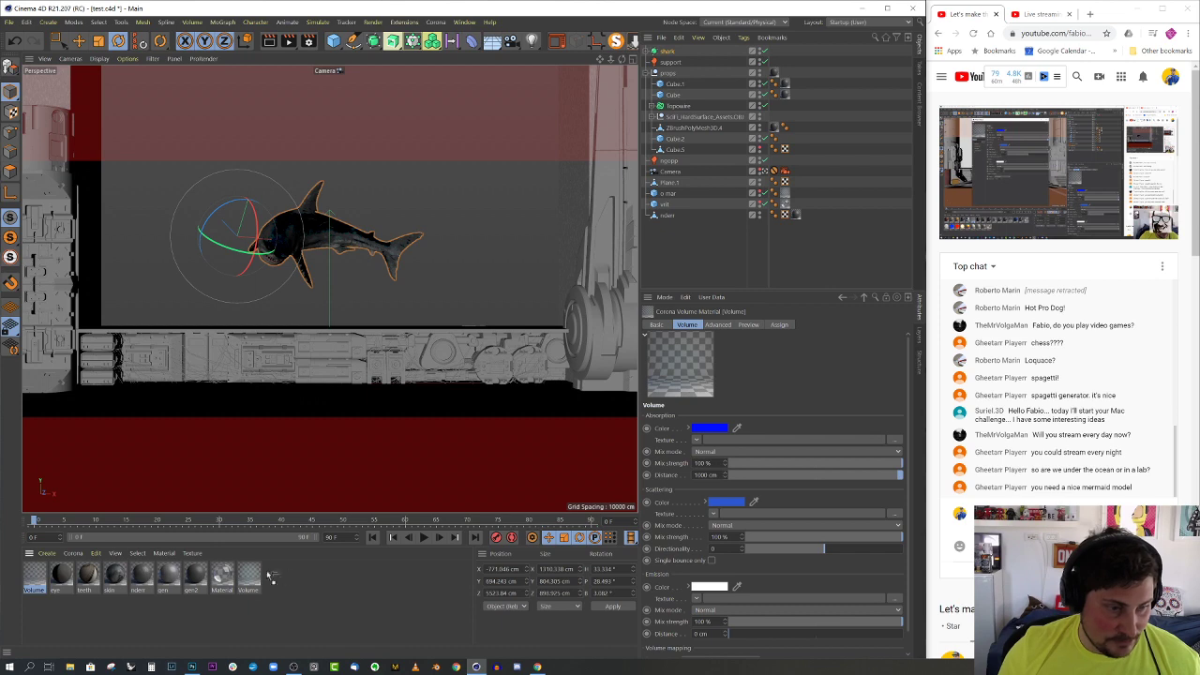
left_click_drag(270, 576, 254, 576)
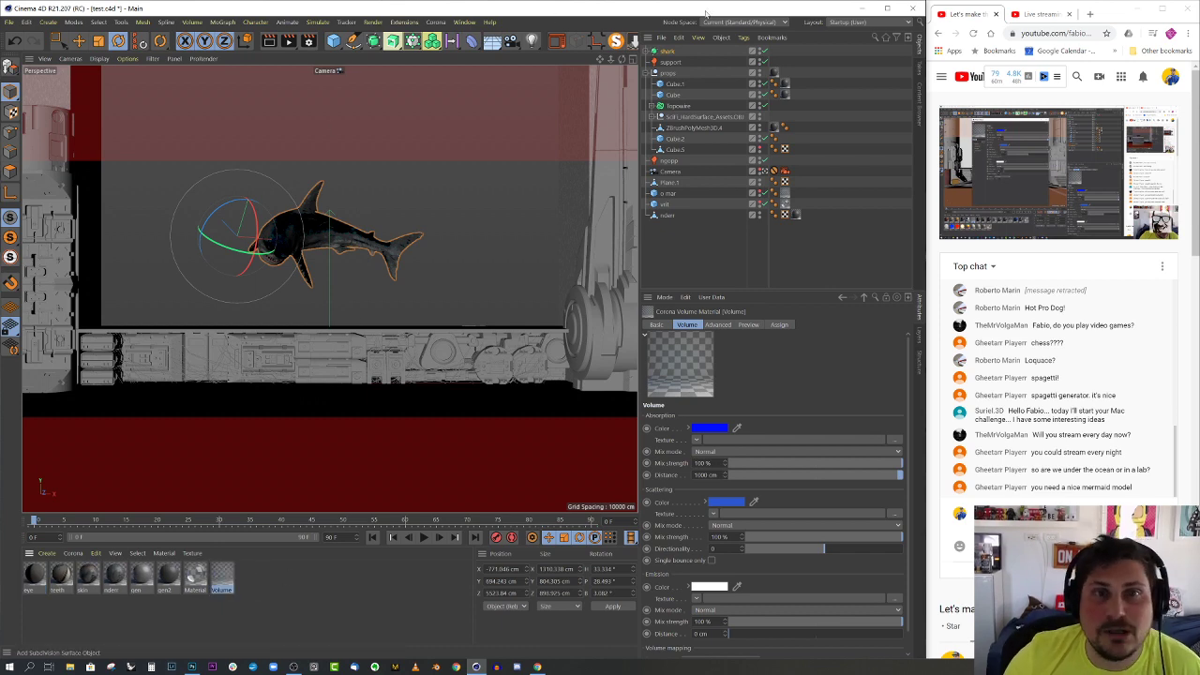
- Render the scene again in the Corona frame buffer to check the shark through the new water volume, then close it
left_click(557, 40)
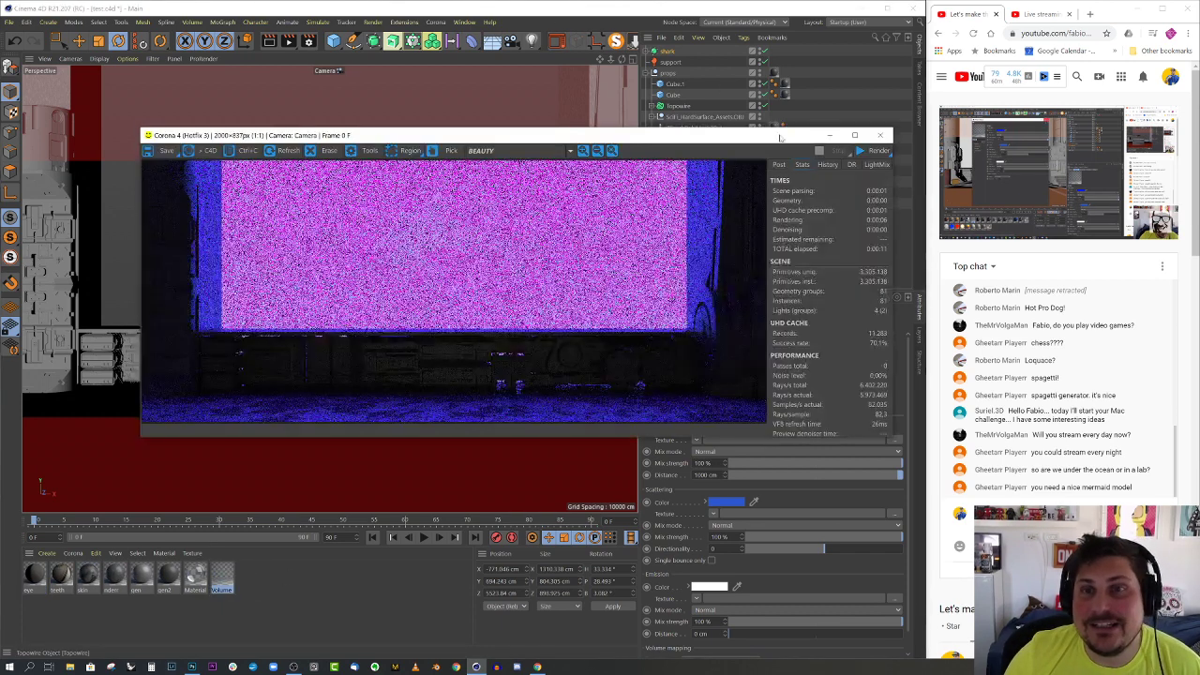
left_click(864, 152)
left_click_drag(764, 141, 698, 120)
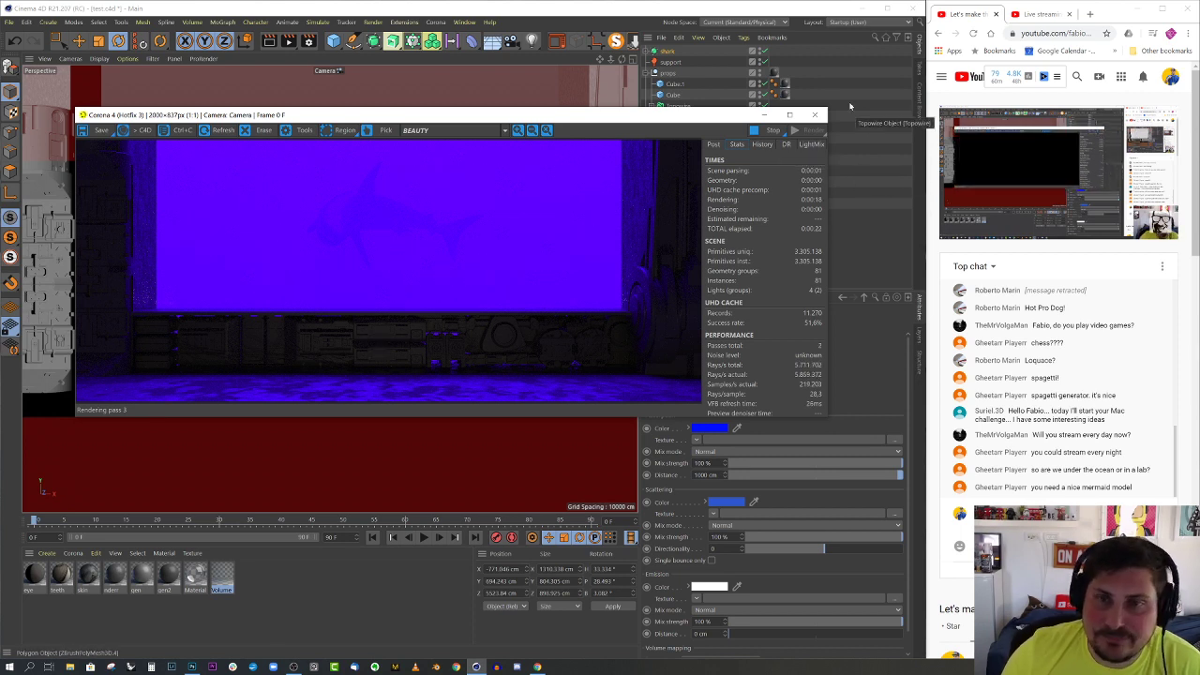
left_click(809, 115)
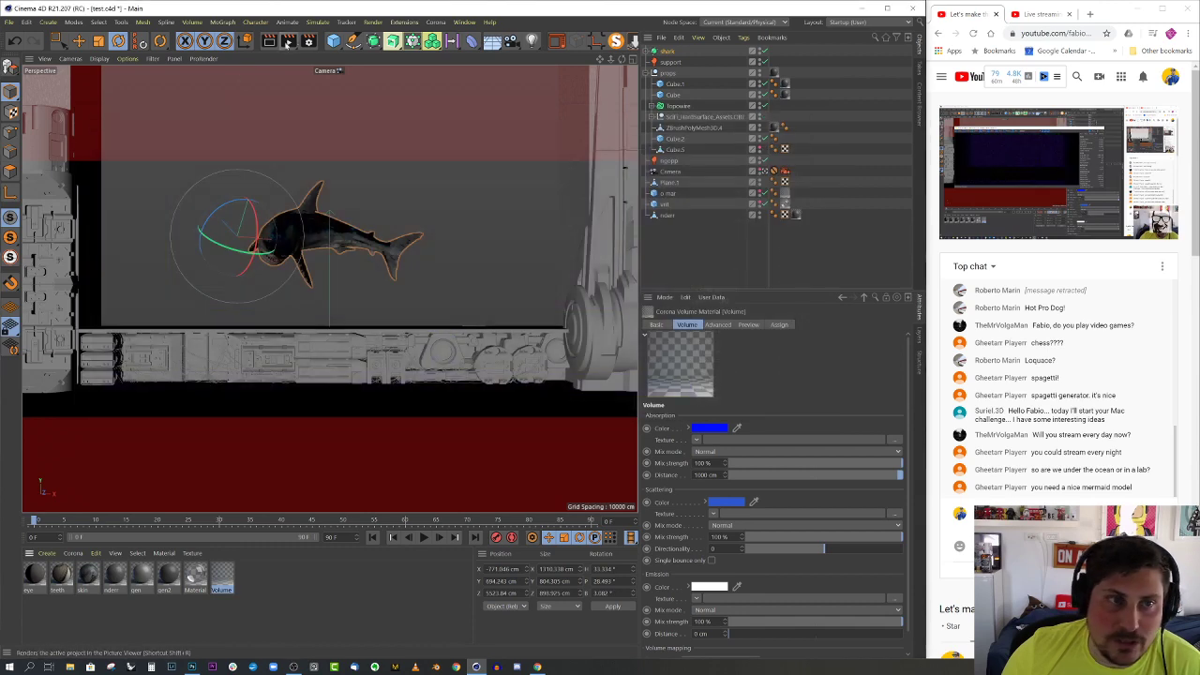
- Enable the fast caustics solver in the Corona performance render settings
left_click(309, 41)
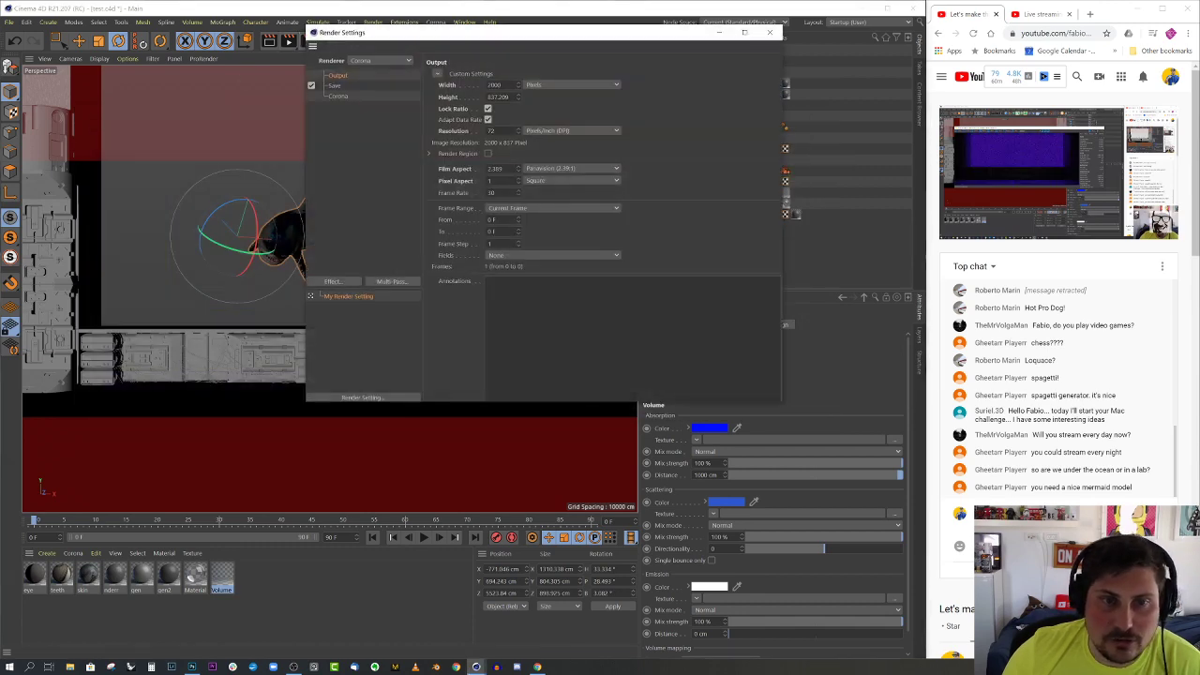
left_click(338, 96)
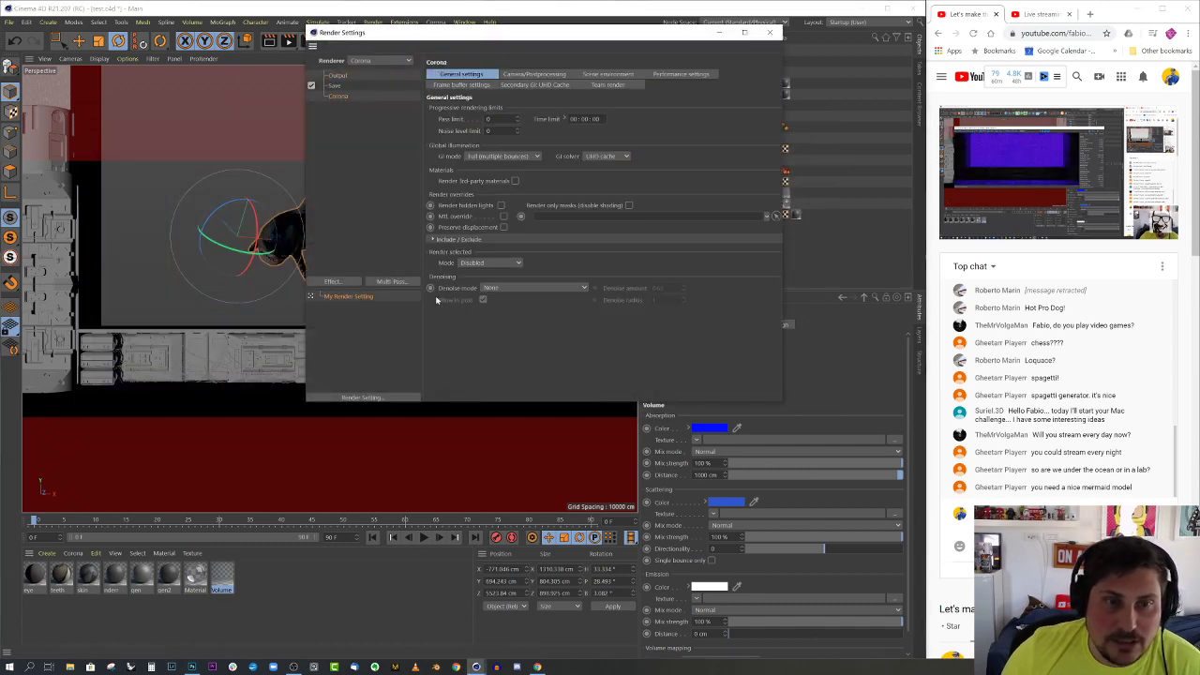
left_click(681, 74)
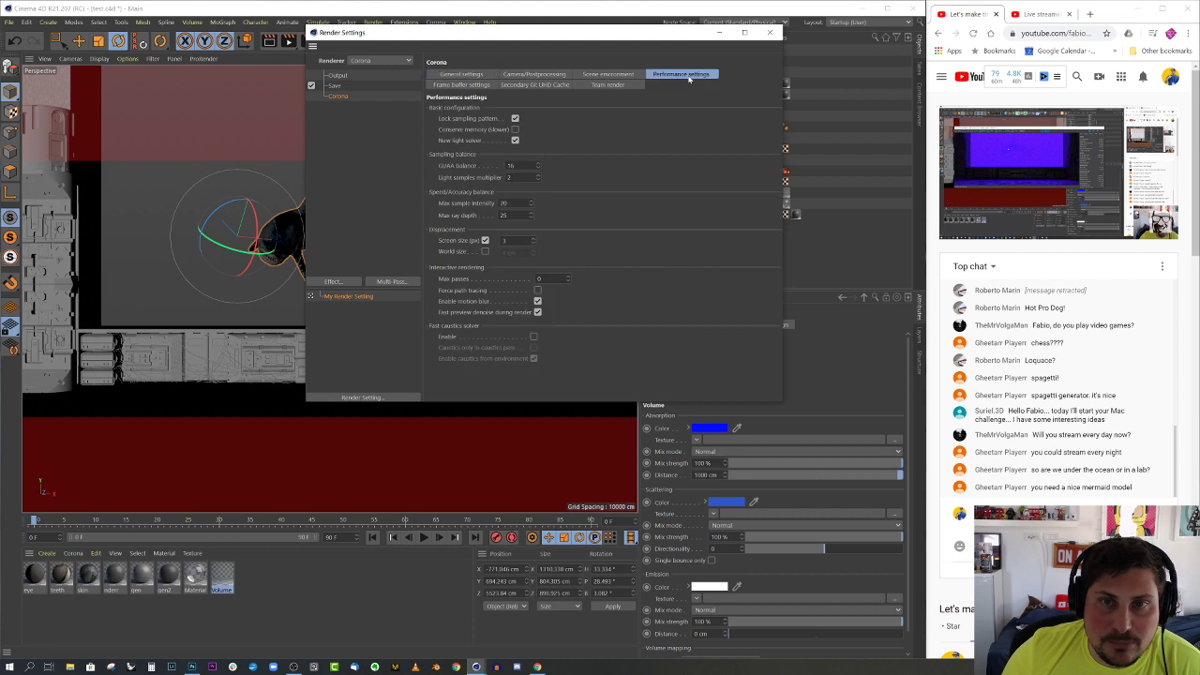
left_click(534, 337)
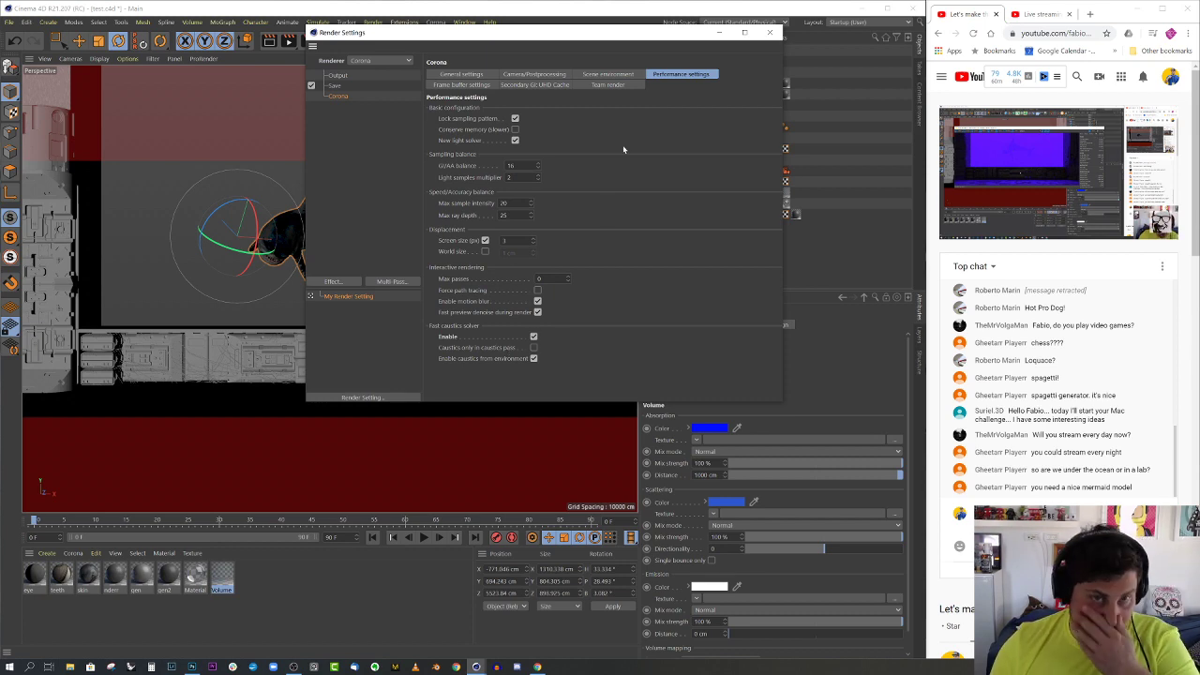
left_click(771, 34)
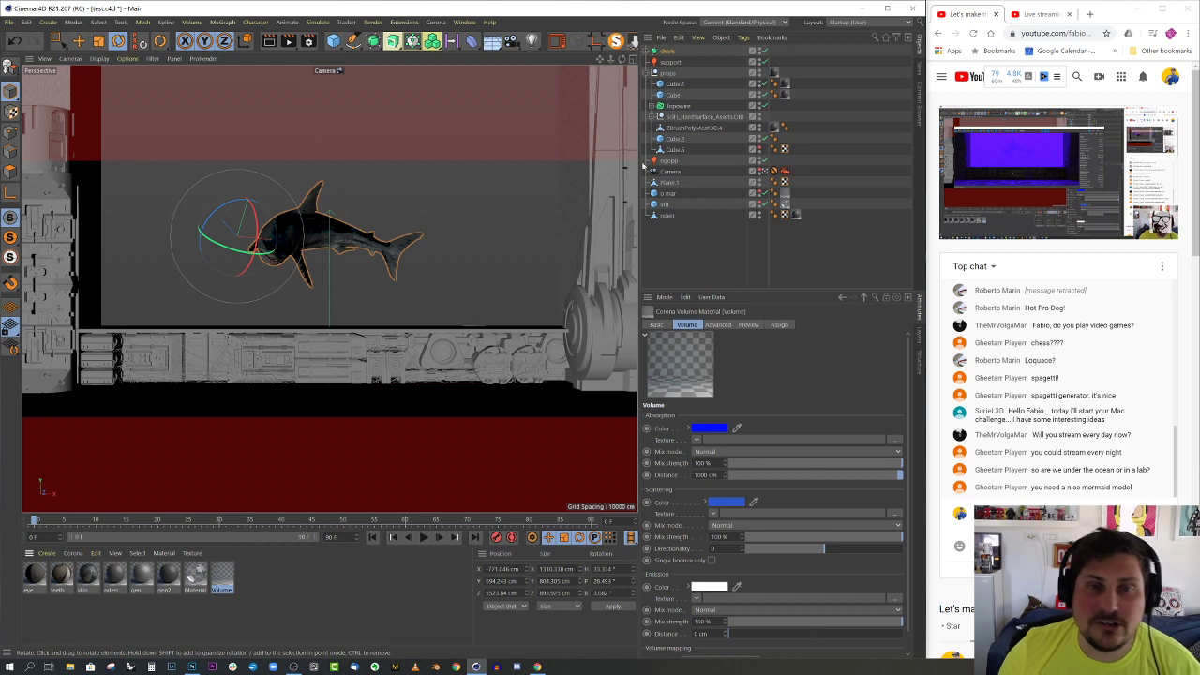
- Examine the pillars and floor around the window from a free view, return to the scene camera and check the Volume material's settings
left_click(765, 172)
left_click_drag(413, 253, 255, 302, "alt")
scroll(273, 384, "down", 6)
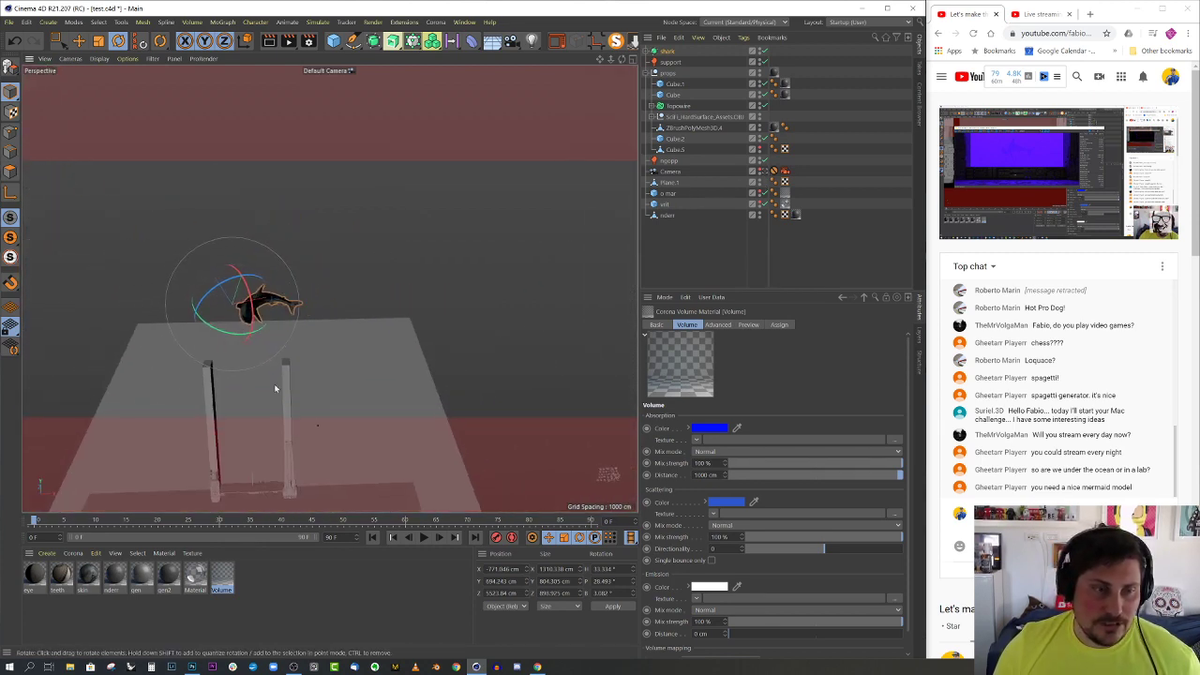
left_click_drag(275, 388, 333, 299, "alt")
right_click_drag(350, 293, 456, 275, "alt")
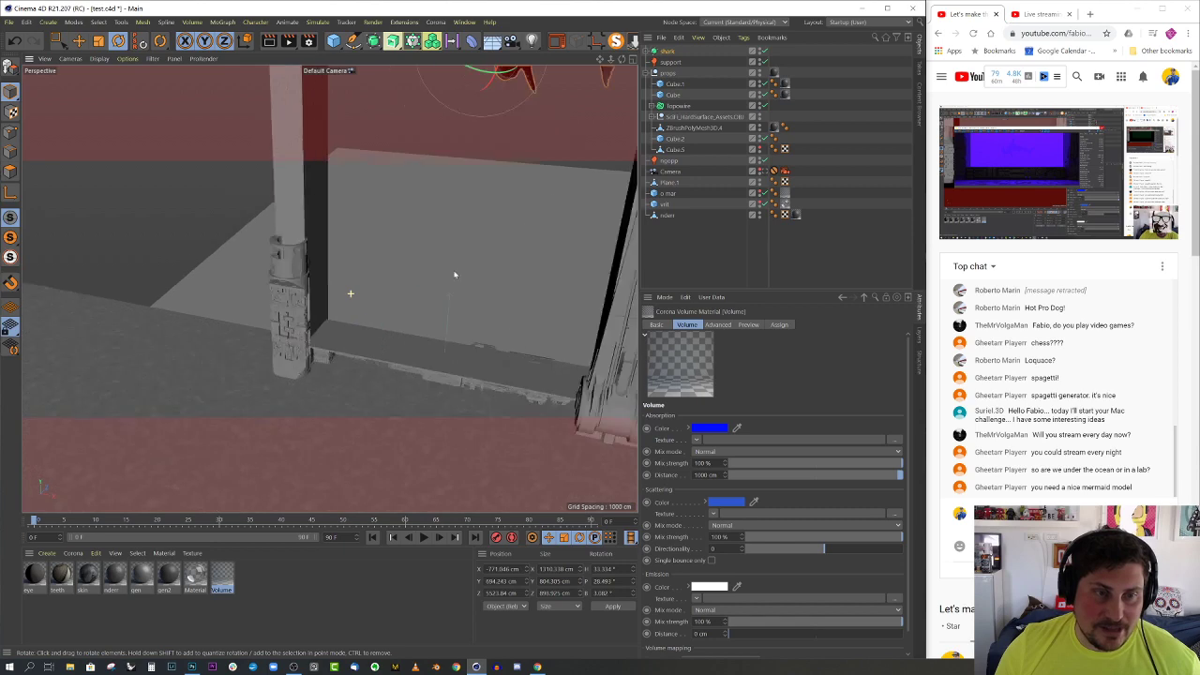
left_click_drag(455, 274, 373, 303, "alt")
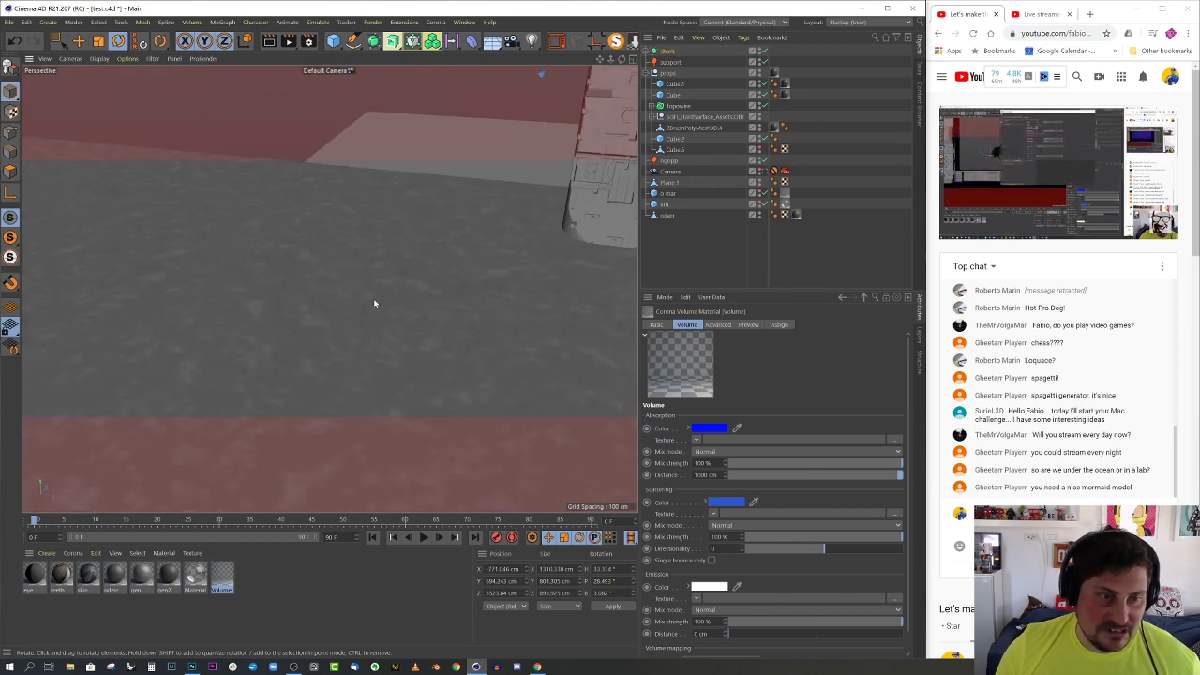
middle_click_drag(481, 255, 209, 334, "alt")
left_click_drag(375, 271, 253, 276, "alt")
middle_click_drag(413, 268, 289, 321, "alt")
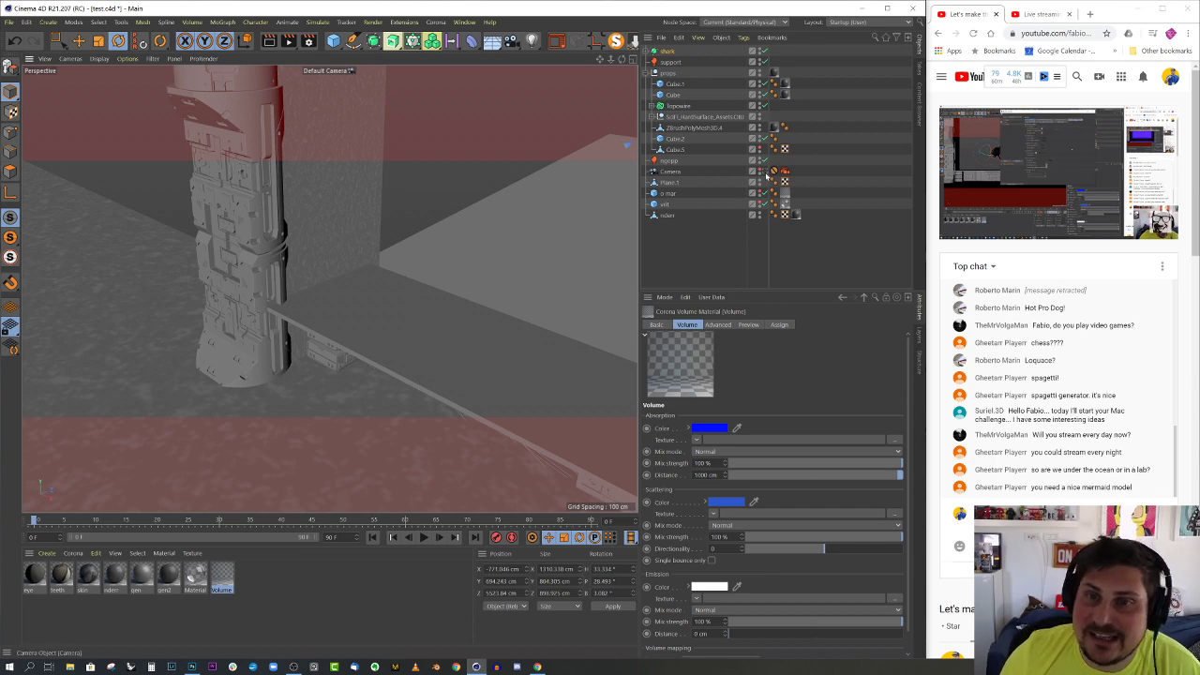
left_click(774, 172)
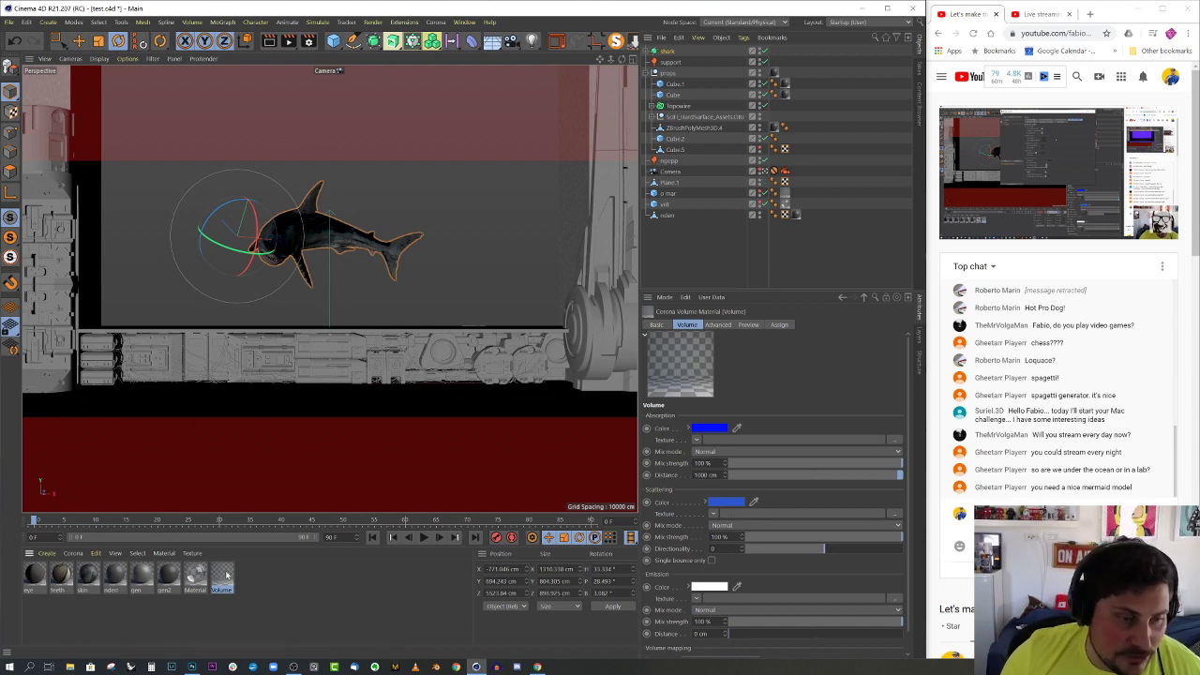
double_click(224, 575)
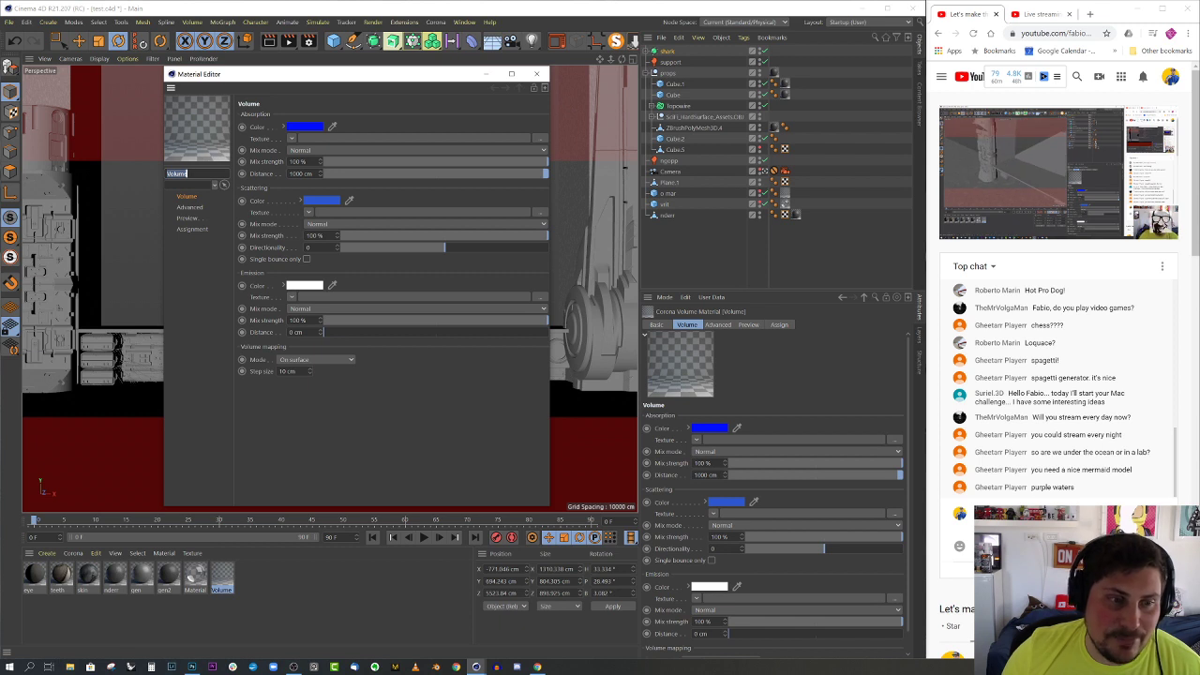
left_click(537, 74)
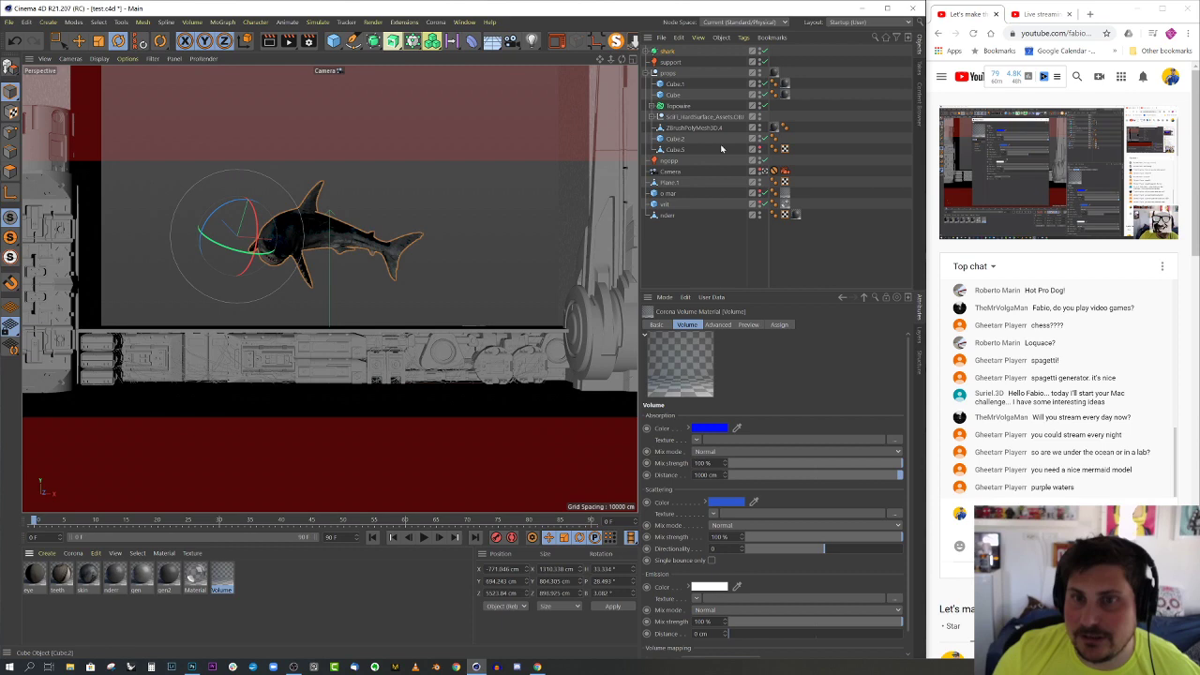
- Add a thin cylinder about 5.7 cm wide in front of the pillar beside the window and rotate it 90° to lie horizontally
left_click(765, 172)
left_click_drag(525, 177, 281, 300, "alt")
left_click(333, 41)
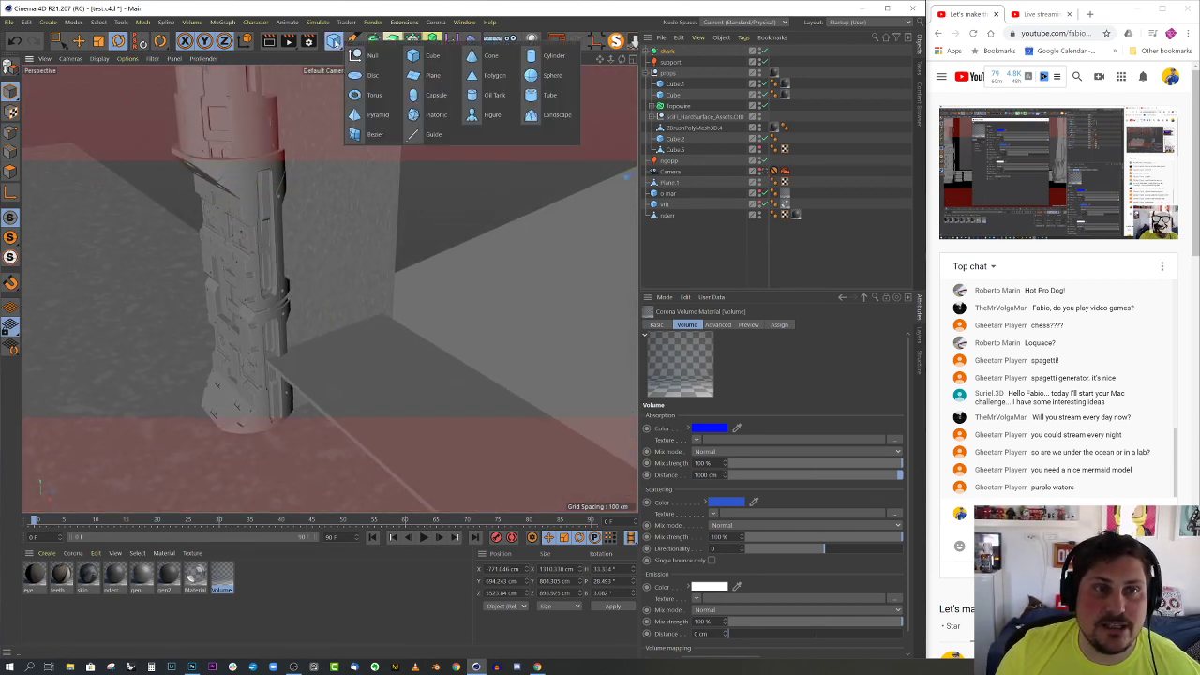
left_click(551, 54)
left_click_drag(243, 318, 253, 358, "alt")
key("e")
scroll(253, 354, "up", 3)
scroll(253, 357, "down", 2)
key("r")
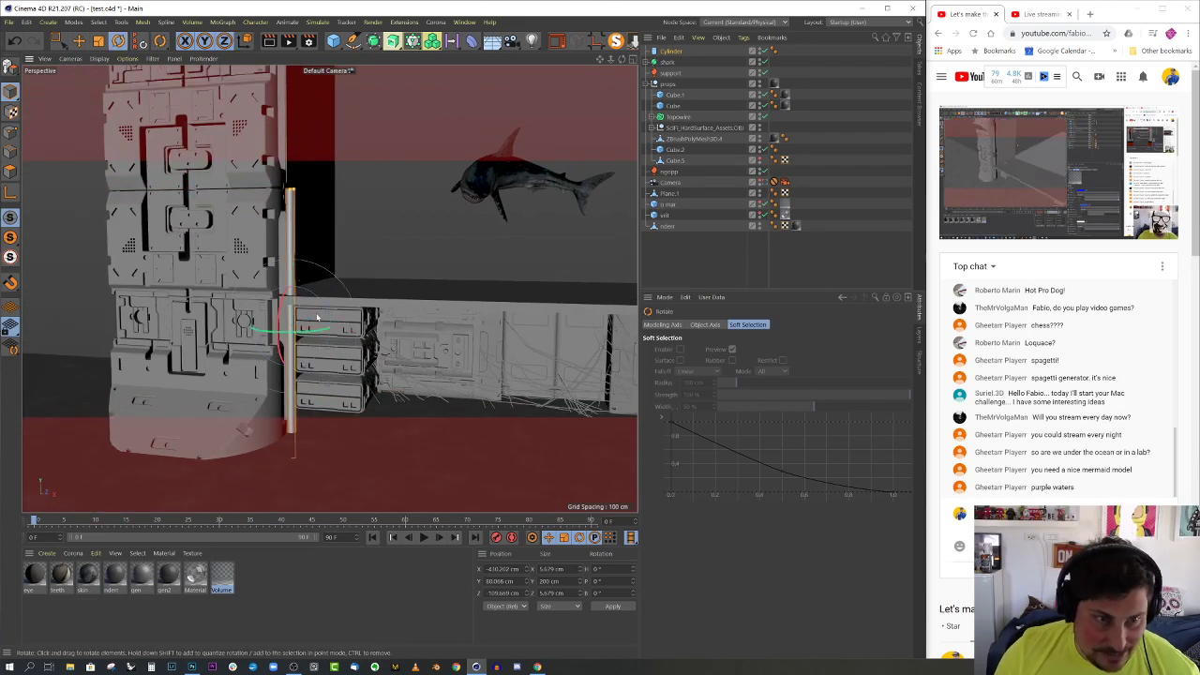
left_click_drag(327, 305, 238, 309)
- Shorten the cylinder to about 46 cm and move it up and back to the level of the pillar's horizontal groove
key("e")
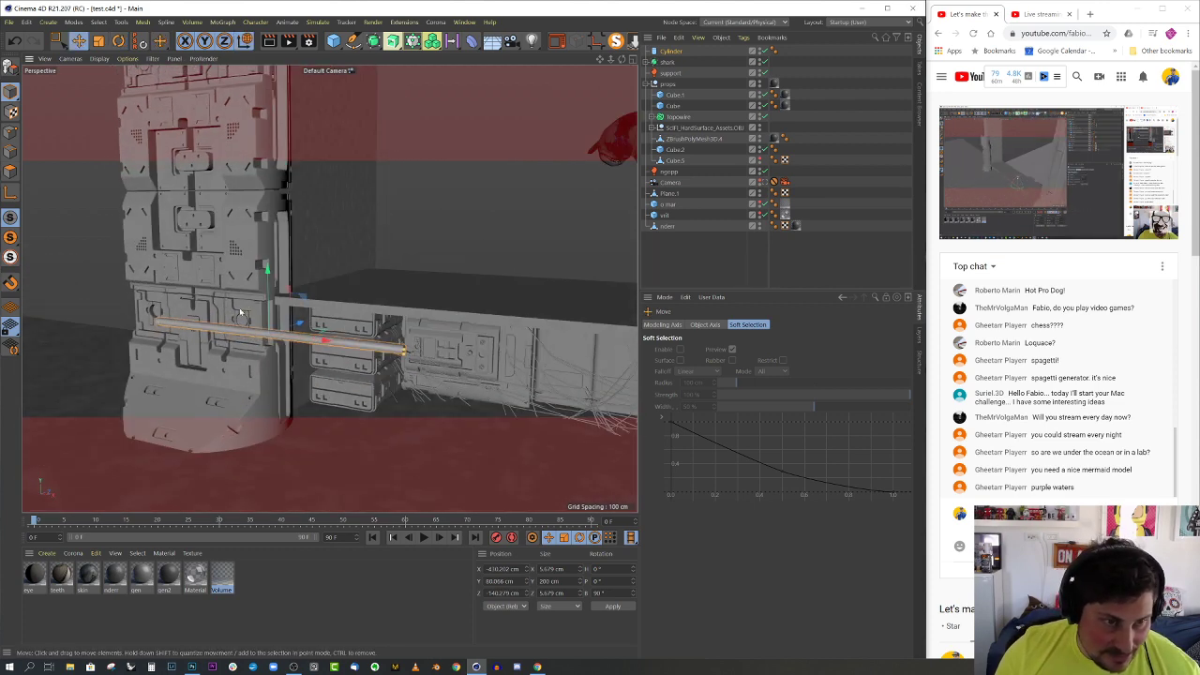
right_click_drag(238, 309, 315, 313, "alt")
left_click_drag(315, 313, 290, 350, "alt")
right_click_drag(290, 349, 256, 366, "alt")
left_click_drag(257, 365, 298, 345, "alt")
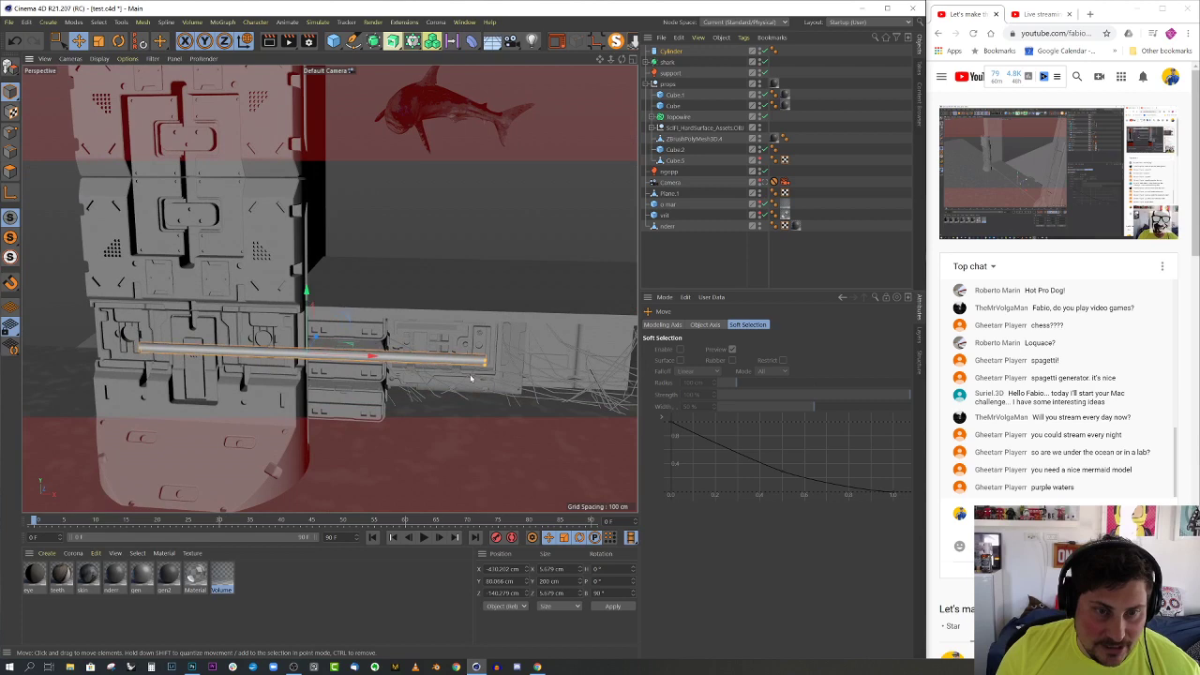
left_click_drag(490, 363, 345, 360)
right_click_drag(277, 357, 328, 356, "alt")
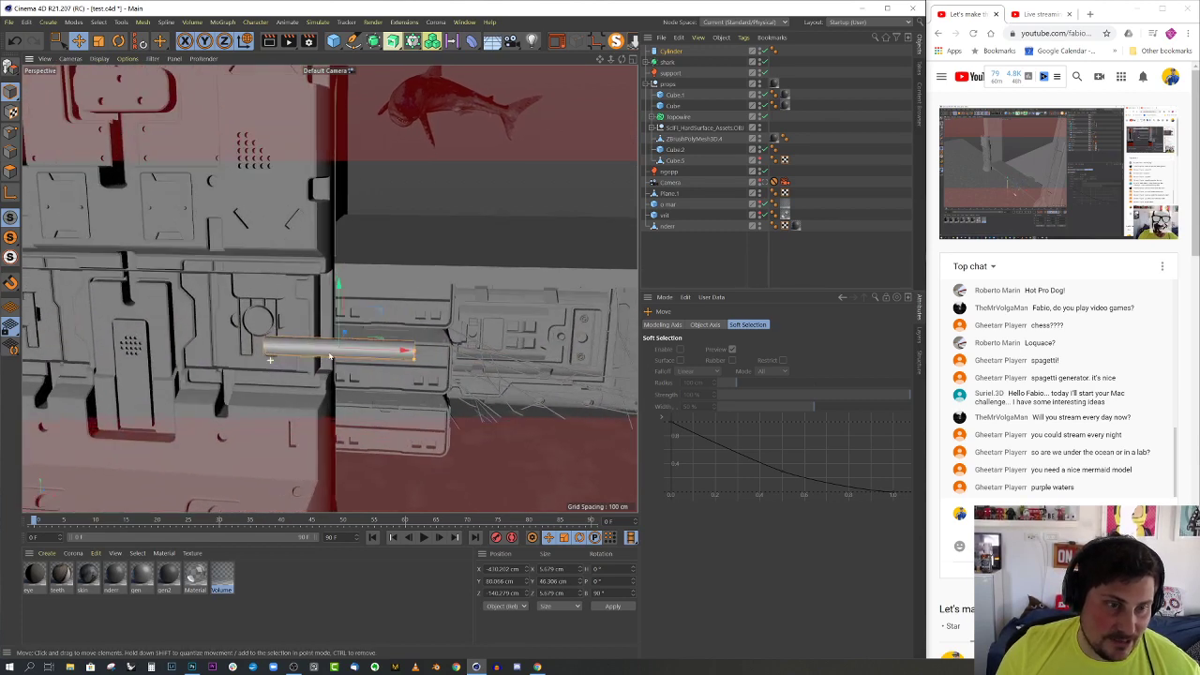
left_click_drag(328, 356, 239, 375, "alt")
left_click_drag(398, 336, 423, 320)
left_click_drag(363, 284, 363, 203)
- Fit the cylinder into the pillar's horizontal groove, about 2 cm thick and 45 cm long
left_click_drag(356, 254, 385, 234, "alt")
scroll(243, 259, "up", 3)
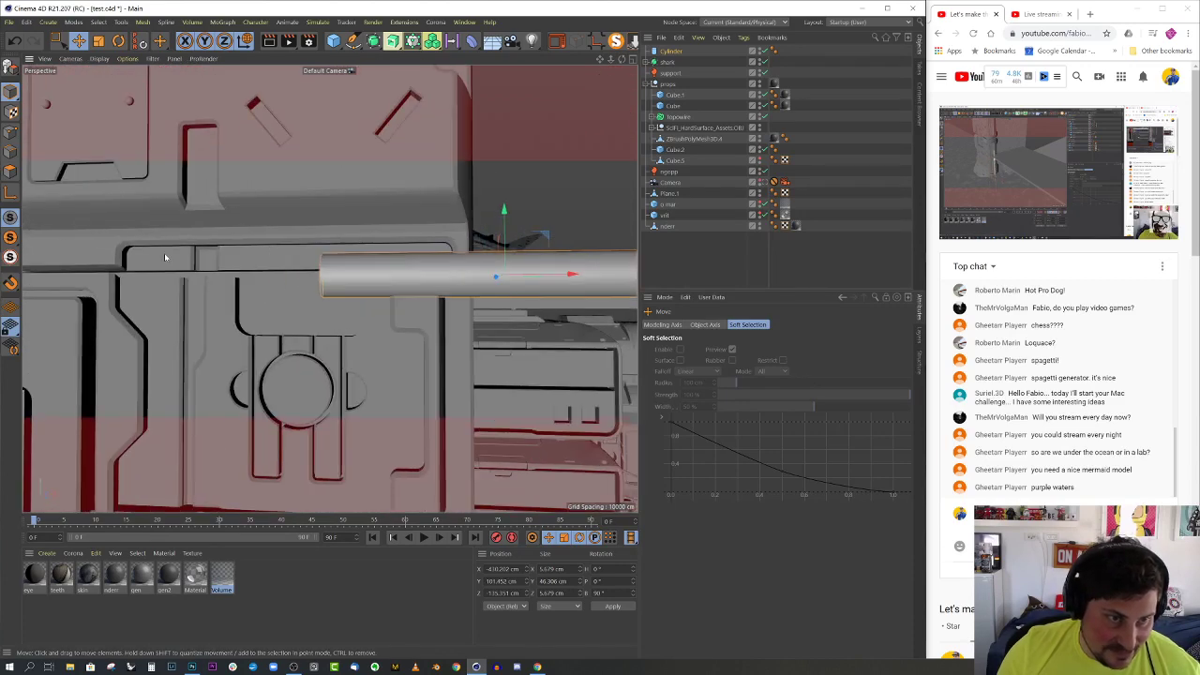
scroll(288, 255, "down", 2)
left_click_drag(516, 271, 360, 283)
scroll(407, 271, "up", 2)
scroll(270, 252, "up", 5)
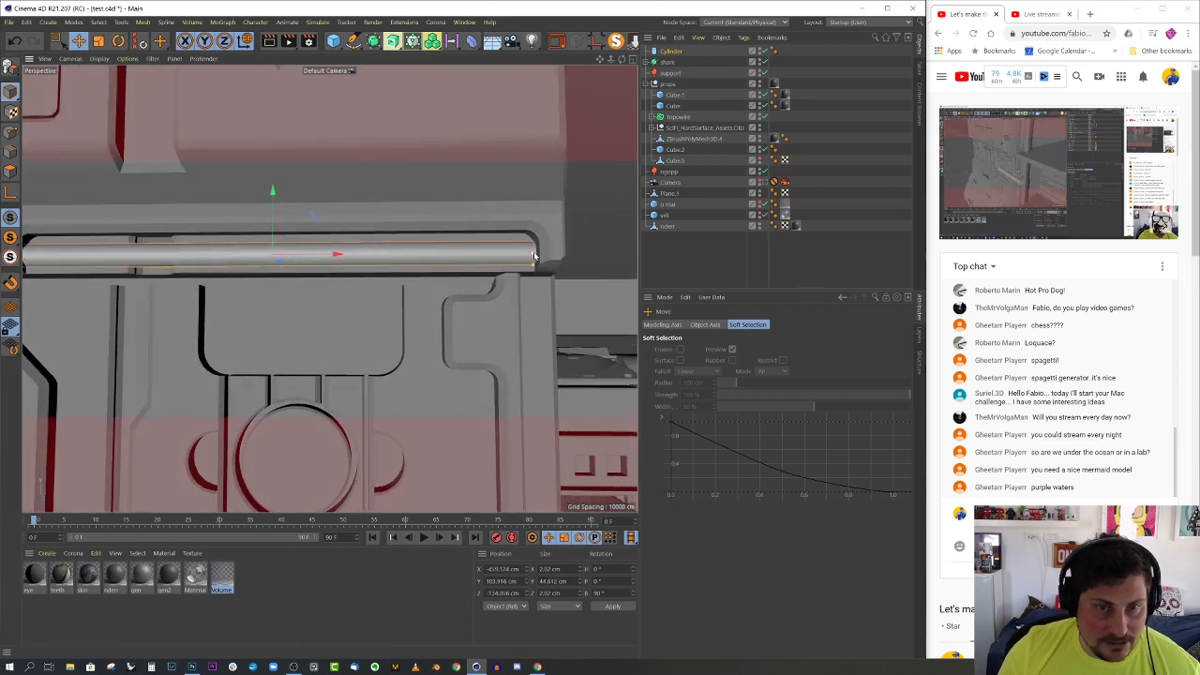
left_click_drag(534, 255, 537, 256)
scroll(523, 263, "down", 5)
scroll(383, 264, "up", 4)
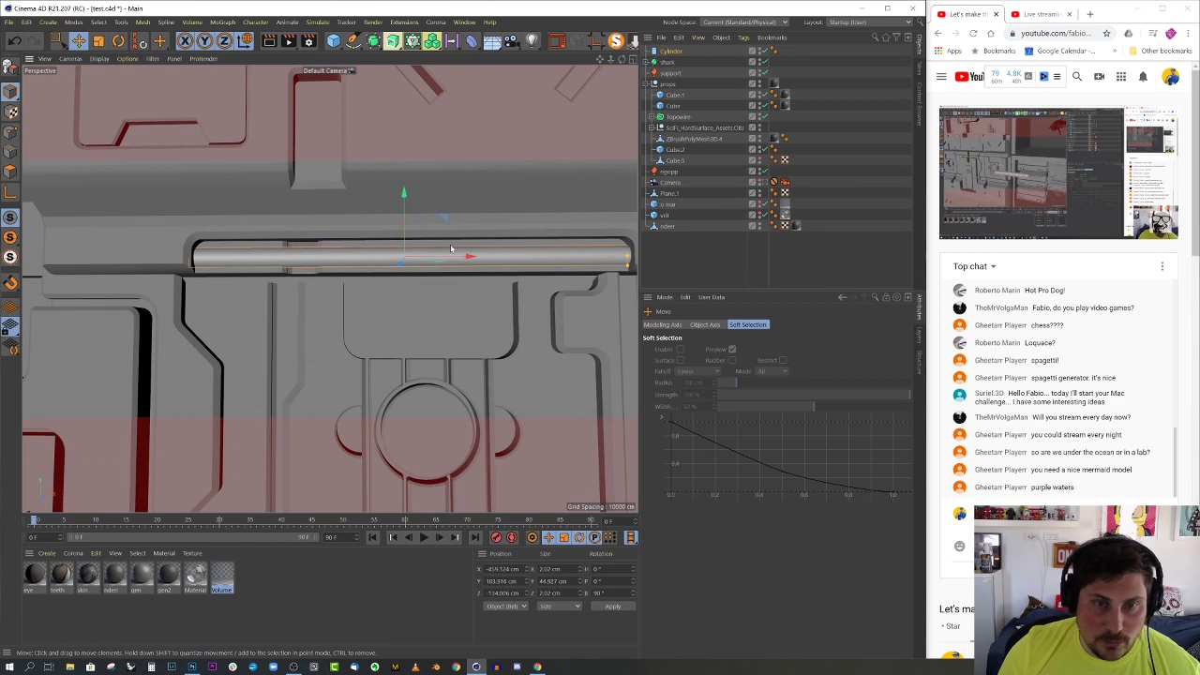
left_click_drag(453, 255, 455, 255)
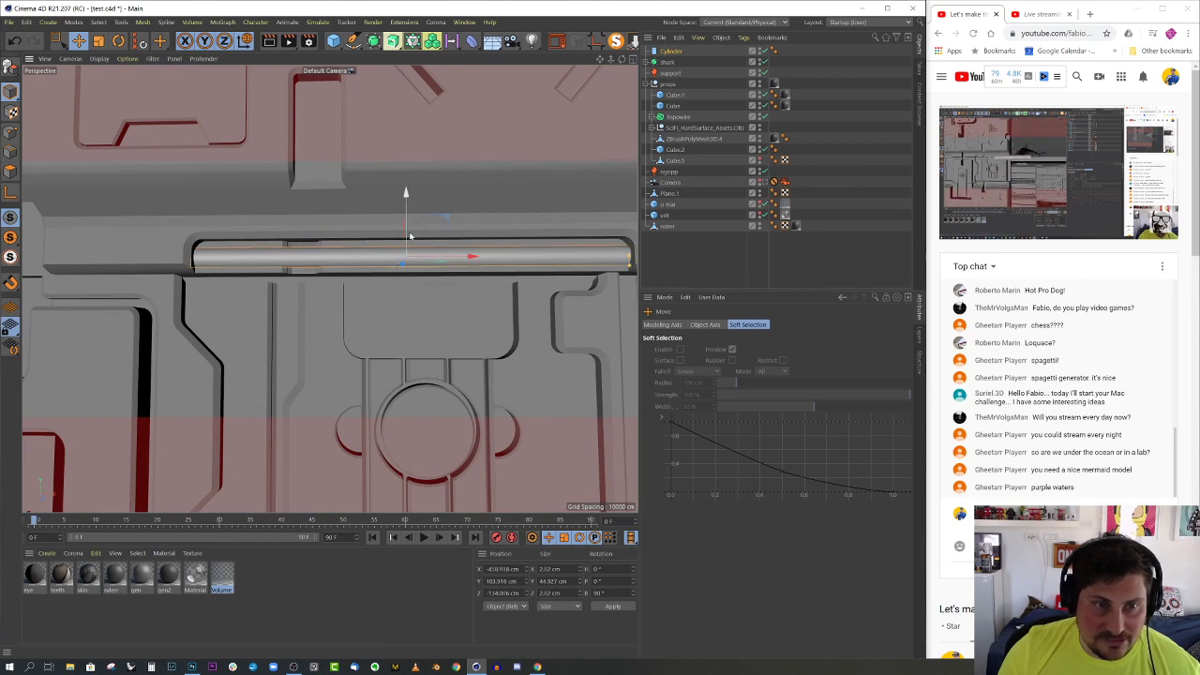
scroll(409, 236, "down", 5)
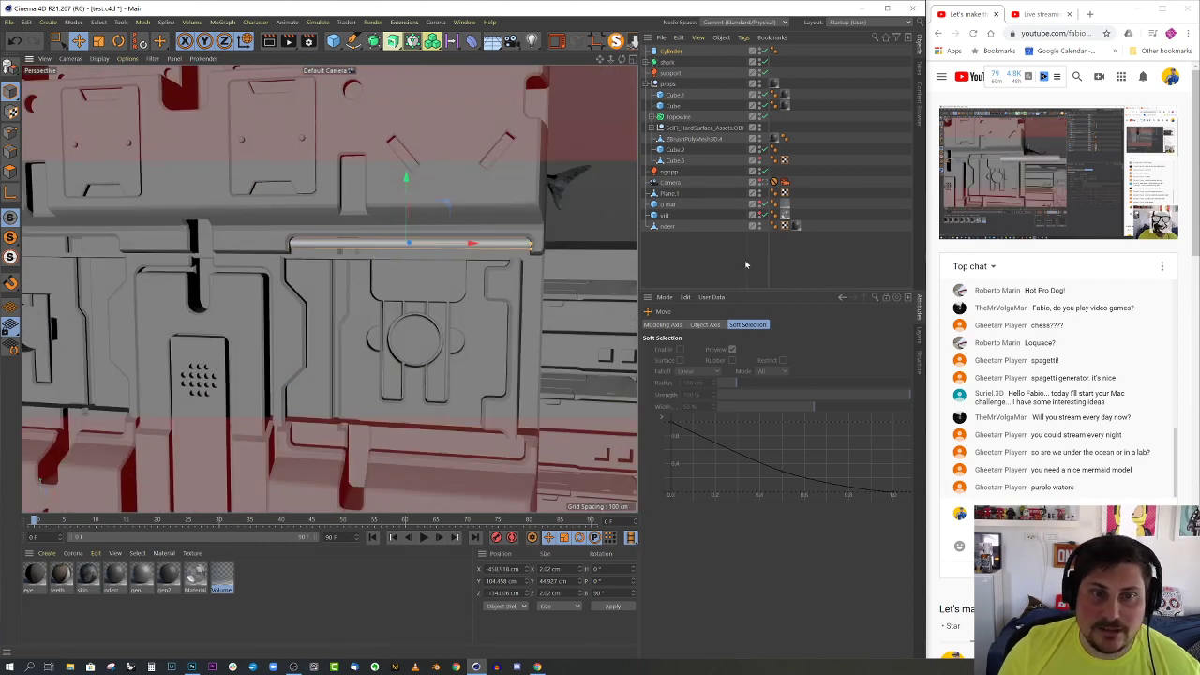
- Create a Corona material with self-illumination at hue 45°, saturation 40% and multiplier 30, and assign it to the cylinder
left_click(73, 553)
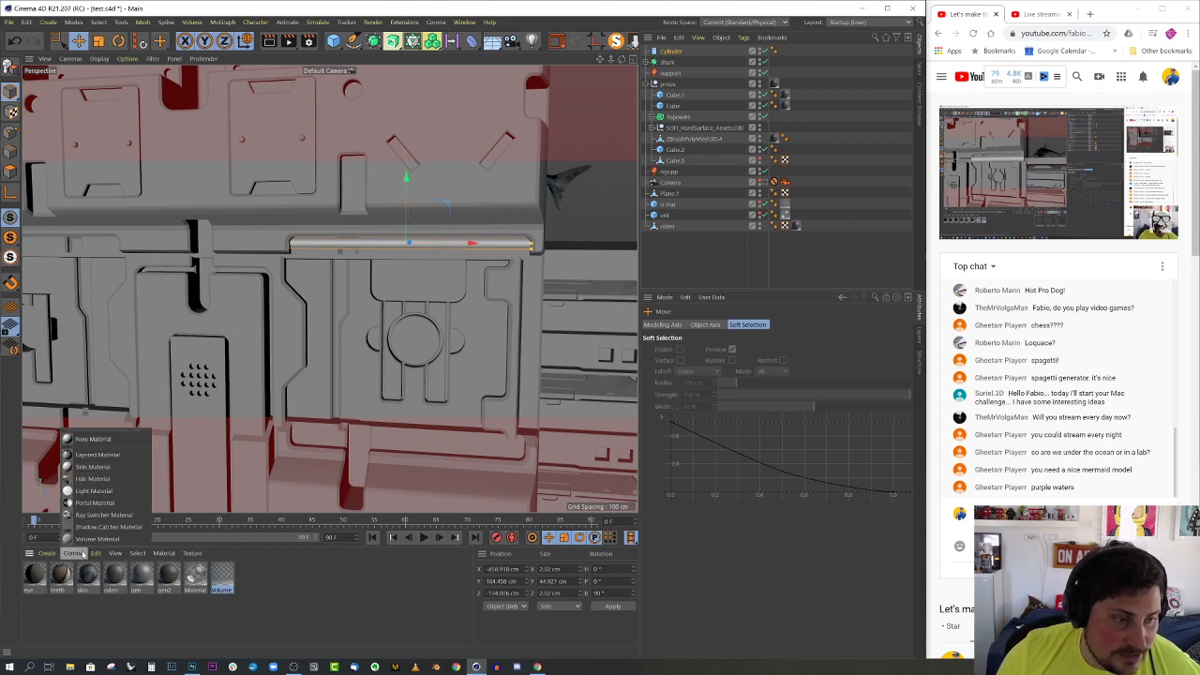
left_click(109, 440)
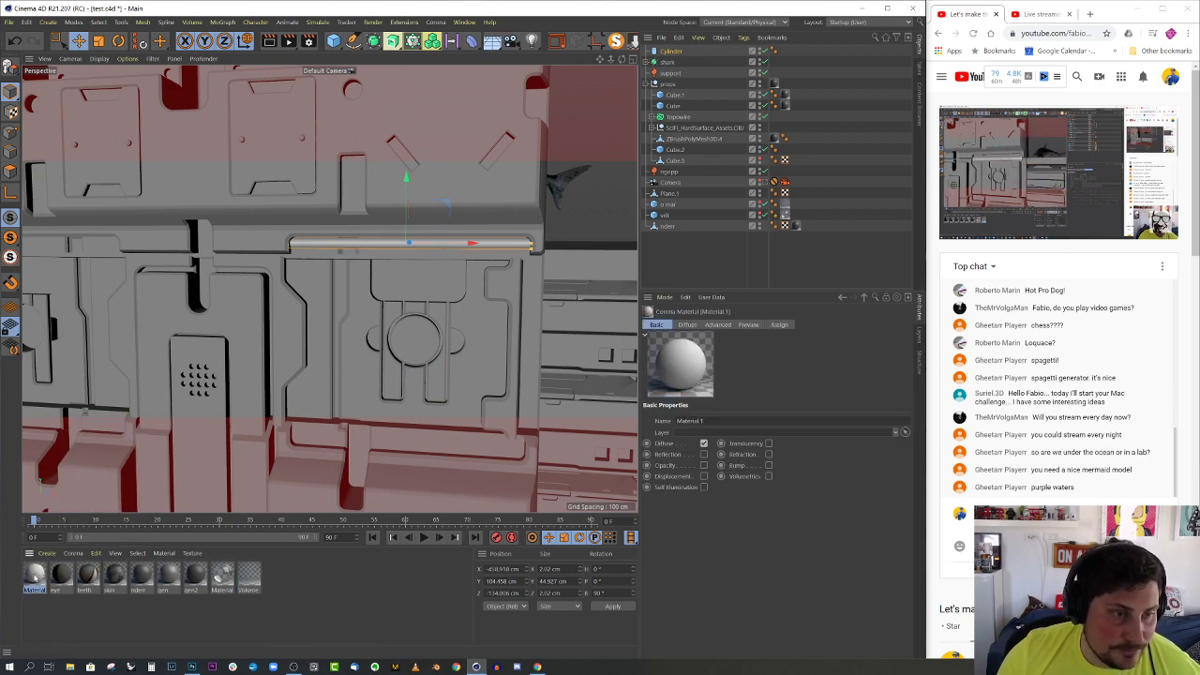
double_click(34, 575)
left_click(225, 283)
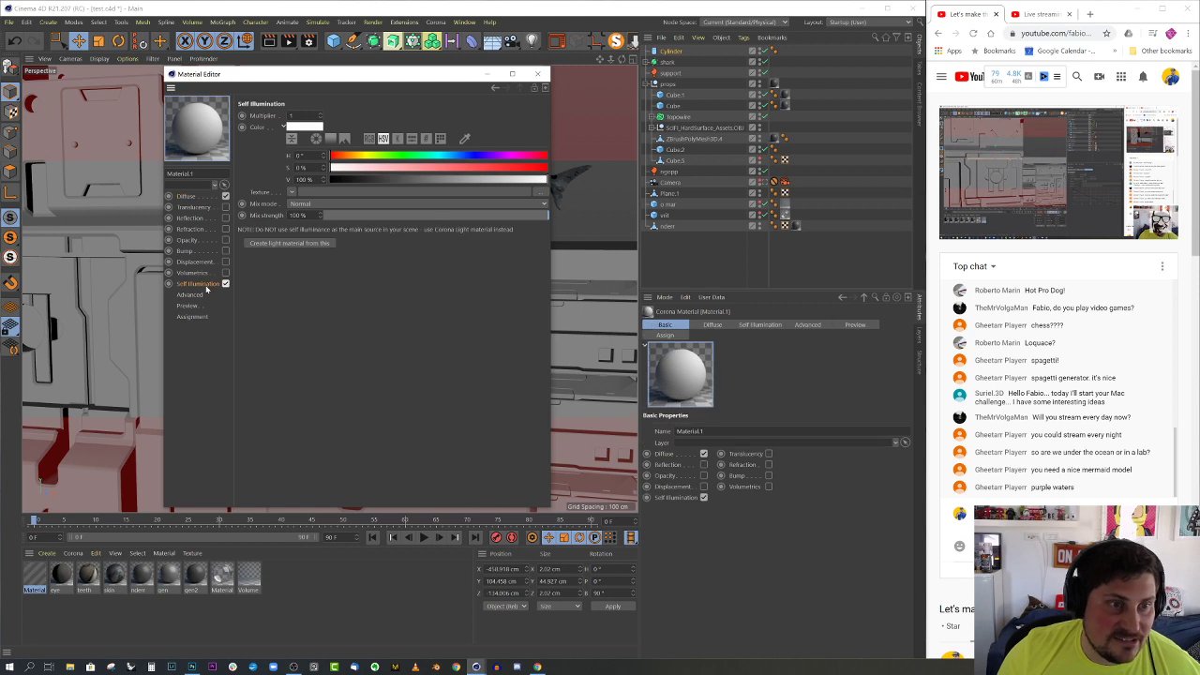
left_click_drag(359, 157, 360, 157)
left_click(413, 168)
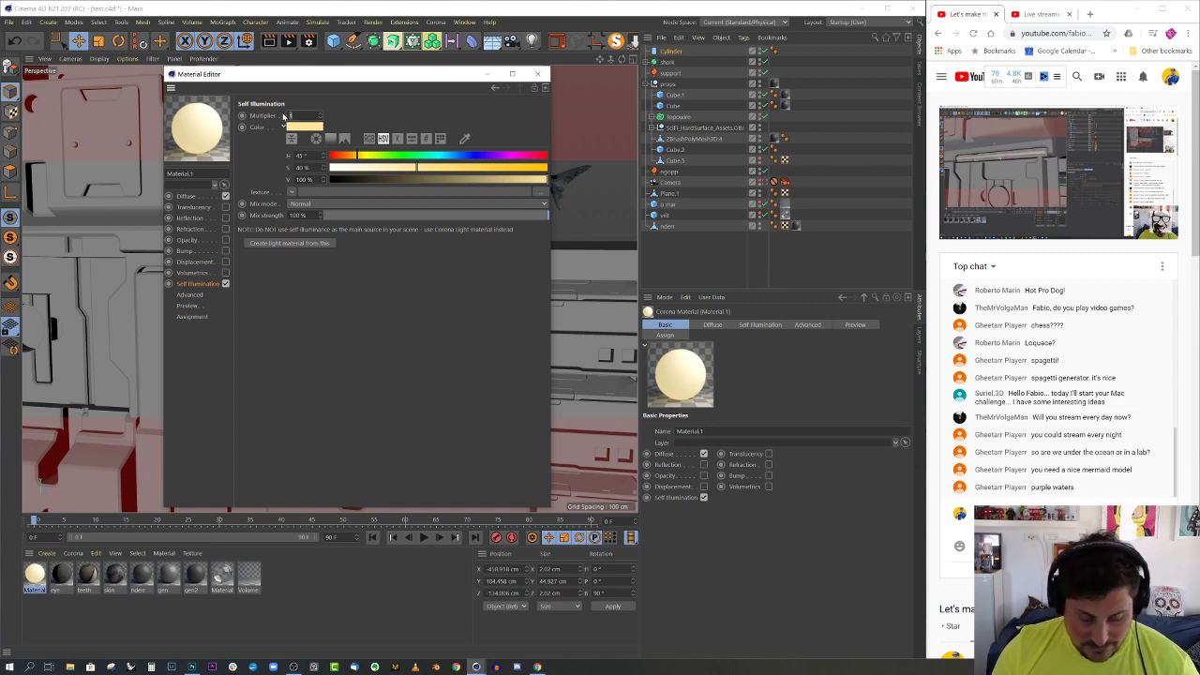
type("30")
key("Return")
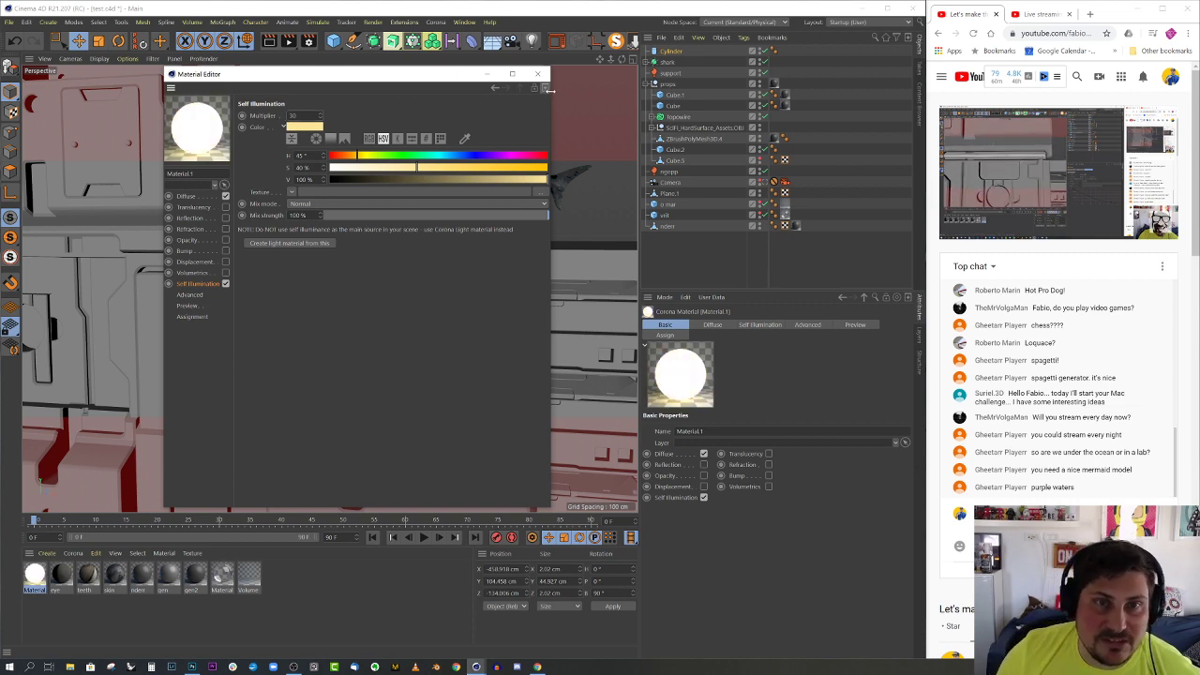
left_click(537, 74)
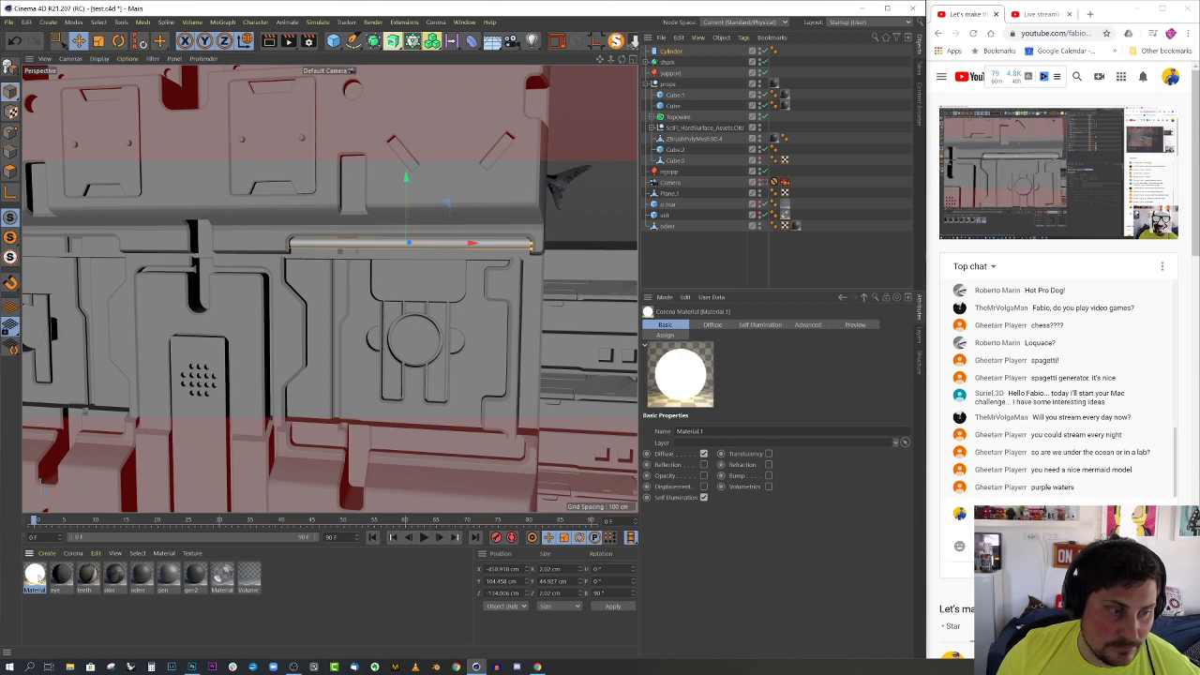
left_click(784, 51)
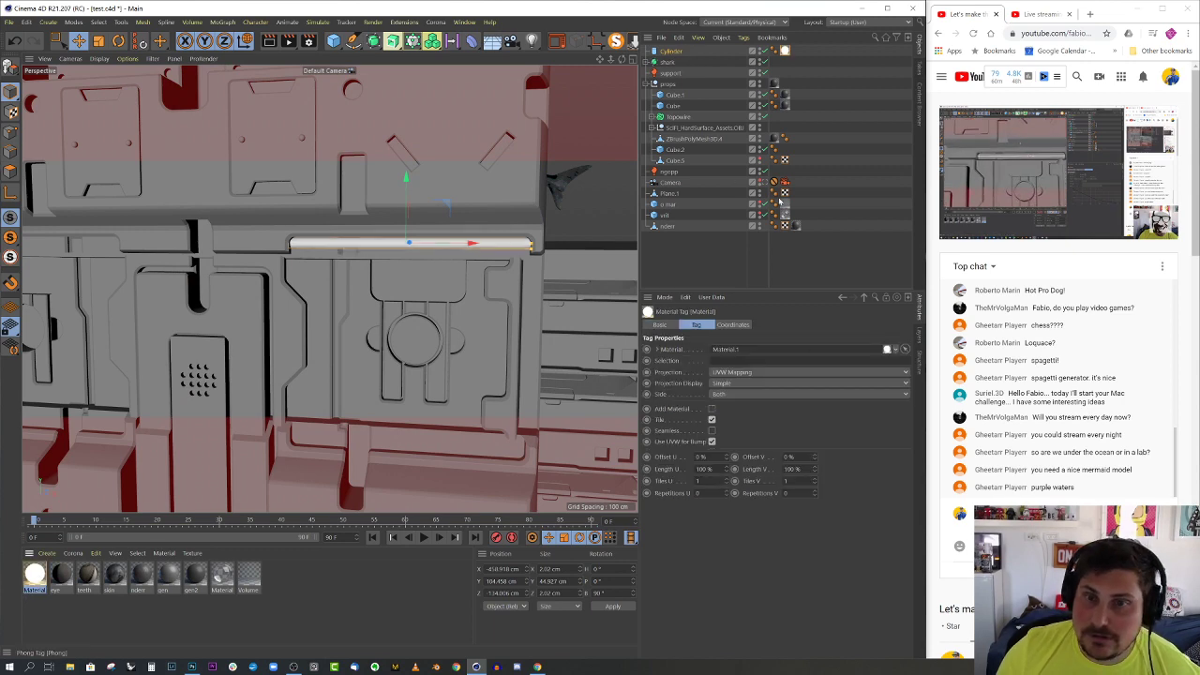
- Duplicate the glowing cylinder about 150 cm higher and seat the copy in the pillar's upper groove
left_click(767, 183)
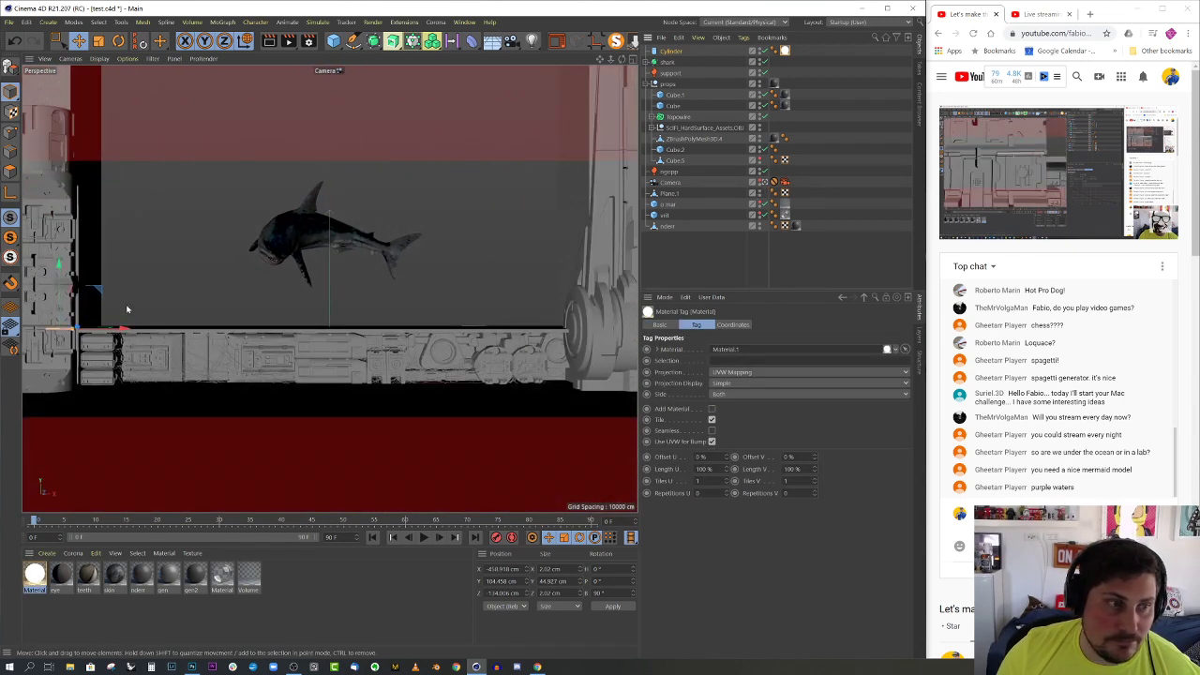
left_click(774, 178)
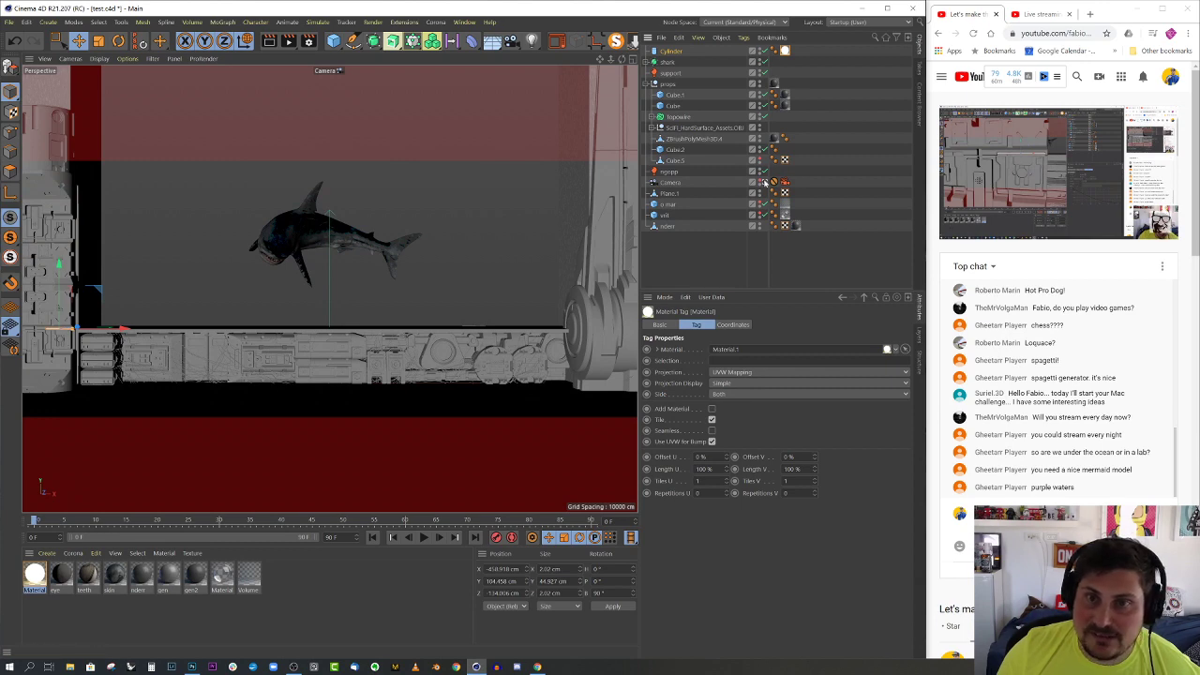
left_click_drag(434, 217, 345, 141, "alt")
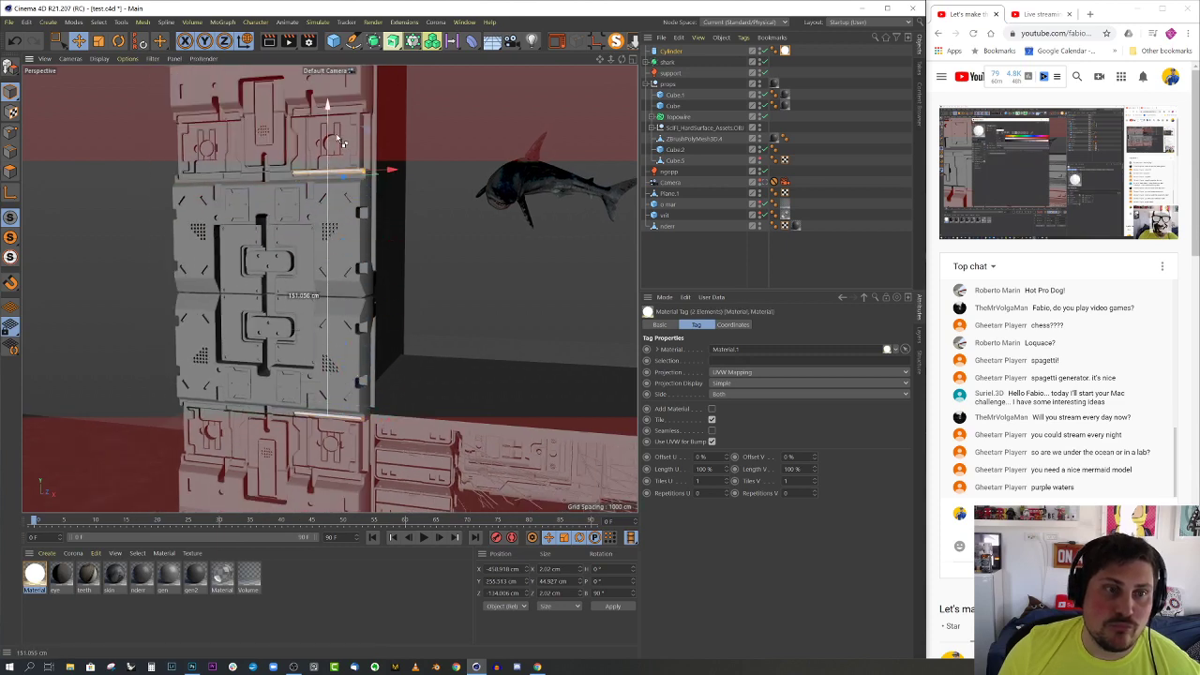
key("o")
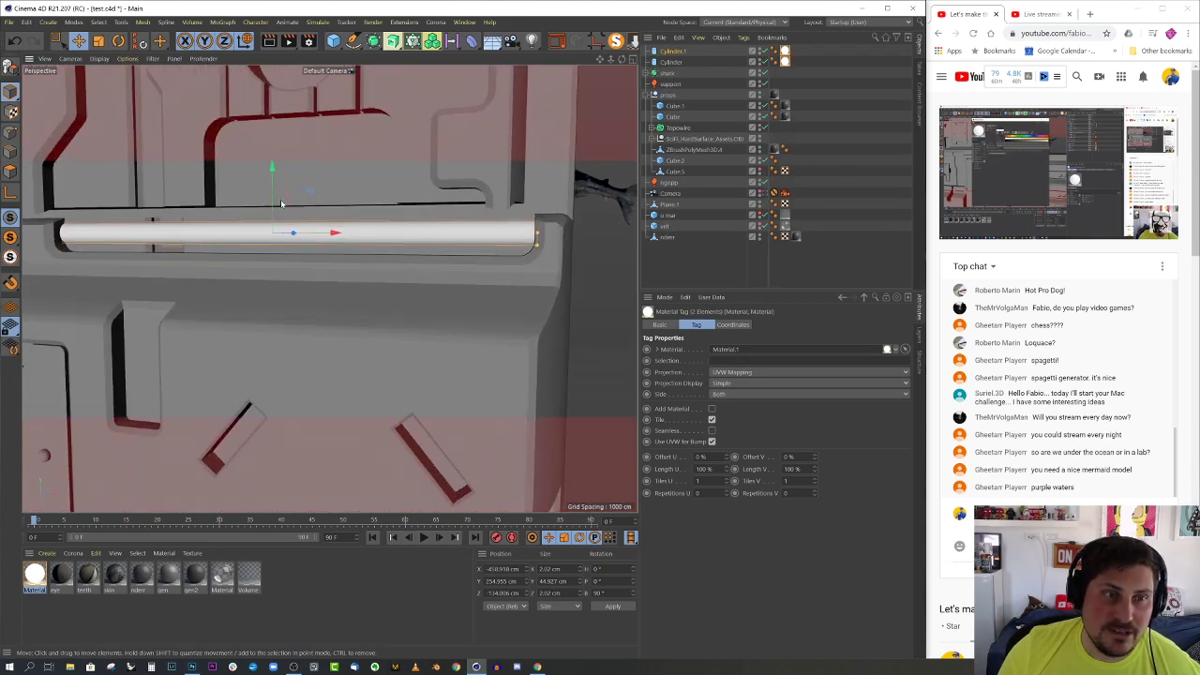
left_click_drag(261, 214, 225, 263, "alt")
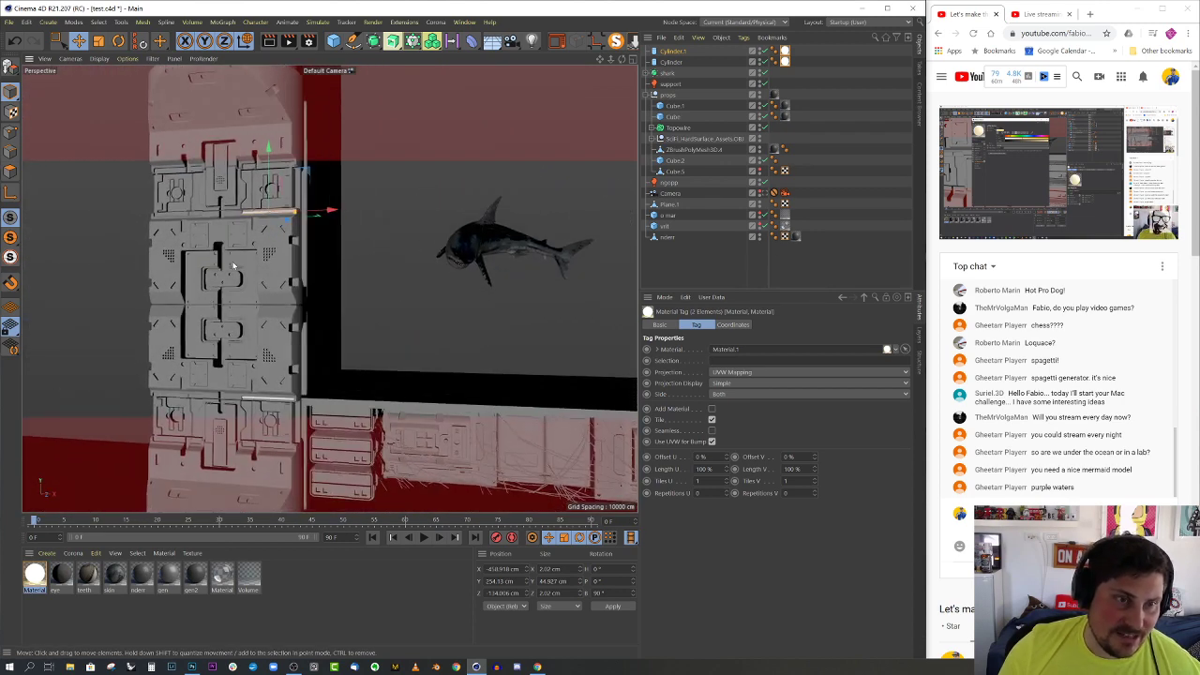
- Duplicate the pillar's lower glowing cylinder about 38 cm lower, seating the copy in the groove beneath it
middle_click_drag(233, 265, 245, 236, "alt")
right_click_drag(267, 401, 349, 298, "alt")
left_click(321, 244)
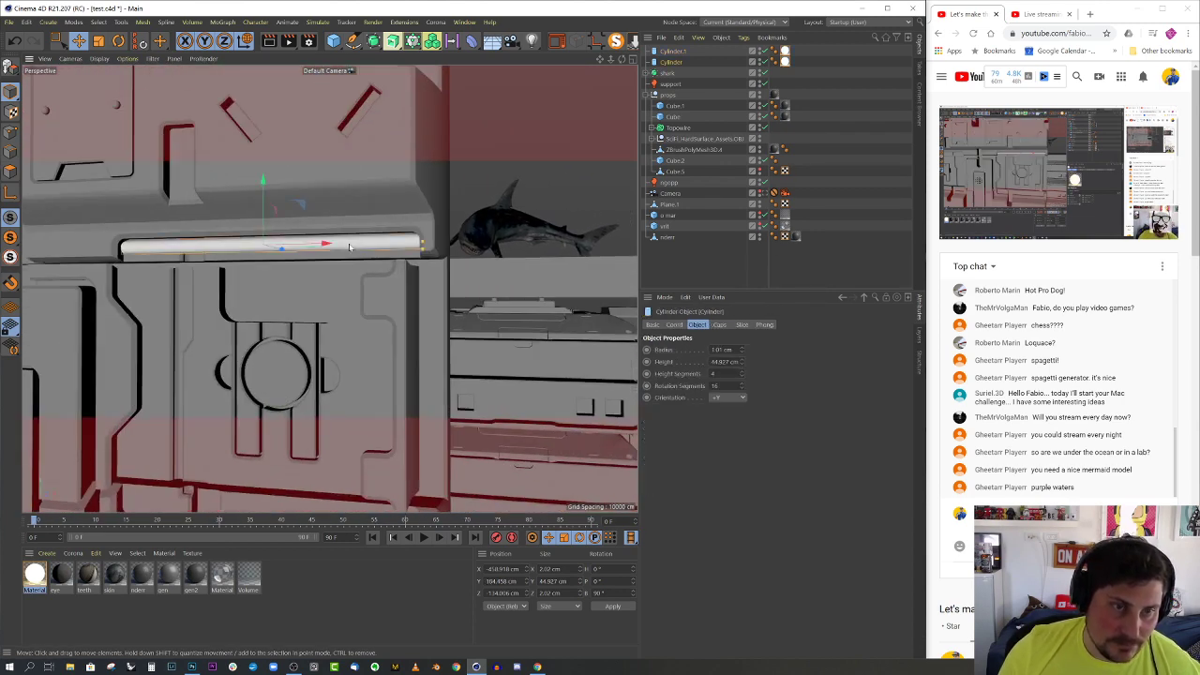
left_click_drag(322, 243, 299, 350, "alt")
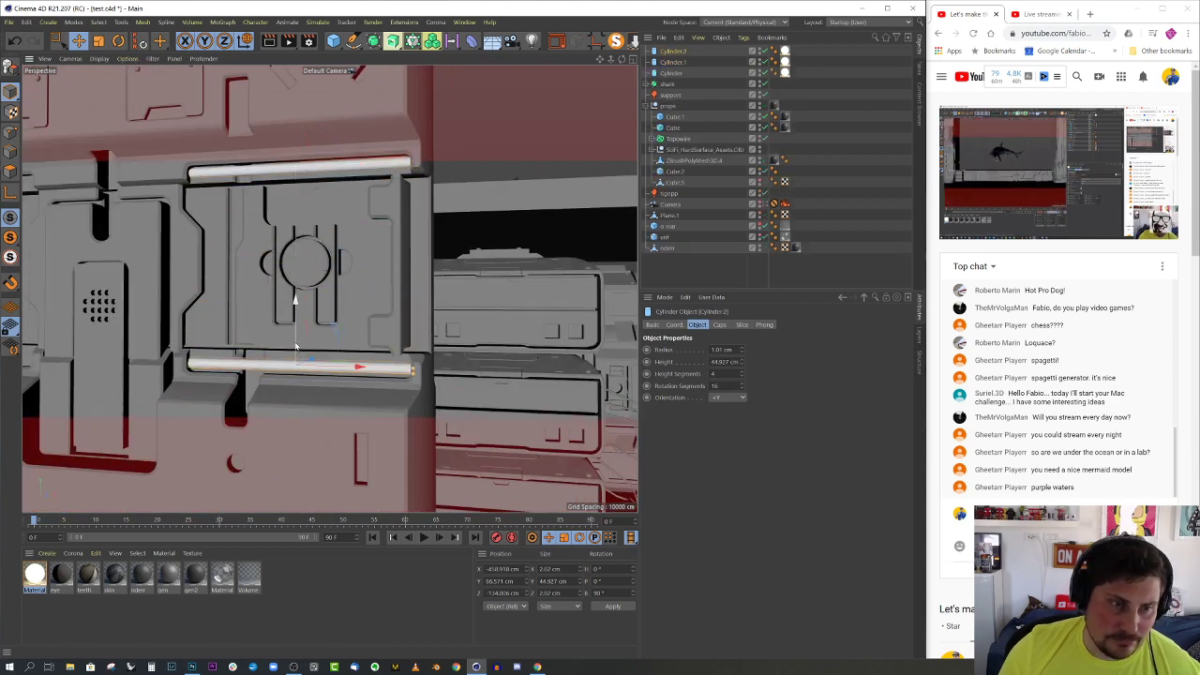
scroll(296, 303, "down", 5)
scroll(297, 303, "up", 8)
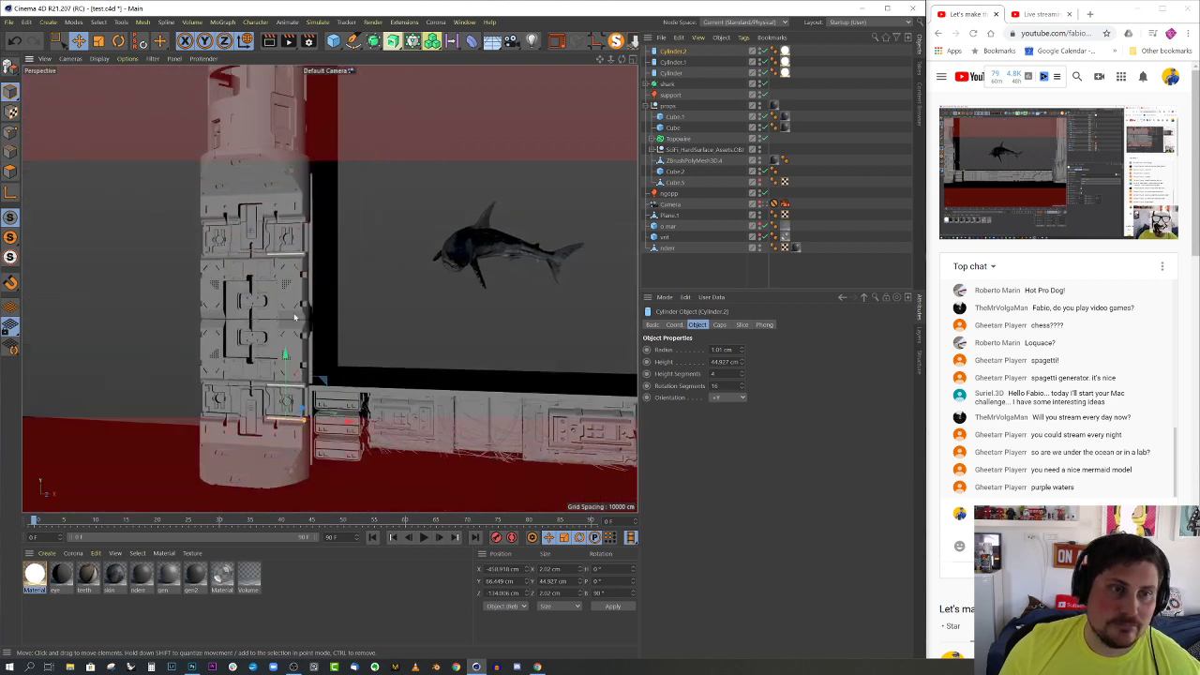
- Duplicate the pillar's upper glowing cylinder about 38 cm higher, into the groove above it
left_click(372, 247)
middle_click_drag(373, 247, 265, 343)
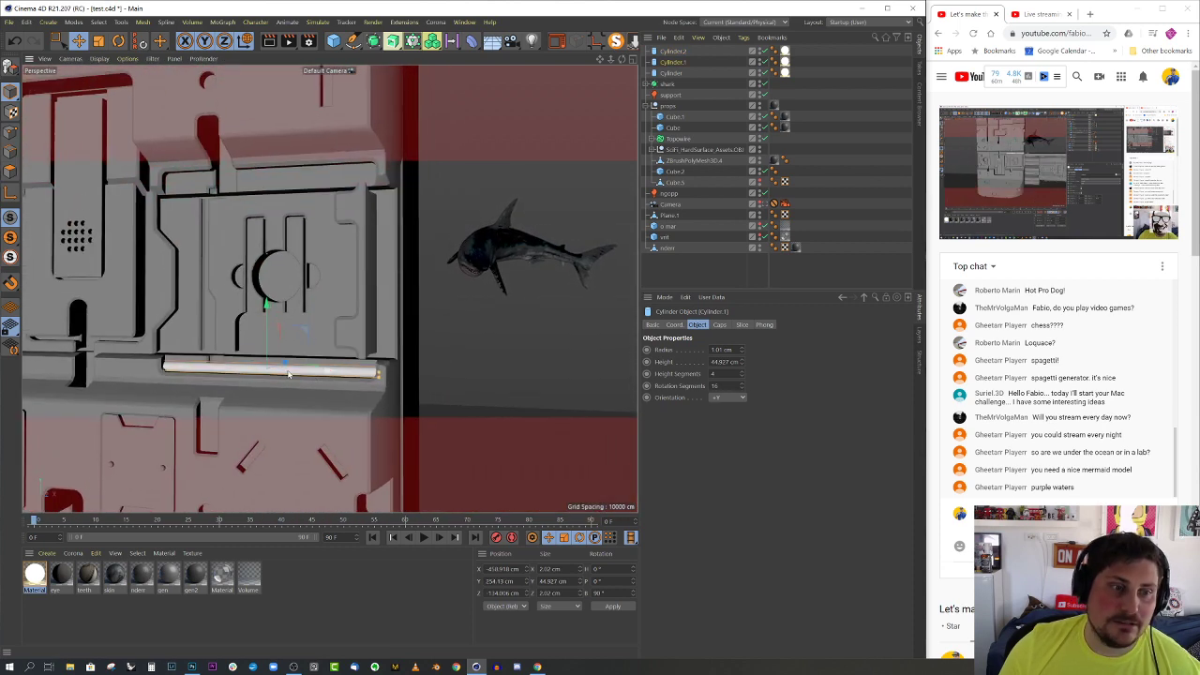
left_click_drag(265, 343, 268, 148)
scroll(193, 322, "up", 5)
scroll(343, 250, "down", 8)
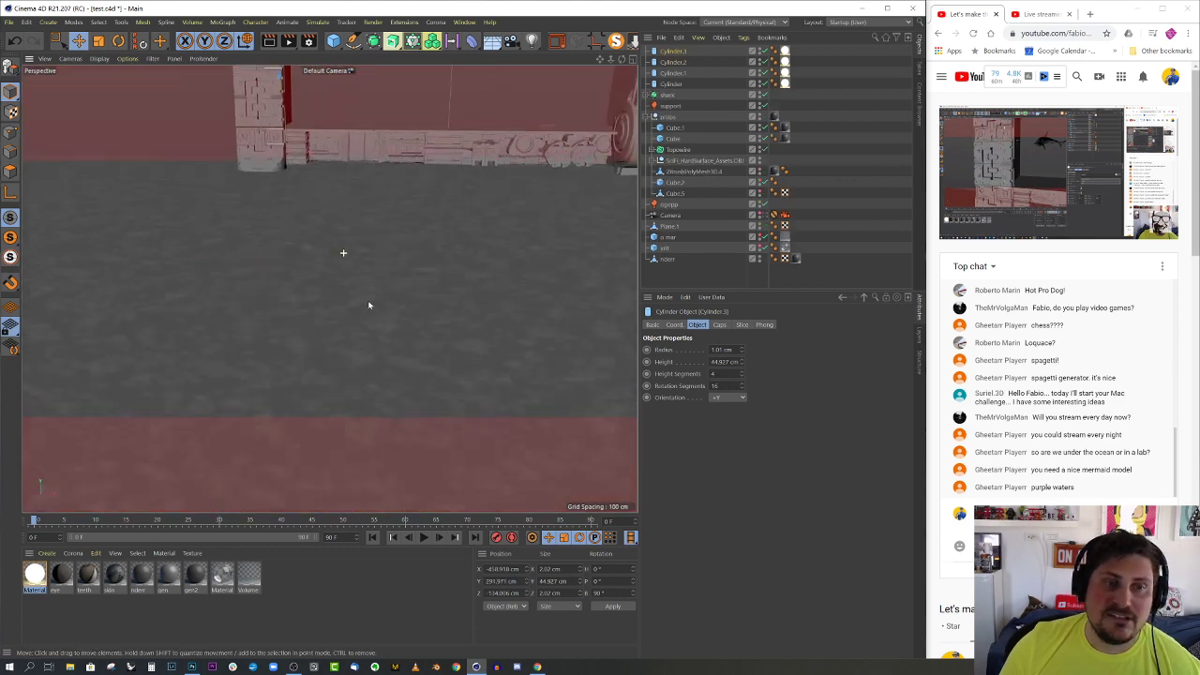
- Add a new cylinder, flatten it to a height of about 15 cm and move it beside the round joint at the other pillar's foot
left_click_drag(608, 222, 450, 234, "alt")
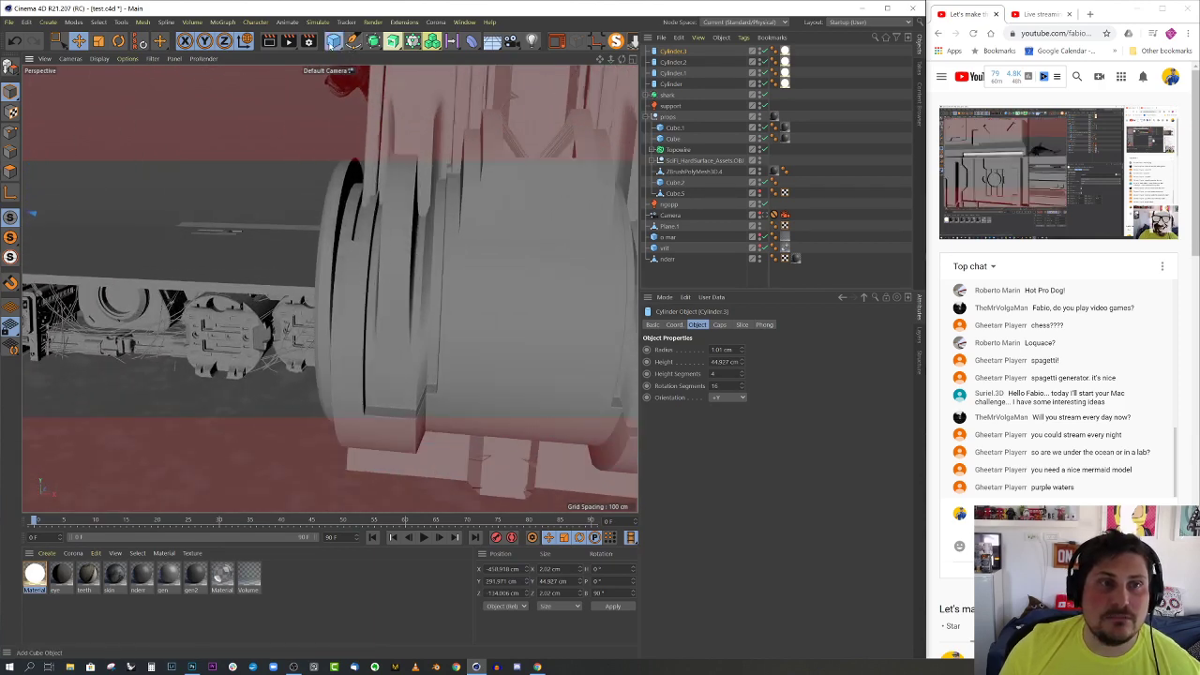
left_click(334, 41)
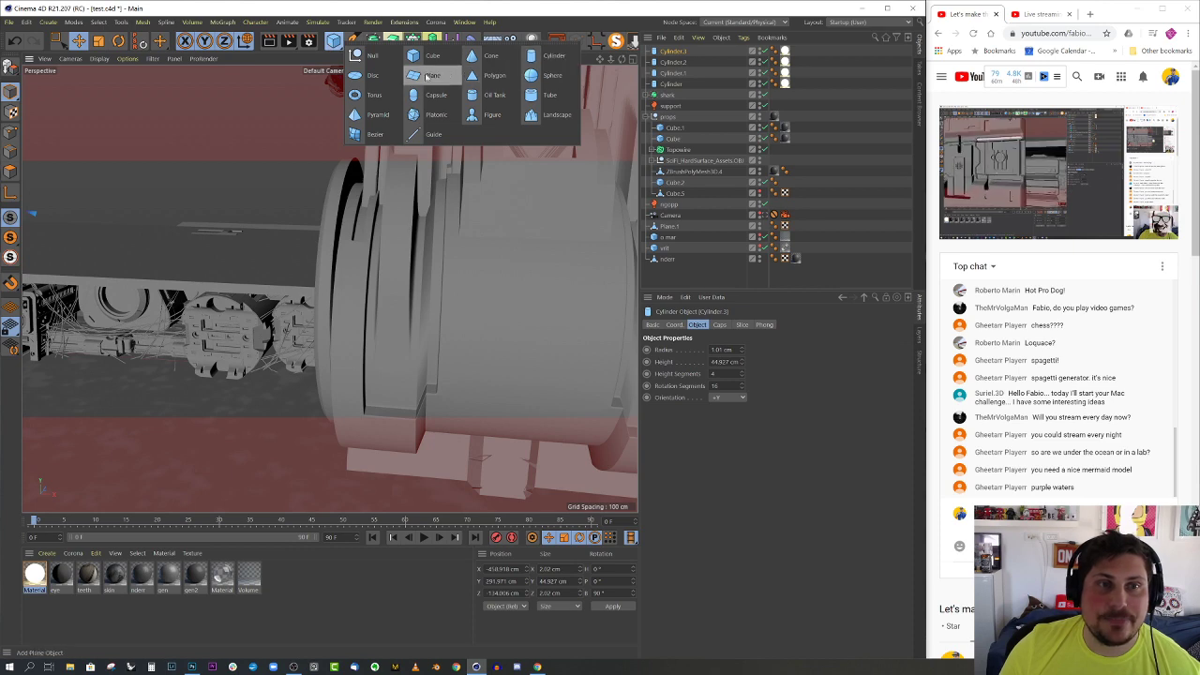
left_click(554, 55)
left_click_drag(469, 309, 74, 259, "alt")
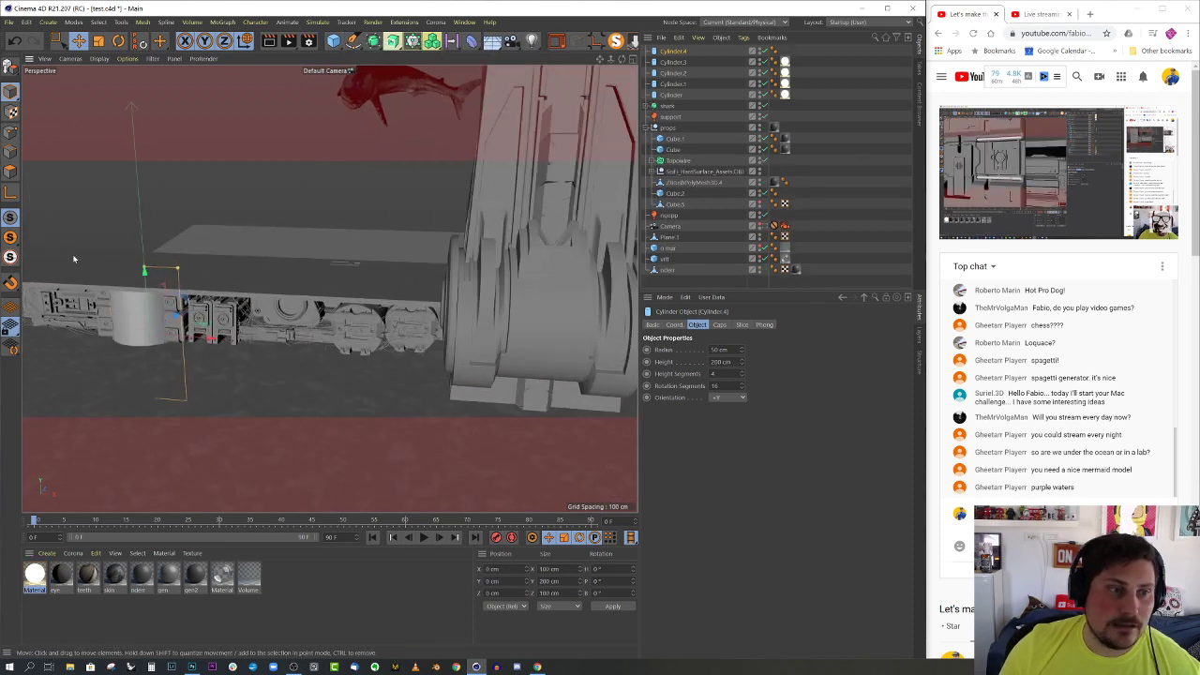
left_click_drag(150, 277, 482, 361)
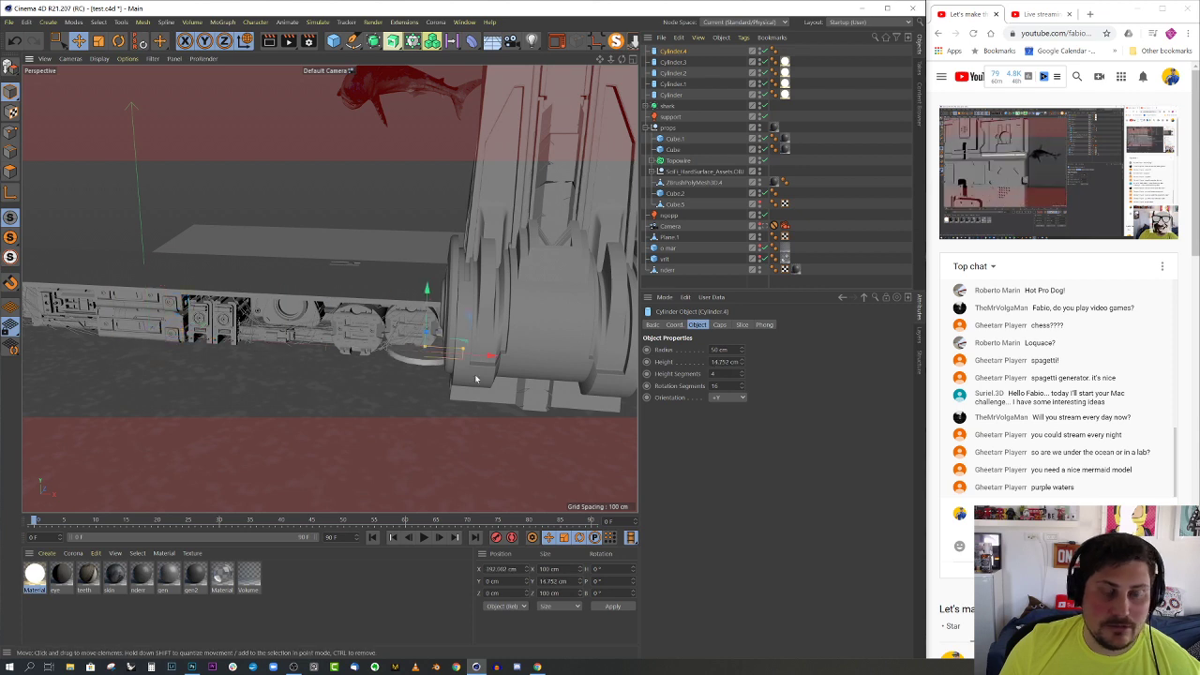
- Rotate the flat cylinder 90° and fit it into the round joint as a disc about 3 cm thick
key("r")
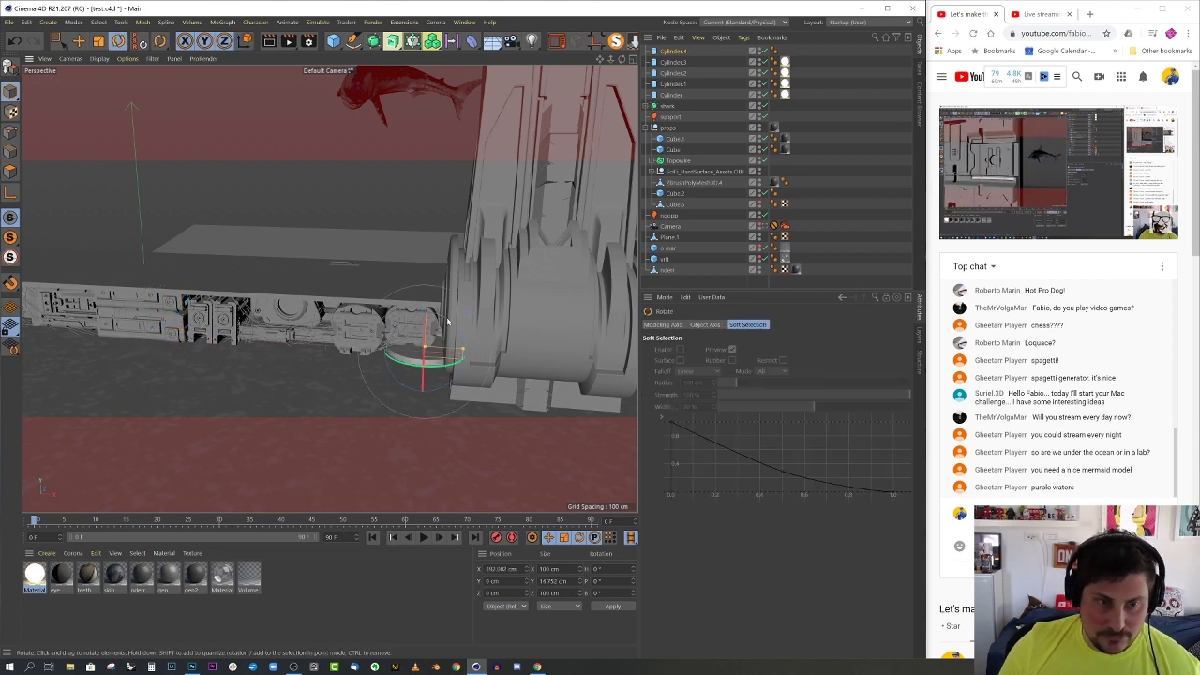
left_click_drag(447, 321, 498, 262)
key("e")
right_click_drag(501, 268, 618, 301, "alt")
left_click_drag(570, 303, 435, 310, "alt")
mouse_move(591, 272)
left_mouse_down()
mouse_move(506, 322)
mouse_move(592, 294)
left_mouse_up()
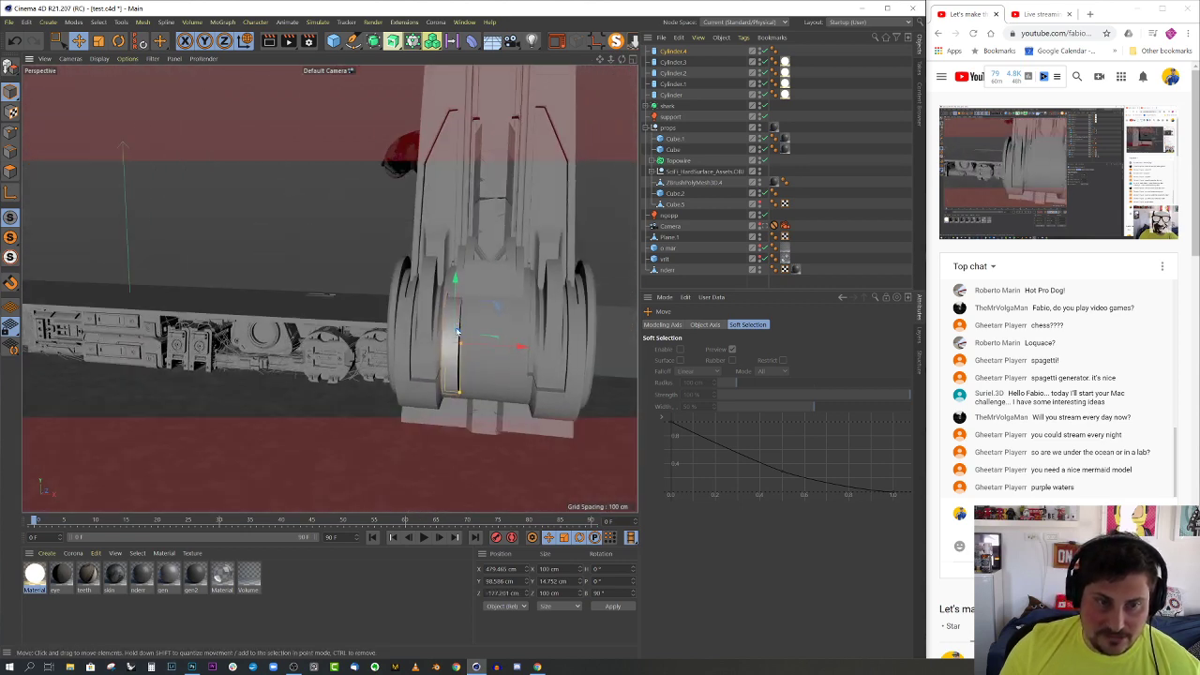
left_click_drag(457, 330, 519, 256, "alt")
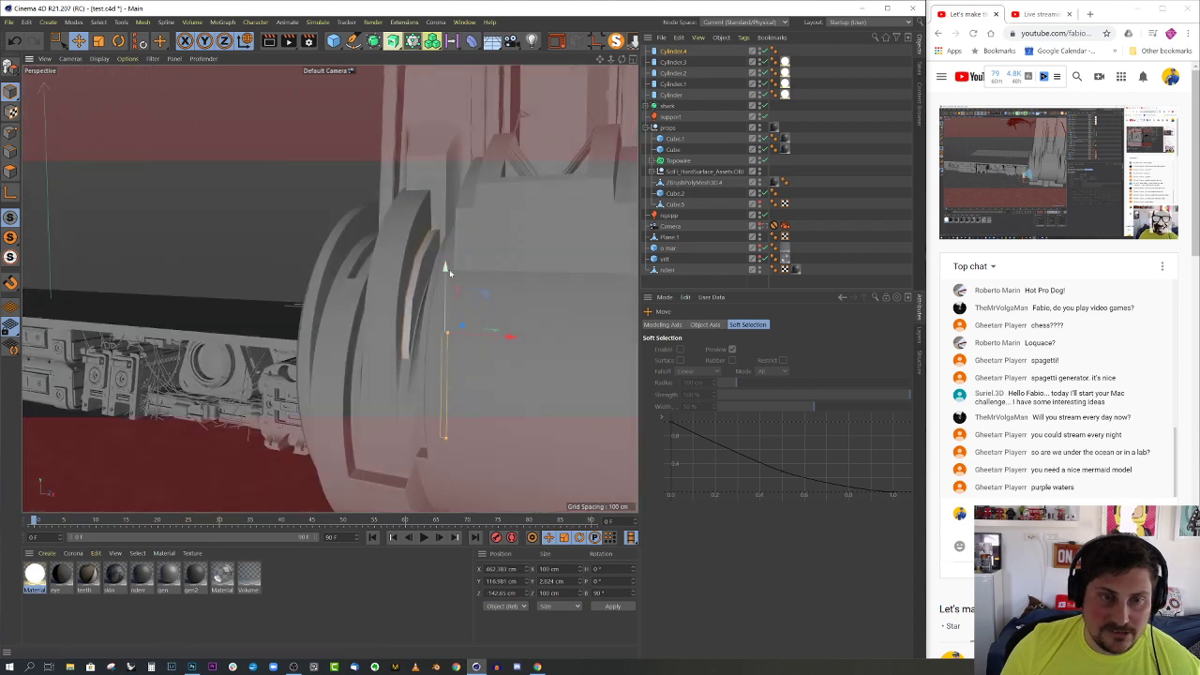
- Lower the disc about 12 cm and duplicate it about 20 cm along X into the joint's neighbouring groove
left_click_drag(449, 272, 532, 309)
left_click_drag(458, 350, 514, 311)
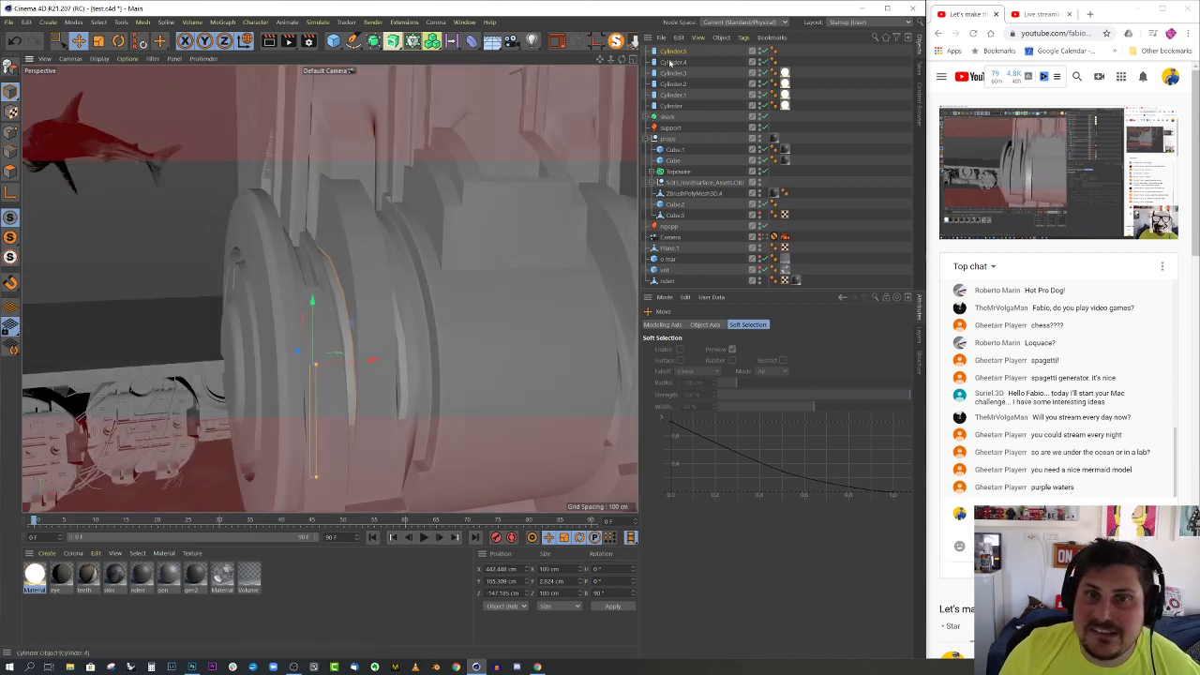
- Set both discs' rotation segments to 40 and assign them the glowing material used on the pillar tubes
left_click(669, 62, "ctrl")
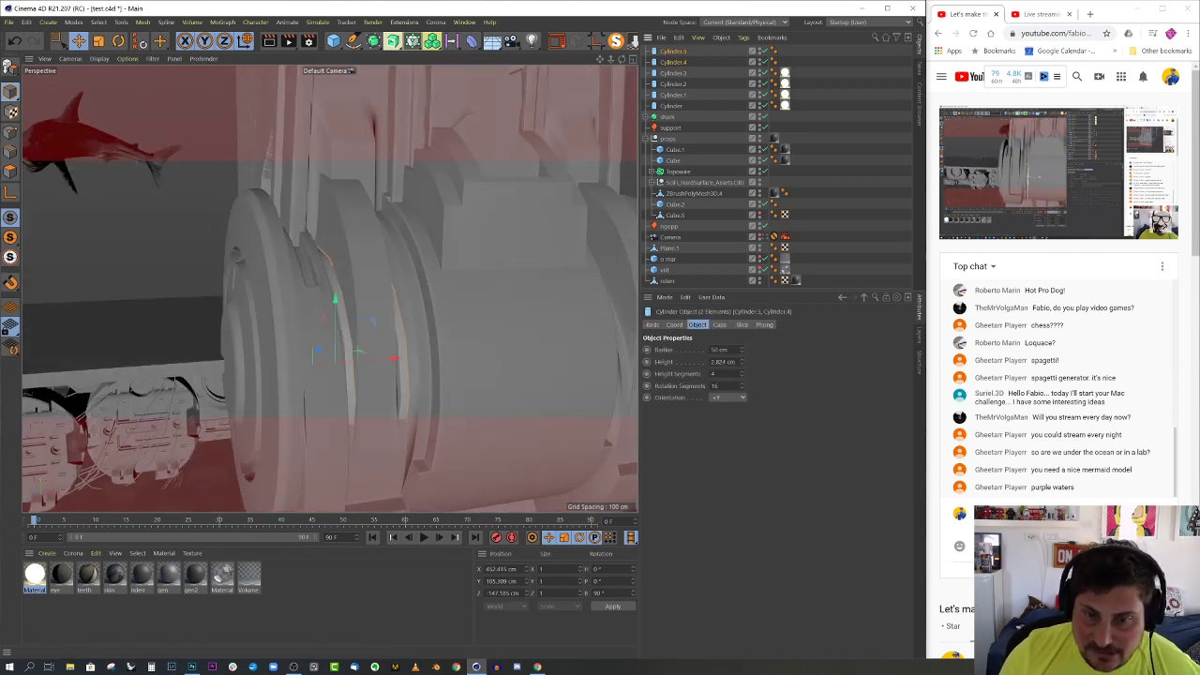
double_click(714, 387)
type("6")
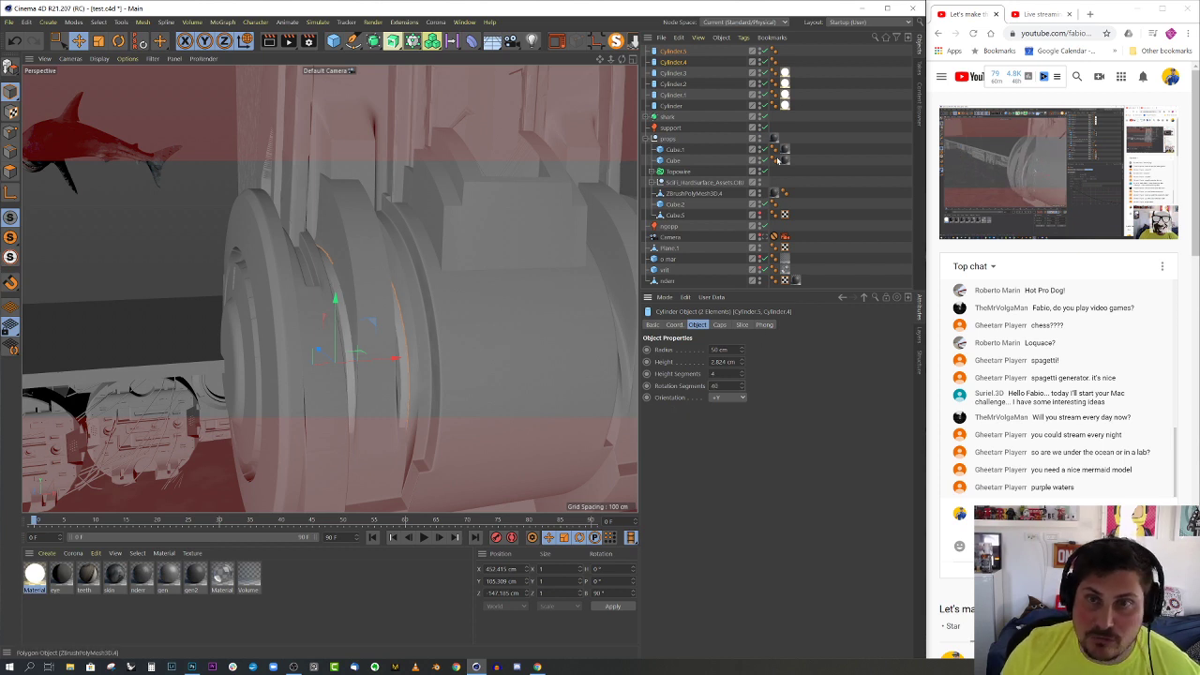
left_click(784, 63)
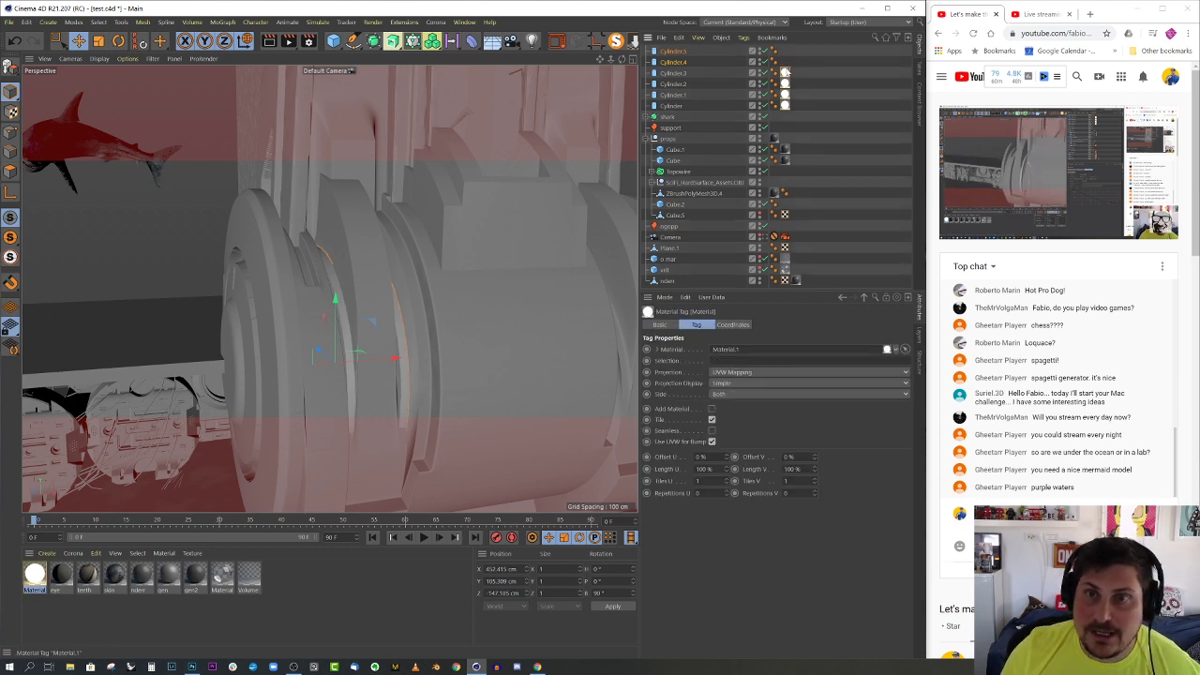
left_click(785, 62)
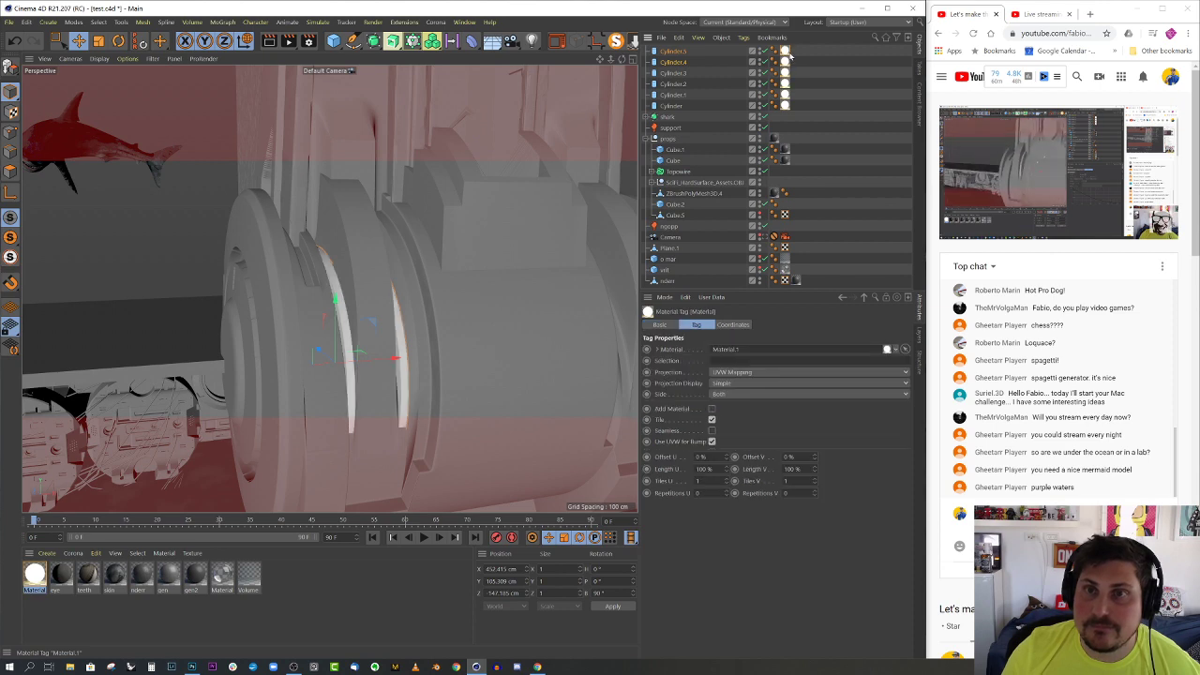
- Render the scene through the camera in the Corona frame buffer to check the new lights
left_click(765, 237)
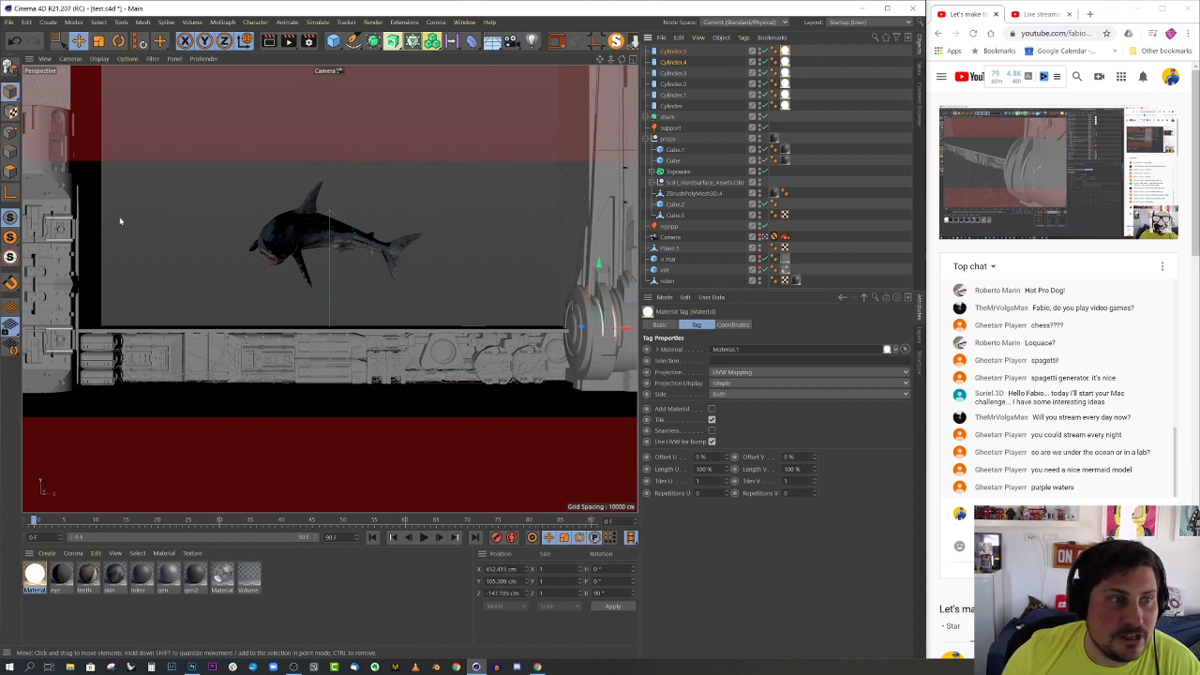
left_click(555, 41)
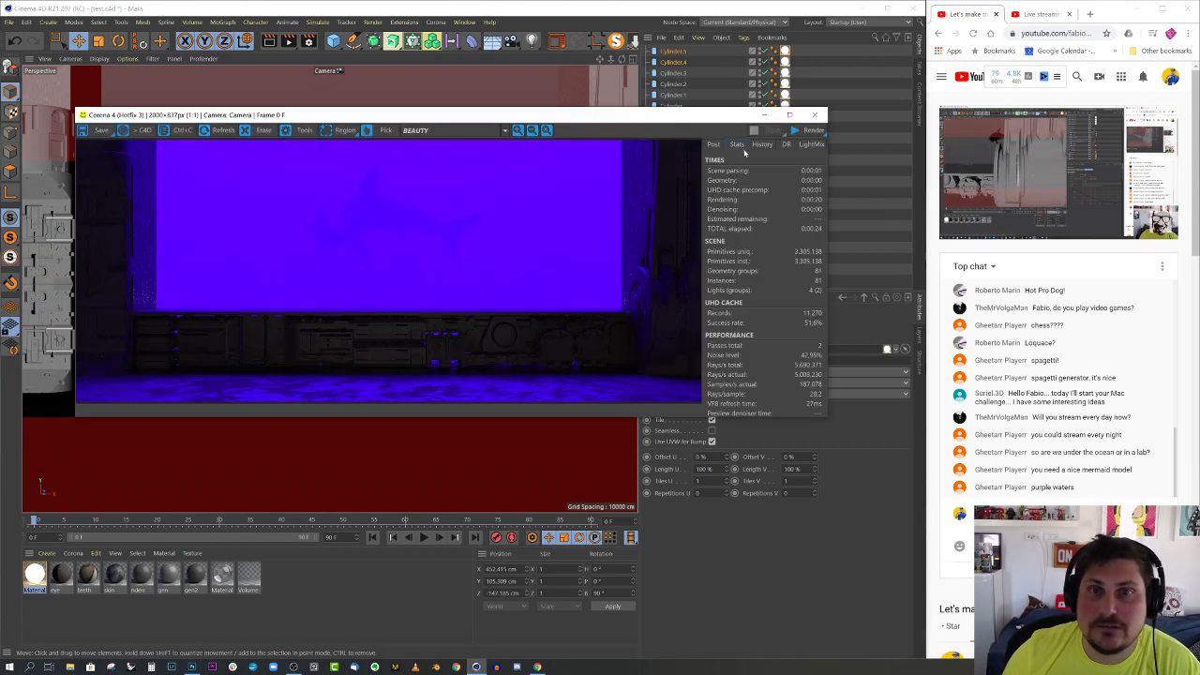
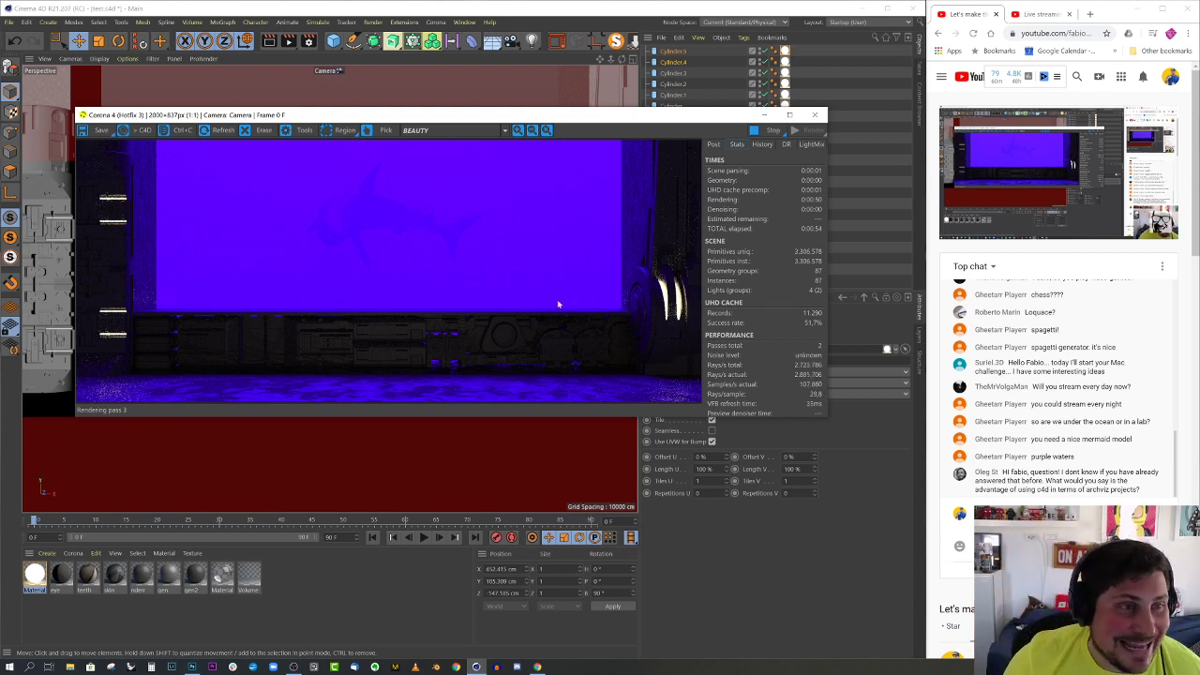
- Add a Fresnel texture to the glow material's self-illumination in Multiply mix mode and invert the Fresnel gradient
double_click(35, 573)
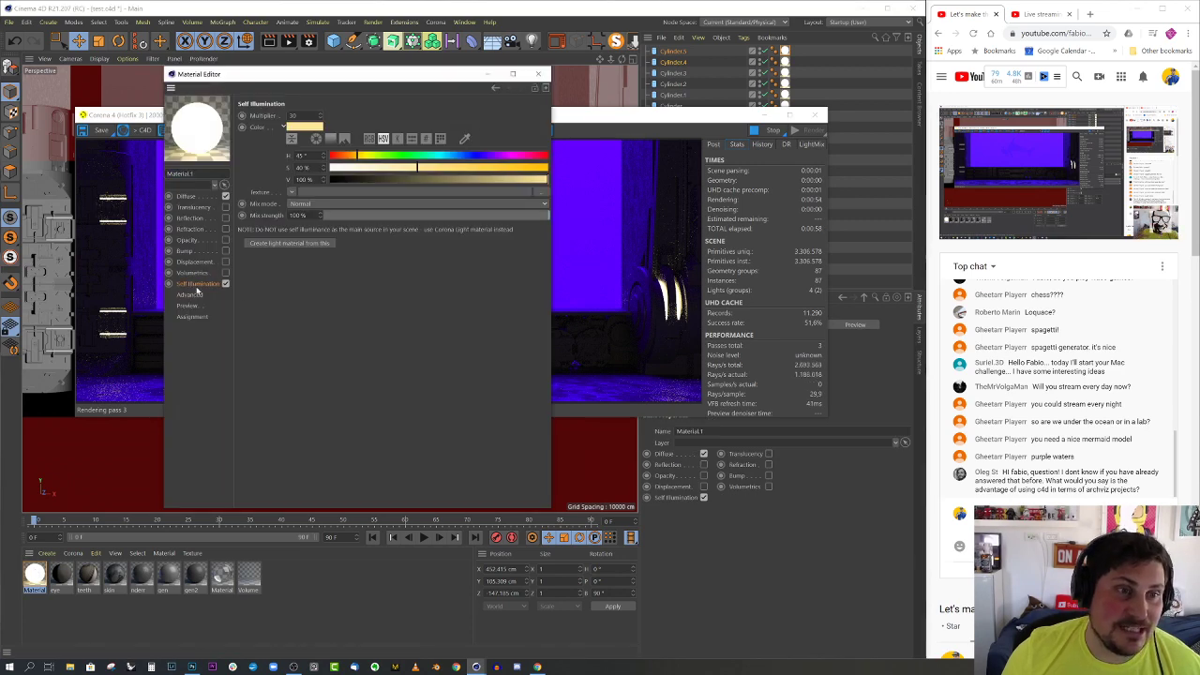
left_click(291, 193)
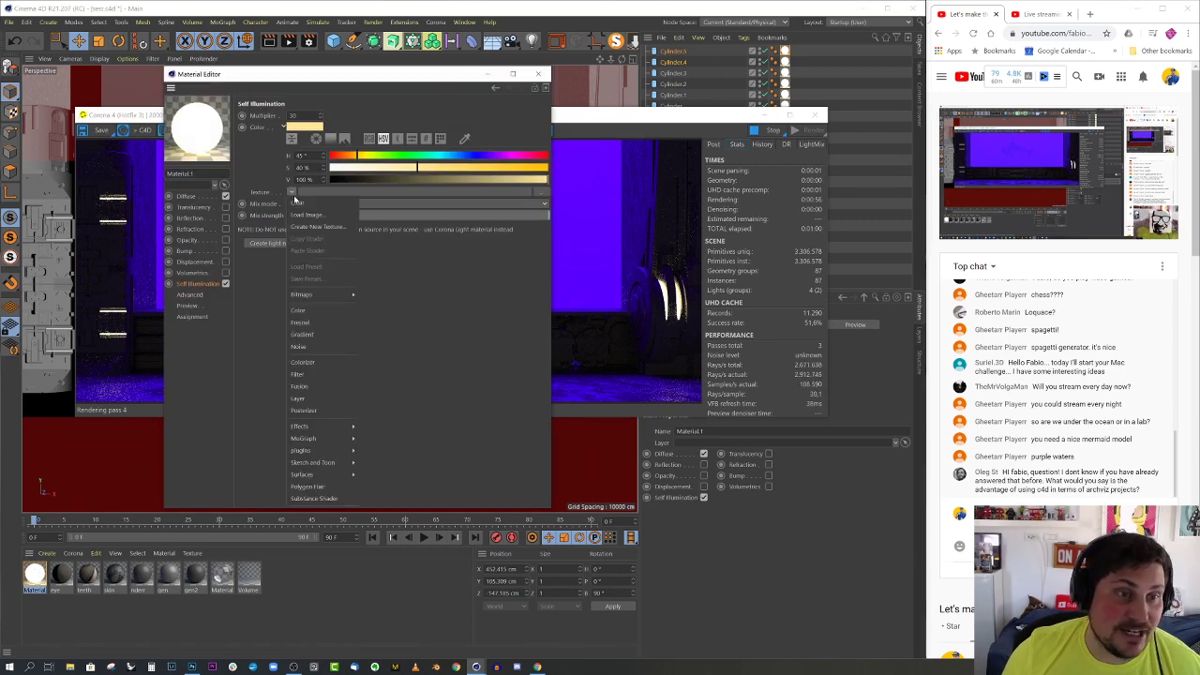
left_click(314, 323)
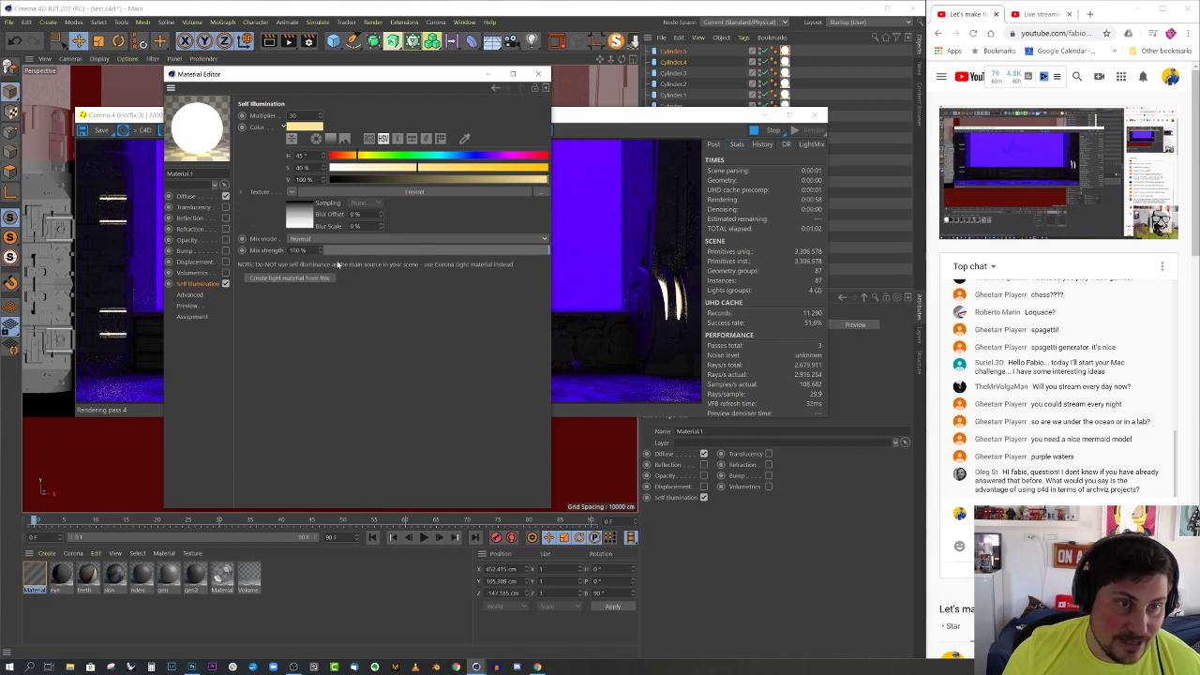
left_click(311, 243)
left_click(310, 294)
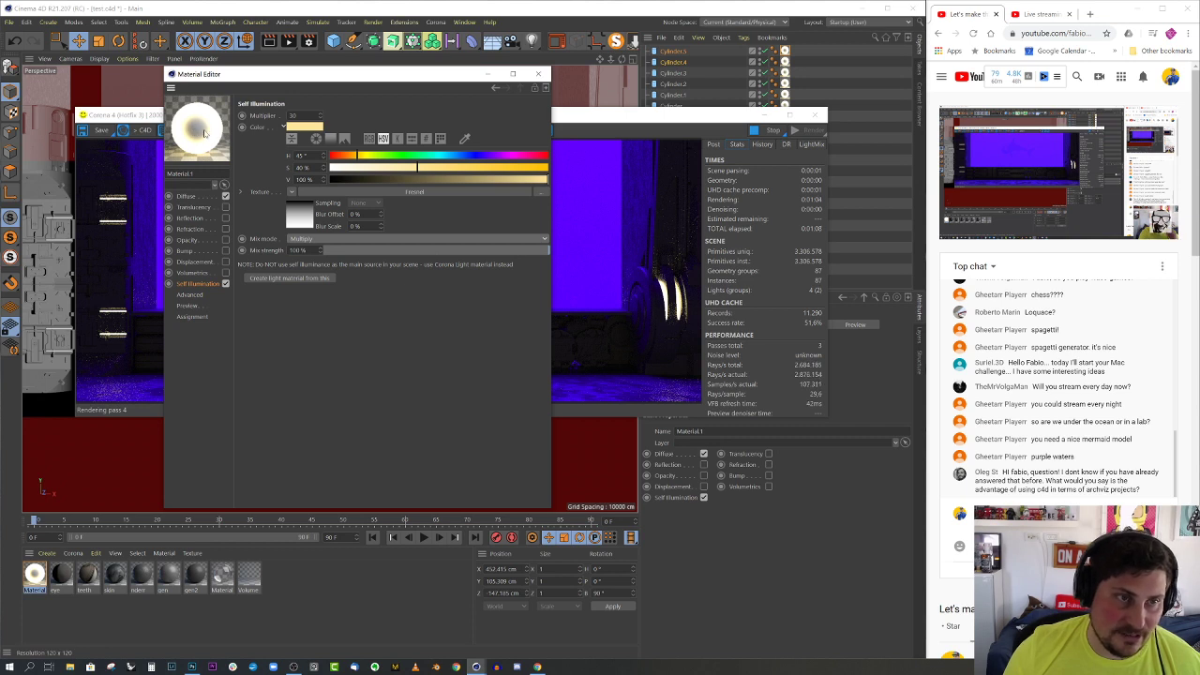
left_click(298, 222)
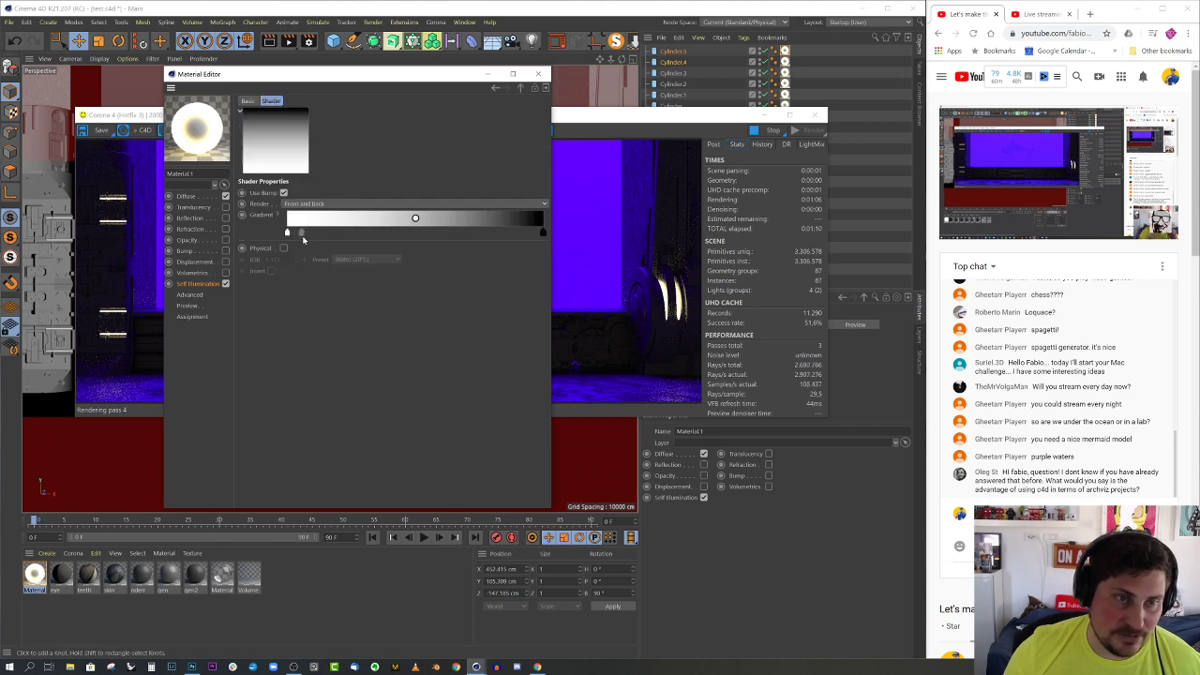
right_click(295, 235)
left_click(302, 242)
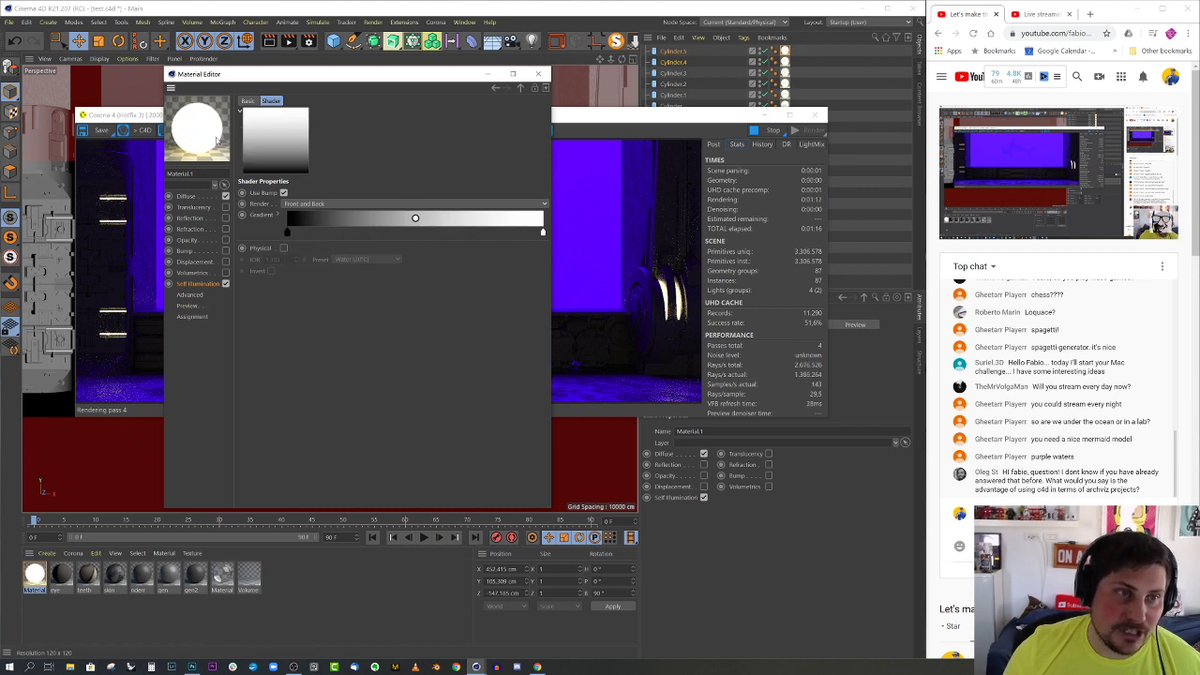
- Render the scene again to check the Fresnel glow, and close the frame buffer
left_click(538, 73)
left_click(794, 131)
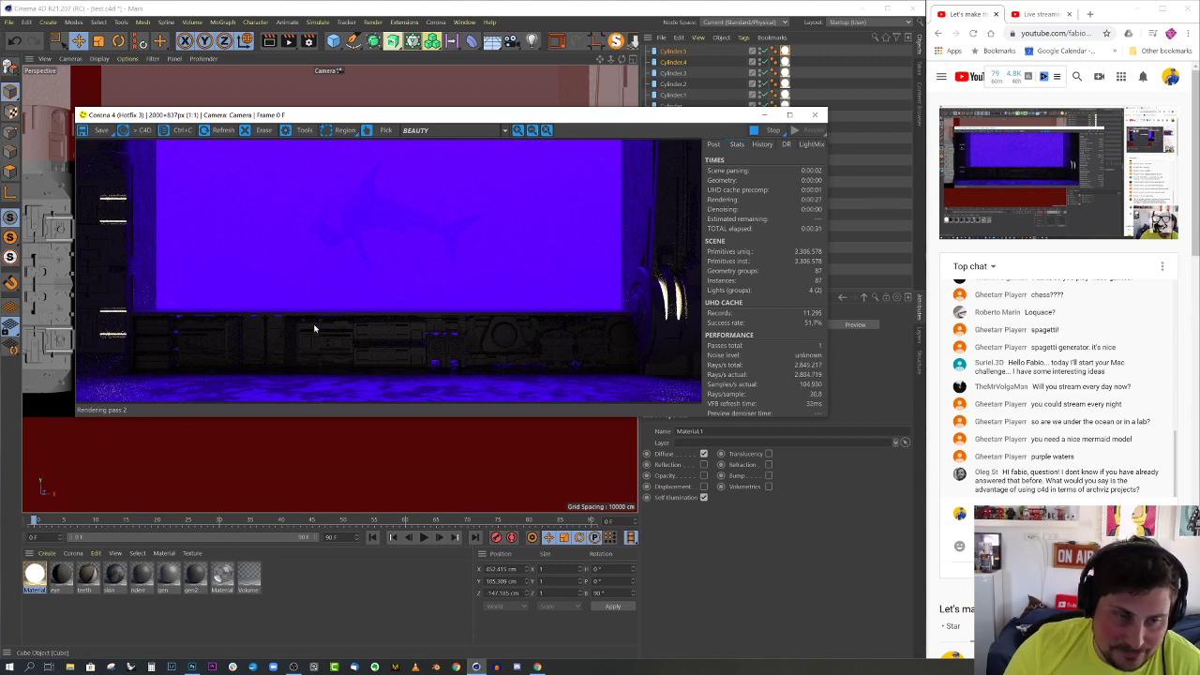
left_click(815, 115)
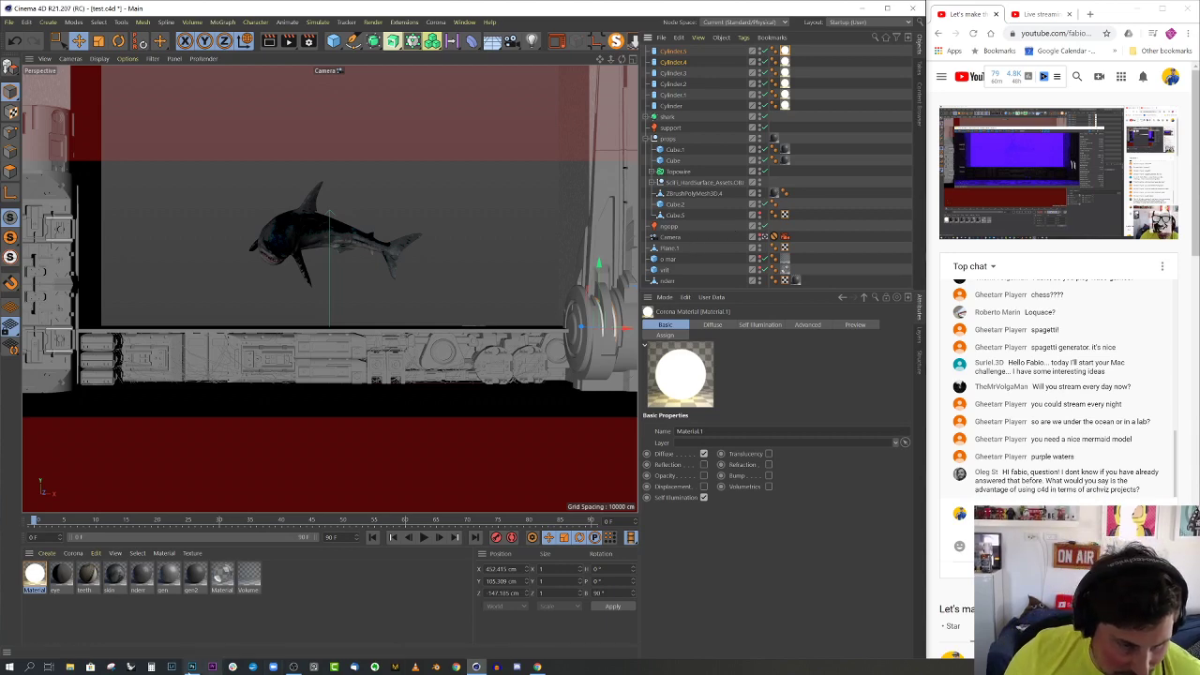
- Switch to Photoshop to examine the lights and props in thecontrolroom.psd, and return to Cinema 4D
left_click(191, 667)
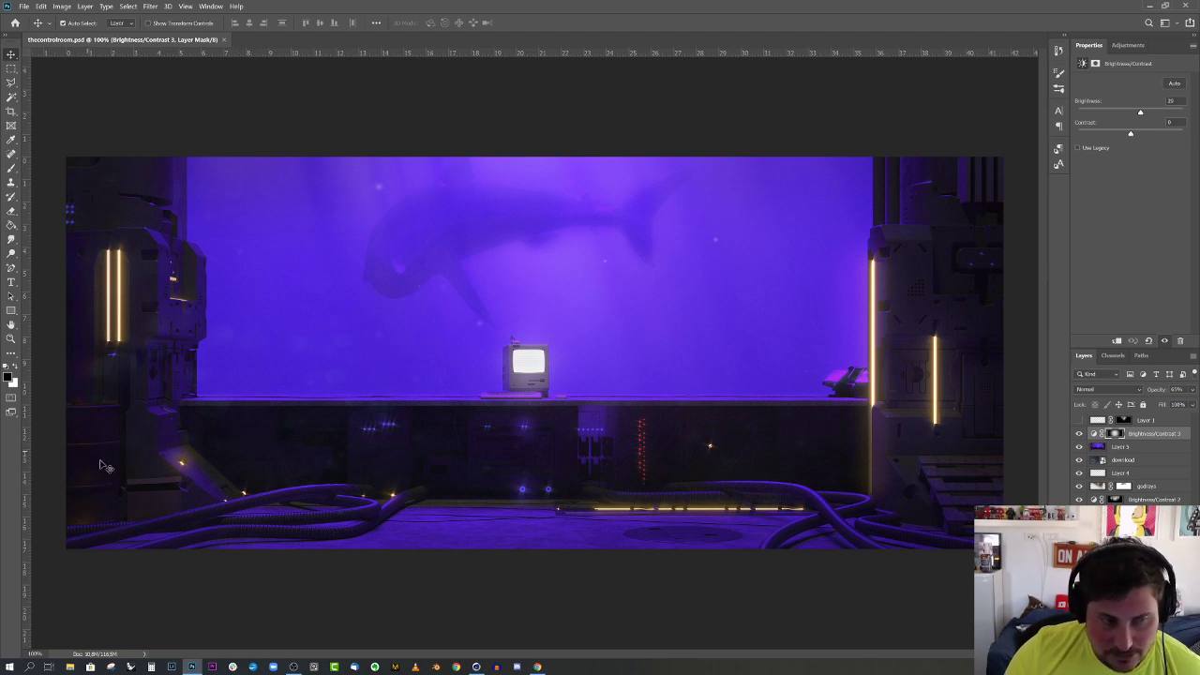
left_click(1181, 4)
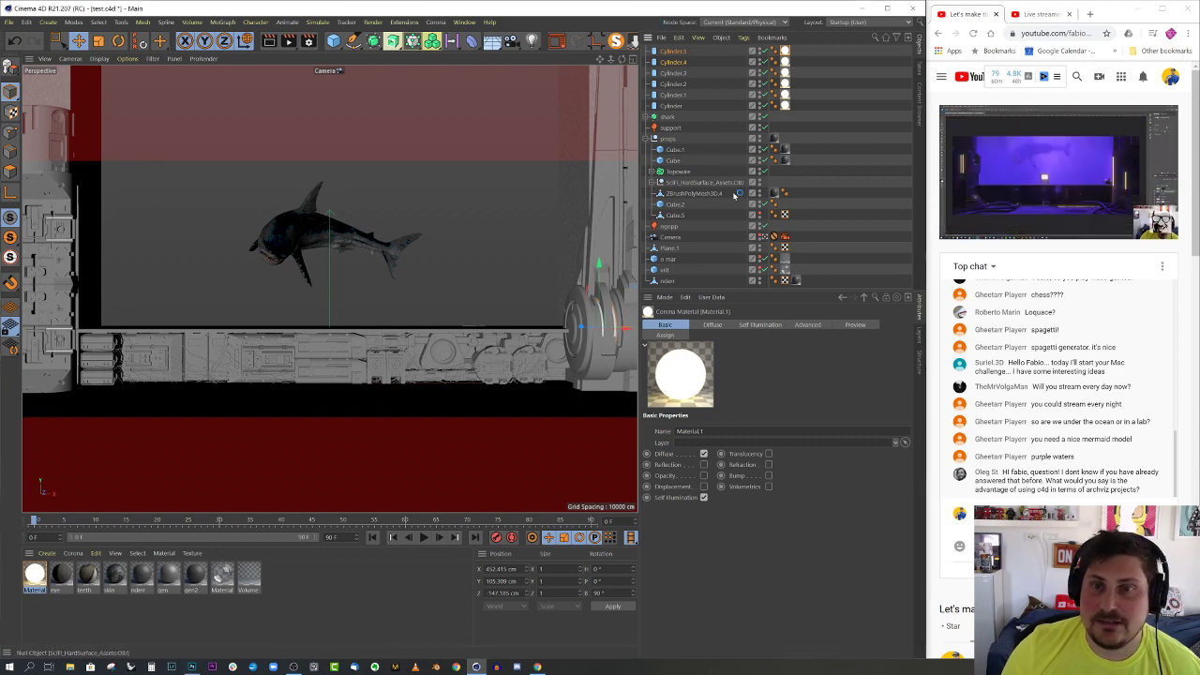
- Leave the scene camera and examine the whole scene layout in the top view
left_click(771, 237)
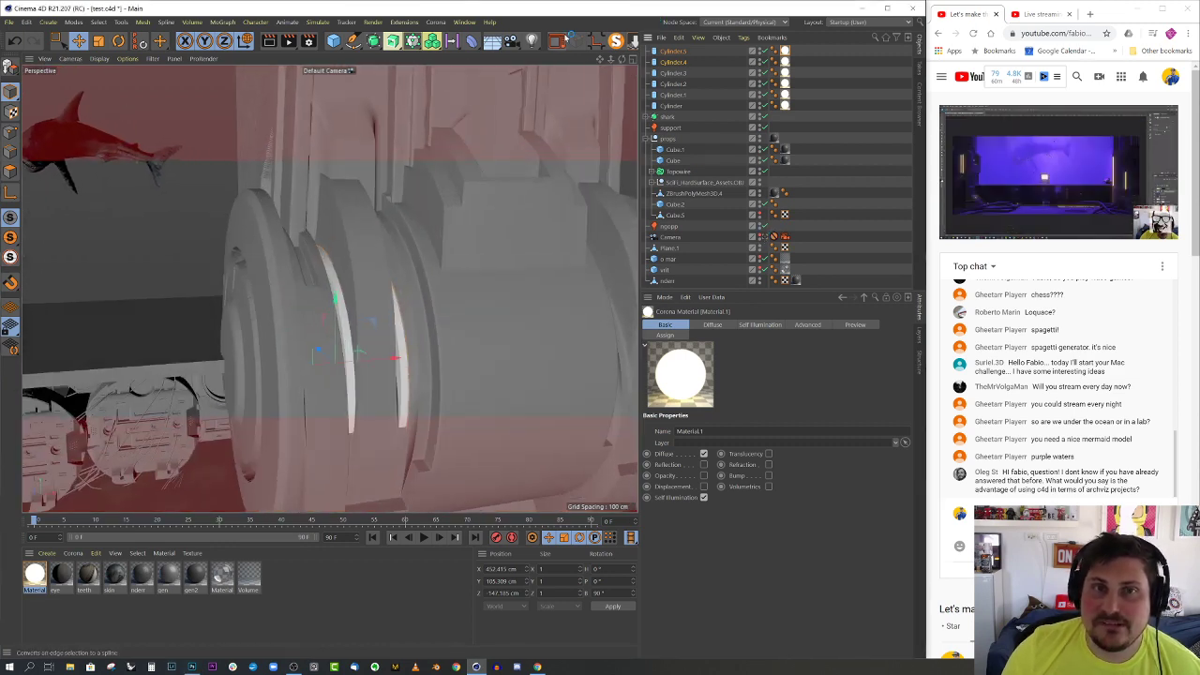
left_click(557, 40)
left_click(814, 114)
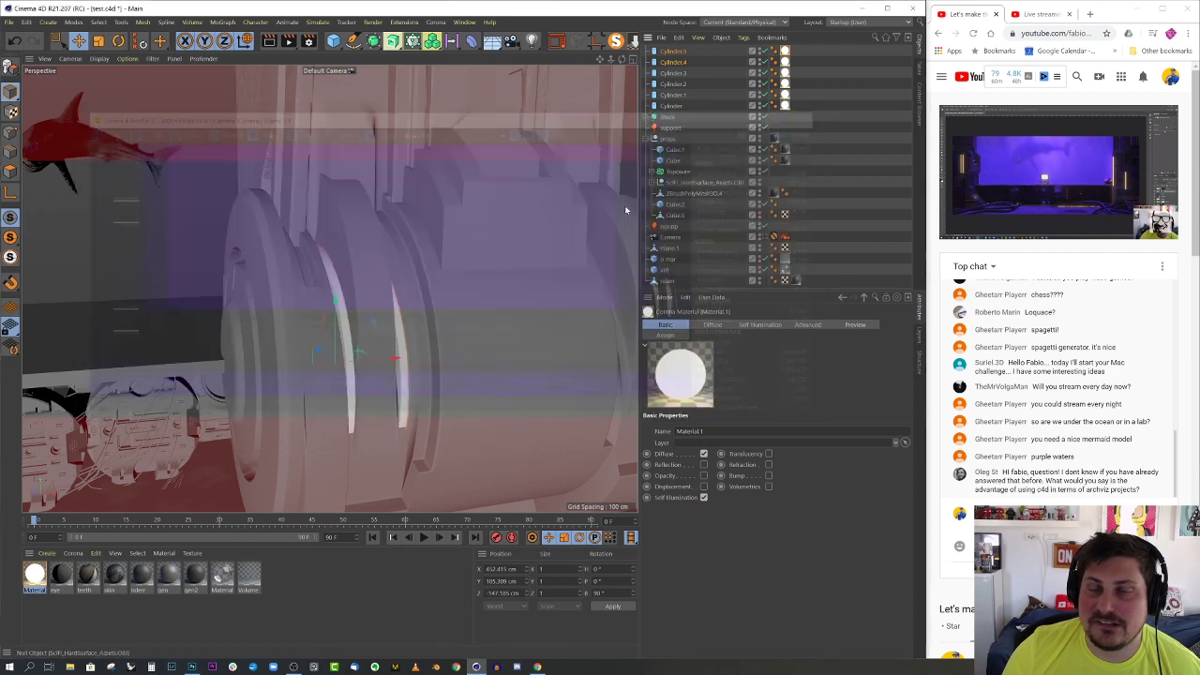
left_click_drag(484, 322, 416, 321, "alt")
right_click_drag(416, 320, 343, 342, "alt")
middle_click_drag(343, 342, 402, 279, "alt")
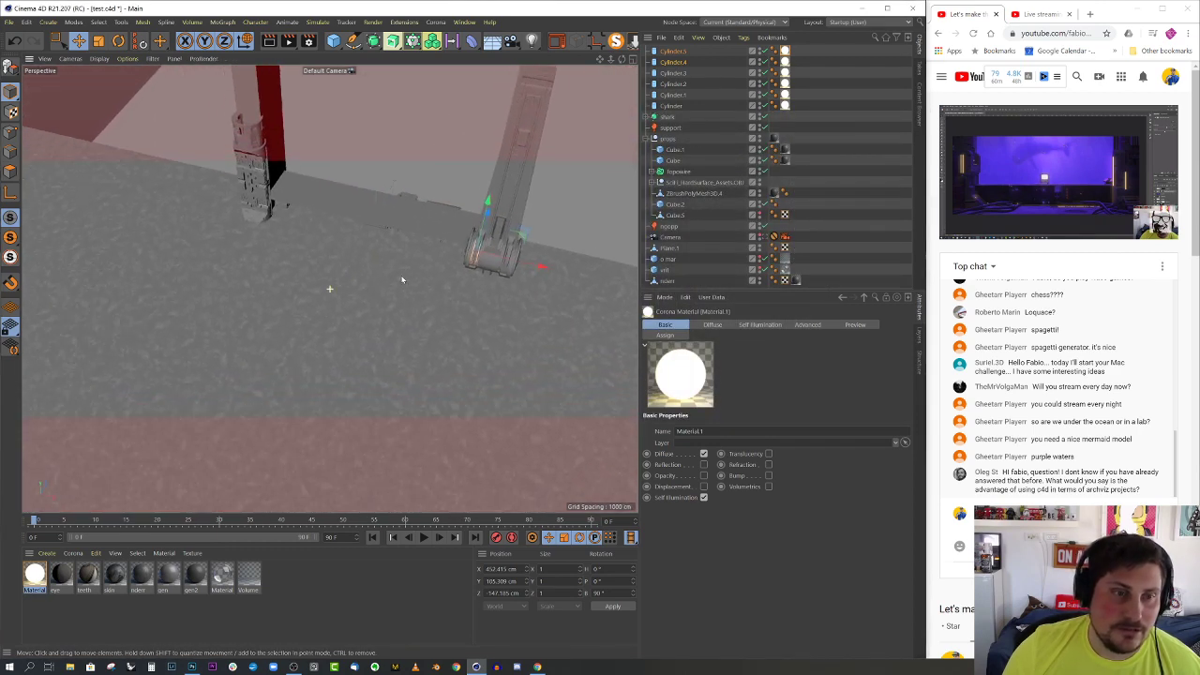
middle_click(393, 271)
middle_click(376, 230)
scroll(376, 230, "down", 2)
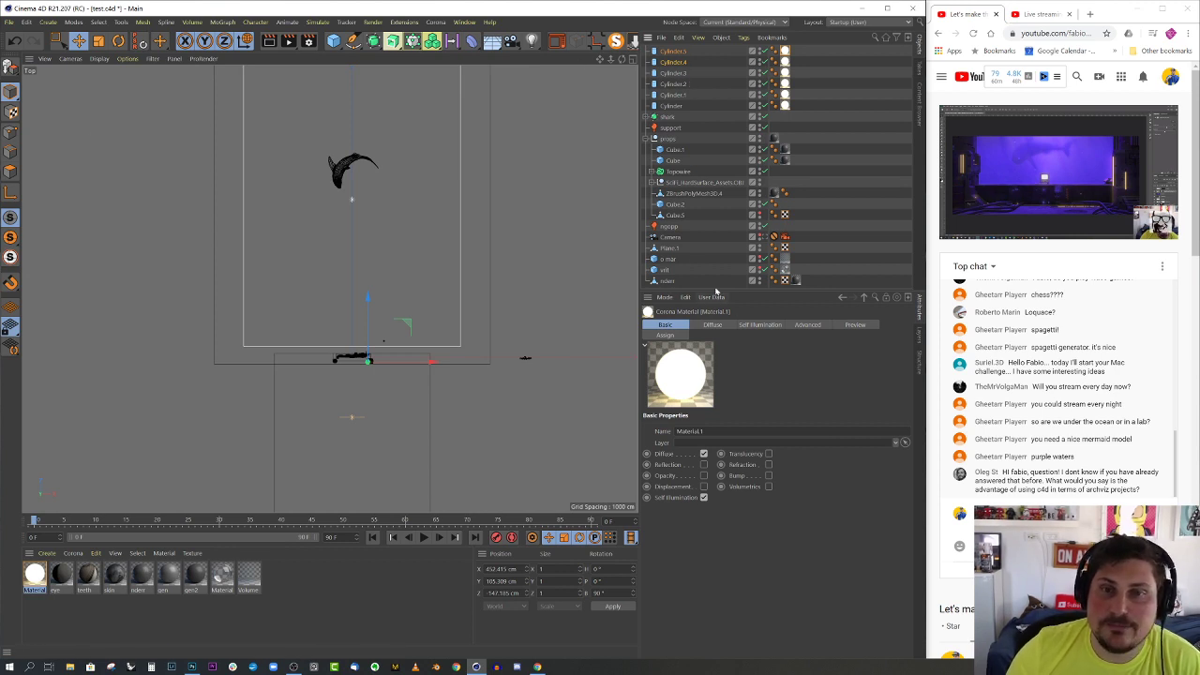
- Move the six cylinder lights, Cylinder through Cylinder.5, into the props group and collapse the group
left_click(653, 138)
left_click(681, 102)
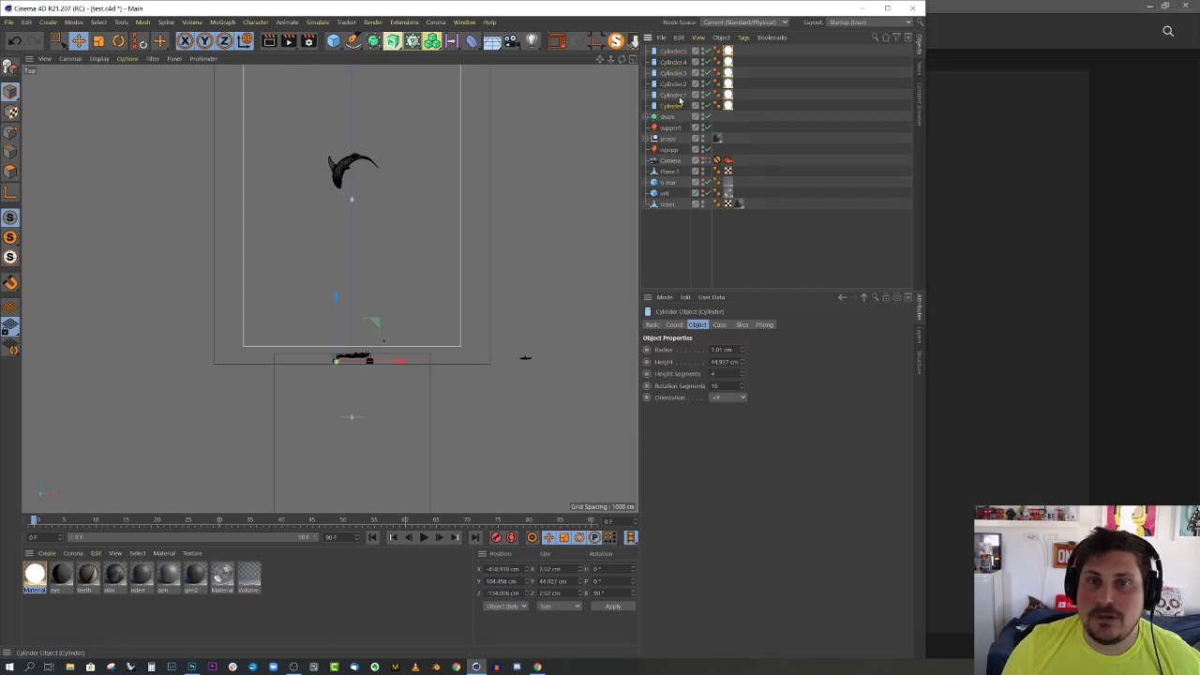
left_click(674, 53, "shift")
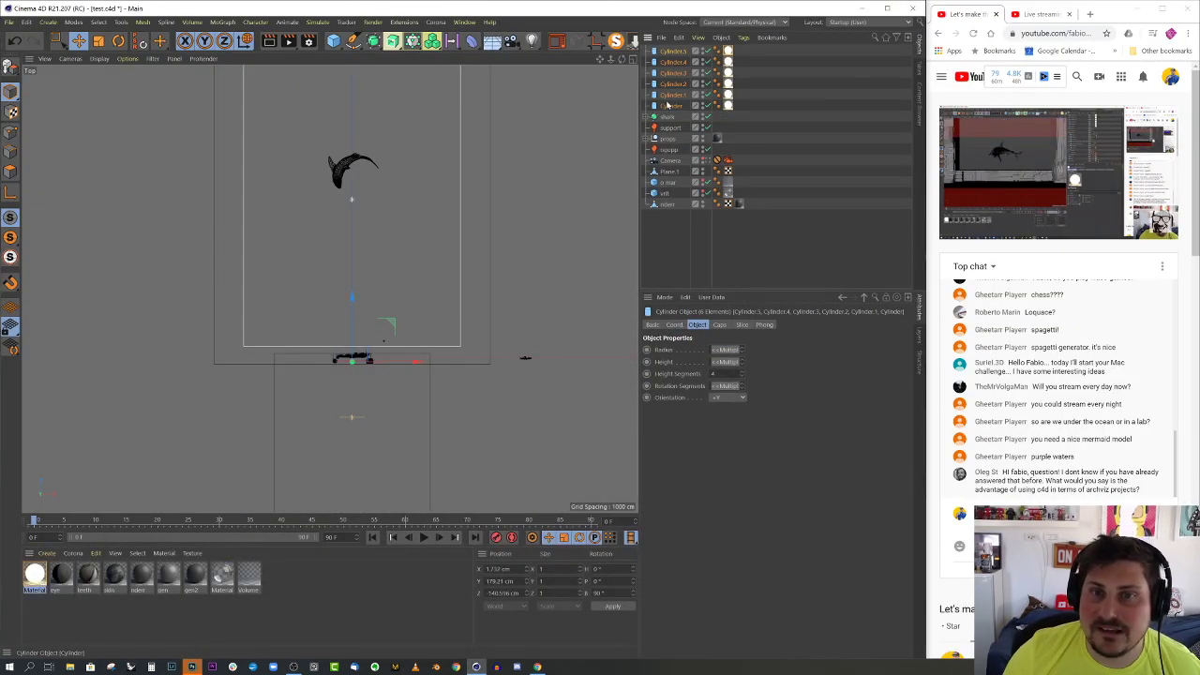
left_click_drag(668, 141, 668, 140)
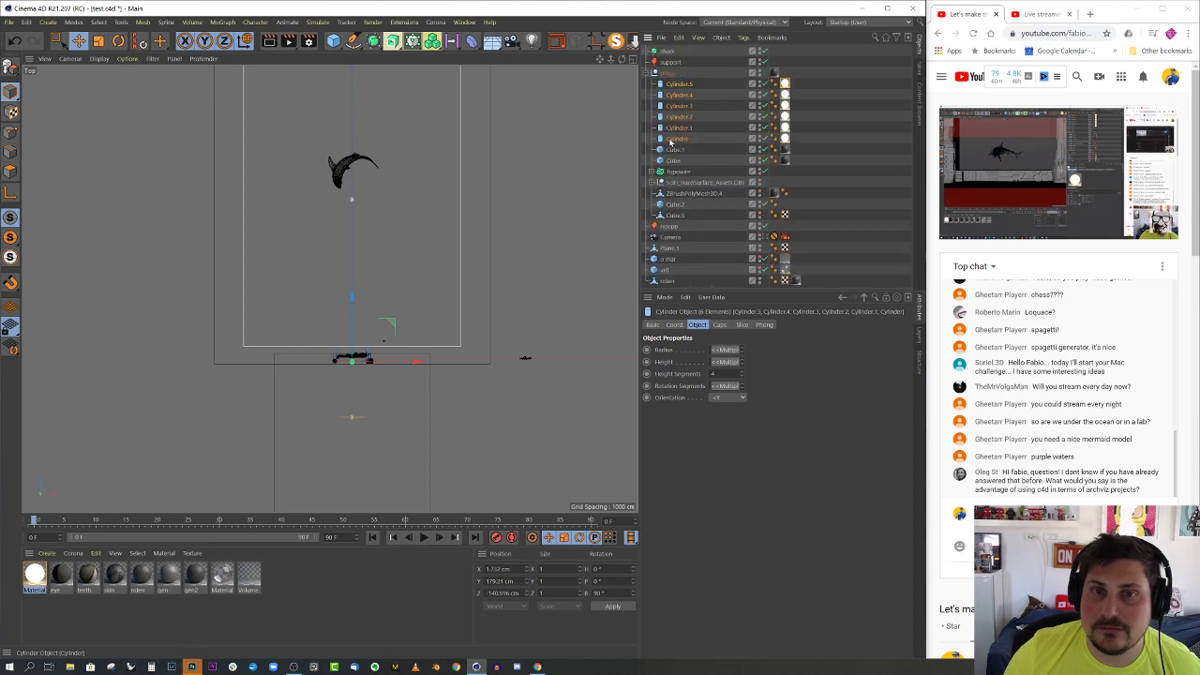
left_click(646, 72)
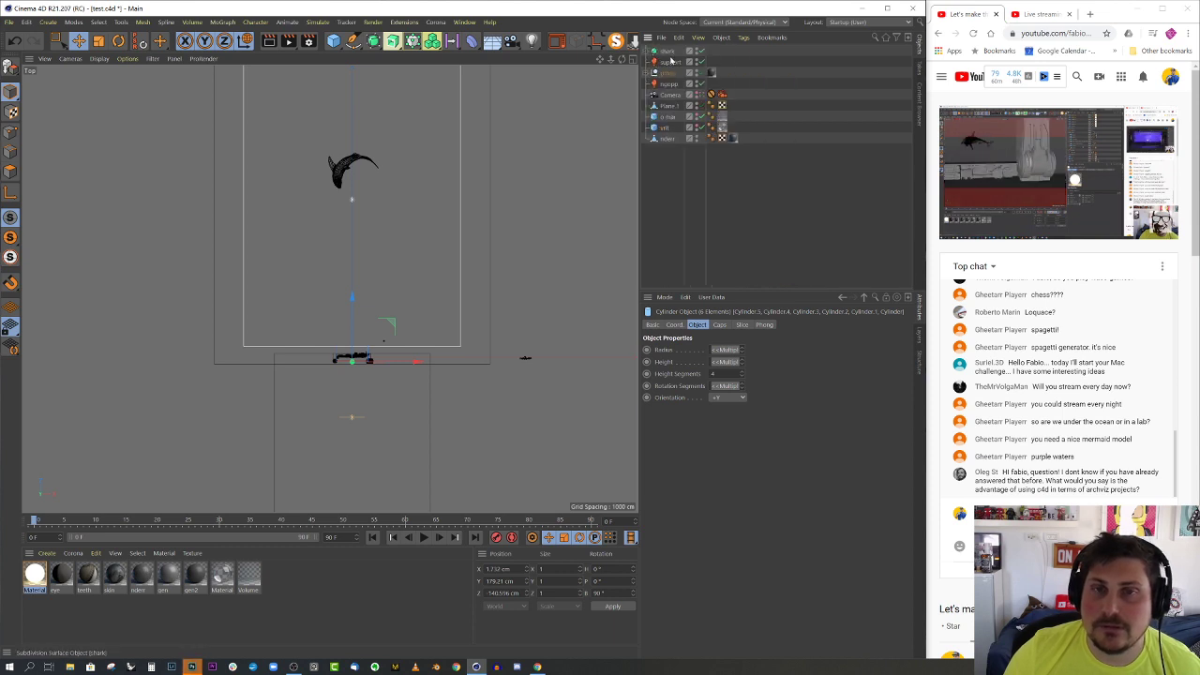
- Draw an S-shaped Bezier spline with the Spline Pen in the top view, running from the open floor to the console row
scroll(338, 407, "up", 10)
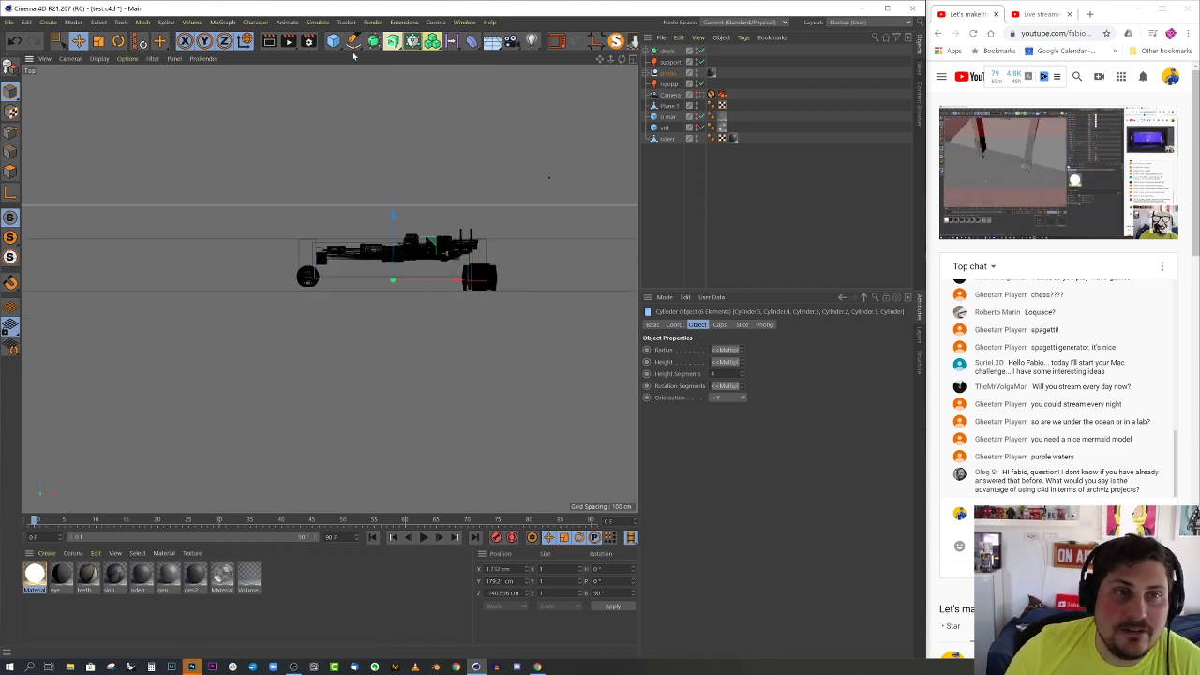
left_click(666, 171)
left_click_drag(353, 41, 397, 54)
scroll(330, 336, "up", 3)
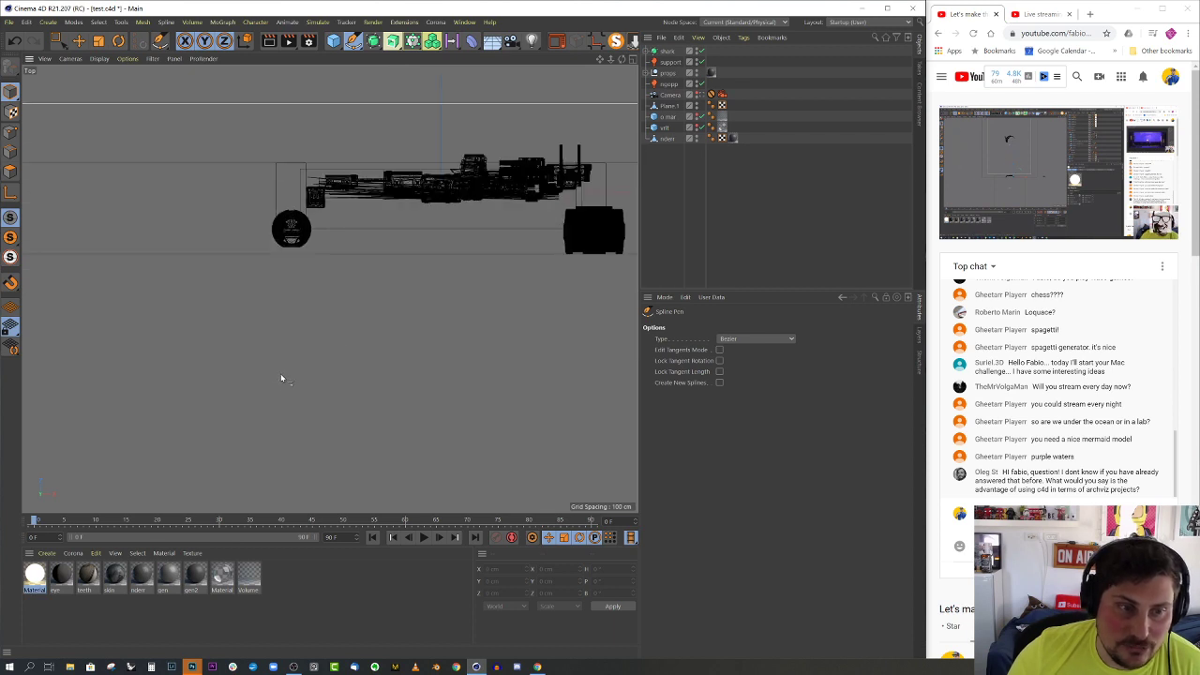
left_click(289, 413)
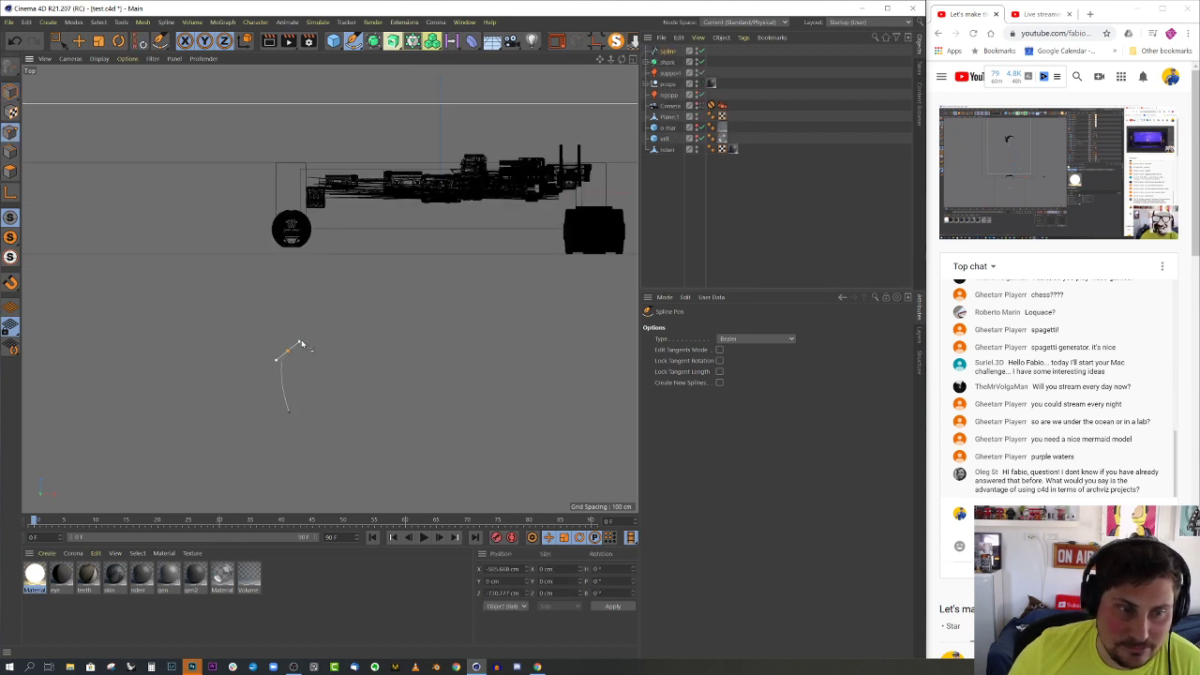
left_click_drag(300, 343, 324, 330)
left_click_drag(388, 278, 392, 249)
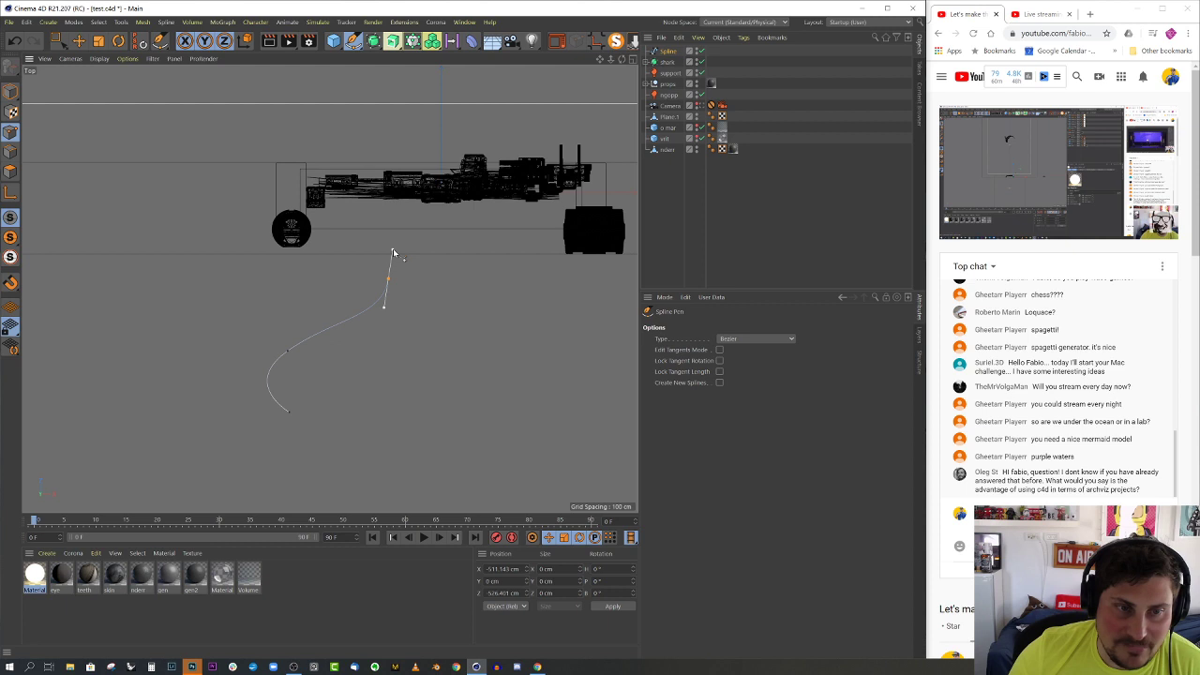
left_click(363, 185)
key("Escape")
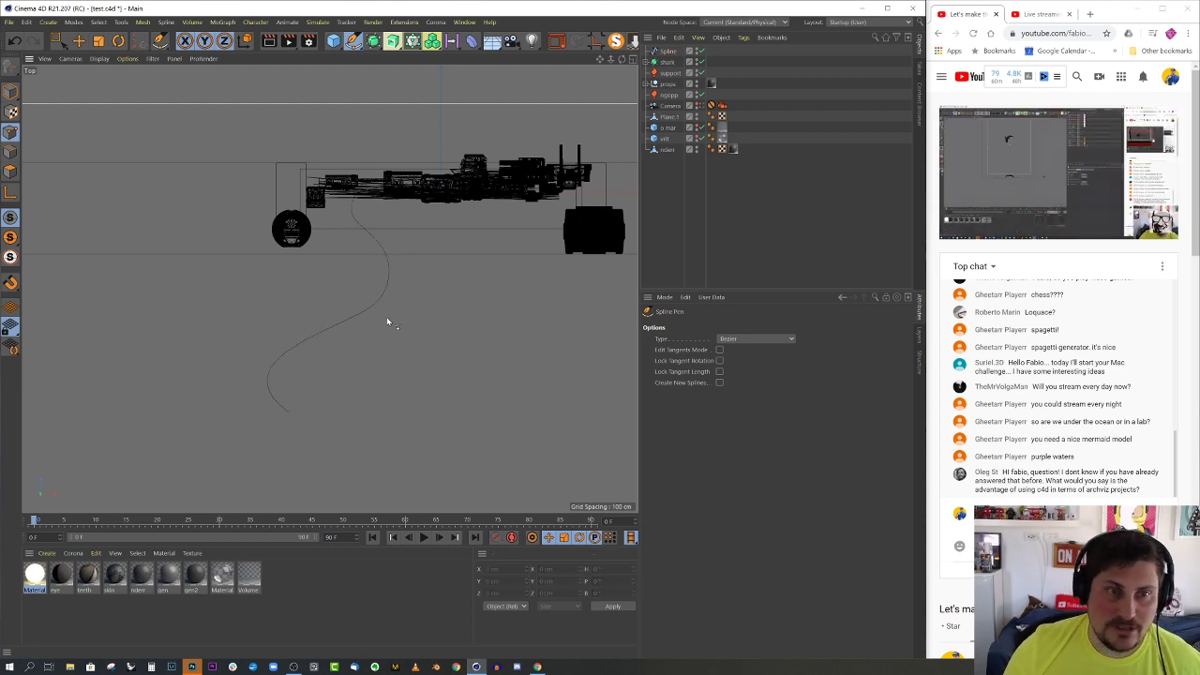
- Draw a second curved spline that crosses the first one and ends at the console row
scroll(386, 319, "up", 2)
left_click_drag(363, 418, 293, 284)
left_click_drag(329, 232, 351, 218)
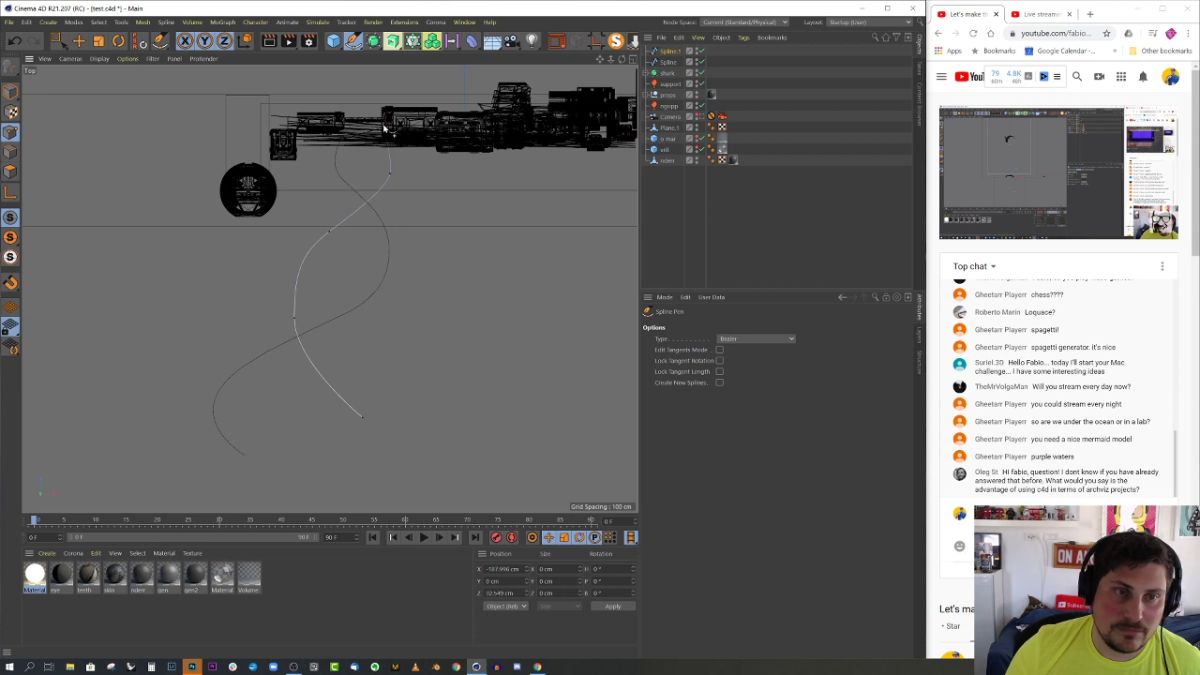
scroll(279, 205, "down", 2)
scroll(316, 177, "up", 2)
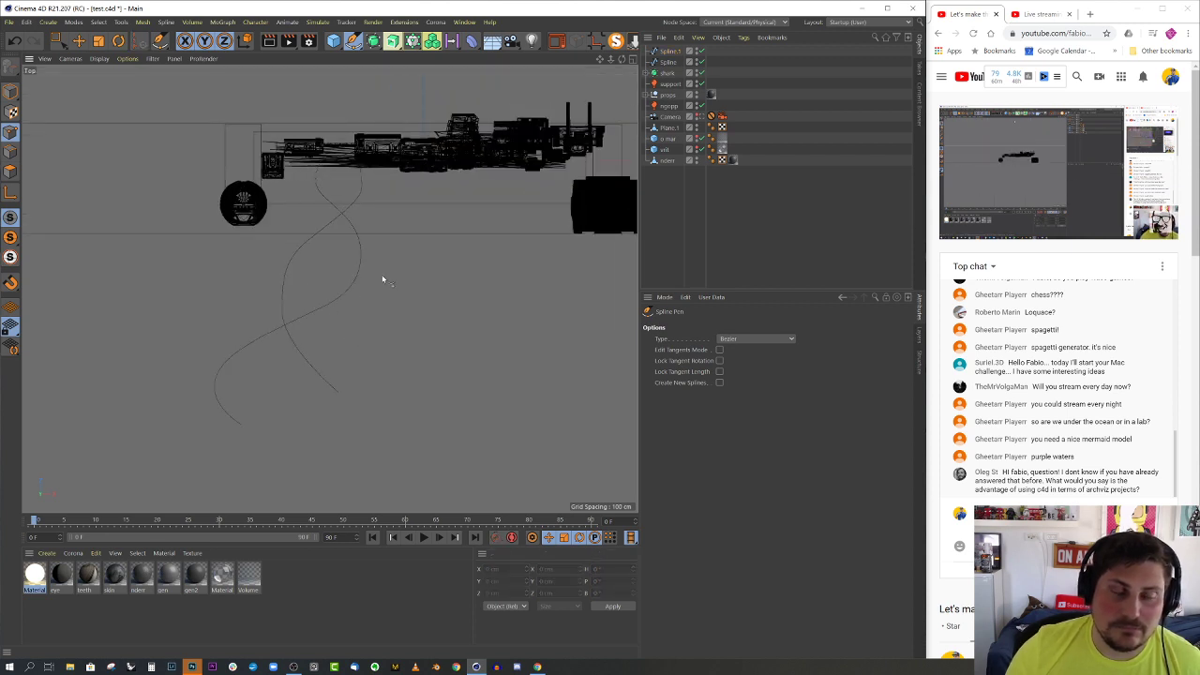
- Add a Sweep object in the perspective view and nest the second spline, Spline.1, inside it
middle_click(382, 278)
middle_click(244, 241)
right_click_drag(246, 242, 306, 241, "alt")
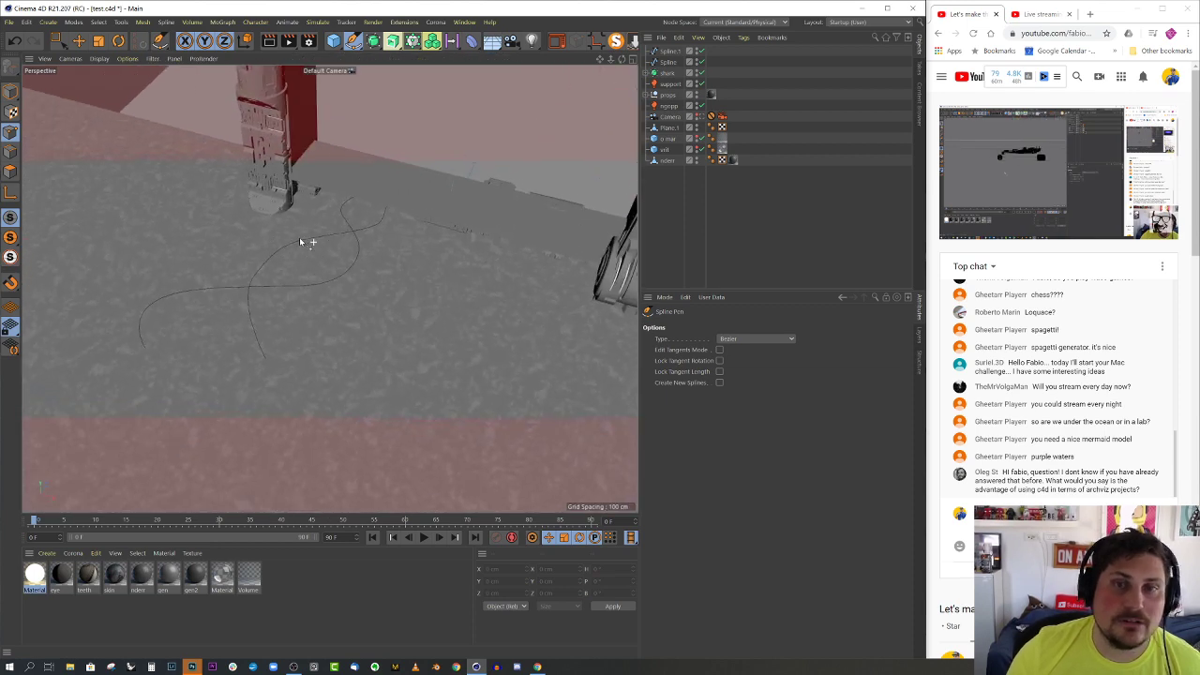
left_click_drag(305, 241, 293, 209, "alt")
middle_click_drag(281, 227, 302, 240, "alt")
right_click_drag(305, 259, 355, 260, "alt")
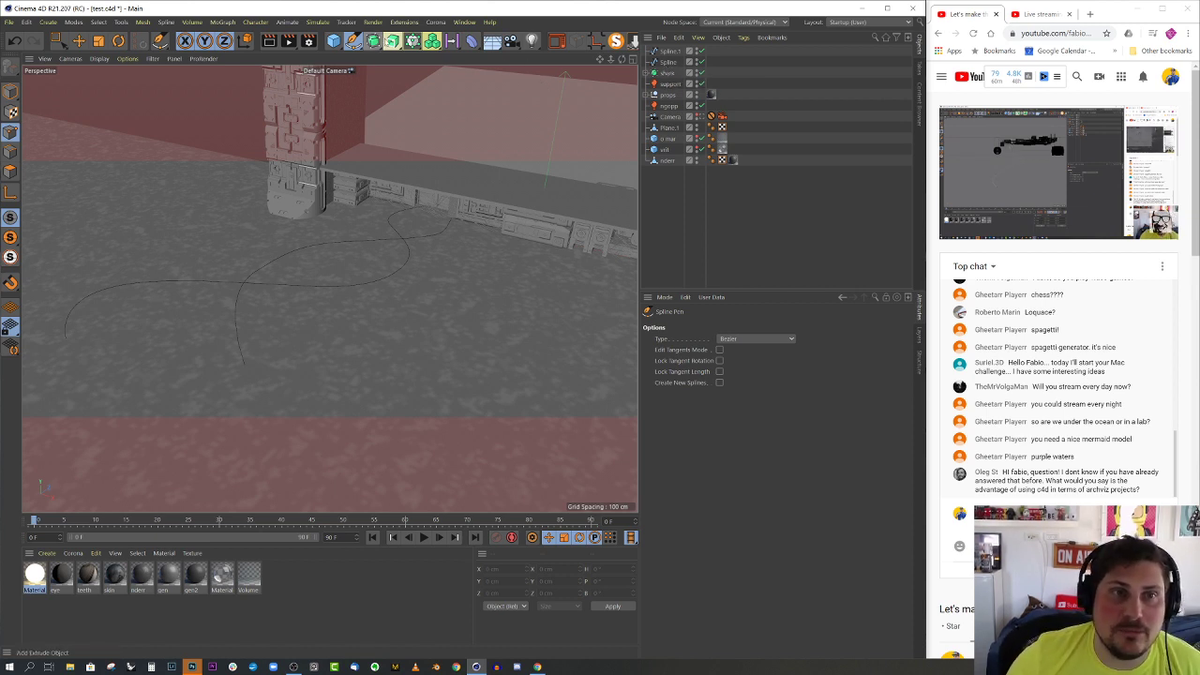
left_click(401, 47)
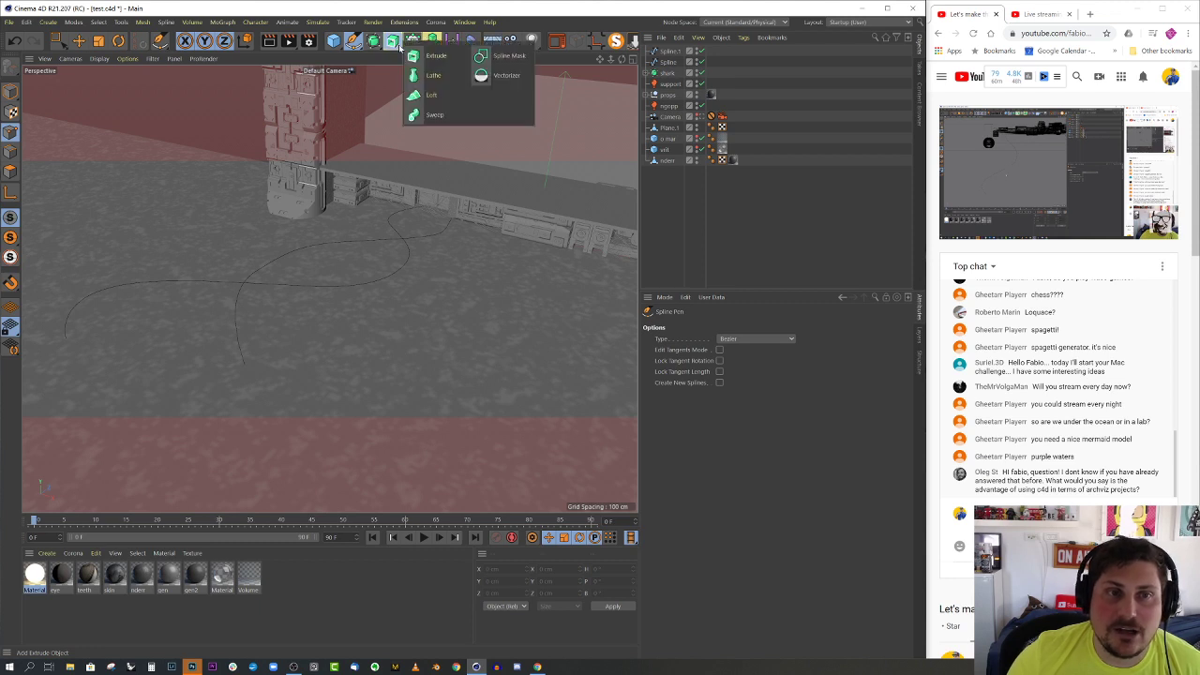
left_click(434, 115)
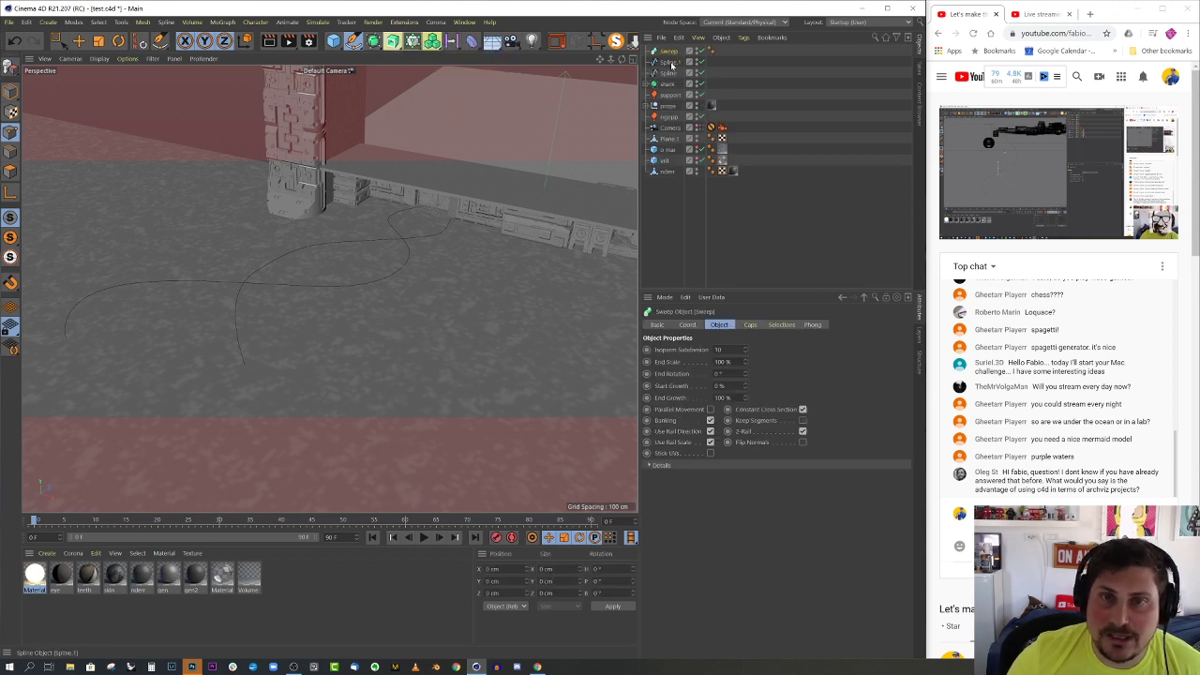
left_click(671, 63)
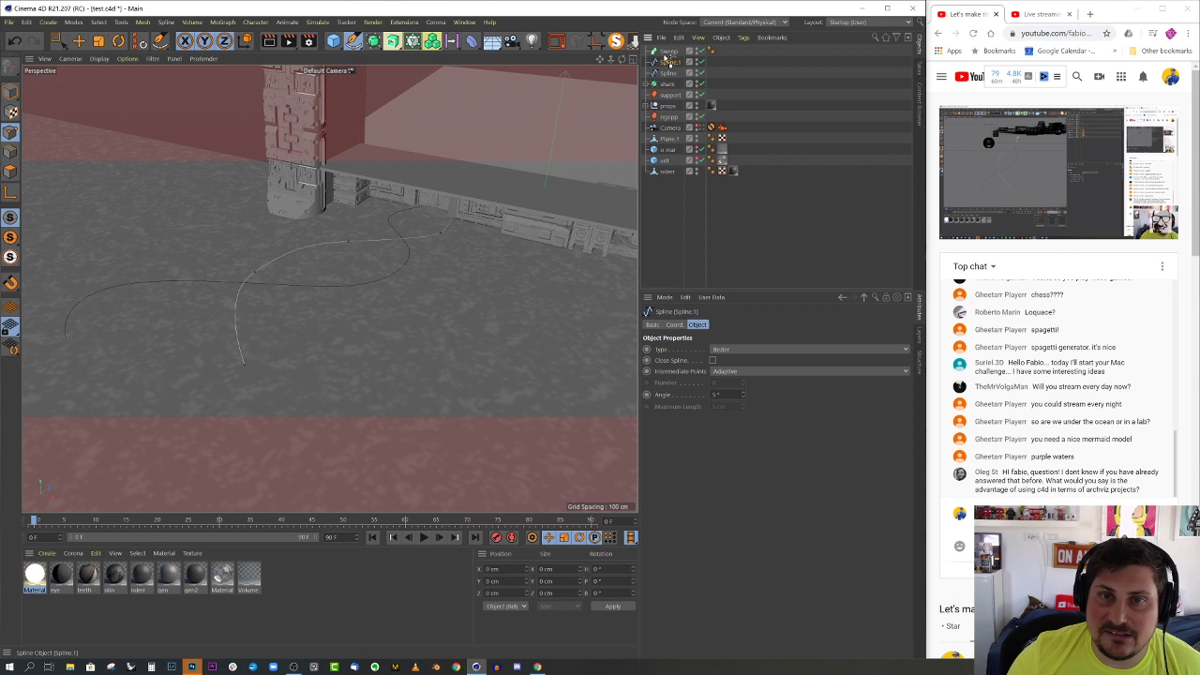
left_click_drag(665, 59, 667, 52)
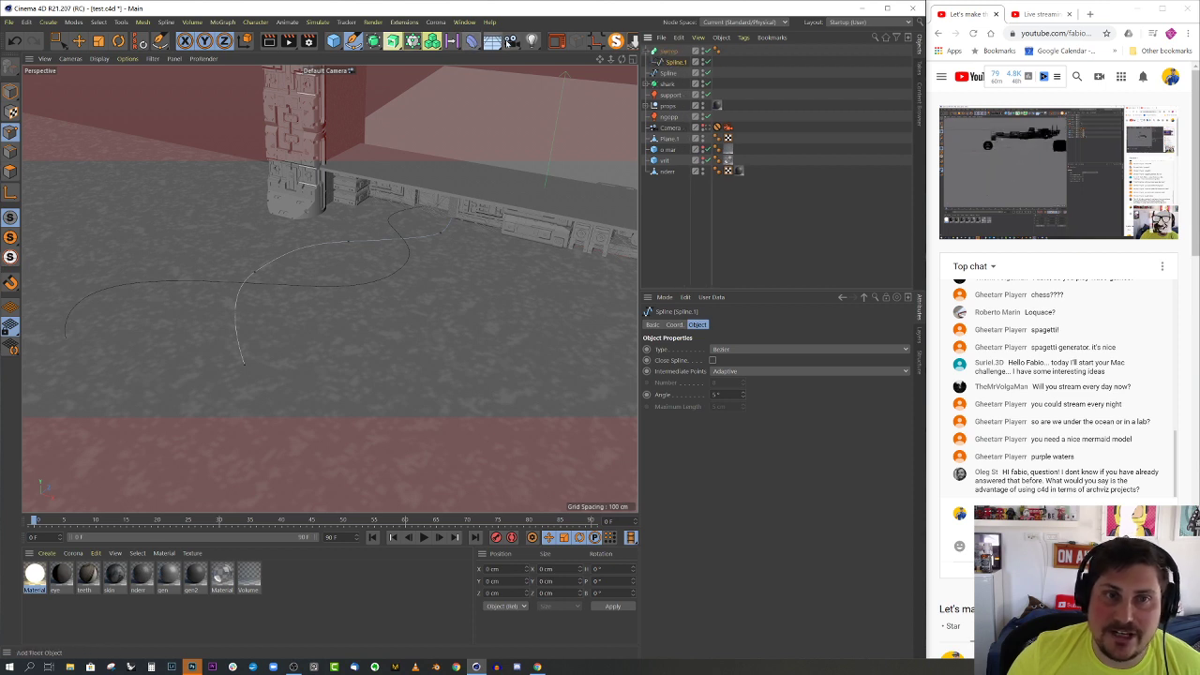
- Create a Circle spline and place it inside the Sweep above Spline.1 as the cable profile
left_click(353, 42)
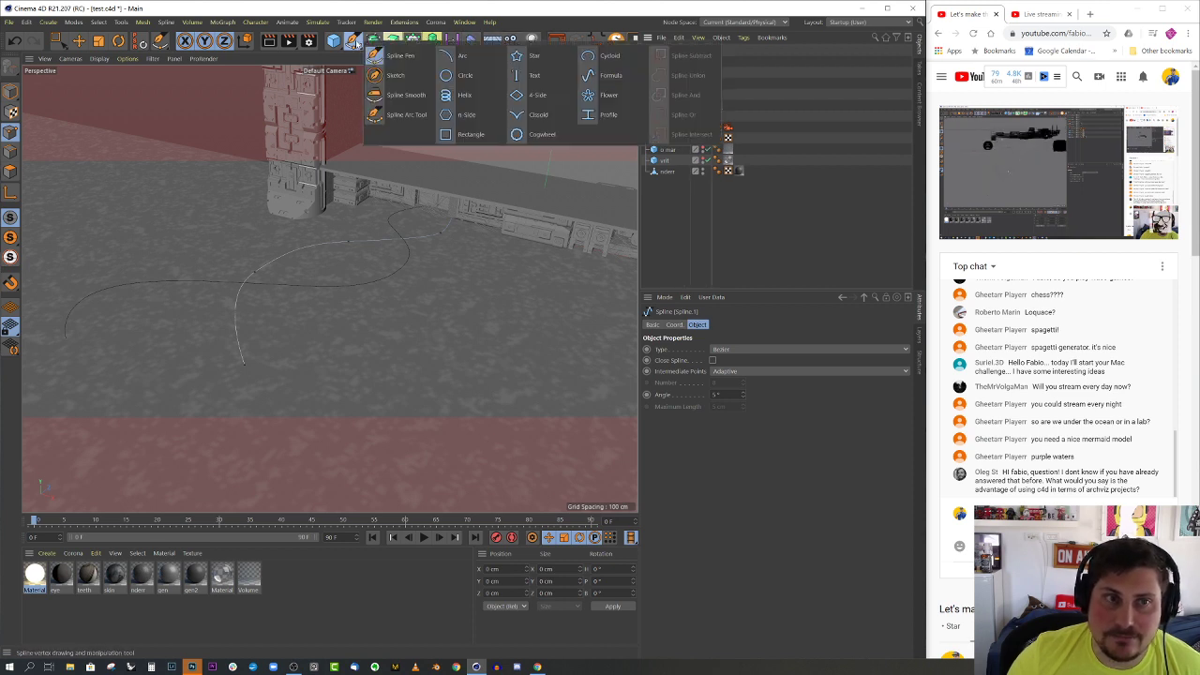
left_click(491, 77)
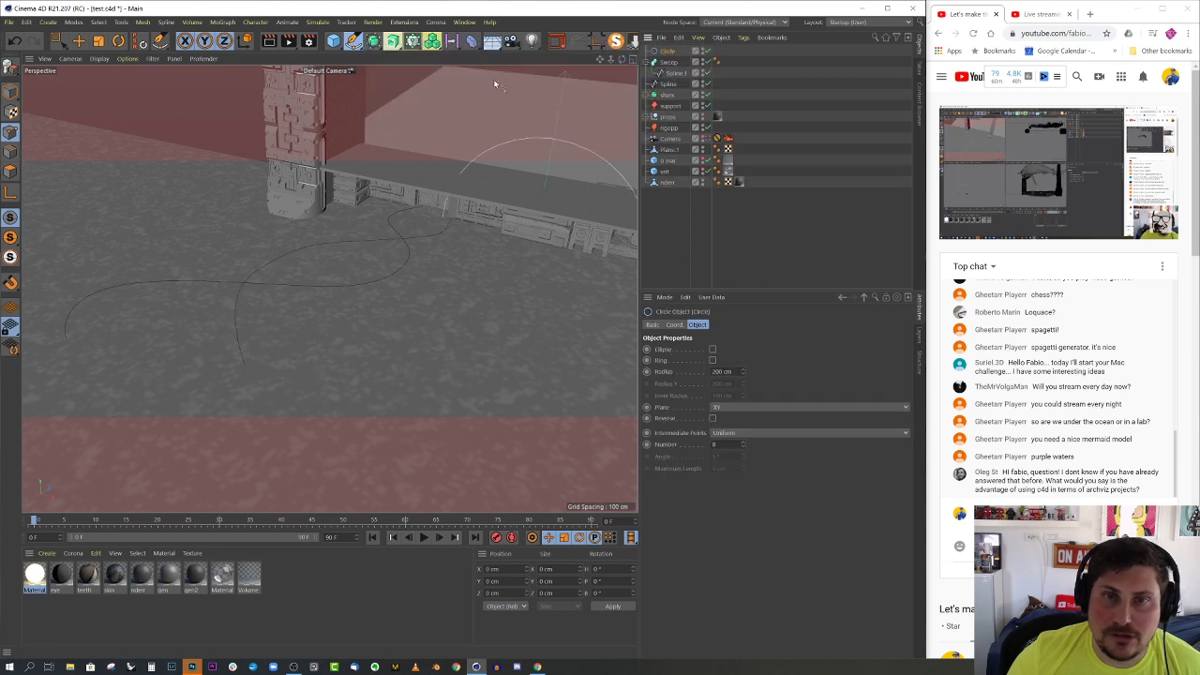
left_click_drag(671, 68, 671, 59)
left_click(673, 52)
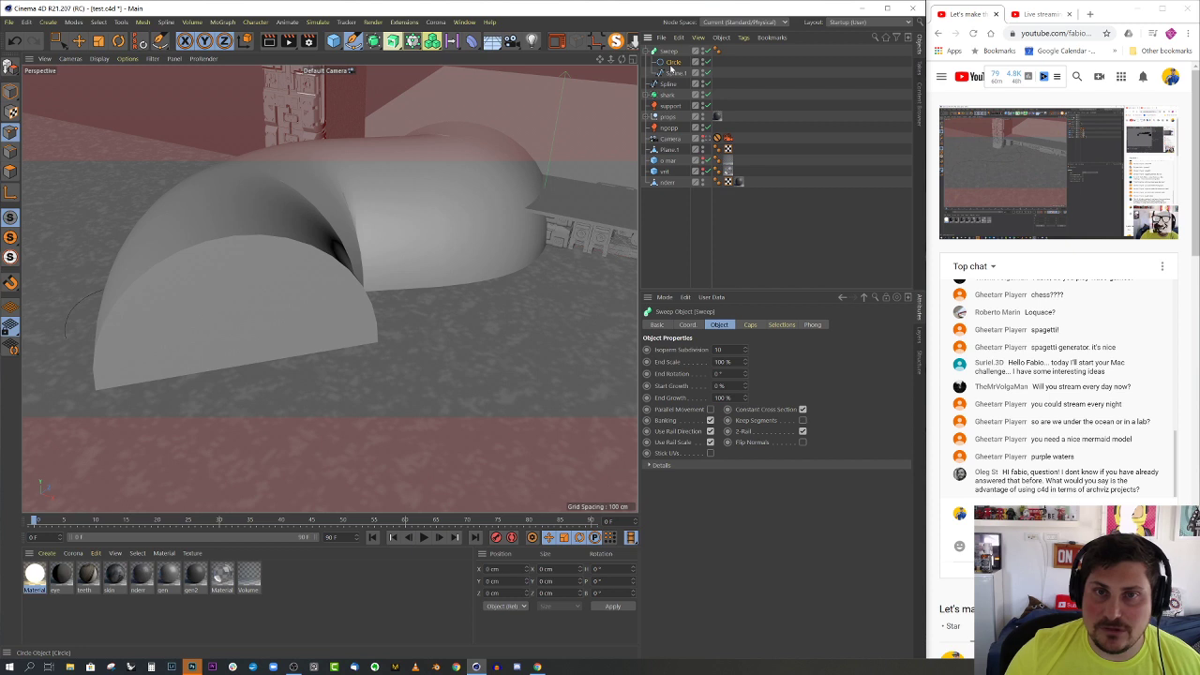
- Scale the Circle profile down until the sweep is a thin cable on the floor
left_click(671, 62)
key("t")
left_click_drag(458, 243, 91, 366)
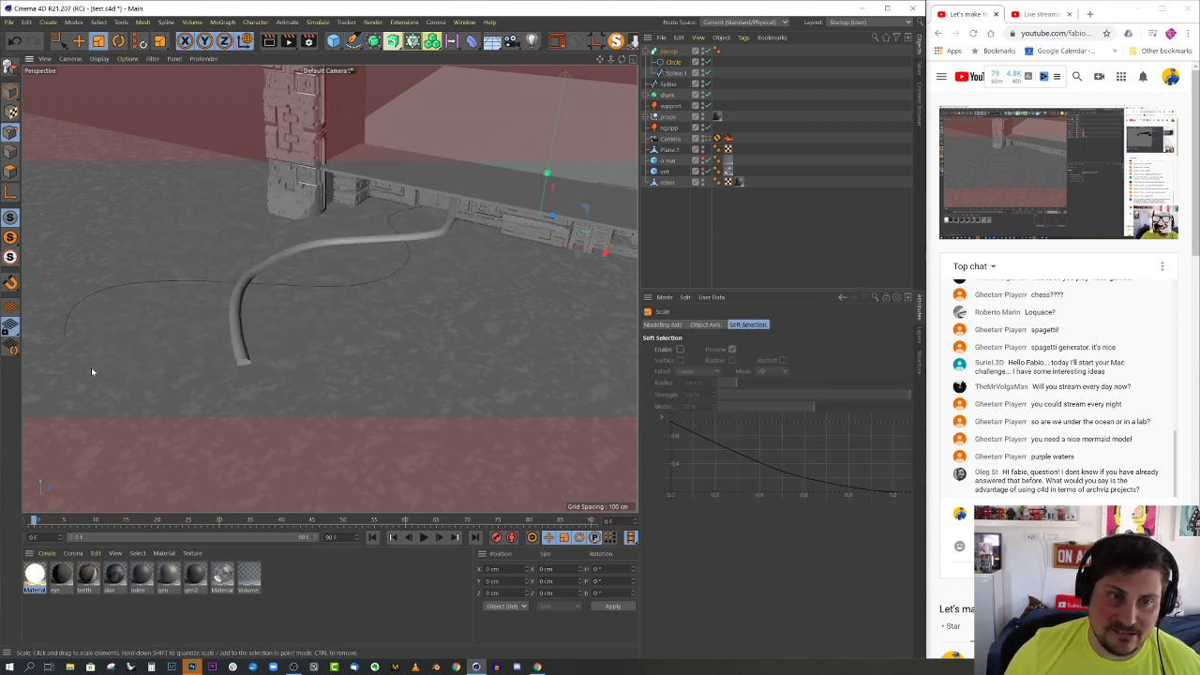
scroll(423, 220, "up", 8)
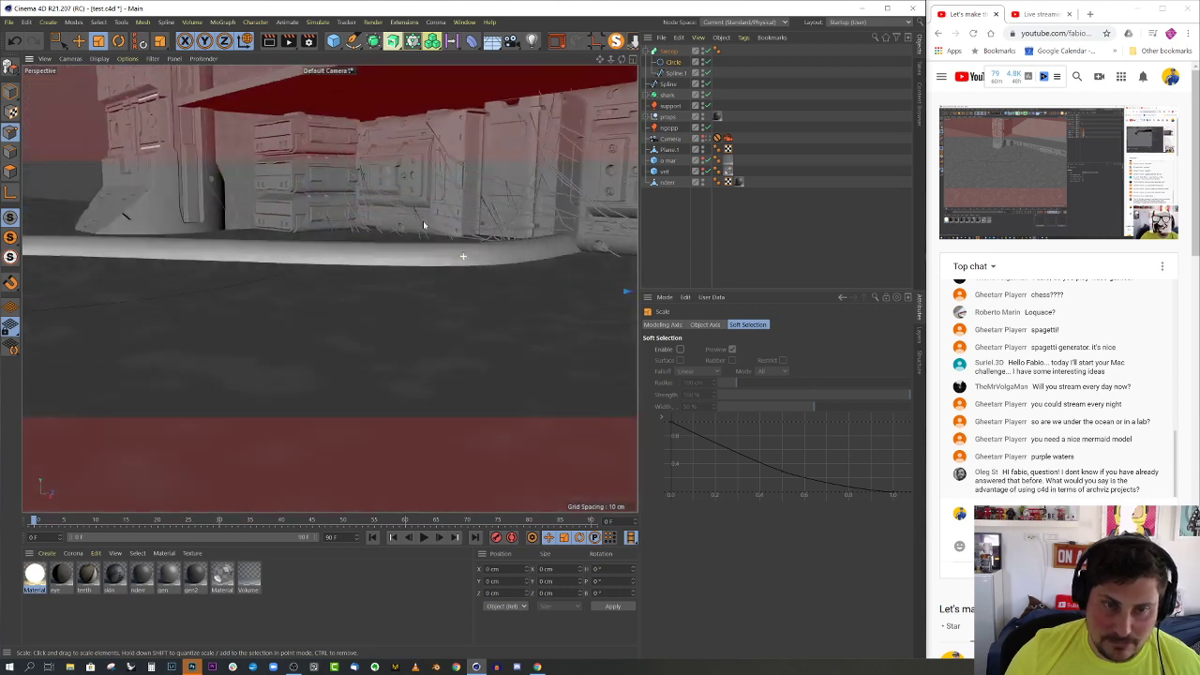
scroll(423, 220, "down", 5)
left_click_drag(423, 220, 385, 295, "alt")
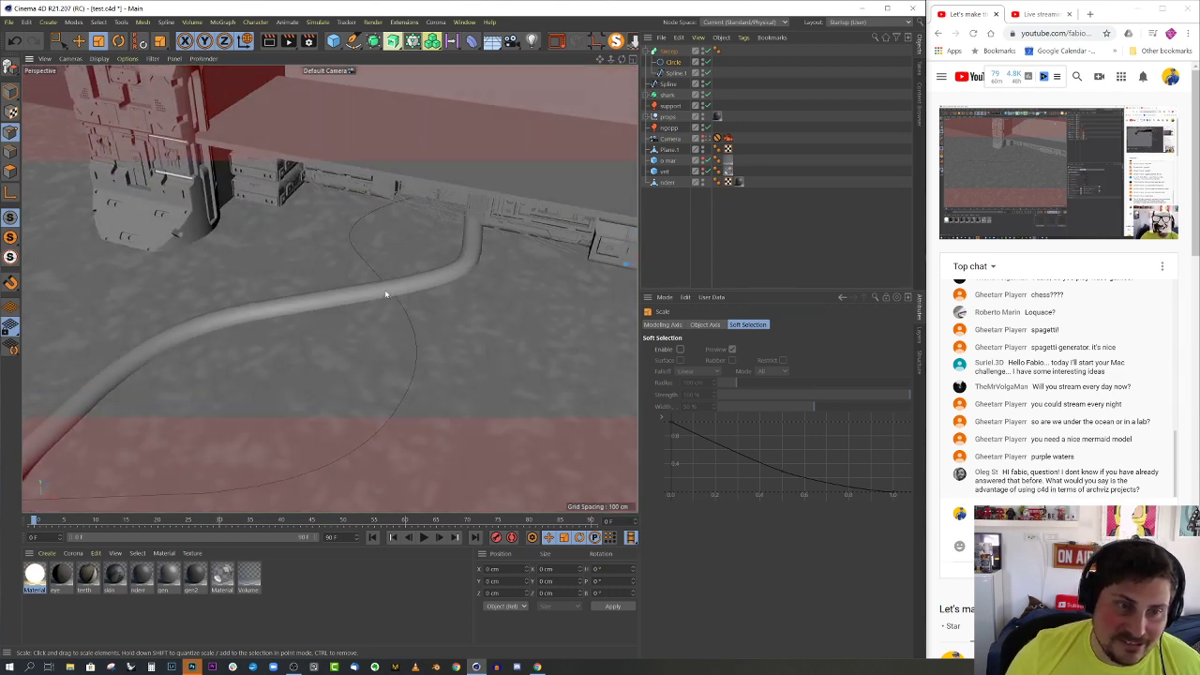
scroll(385, 294, "up", 3)
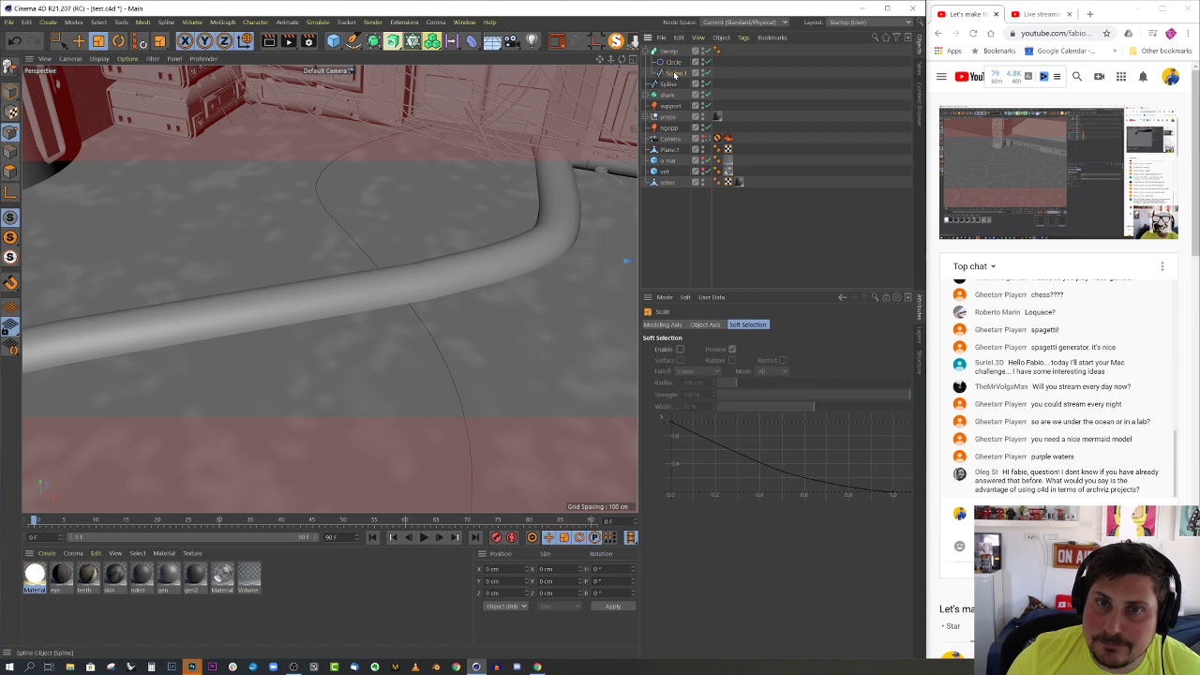
- Set Spline.1's intermediate points to Natural with a number of 20
left_click(674, 74)
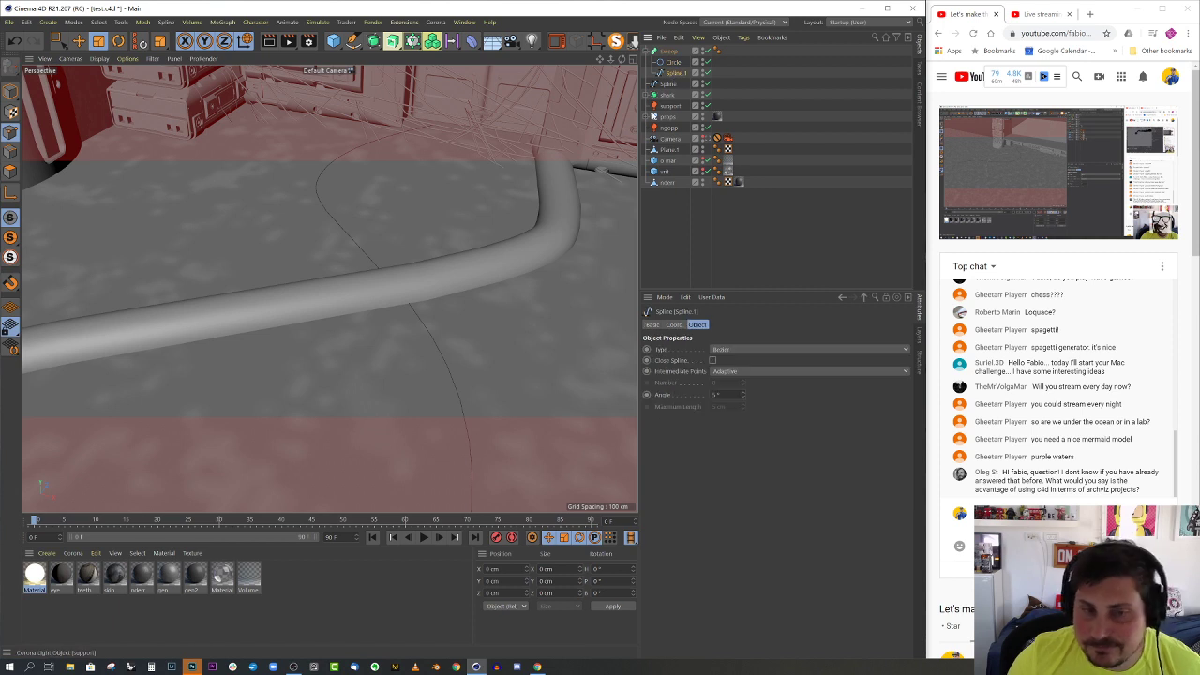
left_click(723, 371)
left_click(732, 414)
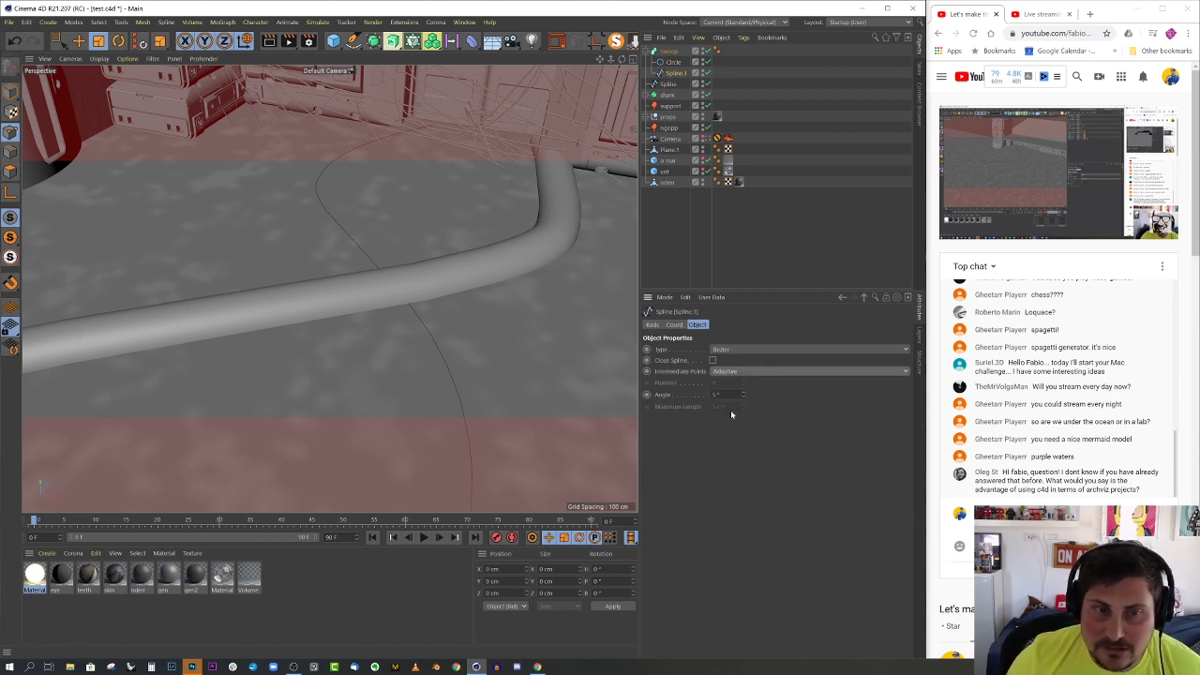
left_click(736, 371)
left_click(731, 398)
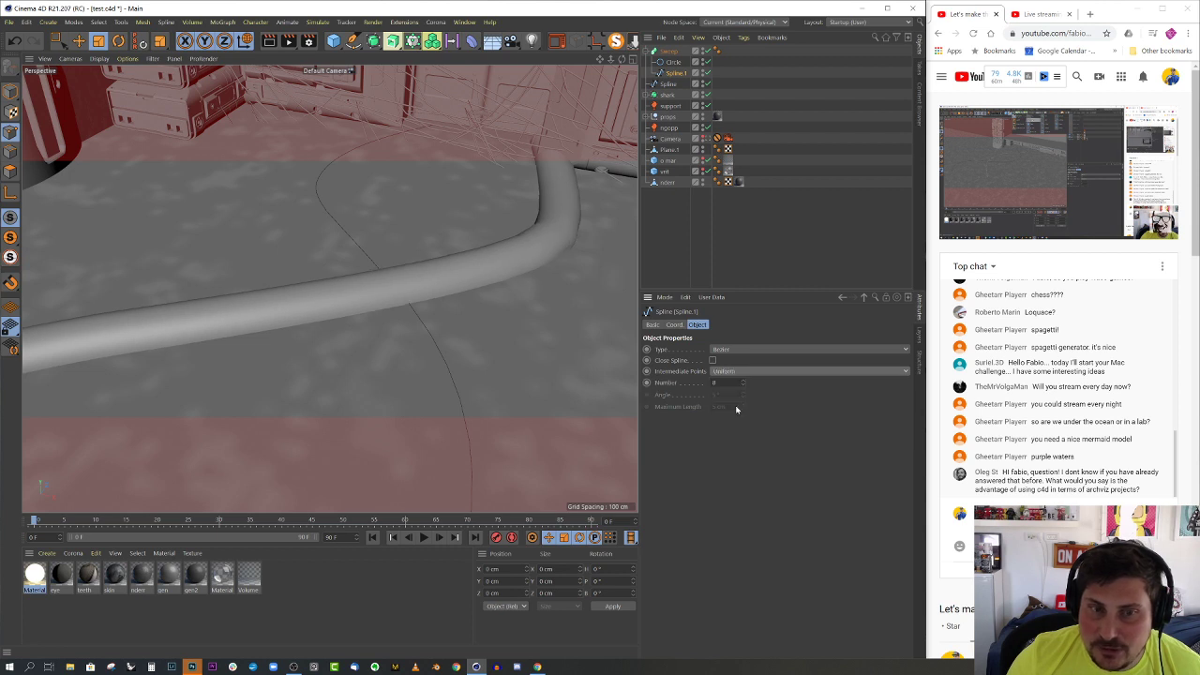
left_click(737, 372)
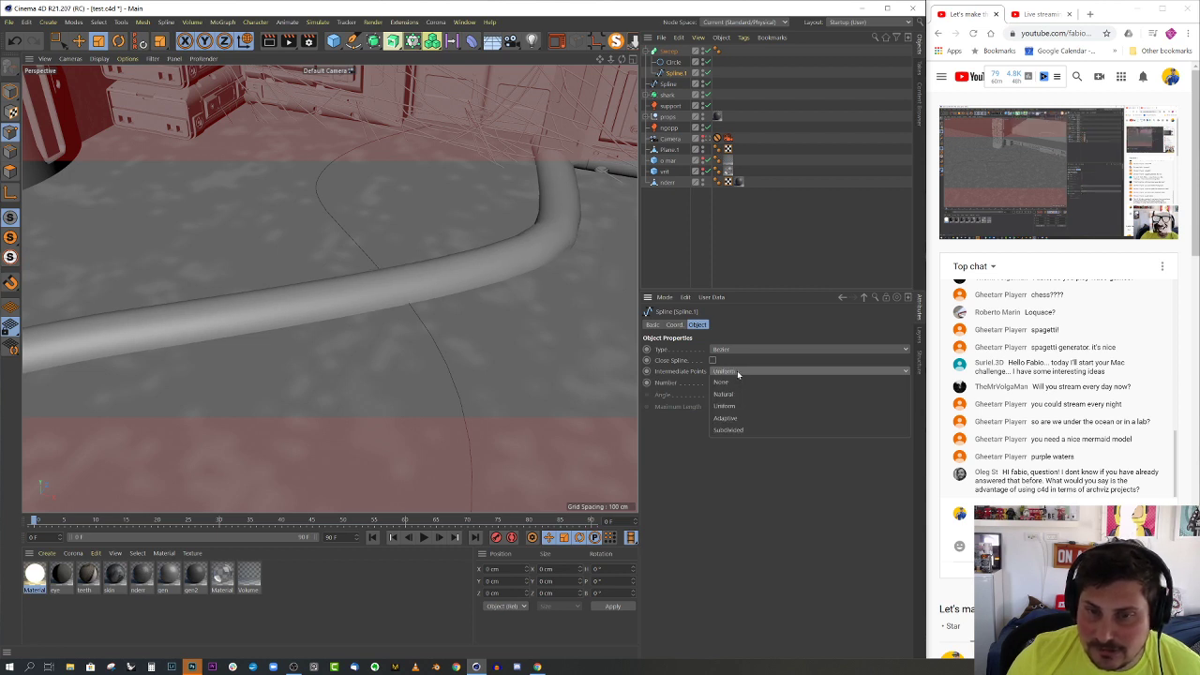
left_click(739, 395)
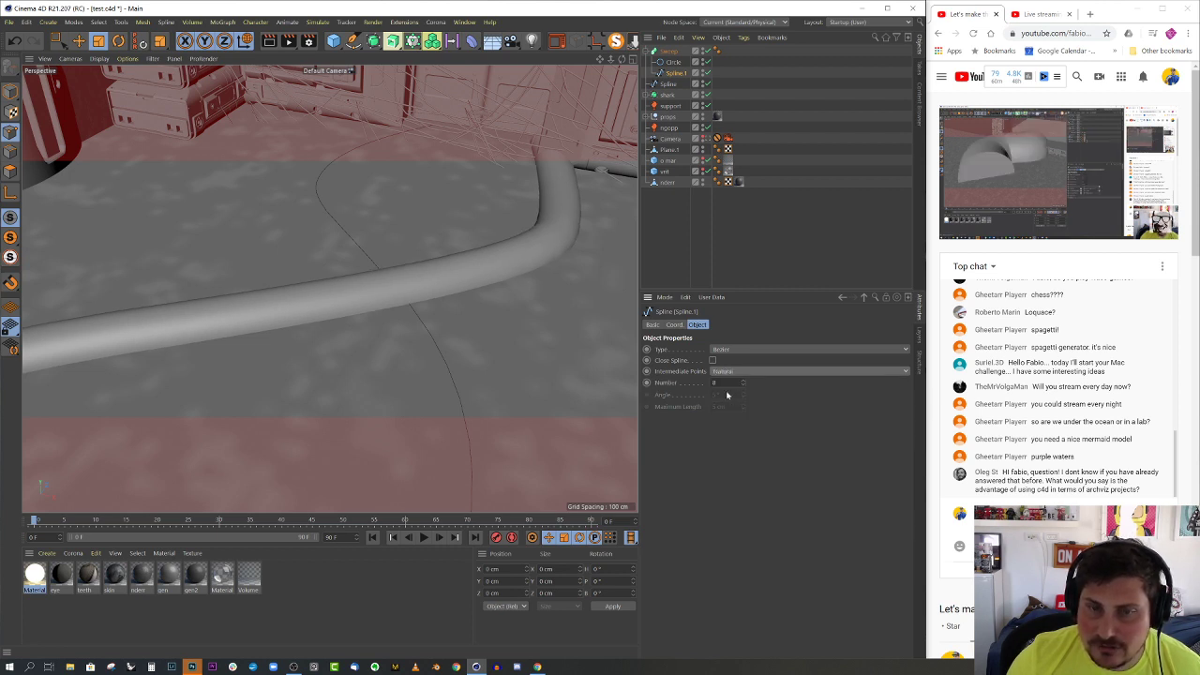
left_click(714, 382)
type("20")
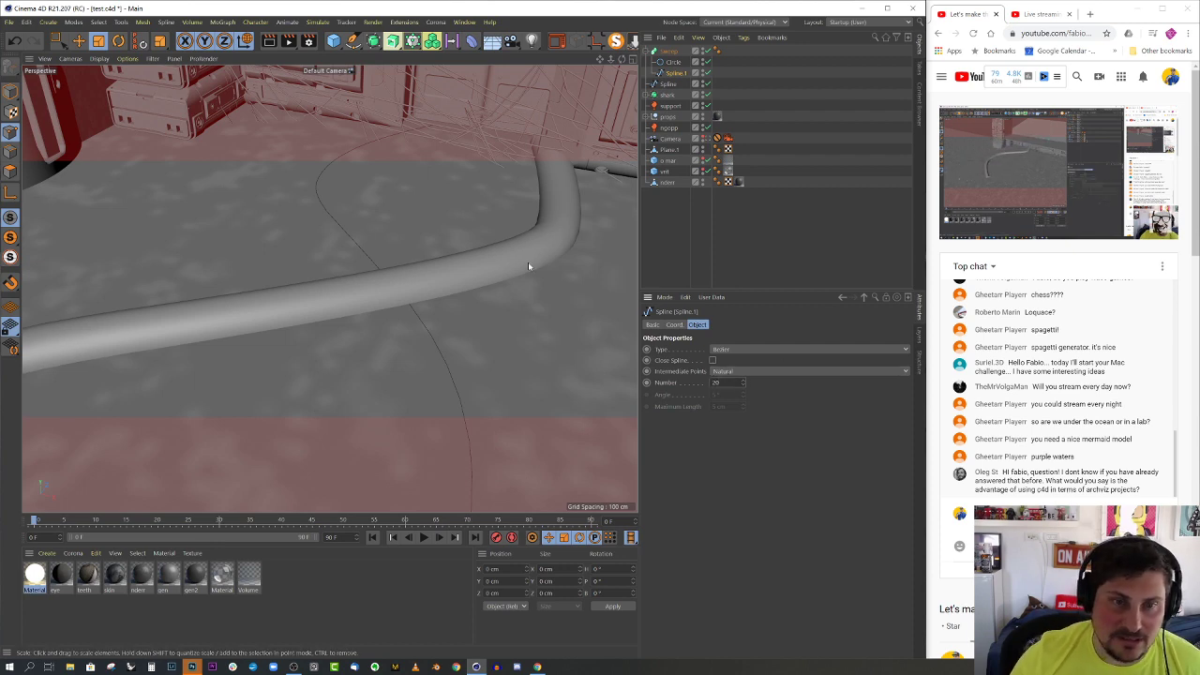
left_click_drag(528, 261, 409, 280, "alt")
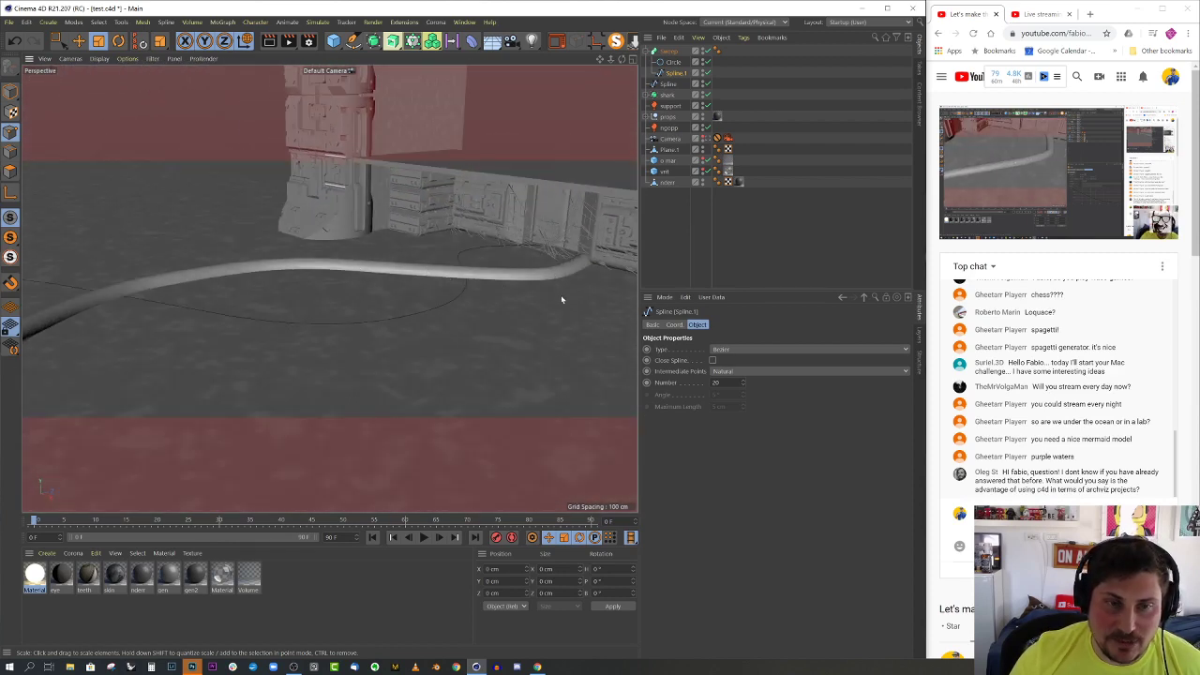
- Drop the Sweep cable onto the floor with the Drop2Floor command
left_click(668, 53)
left_click_drag(639, 59, 663, 53)
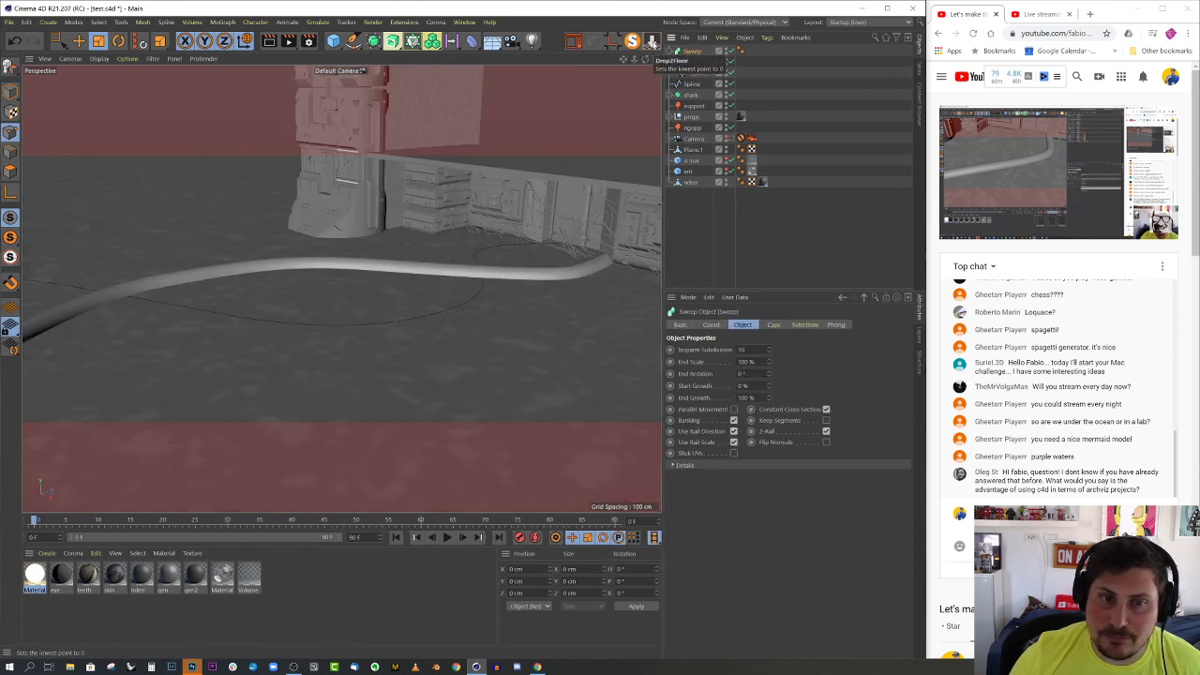
left_click(653, 44)
mouse_move(538, 244)
left_mouse_down("alt")
mouse_move(521, 217)
mouse_move(557, 224)
mouse_move(544, 249)
mouse_move(534, 242)
left_mouse_up("alt")
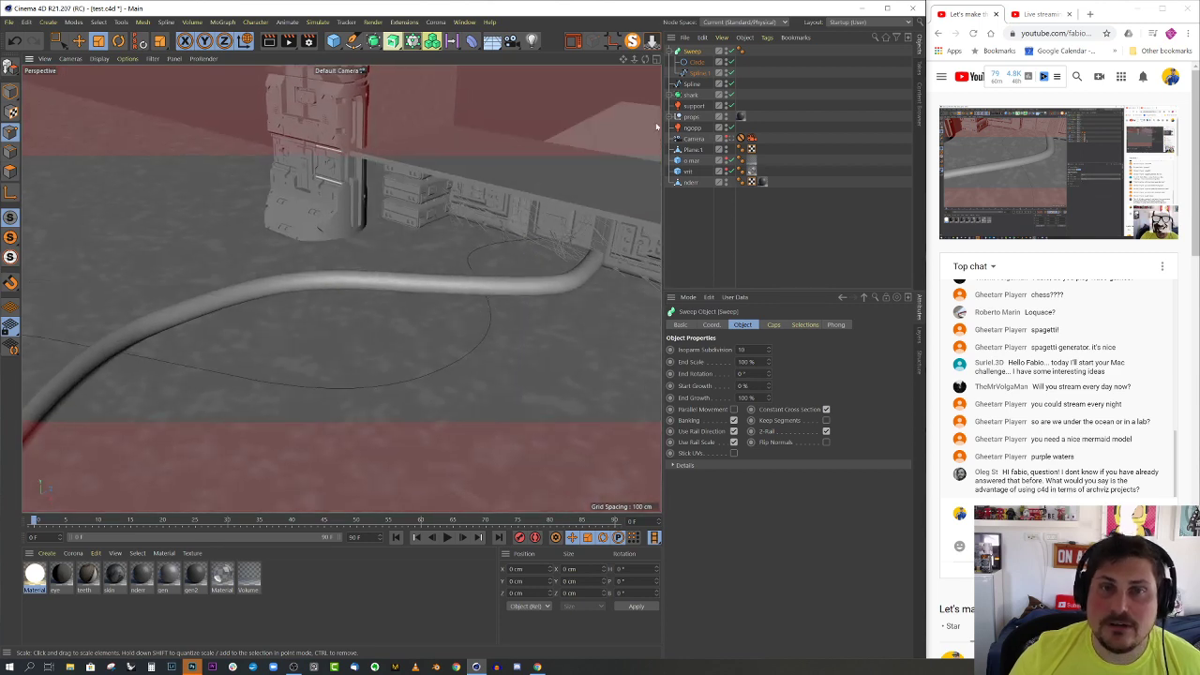
- Duplicate the Sweep cable with its child splines and expand the copy's hierarchy
left_click(674, 51)
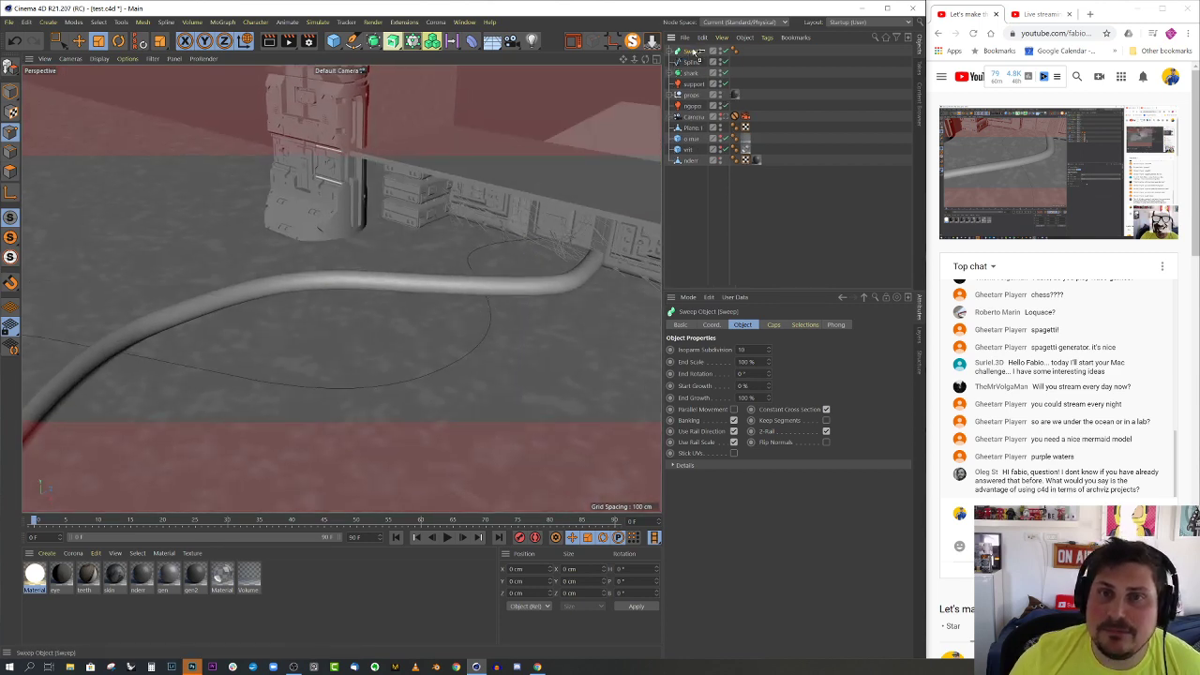
key("ctrl+c")
key("ctrl+v")
left_click(674, 55)
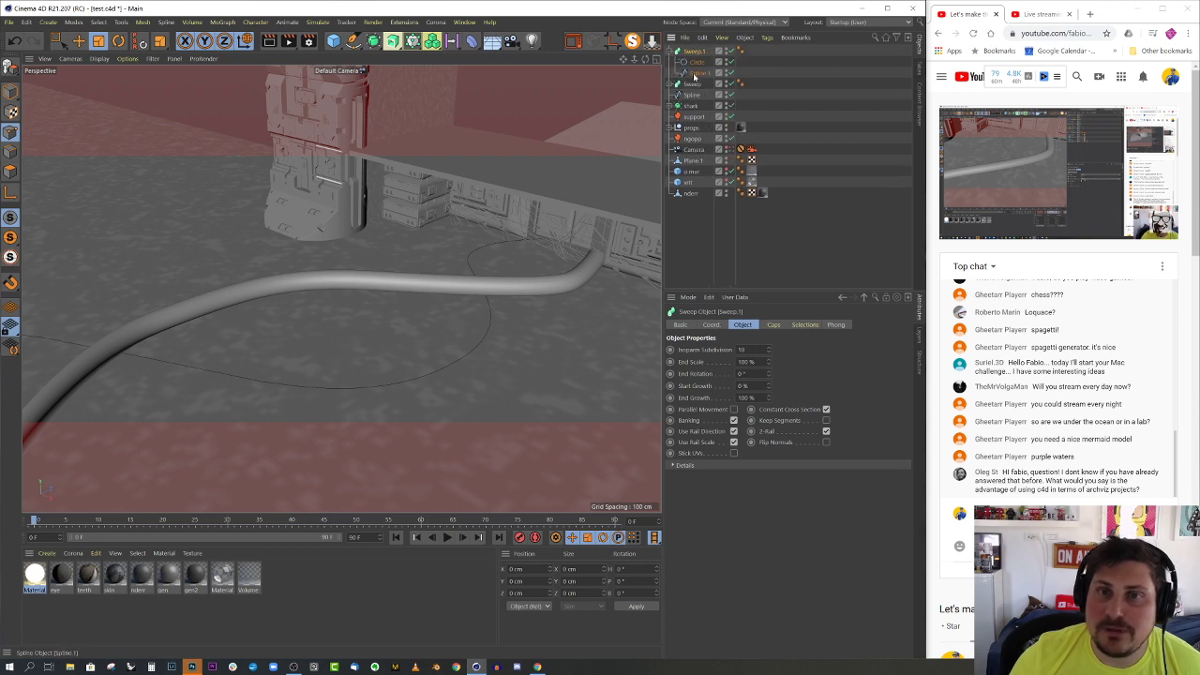
- Replace Spline.1 inside the duplicated Sweep.1 with the separate floor spline
left_click(694, 74)
key("Delete")
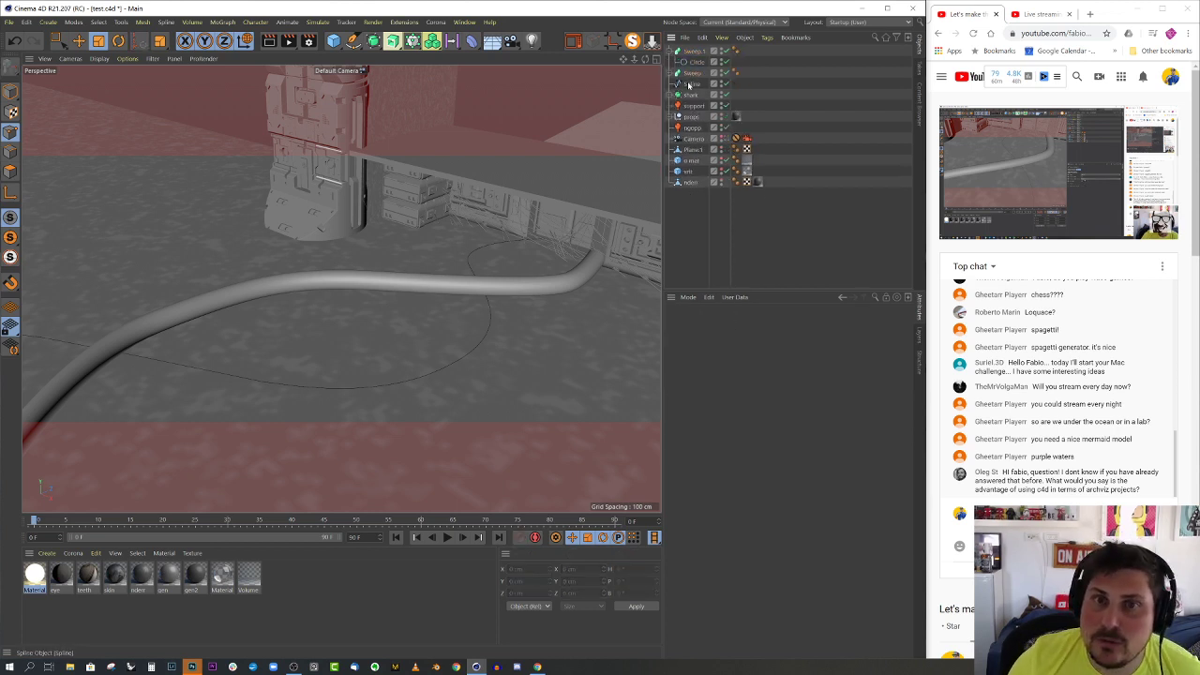
left_click(692, 84)
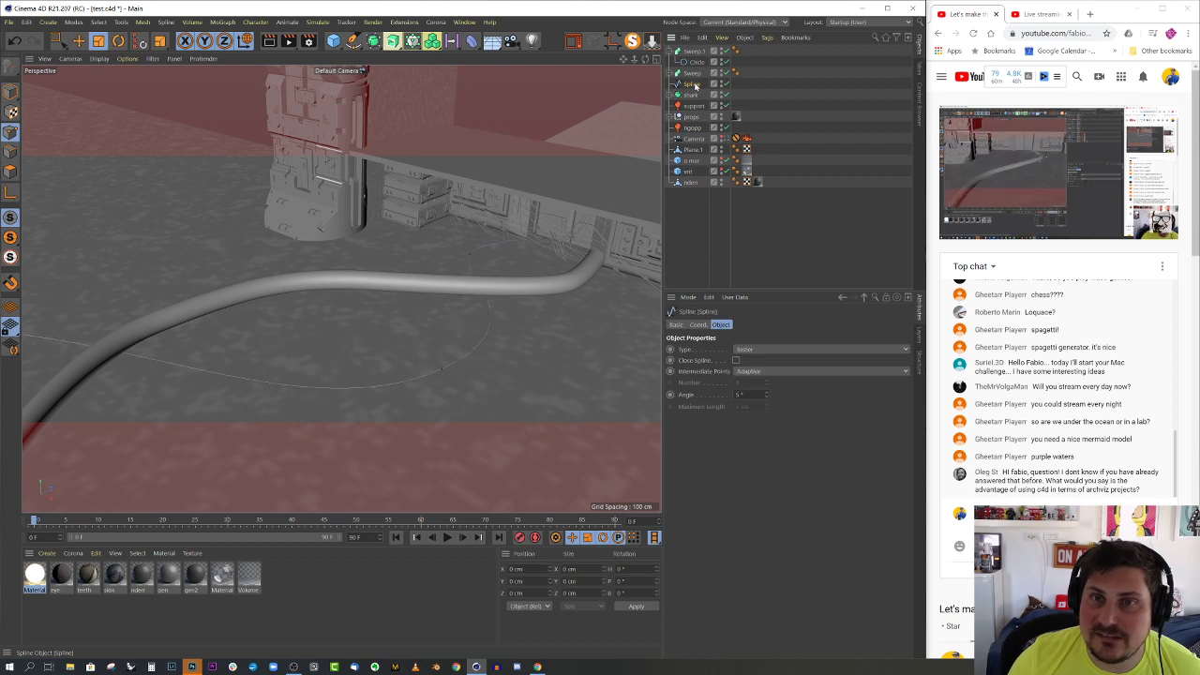
left_click_drag(705, 71, 699, 69)
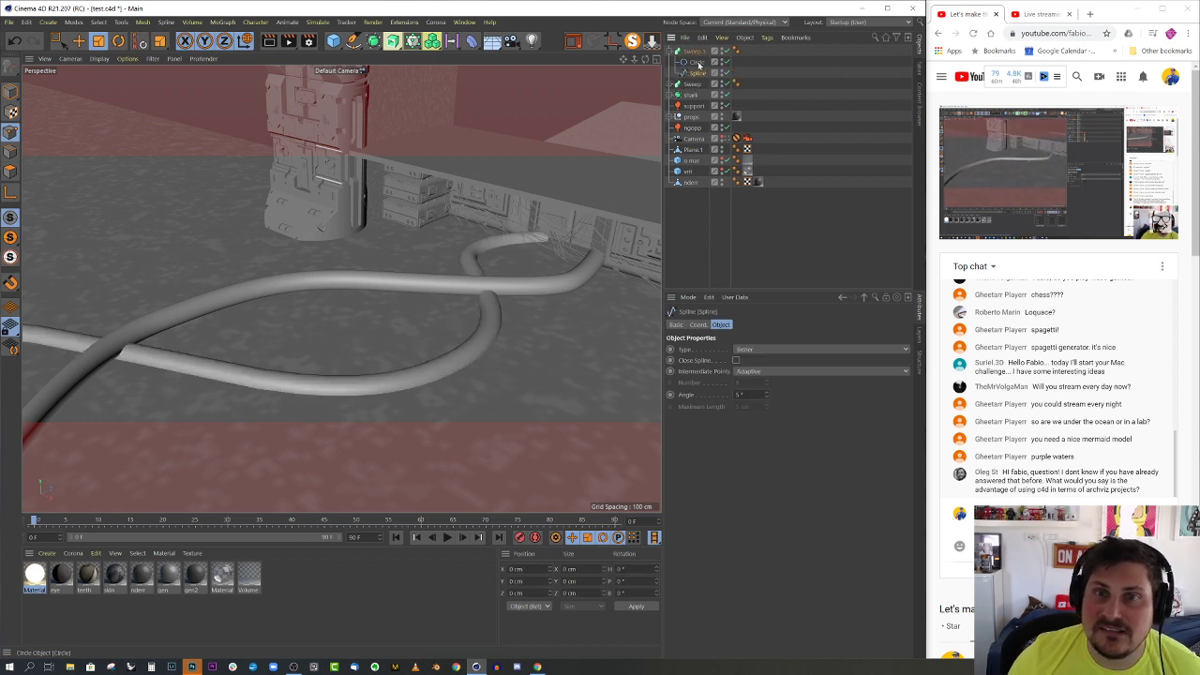
- Drop the Sweep.1 cable onto the floor with the Drop2Floor command and switch to model mode
left_click_drag(546, 240, 494, 240, "alt")
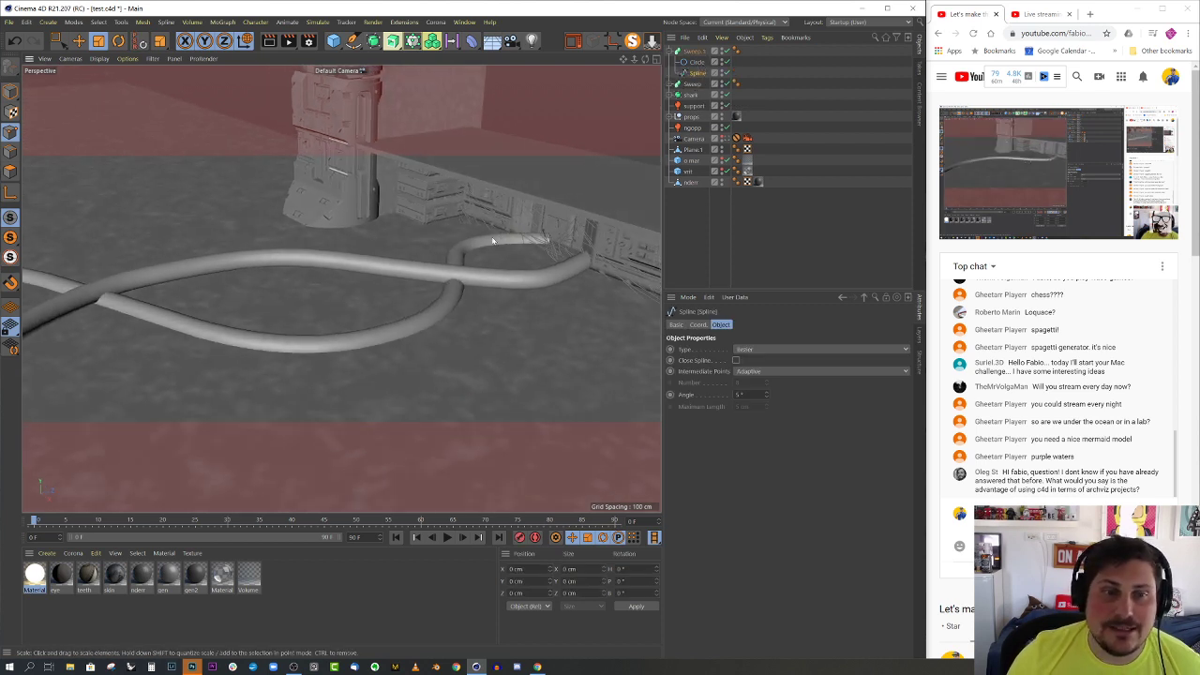
left_click(694, 51)
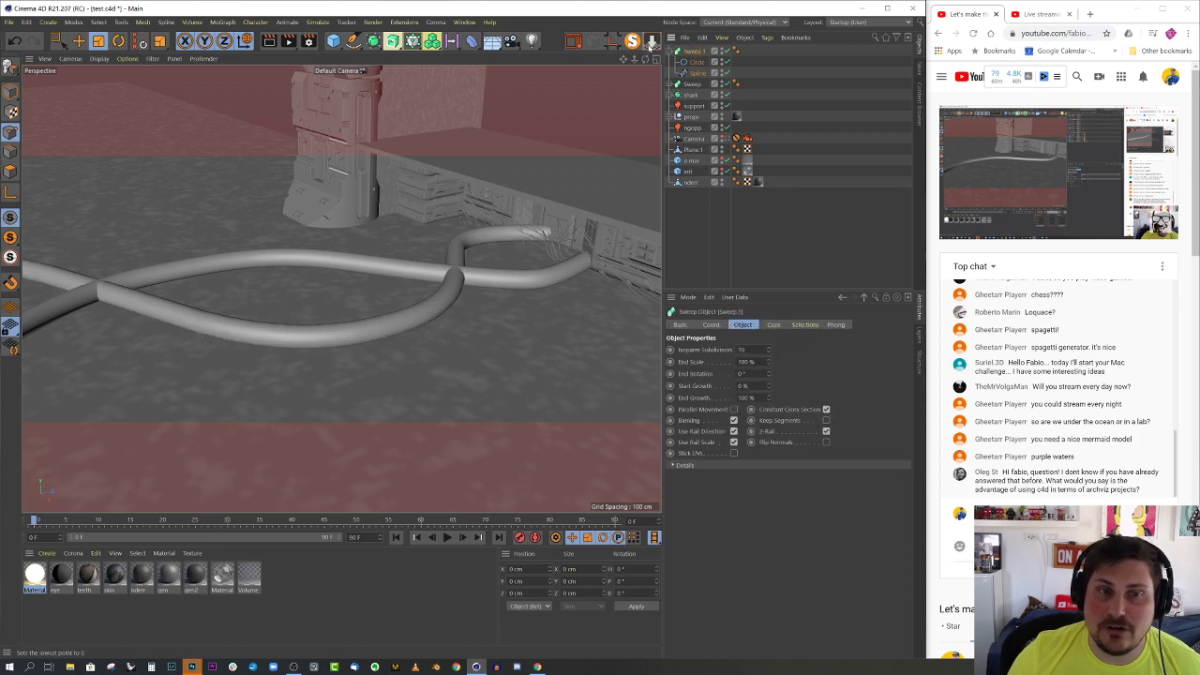
left_click_drag(506, 259, 458, 259, "alt")
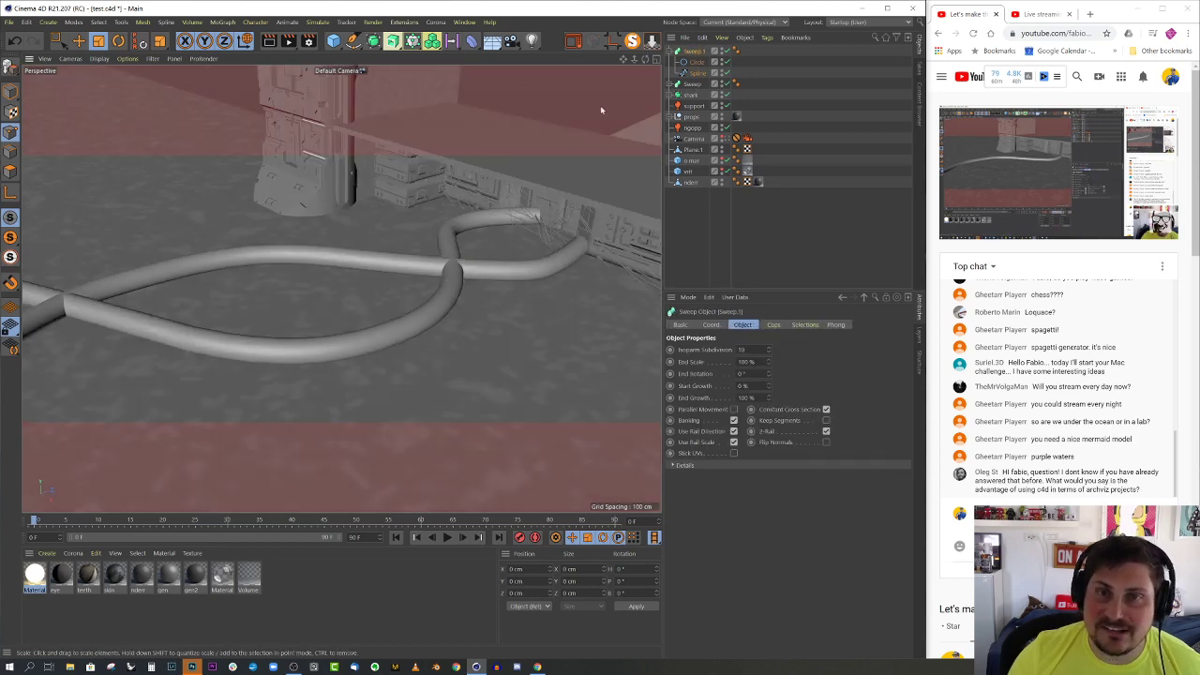
left_click(10, 91)
right_click_drag(451, 246, 460, 250, "alt")
left_click_drag(458, 248, 458, 264, "alt")
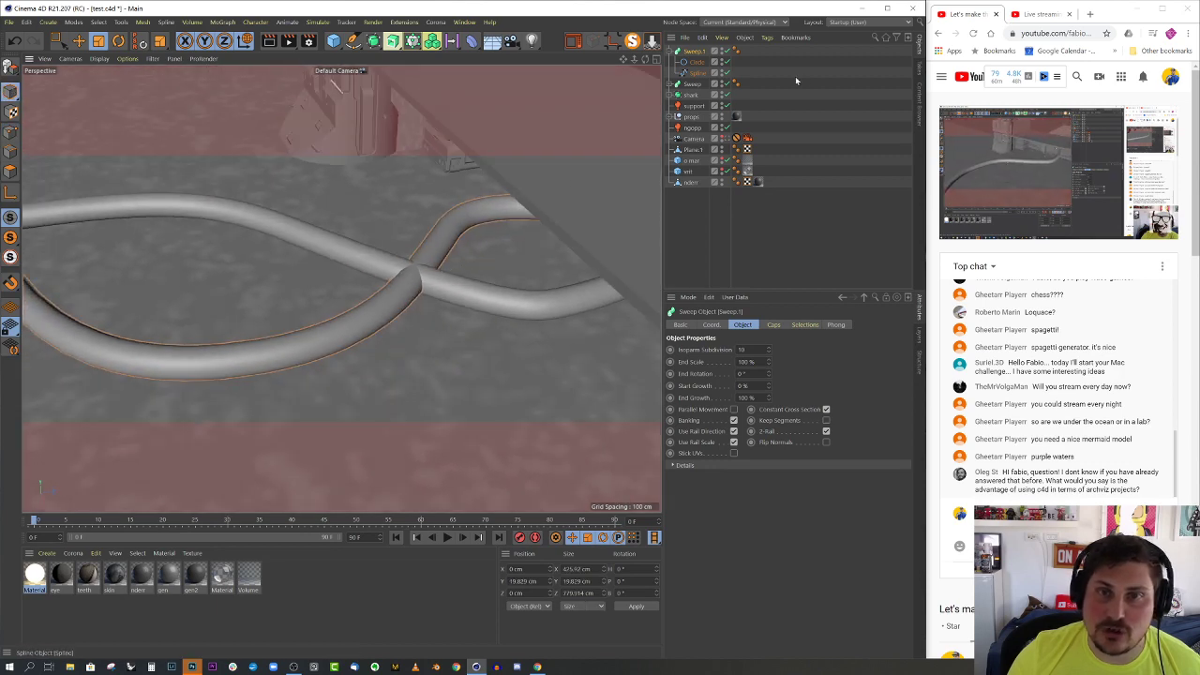
- Hide the Sweep.1 surface and add two points to its spline, one on each side of the crossing with the other cable
left_click(698, 72)
mouse_move(404, 302)
left_mouse_down("alt")
mouse_move(388, 317)
mouse_move(397, 302)
left_mouse_up("alt")
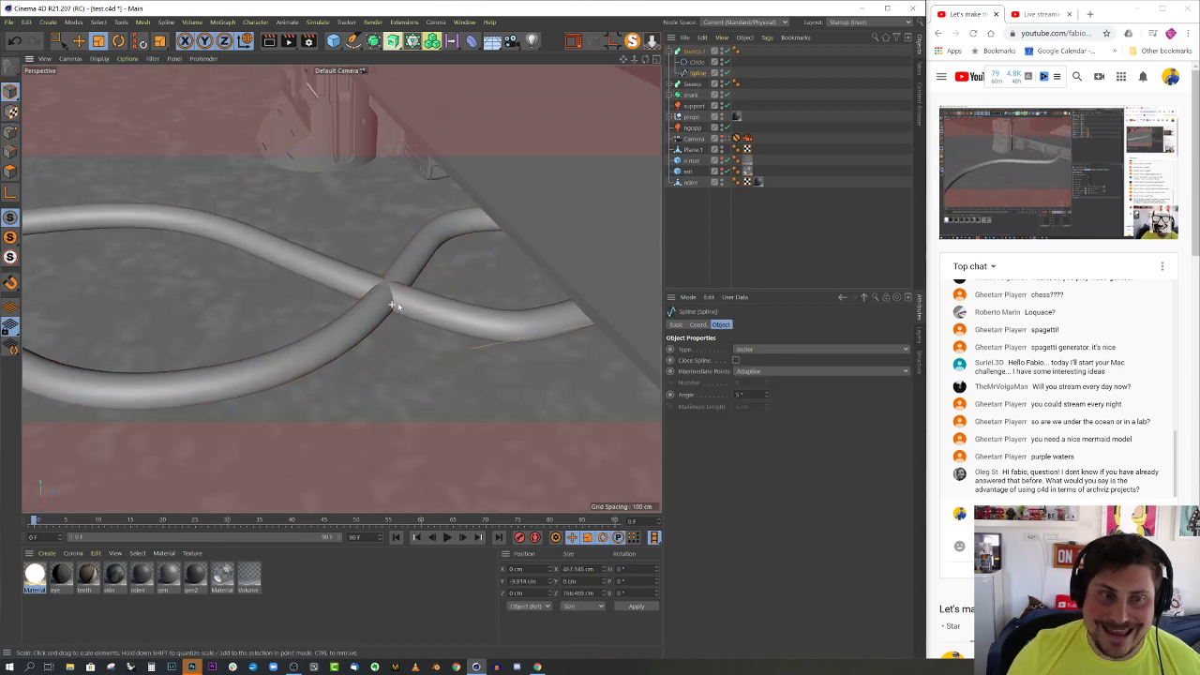
key("m")
key("a")
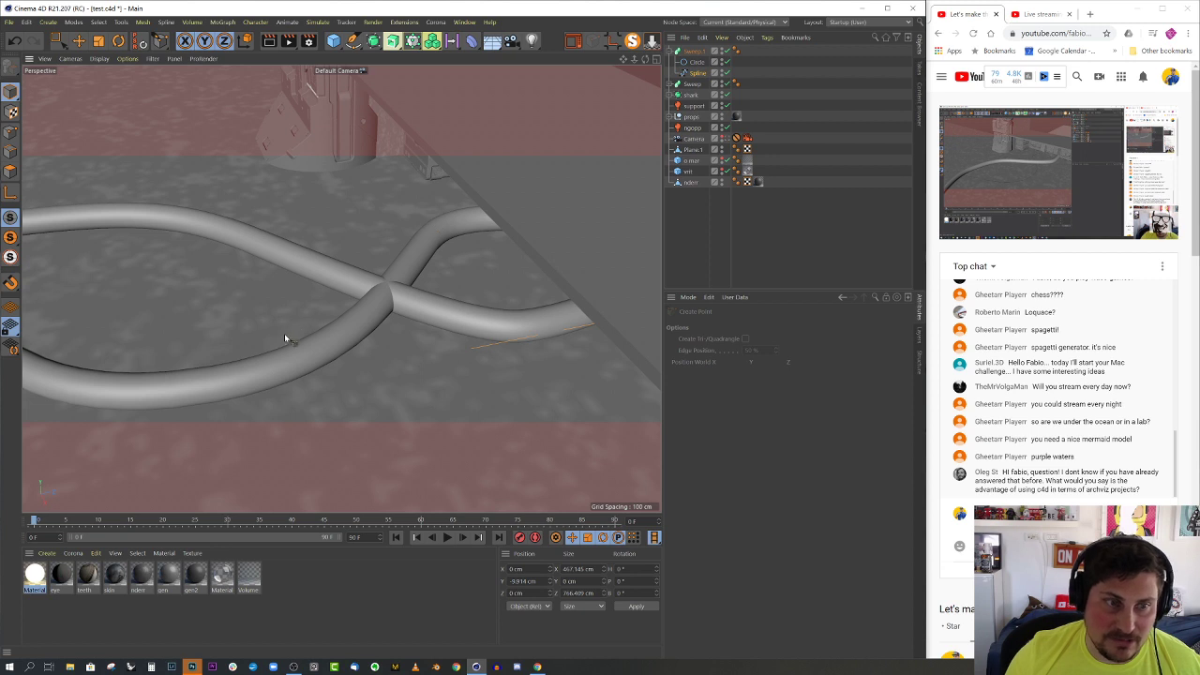
left_click_drag(286, 337, 361, 334, "alt")
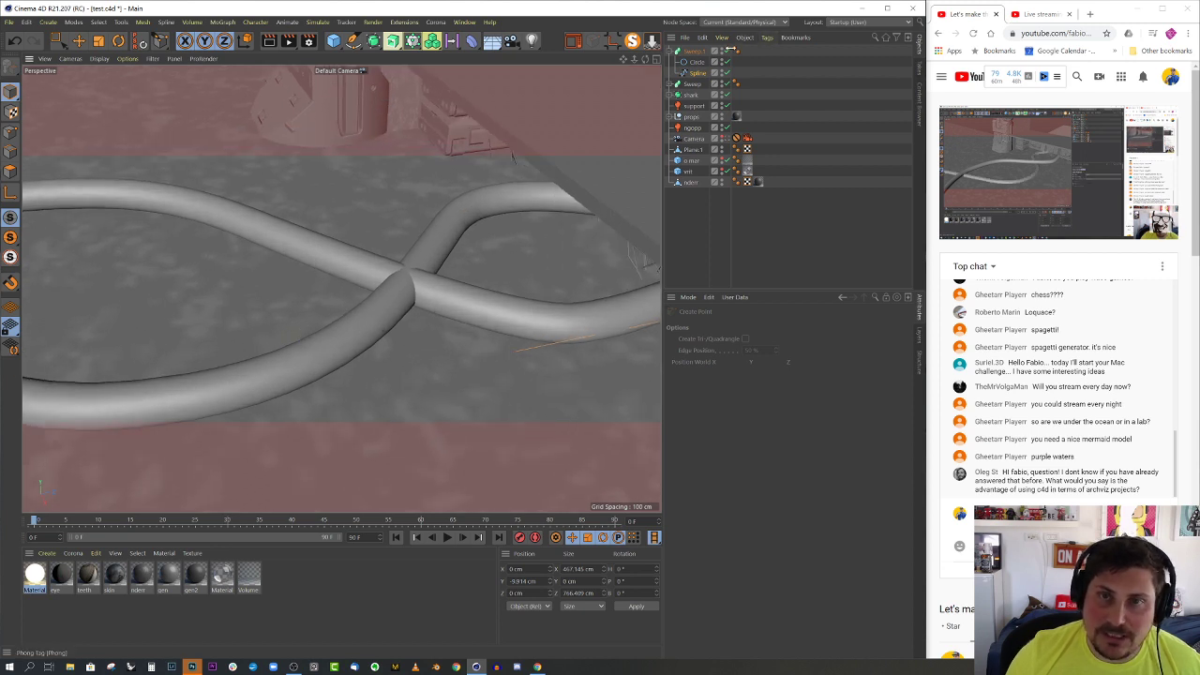
key("q")
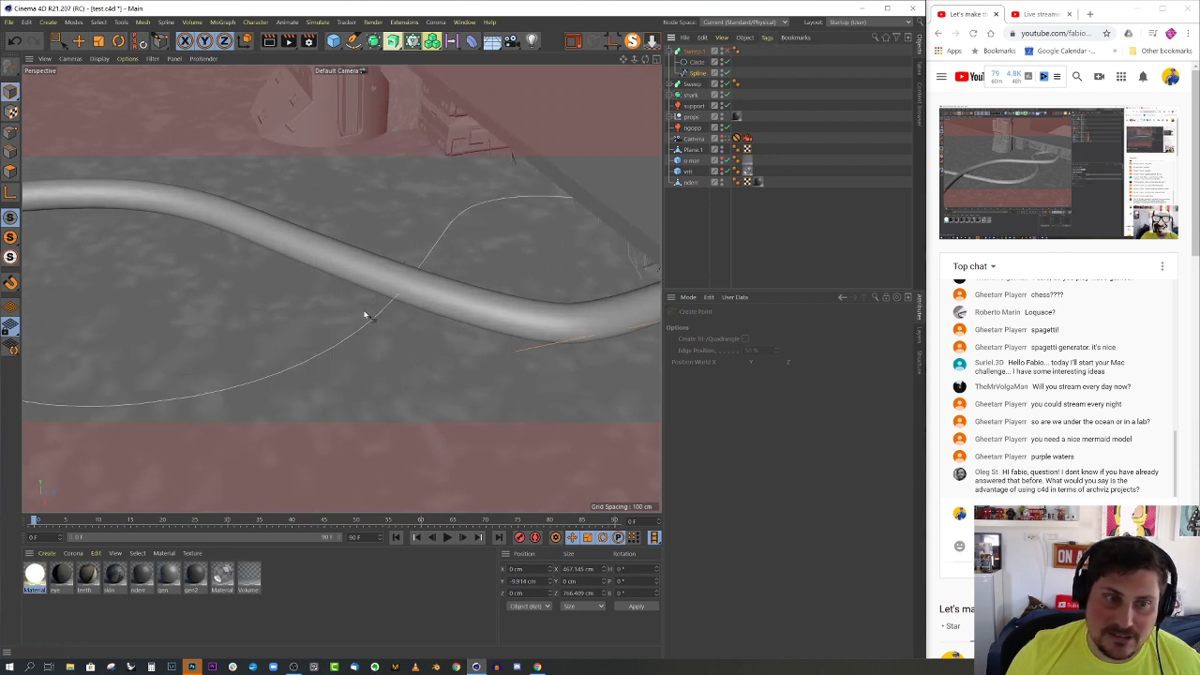
left_click(15, 134)
left_click(380, 312)
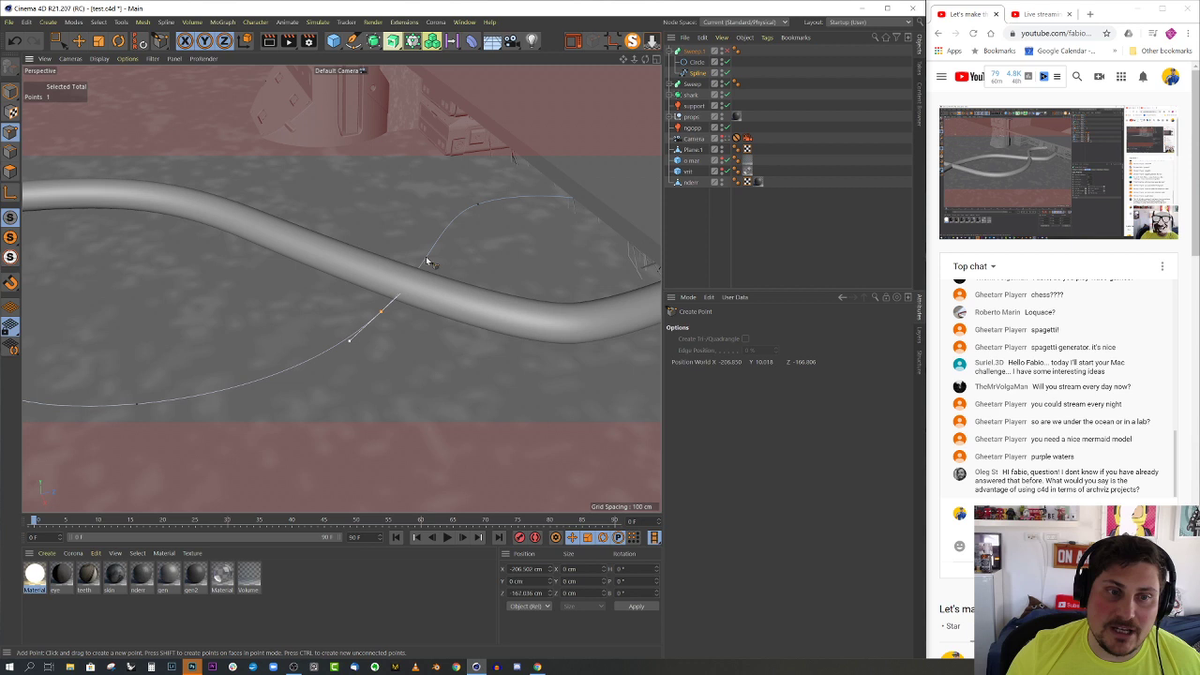
left_click(426, 261)
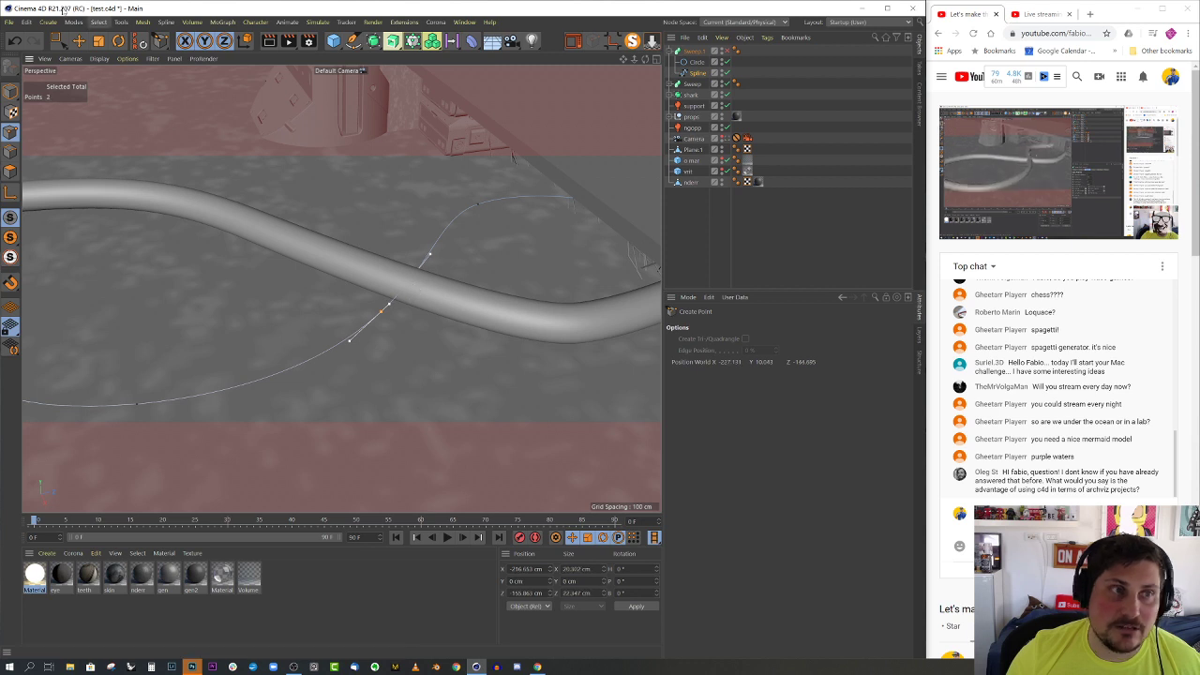
- Select the new spline point on the far side of the crossing and raise it to about Y 11.9 cm
left_click(58, 40)
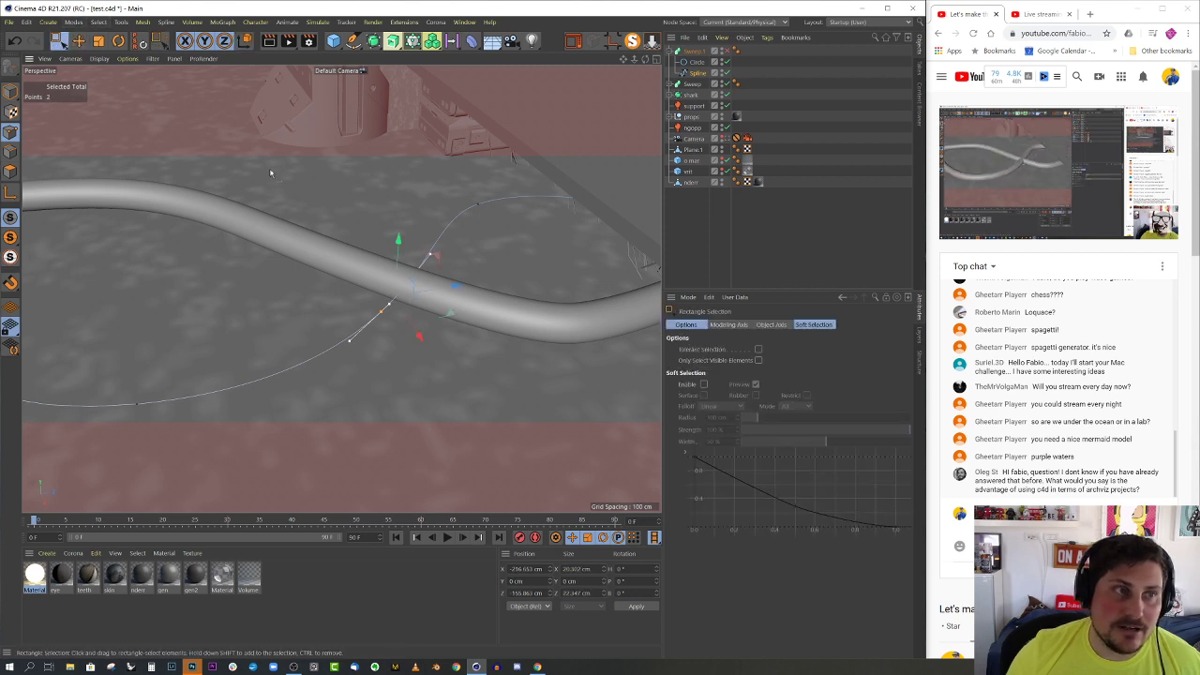
left_click_drag(375, 238, 441, 300)
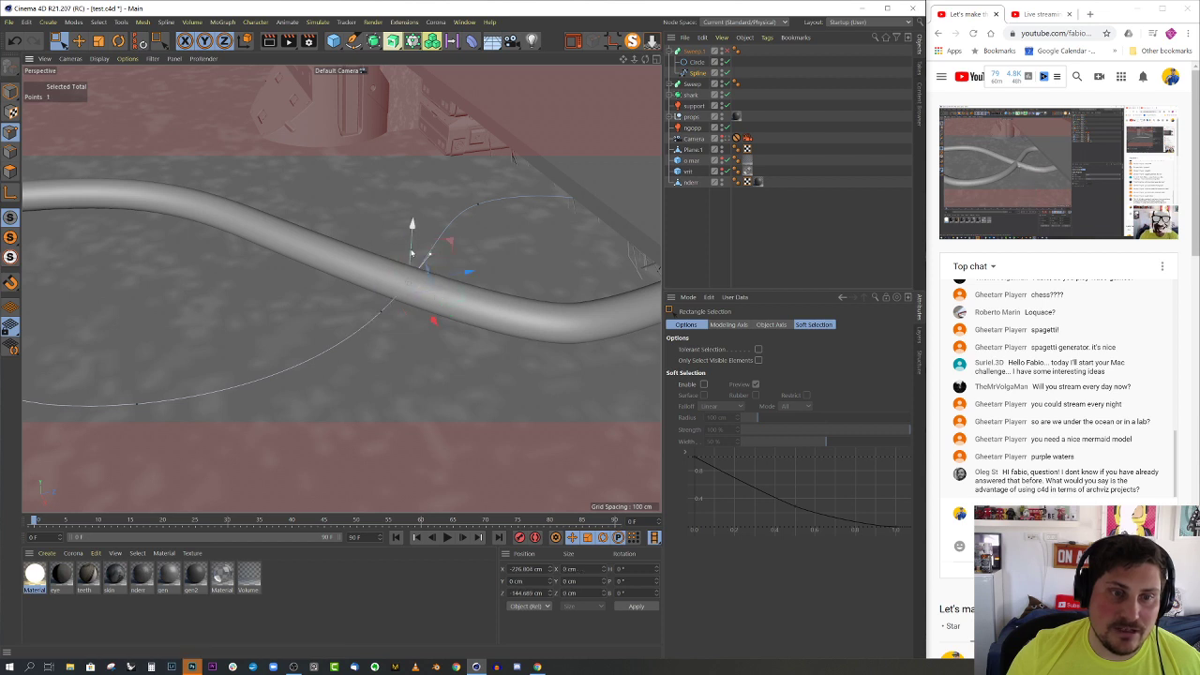
left_click_drag(410, 252, 411, 231)
- Move the near-side spline point away from the crossing and down to about Y -5.9 cm, and show the Sweep.1 surface again
left_click_drag(382, 312, 370, 335, "alt")
right_click(391, 322)
left_click(418, 283)
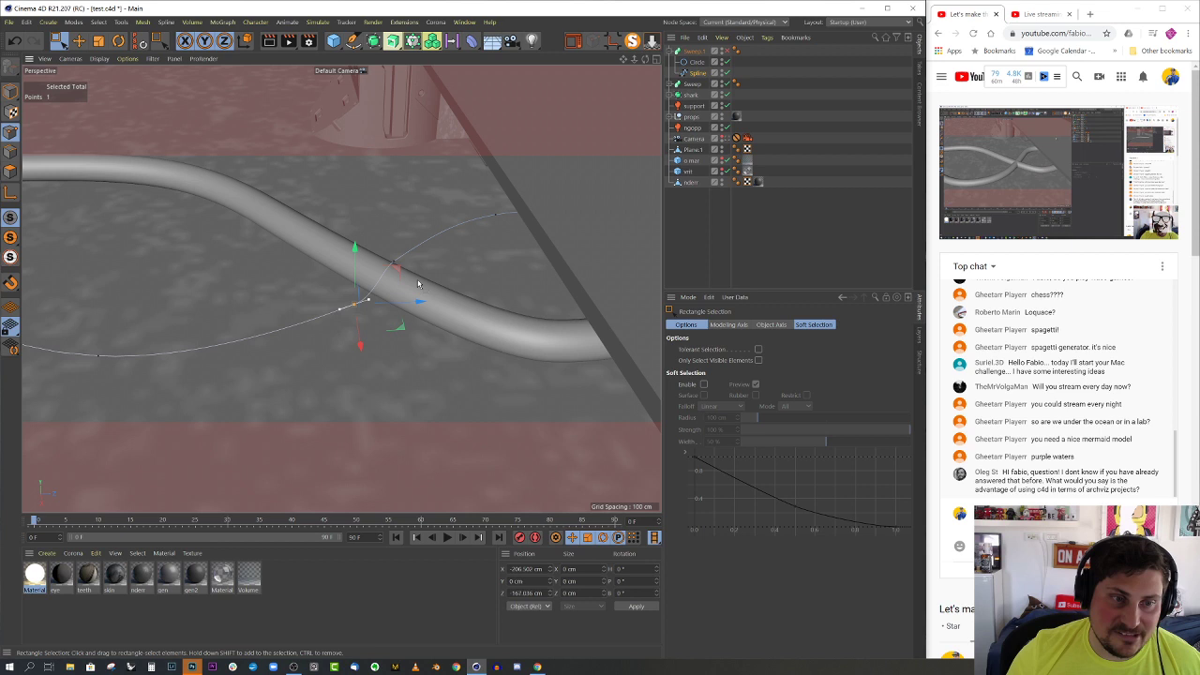
left_click_drag(418, 283, 313, 308, "alt")
key("e")
left_click_drag(386, 299, 587, 112, "alt")
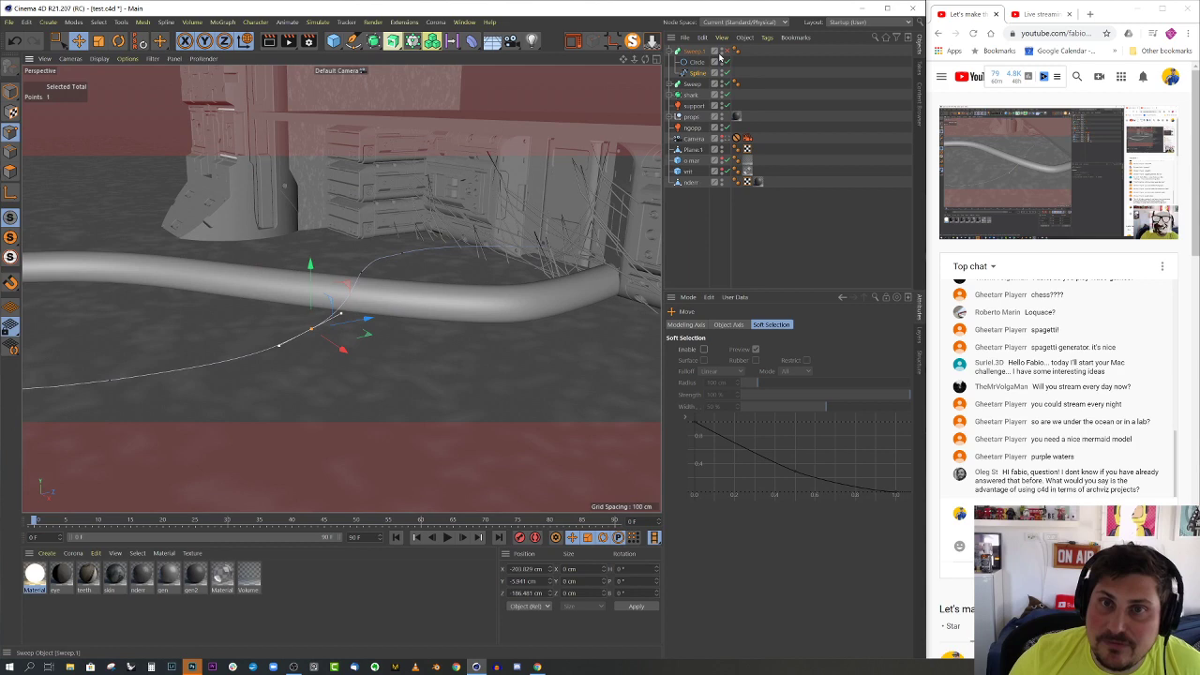
left_click_drag(422, 225, 502, 246, "alt")
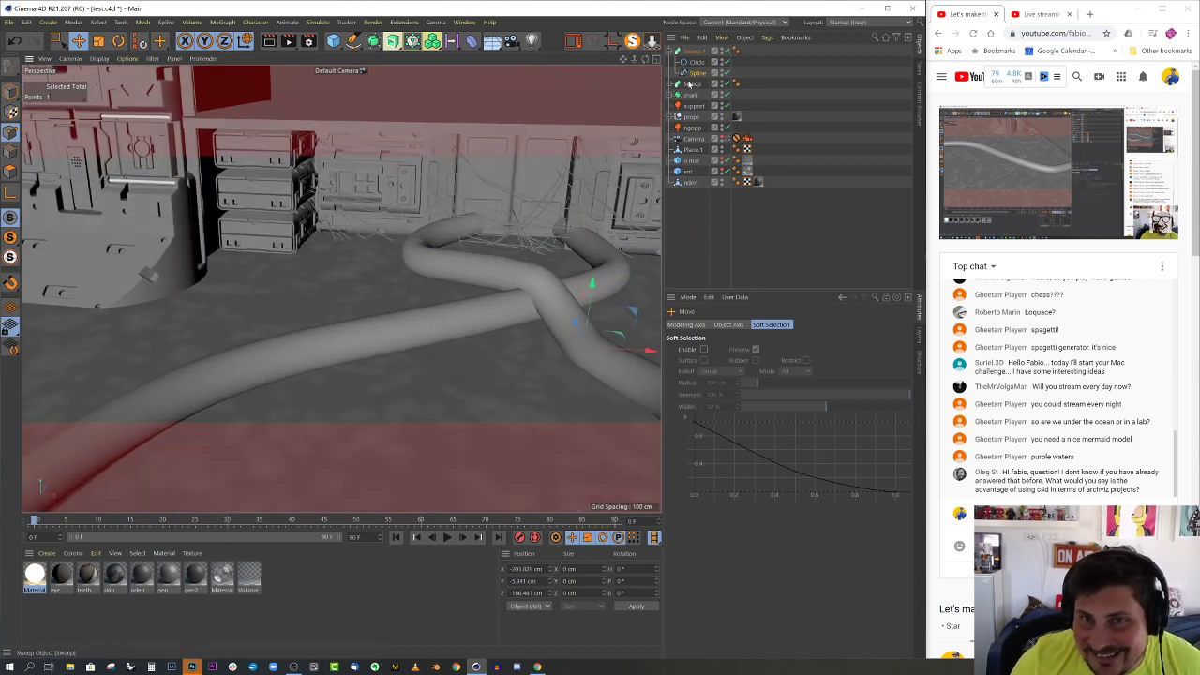
- Reselect the raised crossing point of Sweep.1's spline and lift it further to about Y 18.3 cm
left_click(57, 42)
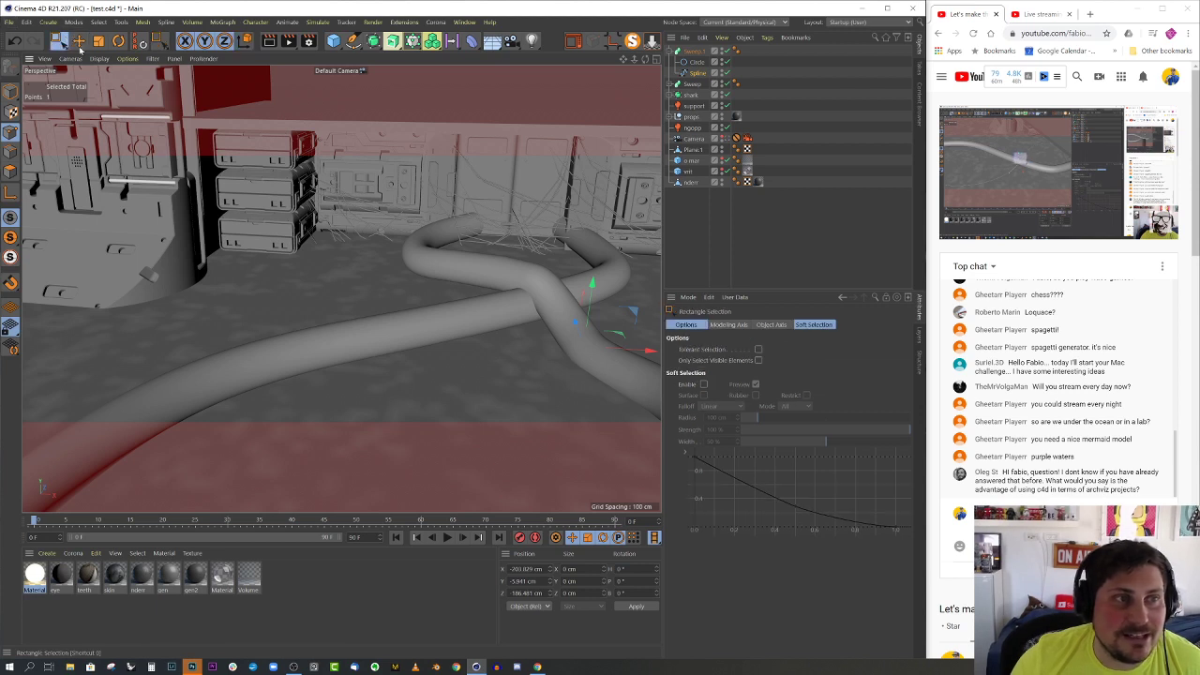
left_click_drag(518, 254, 571, 315)
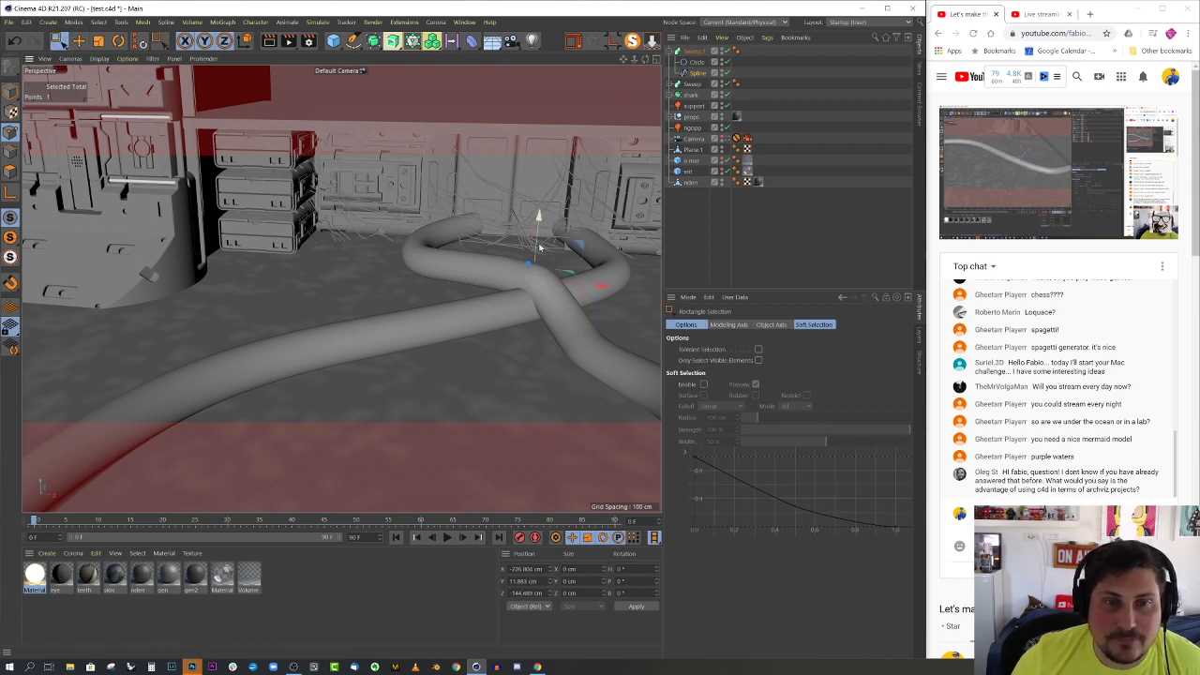
left_click_drag(537, 253, 366, 325)
- Add points to Spline.1 of the original Sweep around the second place where the two cables cross
middle_click_drag(325, 343, 345, 313, "alt")
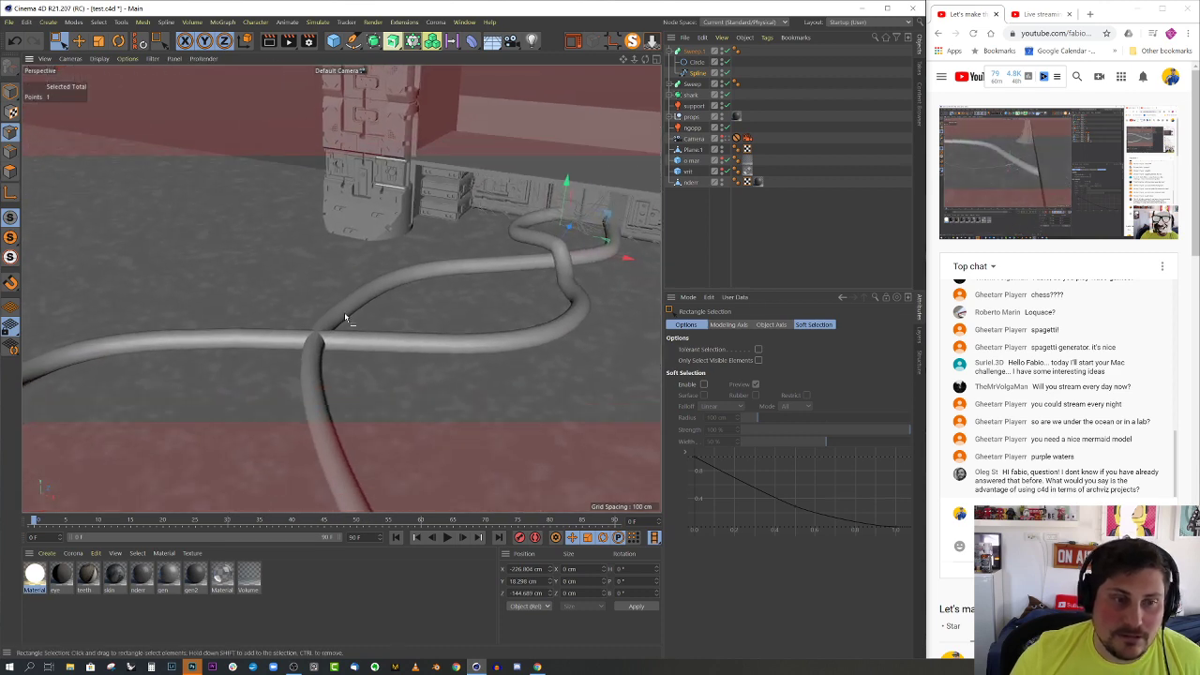
right_click_drag(345, 313, 406, 326, "alt")
left_click(676, 85)
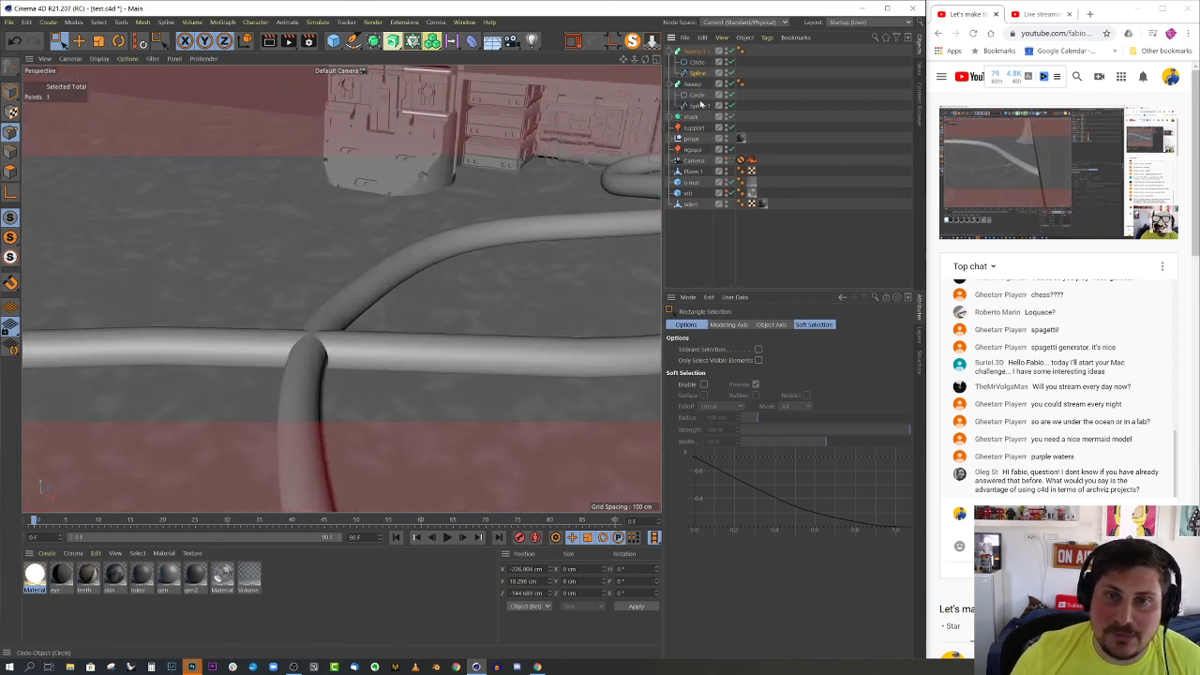
left_click(702, 106)
left_click_drag(394, 300, 332, 297, "alt")
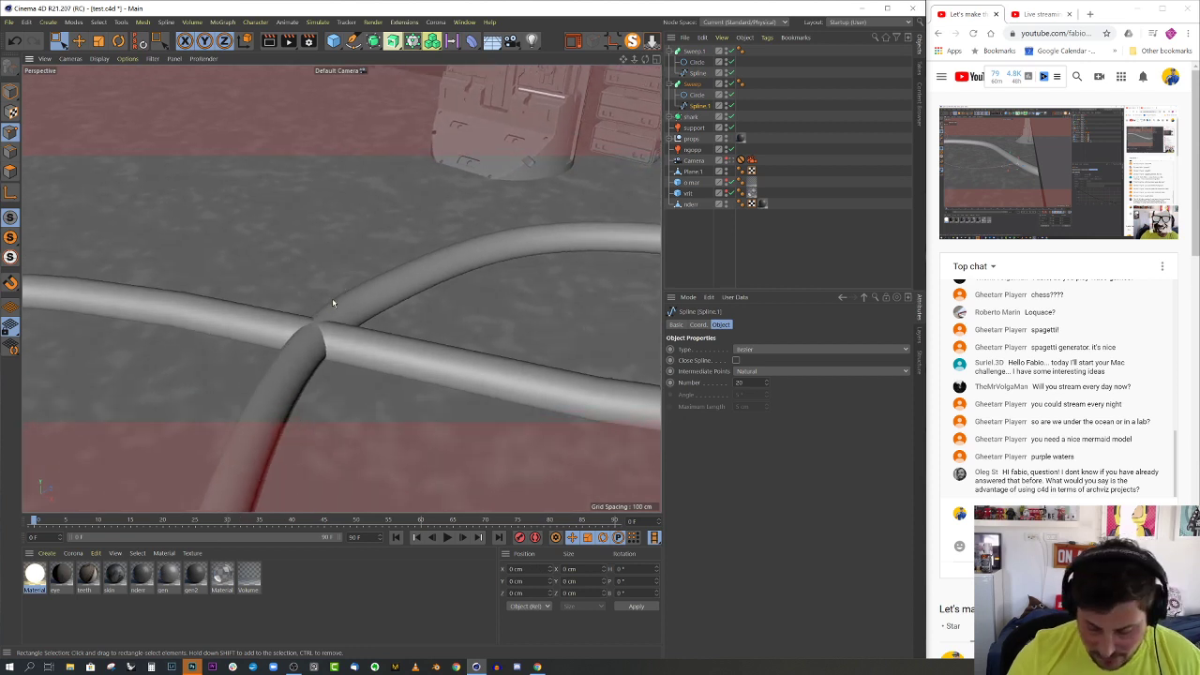
key("m")
key("a")
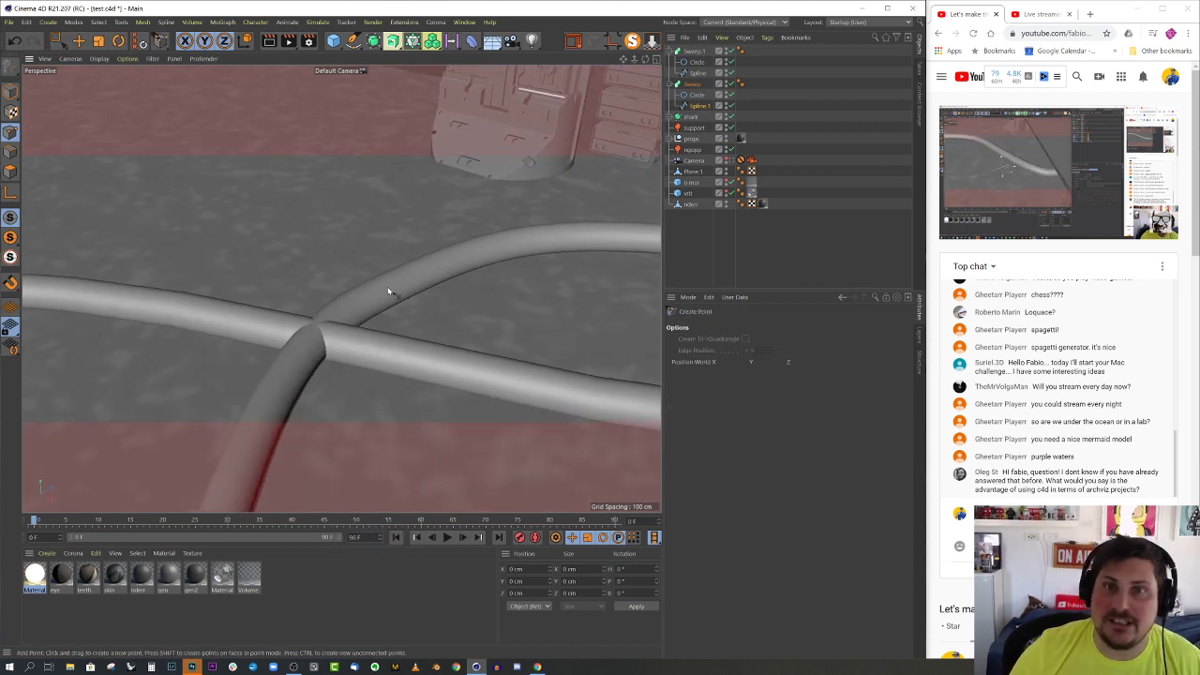
left_click(342, 310)
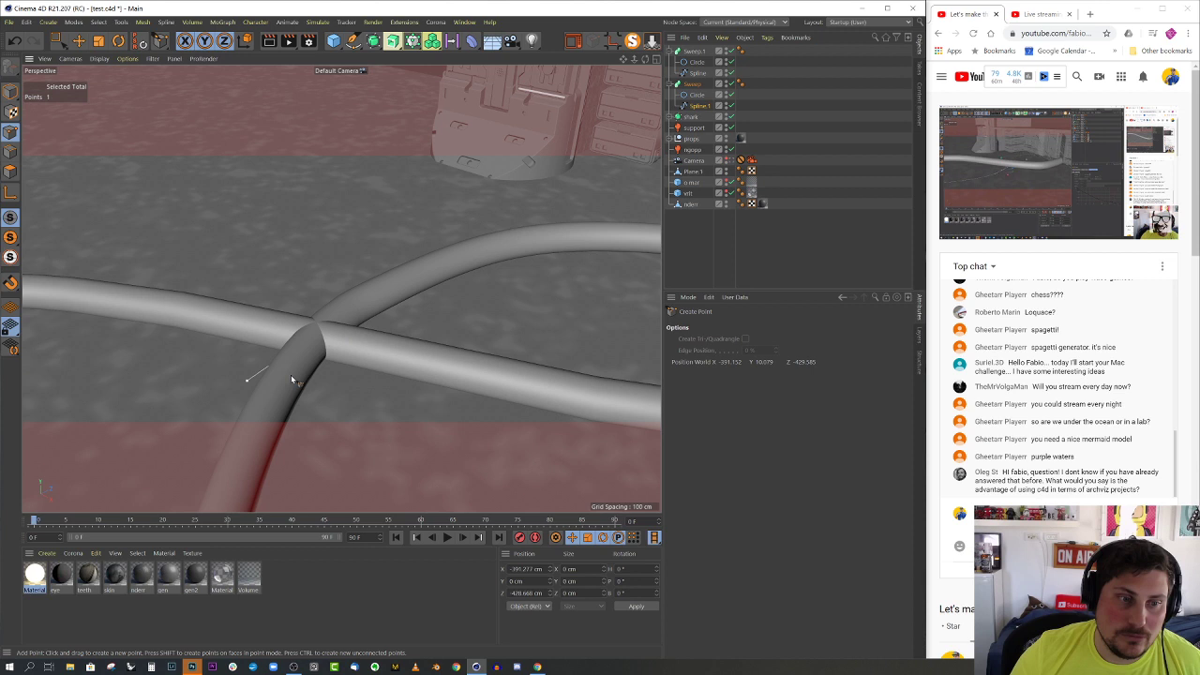
- Select the two Spline.1 points at the second crossing and raise them by about 9 cm
key("0")
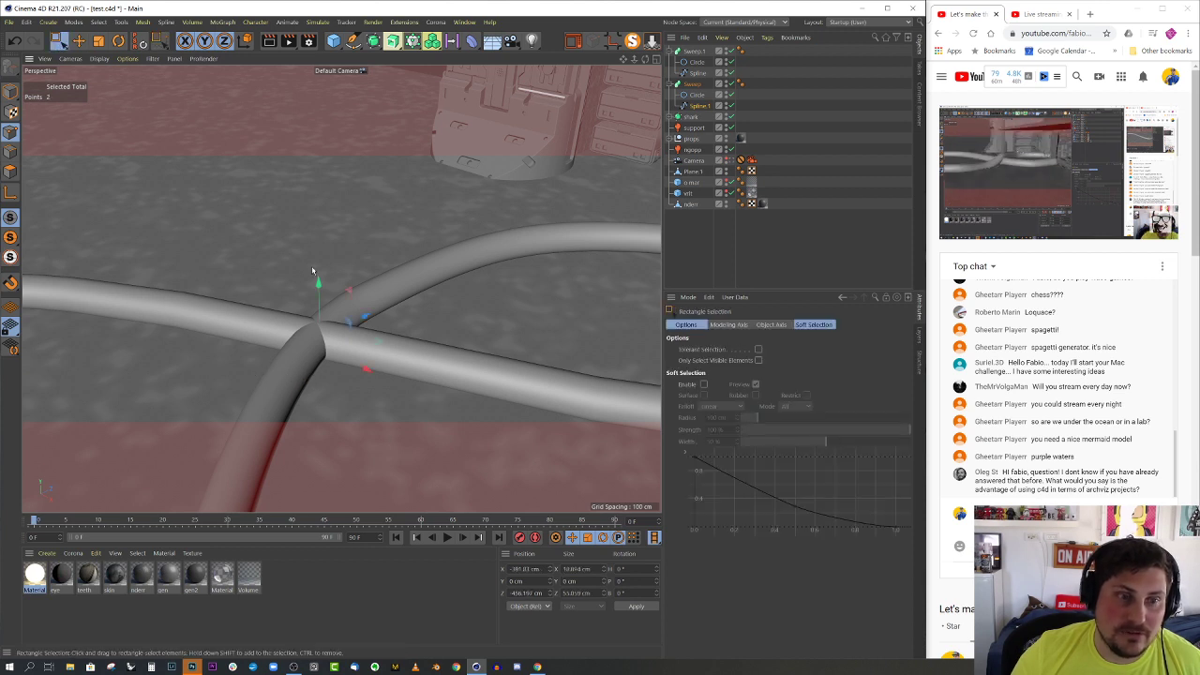
left_click_drag(313, 267, 385, 323)
left_click_drag(354, 271, 353, 257)
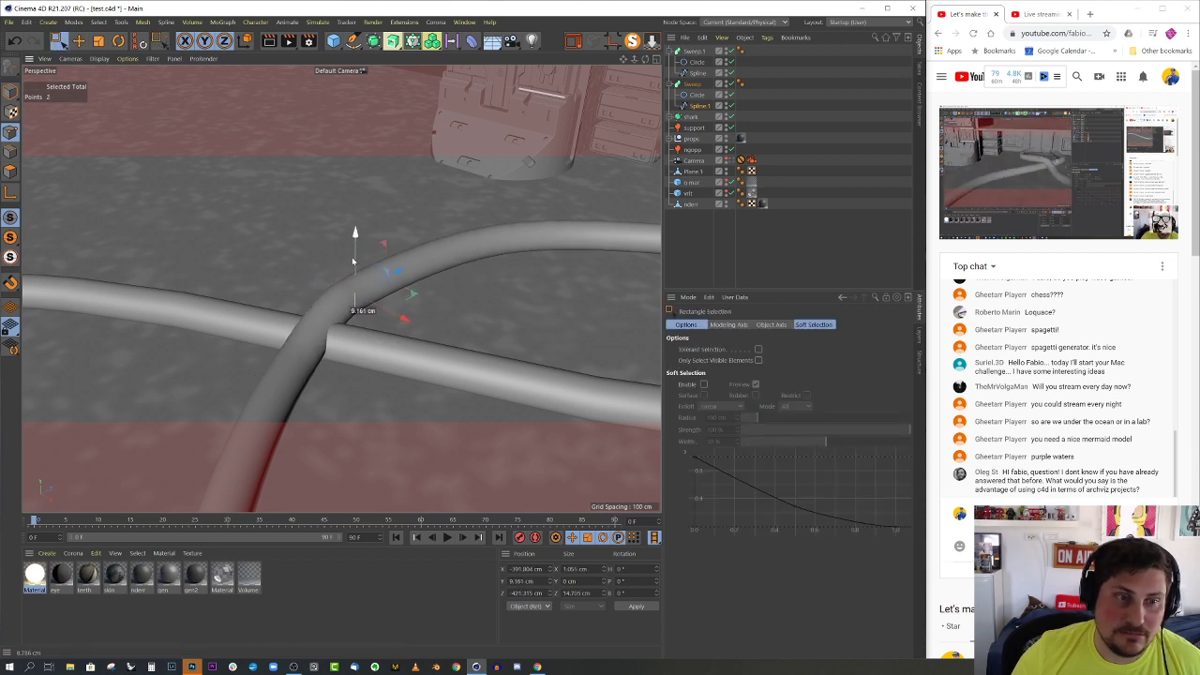
- Refine the second crossing by selecting a single Spline.1 point and raising it to about Y 11.3 cm
left_click_drag(270, 334, 393, 309, "alt")
left_click(327, 306)
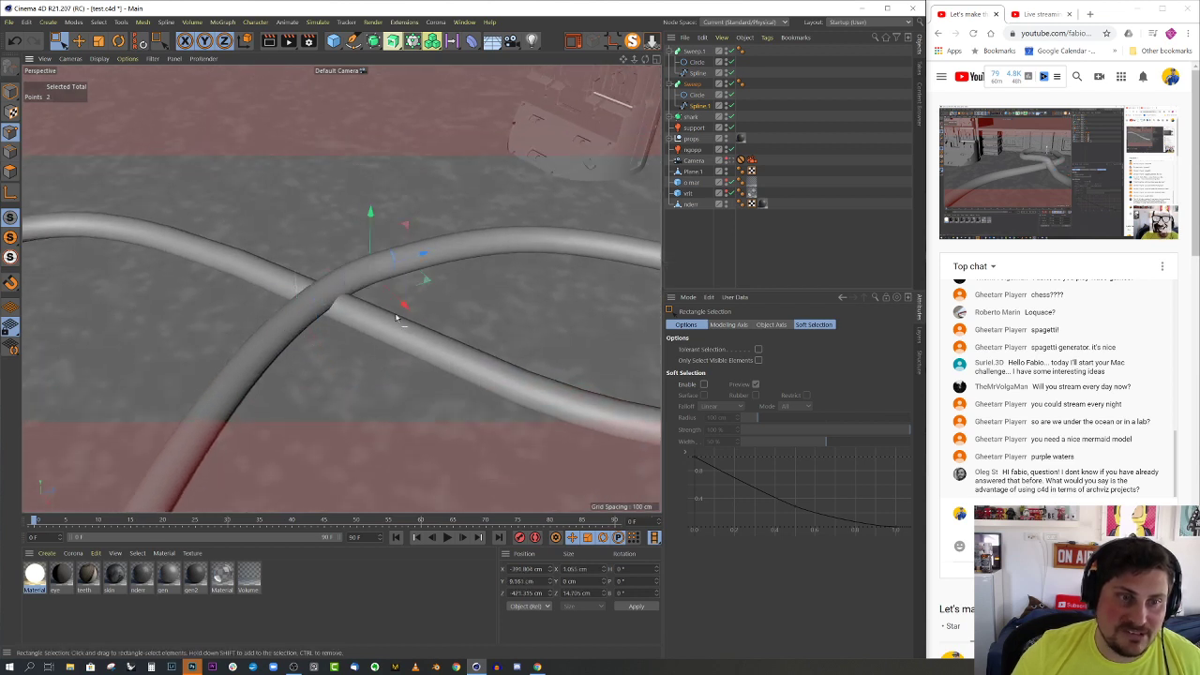
left_click_drag(367, 243, 367, 236)
left_click(303, 296)
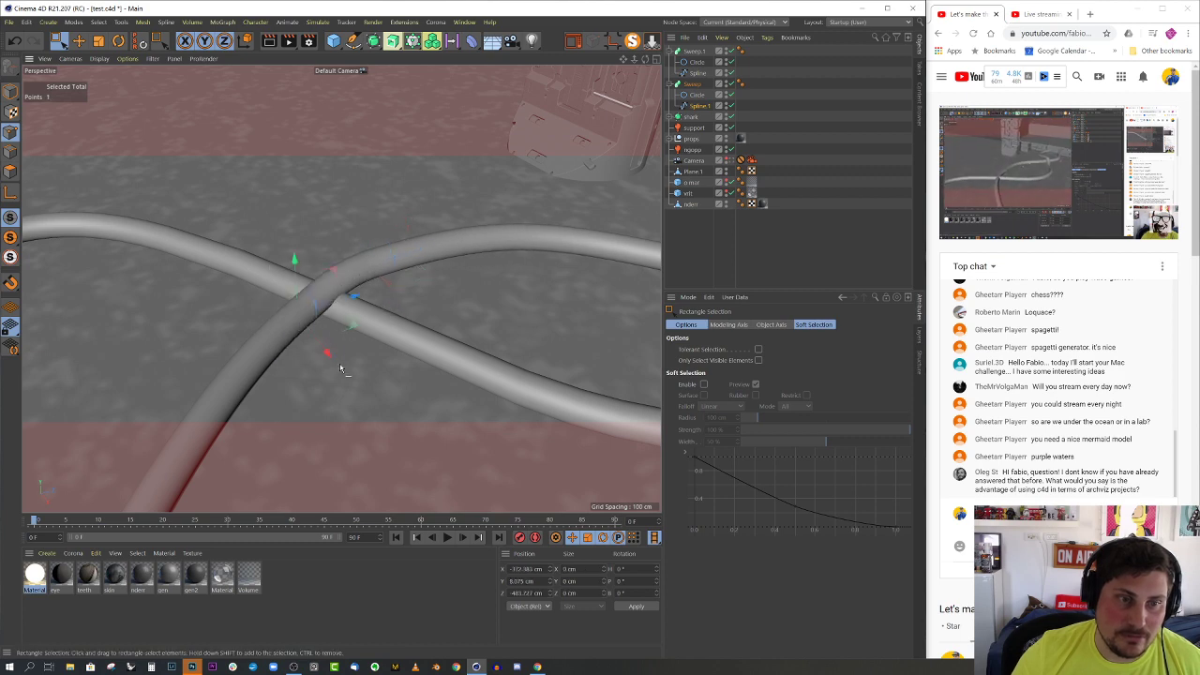
left_click_drag(303, 298, 451, 255, "alt")
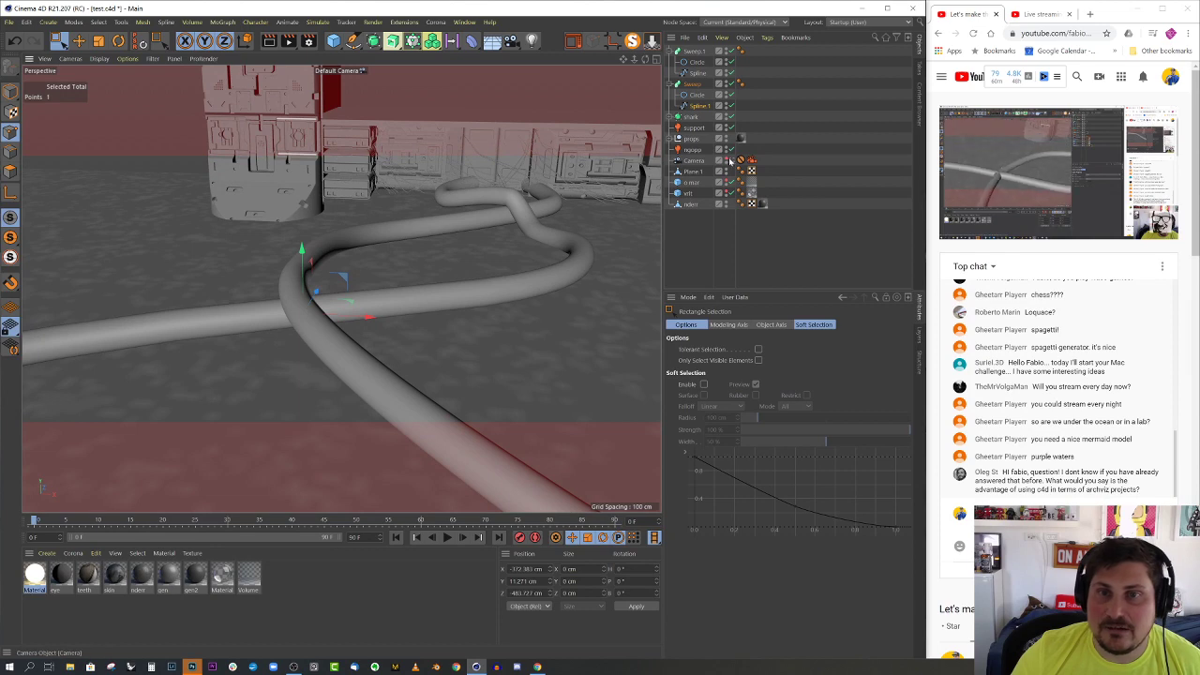
- Look through the scene Camera, pull Spline.1's front end point closer to the camera, and return to the default camera
left_click(730, 161)
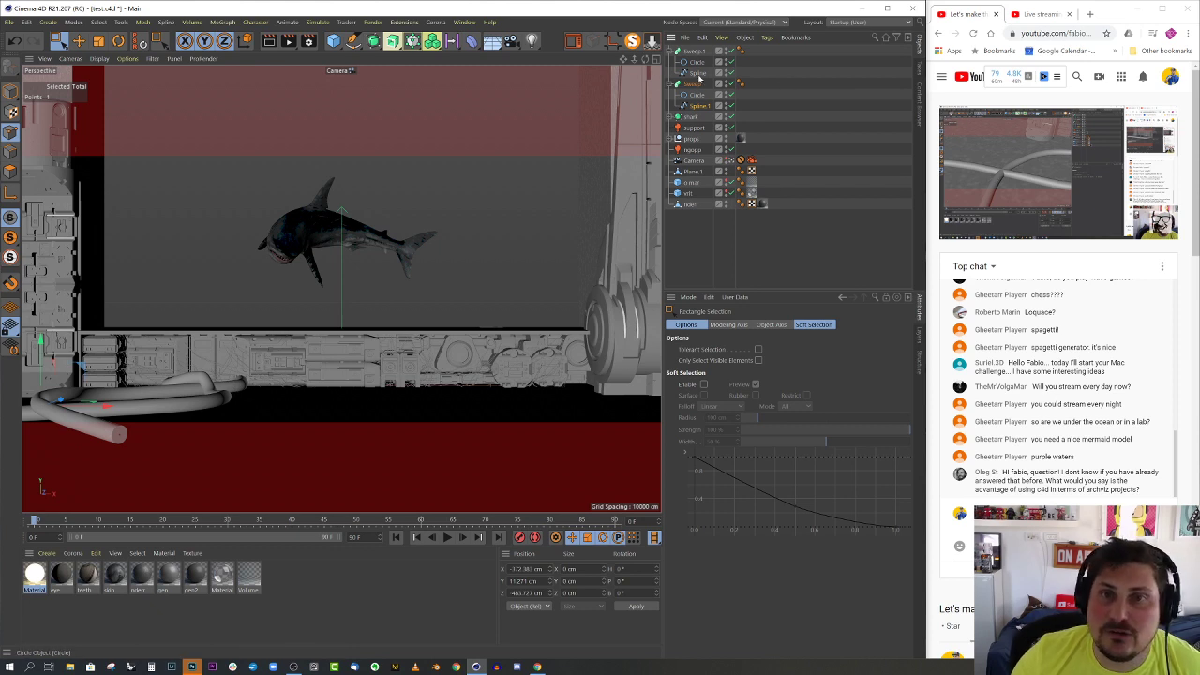
left_click_drag(101, 410, 123, 475)
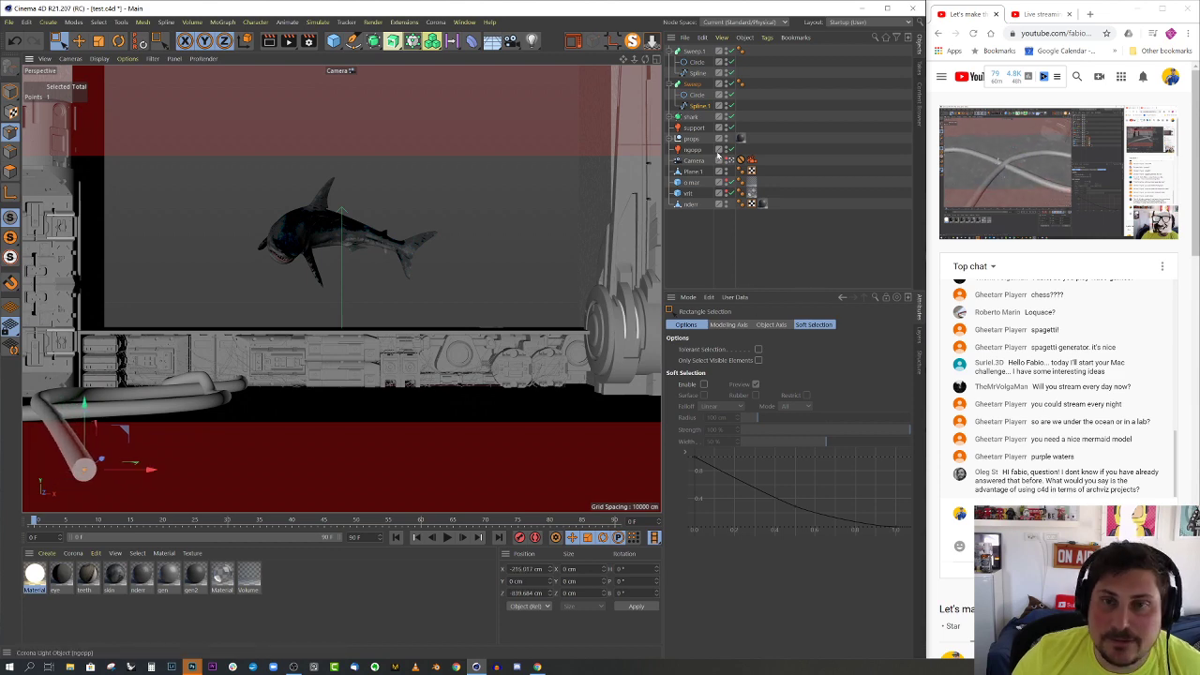
left_click(740, 160)
scroll(397, 279, "down", 3)
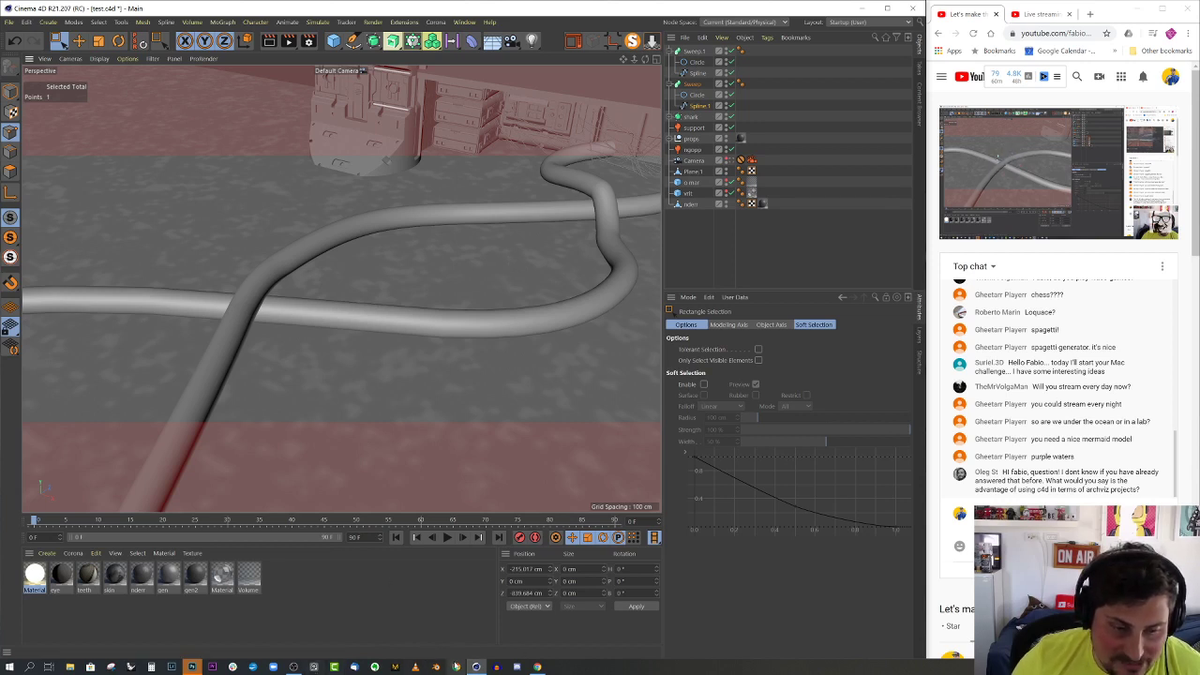
- Switch to Photoshop to examine the floor cables in thecontrolroom.psd, and return to Cinema 4D
left_click(192, 667)
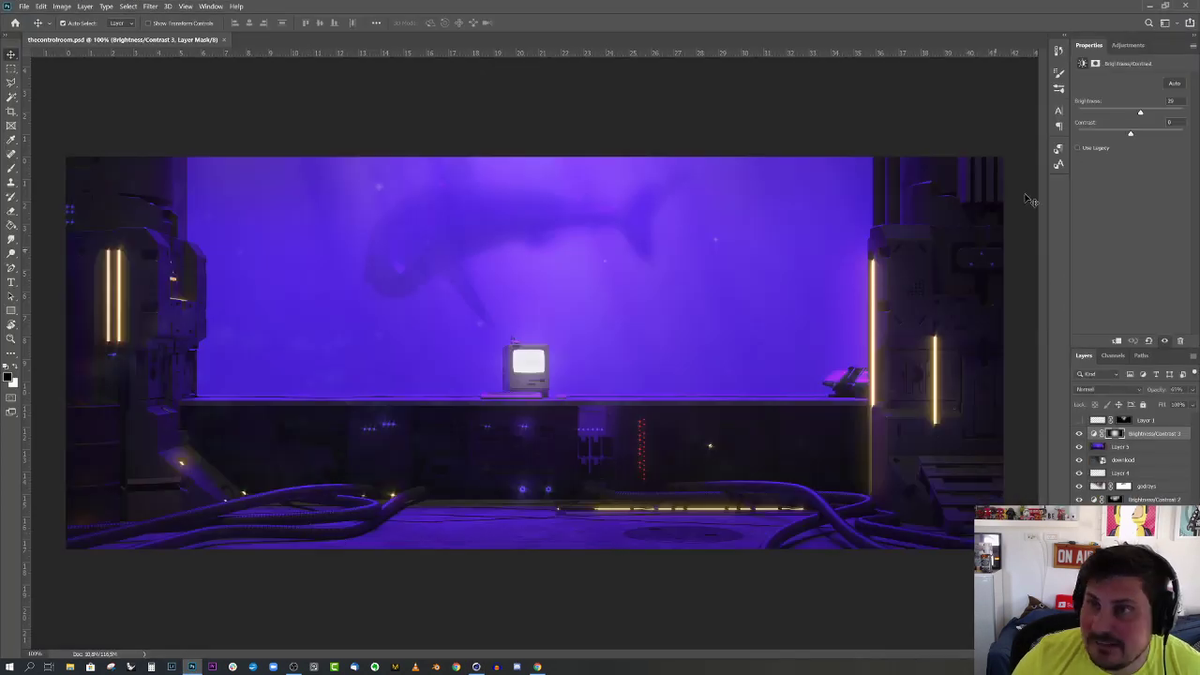
left_click(1151, 6)
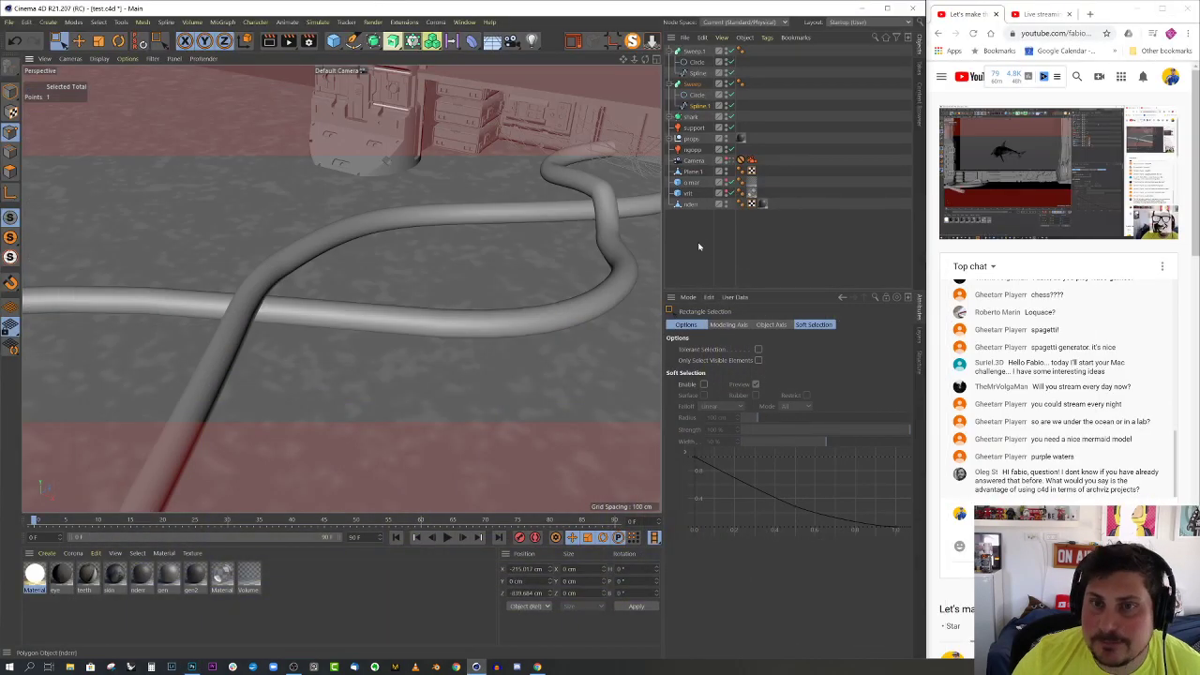
- Create a new standard Corona material and name it pipe
left_click(82, 554)
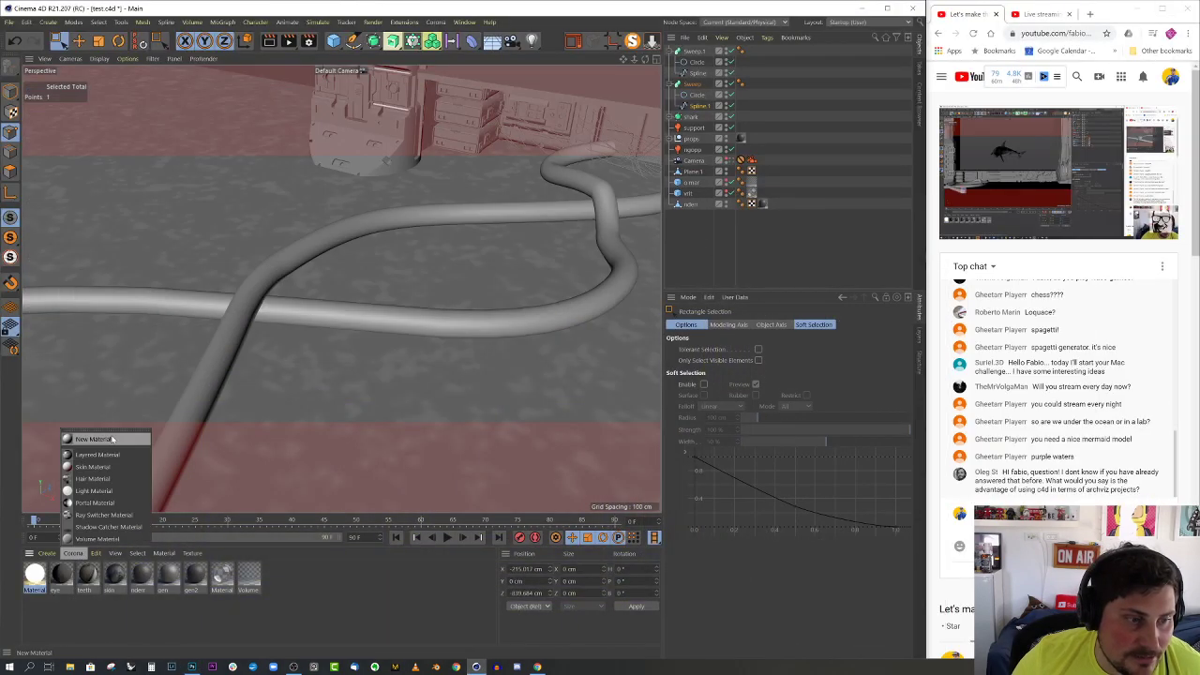
left_click(89, 437)
double_click(61, 571)
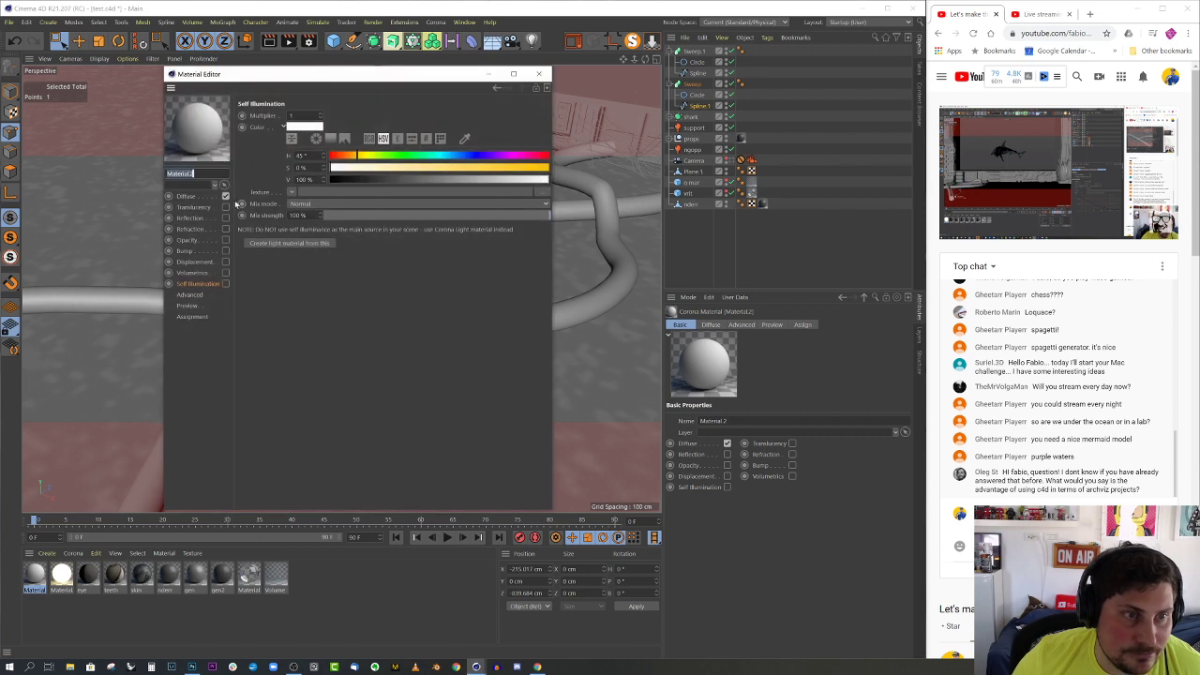
type("pipe")
key("Return")
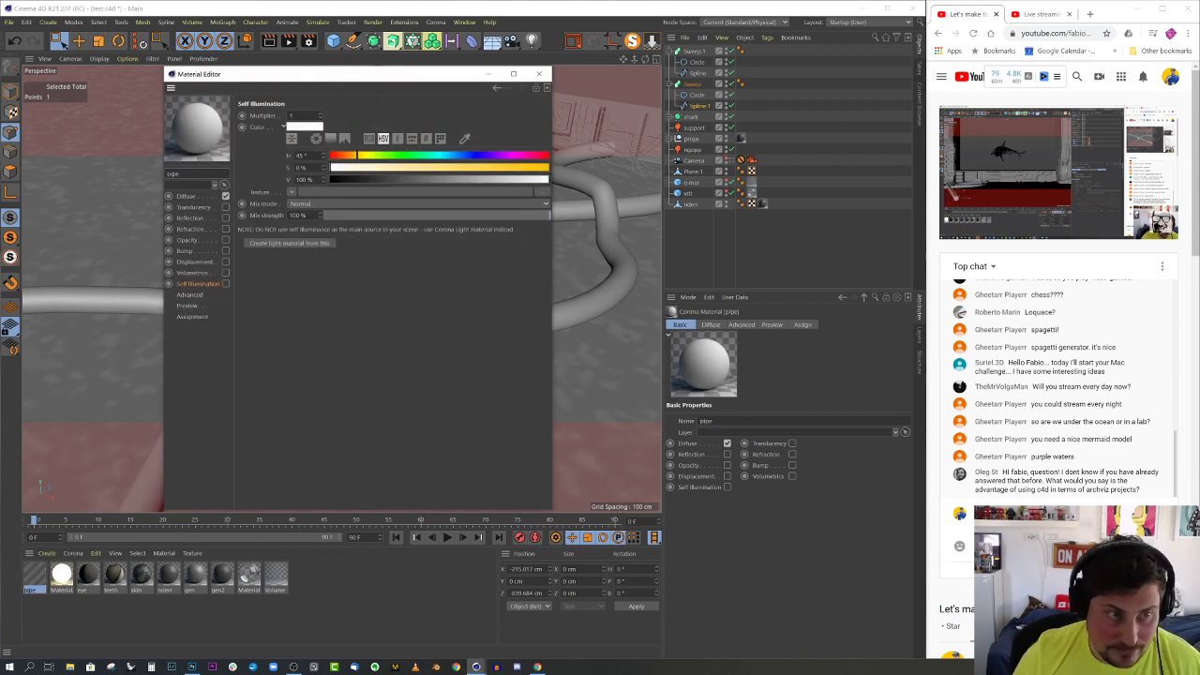
- Load corrugated_bump_rotate.jpg as the pipe material's diffuse texture without copying the image to the project location
left_click(193, 197)
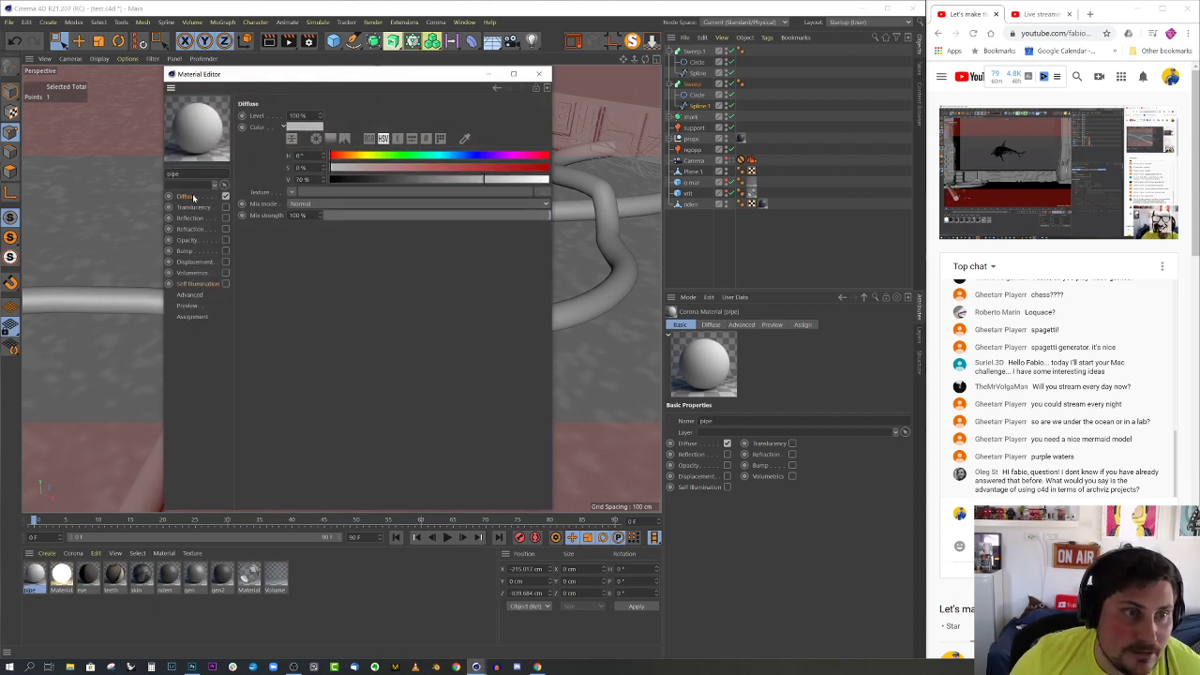
left_click(293, 192)
left_click(319, 214)
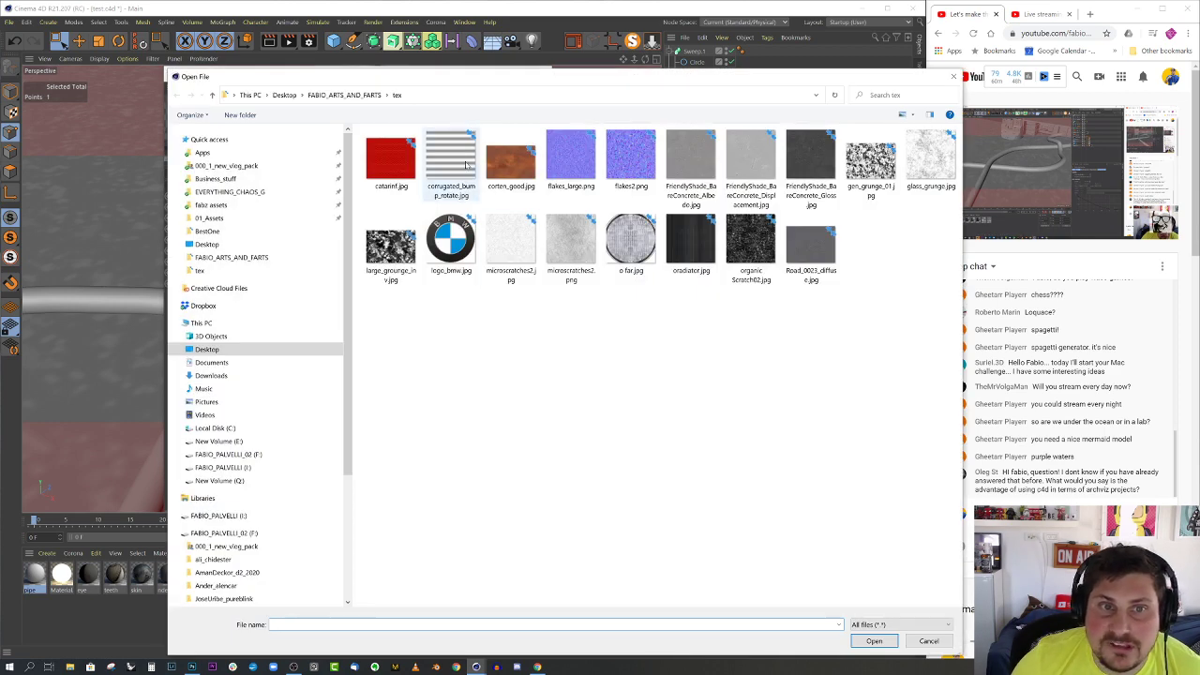
left_click(459, 165)
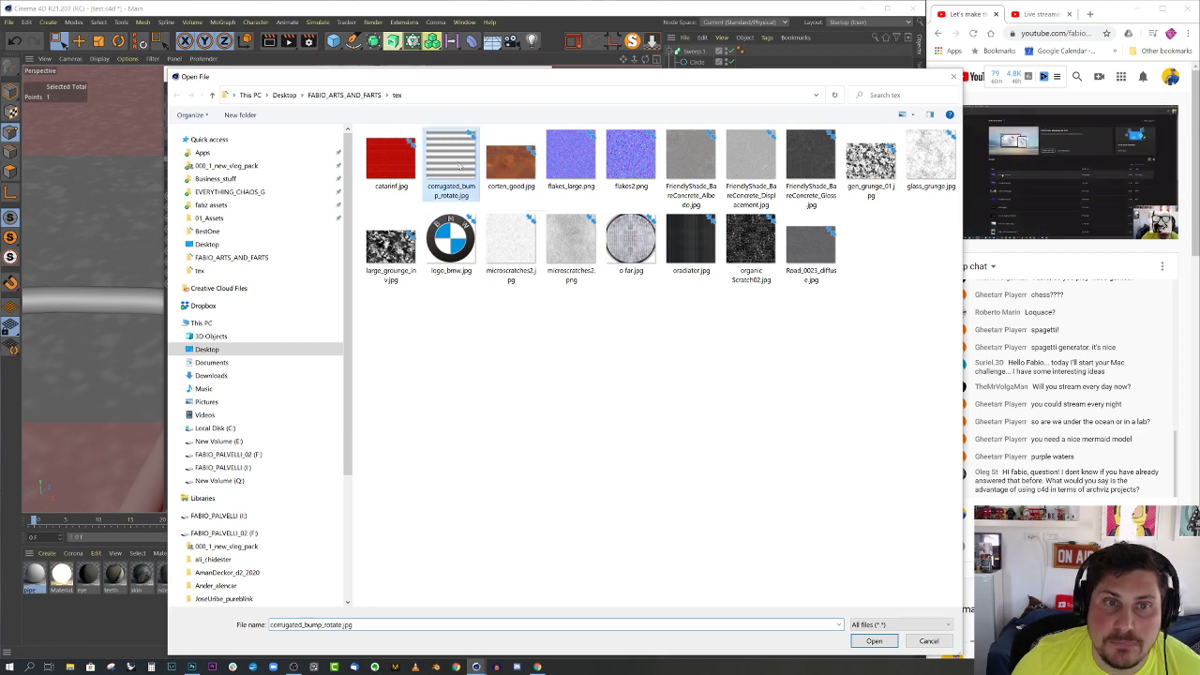
left_click(873, 640)
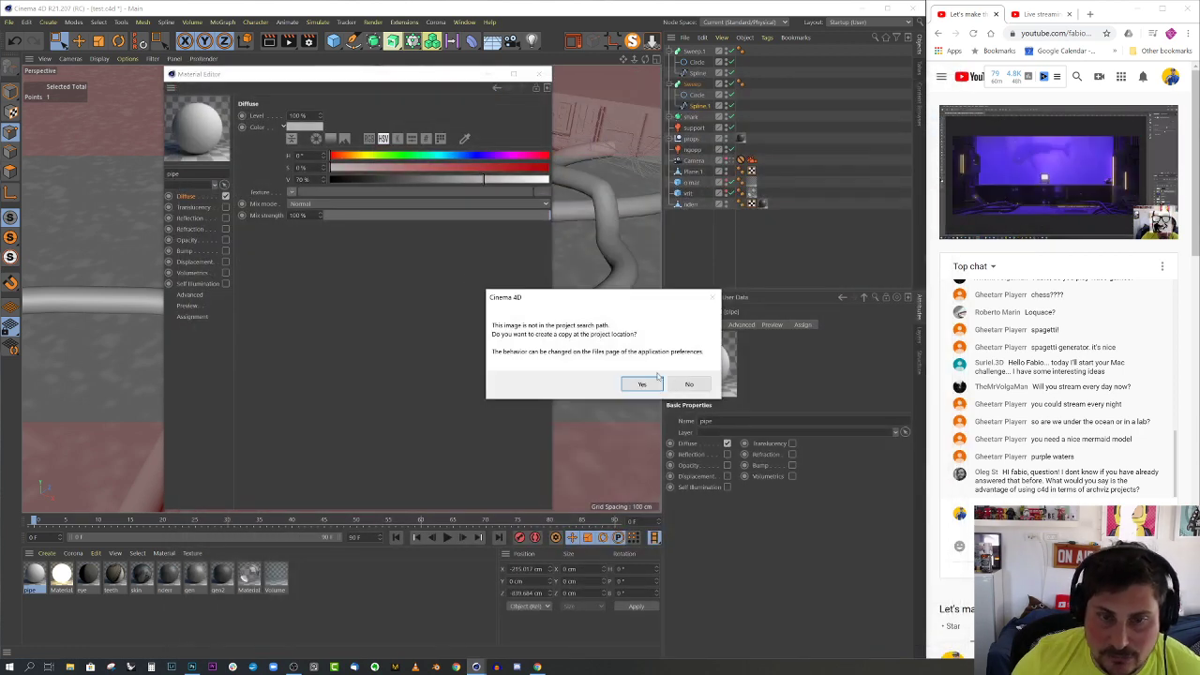
left_click(688, 384)
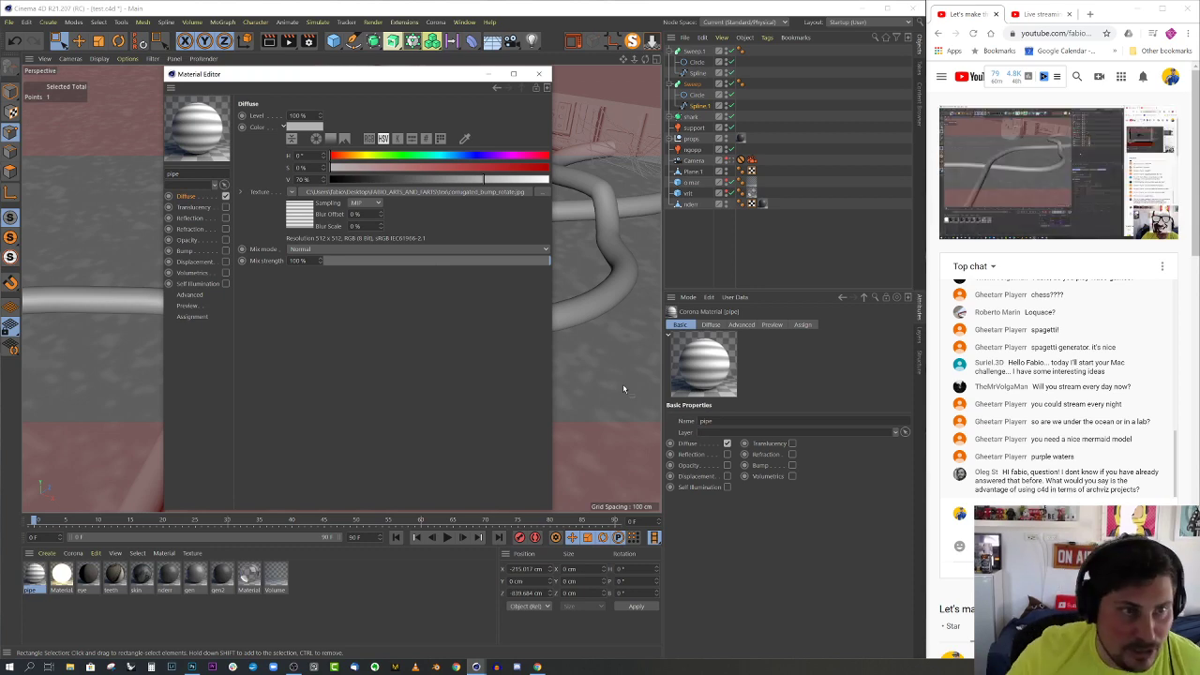
left_click(544, 73)
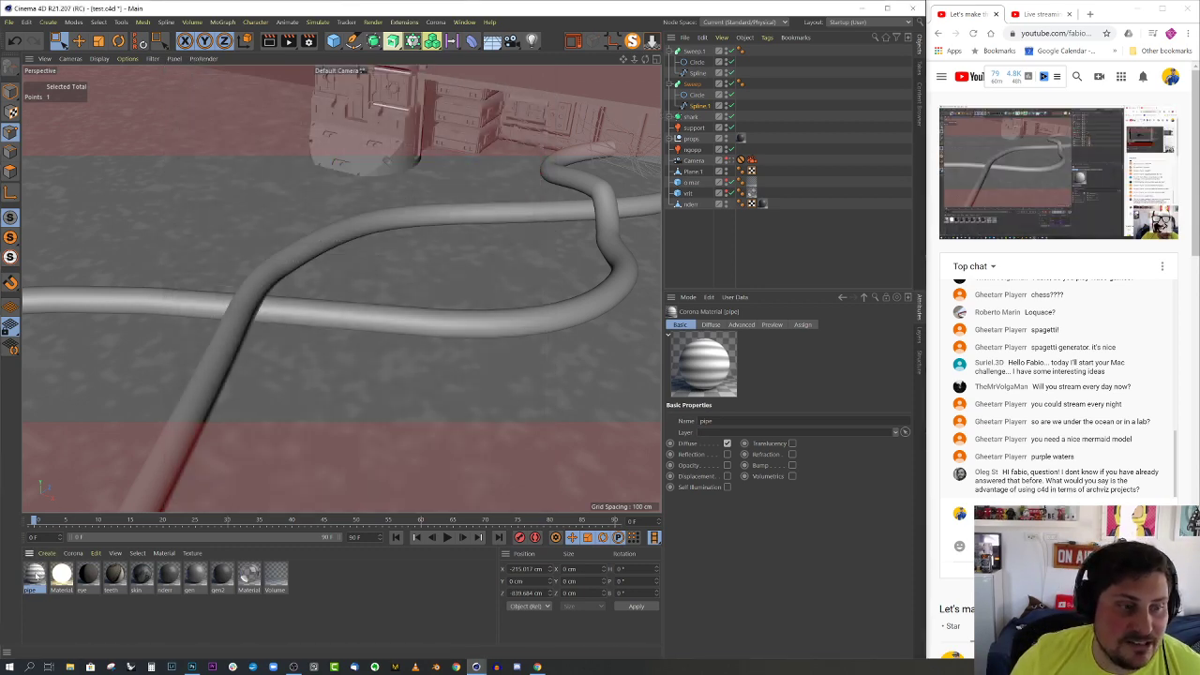
- Apply the pipe material to the untextured Sweep cable and set its texture Length V to 3 %
left_click_drag(79, 562, 228, 345)
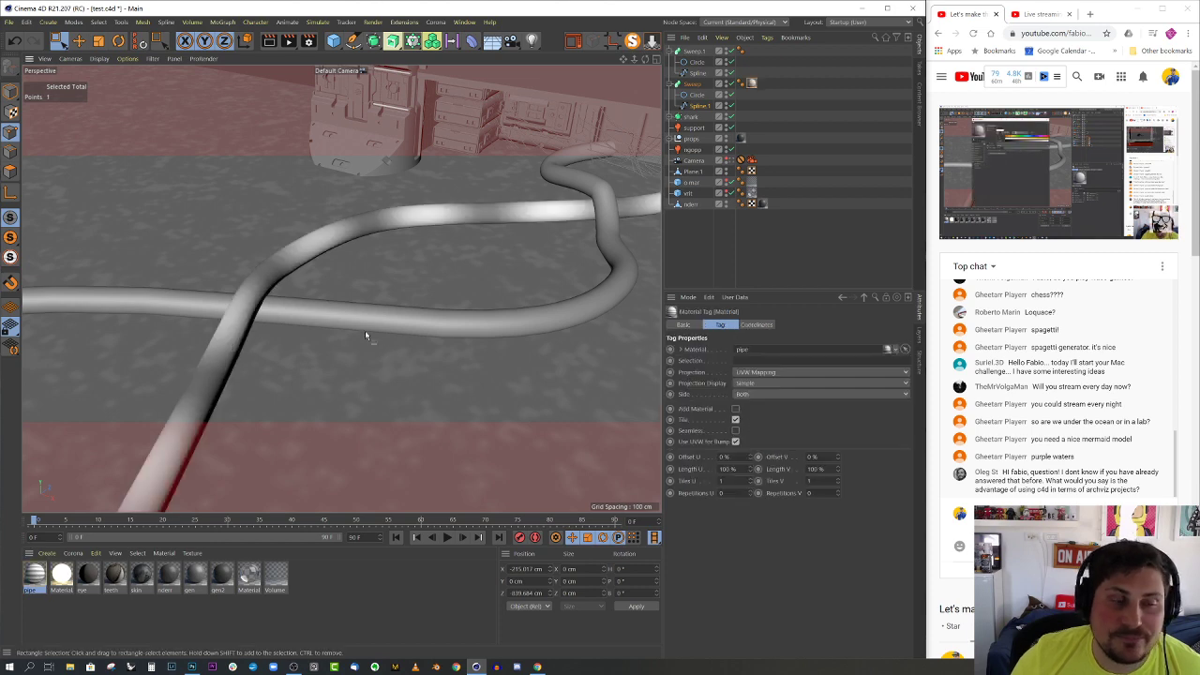
left_click_drag(364, 330, 326, 286, "alt")
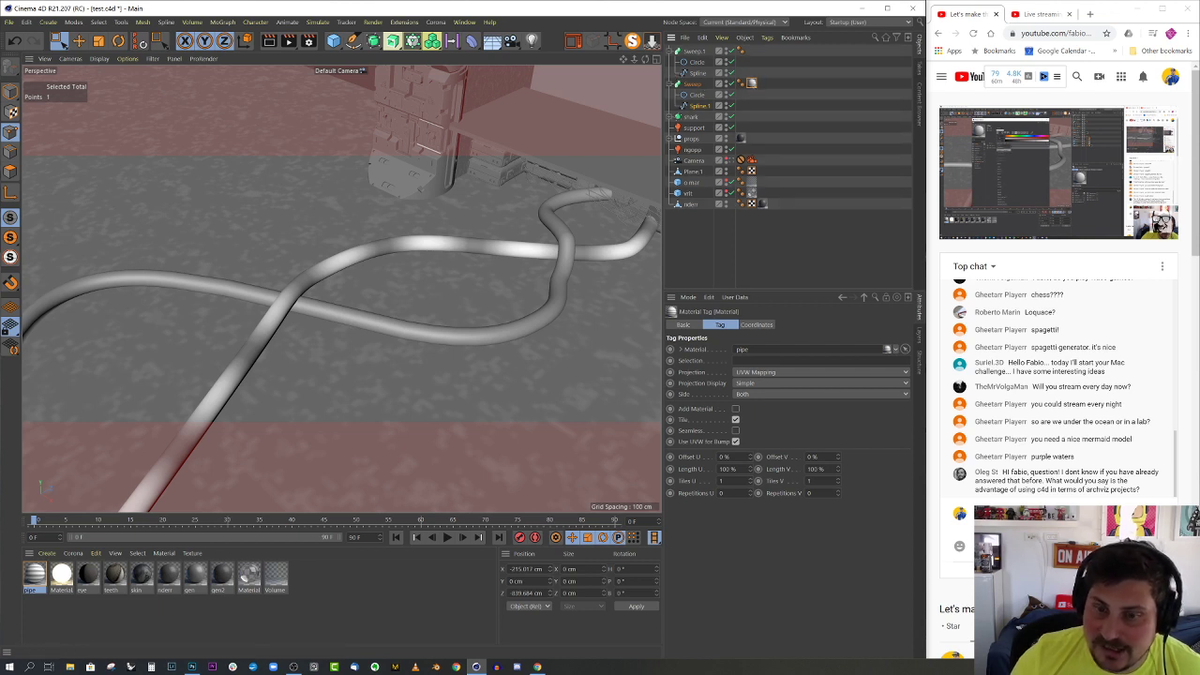
left_click_drag(837, 468, 837, 558)
left_click_drag(497, 330, 337, 278, "alt")
scroll(338, 277, "up", 3)
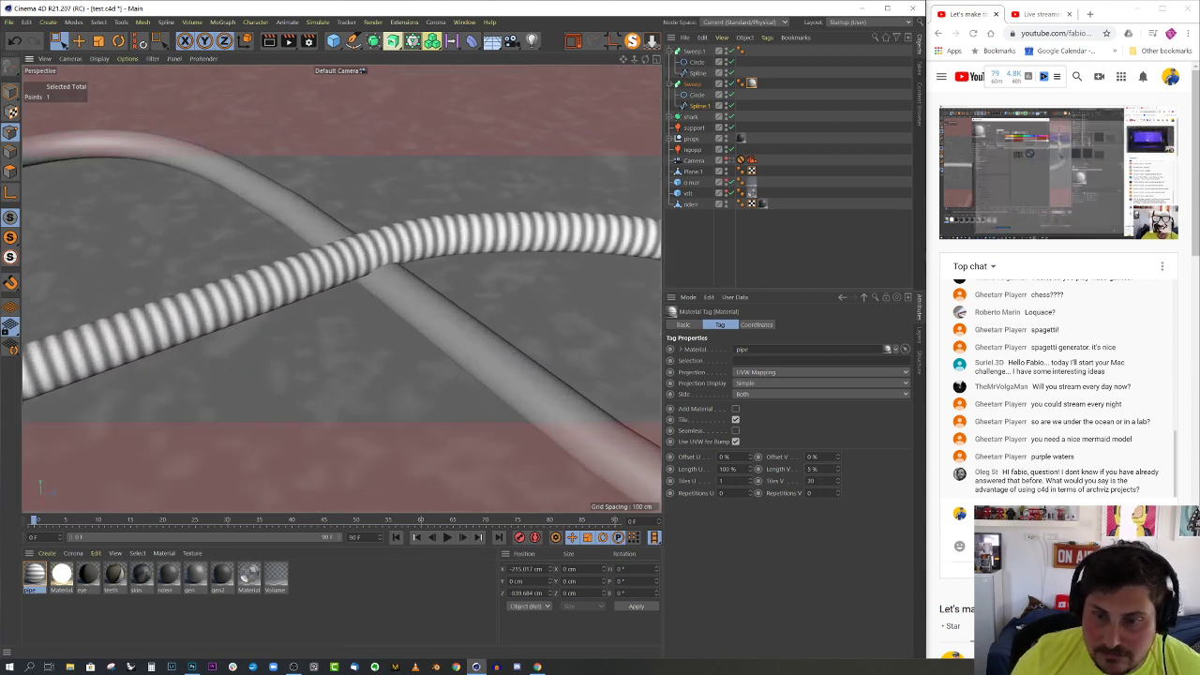
left_click(802, 471)
type("3")
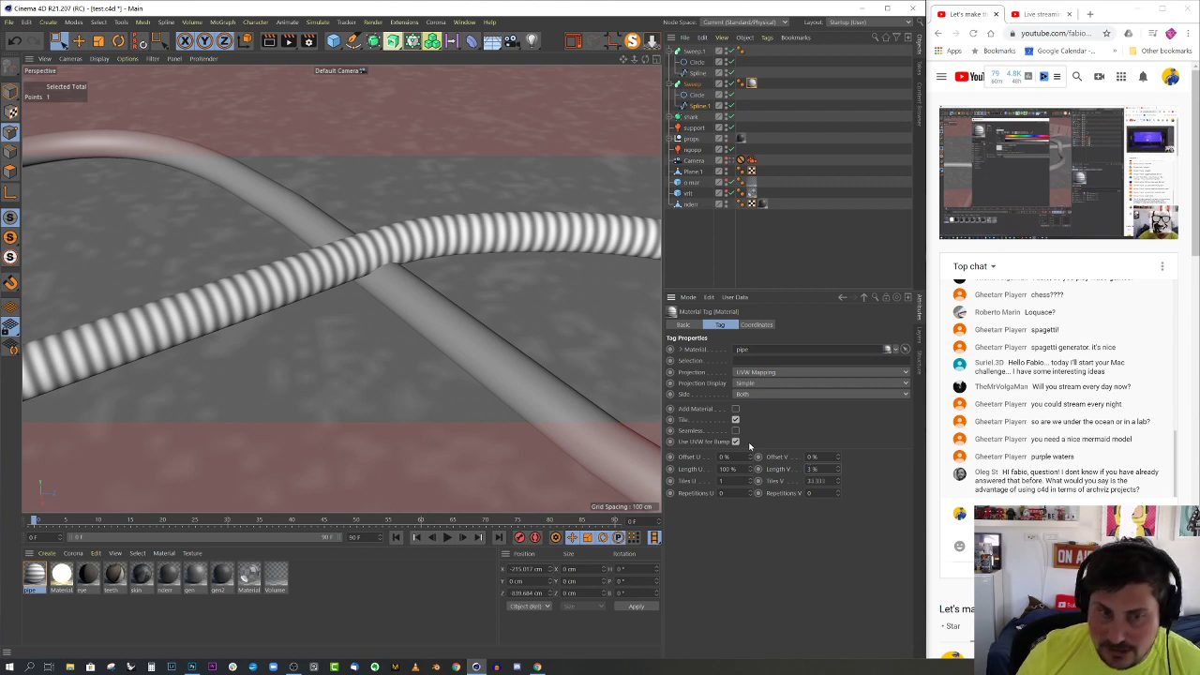
key("Return")
- Enable displacement on the pipe material, using the same corrugated bump image as its texture
double_click(33, 574)
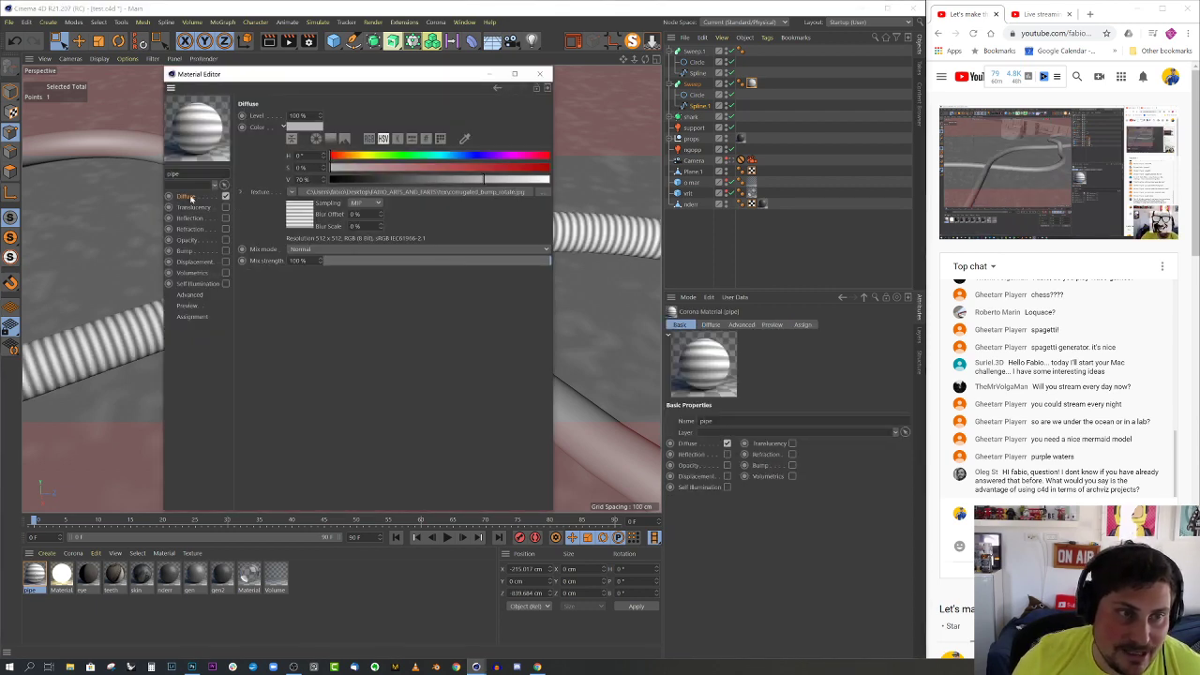
left_click(212, 284)
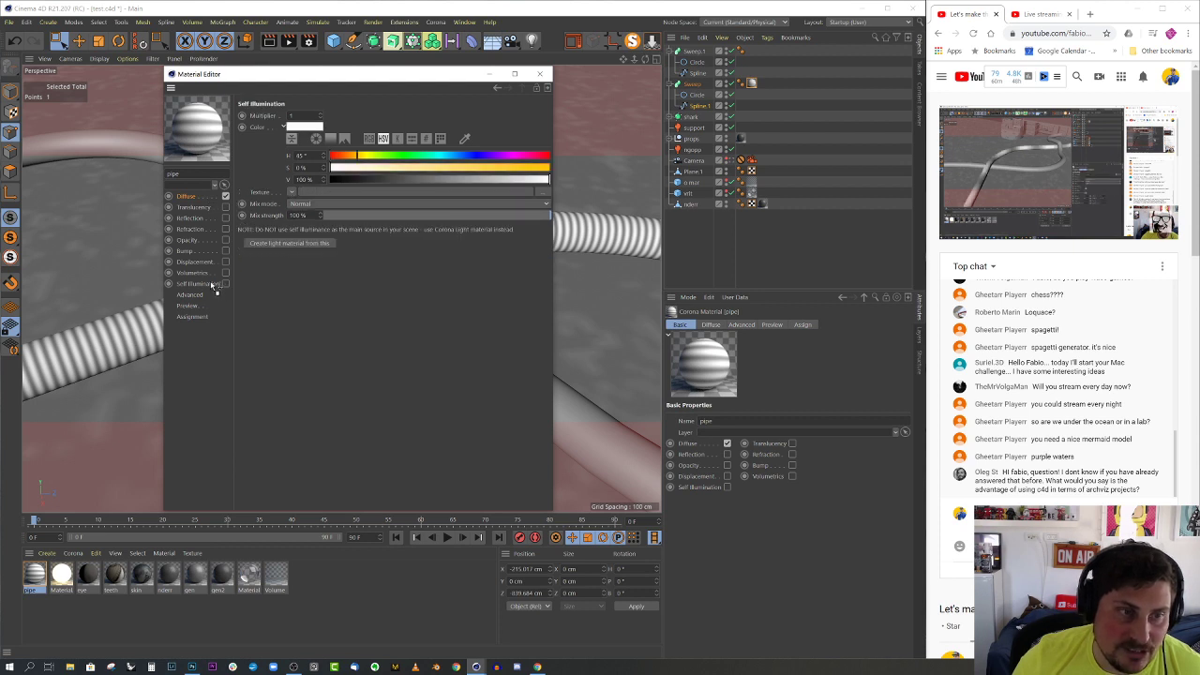
left_click(222, 262)
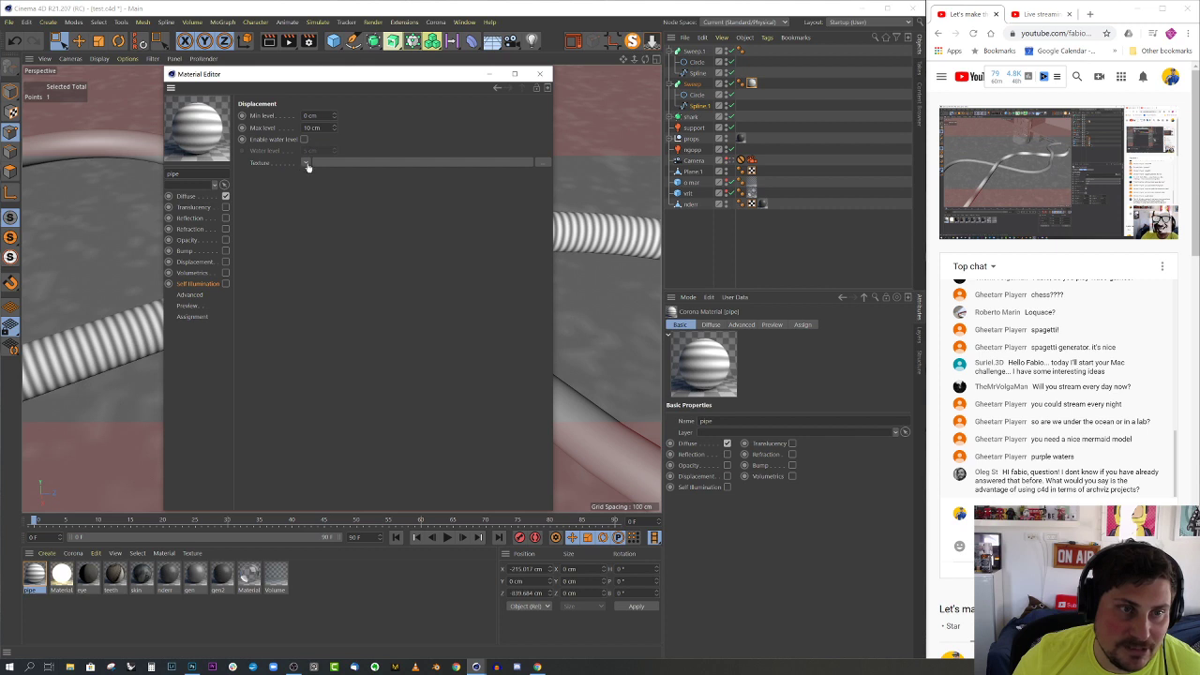
left_click(225, 263)
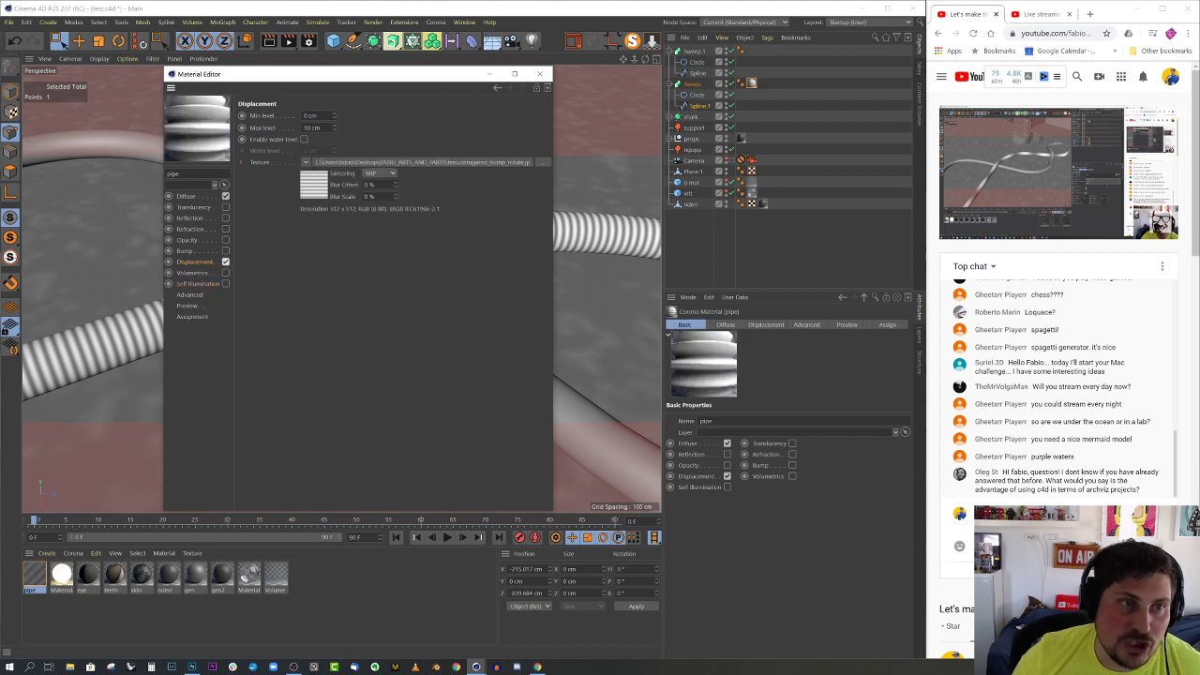
- Try a displacement Max level of 2 cm on the pipe material, and settle on 1.5 cm
left_click(312, 128)
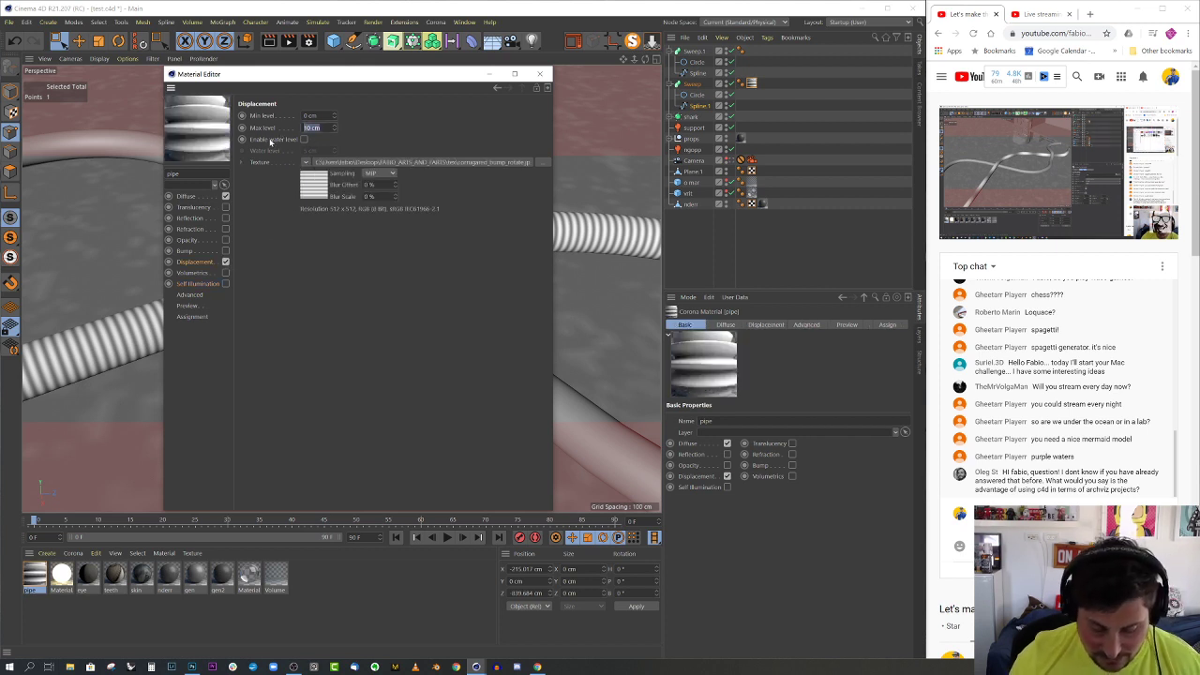
type("2")
key("Return")
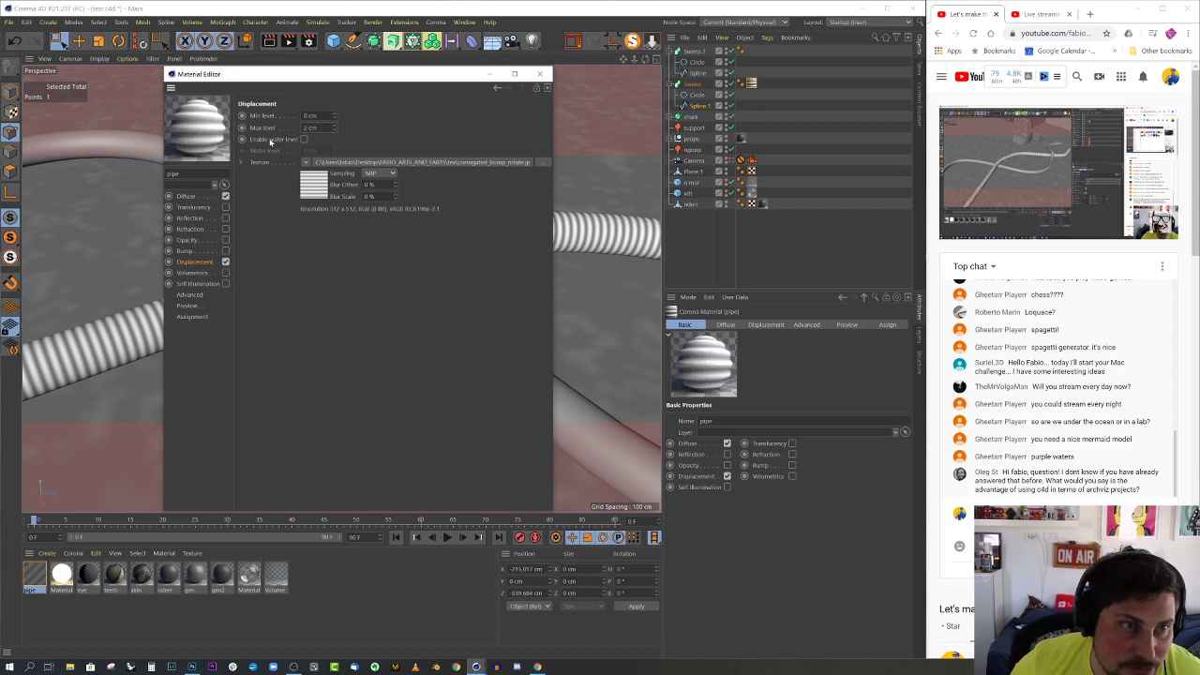
left_click(311, 128)
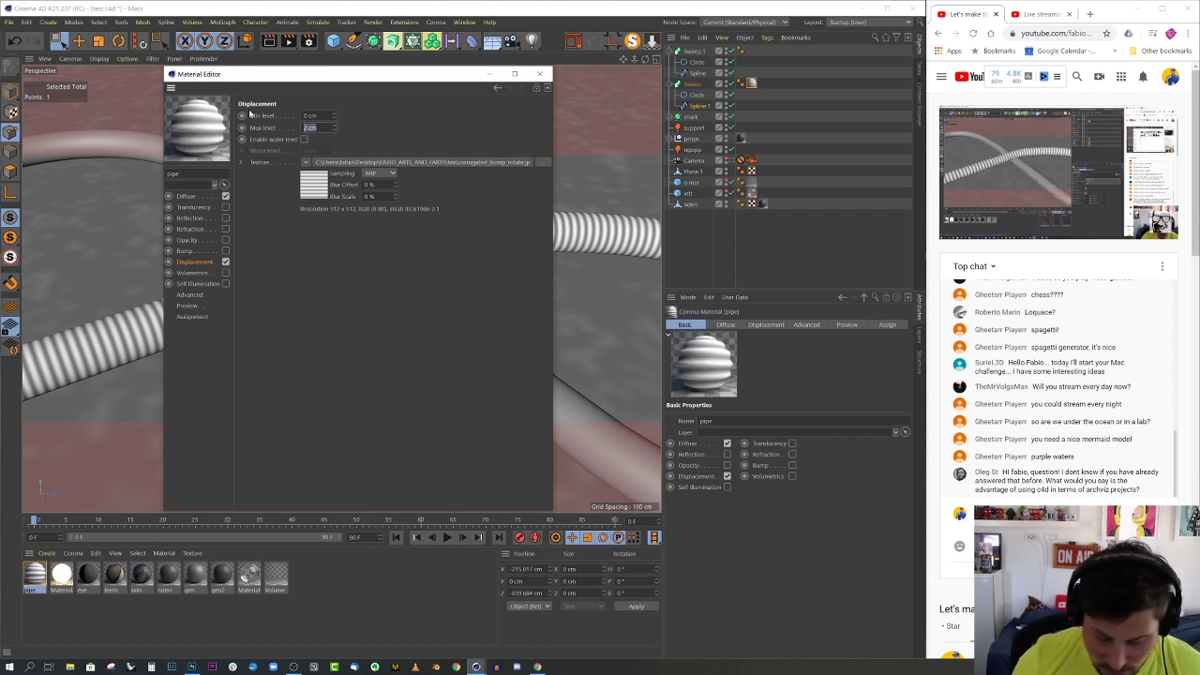
type("1.5")
key("Return")
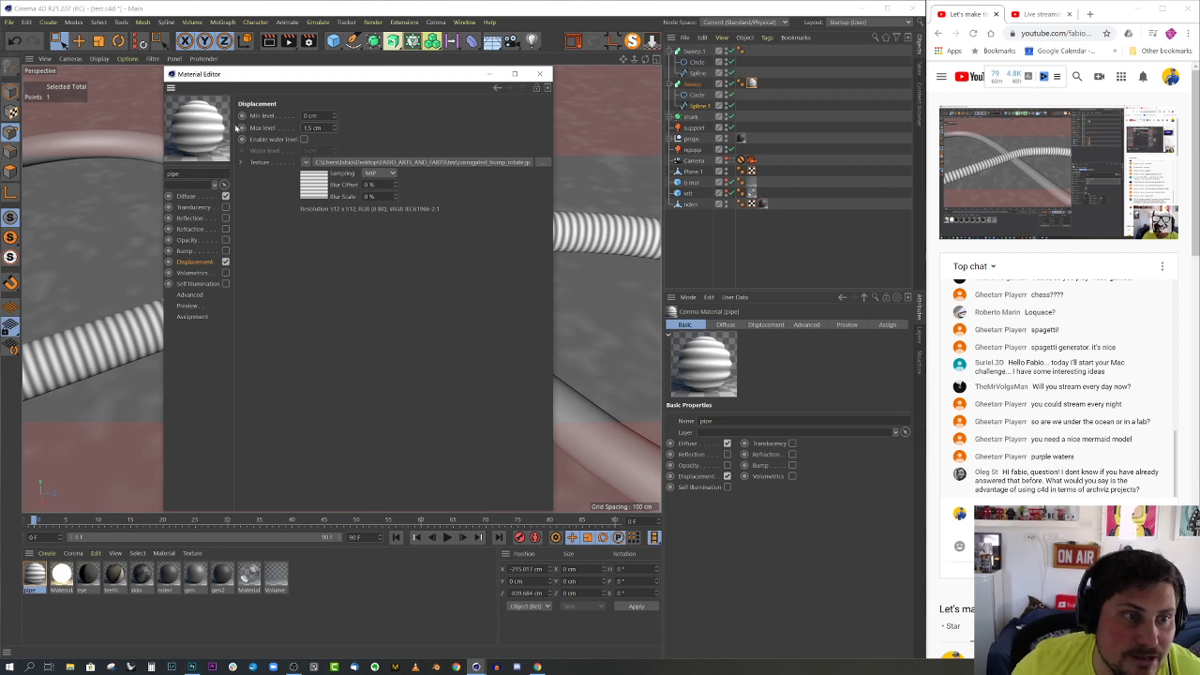
- Set the pipe material's diffuse texture mix mode to Multiply and darken the base colour to a dark grey
left_click(233, 198)
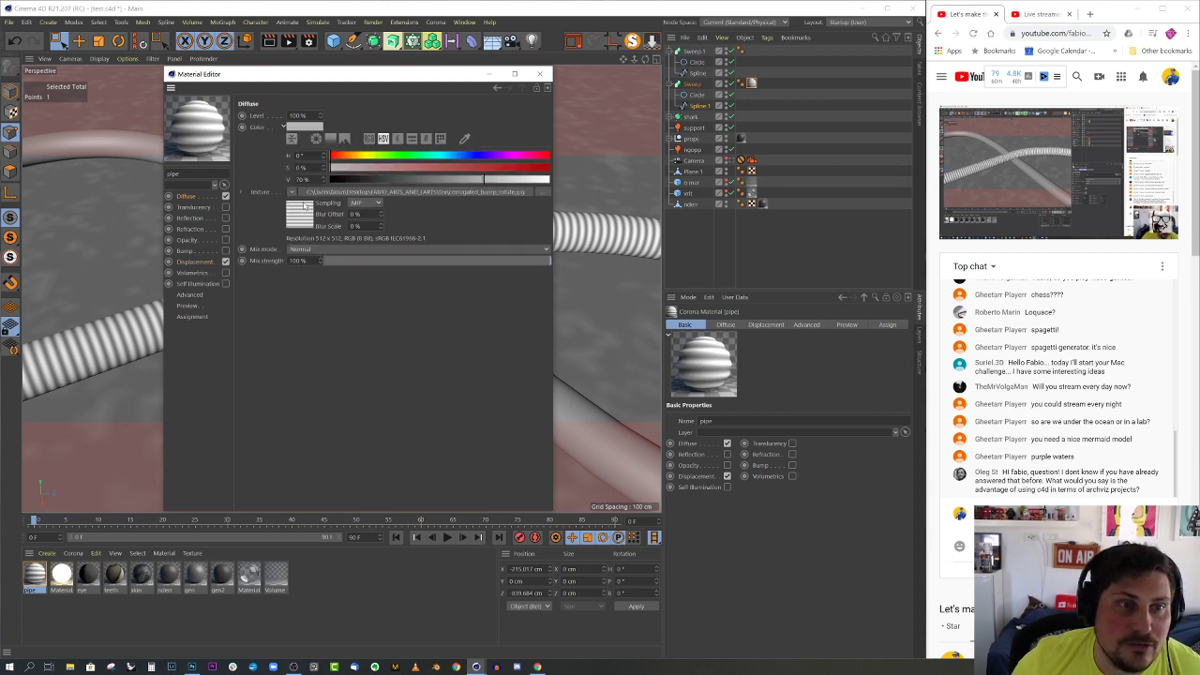
left_click(375, 249)
left_click(375, 294)
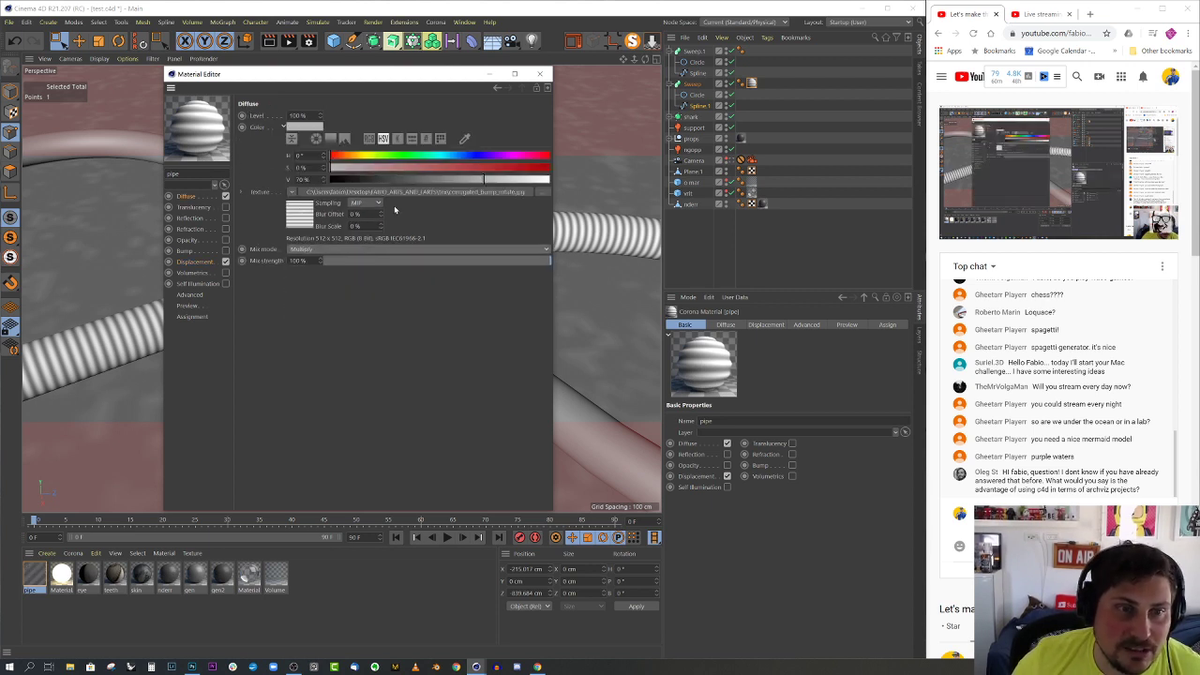
left_click_drag(404, 178, 371, 179)
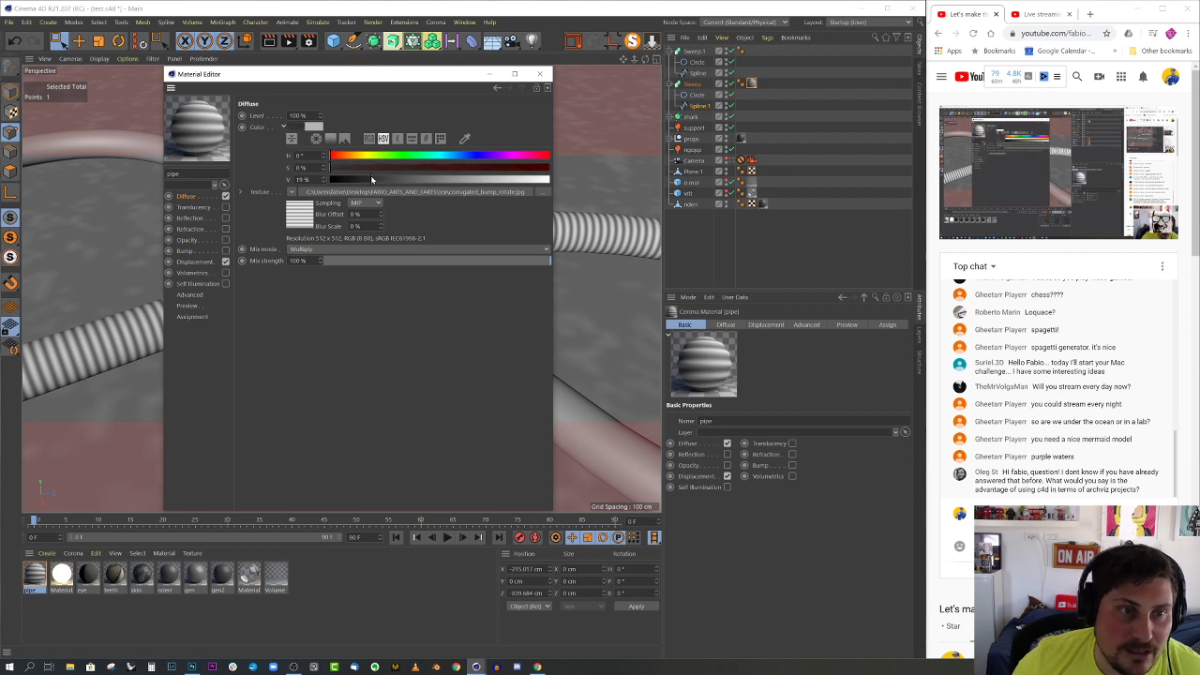
- Enable reflection on the pipe material, lower its glossiness to about 0.64, and close the material editor
left_click(225, 217)
left_click(196, 218)
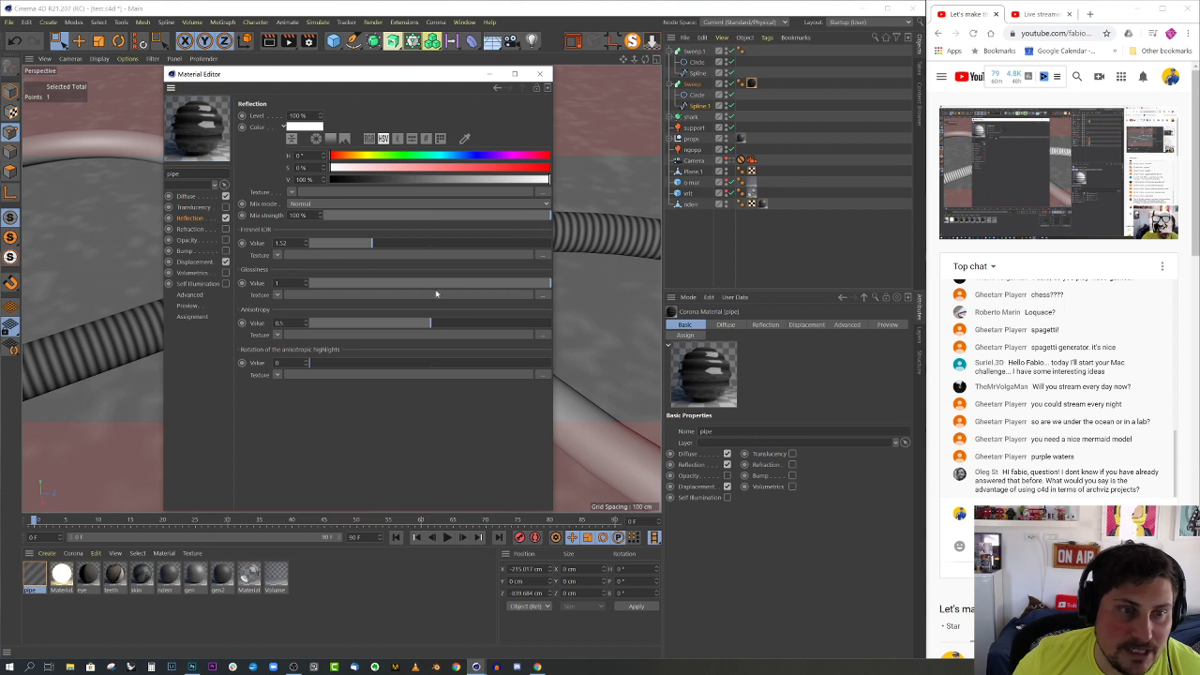
left_click_drag(501, 285, 479, 288)
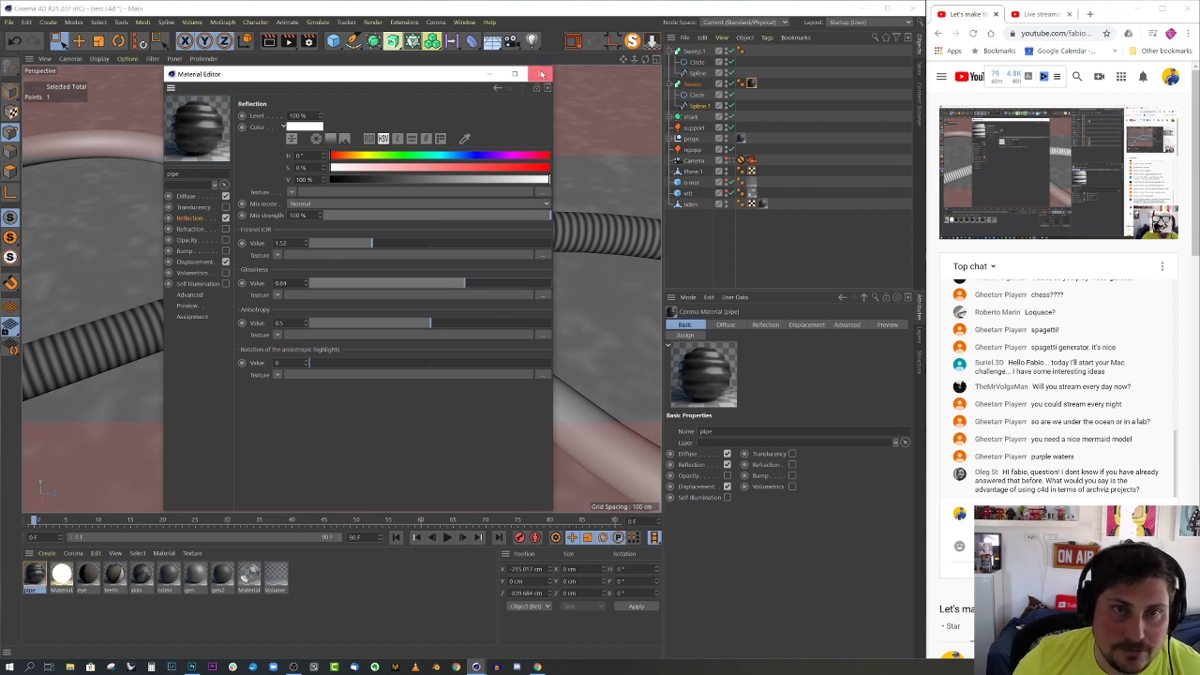
left_click(541, 73)
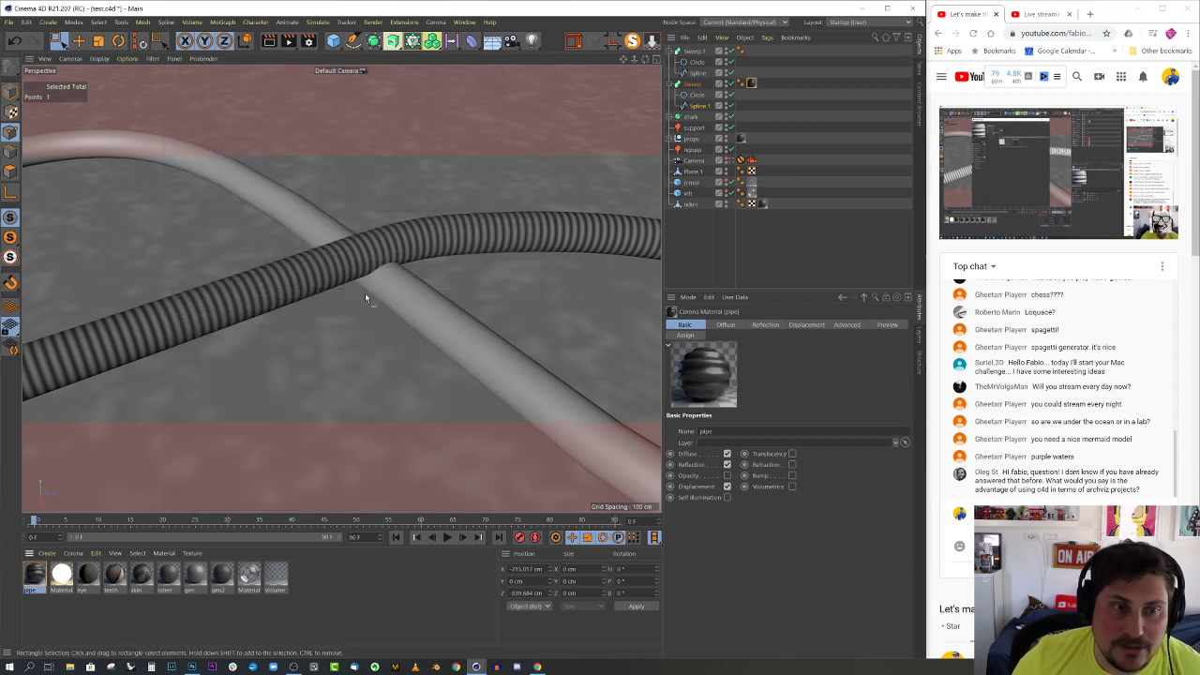
- Copy the pipe material tag with its tiling settings from the Sweep cable onto the Sweep.1 cable
left_click(751, 83)
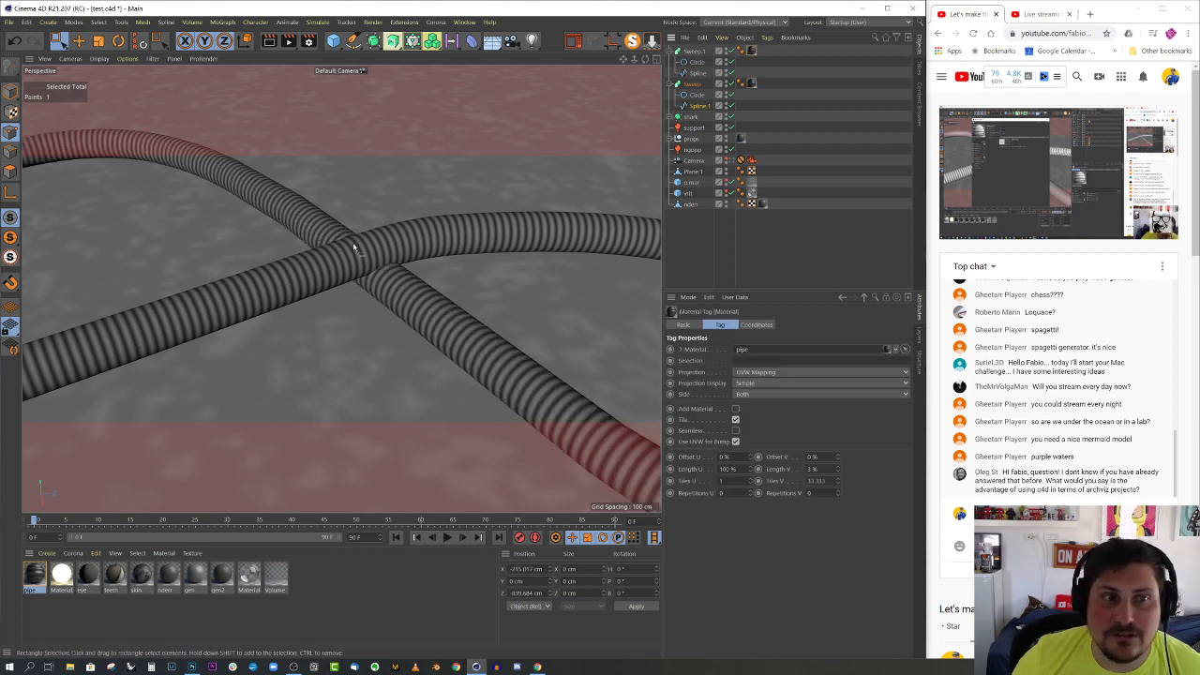
mouse_move(355, 247)
left_mouse_down("alt")
mouse_move(496, 255)
mouse_move(412, 245)
left_mouse_up("alt")
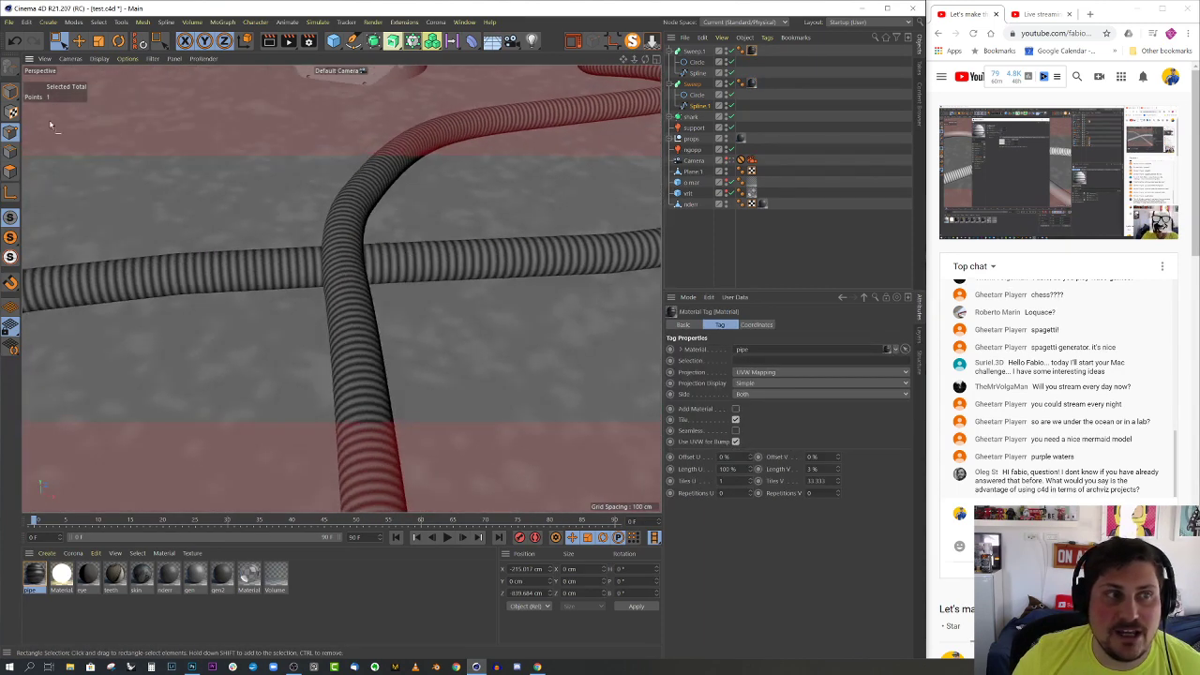
- Switch to model mode, select both Sweep objects, and duplicate the cable pair about 369 cm along X
left_click(10, 92)
right_click_drag(297, 212, 159, 246, "alt")
middle_click_drag(403, 216, 346, 266, "alt")
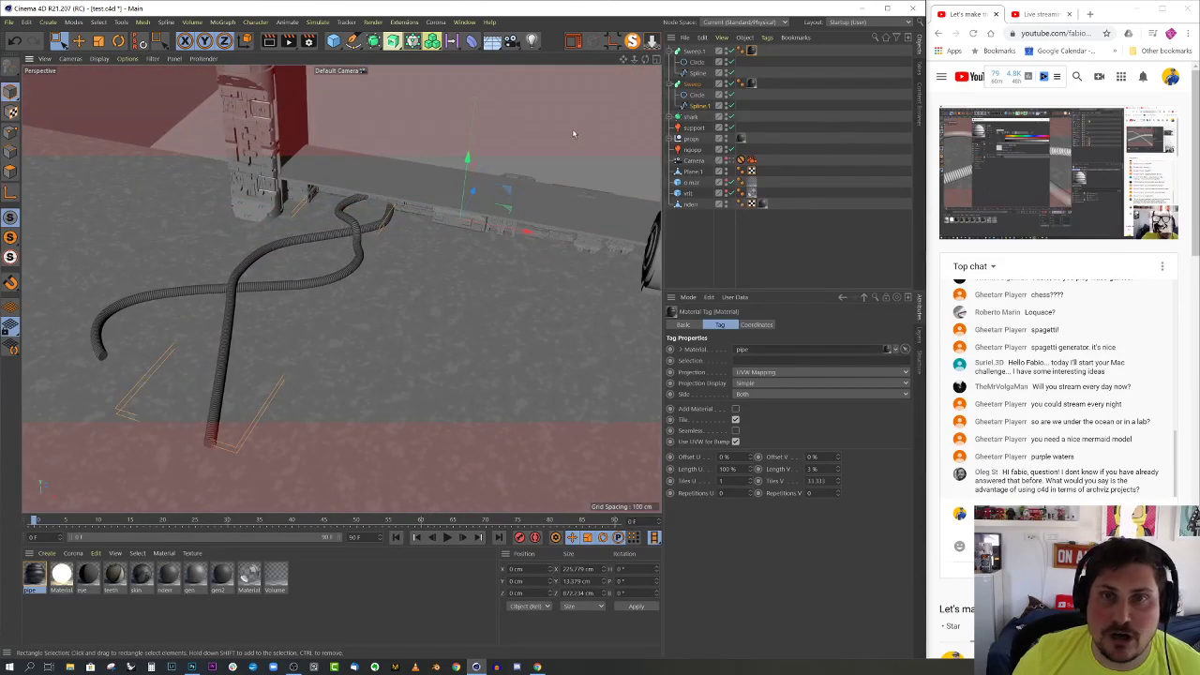
left_click(674, 84)
left_click(675, 51)
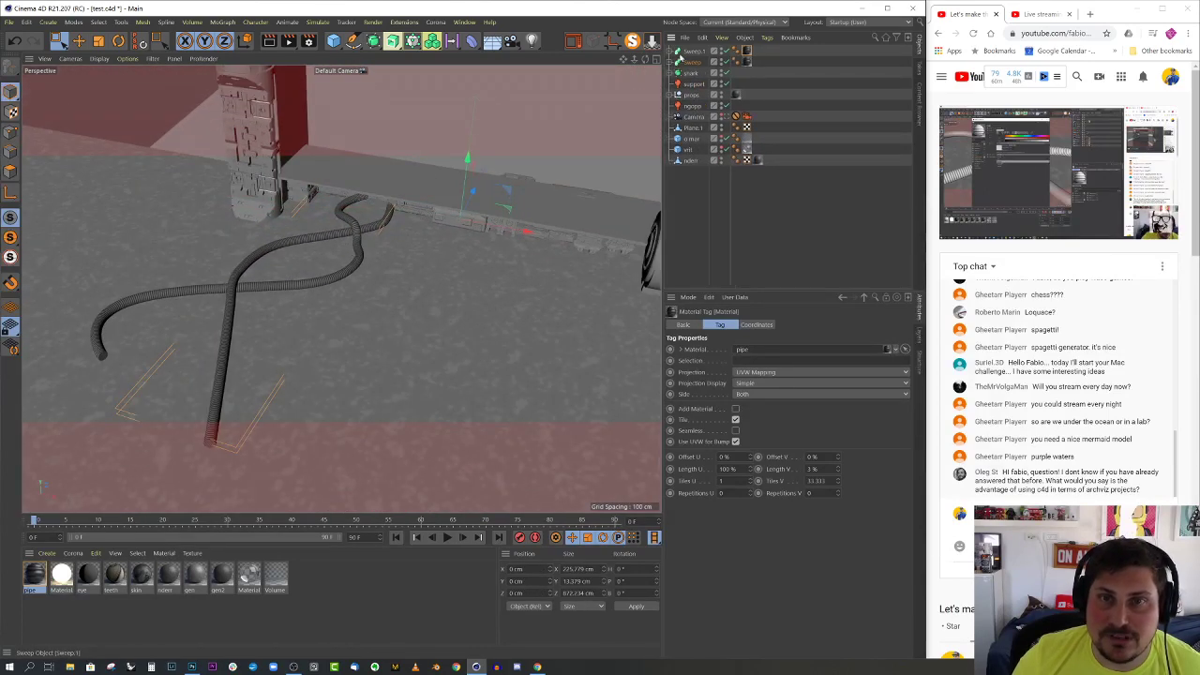
left_click(687, 64)
left_click(693, 53, "shift")
right_click_drag(343, 178, 319, 187, "alt")
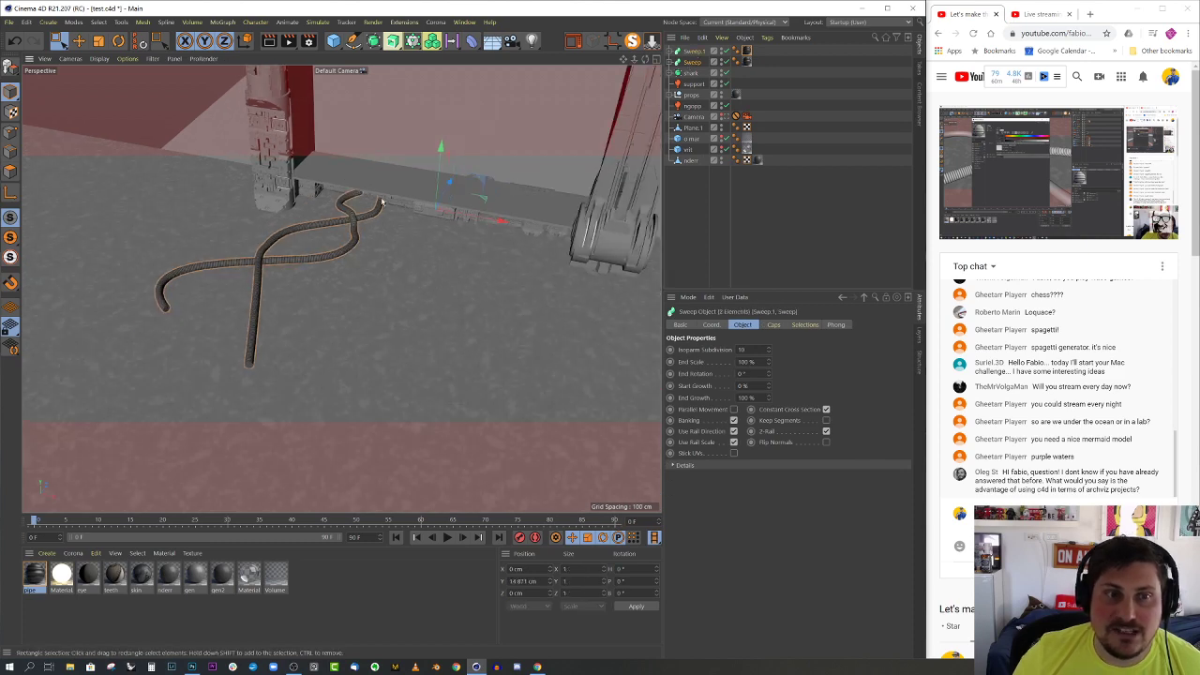
left_click_drag(356, 192, 620, 208, "alt")
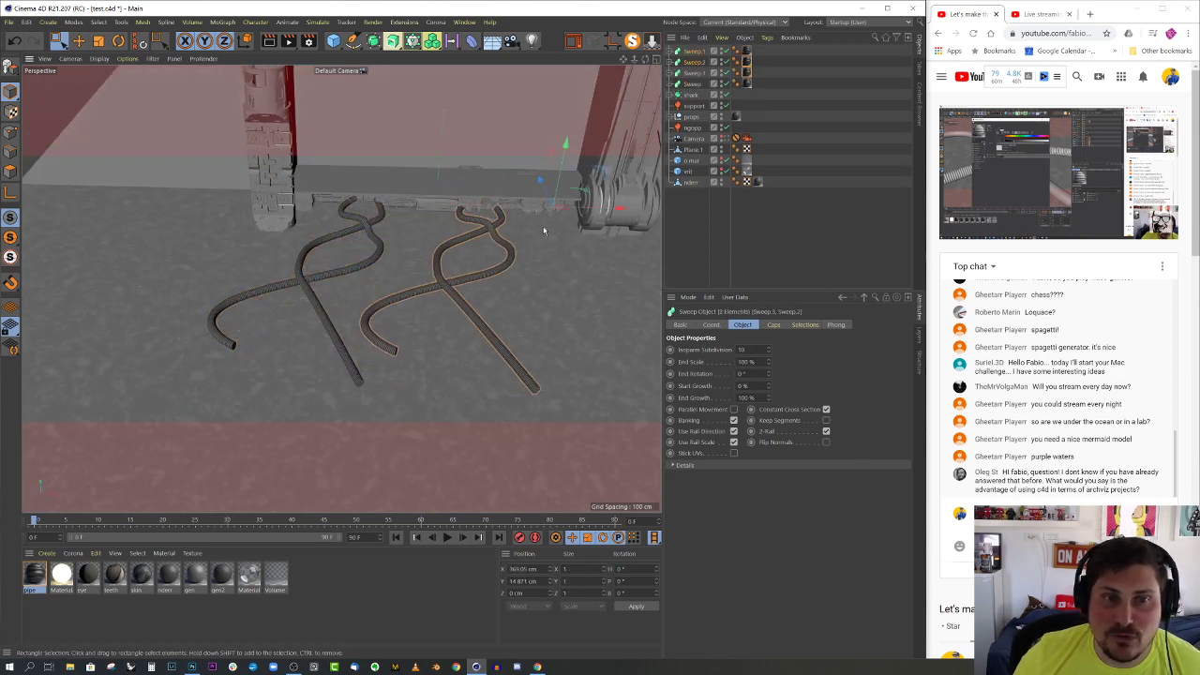
- Rotate the duplicated cable pair about 33° around the vertical axis and move it closer to the large cylindrical prop
middle_click_drag(544, 230, 444, 250, "alt")
key("r")
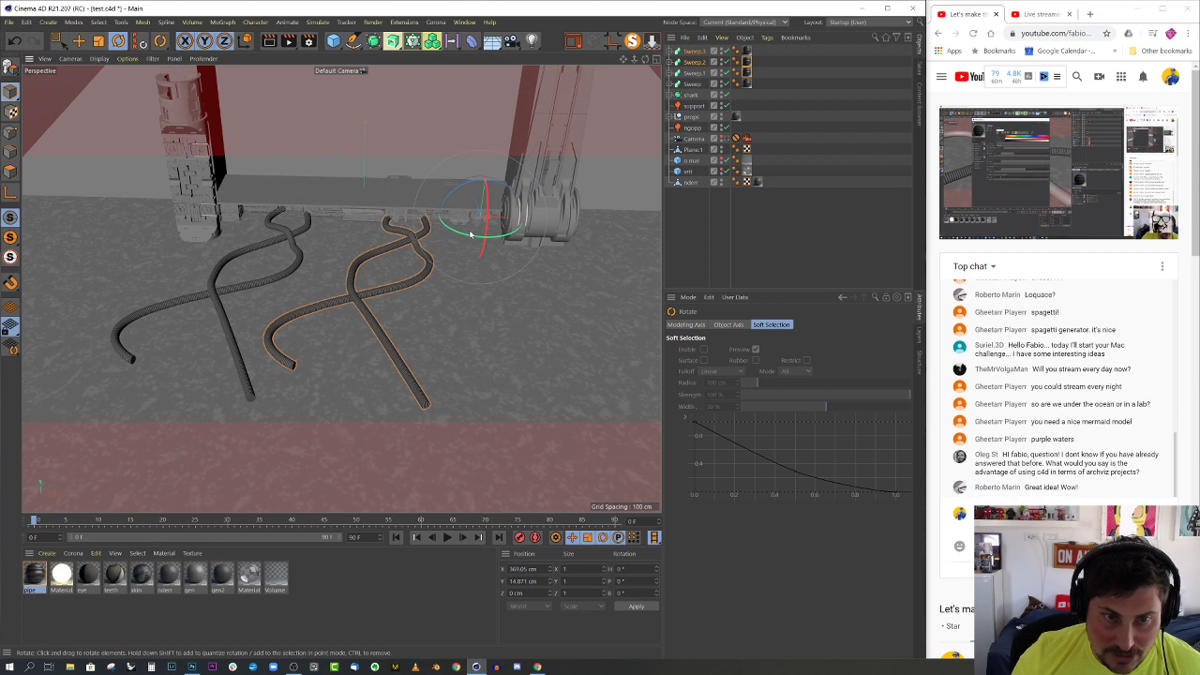
left_click_drag(467, 237, 539, 205)
key("e")
right_click_drag(482, 225, 511, 216, "alt")
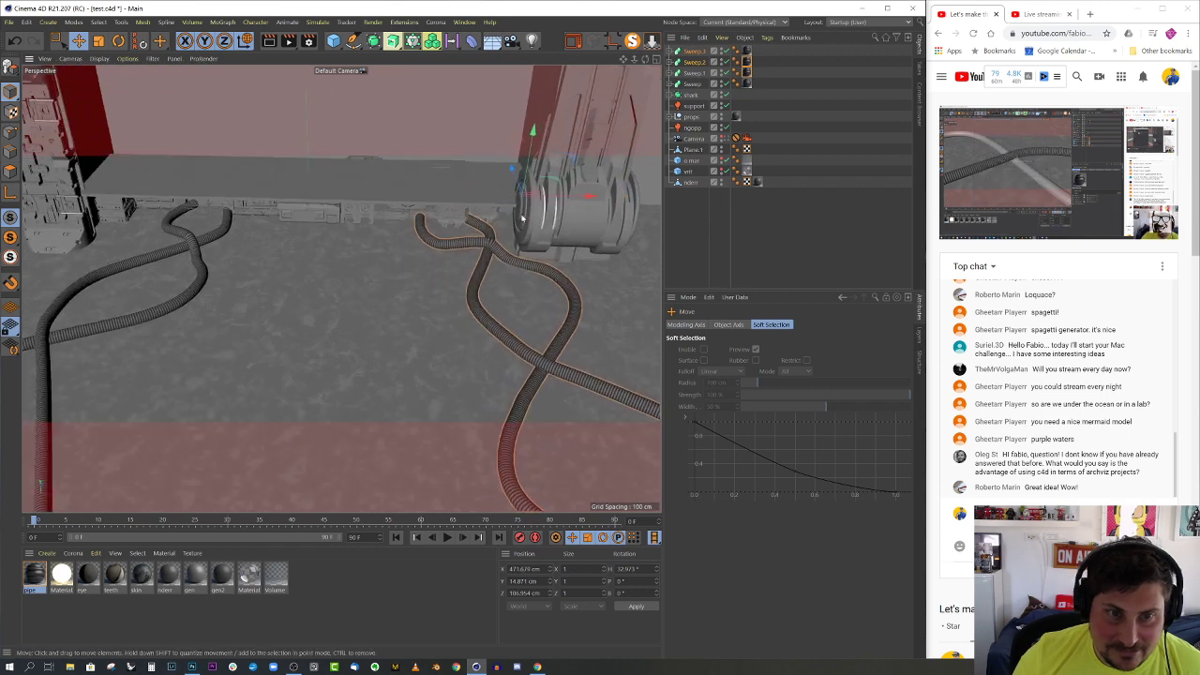
- Look through the scene camera and render the view in the Corona frame buffer
left_click_drag(511, 216, 565, 196, "alt")
left_click(726, 139)
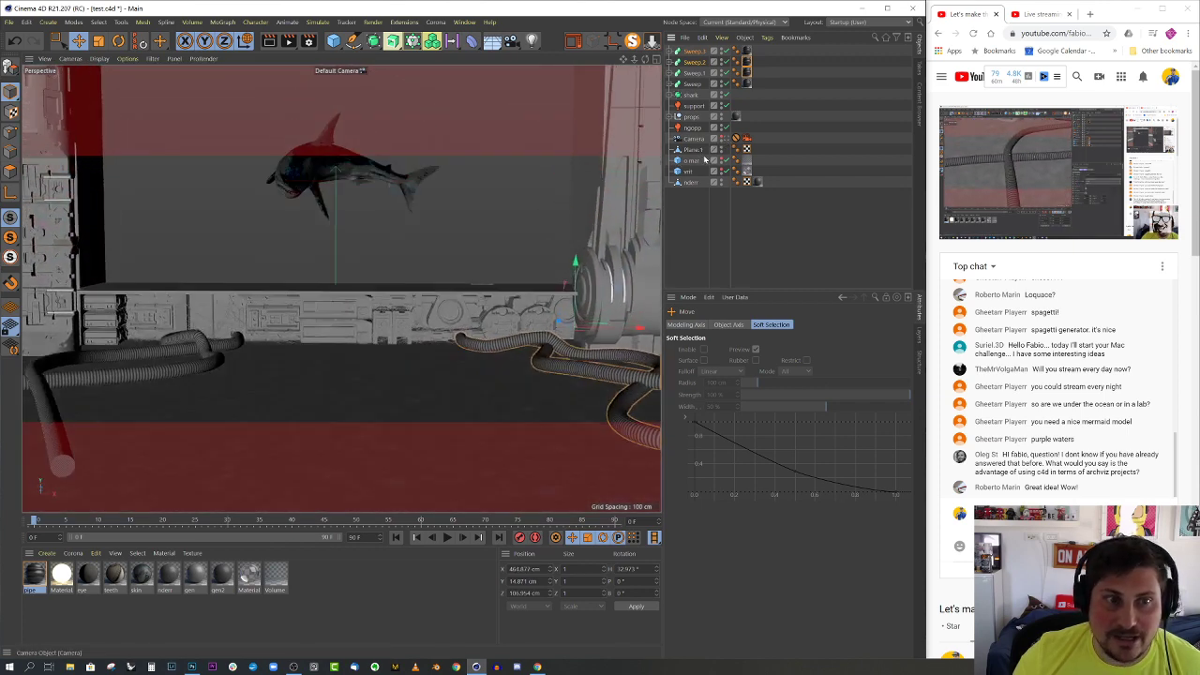
left_click(572, 41)
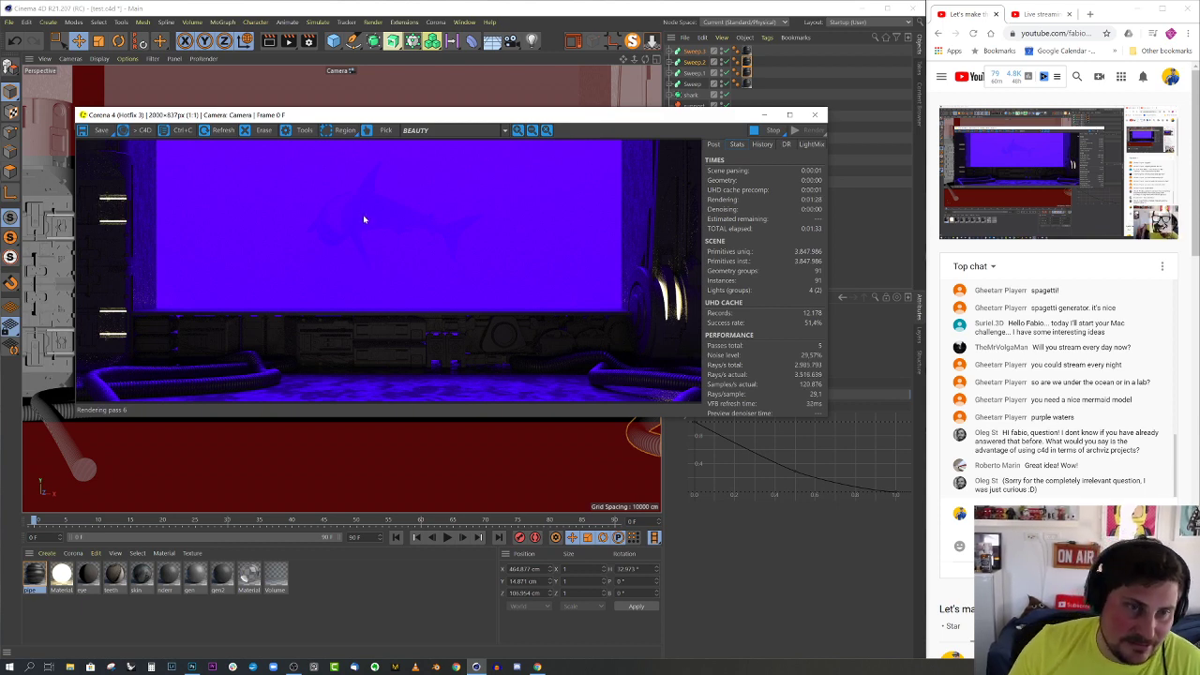
- Copy the image texture shader from the diffuse channel of the skin material
double_click(142, 574)
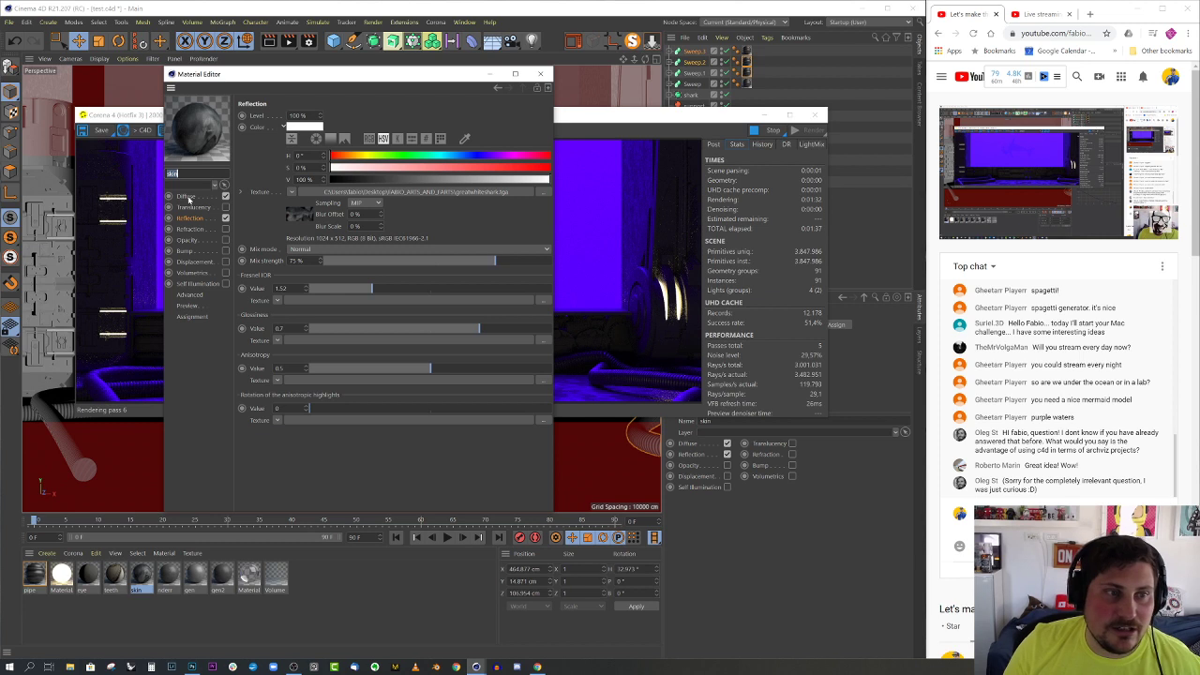
left_click(191, 197)
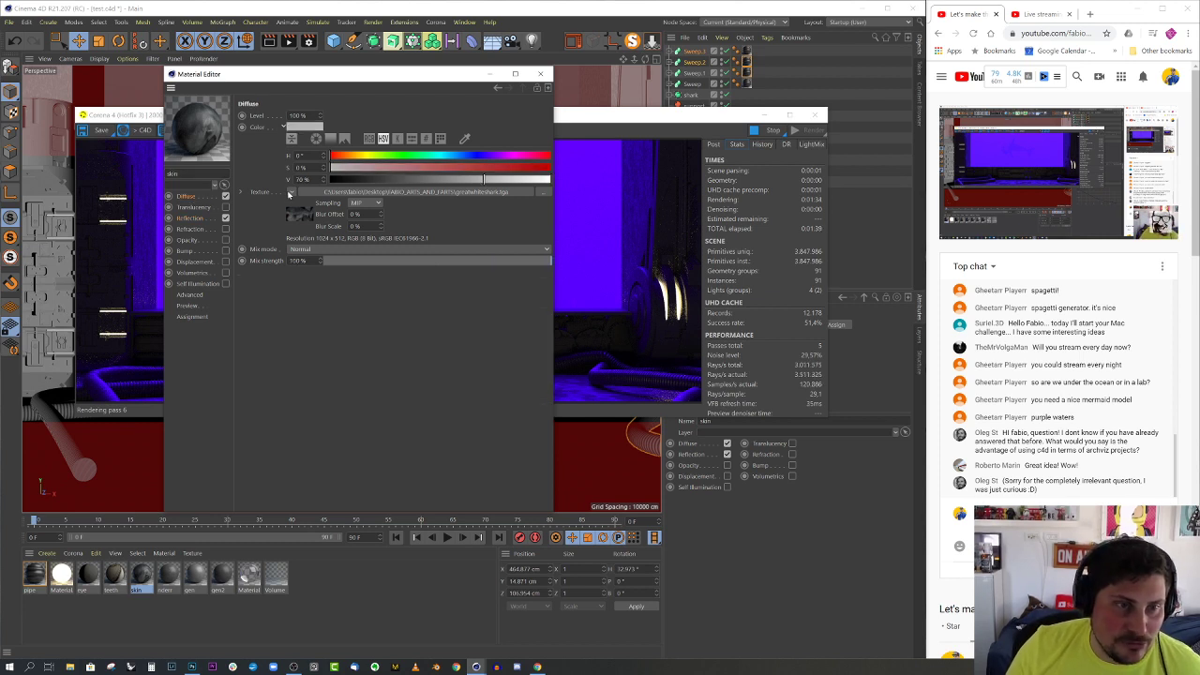
left_click(292, 192)
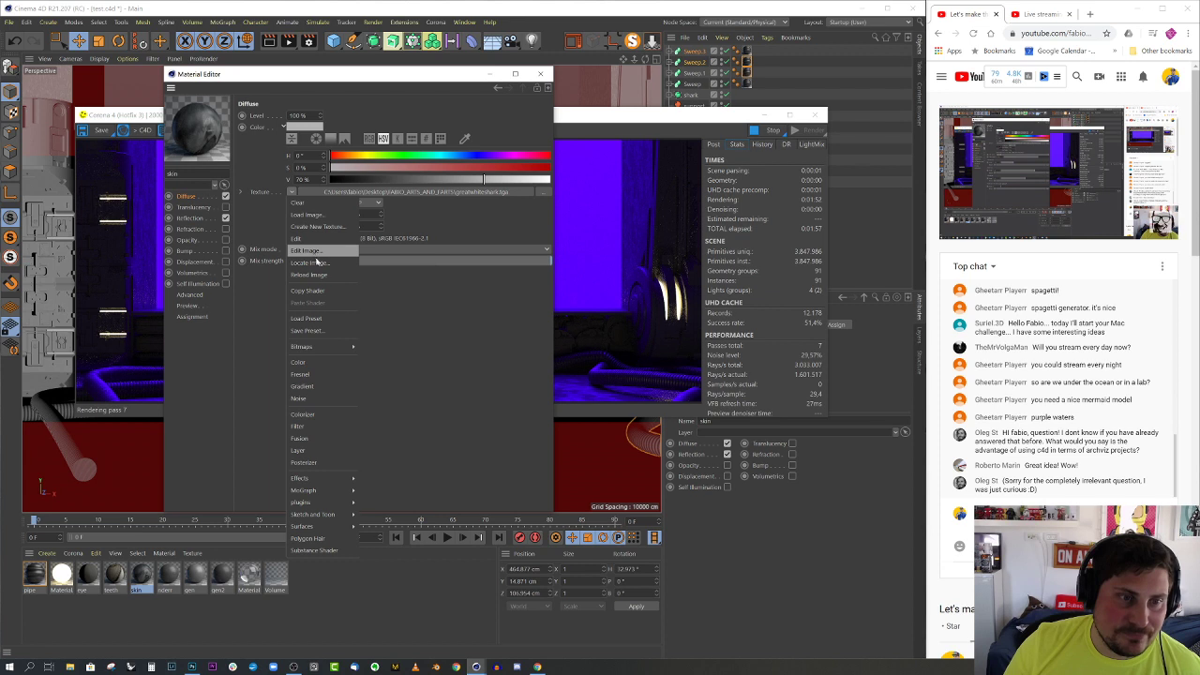
left_click(320, 292)
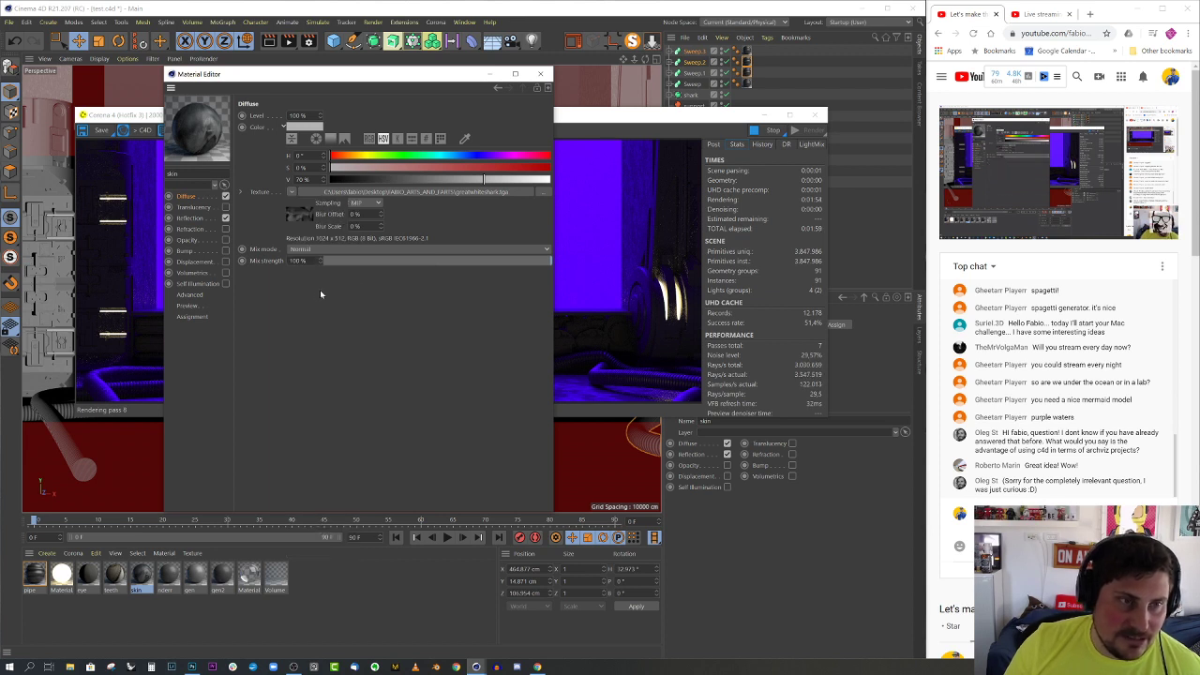
- Create a new Corona material and name it "o squal"
left_click(73, 553)
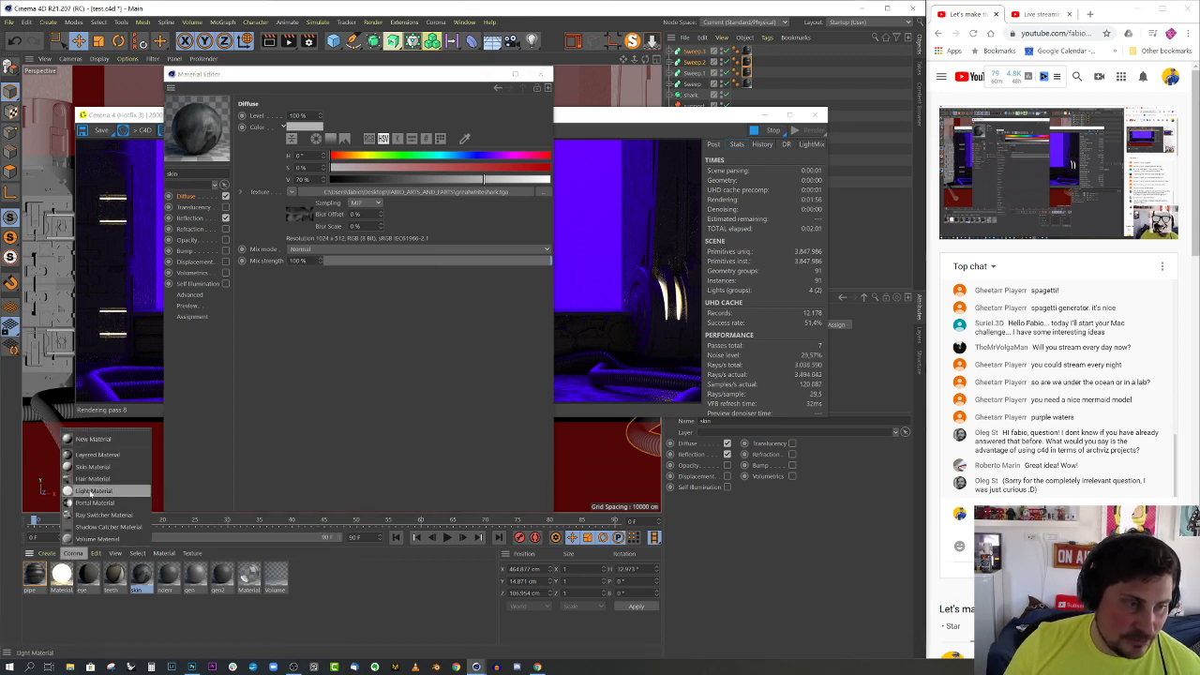
left_click(95, 456)
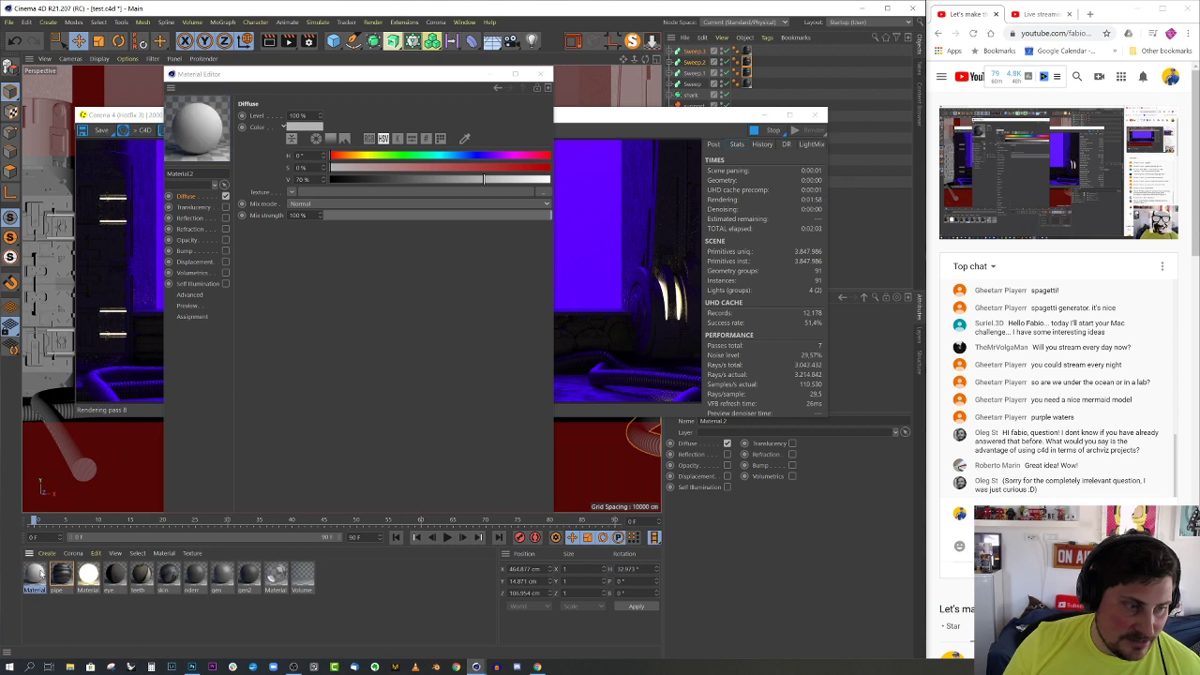
left_click(183, 173)
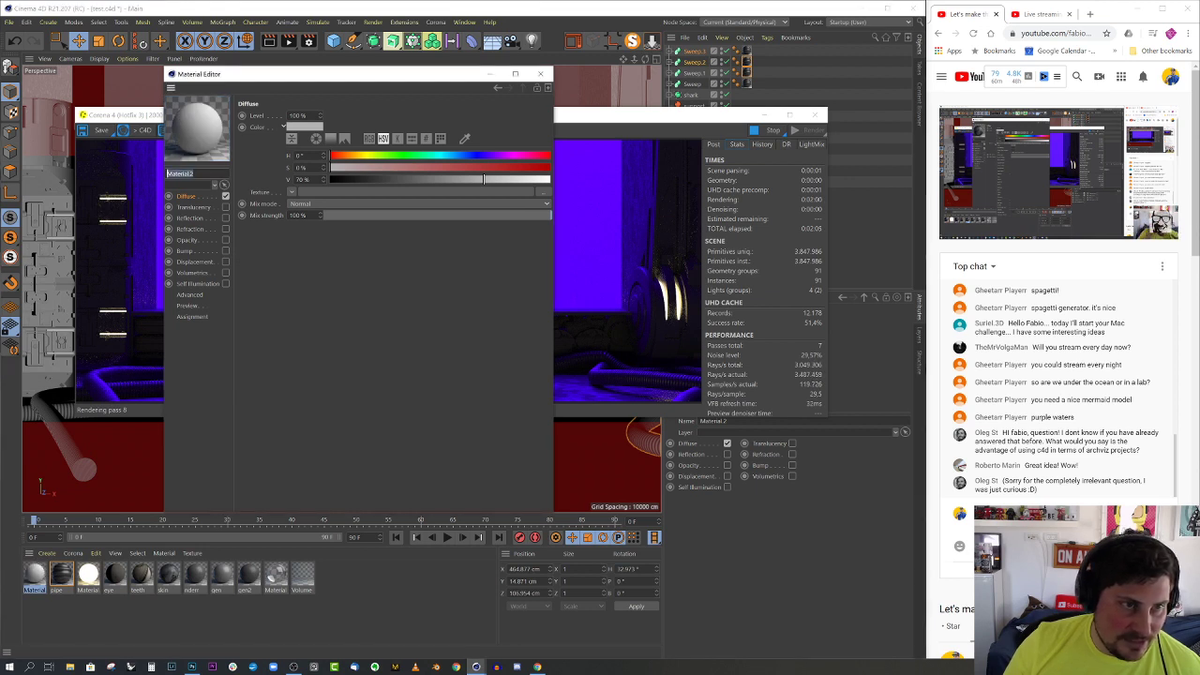
type("pi")
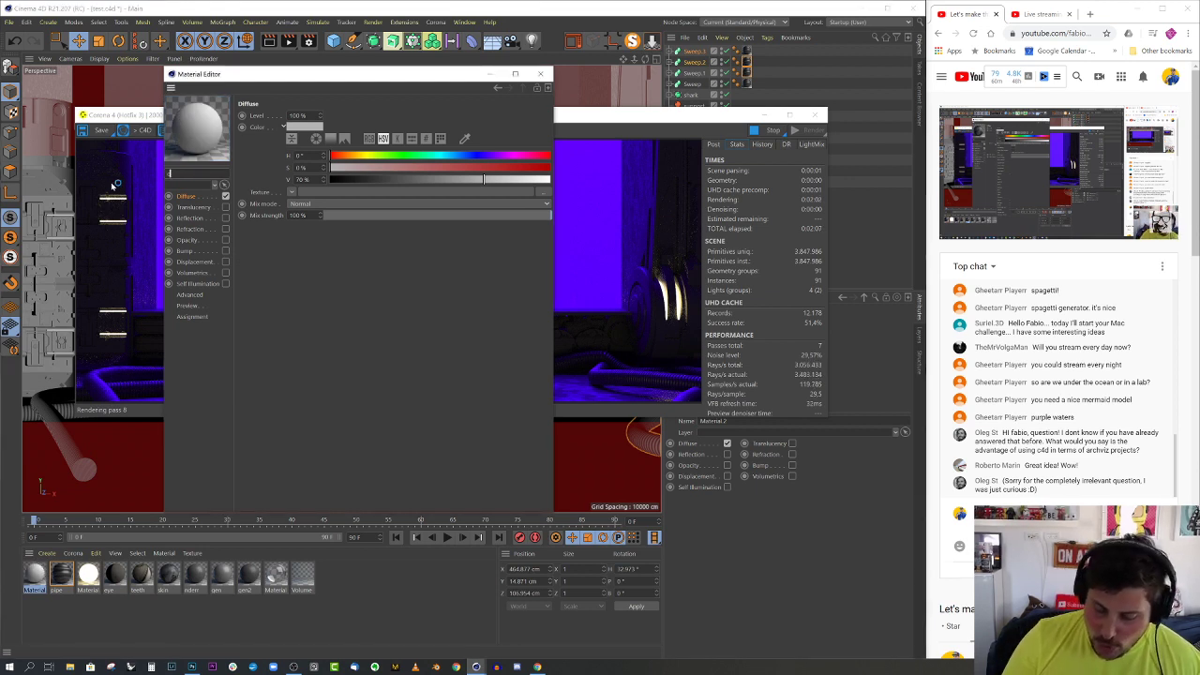
type("squid")
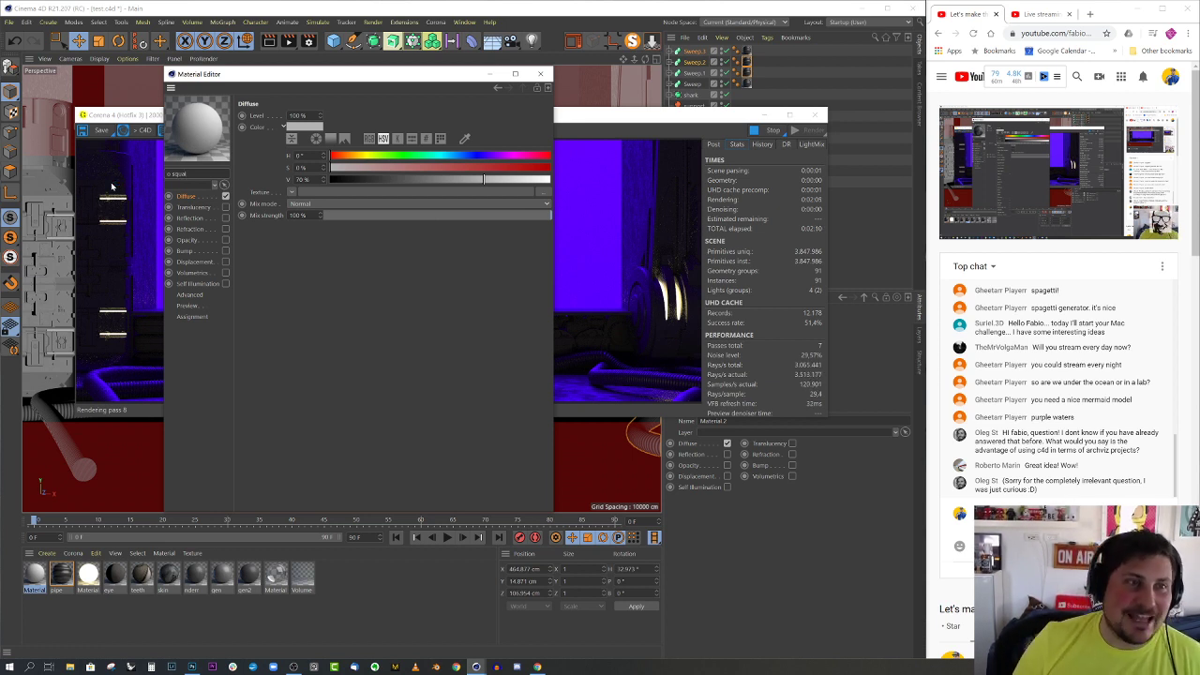
key("Return")
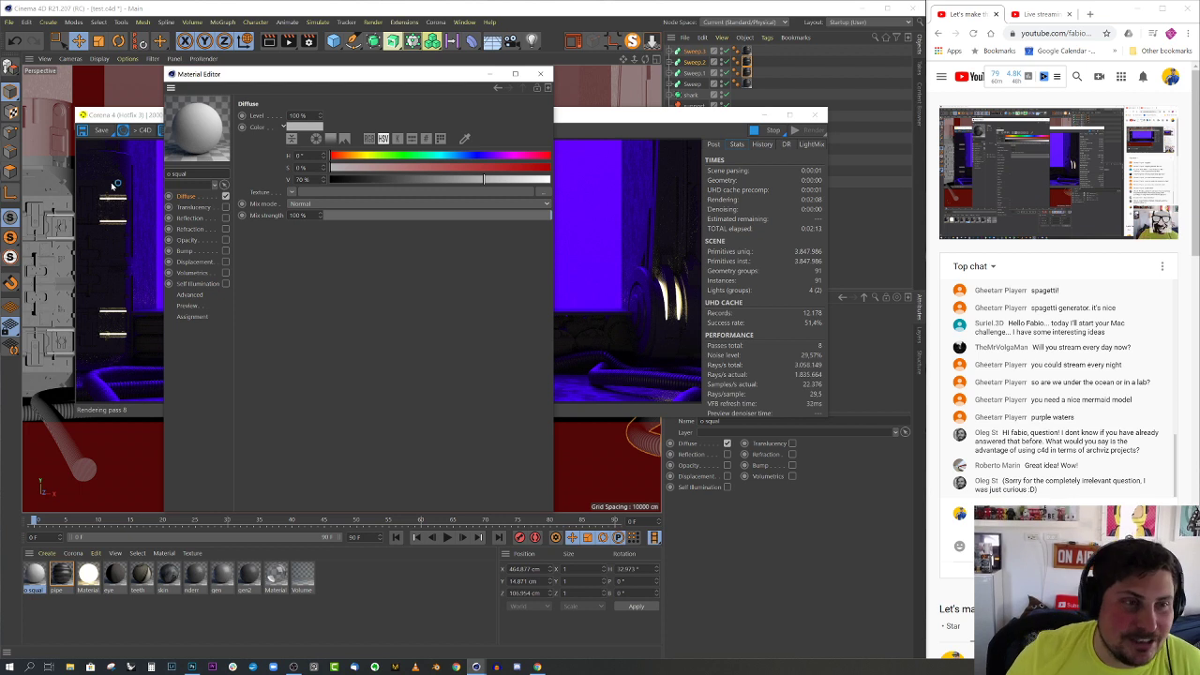
- Paste the copied shader into the o squal diffuse texture, darken the colour value to 14%, and set mix strength to 50%
left_click(291, 192)
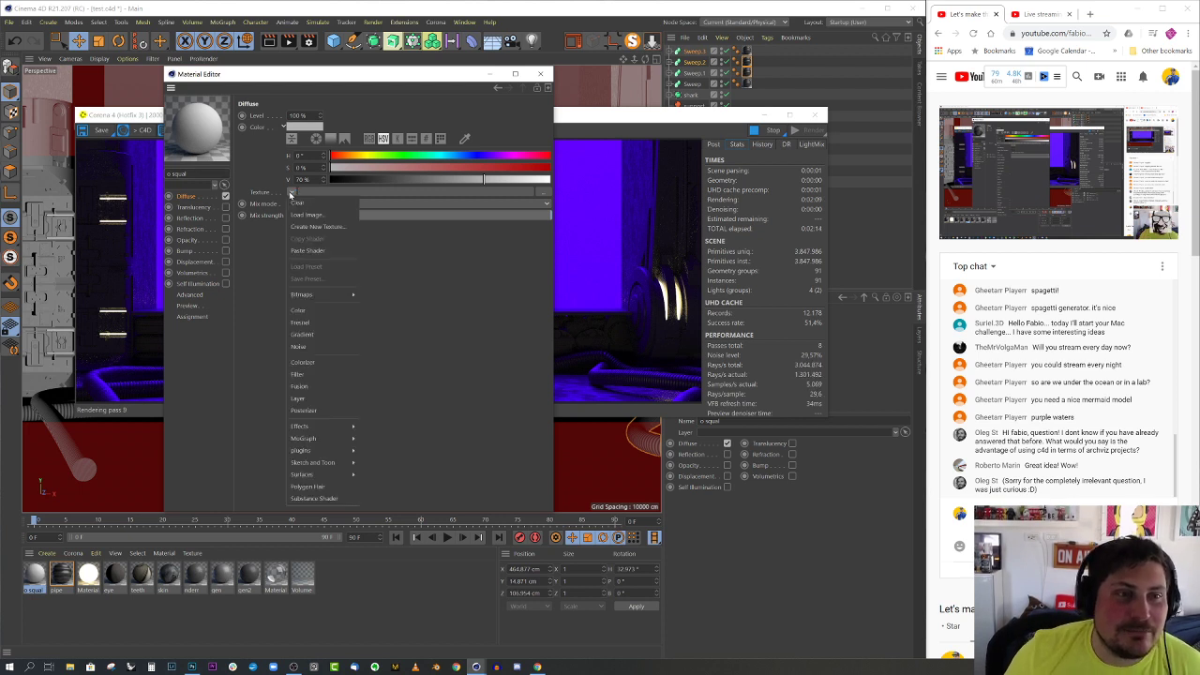
left_click(306, 251)
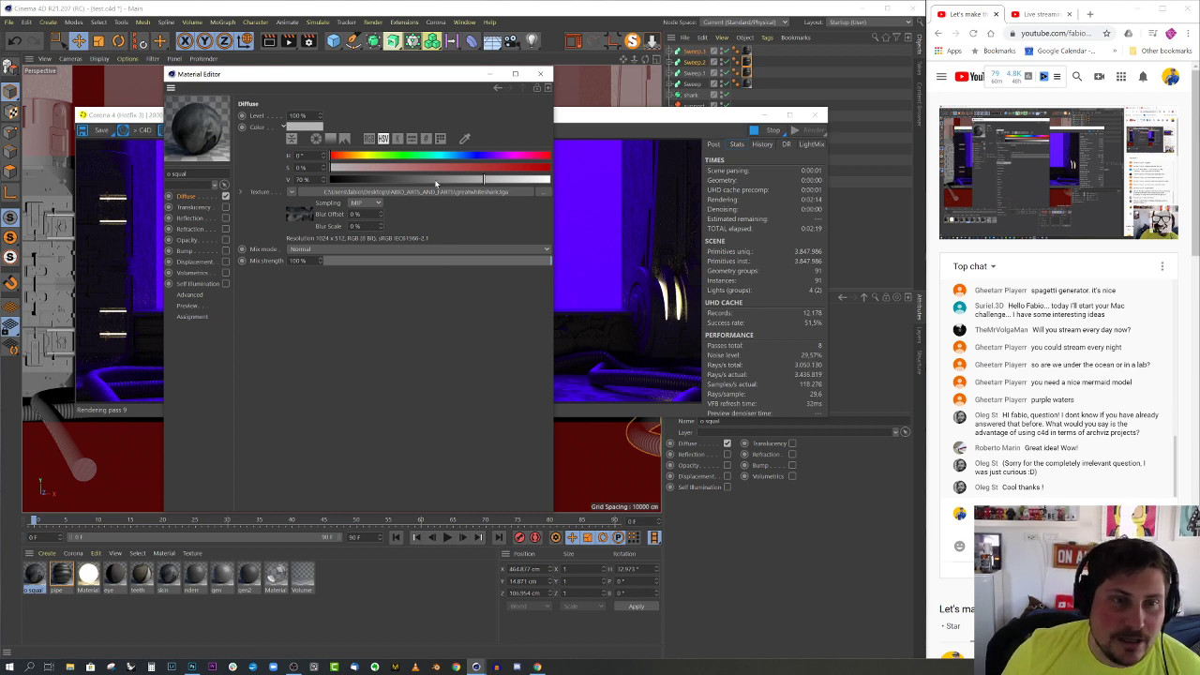
left_click_drag(437, 180, 359, 180)
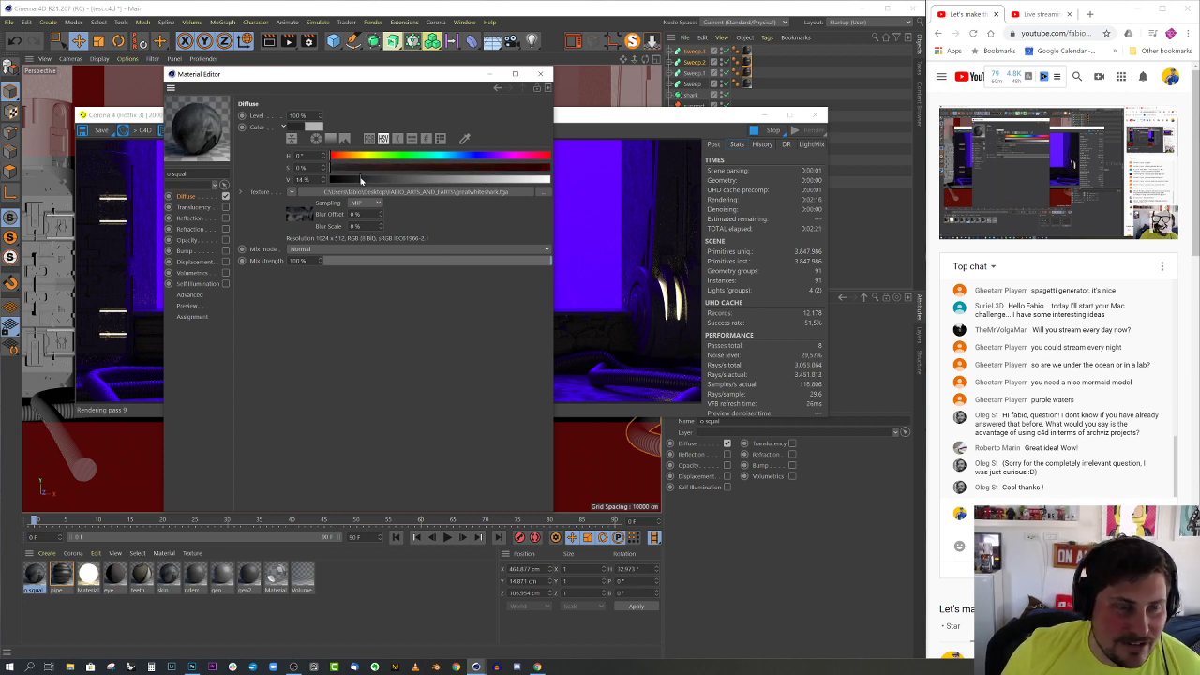
left_click(437, 261)
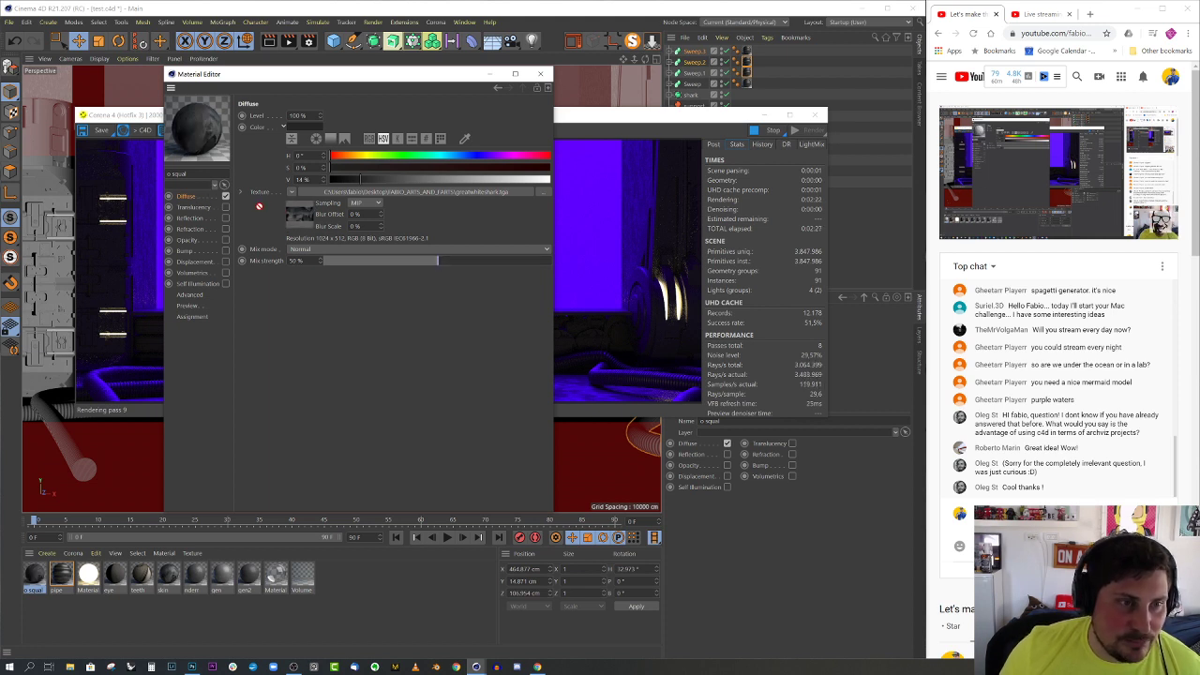
- Enable reflection on the o squal material with the shark texture, mix strength 50% and glossiness 0.64
left_click(192, 217)
left_click_drag(226, 215, 293, 193)
left_click(226, 219)
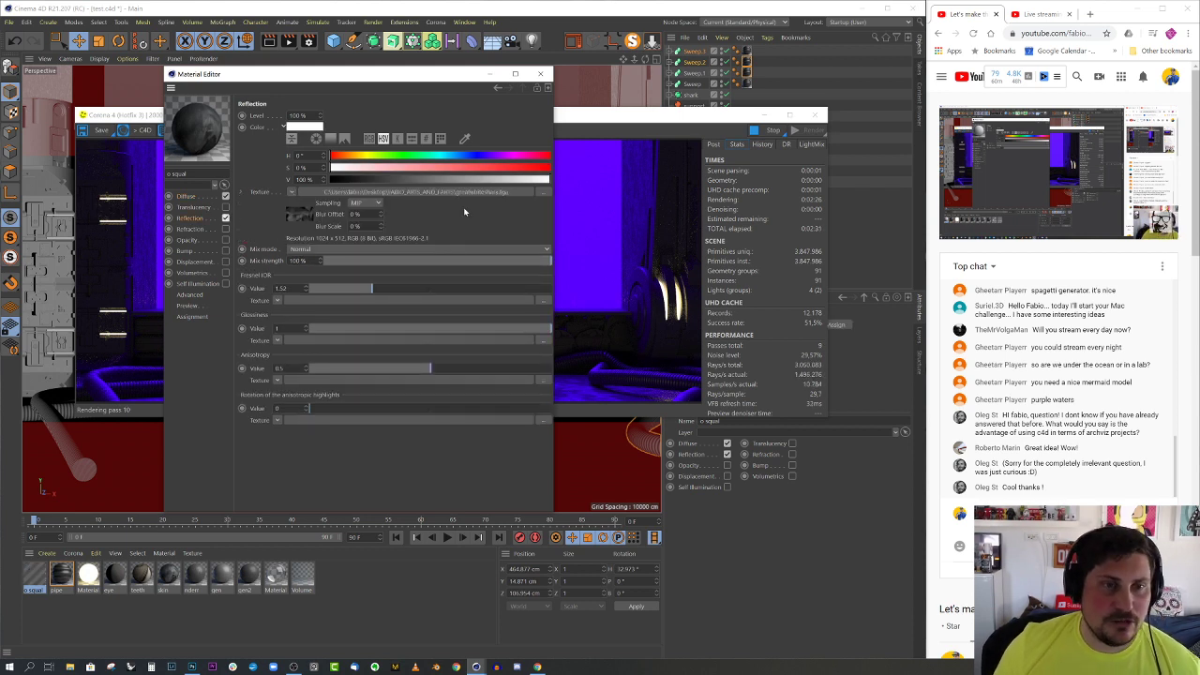
left_click_drag(458, 268, 438, 264)
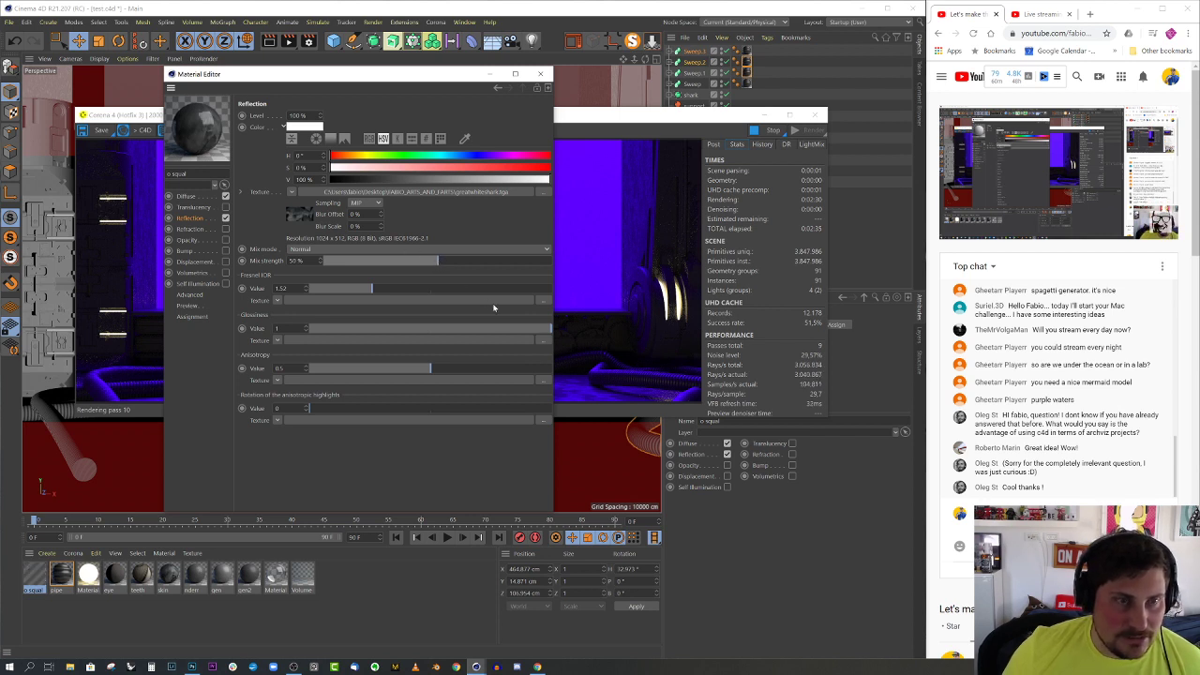
left_click_drag(534, 333, 477, 325)
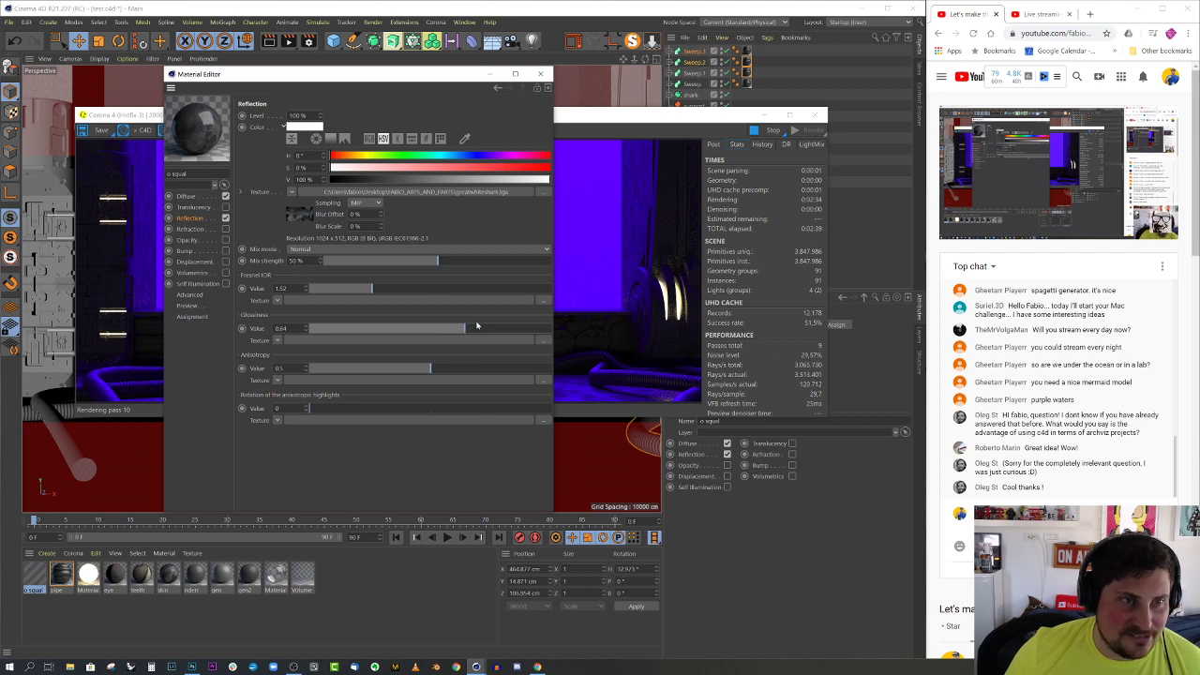
- Lower the o squal diffuse mix strength to 30% and colour value to 10%, and close the material editor
left_click(186, 196)
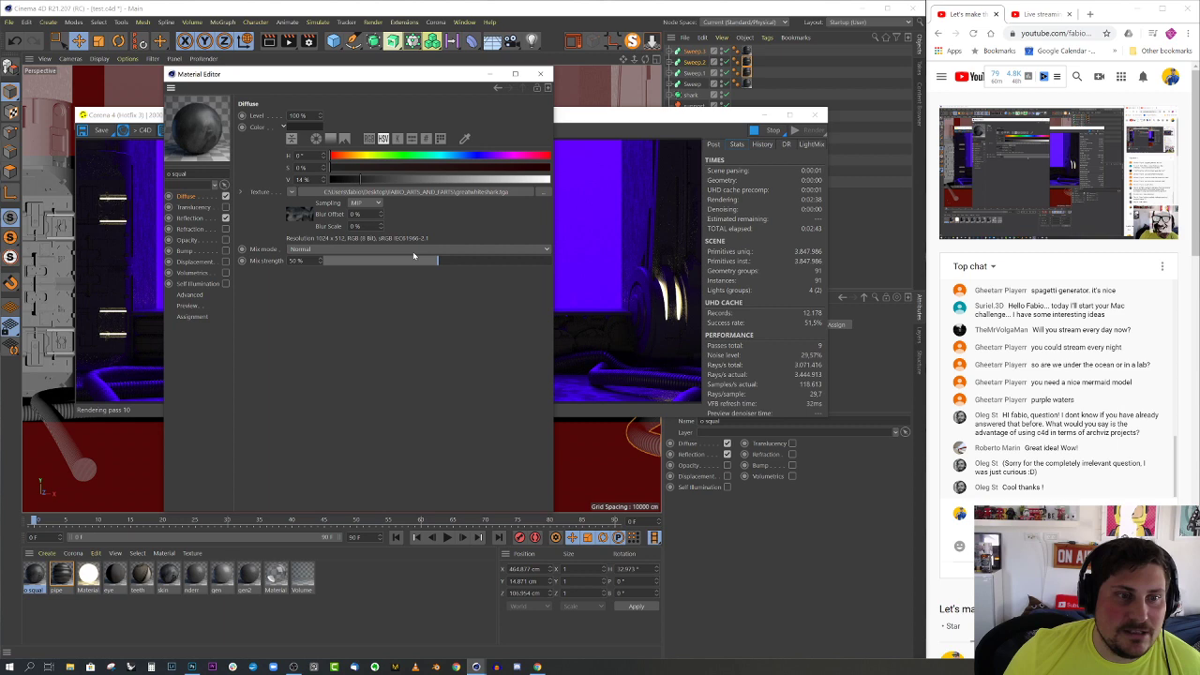
left_click_drag(416, 259, 392, 265)
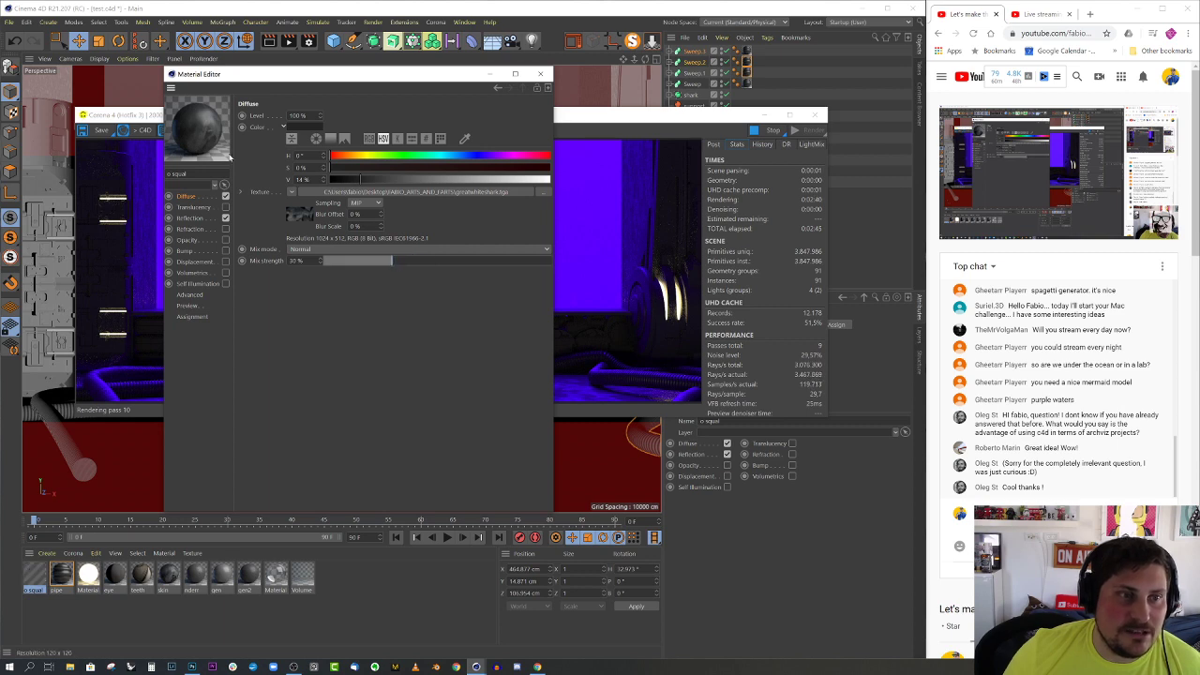
left_click_drag(360, 180, 353, 181)
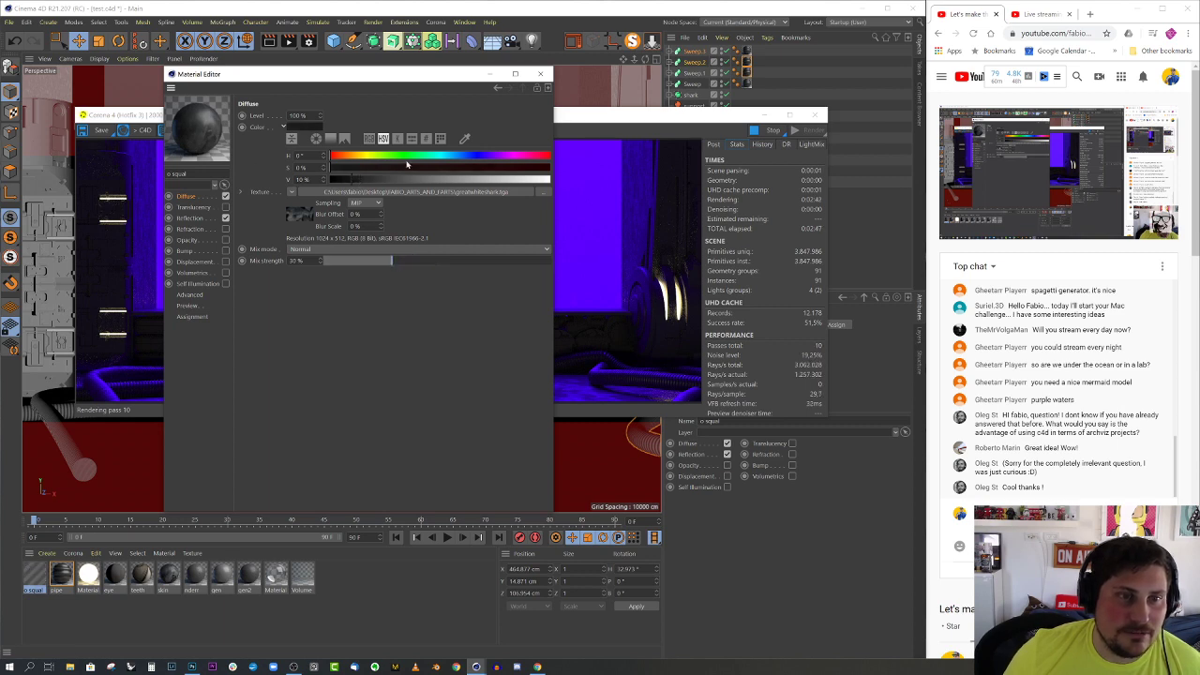
left_click(540, 74)
- Stop and restart the render to check the shark's visibility, and close the frame buffer
left_click(773, 133)
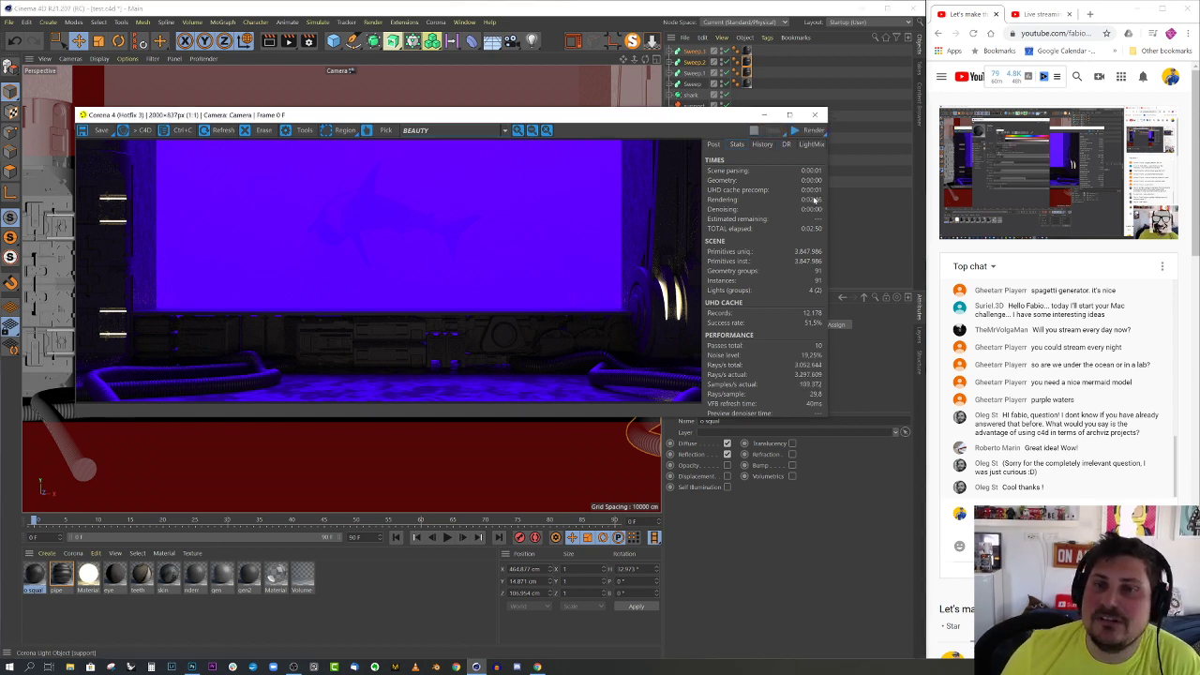
left_click(811, 131)
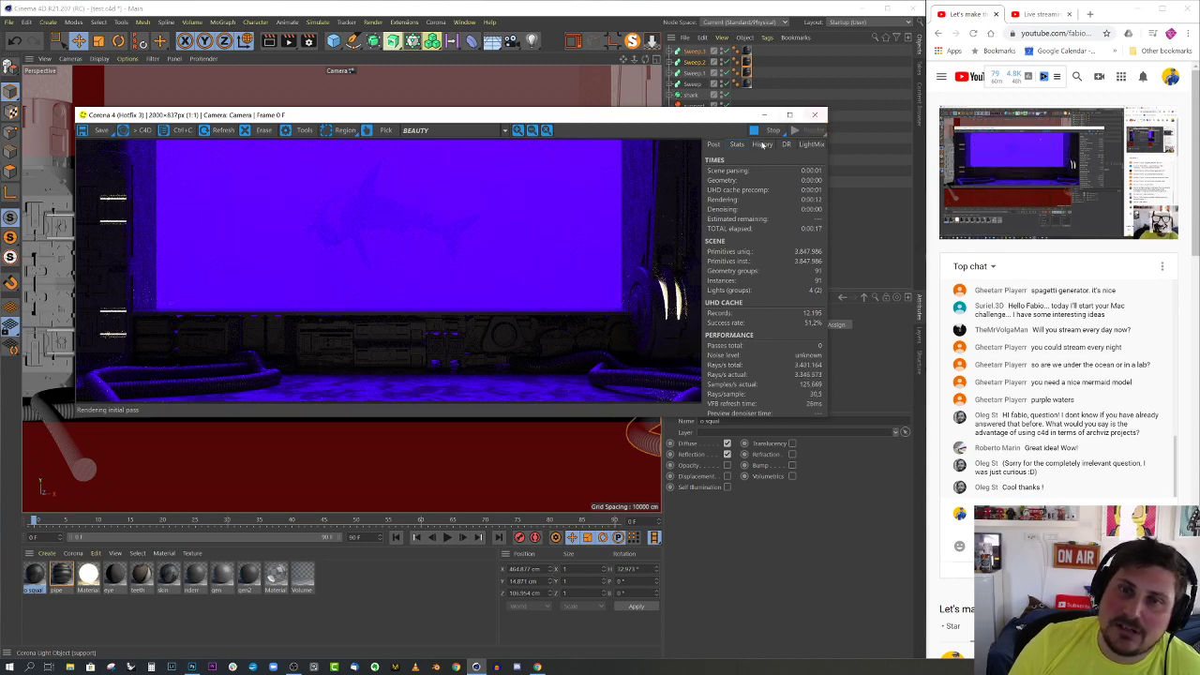
left_click(774, 131)
left_click(812, 119)
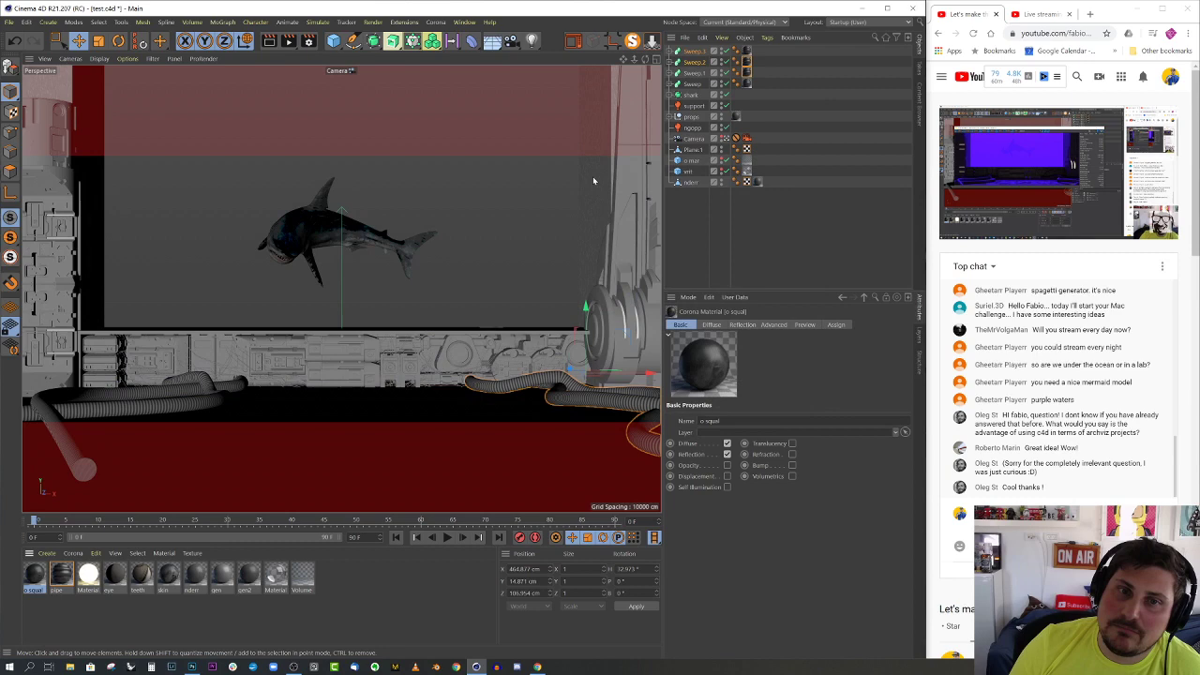
- Move the shark about 1600 cm along Z towards the control room in the top view, and return to the camera view
middle_click(586, 179)
middle_click(557, 164)
scroll(441, 267, "down", 5)
scroll(398, 298, "down", 8)
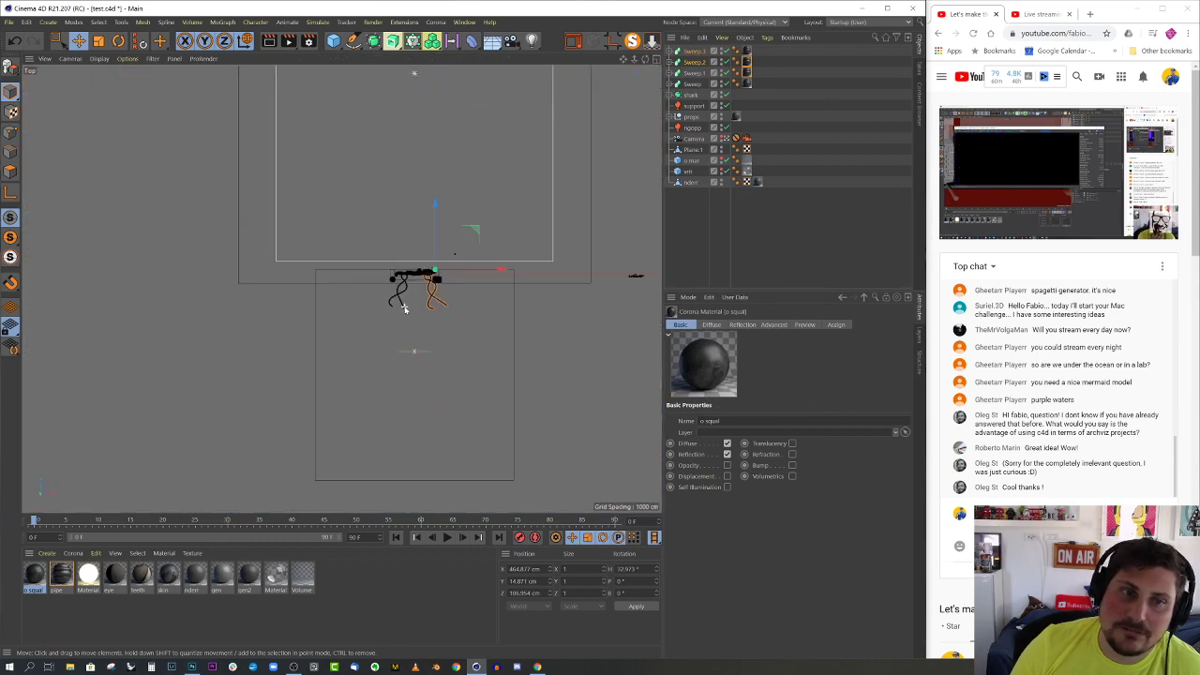
left_click(386, 206)
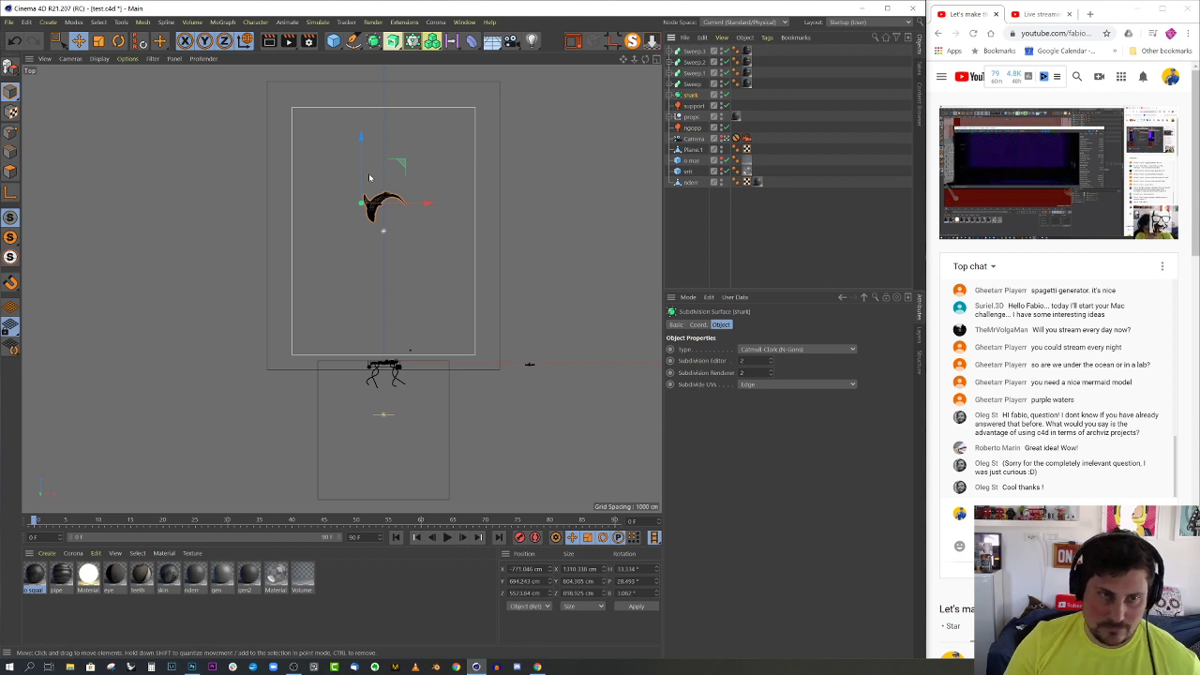
left_click_drag(368, 172, 368, 221)
middle_click(367, 223)
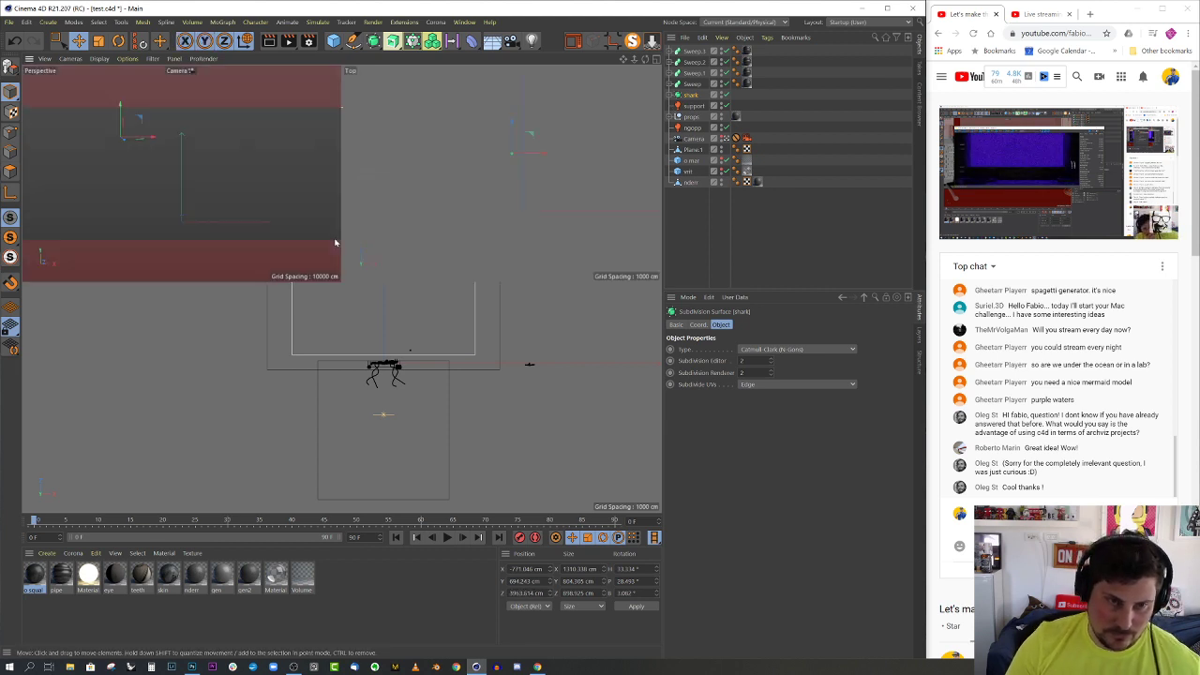
middle_click(168, 181)
- Scale the shark down to about 90% and shift it about 99 cm along X towards the centre of the window
key("t")
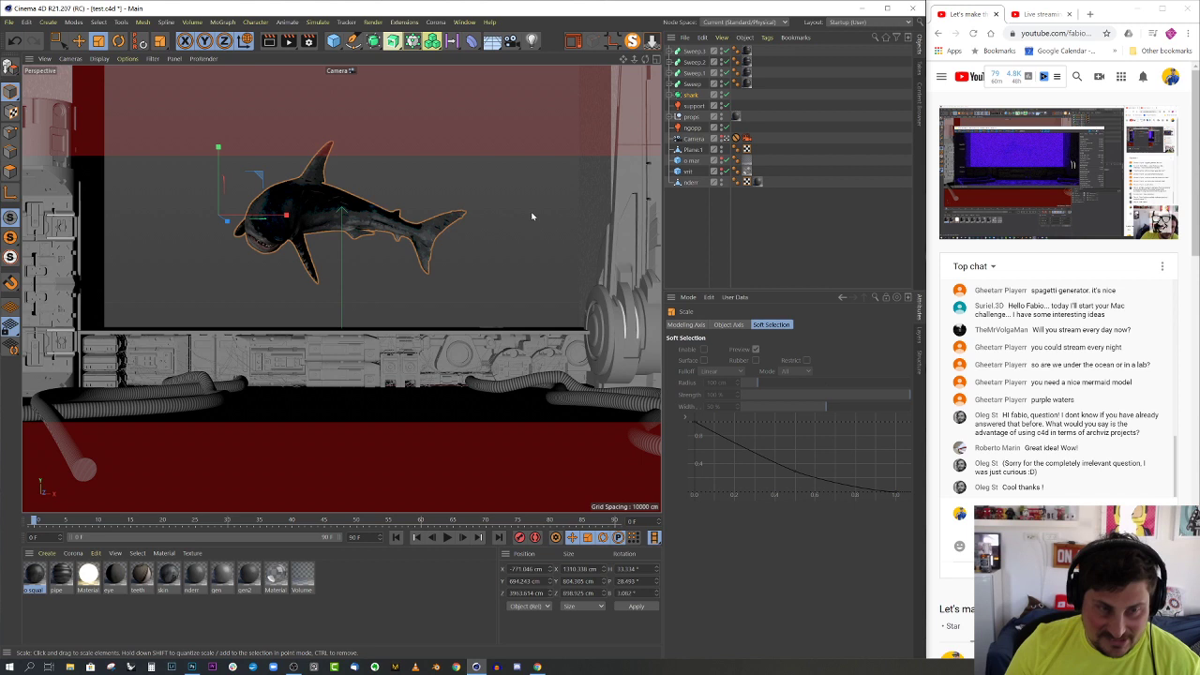
left_click_drag(514, 206, 478, 224)
key("e")
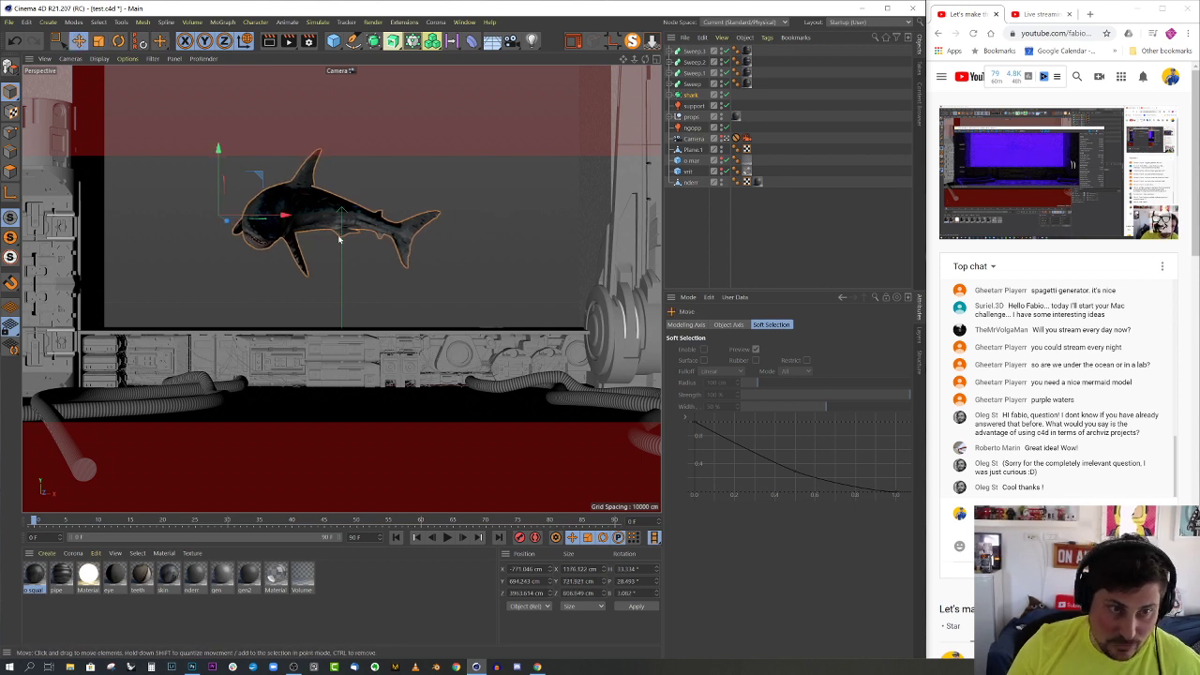
left_click_drag(285, 215, 302, 215)
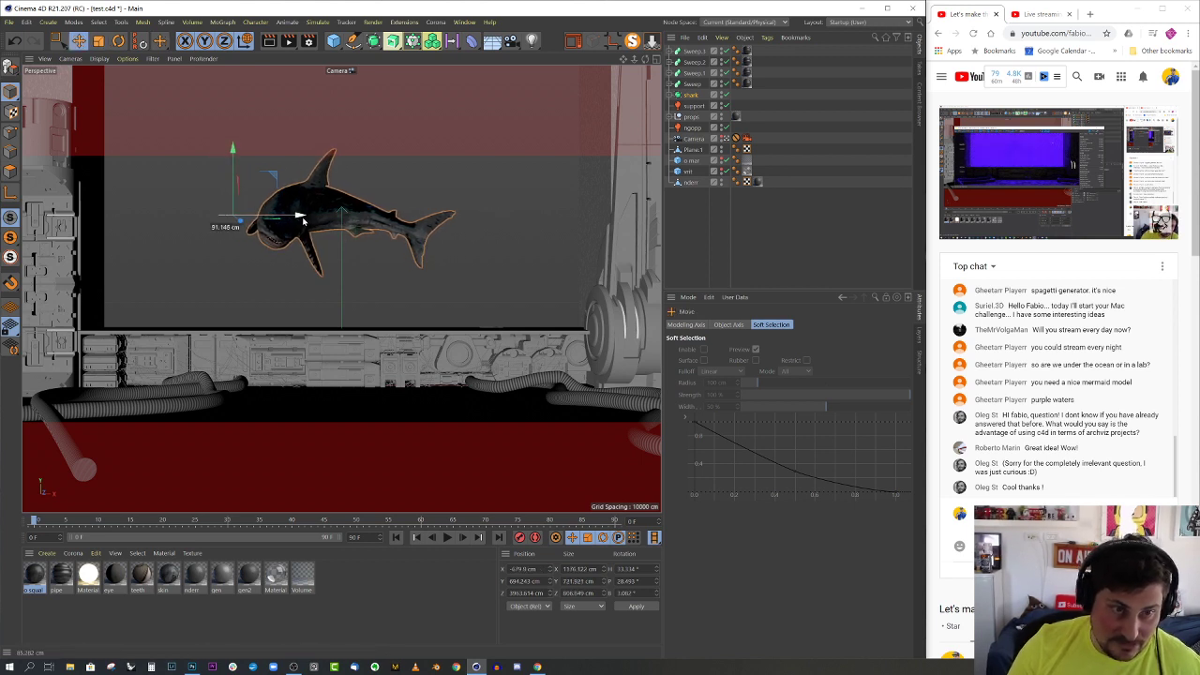
- Render the camera view again to check the repositioned shark
left_click(573, 40)
left_click(809, 131)
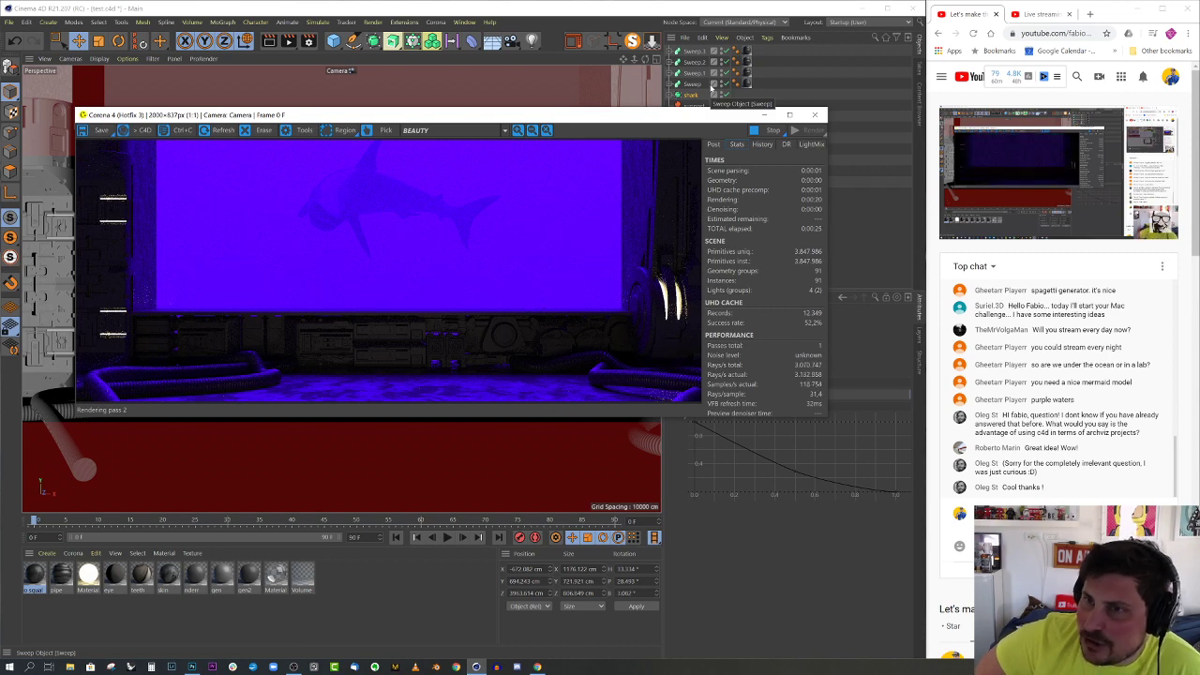
- Search Google for "macintosh computer" in a new browser window, view the reference results, and close that window
left_click(1091, 13)
left_click_drag(1106, 13, 2, 281)
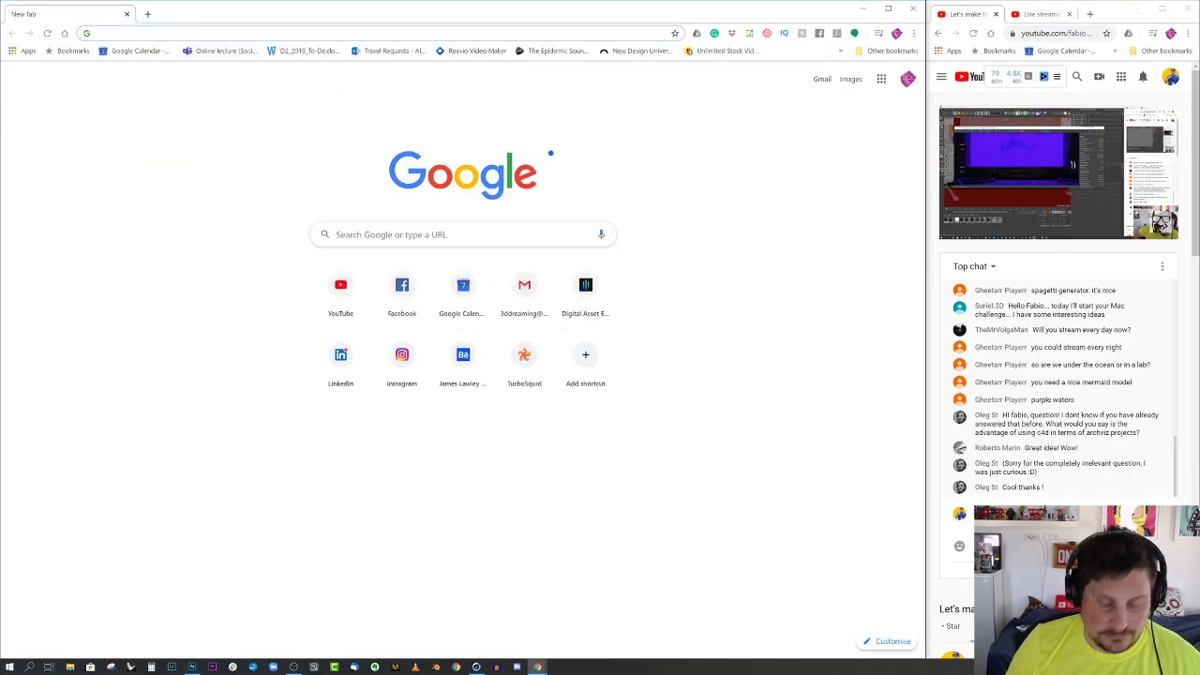
type("macin")
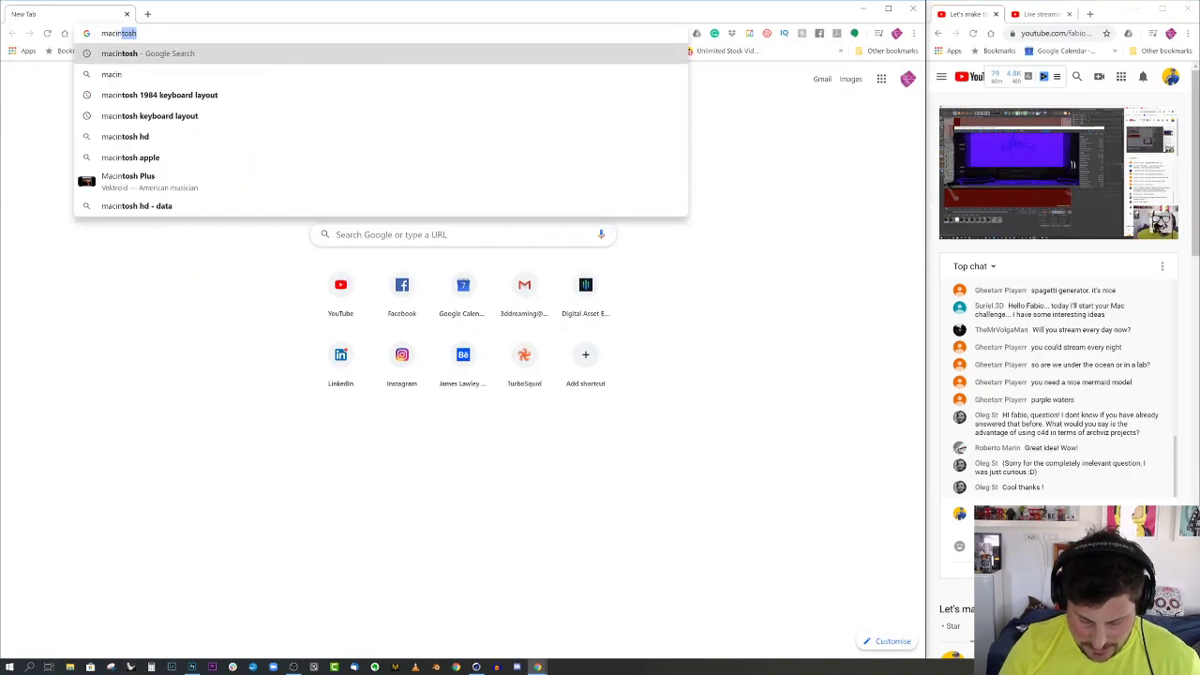
type("tosh computer")
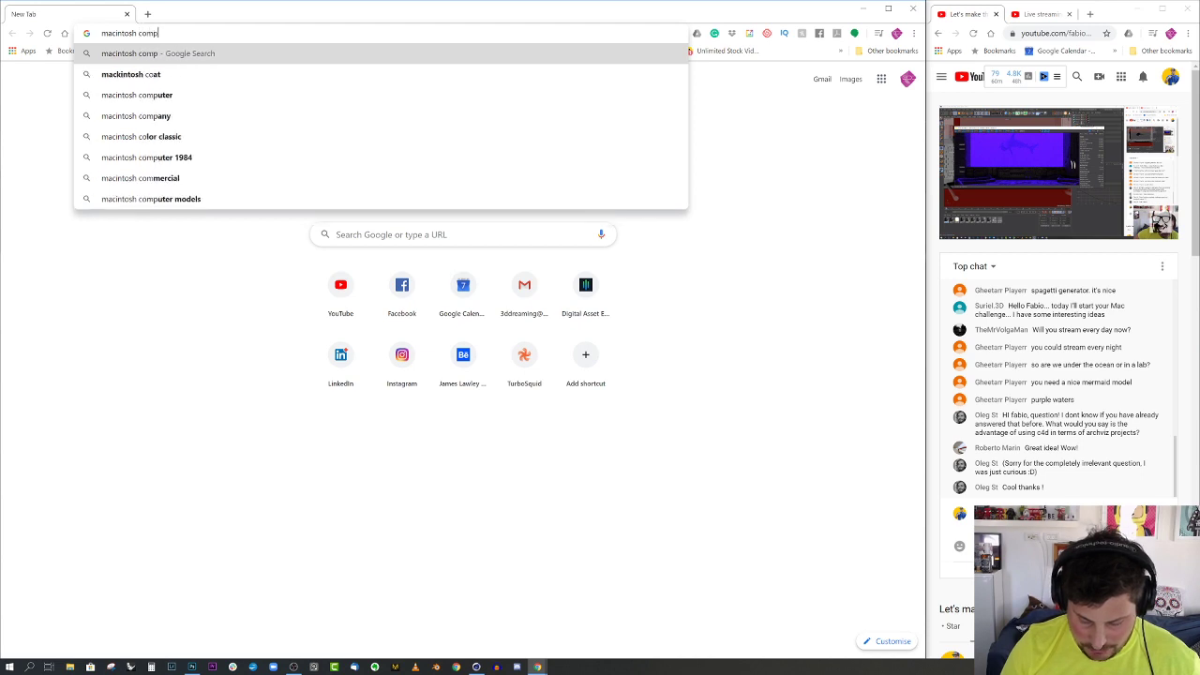
key("Return")
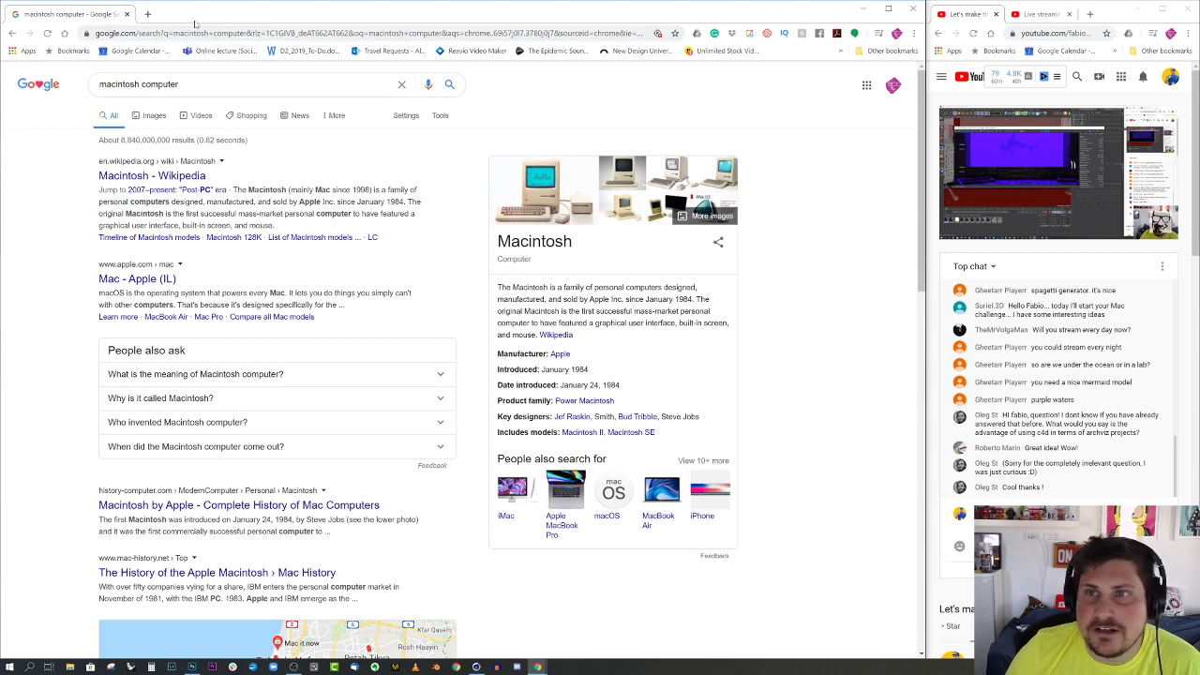
left_click(914, 12)
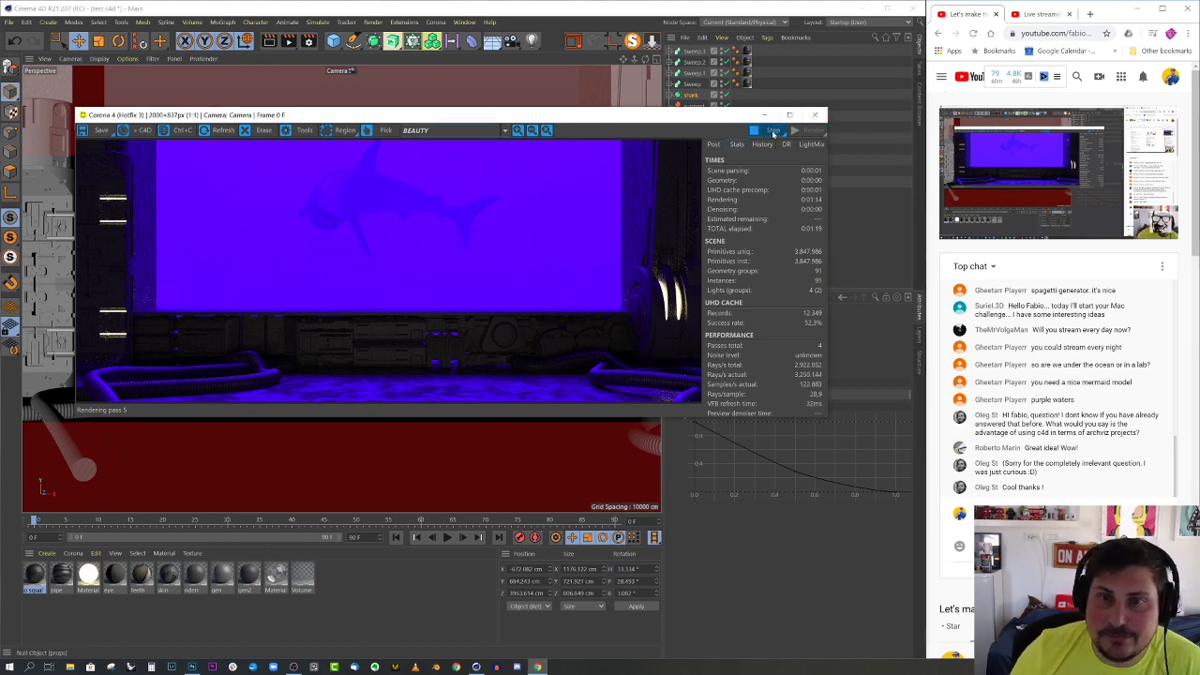
- Close the frame buffer and set the F-stop in the Corona Camera tag to 2
left_click(813, 114)
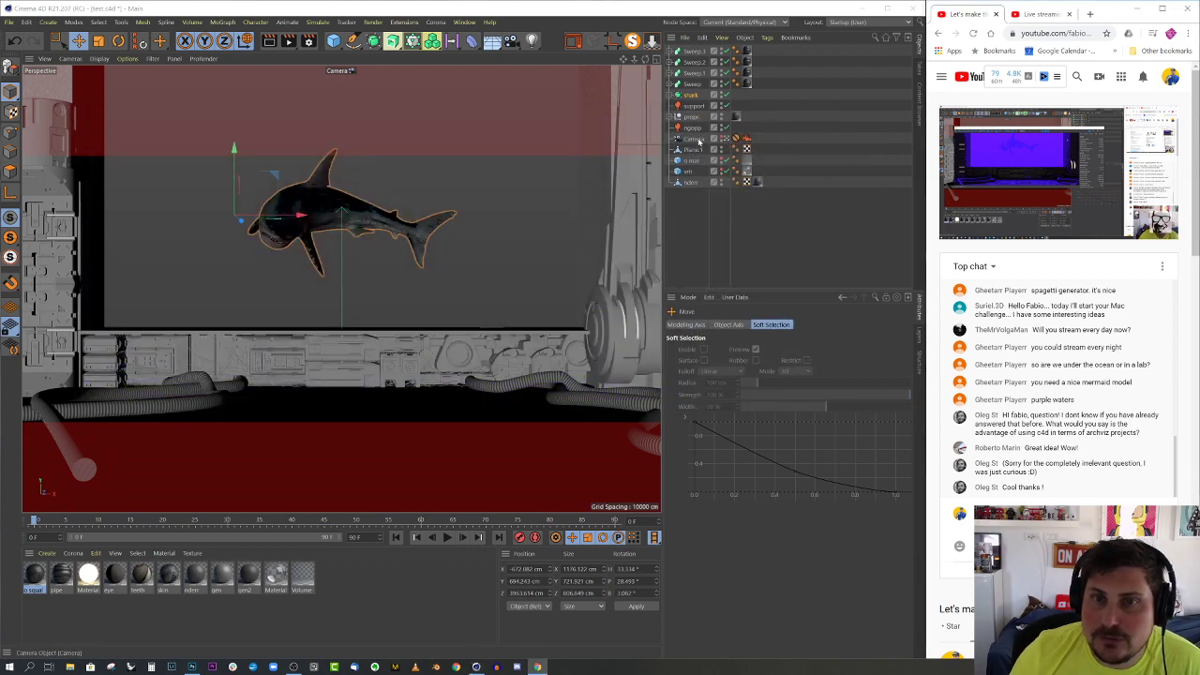
left_click(746, 139)
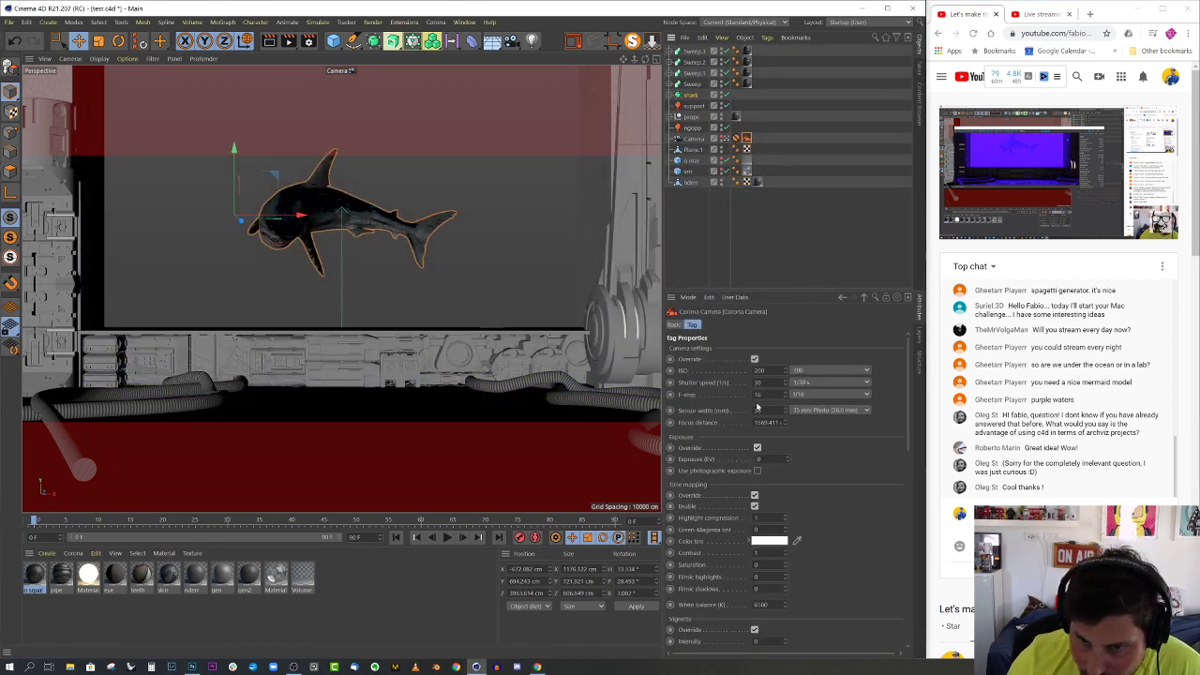
double_click(757, 394)
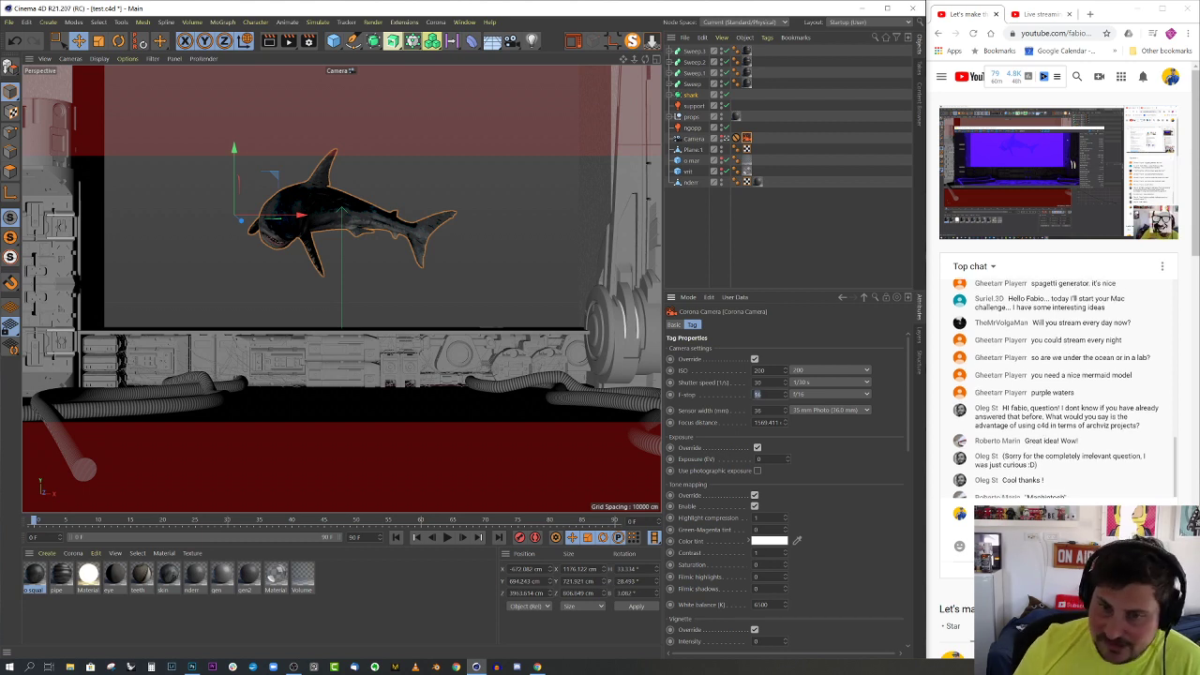
type("1")
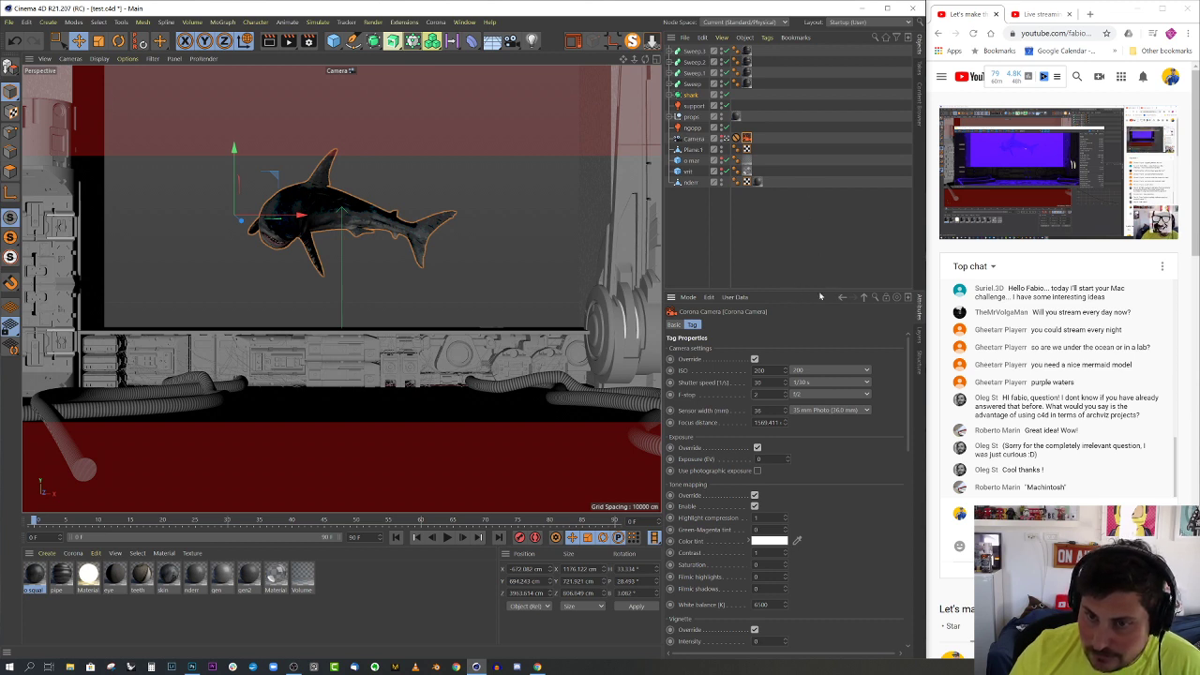
left_click_drag(824, 290, 842, 203)
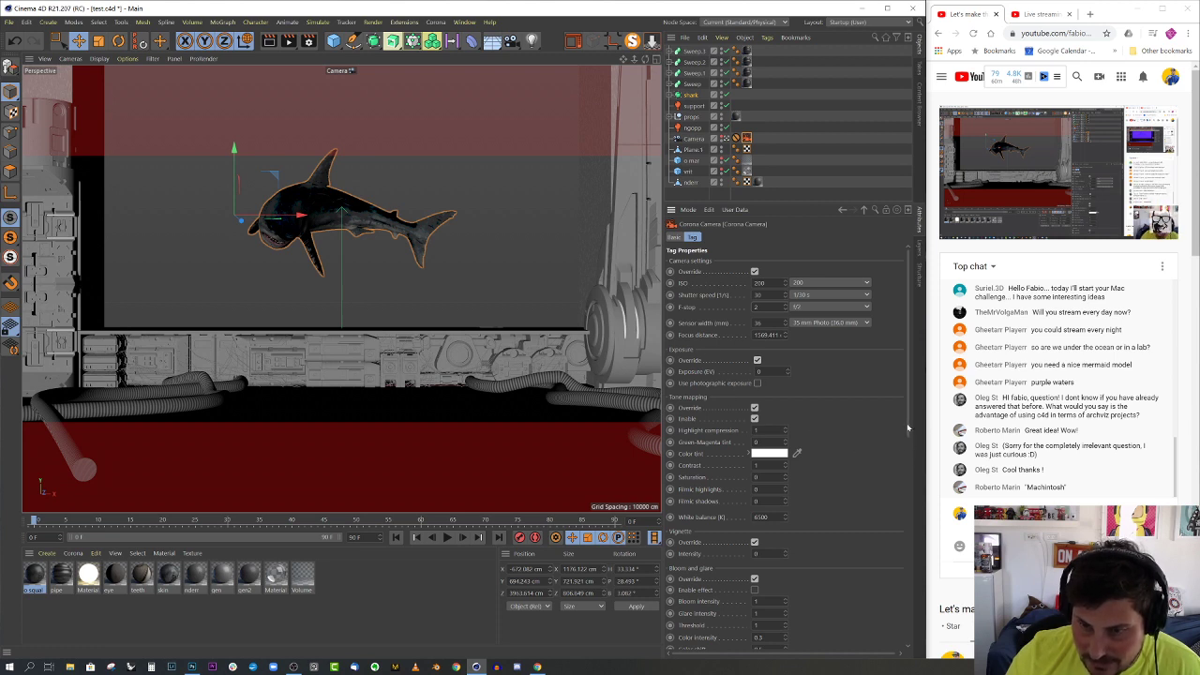
- Override the depth-of-field settings in the Corona Camera tag and enable DOF
scroll(889, 497, "down", 5)
scroll(890, 540, "down", 1)
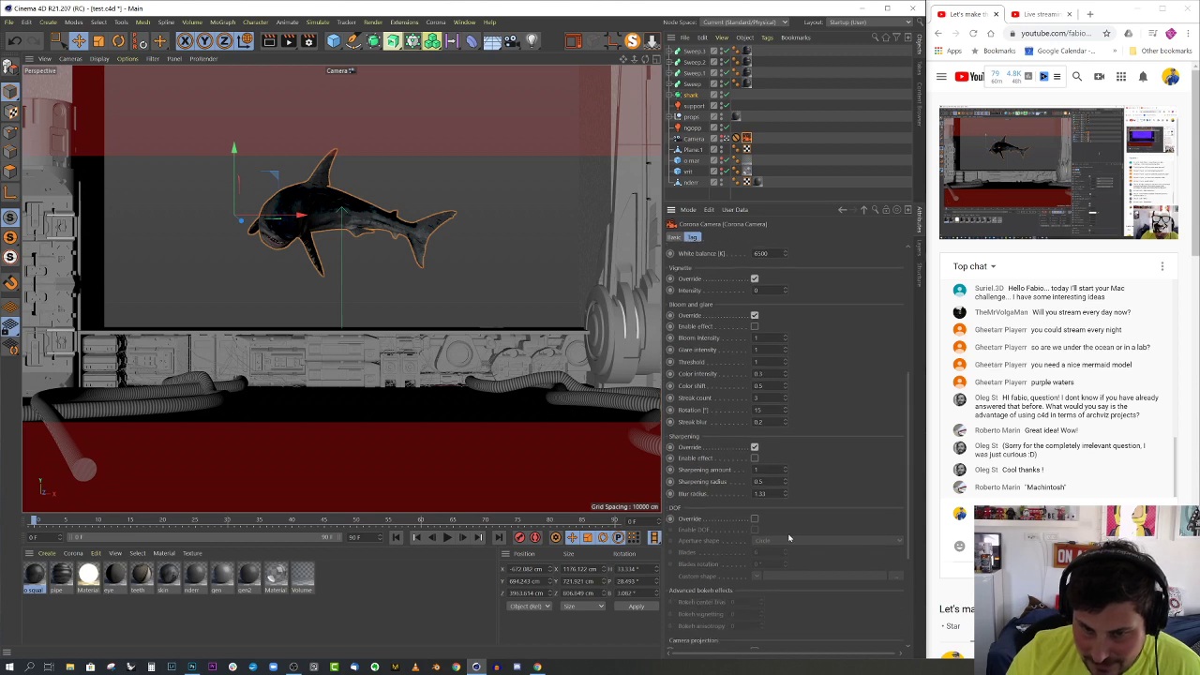
left_click(754, 518)
left_click(755, 529)
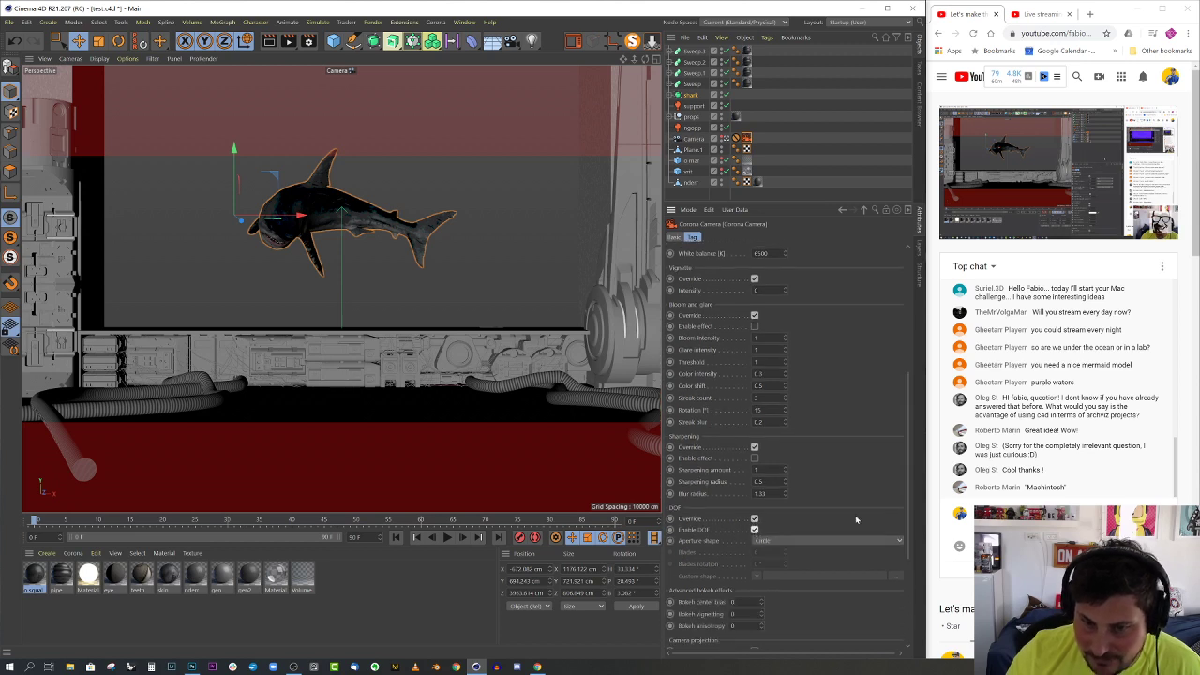
scroll(906, 483, "up", 6)
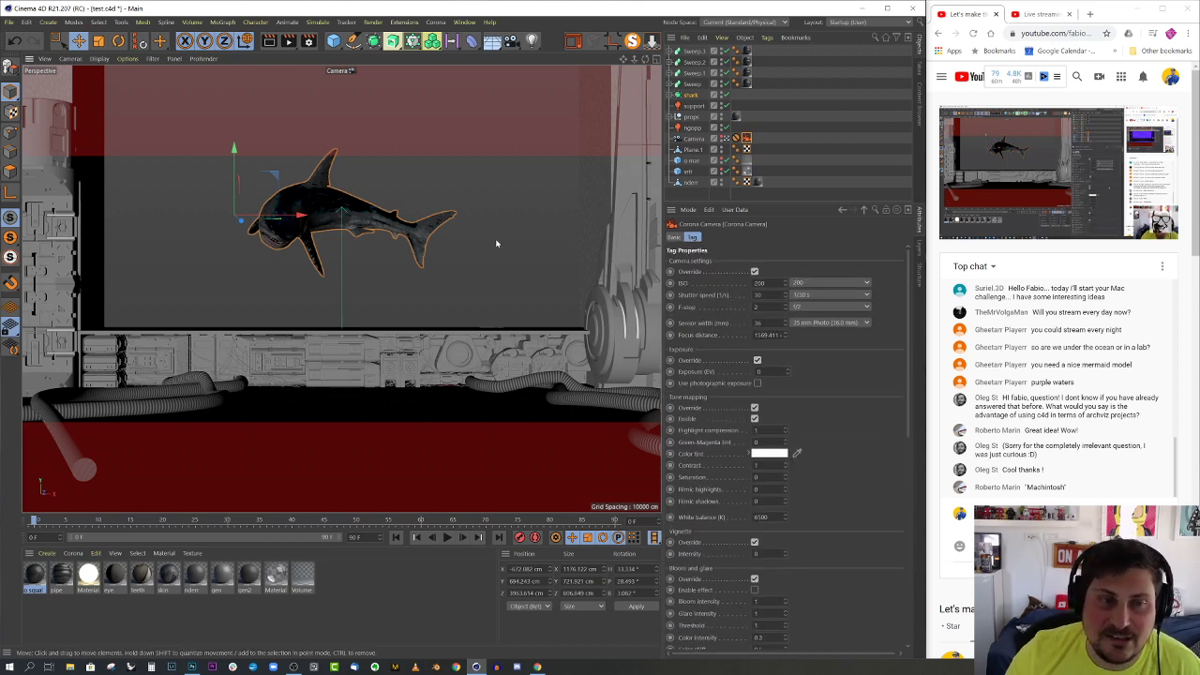
- Check the camera's focus plane against the control room in the top view, and return to the camera view
middle_click(495, 244)
middle_click(525, 231)
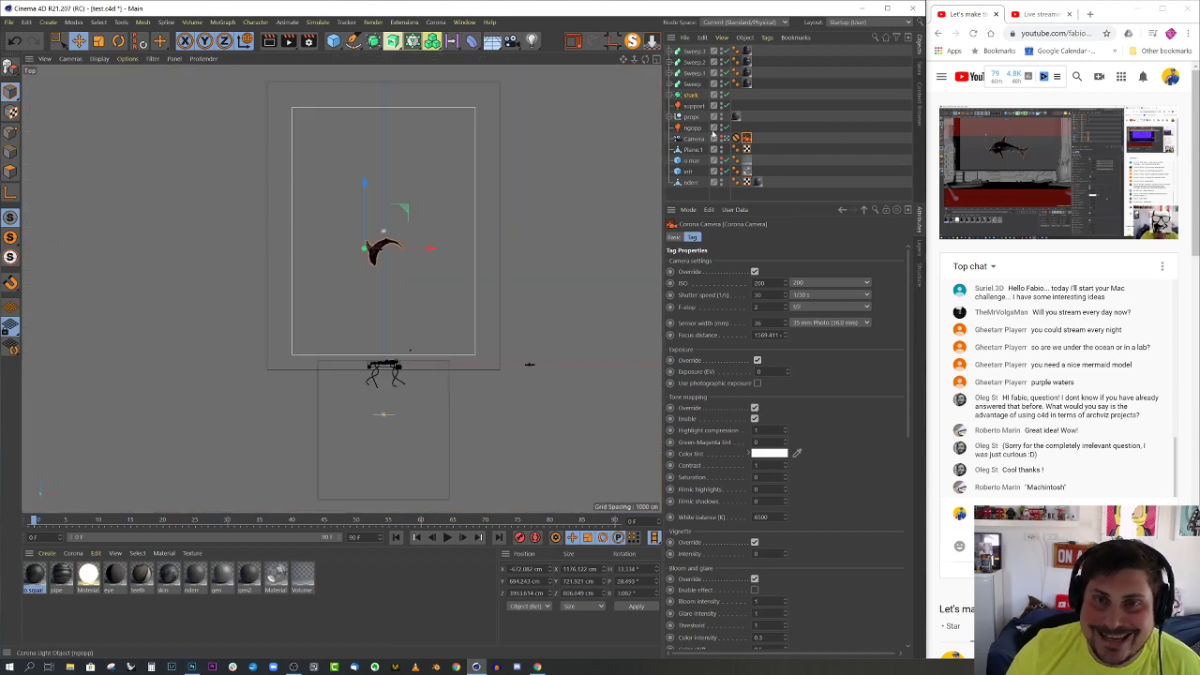
left_click(695, 137)
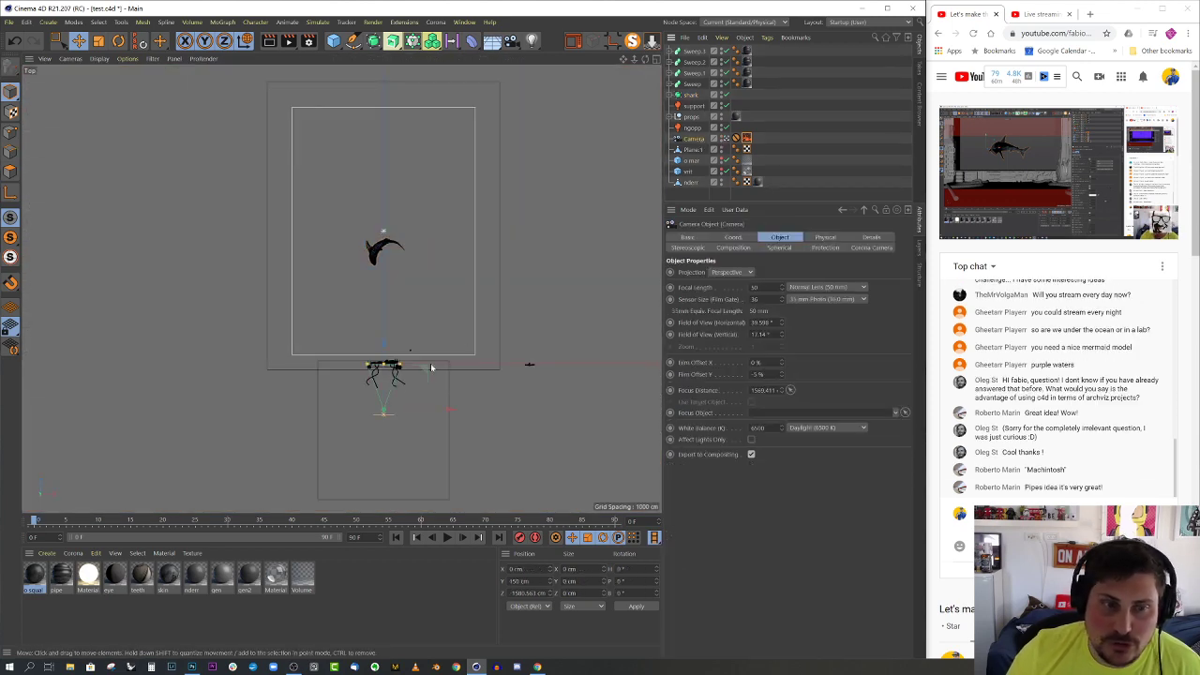
scroll(431, 367, "up", 10)
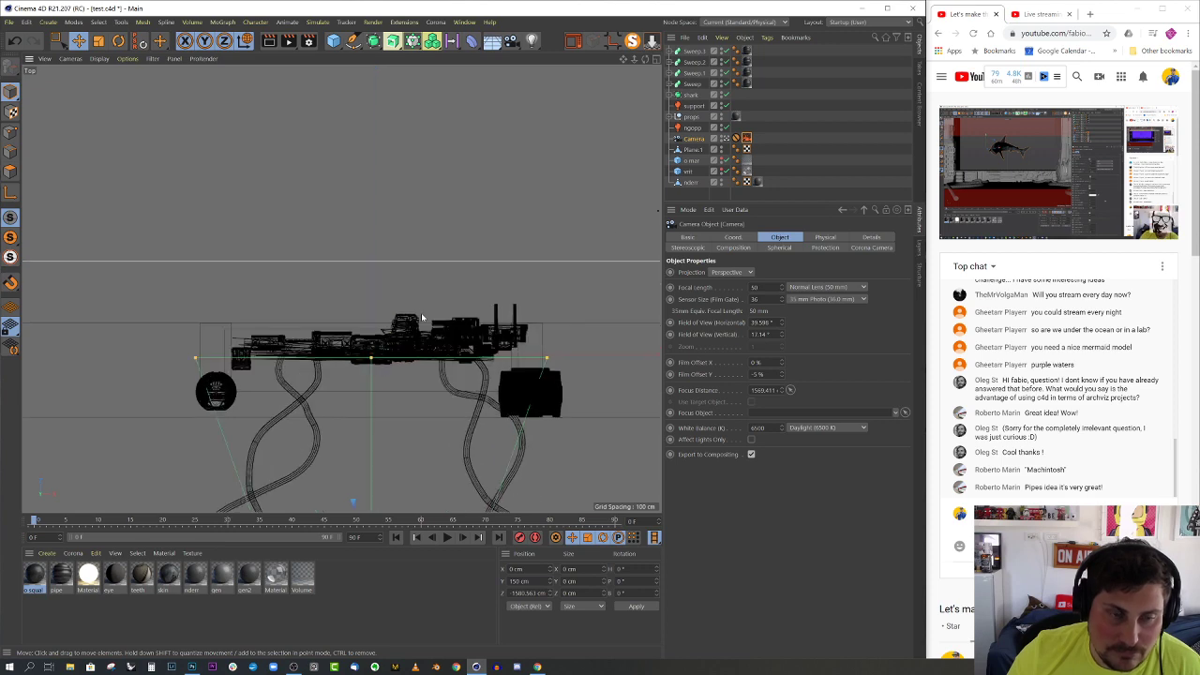
middle_click(423, 312)
middle_click(314, 234)
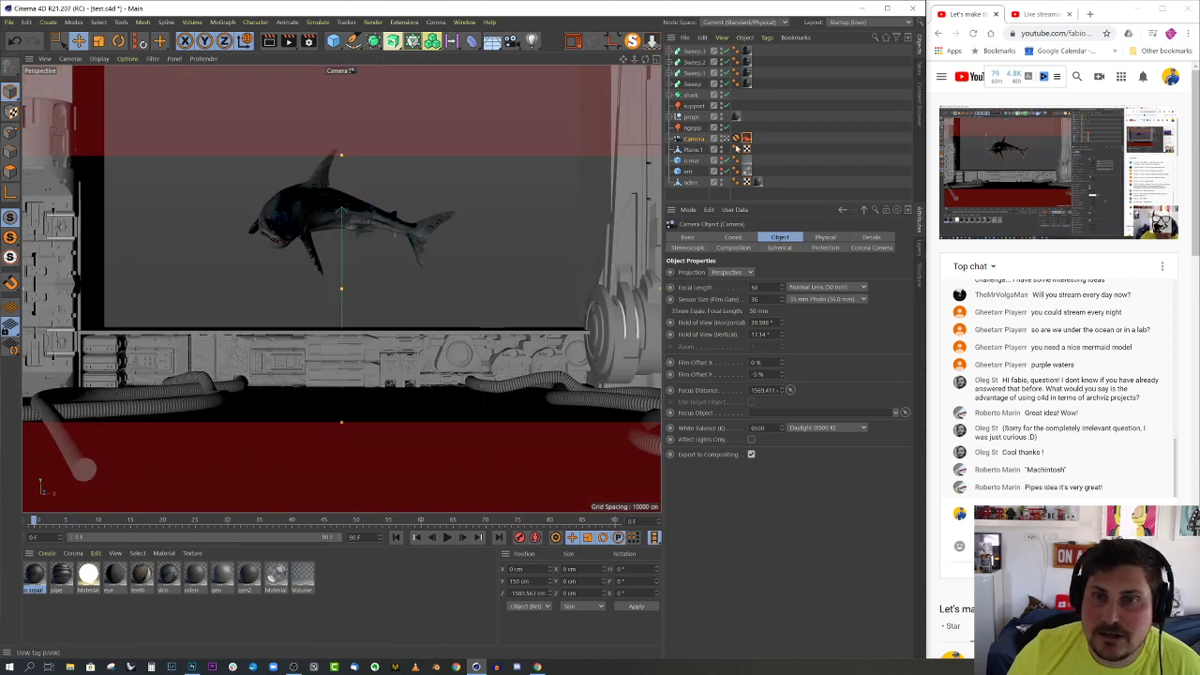
- Render the camera view, enable Bloom and Glare in the post settings, and maximize the frame buffer
left_click(573, 41)
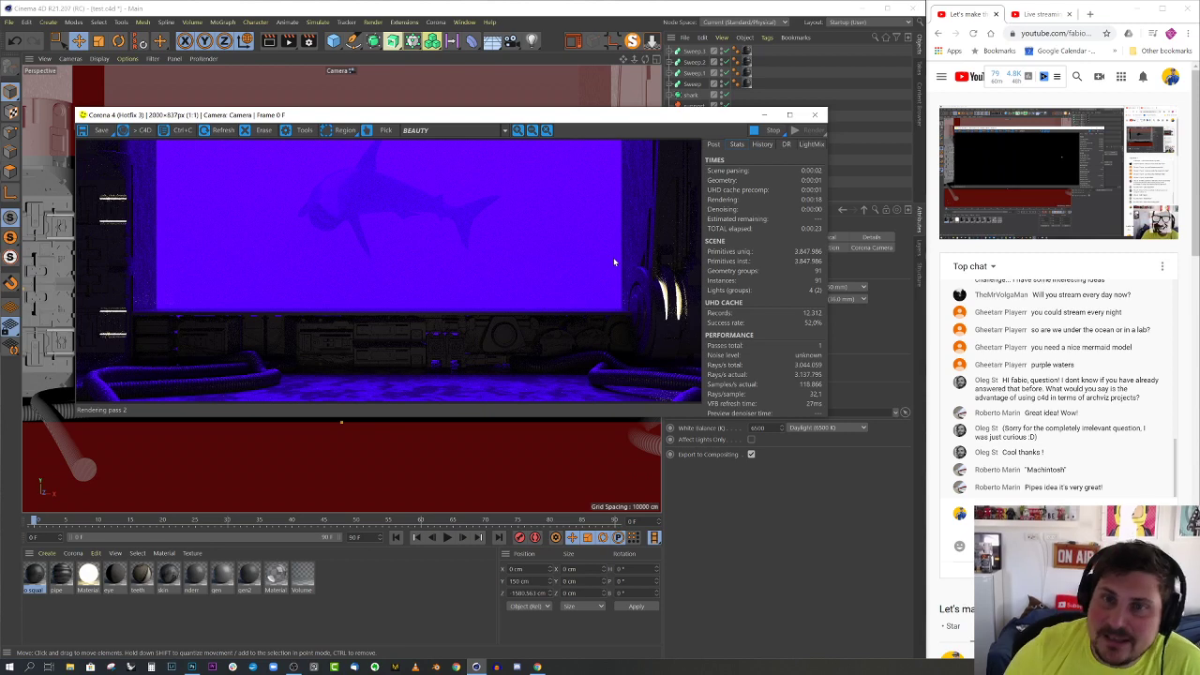
left_click(713, 144)
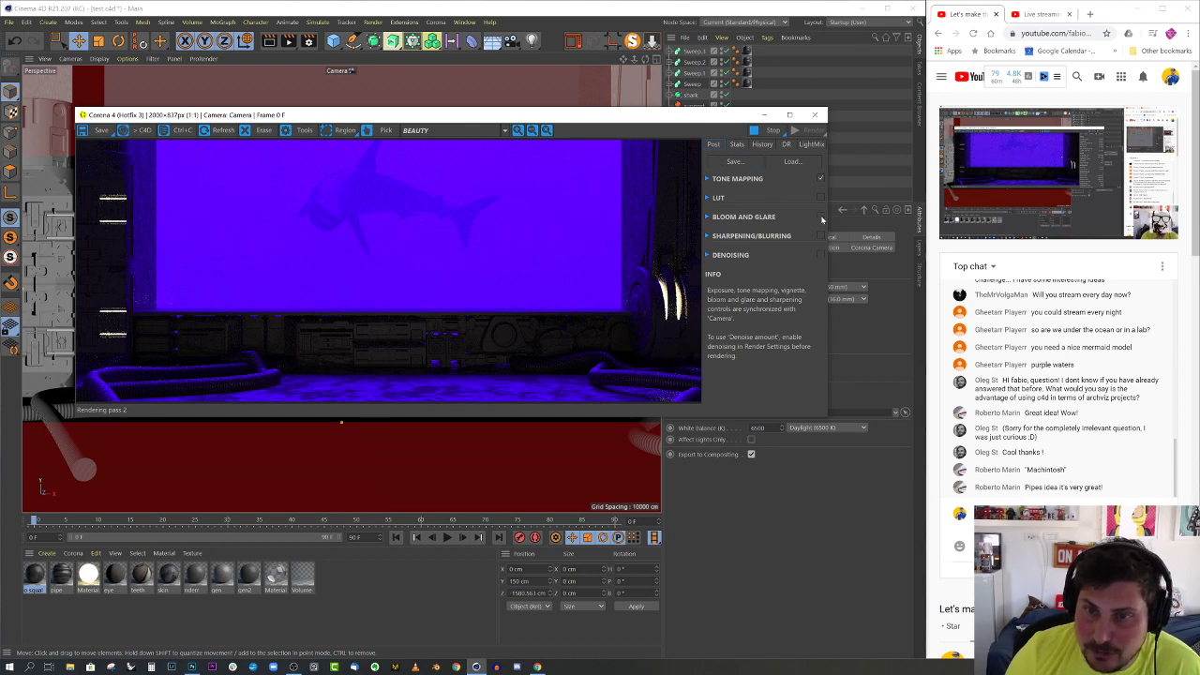
left_click(735, 217)
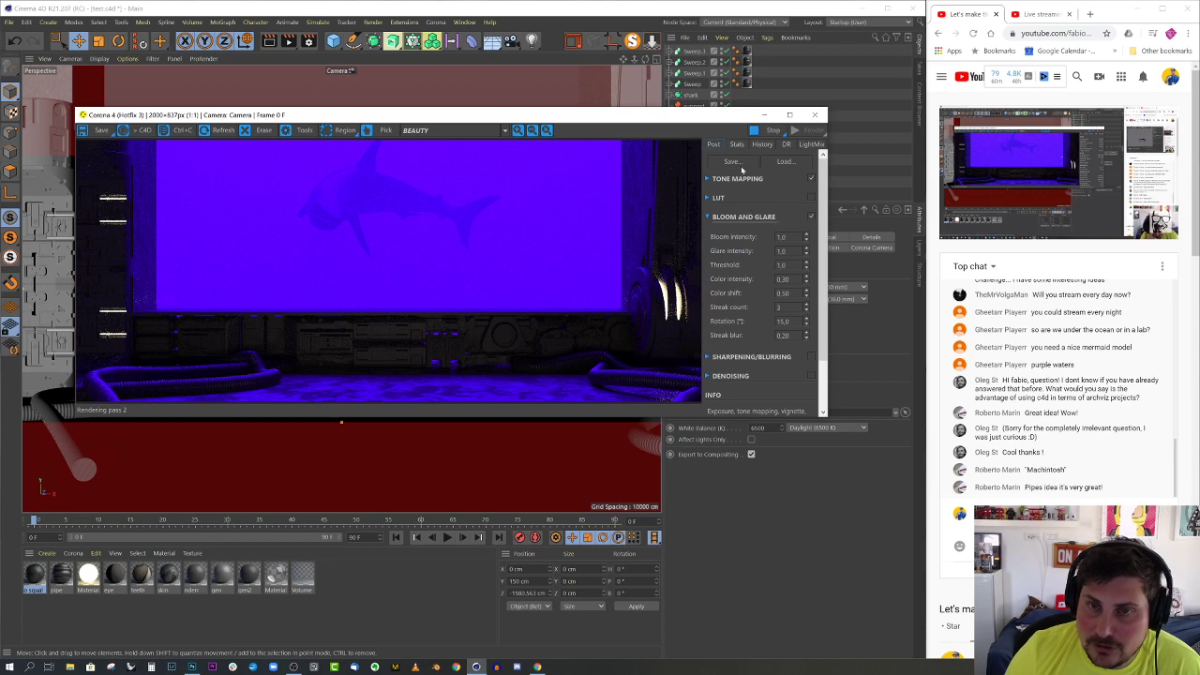
left_click_drag(714, 120, 717, 0)
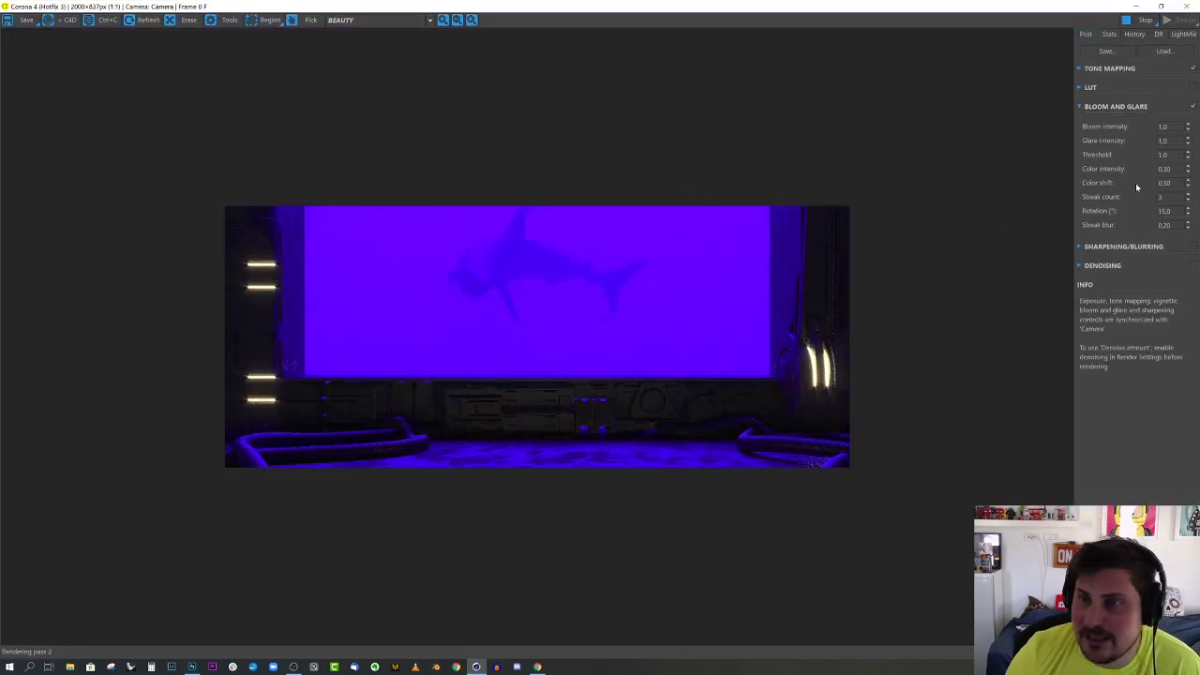
- Set both the bloom intensity and the glare intensity to 3
double_click(1163, 126)
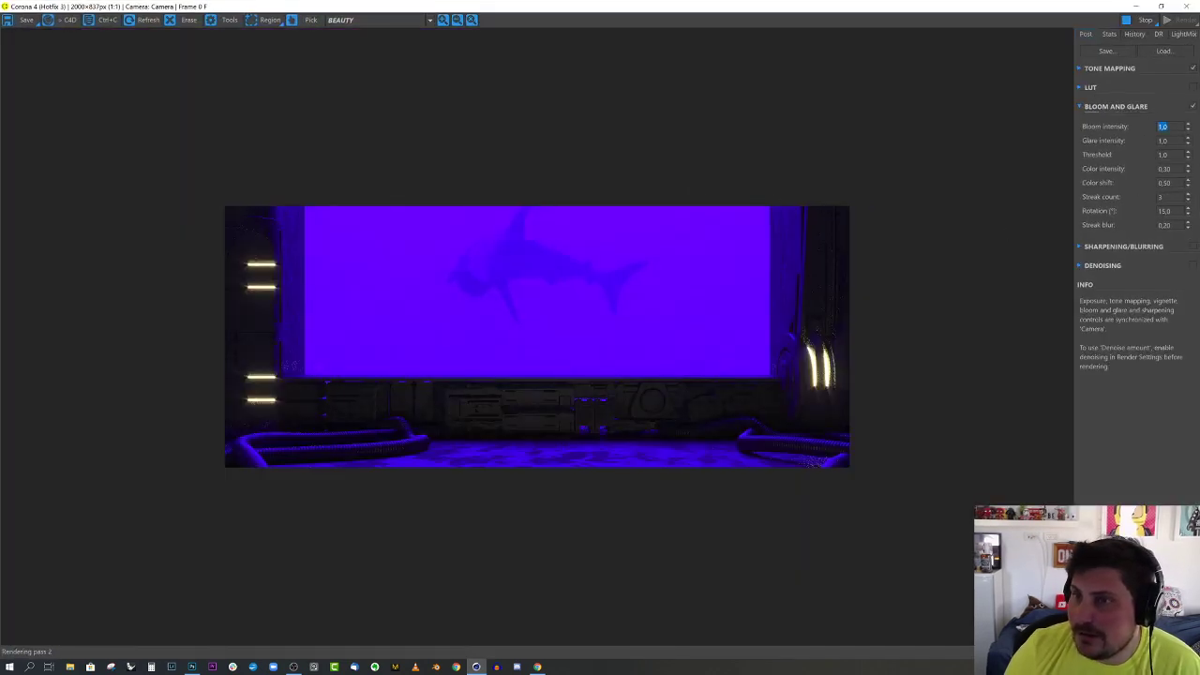
type("3")
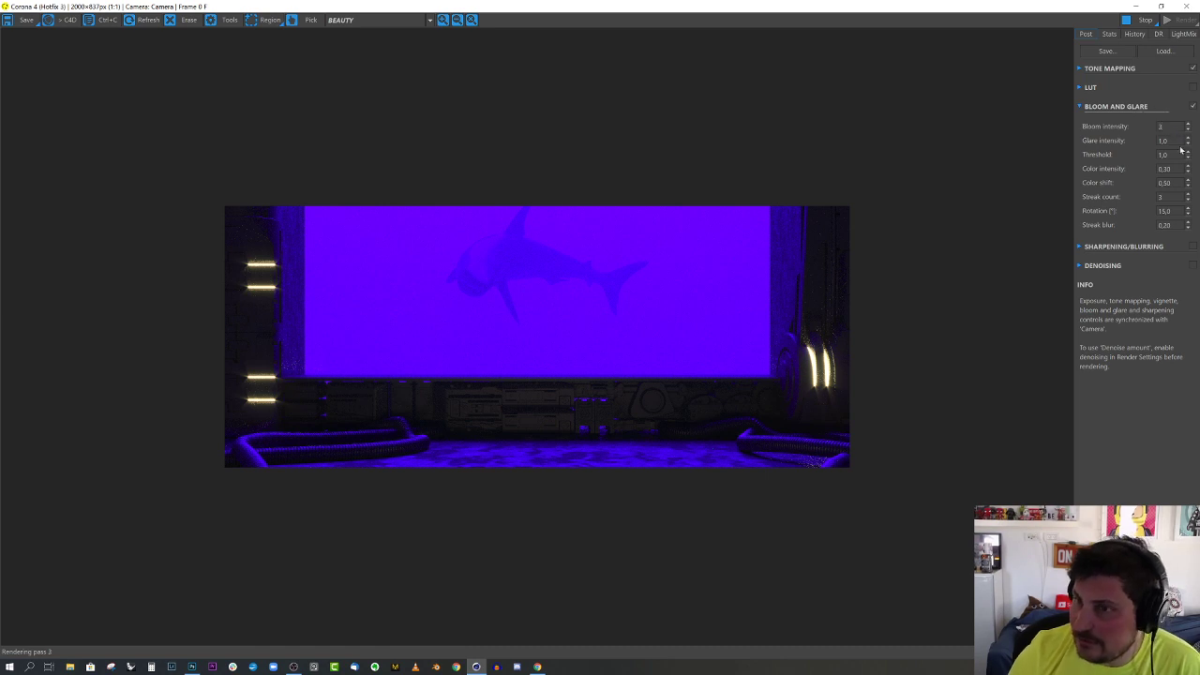
key("Tab")
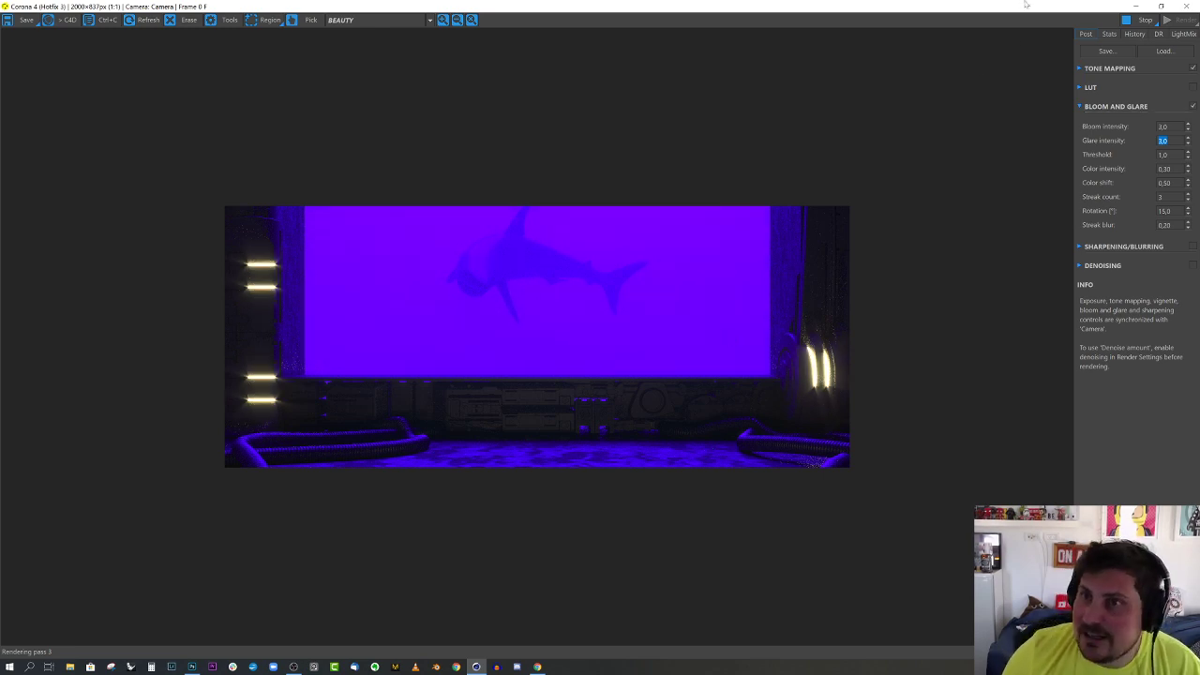
- Restore and enlarge the frame buffer window to review the glow, stop the render, and close it
left_click_drag(923, 6, 665, 128)
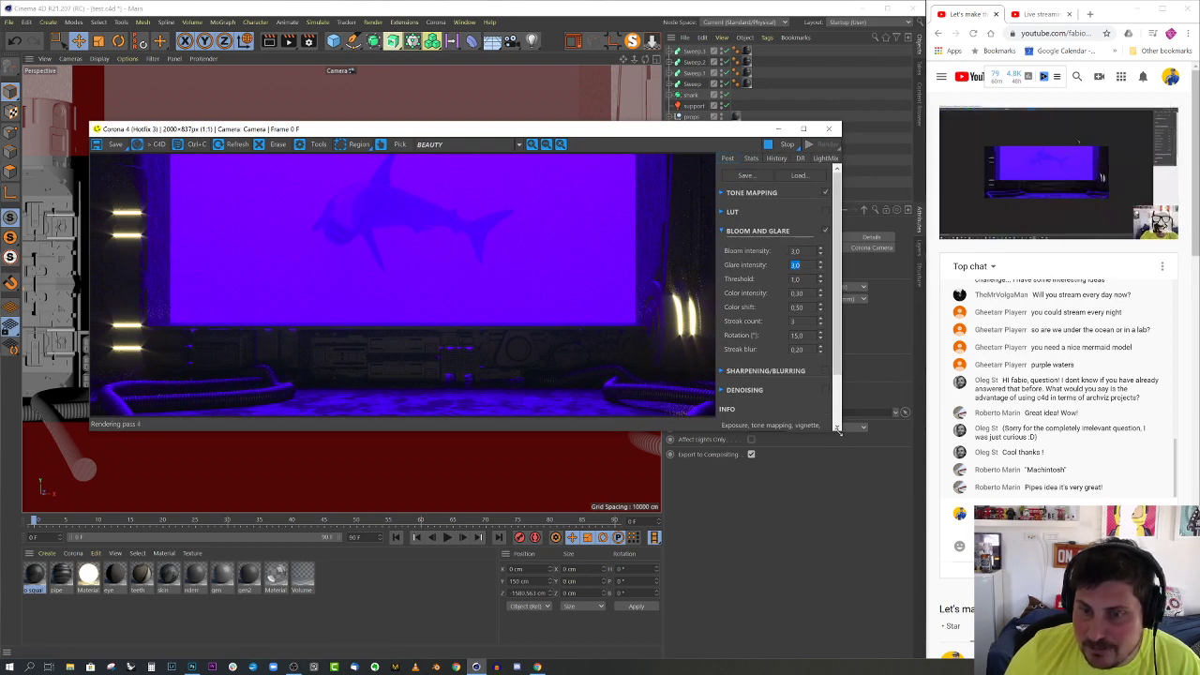
left_click_drag(840, 434, 896, 517)
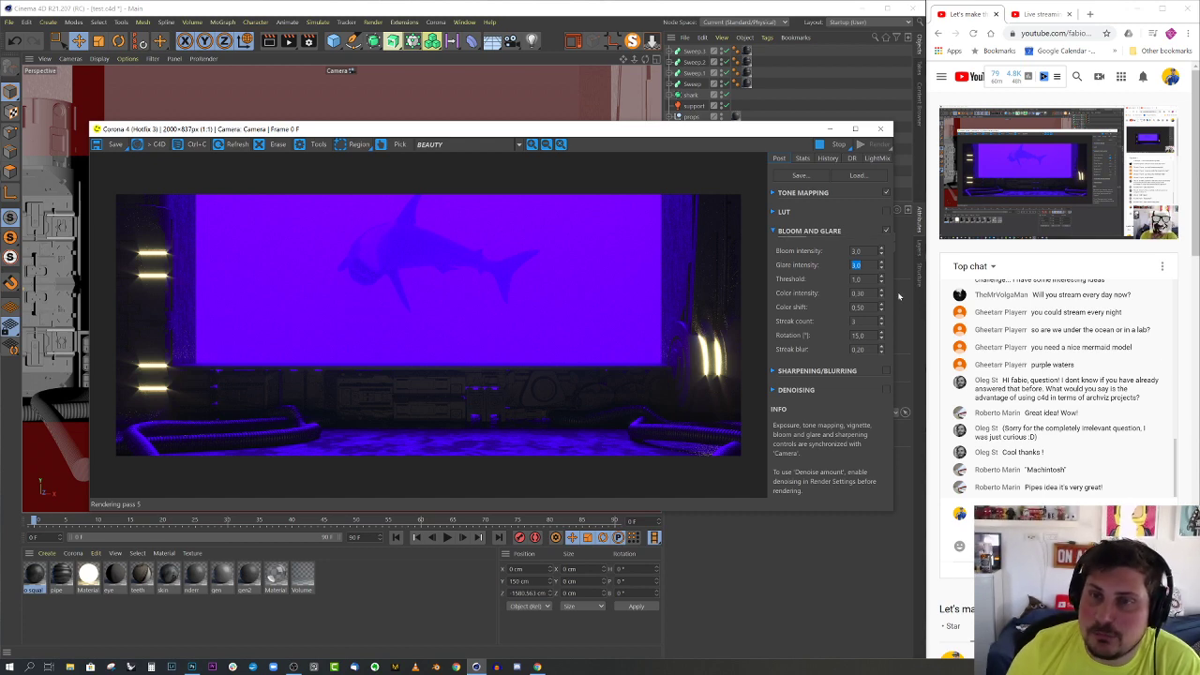
left_click(837, 146)
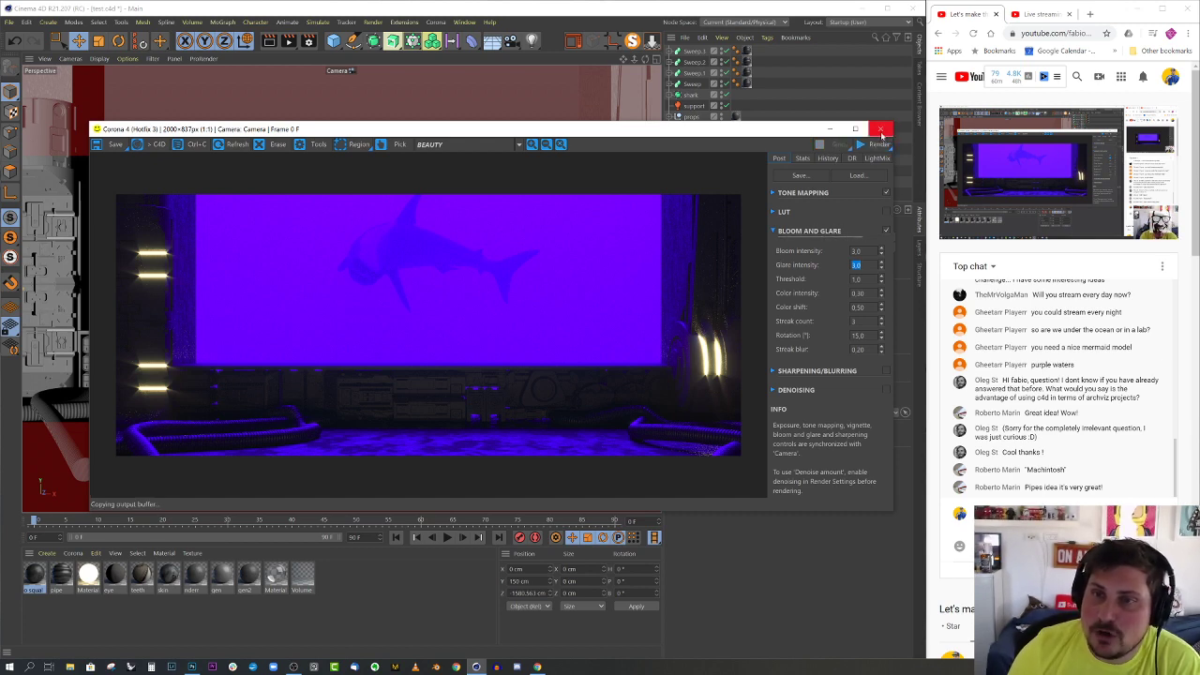
left_click(881, 129)
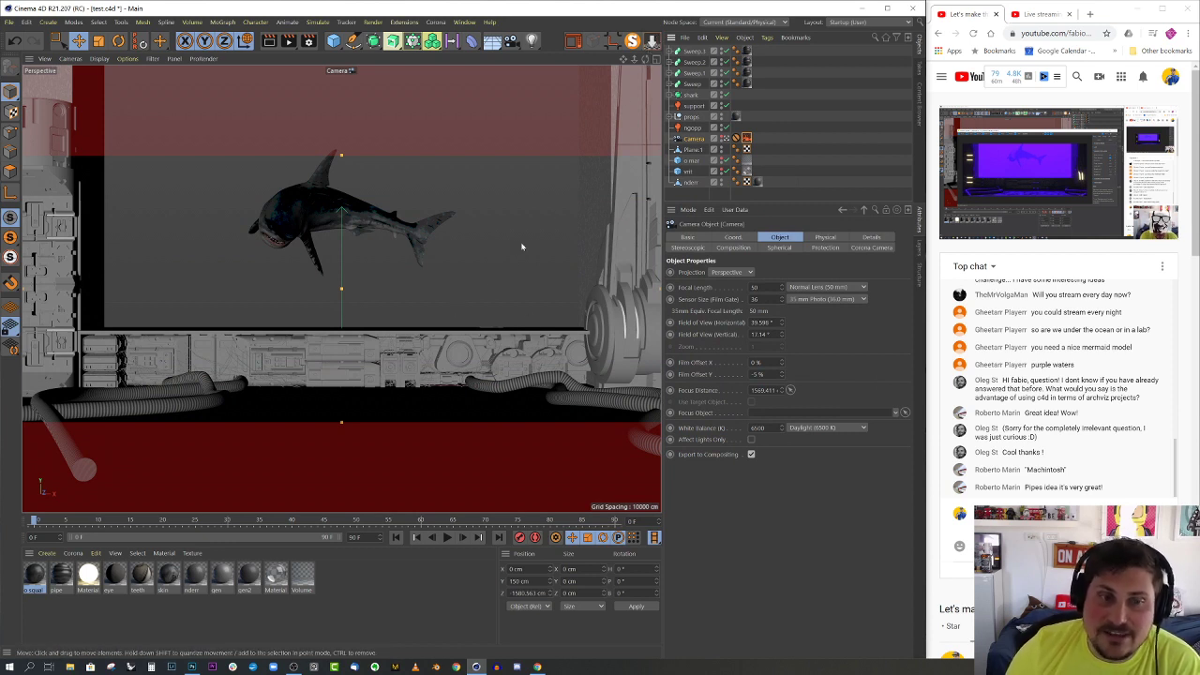
- Solo the mechanical wall prop and the shark in turn with MagicSolo, restore the full scene, and clear the selection
left_click(428, 361)
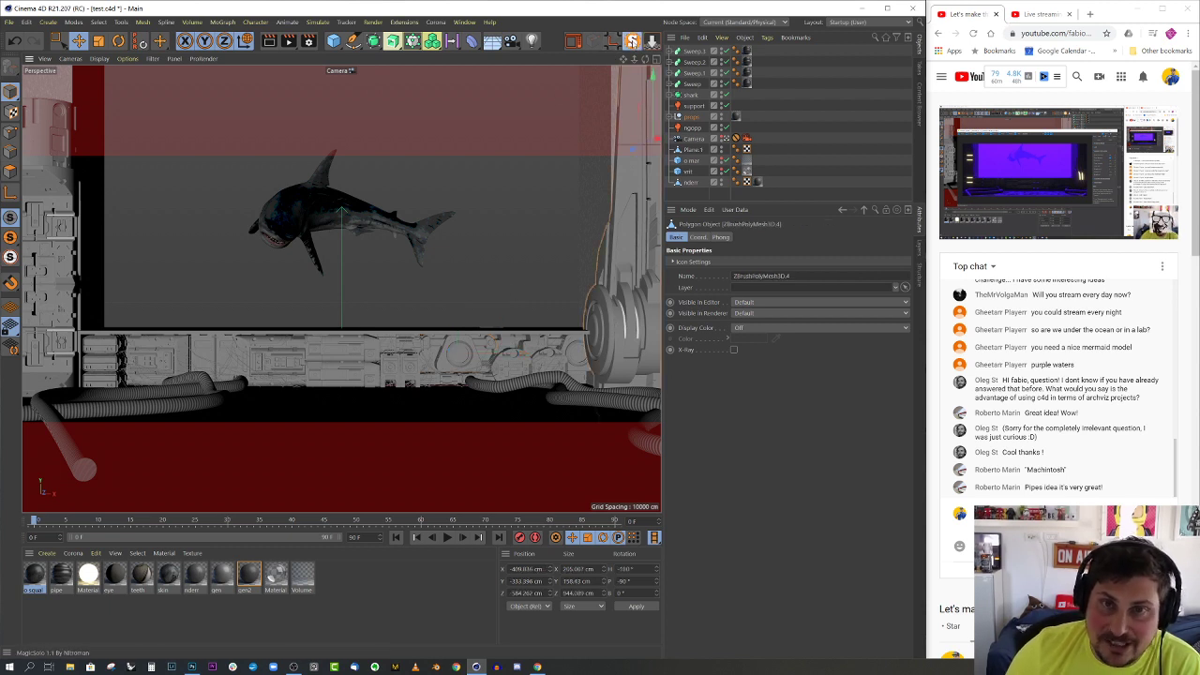
left_click(631, 41)
left_click(632, 42)
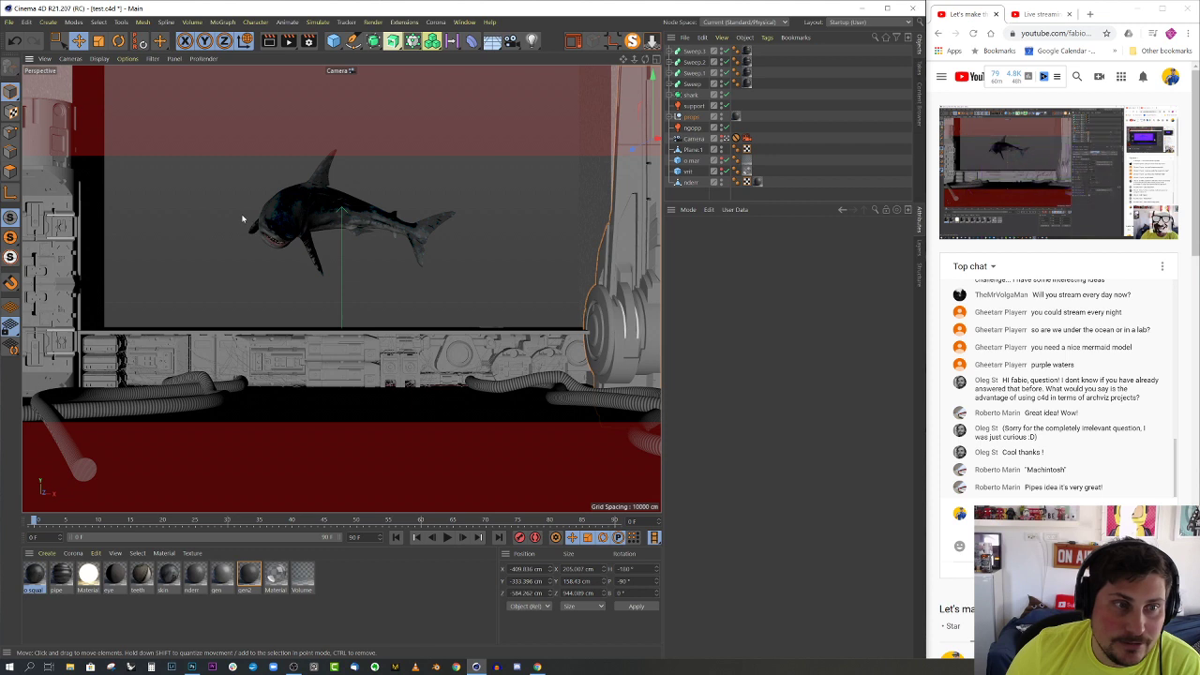
left_click(330, 222)
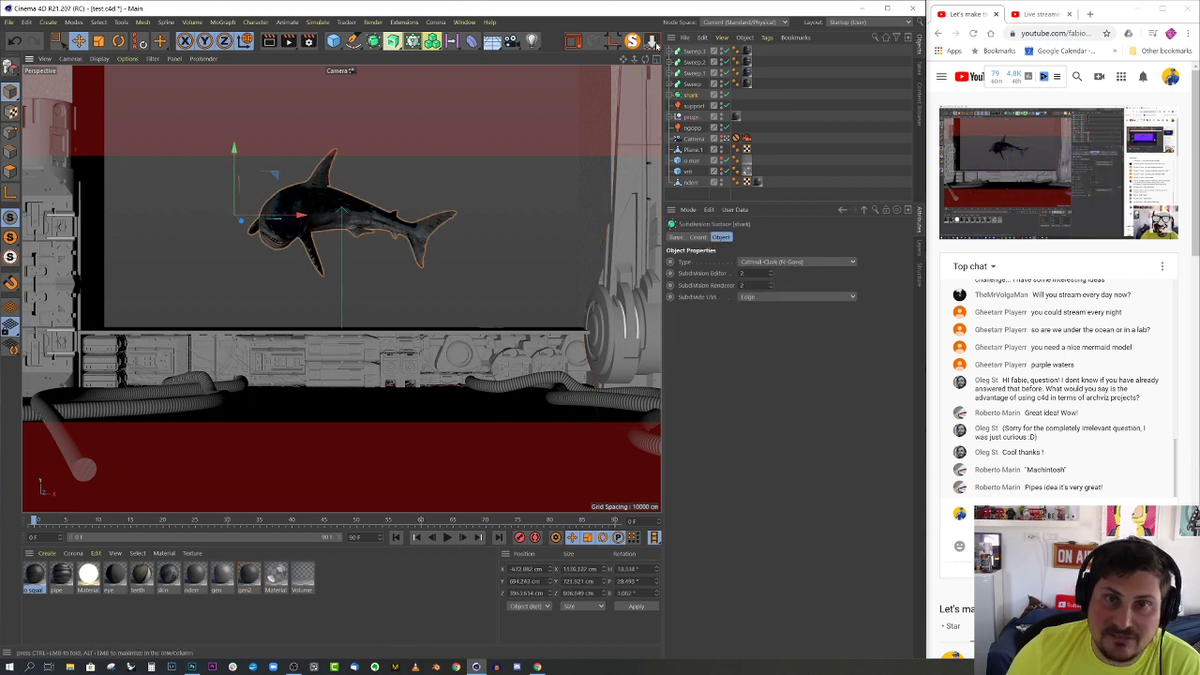
left_click(632, 41)
left_click(632, 41)
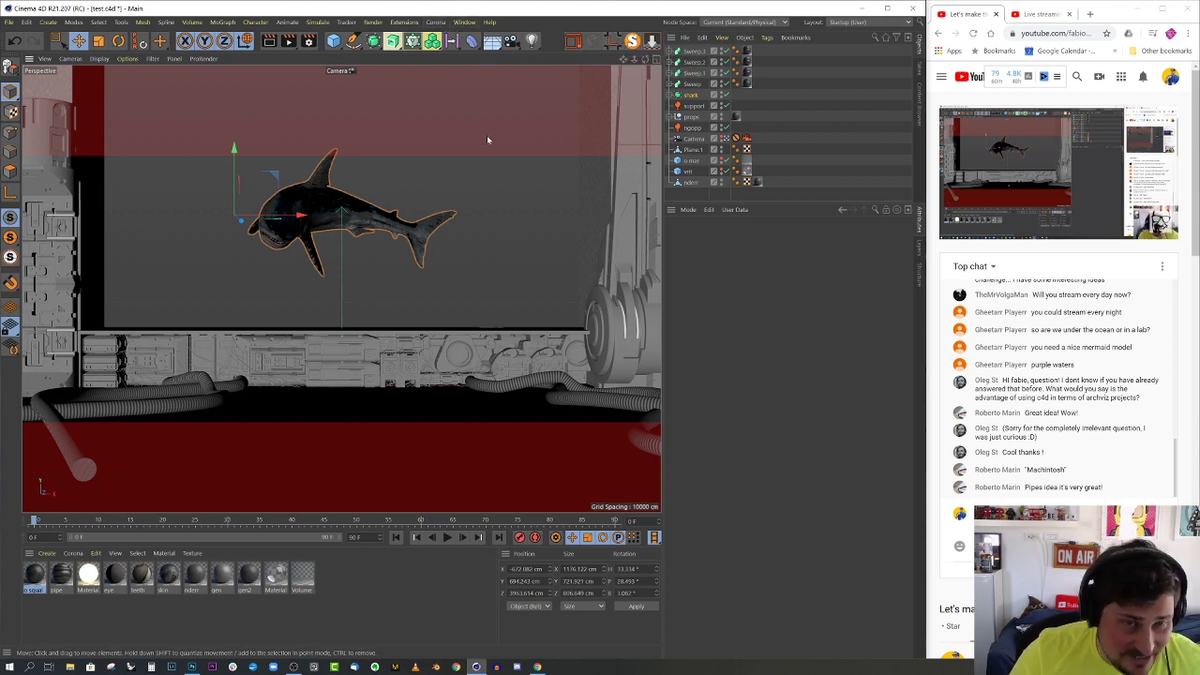
left_click(492, 200)
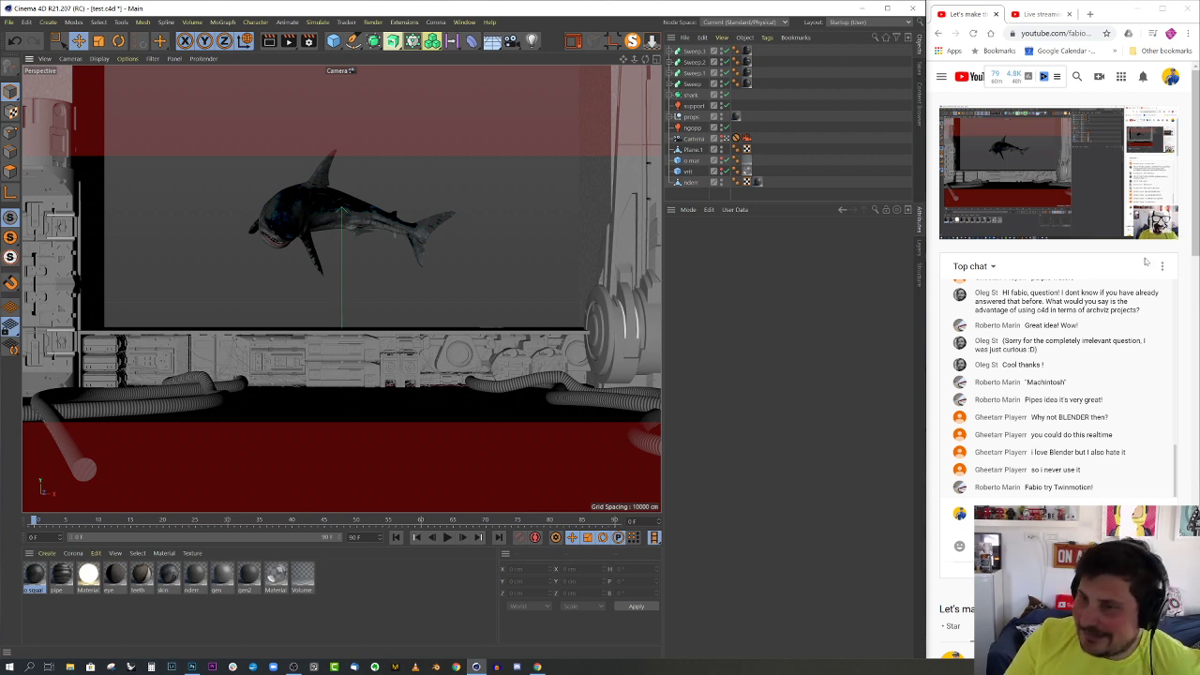
- Switch to the YouTube Studio live streaming page and request ending the stream
mouse_move(1126, 214)
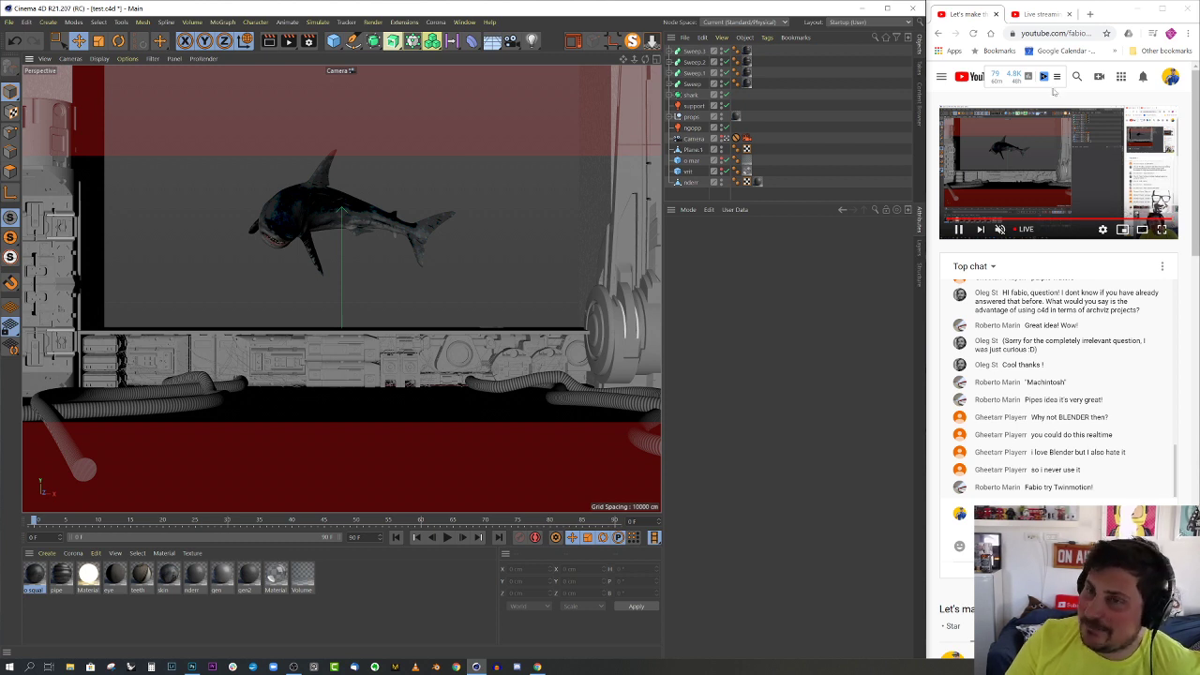
left_click(1042, 14)
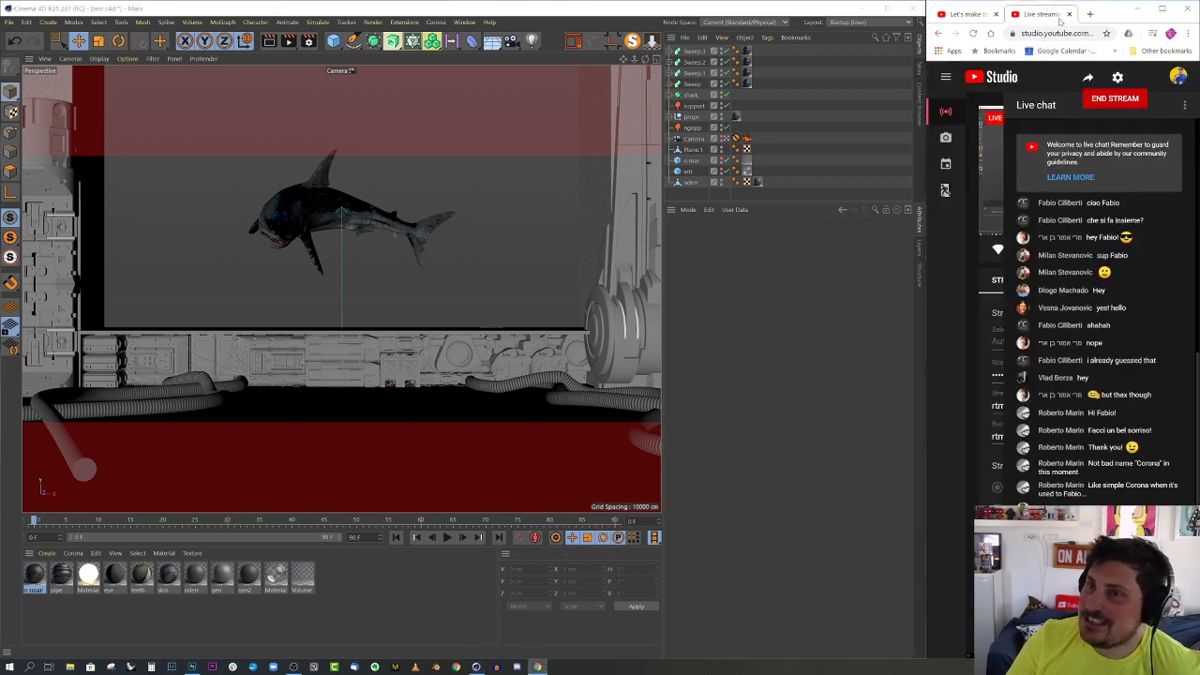
left_click(1115, 98)
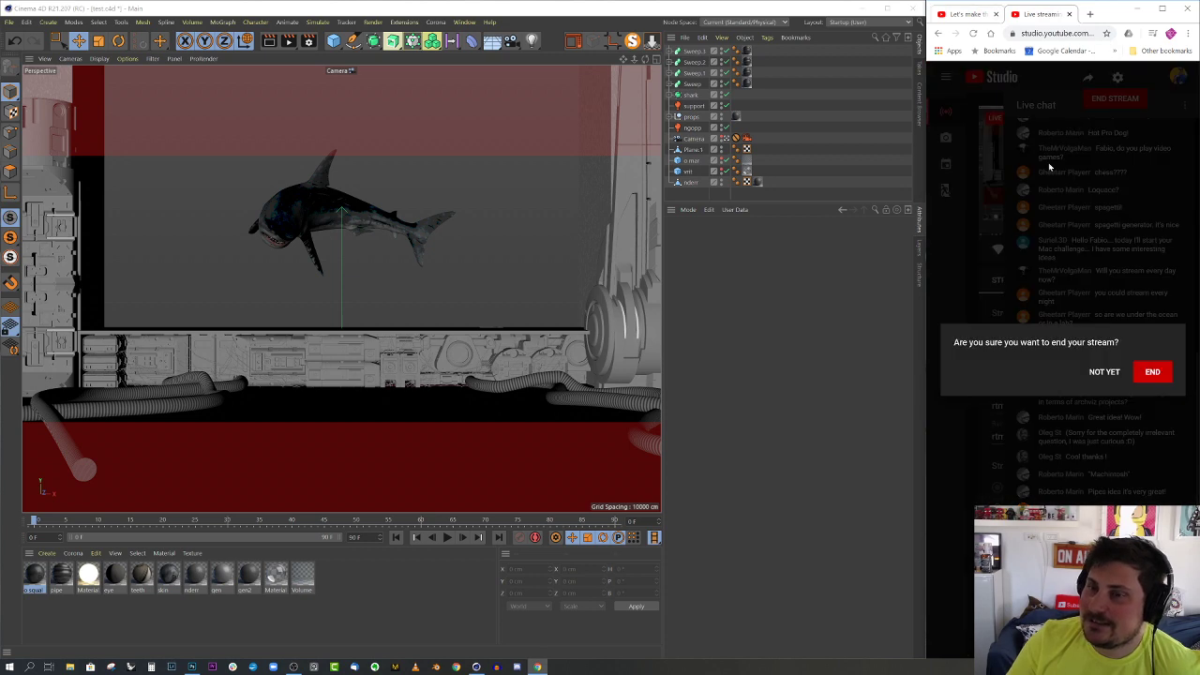